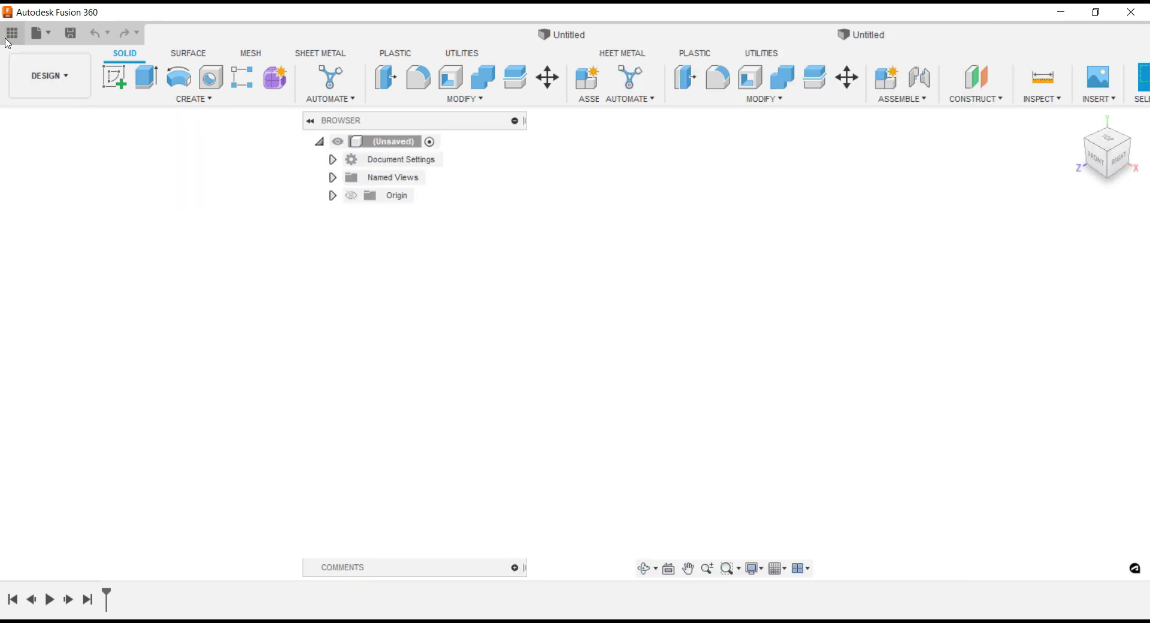
- From the Data Panel, select Base_Model.stp to upload into the Tutorial CAM 3X folder
{"action": "left_click", "coordinate": [10, 36]}
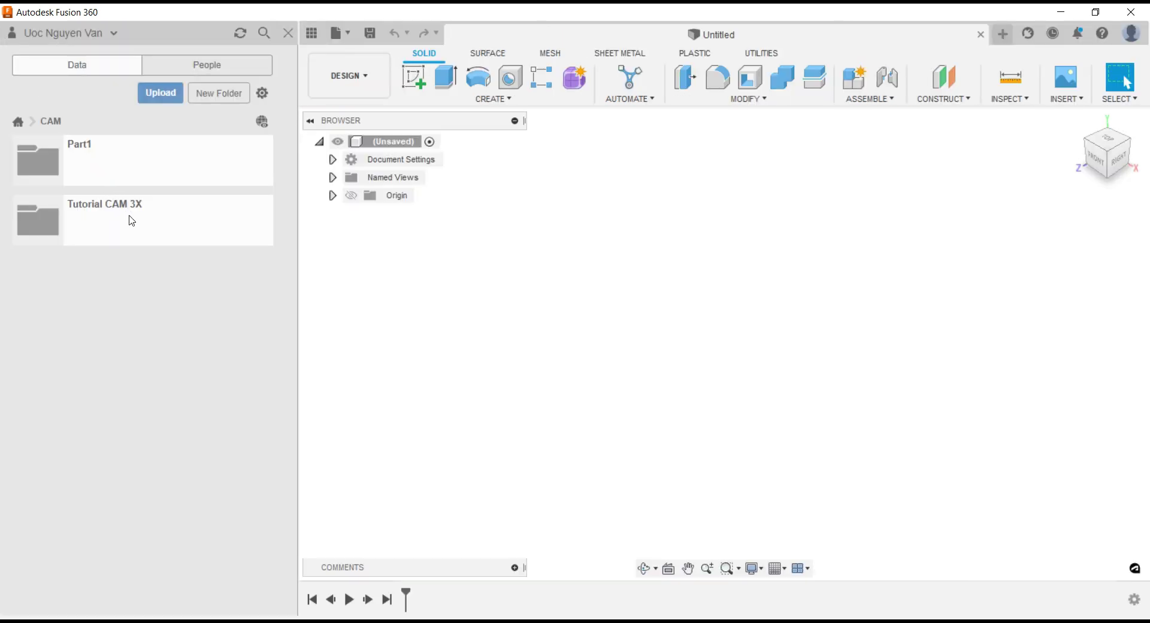
{"action": "left_click", "coordinate": [132, 220]}
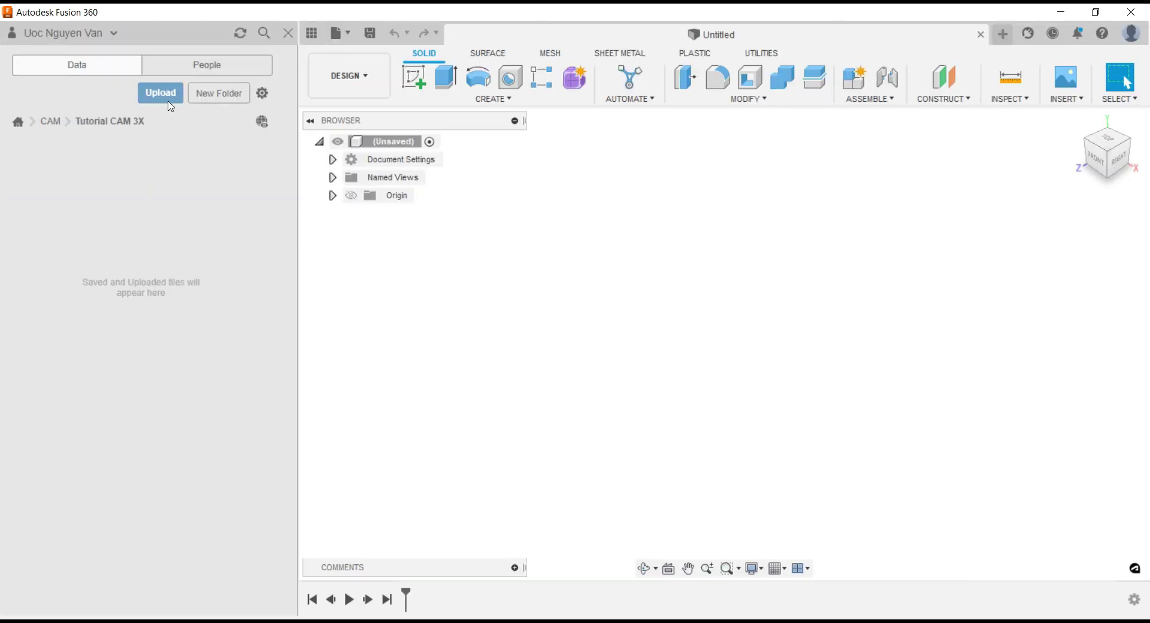
{"action": "left_click", "coordinate": [171, 106]}
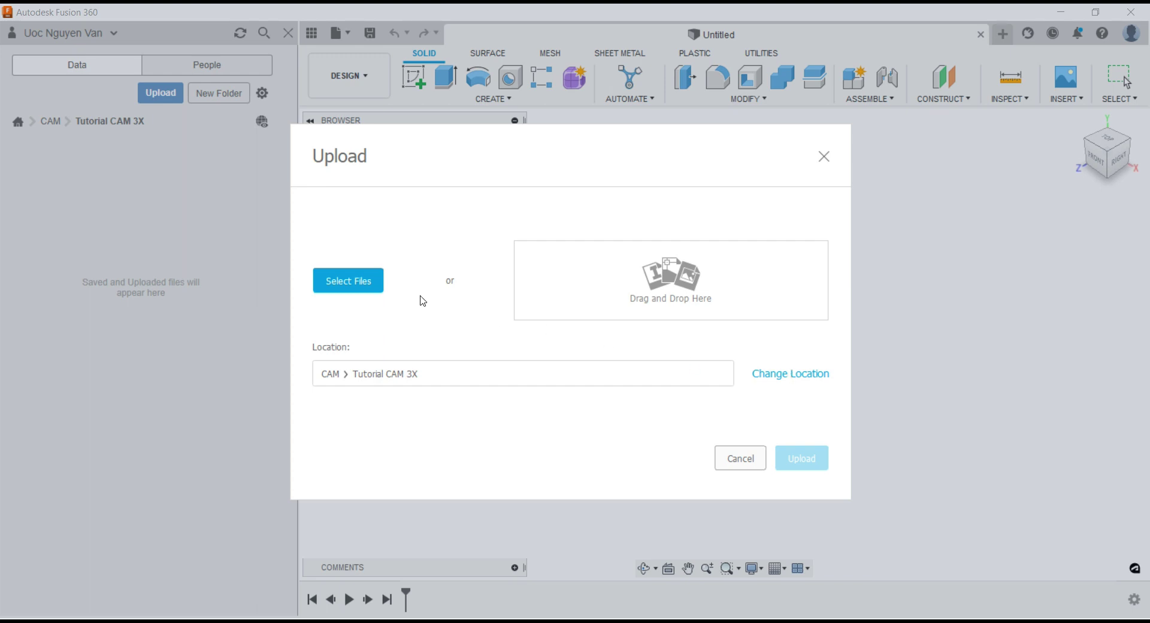
{"action": "left_click", "coordinate": [360, 280]}
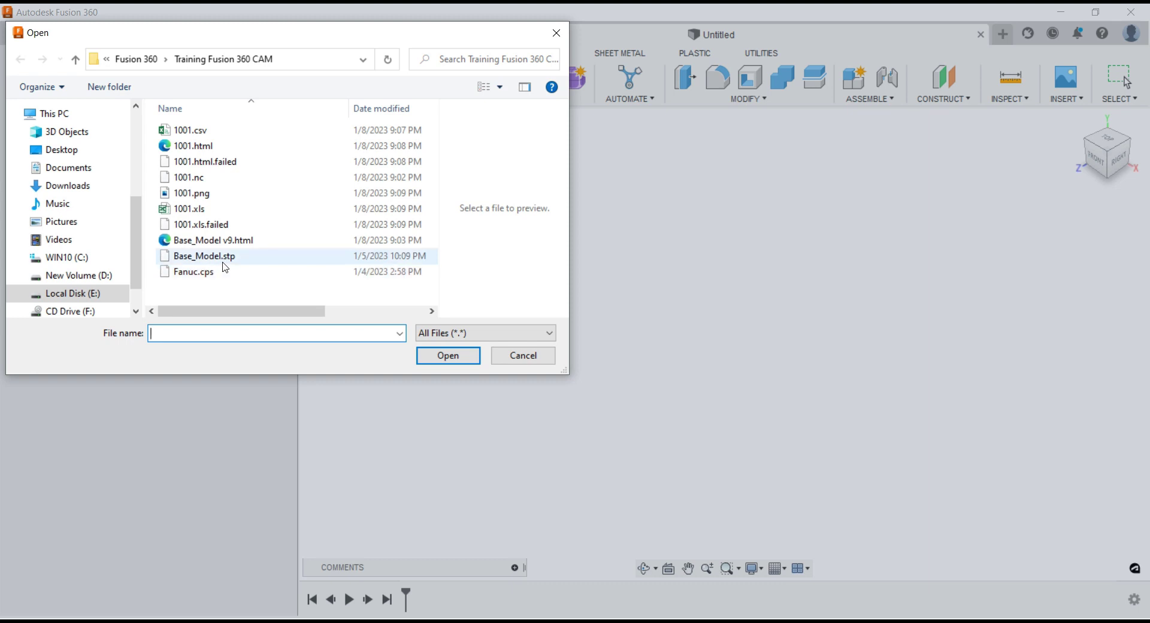
{"action": "left_click", "coordinate": [219, 258]}
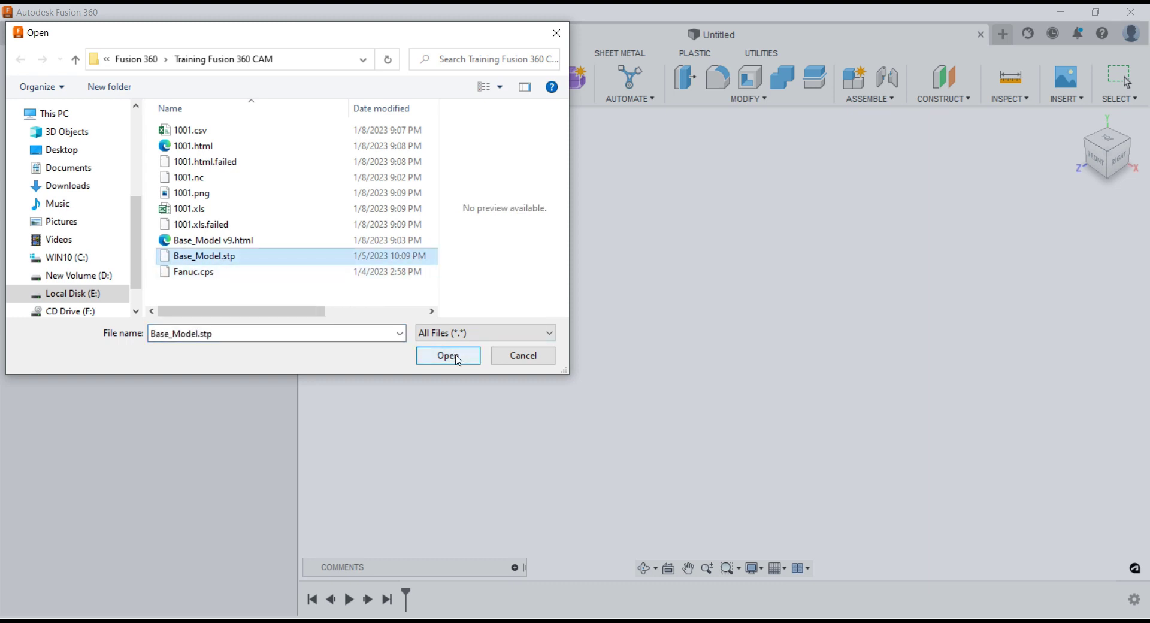
{"action": "left_click", "coordinate": [448, 356]}
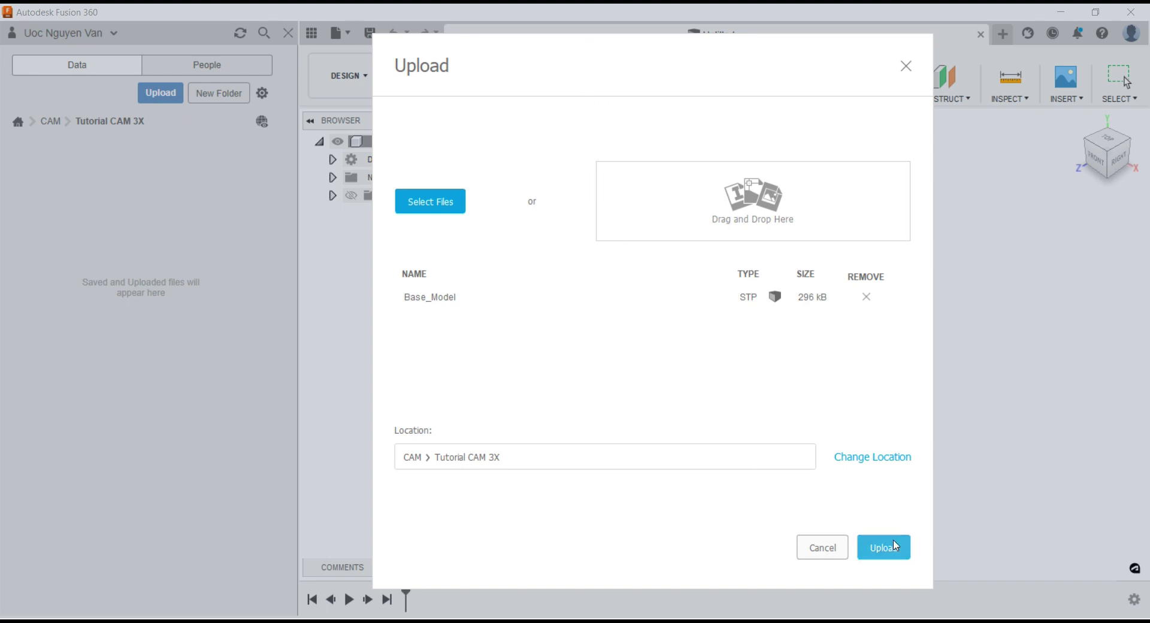
- Upload Base_Model.stp, check that its job status shows Complete, and close the report
{"action": "left_click", "coordinate": [895, 545]}
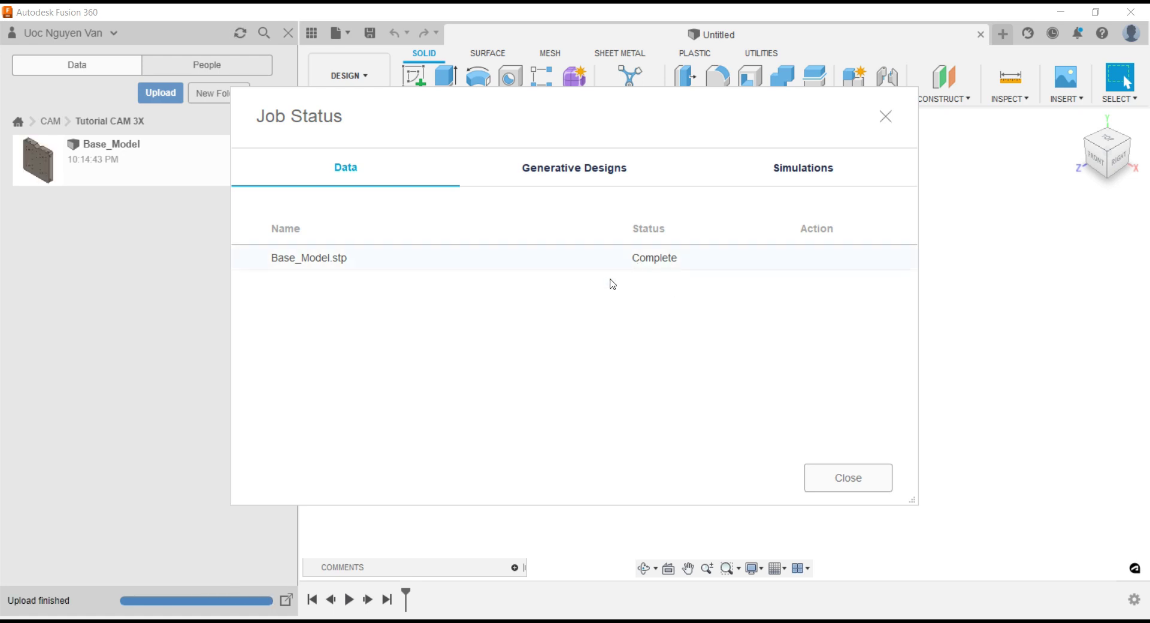
{"action": "left_click", "coordinate": [589, 178]}
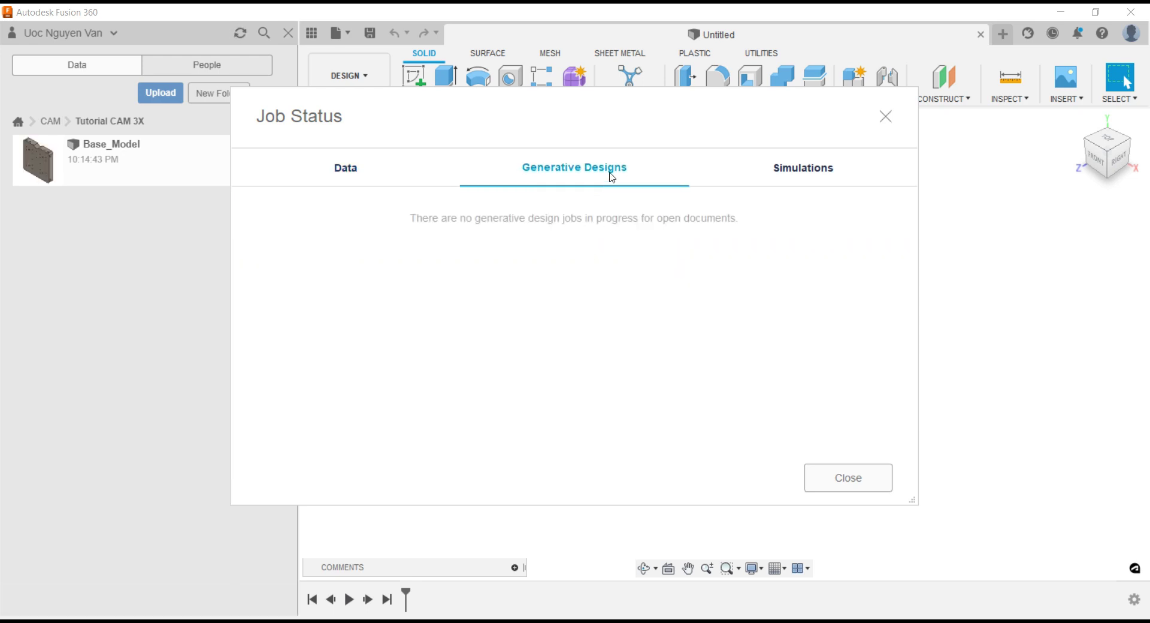
{"action": "left_click", "coordinate": [774, 174]}
{"action": "left_click", "coordinate": [349, 175]}
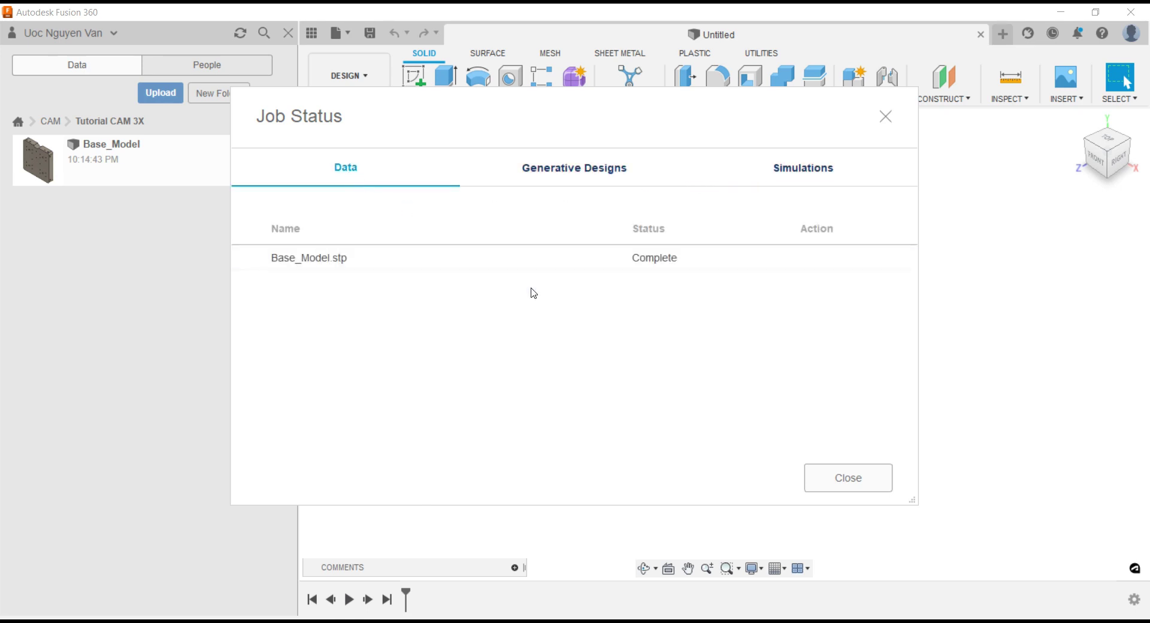
{"action": "left_click", "coordinate": [864, 479]}
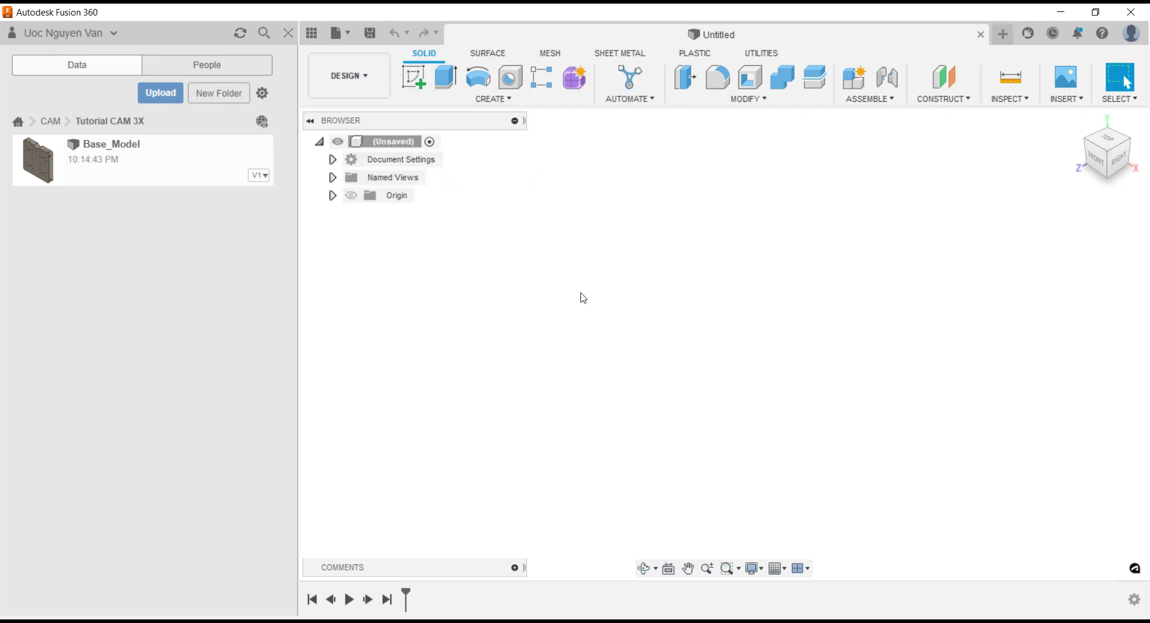
- Open Base_Model v1 as a design, hide the Data Panel, and show the Origin
{"action": "right_click", "coordinate": [126, 162]}
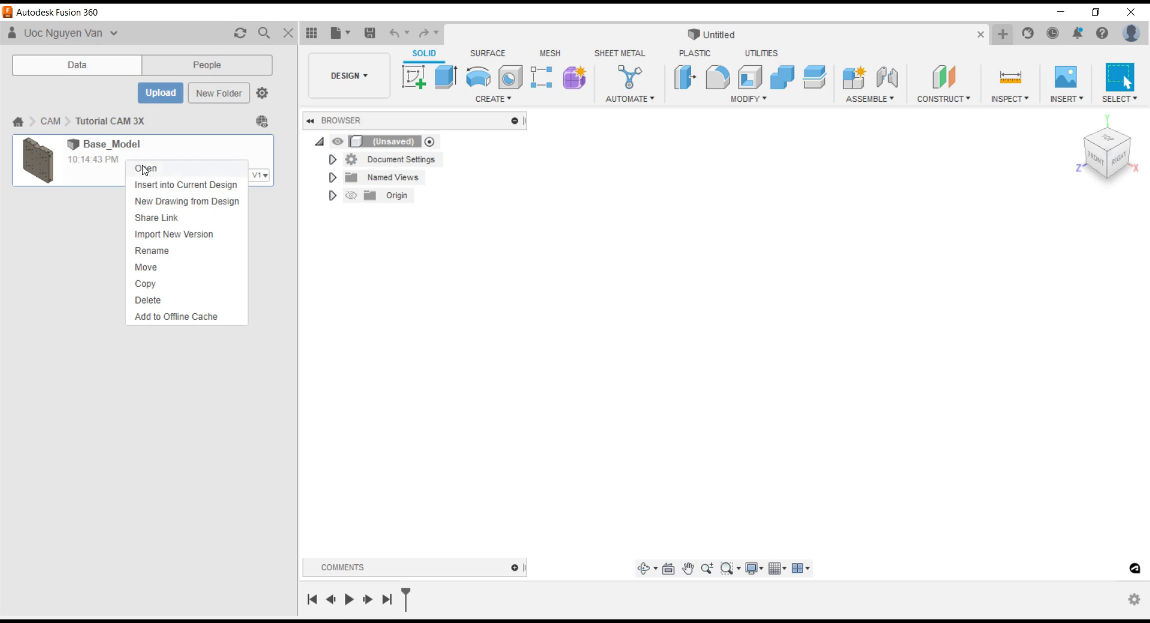
{"action": "left_click", "coordinate": [145, 169]}
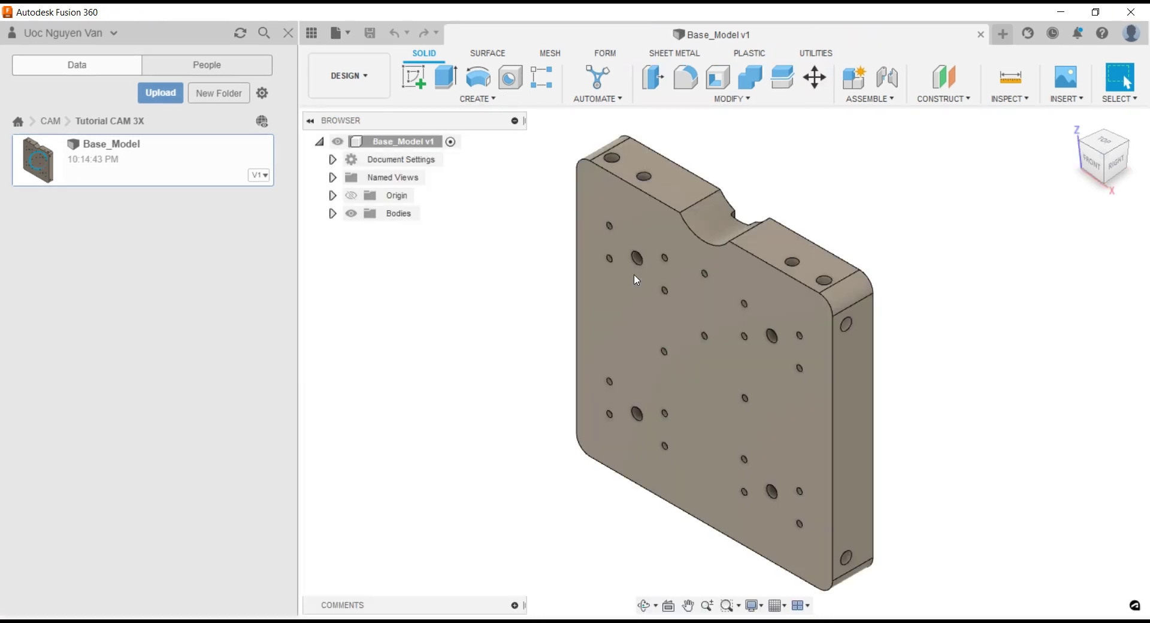
{"action": "left_click", "coordinate": [288, 33]}
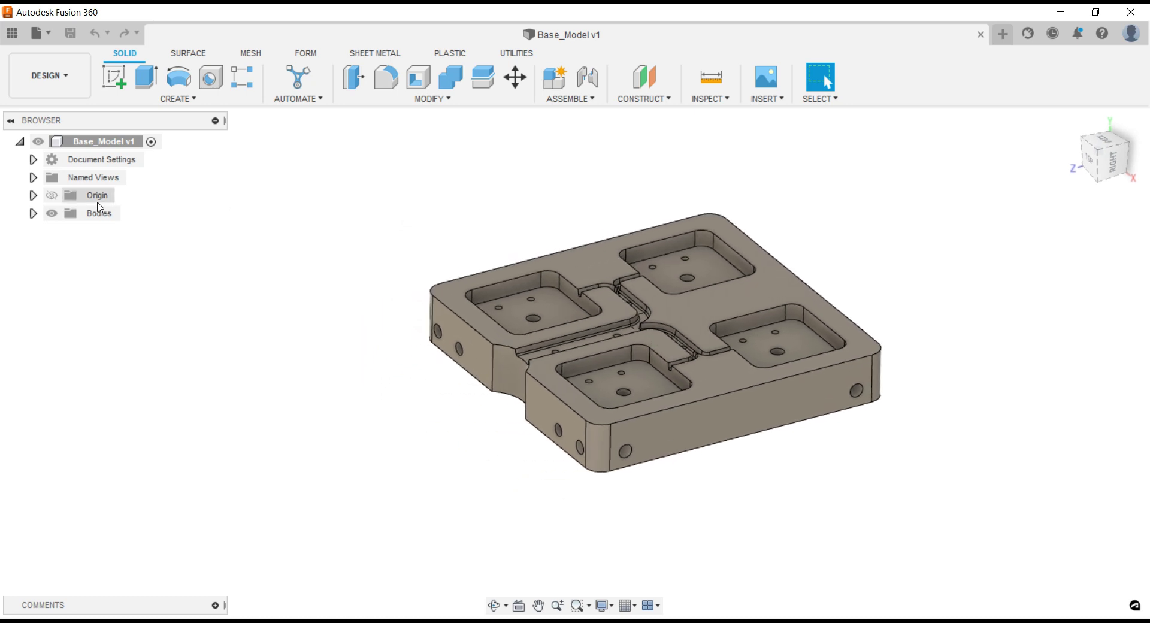
{"action": "left_click", "coordinate": [51, 195]}
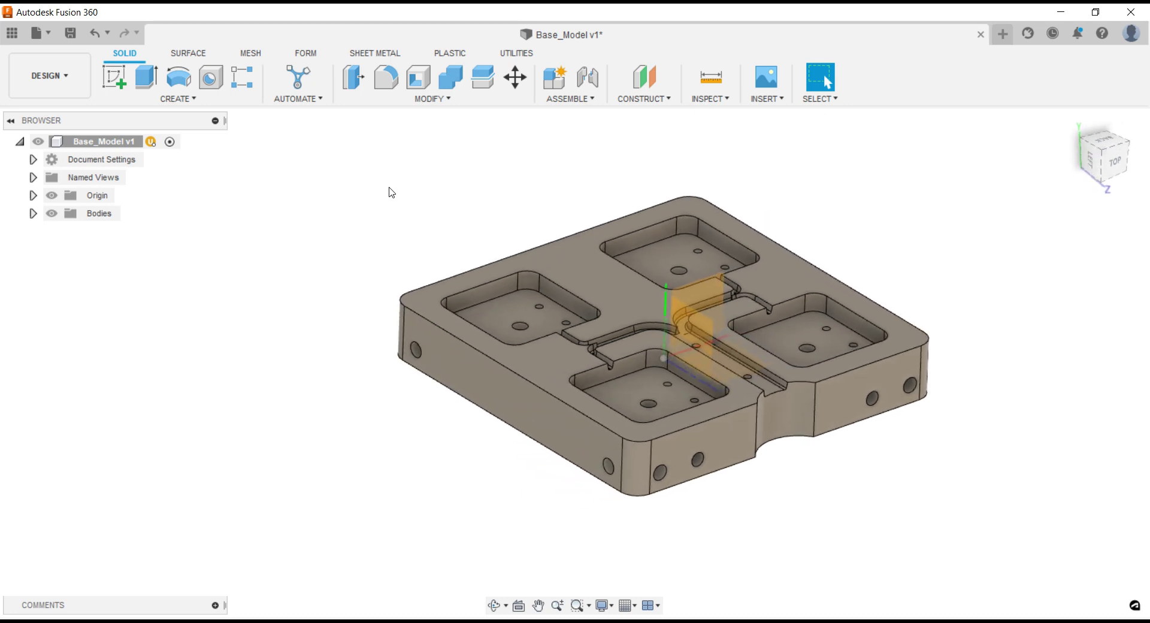
- Start Move/Copy in Bodies mode with Rotate, and select the base plate body
{"action": "left_click", "coordinate": [515, 77]}
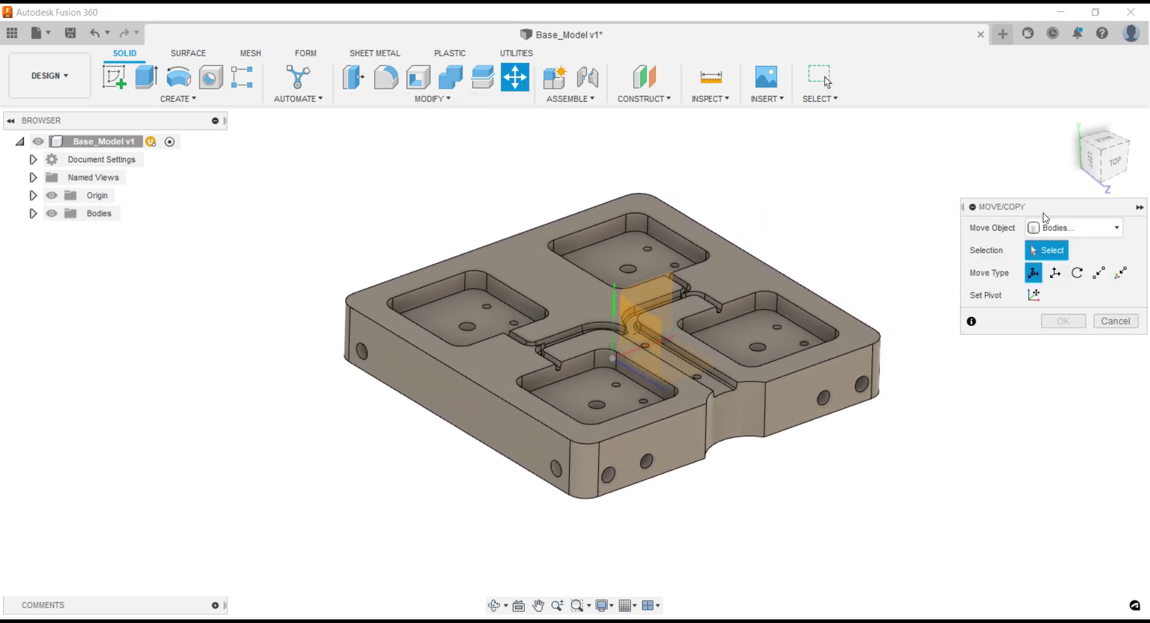
{"action": "left_click_drag", "start_coordinate": [1071, 213], "coordinate": [941, 153]}
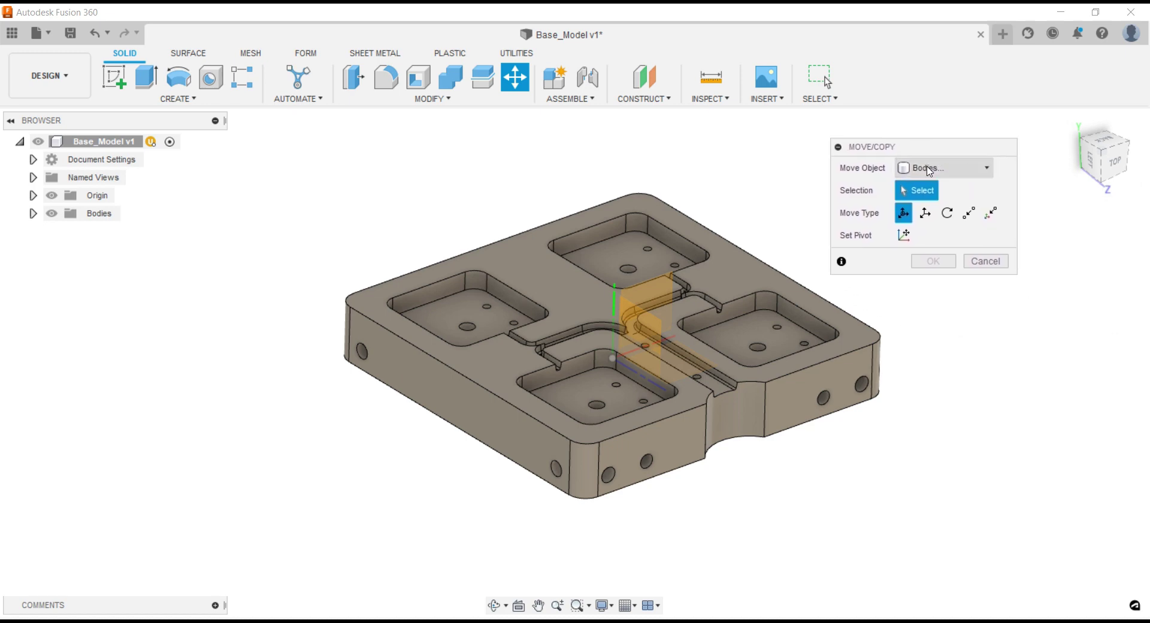
{"action": "left_click", "coordinate": [935, 168]}
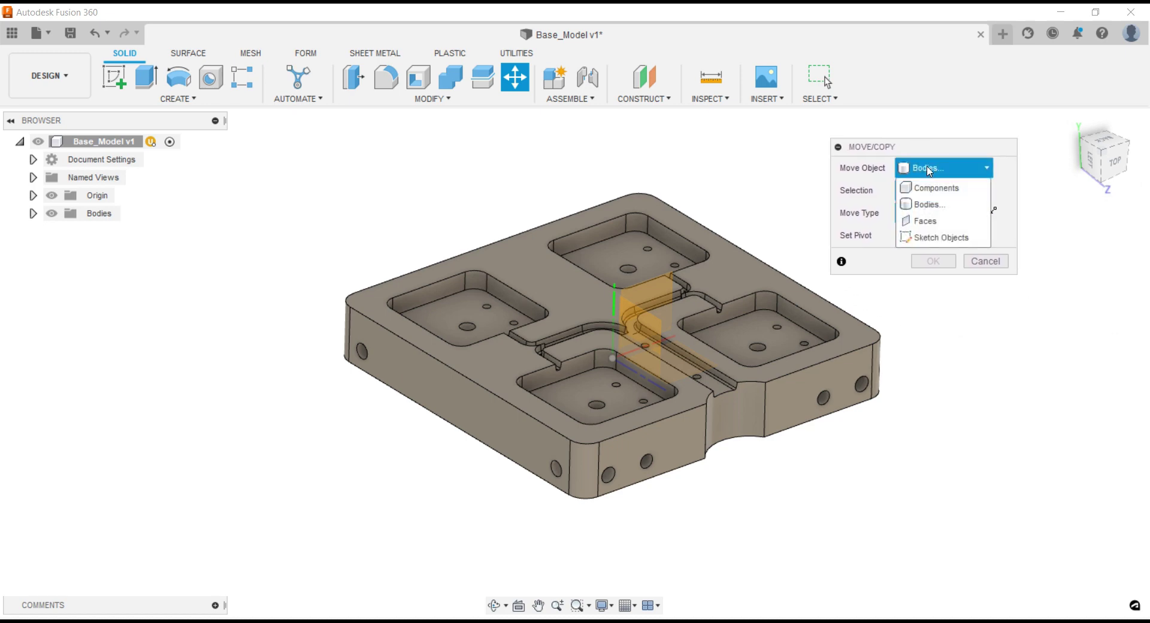
{"action": "left_click", "coordinate": [937, 206]}
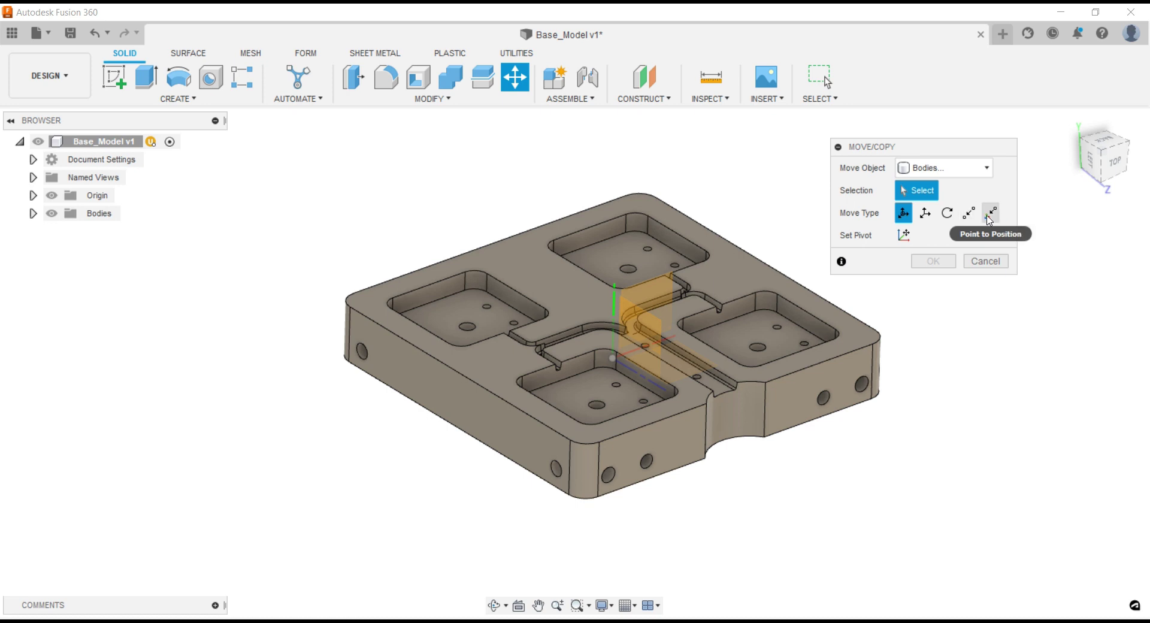
{"action": "left_click", "coordinate": [947, 213]}
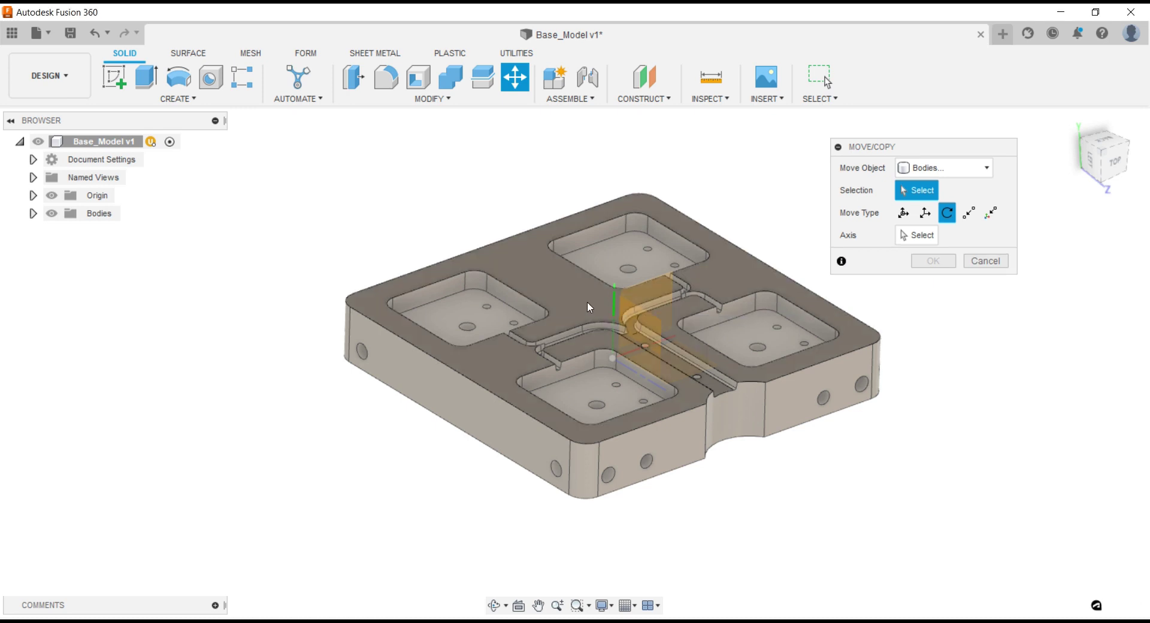
{"action": "left_click", "coordinate": [587, 301]}
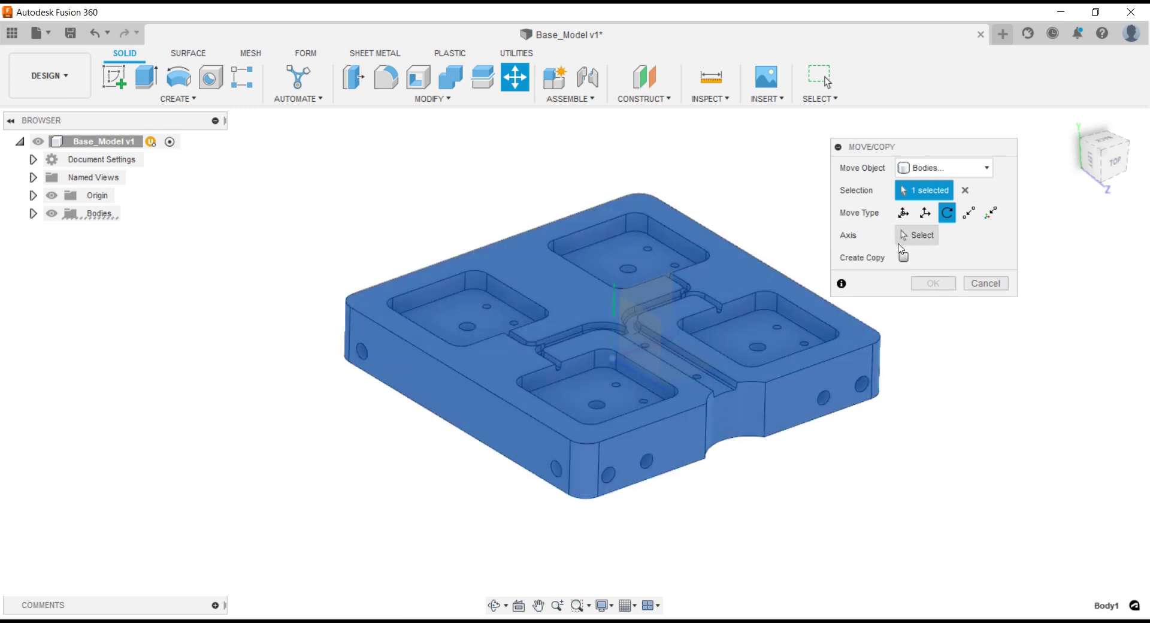
- Rotate the body 90 degrees about a central channel edge and return to the home view
{"action": "left_click", "coordinate": [911, 240]}
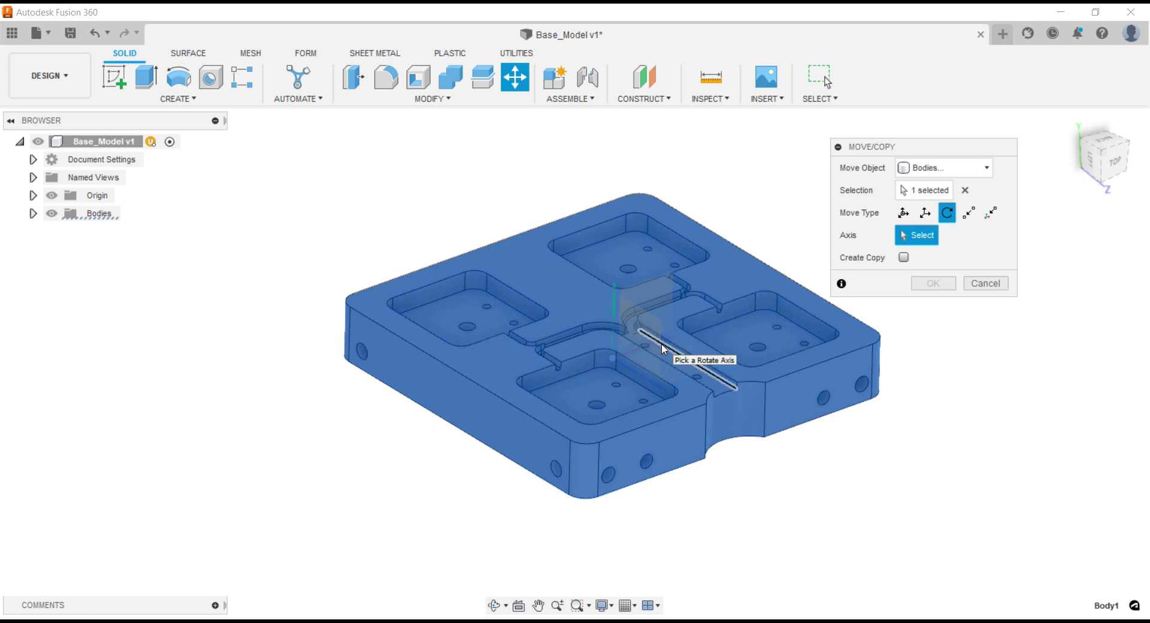
{"action": "mouse_move", "coordinate": [663, 349]}
{"action": "middle_mouse_down", "text": "shift"}
{"action": "mouse_move", "coordinate": [655, 362]}
{"action": "mouse_move", "coordinate": [674, 372]}
{"action": "middle_mouse_up", "text": "shift"}
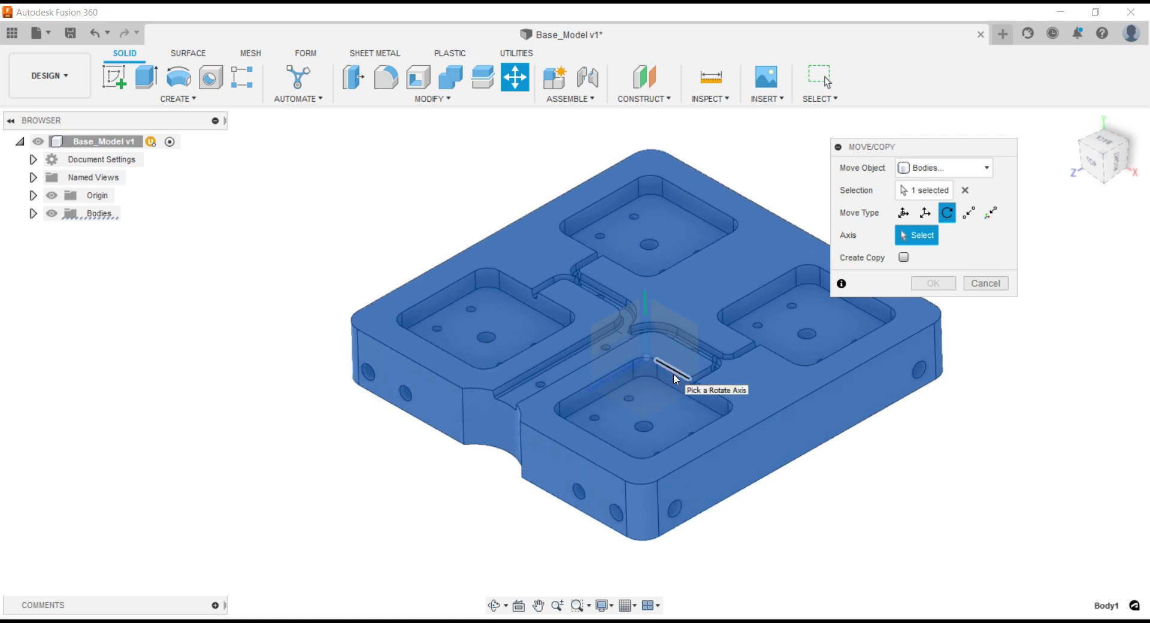
{"action": "scroll", "coordinate": [673, 372], "scroll_direction": "up", "scroll_amount": 2}
{"action": "scroll", "coordinate": [683, 390], "scroll_direction": "up", "scroll_amount": 2}
{"action": "scroll", "coordinate": [662, 360], "scroll_direction": "up", "scroll_amount": 2}
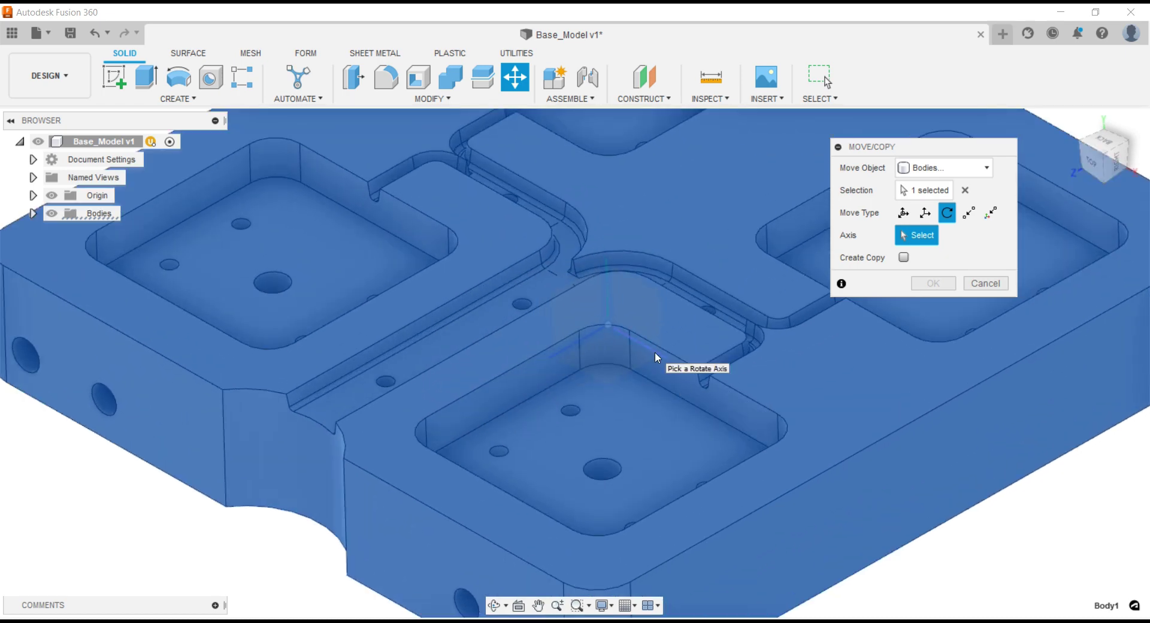
{"action": "left_click", "coordinate": [655, 351]}
{"action": "scroll", "coordinate": [634, 303], "scroll_direction": "down", "scroll_amount": 2}
{"action": "scroll", "coordinate": [634, 303], "scroll_direction": "down", "scroll_amount": 2}
{"action": "scroll", "coordinate": [634, 303], "scroll_direction": "down", "scroll_amount": 1}
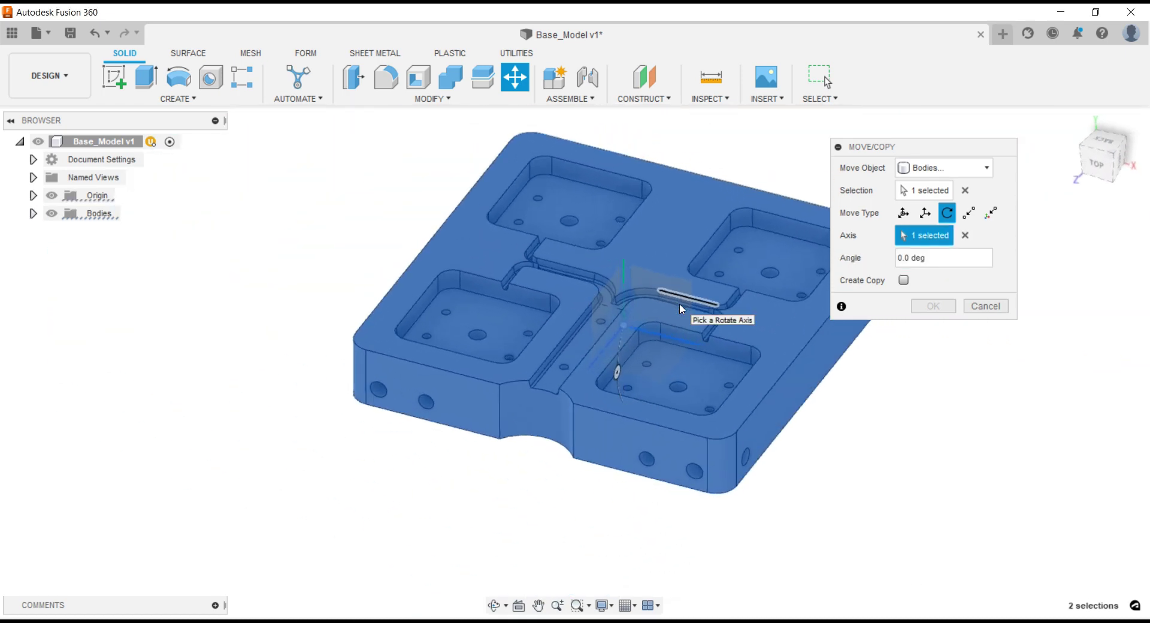
{"action": "middle_click_drag", "start_coordinate": [679, 303], "coordinate": [666, 352], "text": "shift"}
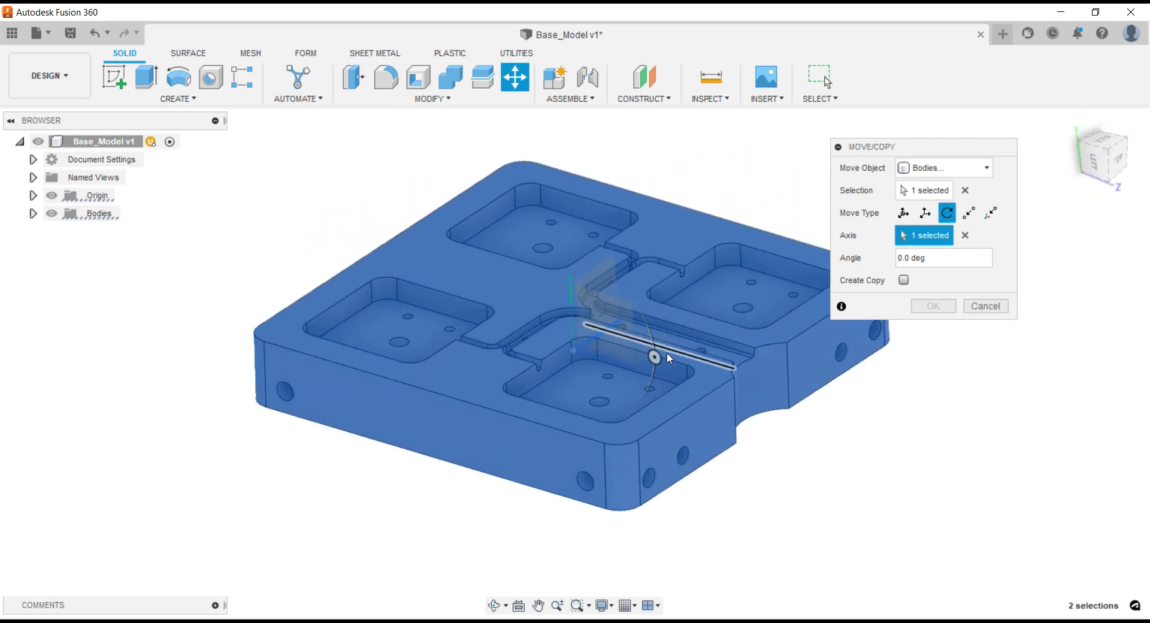
{"action": "left_click_drag", "start_coordinate": [654, 357], "coordinate": [659, 441]}
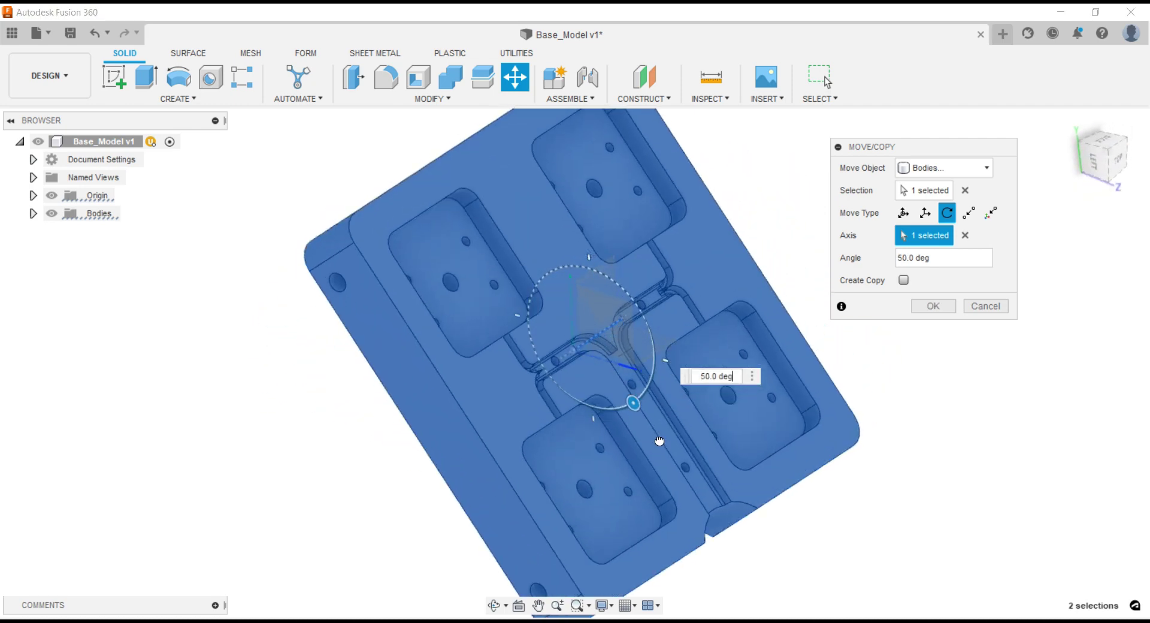
{"action": "type", "text": "90"}
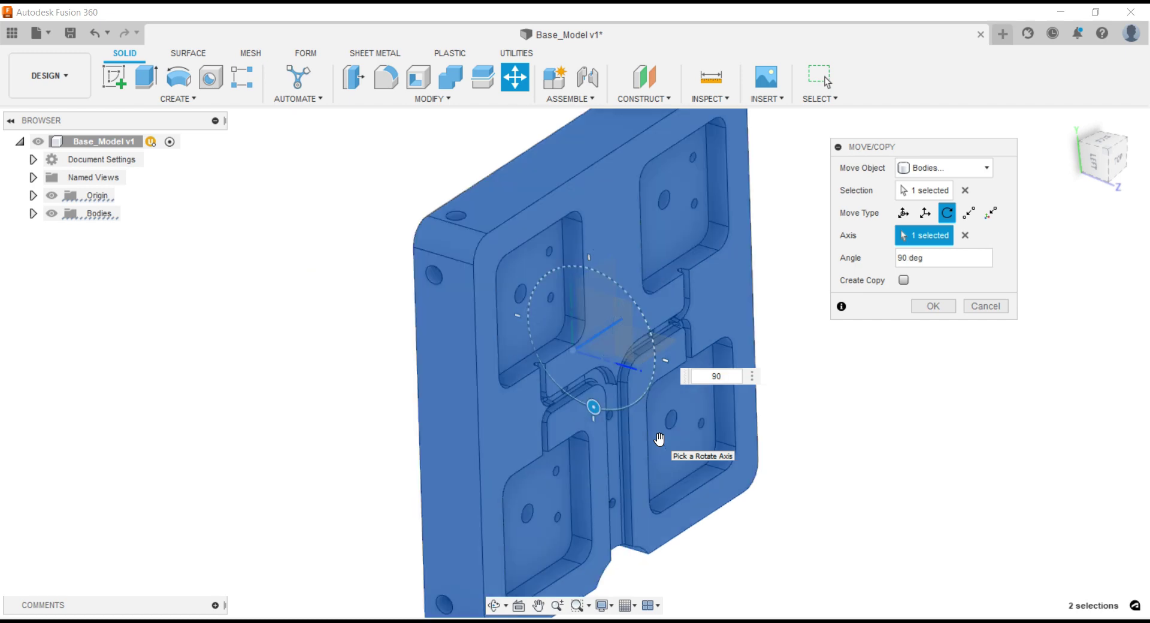
{"action": "left_click", "coordinate": [935, 307]}
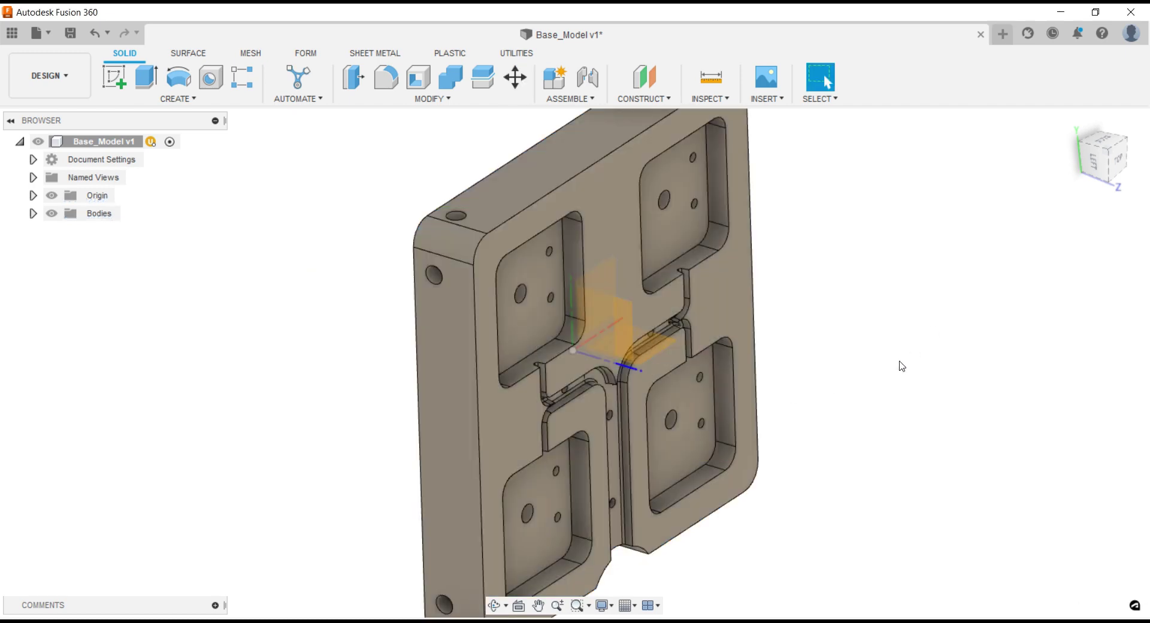
{"action": "key", "text": "F6"}
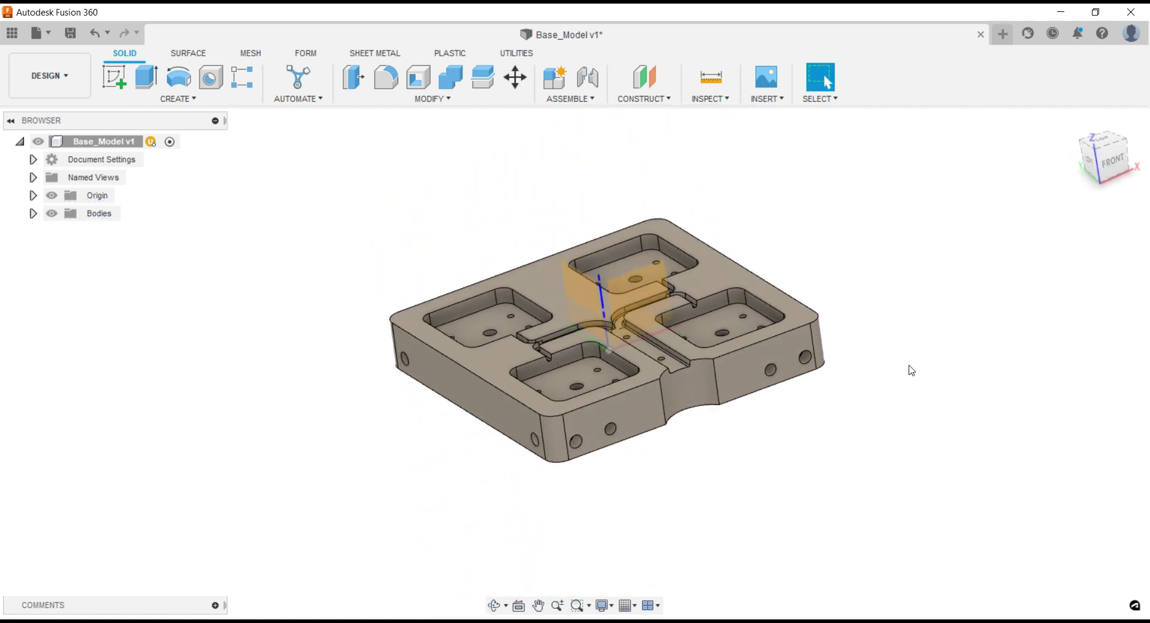
- Toggle the Origin visibility off and back on, and bring up the workspace list
{"action": "left_click", "coordinate": [54, 218]}
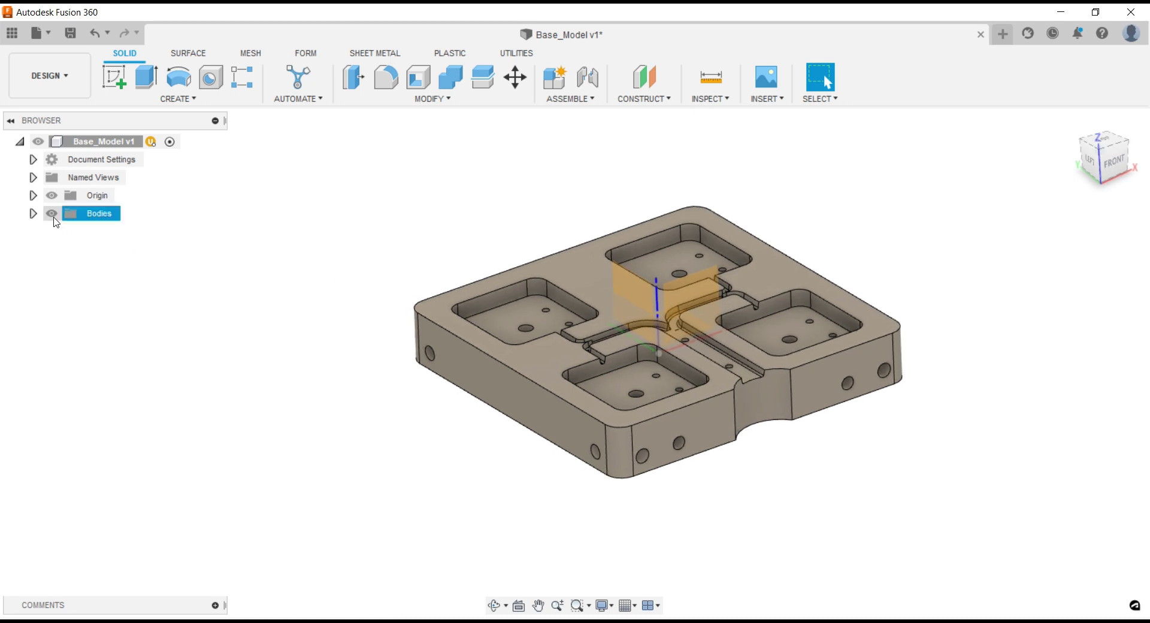
{"action": "left_click", "coordinate": [52, 196]}
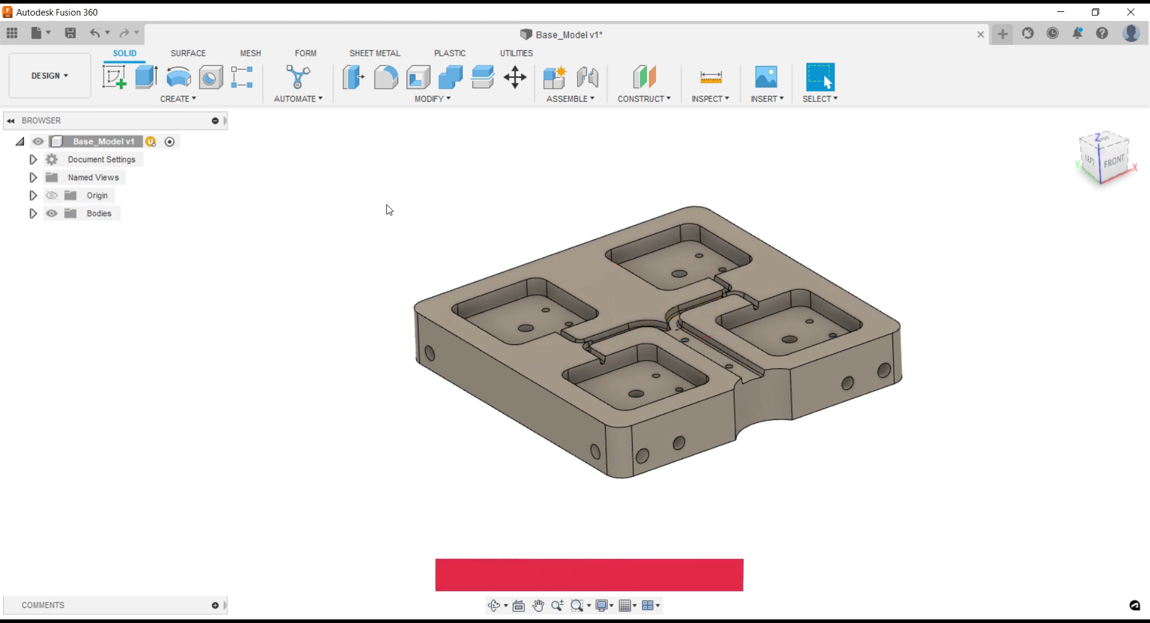
{"action": "left_click", "coordinate": [52, 195]}
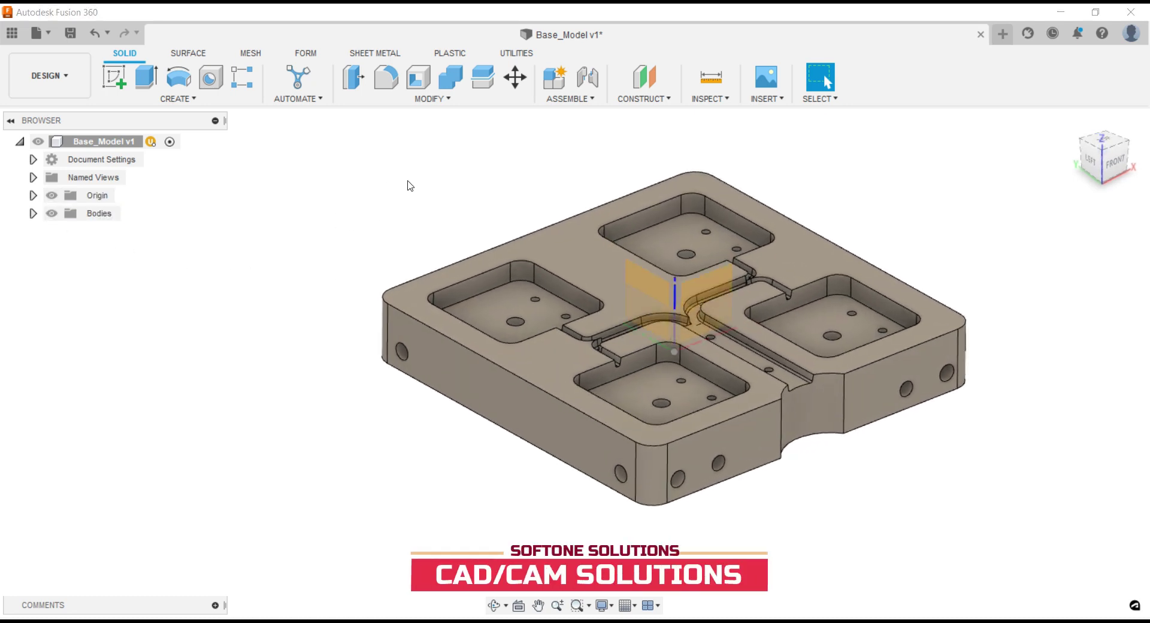
{"action": "left_click", "coordinate": [51, 75]}
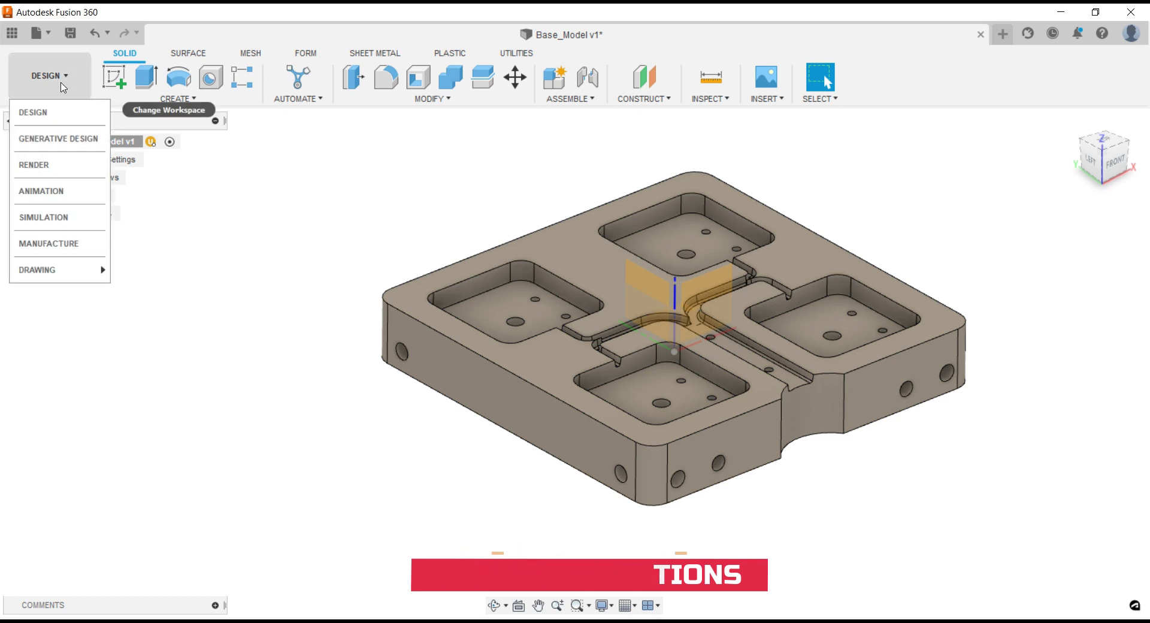
- Switch to the Manufacture workspace and bring up the SETUP command list
{"action": "left_click", "coordinate": [70, 244]}
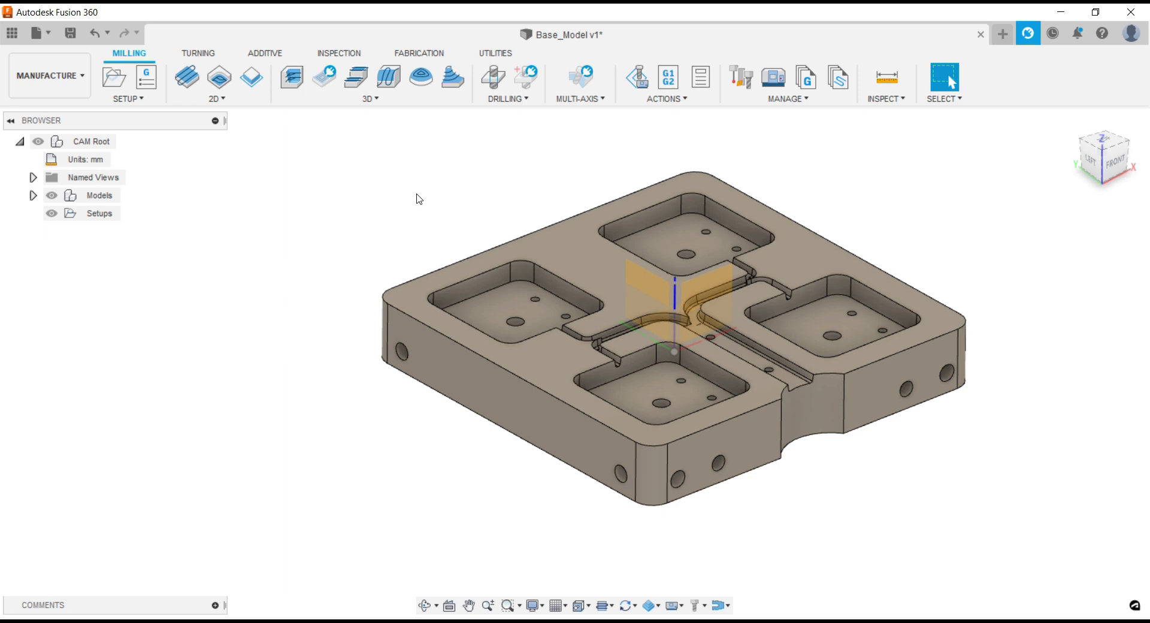
{"action": "left_click", "coordinate": [98, 215]}
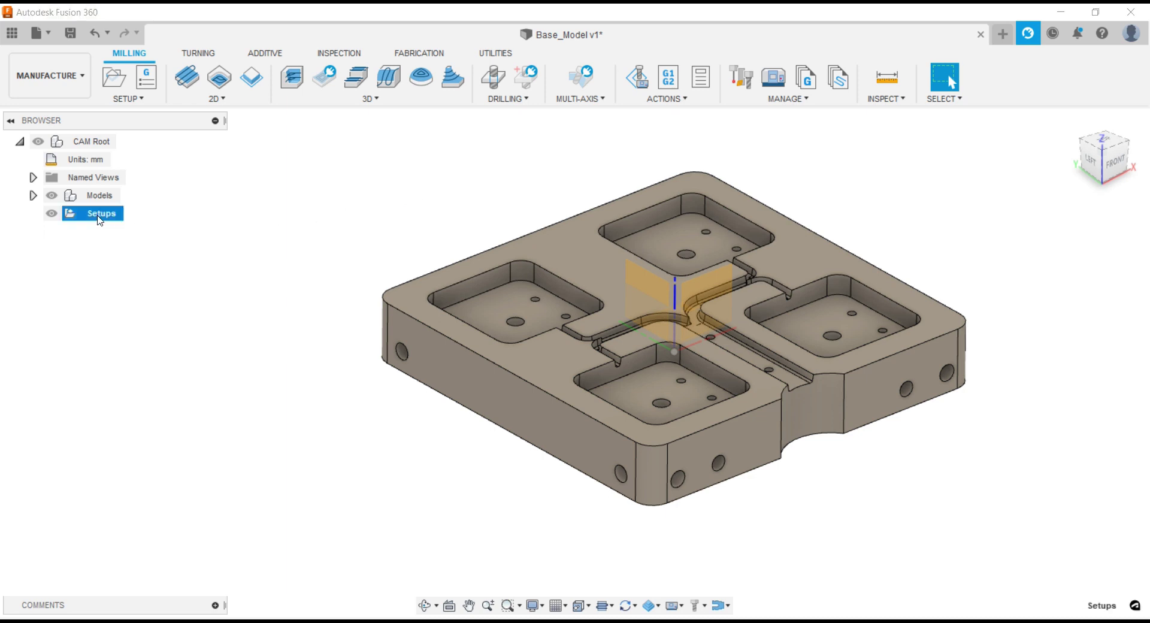
{"action": "right_click", "coordinate": [99, 220]}
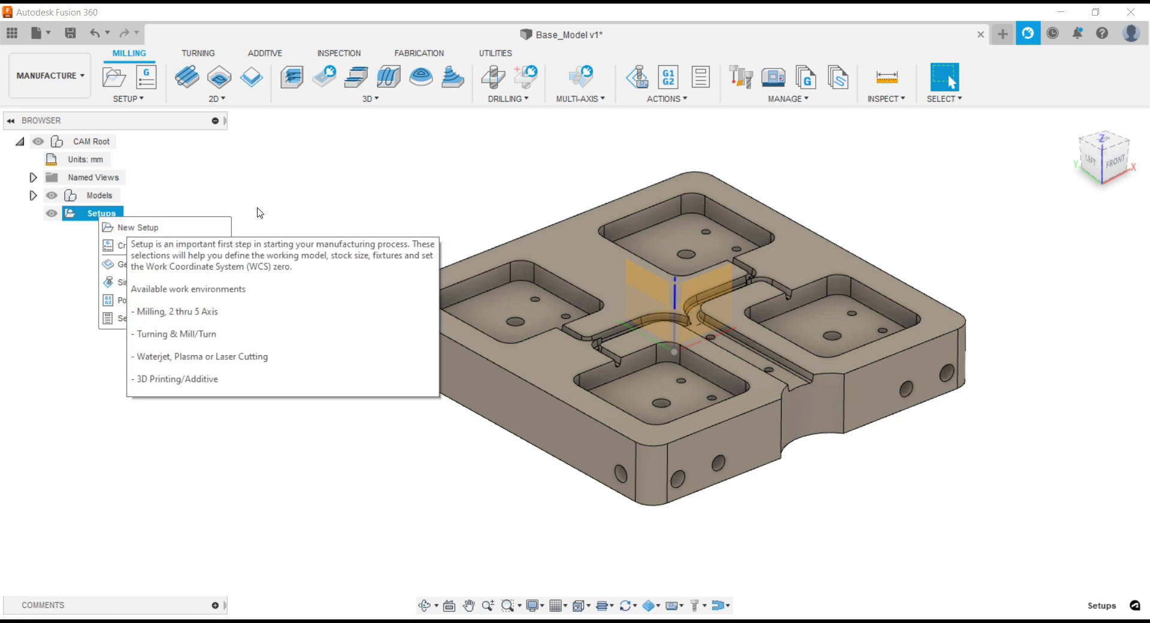
{"action": "left_click", "coordinate": [357, 190]}
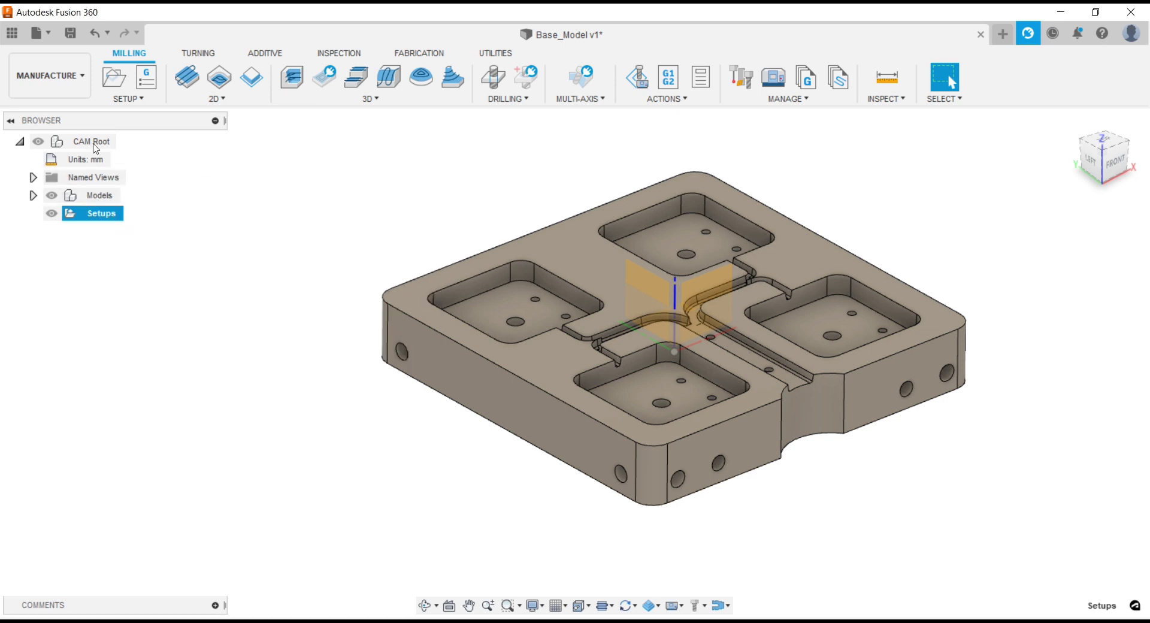
{"action": "left_click", "coordinate": [142, 99]}
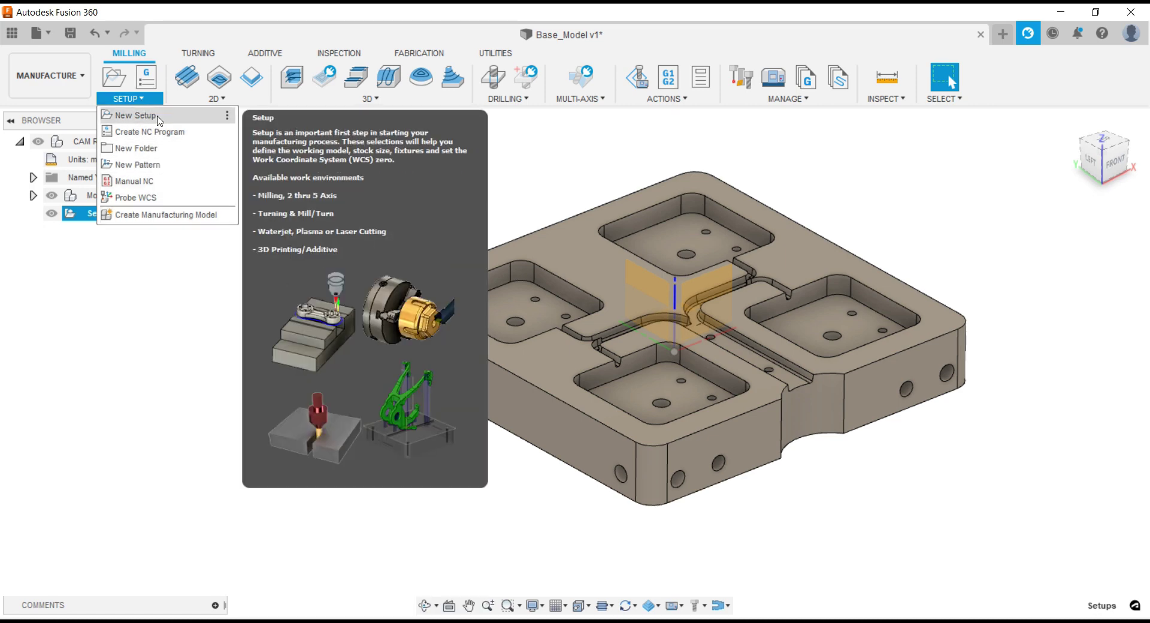
- Create a new setup with 5 mm stock side offset and 1 mm top offset (276 × 276 × 43 mm)
{"action": "left_click", "coordinate": [157, 118]}
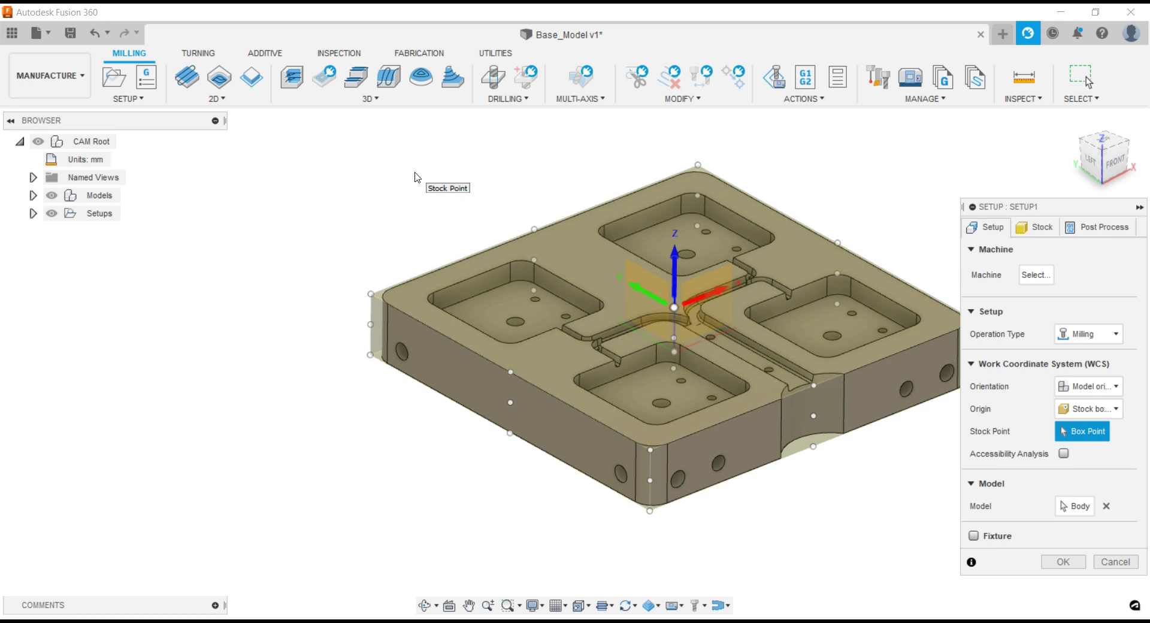
{"action": "middle_click_drag", "start_coordinate": [417, 178], "coordinate": [515, 198], "text": "shift"}
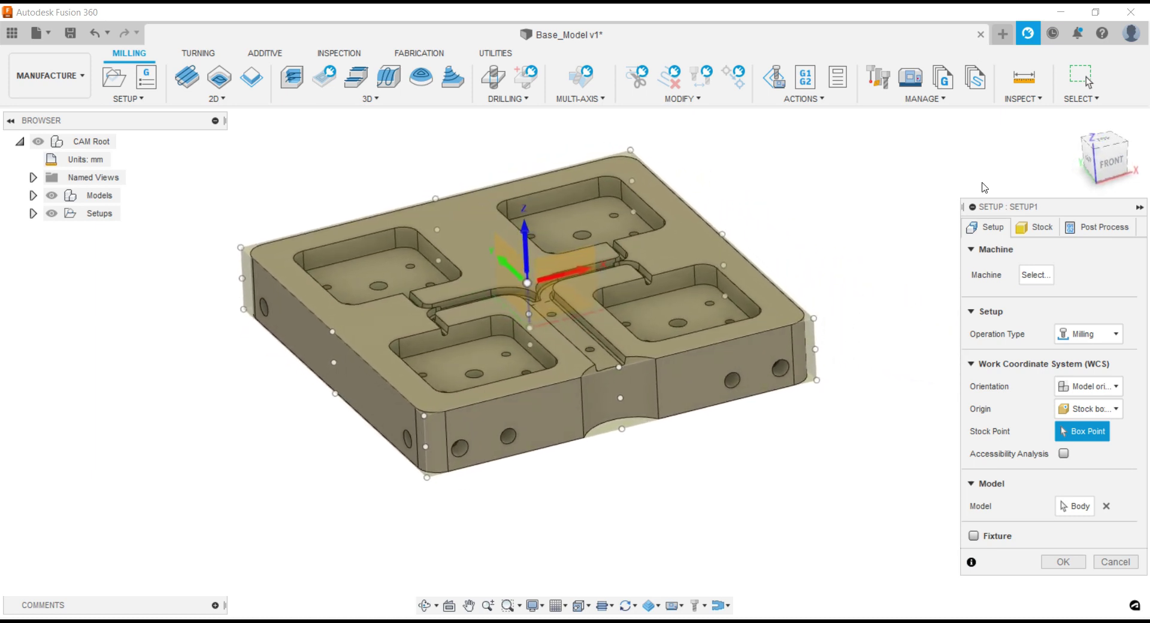
{"action": "left_click_drag", "start_coordinate": [1016, 209], "coordinate": [924, 152]}
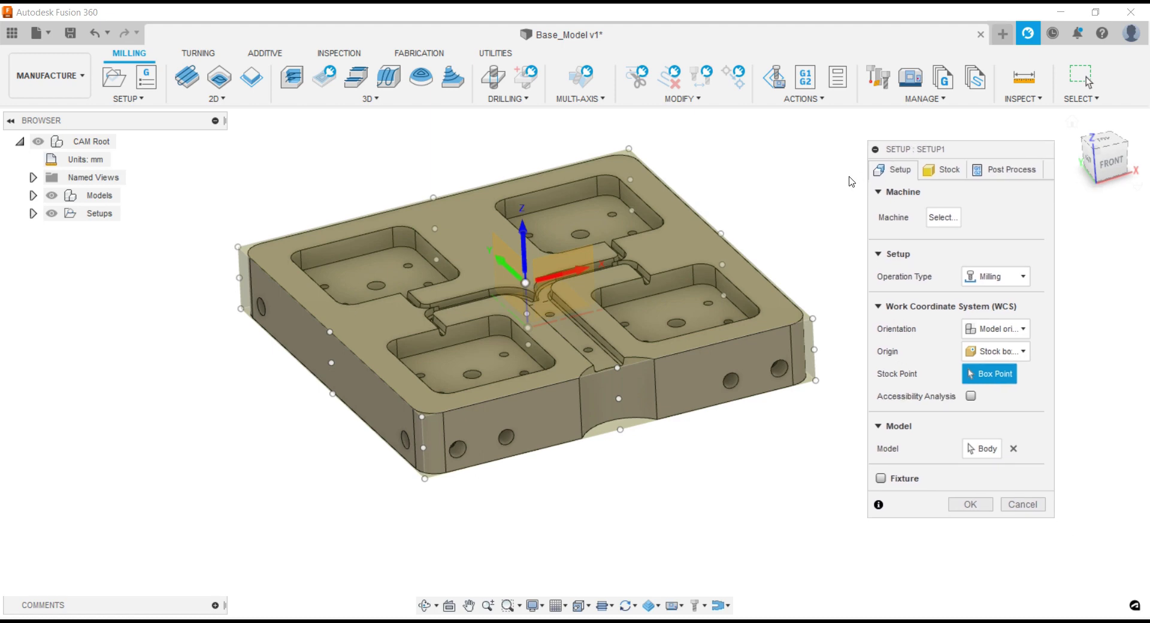
{"action": "middle_click_drag", "start_coordinate": [851, 181], "coordinate": [816, 184], "text": "shift"}
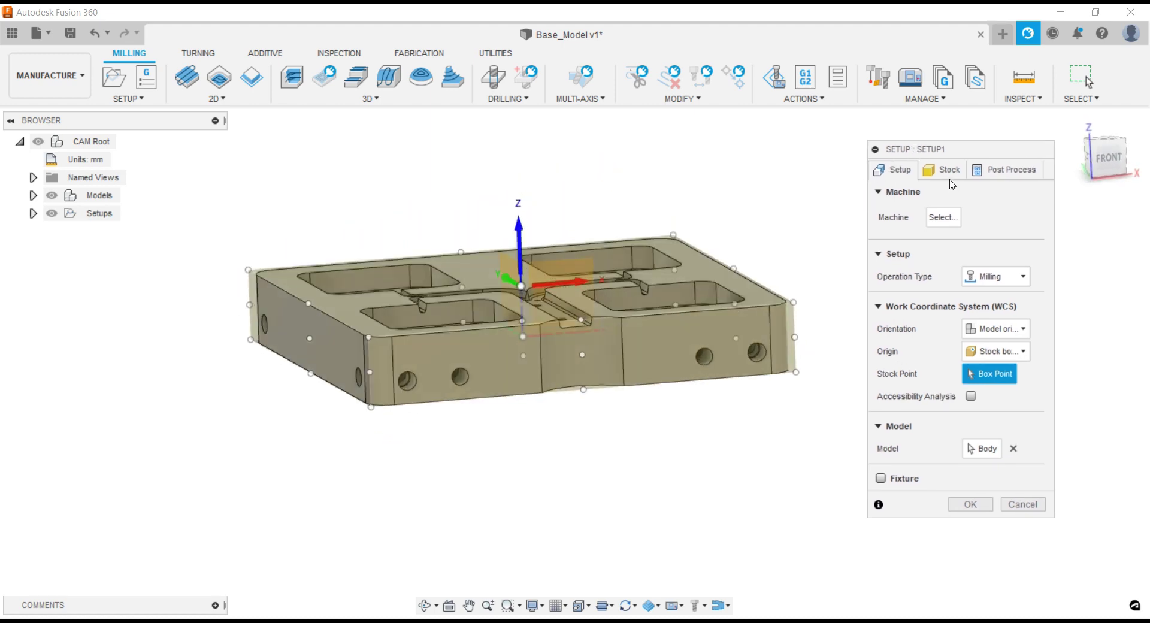
{"action": "left_click", "coordinate": [950, 179]}
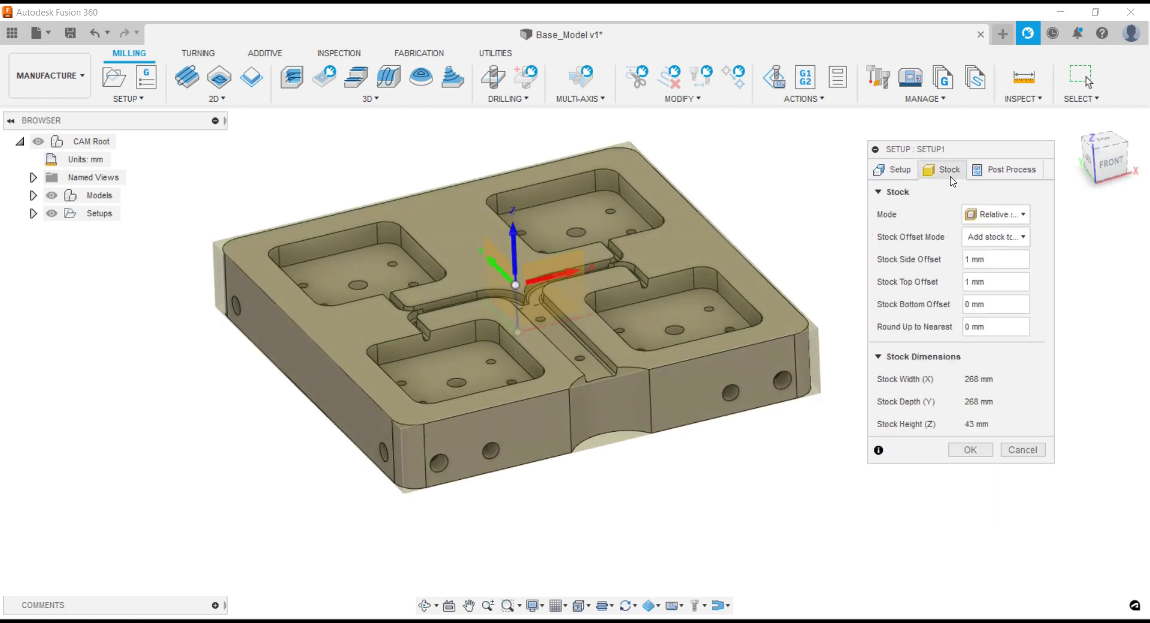
{"action": "mouse_move", "coordinate": [994, 258]}
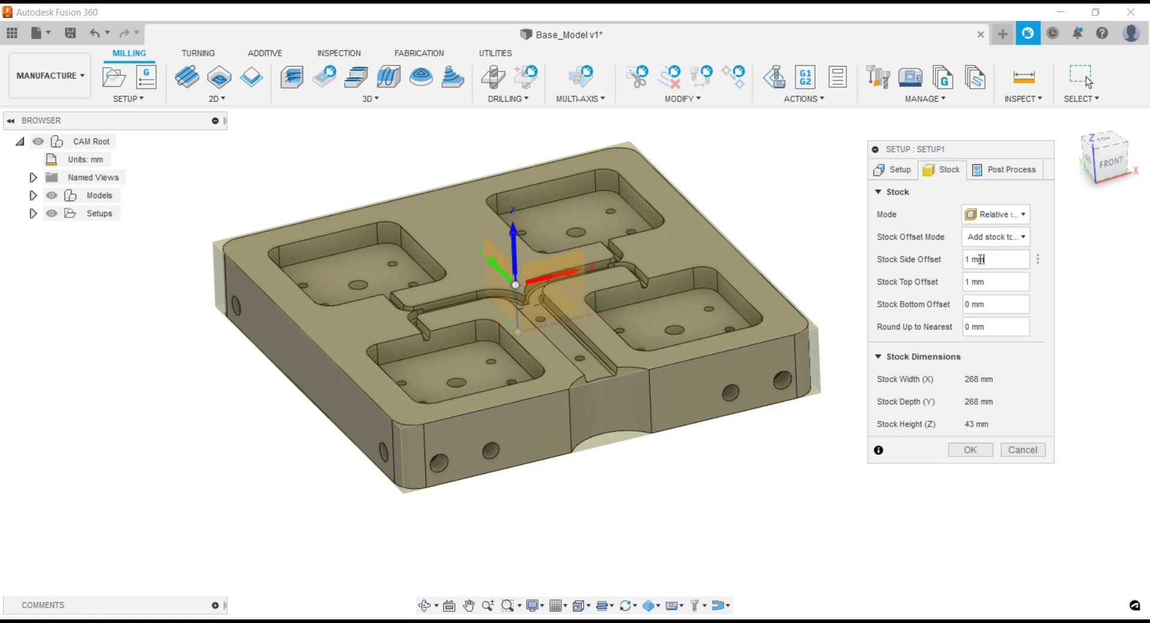
{"action": "left_click_drag", "start_coordinate": [969, 259], "coordinate": [956, 264]}
{"action": "type", "text": "5"}
{"action": "key", "text": "Tab"}
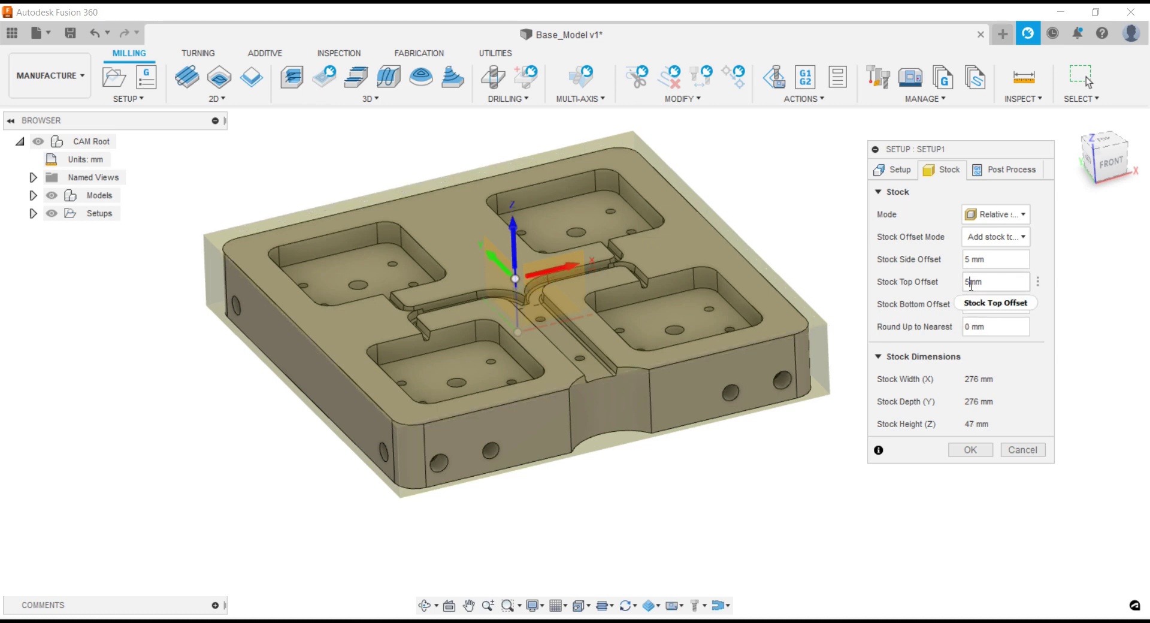
{"action": "left_click_drag", "start_coordinate": [972, 286], "coordinate": [965, 286]}
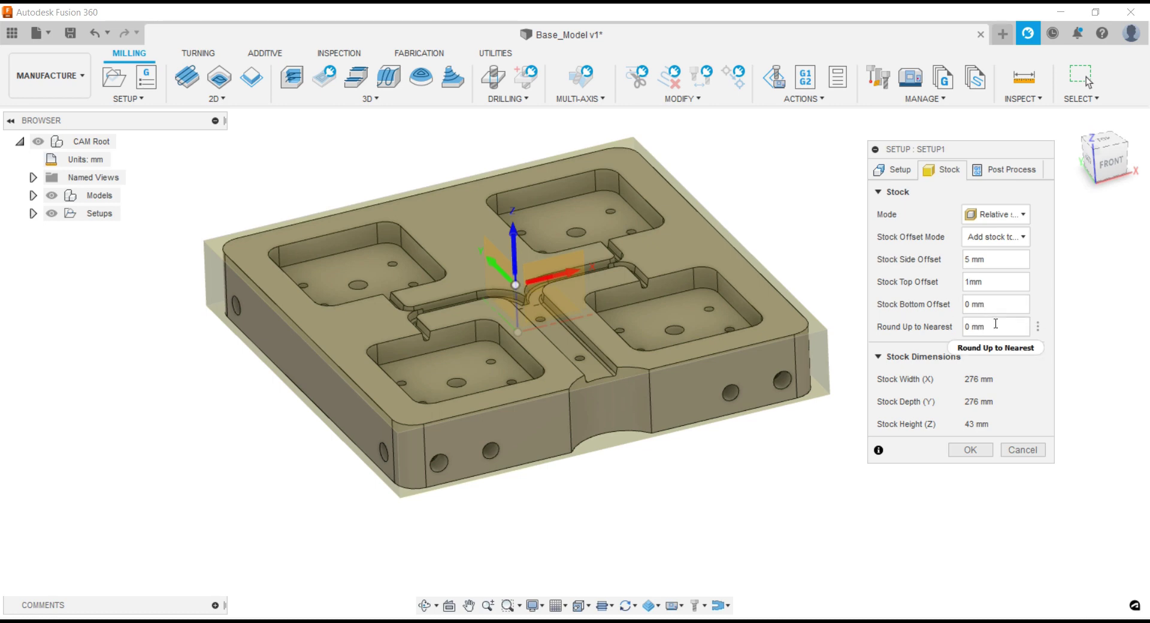
{"action": "left_click", "coordinate": [996, 326]}
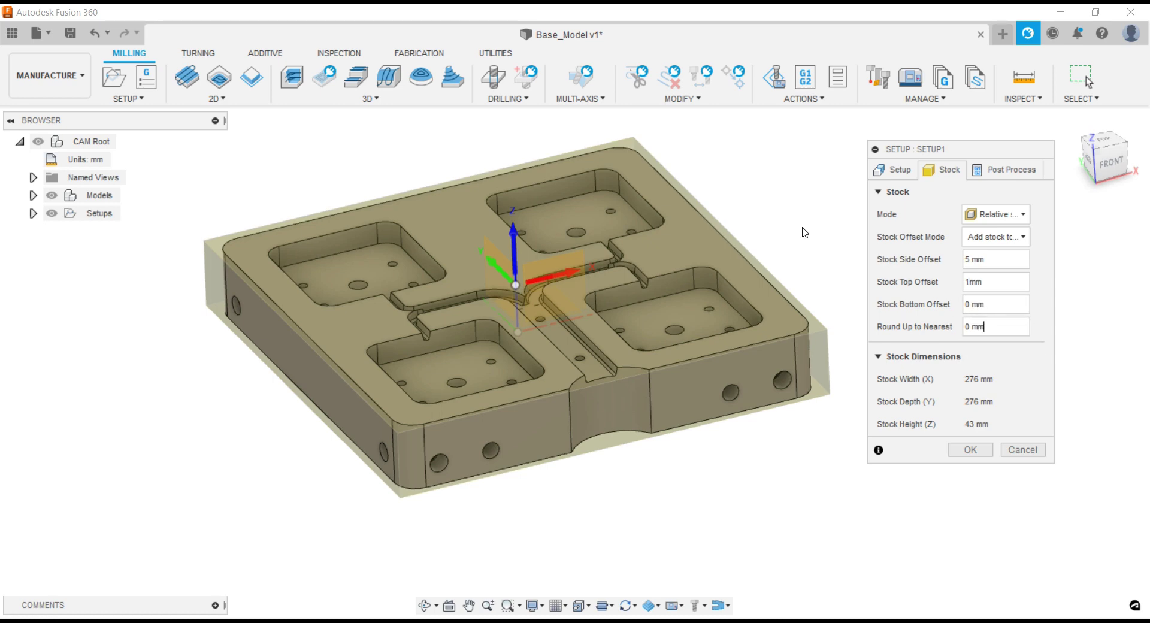
{"action": "mouse_move", "coordinate": [804, 204]}
{"action": "middle_mouse_down", "text": "shift"}
{"action": "mouse_move", "coordinate": [805, 232]}
{"action": "mouse_move", "coordinate": [821, 227]}
{"action": "middle_mouse_up", "text": "shift"}
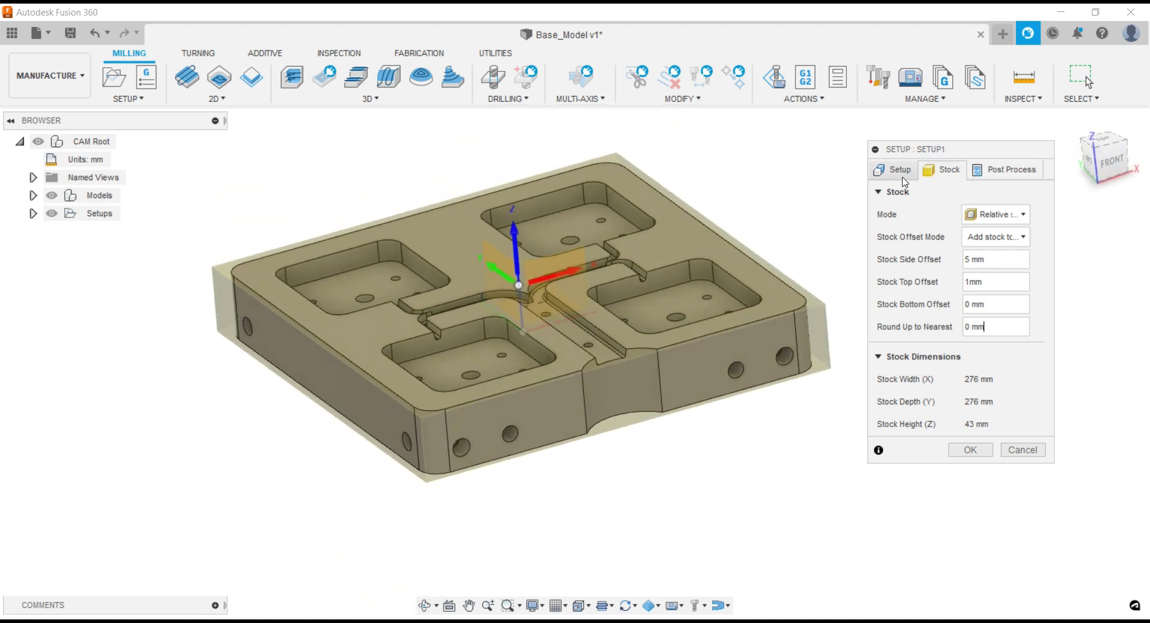
- Set the work origin to the Stock box point at the stock's top centre, verified from FRONT
{"action": "left_click", "coordinate": [900, 170]}
{"action": "scroll", "coordinate": [834, 266], "scroll_direction": "up", "scroll_amount": 2}
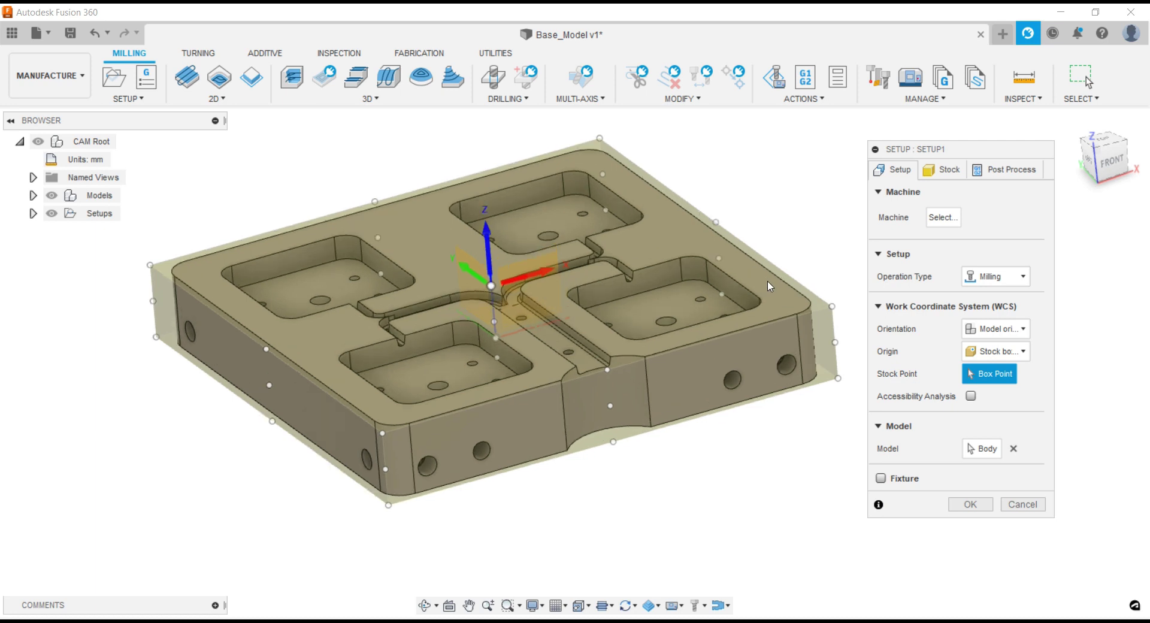
{"action": "scroll", "coordinate": [834, 267], "scroll_direction": "up", "scroll_amount": 2}
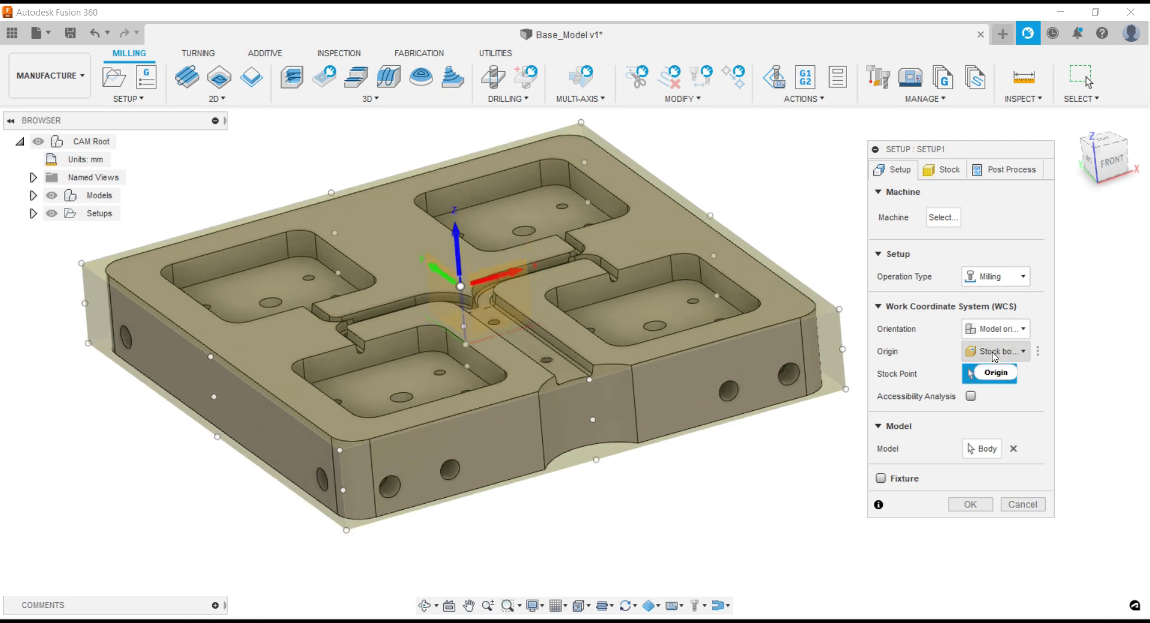
{"action": "left_click", "coordinate": [994, 357]}
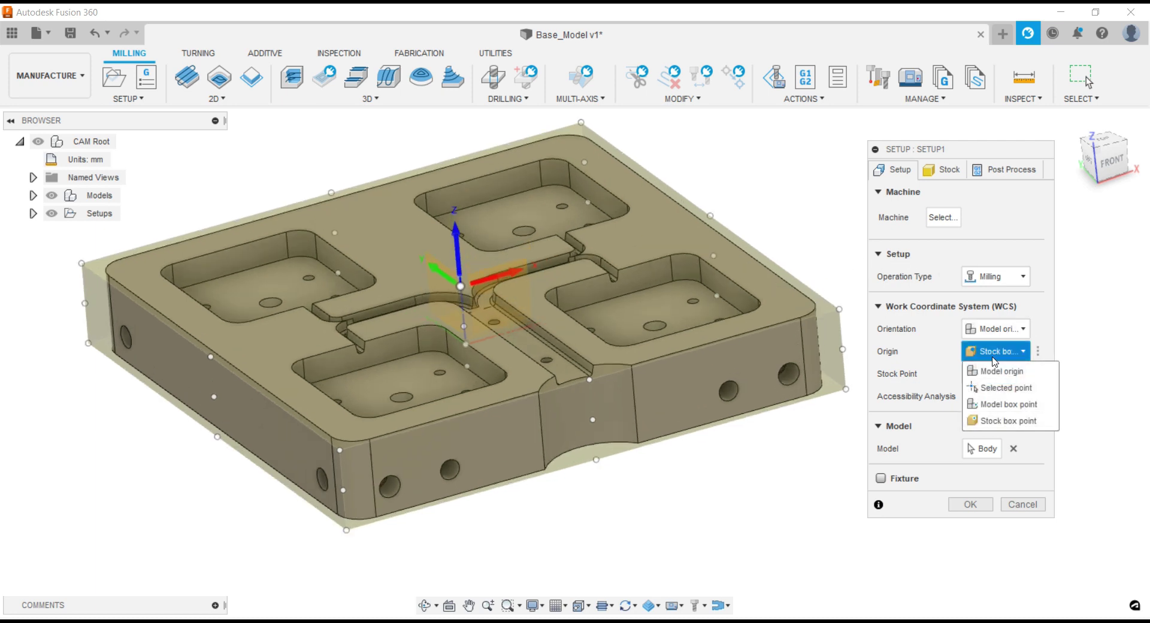
{"action": "left_click", "coordinate": [999, 423]}
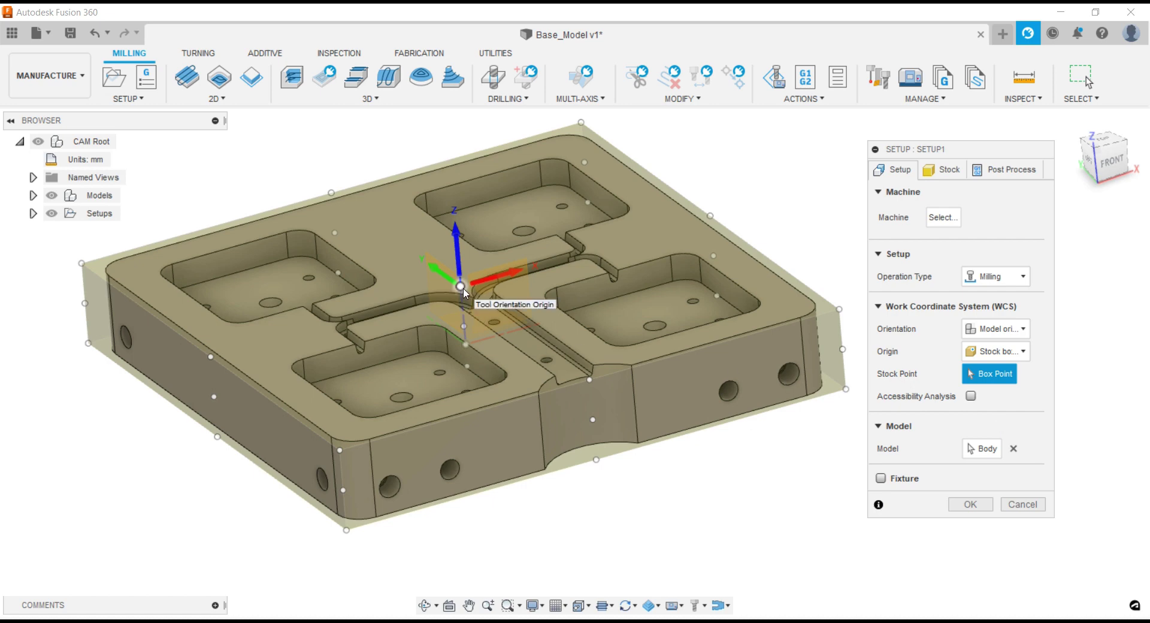
{"action": "left_click", "coordinate": [332, 195]}
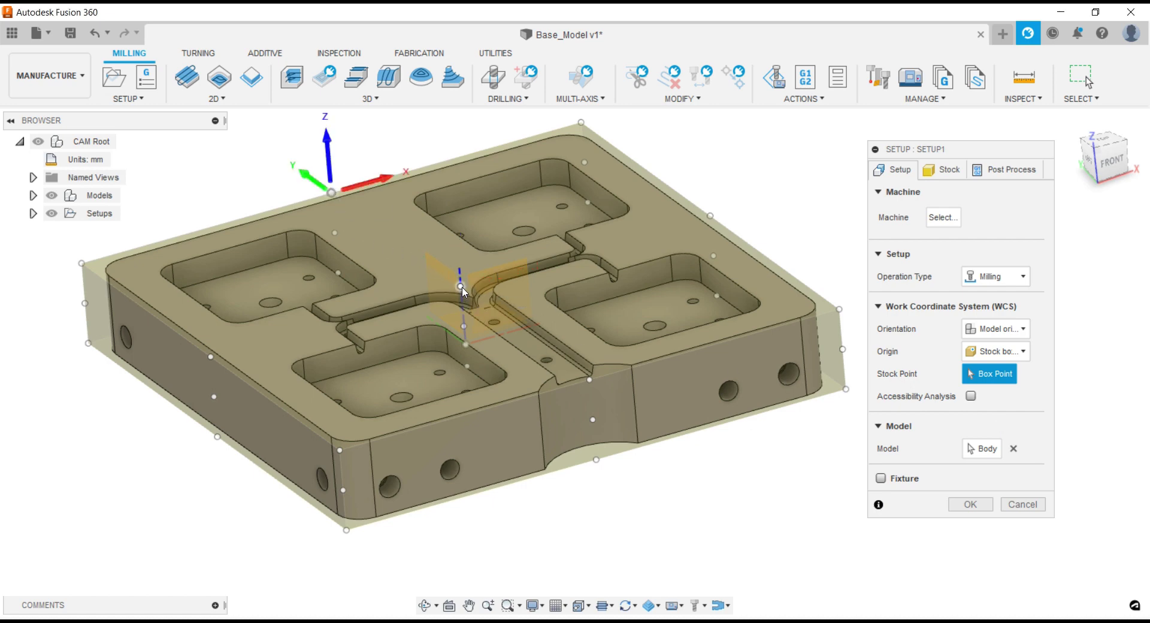
{"action": "left_click", "coordinate": [460, 287]}
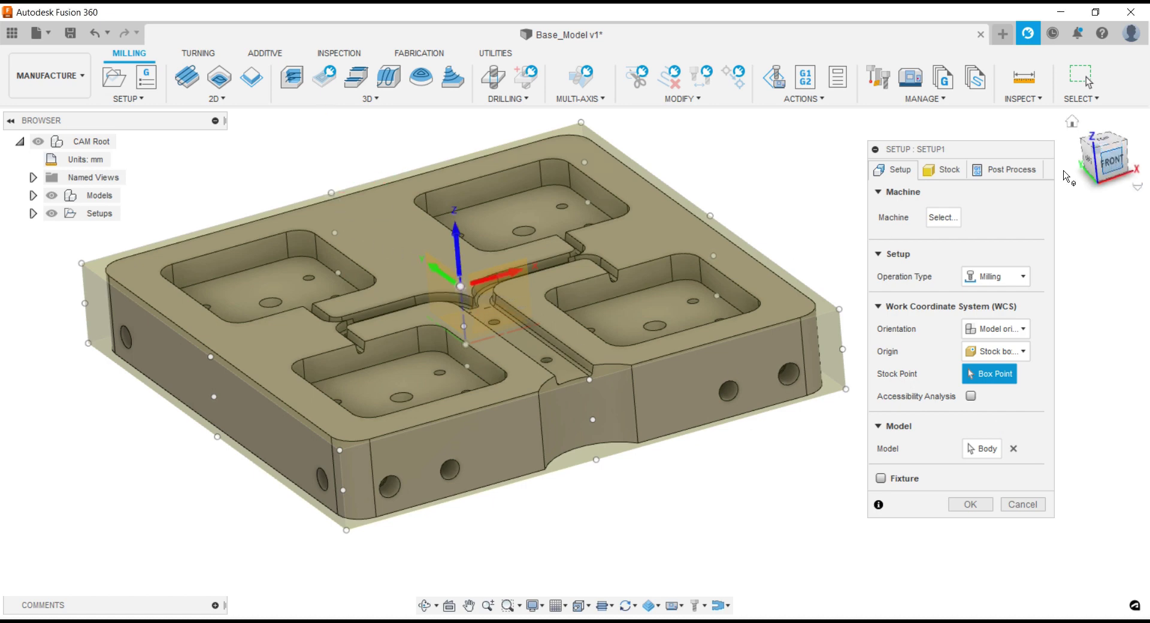
{"action": "left_click", "coordinate": [1111, 160]}
{"action": "scroll", "coordinate": [485, 282], "scroll_direction": "up", "scroll_amount": 5}
{"action": "scroll", "coordinate": [485, 282], "scroll_direction": "down", "scroll_amount": 2}
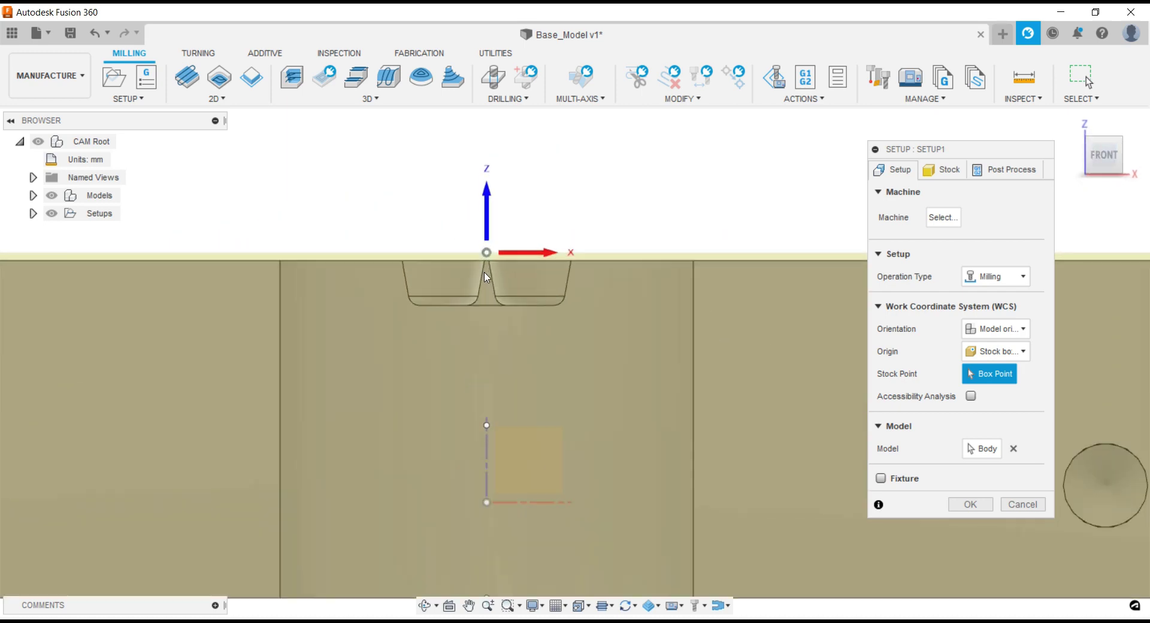
{"action": "scroll", "coordinate": [497, 267], "scroll_direction": "down", "scroll_amount": 2}
{"action": "scroll", "coordinate": [515, 252], "scroll_direction": "down", "scroll_amount": 2}
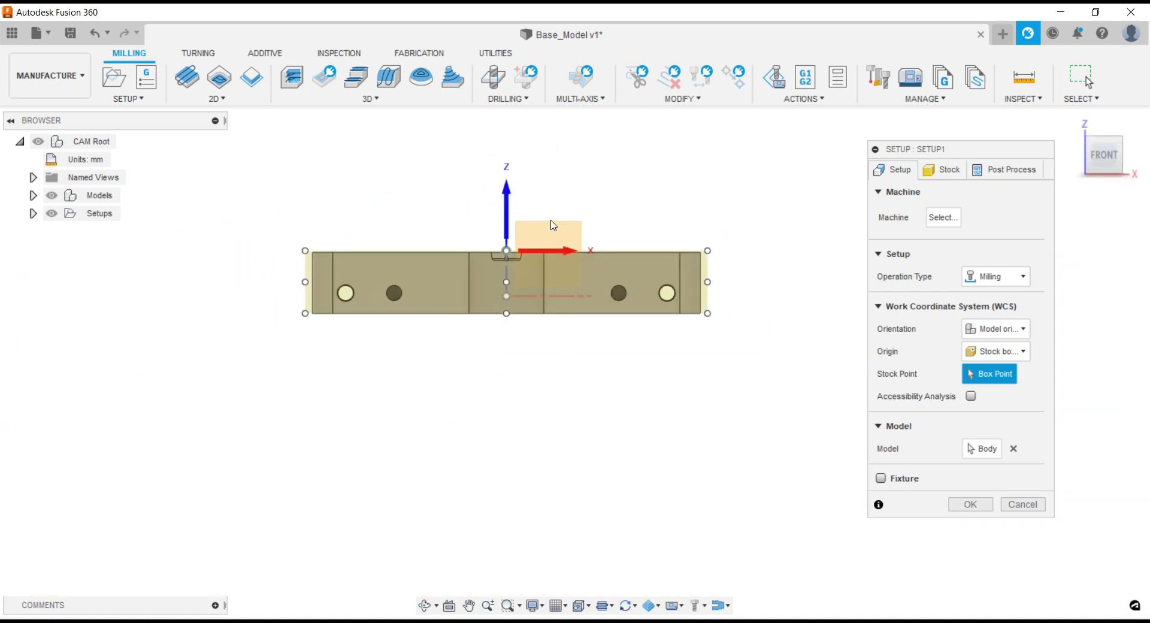
{"action": "mouse_move", "coordinate": [515, 251]}
{"action": "middle_mouse_down", "text": "shift"}
{"action": "mouse_move", "coordinate": [801, 309]}
{"action": "mouse_move", "coordinate": [847, 356]}
{"action": "middle_mouse_up", "text": "shift"}
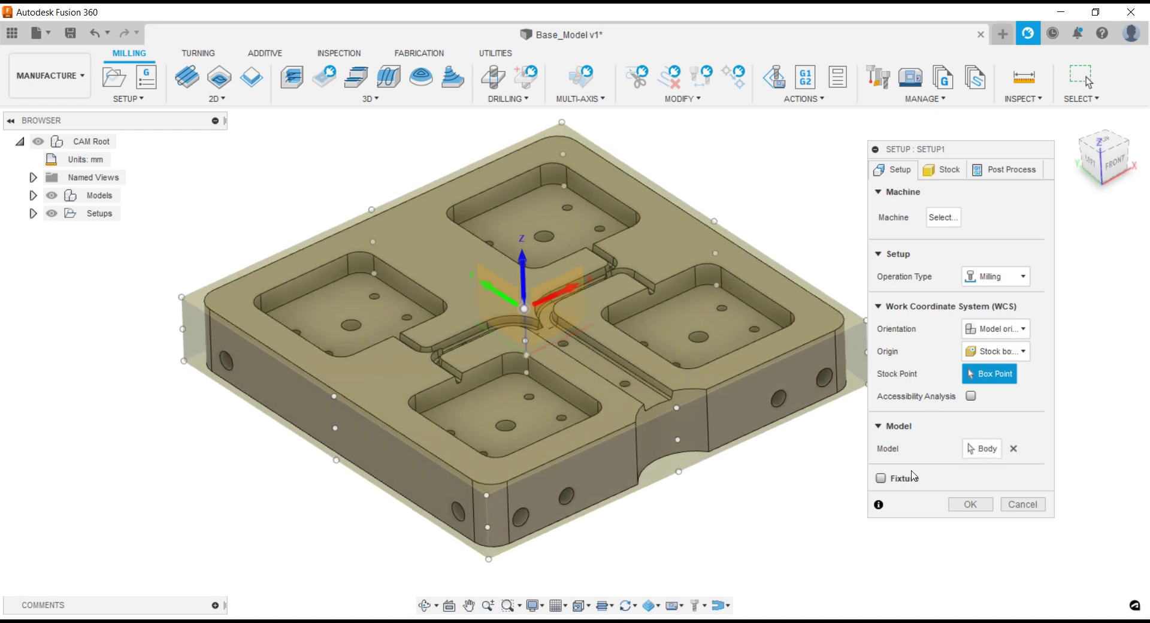
- Change the post-process program number from 1001 to 0123, leaving WCS offset at 0
{"action": "left_click", "coordinate": [945, 172]}
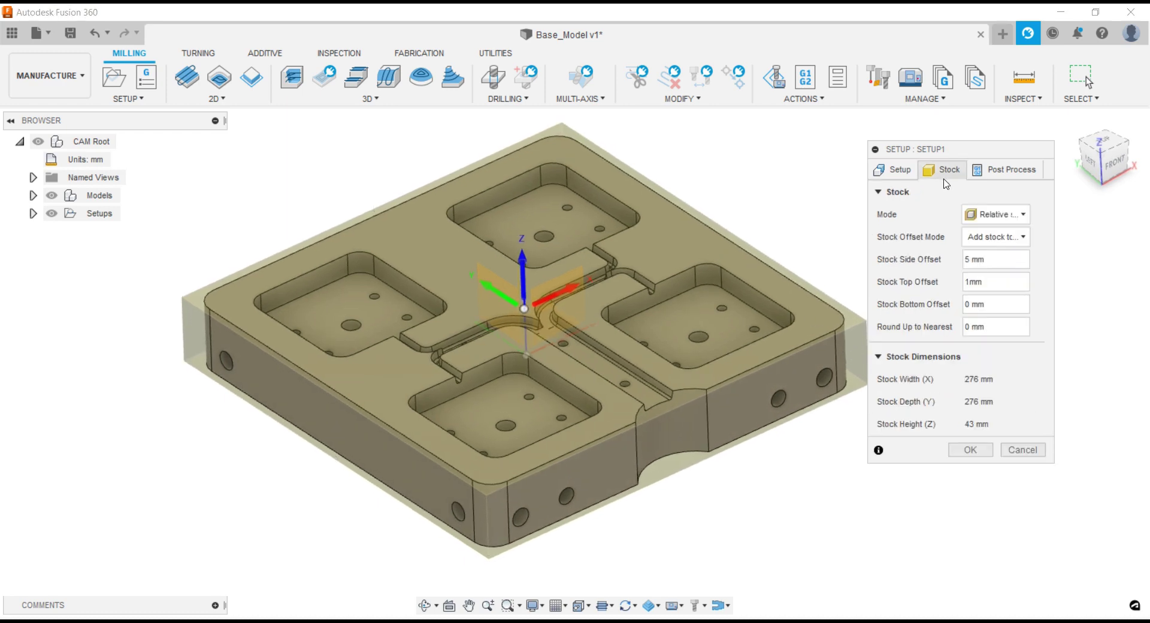
{"action": "left_click", "coordinate": [1008, 174]}
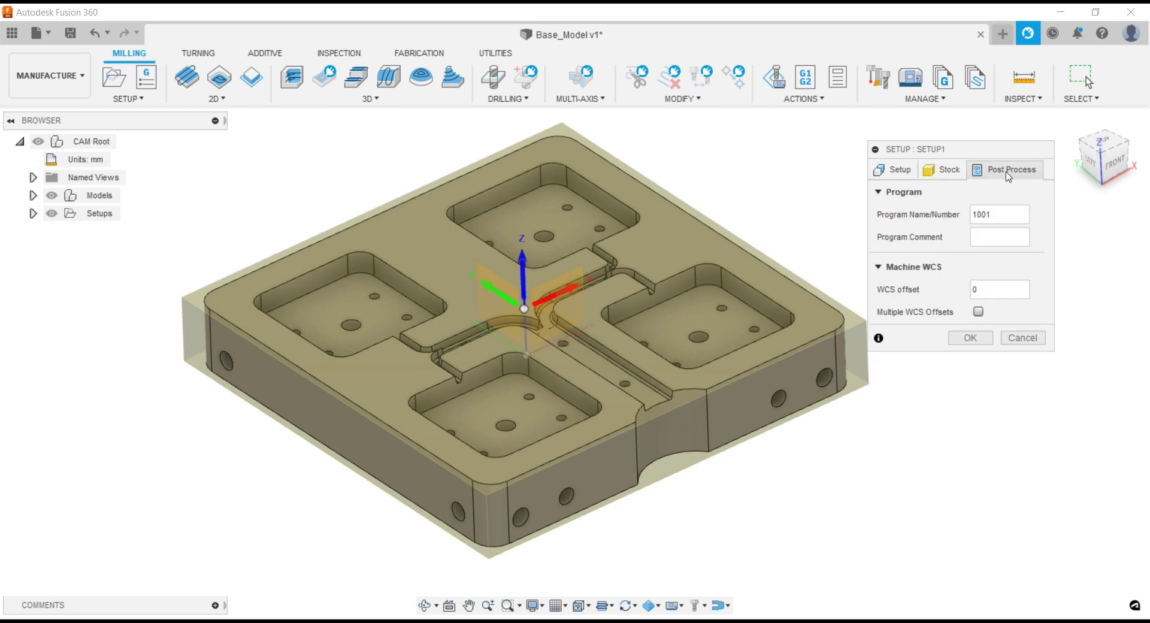
{"action": "mouse_move", "coordinate": [1000, 214]}
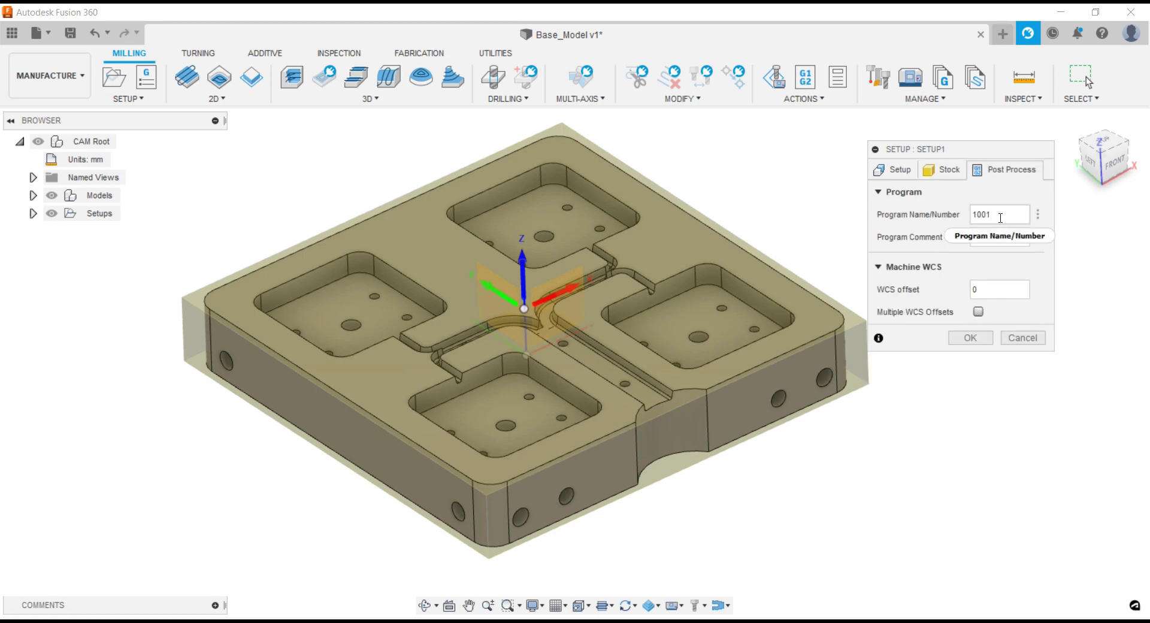
{"action": "left_click_drag", "start_coordinate": [1000, 217], "coordinate": [948, 217]}
{"action": "type", "text": "0"}
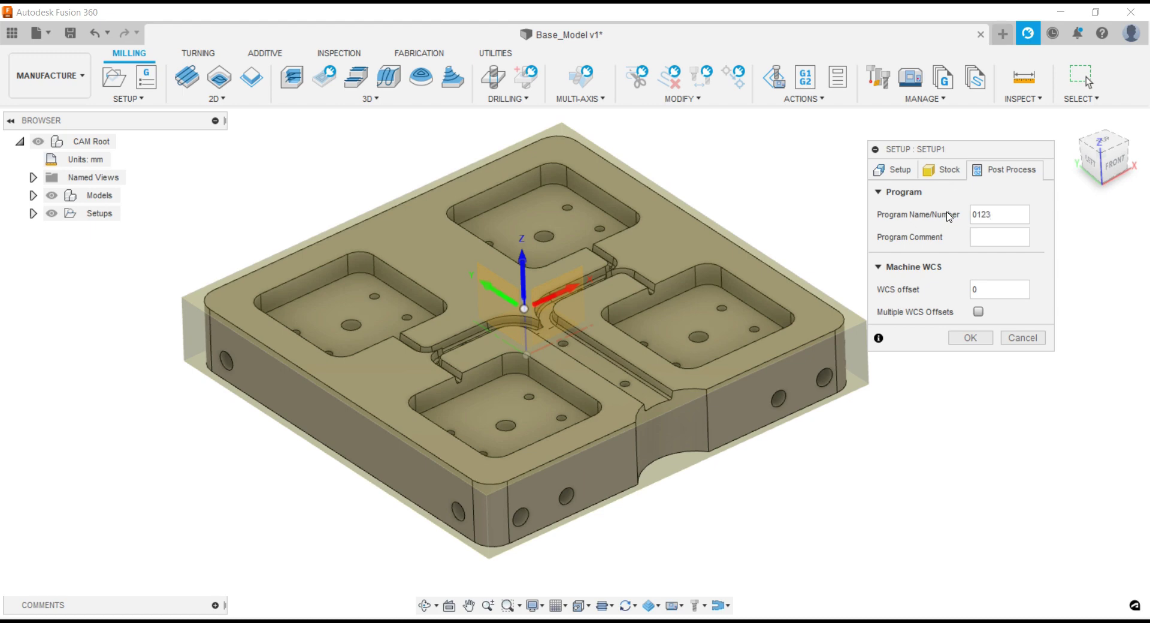
{"action": "double_click", "coordinate": [986, 291]}
{"action": "left_click", "coordinate": [898, 170]}
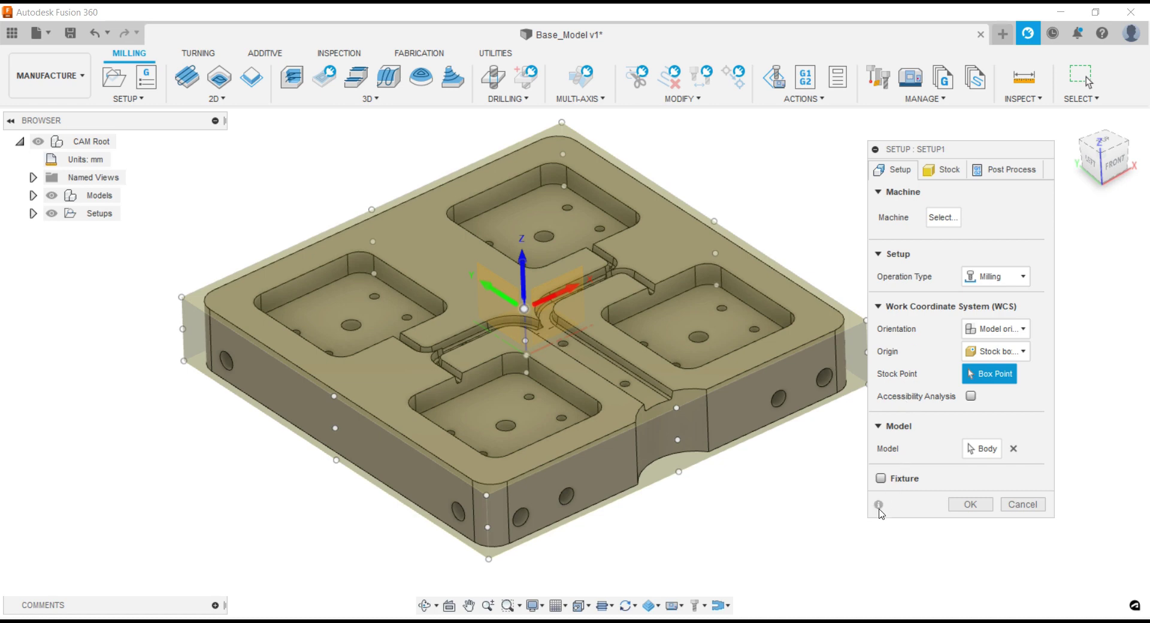
- Choose the Autodesk Generic 3-axis machine, skip the model download, and confirm Setup1
{"action": "left_click", "coordinate": [943, 220]}
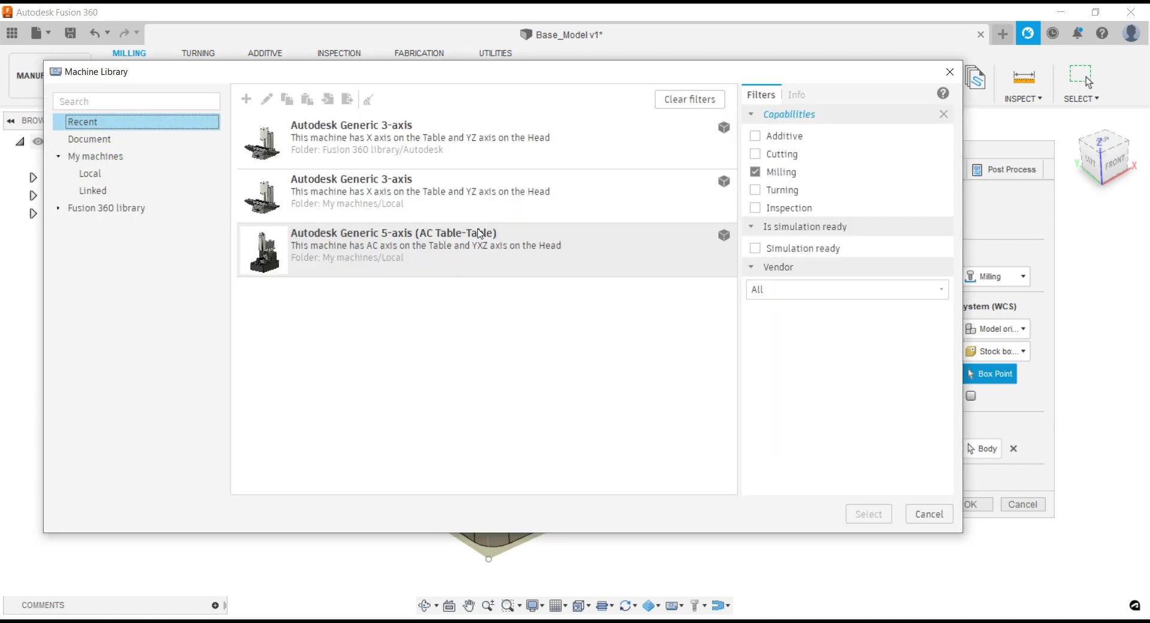
{"action": "left_click", "coordinate": [443, 158]}
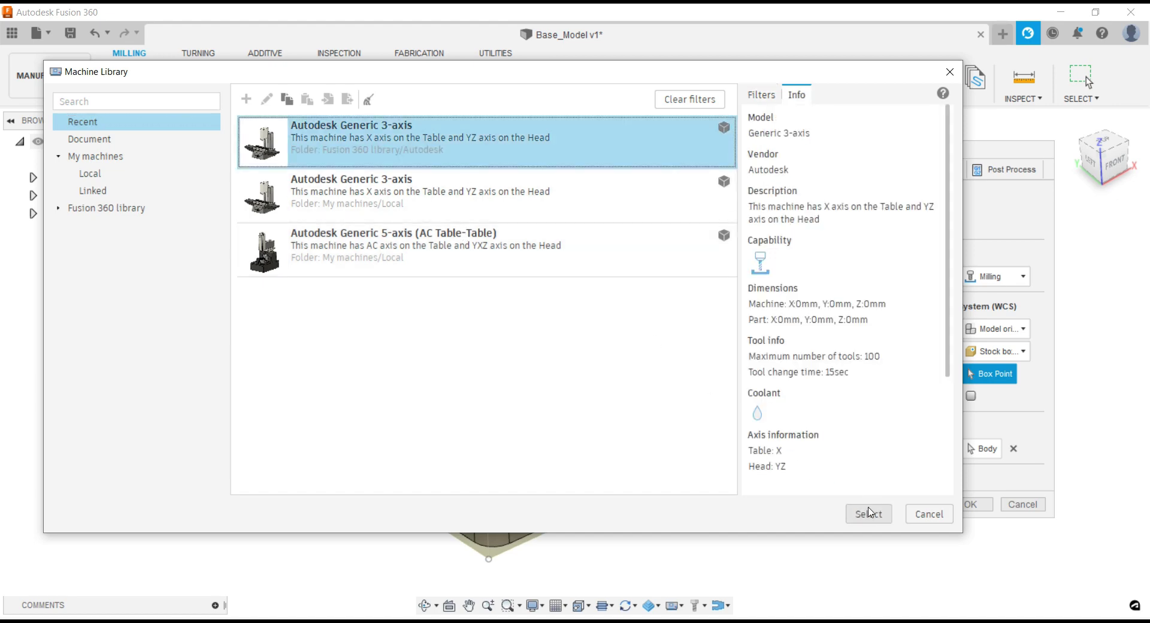
{"action": "left_click", "coordinate": [874, 515]}
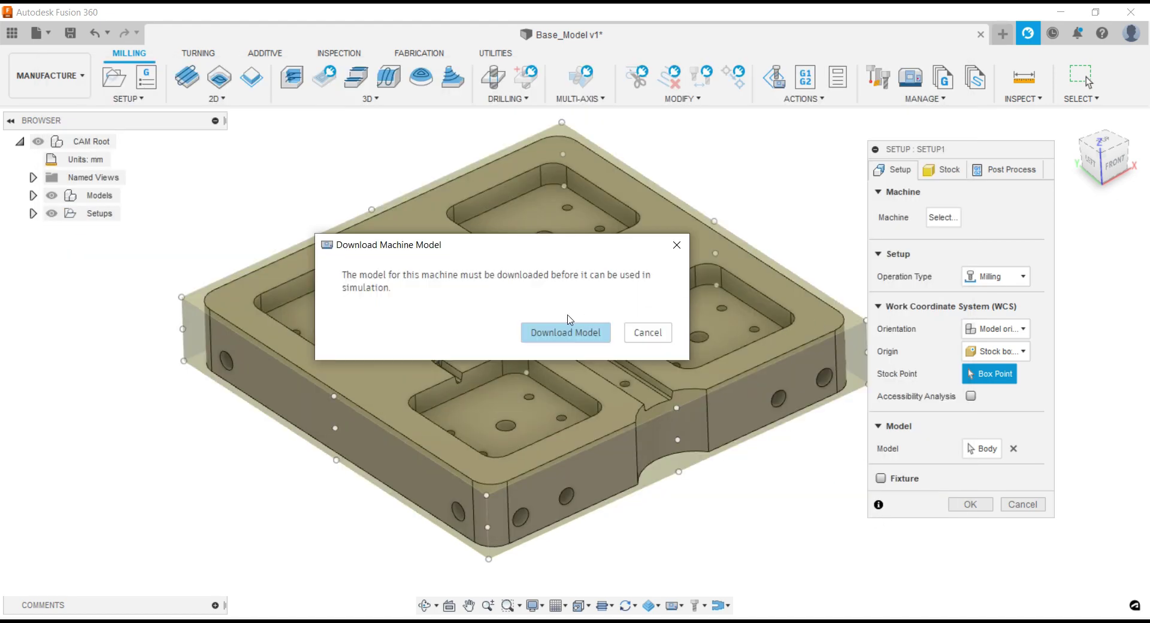
{"action": "left_click", "coordinate": [652, 338]}
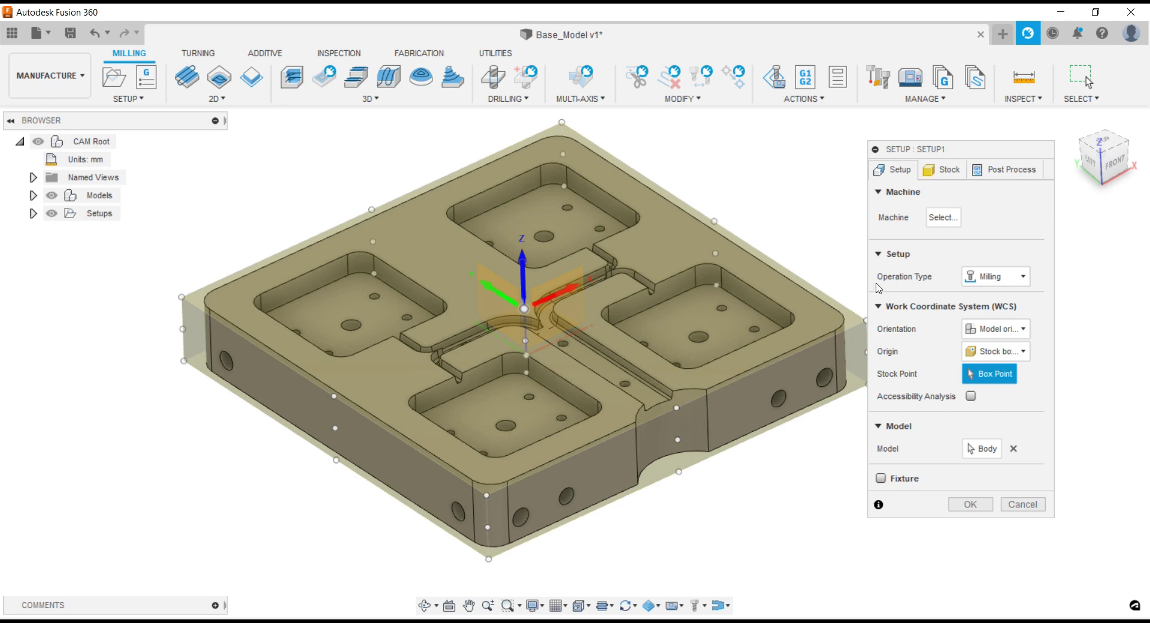
{"action": "left_click", "coordinate": [970, 504]}
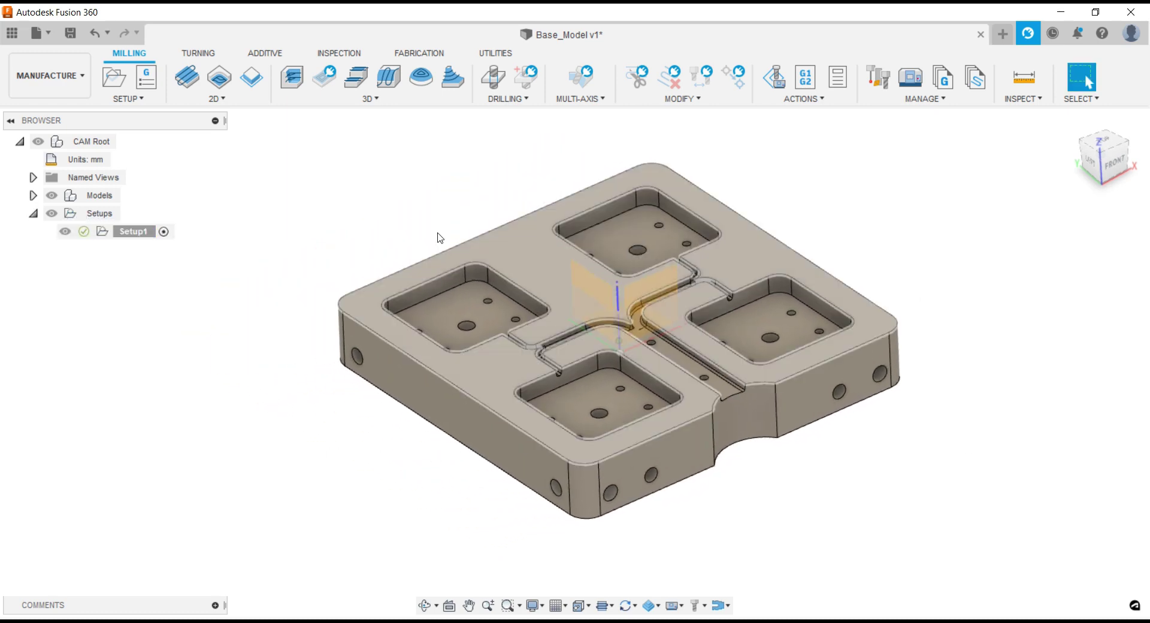
- Expand and collapse Models and Base_Model v1:1, select Setup1, and orbit the part to inspect it
{"action": "left_click", "coordinate": [33, 196]}
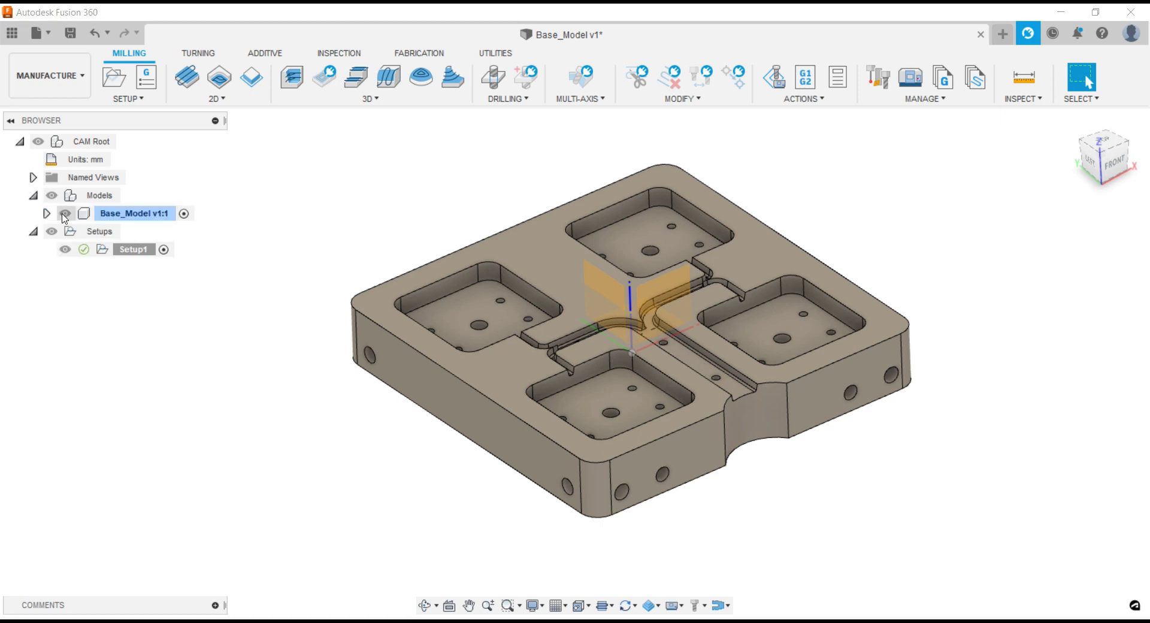
{"action": "left_click", "coordinate": [47, 213]}
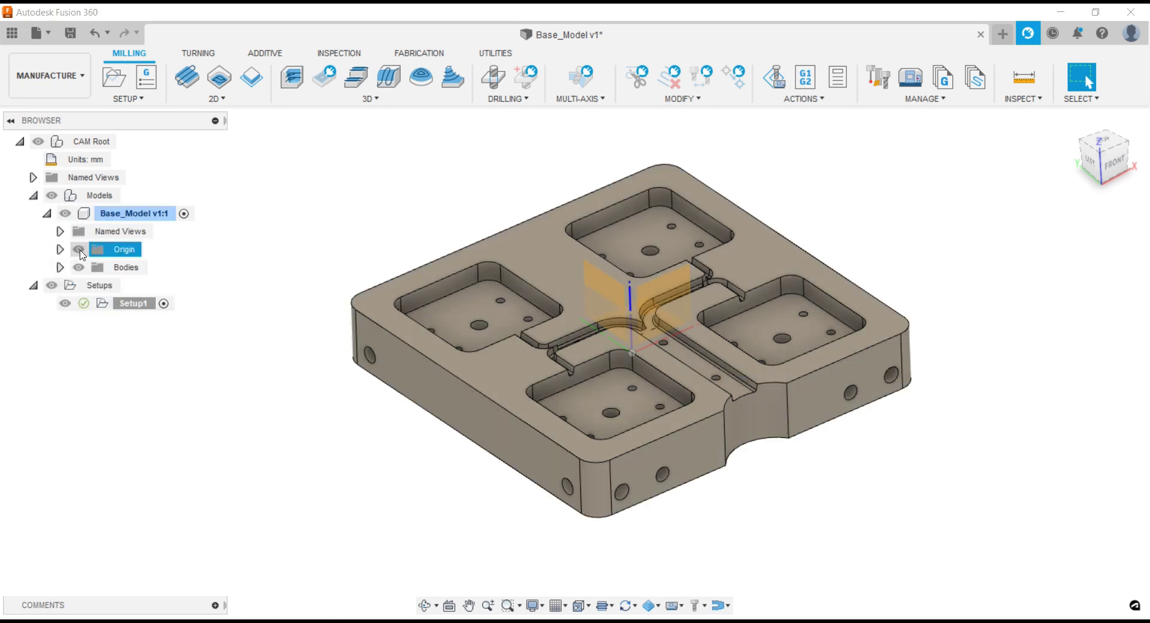
{"action": "left_click", "coordinate": [33, 195]}
{"action": "left_click", "coordinate": [63, 235]}
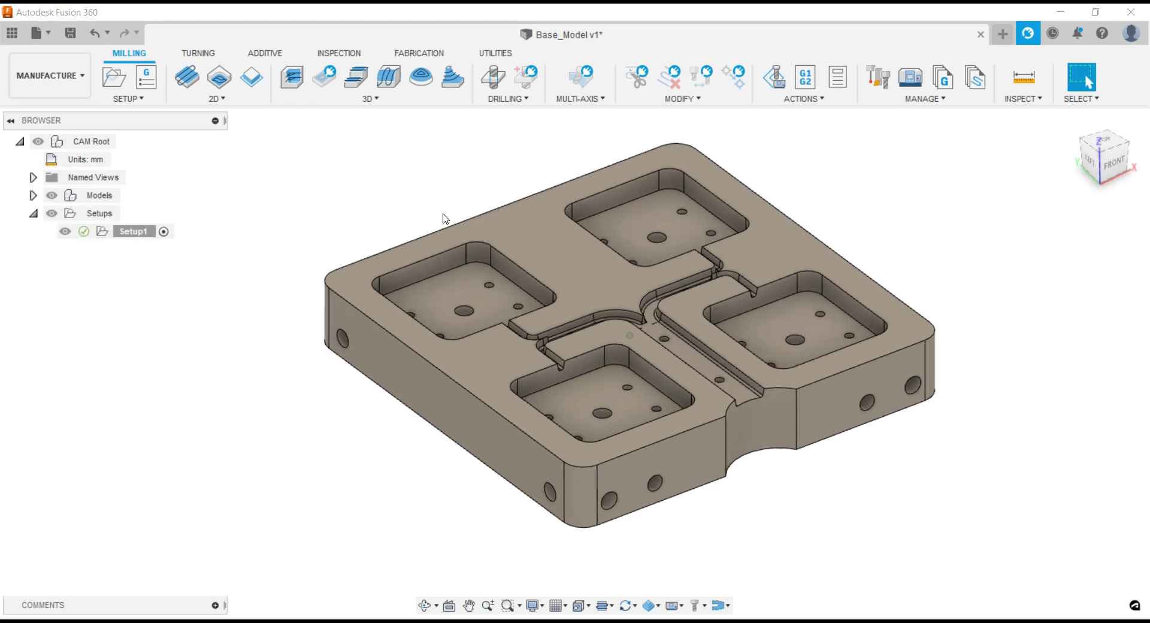
{"action": "middle_click_drag", "start_coordinate": [443, 218], "coordinate": [490, 243], "text": "shift"}
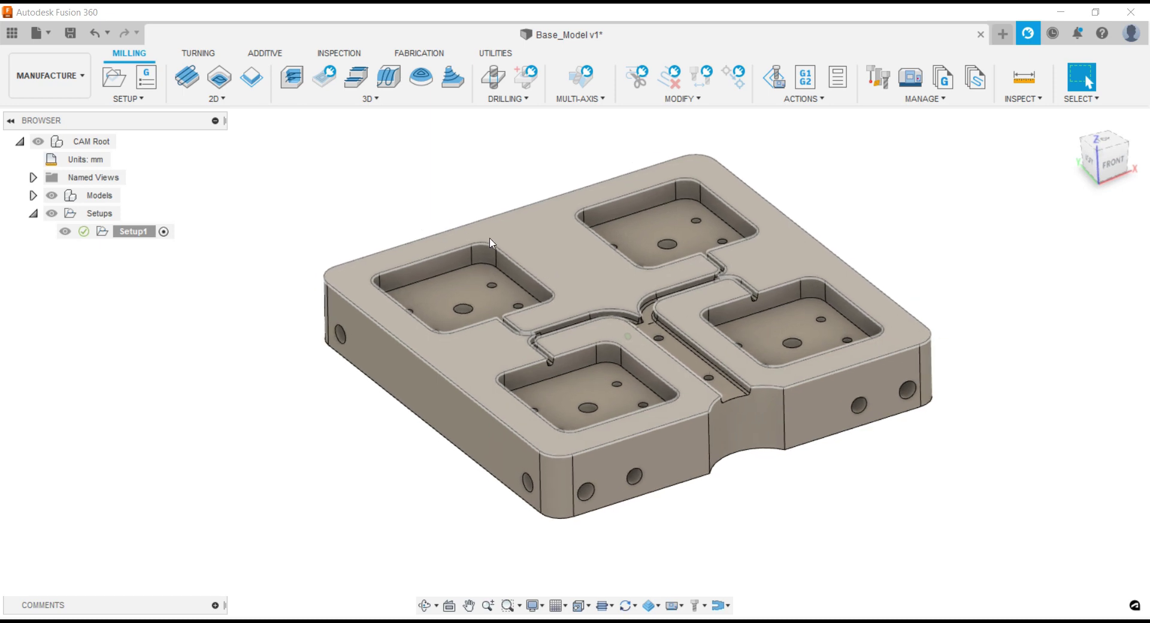
- Browse the 2D and 3D milling operation lists to compare the available toolpaths
{"action": "left_click", "coordinate": [238, 104]}
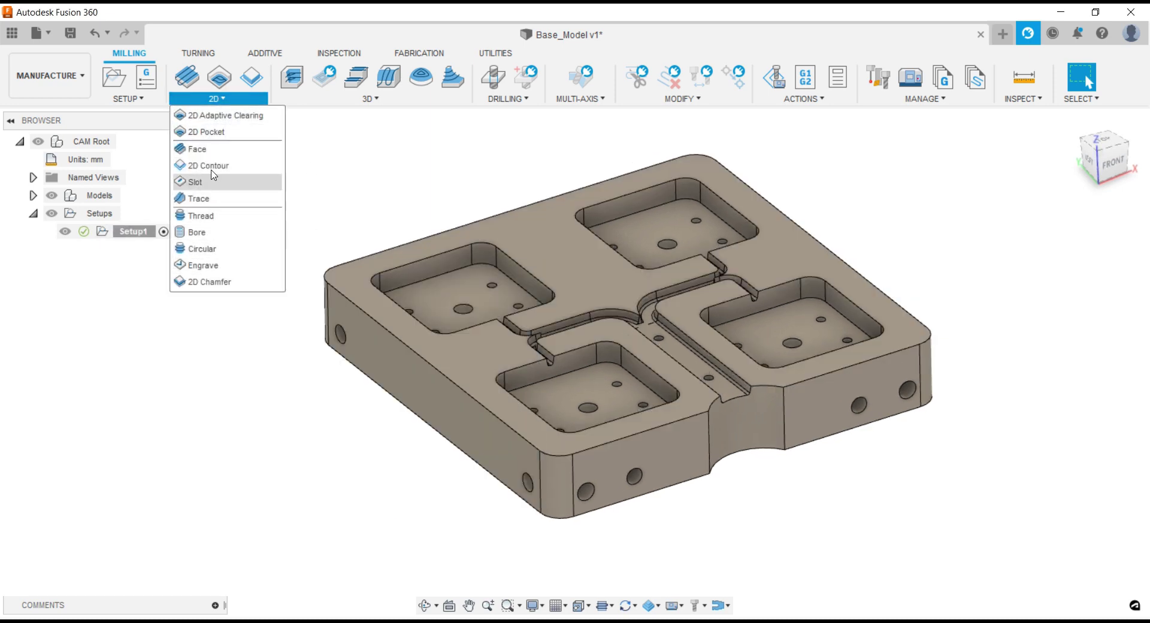
{"action": "left_click", "coordinate": [385, 102]}
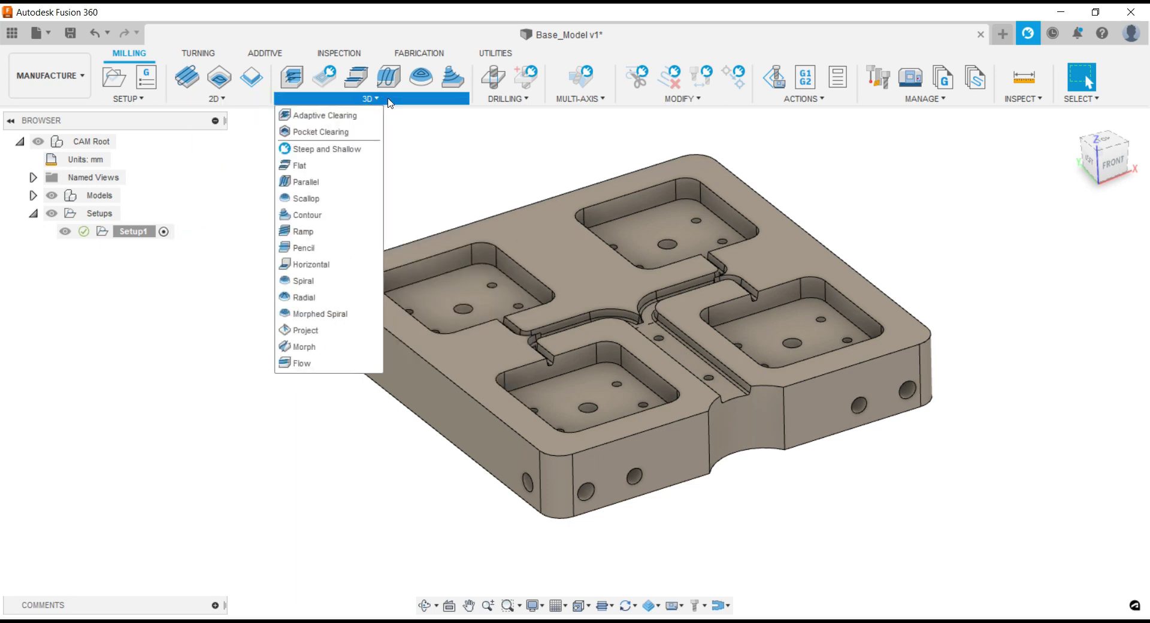
{"action": "left_click", "coordinate": [238, 102]}
- Start a Face operation using tool #1, the Ø50mm face mill from Tools VMC
{"action": "left_click", "coordinate": [198, 149]}
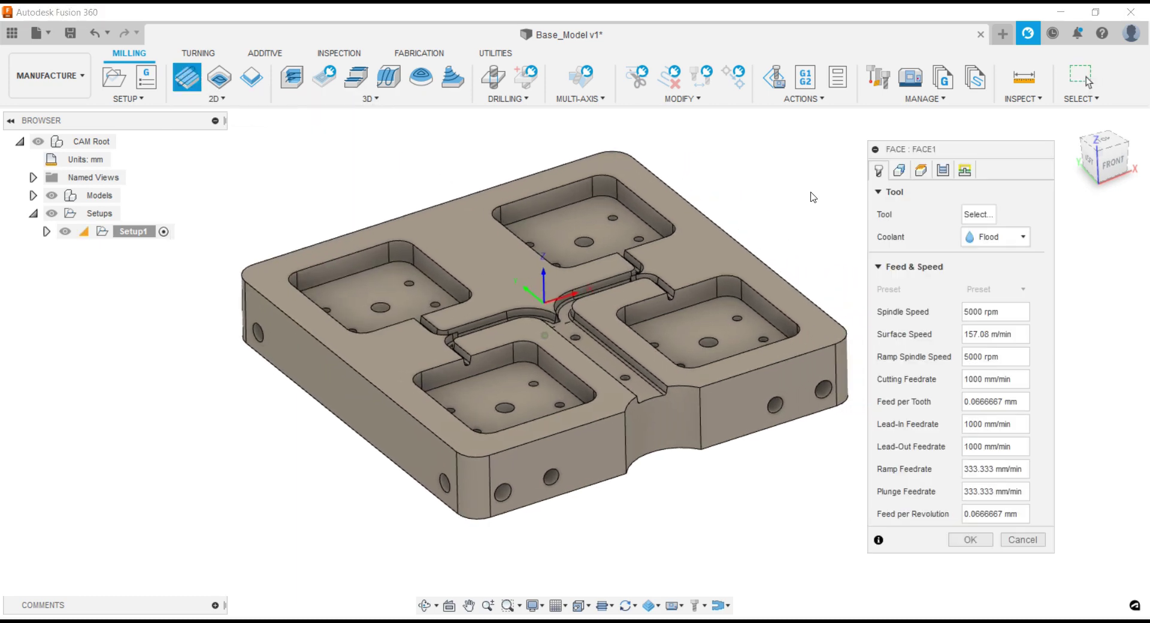
{"action": "left_click", "coordinate": [975, 216]}
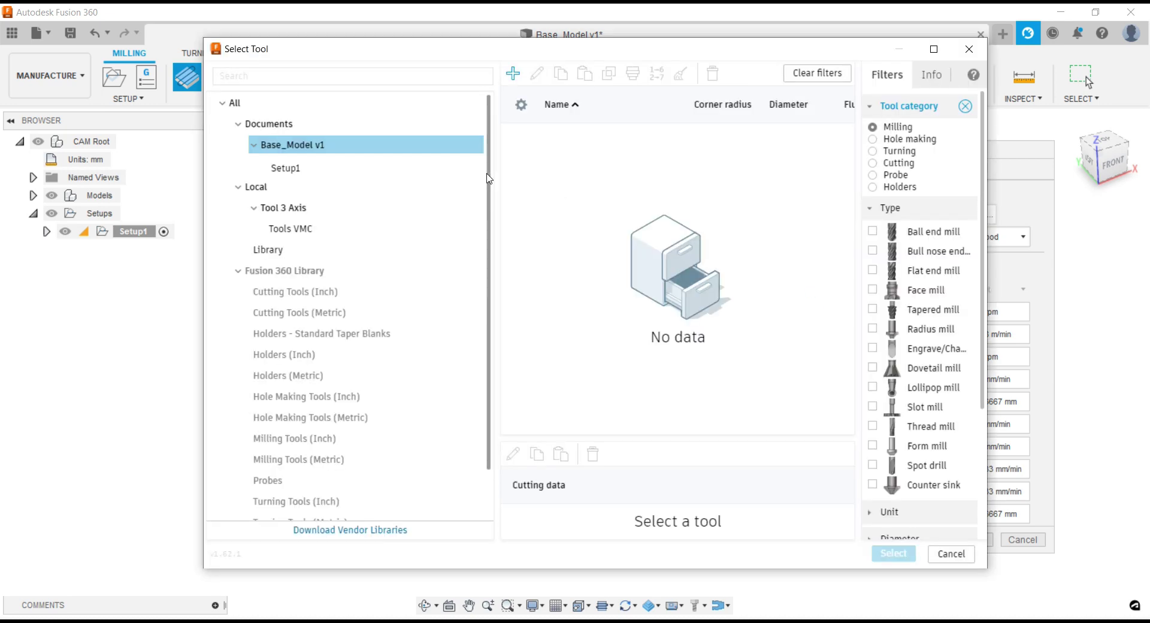
{"action": "left_click", "coordinate": [291, 229]}
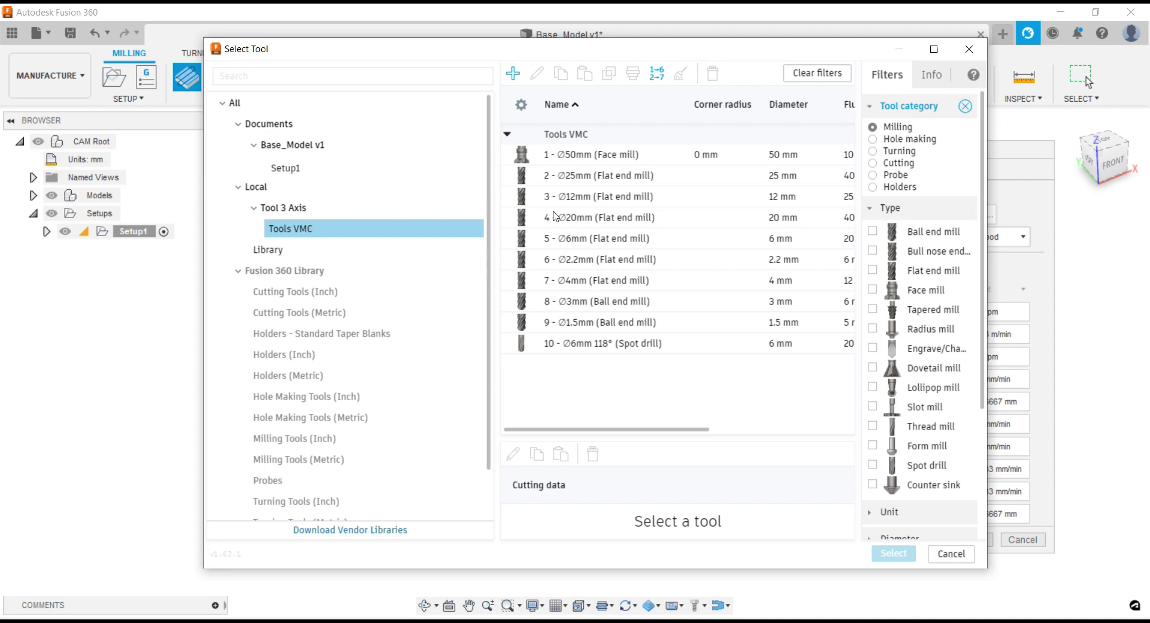
{"action": "left_click", "coordinate": [590, 160]}
{"action": "left_click", "coordinate": [893, 552]}
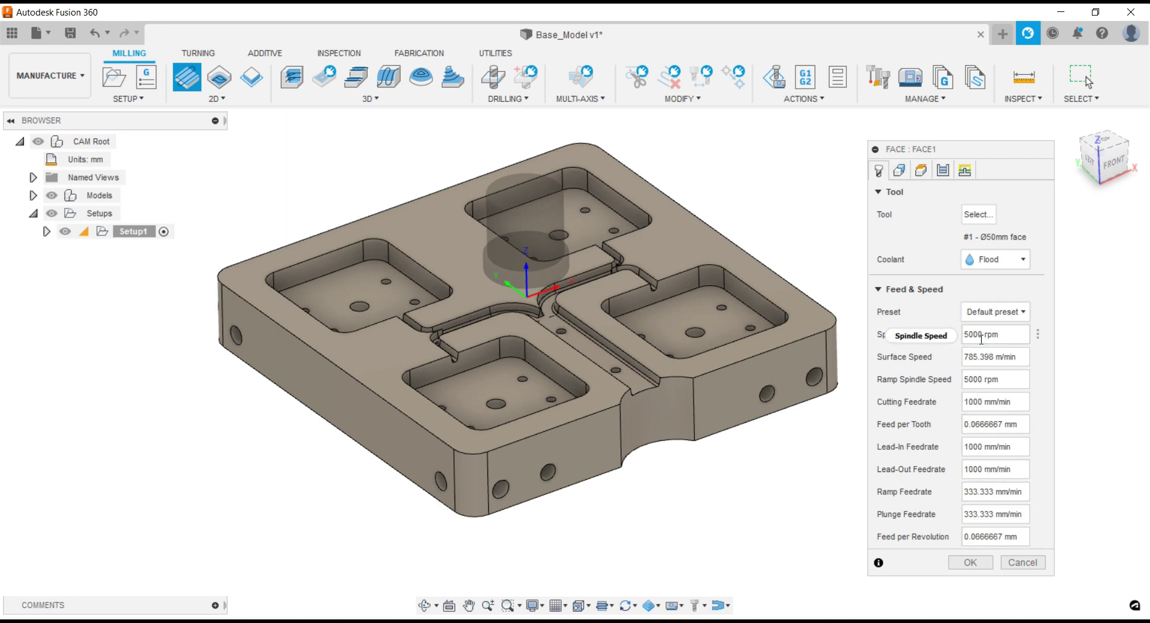
- Keep the default feed and speed preset and show the facing stock contour geometry
{"action": "left_click", "coordinate": [1000, 314]}
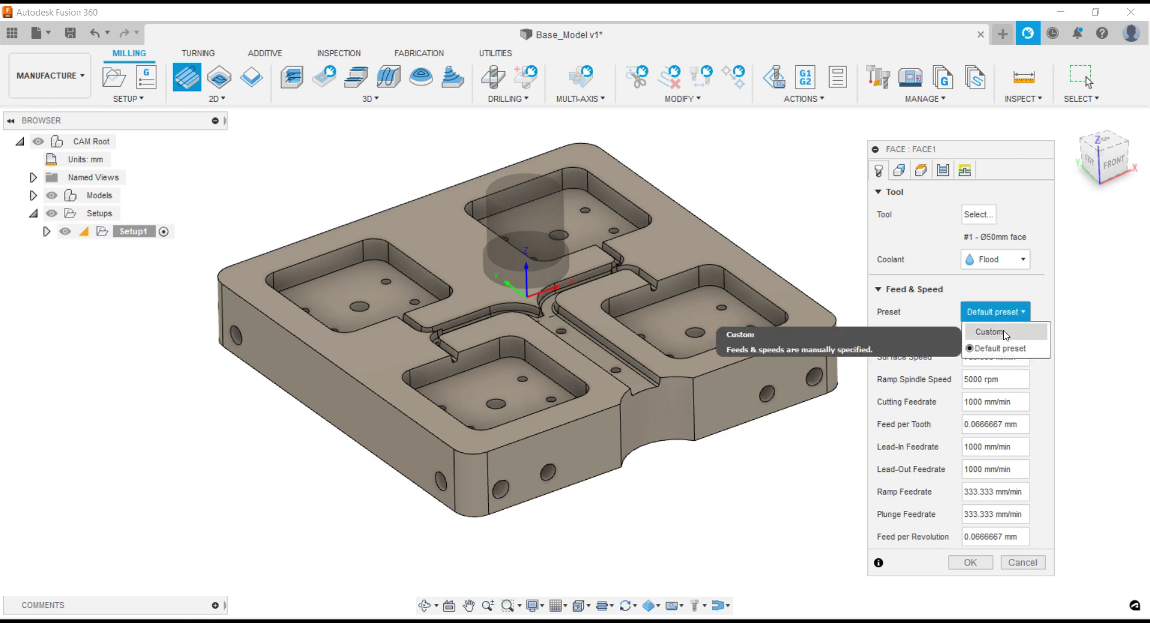
{"action": "left_click", "coordinate": [1025, 298]}
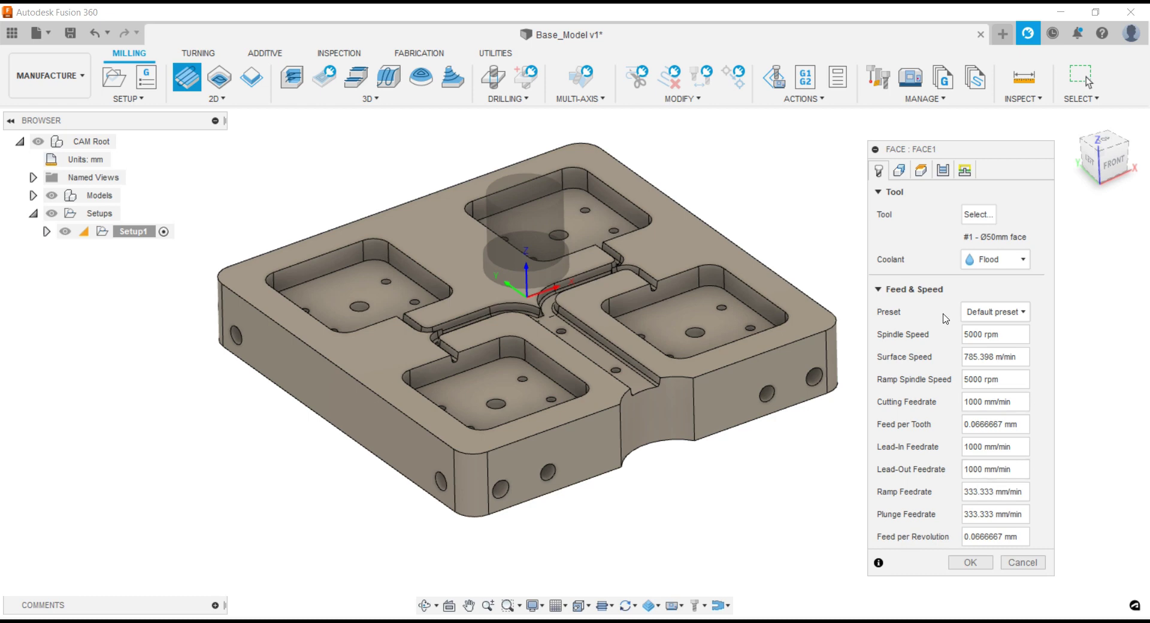
{"action": "left_click", "coordinate": [898, 171]}
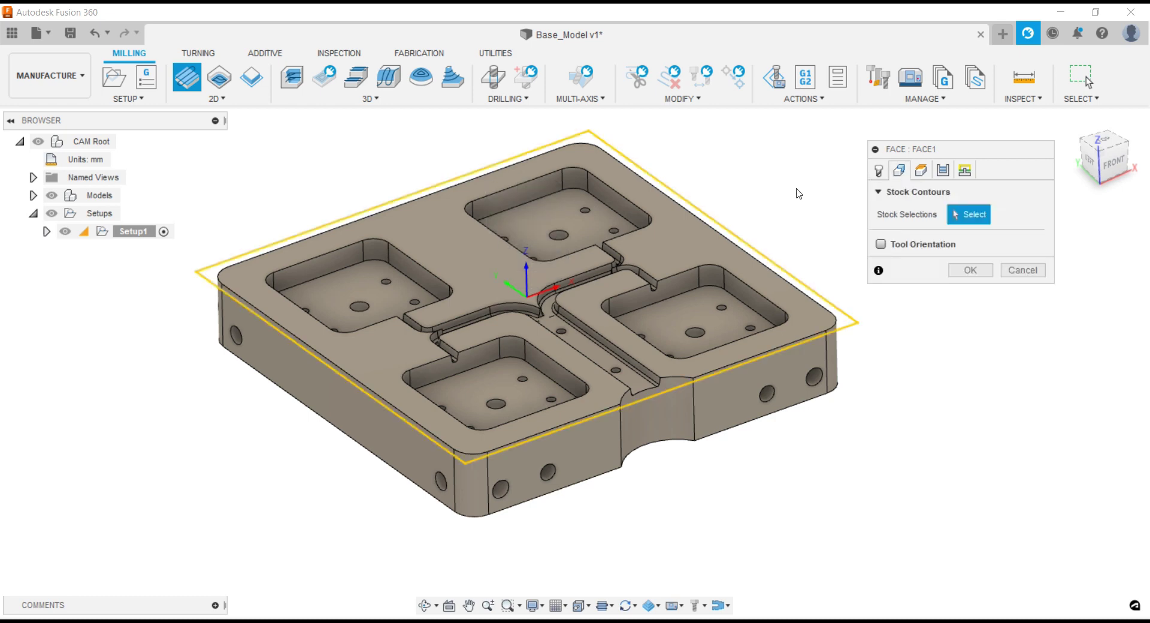
- Set the Face clearance offset to 50 mm and the retract offset to 10 mm
{"action": "left_click", "coordinate": [921, 170]}
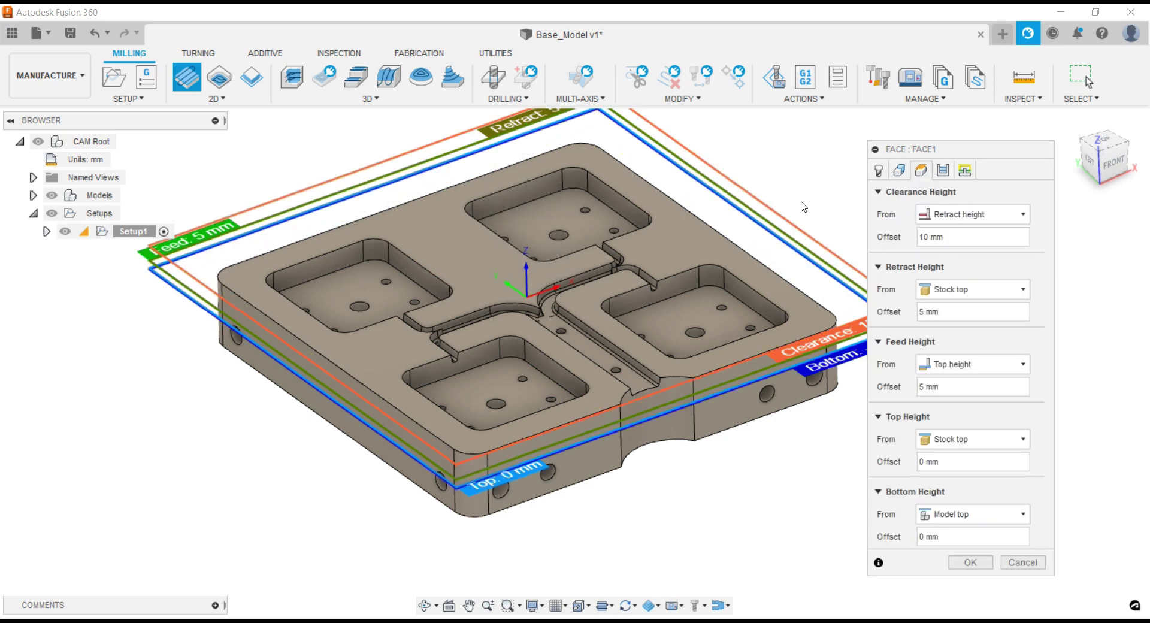
{"action": "middle_click_drag", "start_coordinate": [803, 206], "coordinate": [1116, 167], "text": "shift"}
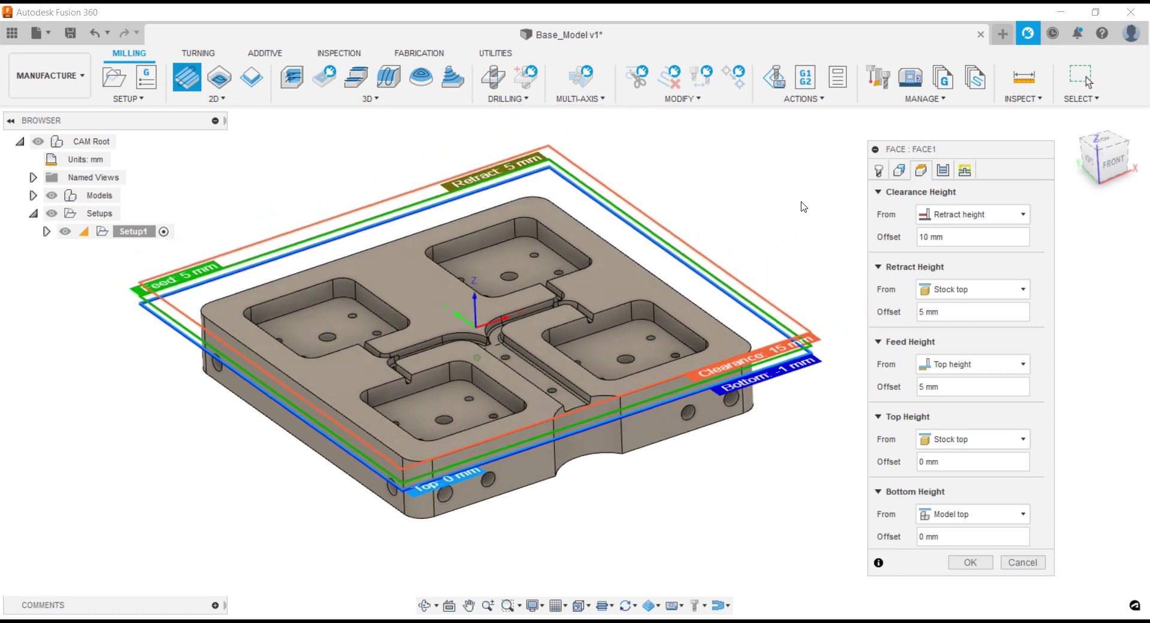
{"action": "left_click", "coordinate": [1115, 161]}
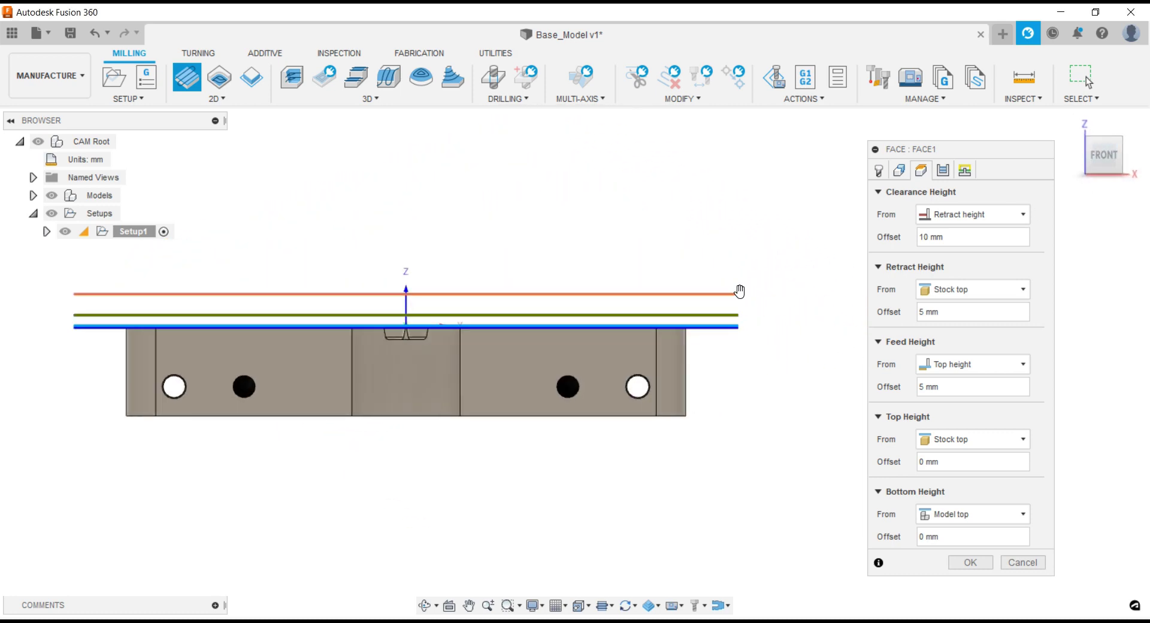
{"action": "mouse_move", "coordinate": [971, 236]}
{"action": "left_click", "coordinate": [1038, 239]}
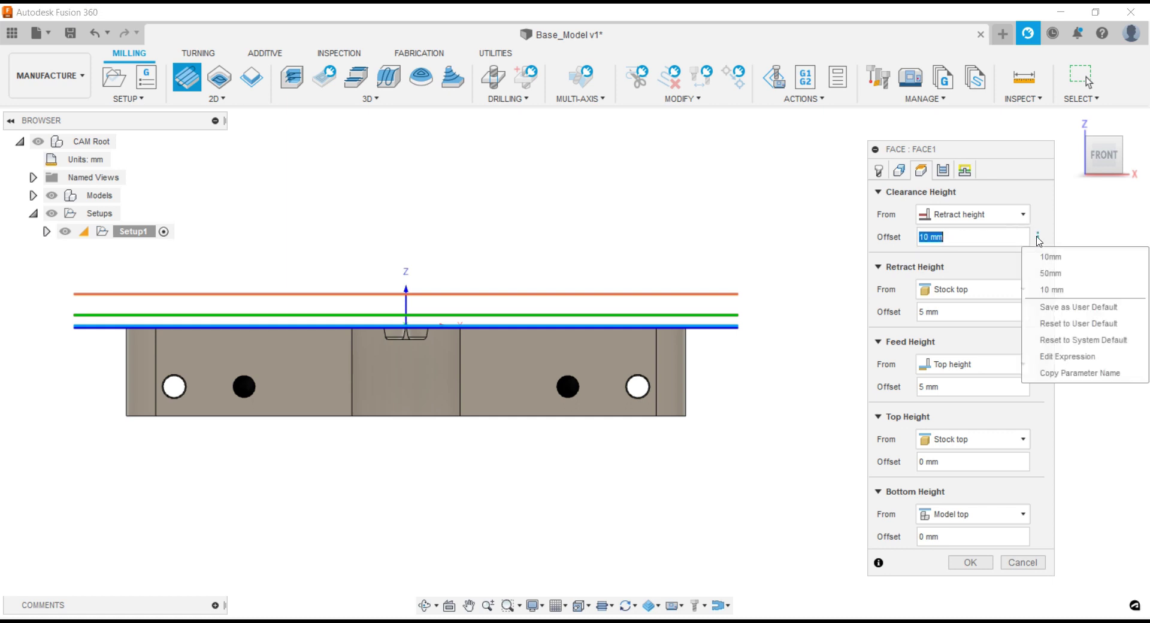
{"action": "left_click", "coordinate": [1049, 272]}
{"action": "mouse_move", "coordinate": [973, 311]}
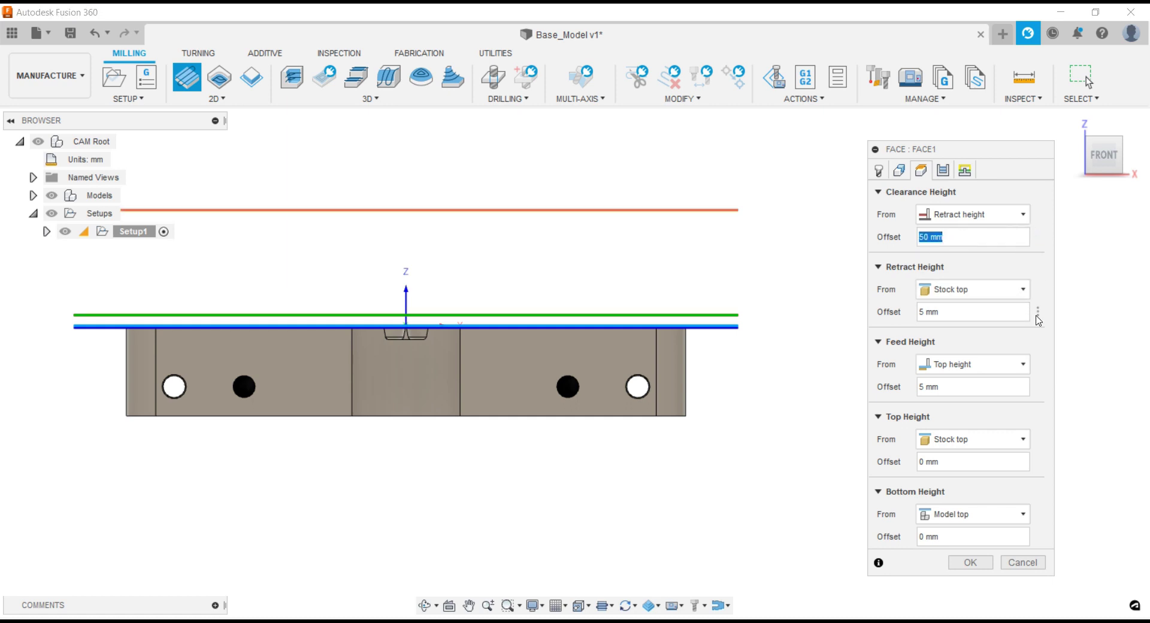
{"action": "left_click", "coordinate": [1038, 319]}
{"action": "left_click", "coordinate": [1045, 346]}
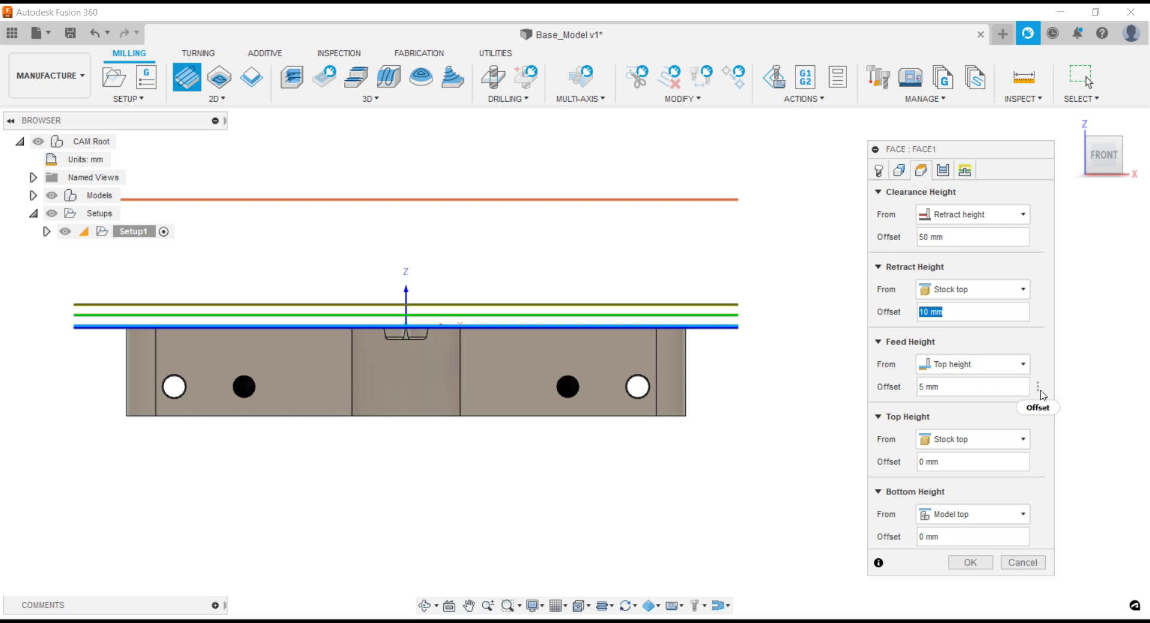
- Set the feed height to 5 mm measured from Top height
{"action": "left_click_drag", "start_coordinate": [940, 386], "coordinate": [910, 393]}
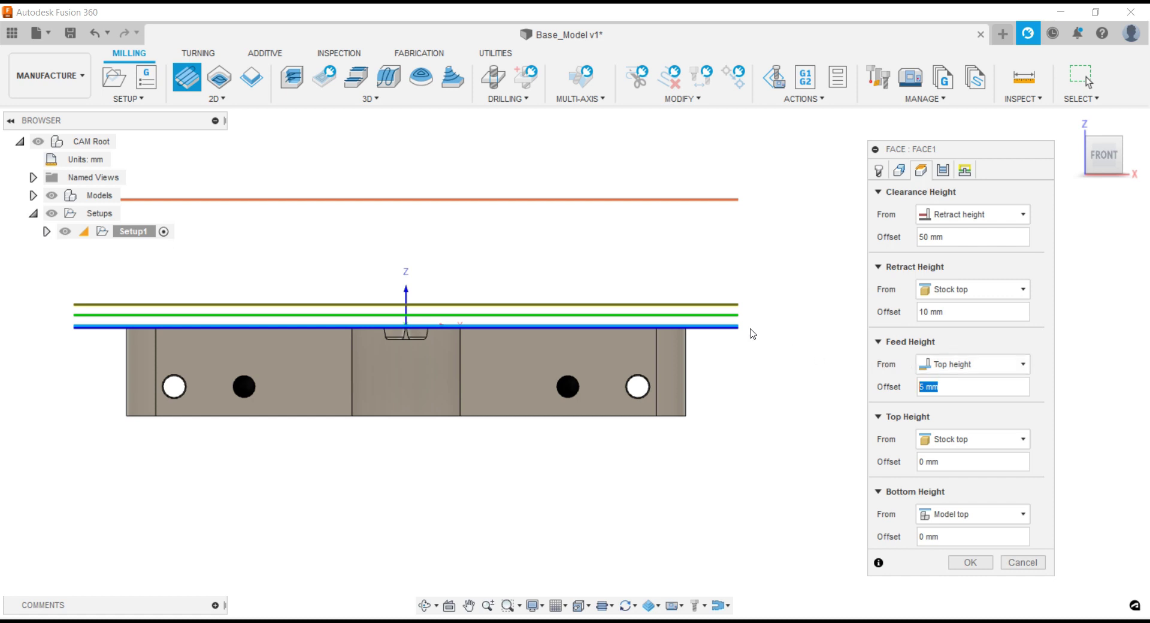
{"action": "scroll", "coordinate": [753, 333], "scroll_direction": "up", "scroll_amount": 3}
{"action": "scroll", "coordinate": [739, 336], "scroll_direction": "up", "scroll_amount": 3}
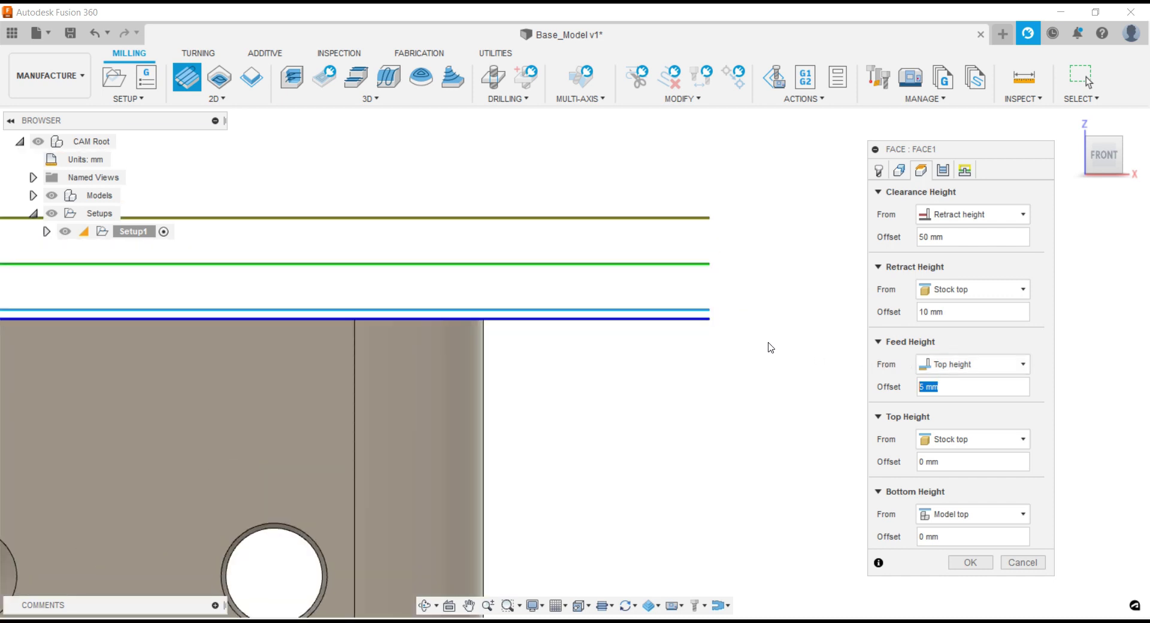
{"action": "scroll", "coordinate": [767, 344], "scroll_direction": "down", "scroll_amount": 3}
{"action": "scroll", "coordinate": [780, 349], "scroll_direction": "down", "scroll_amount": 2}
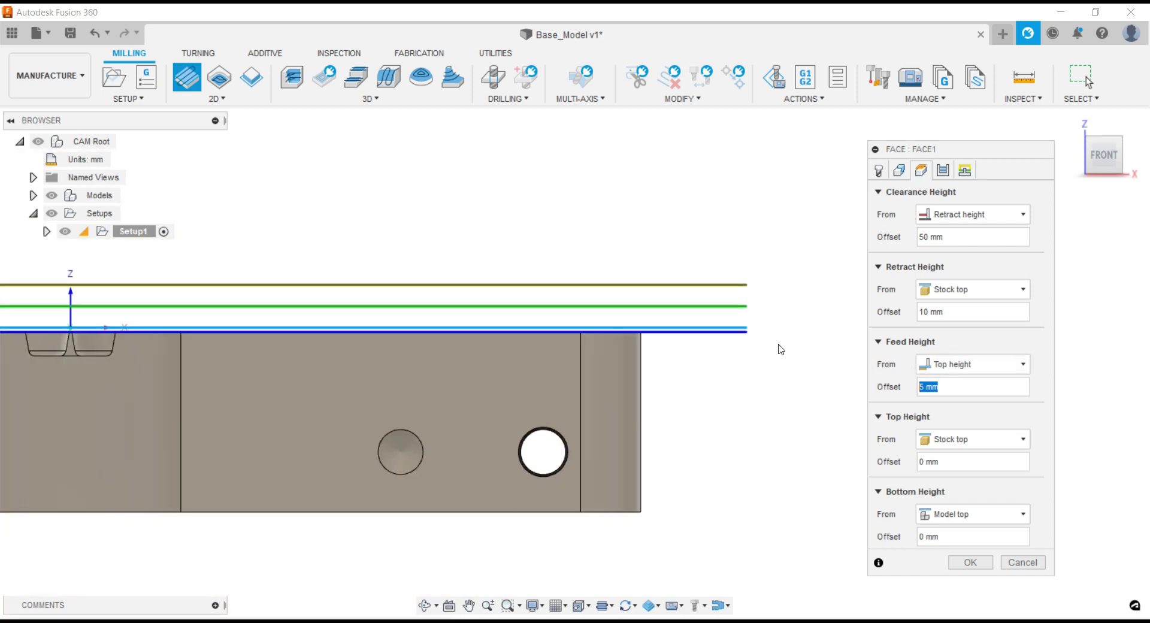
{"action": "scroll", "coordinate": [781, 349], "scroll_direction": "down", "scroll_amount": 2}
{"action": "scroll", "coordinate": [780, 349], "scroll_direction": "down", "scroll_amount": 2}
{"action": "scroll", "coordinate": [781, 350], "scroll_direction": "down", "scroll_amount": 1}
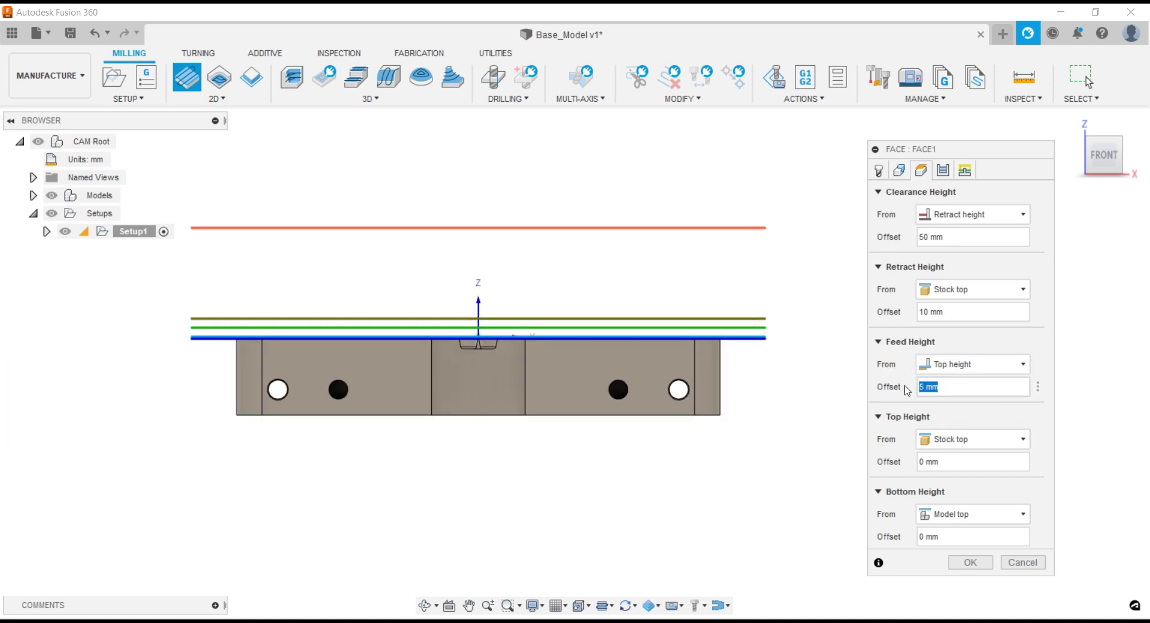
{"action": "left_click", "coordinate": [982, 365]}
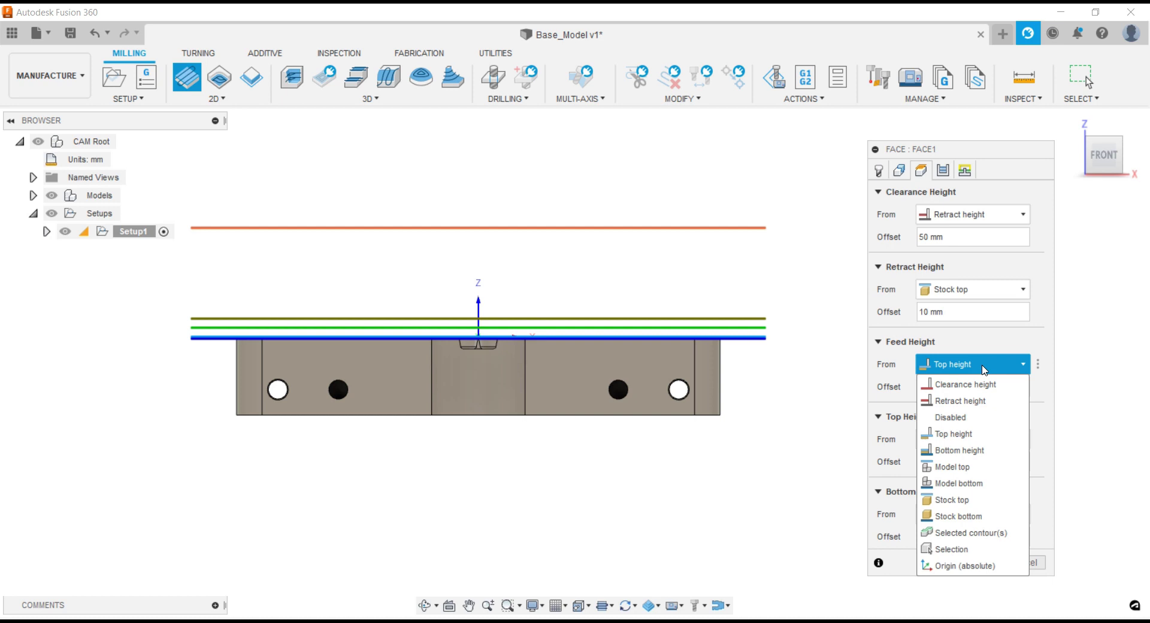
{"action": "left_click", "coordinate": [964, 500]}
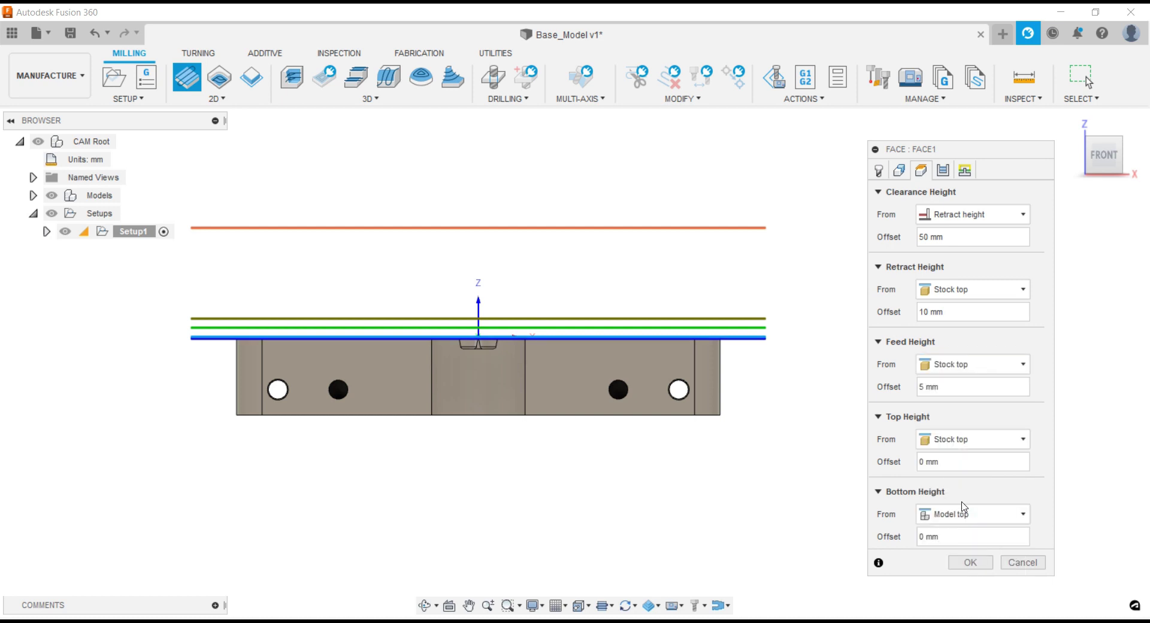
{"action": "scroll", "coordinate": [765, 362], "scroll_direction": "up", "scroll_amount": 4}
{"action": "scroll", "coordinate": [760, 337], "scroll_direction": "up", "scroll_amount": 2}
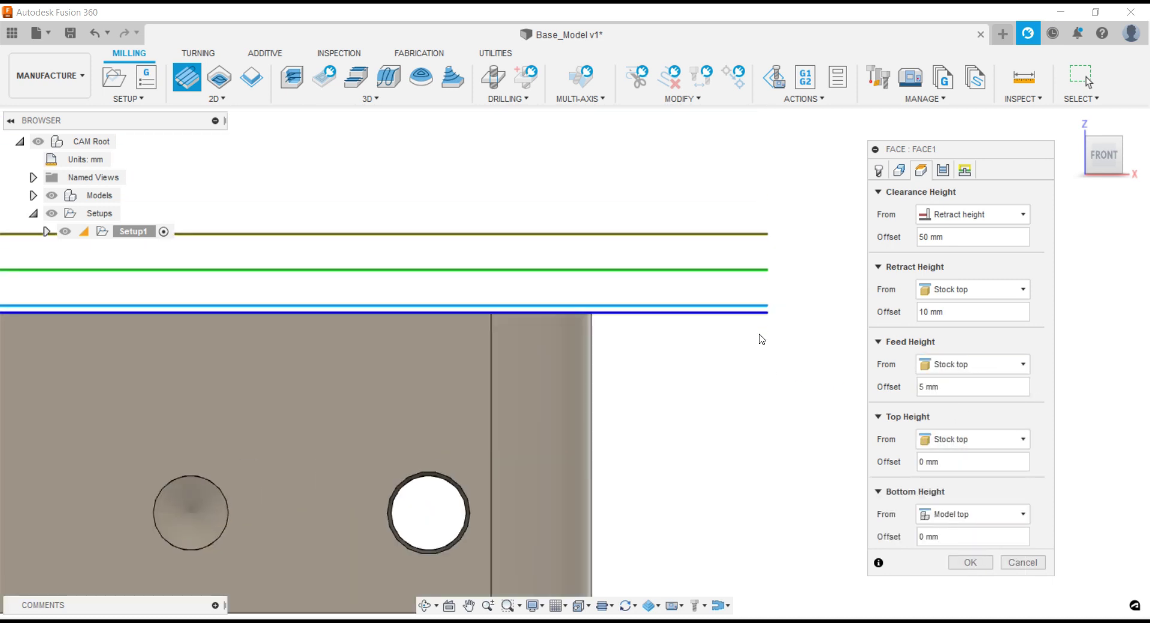
{"action": "left_click", "coordinate": [963, 365]}
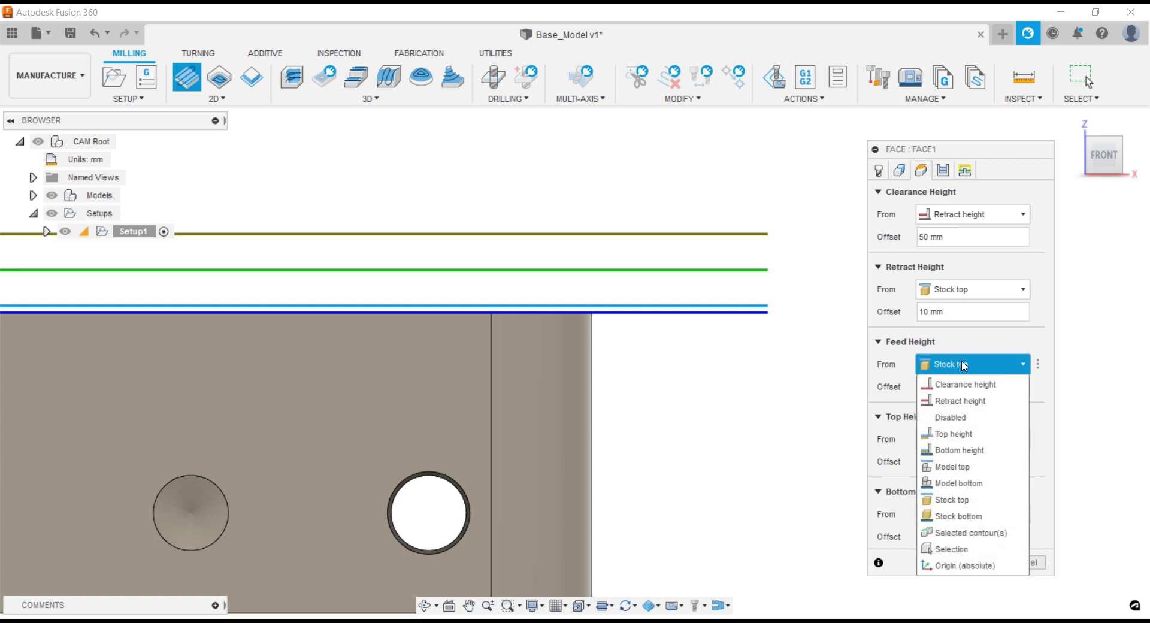
{"action": "left_click", "coordinate": [963, 435]}
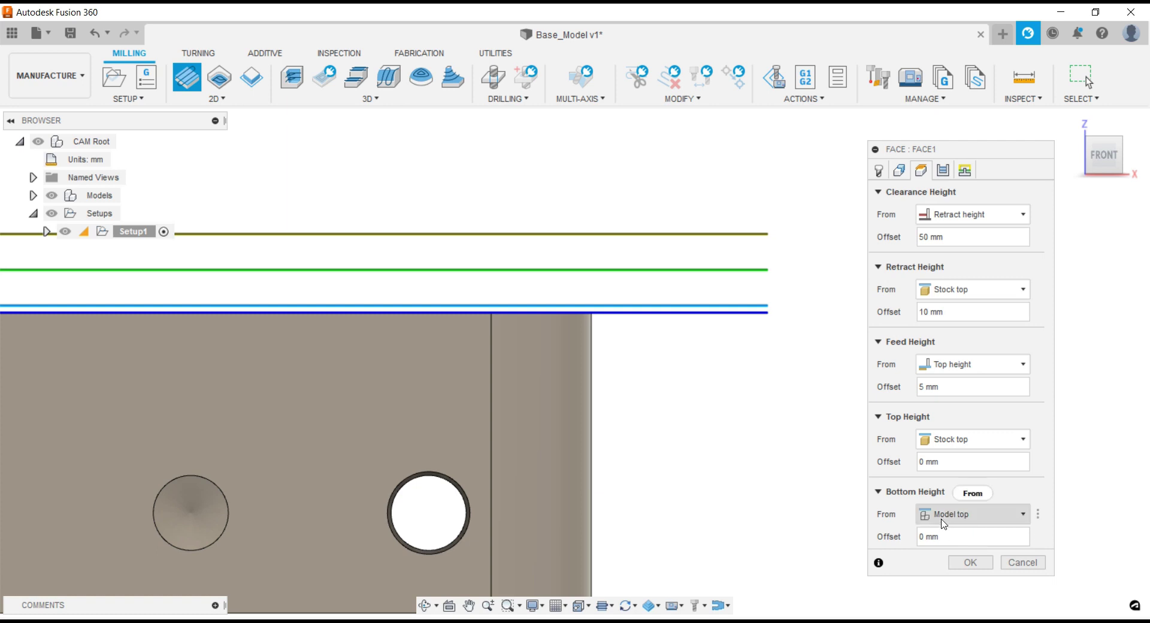
- Set the face stepover to 0.95*50, keeping both-way cutting and no axial stock
{"action": "left_click", "coordinate": [943, 170]}
{"action": "scroll", "coordinate": [845, 234], "scroll_direction": "down", "scroll_amount": 5}
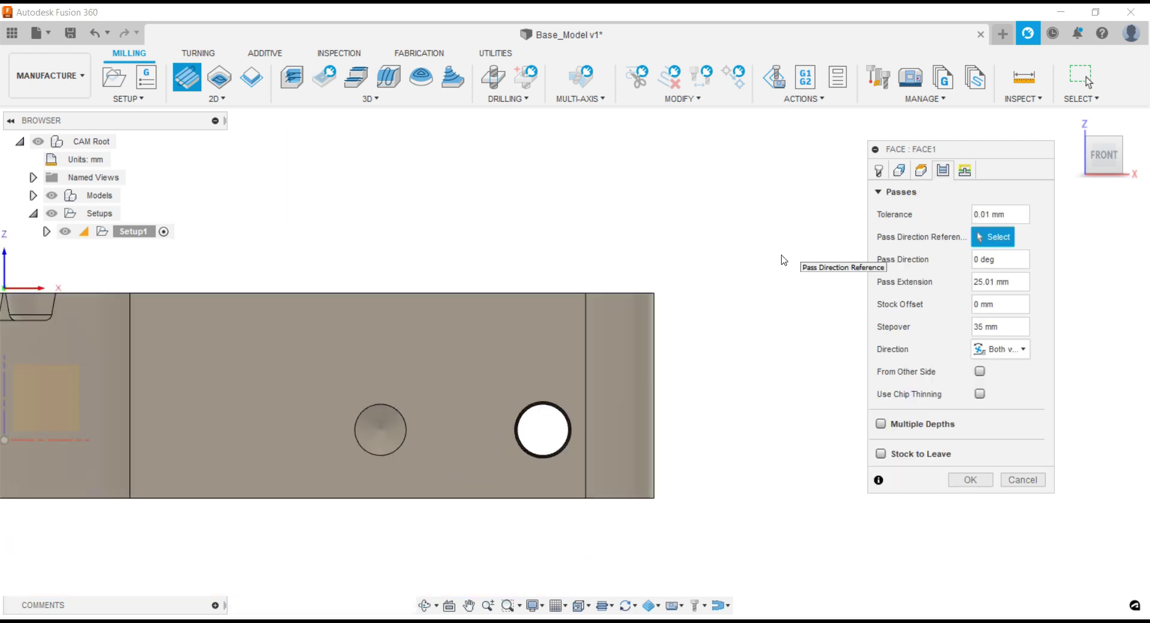
{"action": "middle_click_drag", "start_coordinate": [753, 257], "coordinate": [930, 251], "text": "shift"}
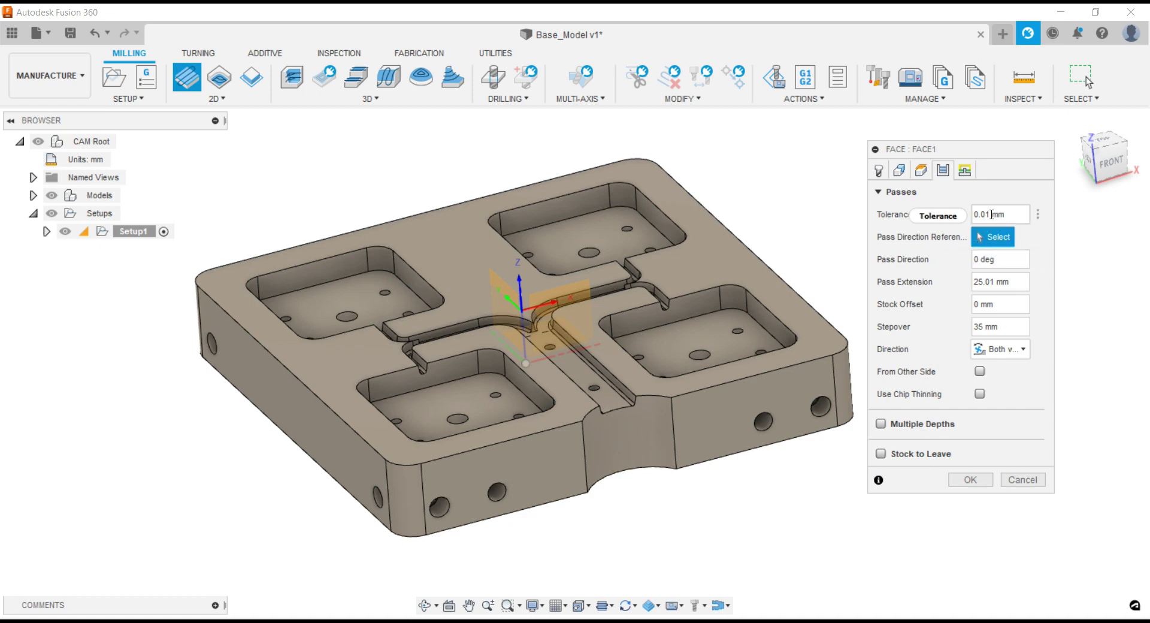
{"action": "left_click_drag", "start_coordinate": [1006, 327], "coordinate": [968, 329]}
{"action": "left_click", "coordinate": [1002, 327]}
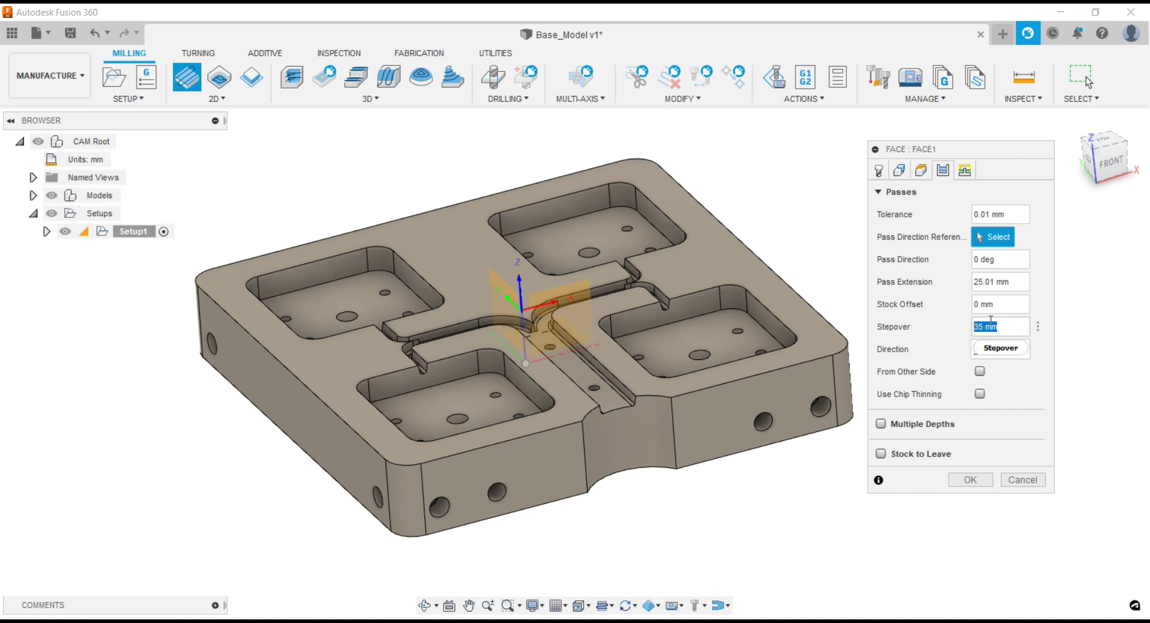
{"action": "mouse_move", "coordinate": [997, 326]}
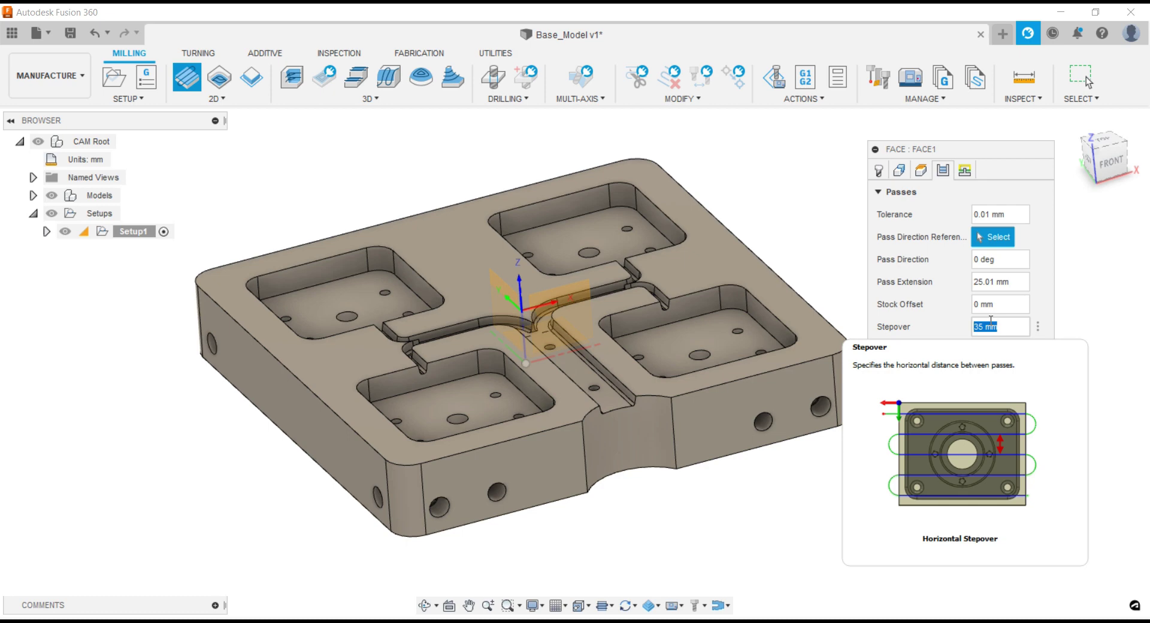
{"action": "type", "text": "0.9"}
{"action": "type", "text": "550"}
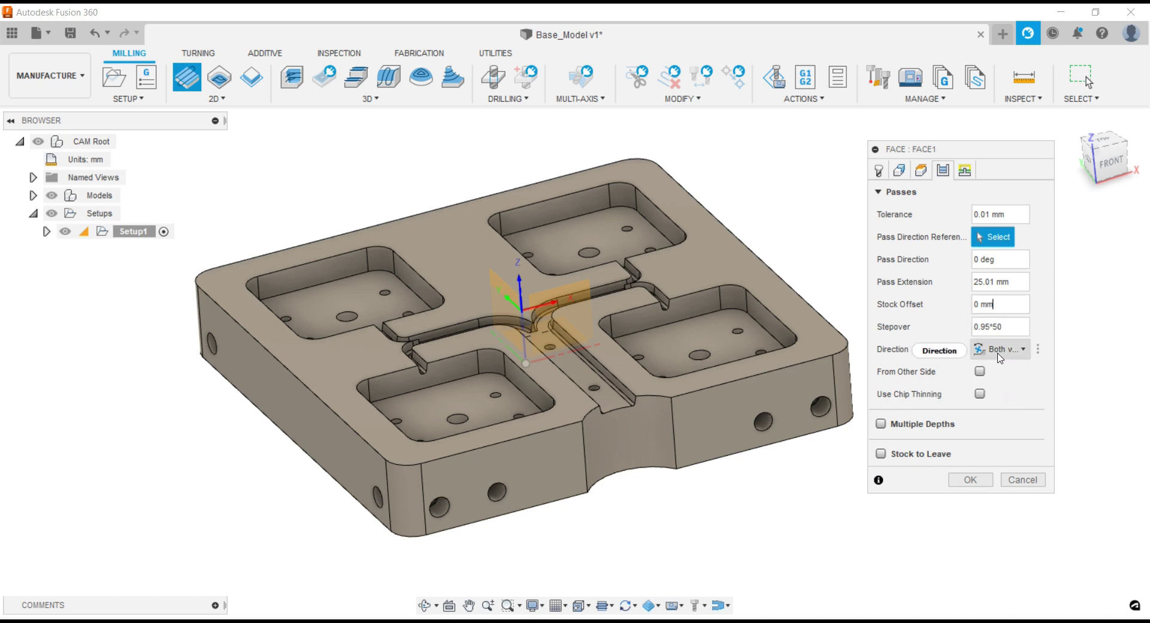
{"action": "left_click", "coordinate": [999, 357]}
{"action": "left_click", "coordinate": [1007, 405]}
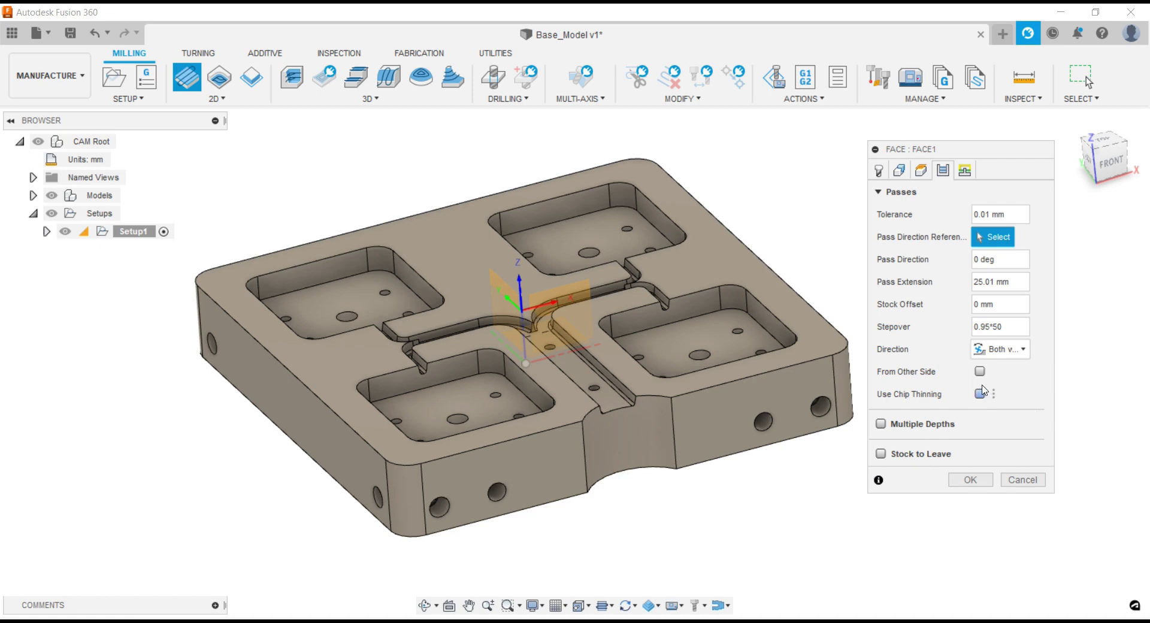
{"action": "left_click", "coordinate": [899, 455]}
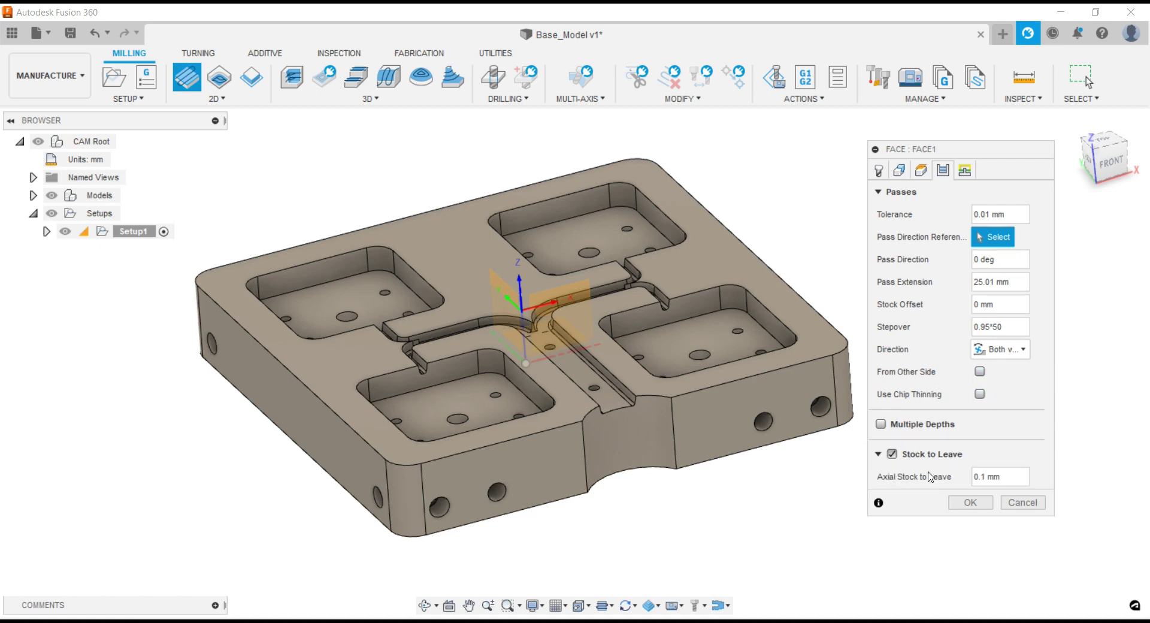
{"action": "left_click", "coordinate": [892, 454]}
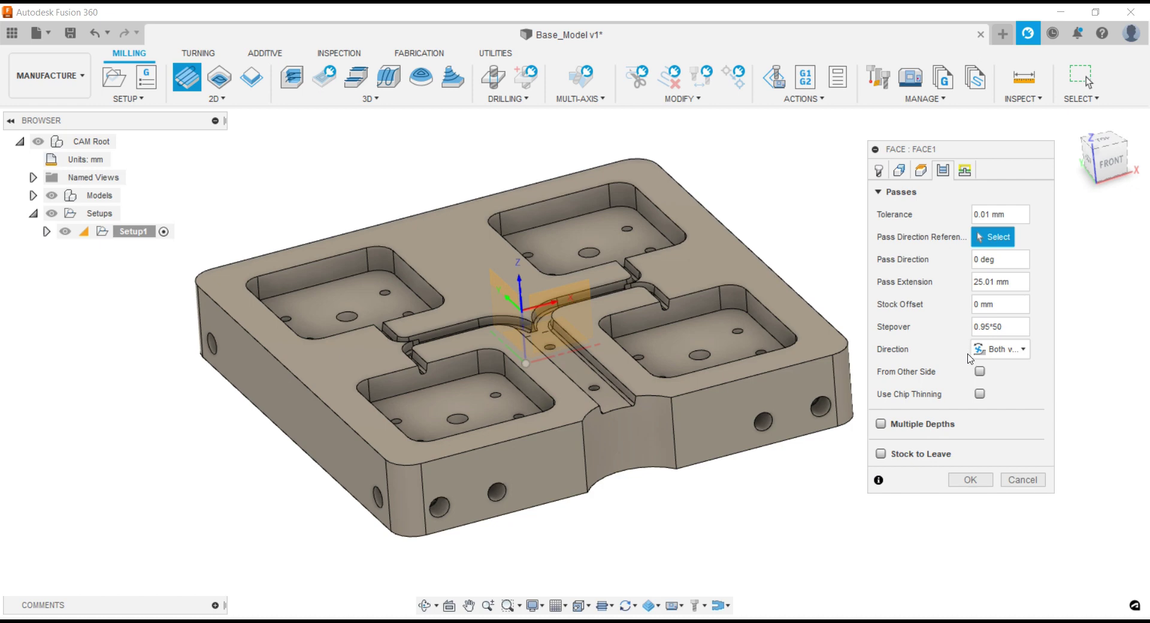
- Enable Multiple Depths with a Finishing Step of 0.15 mm stepdown
{"action": "left_click", "coordinate": [882, 424]}
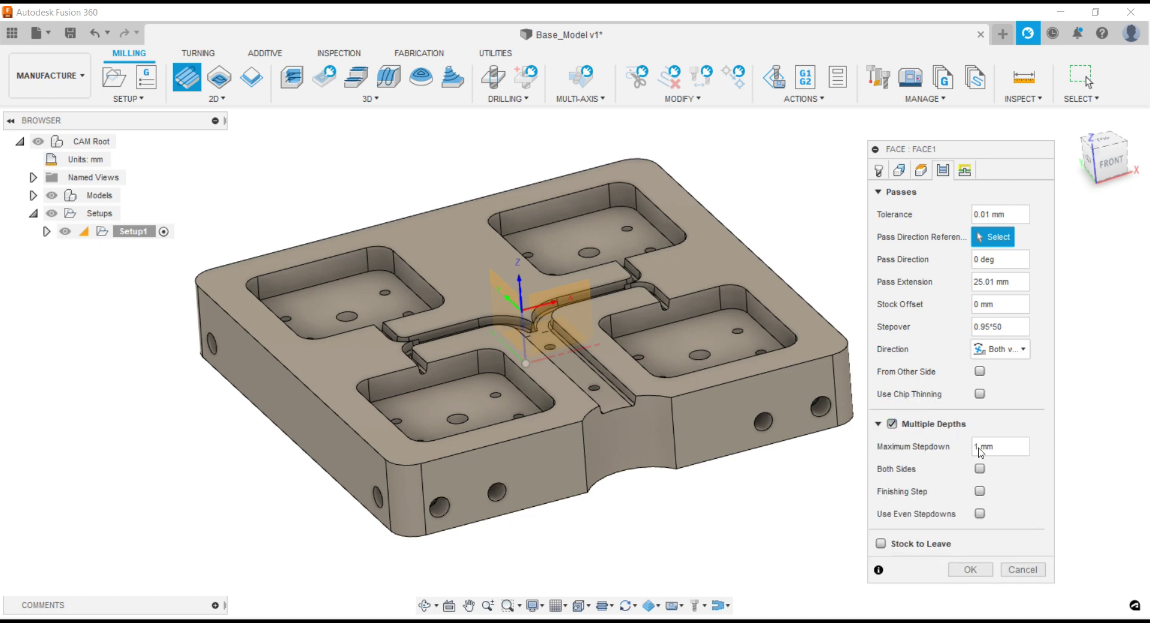
{"action": "left_click", "coordinate": [979, 491]}
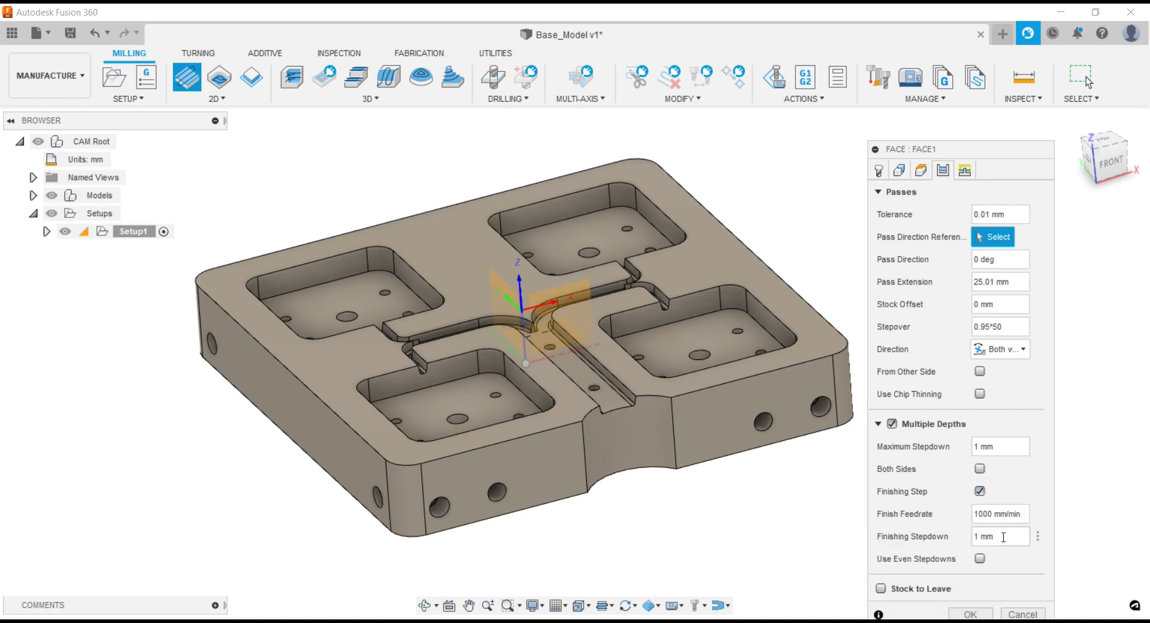
{"action": "left_click", "coordinate": [1003, 536]}
{"action": "type", "text": "0"}
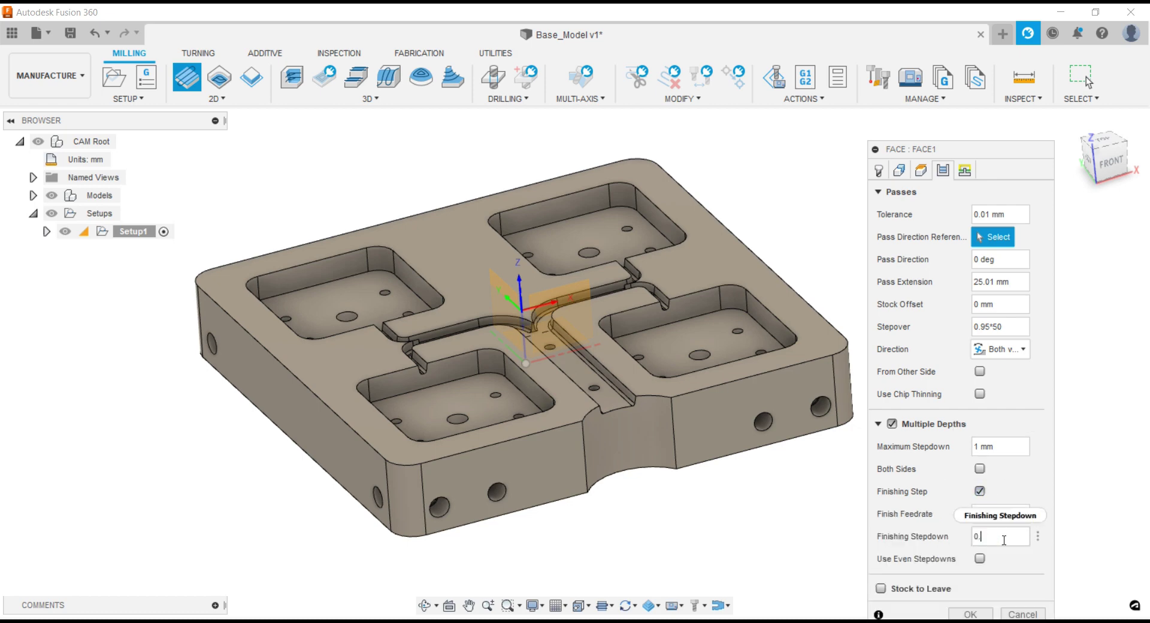
{"action": "type", "text": ".15"}
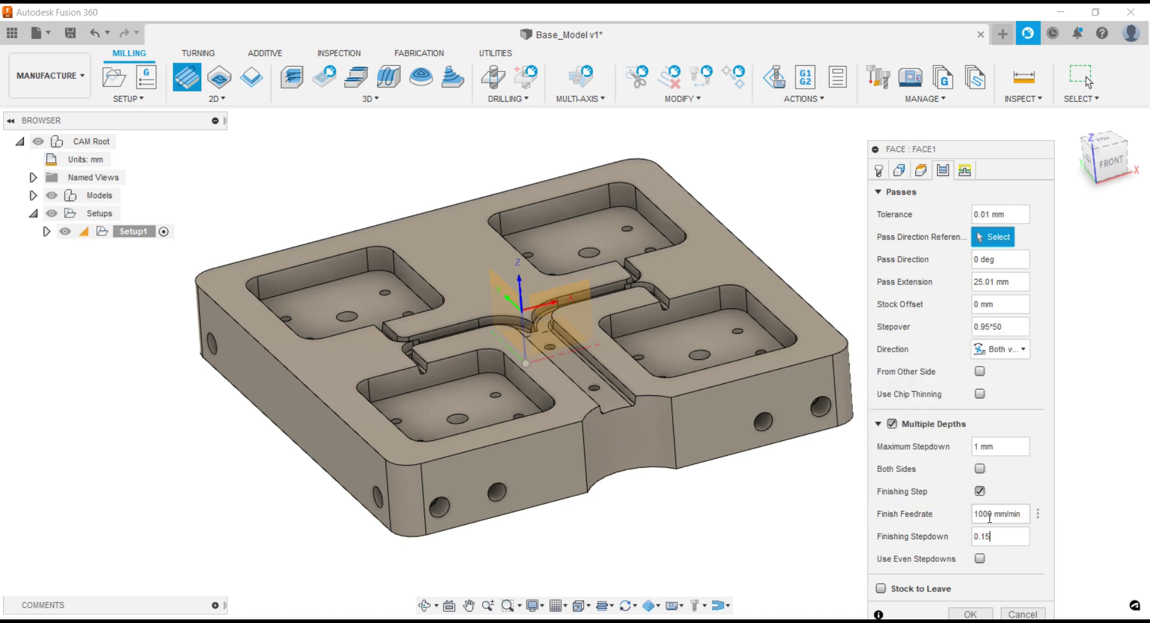
{"action": "double_click", "coordinate": [991, 514]}
- Review the linking settings and generate the Face1 toolpath
{"action": "left_click_drag", "start_coordinate": [965, 157], "coordinate": [909, 79]}
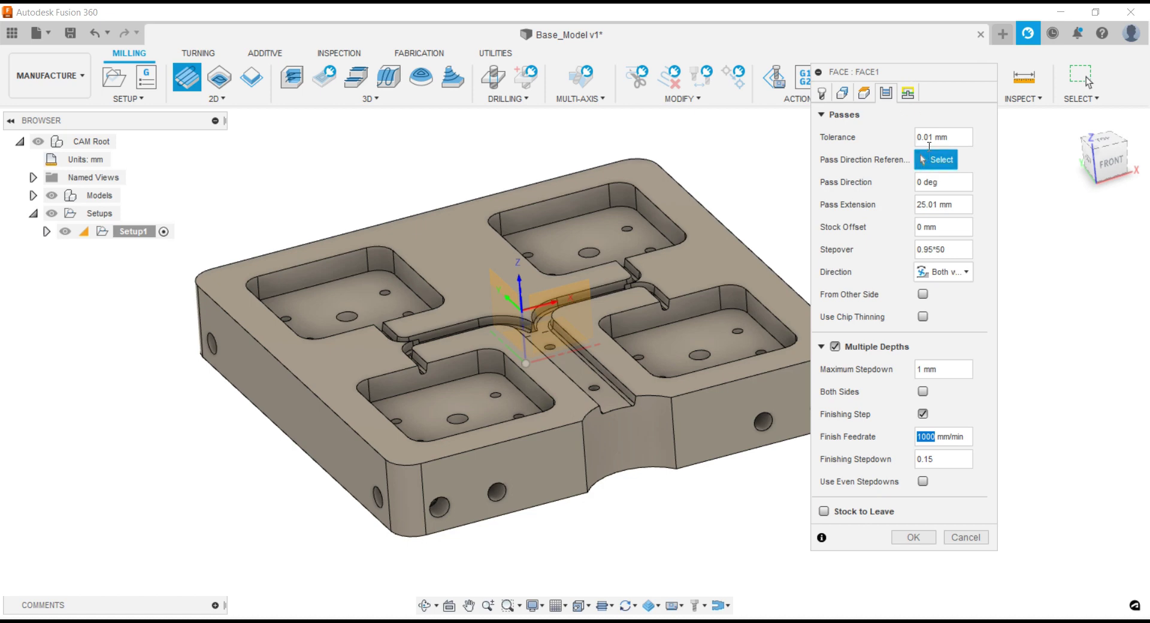
{"action": "left_click", "coordinate": [910, 101]}
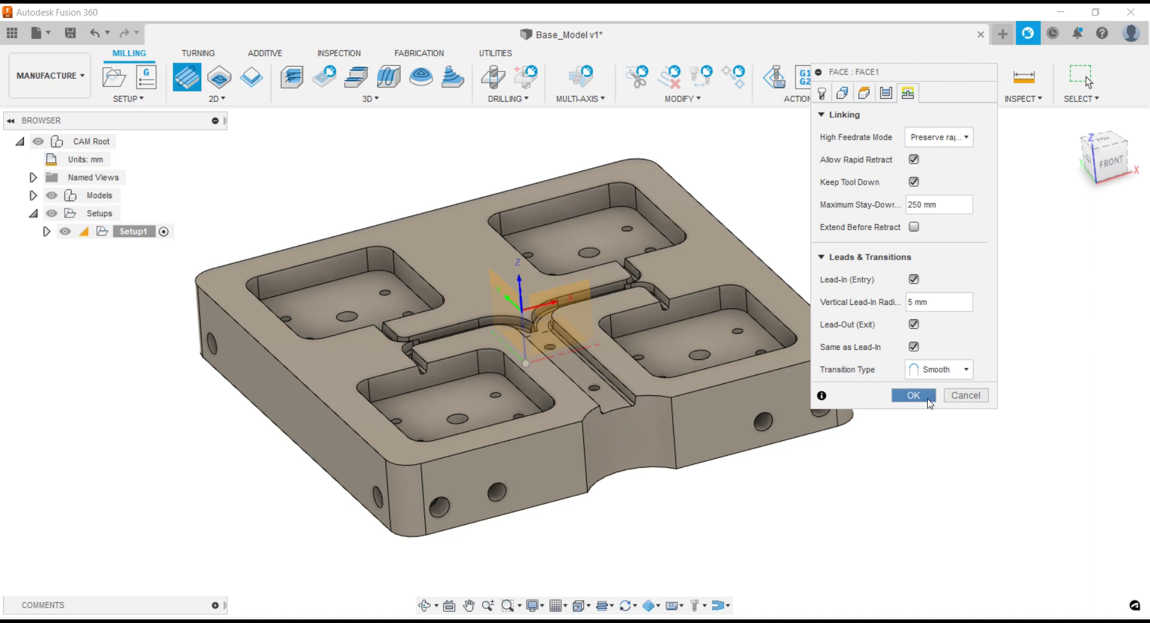
{"action": "left_click", "coordinate": [913, 396]}
- Zoom in and out to inspect the Face1 toolpath around the stock
{"action": "scroll", "coordinate": [945, 403], "scroll_direction": "down", "scroll_amount": 3}
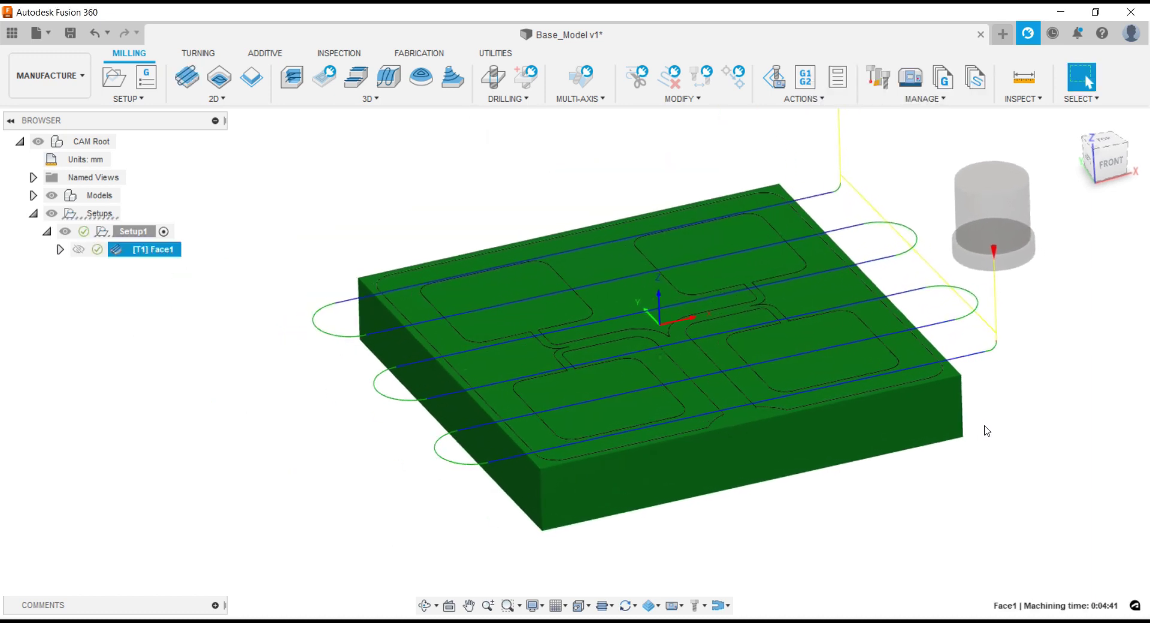
{"action": "scroll", "coordinate": [969, 340], "scroll_direction": "up", "scroll_amount": 5}
{"action": "scroll", "coordinate": [961, 330], "scroll_direction": "up", "scroll_amount": 3}
{"action": "scroll", "coordinate": [955, 321], "scroll_direction": "up", "scroll_amount": 3}
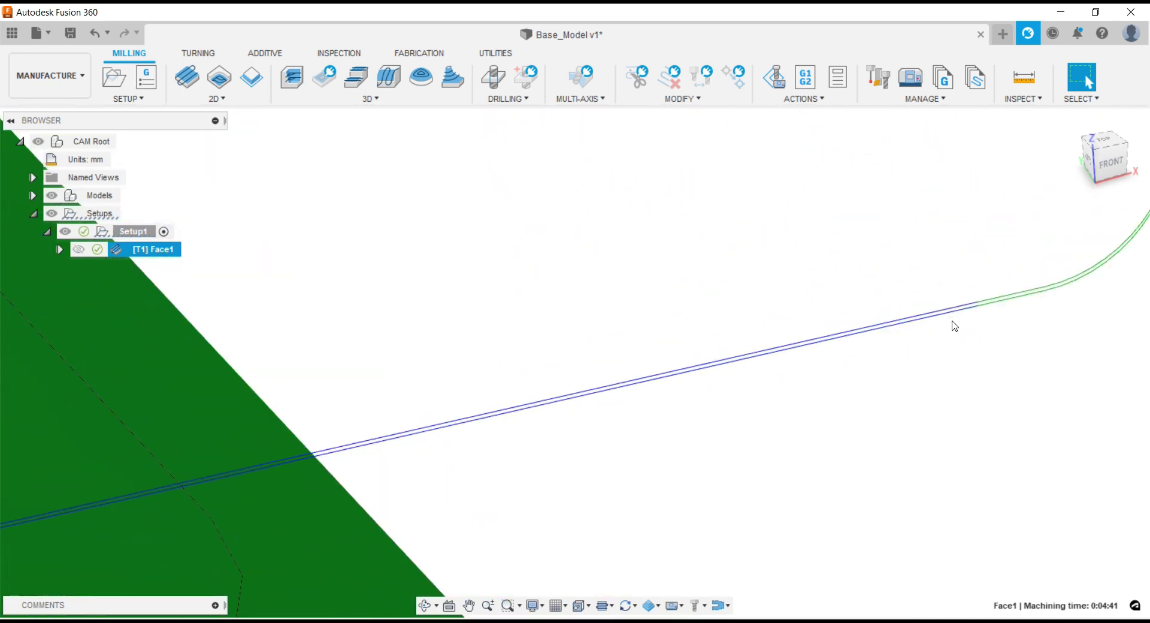
{"action": "scroll", "coordinate": [958, 312], "scroll_direction": "down", "scroll_amount": 2}
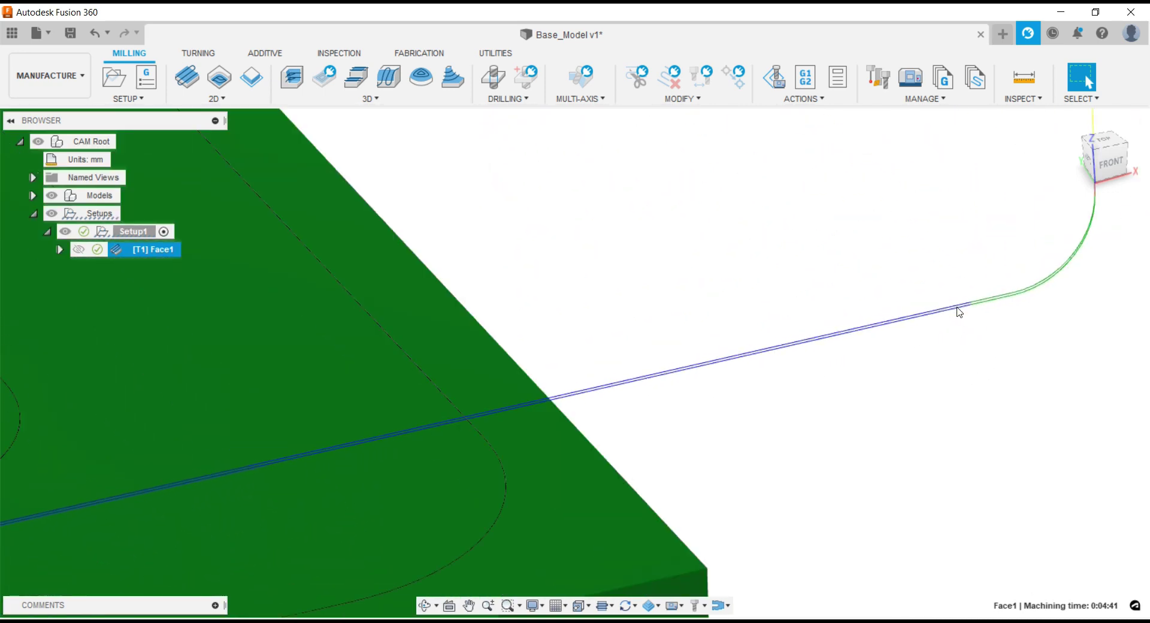
{"action": "scroll", "coordinate": [956, 311], "scroll_direction": "down", "scroll_amount": 2}
{"action": "scroll", "coordinate": [950, 331], "scroll_direction": "down", "scroll_amount": 2}
{"action": "scroll", "coordinate": [952, 332], "scroll_direction": "down", "scroll_amount": 1}
{"action": "scroll", "coordinate": [951, 328], "scroll_direction": "down", "scroll_amount": 4}
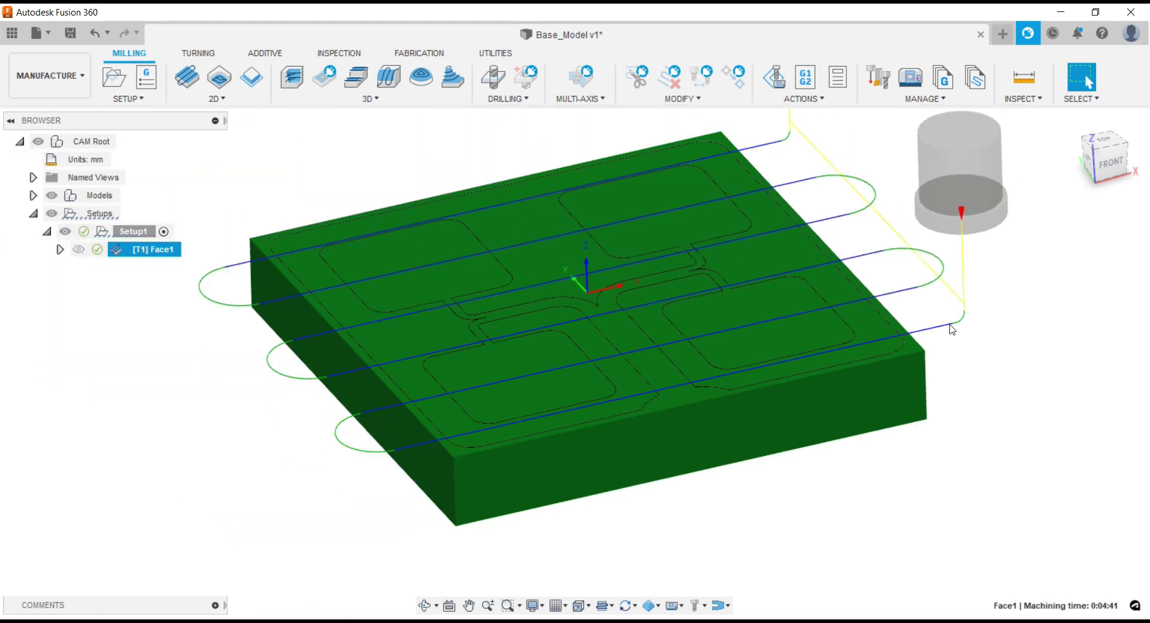
- Hide the [T1] Face1 toolpath so only the bare Base_Model part shows
{"action": "left_click", "coordinate": [90, 291]}
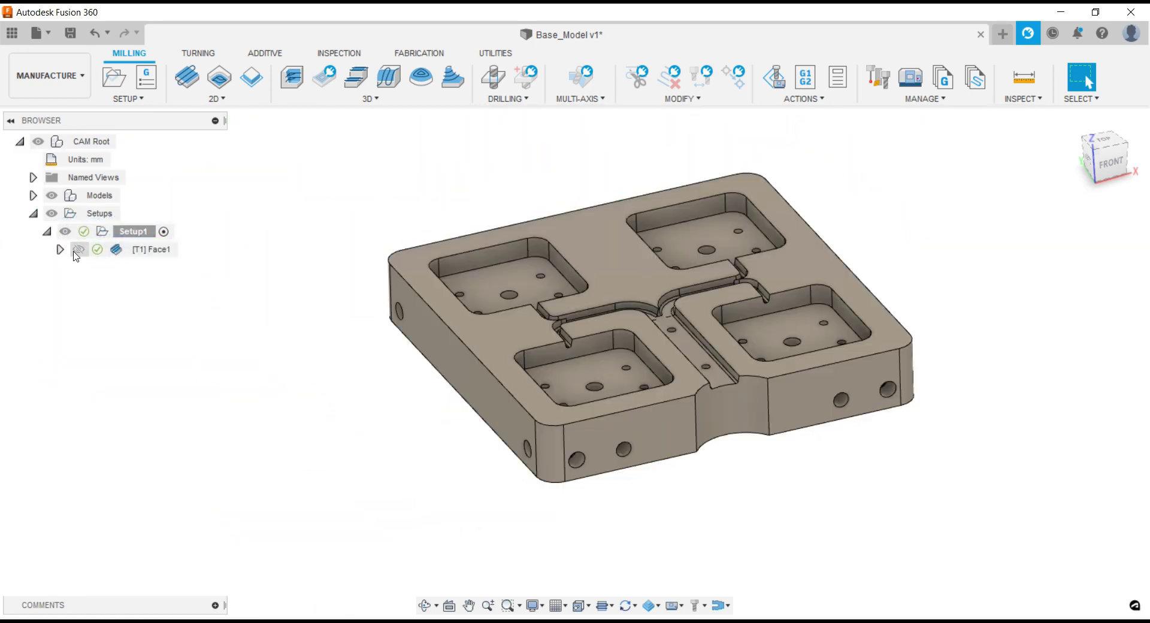
{"action": "left_click", "coordinate": [78, 249]}
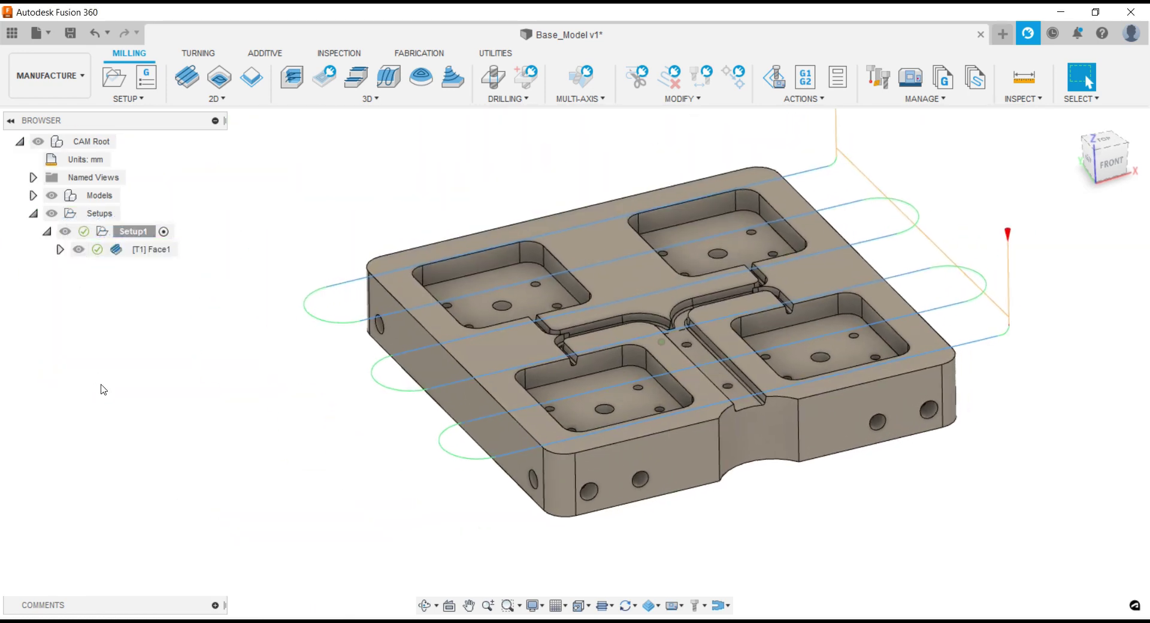
{"action": "left_click", "coordinate": [78, 249]}
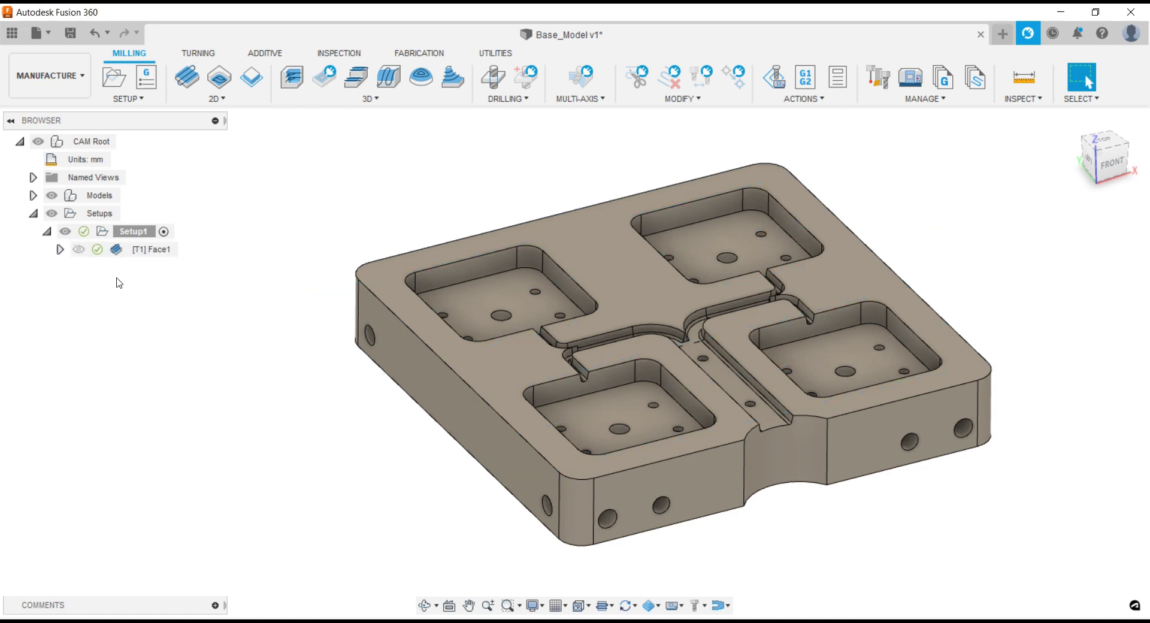
{"action": "left_click", "coordinate": [147, 249]}
{"action": "left_click", "coordinate": [141, 373]}
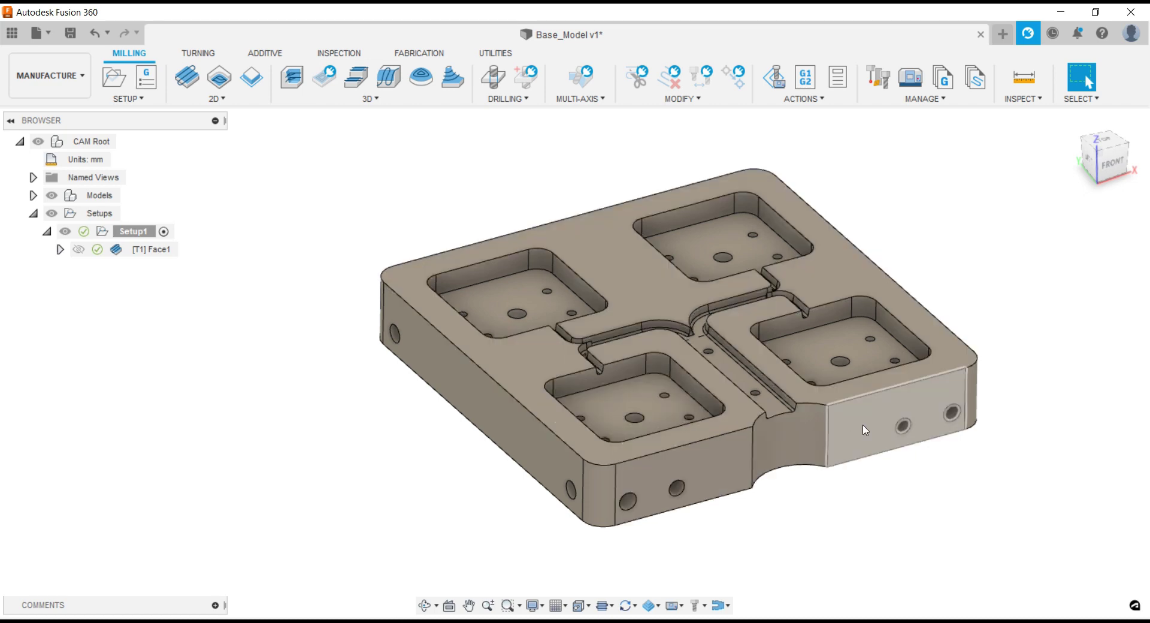
- Start a 2D Contour using tool #2, the Ø25mm flat end mill from Tools VMC
{"action": "left_click", "coordinate": [217, 98]}
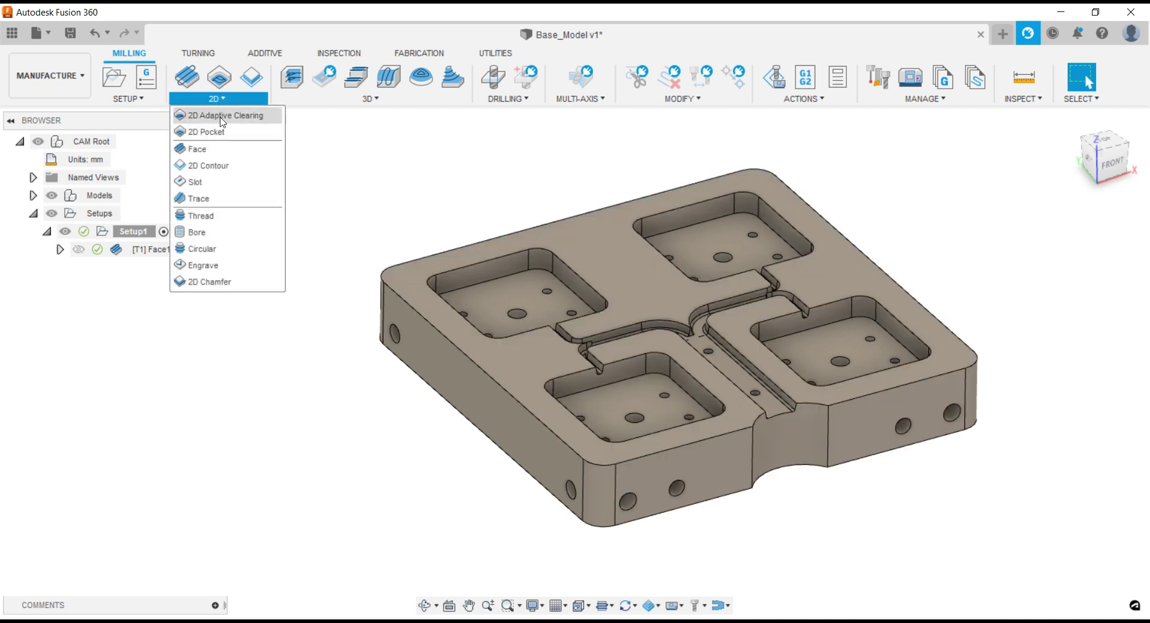
{"action": "left_click", "coordinate": [209, 165]}
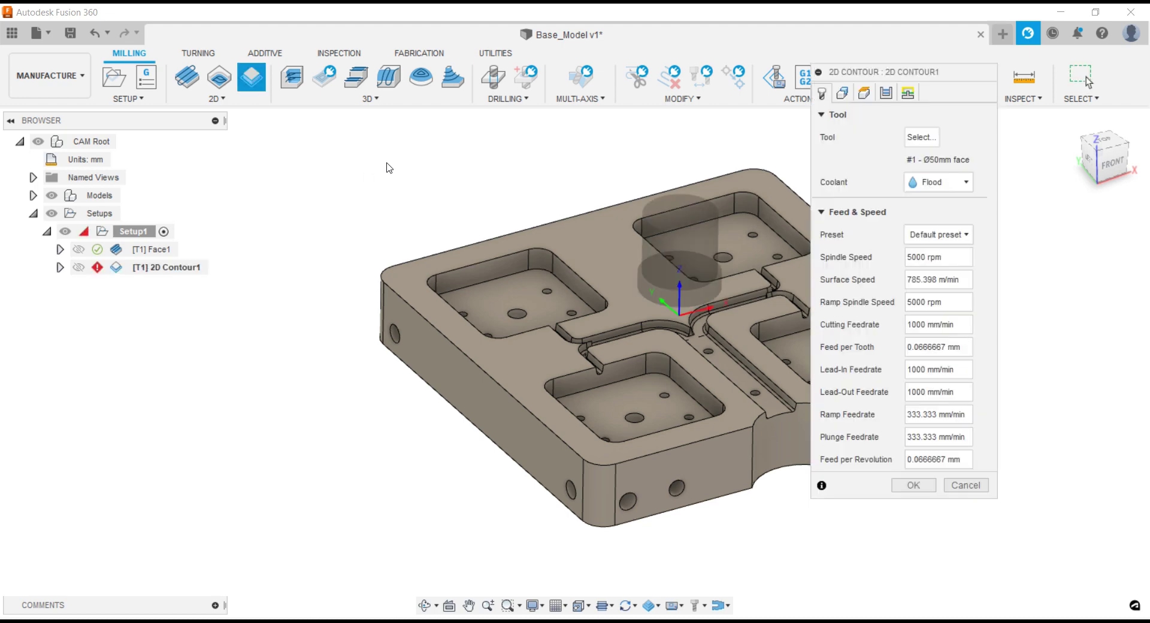
{"action": "left_click", "coordinate": [921, 136]}
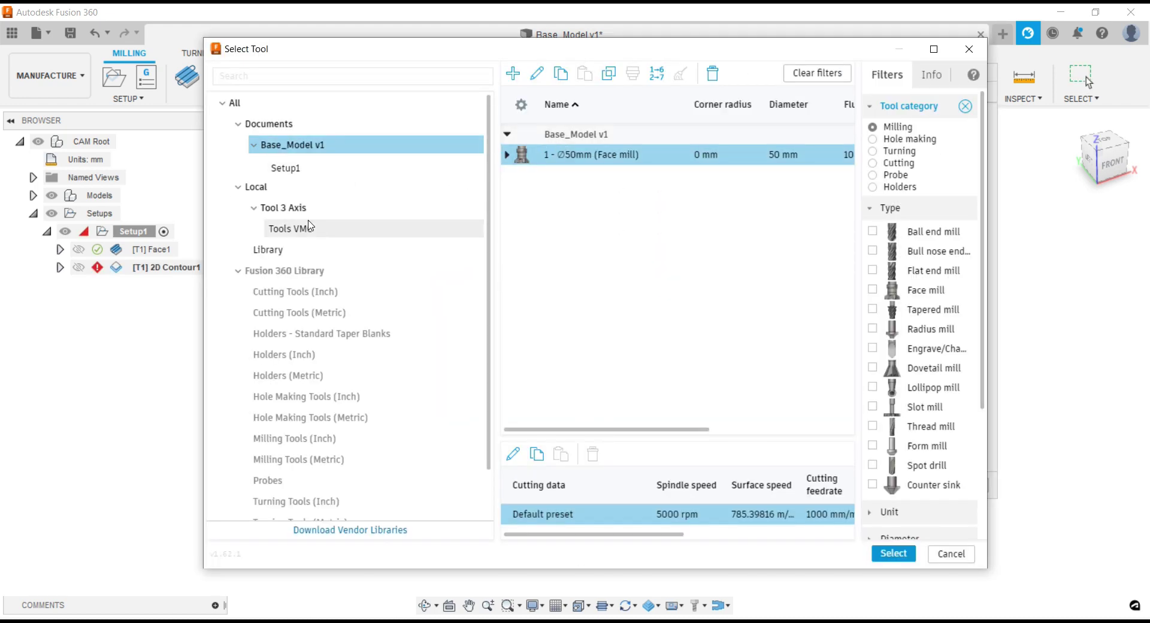
{"action": "left_click", "coordinate": [317, 233]}
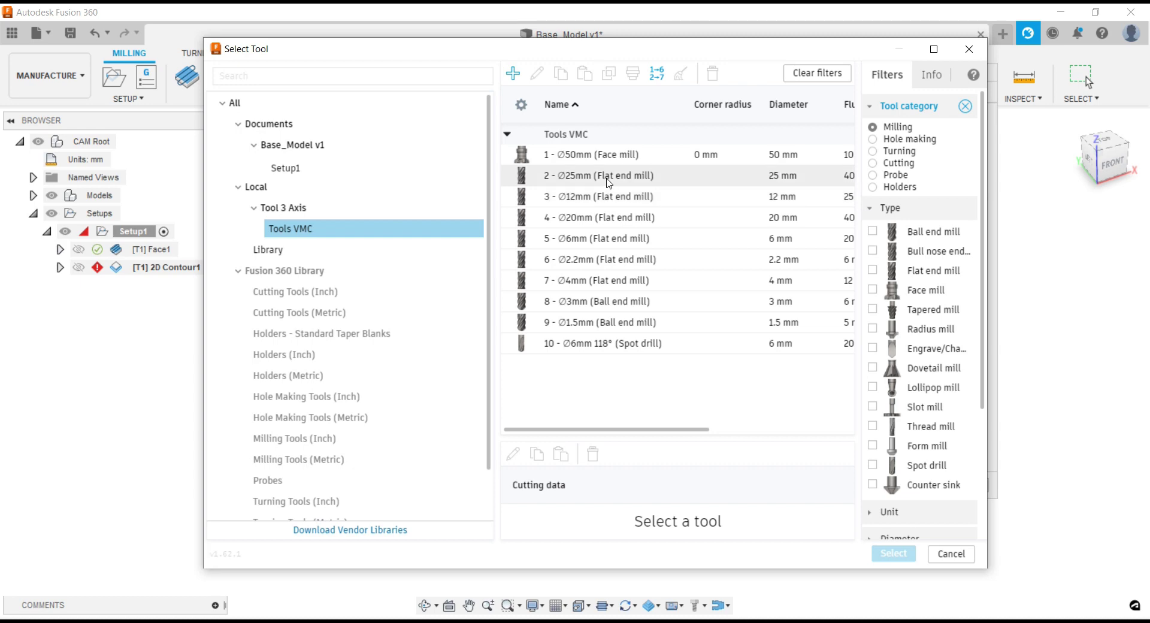
{"action": "left_click", "coordinate": [607, 180]}
{"action": "left_click", "coordinate": [900, 560]}
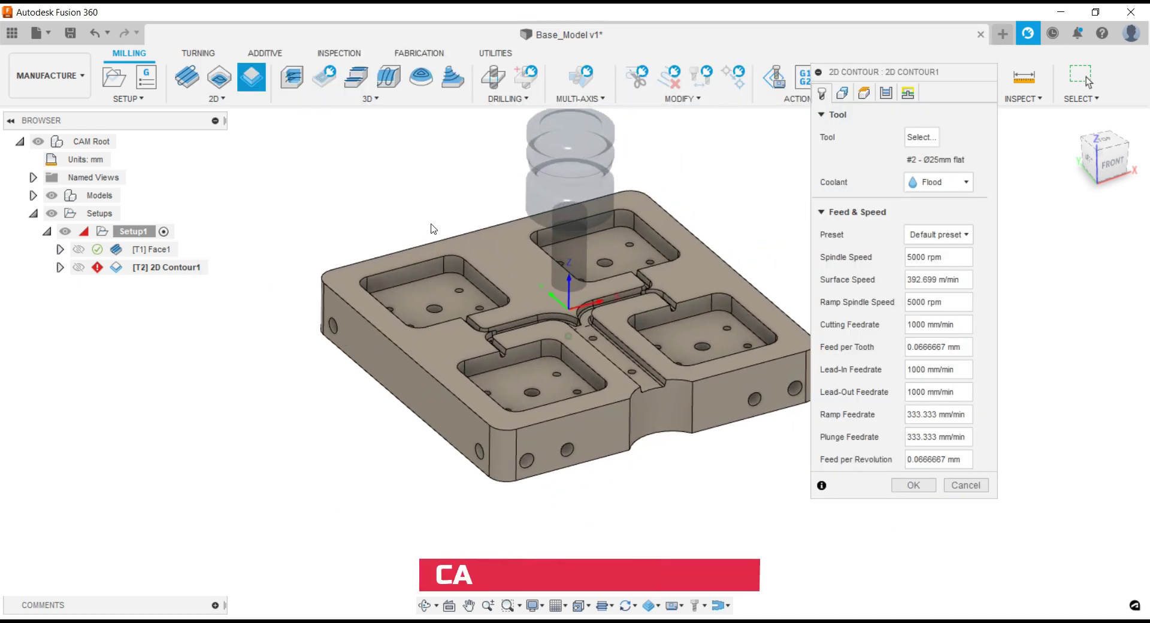
- Chain the plate's outer bottom edge as the 2D Contour1 geometry and view its heights
{"action": "left_click", "coordinate": [849, 99]}
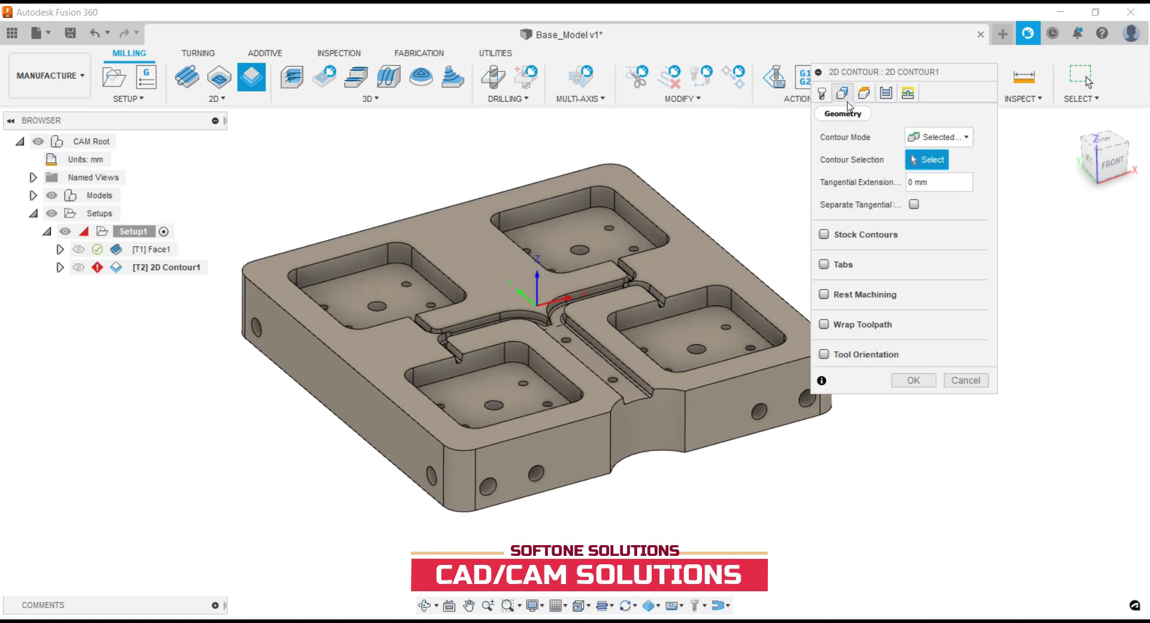
{"action": "left_click", "coordinate": [941, 137]}
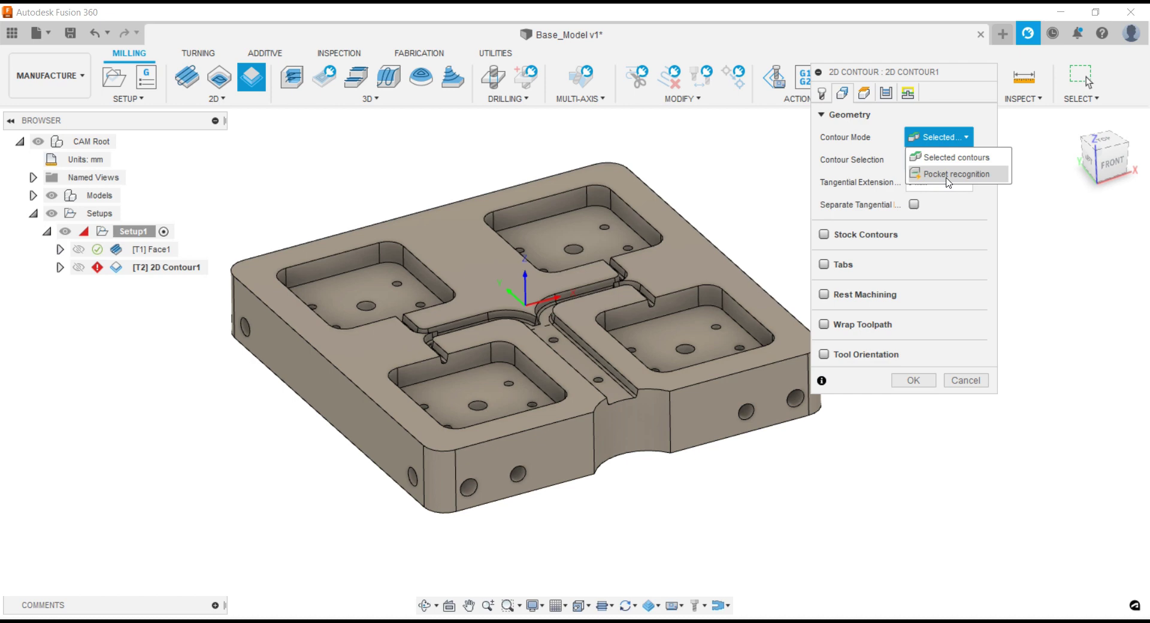
{"action": "left_click", "coordinate": [947, 158]}
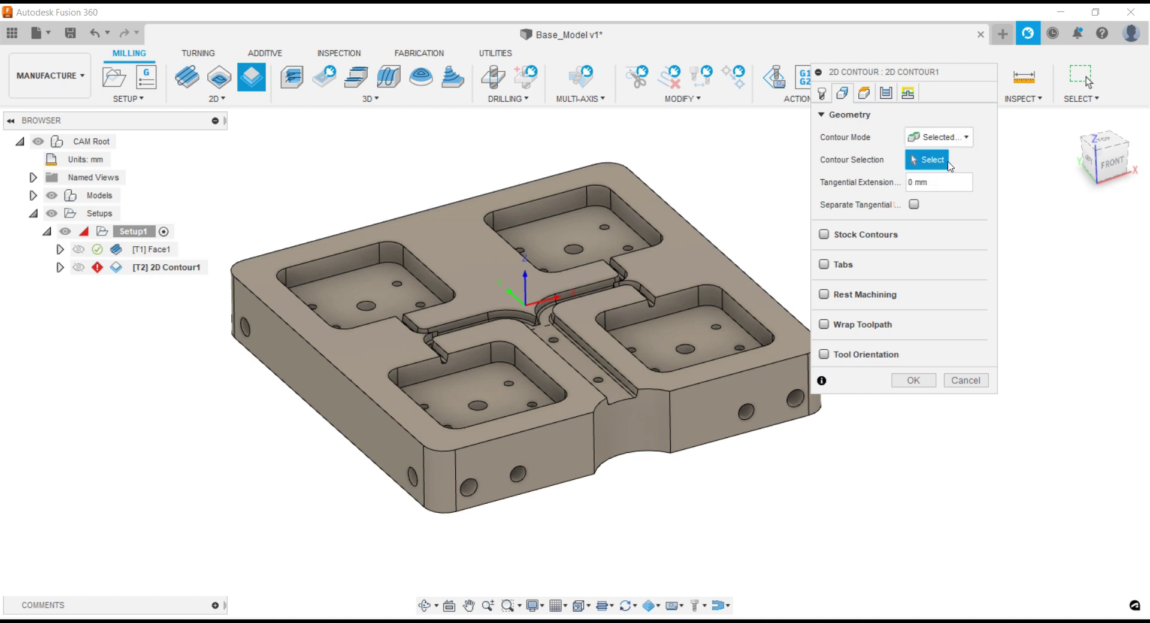
{"action": "left_click", "coordinate": [637, 458]}
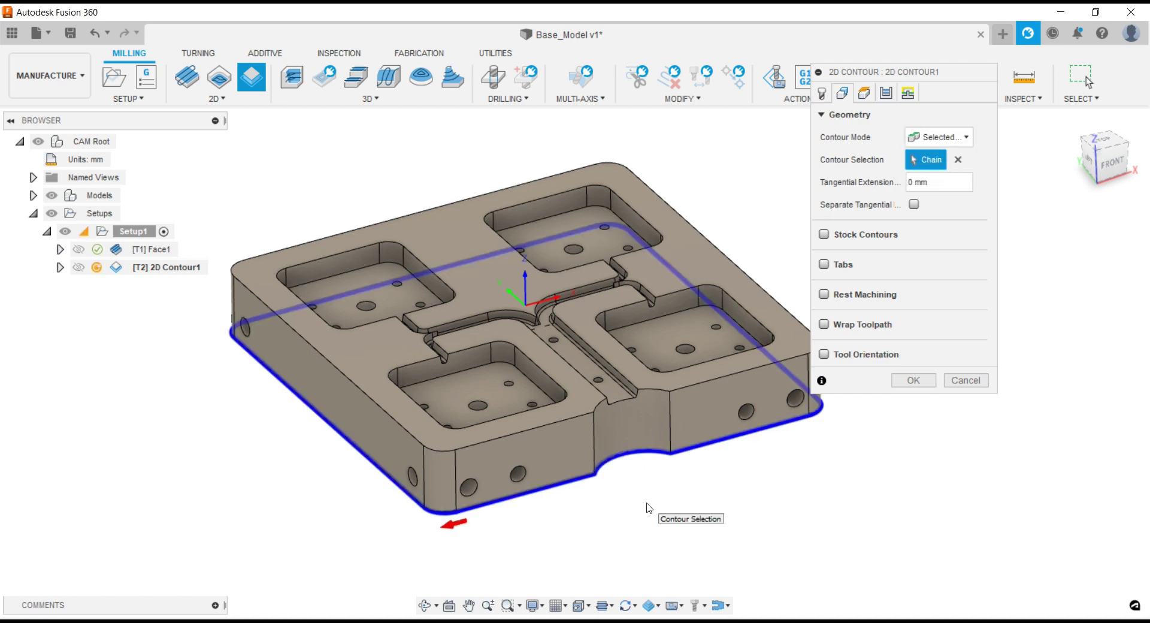
{"action": "middle_click_drag", "start_coordinate": [648, 508], "coordinate": [803, 505], "text": "shift"}
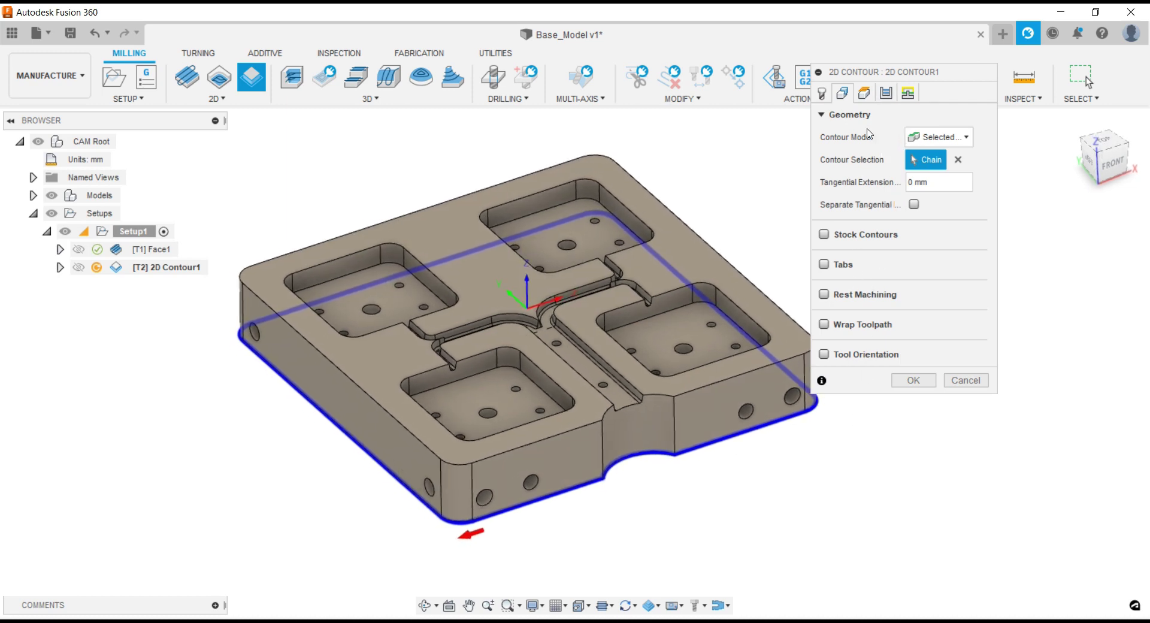
{"action": "left_click", "coordinate": [863, 93]}
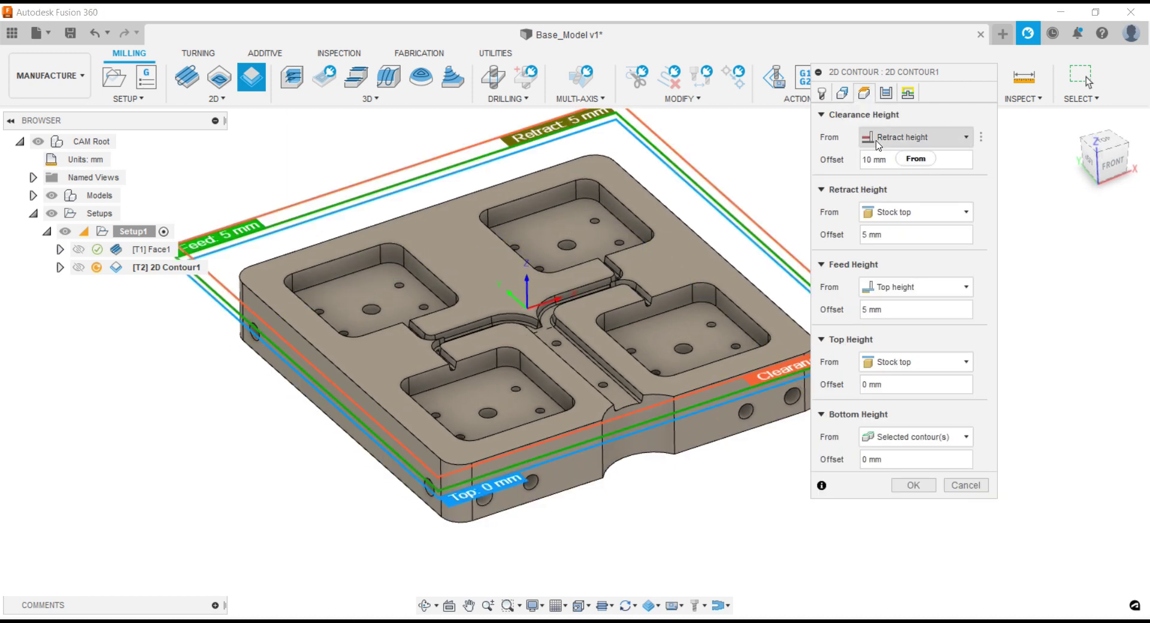
- Set the contour's clearance offset to 50 mm, retract offset to 10 mm, and bottom offset to -1
{"action": "left_click", "coordinate": [983, 139]}
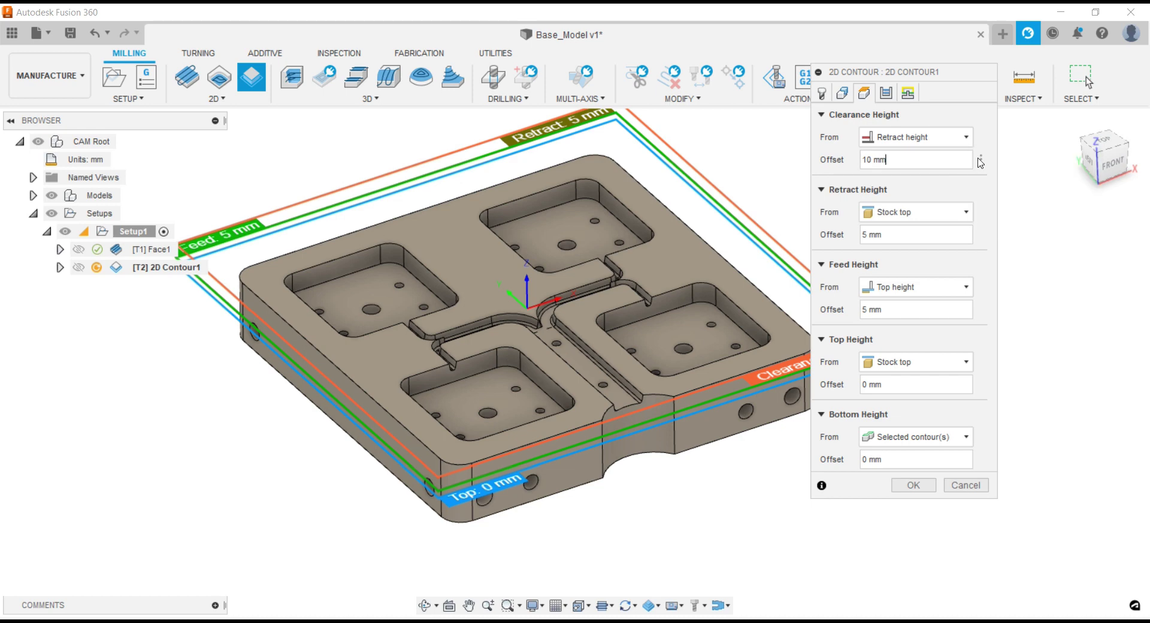
{"action": "left_click", "coordinate": [982, 161]}
{"action": "left_click", "coordinate": [1006, 179]}
{"action": "type", "text": "50"}
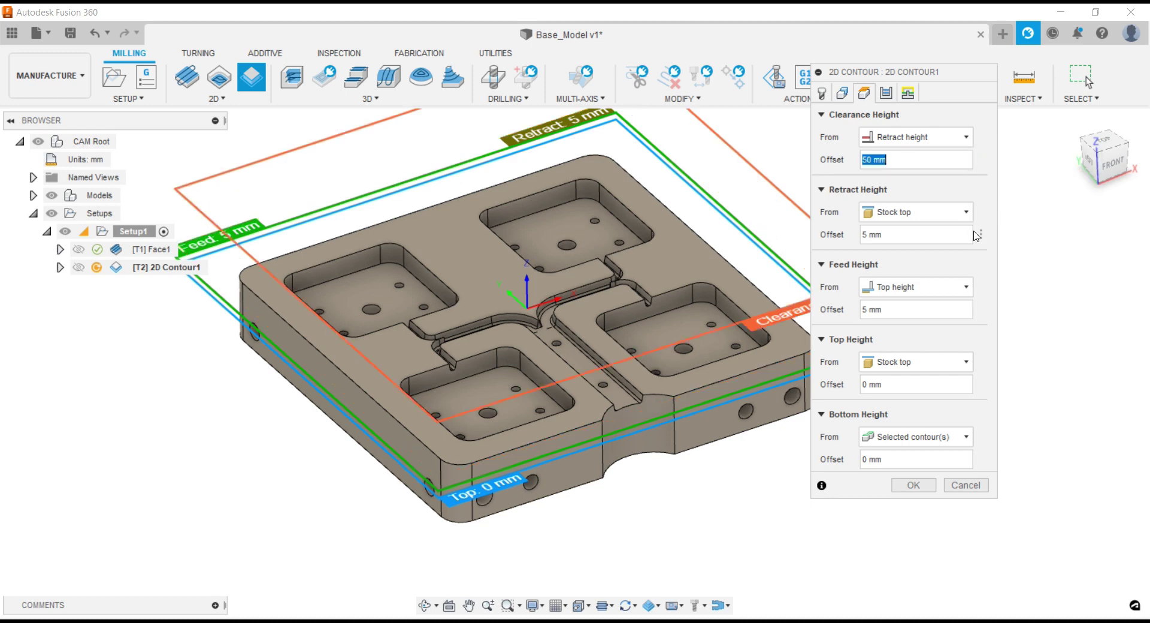
{"action": "left_click", "coordinate": [981, 234]}
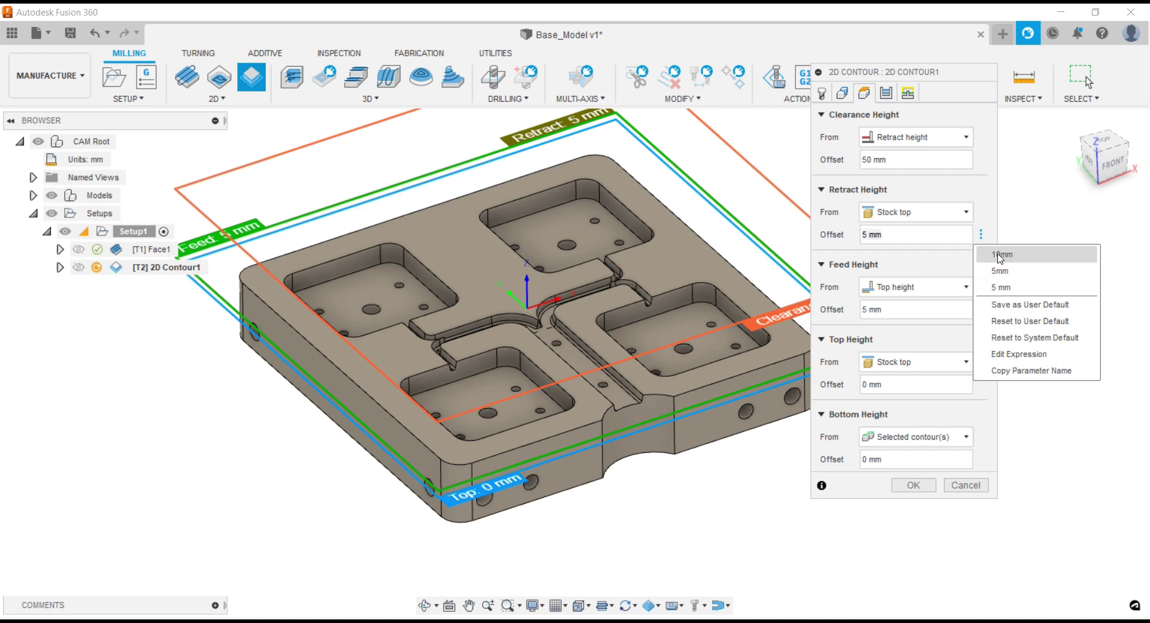
{"action": "left_click", "coordinate": [994, 250]}
{"action": "mouse_move", "coordinate": [941, 399]}
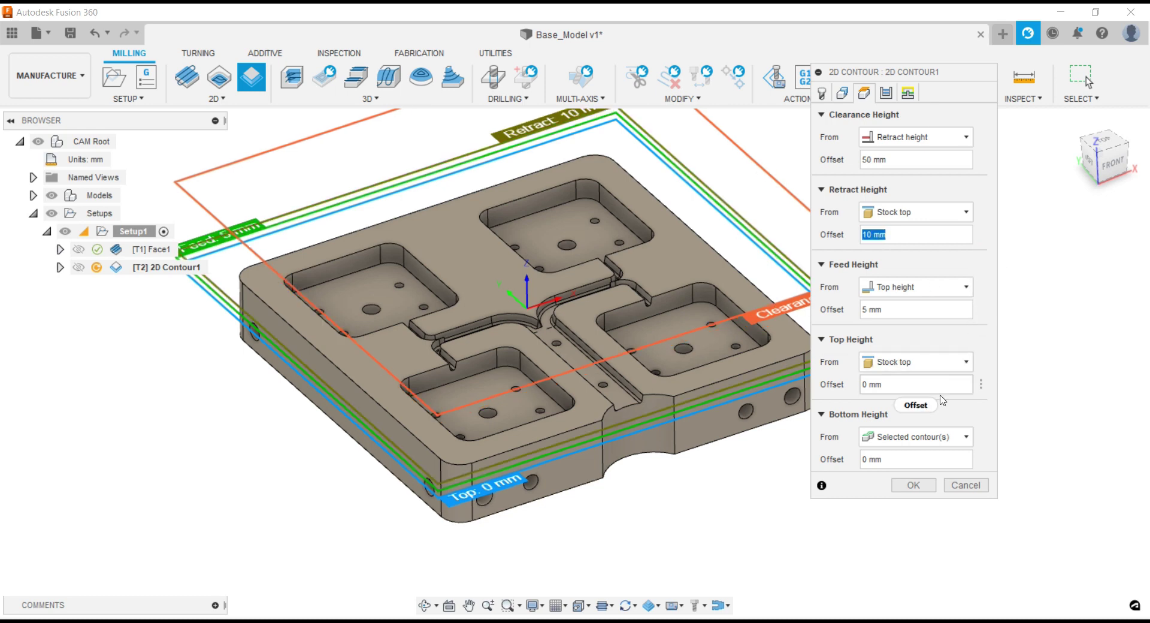
{"action": "left_click", "coordinate": [904, 460]}
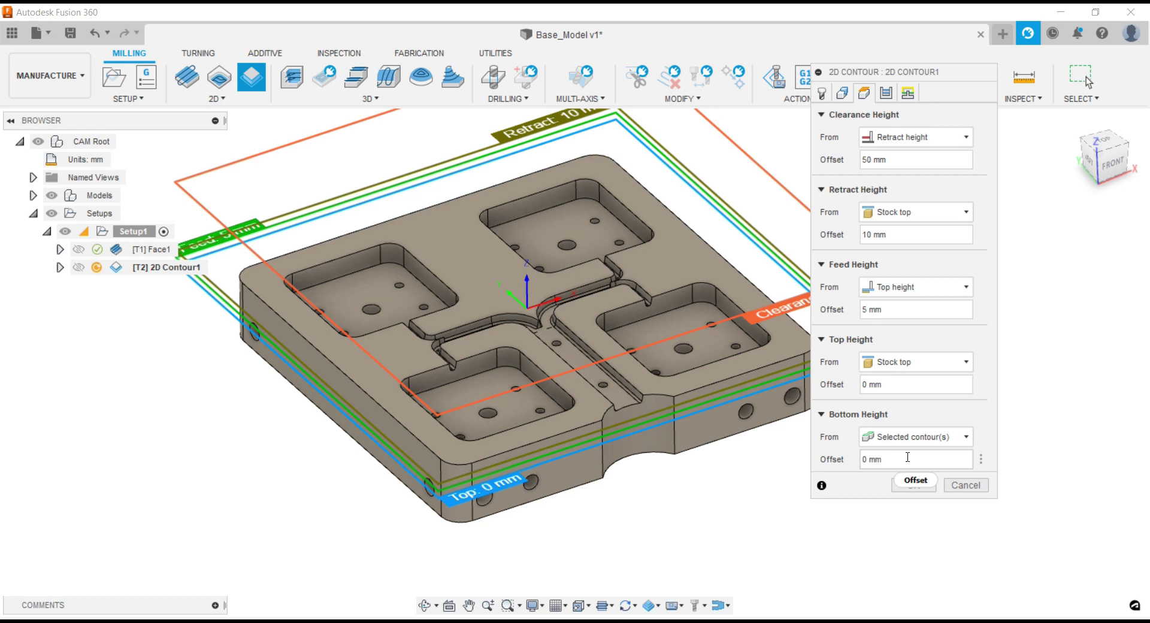
{"action": "type", "text": "-"}
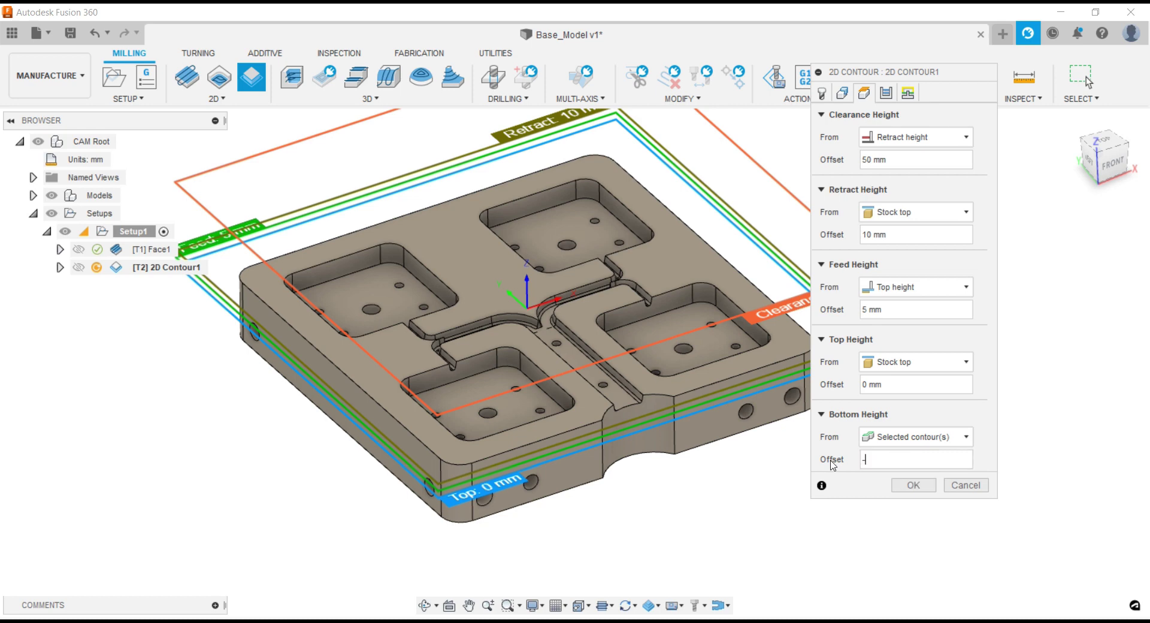
{"action": "type", "text": "1"}
{"action": "left_click", "coordinate": [885, 94]}
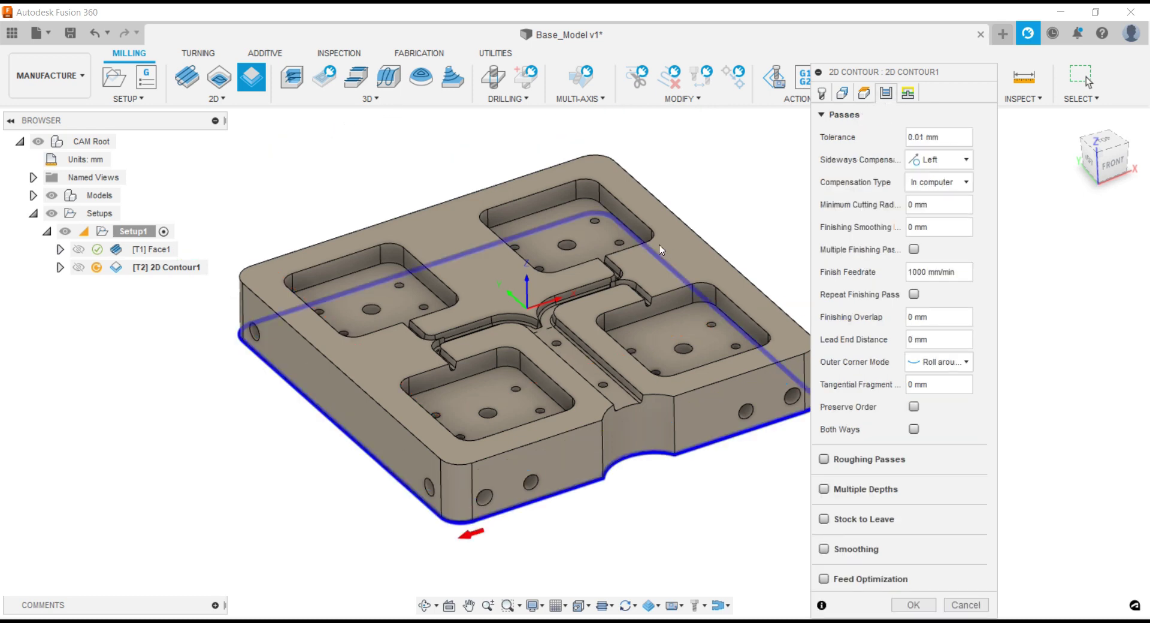
- Turn on Multiple Depths and keep the sideways compensation on the left
{"action": "scroll", "coordinate": [686, 193], "scroll_direction": "down", "scroll_amount": 1}
{"action": "scroll", "coordinate": [703, 224], "scroll_direction": "down", "scroll_amount": 1}
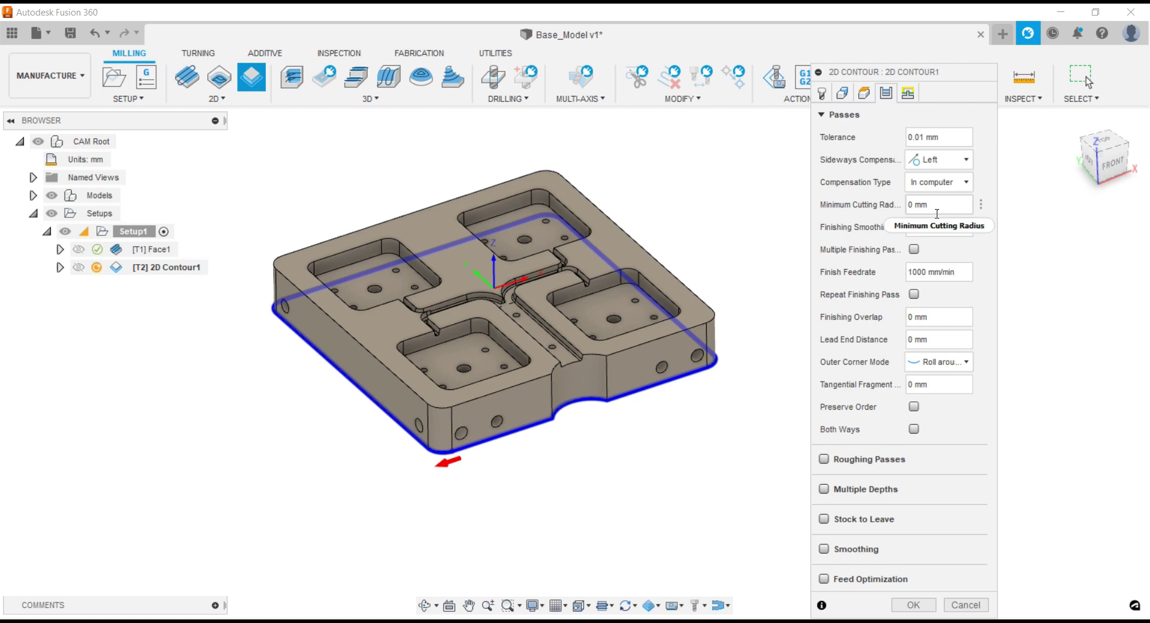
{"action": "left_click", "coordinate": [824, 490]}
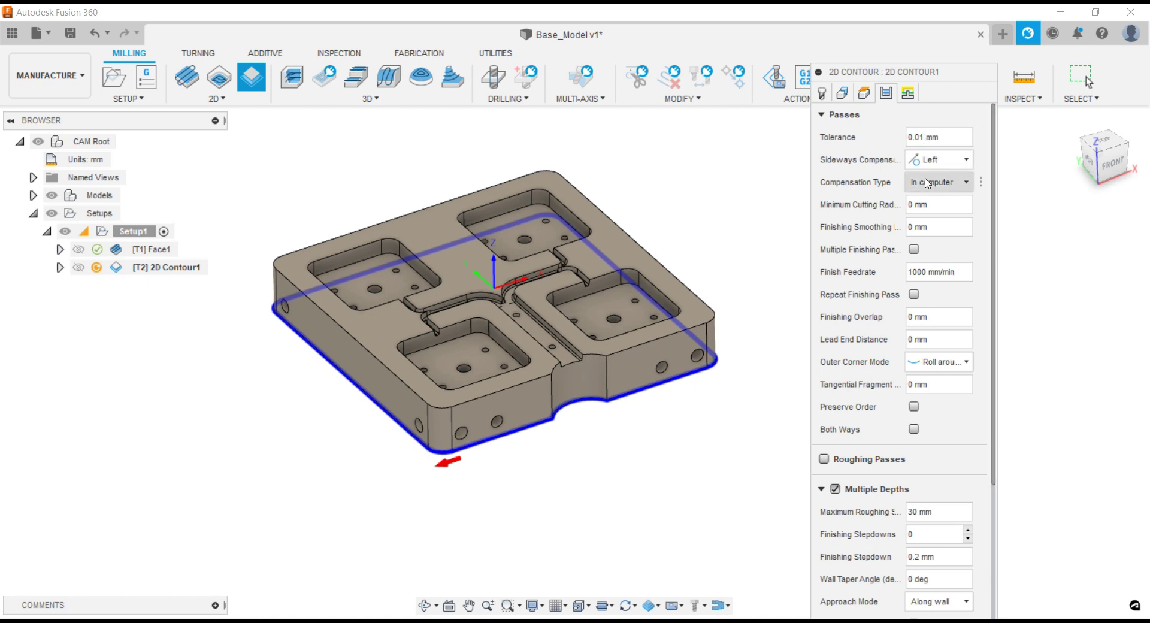
{"action": "left_click", "coordinate": [933, 161]}
{"action": "left_click", "coordinate": [932, 178]}
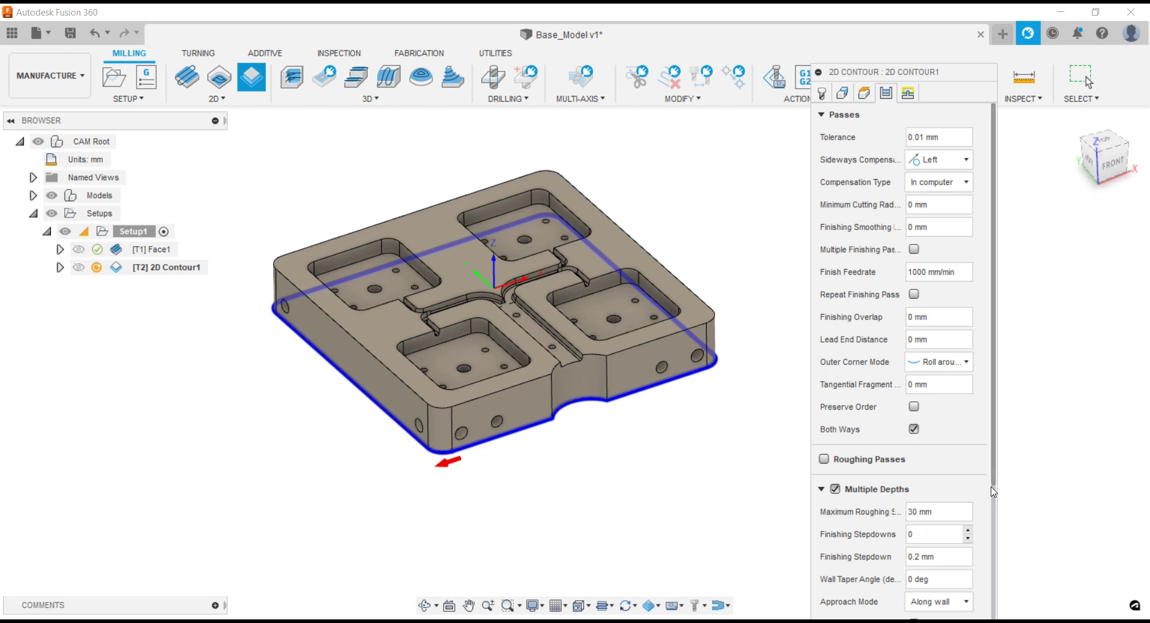
{"action": "left_click", "coordinate": [825, 117]}
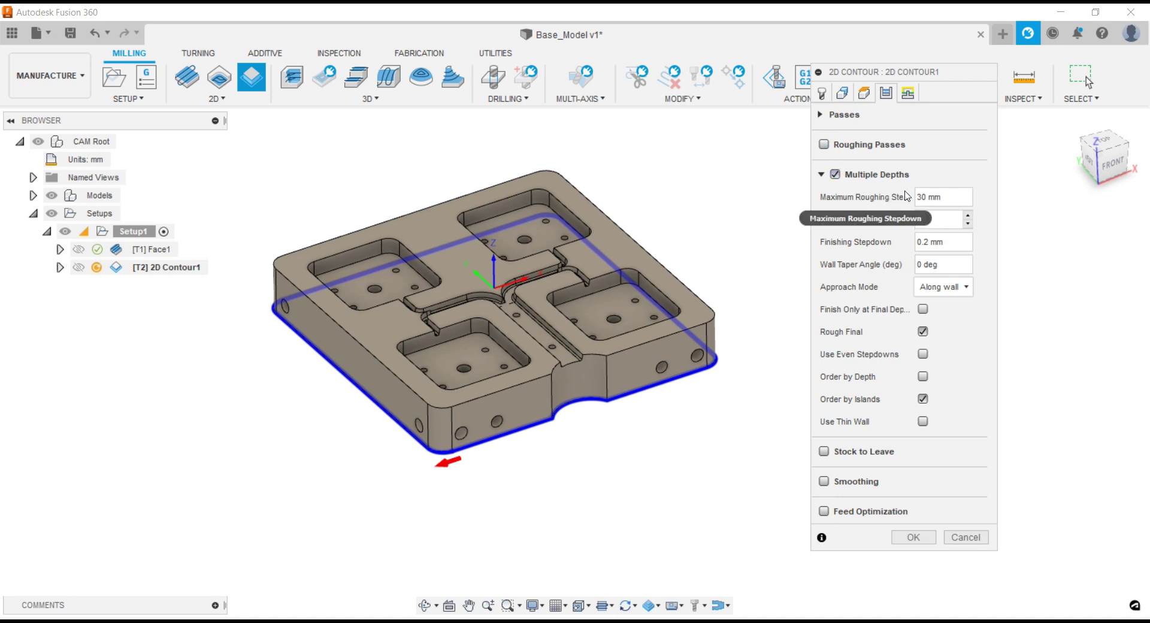
- Set 2 mm max roughing stepdown, 0 finishing stepdown, 0.15 mm stock to leave, and enable smoothing
{"action": "left_click", "coordinate": [954, 196]}
{"action": "left_click_drag", "start_coordinate": [952, 196], "coordinate": [877, 200]}
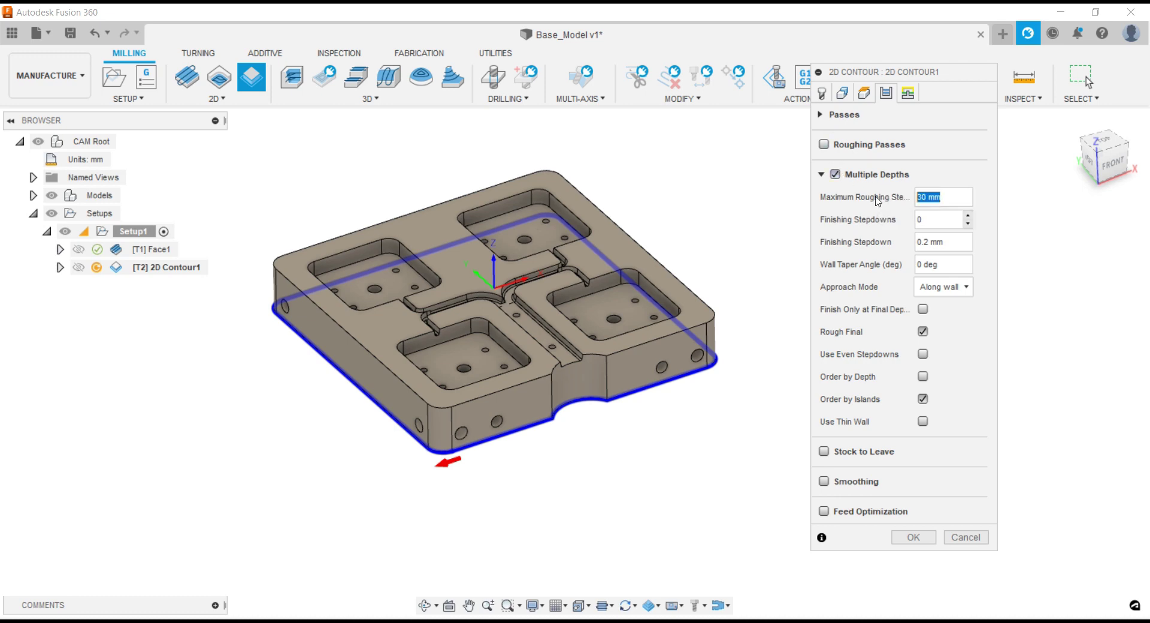
{"action": "type", "text": "2"}
{"action": "left_click_drag", "start_coordinate": [955, 244], "coordinate": [879, 249]}
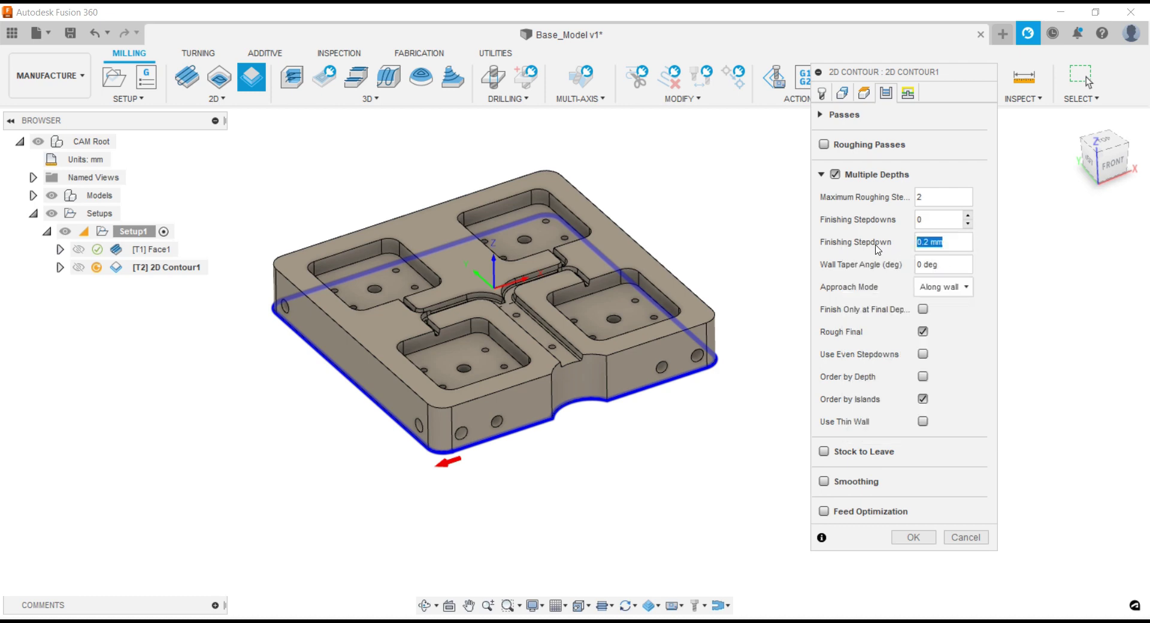
{"action": "type", "text": "0"}
{"action": "left_click", "coordinate": [825, 452]}
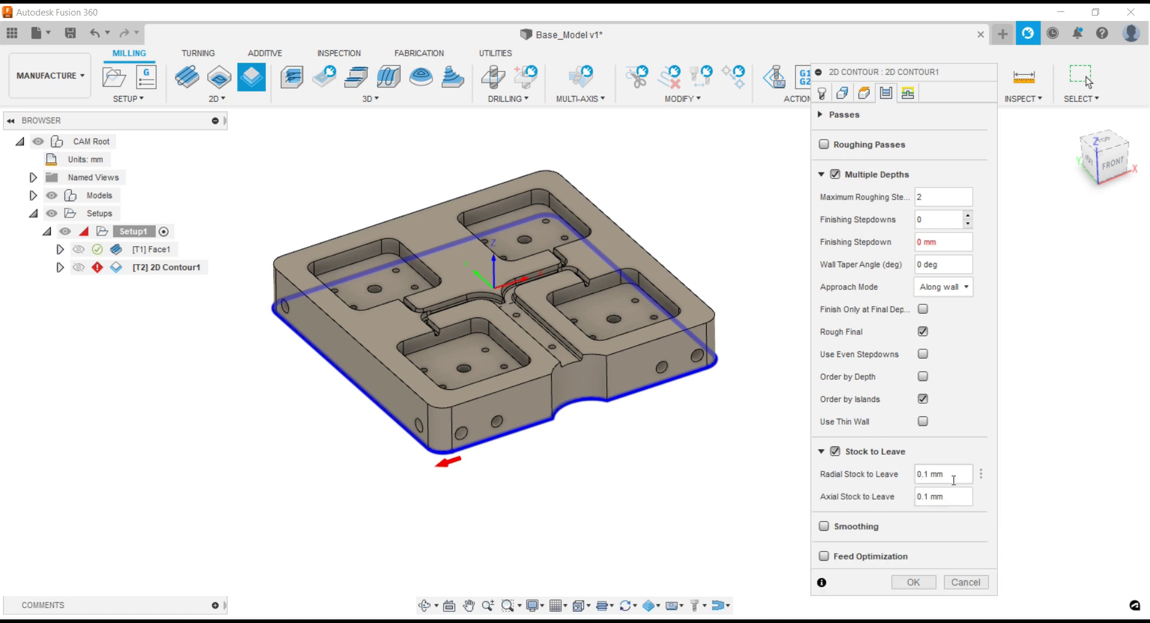
{"action": "left_click_drag", "start_coordinate": [953, 480], "coordinate": [880, 483]}
{"action": "type", "text": "0"}
{"action": "left_click", "coordinate": [824, 526]}
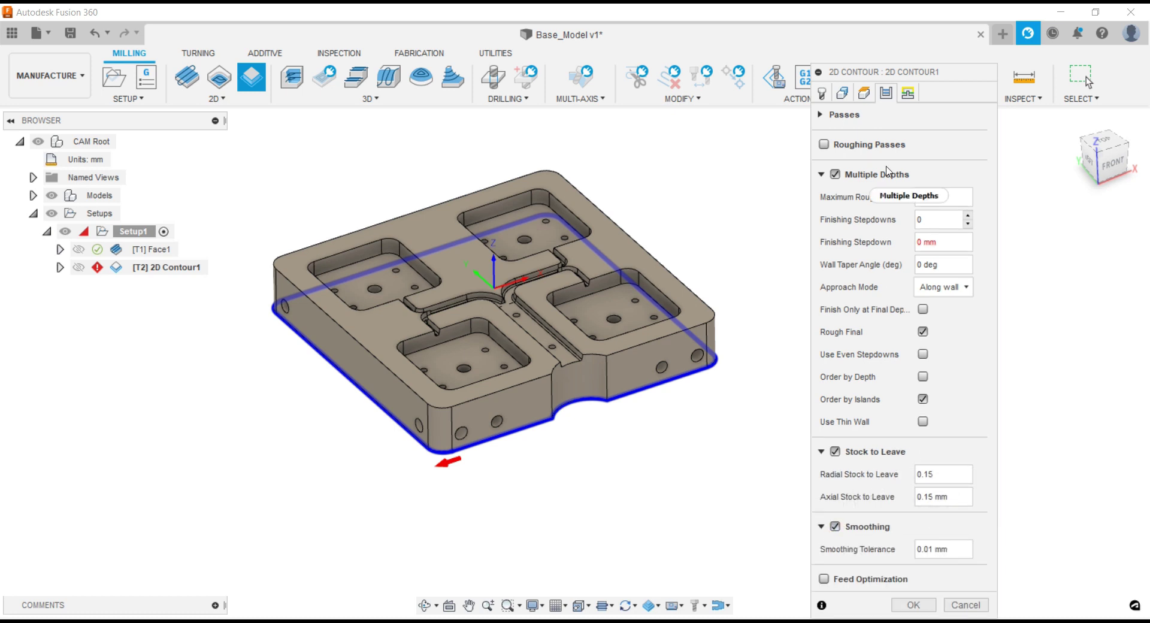
{"action": "left_click", "coordinate": [908, 93]}
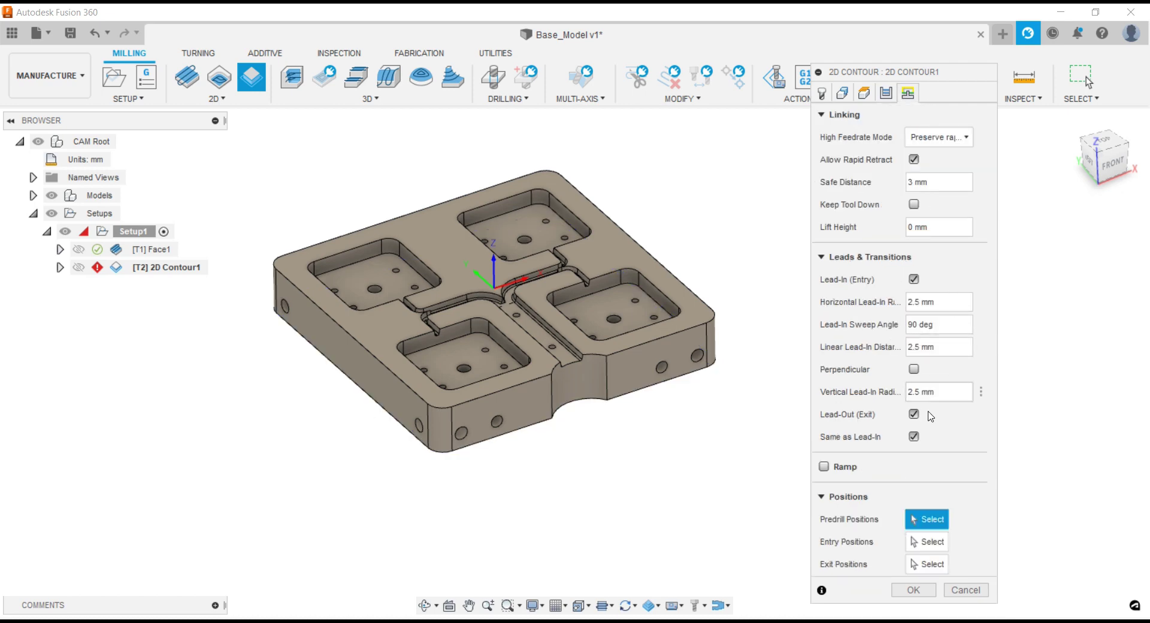
- Change the invalid 0 finishing stepdown to 0.2 mm and generate the 2D Contour1 toolpath
{"action": "left_click", "coordinate": [928, 585]}
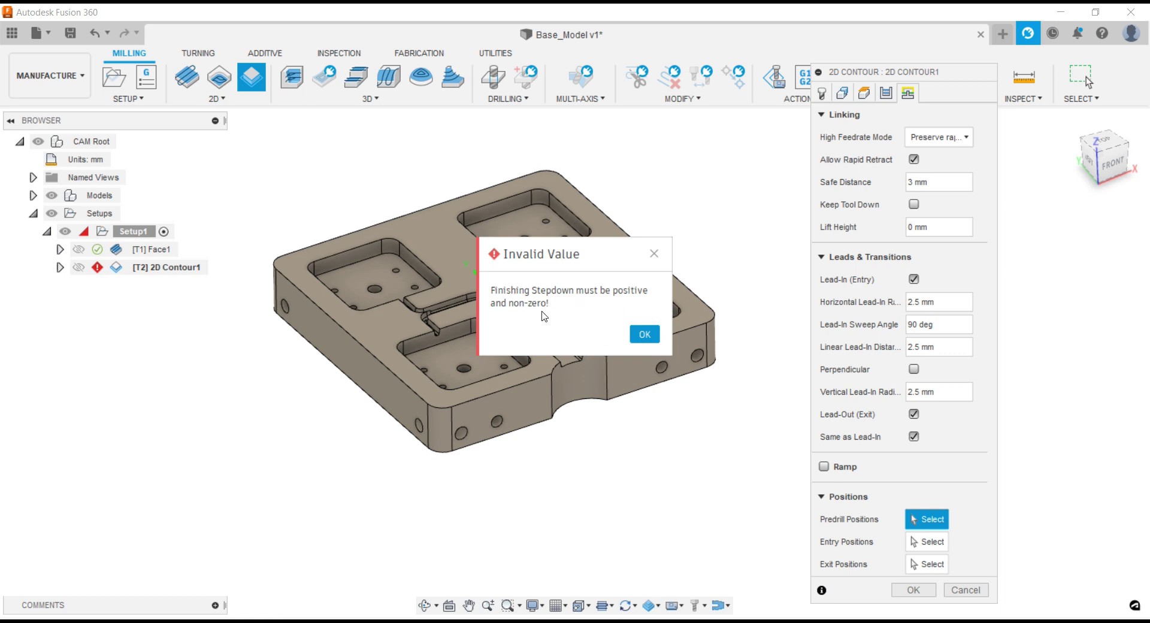
{"action": "left_click", "coordinate": [645, 334]}
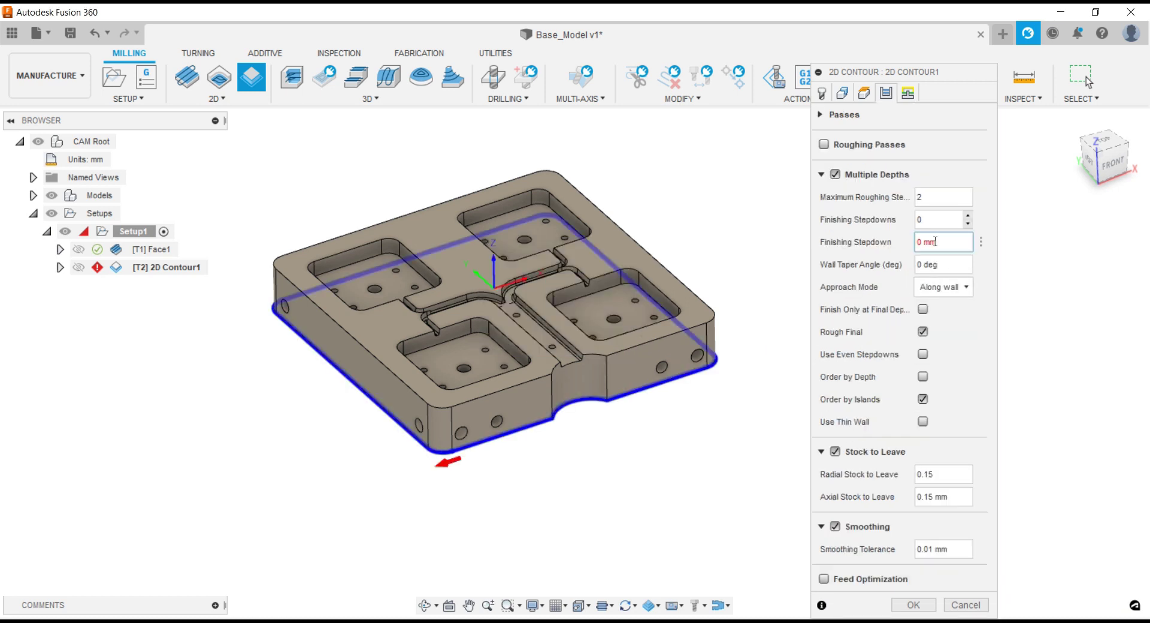
{"action": "left_click_drag", "start_coordinate": [935, 242], "coordinate": [894, 247]}
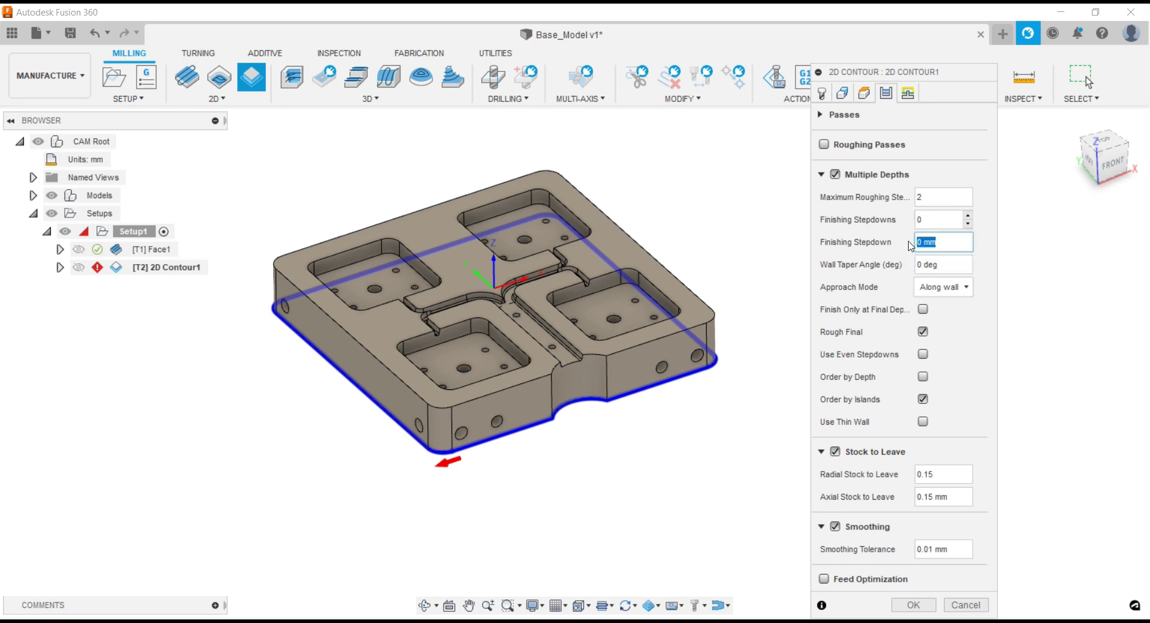
{"action": "type", "text": "0.2"}
{"action": "double_click", "coordinate": [916, 221]}
{"action": "left_click", "coordinate": [913, 605]}
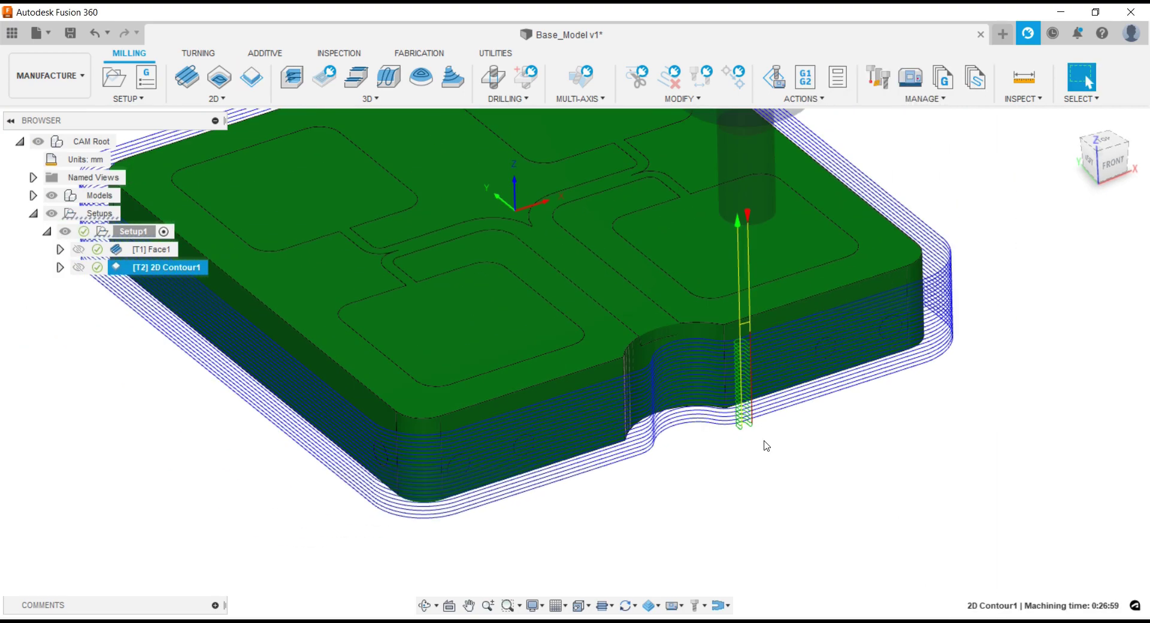
- Set 2D Contour1's horizontal lead-in radius to 5 mm and check the other lead-in values
{"action": "right_click", "coordinate": [161, 267]}
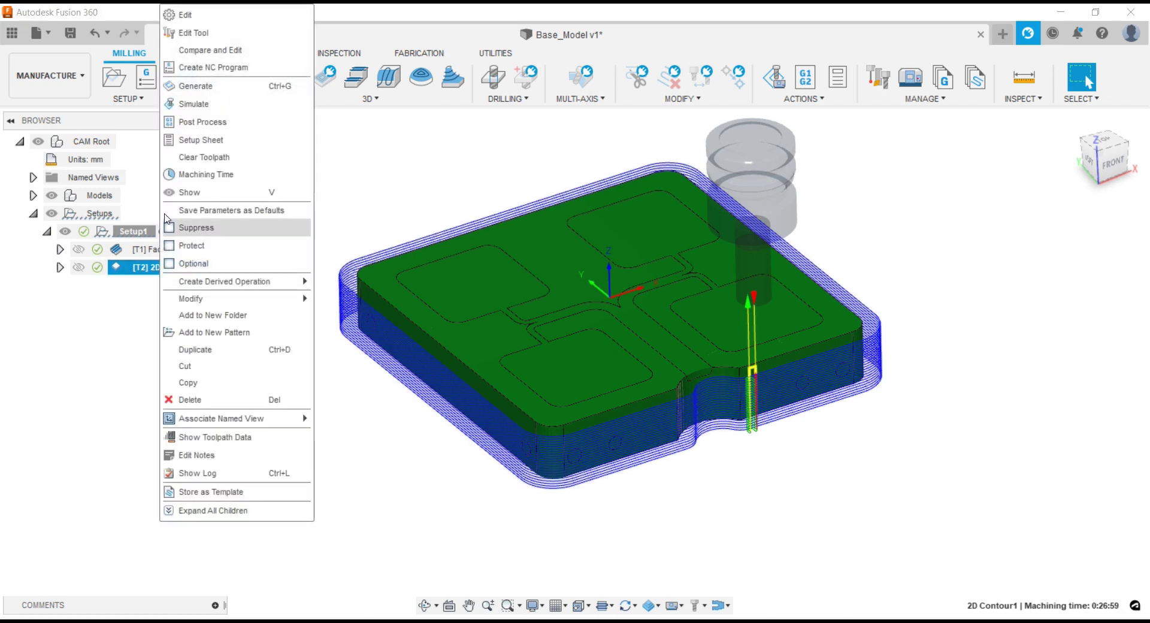
{"action": "left_click", "coordinate": [172, 16]}
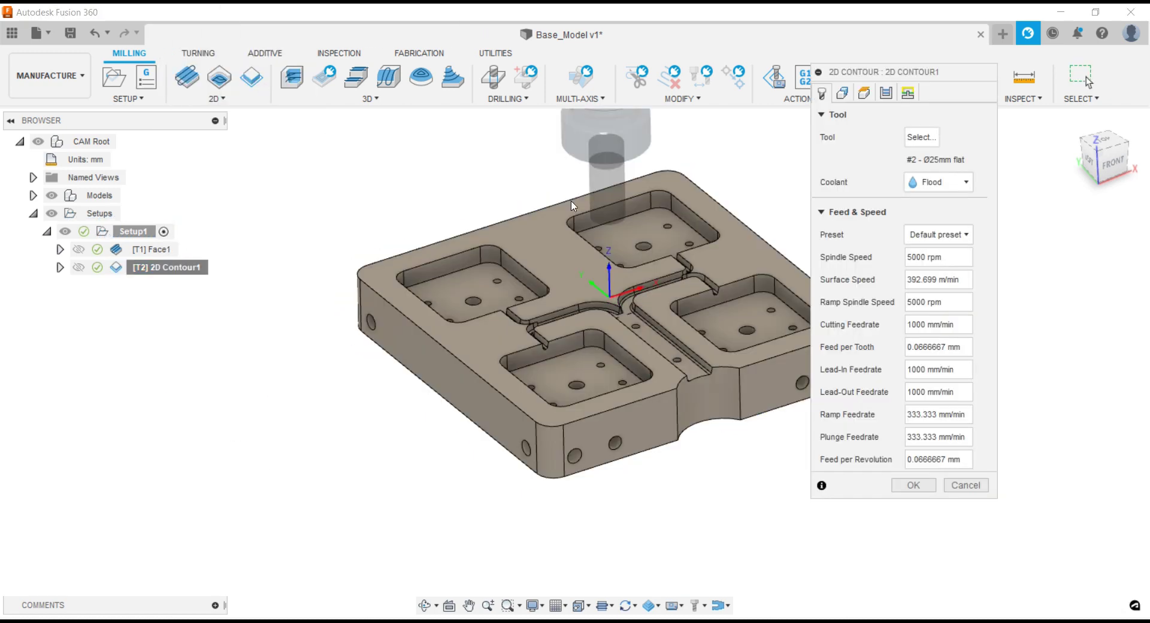
{"action": "left_click", "coordinate": [908, 92]}
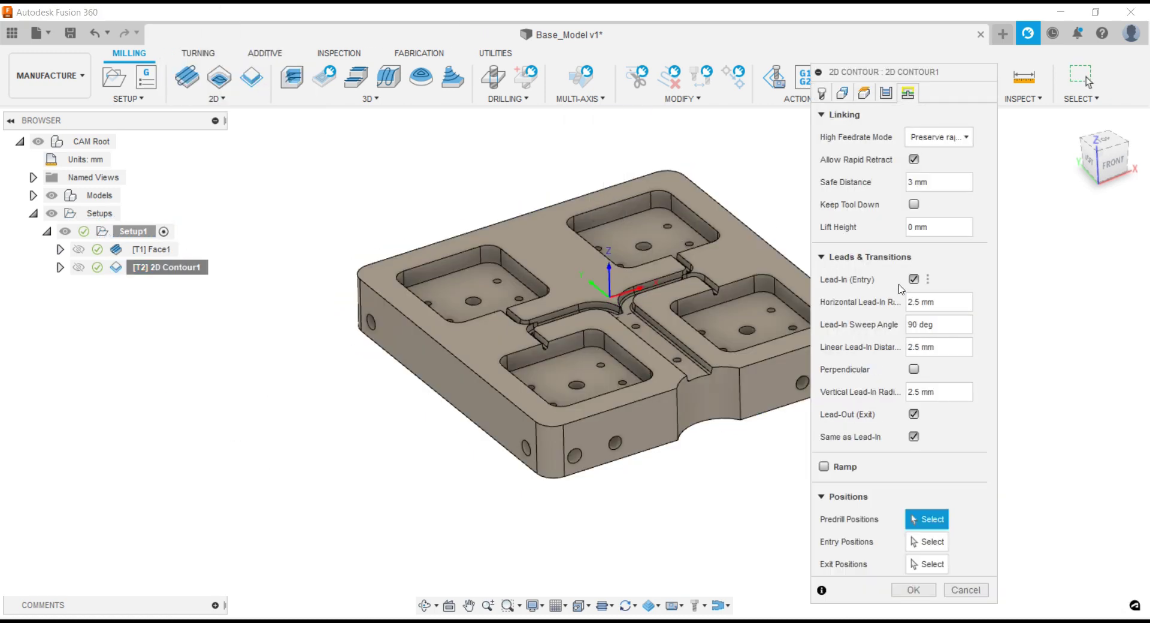
{"action": "left_click", "coordinate": [944, 299]}
{"action": "type", "text": "5"}
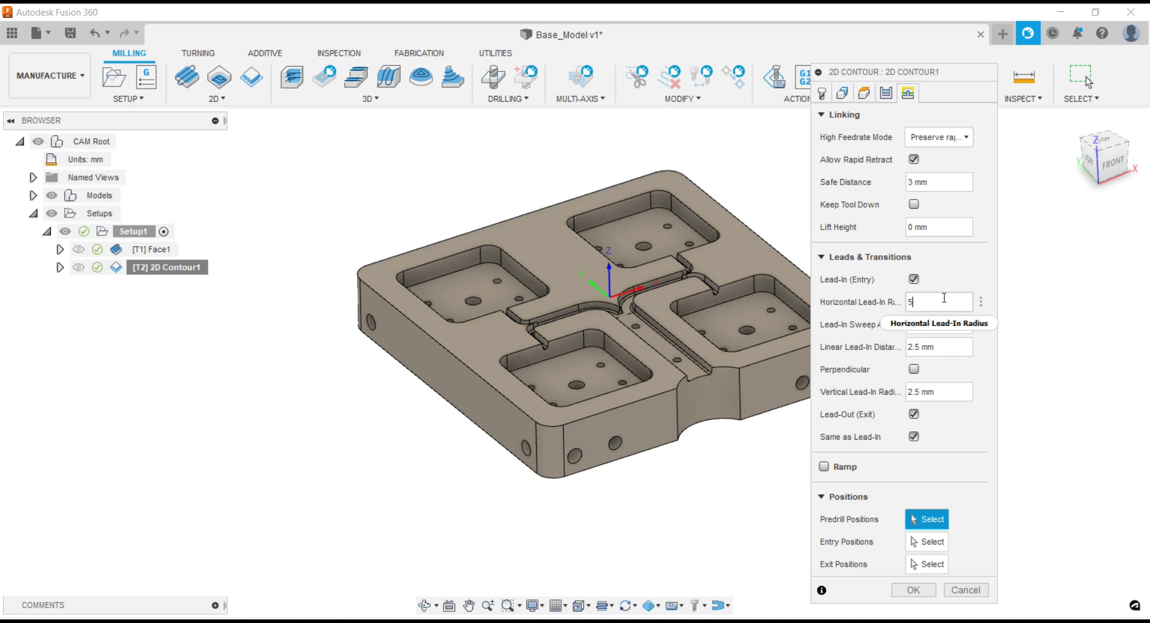
{"action": "left_click", "coordinate": [945, 343]}
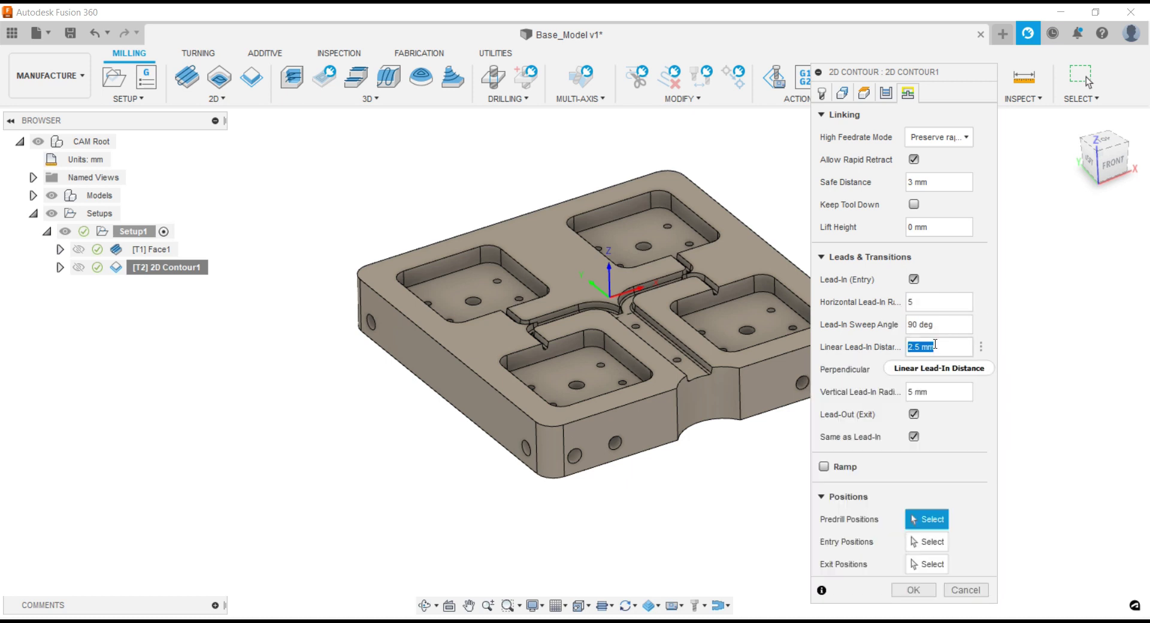
{"action": "left_click", "coordinate": [951, 390]}
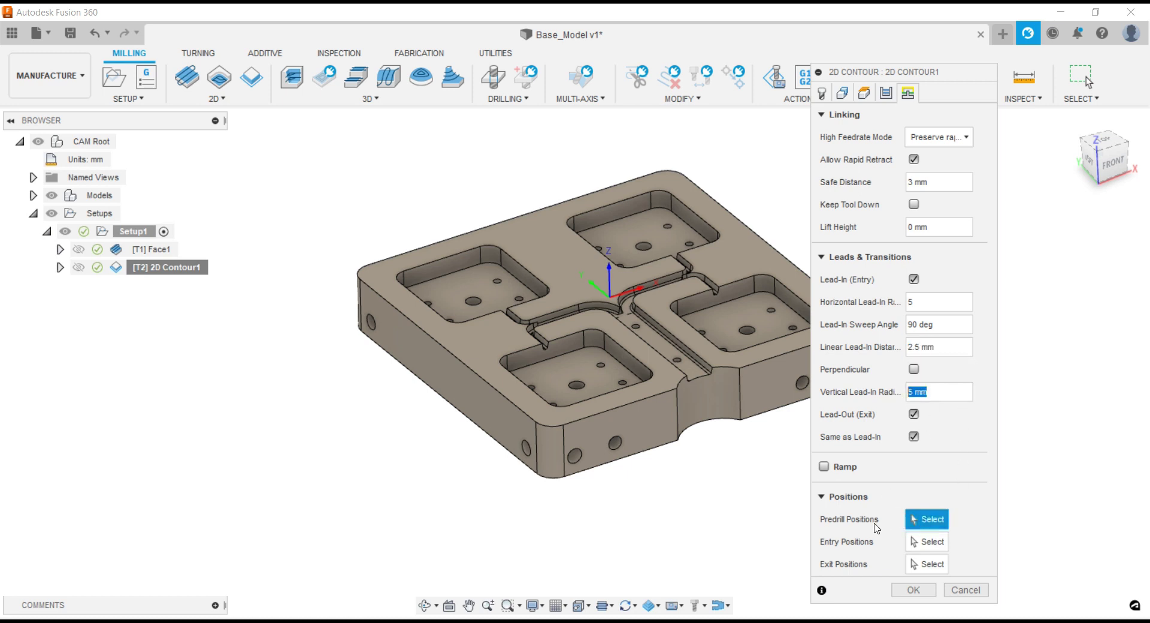
- Set the entry position on the plate's left edge and regenerate the toolpath
{"action": "left_click", "coordinate": [927, 541]}
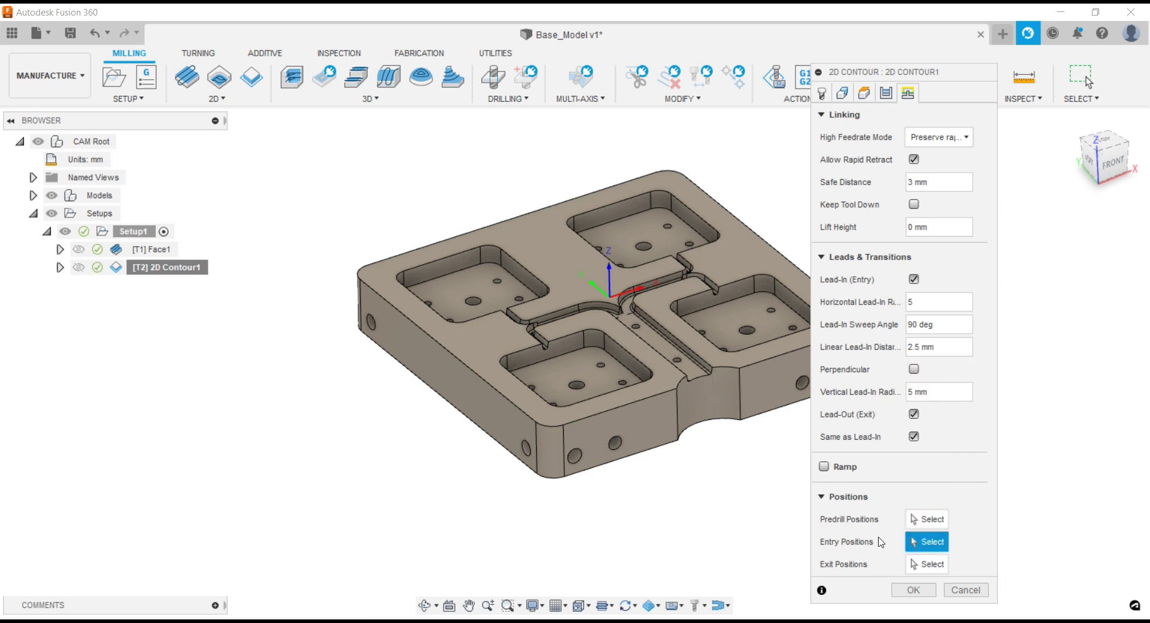
{"action": "left_click", "coordinate": [445, 349]}
{"action": "left_click", "coordinate": [912, 590]}
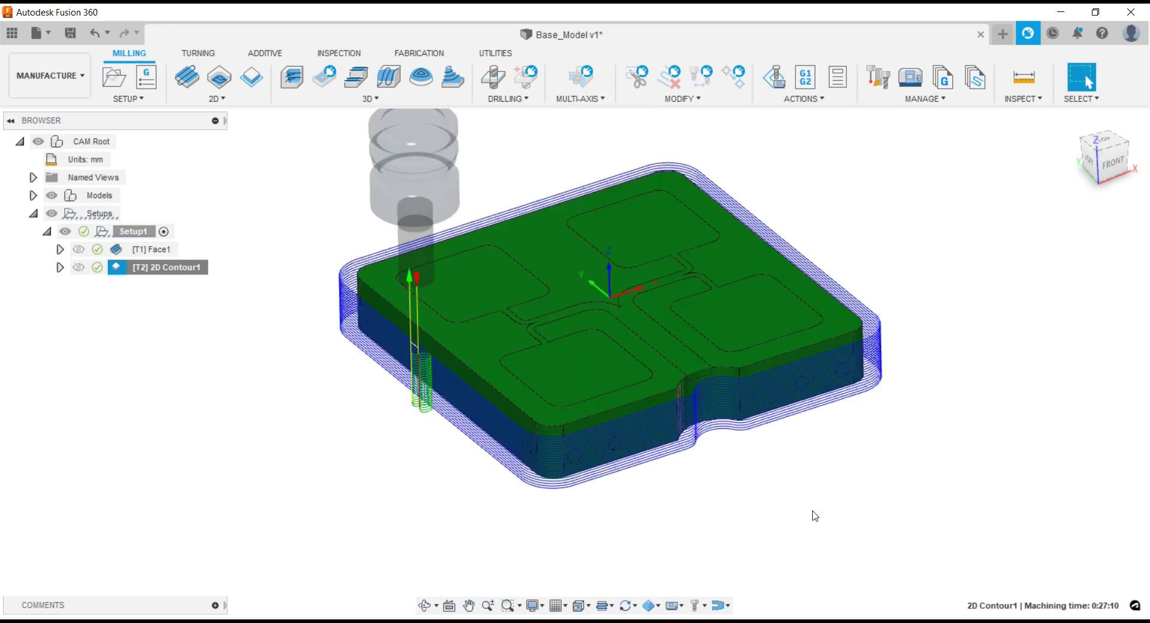
- Toggle Keep Tool Down in 2D Contour1's linking settings and regenerate its outline toolpath
{"action": "left_click", "coordinate": [78, 267]}
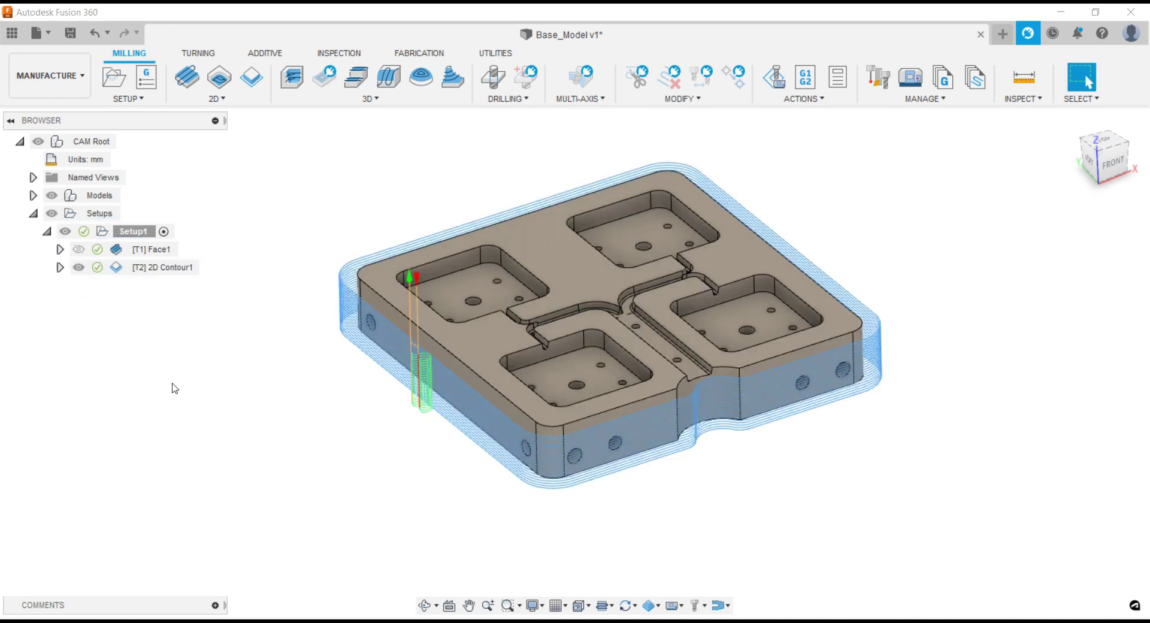
{"action": "key", "text": "F6"}
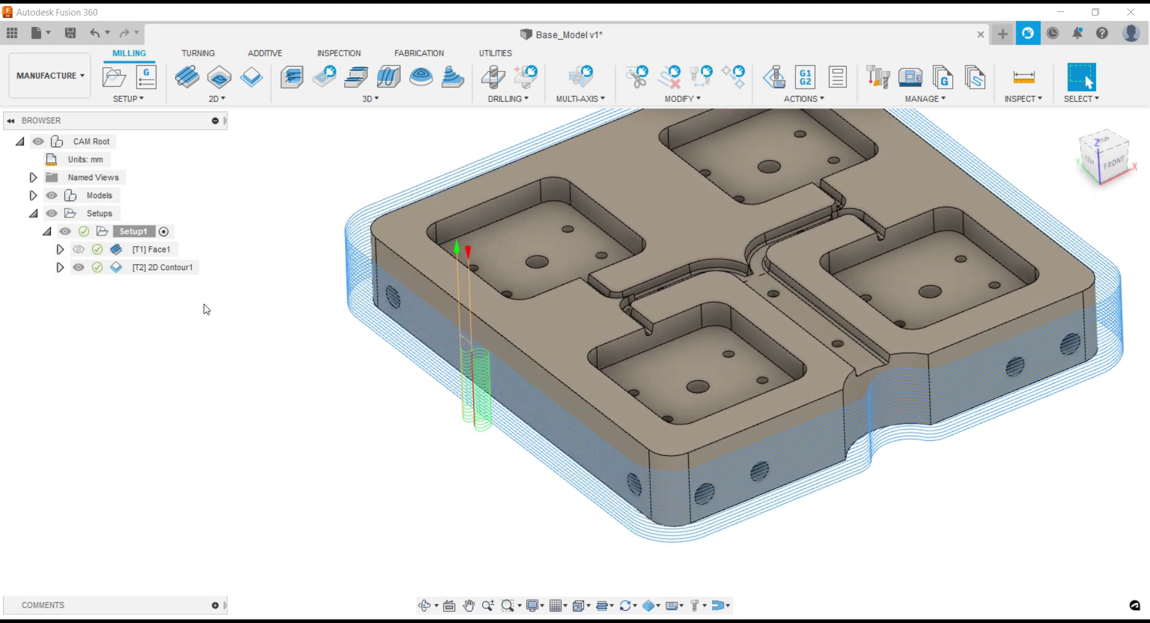
{"action": "left_click", "coordinate": [128, 270]}
{"action": "right_click", "coordinate": [128, 270]}
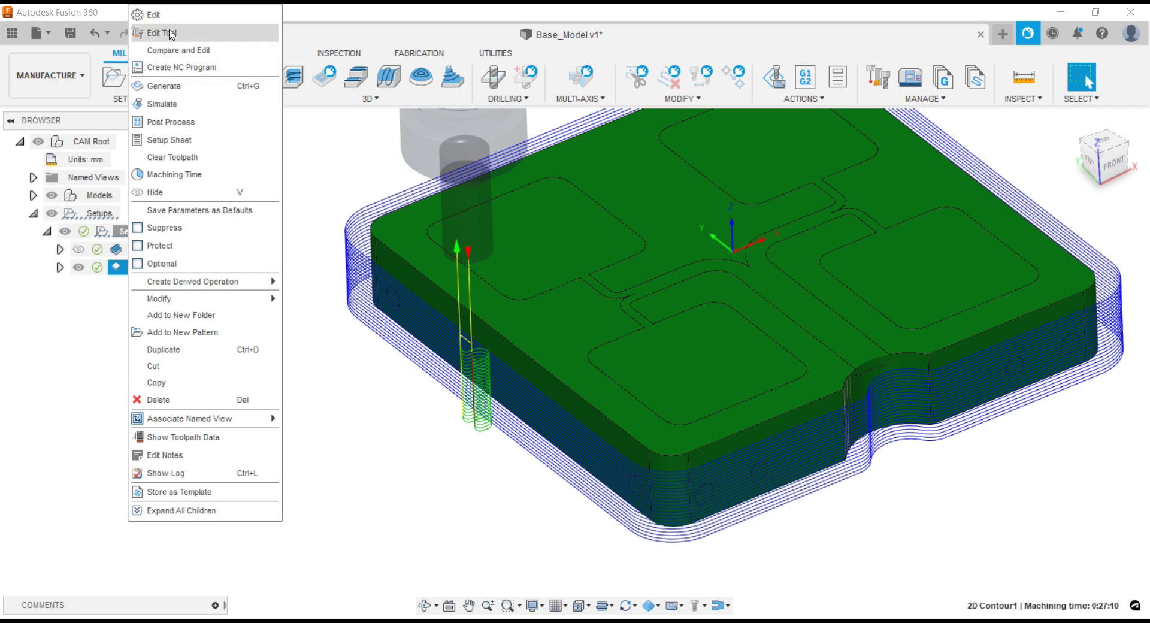
{"action": "left_click", "coordinate": [156, 13]}
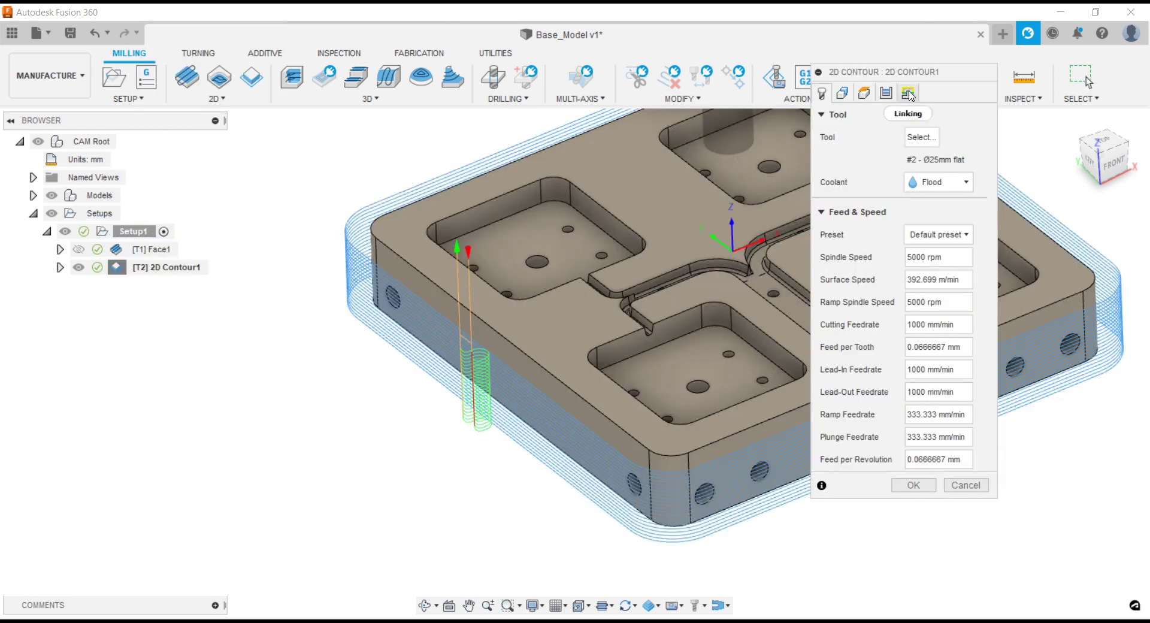
{"action": "left_click", "coordinate": [908, 93]}
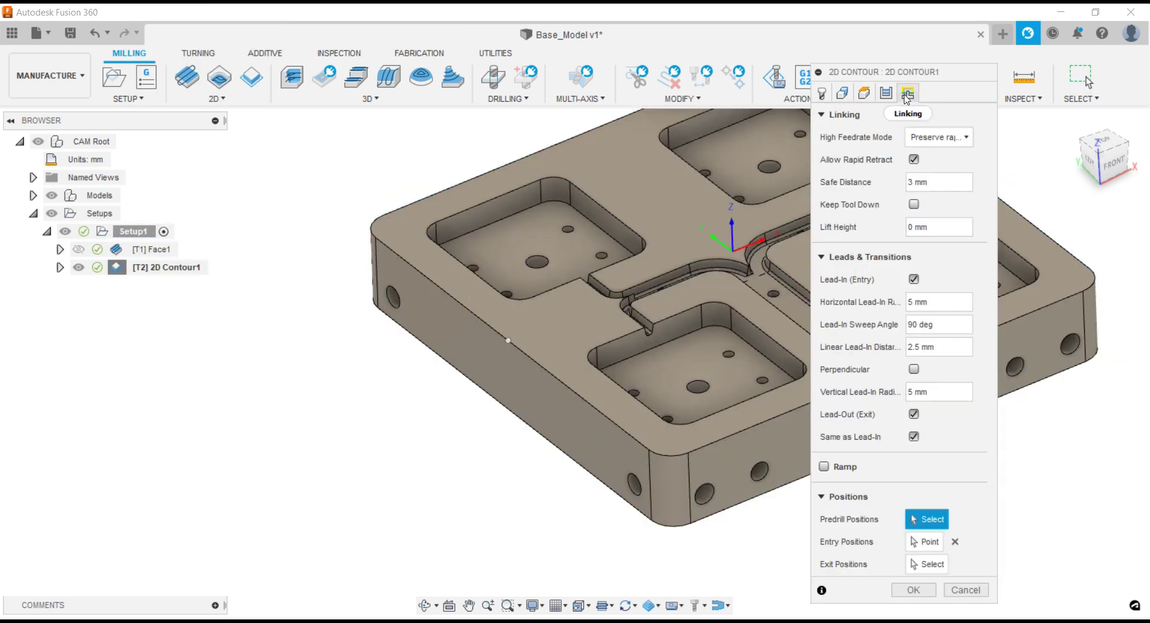
{"action": "left_click", "coordinate": [914, 205]}
{"action": "left_click", "coordinate": [913, 611]}
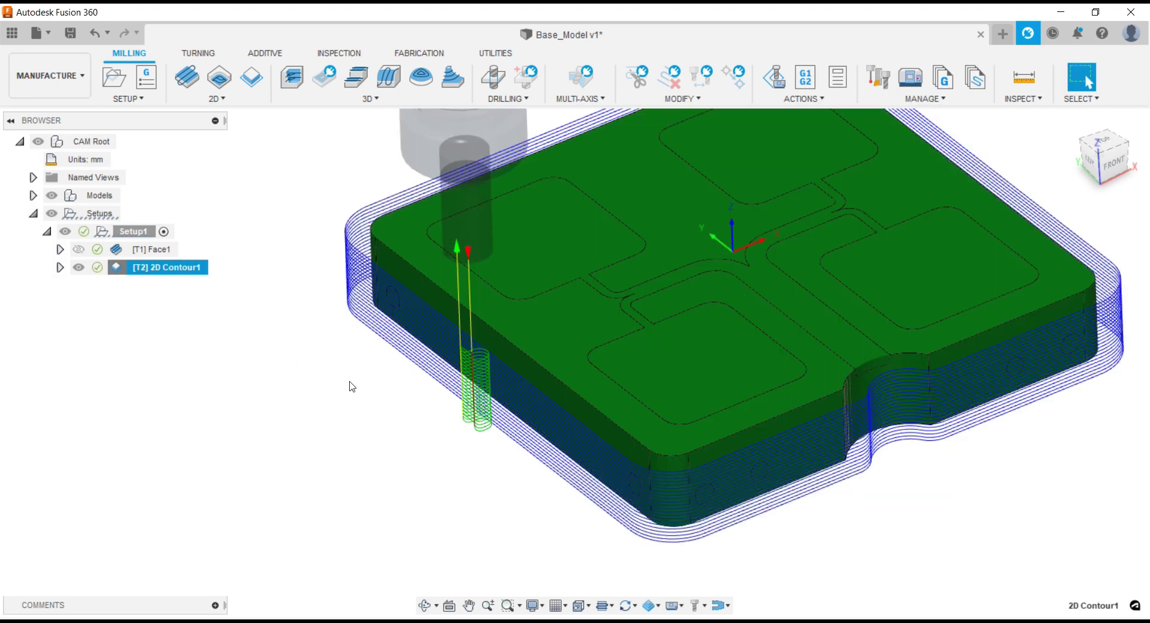
{"action": "scroll", "coordinate": [354, 388], "scroll_direction": "down", "scroll_amount": 2}
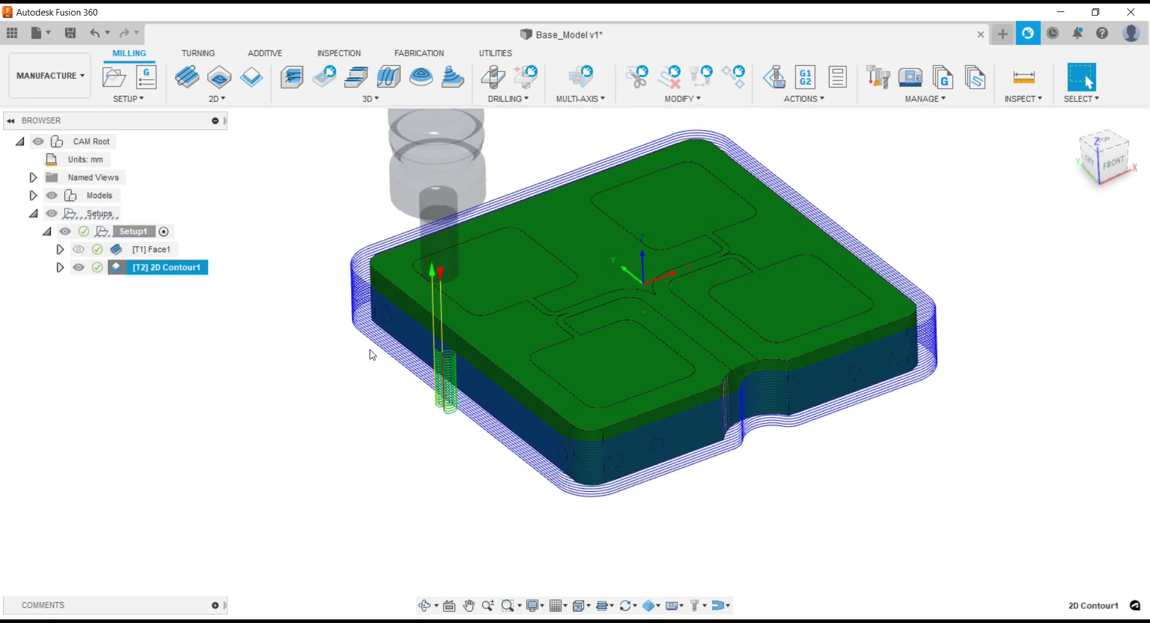
{"action": "scroll", "coordinate": [370, 354], "scroll_direction": "up", "scroll_amount": 1}
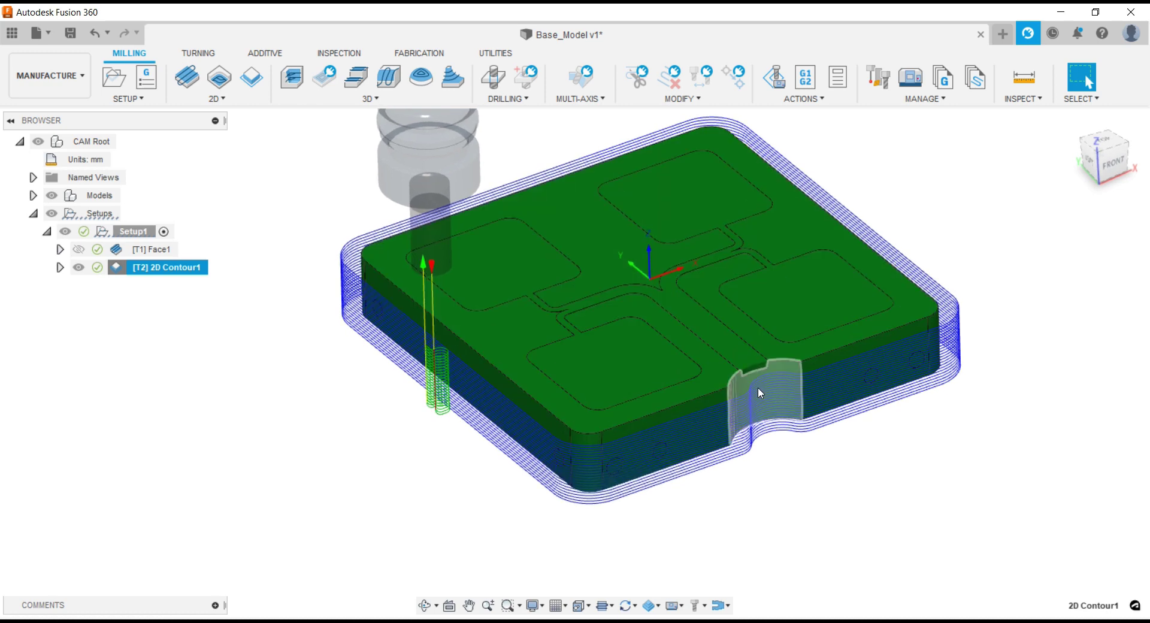
- Duplicate 2D Contour1 and open the copy, 2D Contour1 (2), for editing
{"action": "right_click", "coordinate": [153, 273]}
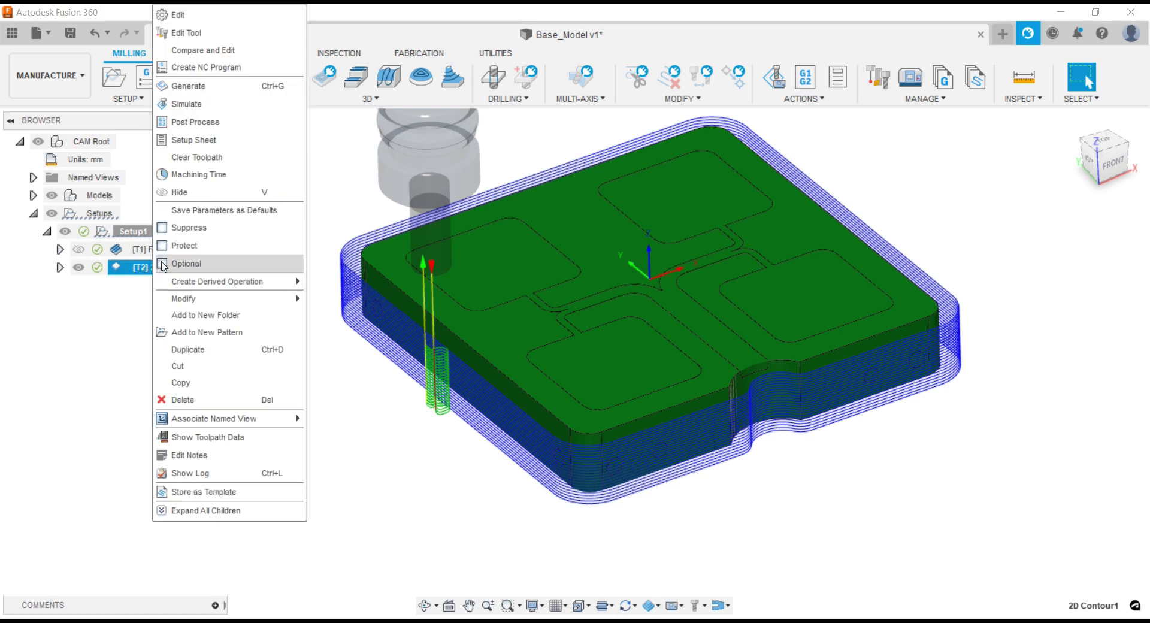
{"action": "left_click", "coordinate": [198, 350]}
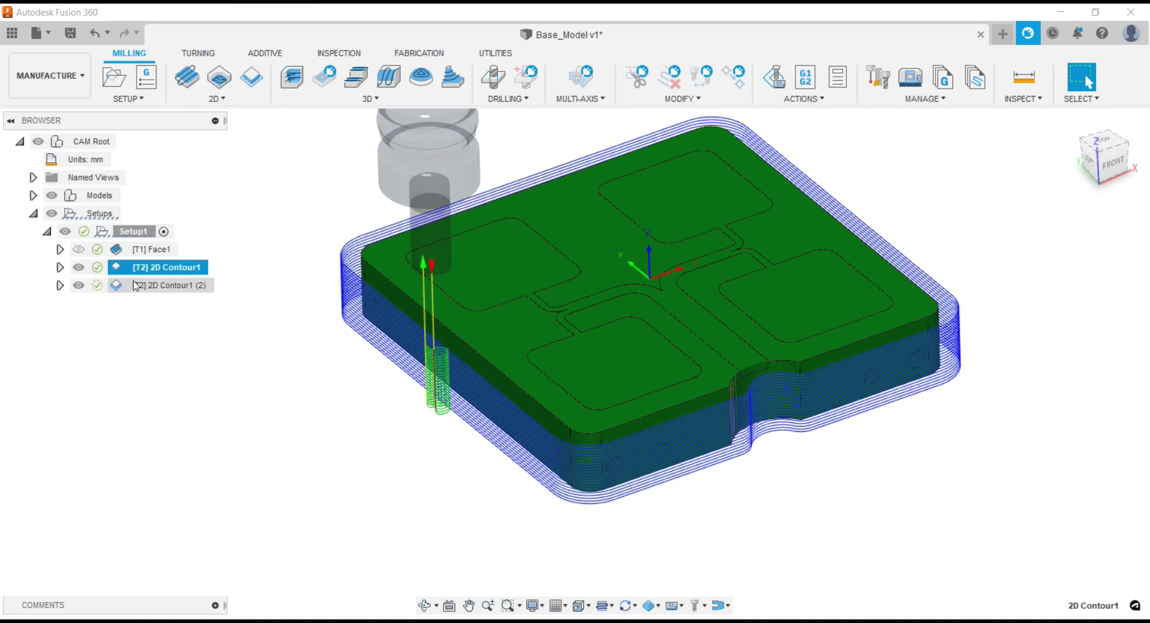
{"action": "left_click", "coordinate": [136, 286]}
{"action": "right_click", "coordinate": [137, 286]}
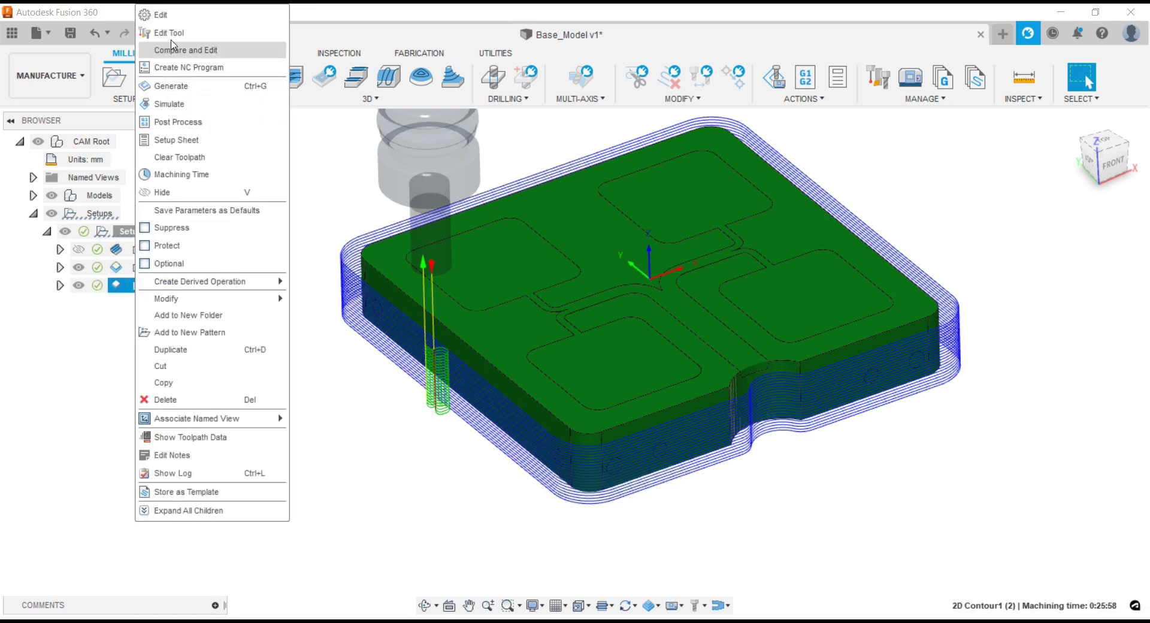
{"action": "left_click", "coordinate": [160, 14]}
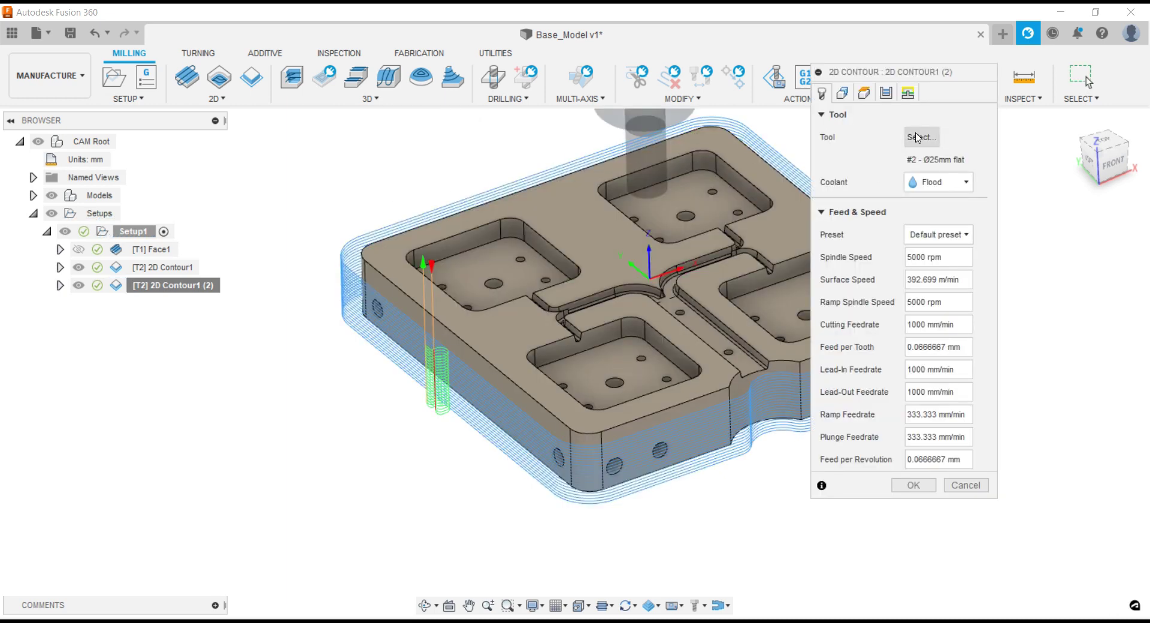
- Assign tool #3, the Ø12mm flat end mill from the Tools VMC library
{"action": "left_click", "coordinate": [921, 137]}
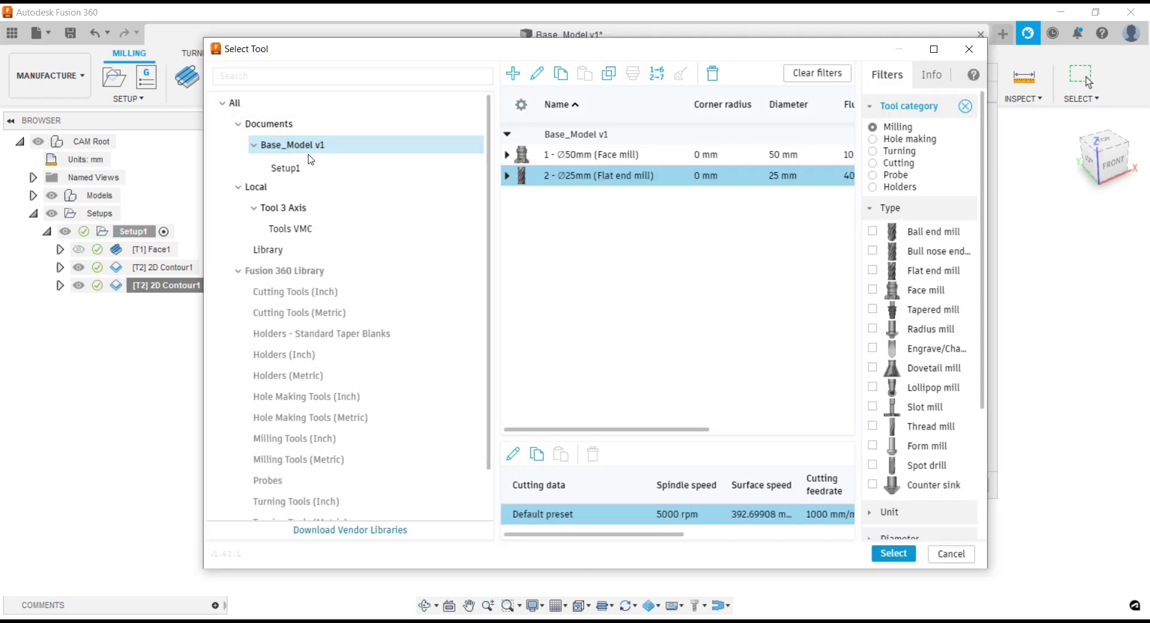
{"action": "left_click", "coordinate": [295, 227]}
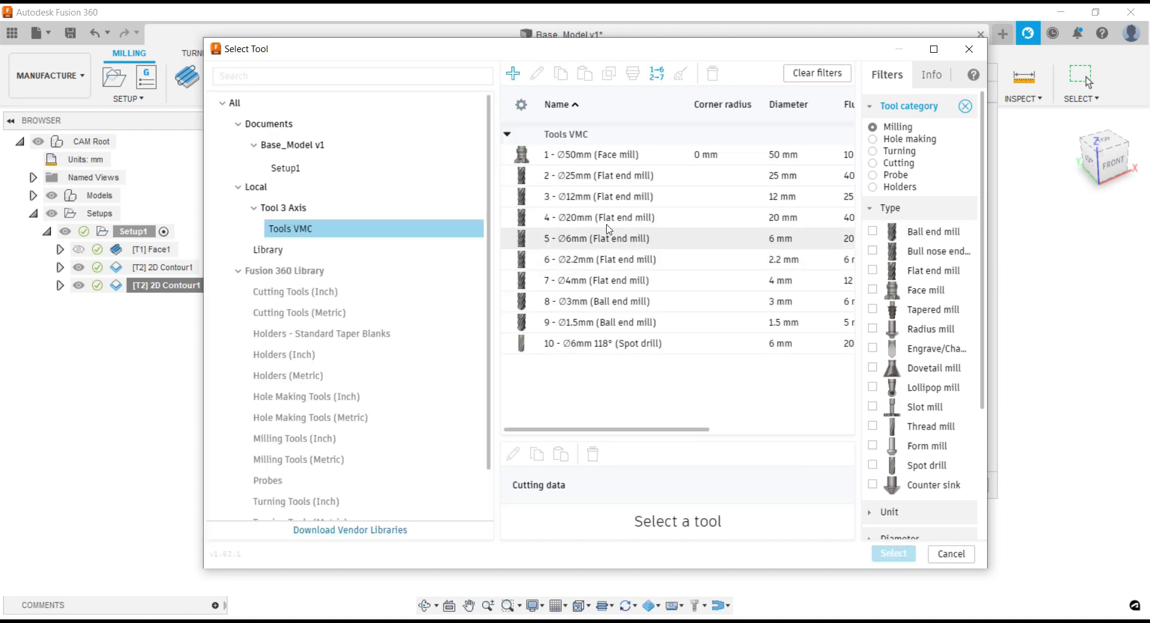
{"action": "left_click", "coordinate": [601, 201]}
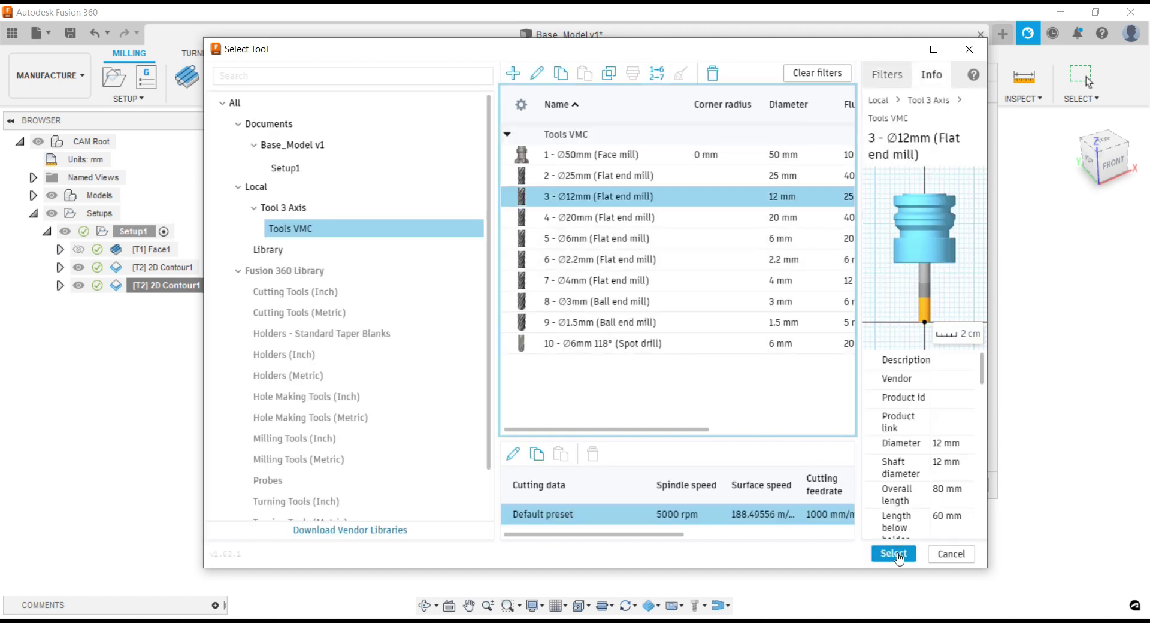
{"action": "left_click", "coordinate": [893, 553]}
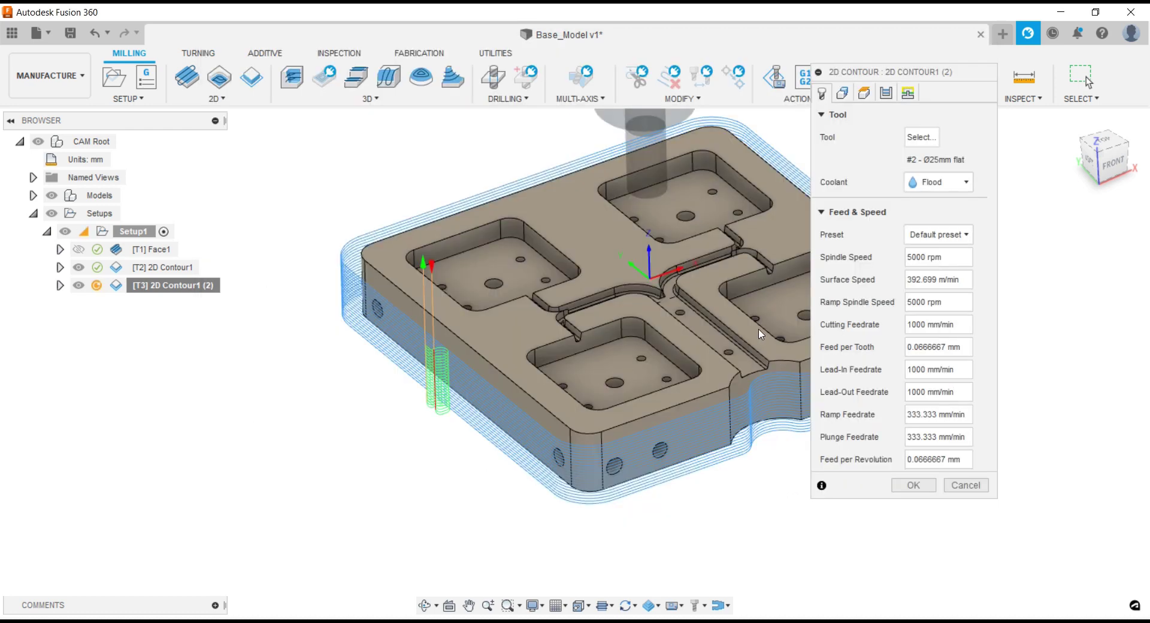
- Review the copy's passes, multiple depths and radial stock to leave settings
{"action": "left_click", "coordinate": [884, 100]}
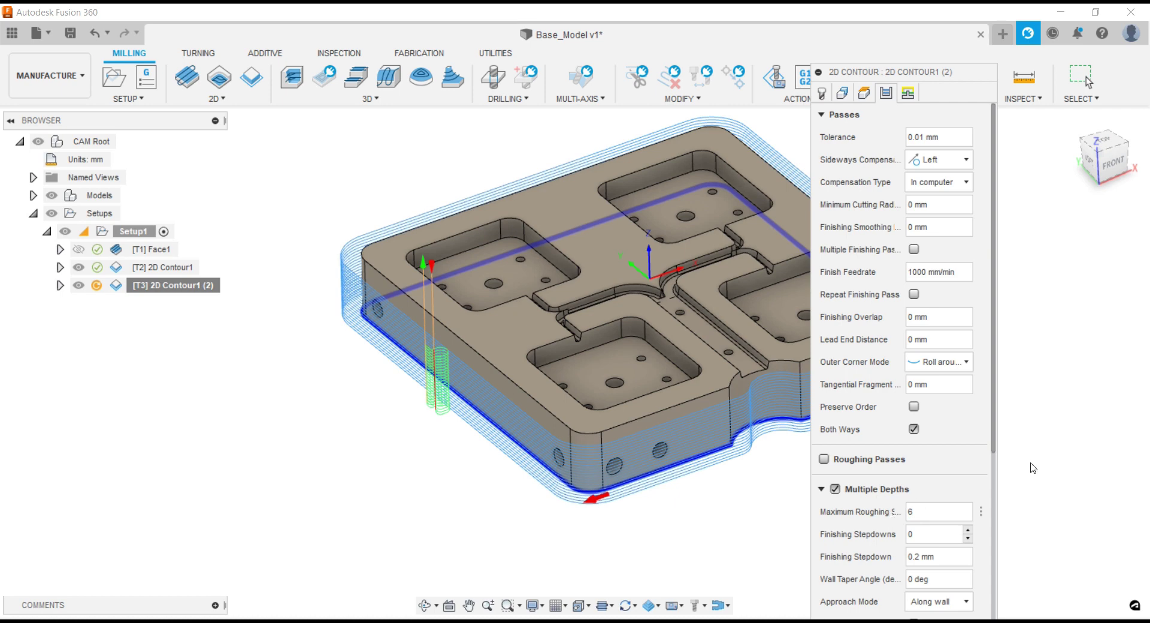
{"action": "left_click", "coordinate": [823, 116]}
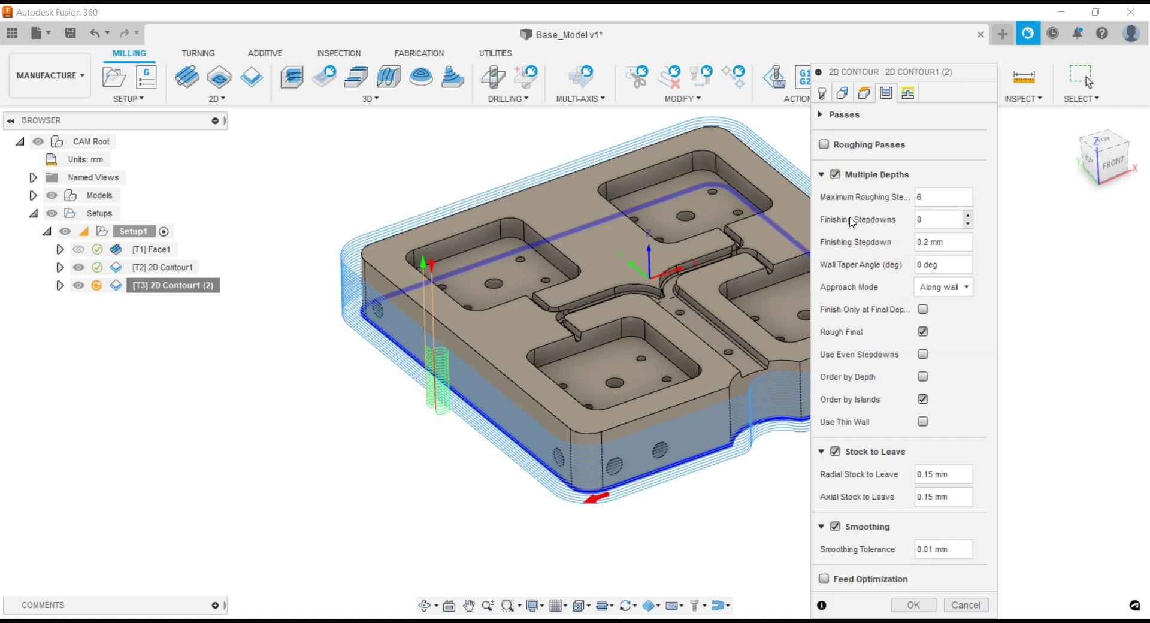
{"action": "left_click", "coordinate": [961, 477]}
- Generate 2D Contour1 (2) with a 7 mm safe distance, accepting the warning, and display it
{"action": "left_click", "coordinate": [904, 100]}
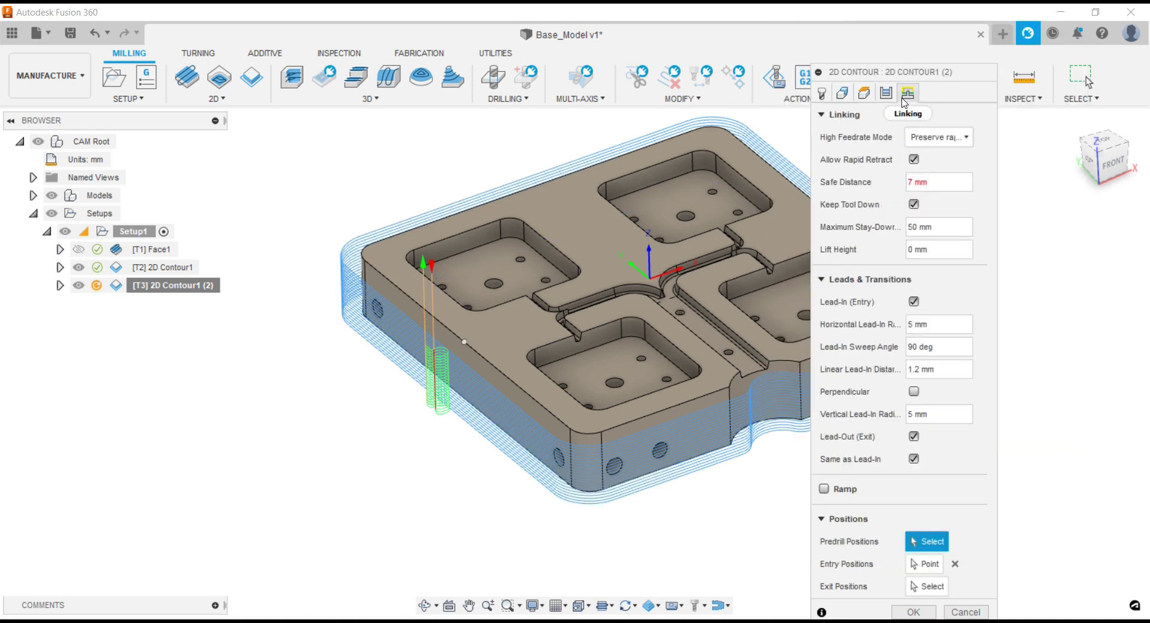
{"action": "left_click", "coordinate": [925, 612]}
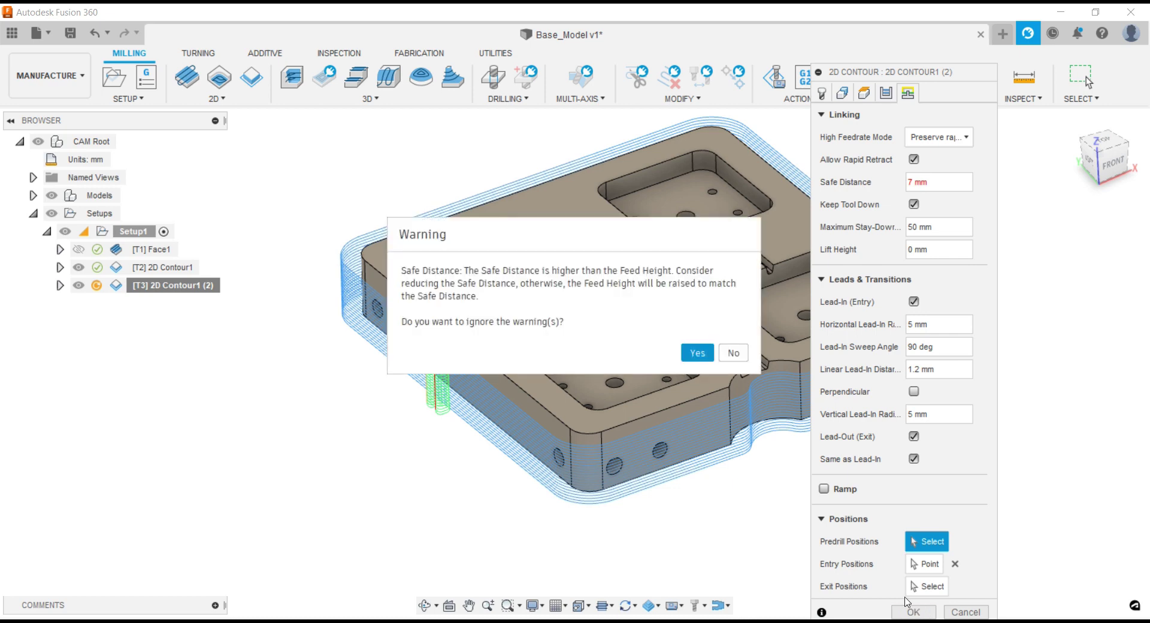
{"action": "left_click", "coordinate": [696, 353]}
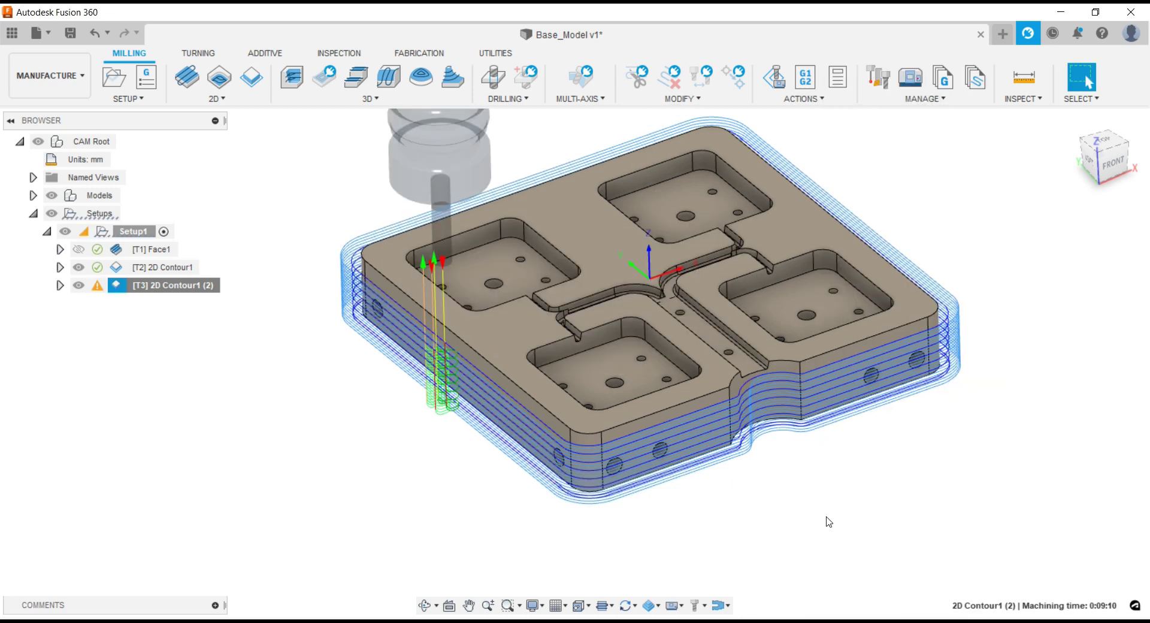
{"action": "scroll", "coordinate": [443, 409], "scroll_direction": "up", "scroll_amount": 5}
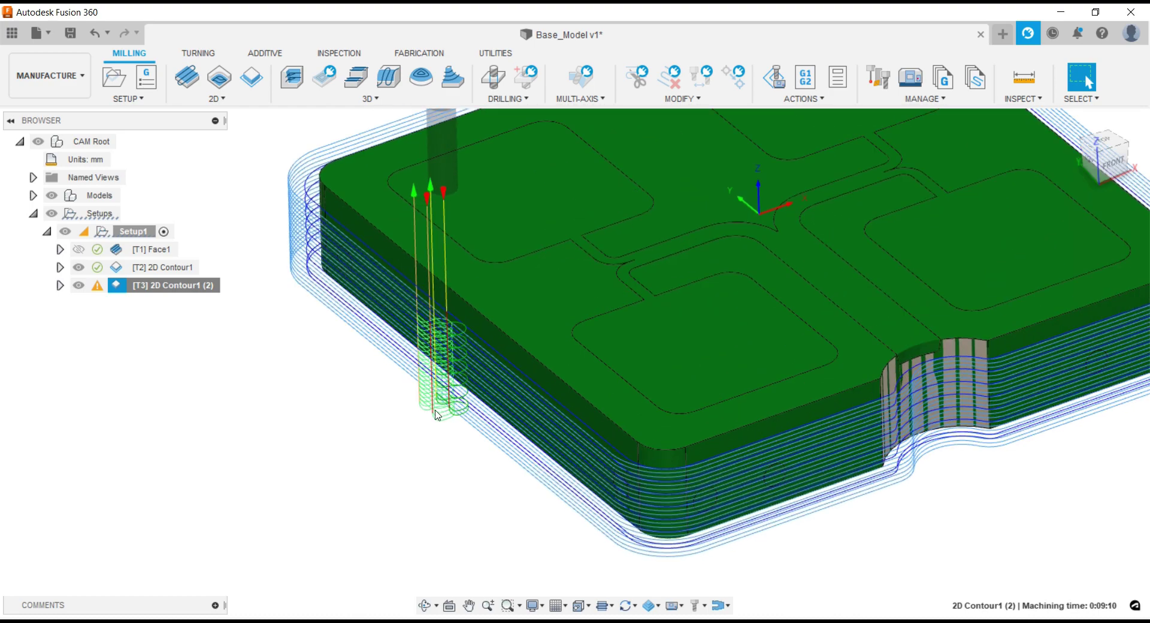
{"action": "scroll", "coordinate": [436, 415], "scroll_direction": "down", "scroll_amount": 5}
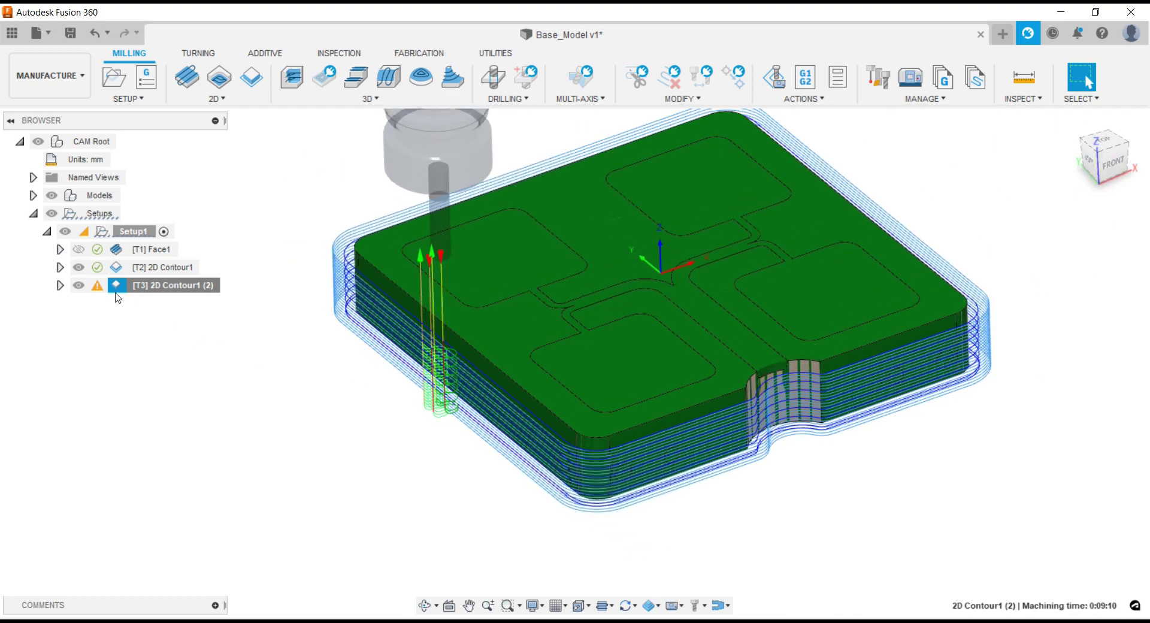
{"action": "left_click", "coordinate": [117, 289]}
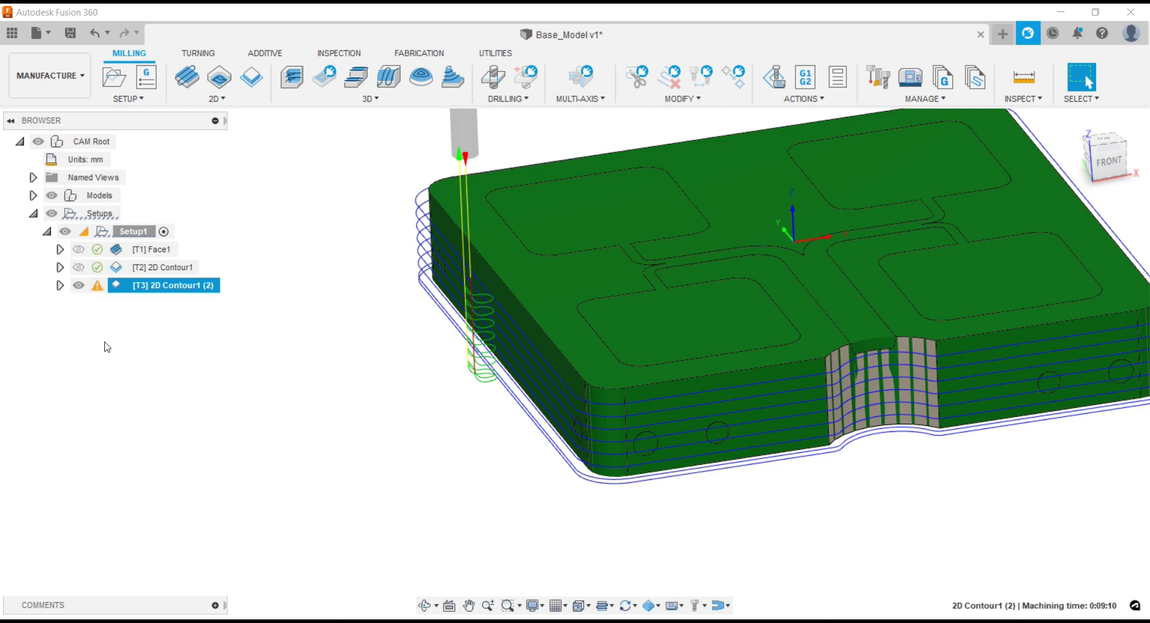
- Read 2D Contour1 (2)'s safe-distance warning in the message log, then close it
{"action": "left_click", "coordinate": [97, 286]}
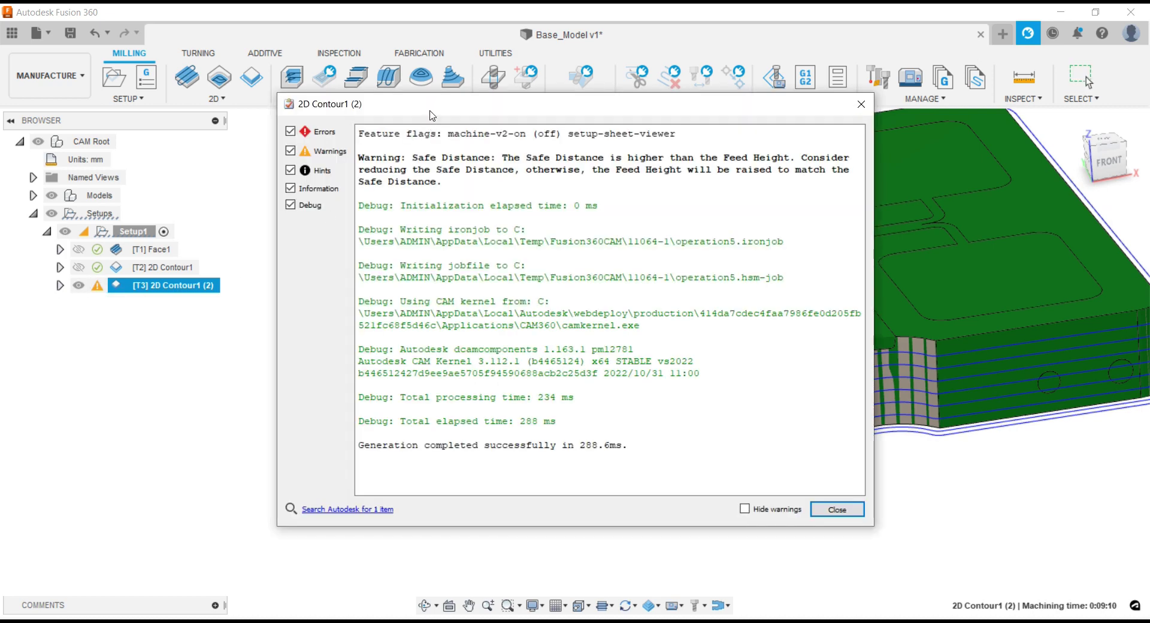
{"action": "left_click_drag", "start_coordinate": [430, 111], "coordinate": [348, 107]}
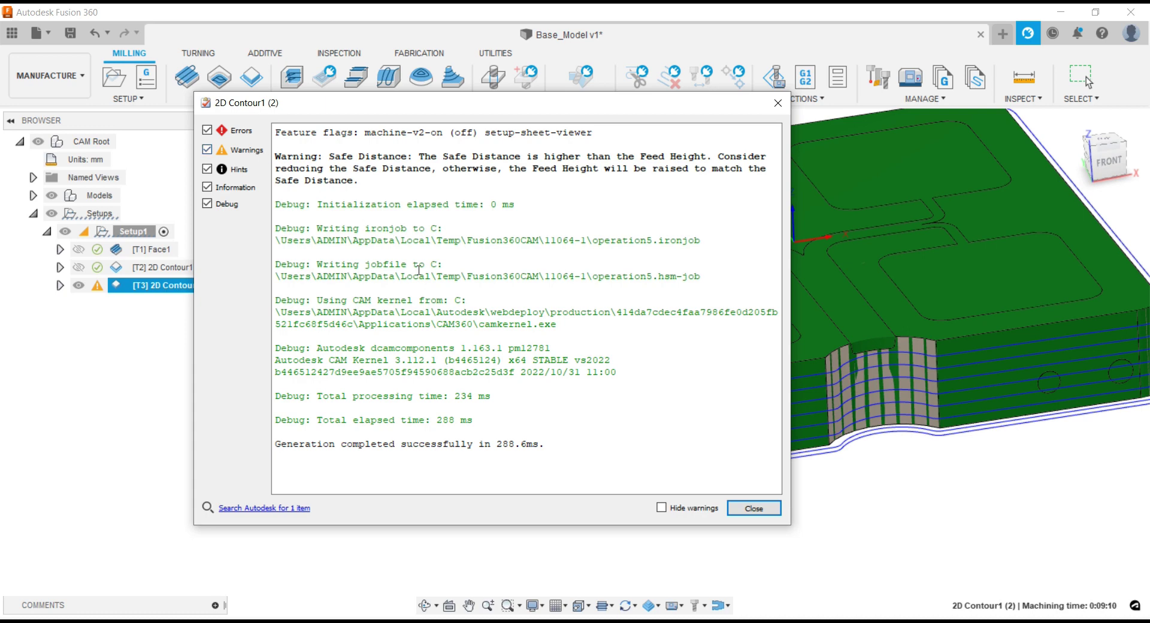
{"action": "left_click", "coordinate": [752, 508]}
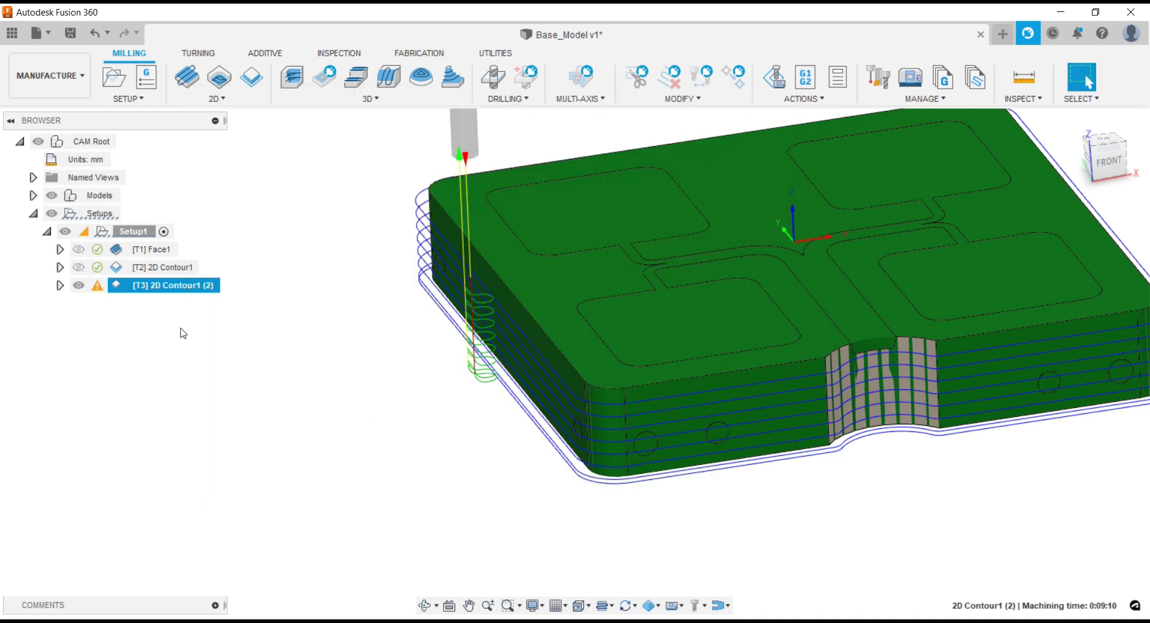
- Change 2D Contour1 (2)'s safe distance from 7 mm to 5 mm and regenerate
{"action": "right_click", "coordinate": [123, 288]}
{"action": "left_click", "coordinate": [148, 14]}
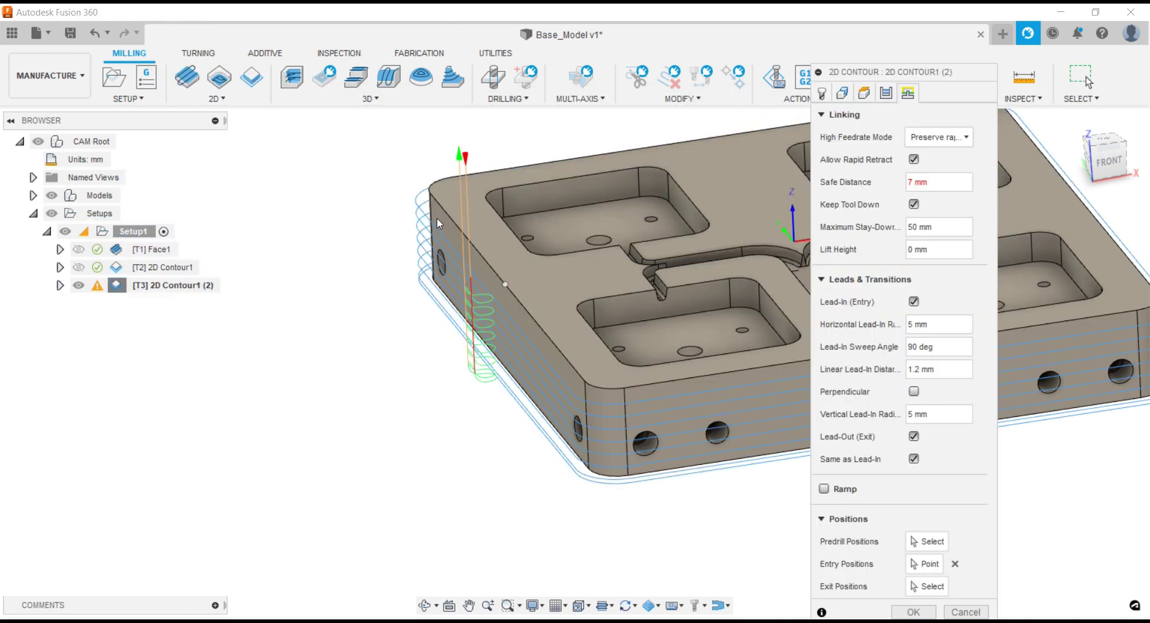
{"action": "left_click", "coordinate": [886, 188]}
{"action": "type", "text": "5"}
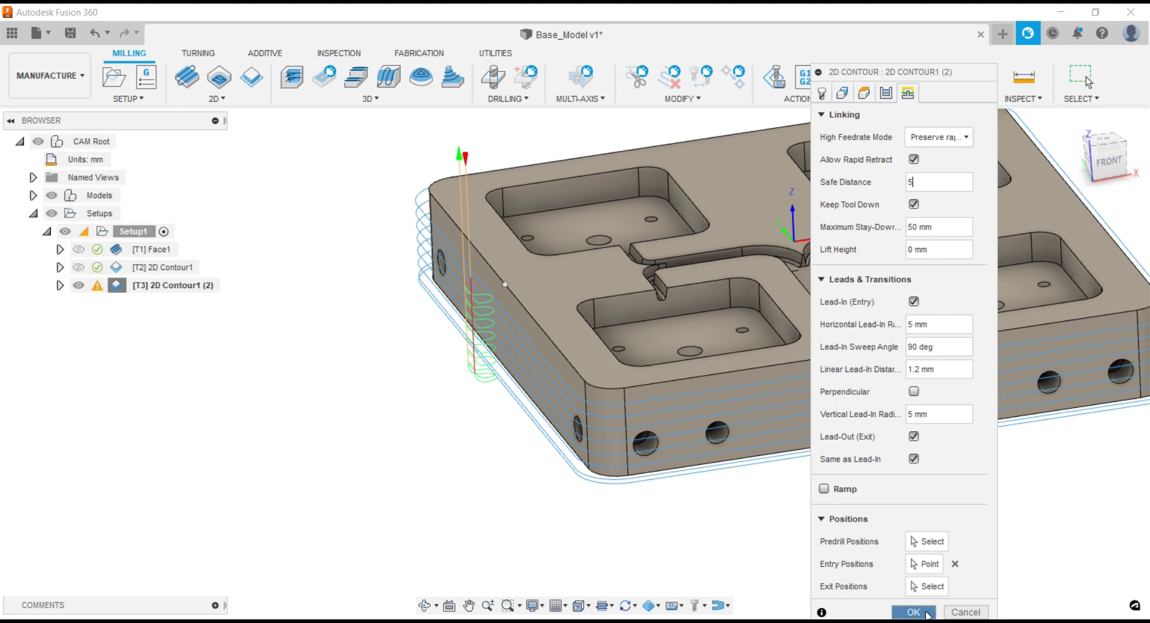
{"action": "left_click", "coordinate": [913, 612]}
{"action": "left_click", "coordinate": [337, 328]}
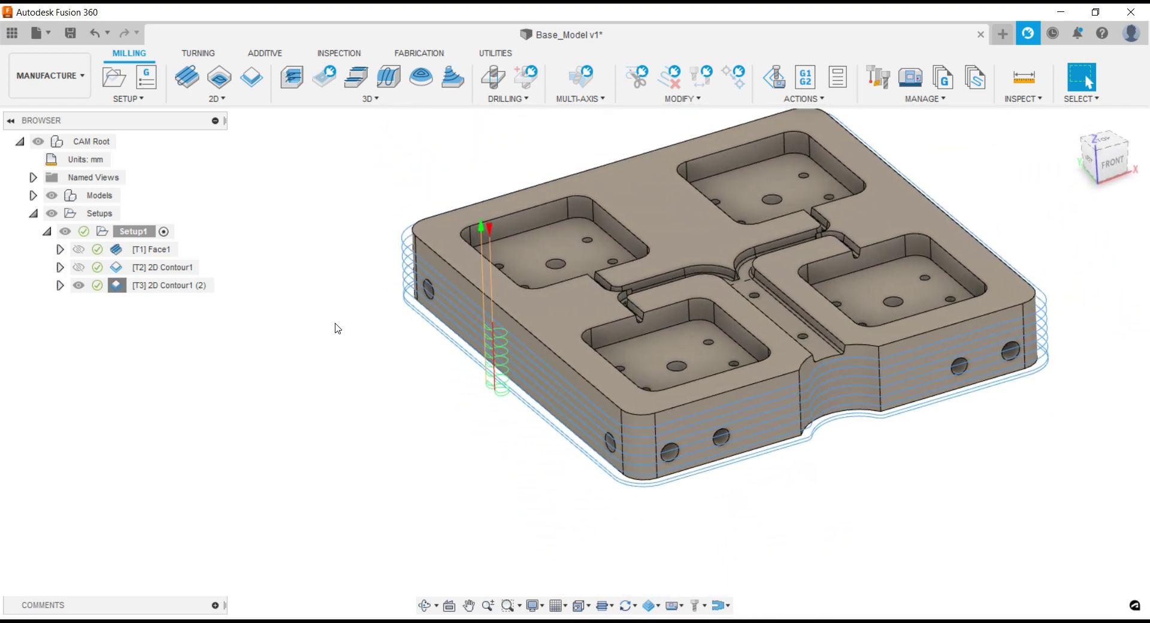
- Set 2D Contour1 (2)'s maximum roughing stepdown to 10 mm and regenerate its toolpath
{"action": "right_click", "coordinate": [150, 286]}
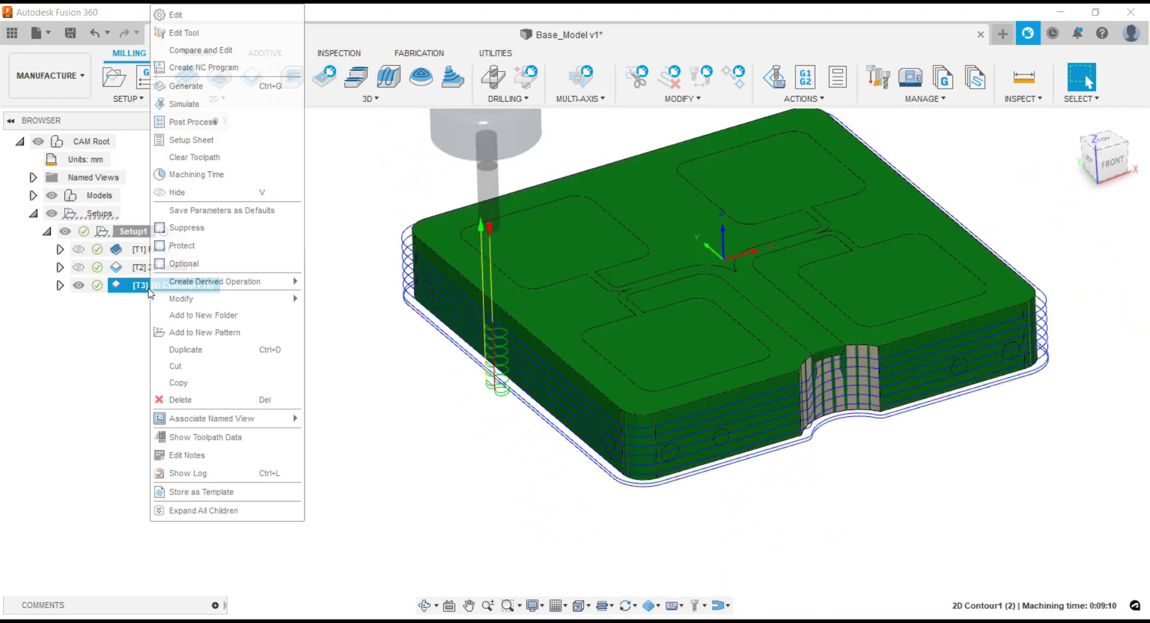
{"action": "left_click", "coordinate": [188, 20]}
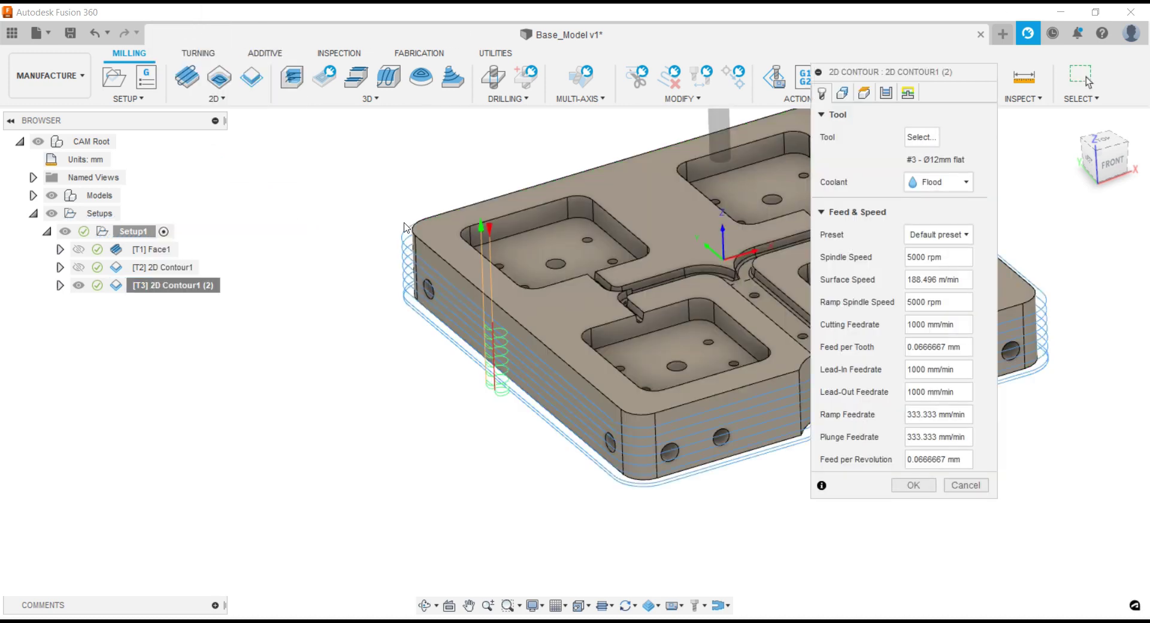
{"action": "left_click", "coordinate": [886, 94]}
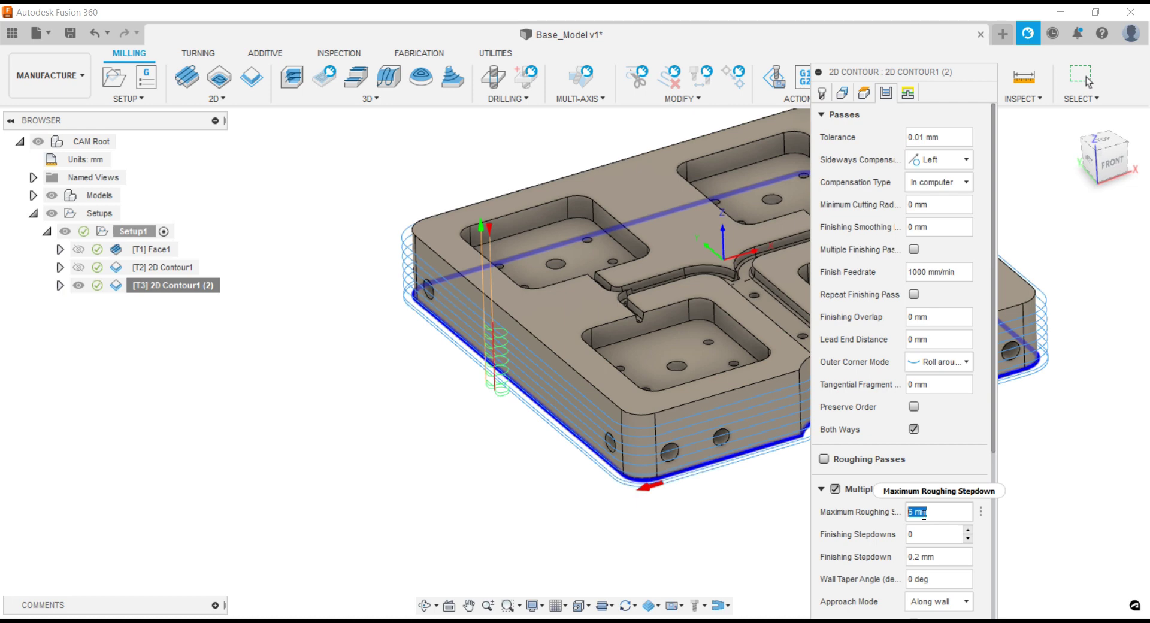
{"action": "type", "text": "0"}
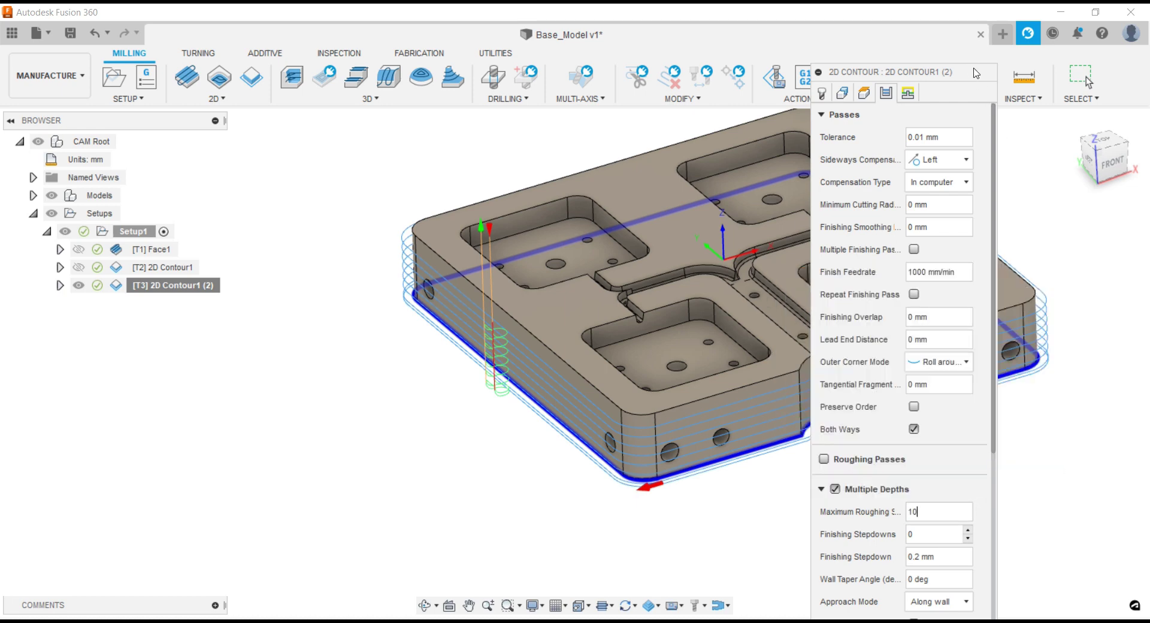
{"action": "left_click", "coordinate": [851, 114]}
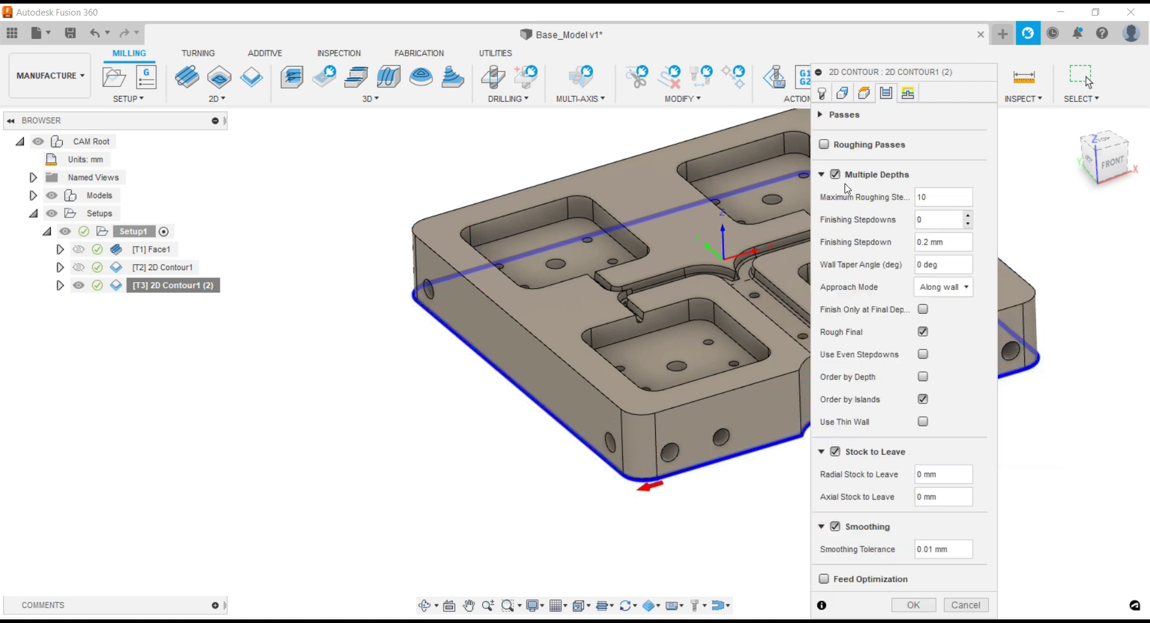
{"action": "left_click", "coordinate": [912, 605]}
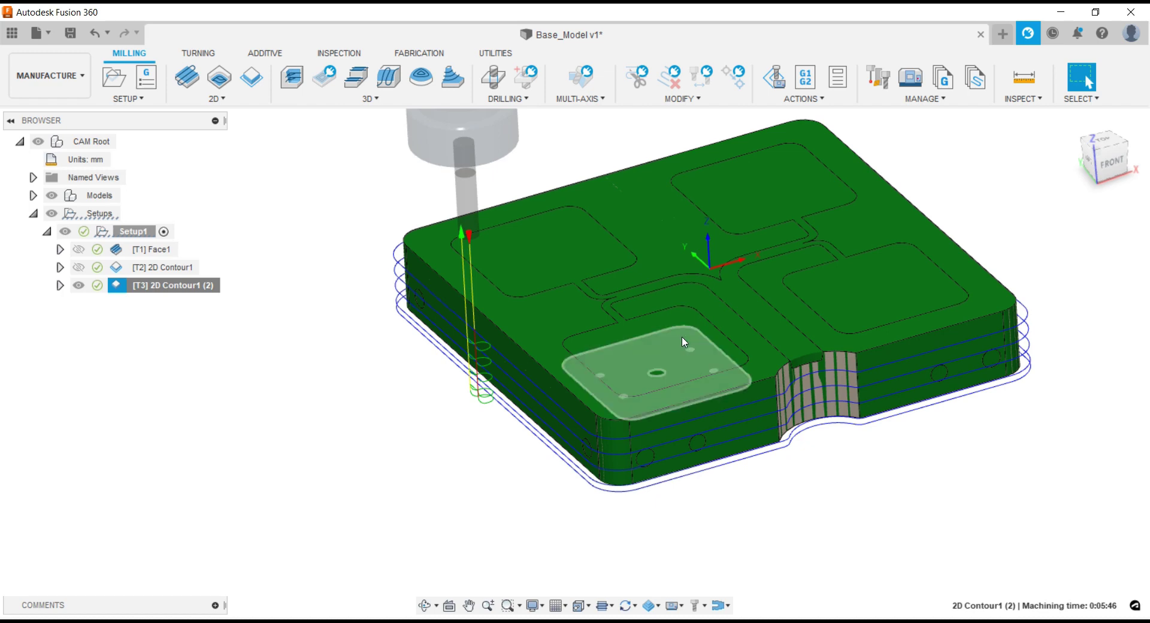
{"action": "scroll", "coordinate": [681, 336], "scroll_direction": "up", "scroll_amount": 2}
{"action": "scroll", "coordinate": [682, 335], "scroll_direction": "up", "scroll_amount": 1}
{"action": "scroll", "coordinate": [682, 336], "scroll_direction": "up", "scroll_amount": 2}
{"action": "scroll", "coordinate": [596, 338], "scroll_direction": "down", "scroll_amount": 3}
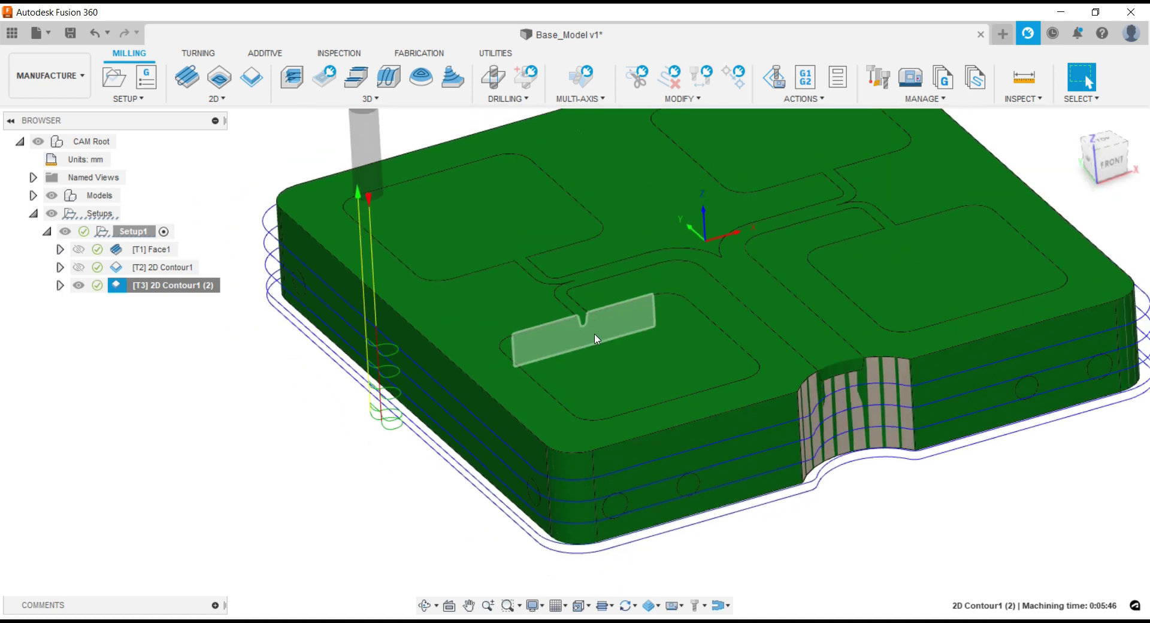
{"action": "scroll", "coordinate": [594, 333], "scroll_direction": "down", "scroll_amount": 2}
- Create 2D Adaptive Clearing with tool #4, the Tools VMC Ø20mm flat end mill
{"action": "left_click", "coordinate": [228, 105]}
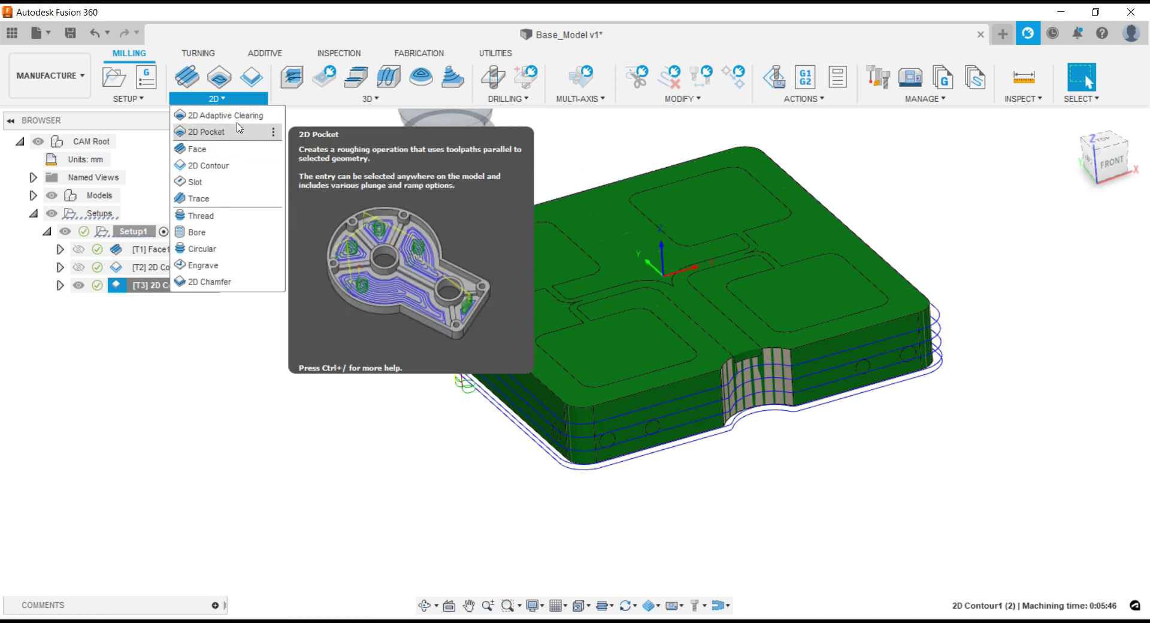
{"action": "left_click", "coordinate": [239, 118]}
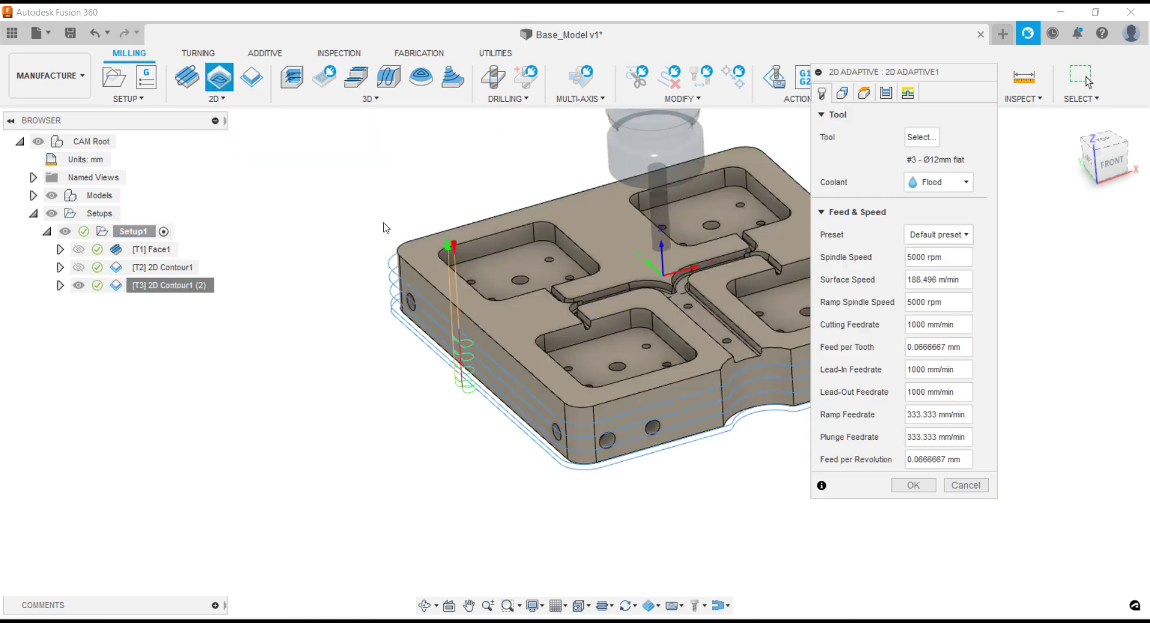
{"action": "left_click", "coordinate": [920, 137]}
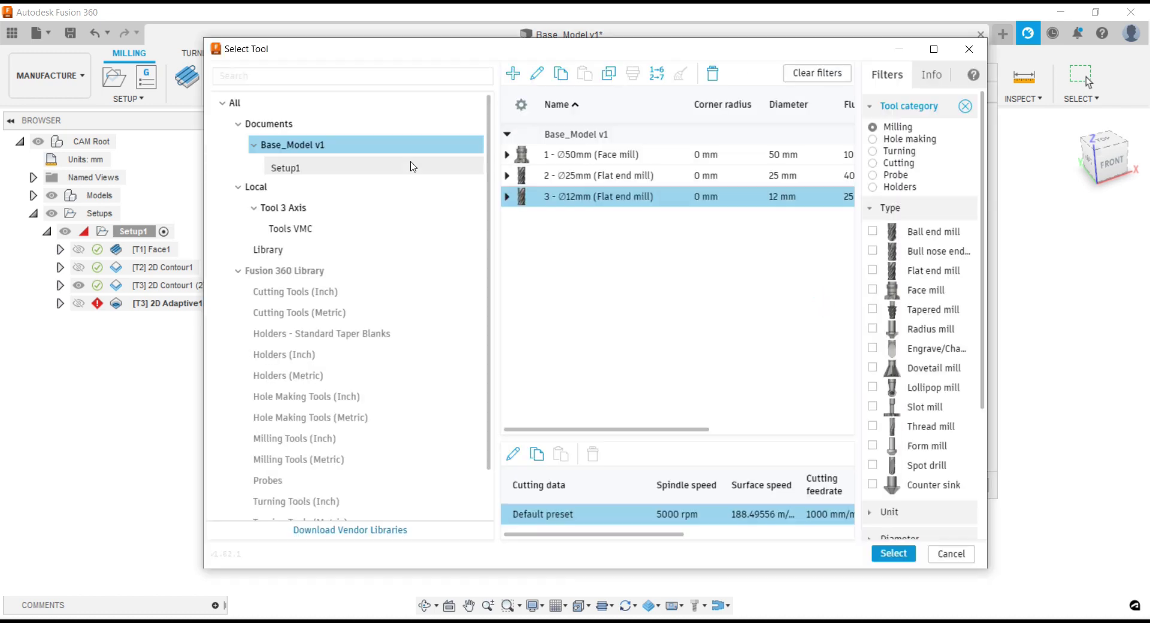
{"action": "left_click", "coordinate": [290, 229]}
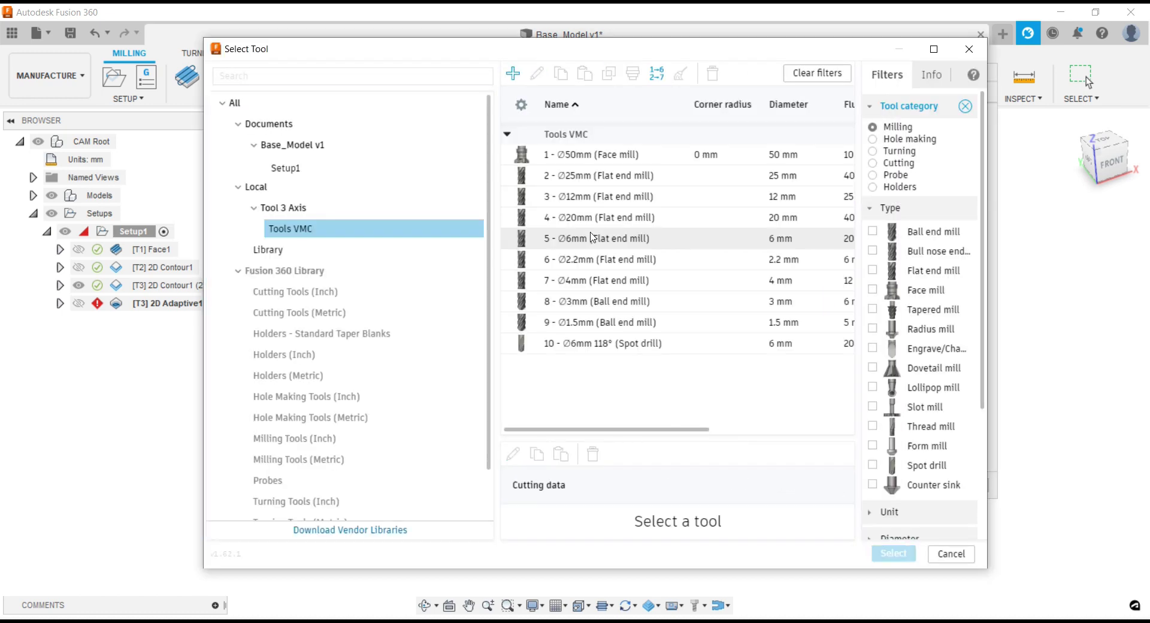
{"action": "left_click", "coordinate": [595, 218]}
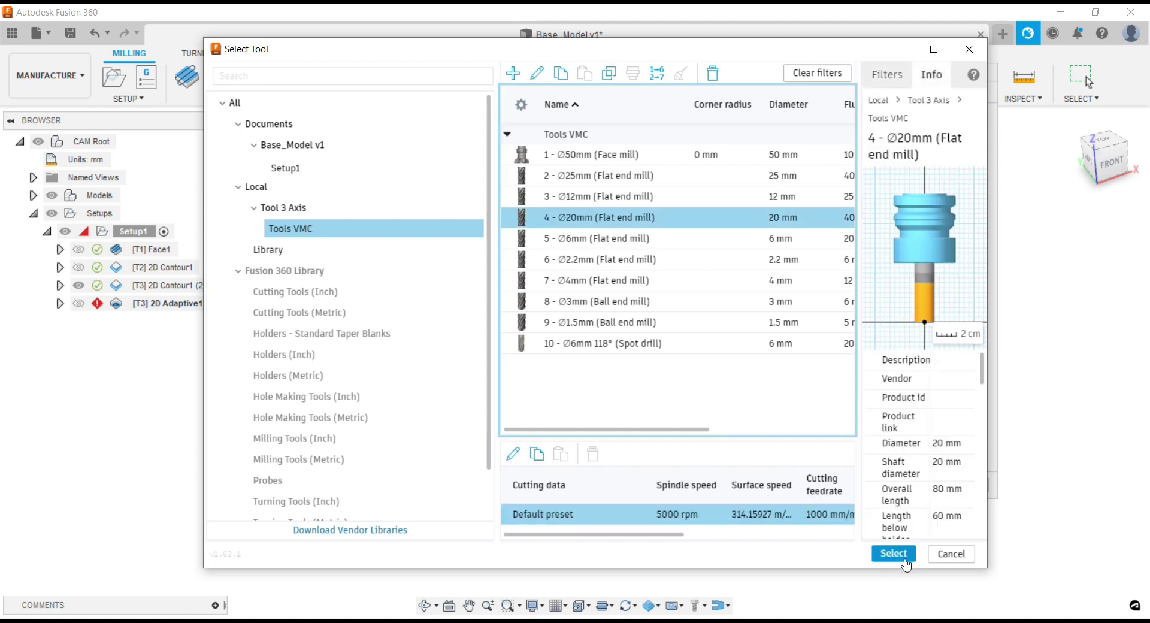
{"action": "left_click", "coordinate": [901, 555]}
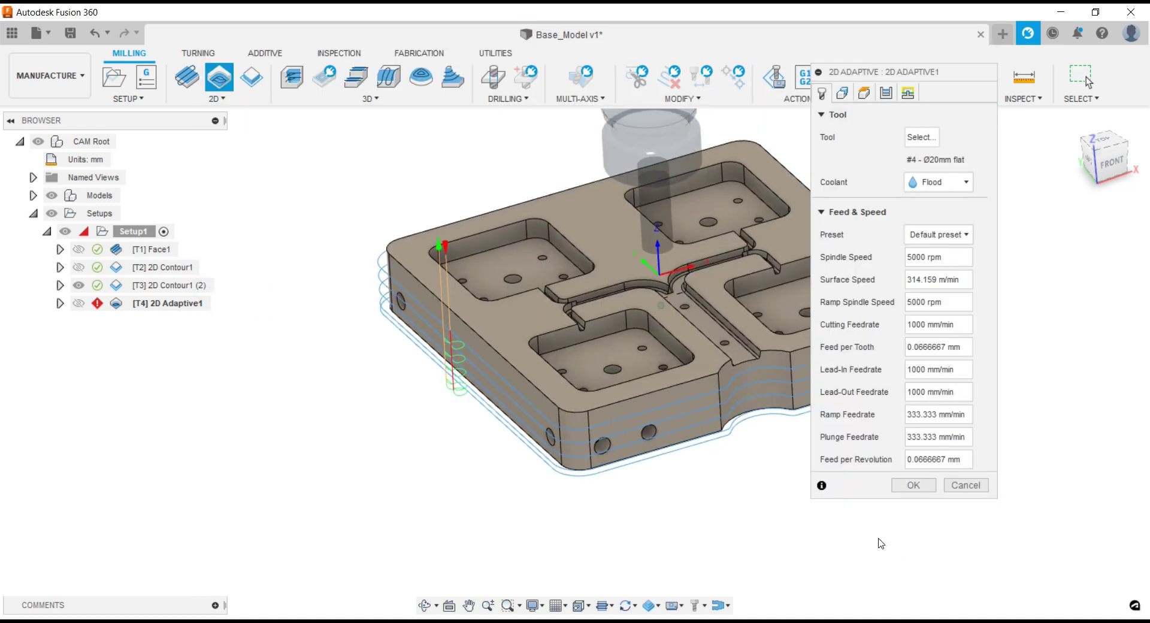
{"action": "left_click", "coordinate": [842, 100]}
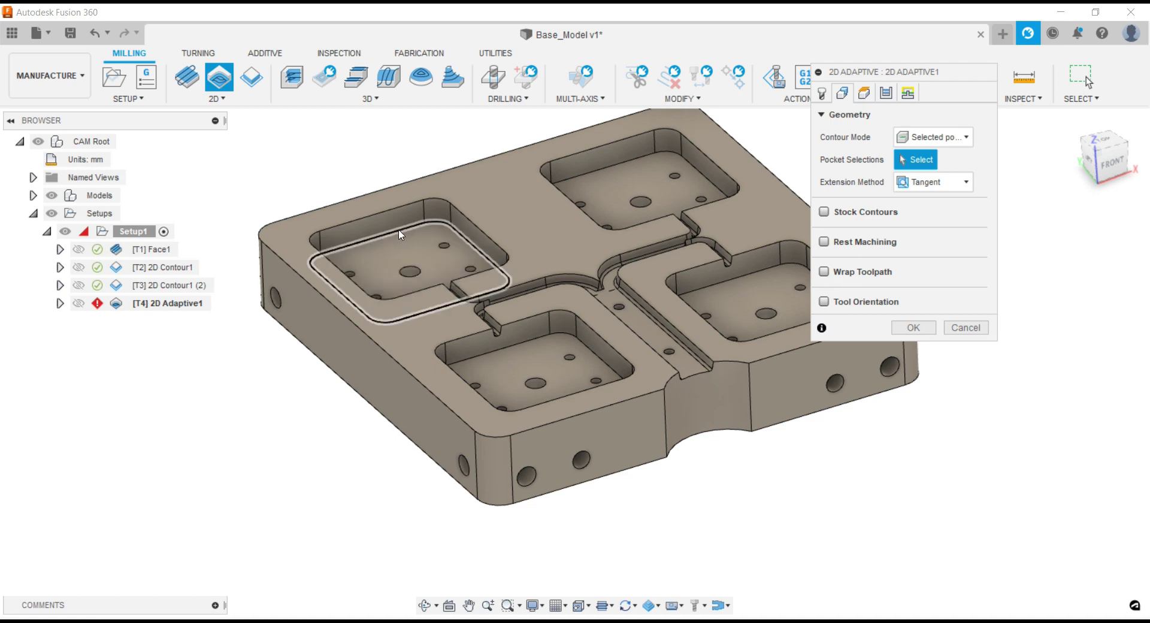
- Select the four pocket floors as 2D Adaptive geometry, keeping Selected pockets mode
{"action": "left_click", "coordinate": [424, 234]}
{"action": "left_click", "coordinate": [629, 175]}
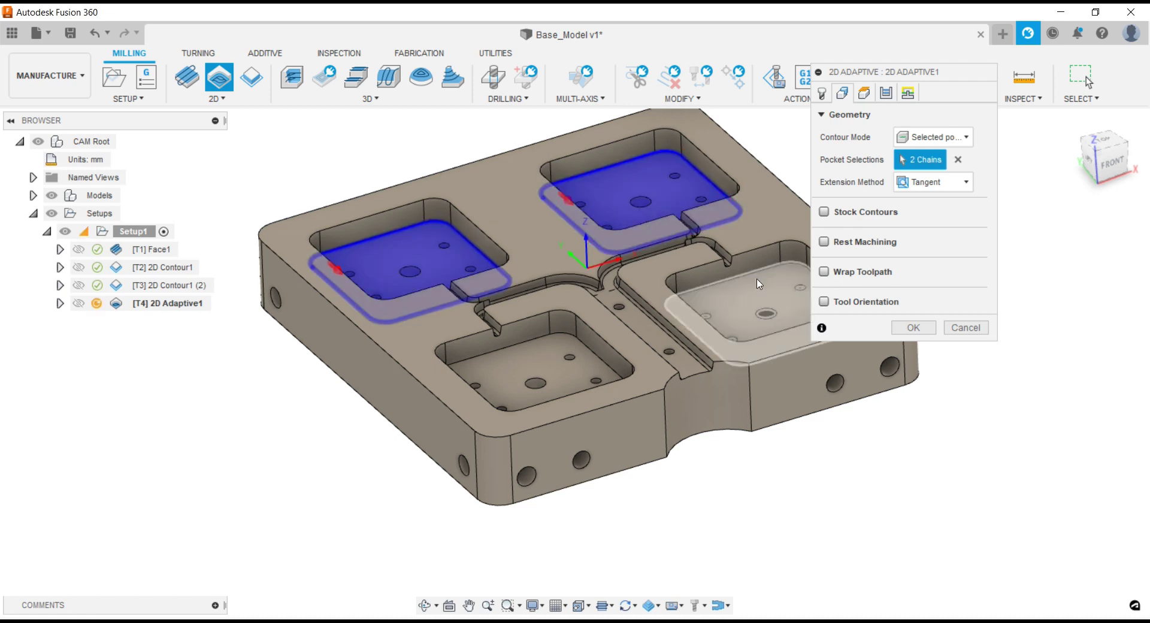
{"action": "left_click", "coordinate": [749, 282]}
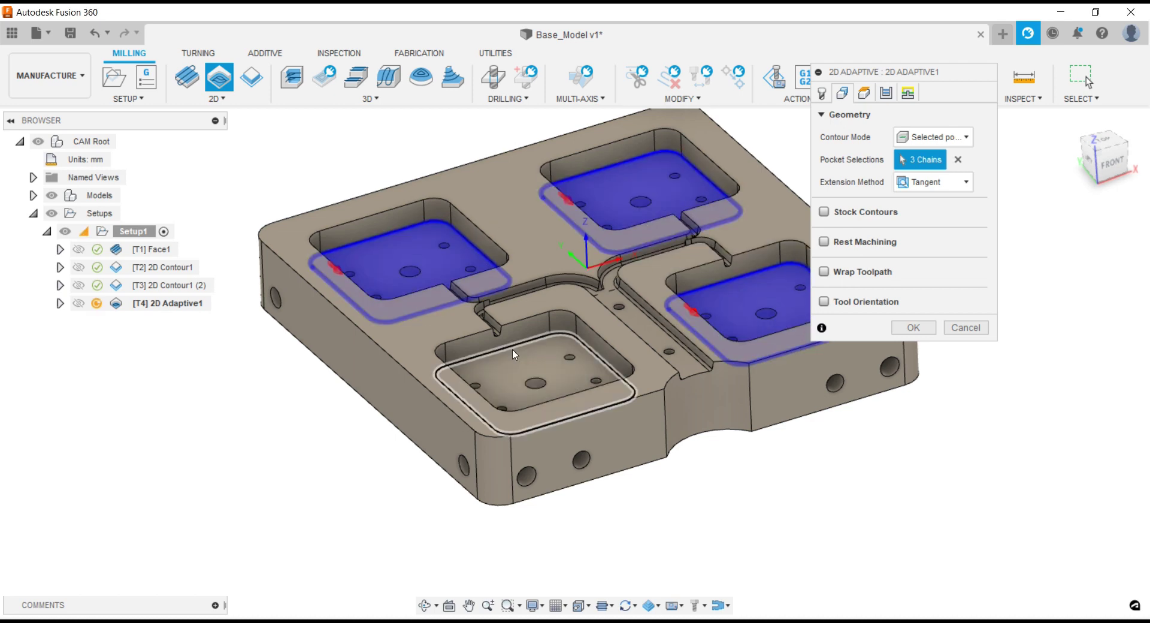
{"action": "left_click", "coordinate": [527, 362]}
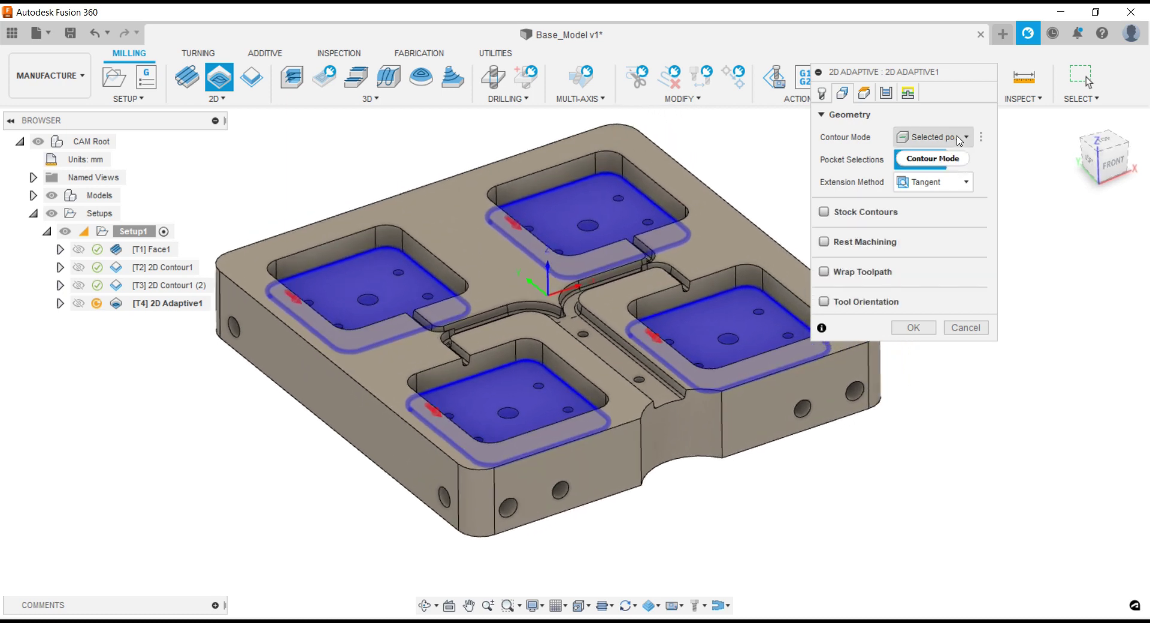
{"action": "left_click", "coordinate": [934, 137]}
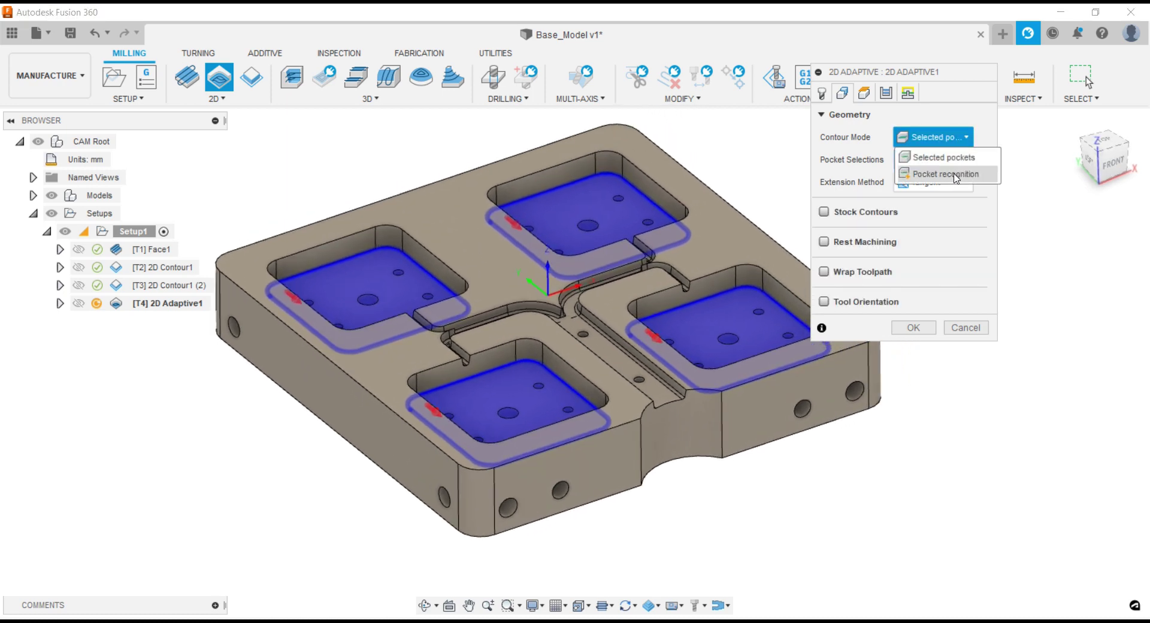
{"action": "left_click", "coordinate": [1028, 173]}
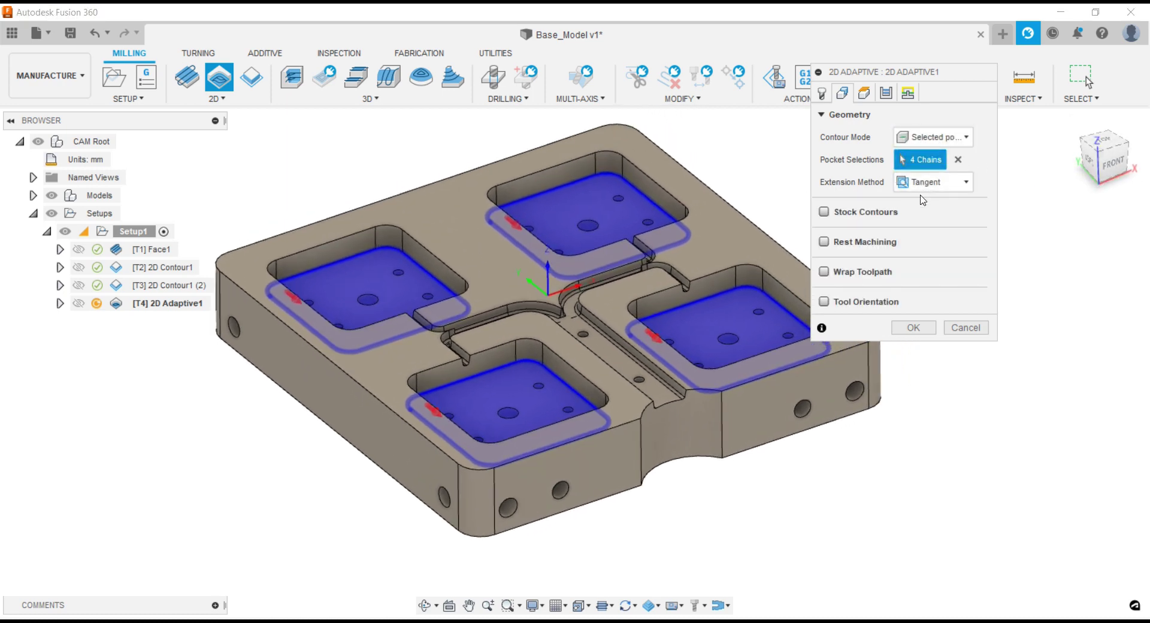
- Set the clearance offset to 50 mm and the retract offset to 10 mm
{"action": "left_click", "coordinate": [866, 99]}
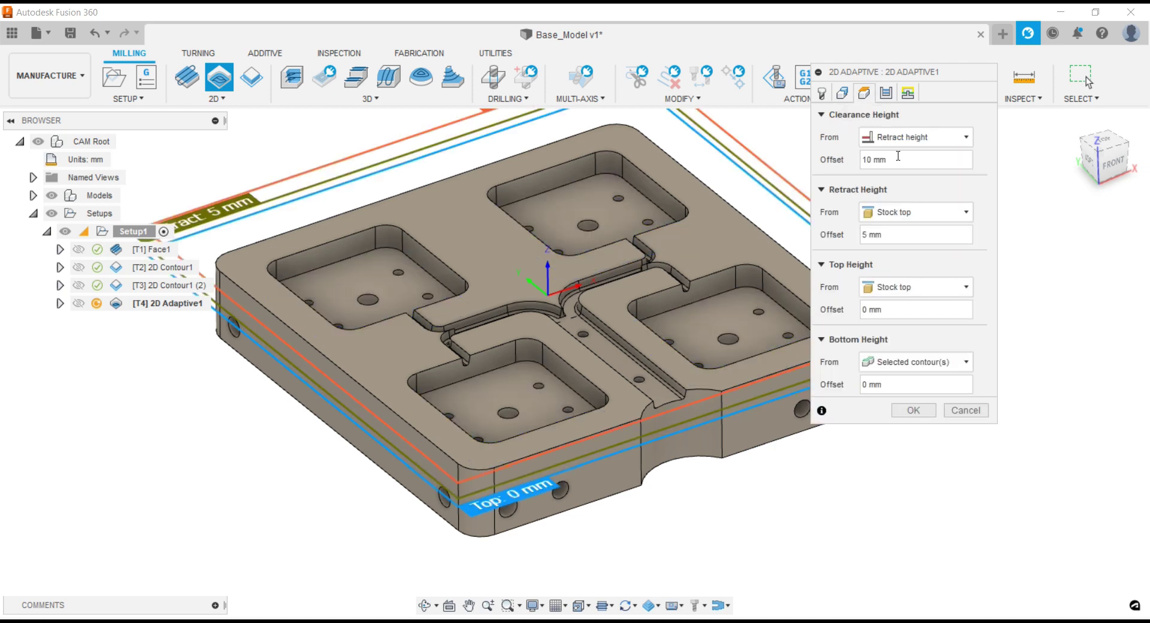
{"action": "left_click", "coordinate": [981, 166]}
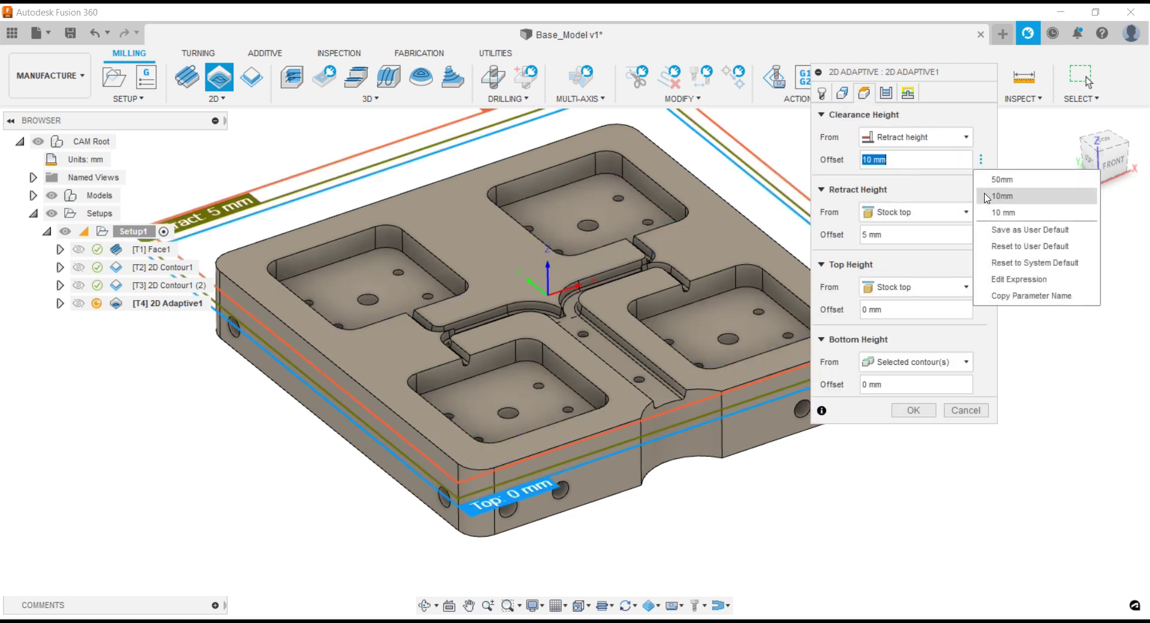
{"action": "left_click", "coordinate": [992, 181]}
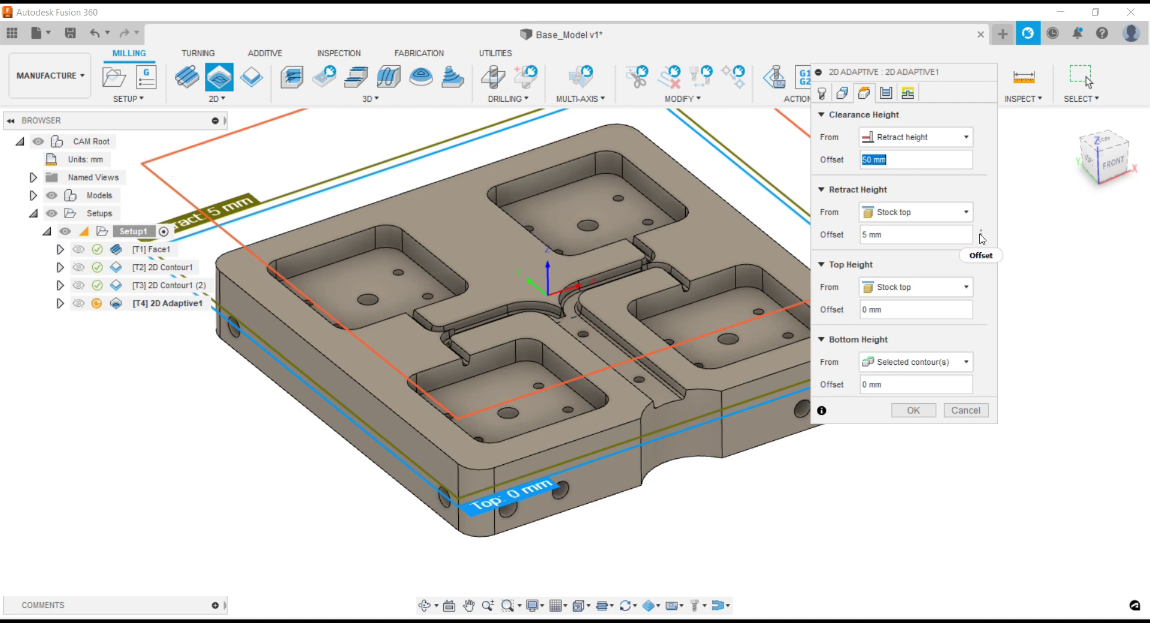
{"action": "left_click", "coordinate": [981, 234]}
{"action": "left_click", "coordinate": [998, 250]}
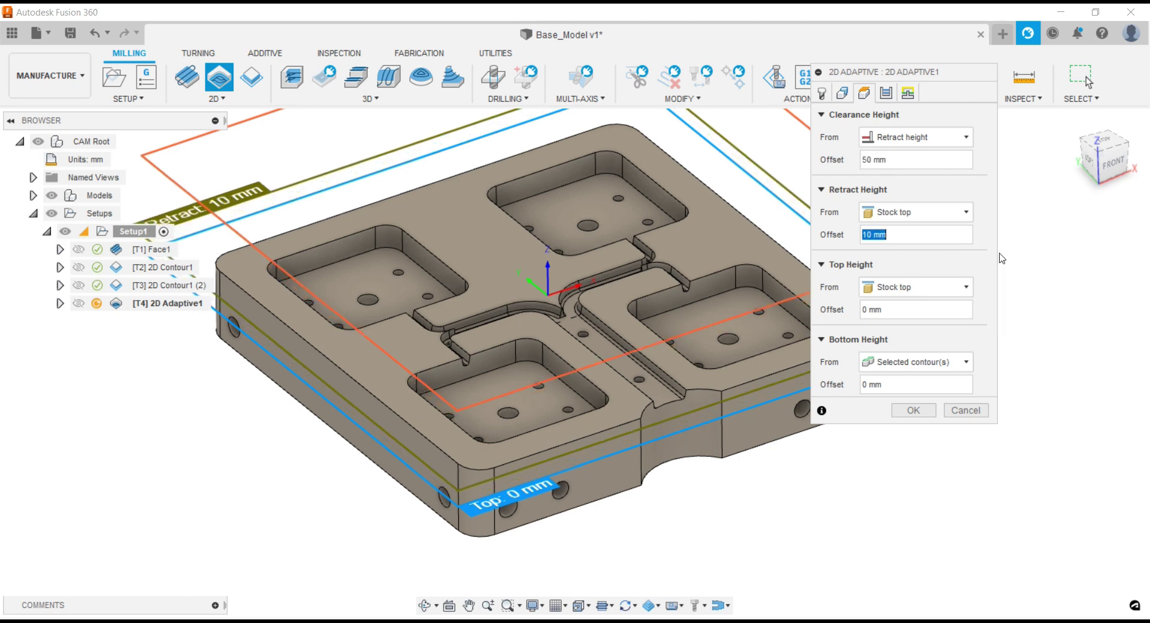
{"action": "mouse_move", "coordinate": [978, 309]}
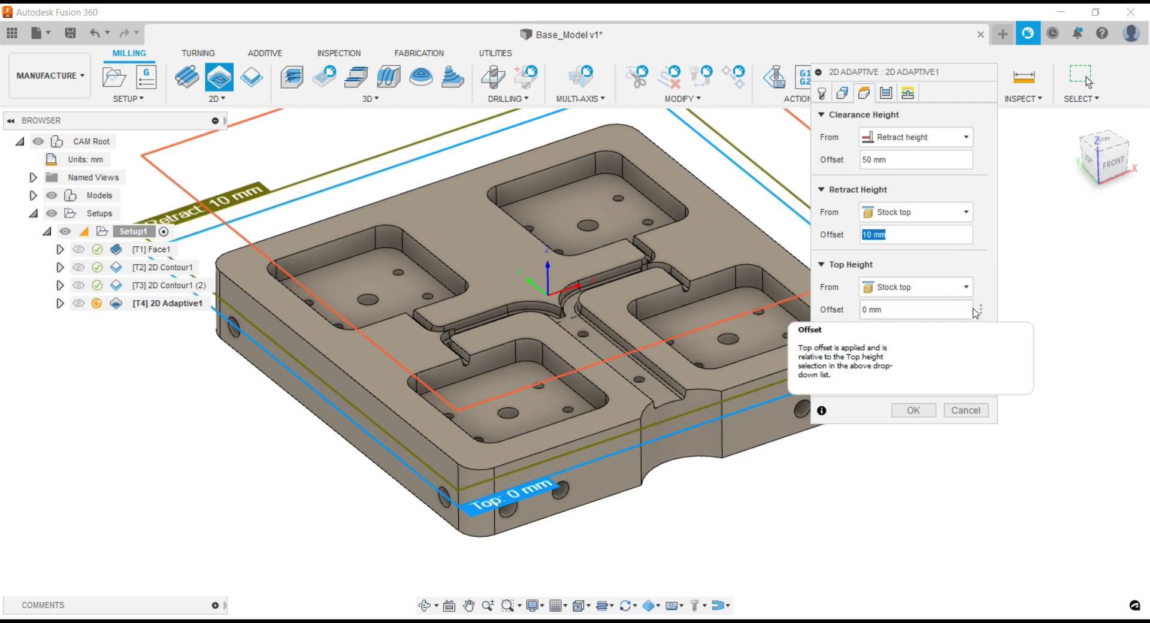
- Select the Optimal Load value in the Passes settings to replace it
{"action": "scroll", "coordinate": [751, 279], "scroll_direction": "down", "scroll_amount": 3}
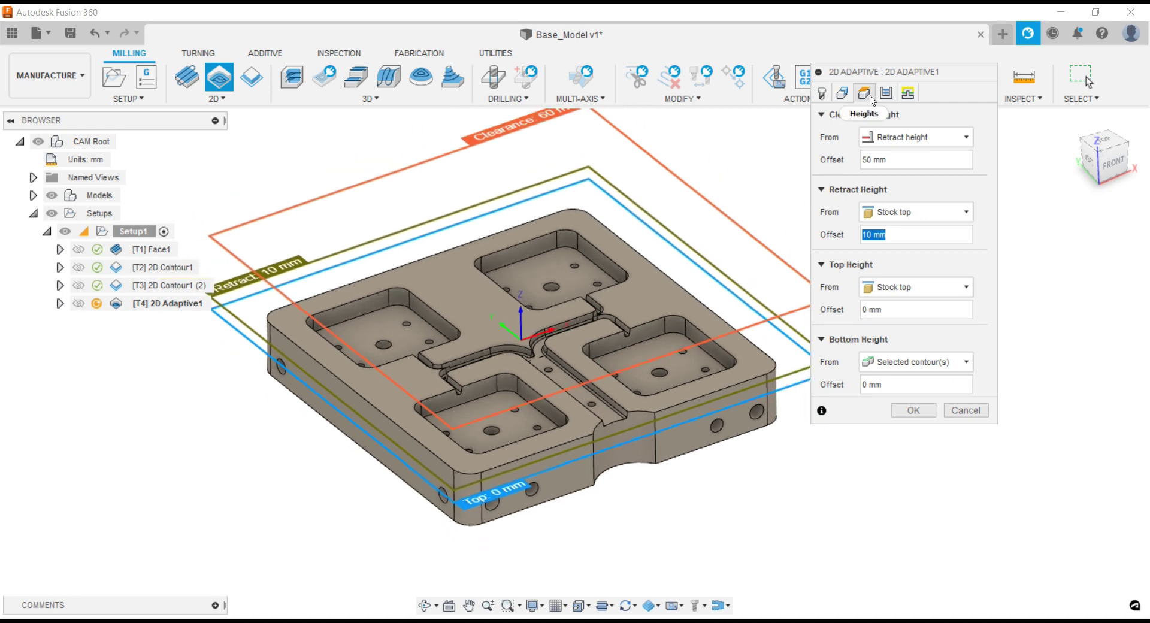
{"action": "left_click", "coordinate": [886, 92]}
{"action": "left_click_drag", "start_coordinate": [946, 163], "coordinate": [894, 167]}
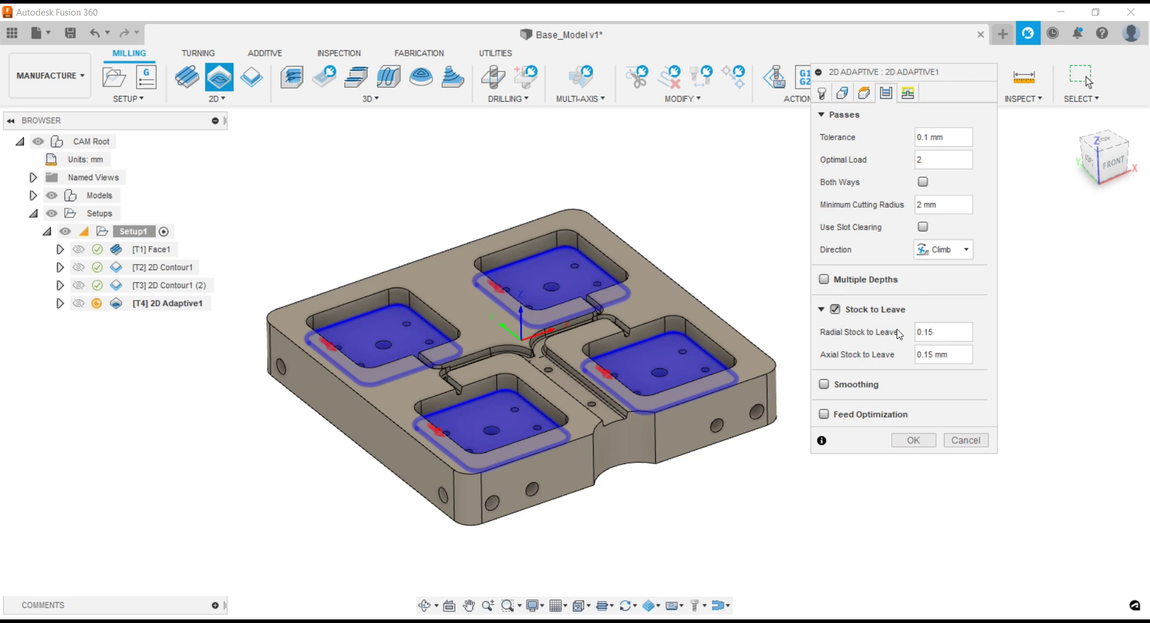
- Enable smoothing, review the ramp settings, and generate the 2D Adaptive1 toolpath
{"action": "left_click", "coordinate": [825, 385]}
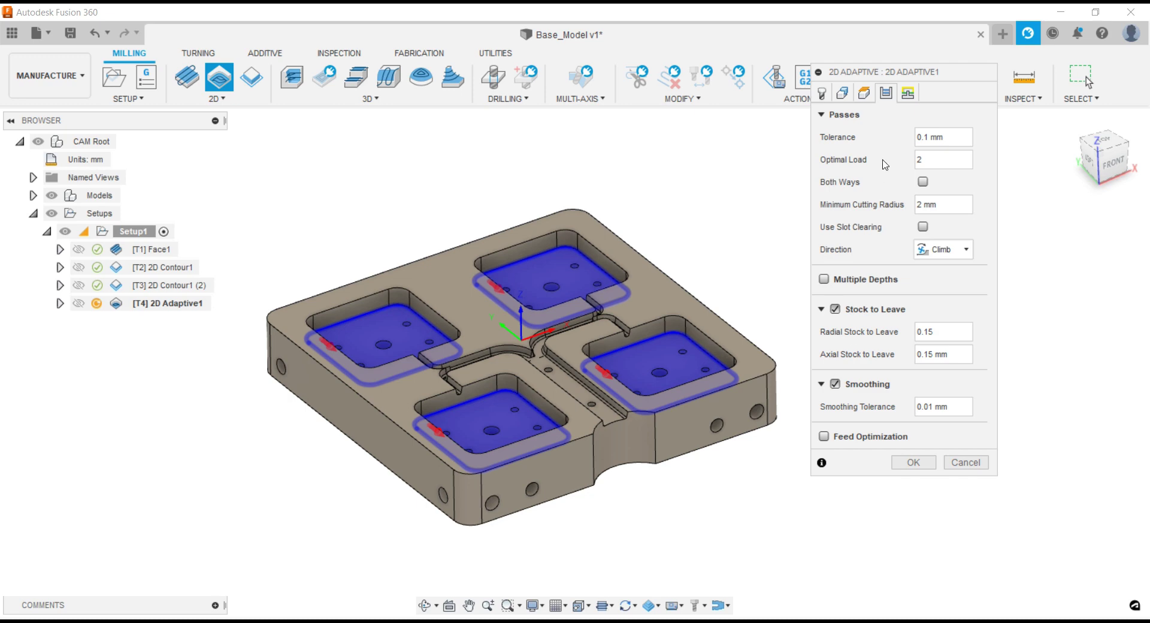
{"action": "left_click", "coordinate": [907, 92]}
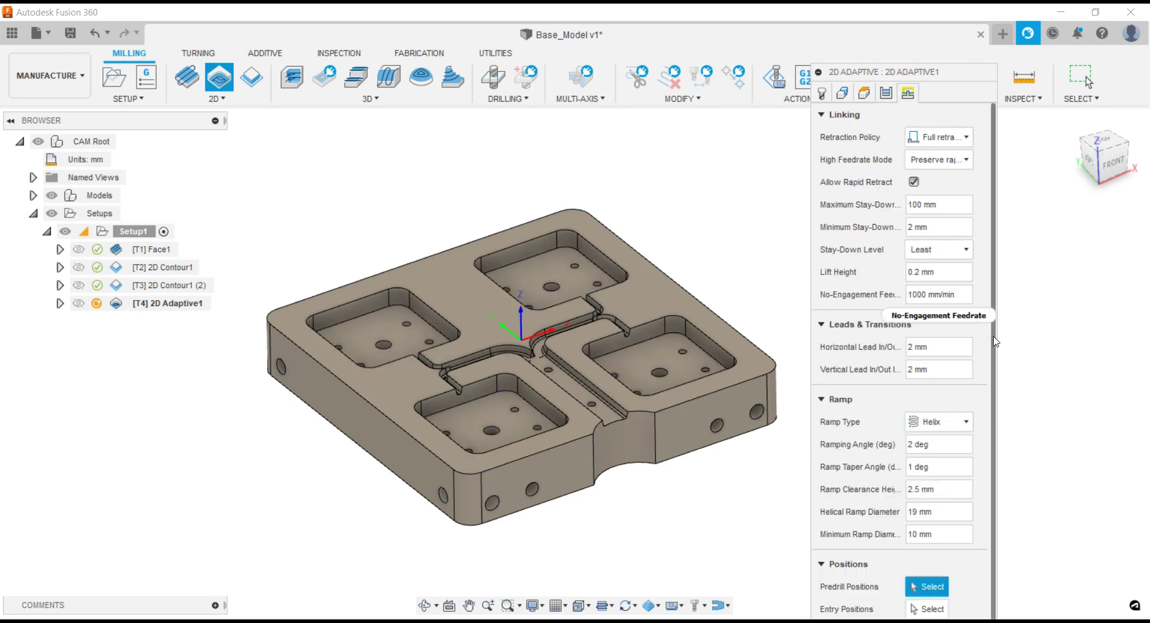
{"action": "scroll", "coordinate": [995, 343], "scroll_direction": "down", "scroll_amount": 1}
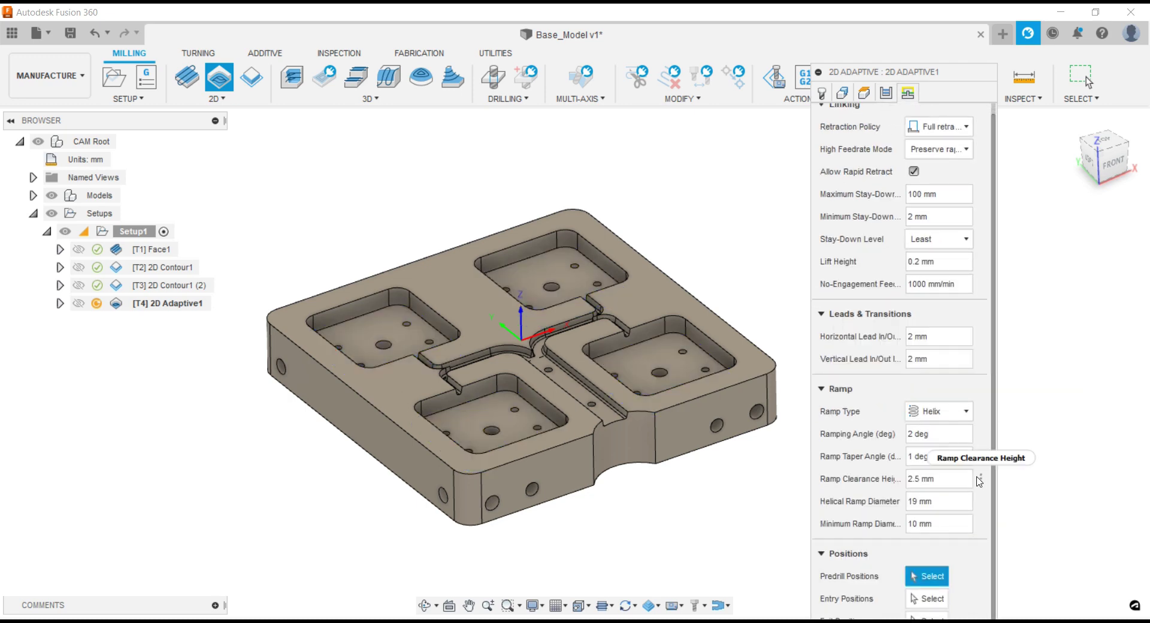
{"action": "left_click", "coordinate": [939, 483]}
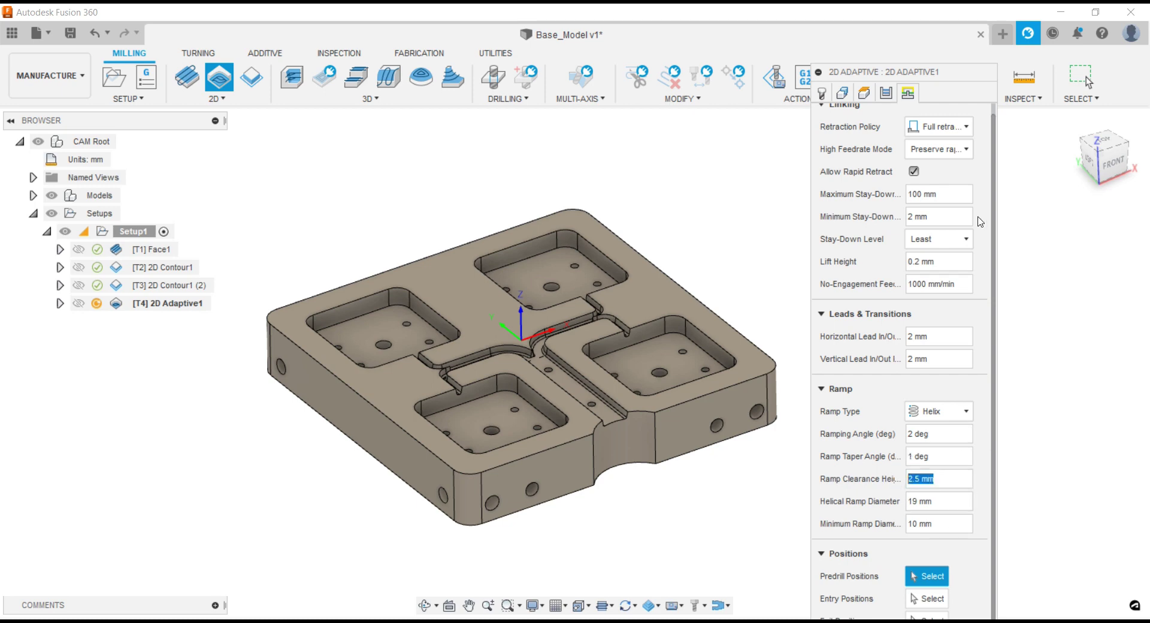
{"action": "left_click_drag", "start_coordinate": [952, 70], "coordinate": [943, 35]}
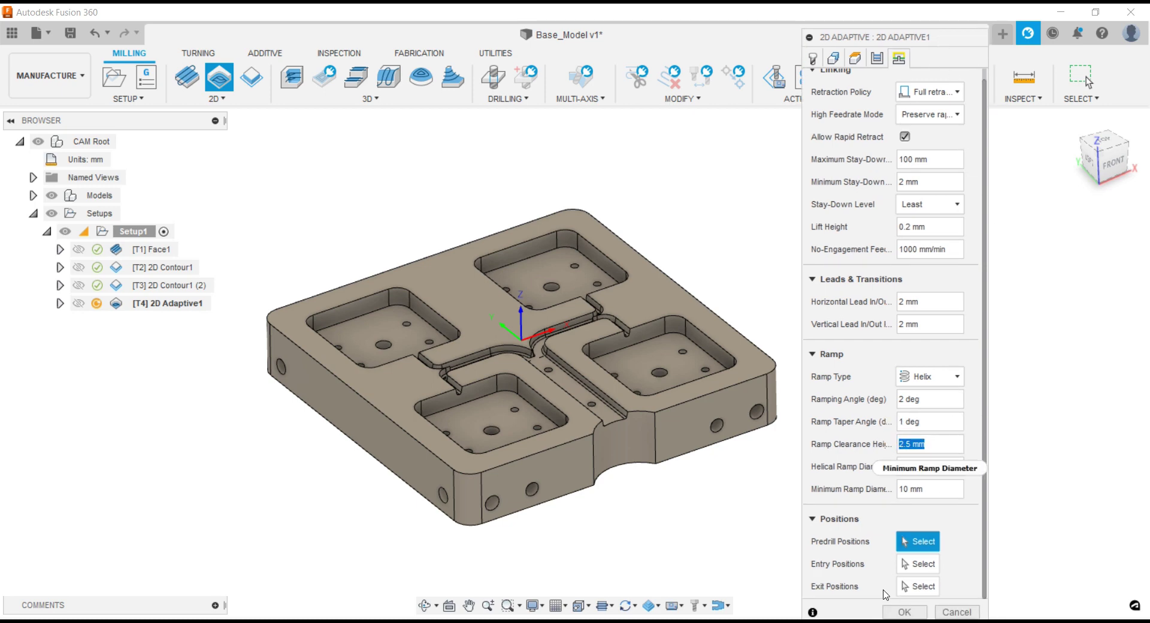
{"action": "left_click", "coordinate": [902, 612]}
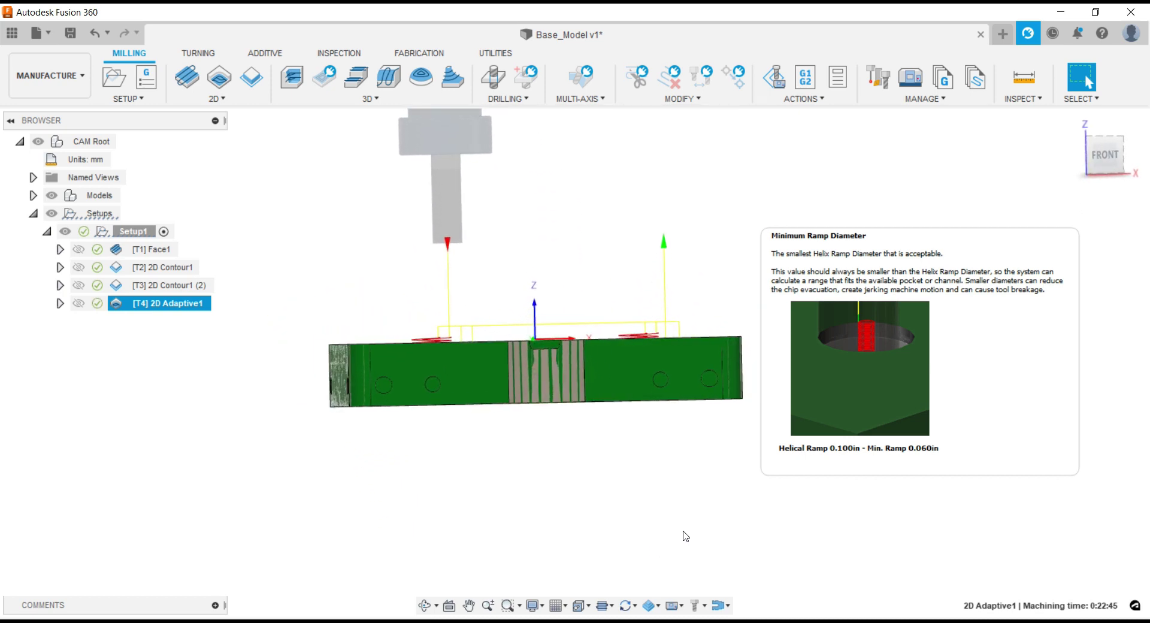
{"action": "left_click", "coordinate": [686, 536]}
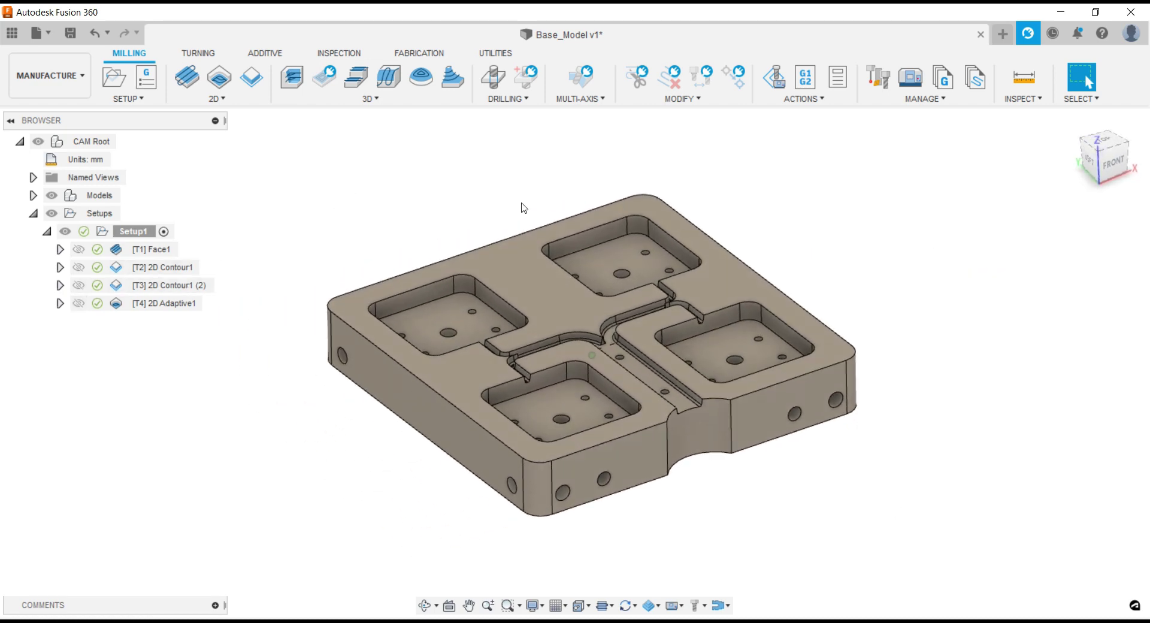
{"action": "left_click", "coordinate": [78, 303]}
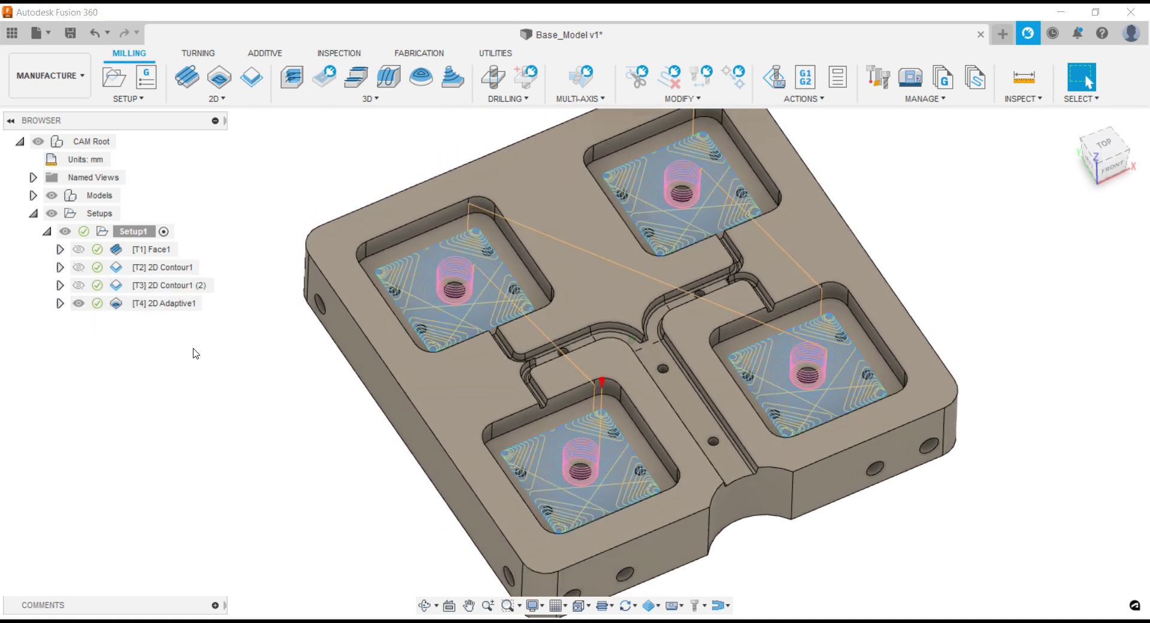
{"action": "left_click", "coordinate": [167, 304]}
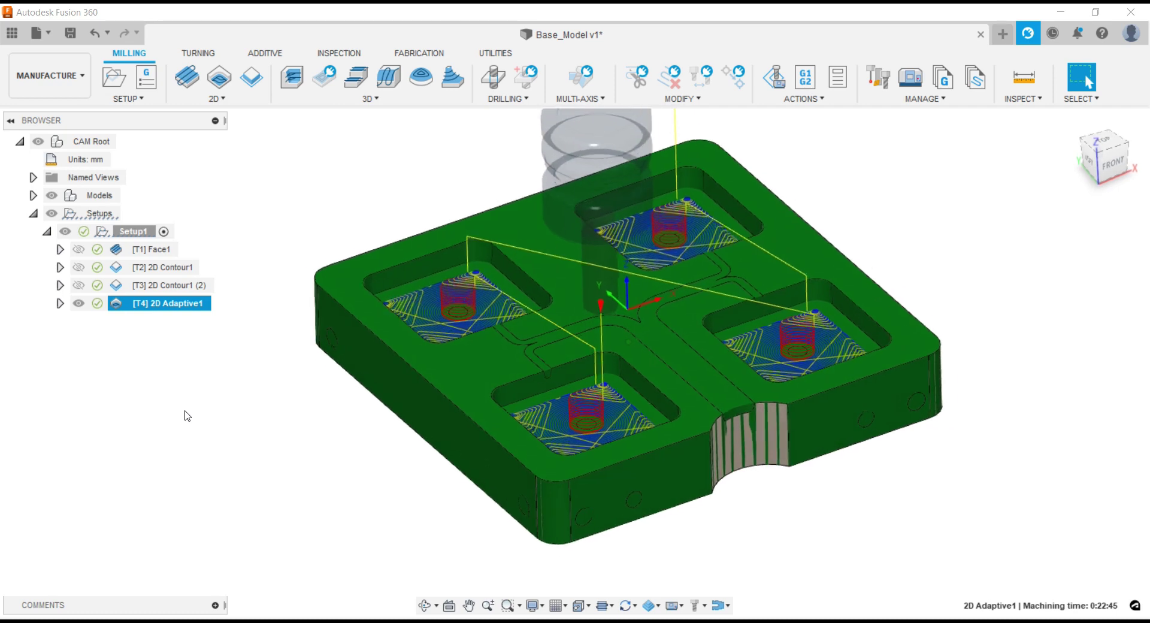
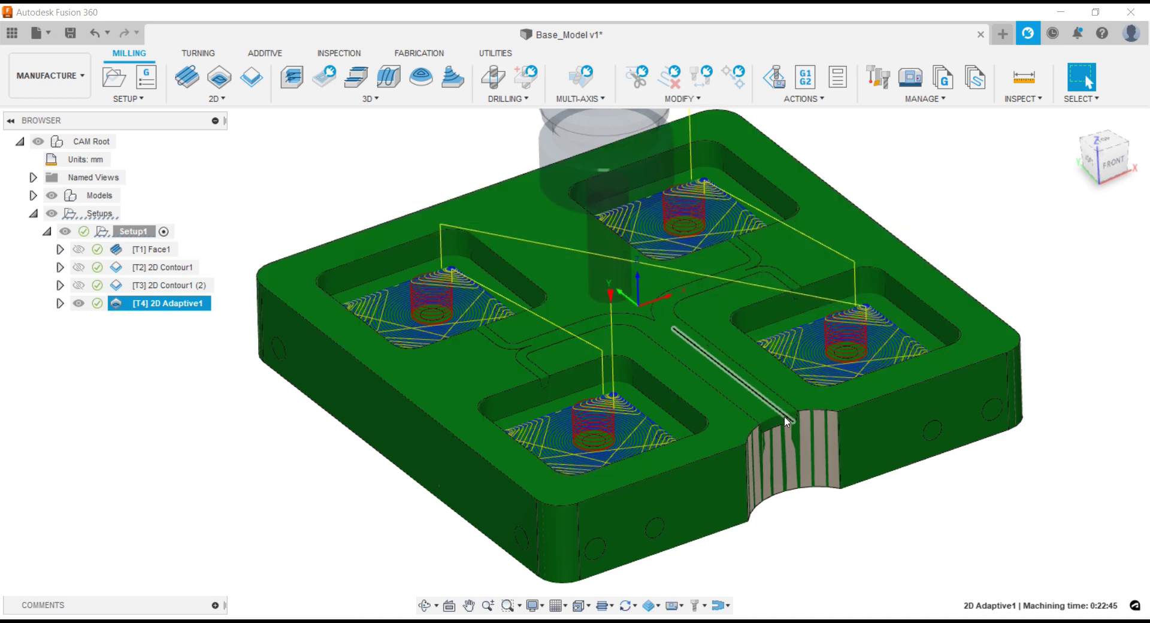
- Dismiss the 2D Adaptive1 options menu and clear the operation selection
{"action": "right_click", "coordinate": [148, 306]}
{"action": "left_click", "coordinate": [380, 167]}
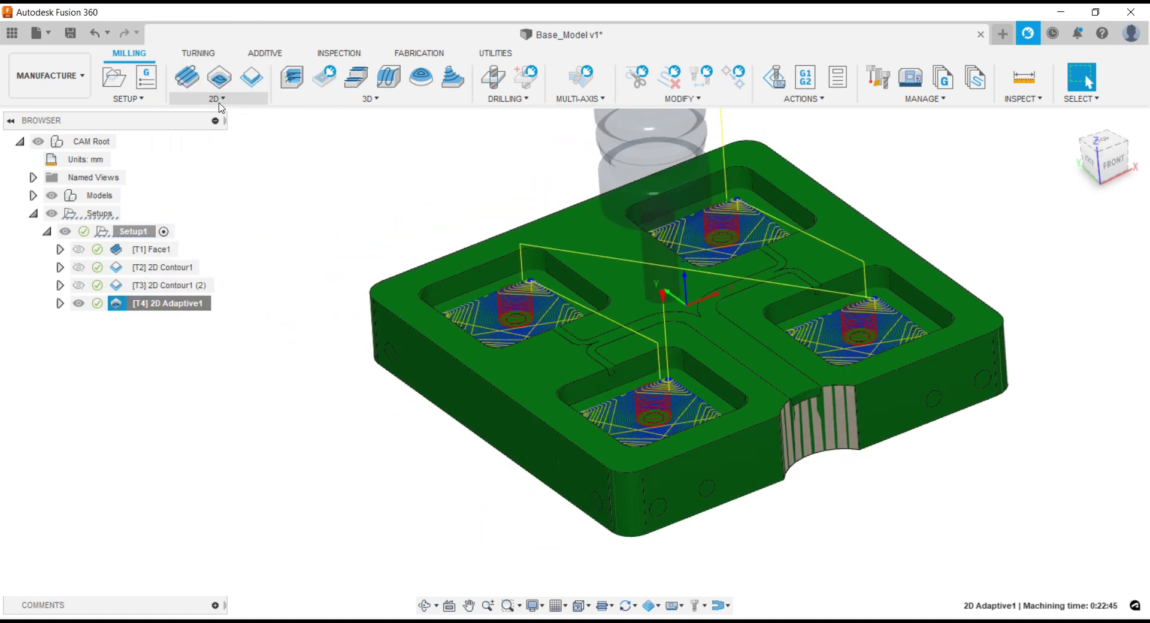
{"action": "left_click", "coordinate": [219, 99]}
{"action": "left_click", "coordinate": [260, 116]}
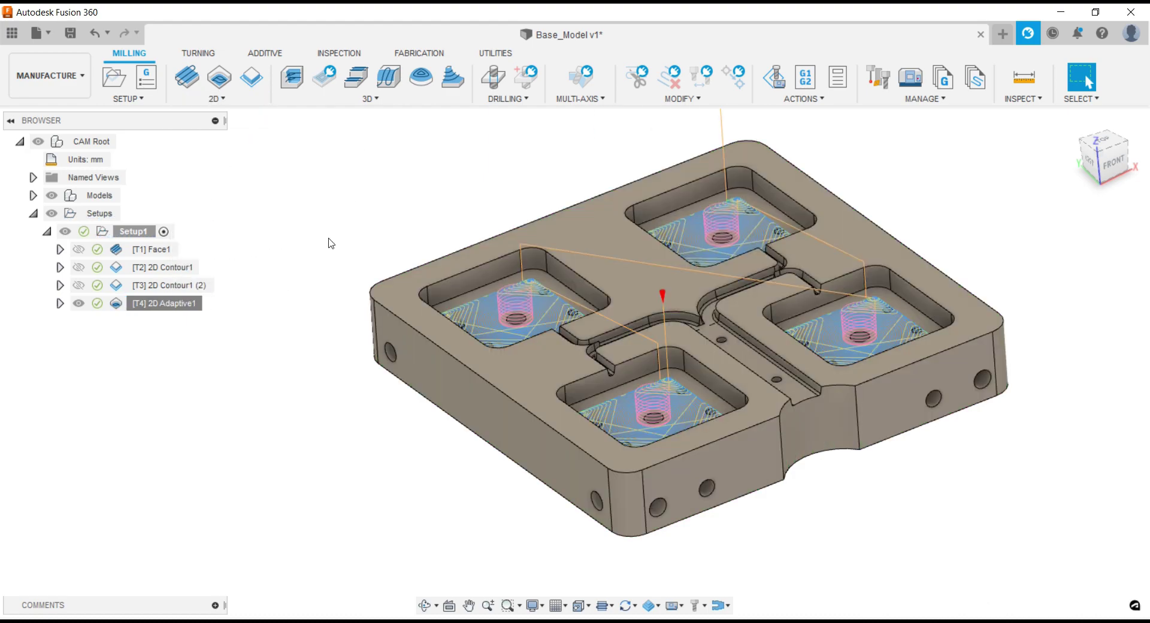
{"action": "scroll", "coordinate": [689, 198], "scroll_direction": "up", "scroll_amount": 2}
{"action": "scroll", "coordinate": [777, 410], "scroll_direction": "up", "scroll_amount": 4}
{"action": "scroll", "coordinate": [685, 288], "scroll_direction": "up", "scroll_amount": 3}
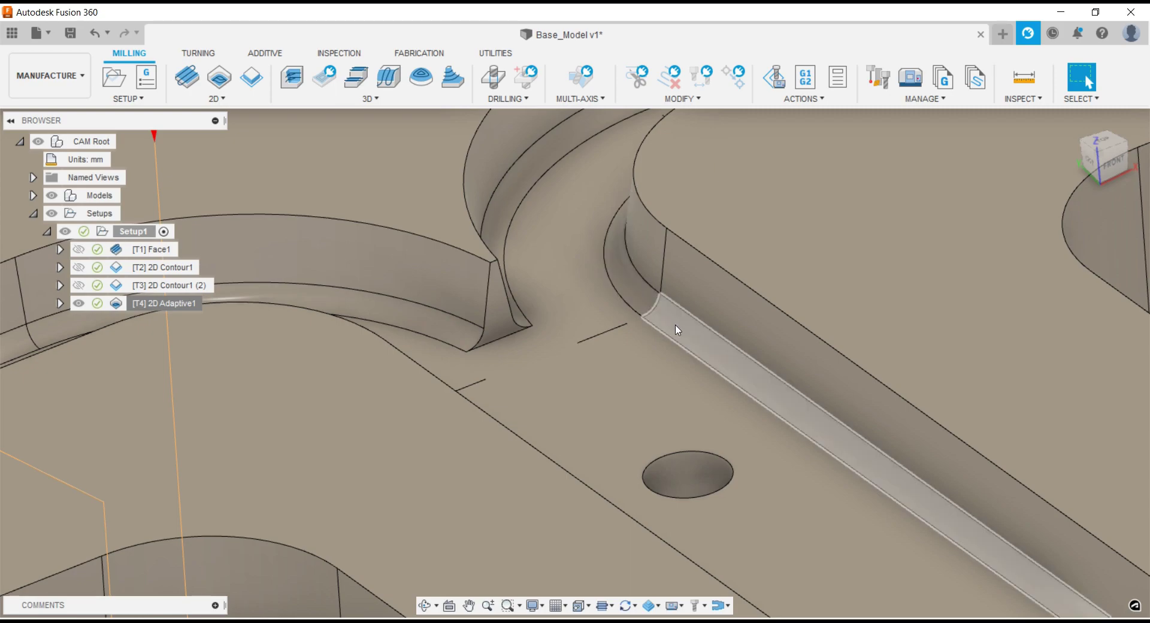
{"action": "scroll", "coordinate": [647, 303], "scroll_direction": "down", "scroll_amount": 3}
{"action": "scroll", "coordinate": [640, 295], "scroll_direction": "down", "scroll_amount": 3}
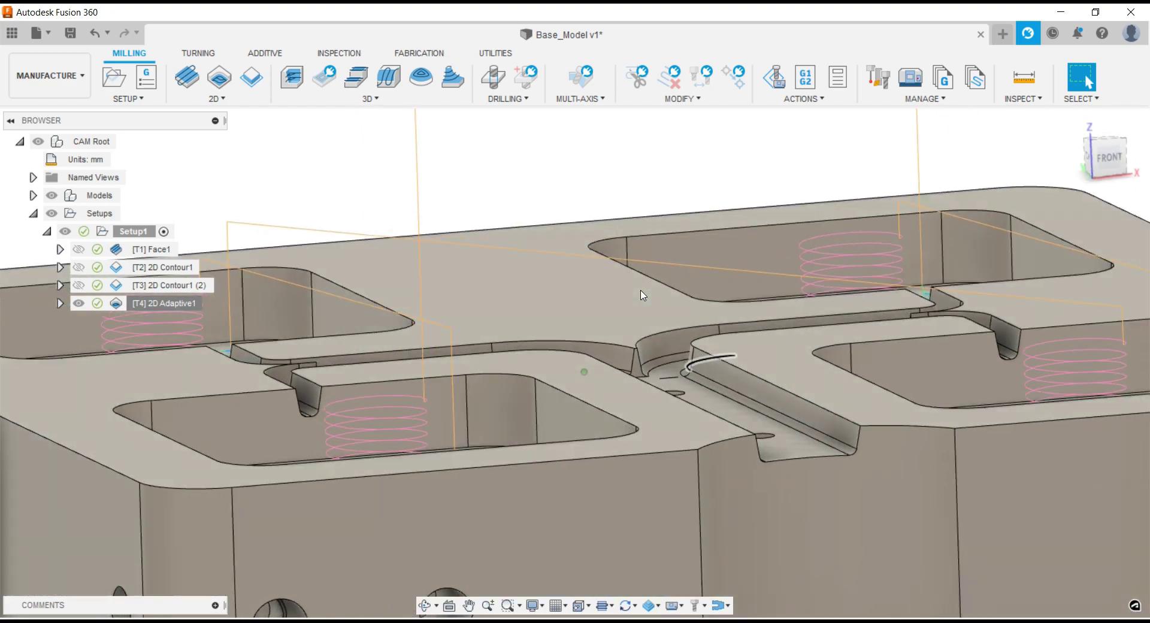
{"action": "scroll", "coordinate": [713, 341], "scroll_direction": "down", "scroll_amount": 5}
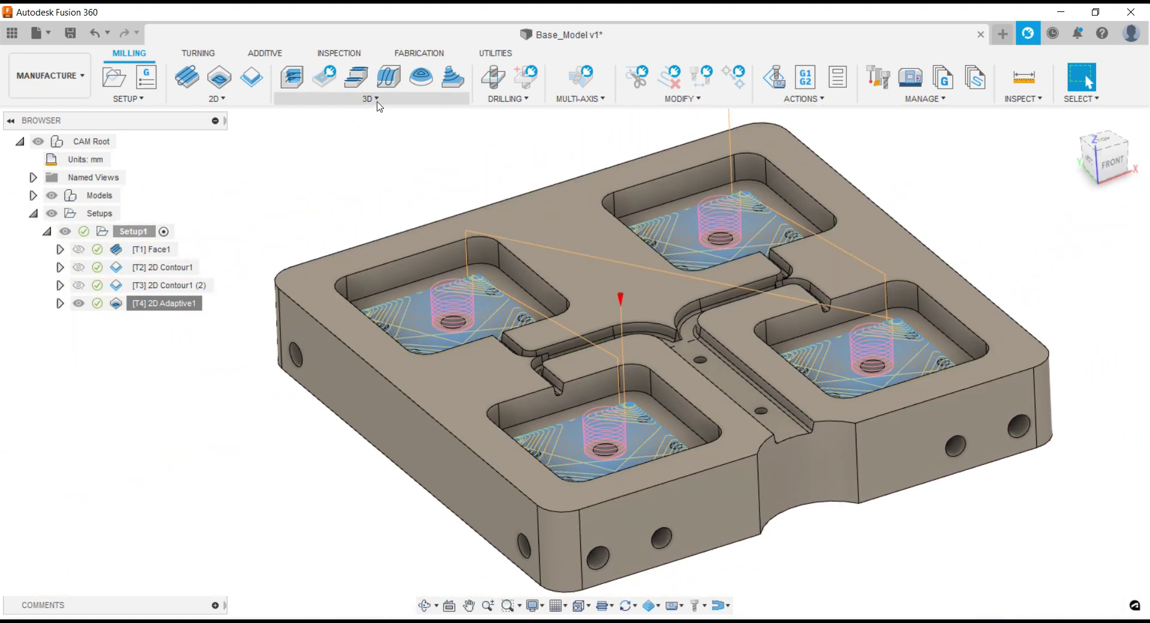
- Start a 3D Pocket Clearing operation using tool #5, the Ø6mm flat end mill from Tools VMC
{"action": "left_click", "coordinate": [376, 100]}
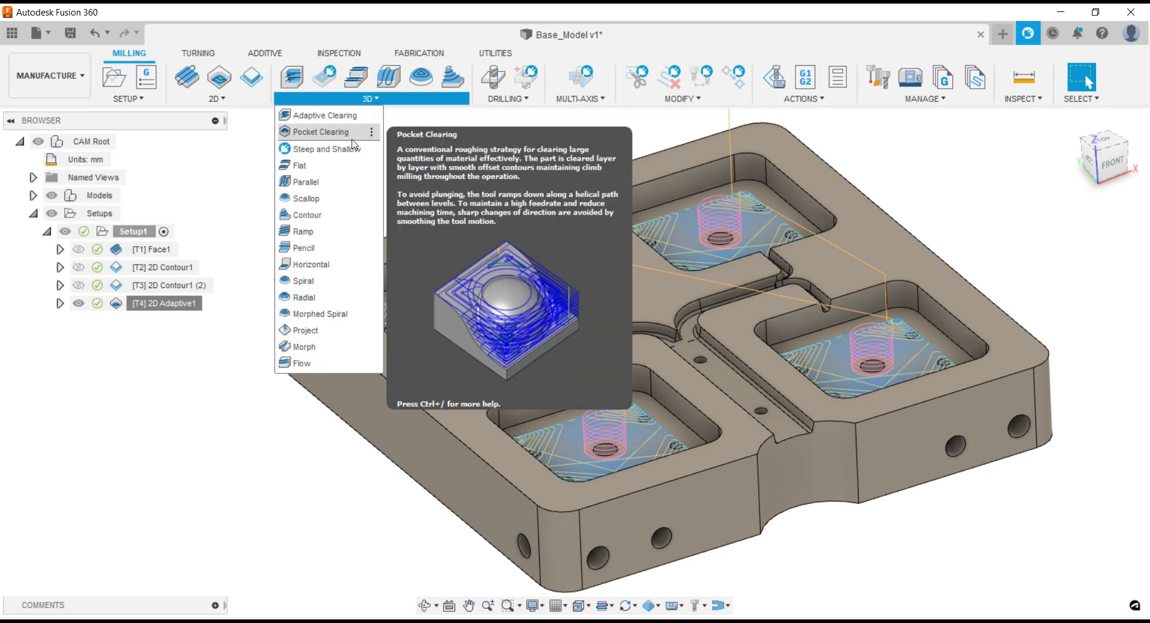
{"action": "left_click", "coordinate": [321, 132]}
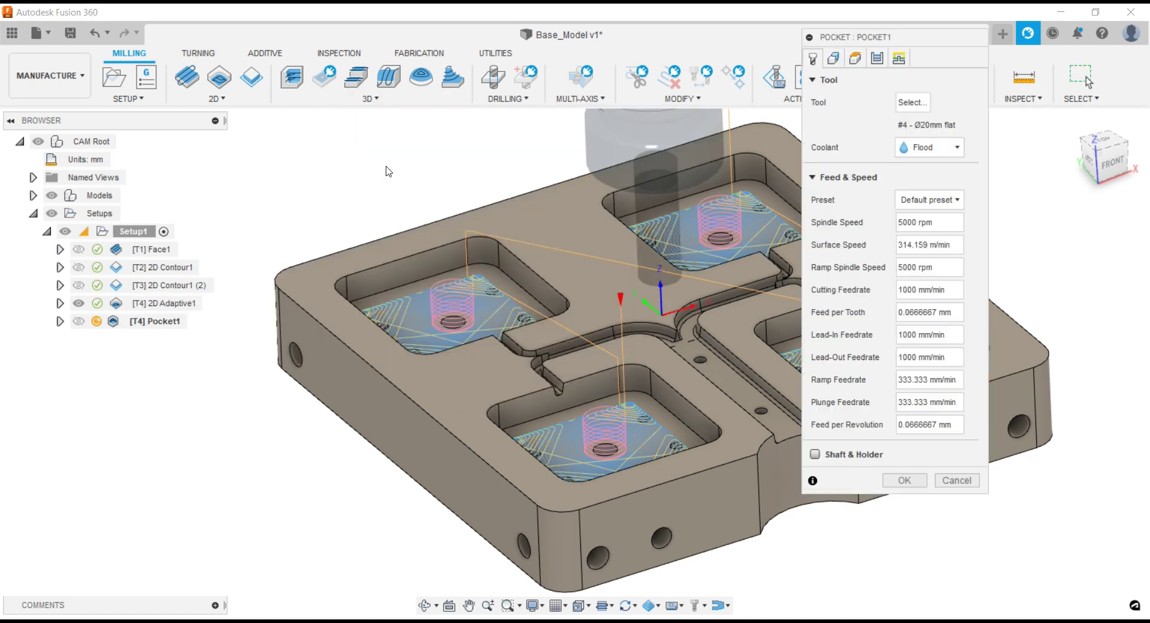
{"action": "left_click", "coordinate": [904, 113]}
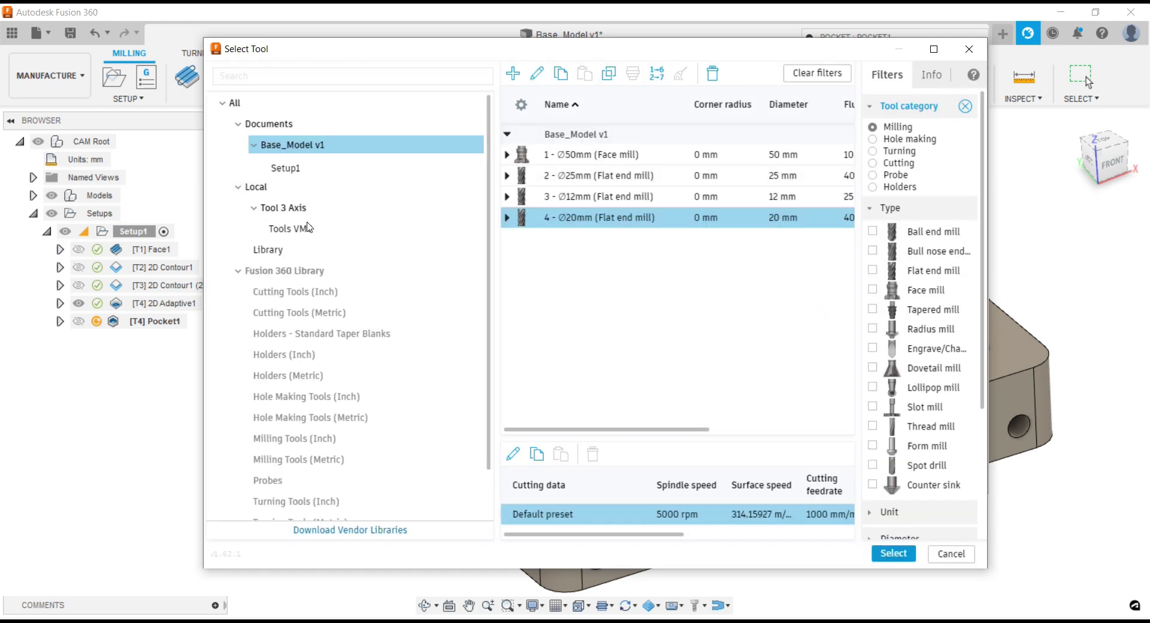
{"action": "left_click", "coordinate": [309, 228]}
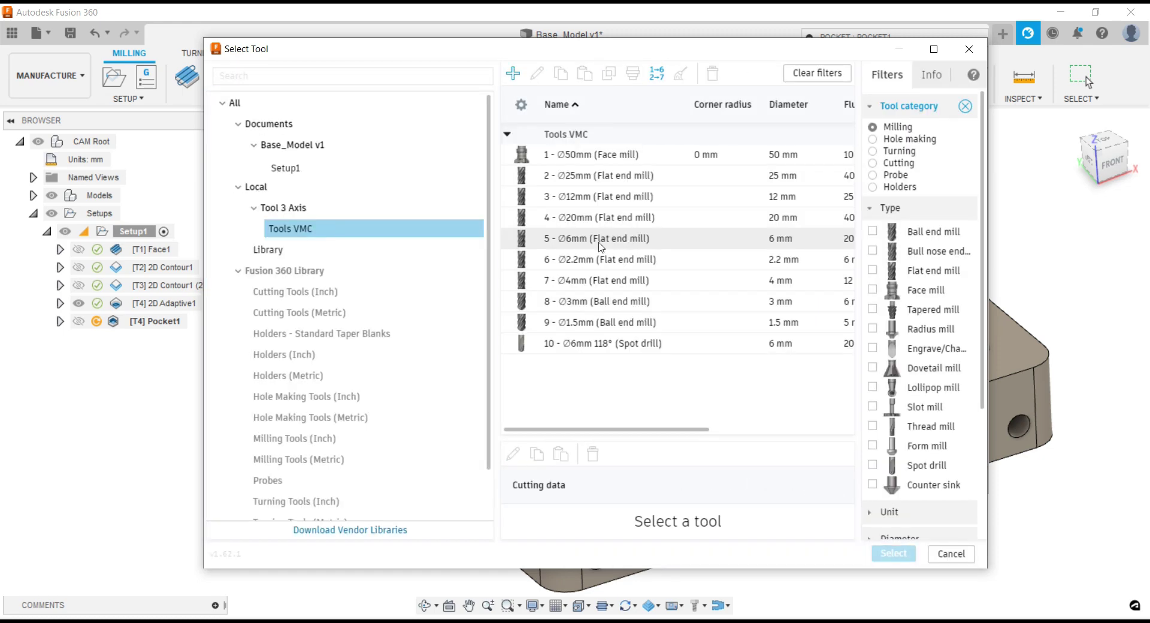
{"action": "left_click", "coordinate": [601, 238]}
{"action": "left_click", "coordinate": [878, 555]}
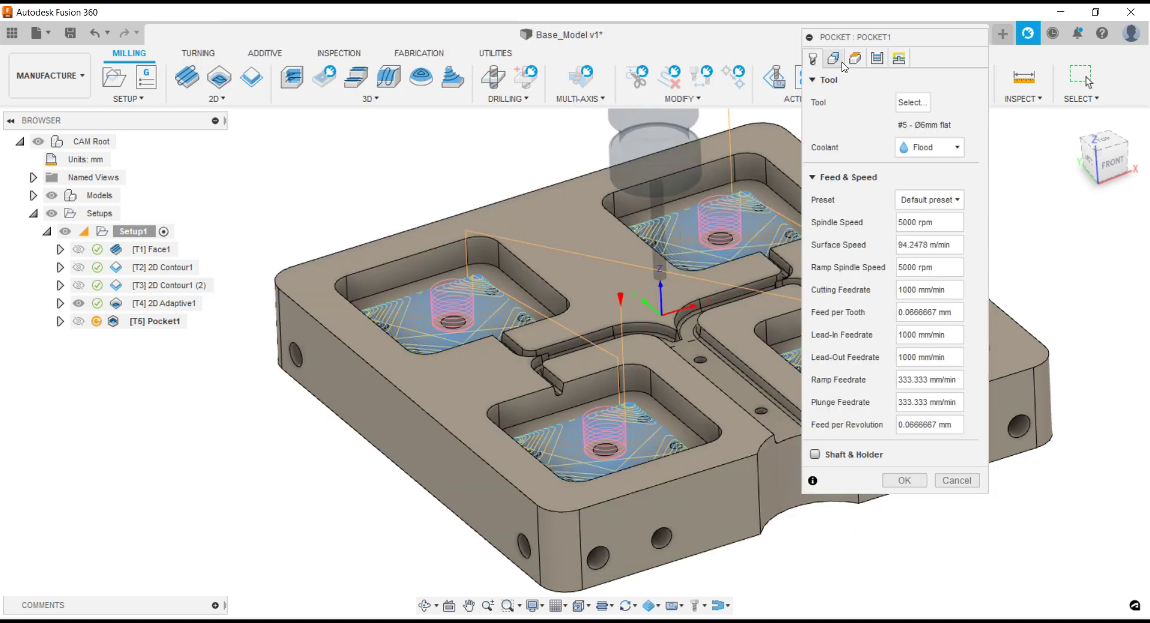
- Enable rest machining for Pocket1 from previous operation(s), with the adjustment set to Ignore cusps
{"action": "left_click", "coordinate": [834, 59]}
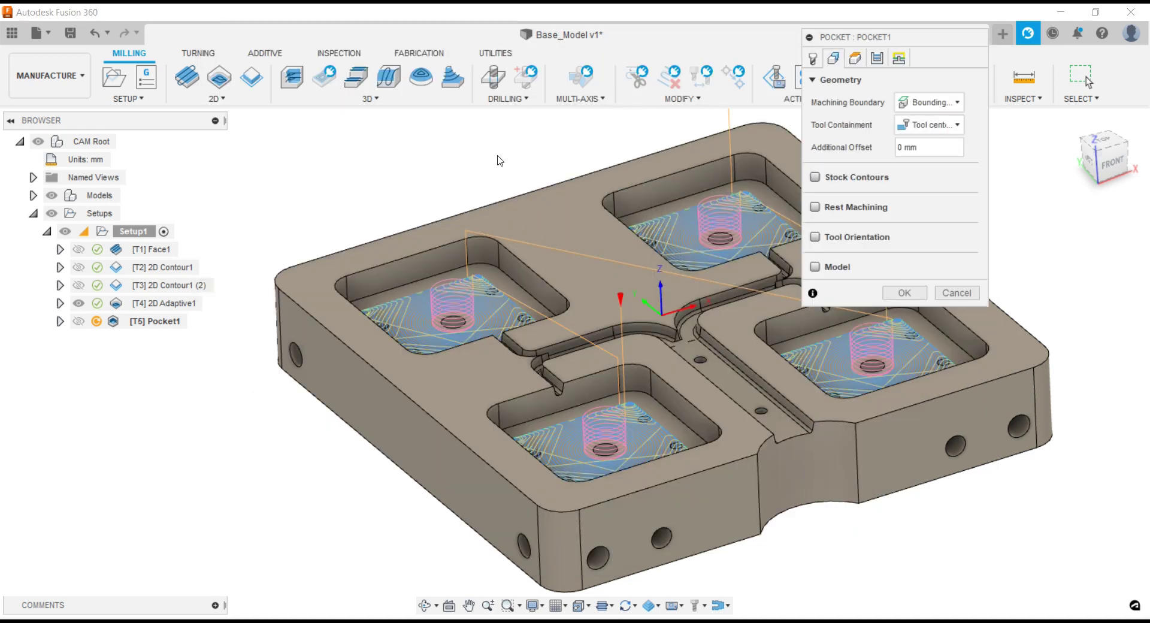
{"action": "scroll", "coordinate": [499, 159], "scroll_direction": "down", "scroll_amount": 5}
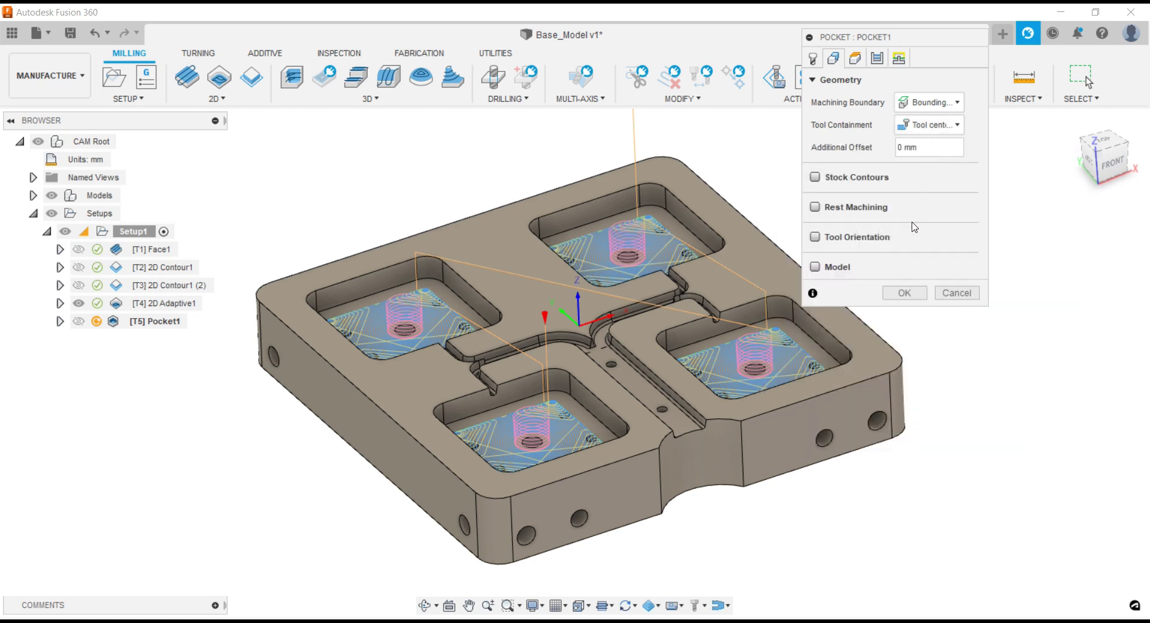
{"action": "left_click", "coordinate": [825, 209]}
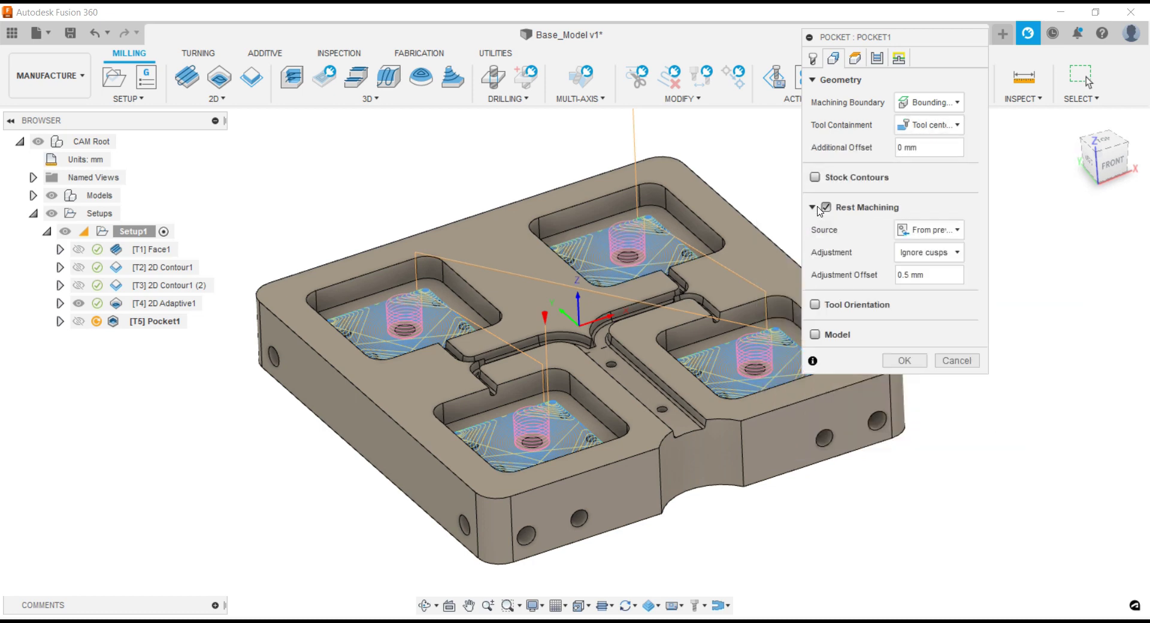
{"action": "left_click", "coordinate": [932, 230]}
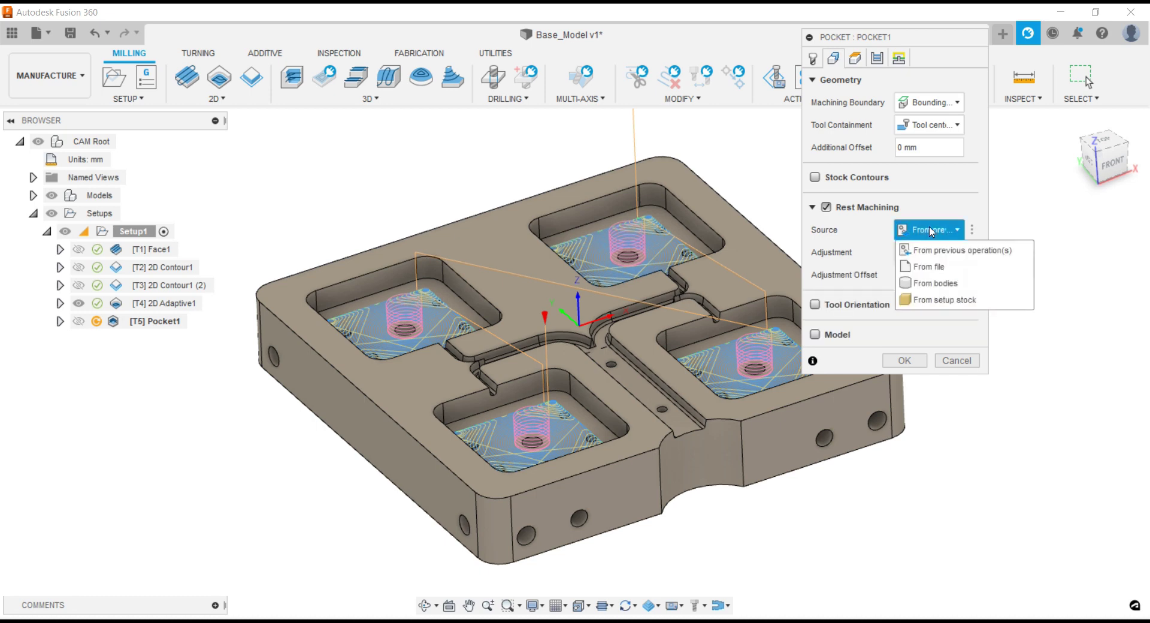
{"action": "left_click", "coordinate": [943, 253]}
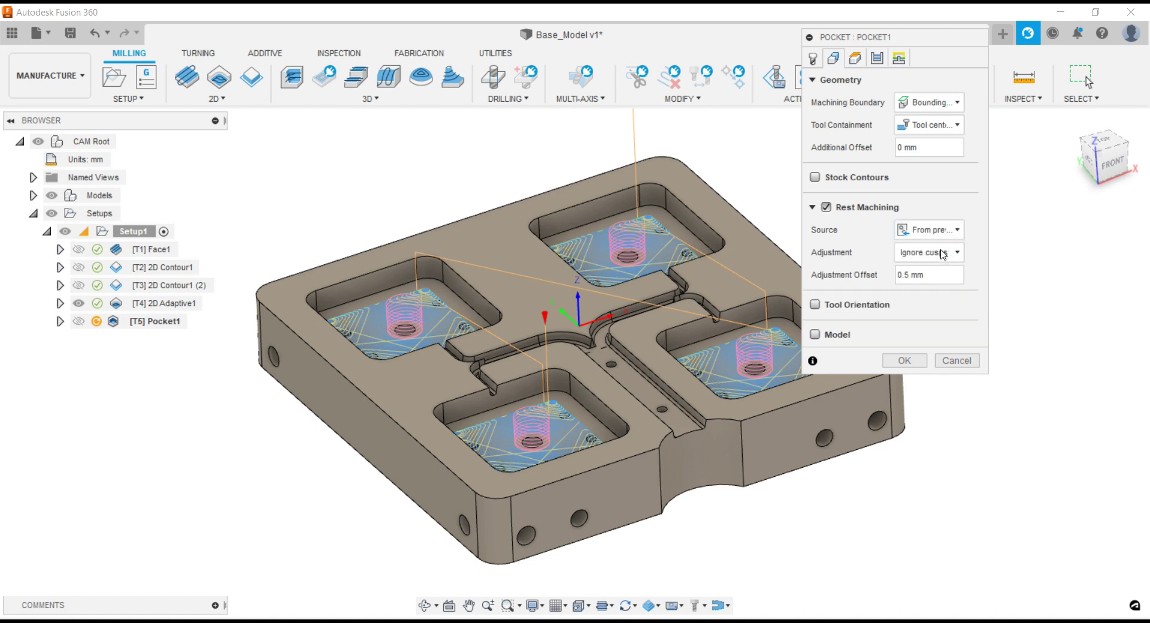
{"action": "left_click", "coordinate": [943, 253]}
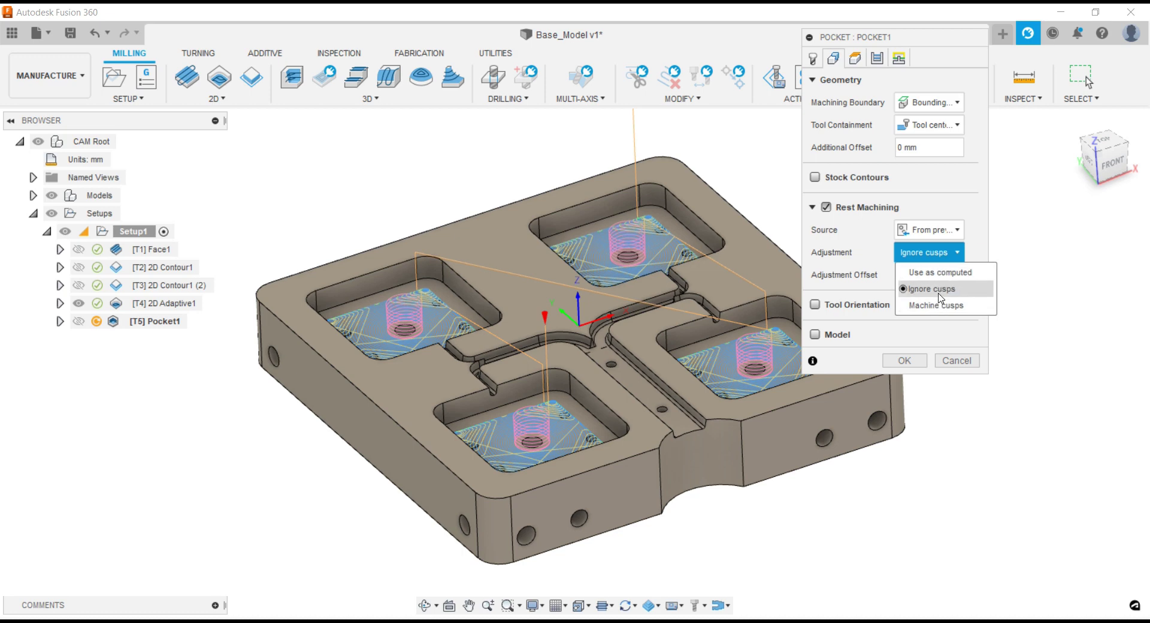
{"action": "left_click", "coordinate": [939, 292]}
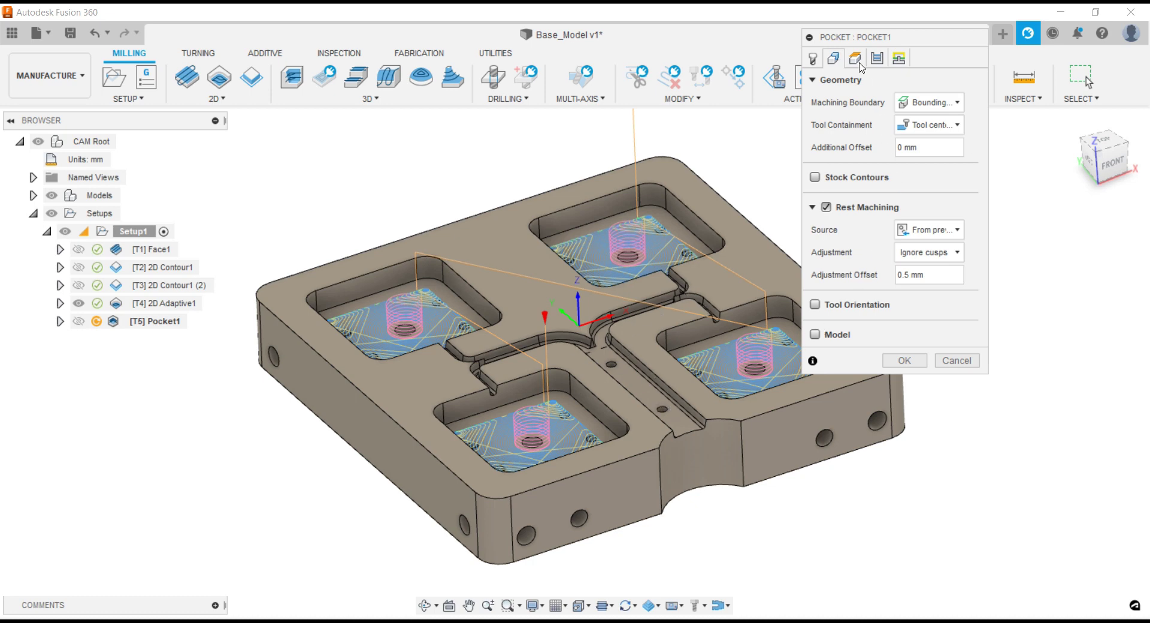
- Set Pocket1's clearance offset to 50 mm and retract to 10 mm, with the T-channel floor as bottom
{"action": "left_click", "coordinate": [860, 62]}
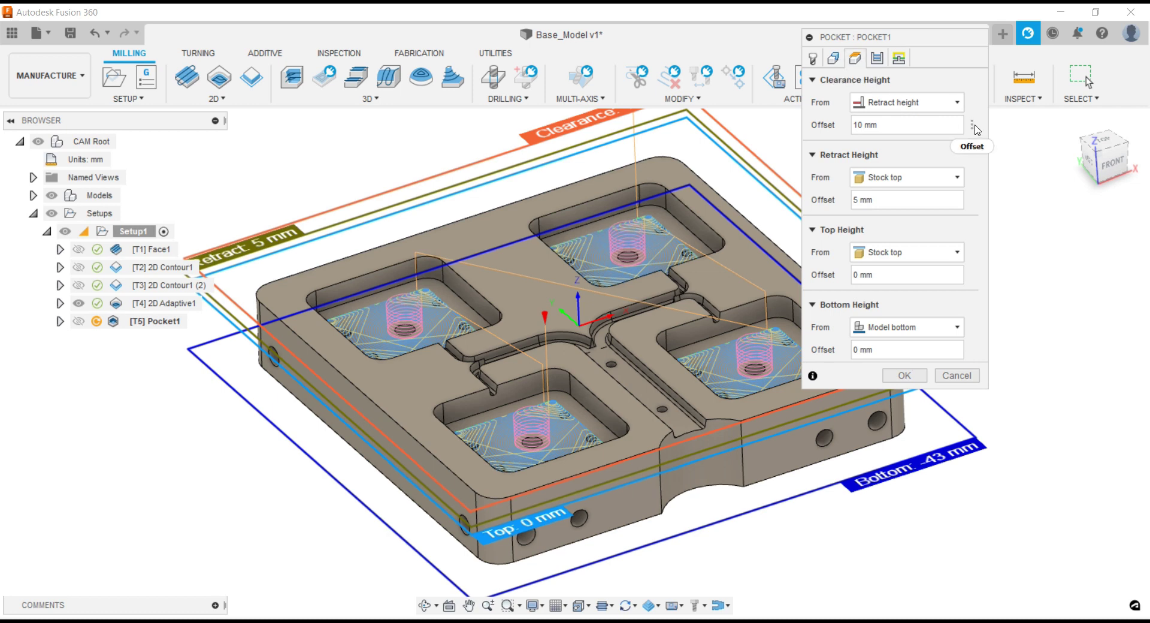
{"action": "left_click", "coordinate": [972, 125]}
{"action": "left_click", "coordinate": [993, 145]}
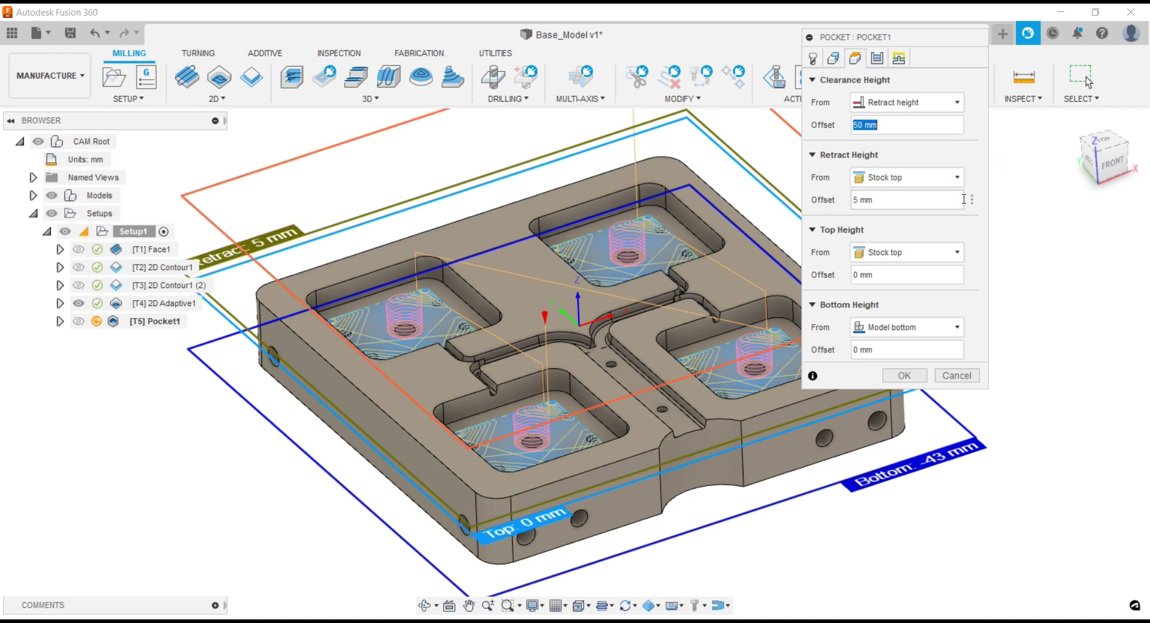
{"action": "left_click", "coordinate": [971, 200]}
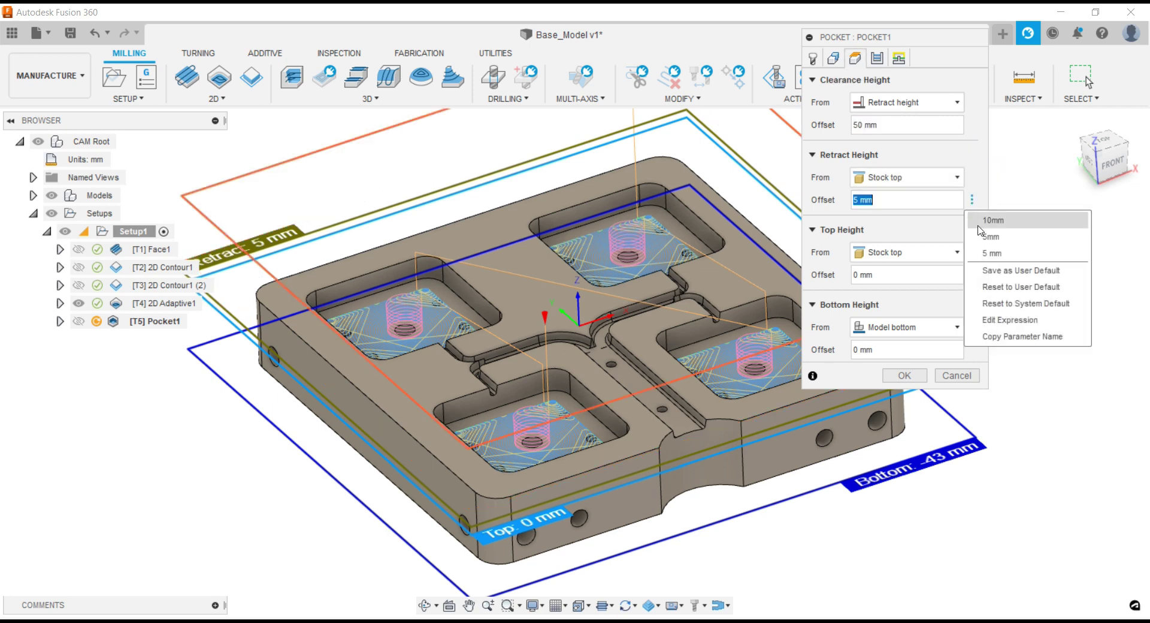
{"action": "left_click", "coordinate": [980, 221]}
{"action": "mouse_move", "coordinate": [906, 327]}
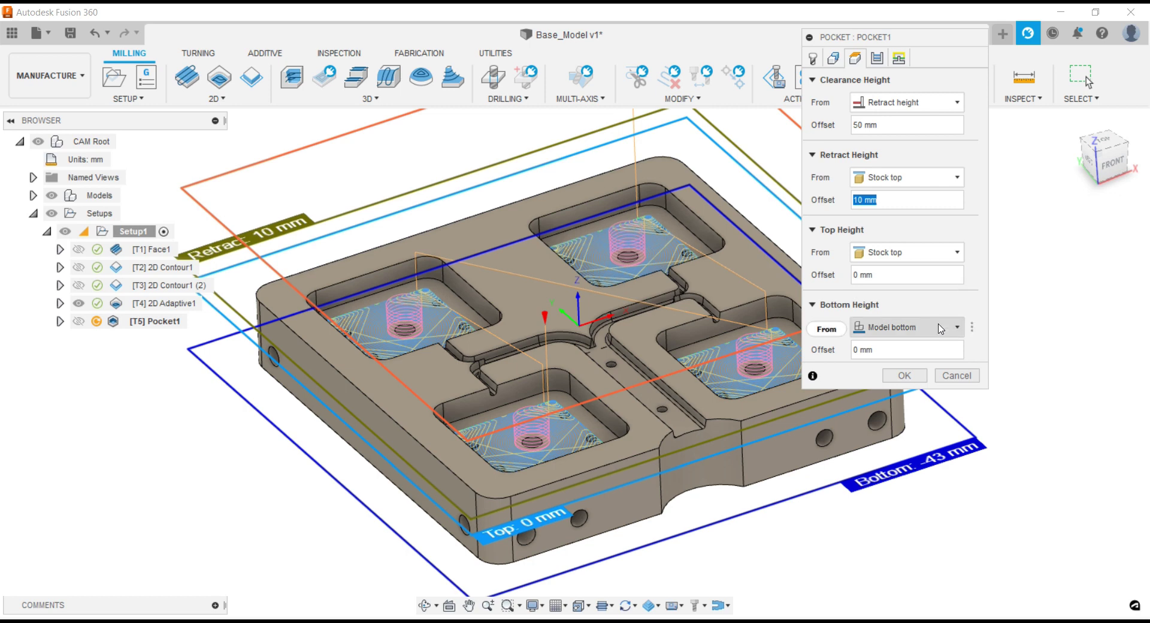
{"action": "left_click", "coordinate": [940, 328]}
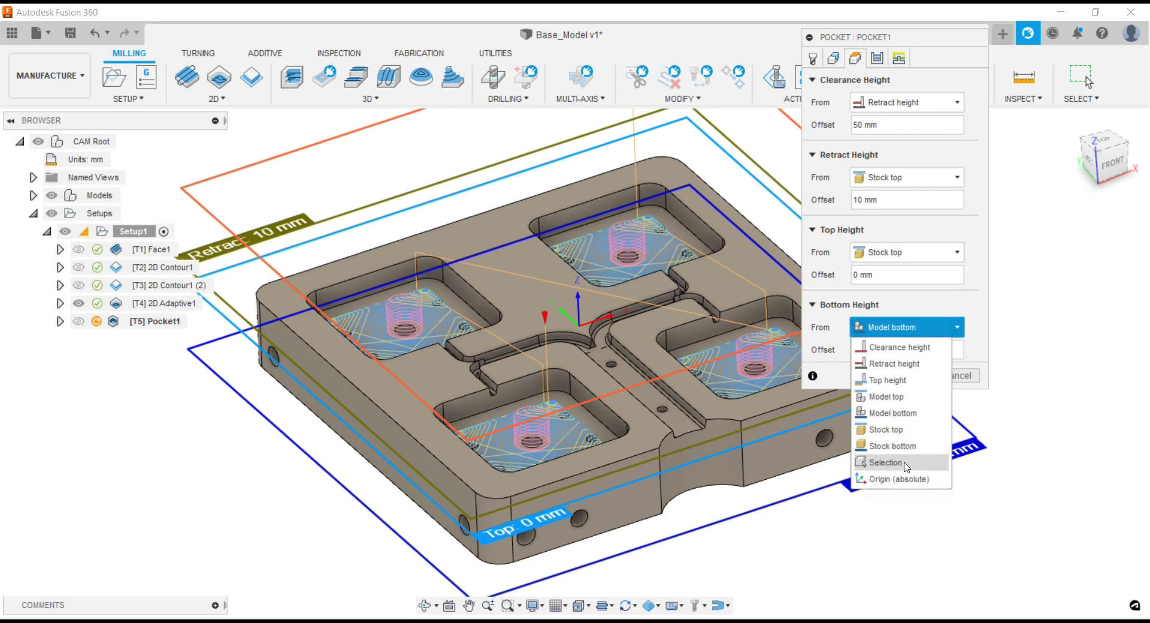
{"action": "left_click", "coordinate": [906, 463]}
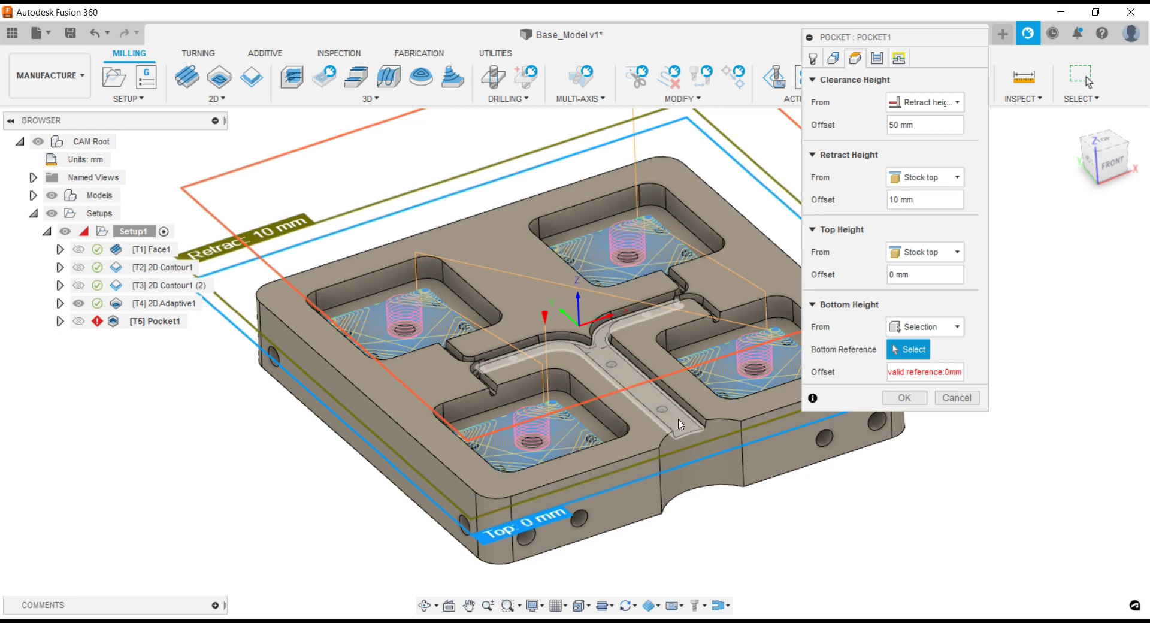
{"action": "left_click", "coordinate": [679, 424]}
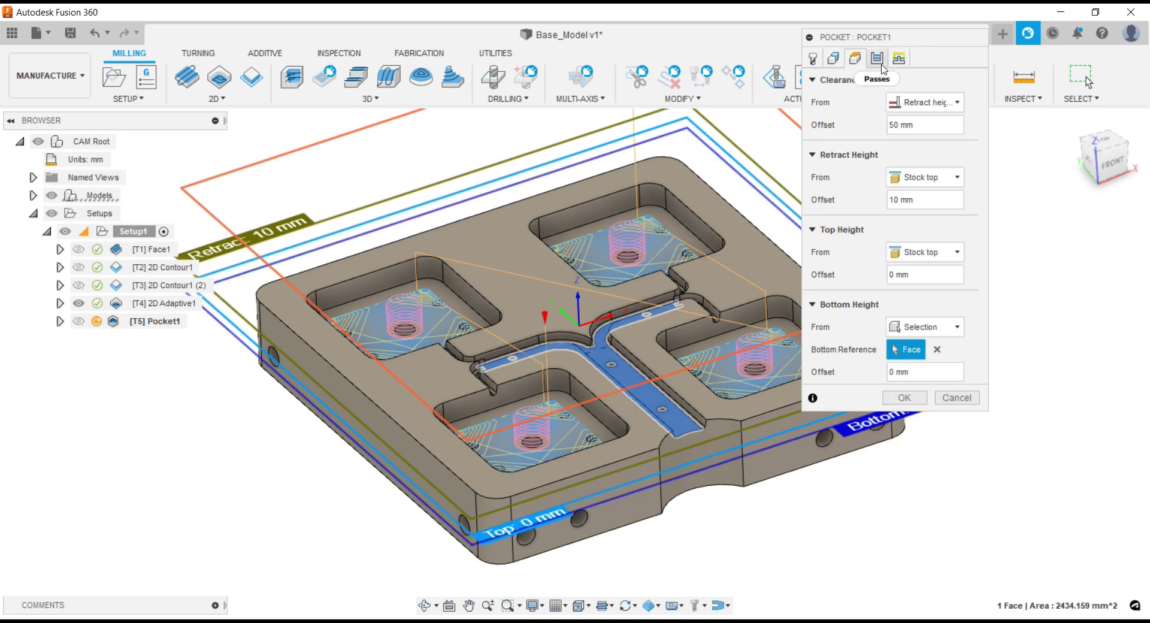
- Leave 0.15 mm radial stock, enable smoothing, and set the maximum roughing stepdown to 0.5 mm
{"action": "left_click", "coordinate": [881, 68]}
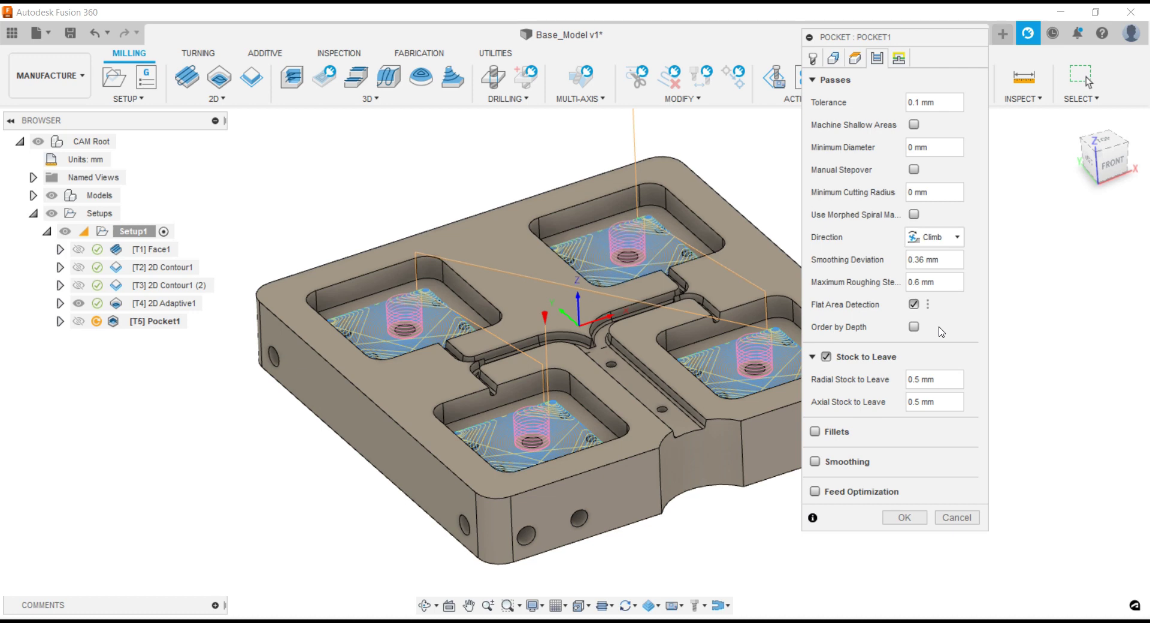
{"action": "left_click_drag", "start_coordinate": [937, 385], "coordinate": [882, 385]}
{"action": "type", "text": "0"}
{"action": "left_click", "coordinate": [814, 461]}
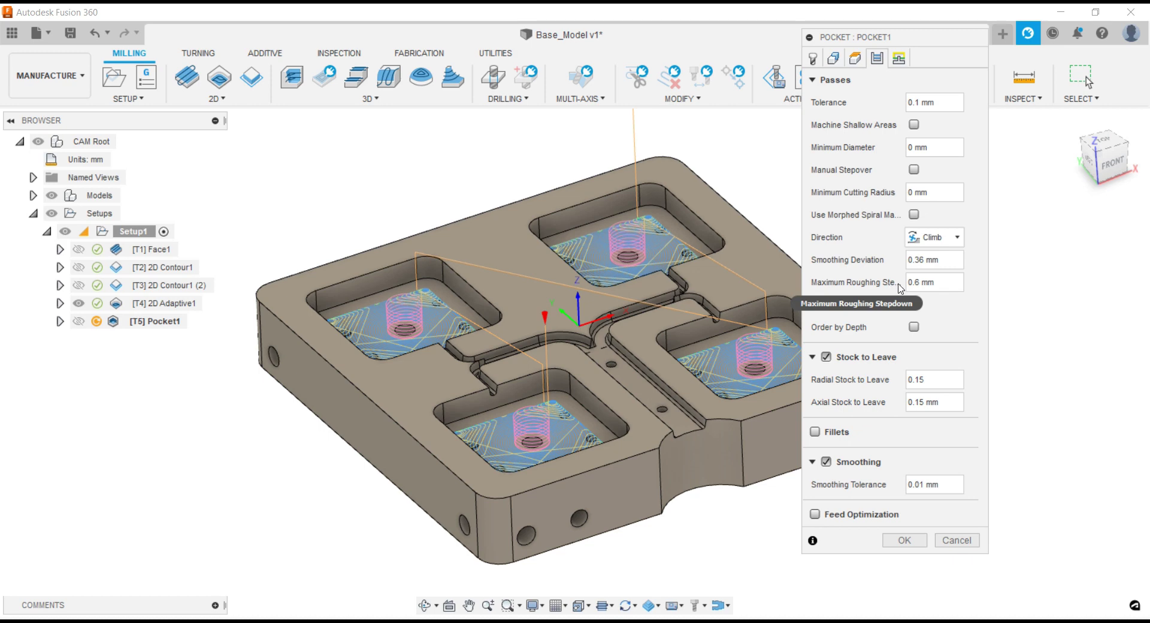
{"action": "left_click", "coordinate": [900, 281]}
{"action": "type", "text": "0.5"}
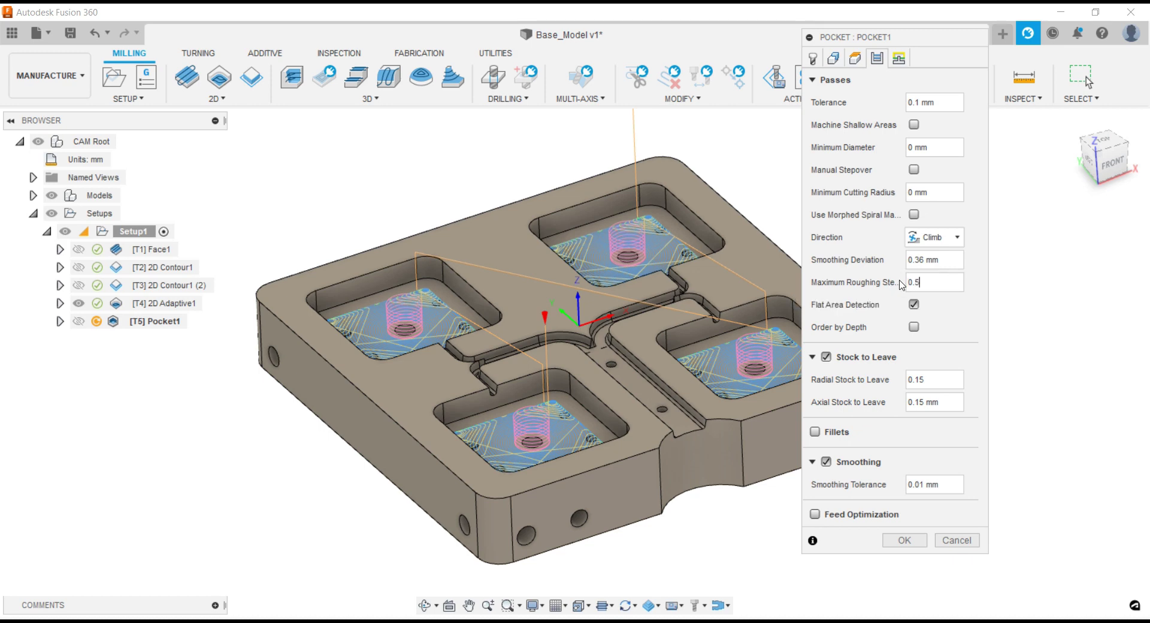
{"action": "mouse_move", "coordinate": [898, 57]}
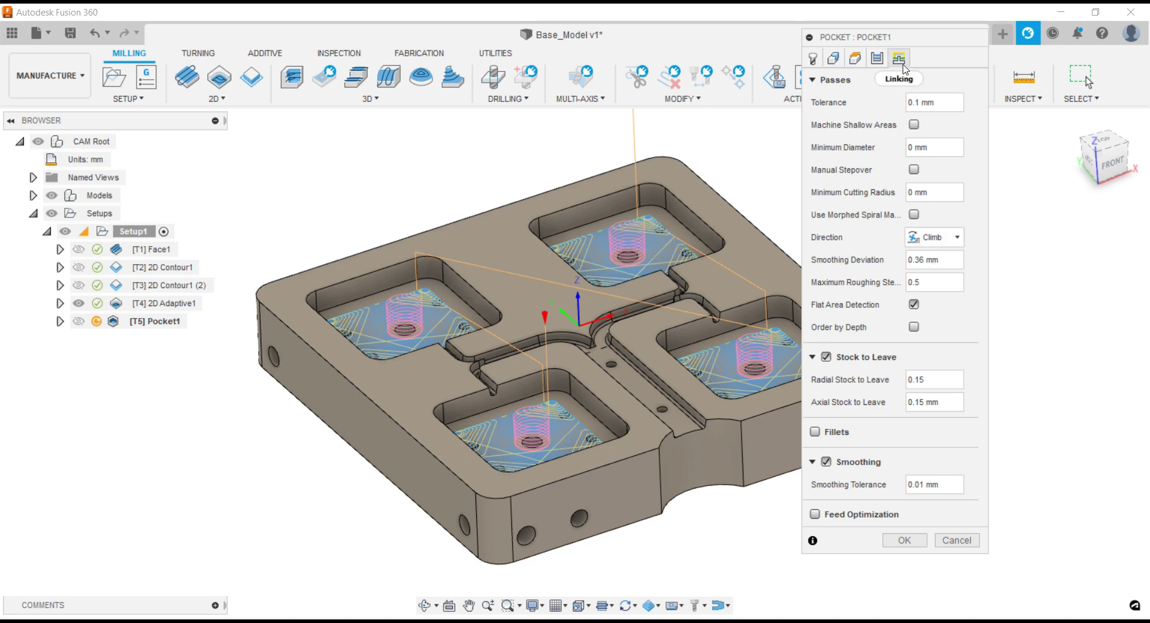
- Review the linking settings and accept Pocket1 to generate its T-channel toolpath
{"action": "left_click", "coordinate": [903, 65]}
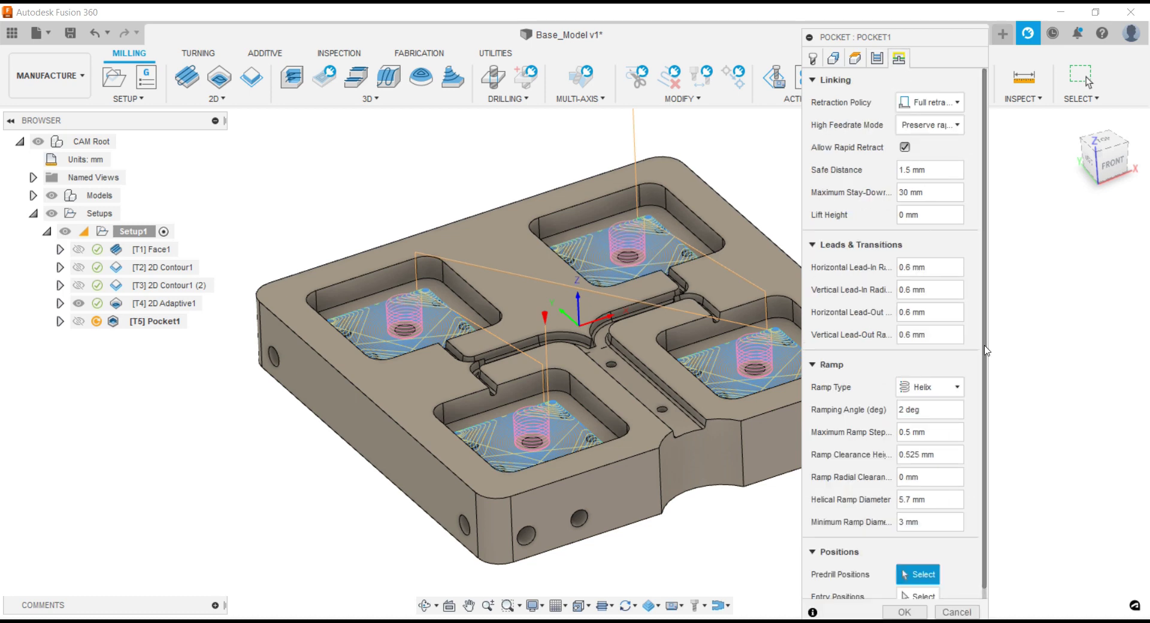
{"action": "left_click_drag", "start_coordinate": [986, 350], "coordinate": [985, 429]}
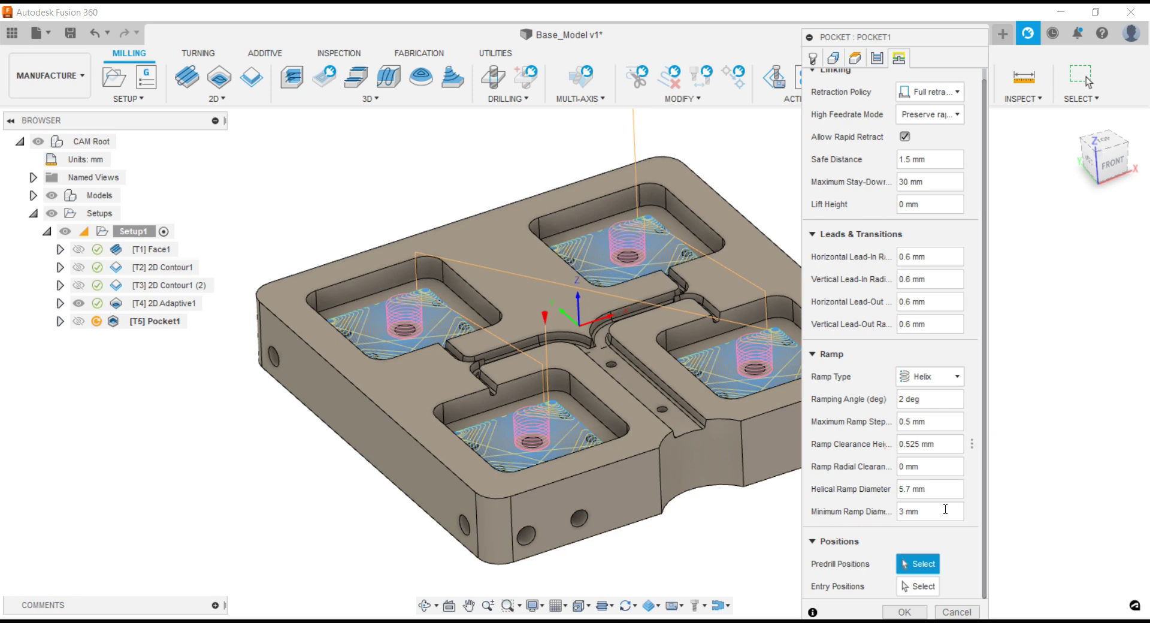
{"action": "left_click", "coordinate": [906, 609]}
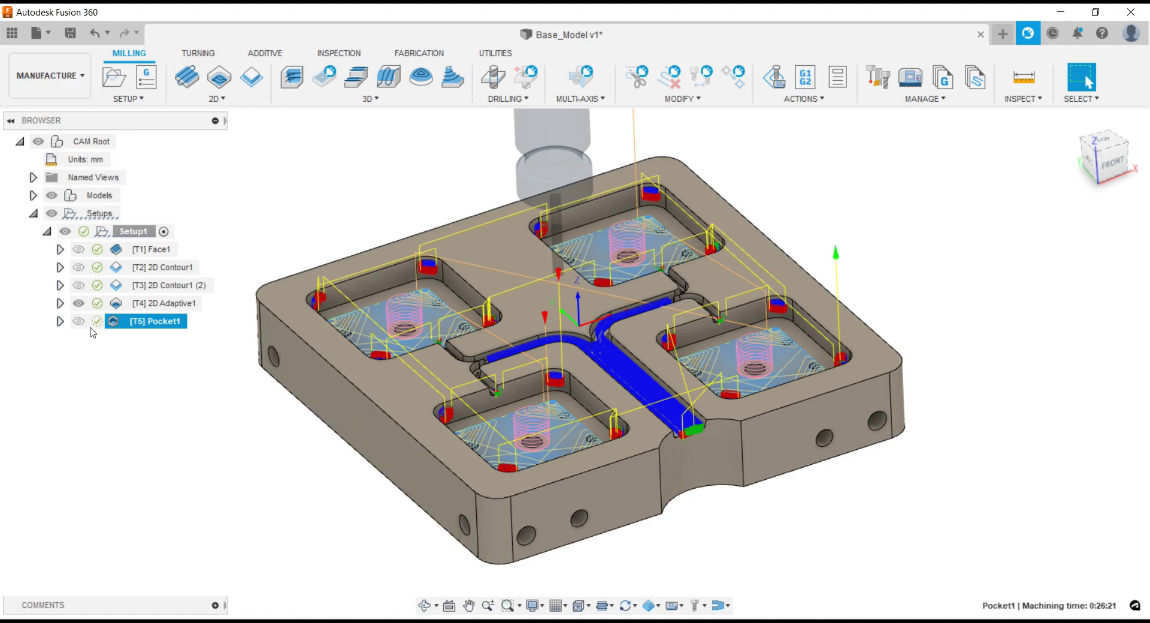
- Hide the [T4] 2D Adaptive1 toolpath and zoom in to inspect the Pocket1 toolpath in the T-channel
{"action": "left_click", "coordinate": [79, 303]}
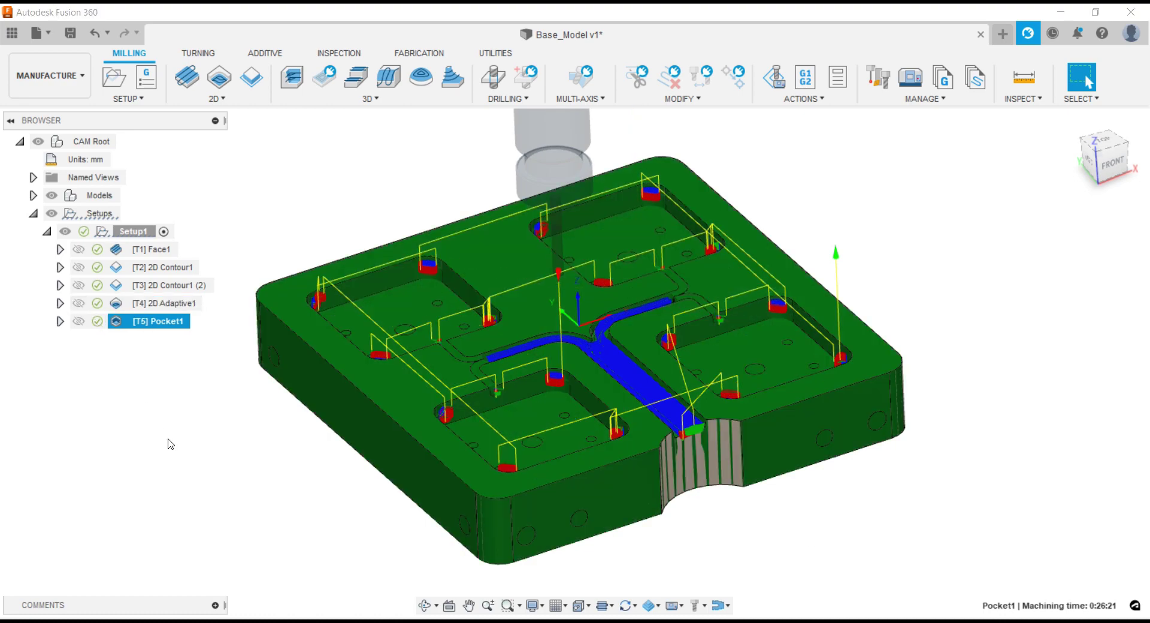
{"action": "mouse_move", "coordinate": [171, 444]}
{"action": "middle_mouse_down", "text": "shift"}
{"action": "mouse_move", "coordinate": [235, 427]}
{"action": "mouse_move", "coordinate": [361, 300]}
{"action": "middle_mouse_up", "text": "shift"}
{"action": "scroll", "coordinate": [402, 254], "scroll_direction": "up", "scroll_amount": 3}
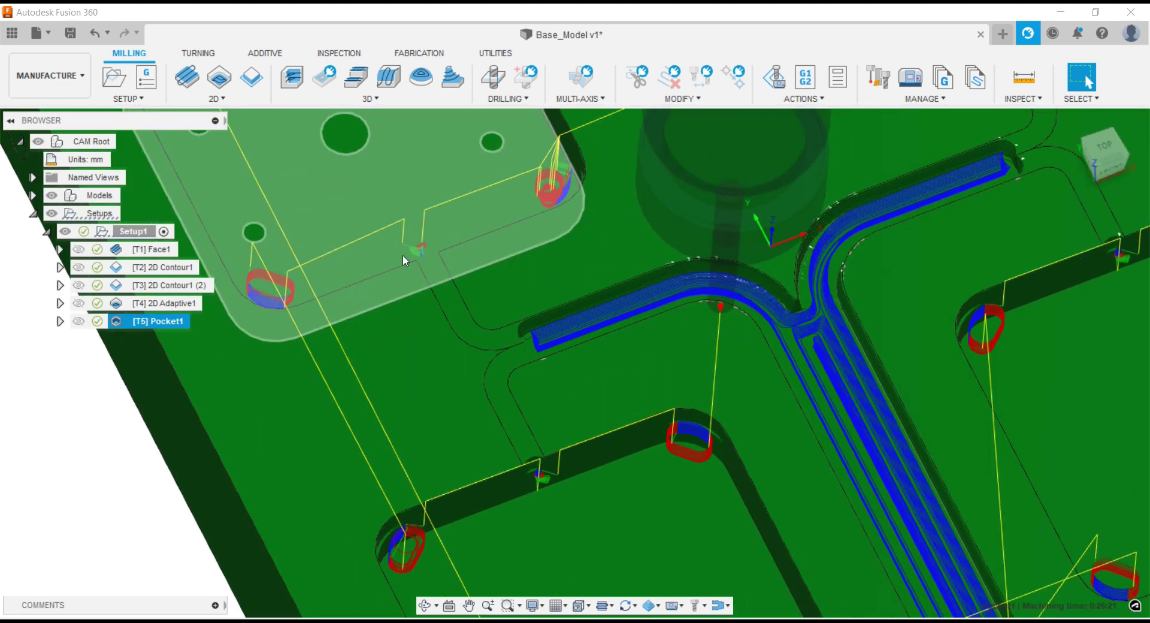
{"action": "scroll", "coordinate": [402, 254], "scroll_direction": "up", "scroll_amount": 2}
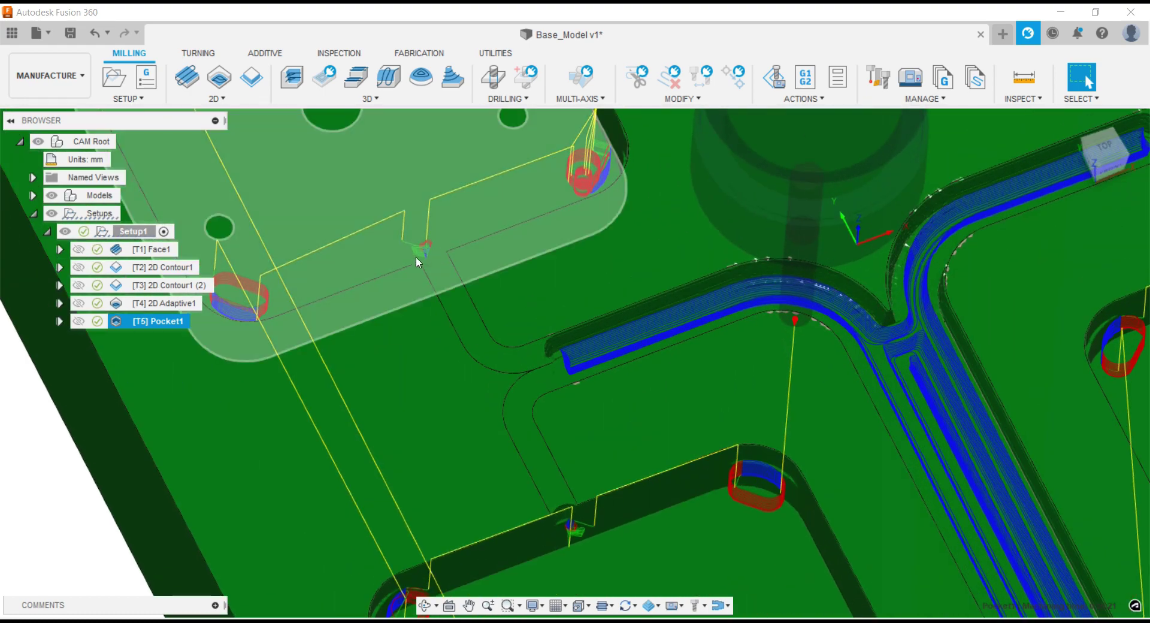
{"action": "scroll", "coordinate": [542, 314], "scroll_direction": "down", "scroll_amount": 3}
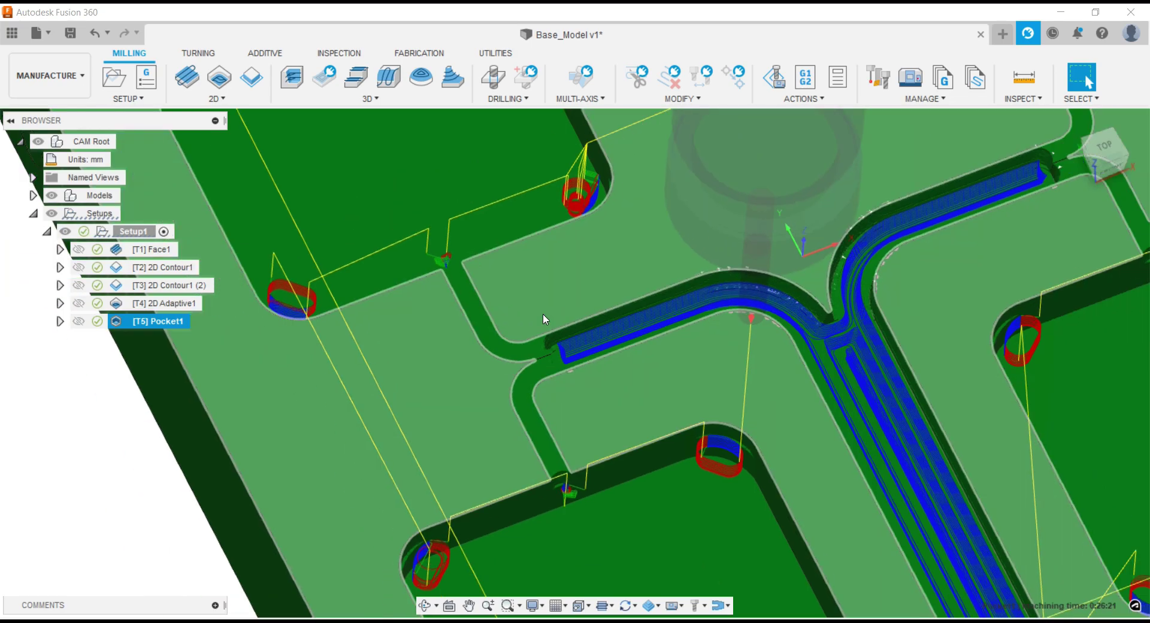
{"action": "scroll", "coordinate": [546, 316], "scroll_direction": "down", "scroll_amount": 2}
{"action": "scroll", "coordinate": [662, 399], "scroll_direction": "up", "scroll_amount": 3}
{"action": "scroll", "coordinate": [663, 397], "scroll_direction": "up", "scroll_amount": 2}
{"action": "scroll", "coordinate": [663, 397], "scroll_direction": "up", "scroll_amount": 2}
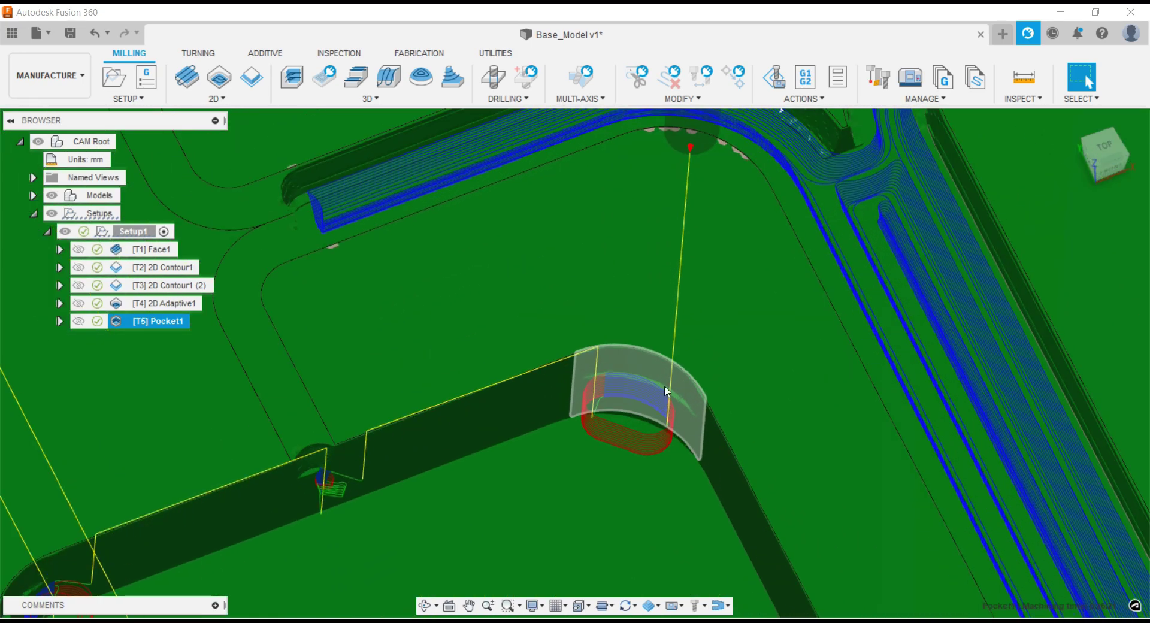
{"action": "scroll", "coordinate": [663, 385], "scroll_direction": "down", "scroll_amount": 2}
{"action": "scroll", "coordinate": [646, 400], "scroll_direction": "down", "scroll_amount": 2}
{"action": "scroll", "coordinate": [767, 300], "scroll_direction": "down", "scroll_amount": 2}
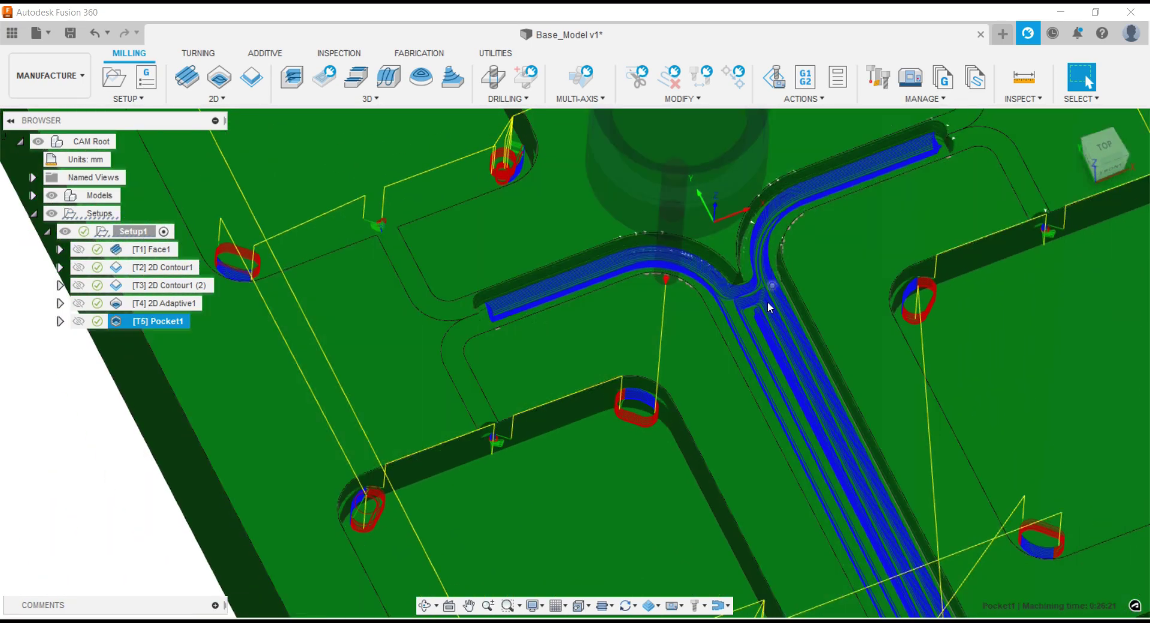
{"action": "scroll", "coordinate": [750, 313], "scroll_direction": "down", "scroll_amount": 5}
{"action": "scroll", "coordinate": [748, 311], "scroll_direction": "down", "scroll_amount": 2}
{"action": "scroll", "coordinate": [744, 308], "scroll_direction": "up", "scroll_amount": 2}
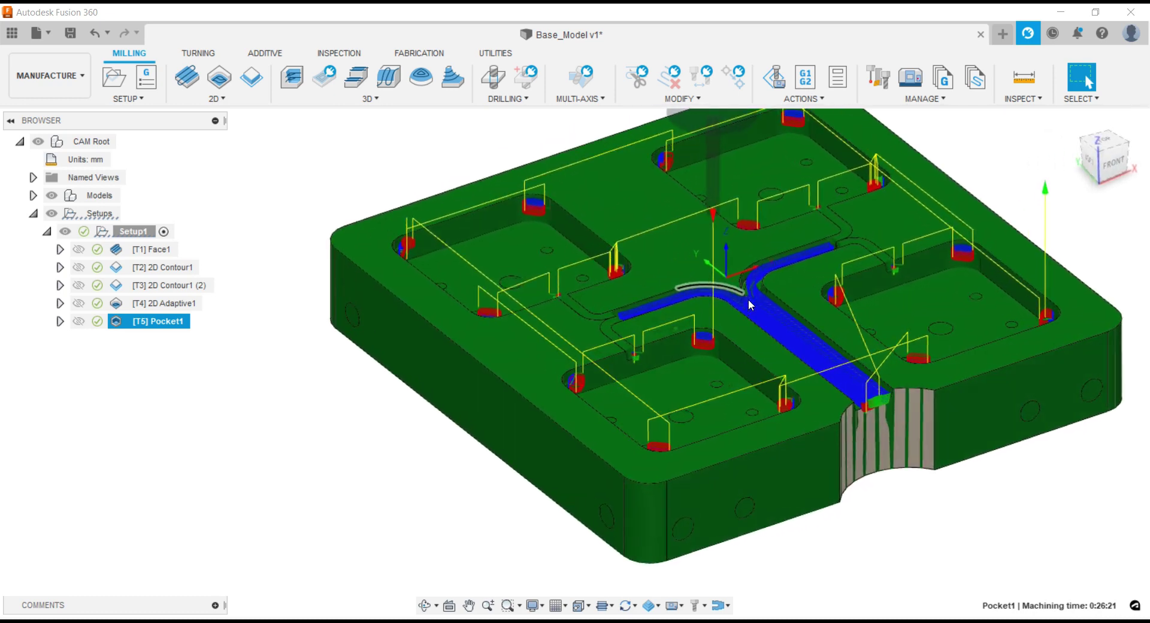
{"action": "scroll", "coordinate": [748, 299], "scroll_direction": "up", "scroll_amount": 1}
- In Design, add Plane1 offset 30 mm from the plate's top face and start a sketch on it
{"action": "left_click", "coordinate": [38, 88]}
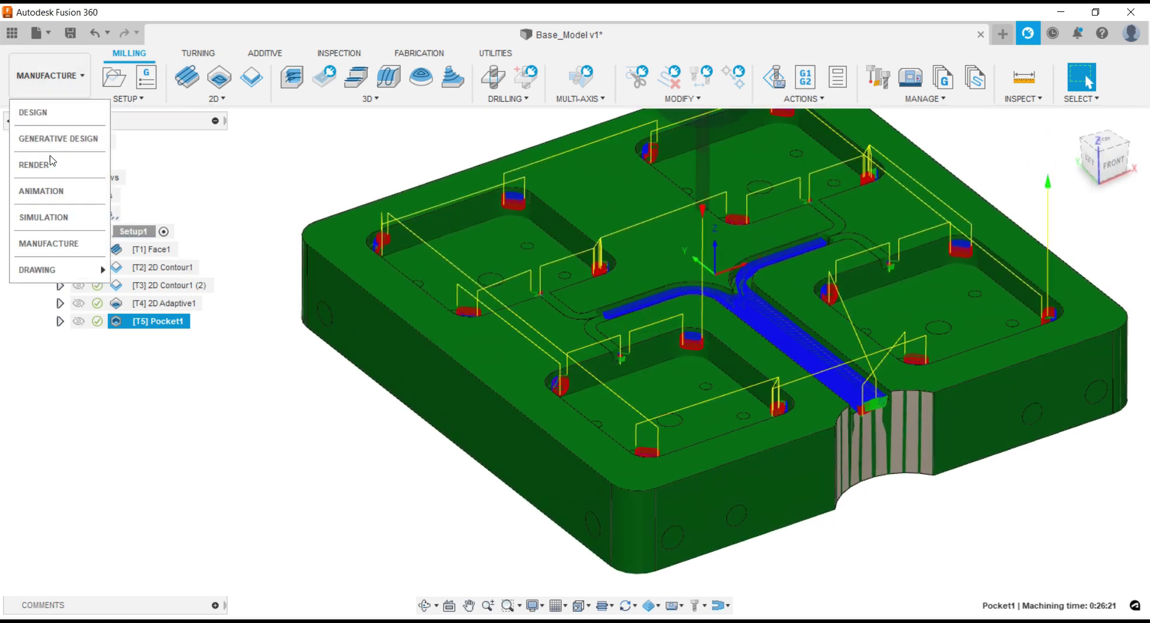
{"action": "left_click", "coordinate": [55, 122]}
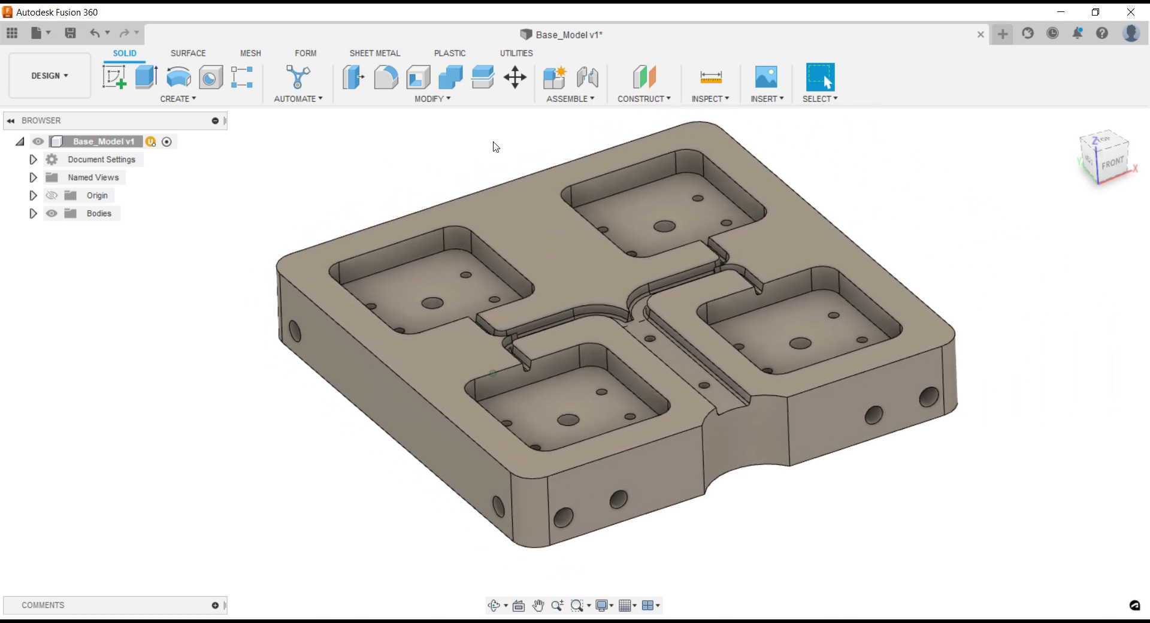
{"action": "left_click", "coordinate": [659, 103]}
{"action": "left_click", "coordinate": [661, 112]}
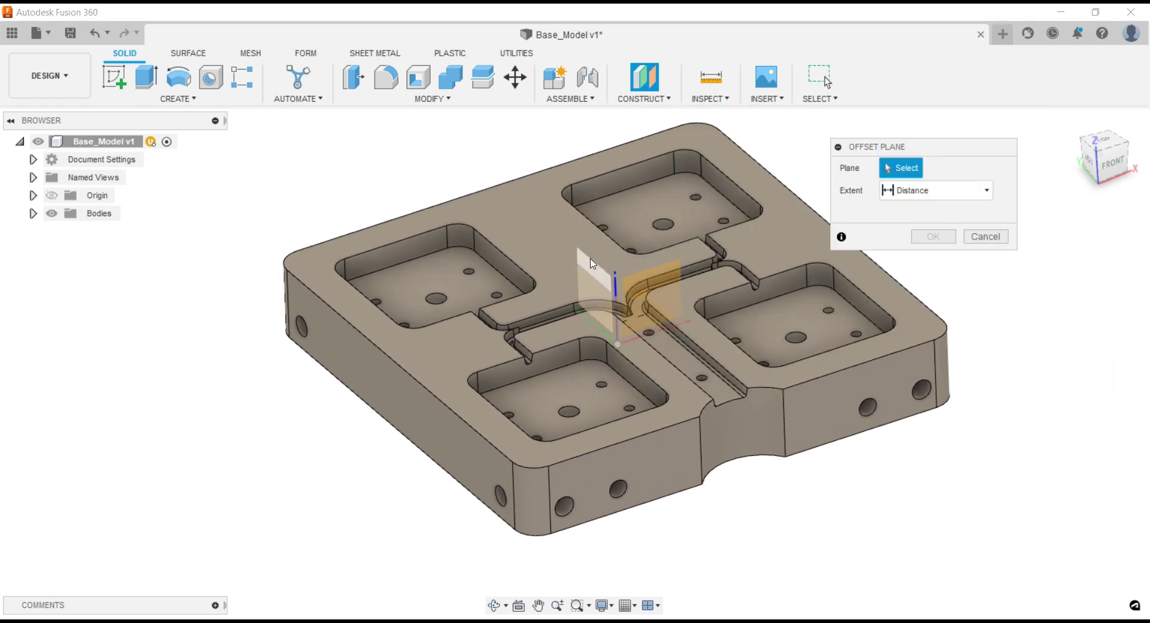
{"action": "left_click", "coordinate": [564, 266]}
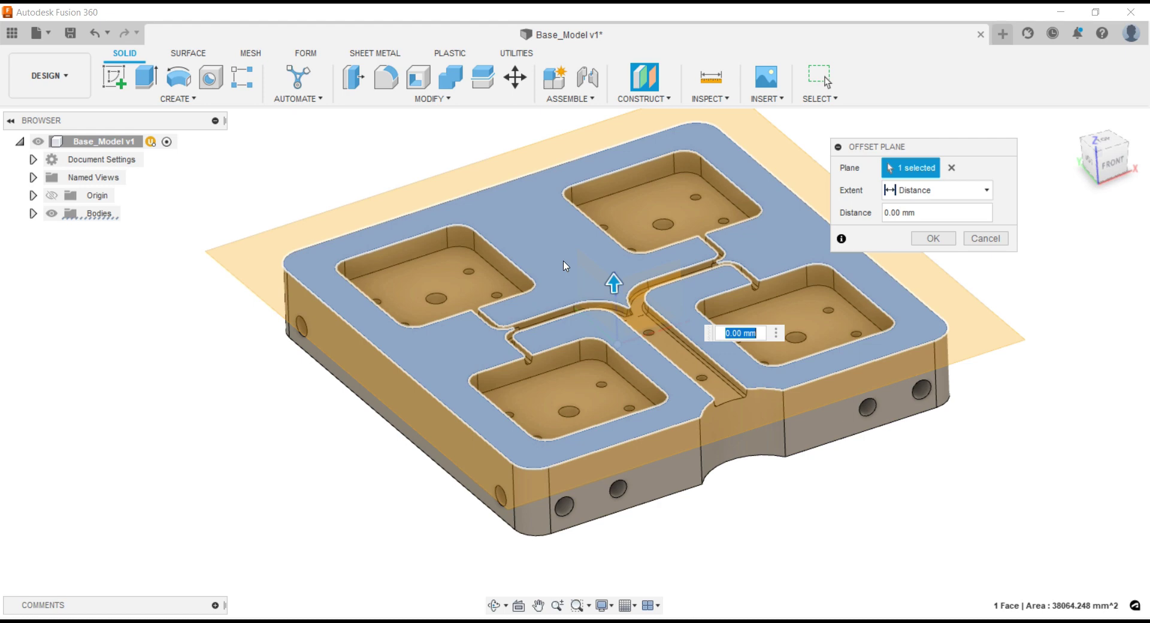
{"action": "type", "text": "30"}
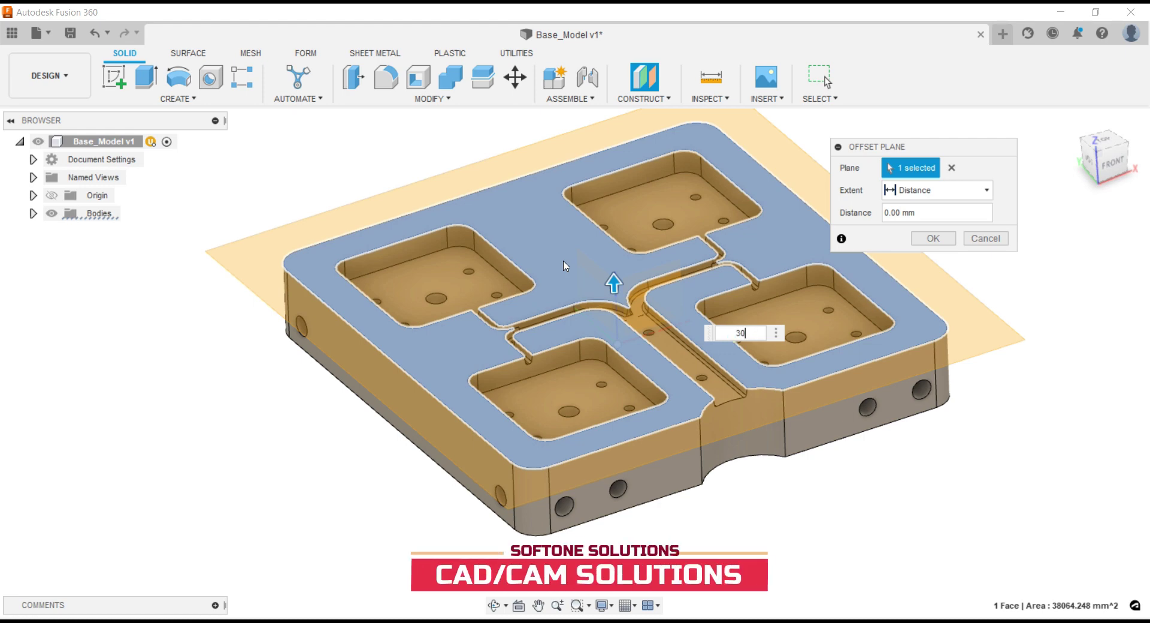
{"action": "left_click", "coordinate": [931, 238]}
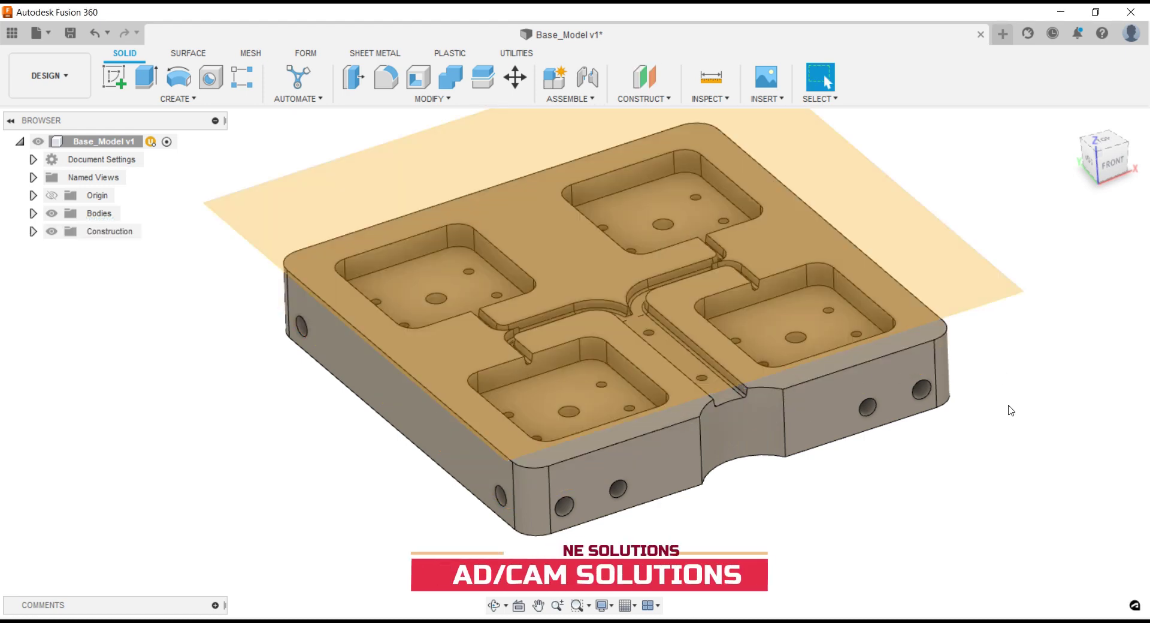
{"action": "left_click", "coordinate": [994, 295]}
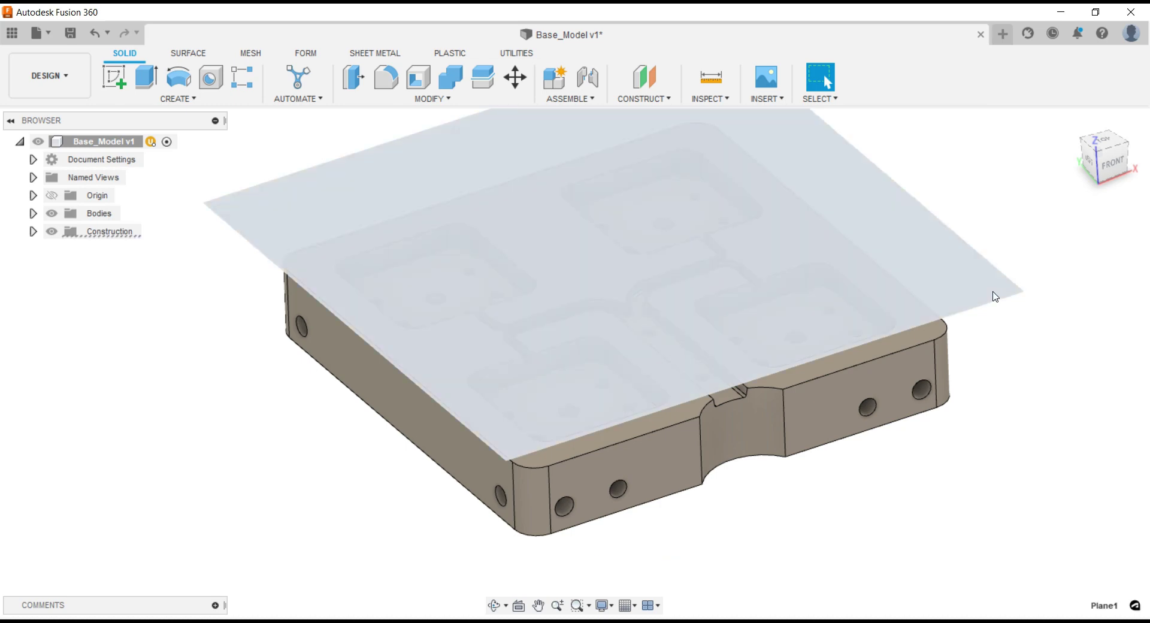
{"action": "left_click", "coordinate": [384, 189]}
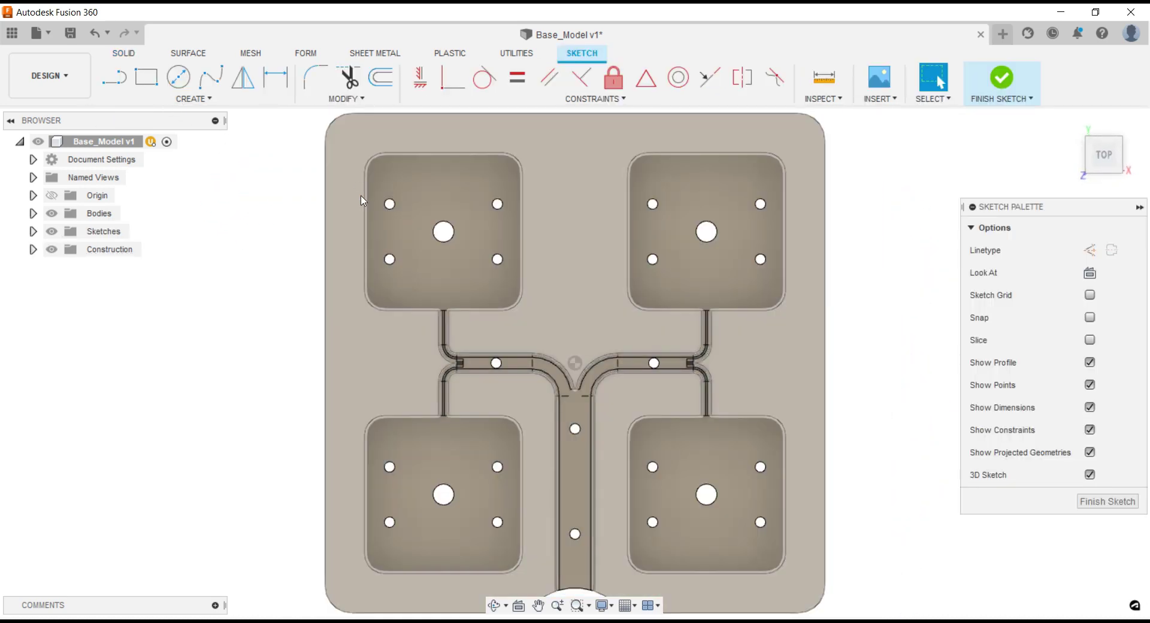
- Project the whole base plate body into the sketch using the Bodies selection filter
{"action": "scroll", "coordinate": [457, 330], "scroll_direction": "up", "scroll_amount": 3}
{"action": "scroll", "coordinate": [461, 252], "scroll_direction": "up", "scroll_amount": 3}
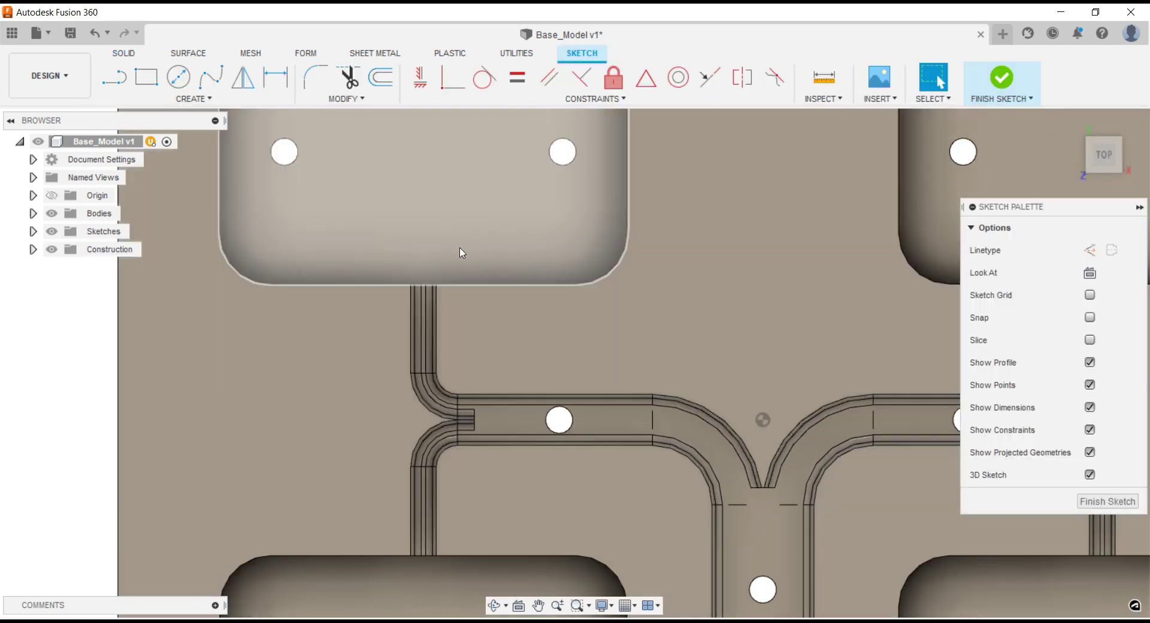
{"action": "scroll", "coordinate": [461, 252], "scroll_direction": "down", "scroll_amount": 2}
{"action": "scroll", "coordinate": [480, 242], "scroll_direction": "down", "scroll_amount": 3}
{"action": "left_click", "coordinate": [689, 296]}
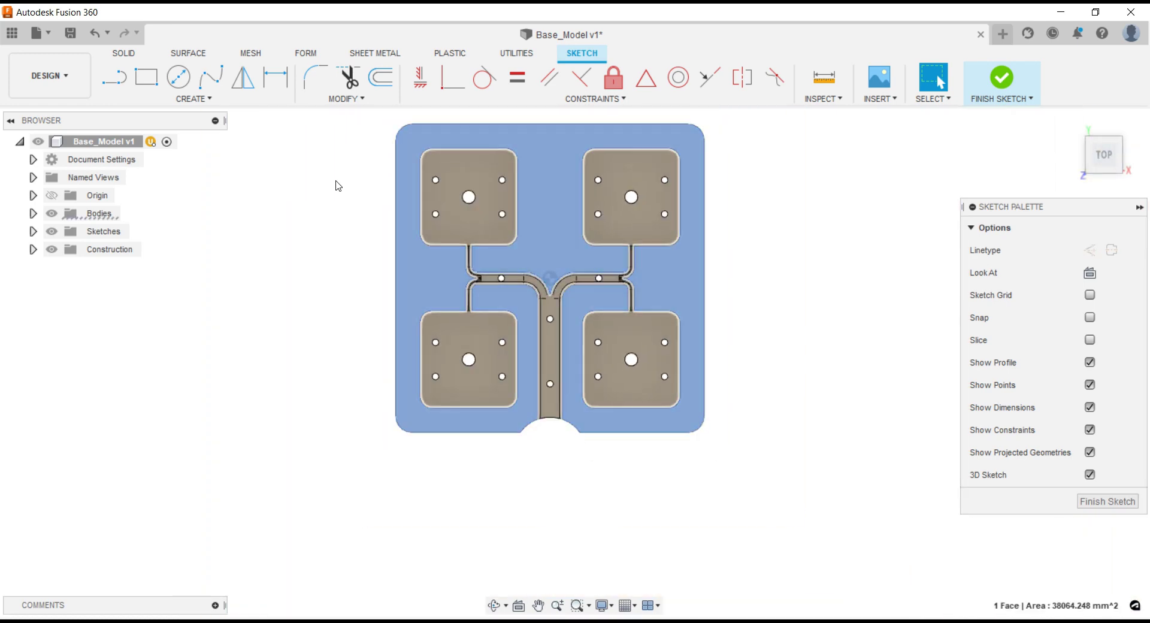
{"action": "left_click", "coordinate": [193, 98]}
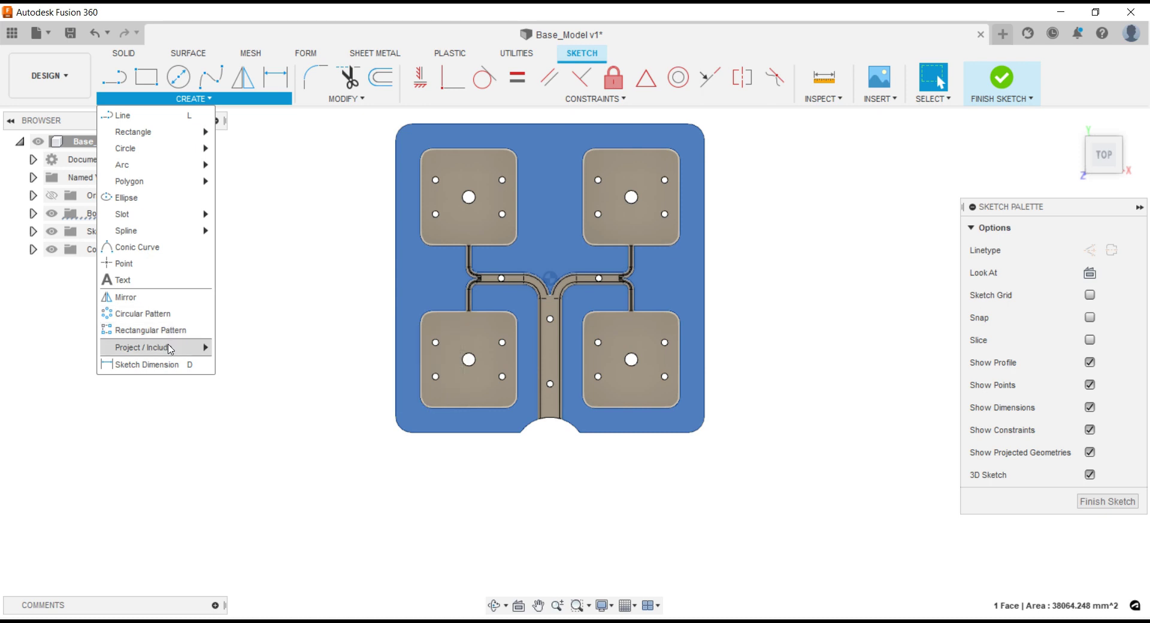
{"action": "mouse_move", "coordinate": [144, 347]}
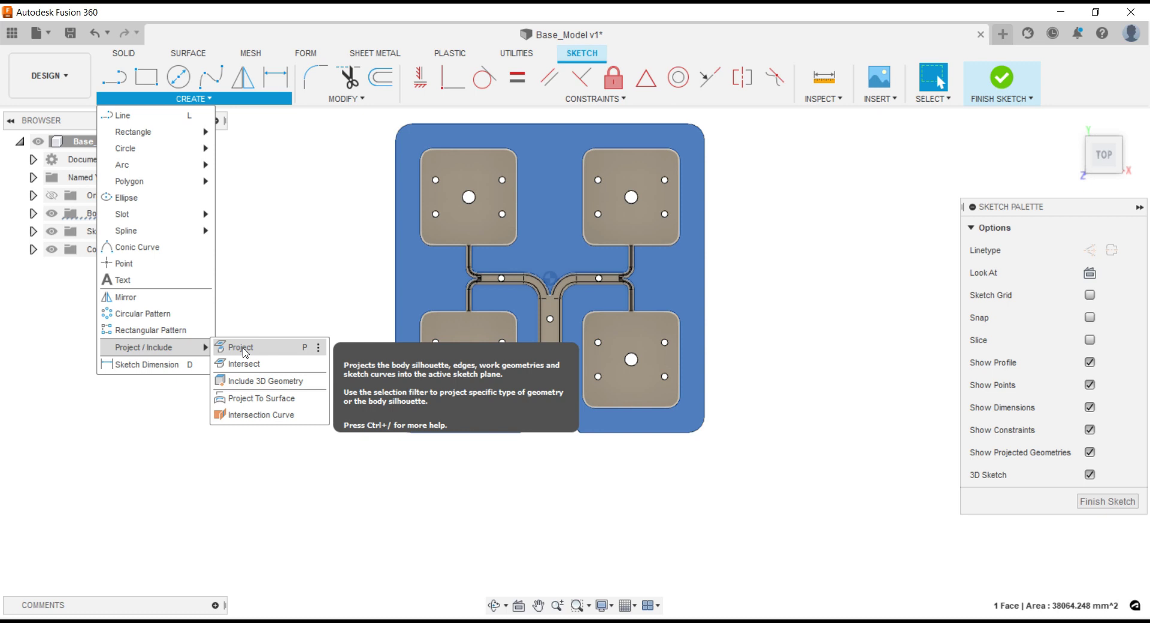
{"action": "left_click", "coordinate": [241, 347]}
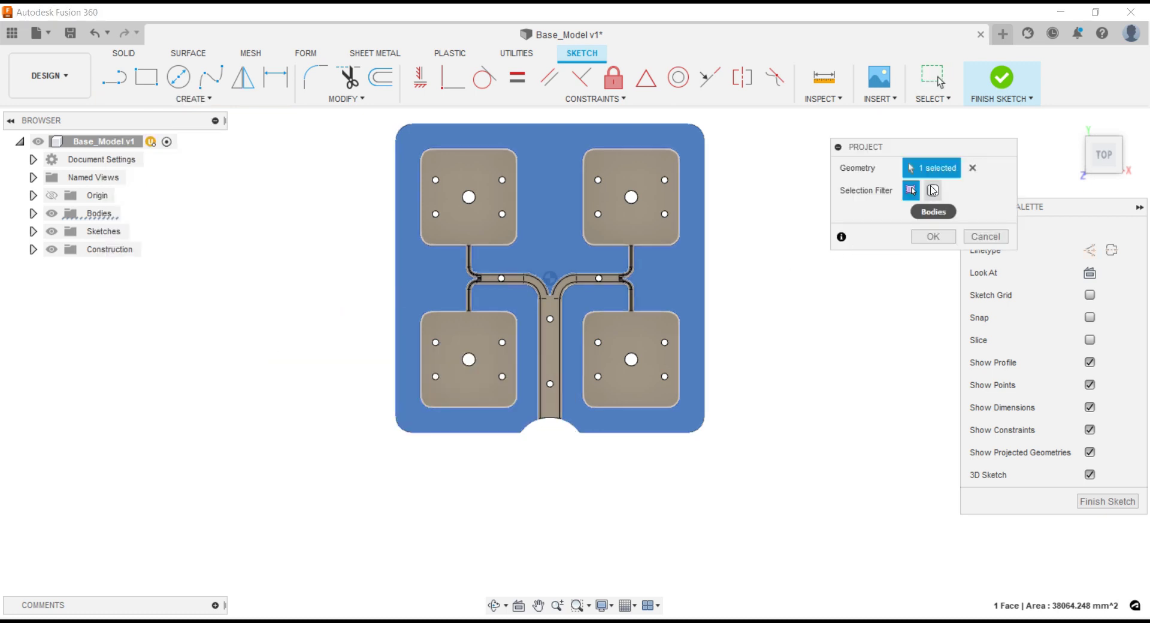
{"action": "left_click", "coordinate": [933, 193]}
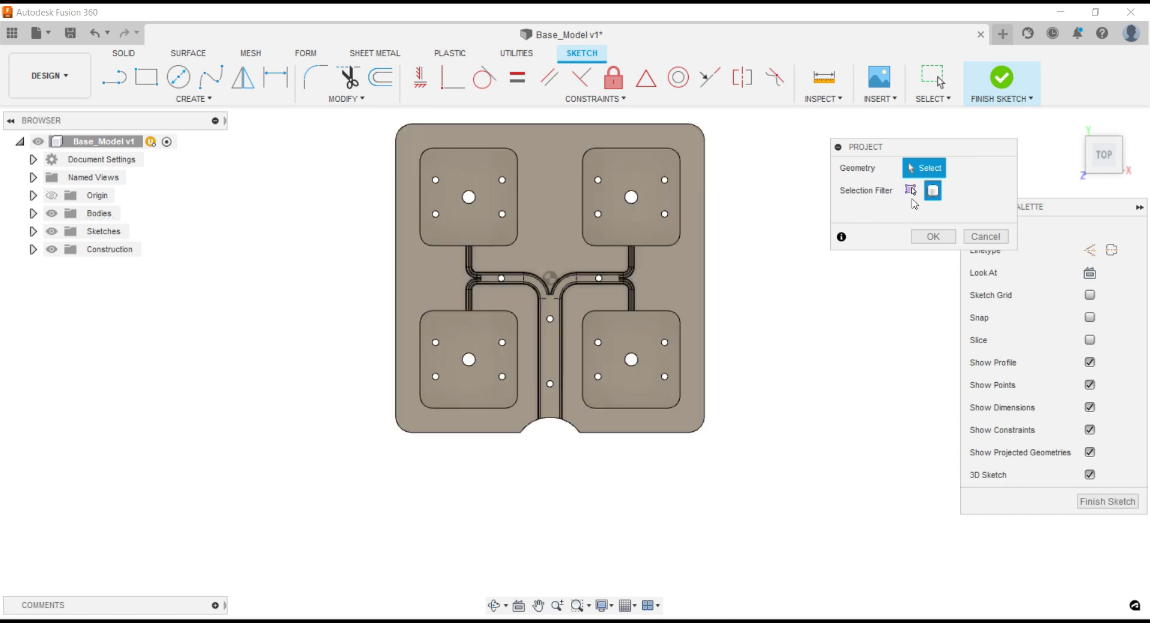
{"action": "left_click", "coordinate": [678, 285]}
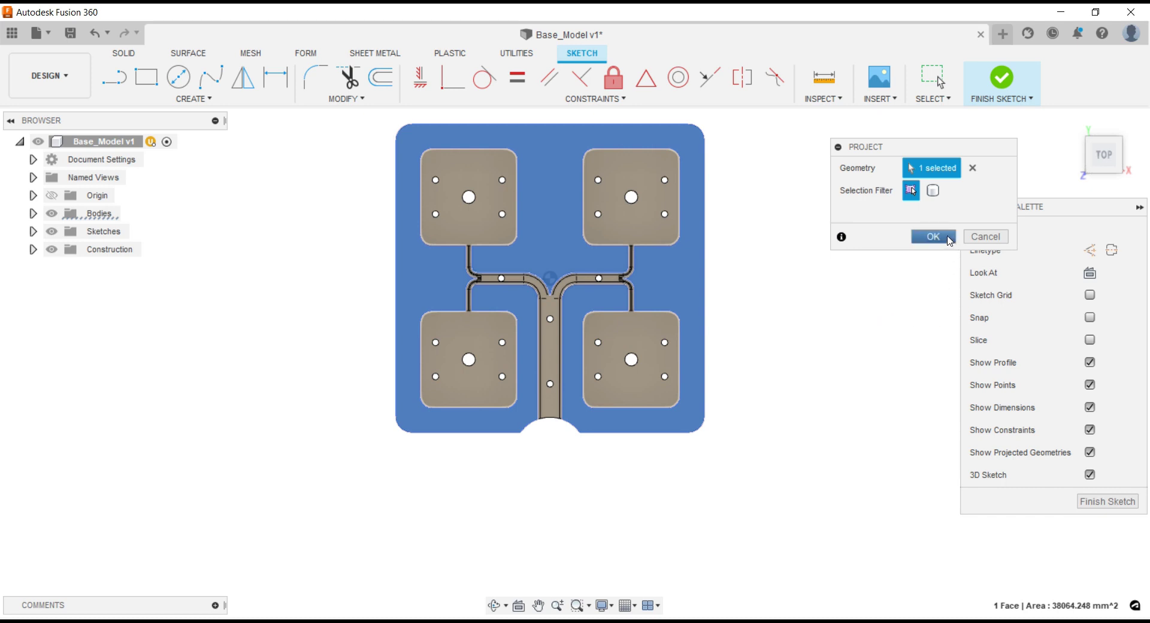
{"action": "left_click", "coordinate": [949, 240]}
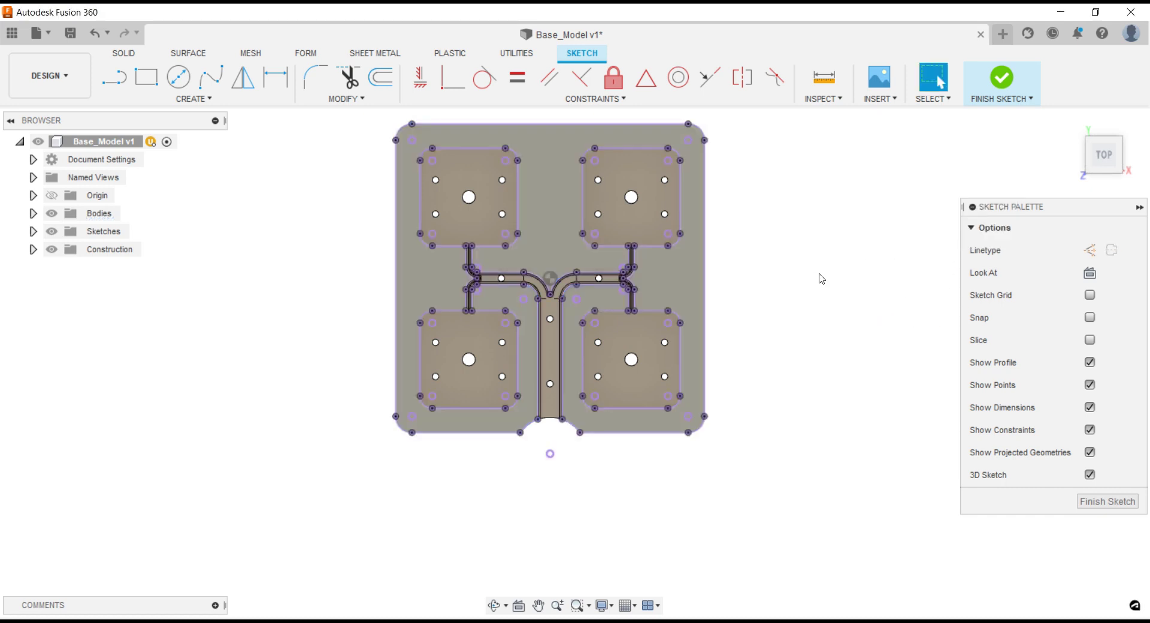
- Hide the solid body so only the projected sketch outlines remain, zooming in on the channels
{"action": "left_click", "coordinate": [52, 213]}
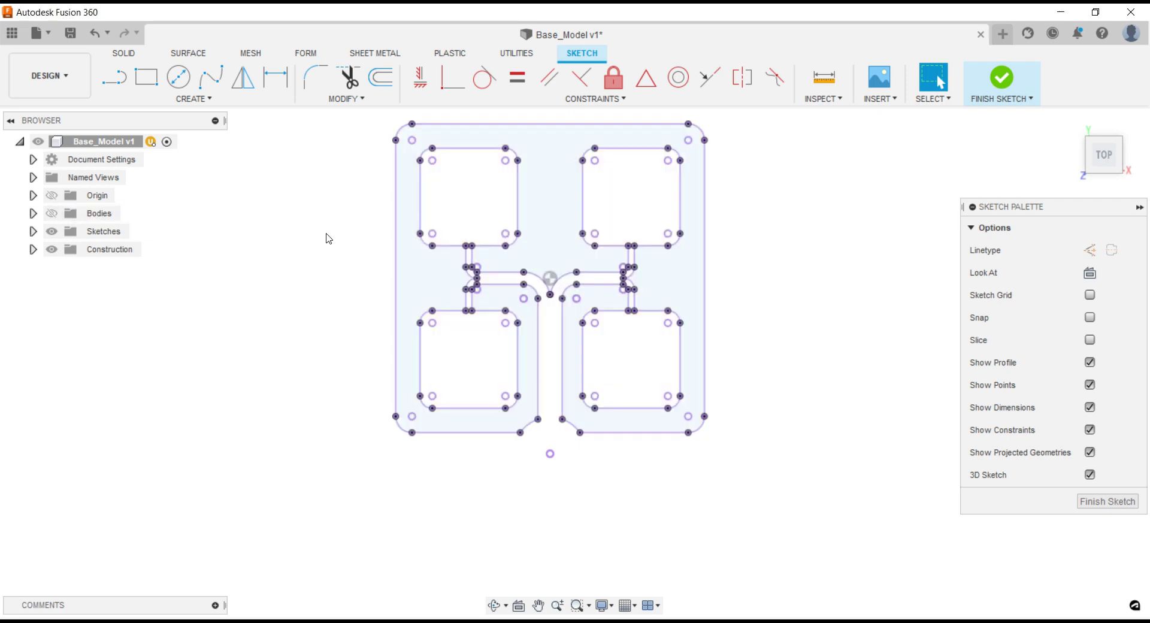
{"action": "scroll", "coordinate": [360, 188], "scroll_direction": "down", "scroll_amount": 1}
{"action": "scroll", "coordinate": [373, 162], "scroll_direction": "up", "scroll_amount": 3}
{"action": "scroll", "coordinate": [531, 316], "scroll_direction": "up", "scroll_amount": 2}
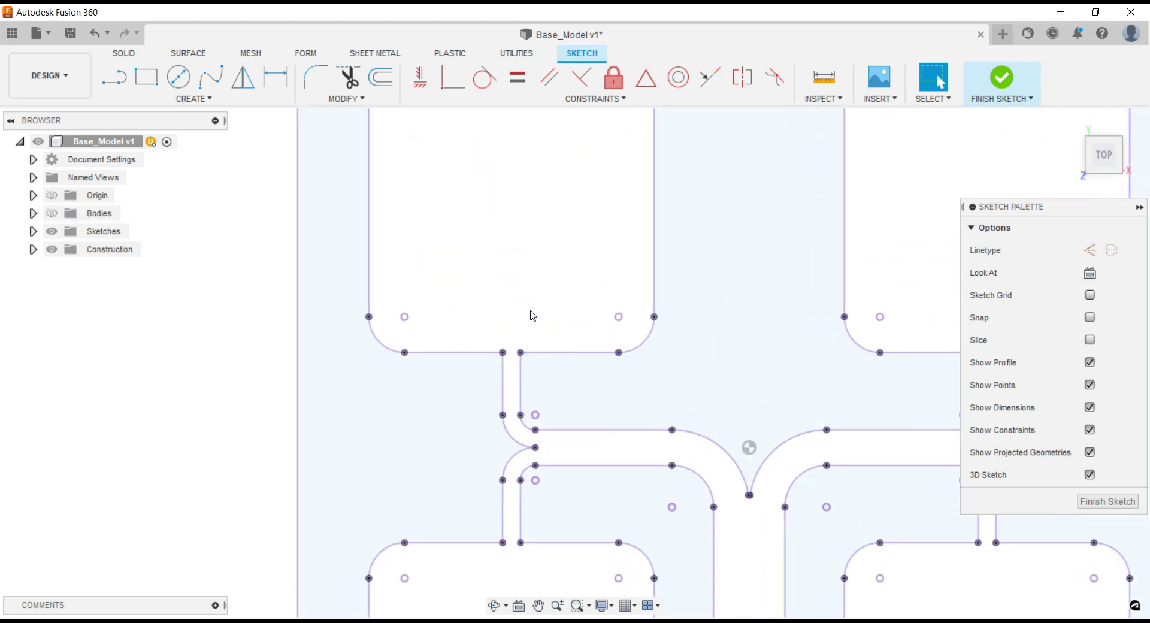
{"action": "scroll", "coordinate": [532, 329], "scroll_direction": "down", "scroll_amount": 2}
{"action": "scroll", "coordinate": [520, 330], "scroll_direction": "up", "scroll_amount": 3}
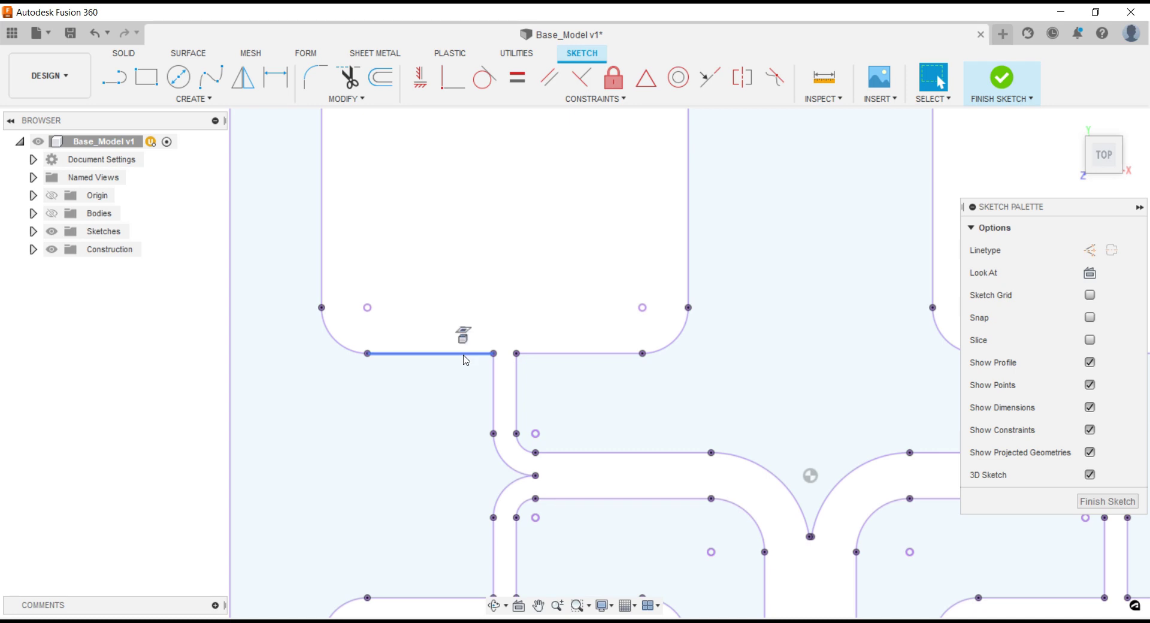
{"action": "scroll", "coordinate": [527, 338], "scroll_direction": "up", "scroll_amount": 2}
{"action": "scroll", "coordinate": [527, 338], "scroll_direction": "up", "scroll_amount": 1}
- Draw short lines closing the channel opening below the upper-left pocket
{"action": "left_click", "coordinate": [114, 77]}
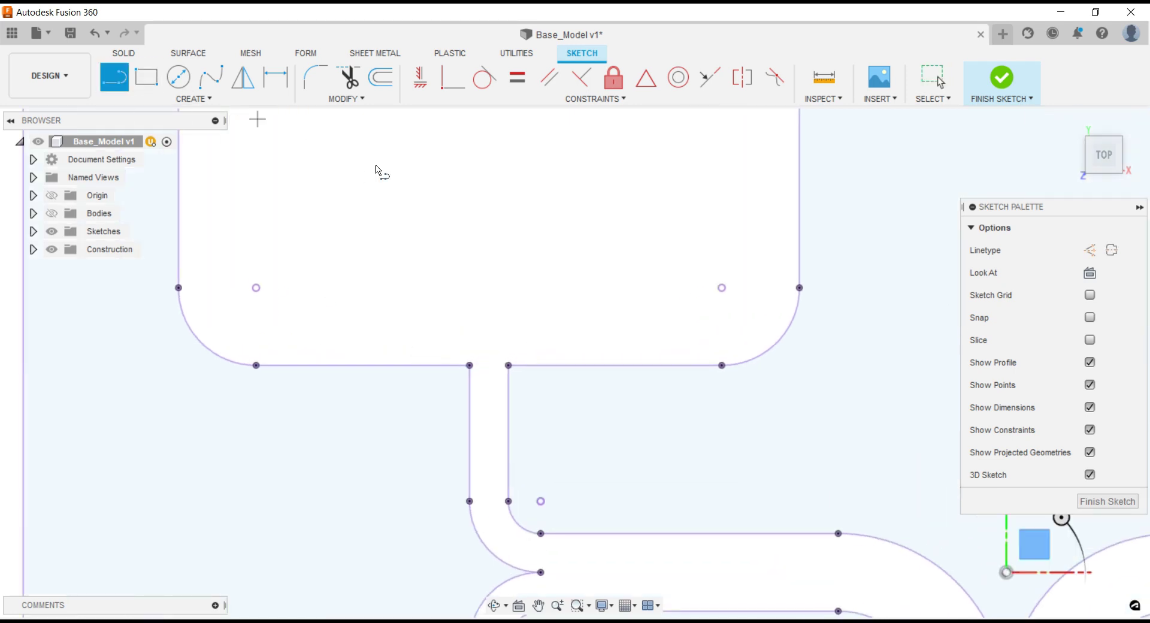
{"action": "left_click", "coordinate": [469, 364]}
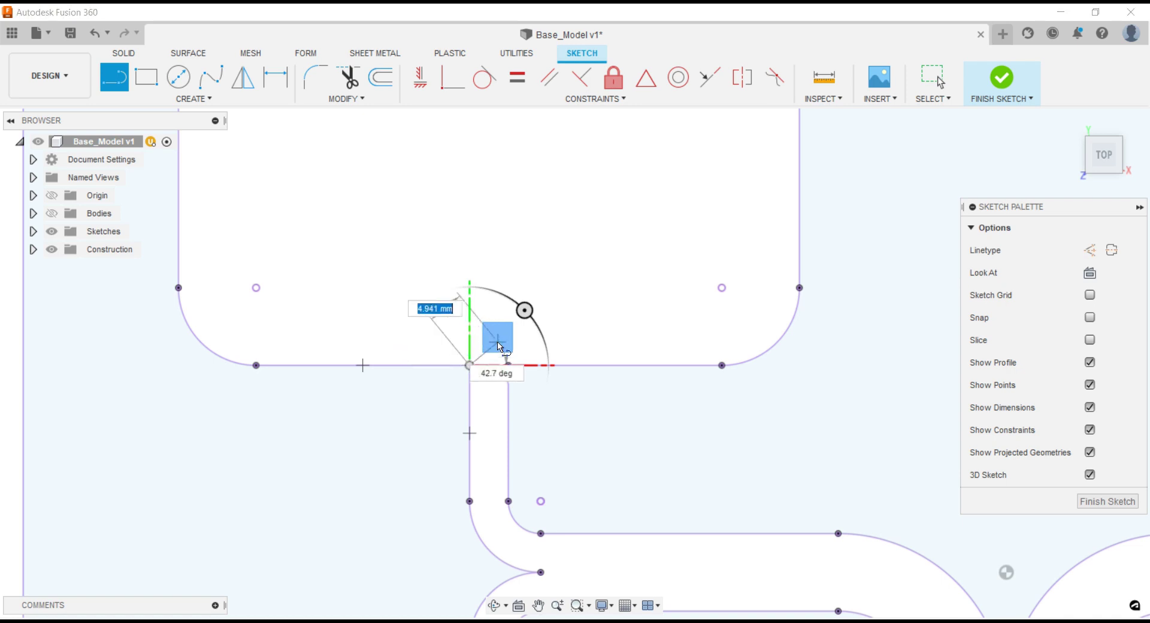
{"action": "scroll", "coordinate": [497, 346], "scroll_direction": "up", "scroll_amount": 1}
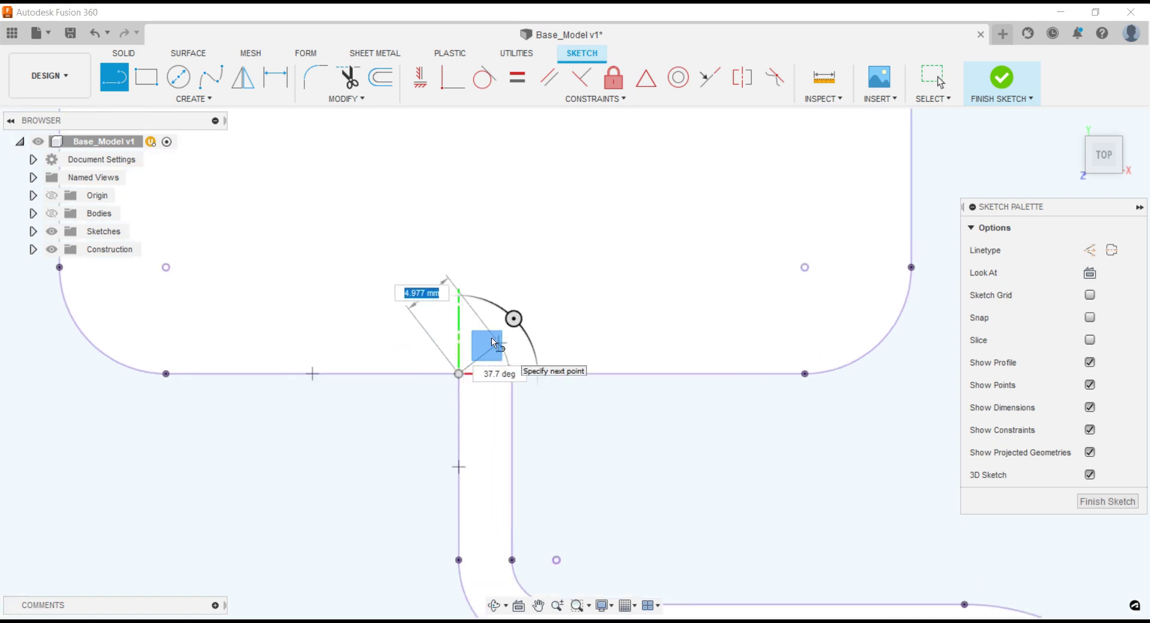
{"action": "left_click", "coordinate": [460, 309]}
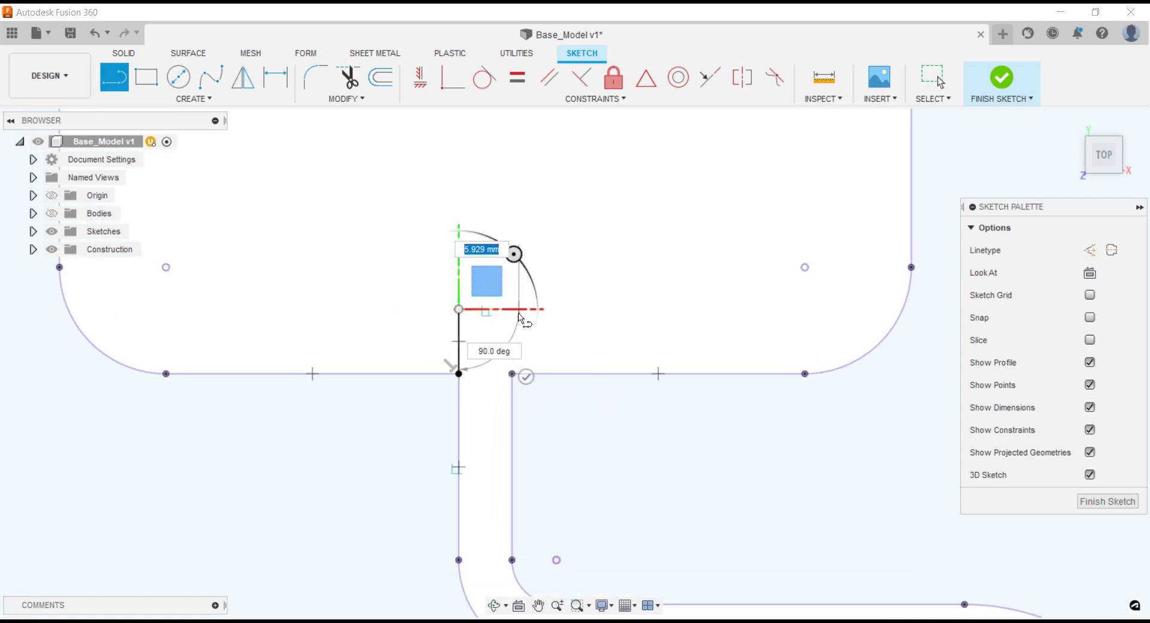
{"action": "left_click", "coordinate": [513, 309]}
{"action": "left_click", "coordinate": [512, 374]}
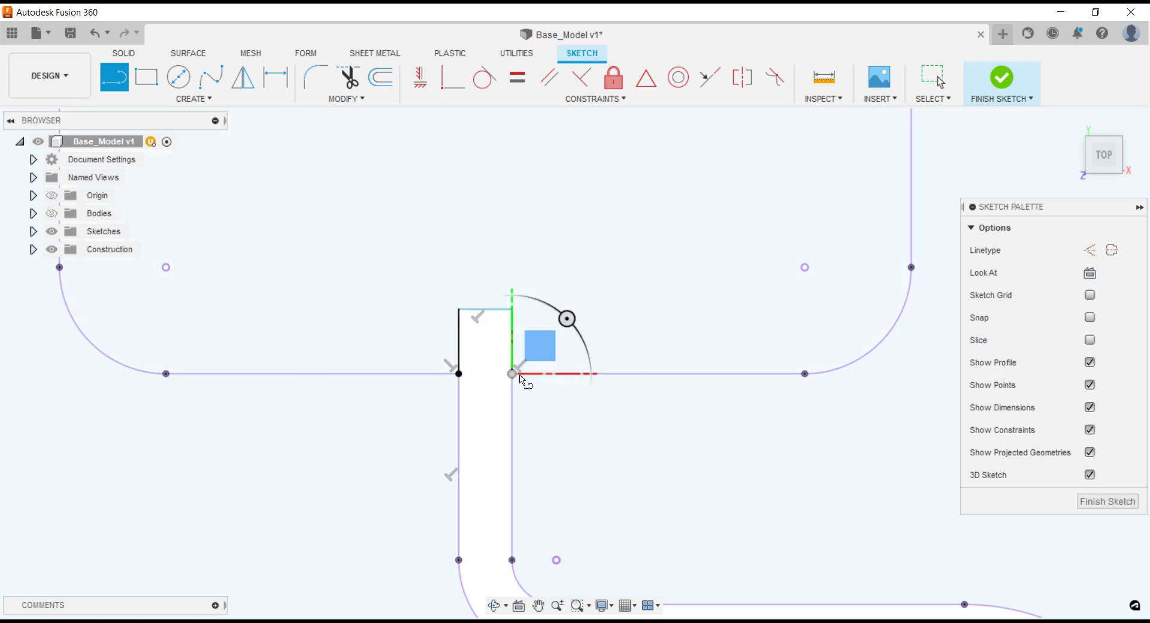
{"action": "scroll", "coordinate": [473, 213], "scroll_direction": "down", "scroll_amount": 2}
{"action": "middle_click_drag", "start_coordinate": [473, 212], "coordinate": [470, 446]}
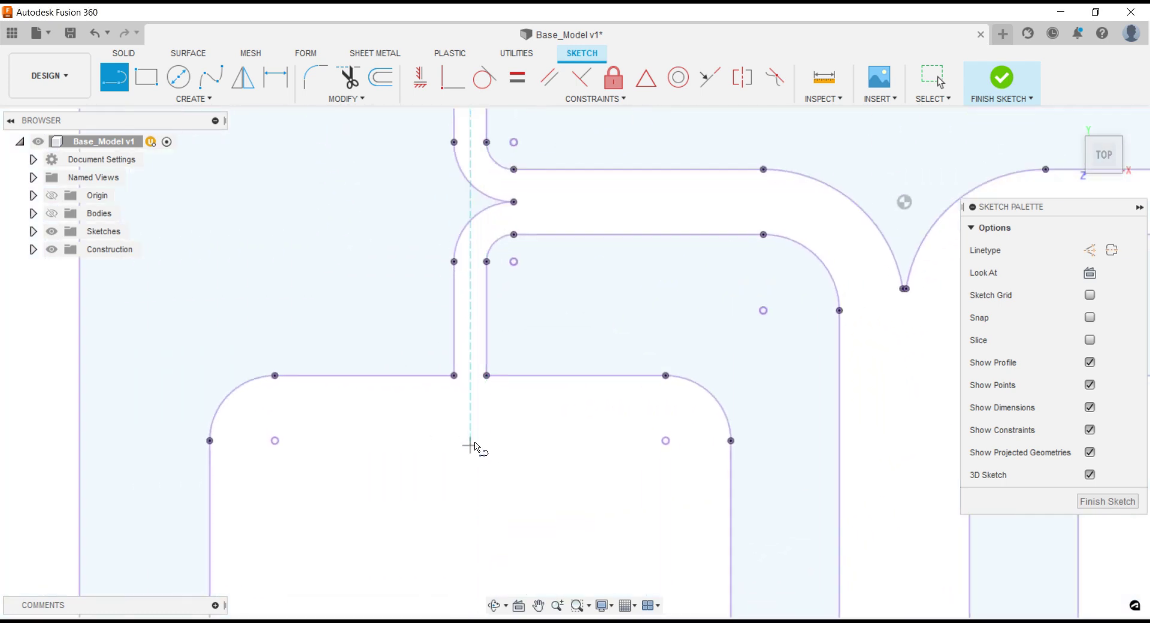
- Draw lines across the next channel junction and down from the bottom of the centre slot
{"action": "left_click", "coordinate": [455, 377]}
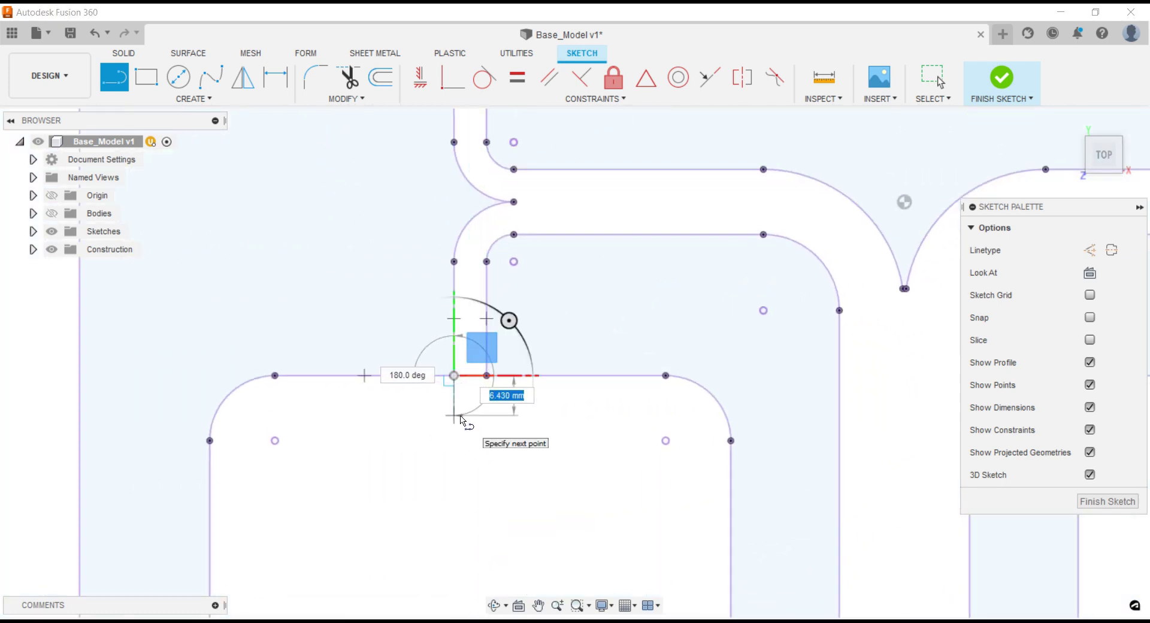
{"action": "scroll", "coordinate": [506, 418], "scroll_direction": "up", "scroll_amount": 3}
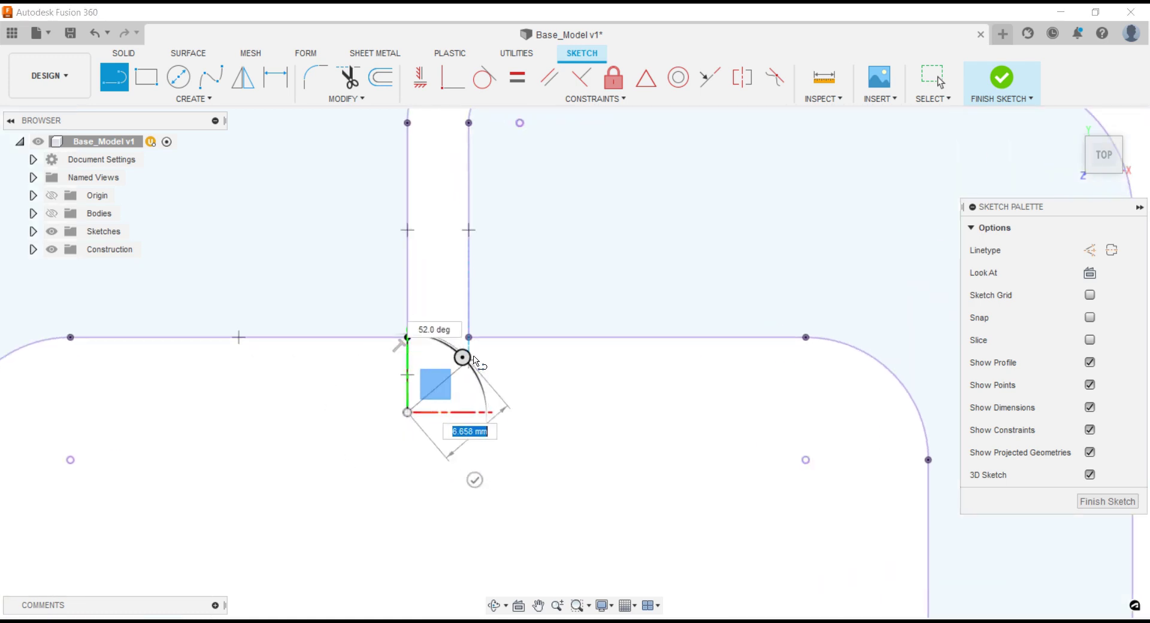
{"action": "left_click", "coordinate": [469, 412]}
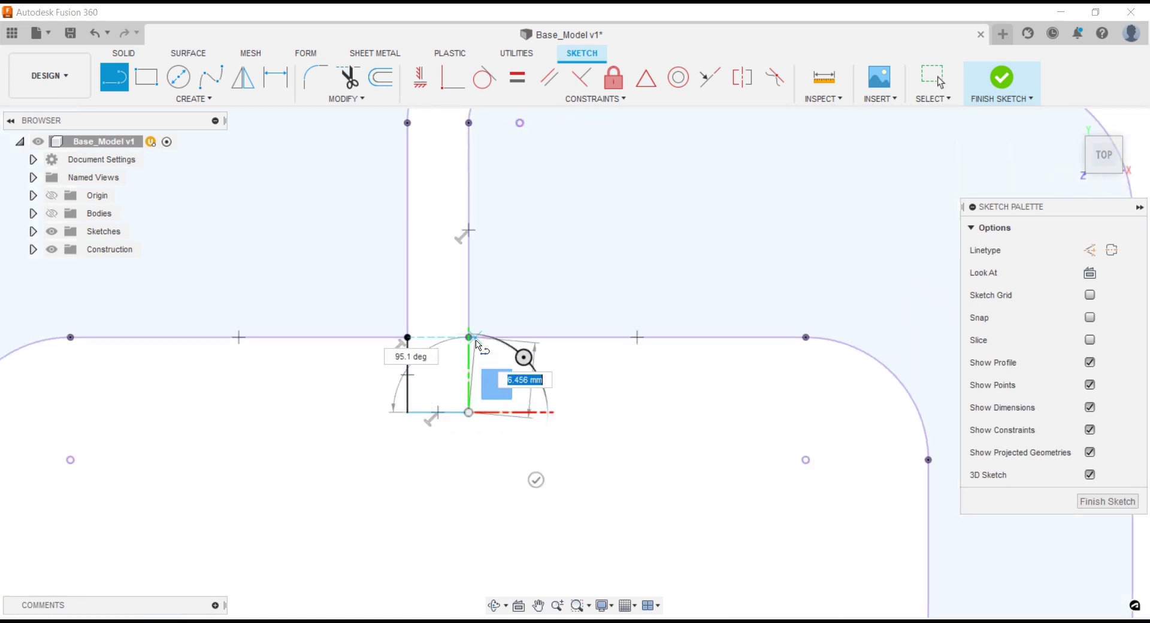
{"action": "scroll", "coordinate": [476, 342], "scroll_direction": "down", "scroll_amount": 2}
{"action": "scroll", "coordinate": [461, 324], "scroll_direction": "down", "scroll_amount": 2}
{"action": "scroll", "coordinate": [383, 335], "scroll_direction": "down", "scroll_amount": 2}
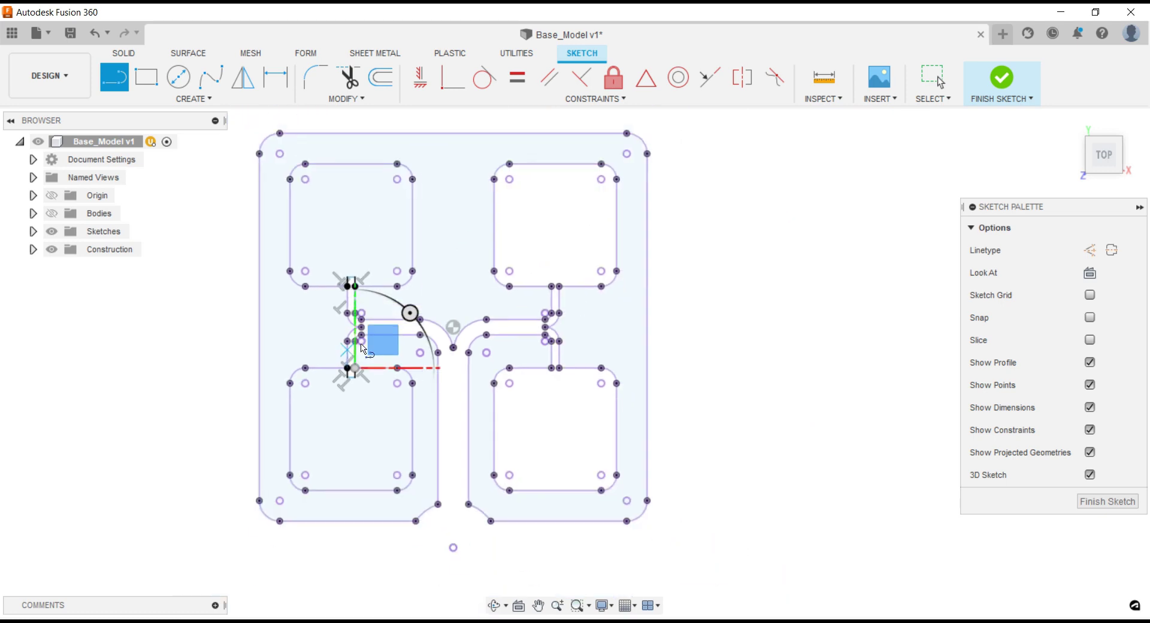
{"action": "scroll", "coordinate": [452, 547], "scroll_direction": "up", "scroll_amount": 1}
{"action": "scroll", "coordinate": [452, 533], "scroll_direction": "up", "scroll_amount": 3}
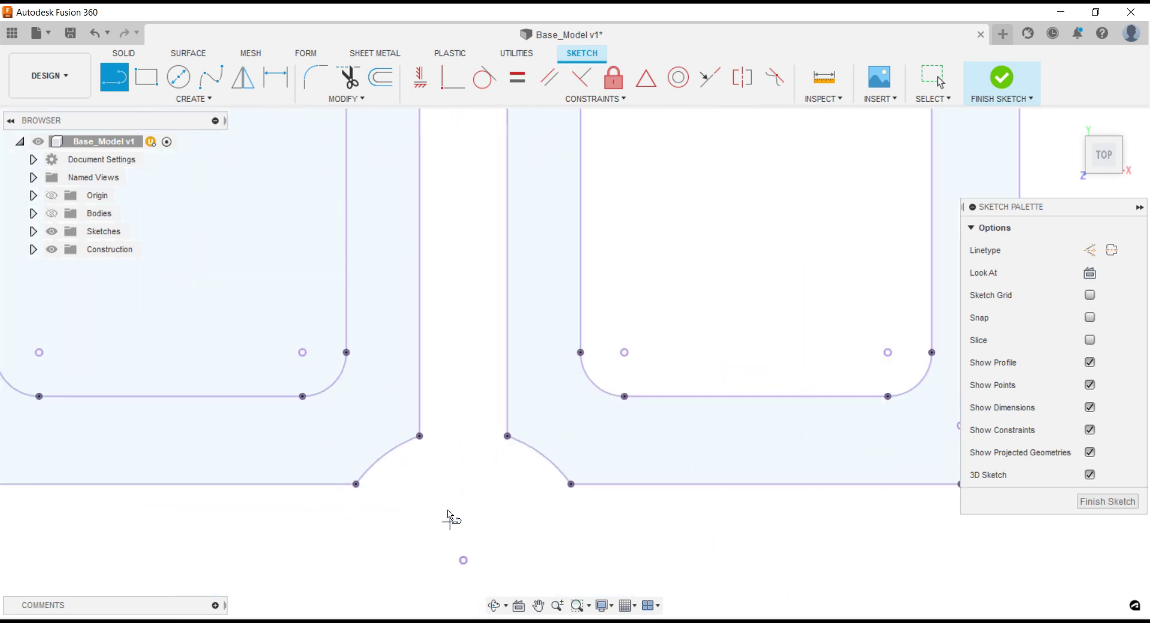
{"action": "scroll", "coordinate": [451, 518], "scroll_direction": "up", "scroll_amount": 1}
{"action": "left_click", "coordinate": [420, 422]}
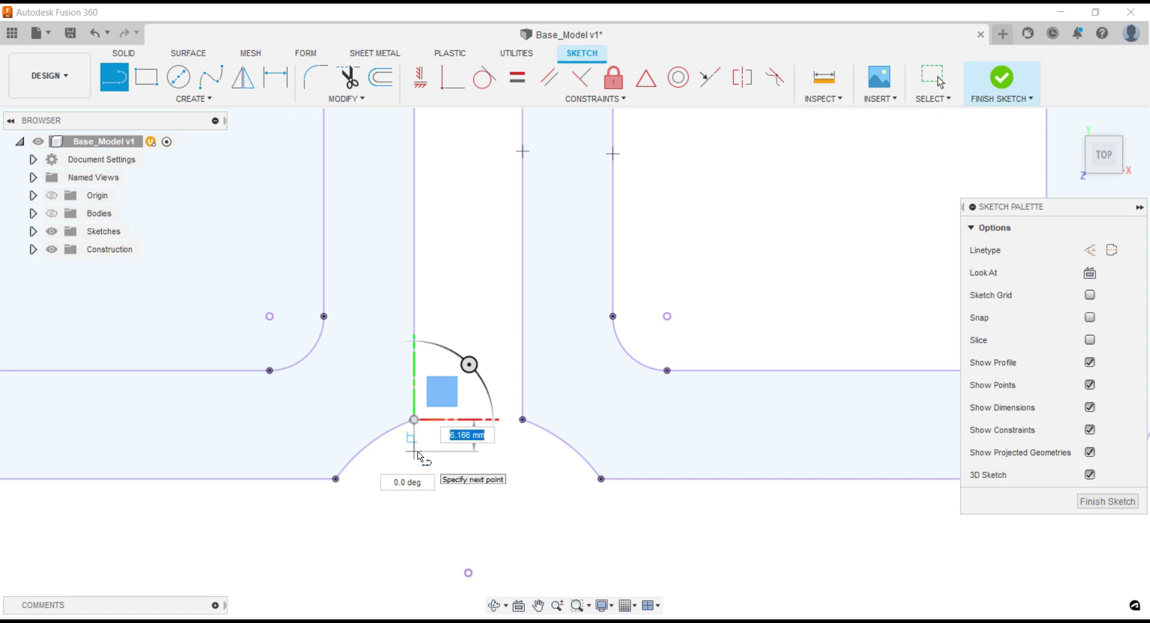
{"action": "left_click", "coordinate": [414, 451]}
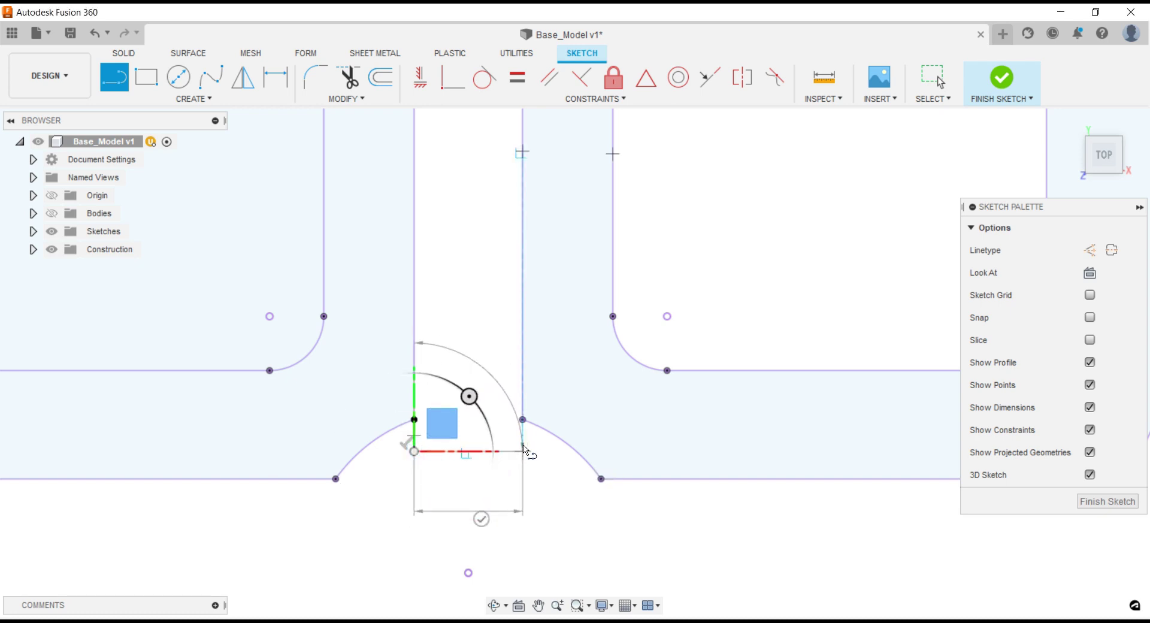
{"action": "scroll", "coordinate": [446, 519], "scroll_direction": "down", "scroll_amount": 2}
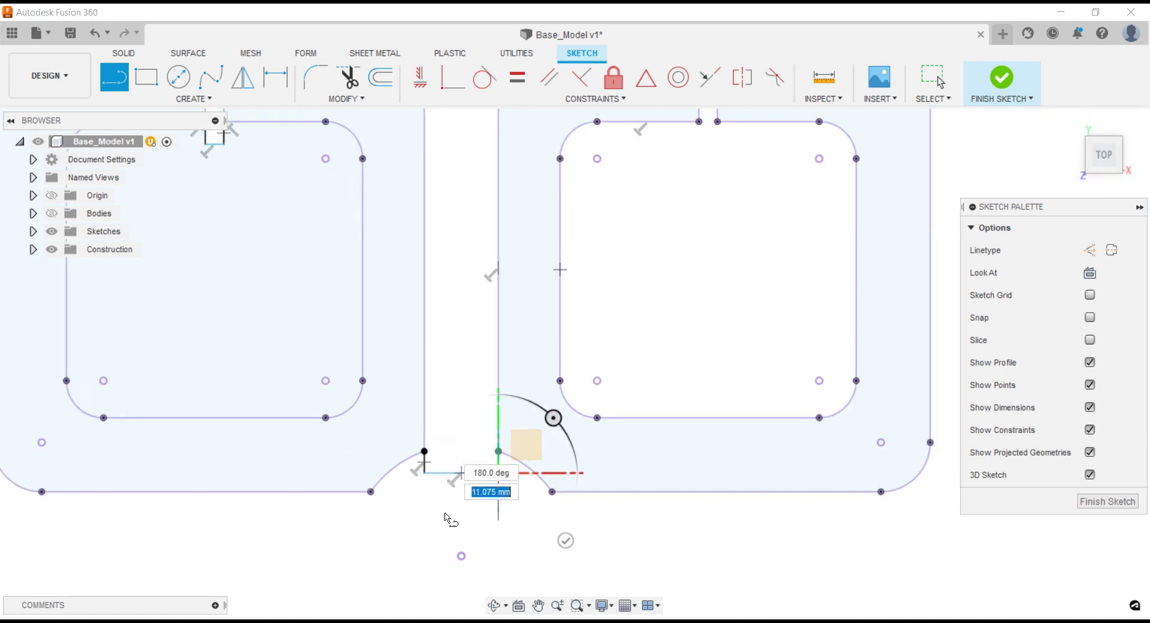
{"action": "scroll", "coordinate": [509, 455], "scroll_direction": "down", "scroll_amount": 3}
{"action": "scroll", "coordinate": [576, 336], "scroll_direction": "up", "scroll_amount": 2}
{"action": "scroll", "coordinate": [578, 331], "scroll_direction": "up", "scroll_amount": 2}
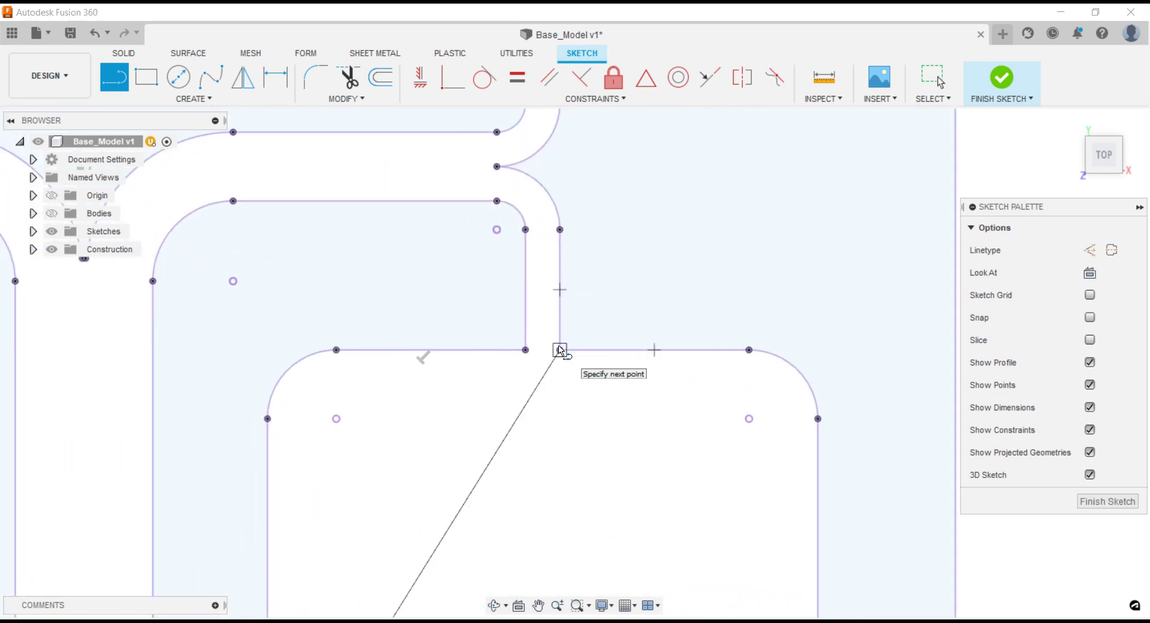
- End the line at the channel junction corner and delete the stray diagonal line
{"action": "left_click", "coordinate": [560, 350]}
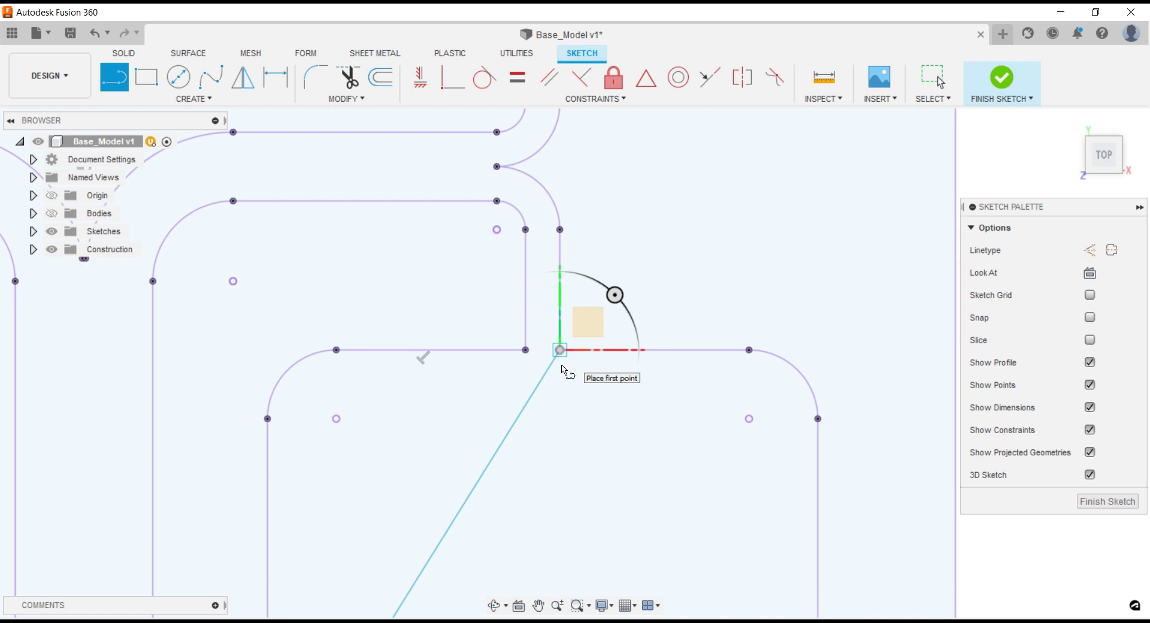
{"action": "scroll", "coordinate": [560, 396], "scroll_direction": "down", "scroll_amount": 1}
{"action": "scroll", "coordinate": [561, 384], "scroll_direction": "down", "scroll_amount": 1}
{"action": "key", "text": "Escape"}
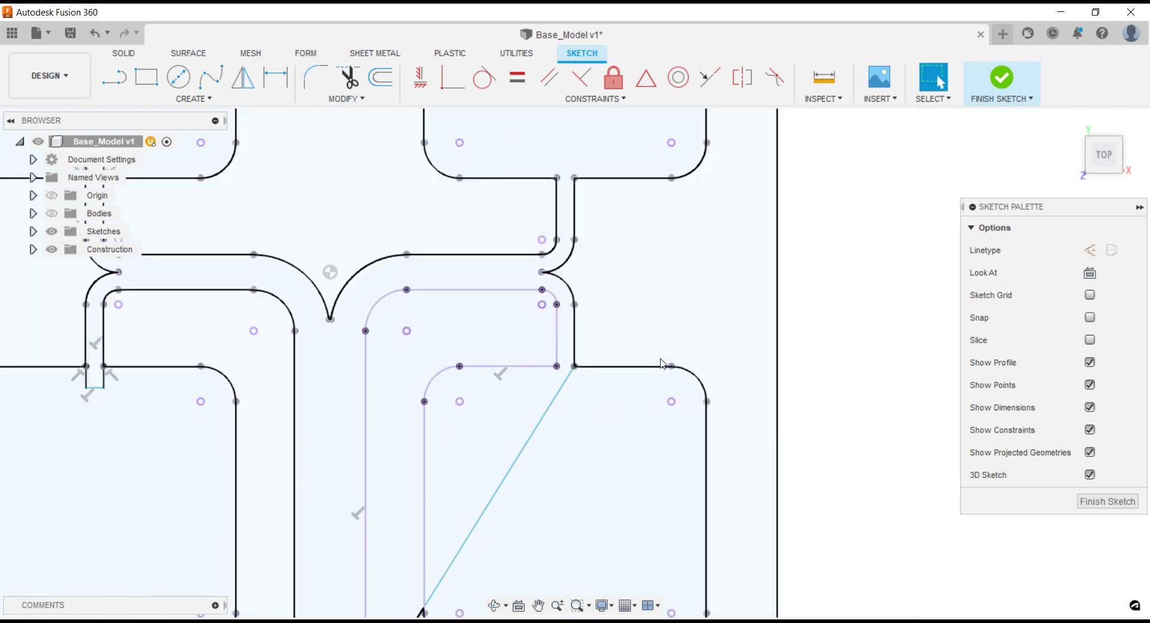
{"action": "scroll", "coordinate": [554, 307], "scroll_direction": "down", "scroll_amount": 1}
{"action": "scroll", "coordinate": [599, 425], "scroll_direction": "down", "scroll_amount": 1}
{"action": "left_click", "coordinate": [535, 473]}
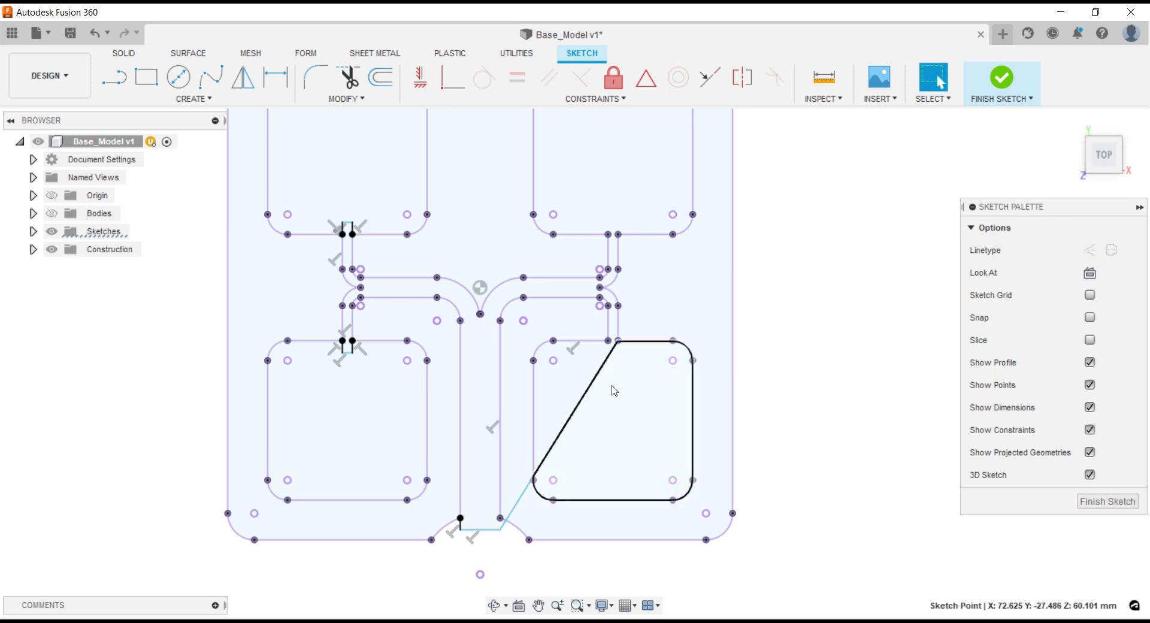
{"action": "key", "text": "Delete"}
- Close the bottom slot profile with a vertical line from the bottom segment's open end
{"action": "scroll", "coordinate": [509, 548], "scroll_direction": "up", "scroll_amount": 5}
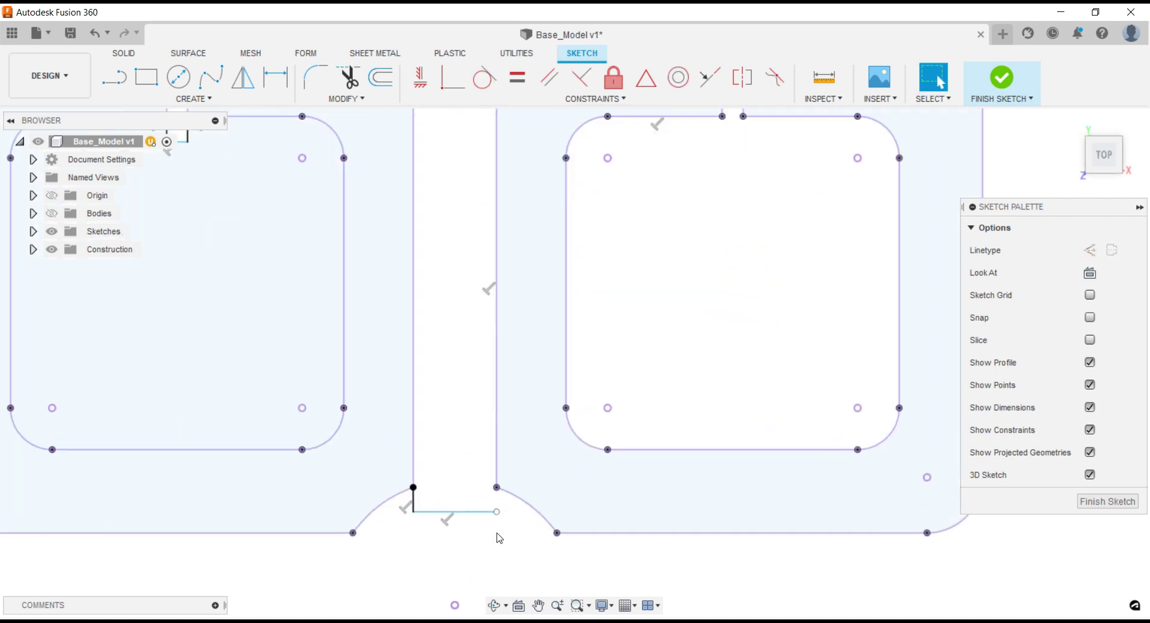
{"action": "key", "text": "l"}
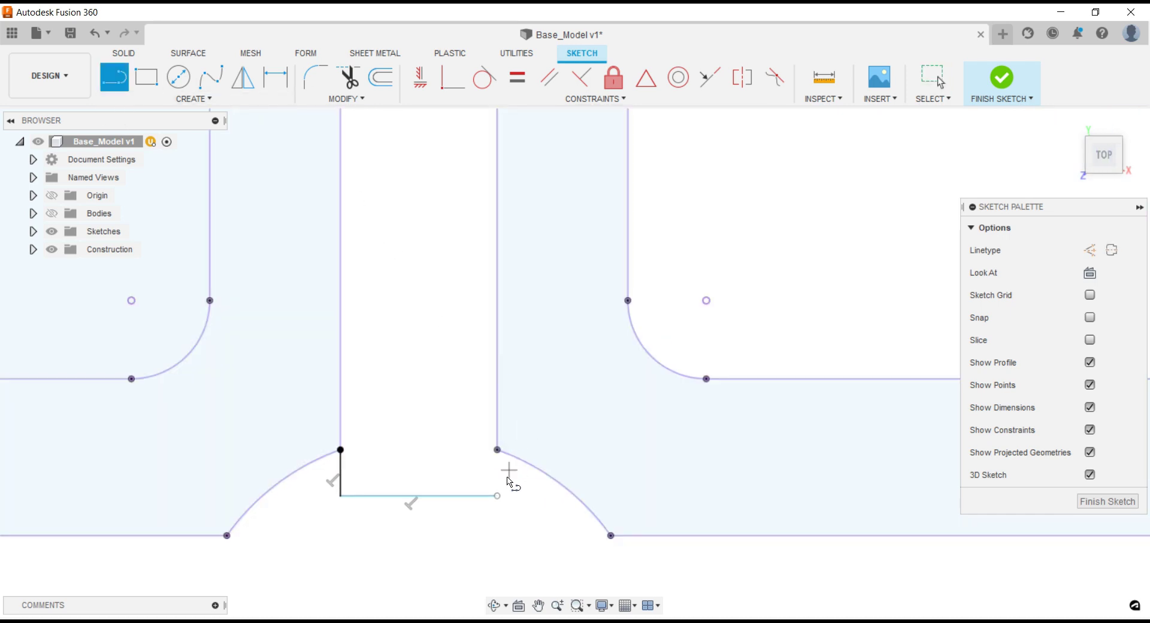
{"action": "left_click", "coordinate": [498, 495]}
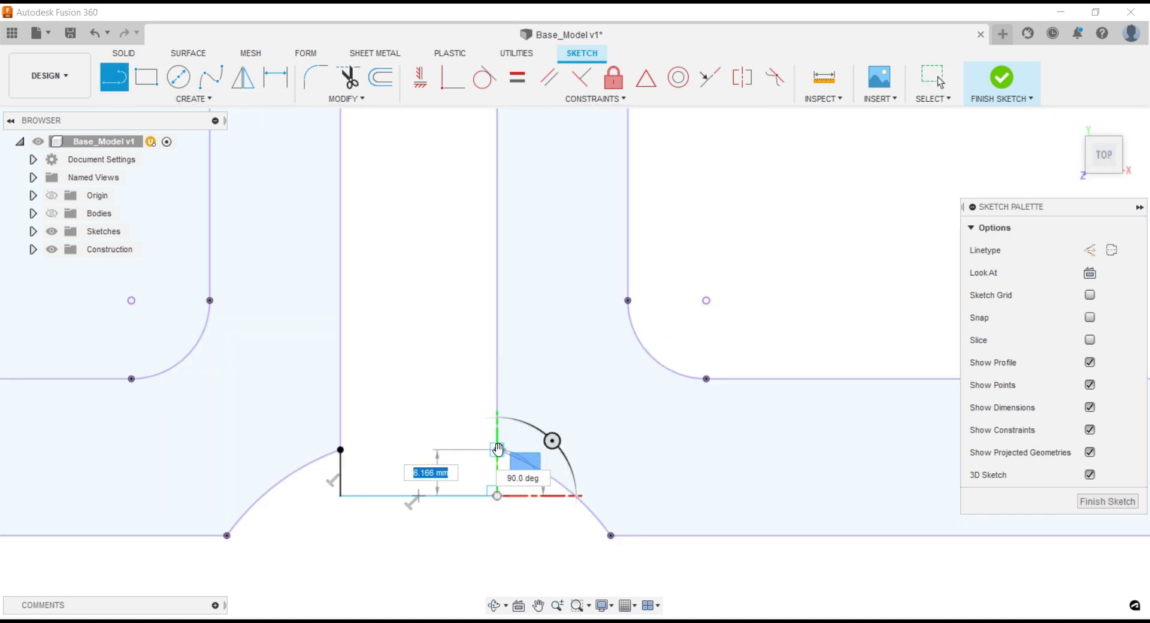
{"action": "scroll", "coordinate": [480, 526], "scroll_direction": "down", "scroll_amount": 2}
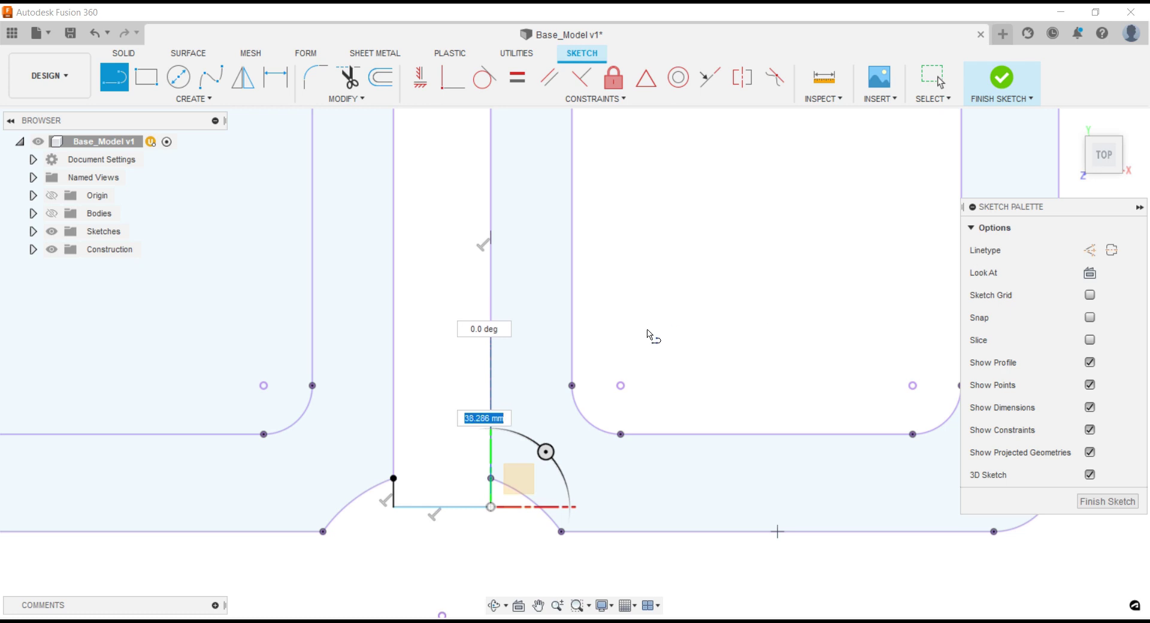
{"action": "right_click", "coordinate": [467, 352]}
{"action": "left_click", "coordinate": [437, 426]}
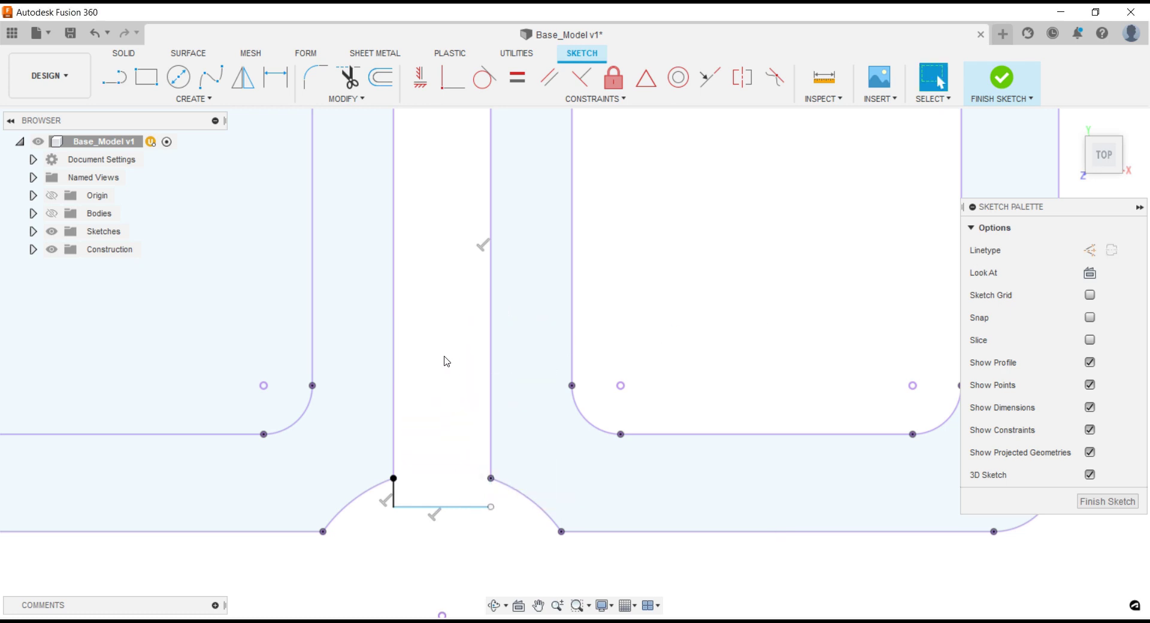
{"action": "scroll", "coordinate": [446, 361], "scroll_direction": "down", "scroll_amount": 1}
{"action": "left_click", "coordinate": [113, 85]}
{"action": "scroll", "coordinate": [480, 513], "scroll_direction": "up", "scroll_amount": 5}
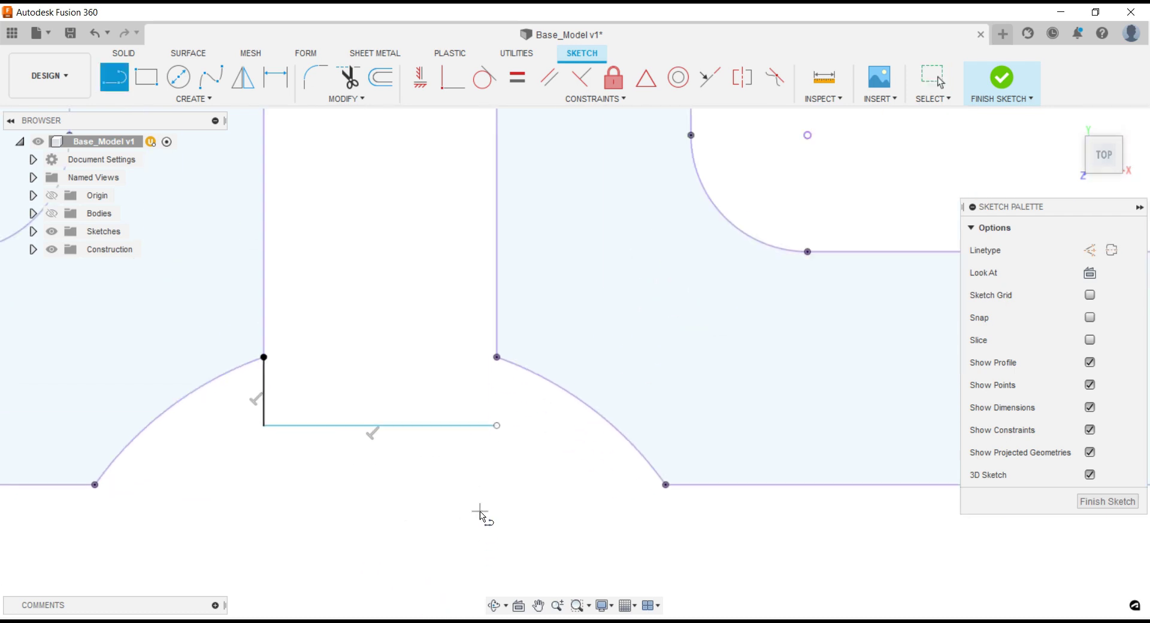
{"action": "left_click", "coordinate": [496, 357]}
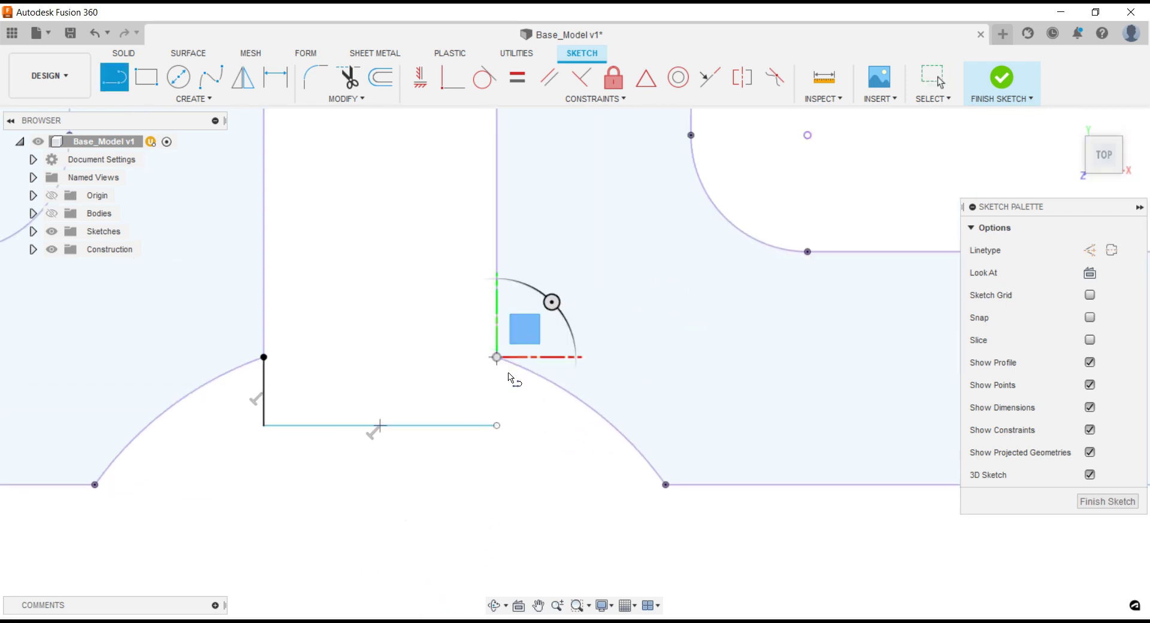
{"action": "left_click", "coordinate": [496, 425]}
- Draw the small closing rectangle's bottom edge and vertical side from the channel endpoint
{"action": "scroll", "coordinate": [426, 521], "scroll_direction": "down", "scroll_amount": 3}
{"action": "scroll", "coordinate": [419, 514], "scroll_direction": "down", "scroll_amount": 2}
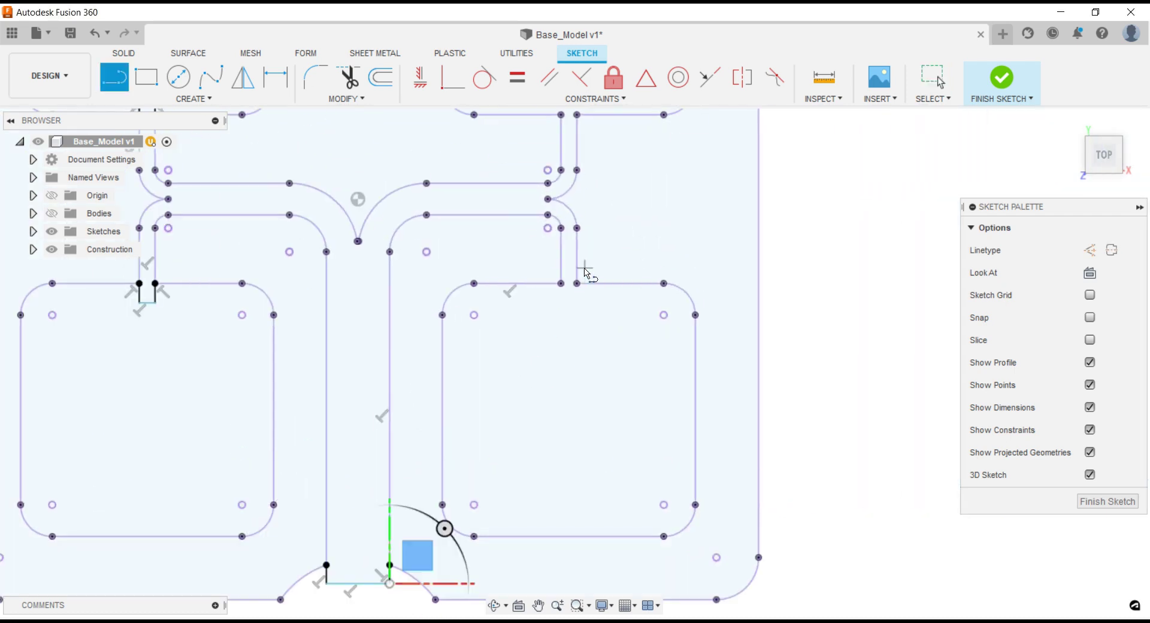
{"action": "scroll", "coordinate": [586, 272], "scroll_direction": "up", "scroll_amount": 5}
{"action": "scroll", "coordinate": [585, 273], "scroll_direction": "up", "scroll_amount": 4}
{"action": "scroll", "coordinate": [584, 271], "scroll_direction": "up", "scroll_amount": 1}
{"action": "left_click_drag", "start_coordinate": [545, 343], "coordinate": [545, 439]}
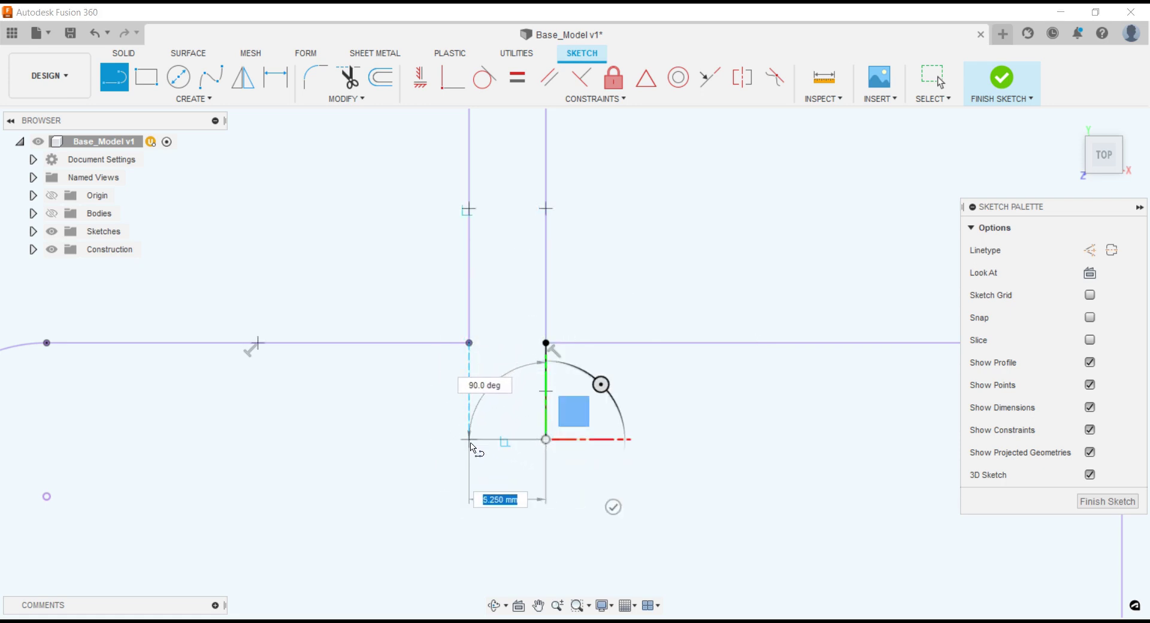
{"action": "left_click", "coordinate": [469, 439]}
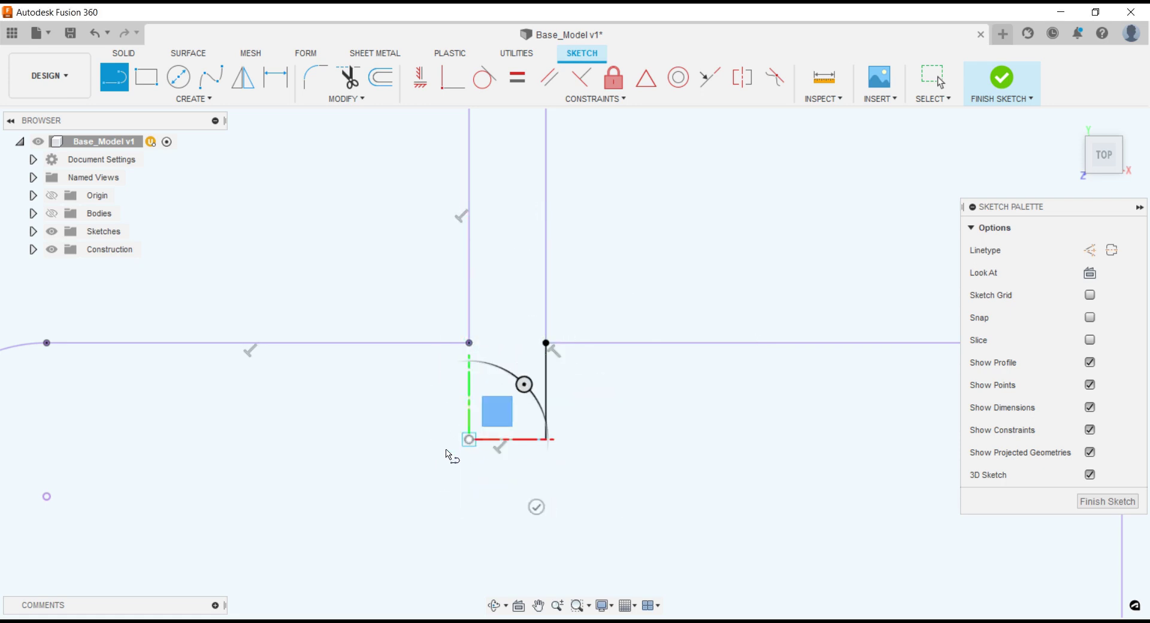
{"action": "left_click", "coordinate": [469, 343]}
- Close the notch at the channel junction with a horizontal and a vertical line
{"action": "scroll", "coordinate": [535, 461], "scroll_direction": "down", "scroll_amount": 2}
{"action": "scroll", "coordinate": [530, 486], "scroll_direction": "down", "scroll_amount": 2}
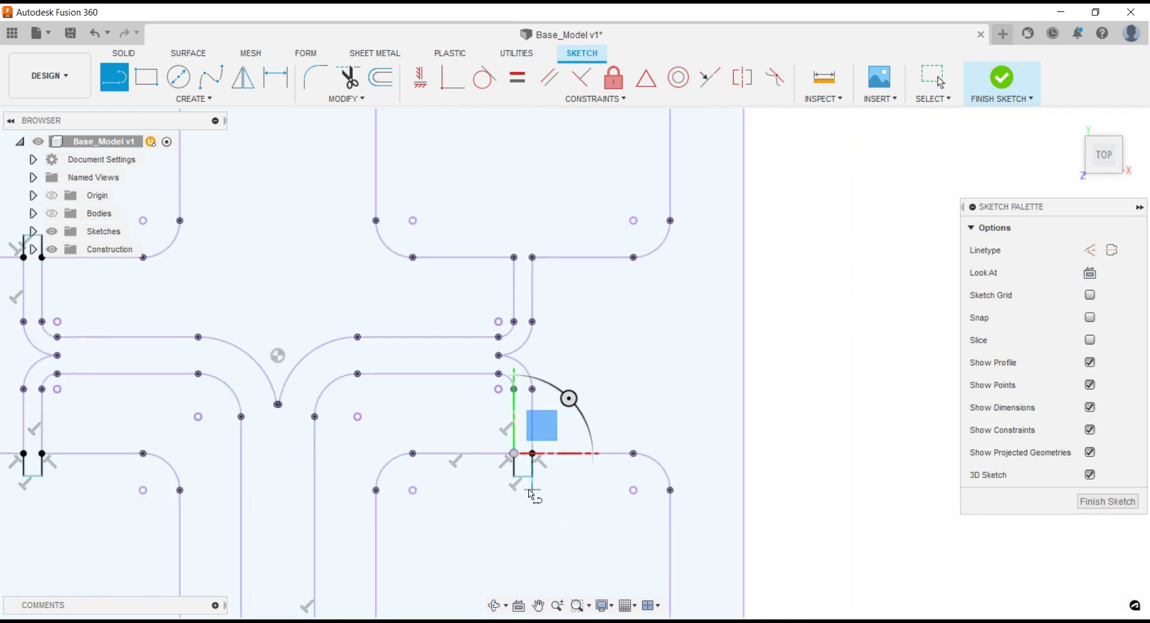
{"action": "scroll", "coordinate": [533, 299], "scroll_direction": "up", "scroll_amount": 3}
{"action": "scroll", "coordinate": [516, 310], "scroll_direction": "up", "scroll_amount": 2}
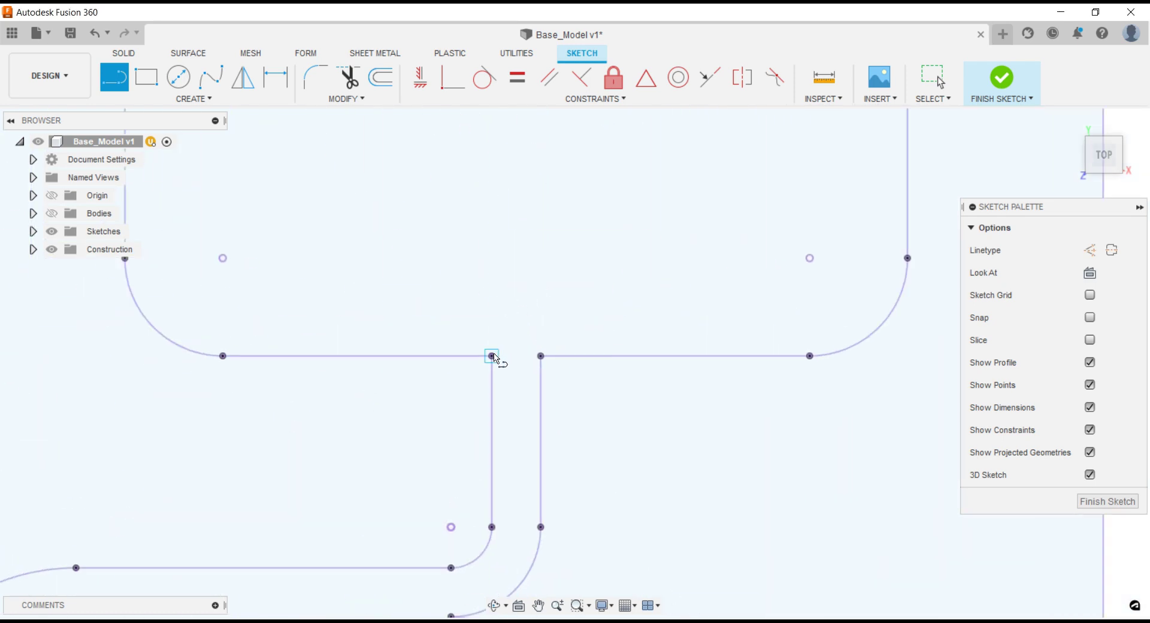
{"action": "left_click_drag", "start_coordinate": [492, 357], "coordinate": [492, 295]}
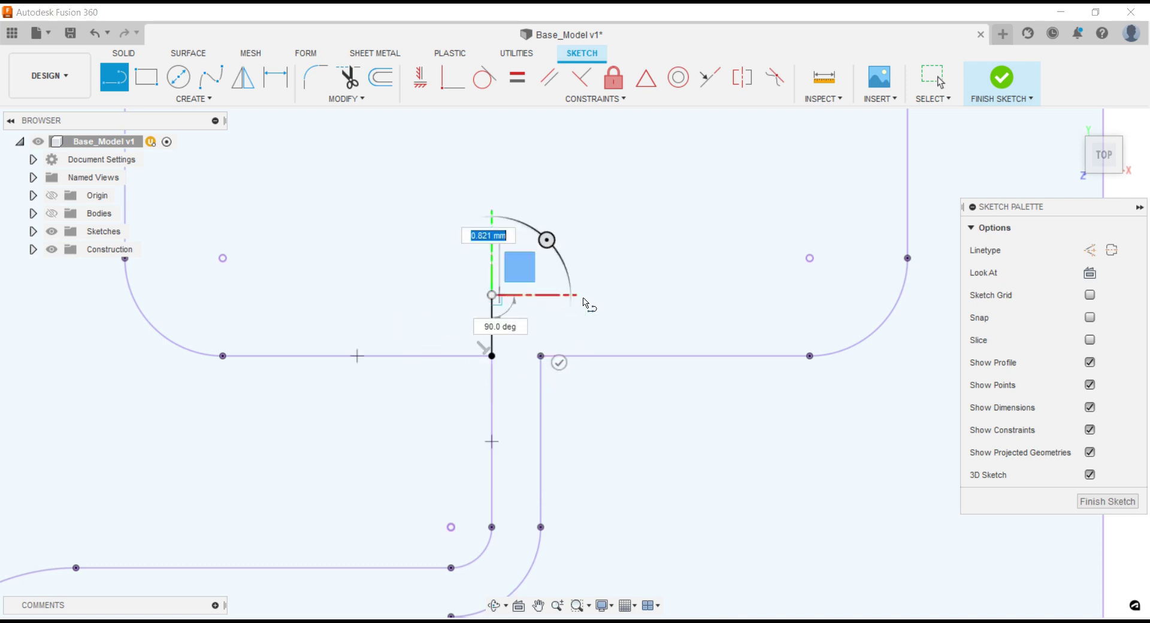
{"action": "left_click", "coordinate": [540, 295]}
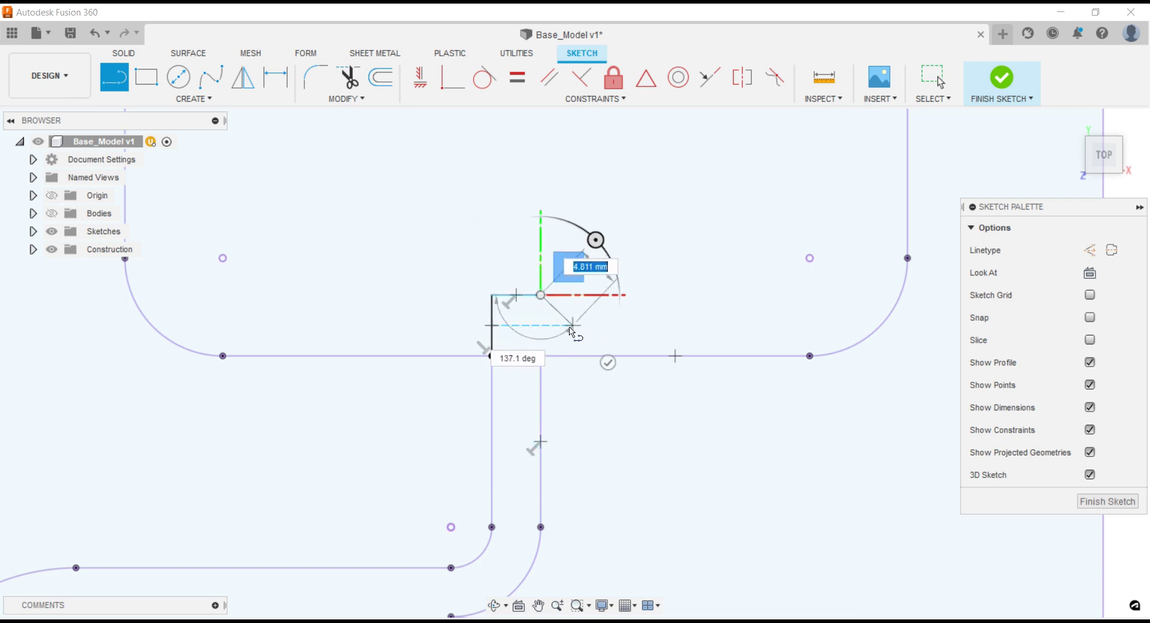
{"action": "left_click", "coordinate": [545, 356]}
{"action": "key", "text": "Escape"}
- Window-select all the plate's sketch profiles to check they are closed, then deselect
{"action": "scroll", "coordinate": [684, 299], "scroll_direction": "down", "scroll_amount": 3}
{"action": "scroll", "coordinate": [682, 312], "scroll_direction": "down", "scroll_amount": 3}
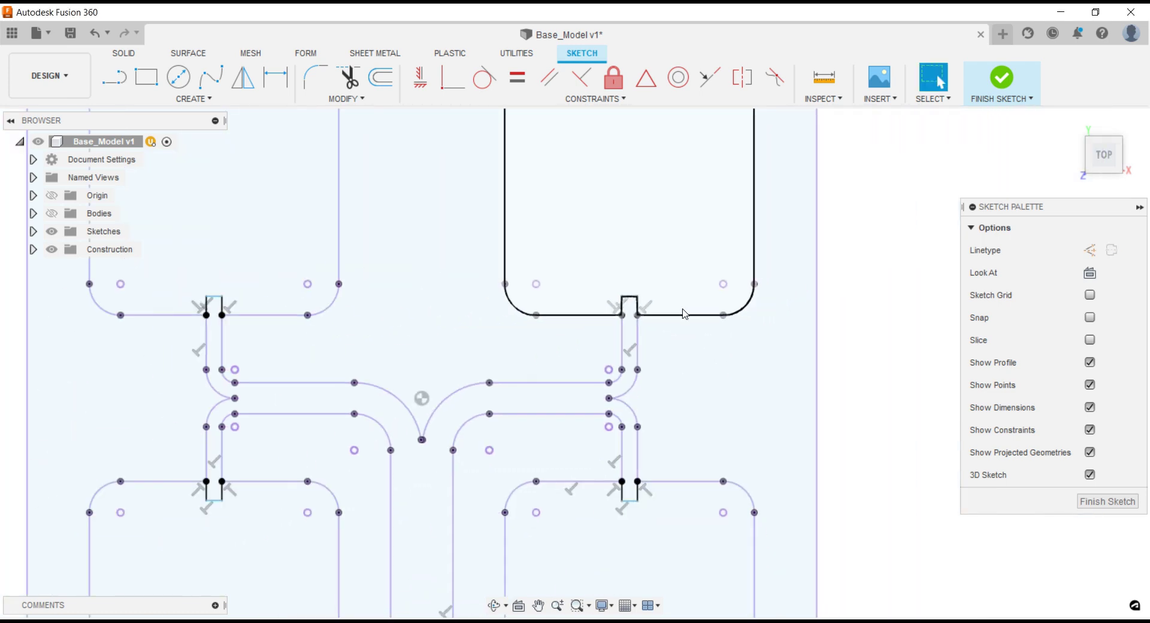
{"action": "scroll", "coordinate": [677, 314], "scroll_direction": "down", "scroll_amount": 3}
{"action": "scroll", "coordinate": [661, 327], "scroll_direction": "up", "scroll_amount": 1}
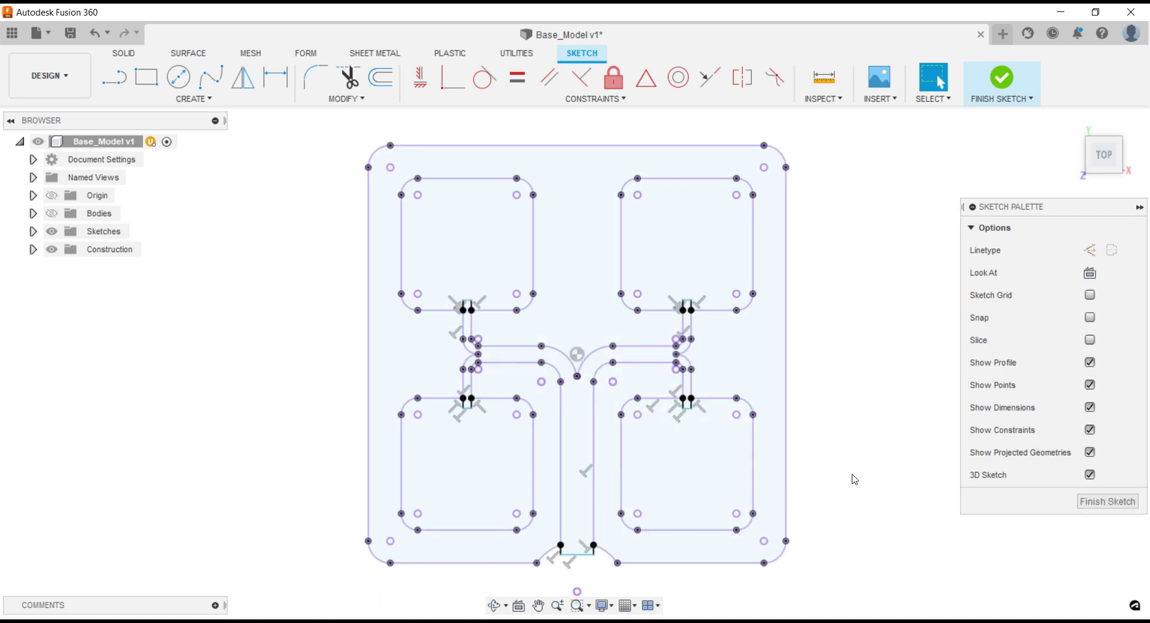
{"action": "mouse_move", "coordinate": [608, 469]}
{"action": "left_mouse_down"}
{"action": "mouse_move", "coordinate": [572, 454]}
{"action": "mouse_move", "coordinate": [606, 451]}
{"action": "left_mouse_up"}
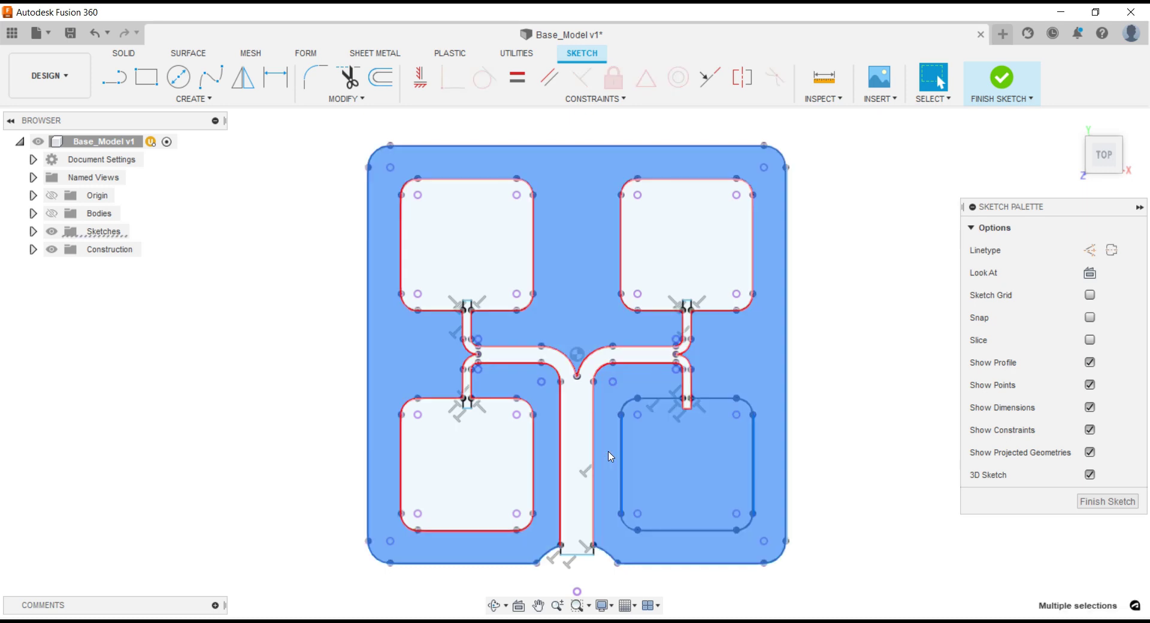
{"action": "key", "text": "Escape"}
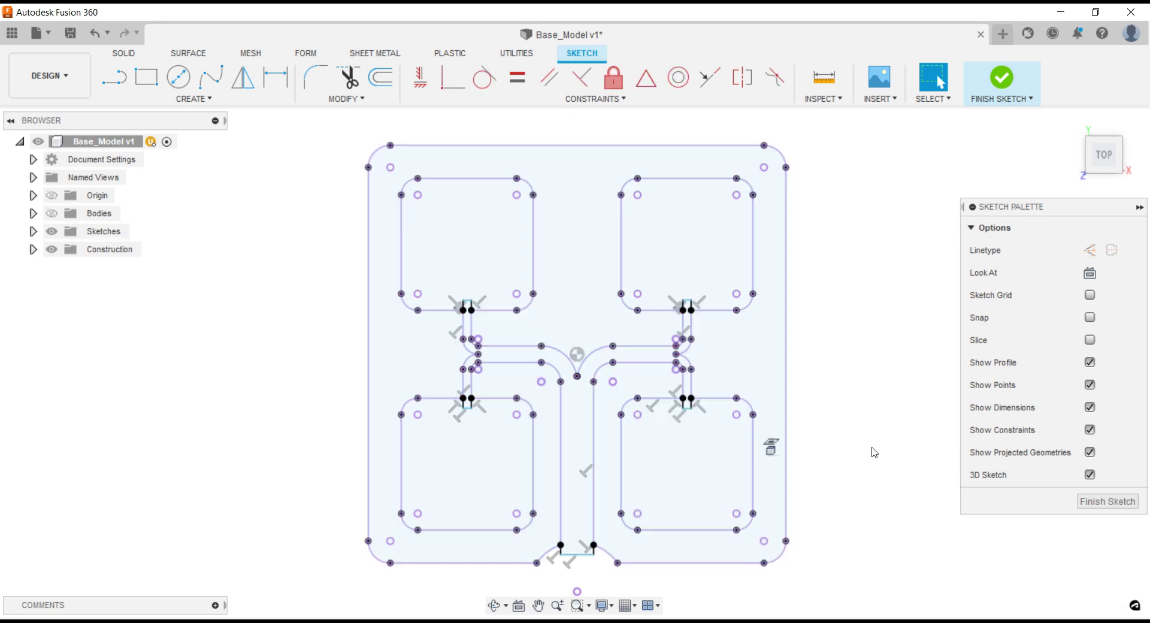
- Finish the sketch, go to Manufacture, and display Pocket1's T-channel toolpath over the stock
{"action": "left_click", "coordinate": [1113, 502]}
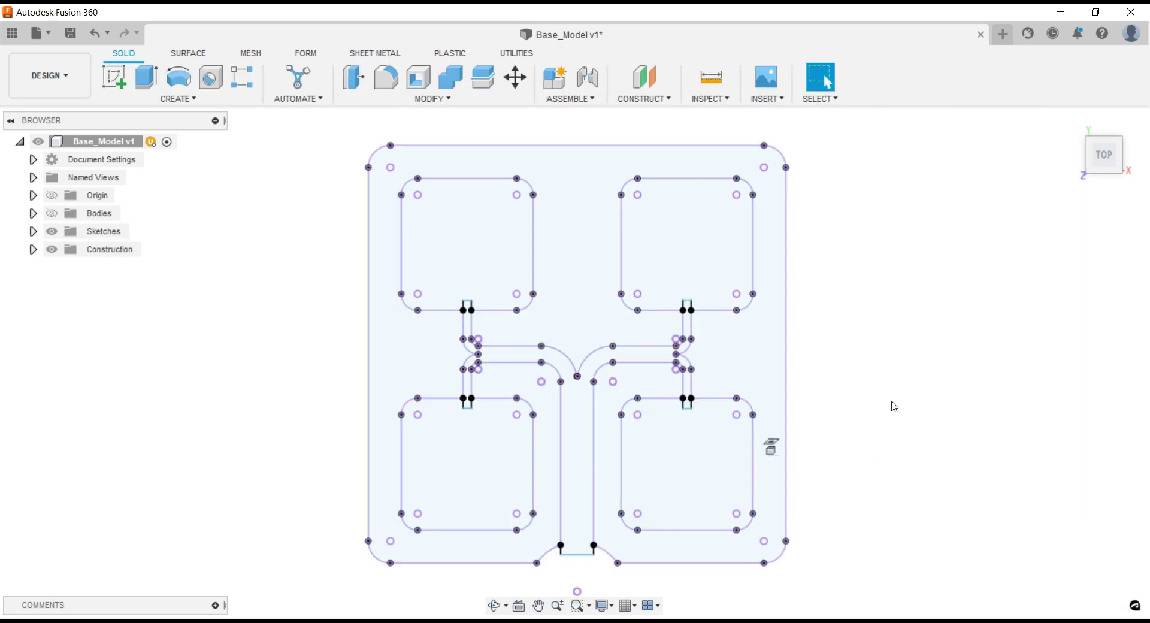
{"action": "scroll", "coordinate": [894, 406], "scroll_direction": "down", "scroll_amount": 3}
{"action": "scroll", "coordinate": [893, 389], "scroll_direction": "up", "scroll_amount": 1}
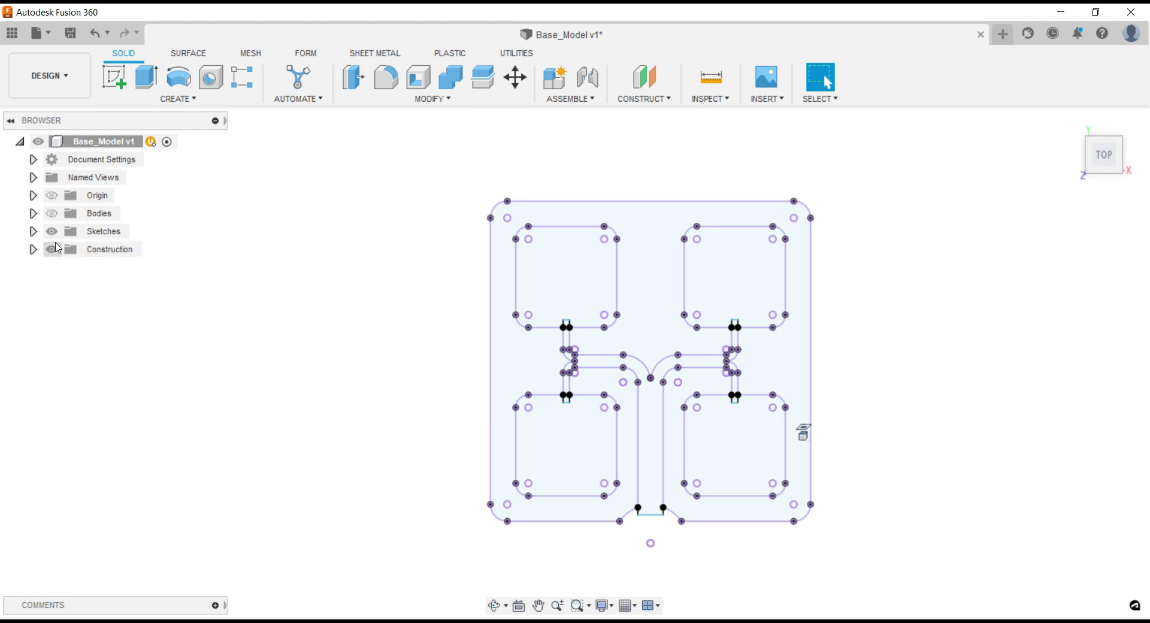
{"action": "left_click", "coordinate": [49, 76]}
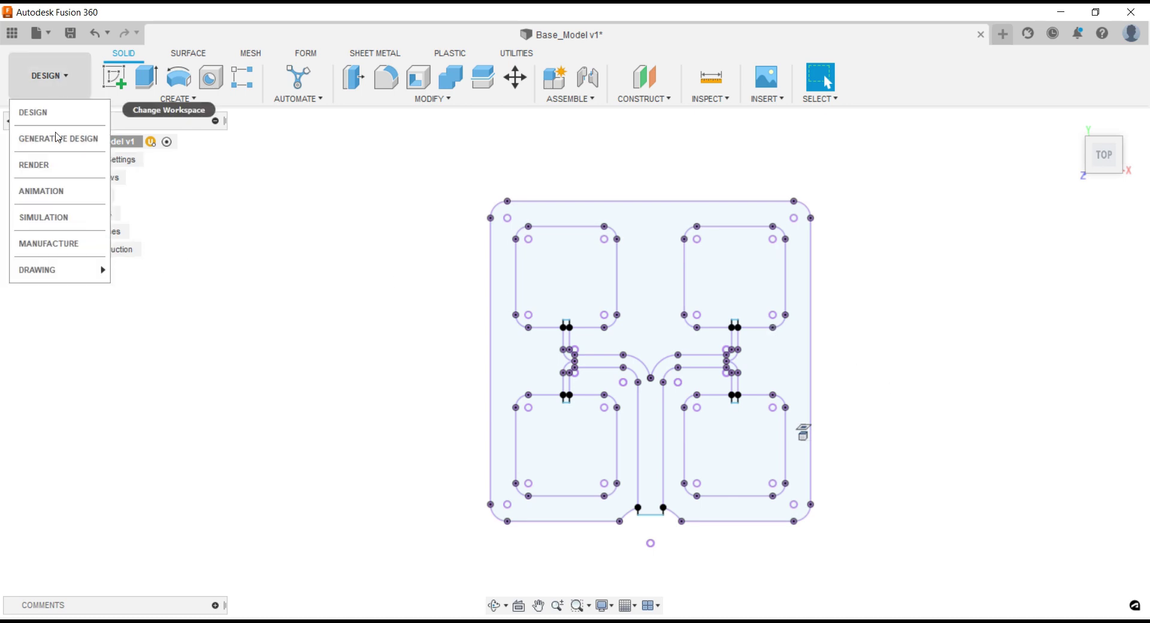
{"action": "left_click", "coordinate": [81, 254]}
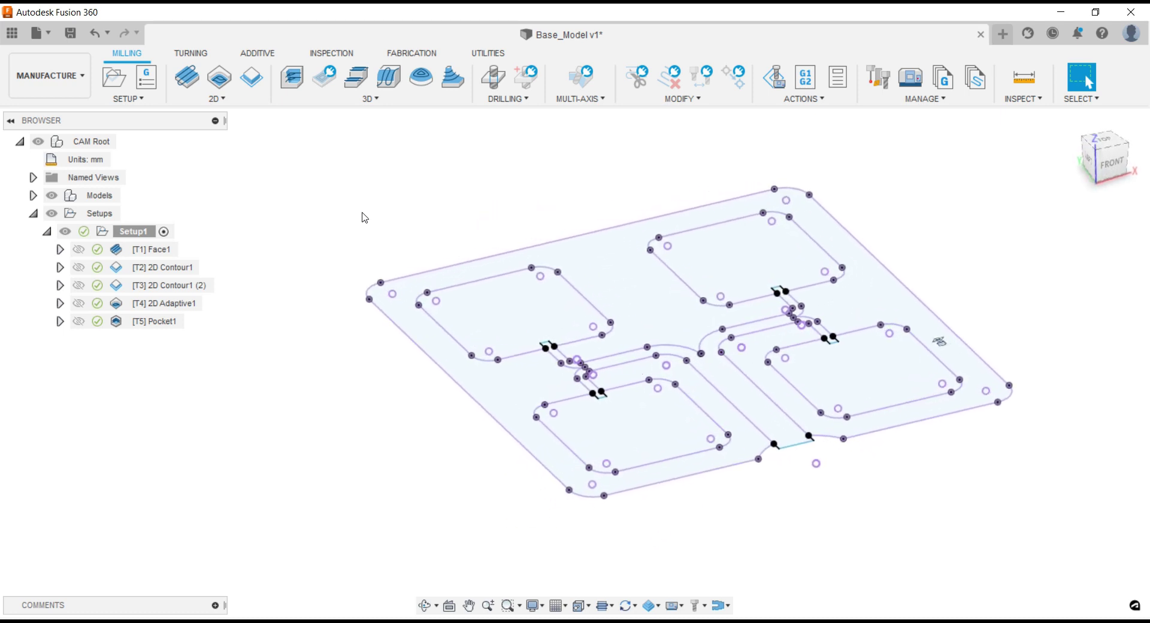
{"action": "left_click", "coordinate": [141, 324]}
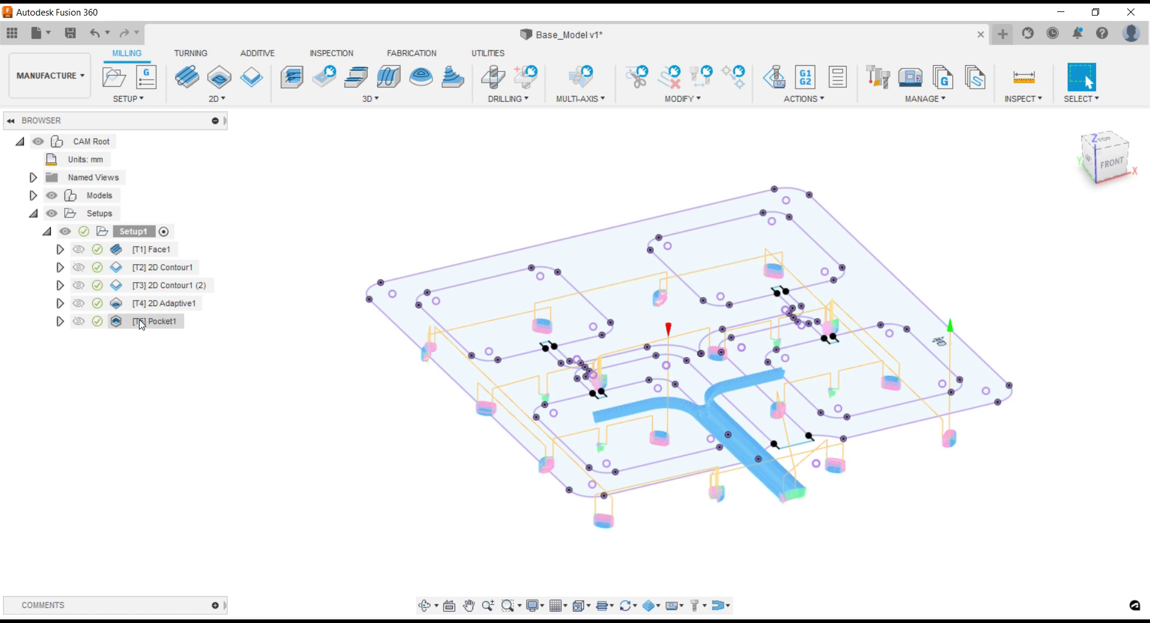
{"action": "left_click", "coordinate": [141, 324]}
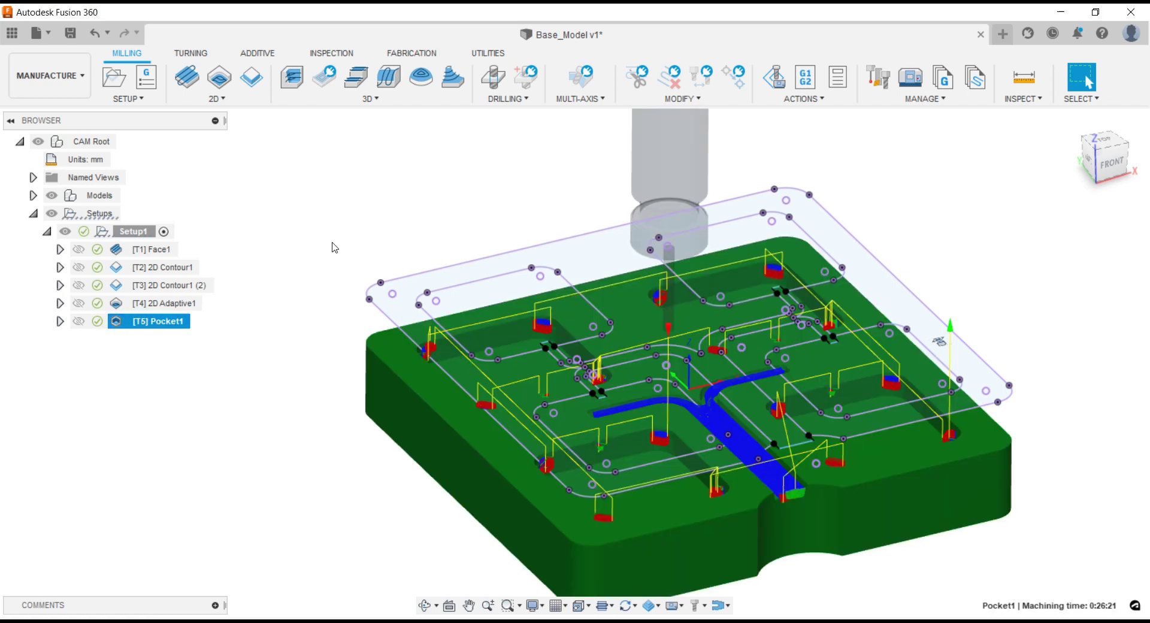
{"action": "right_click", "coordinate": [143, 321]}
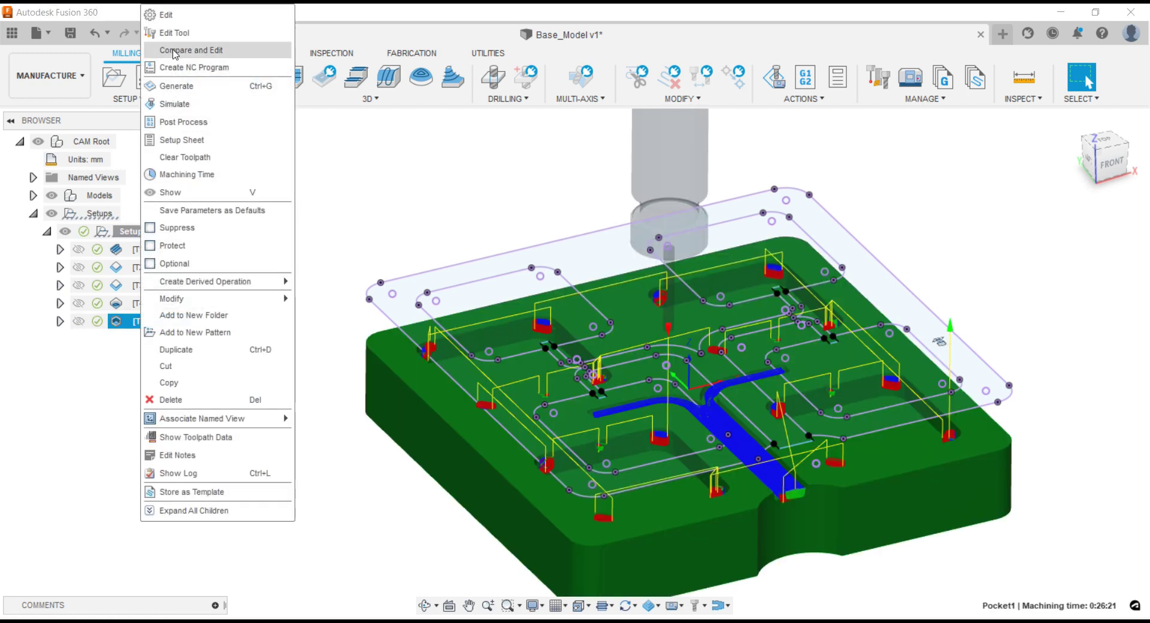
{"action": "left_click", "coordinate": [172, 16]}
{"action": "mouse_move", "coordinate": [353, 210]}
{"action": "middle_mouse_down", "text": "shift"}
{"action": "mouse_move", "coordinate": [756, 213]}
{"action": "mouse_move", "coordinate": [732, 198]}
{"action": "middle_mouse_up", "text": "shift"}
{"action": "left_click", "coordinate": [832, 58]}
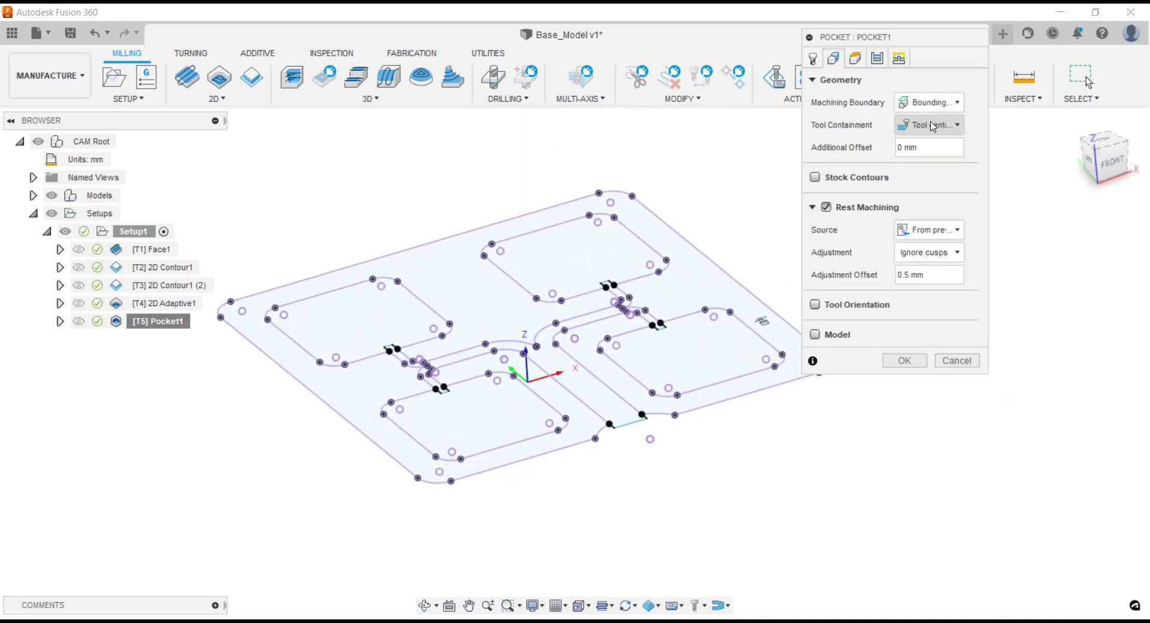
{"action": "left_click", "coordinate": [937, 105]}
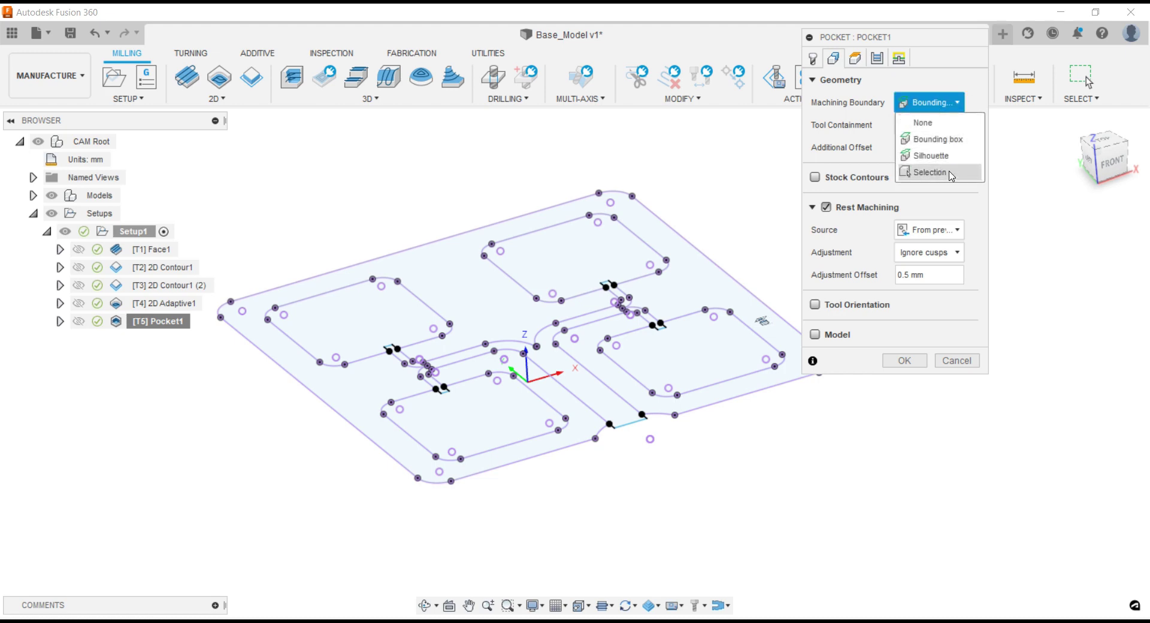
{"action": "left_click", "coordinate": [949, 172]}
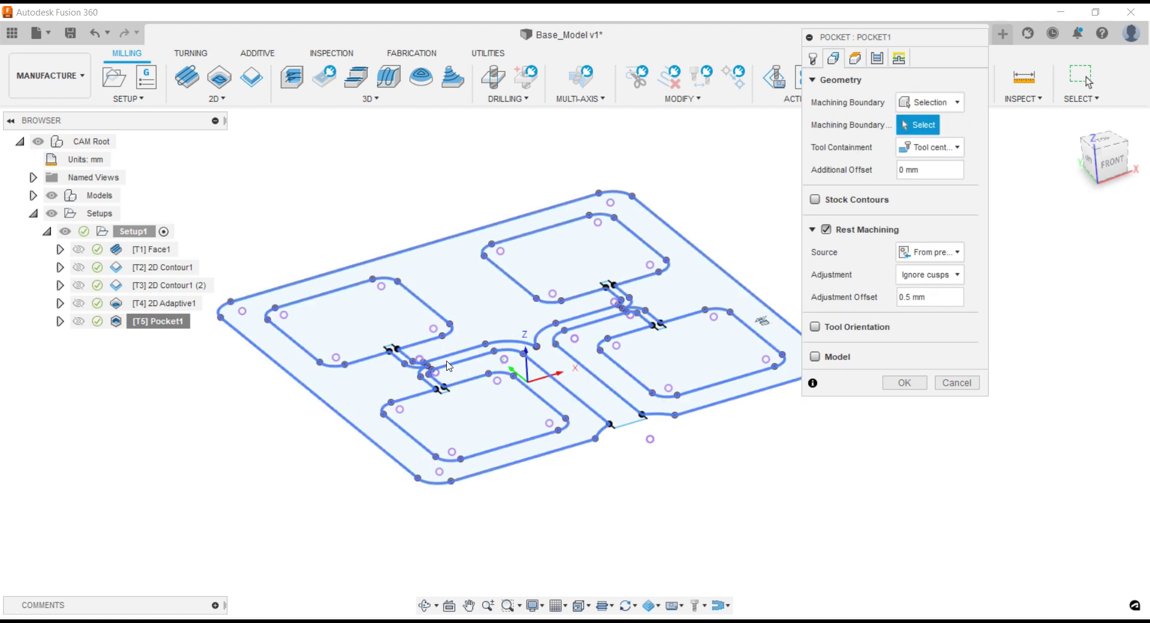
{"action": "scroll", "coordinate": [449, 364], "scroll_direction": "up", "scroll_amount": 2}
{"action": "scroll", "coordinate": [547, 365], "scroll_direction": "up", "scroll_amount": 2}
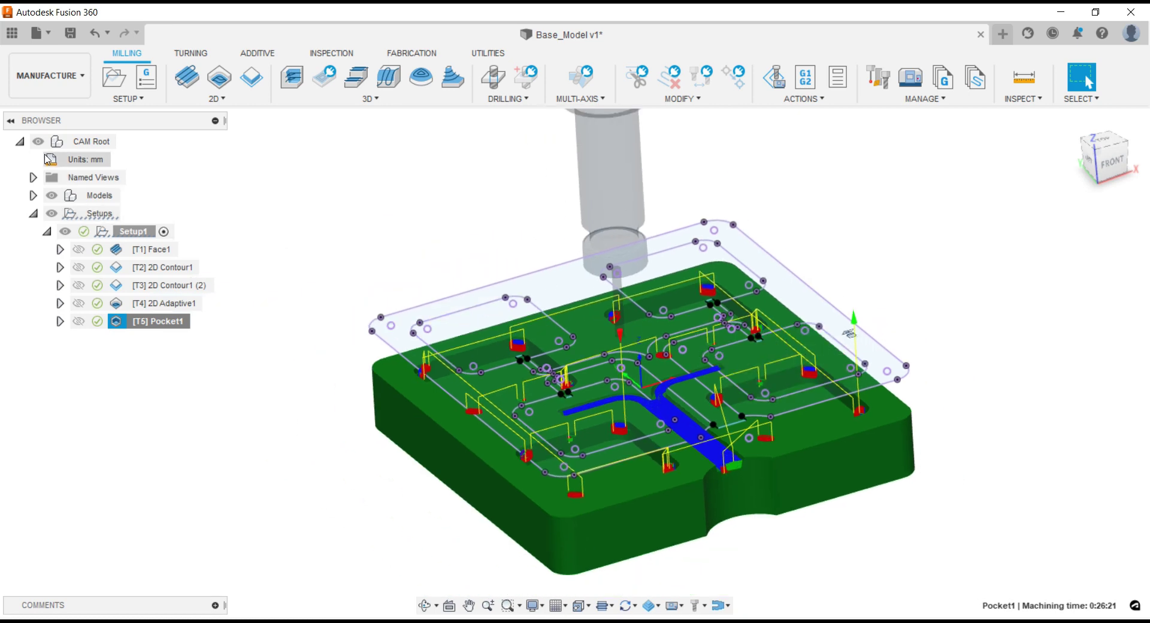
- Return to the Design workspace and reopen Sketch1 for editing
{"action": "left_click", "coordinate": [49, 76]}
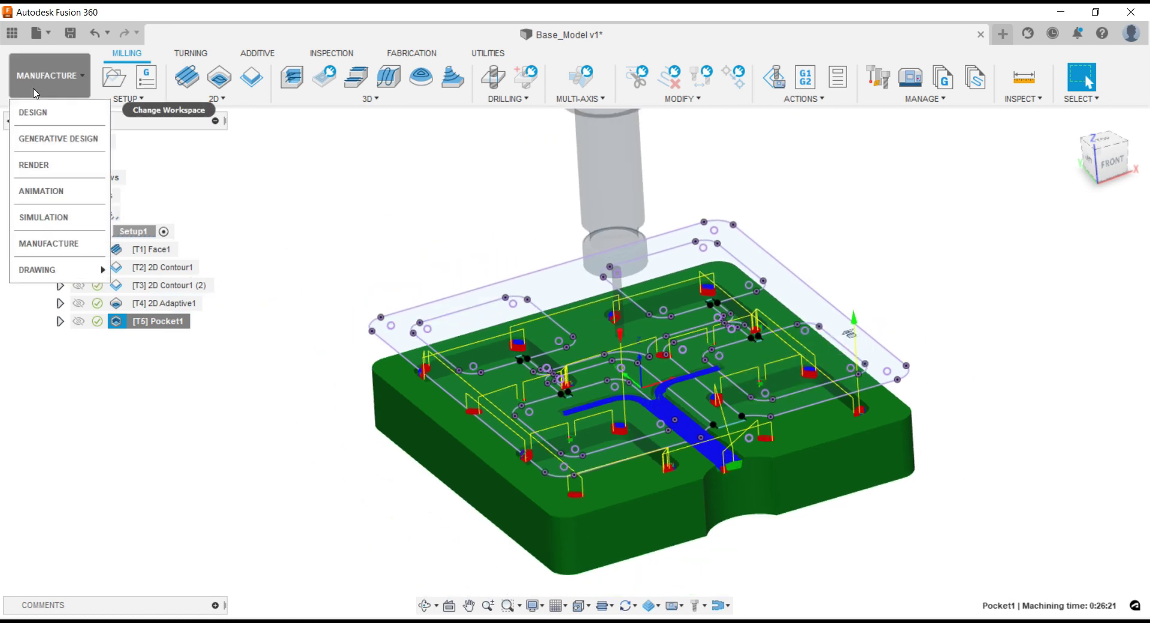
{"action": "left_click", "coordinate": [31, 113]}
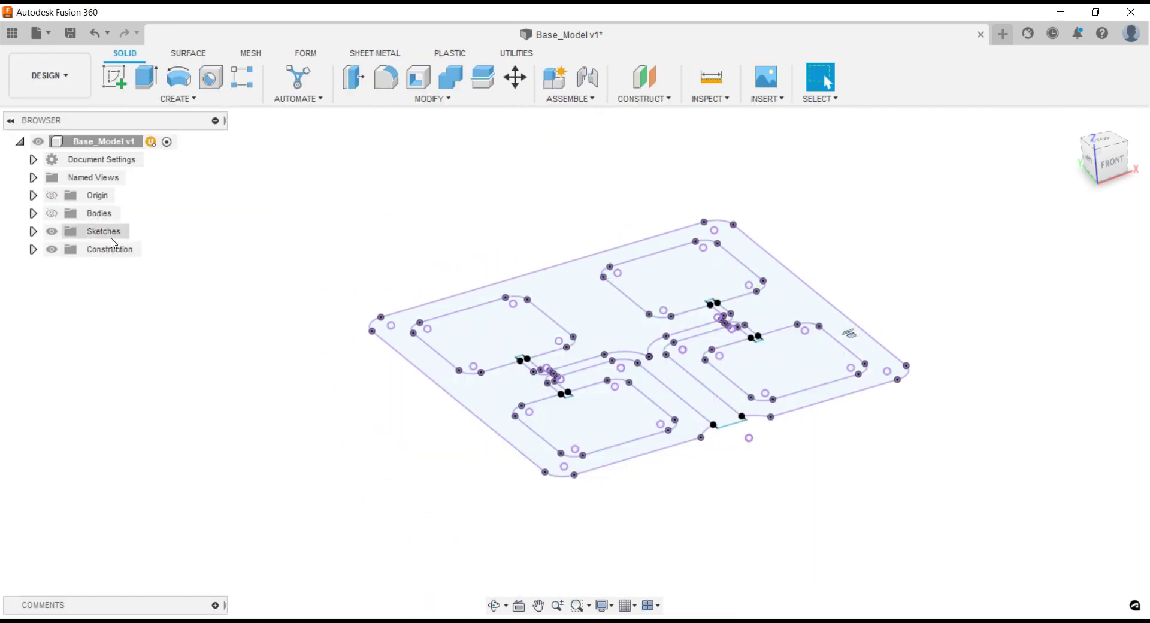
{"action": "left_click", "coordinate": [33, 231]}
{"action": "right_click", "coordinate": [110, 255]}
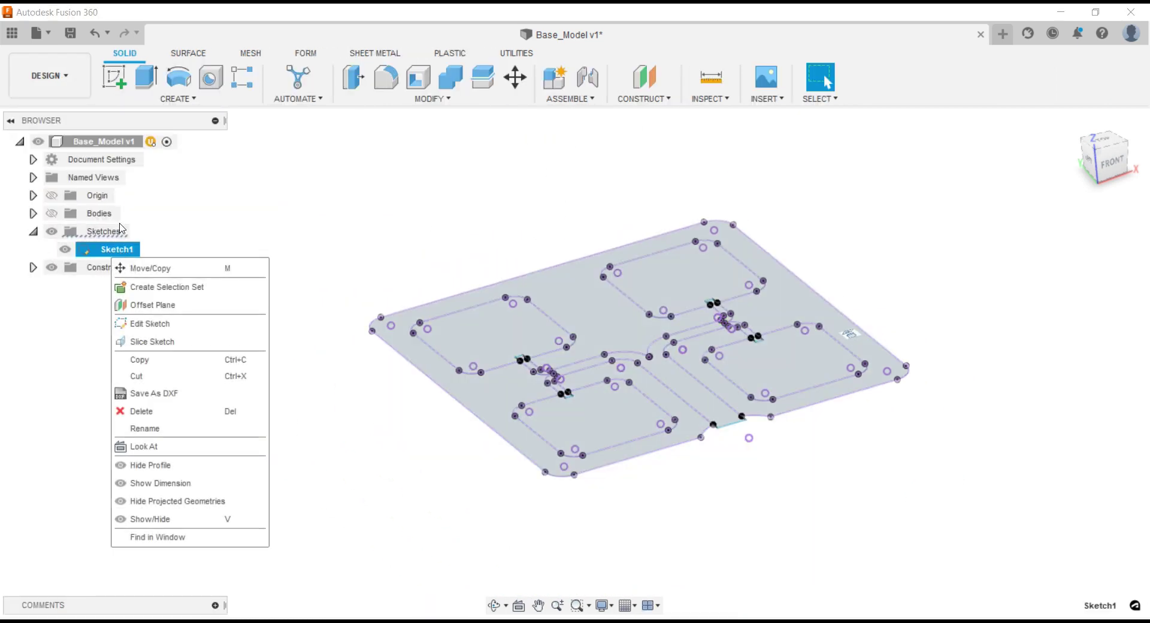
{"action": "left_click", "coordinate": [150, 323]}
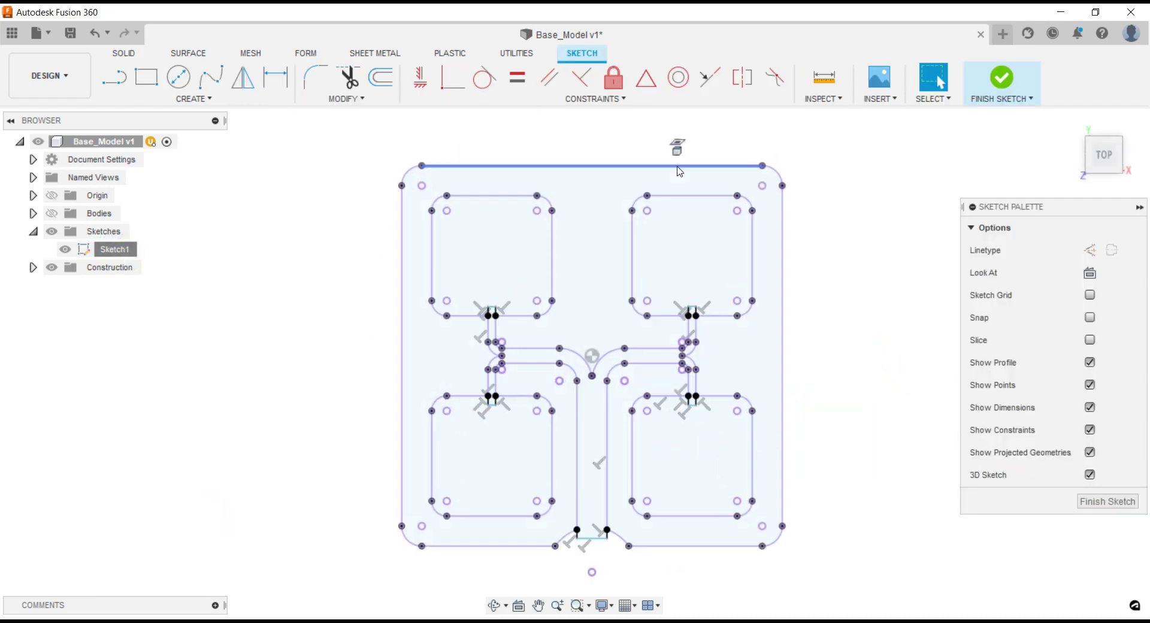
{"action": "left_click", "coordinate": [676, 166]}
{"action": "right_click", "coordinate": [682, 151]}
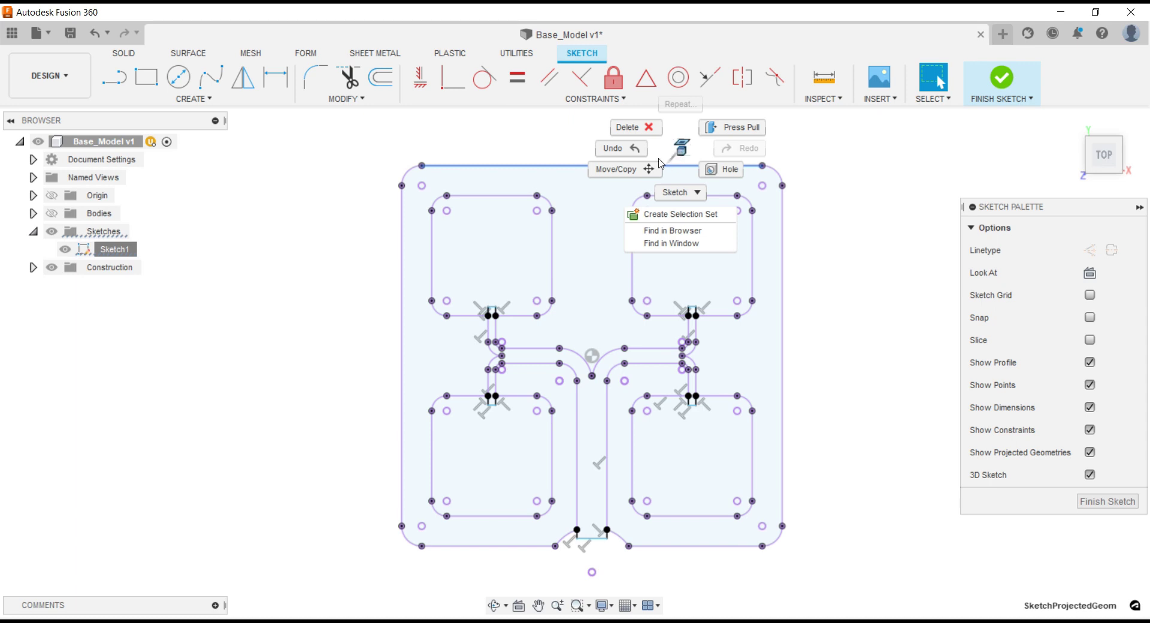
{"action": "left_click", "coordinate": [674, 153]}
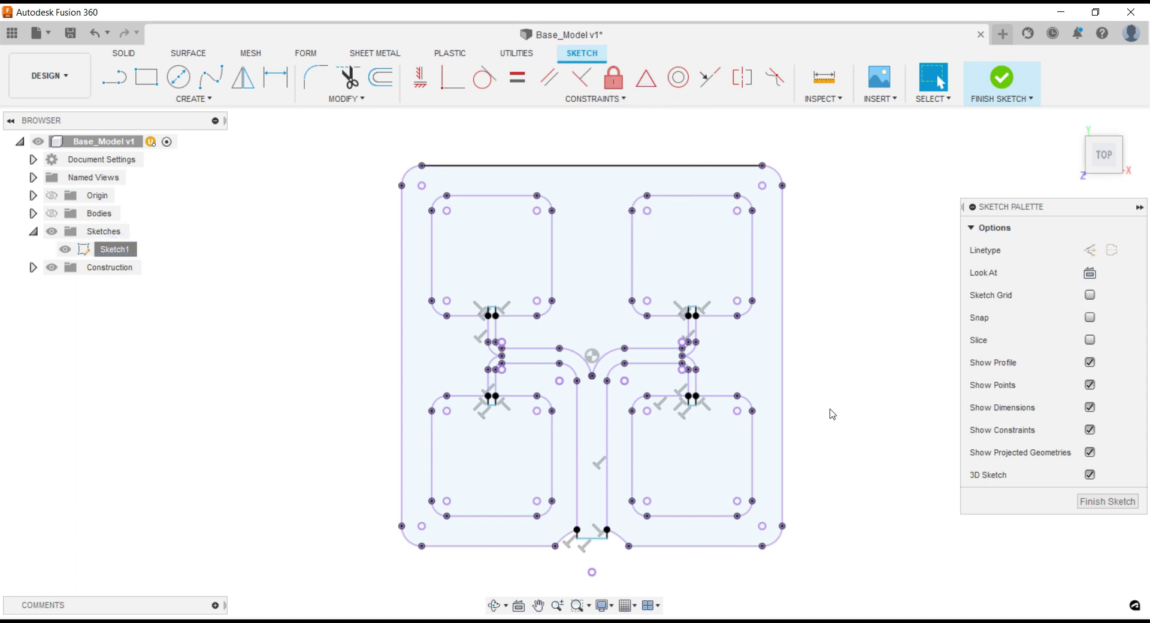
- Delete the lower-right and lower-left recess curves and outer boundary lines
{"action": "scroll", "coordinate": [818, 536], "scroll_direction": "up", "scroll_amount": 2}
{"action": "left_click_drag", "start_coordinate": [865, 556], "coordinate": [593, 423]}
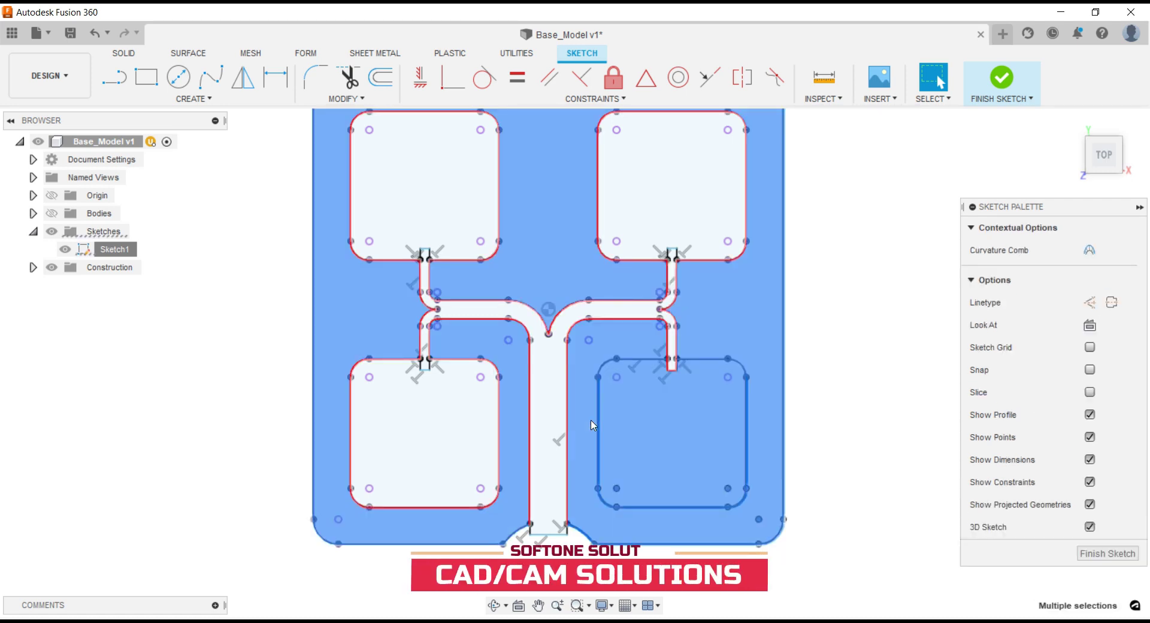
{"action": "key", "text": "Delete"}
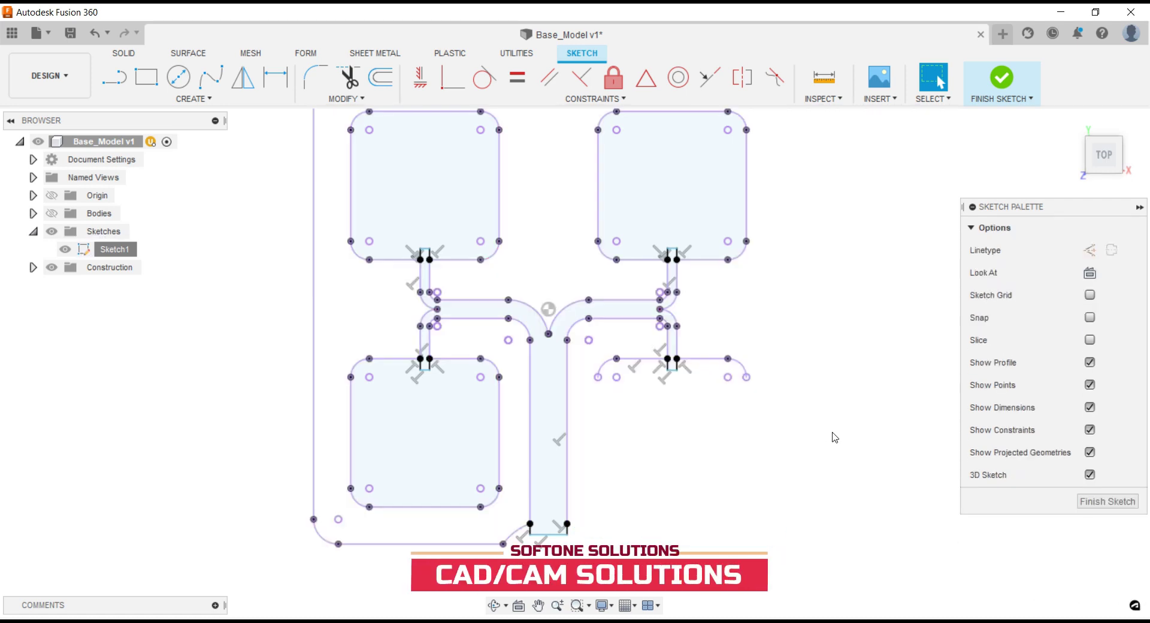
{"action": "scroll", "coordinate": [708, 441], "scroll_direction": "down", "scroll_amount": 2}
{"action": "left_click_drag", "start_coordinate": [506, 544], "coordinate": [345, 414]}
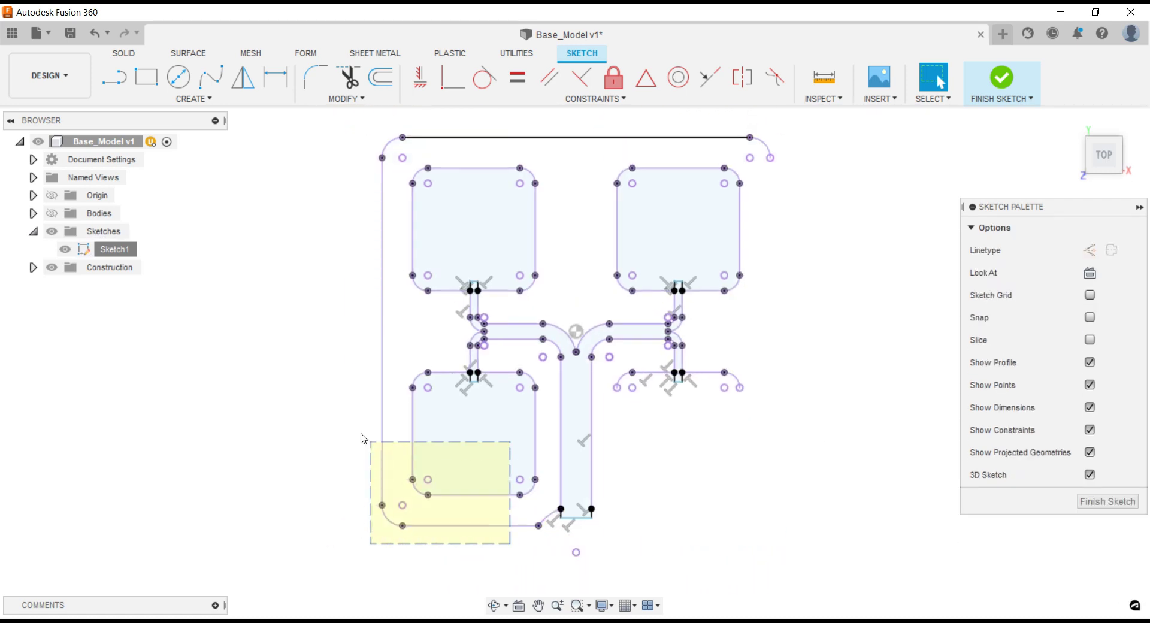
{"action": "key", "text": "Delete"}
{"action": "scroll", "coordinate": [456, 435], "scroll_direction": "up", "scroll_amount": 3}
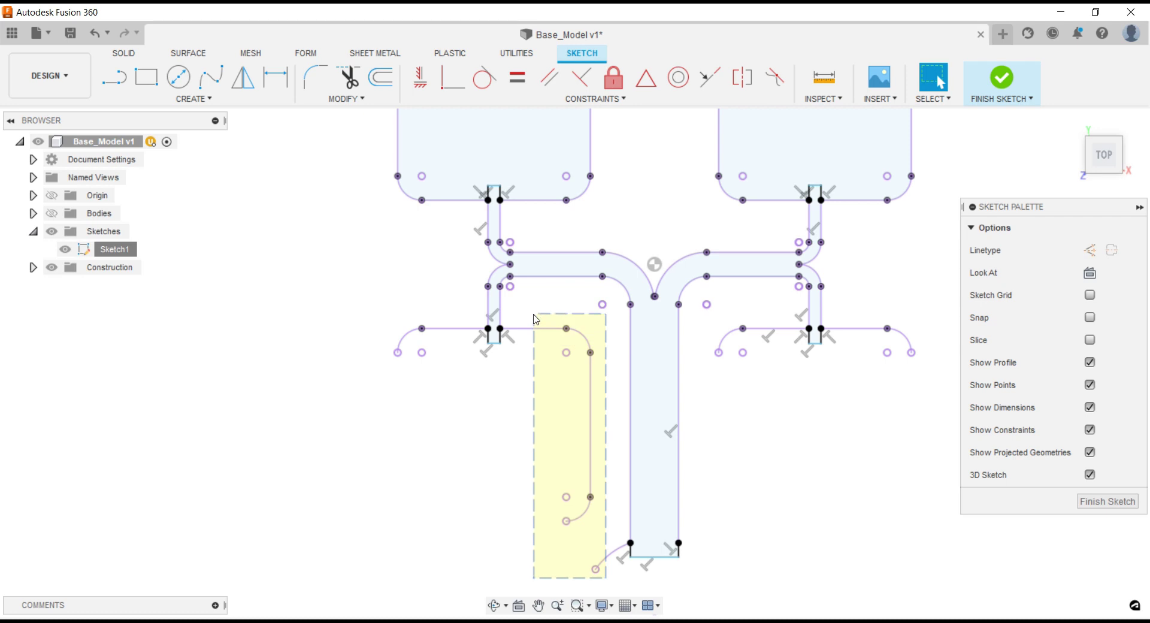
{"action": "left_click_drag", "start_coordinate": [535, 318], "coordinate": [534, 313]}
{"action": "key", "text": "Delete"}
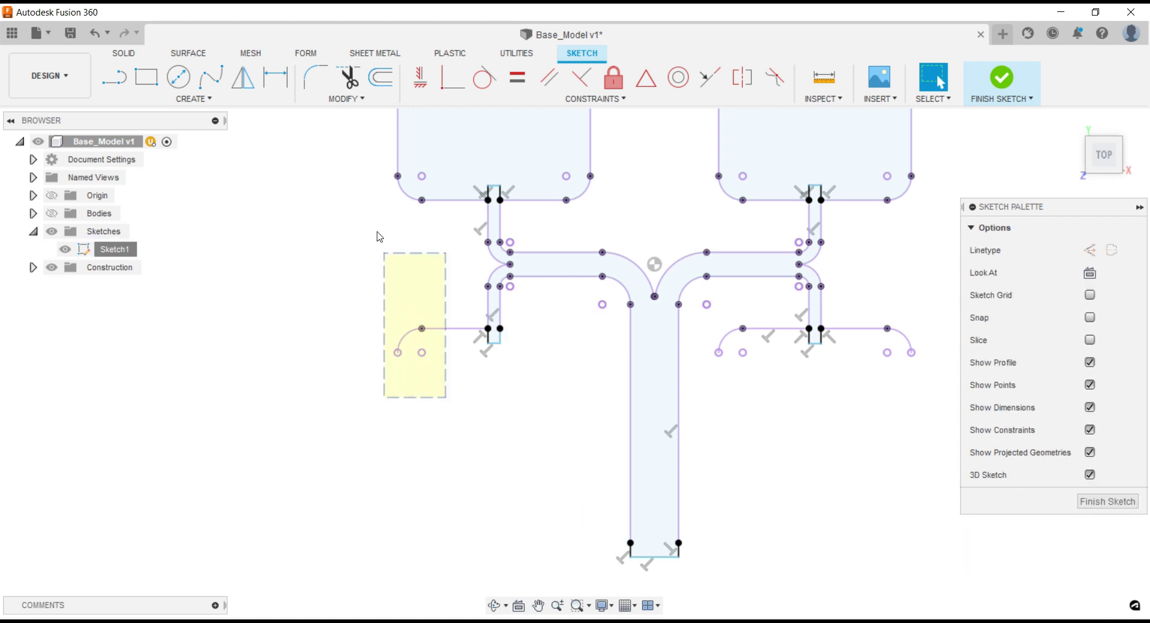
- Delete the upper-left recess's side and arc plus the enclosed vertical line and arc
{"action": "left_click_drag", "start_coordinate": [377, 235], "coordinate": [347, 146]}
{"action": "key", "text": "Delete"}
{"action": "scroll", "coordinate": [398, 393], "scroll_direction": "down", "scroll_amount": 3}
{"action": "scroll", "coordinate": [567, 311], "scroll_direction": "up", "scroll_amount": 4}
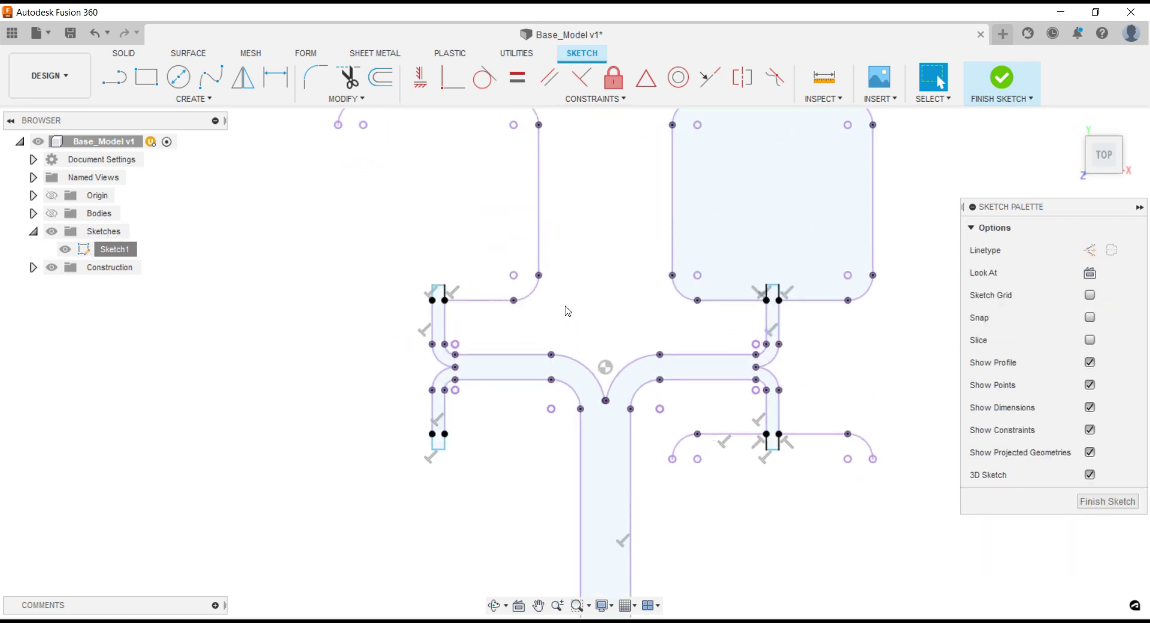
{"action": "left_click_drag", "start_coordinate": [486, 240], "coordinate": [485, 237]}
{"action": "key", "text": "Delete"}
{"action": "scroll", "coordinate": [513, 352], "scroll_direction": "down", "scroll_amount": 2}
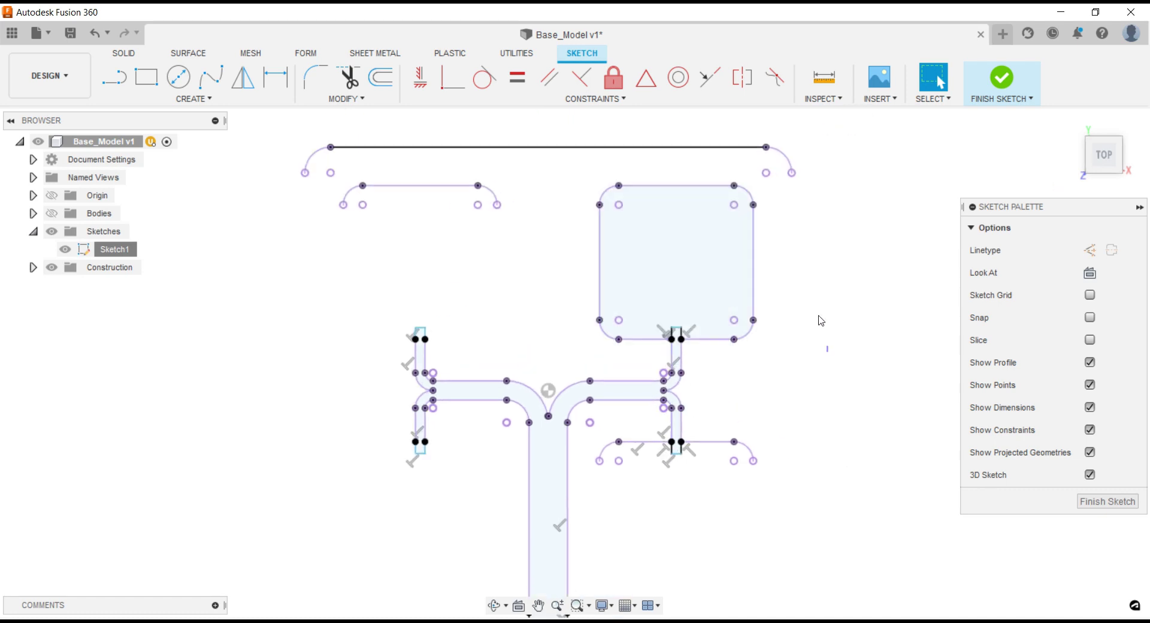
- Delete the leftover top lines, right-side lines and the two small upper-left arcs
{"action": "left_click_drag", "start_coordinate": [713, 140], "coordinate": [713, 139]}
{"action": "key", "text": "Delete"}
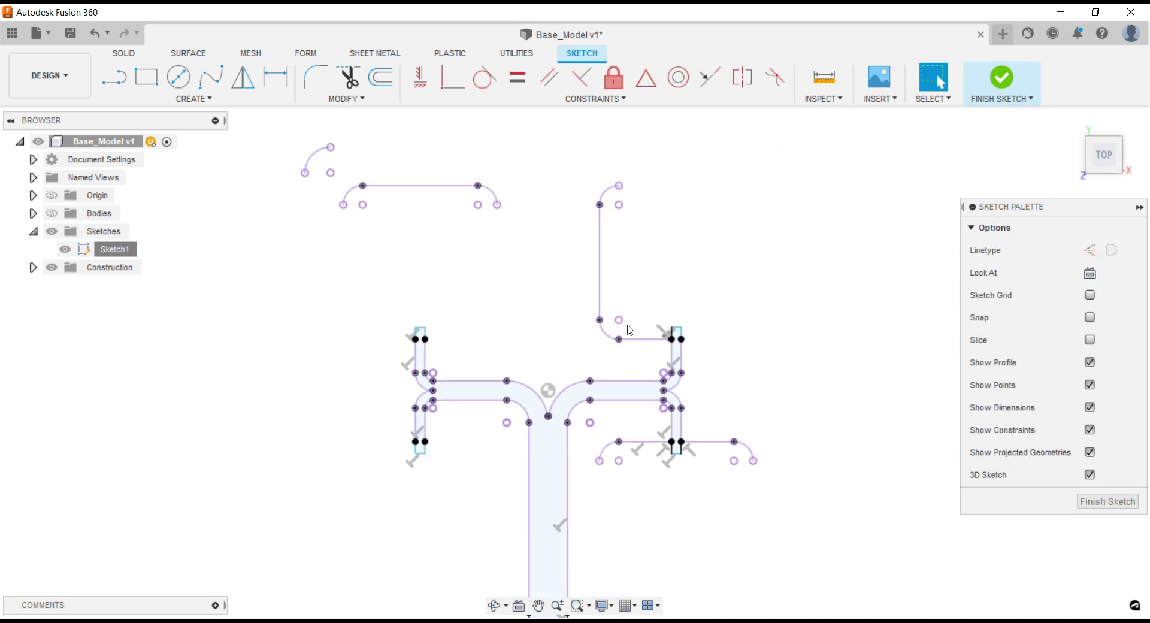
{"action": "left_click_drag", "start_coordinate": [463, 161], "coordinate": [462, 160]}
{"action": "key", "text": "Delete"}
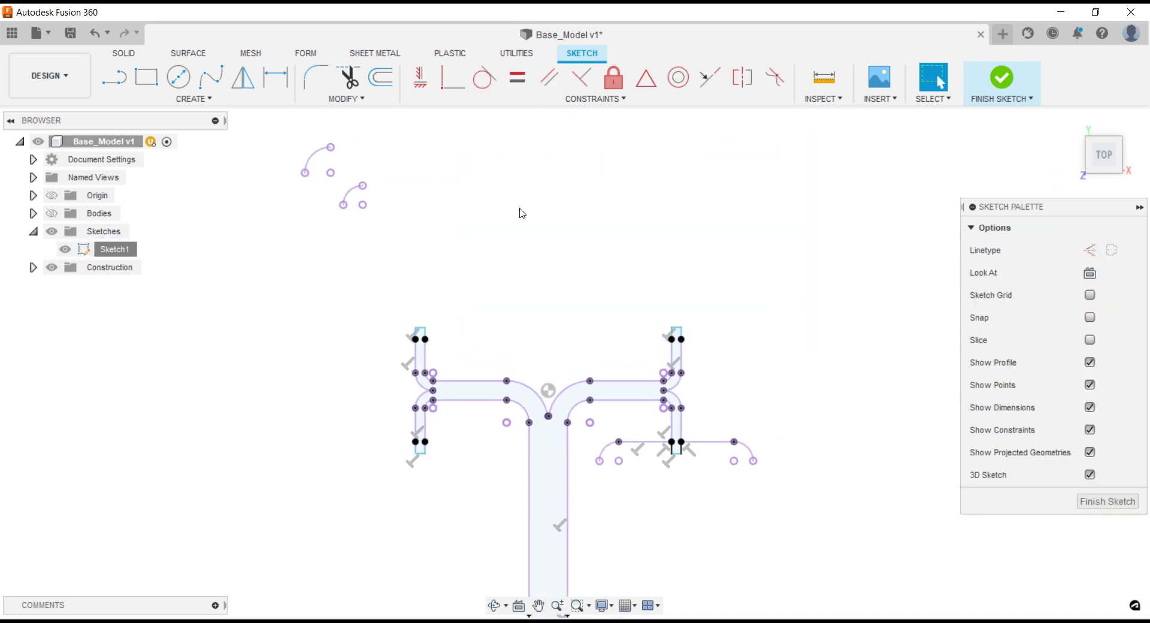
{"action": "left_click_drag", "start_coordinate": [284, 138], "coordinate": [282, 137]}
{"action": "key", "text": "Delete"}
- Delete the last stray arcs and lines beside the channel, leaving only the T outline
{"action": "scroll", "coordinate": [569, 215], "scroll_direction": "up", "scroll_amount": 1}
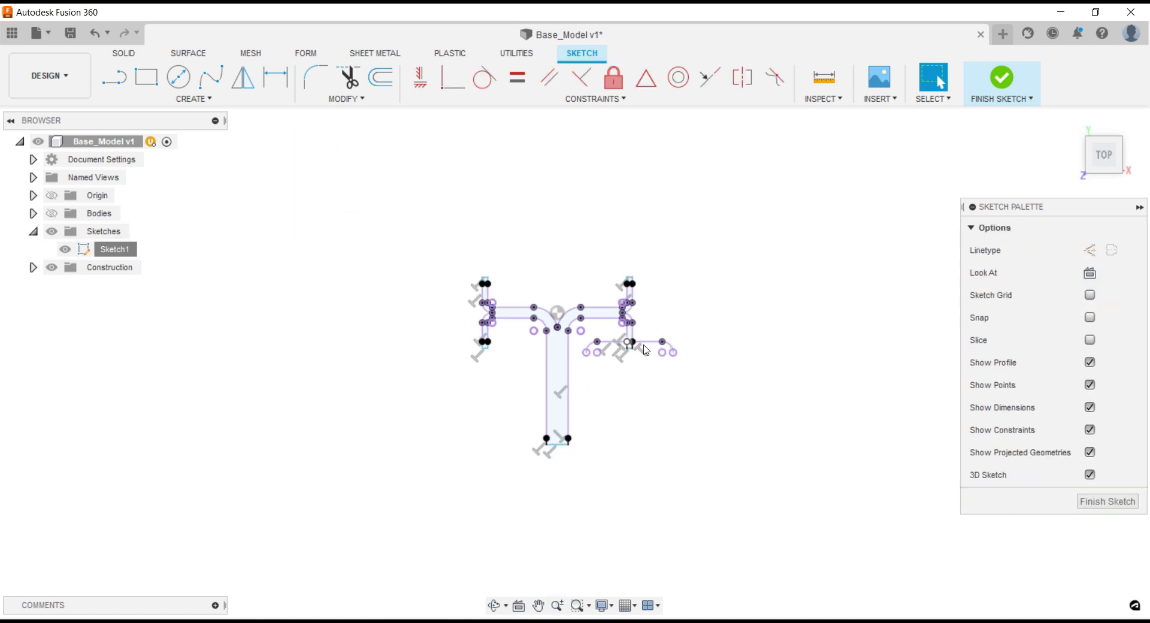
{"action": "scroll", "coordinate": [557, 312], "scroll_direction": "up", "scroll_amount": 2}
{"action": "scroll", "coordinate": [546, 406], "scroll_direction": "up", "scroll_amount": 2}
{"action": "left_click_drag", "start_coordinate": [442, 329], "coordinate": [443, 325]}
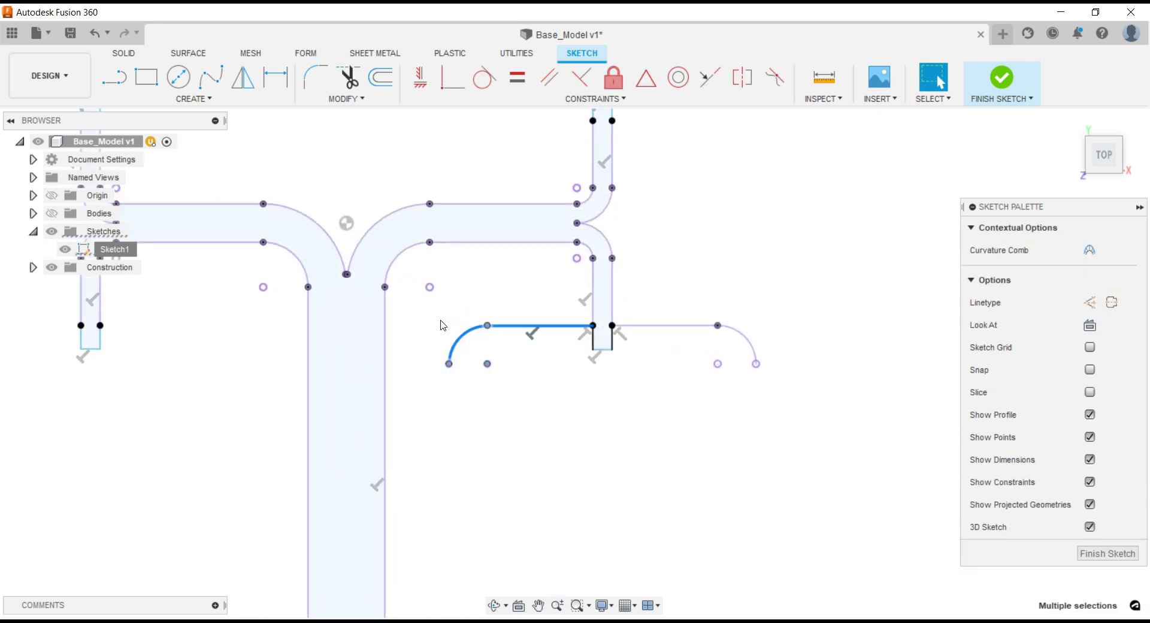
{"action": "key", "text": "Delete"}
{"action": "left_click_drag", "start_coordinate": [671, 282], "coordinate": [670, 282]}
{"action": "key", "text": "Delete"}
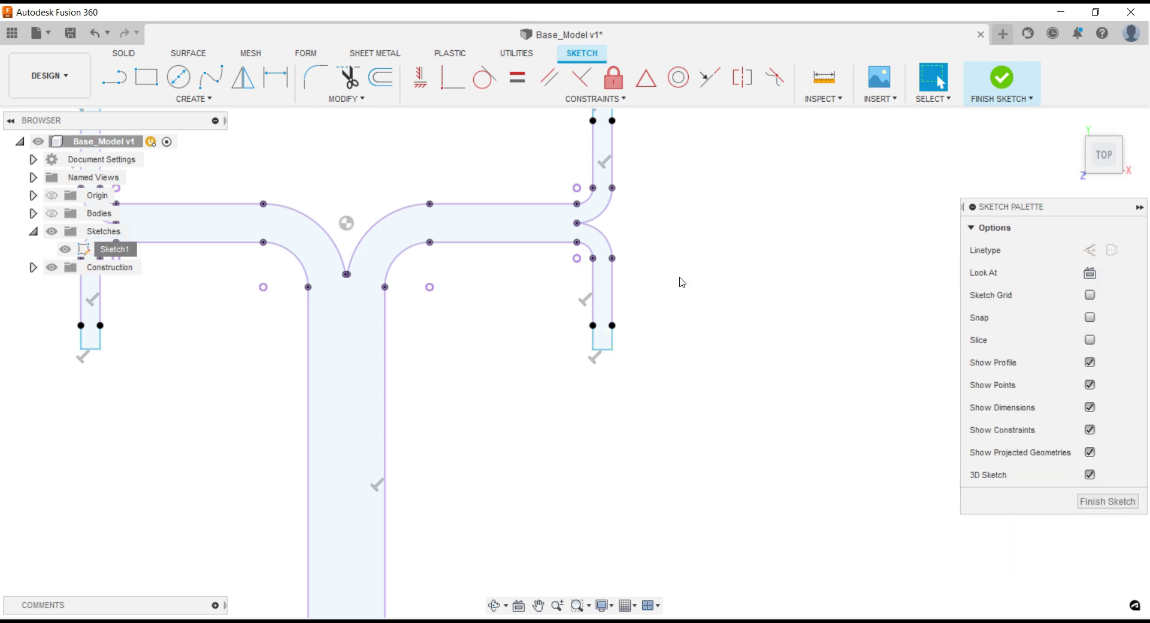
{"action": "scroll", "coordinate": [680, 283], "scroll_direction": "down", "scroll_amount": 3}
{"action": "scroll", "coordinate": [734, 315], "scroll_direction": "up", "scroll_amount": 1}
{"action": "scroll", "coordinate": [734, 315], "scroll_direction": "up", "scroll_amount": 1}
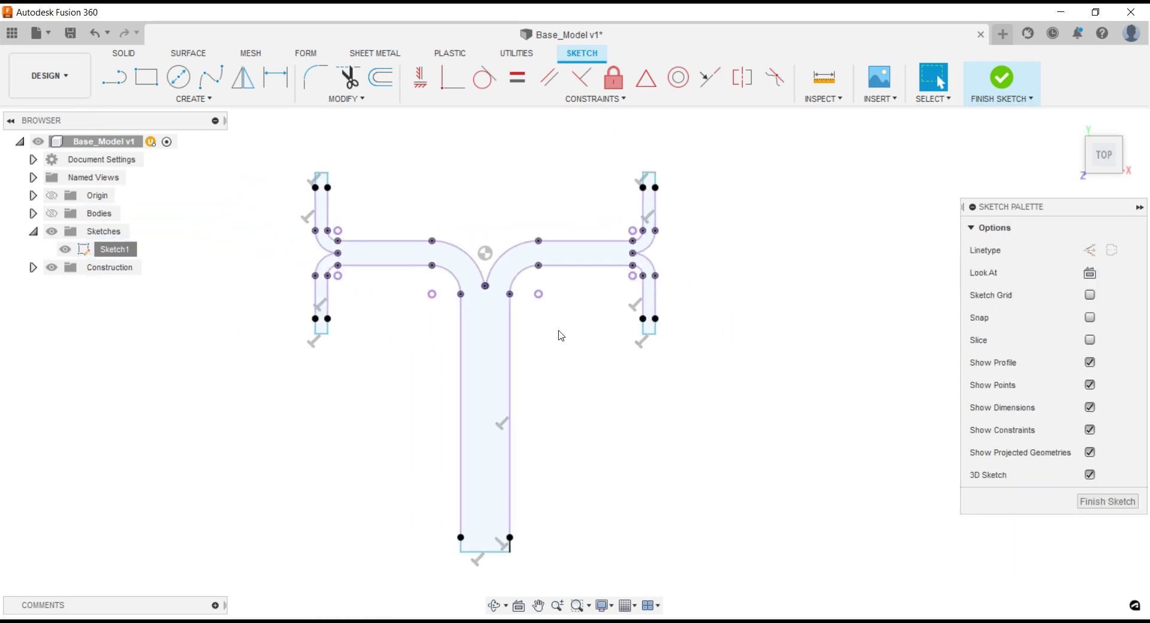
{"action": "scroll", "coordinate": [537, 288], "scroll_direction": "up", "scroll_amount": 3}
{"action": "scroll", "coordinate": [547, 262], "scroll_direction": "up", "scroll_amount": 2}
{"action": "scroll", "coordinate": [547, 290], "scroll_direction": "down", "scroll_amount": 2}
{"action": "scroll", "coordinate": [547, 290], "scroll_direction": "down", "scroll_amount": 2}
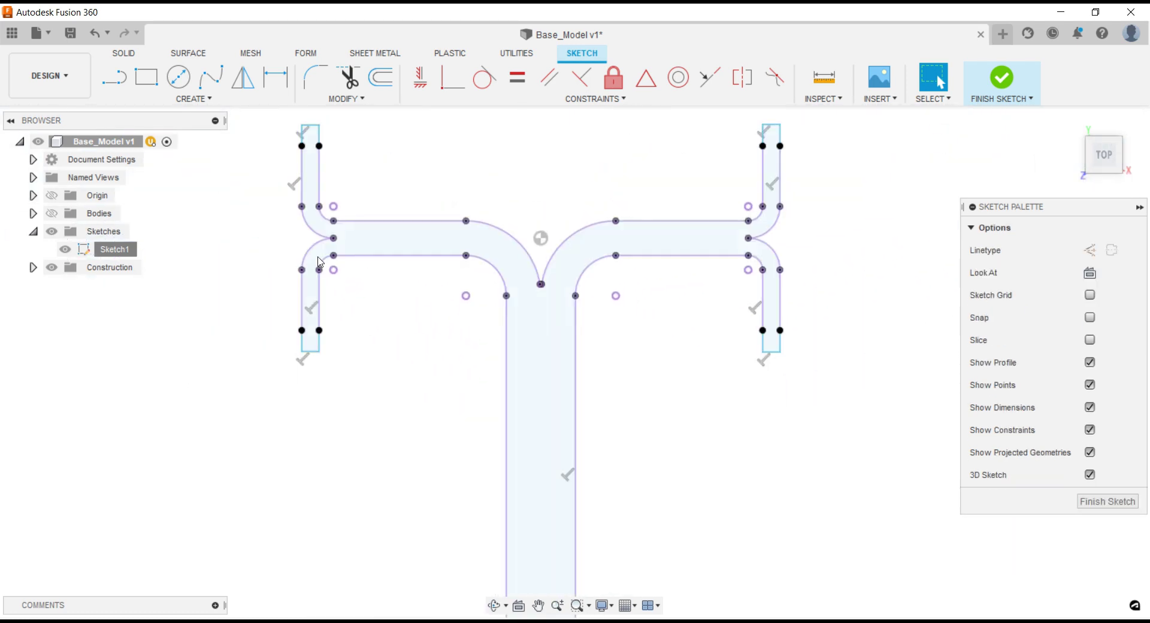
{"action": "scroll", "coordinate": [369, 226], "scroll_direction": "up", "scroll_amount": 3}
{"action": "scroll", "coordinate": [370, 224], "scroll_direction": "up", "scroll_amount": 1}
{"action": "scroll", "coordinate": [429, 239], "scroll_direction": "down", "scroll_amount": 4}
{"action": "scroll", "coordinate": [521, 275], "scroll_direction": "down", "scroll_amount": 1}
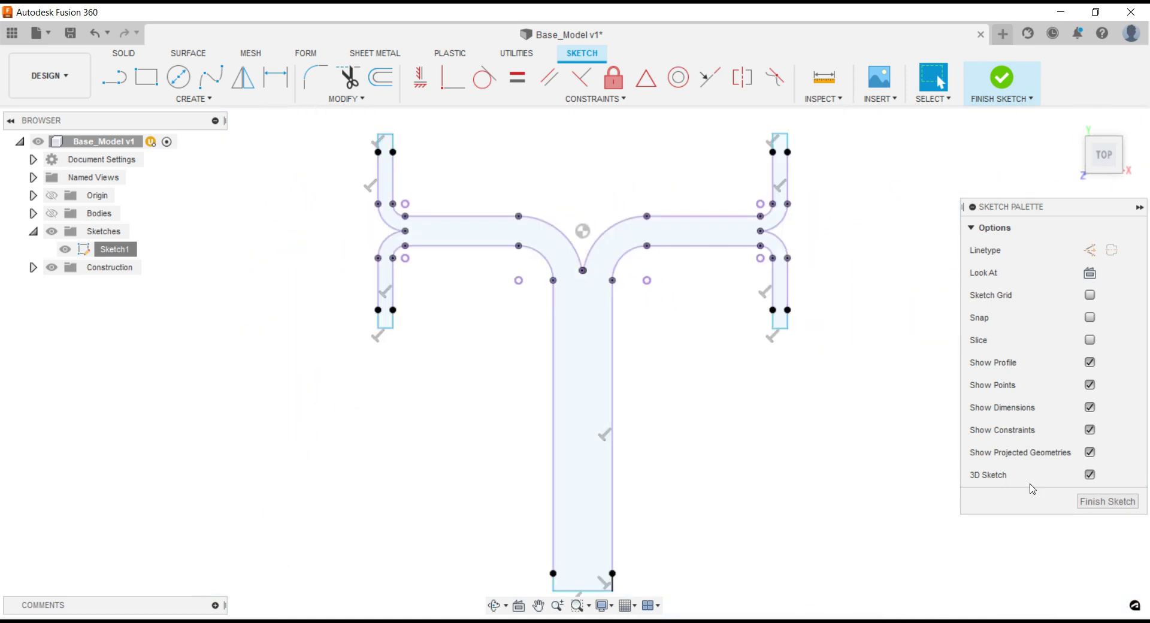
- Finish the sketch and switch to the Manufacture workspace
{"action": "left_click", "coordinate": [1090, 502]}
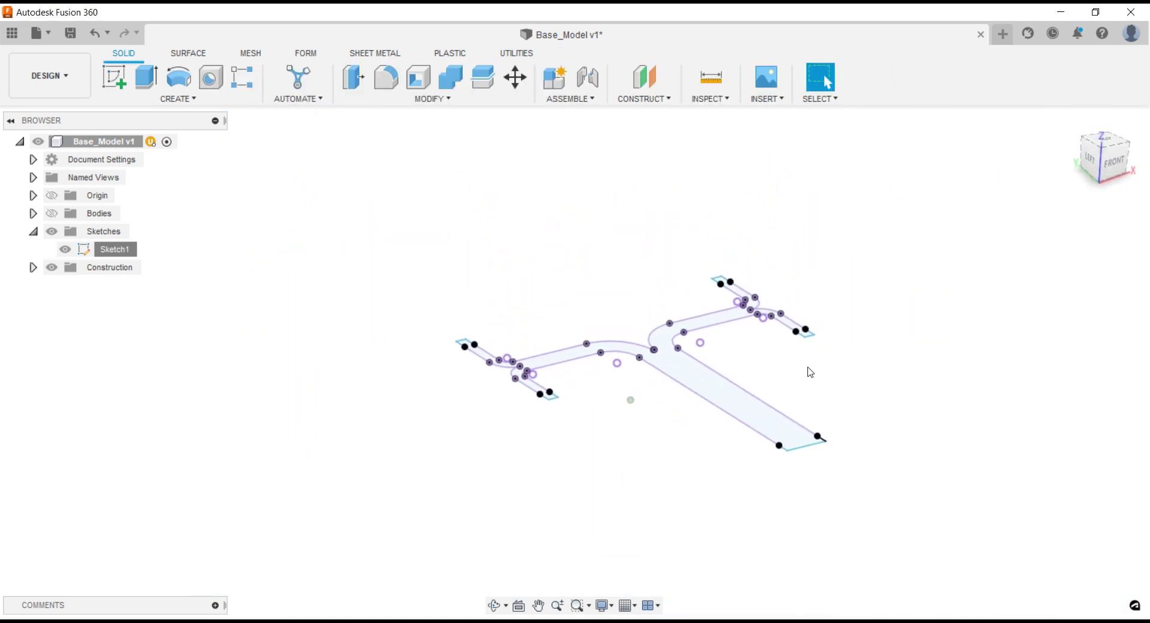
{"action": "left_click", "coordinate": [49, 75]}
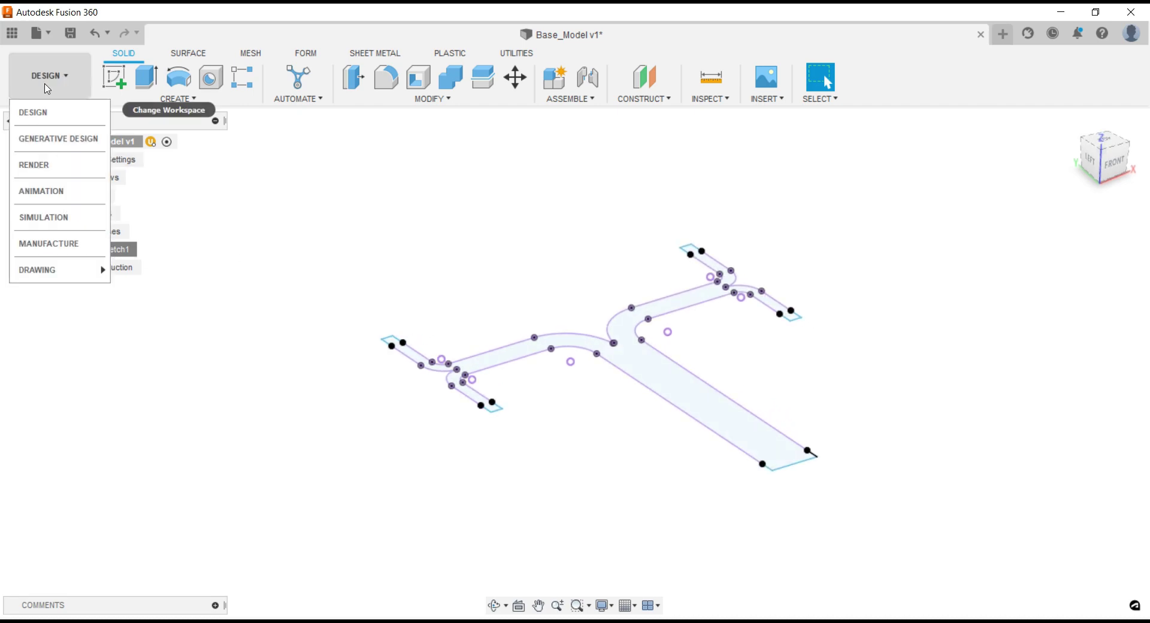
{"action": "left_click", "coordinate": [60, 246]}
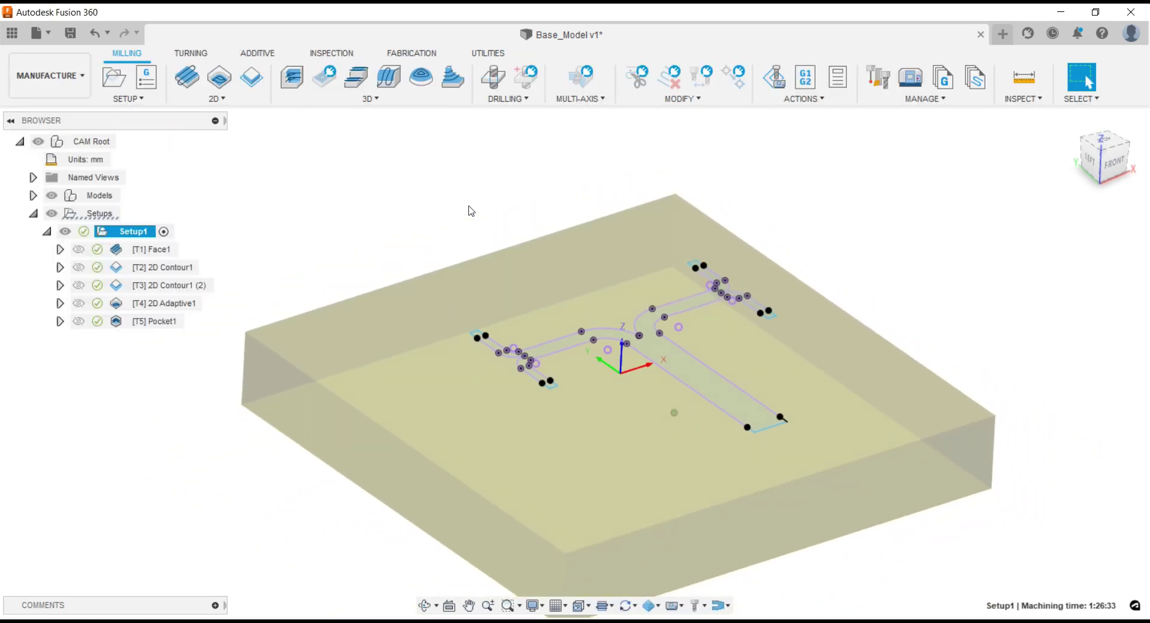
- Edit Pocket1 to use the T-channel outline as its Selection machining boundary and confirm
{"action": "left_click", "coordinate": [157, 321]}
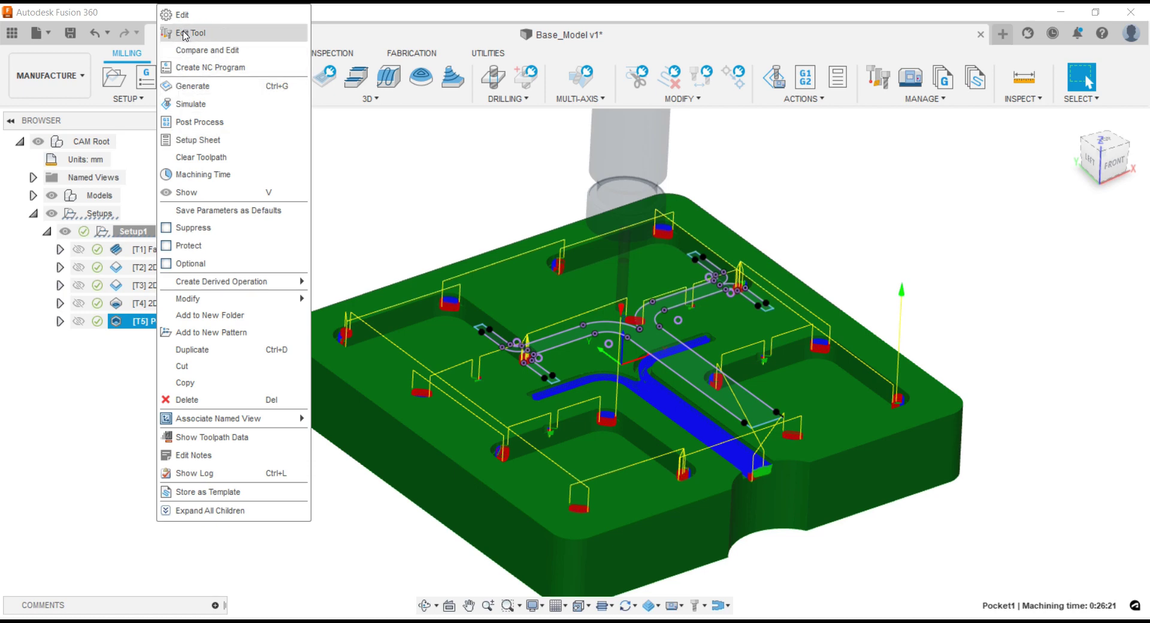
{"action": "left_click", "coordinate": [179, 15]}
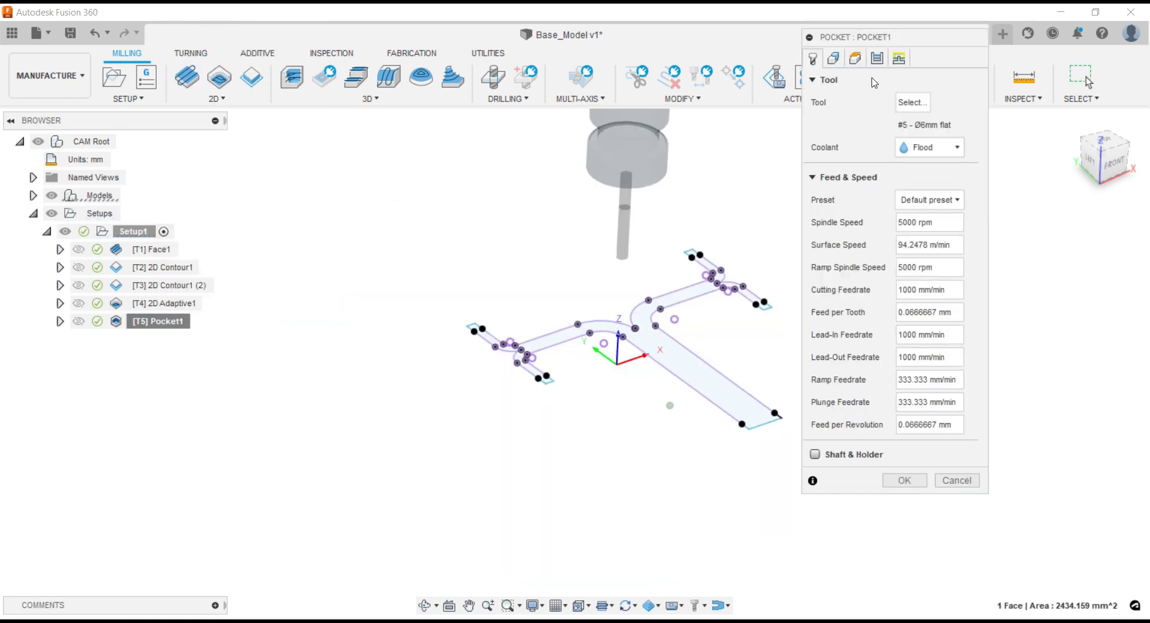
{"action": "left_click", "coordinate": [833, 58]}
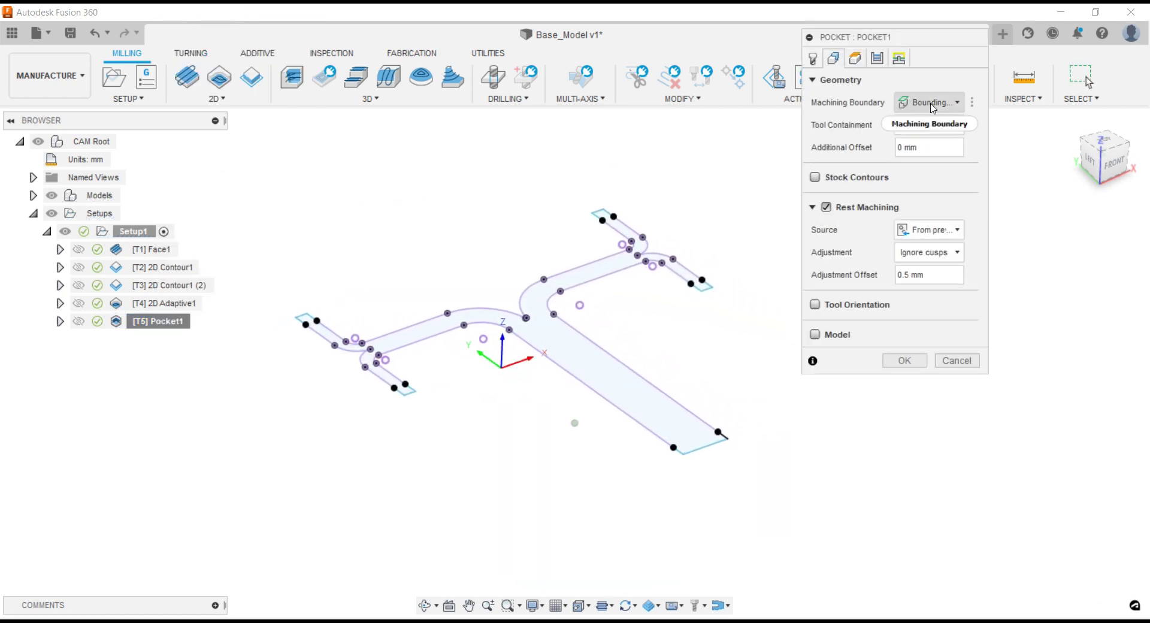
{"action": "left_click", "coordinate": [928, 102]}
{"action": "left_click", "coordinate": [927, 172]}
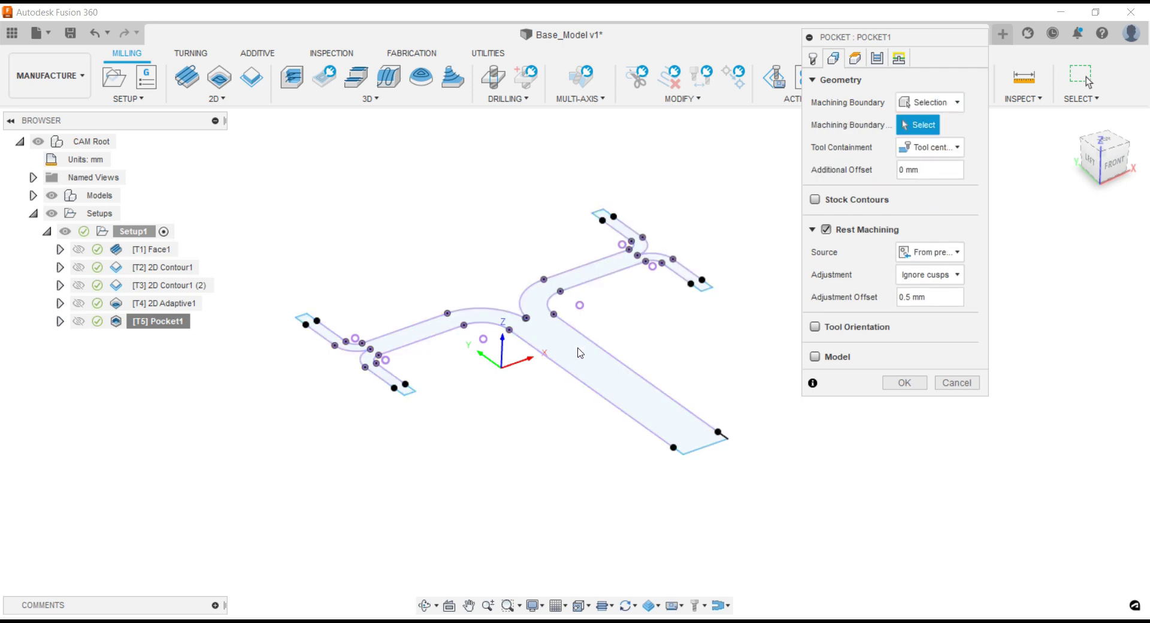
{"action": "left_click", "coordinate": [554, 362]}
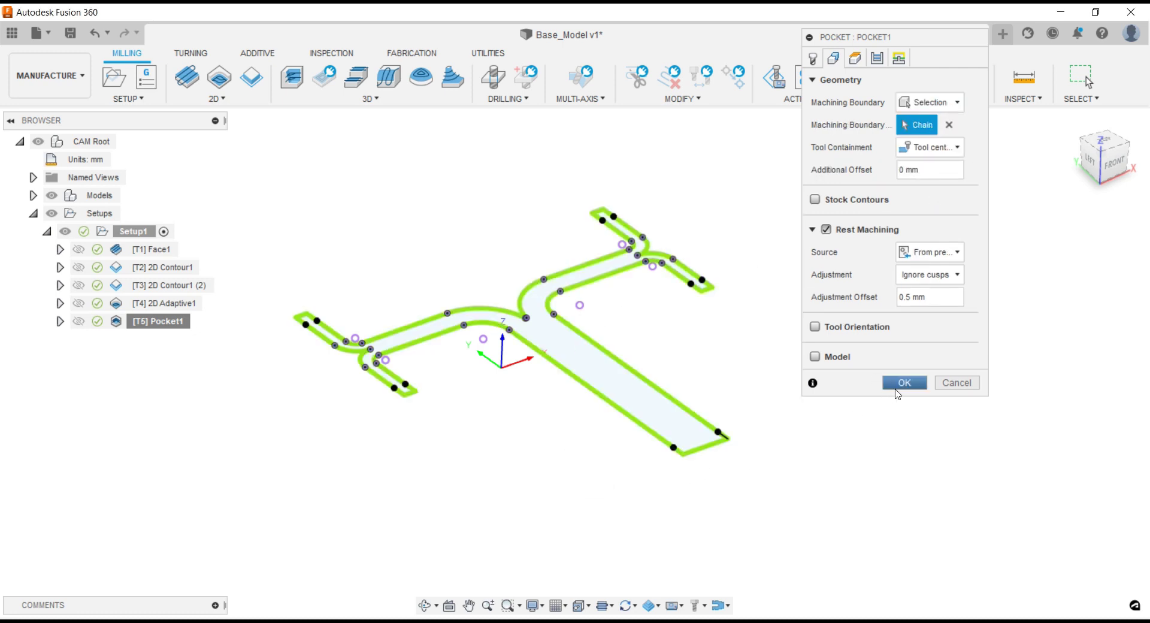
{"action": "left_click", "coordinate": [903, 382]}
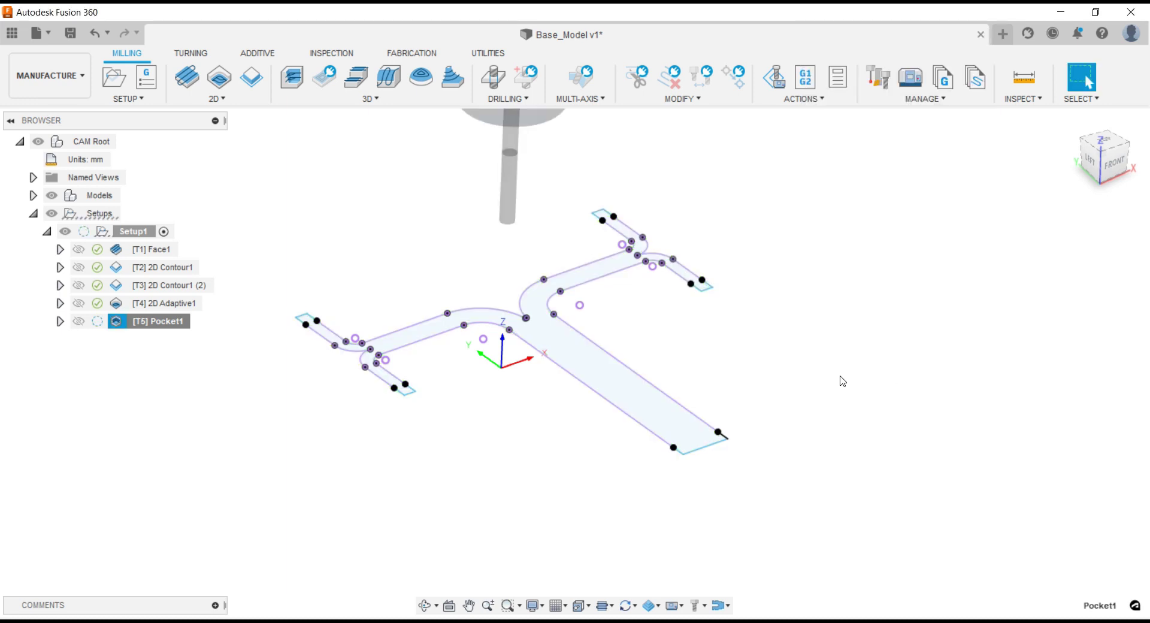
- Under Models, hide the Sketches and show the part's Bodies
{"action": "scroll", "coordinate": [832, 360], "scroll_direction": "down", "scroll_amount": 2}
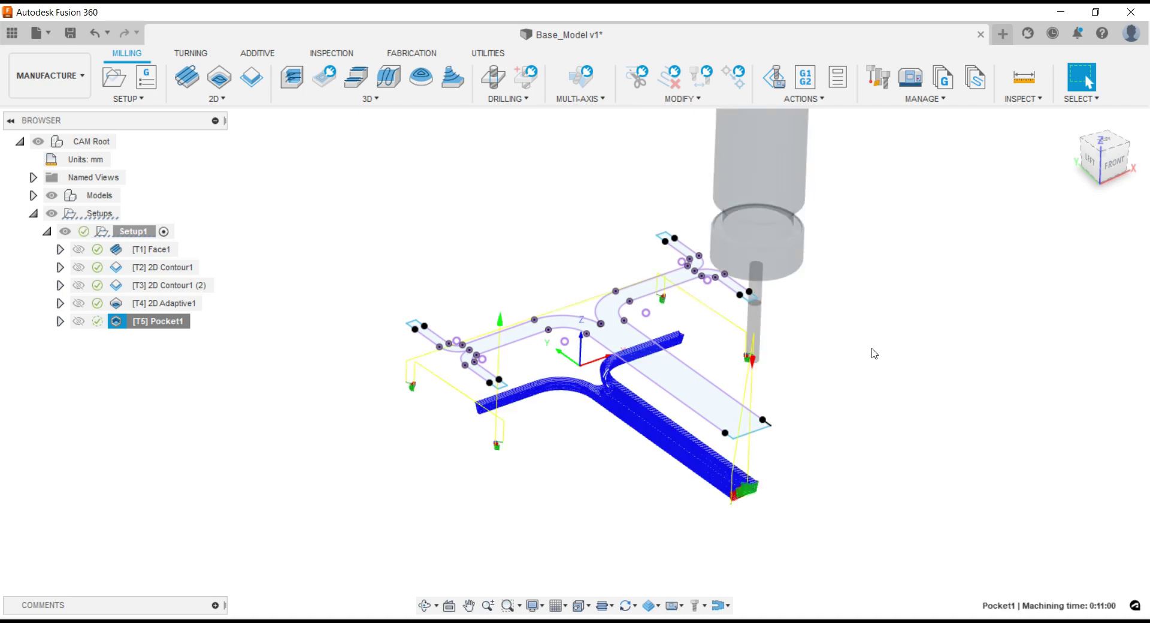
{"action": "scroll", "coordinate": [798, 354], "scroll_direction": "up", "scroll_amount": 3}
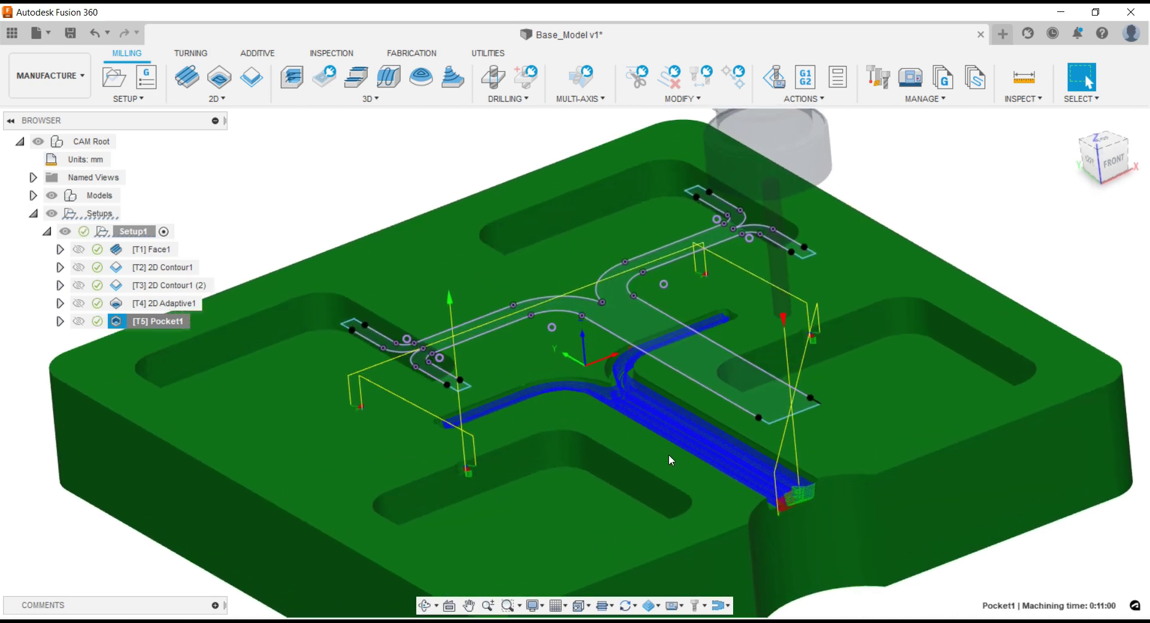
{"action": "scroll", "coordinate": [328, 182], "scroll_direction": "down", "scroll_amount": 2}
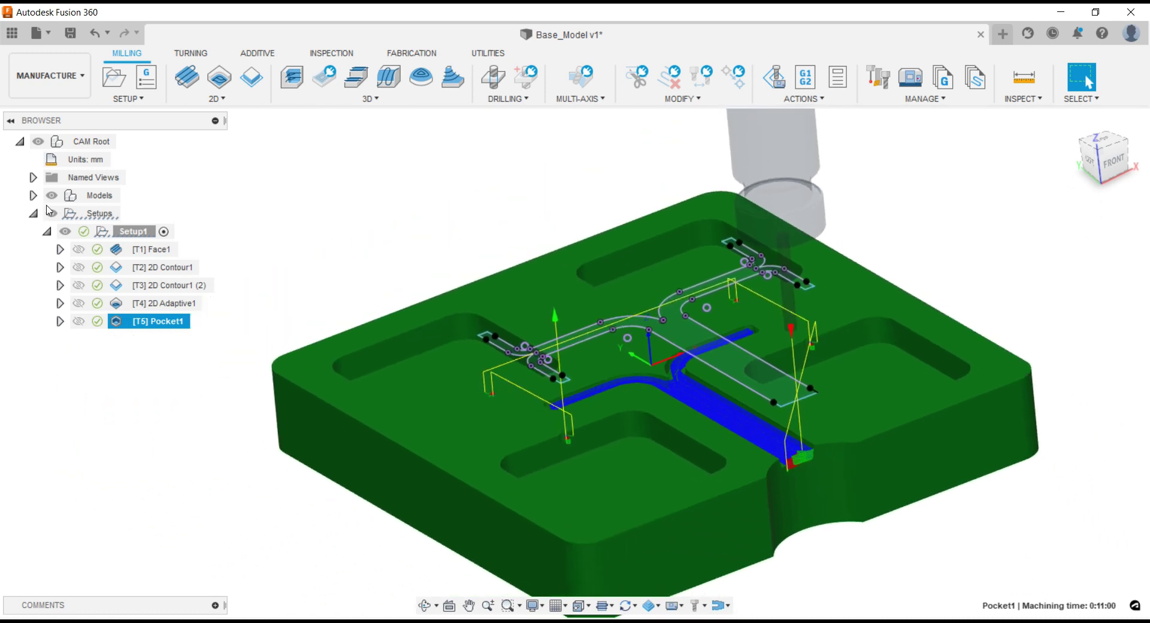
{"action": "left_click", "coordinate": [33, 195]}
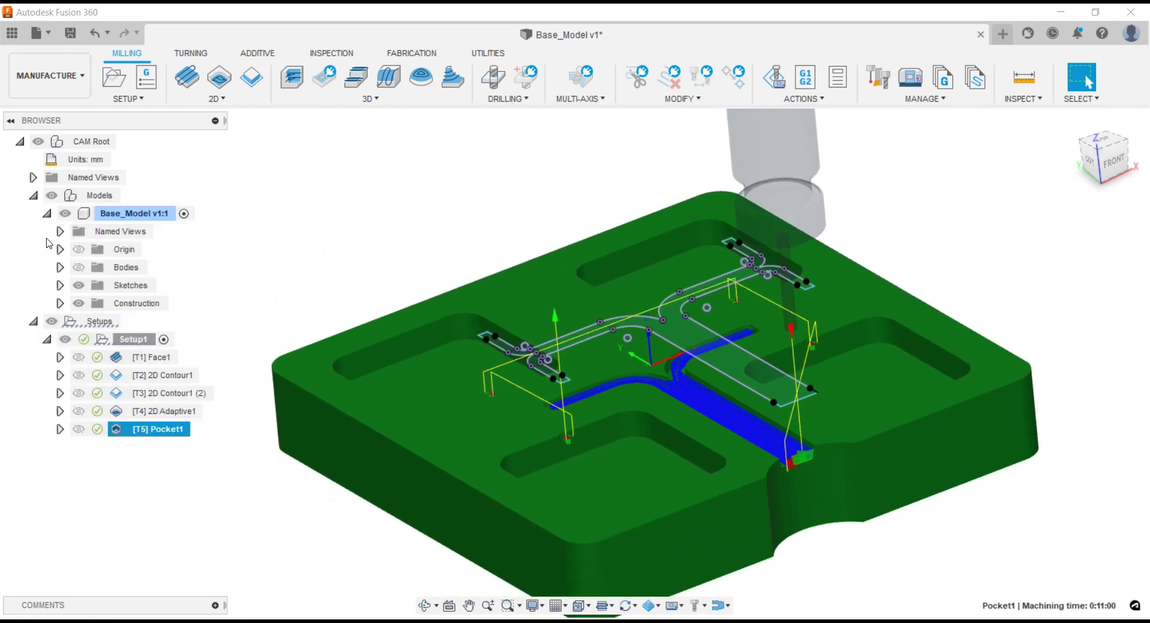
{"action": "left_click", "coordinate": [79, 286]}
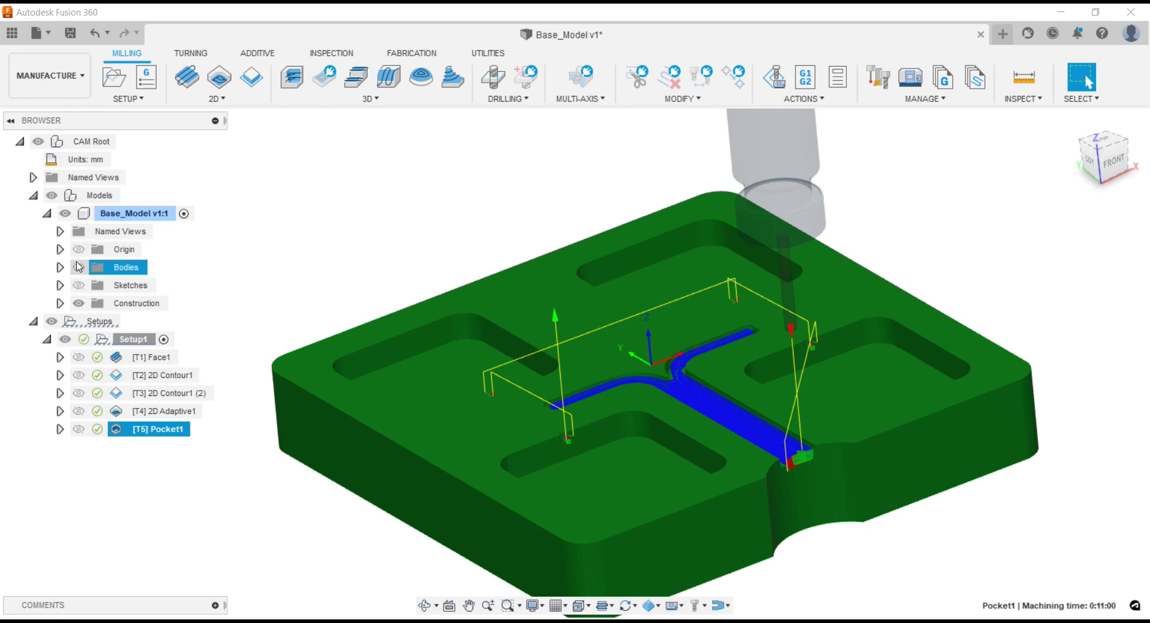
{"action": "left_click", "coordinate": [79, 267]}
- Display Pocket1's toolpath and zoom in on the T-channel to inspect it
{"action": "left_click", "coordinate": [80, 428]}
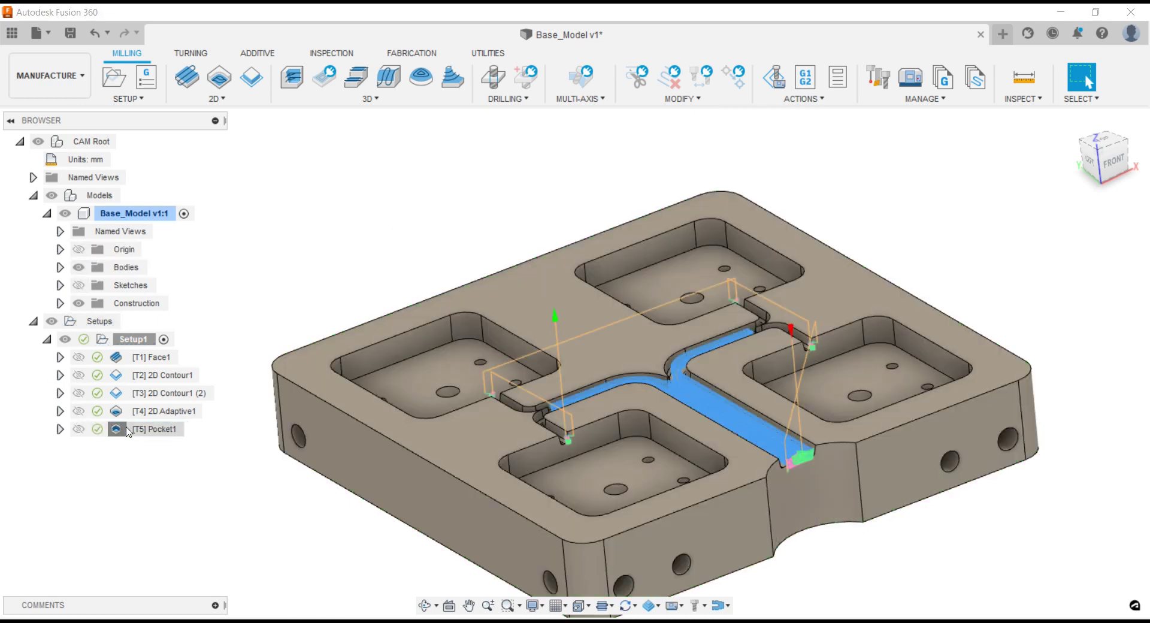
{"action": "left_click", "coordinate": [79, 429]}
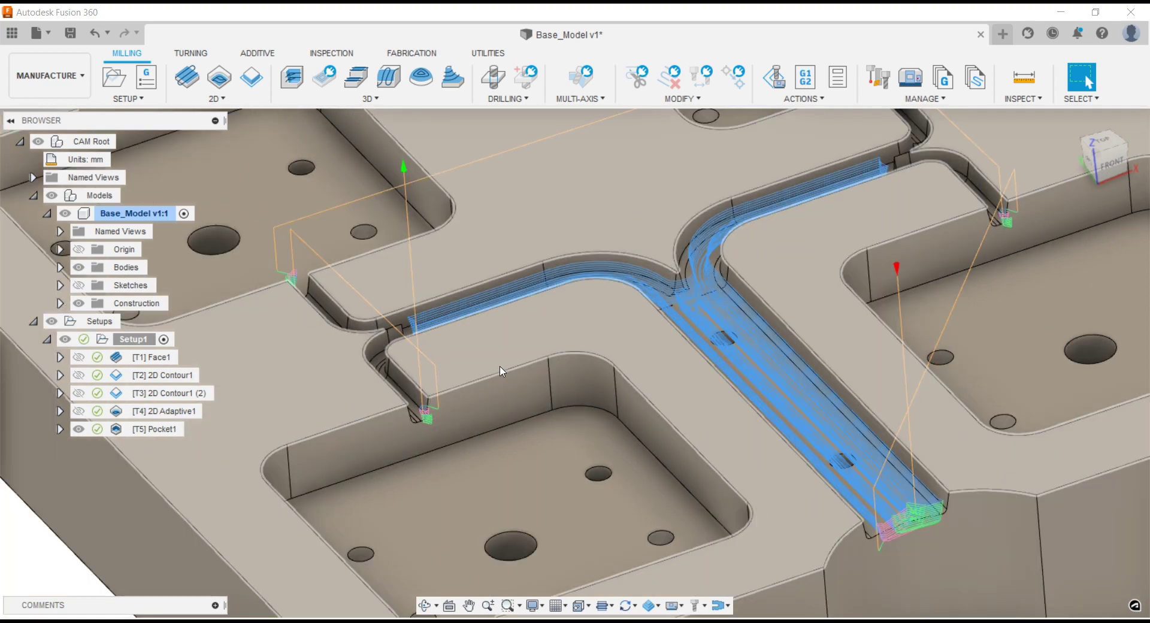
{"action": "scroll", "coordinate": [497, 367], "scroll_direction": "down", "scroll_amount": 5}
{"action": "scroll", "coordinate": [491, 367], "scroll_direction": "up", "scroll_amount": 2}
{"action": "scroll", "coordinate": [491, 368], "scroll_direction": "up", "scroll_amount": 2}
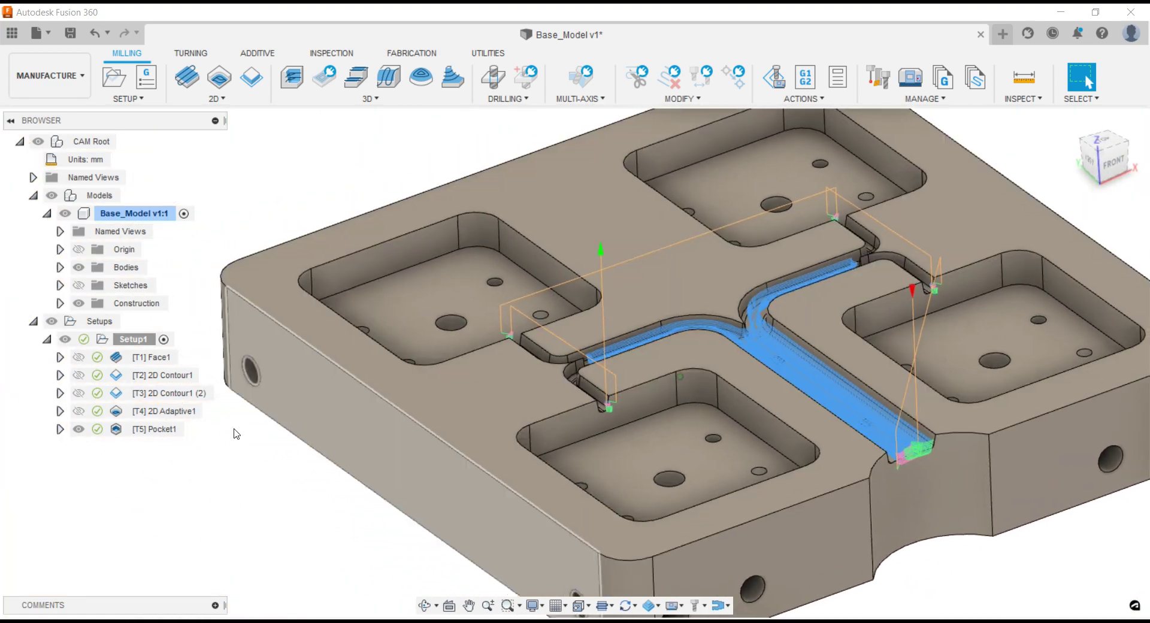
{"action": "left_click", "coordinate": [539, 383]}
{"action": "scroll", "coordinate": [575, 389], "scroll_direction": "up", "scroll_amount": 2}
{"action": "scroll", "coordinate": [596, 394], "scroll_direction": "up", "scroll_amount": 2}
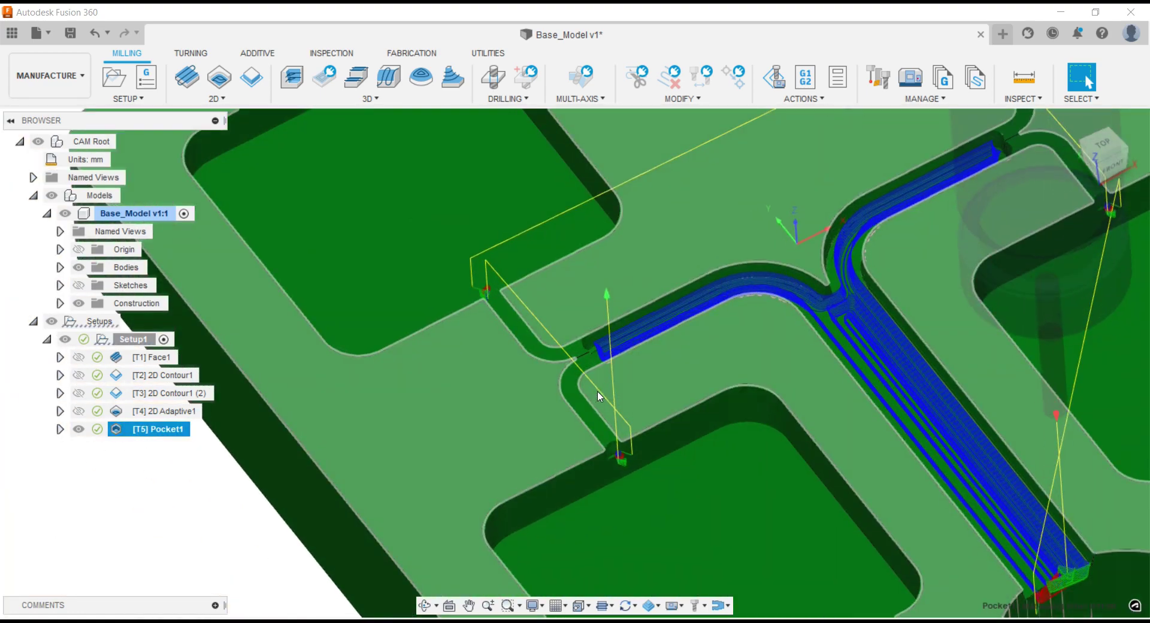
{"action": "scroll", "coordinate": [596, 394], "scroll_direction": "up", "scroll_amount": 2}
{"action": "scroll", "coordinate": [594, 394], "scroll_direction": "up", "scroll_amount": 2}
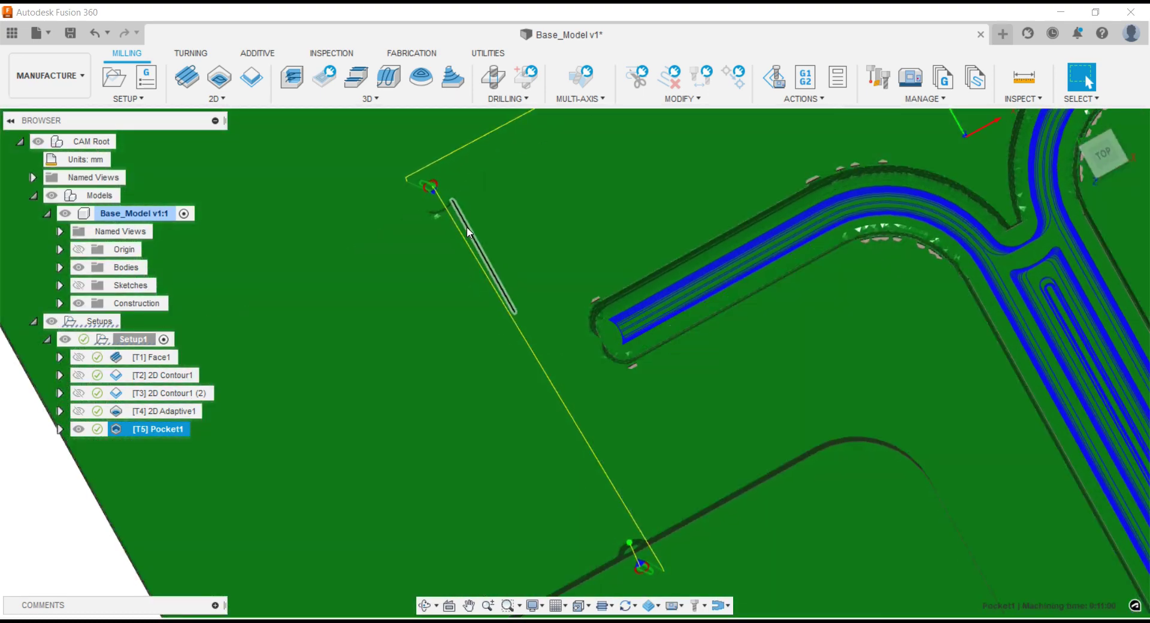
{"action": "scroll", "coordinate": [564, 366], "scroll_direction": "down", "scroll_amount": 2}
{"action": "scroll", "coordinate": [562, 369], "scroll_direction": "down", "scroll_amount": 3}
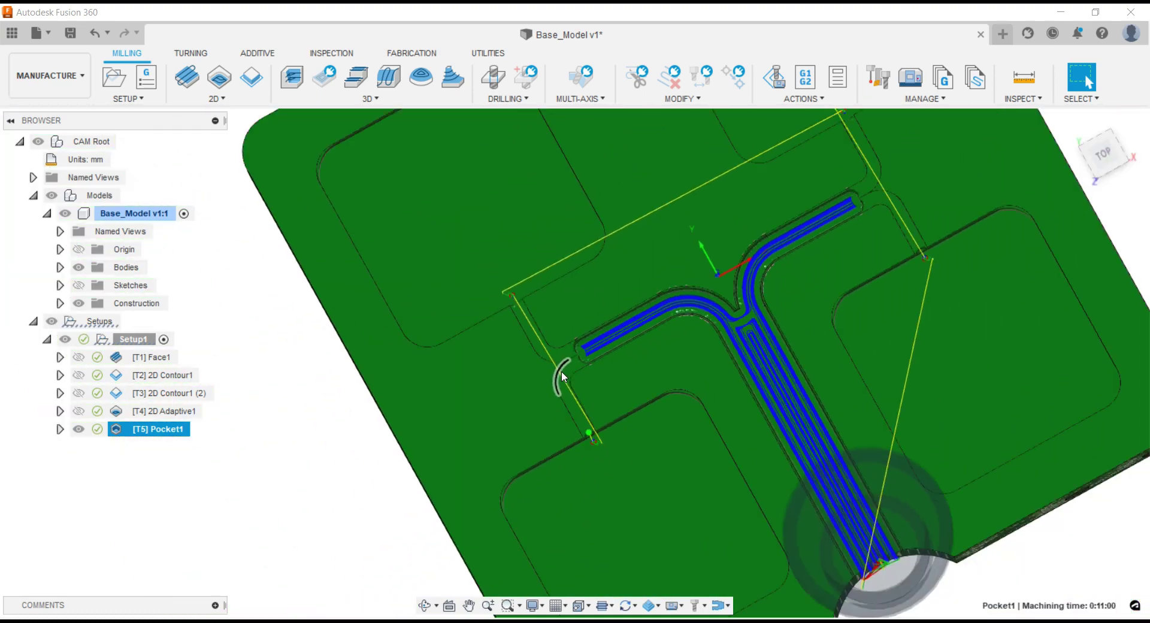
{"action": "scroll", "coordinate": [562, 369], "scroll_direction": "down", "scroll_amount": 2}
- Return to the home view of the whole part and zoom to check the toolpath
{"action": "key", "text": "F6"}
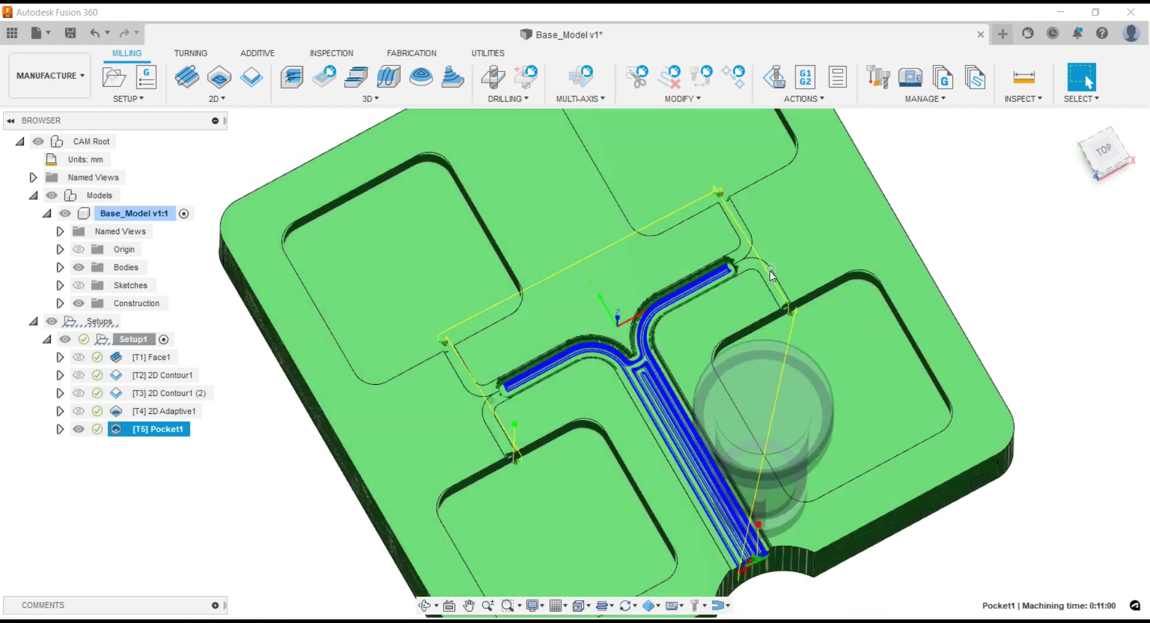
{"action": "left_click", "coordinate": [921, 264]}
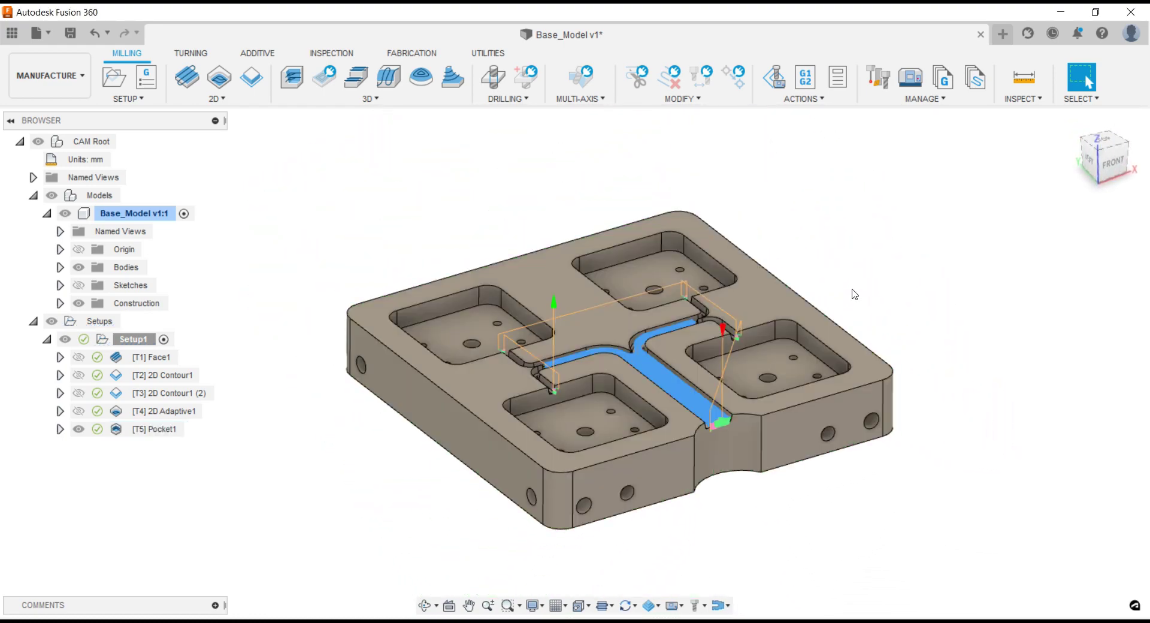
{"action": "scroll", "coordinate": [543, 359], "scroll_direction": "up", "scroll_amount": 3}
{"action": "scroll", "coordinate": [543, 358], "scroll_direction": "up", "scroll_amount": 1}
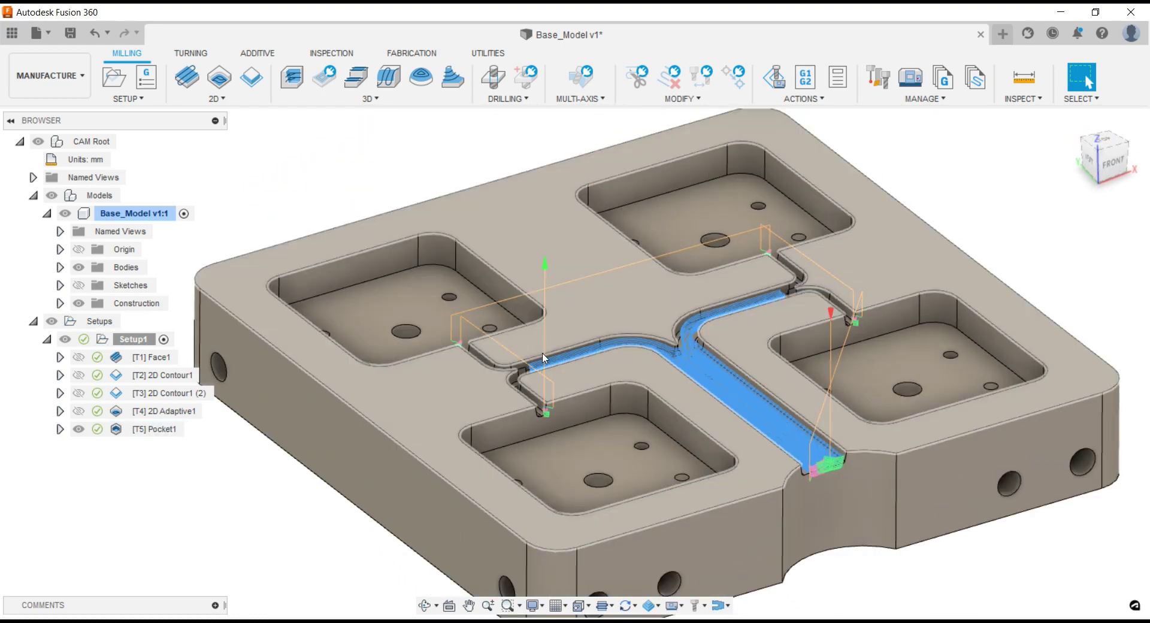
{"action": "scroll", "coordinate": [543, 358], "scroll_direction": "up", "scroll_amount": 2}
{"action": "scroll", "coordinate": [542, 353], "scroll_direction": "up", "scroll_amount": 3}
{"action": "scroll", "coordinate": [539, 347], "scroll_direction": "up", "scroll_amount": 3}
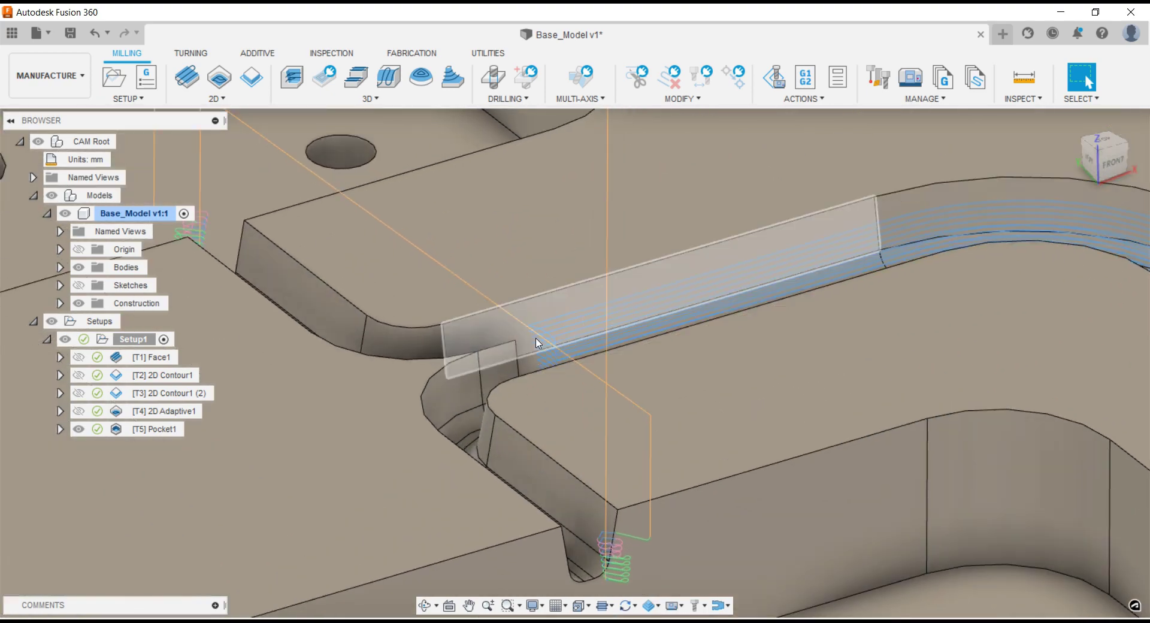
{"action": "scroll", "coordinate": [539, 347], "scroll_direction": "down", "scroll_amount": 4}
{"action": "scroll", "coordinate": [551, 359], "scroll_direction": "down", "scroll_amount": 4}
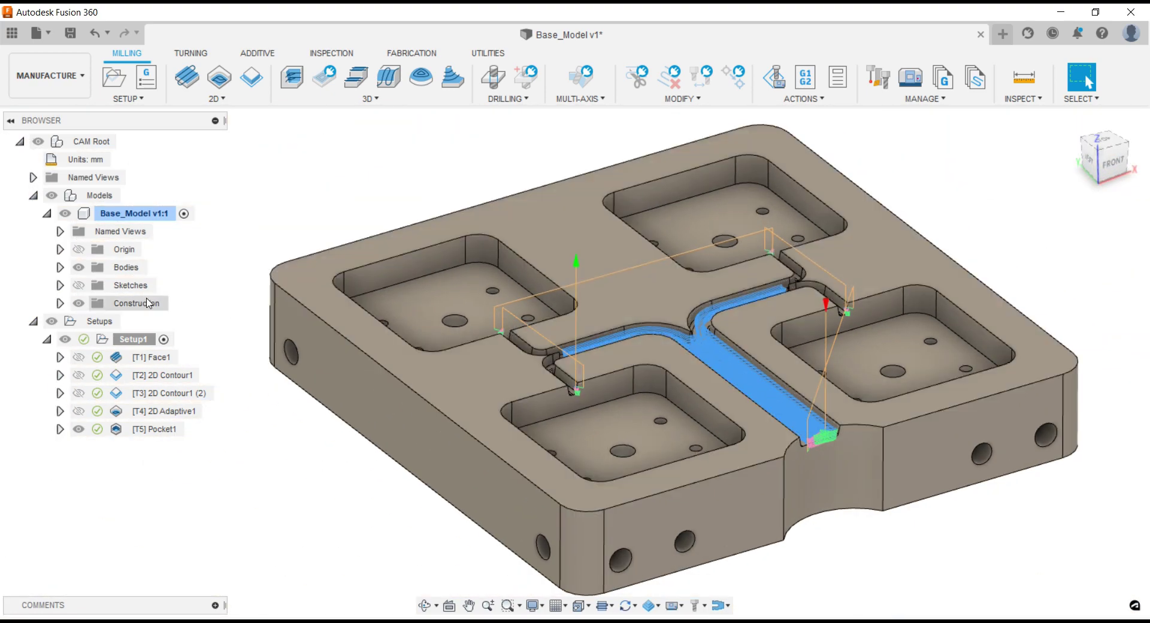
- Switch to the Design workspace, show Plane1, start a sketch on it, and hide Sketch1
{"action": "left_click", "coordinate": [50, 88]}
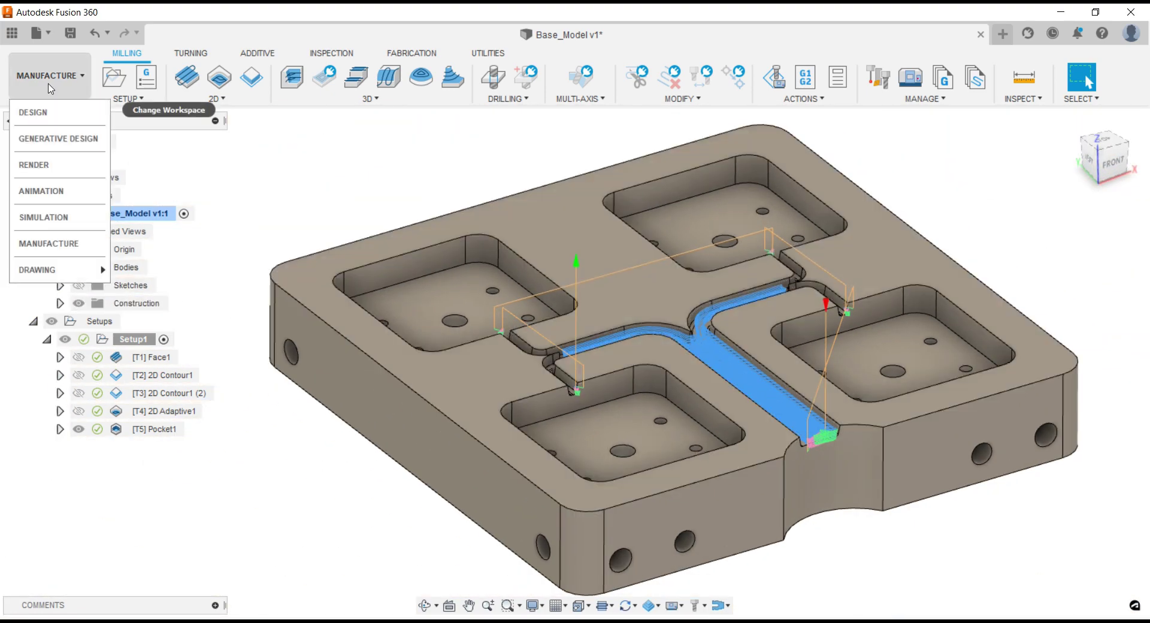
{"action": "left_click", "coordinate": [56, 114]}
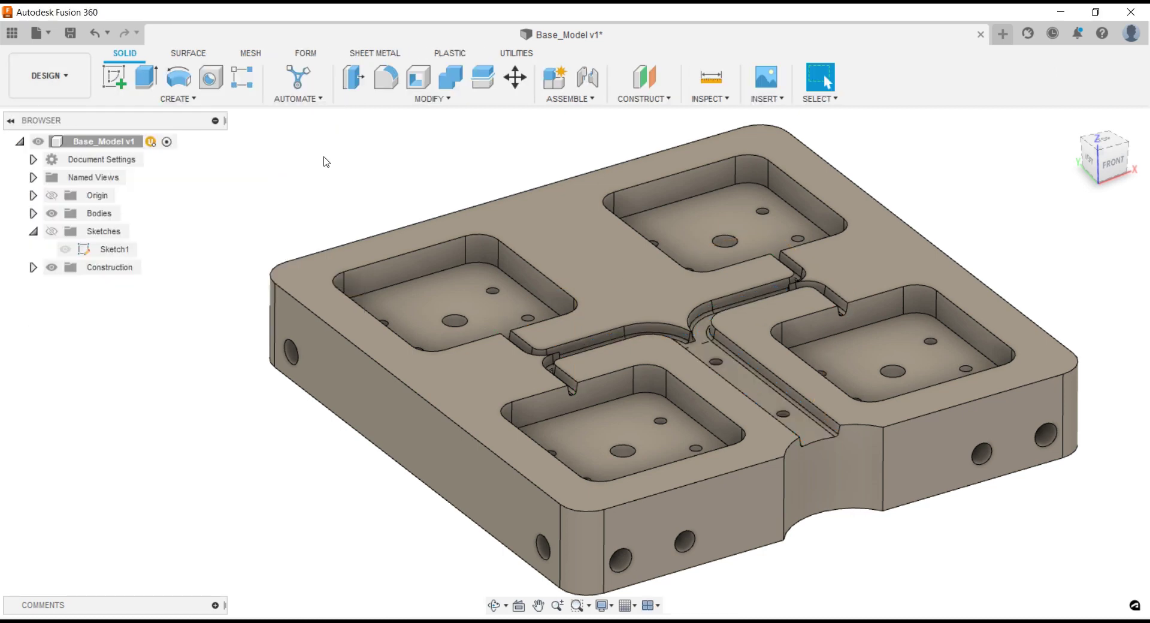
{"action": "left_click", "coordinate": [33, 267]}
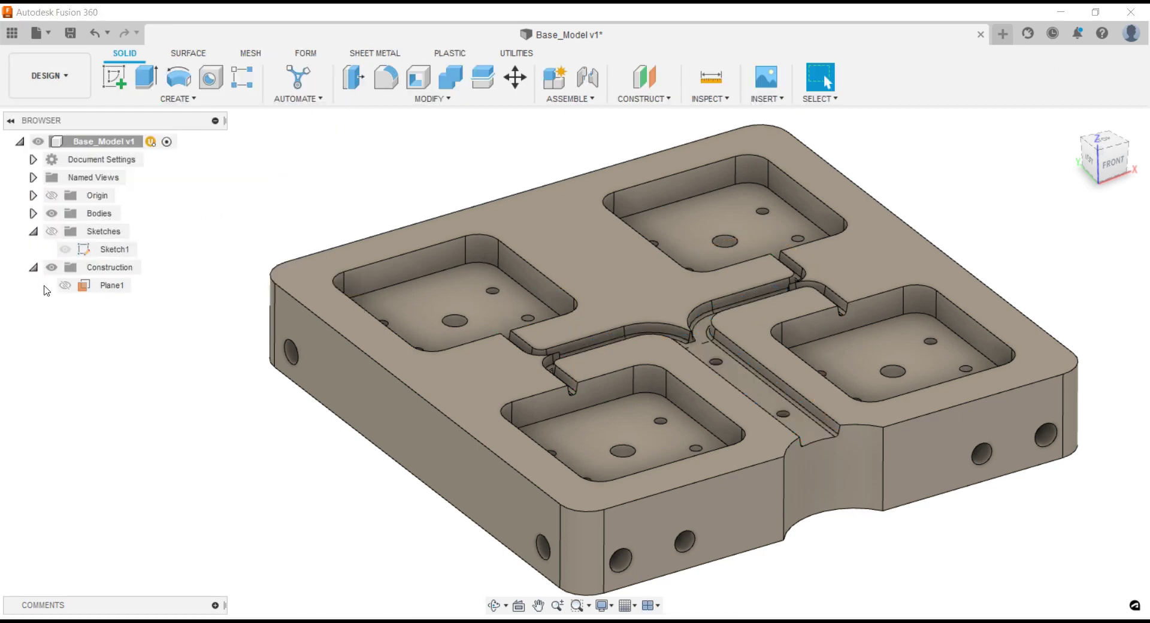
{"action": "left_click", "coordinate": [65, 285]}
{"action": "left_click", "coordinate": [303, 176]}
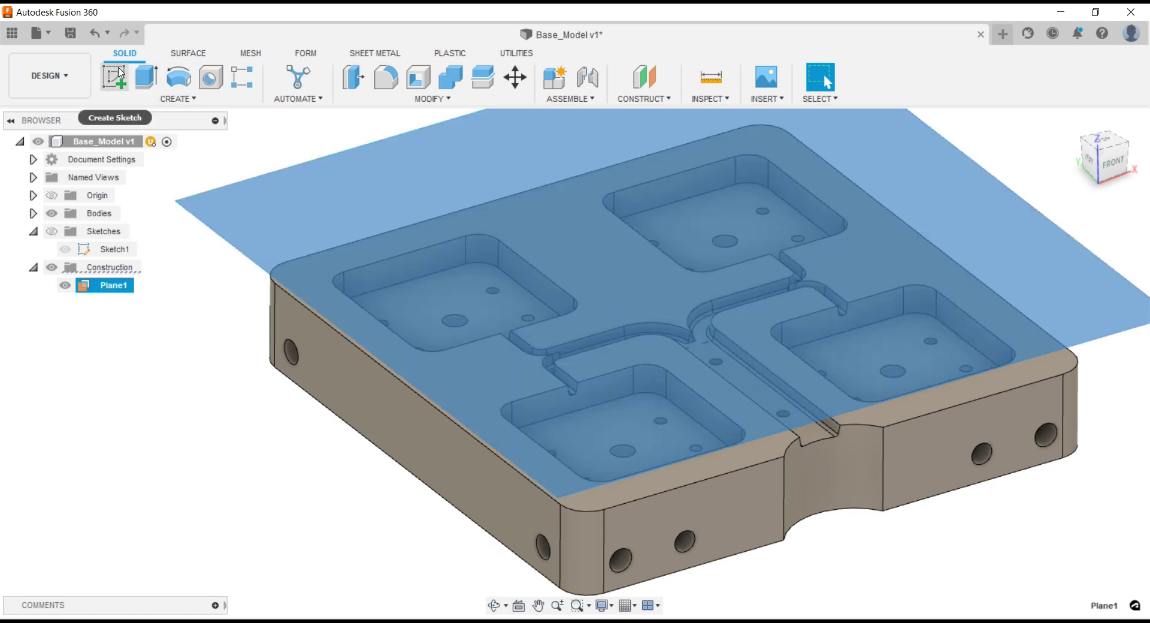
{"action": "left_click", "coordinate": [120, 72]}
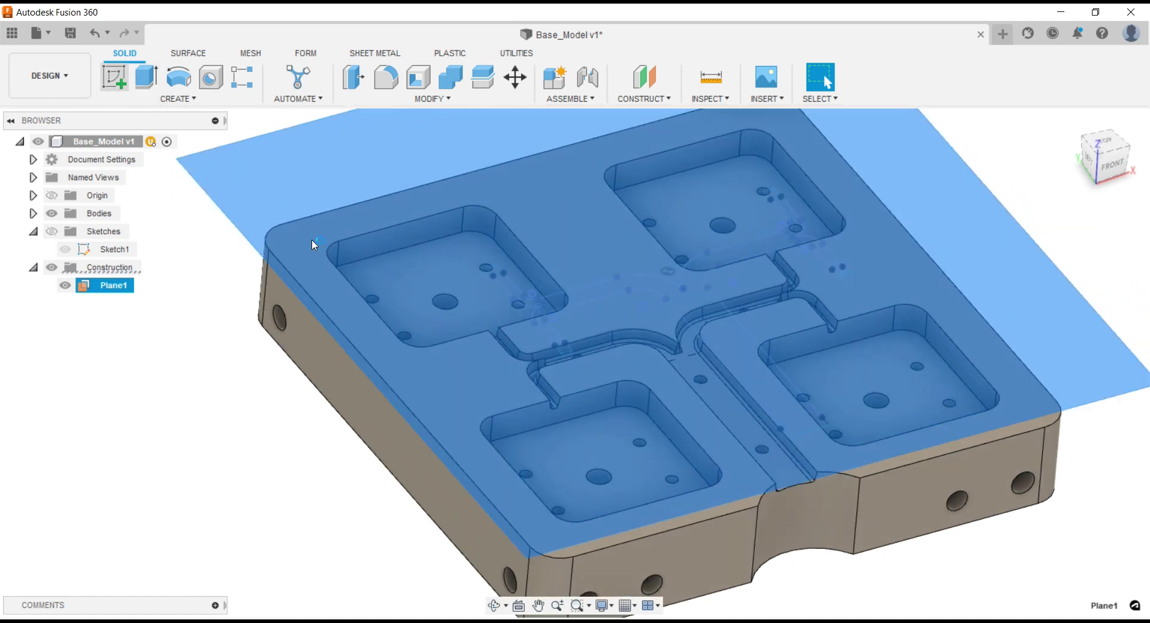
{"action": "scroll", "coordinate": [396, 328], "scroll_direction": "up", "scroll_amount": 2}
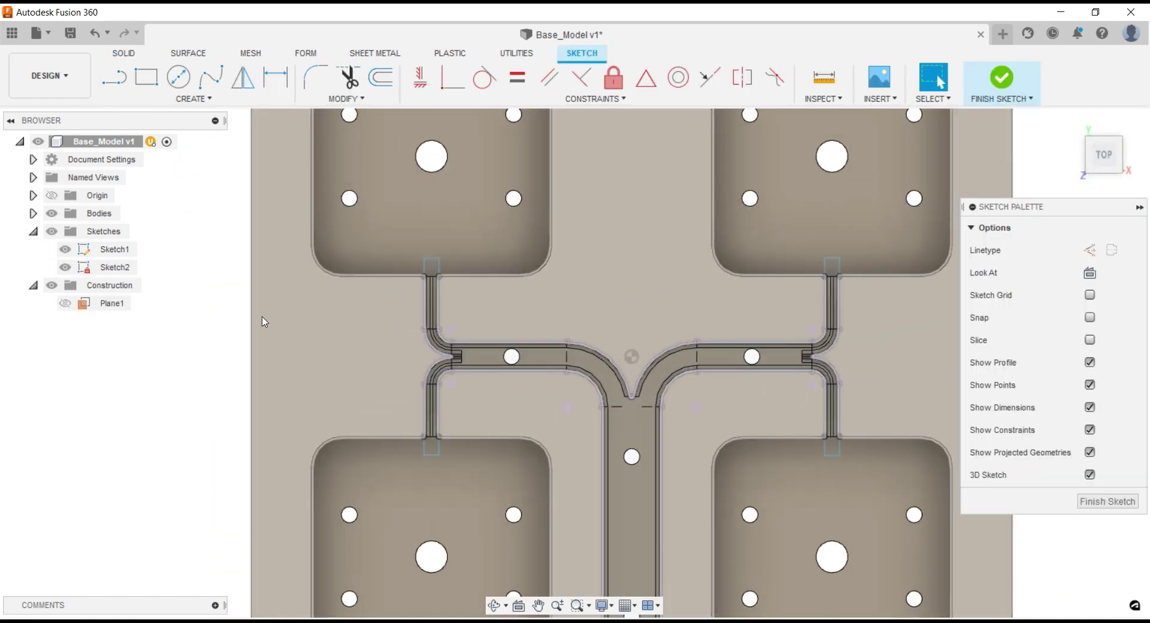
{"action": "left_click", "coordinate": [66, 250]}
{"action": "left_click", "coordinate": [65, 250]}
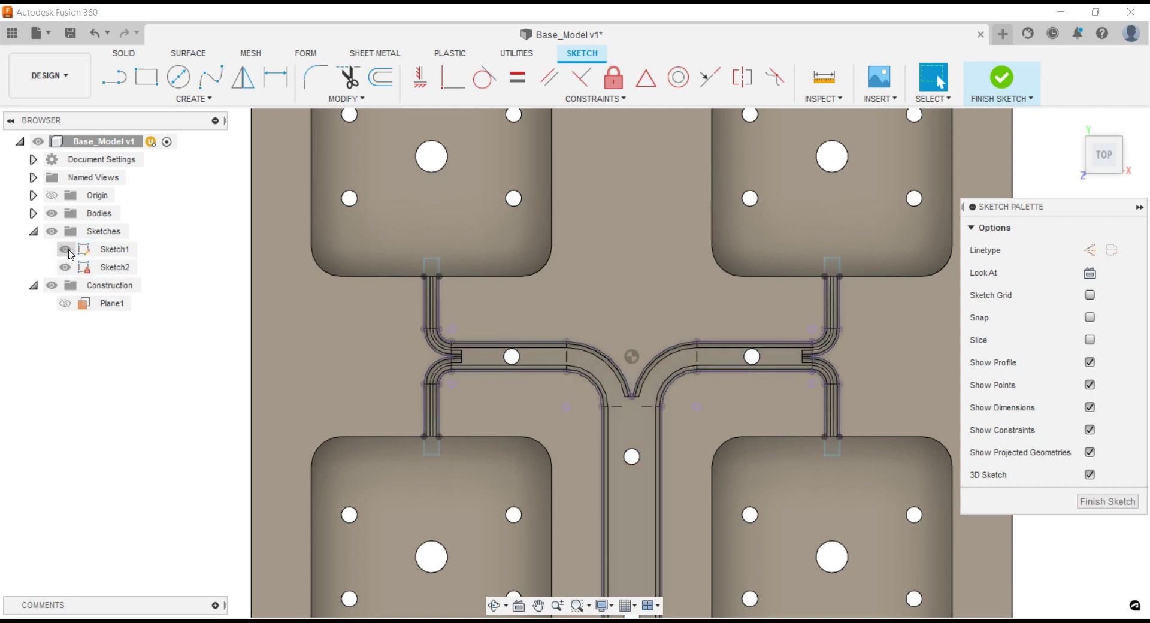
{"action": "left_click", "coordinate": [65, 250]}
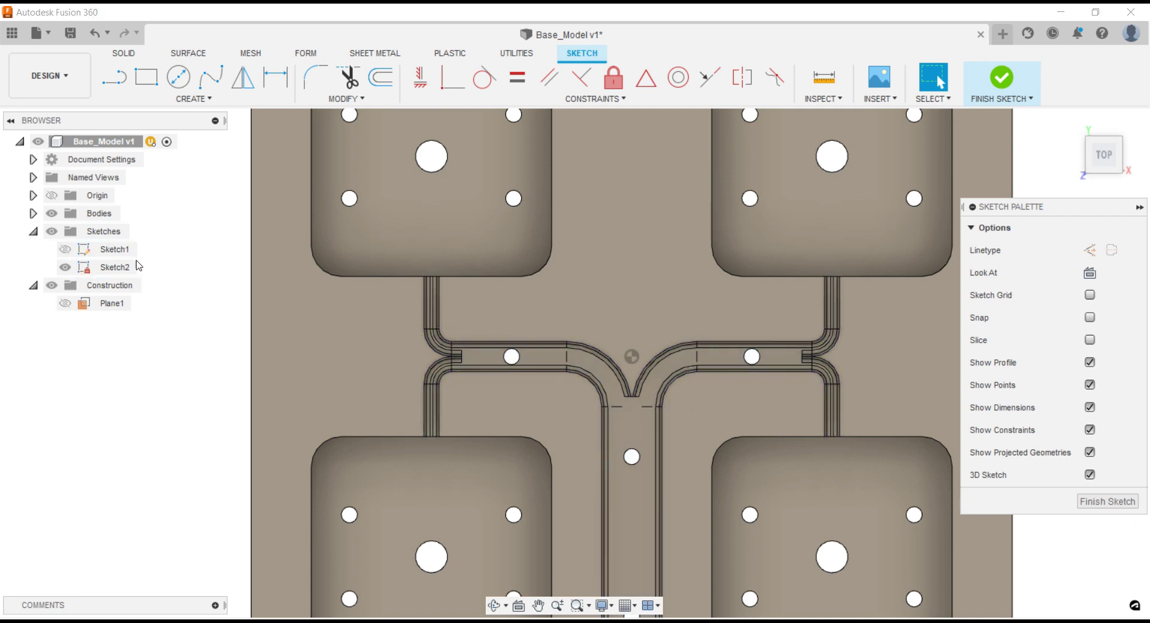
{"action": "scroll", "coordinate": [397, 338], "scroll_direction": "down", "scroll_amount": 1}
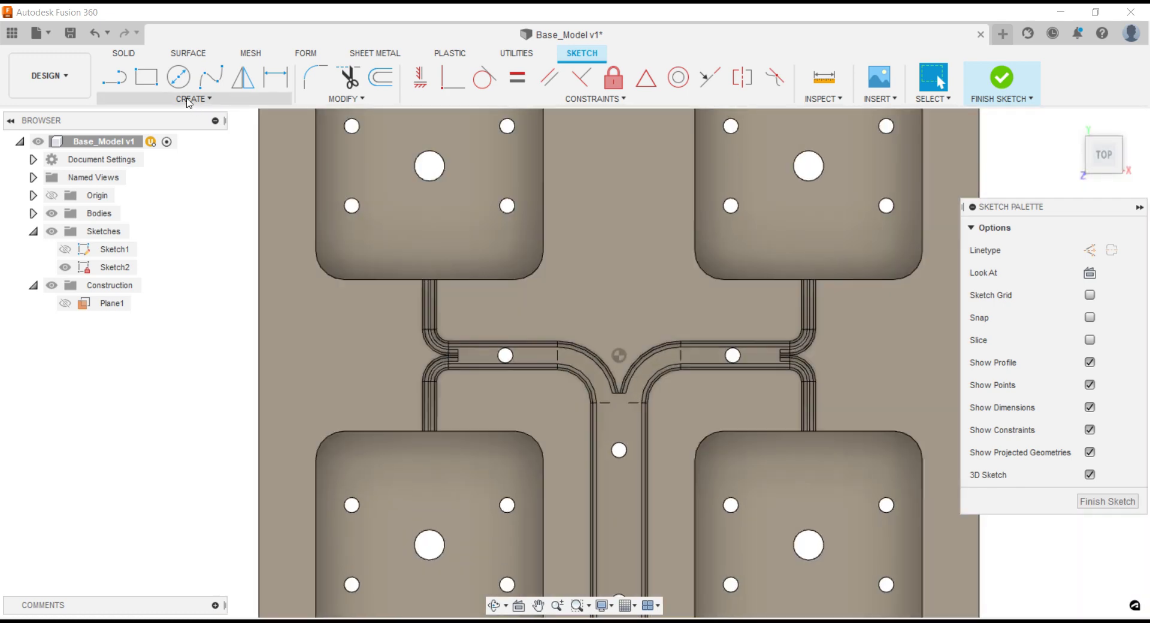
- Draw two 2-point rectangles over the channel's left and right branches and finish Sketch2
{"action": "left_click", "coordinate": [146, 76]}
{"action": "scroll", "coordinate": [419, 299], "scroll_direction": "up", "scroll_amount": 1}
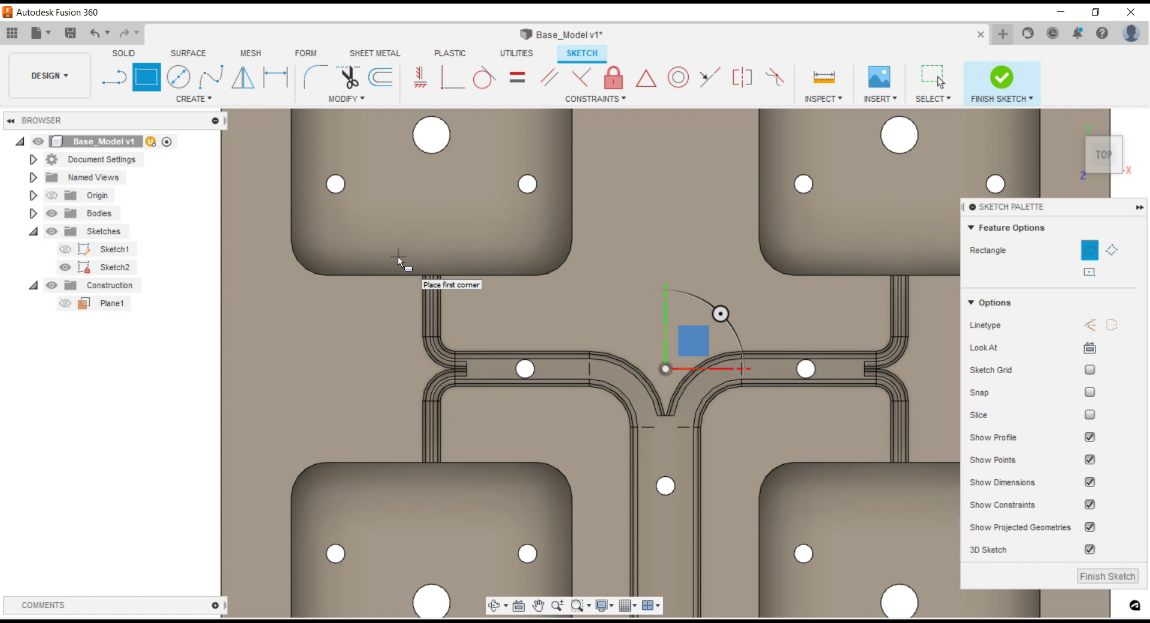
{"action": "left_click", "coordinate": [394, 252]}
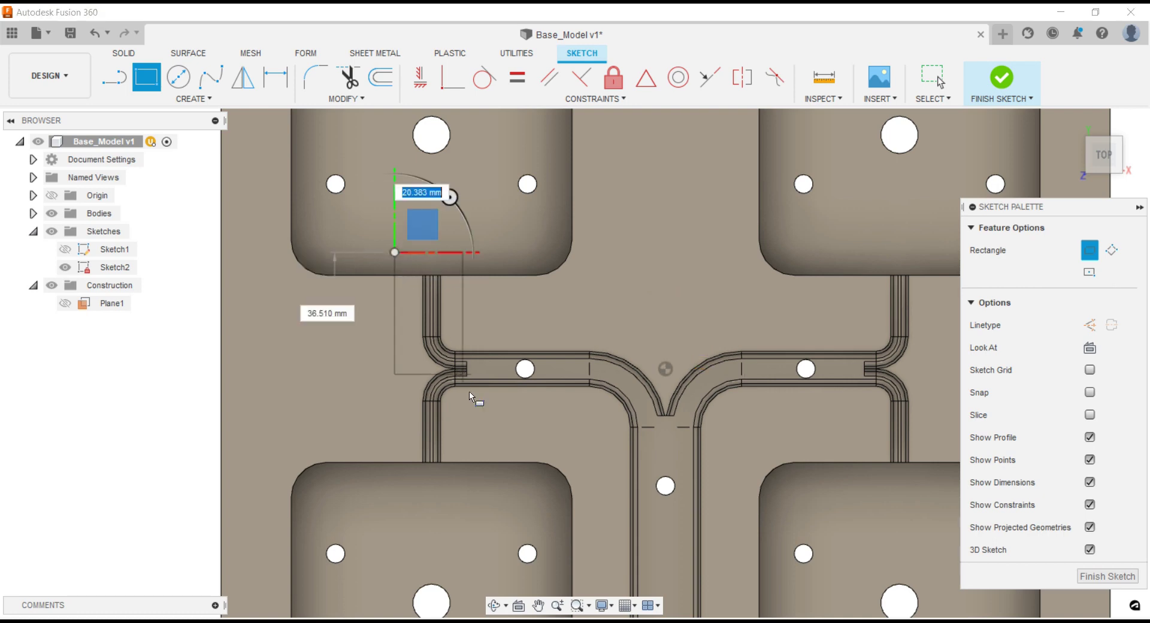
{"action": "left_click", "coordinate": [490, 481]}
{"action": "scroll", "coordinate": [383, 365], "scroll_direction": "down", "scroll_amount": 2}
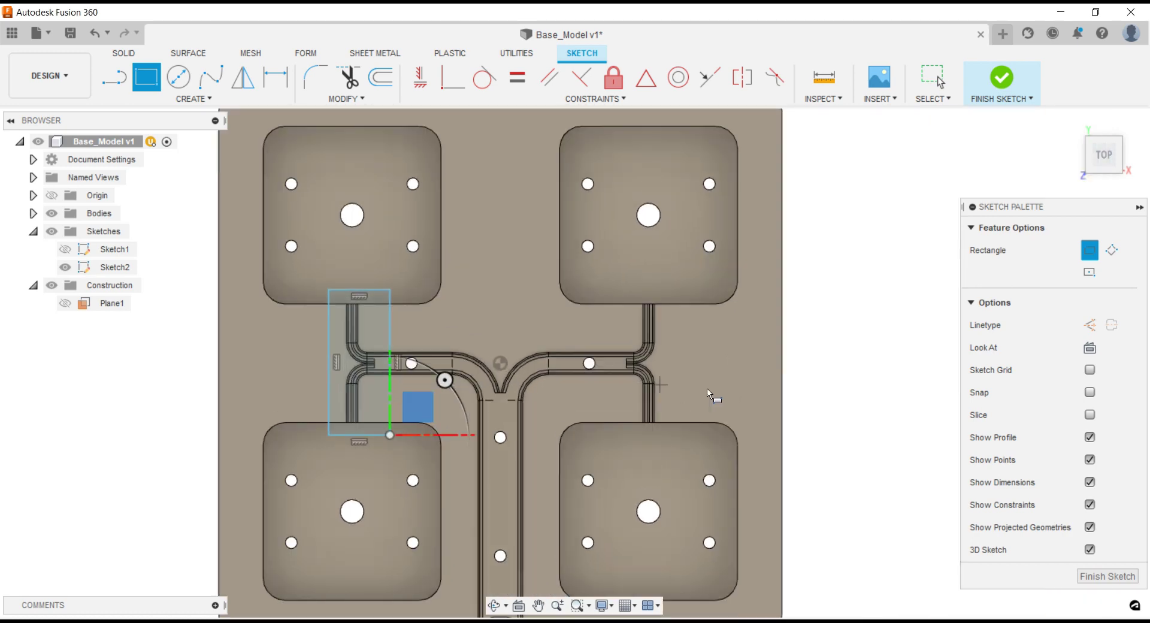
{"action": "scroll", "coordinate": [687, 268], "scroll_direction": "up", "scroll_amount": 3}
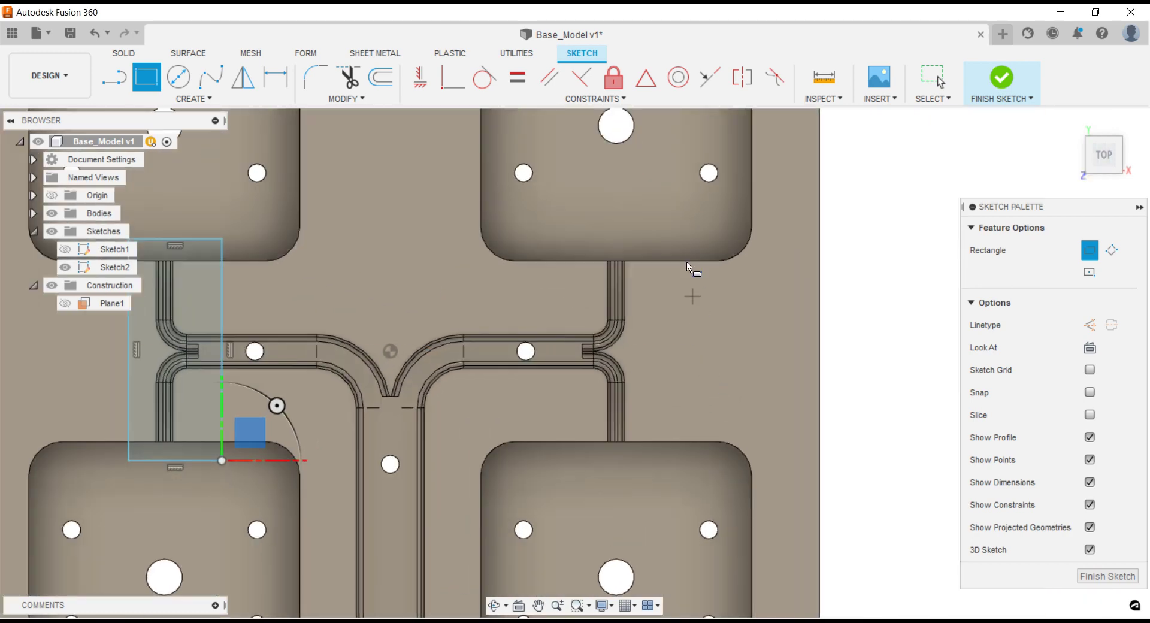
{"action": "left_click", "coordinate": [650, 238]}
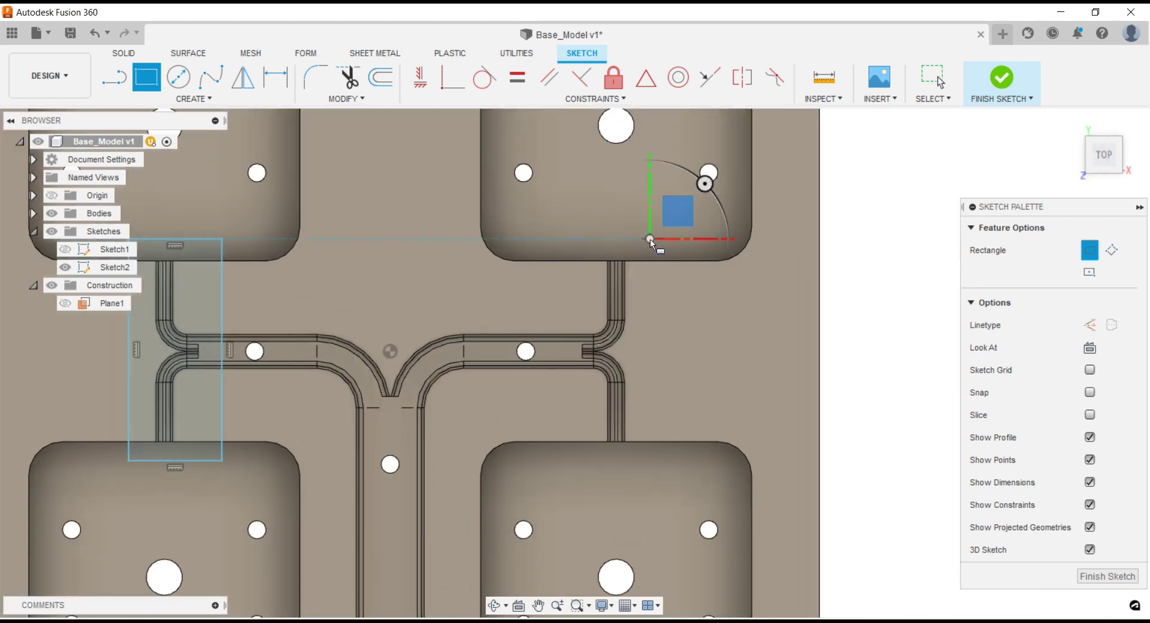
{"action": "left_click", "coordinate": [561, 463]}
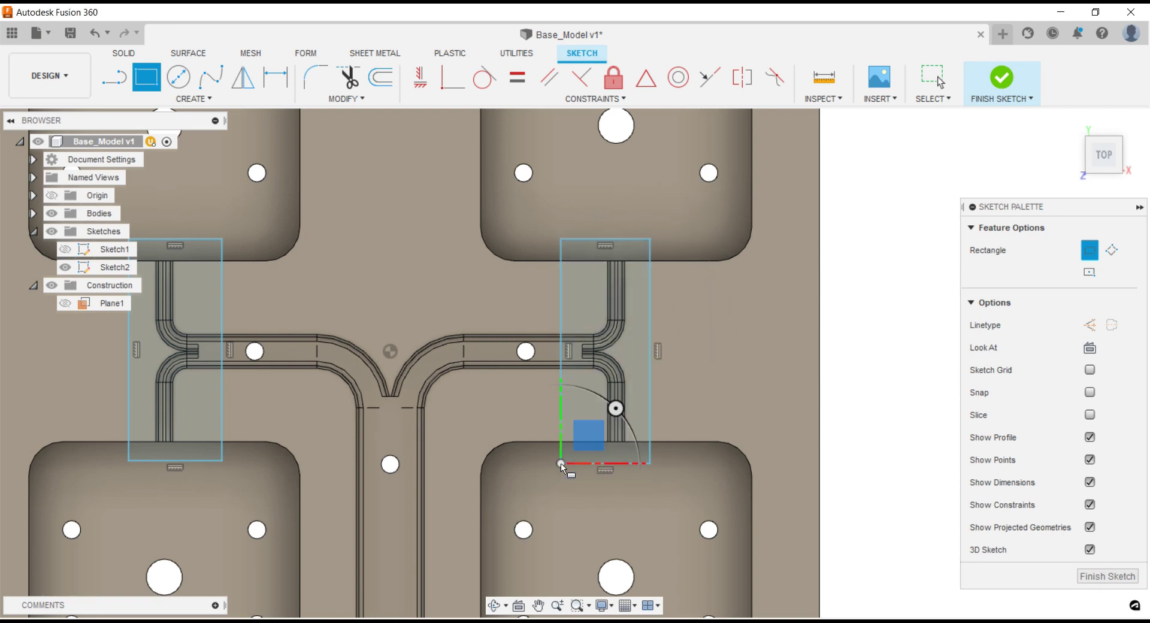
{"action": "left_click", "coordinate": [1100, 578]}
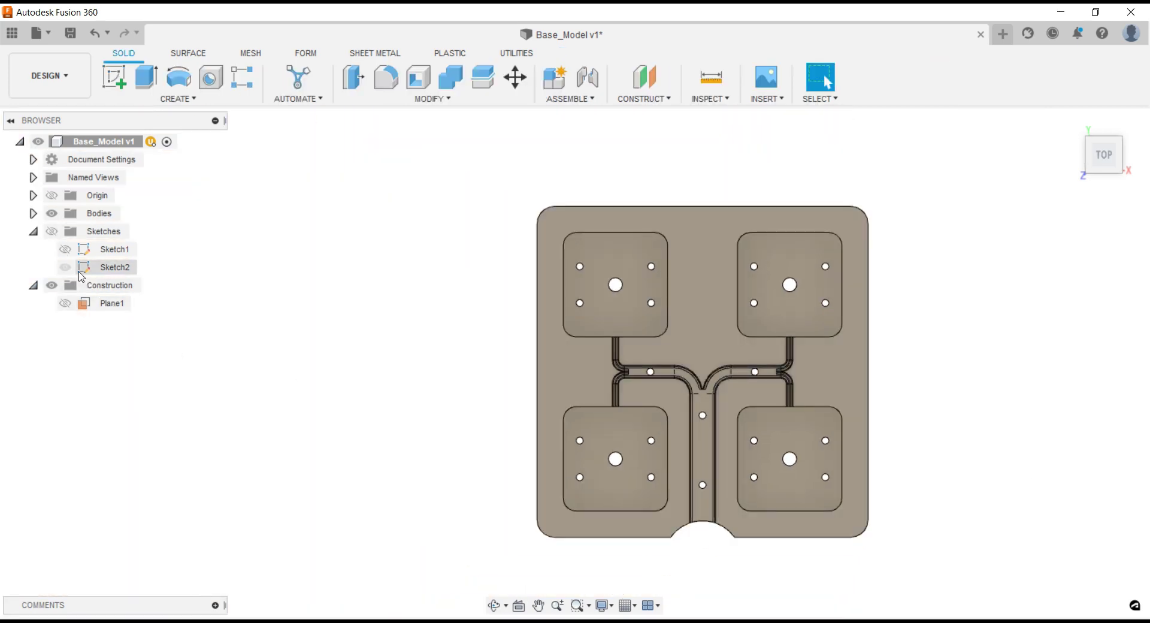
- Hide Sketch2, show Plane1, and preview Sketch2's rectangles from an elevated view
{"action": "left_click", "coordinate": [65, 267]}
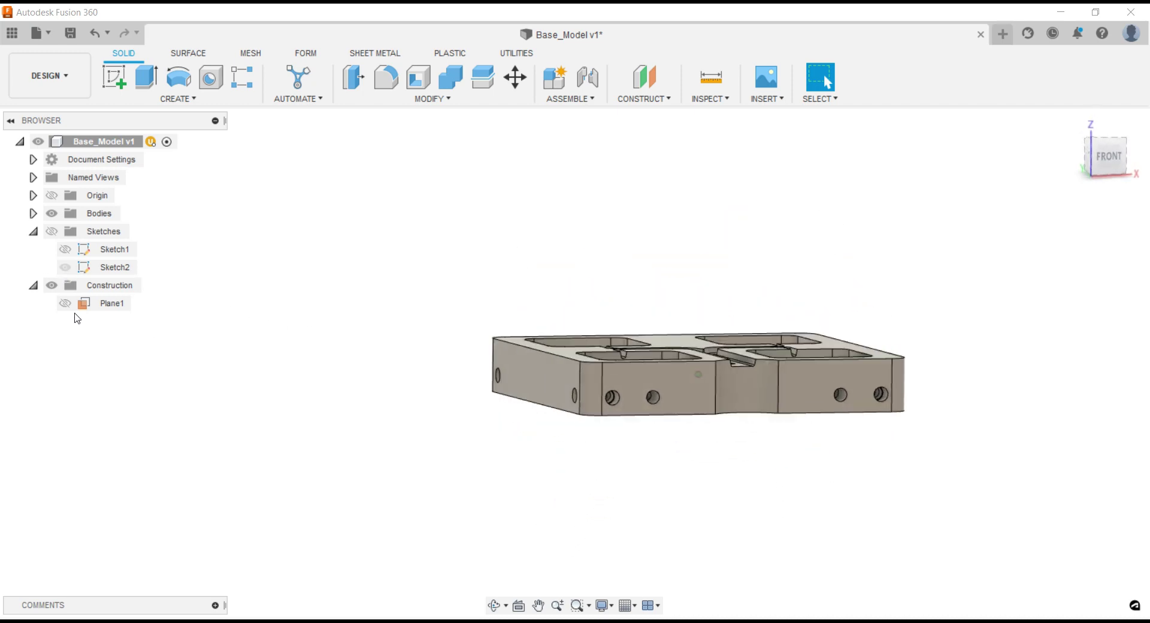
{"action": "left_click", "coordinate": [66, 303]}
{"action": "middle_click_drag", "start_coordinate": [339, 310], "coordinate": [451, 226], "text": "shift"}
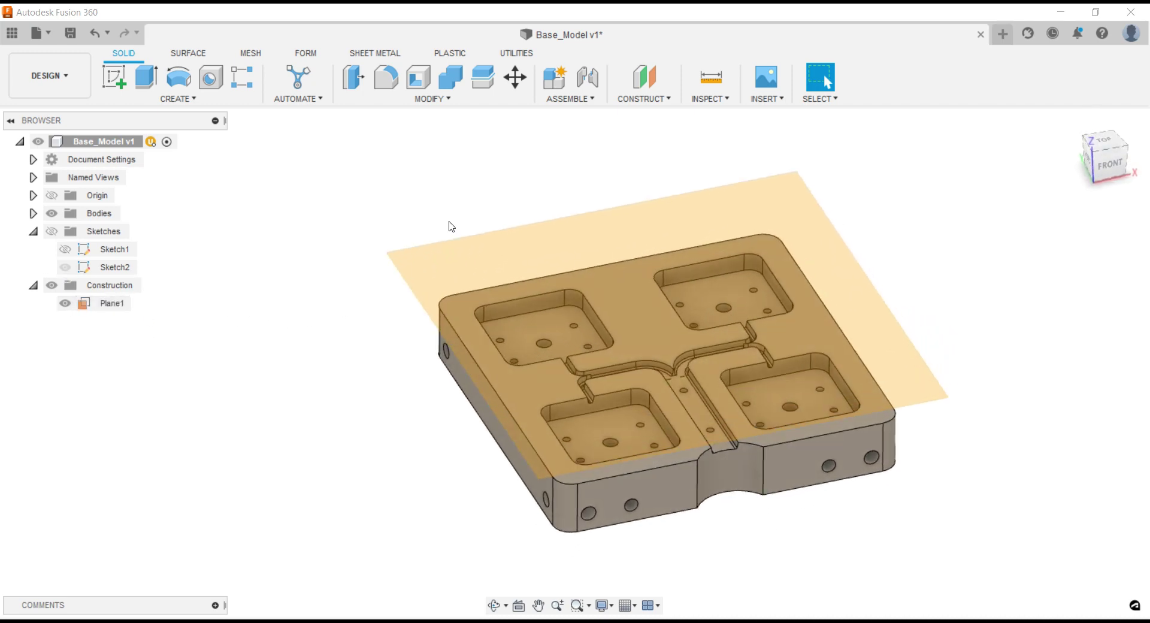
{"action": "left_click", "coordinate": [473, 251]}
{"action": "left_click", "coordinate": [115, 268]}
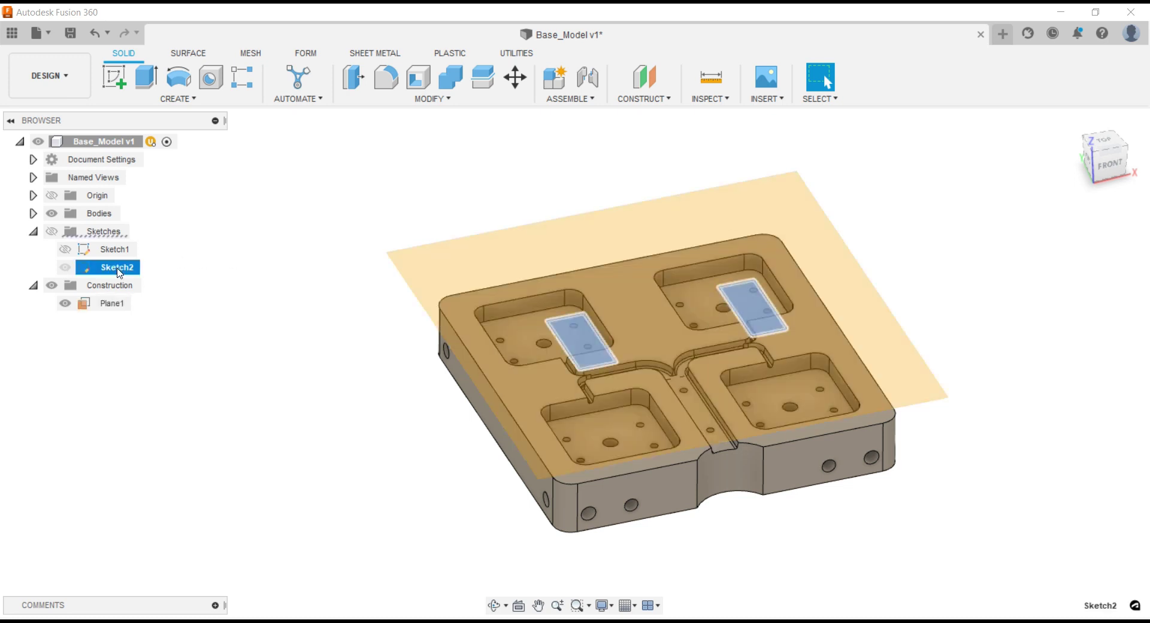
{"action": "left_click", "coordinate": [261, 287]}
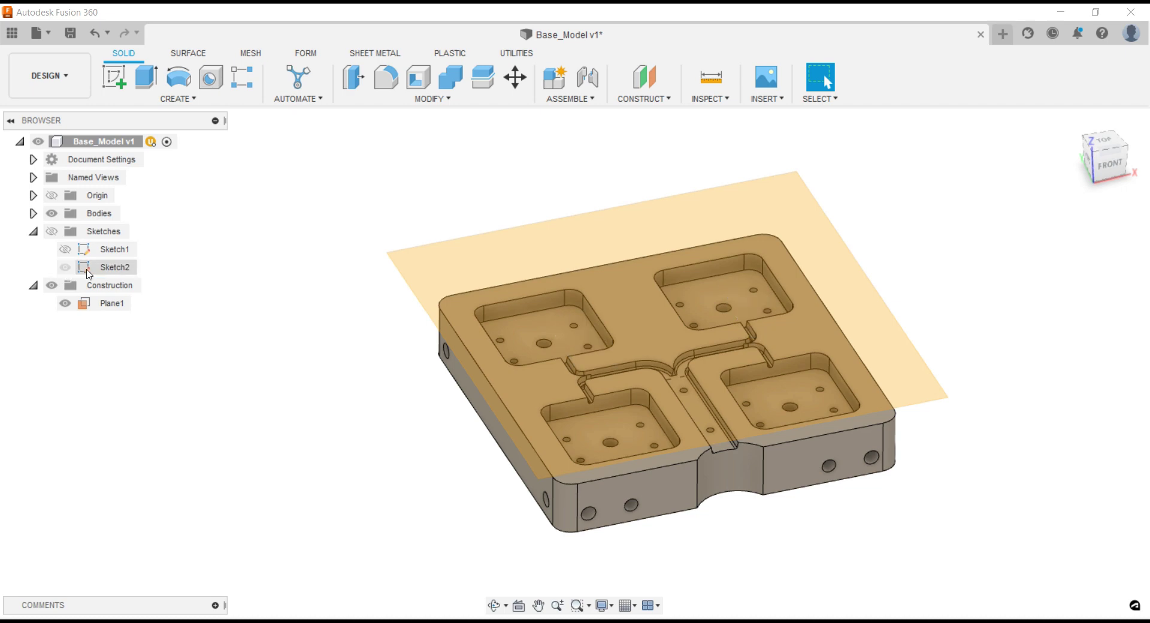
- Re-edit and finish Sketch2, turn sketch visibility on, and hide Plane1
{"action": "right_click", "coordinate": [101, 267]}
{"action": "left_click", "coordinate": [139, 335]}
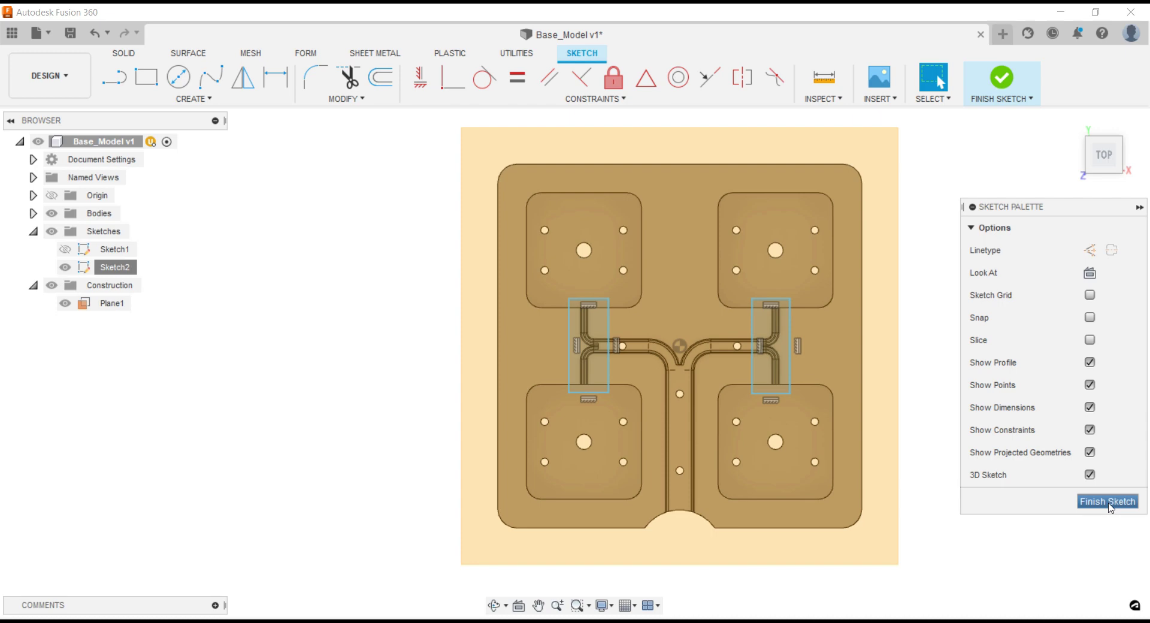
{"action": "left_click", "coordinate": [1108, 501]}
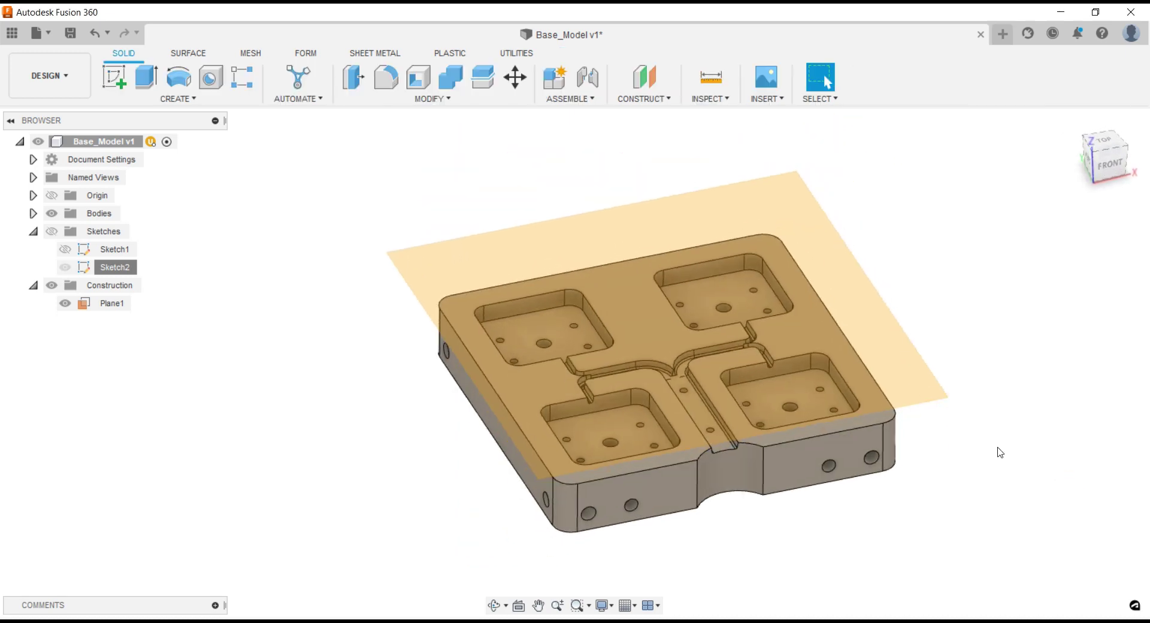
{"action": "left_click", "coordinate": [51, 232]}
{"action": "middle_click_drag", "start_coordinate": [270, 255], "coordinate": [282, 236], "text": "shift"}
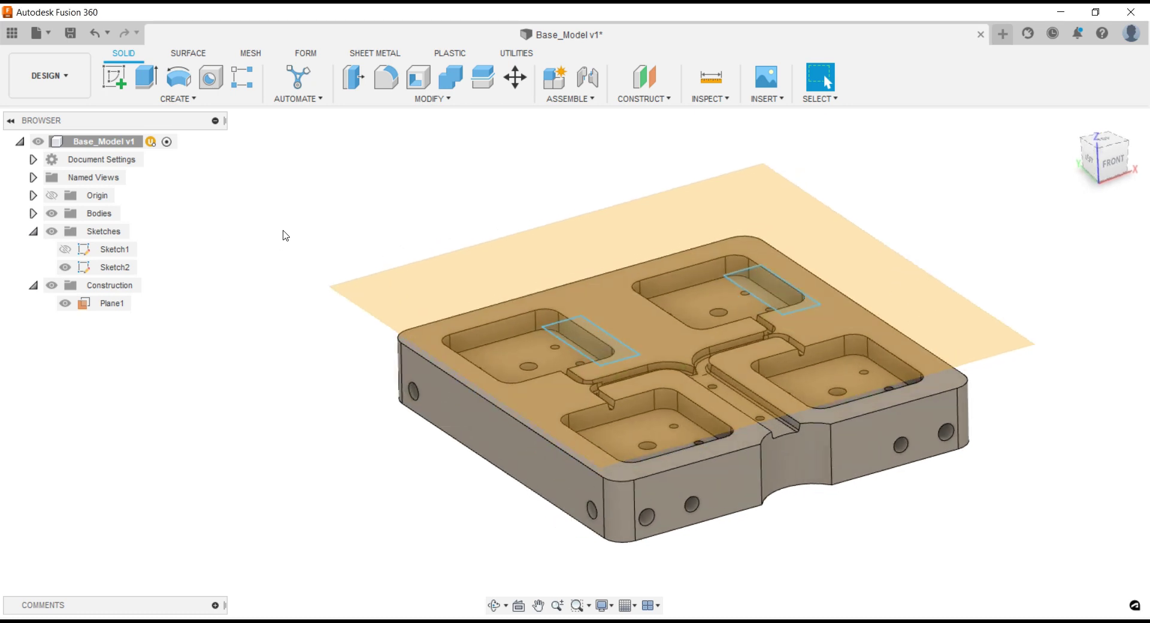
{"action": "left_click", "coordinate": [67, 304]}
{"action": "left_click", "coordinate": [66, 304]}
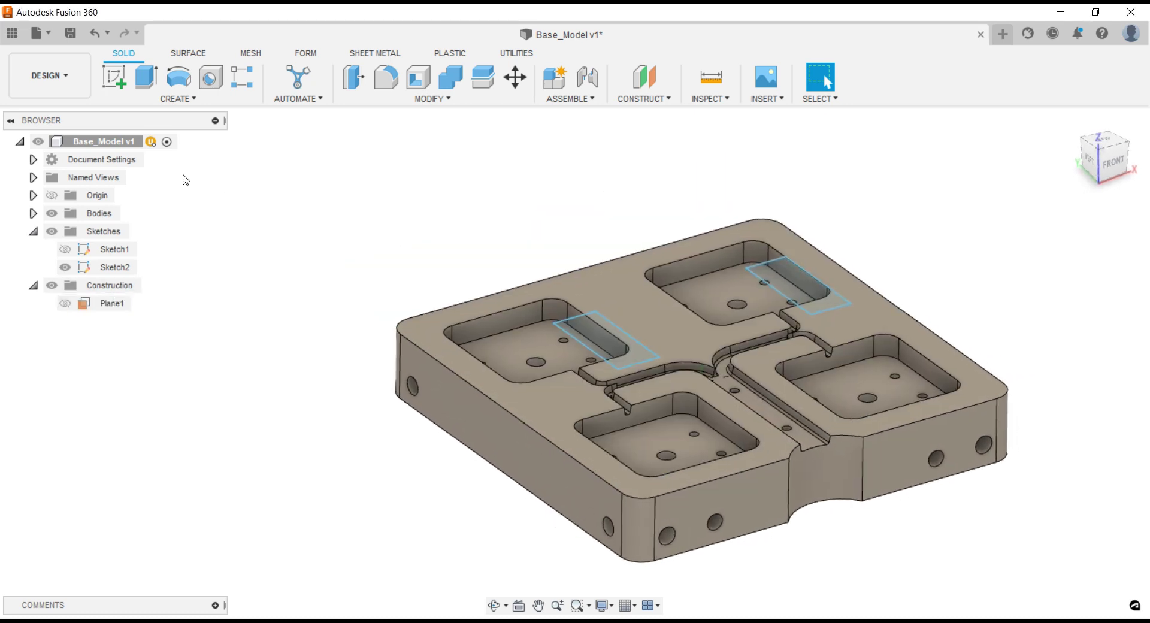
- Return to Manufacture and duplicate [T5] Pocket1, selecting the new Pocket1 (2)
{"action": "left_click", "coordinate": [49, 75]}
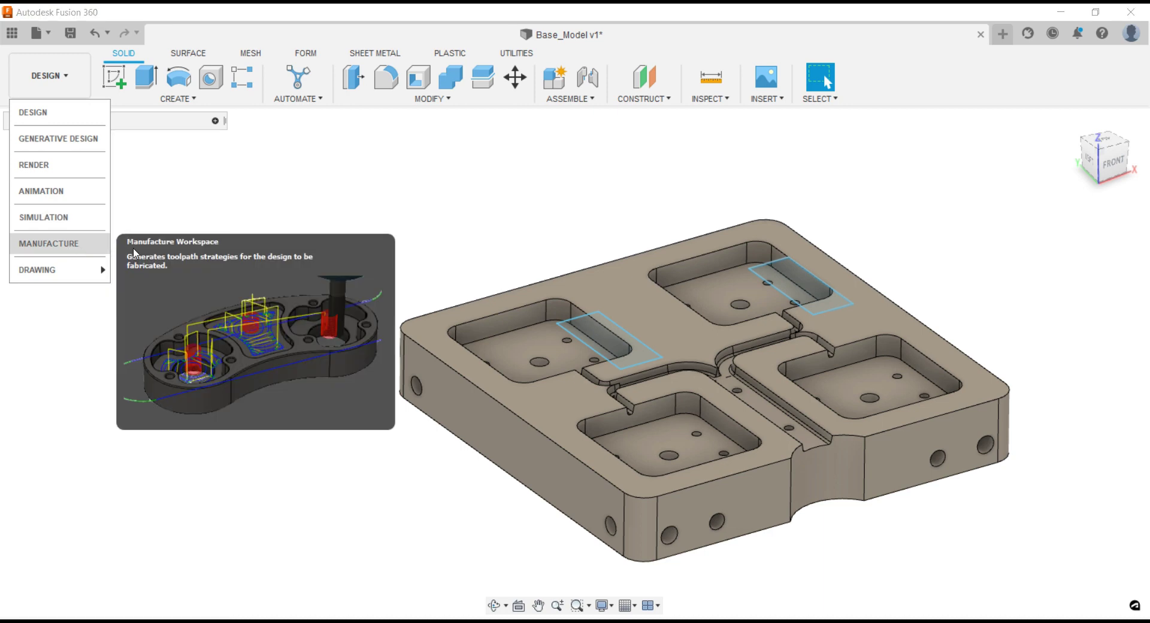
{"action": "left_click", "coordinate": [47, 243]}
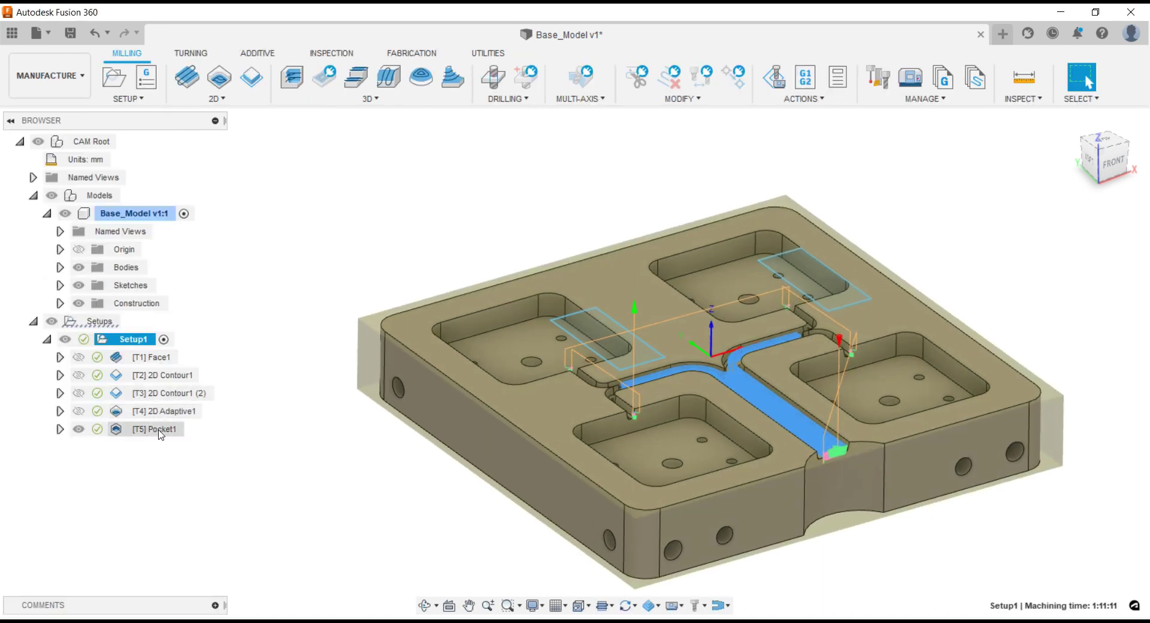
{"action": "left_click", "coordinate": [156, 428]}
{"action": "right_click", "coordinate": [159, 429]}
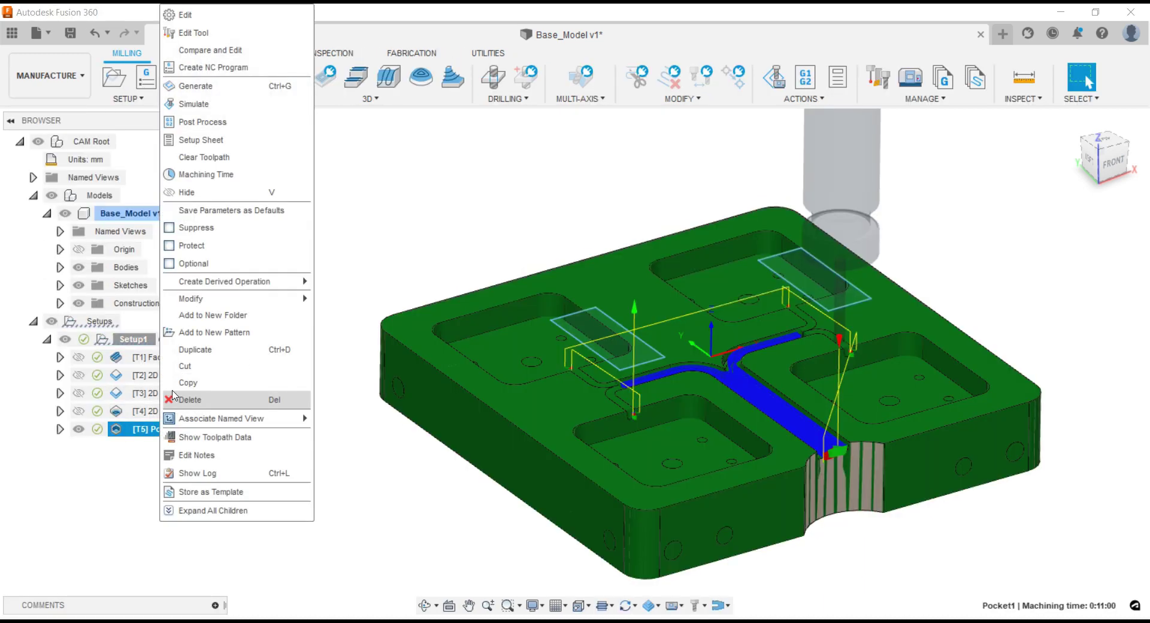
{"action": "left_click", "coordinate": [219, 352]}
{"action": "left_click", "coordinate": [153, 447]}
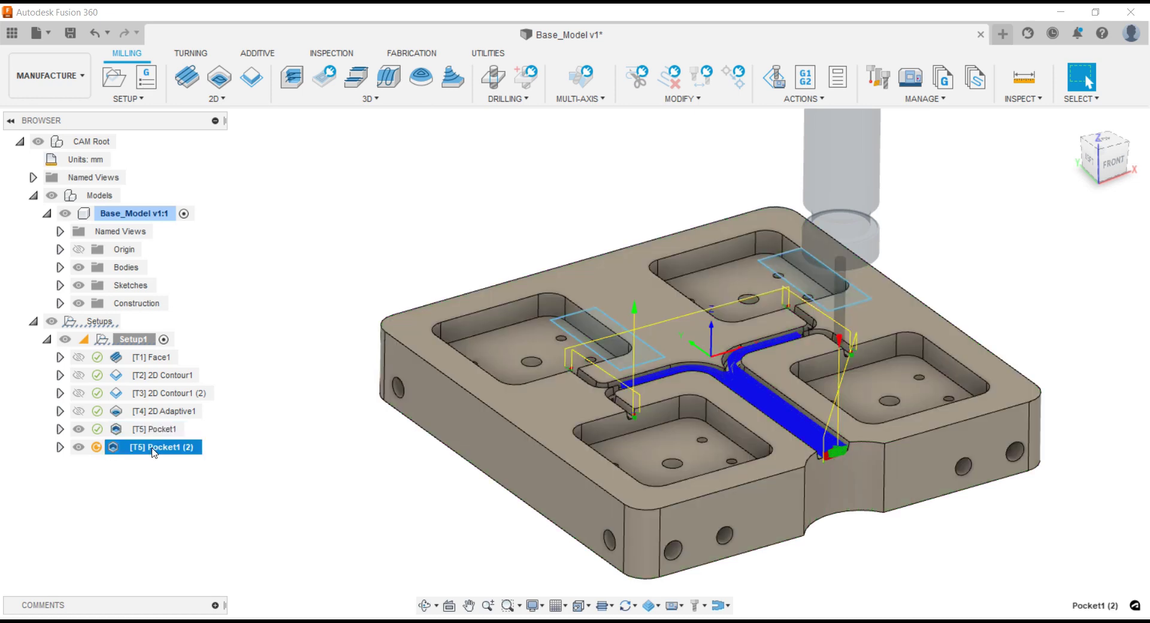
{"action": "right_click", "coordinate": [153, 452]}
- Swap Pocket1 (2)'s tool for the #6 Ø2.2mm flat end mill from Tools VMC
{"action": "left_click", "coordinate": [317, 13]}
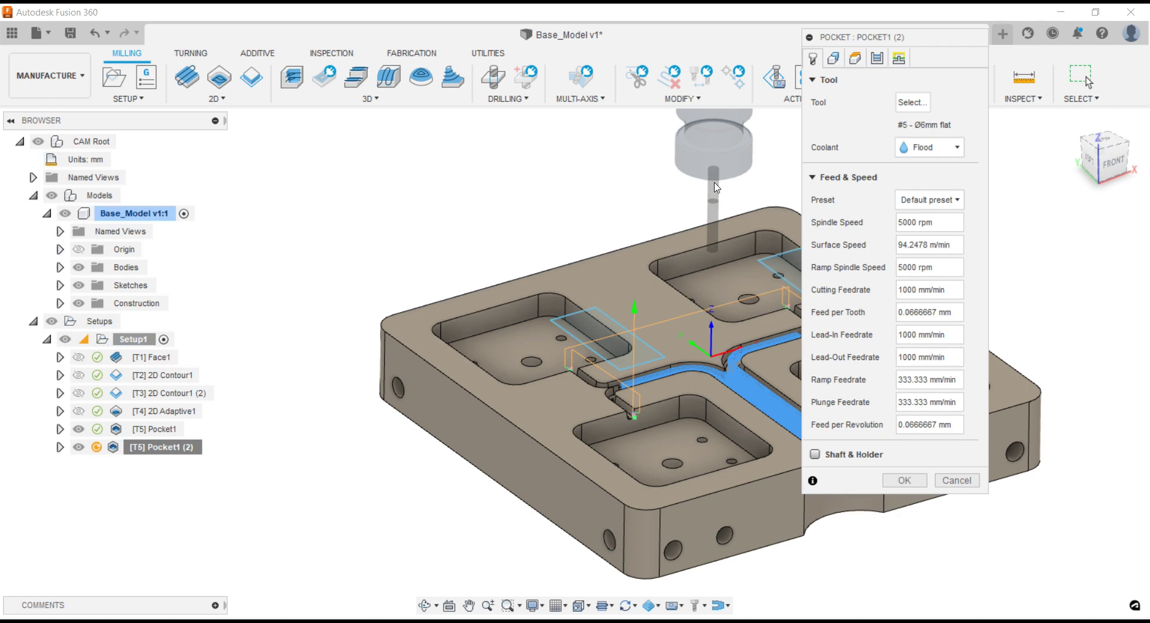
{"action": "left_click", "coordinate": [903, 101]}
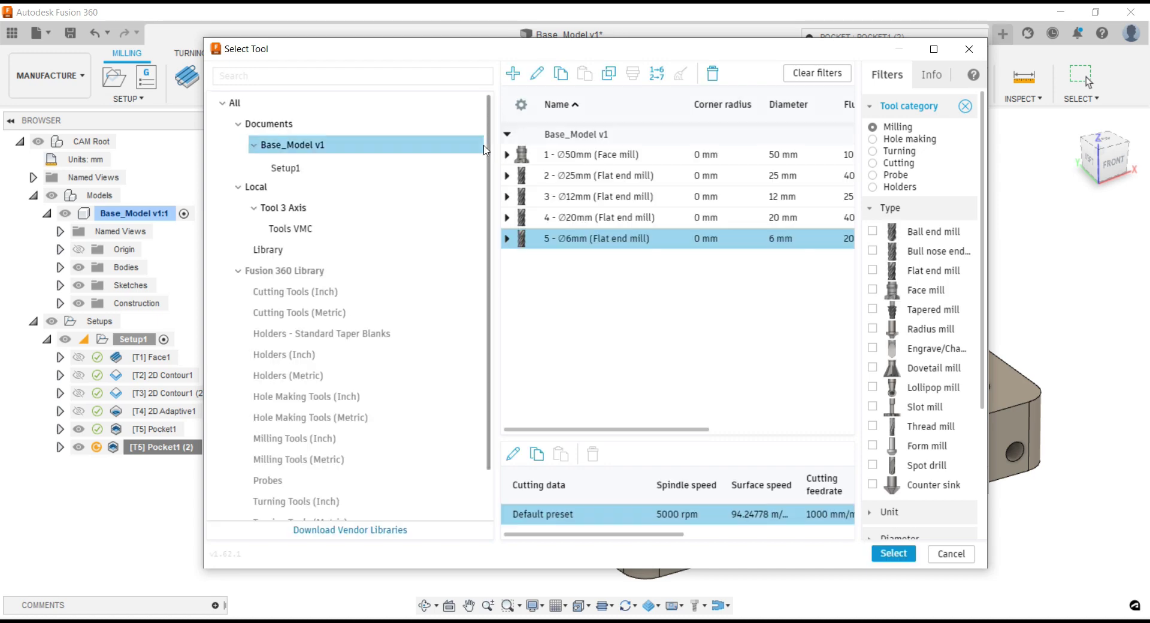
{"action": "left_click", "coordinate": [290, 228]}
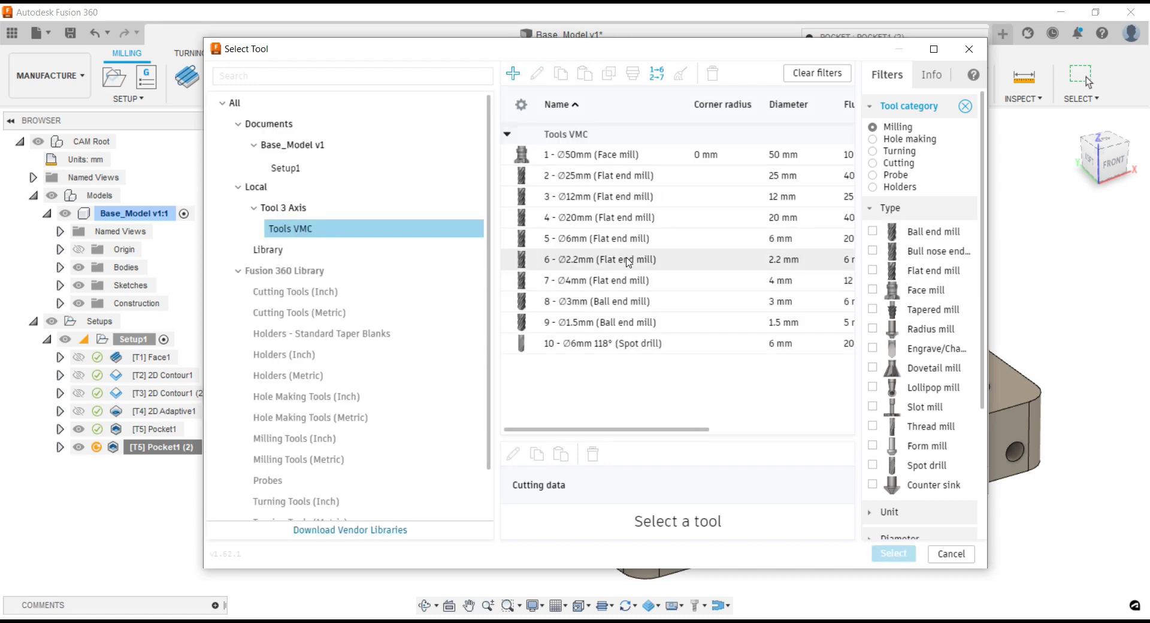
{"action": "left_click", "coordinate": [627, 259]}
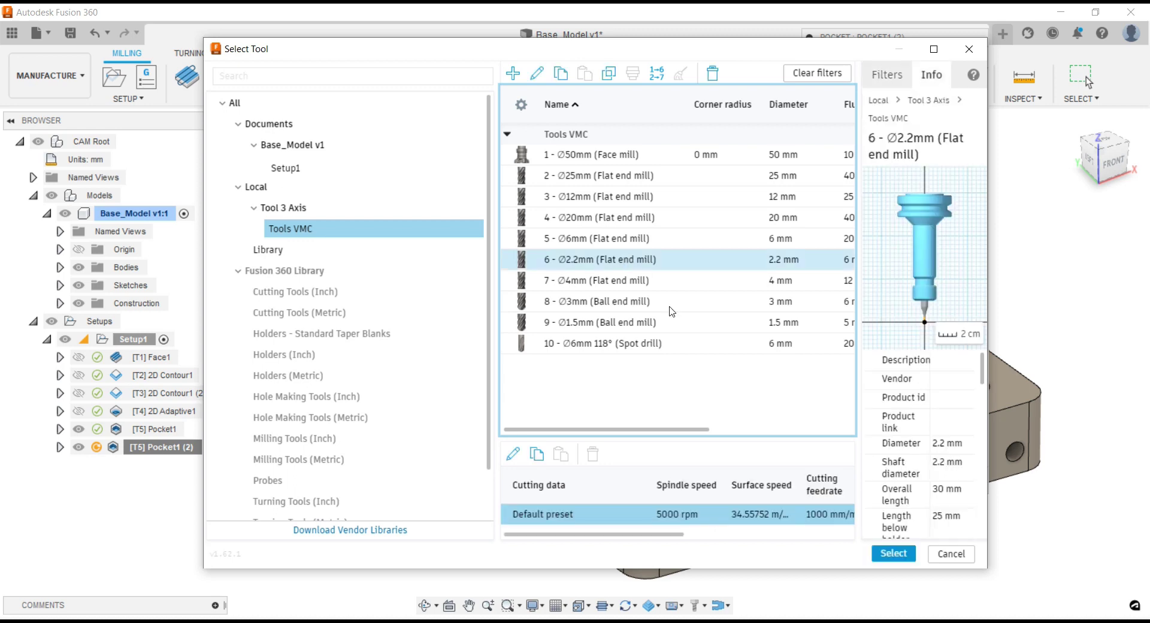
{"action": "left_click", "coordinate": [892, 551]}
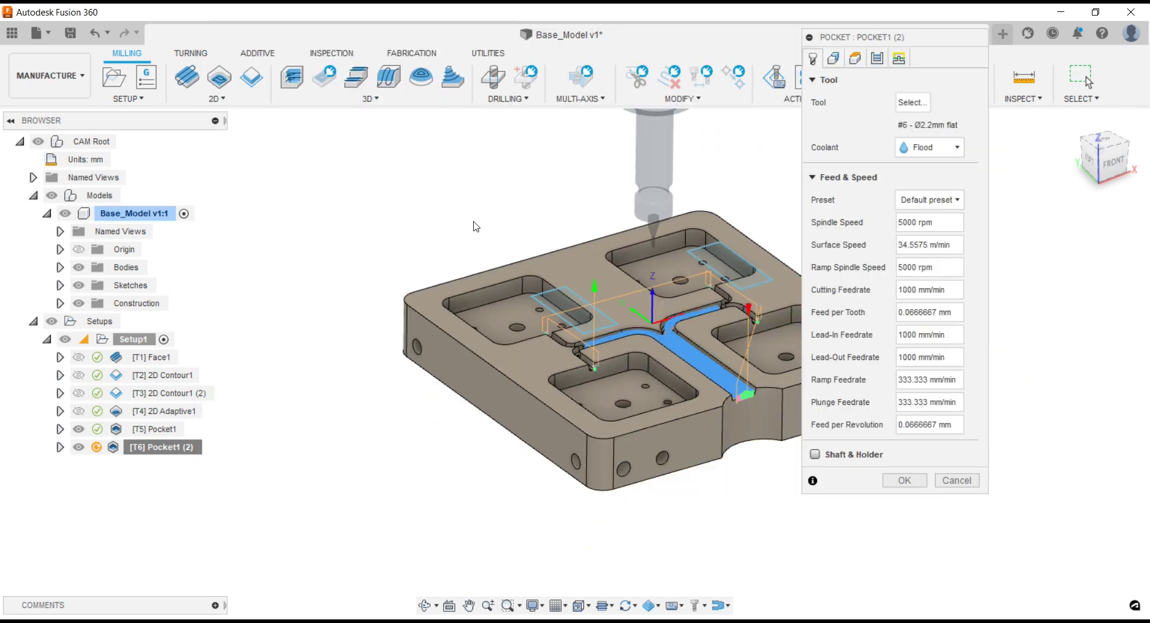
{"action": "scroll", "coordinate": [688, 245], "scroll_direction": "up", "scroll_amount": 3}
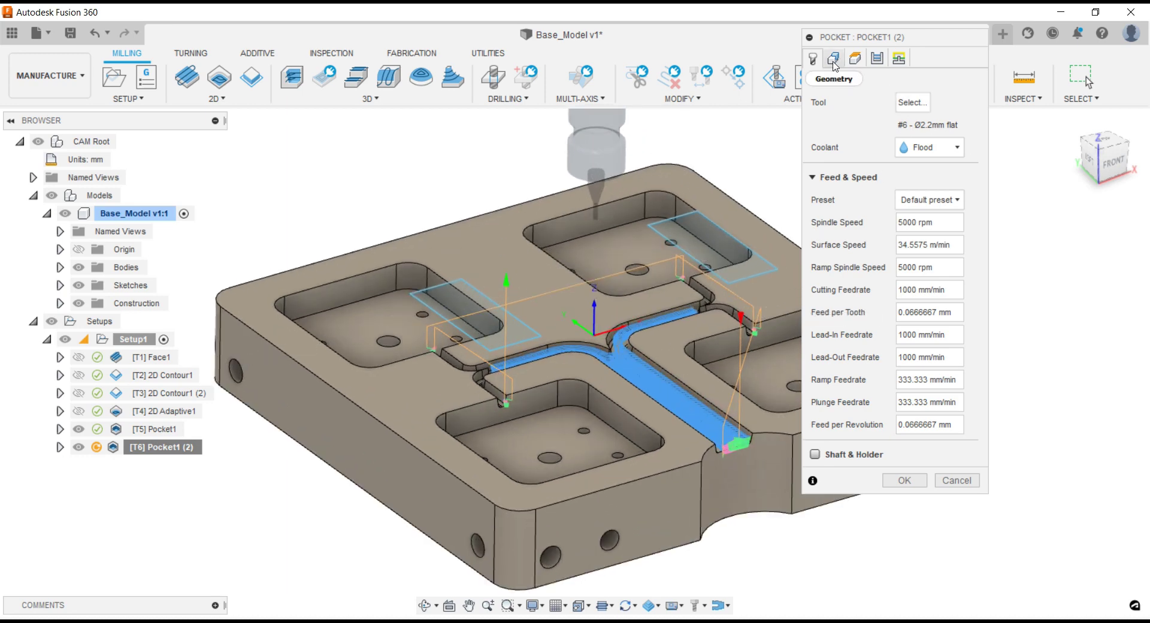
- Replace Pocket1 (2)'s machining boundary with the two Sketch2 rectangles
{"action": "left_click", "coordinate": [833, 60]}
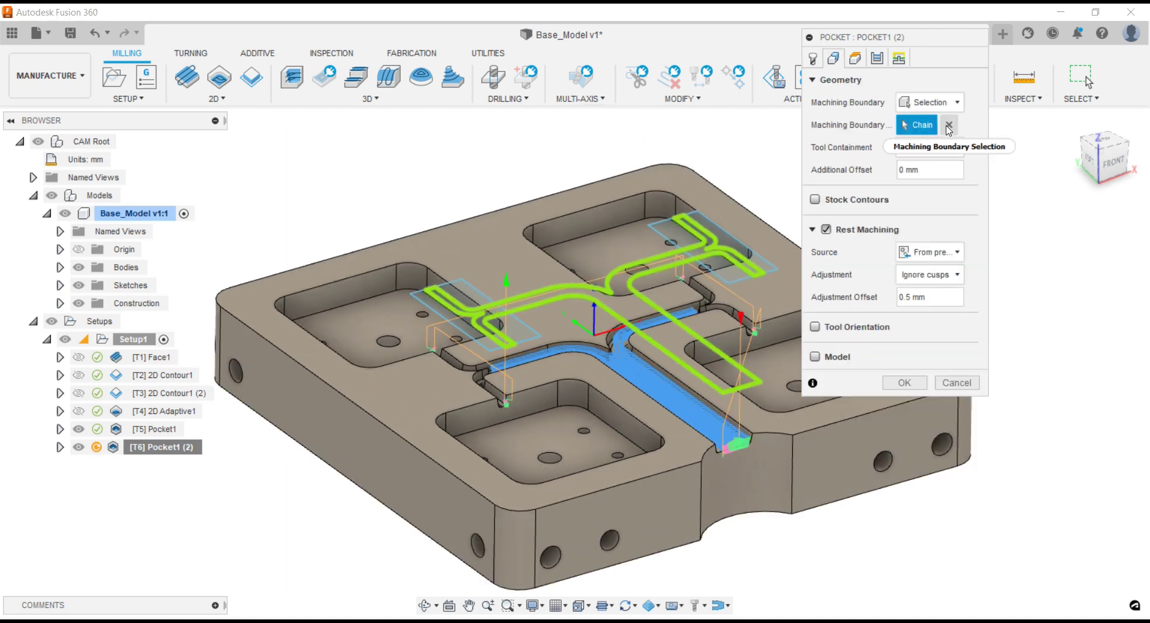
{"action": "left_click", "coordinate": [949, 124]}
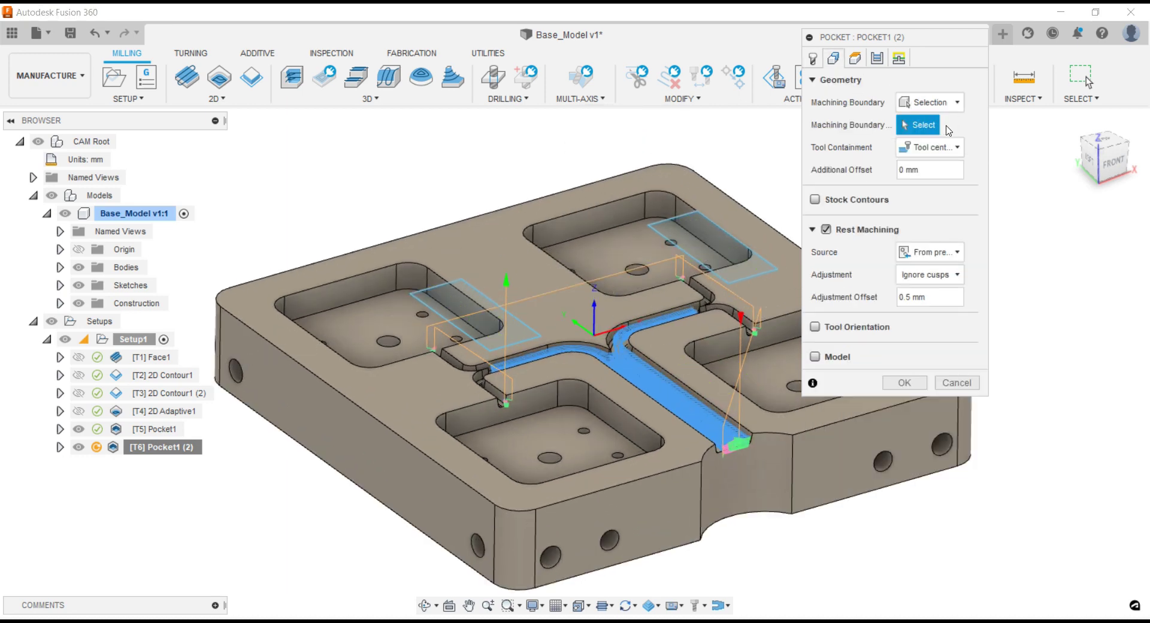
{"action": "left_click", "coordinate": [524, 348]}
{"action": "left_click", "coordinate": [752, 274]}
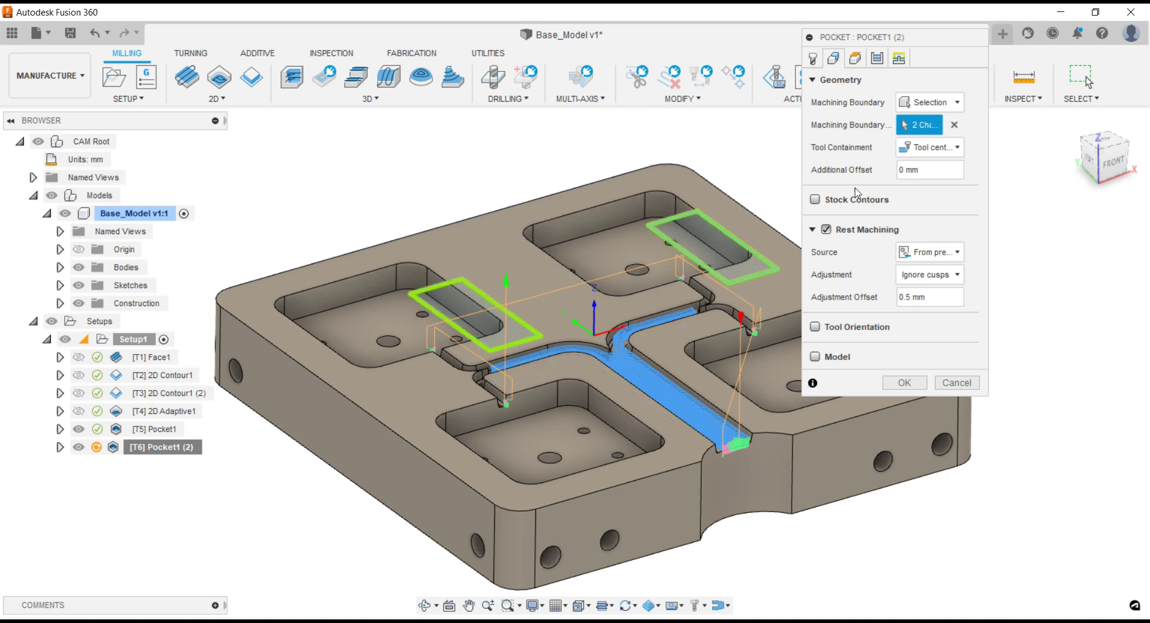
- Set the maximum roughing stepdown to 0.25 and generate the toolpath
{"action": "left_click", "coordinate": [877, 59]}
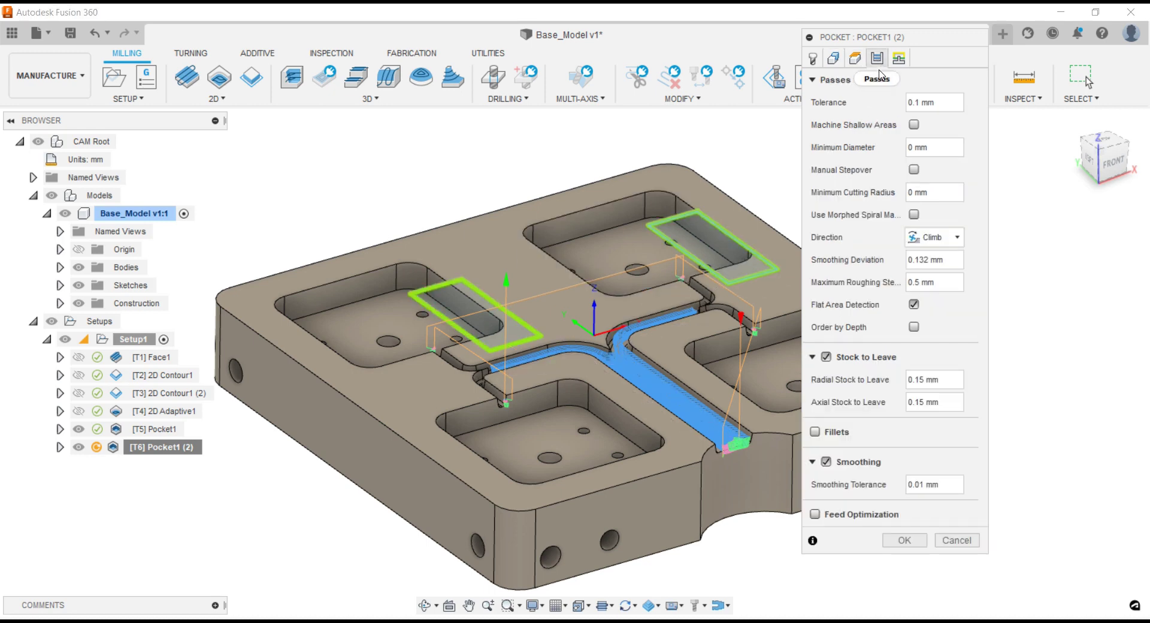
{"action": "left_click_drag", "start_coordinate": [944, 286], "coordinate": [893, 285]}
{"action": "type", "text": "0.25"}
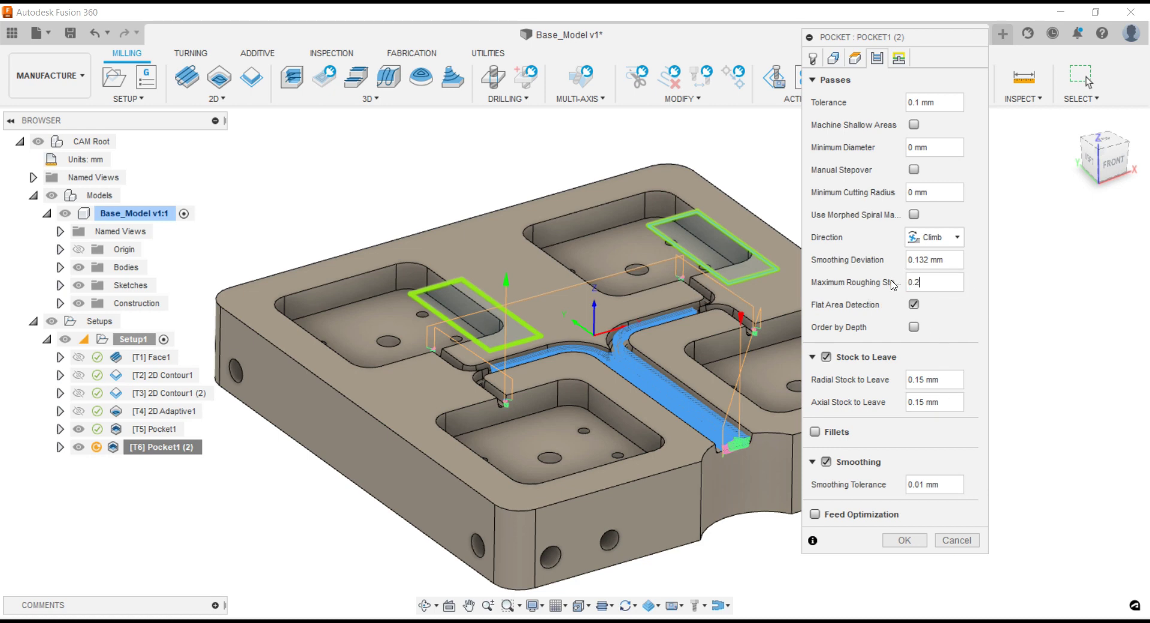
{"action": "left_click", "coordinate": [895, 63]}
{"action": "left_click", "coordinate": [904, 611]}
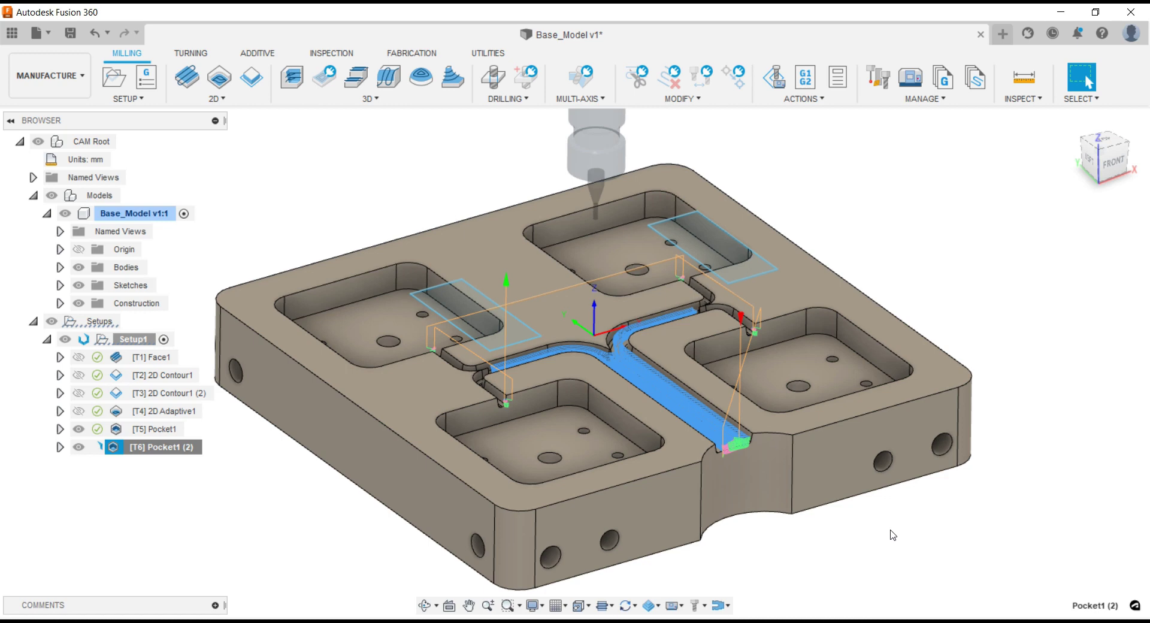
- Show the new Pocket1 (2) toolpath on the stock and zoom around to inspect it
{"action": "left_click", "coordinate": [80, 430], "text": "ctrl"}
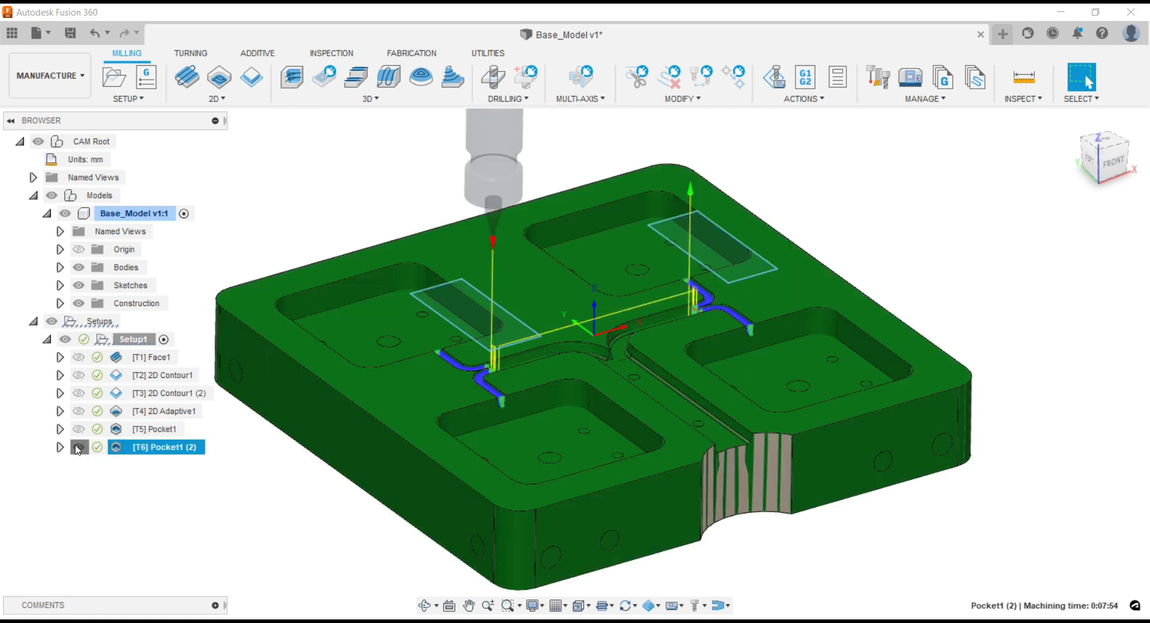
{"action": "left_click", "coordinate": [78, 448]}
{"action": "left_click", "coordinate": [78, 466]}
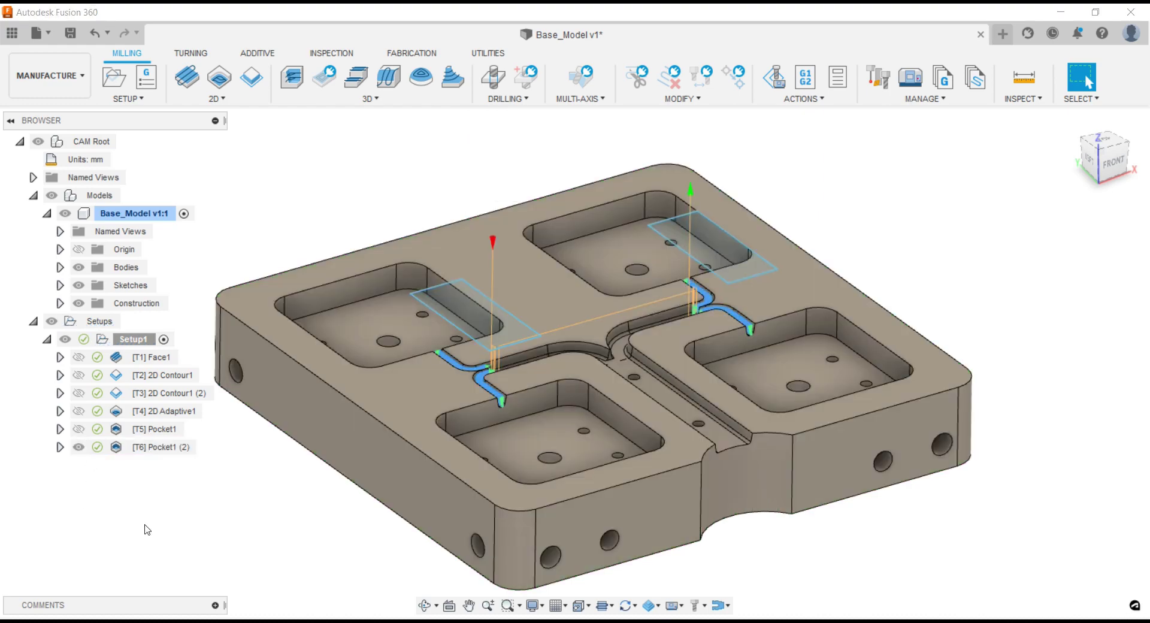
{"action": "scroll", "coordinate": [368, 456], "scroll_direction": "up", "scroll_amount": 1}
{"action": "scroll", "coordinate": [377, 451], "scroll_direction": "up", "scroll_amount": 3}
{"action": "scroll", "coordinate": [477, 465], "scroll_direction": "up", "scroll_amount": 3}
{"action": "scroll", "coordinate": [477, 465], "scroll_direction": "up", "scroll_amount": 3}
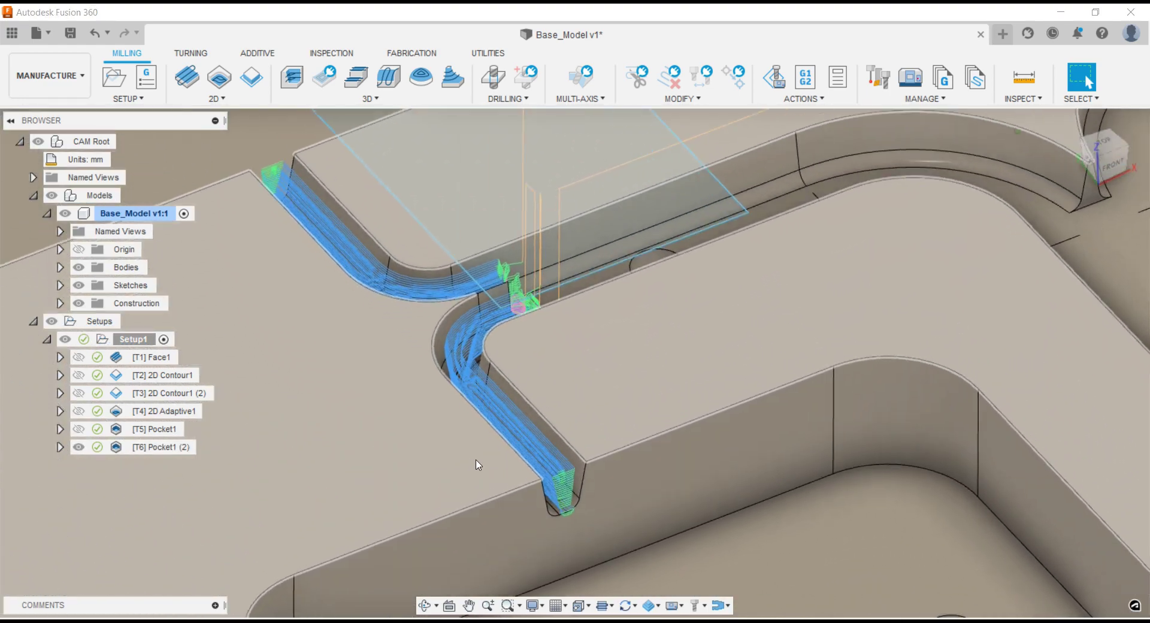
{"action": "scroll", "coordinate": [537, 491], "scroll_direction": "up", "scroll_amount": 2}
{"action": "scroll", "coordinate": [538, 491], "scroll_direction": "up", "scroll_amount": 2}
{"action": "scroll", "coordinate": [539, 494], "scroll_direction": "down", "scroll_amount": 5}
{"action": "scroll", "coordinate": [541, 497], "scroll_direction": "down", "scroll_amount": 2}
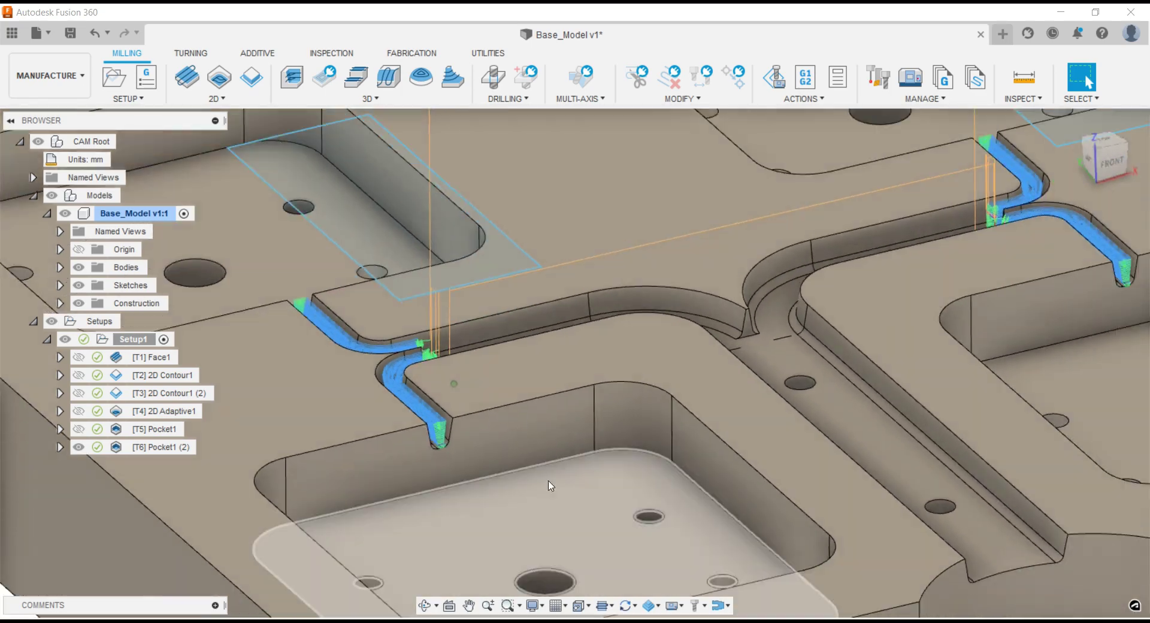
{"action": "scroll", "coordinate": [659, 389], "scroll_direction": "up", "scroll_amount": 2}
{"action": "scroll", "coordinate": [719, 348], "scroll_direction": "up", "scroll_amount": 2}
{"action": "scroll", "coordinate": [757, 316], "scroll_direction": "up", "scroll_amount": 2}
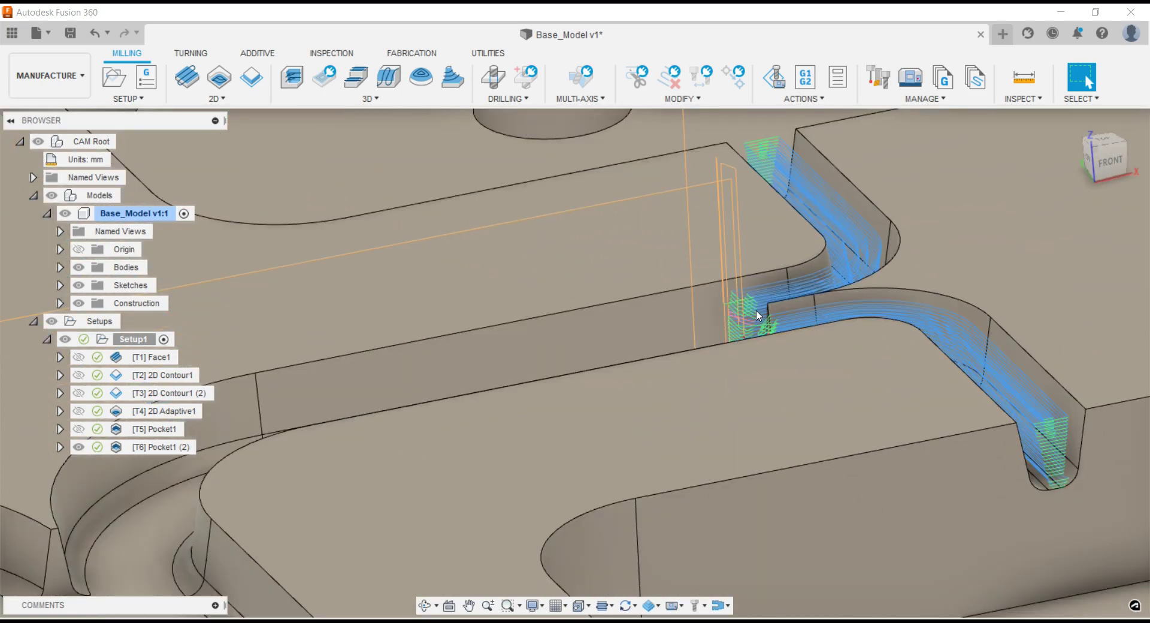
{"action": "scroll", "coordinate": [757, 316], "scroll_direction": "down", "scroll_amount": 3}
{"action": "scroll", "coordinate": [737, 315], "scroll_direction": "down", "scroll_amount": 2}
{"action": "scroll", "coordinate": [718, 317], "scroll_direction": "down", "scroll_amount": 2}
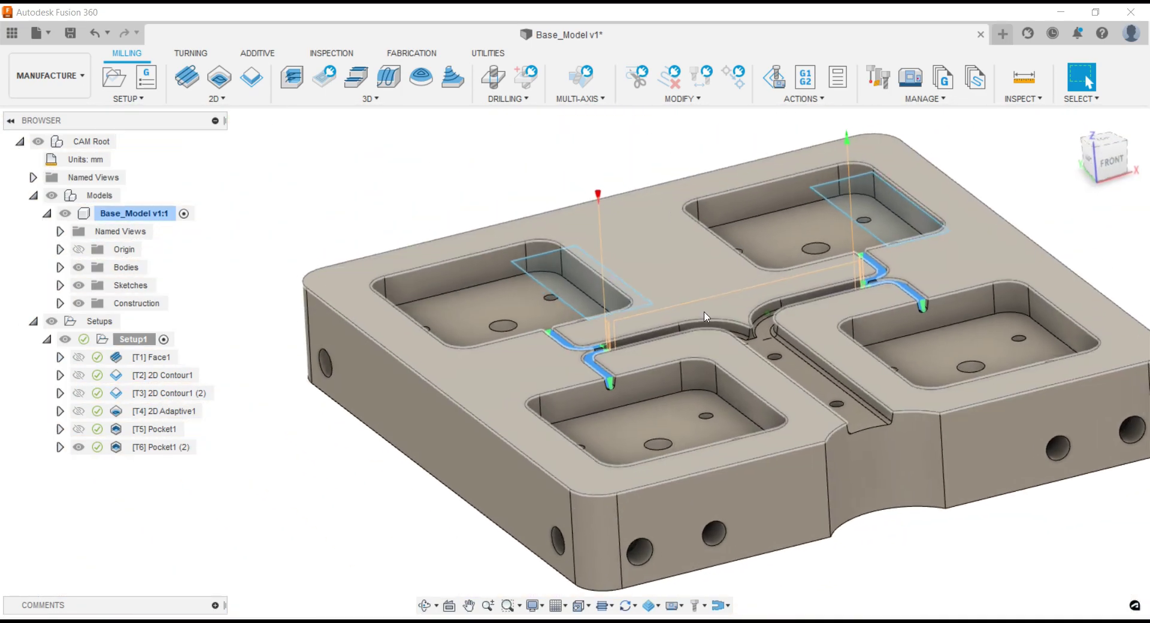
{"action": "scroll", "coordinate": [658, 311], "scroll_direction": "down", "scroll_amount": 1}
{"action": "scroll", "coordinate": [569, 305], "scroll_direction": "down", "scroll_amount": 1}
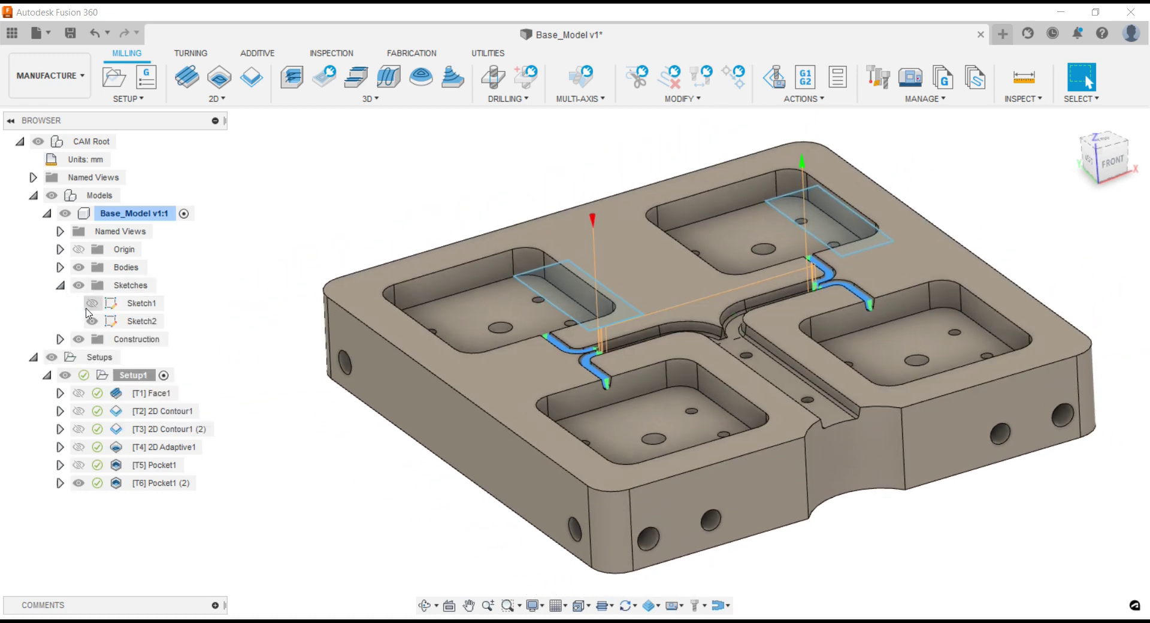
- Hide Sketch2 and inspect the Pocket1 (2) toolpath up close
{"action": "left_click", "coordinate": [91, 321]}
{"action": "scroll", "coordinate": [580, 279], "scroll_direction": "up", "scroll_amount": 2}
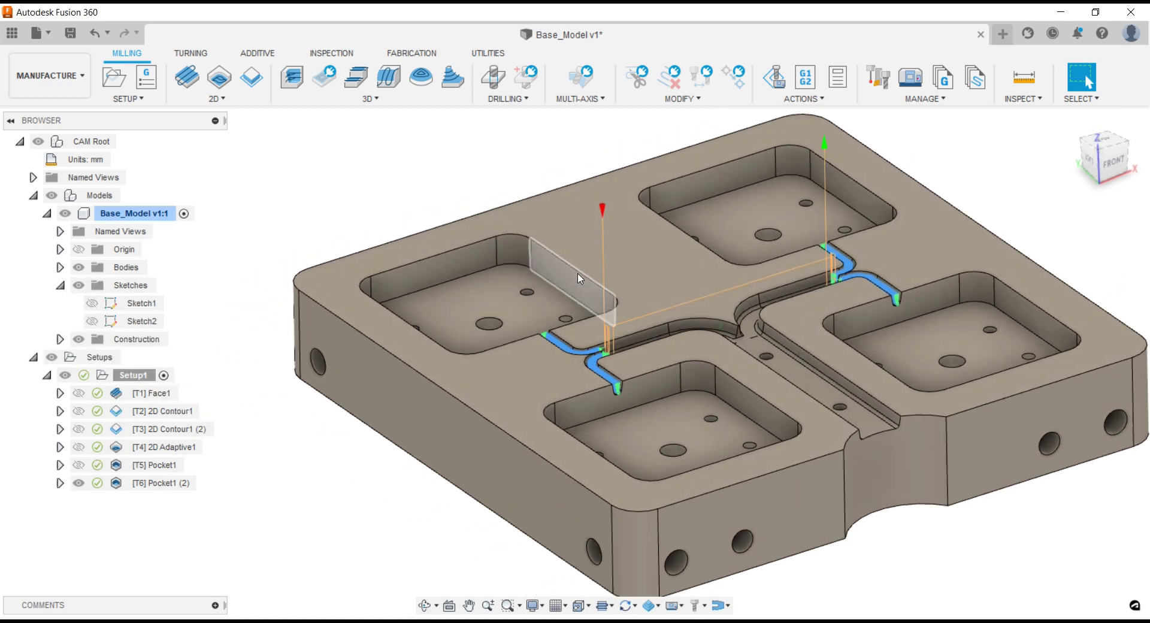
{"action": "left_click", "coordinate": [159, 483]}
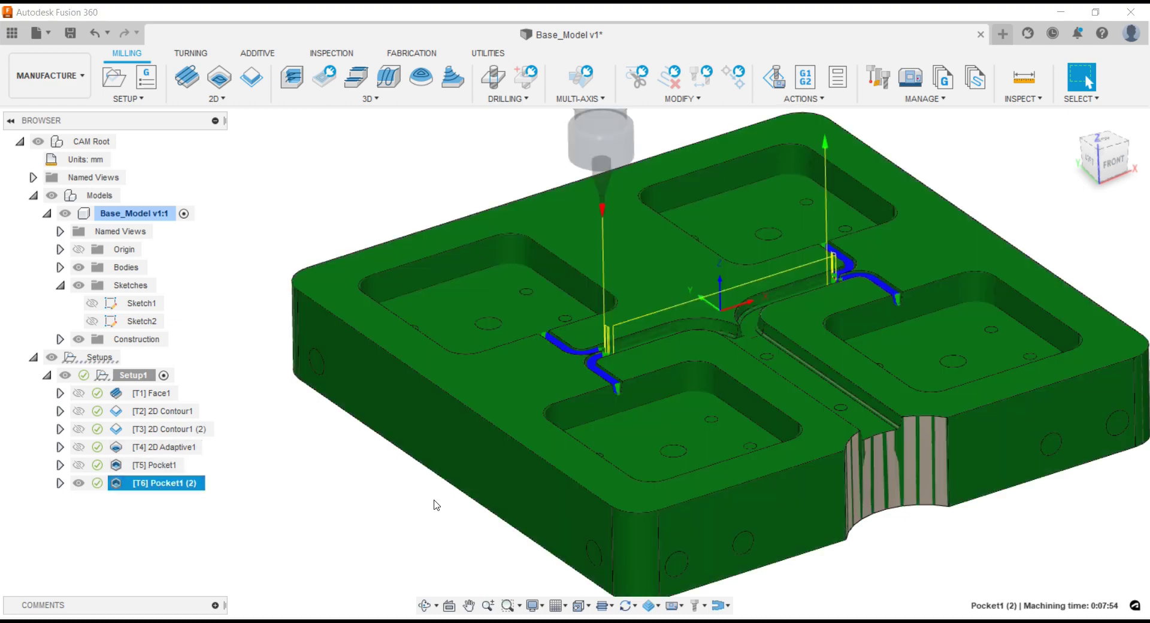
{"action": "scroll", "coordinate": [703, 326], "scroll_direction": "up", "scroll_amount": 1}
{"action": "scroll", "coordinate": [571, 365], "scroll_direction": "up", "scroll_amount": 3}
{"action": "scroll", "coordinate": [518, 373], "scroll_direction": "up", "scroll_amount": 3}
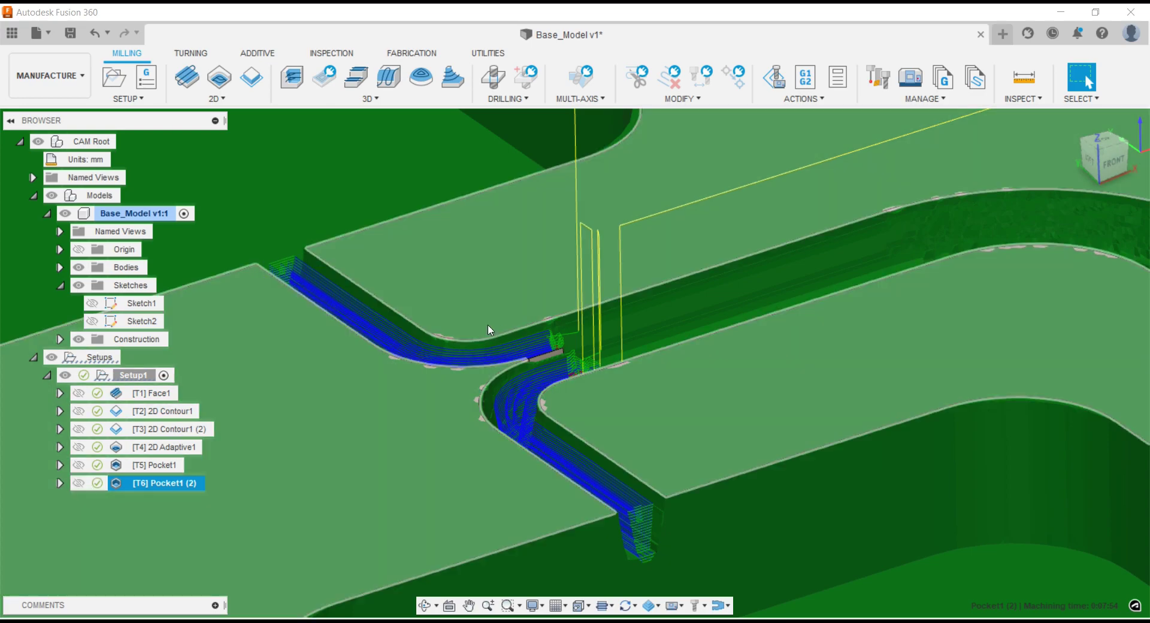
{"action": "scroll", "coordinate": [498, 333], "scroll_direction": "up", "scroll_amount": 2}
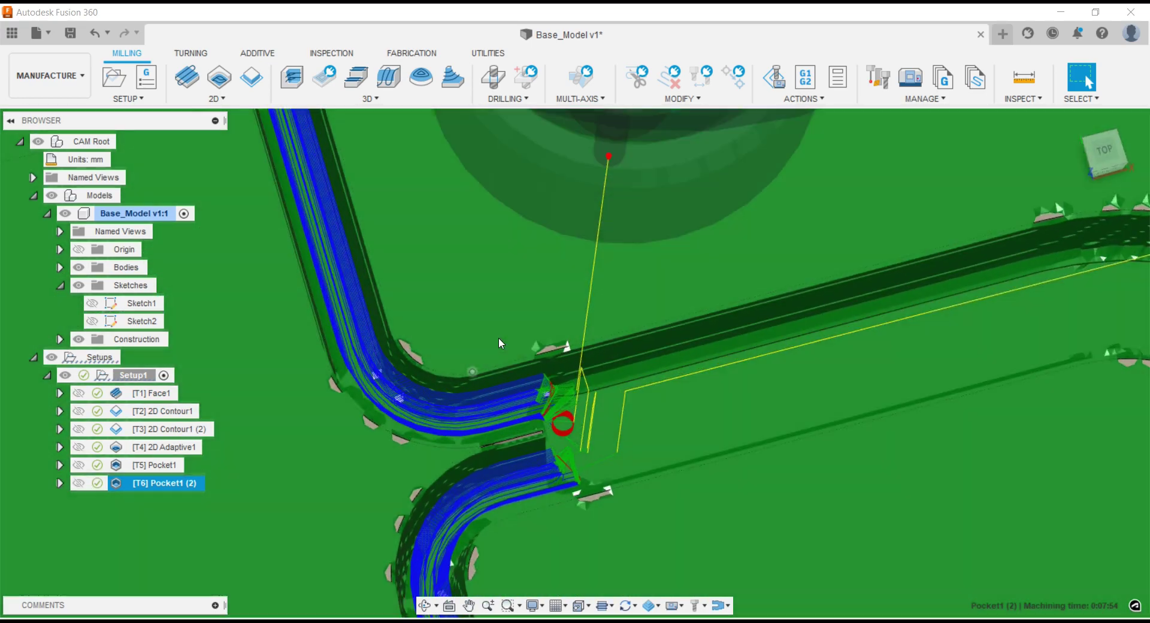
{"action": "scroll", "coordinate": [499, 342], "scroll_direction": "down", "scroll_amount": 5}
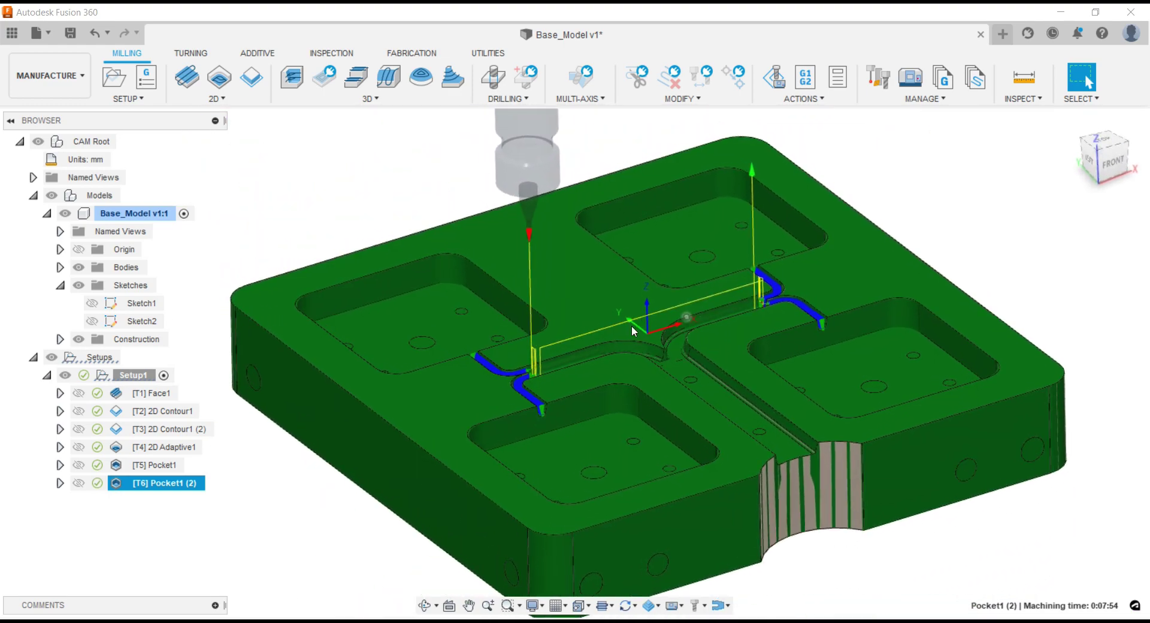
{"action": "left_click", "coordinate": [351, 242]}
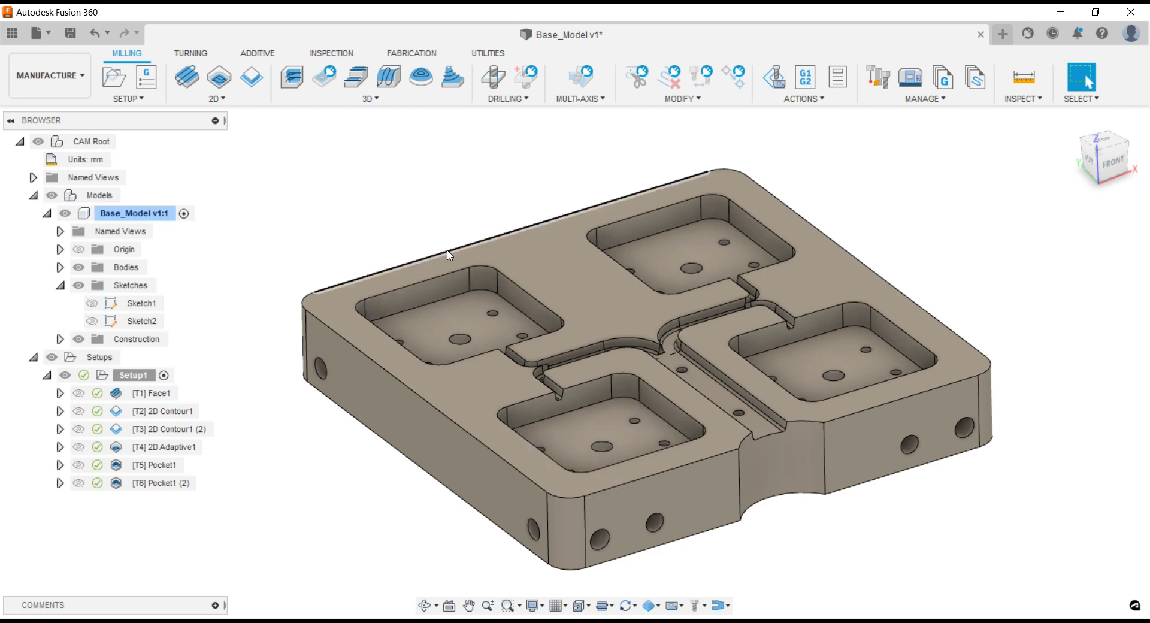
- Step through the Pocket1, 2D Contour1 and Pocket1 (2) toolpaths, then reach the Milling 2D menu
{"action": "left_click", "coordinate": [155, 464]}
{"action": "left_click", "coordinate": [165, 447]}
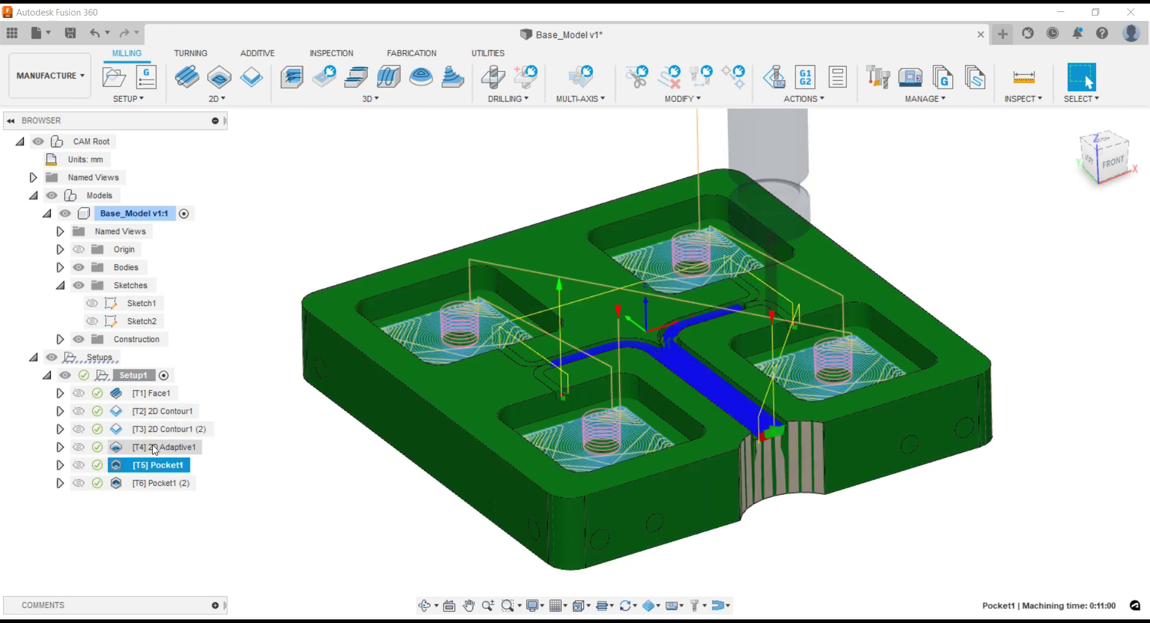
{"action": "left_click", "coordinate": [177, 429]}
{"action": "left_click", "coordinate": [202, 410]}
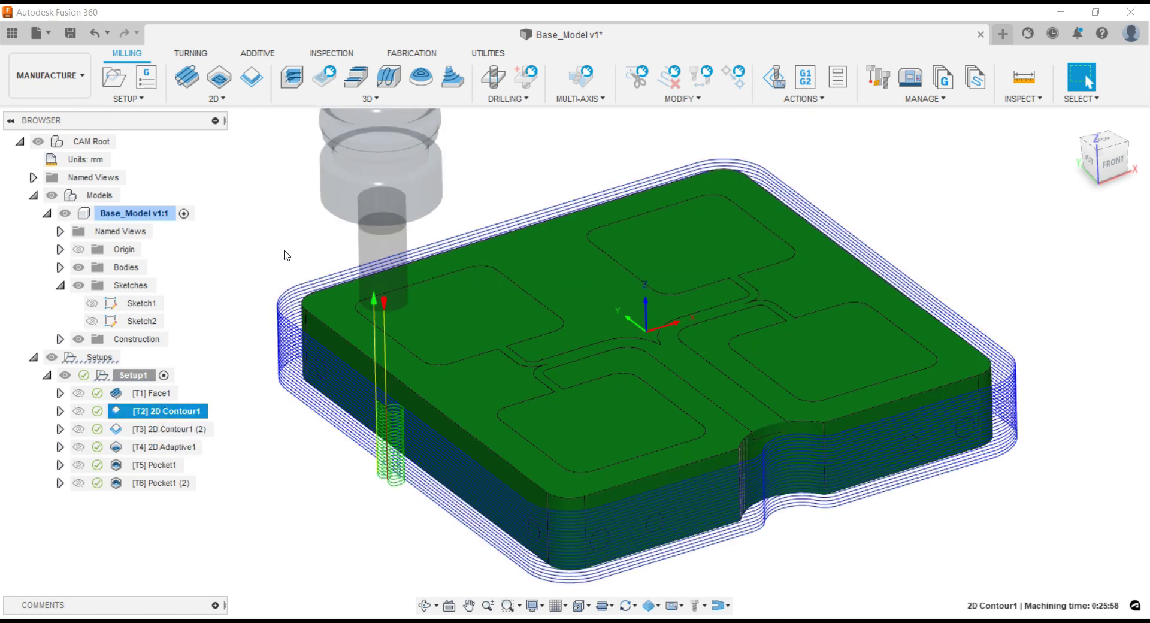
{"action": "left_click", "coordinate": [157, 484]}
{"action": "left_click", "coordinate": [328, 227]}
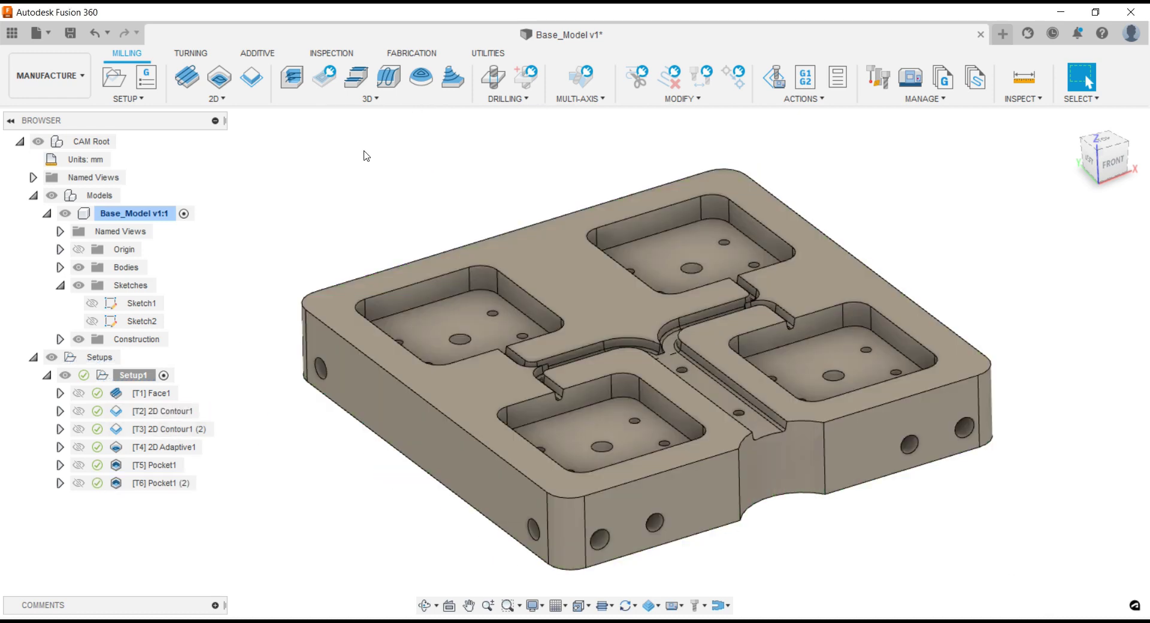
{"action": "left_click", "coordinate": [218, 98]}
- Start a 2D Pocket using the #3 Ø12mm flat end mill
{"action": "left_click", "coordinate": [215, 132]}
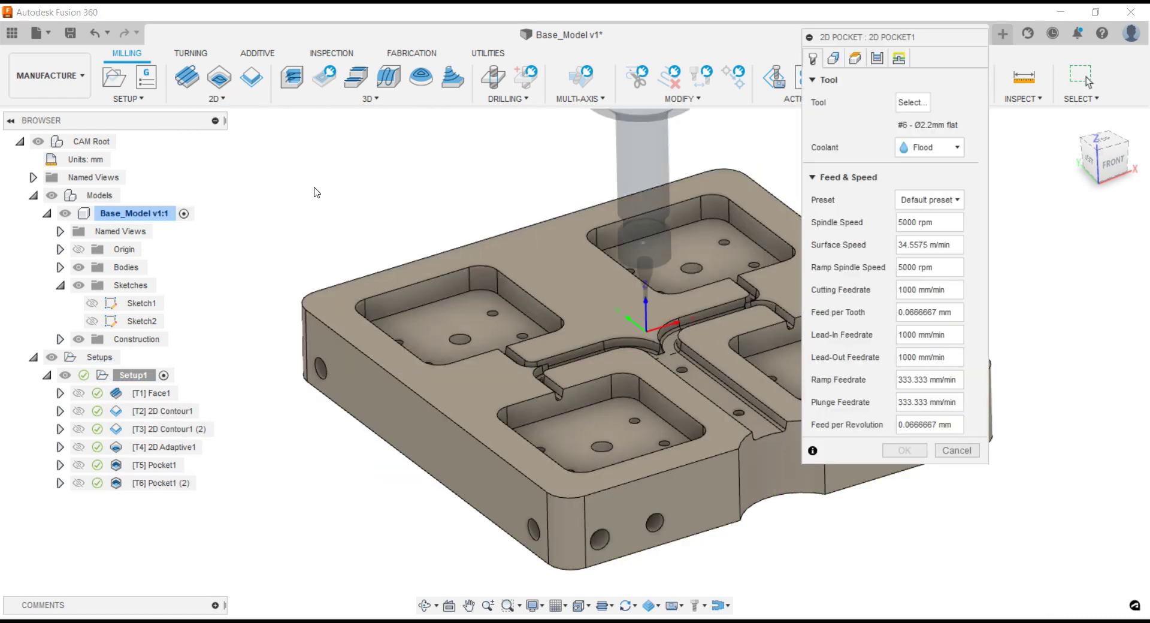
{"action": "left_click", "coordinate": [898, 106]}
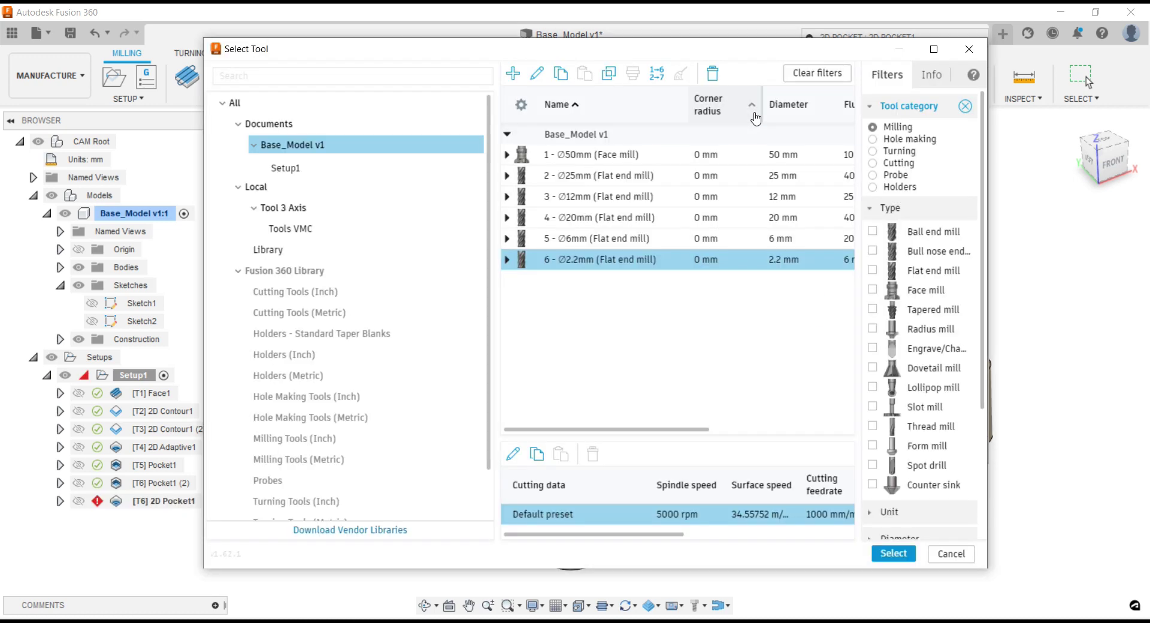
{"action": "left_click", "coordinate": [566, 196]}
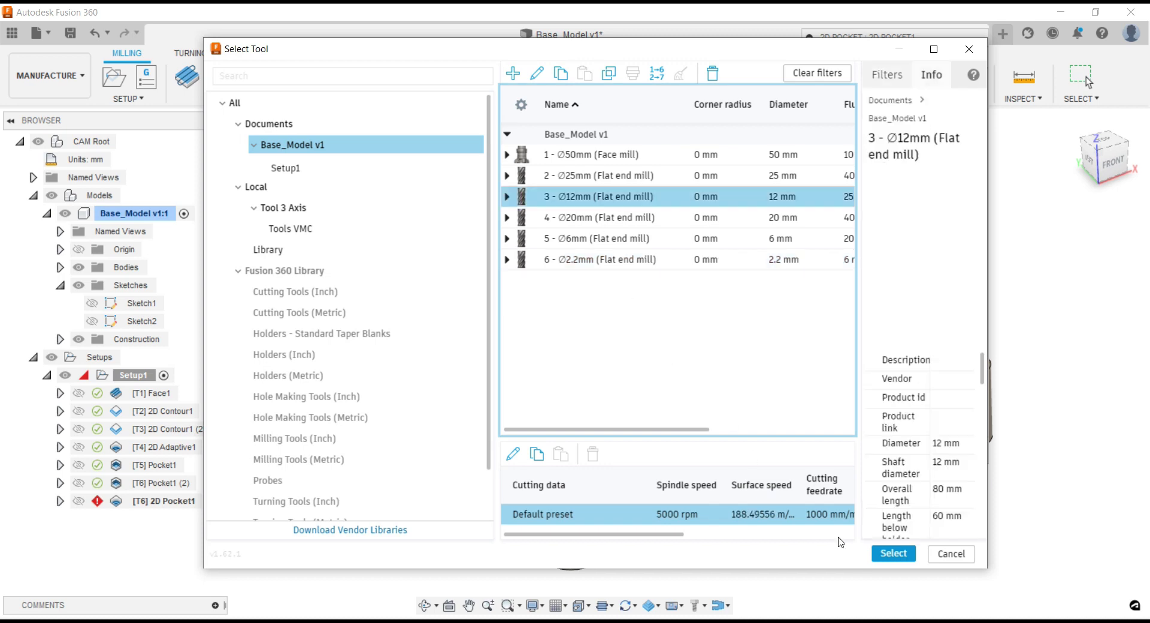
{"action": "left_click", "coordinate": [883, 558]}
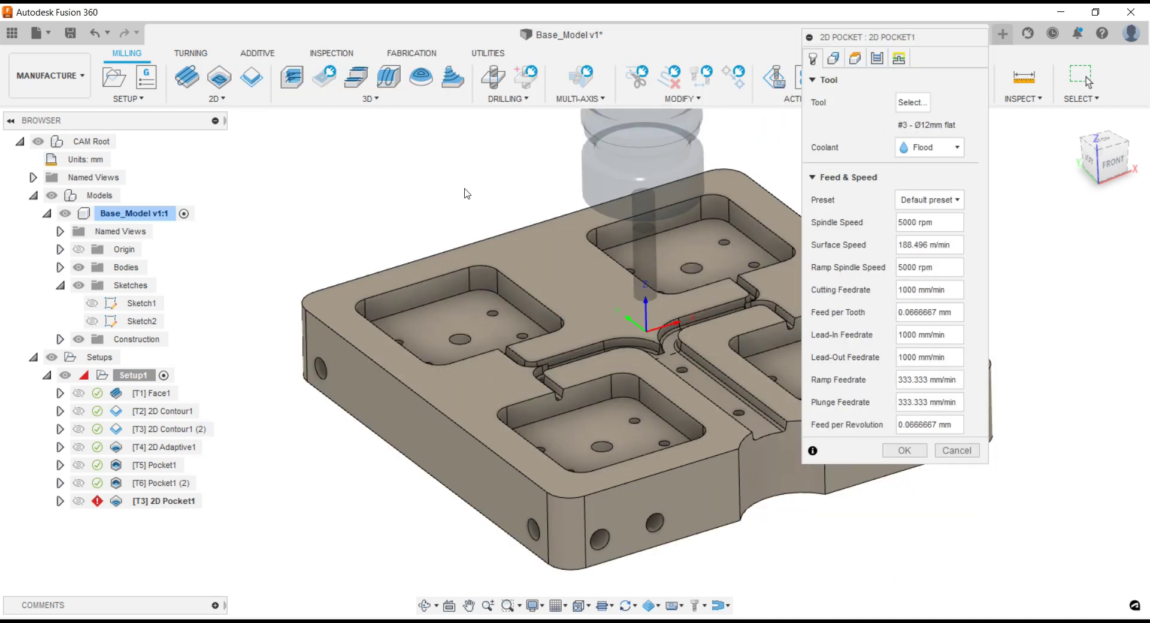
- Select the floors of the four square recesses as the pocket geometry
{"action": "left_click", "coordinate": [832, 58]}
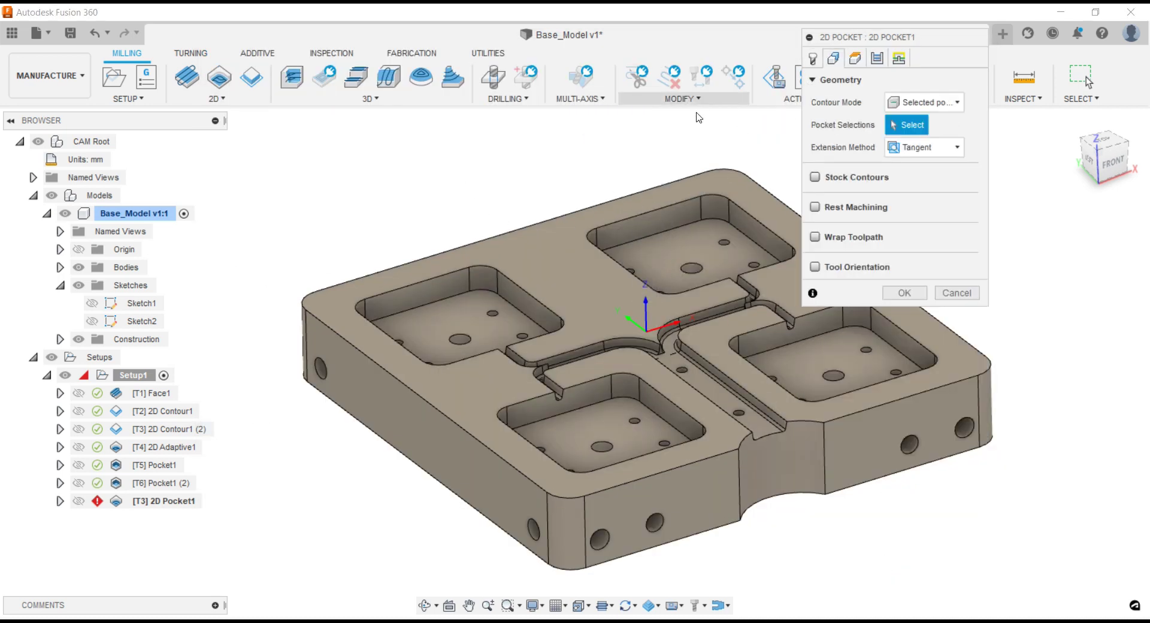
{"action": "left_click", "coordinate": [458, 306]}
{"action": "left_click", "coordinate": [659, 235]}
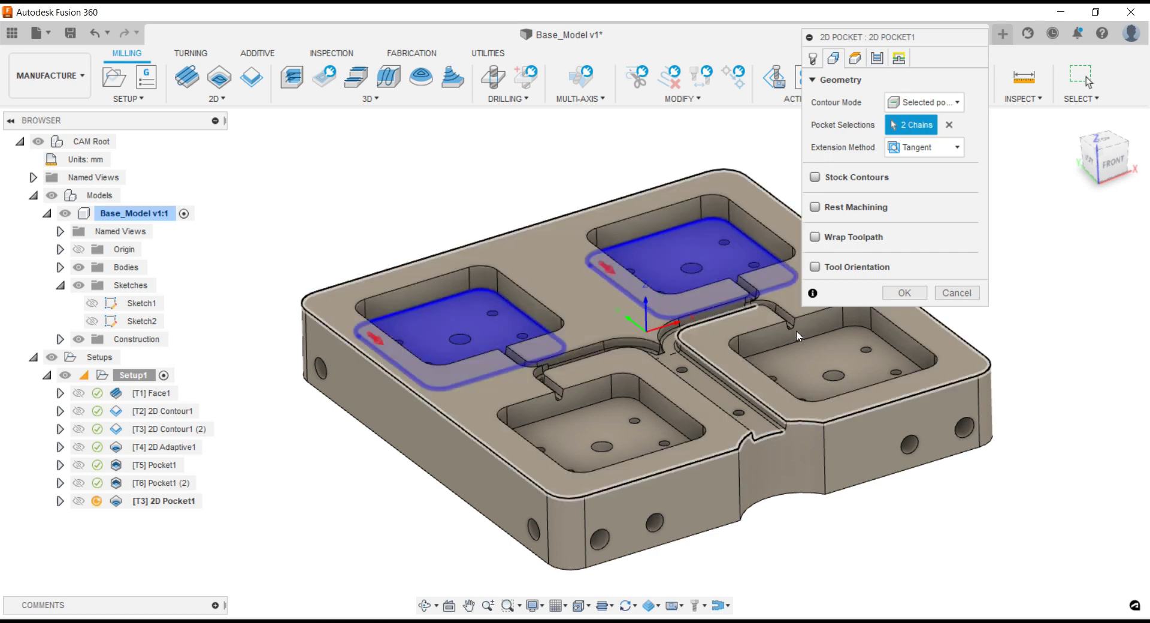
{"action": "left_click", "coordinate": [814, 365]}
{"action": "left_click", "coordinate": [599, 443]}
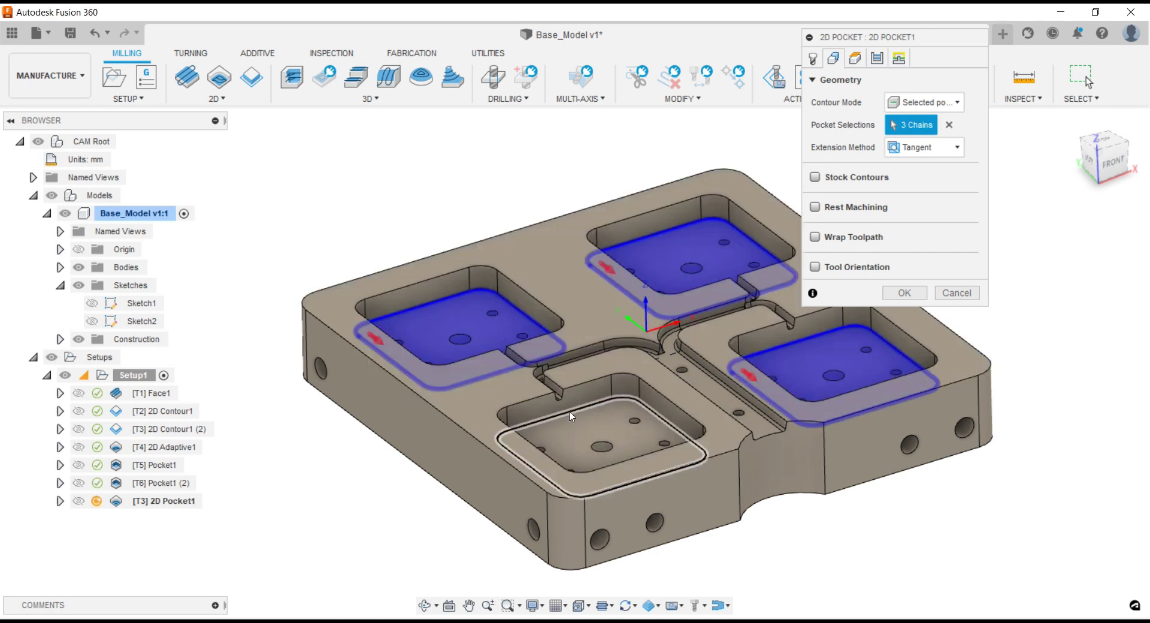
{"action": "middle_click_drag", "start_coordinate": [449, 211], "coordinate": [317, 198]}
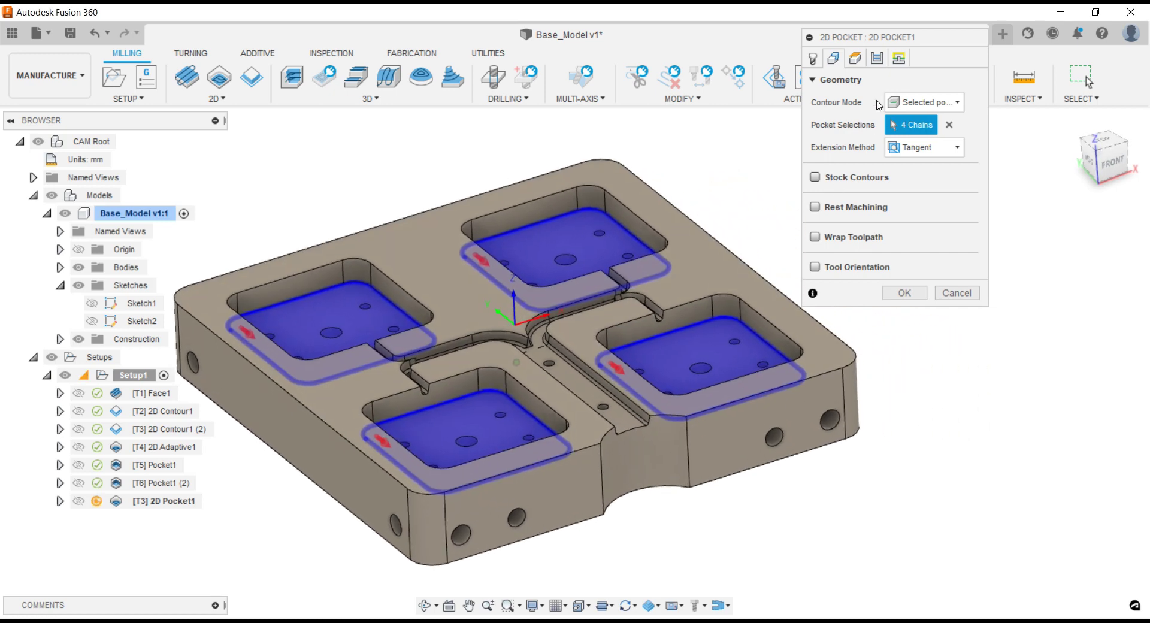
- Set clearance to 50 mm, retract to 10 mm, and top height to From Selected contour(s)
{"action": "left_click", "coordinate": [859, 61]}
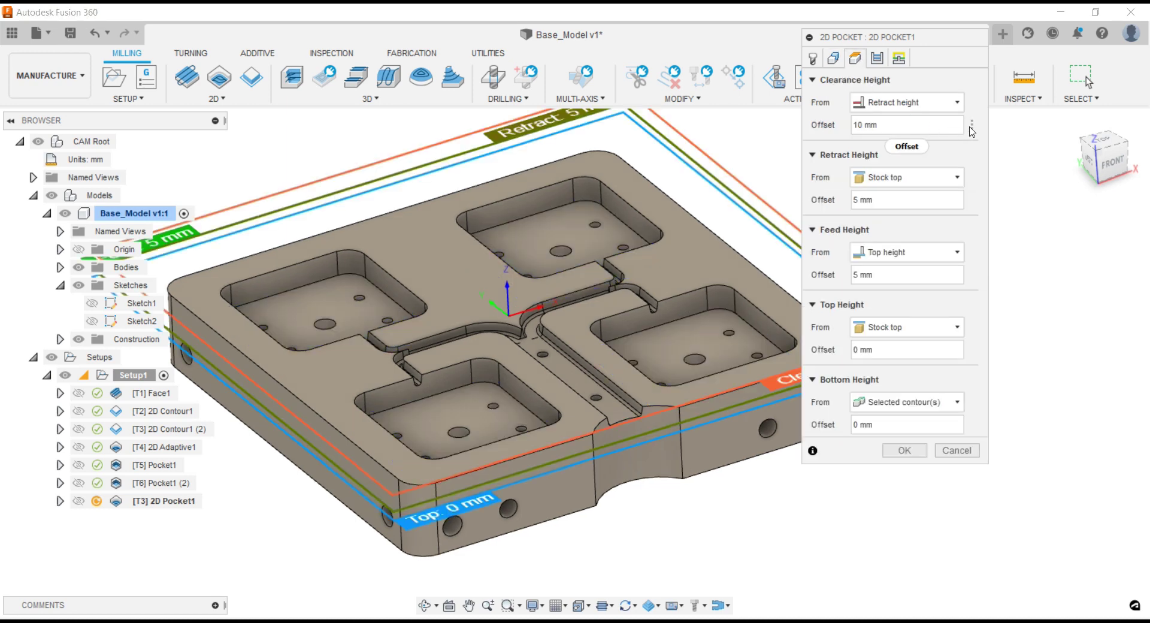
{"action": "left_click", "coordinate": [971, 126]}
{"action": "left_click", "coordinate": [993, 144]}
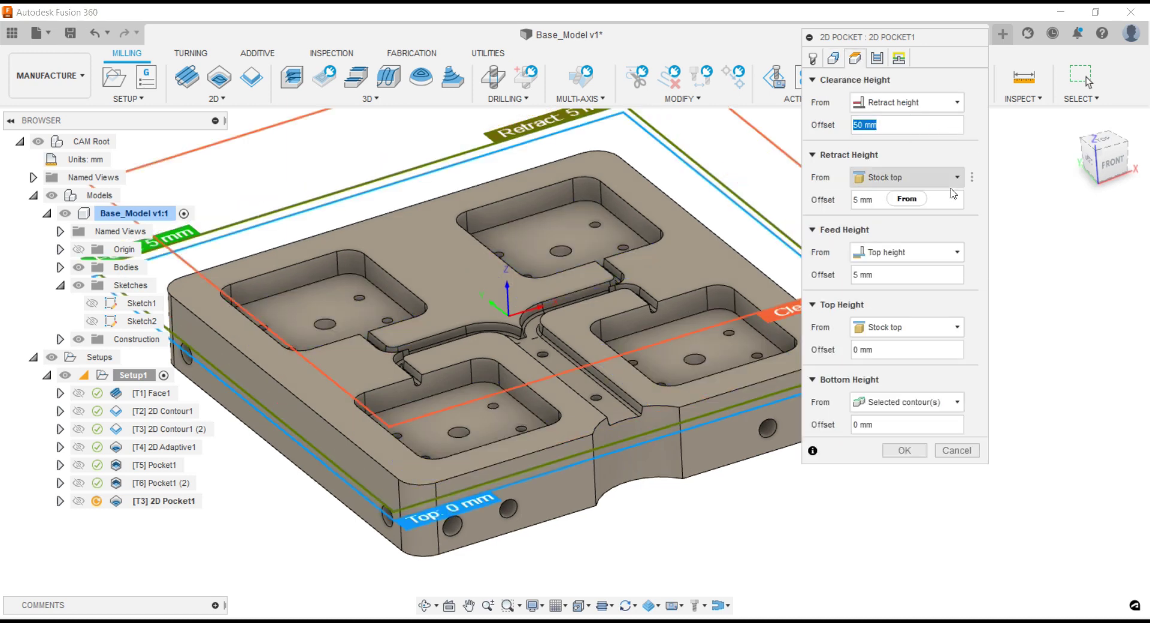
{"action": "left_click", "coordinate": [970, 205]}
{"action": "left_click", "coordinate": [991, 220]}
{"action": "type", "text": "10"}
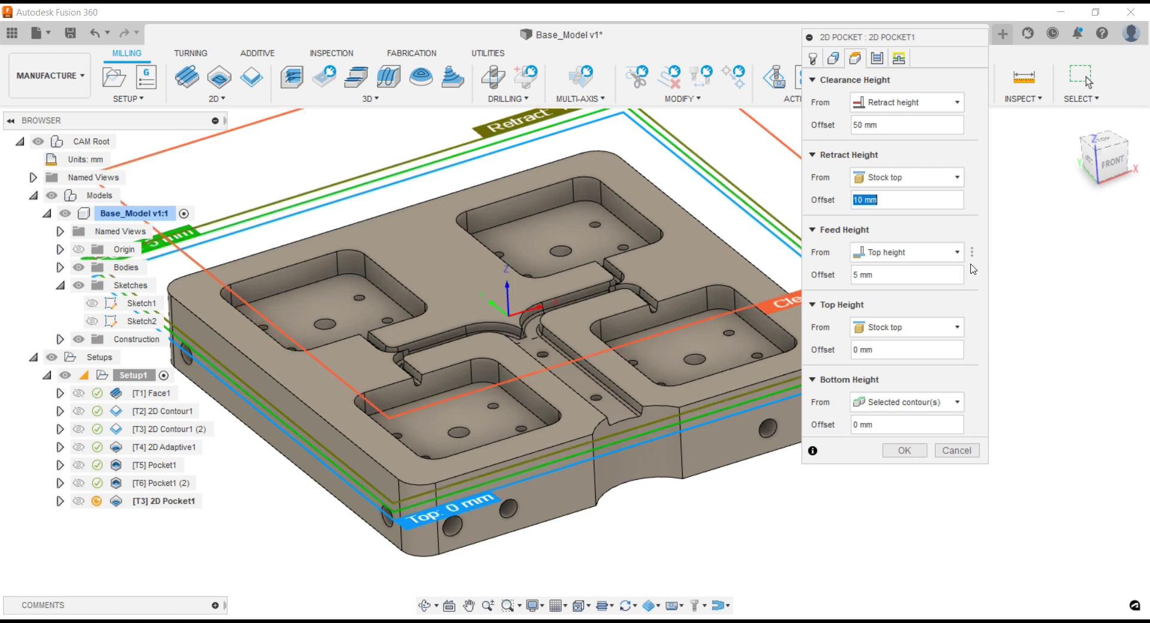
{"action": "left_click", "coordinate": [915, 329]}
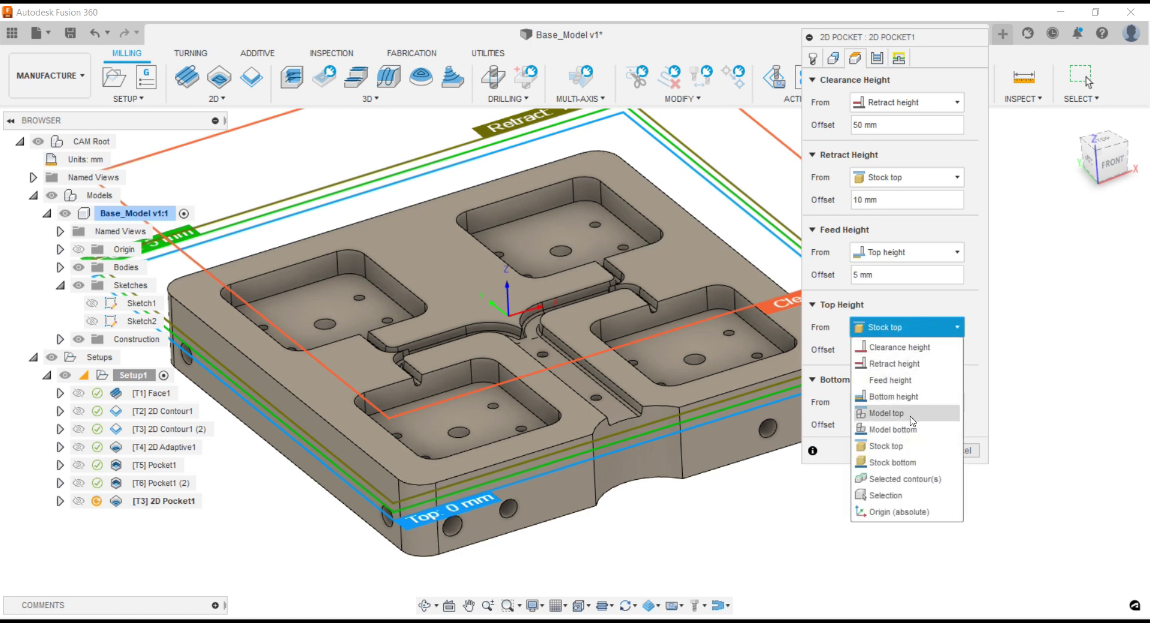
{"action": "left_click", "coordinate": [909, 448]}
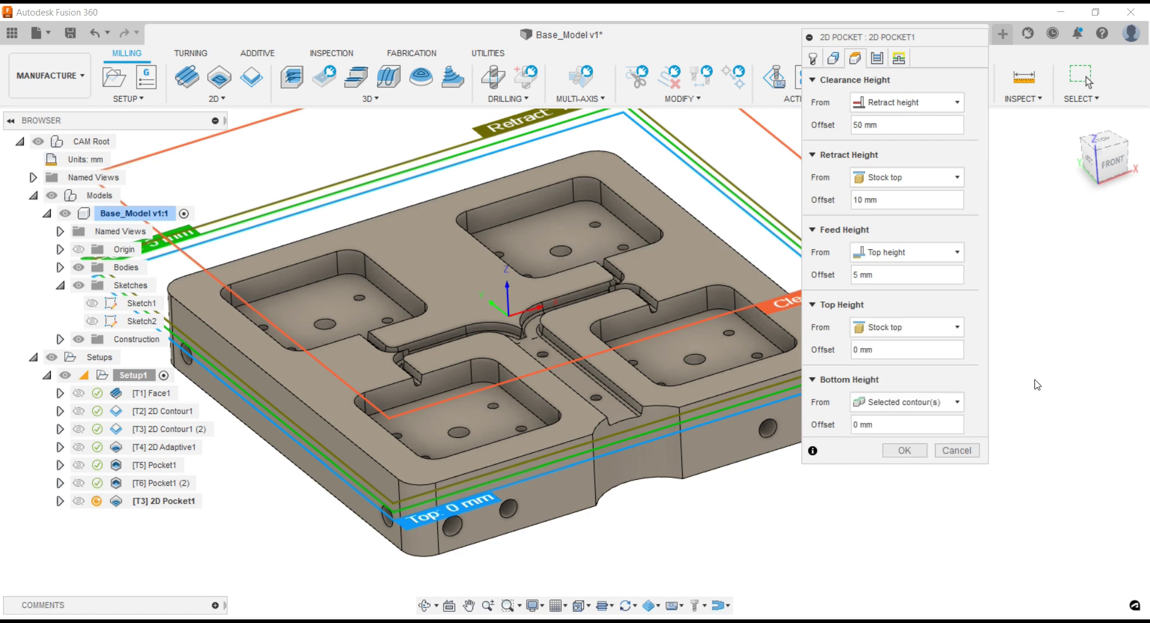
{"action": "left_click", "coordinate": [910, 330]}
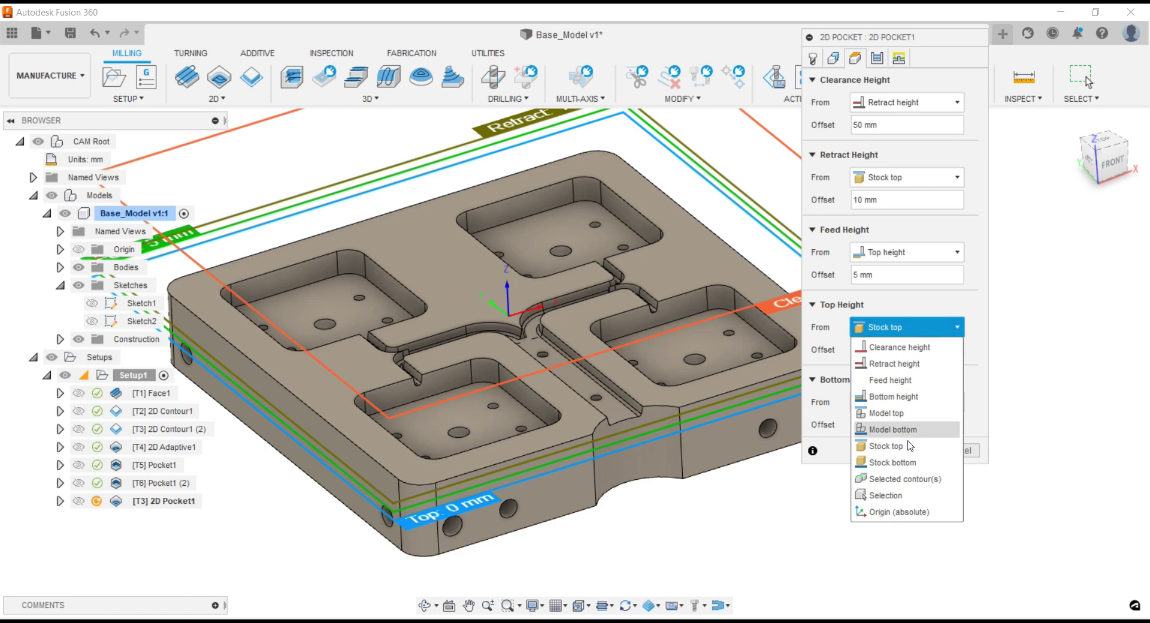
{"action": "left_click", "coordinate": [905, 479]}
{"action": "type", "text": "2"}
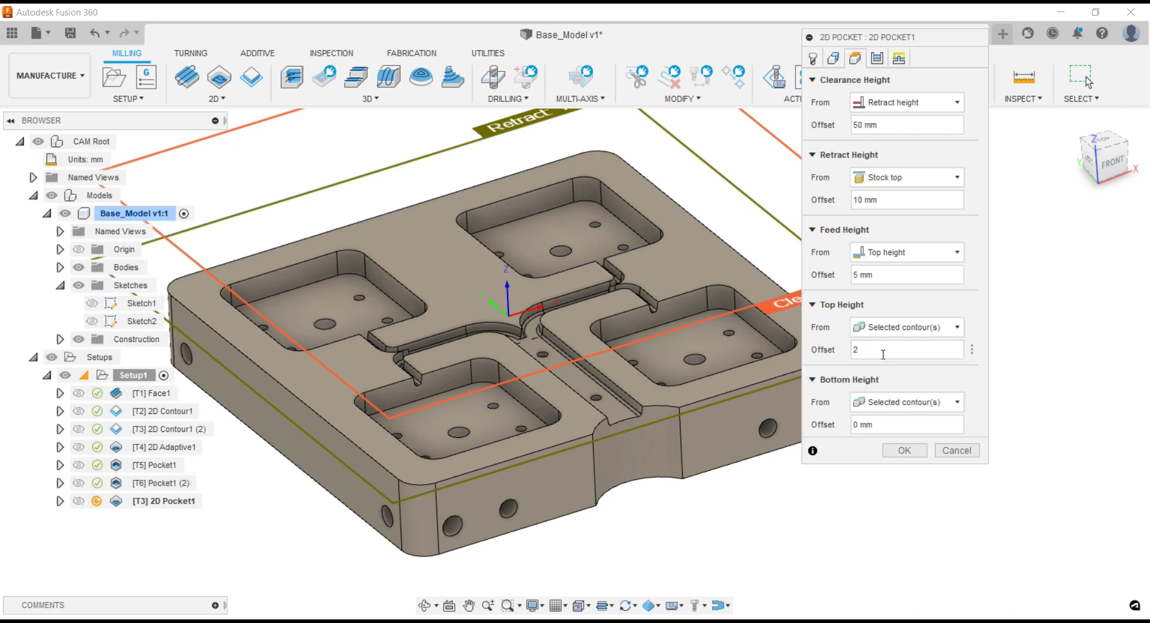
{"action": "left_click", "coordinate": [877, 58]}
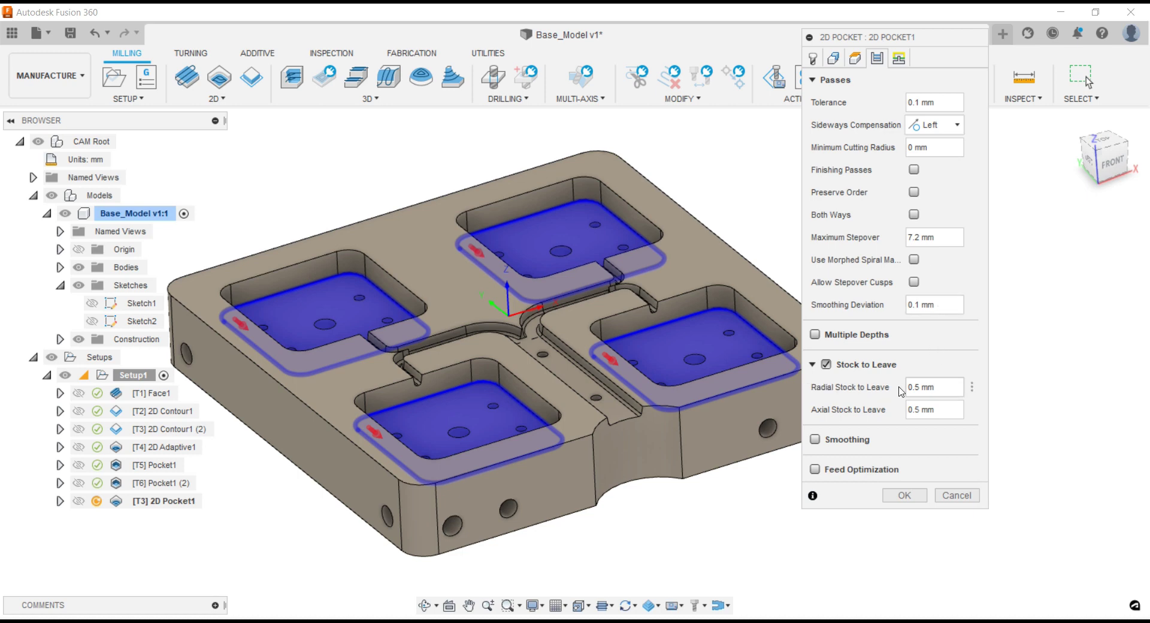
- Leave 0 stock, enable smoothing with 0.01 tolerance, and generate the 2D Pocket toolpath
{"action": "type", "text": "0"}
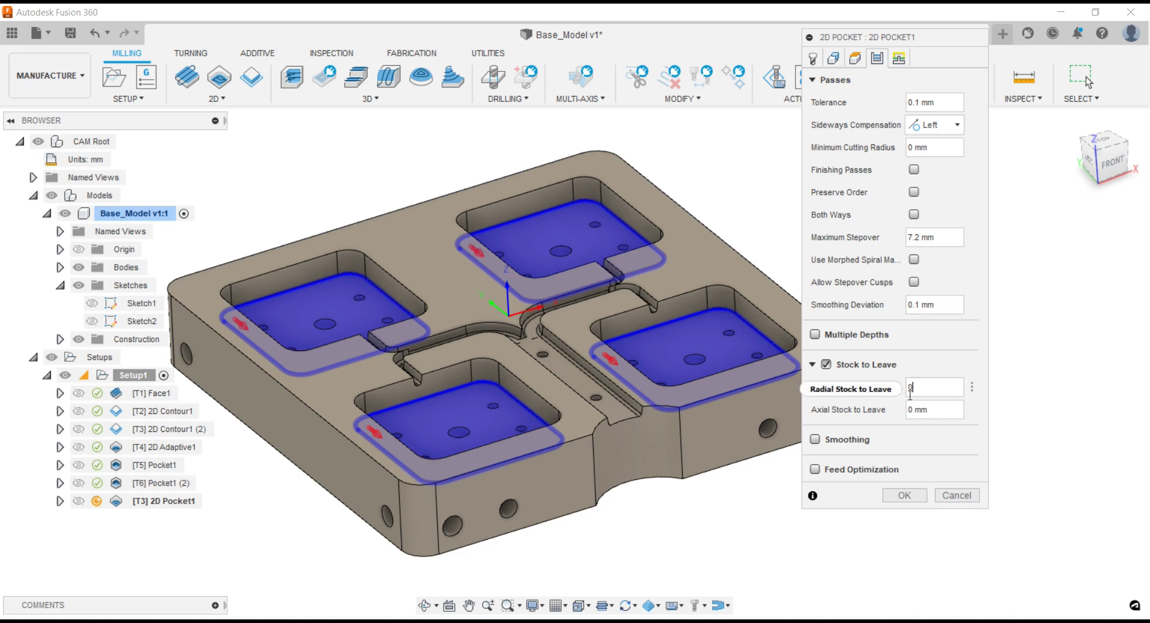
{"action": "left_click", "coordinate": [814, 439]}
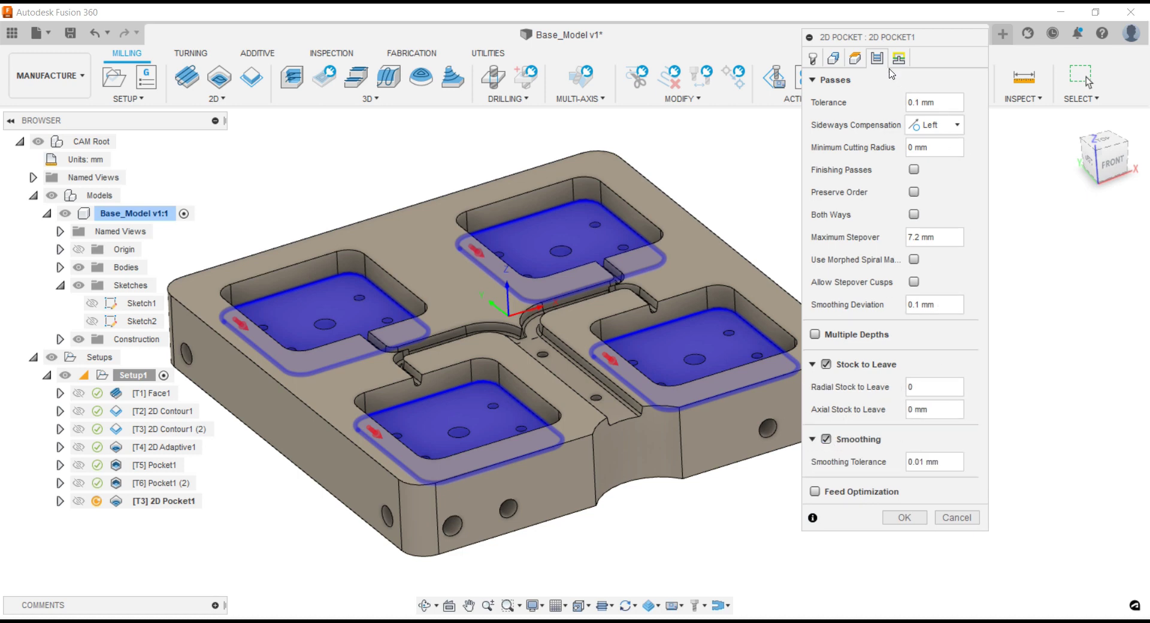
{"action": "left_click", "coordinate": [899, 65]}
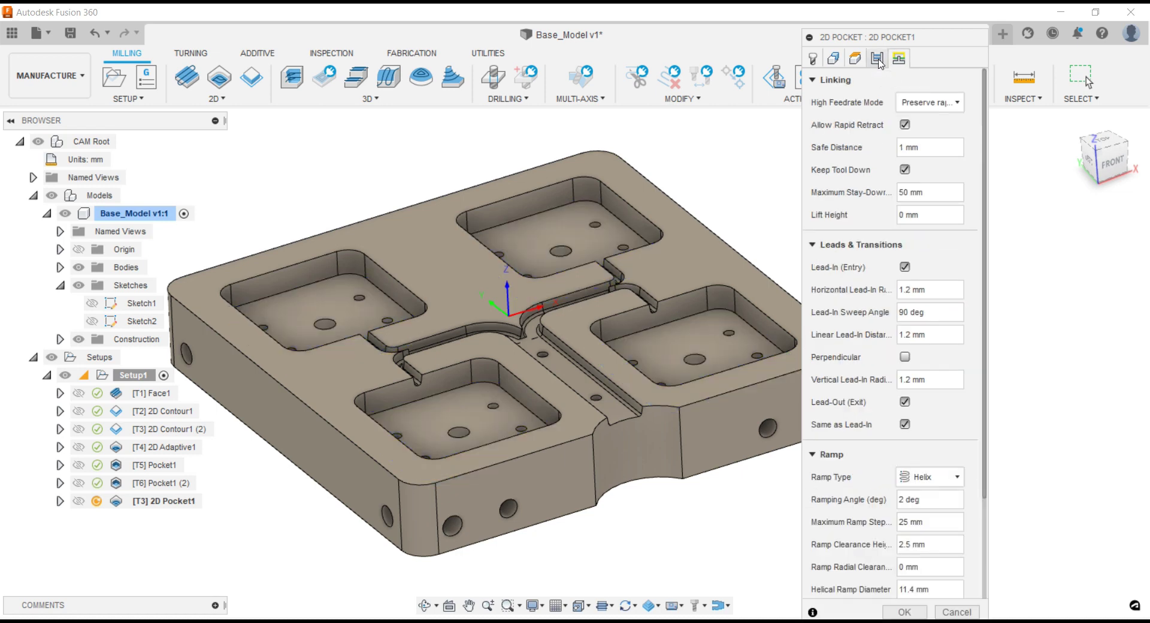
{"action": "left_click", "coordinate": [877, 58]}
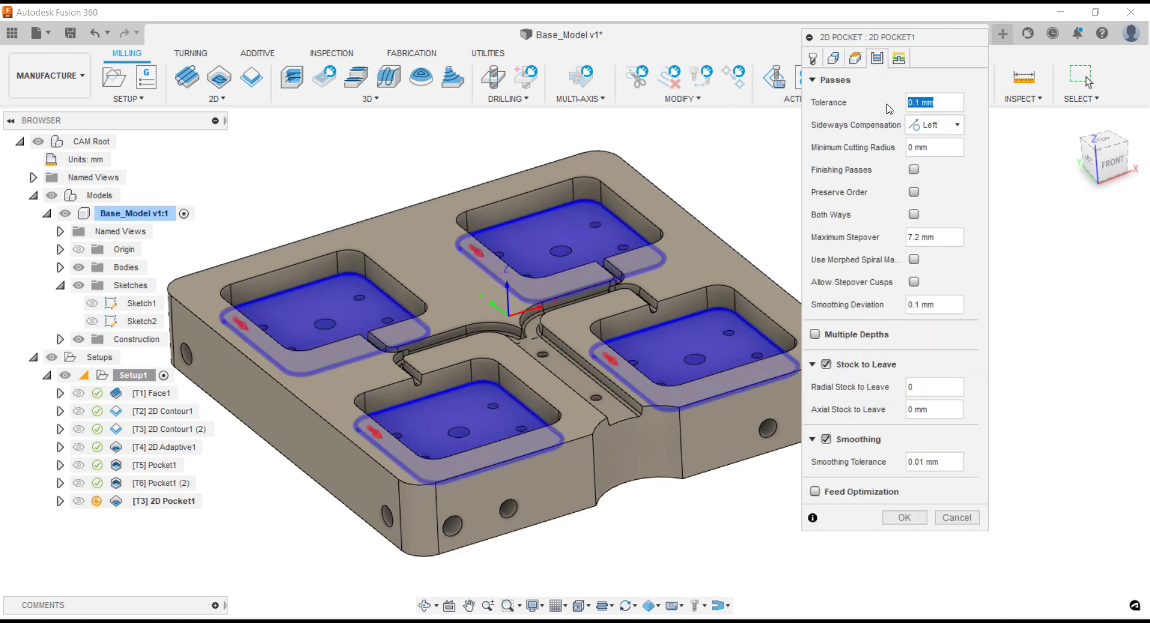
{"action": "type", "text": "0.01"}
{"action": "left_click", "coordinate": [898, 58]}
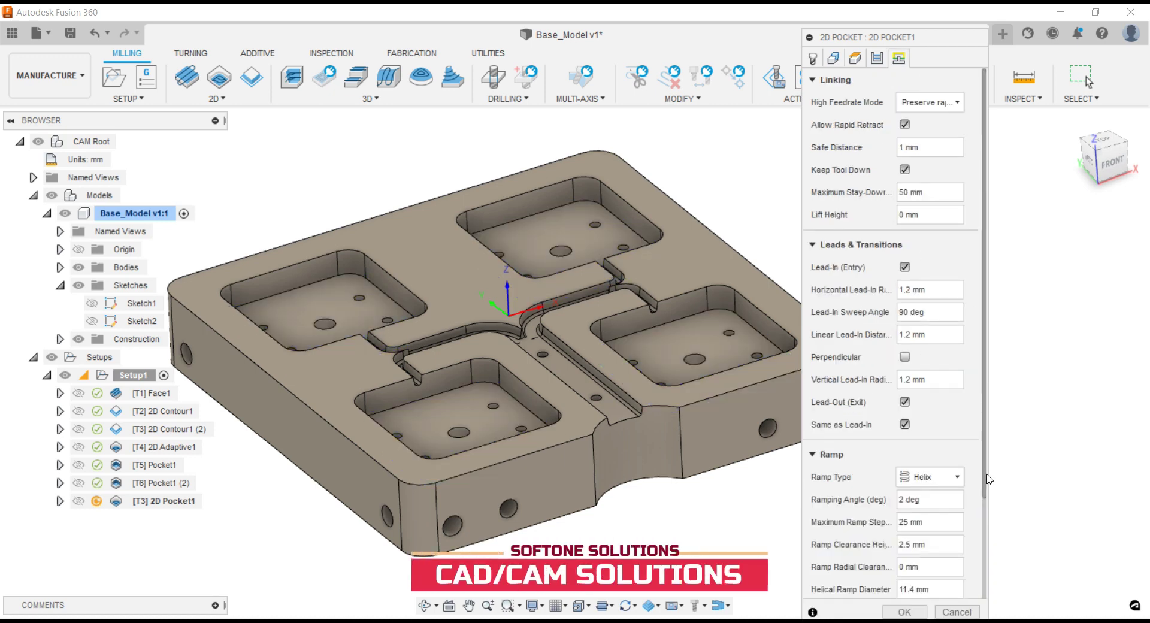
{"action": "left_click_drag", "start_coordinate": [986, 472], "coordinate": [978, 600]}
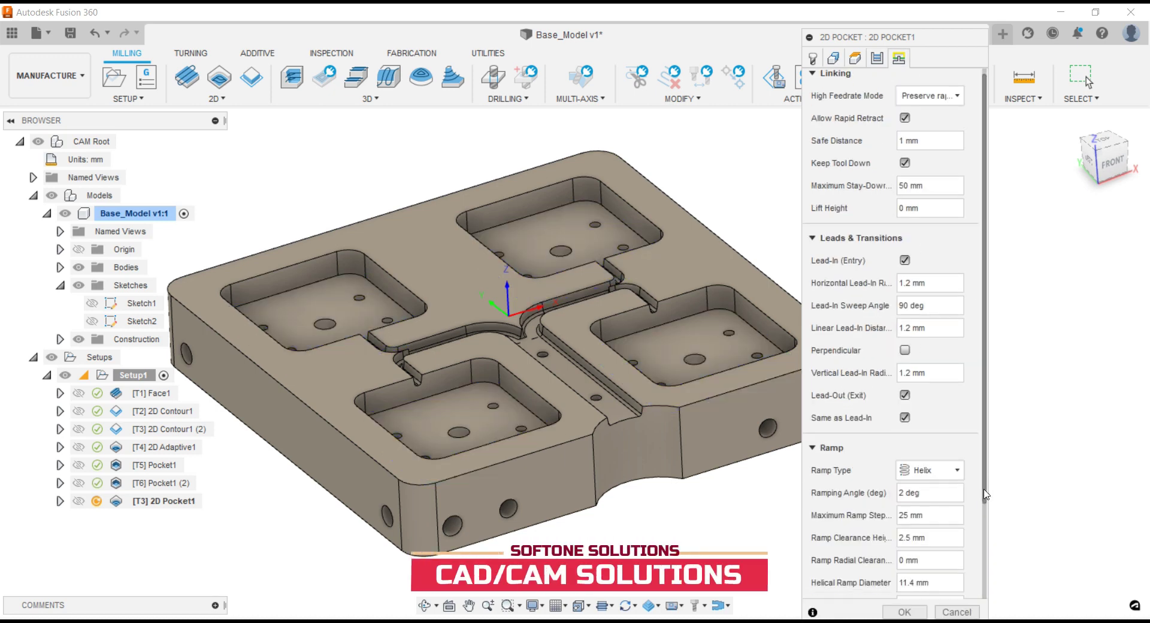
{"action": "left_click", "coordinate": [904, 612]}
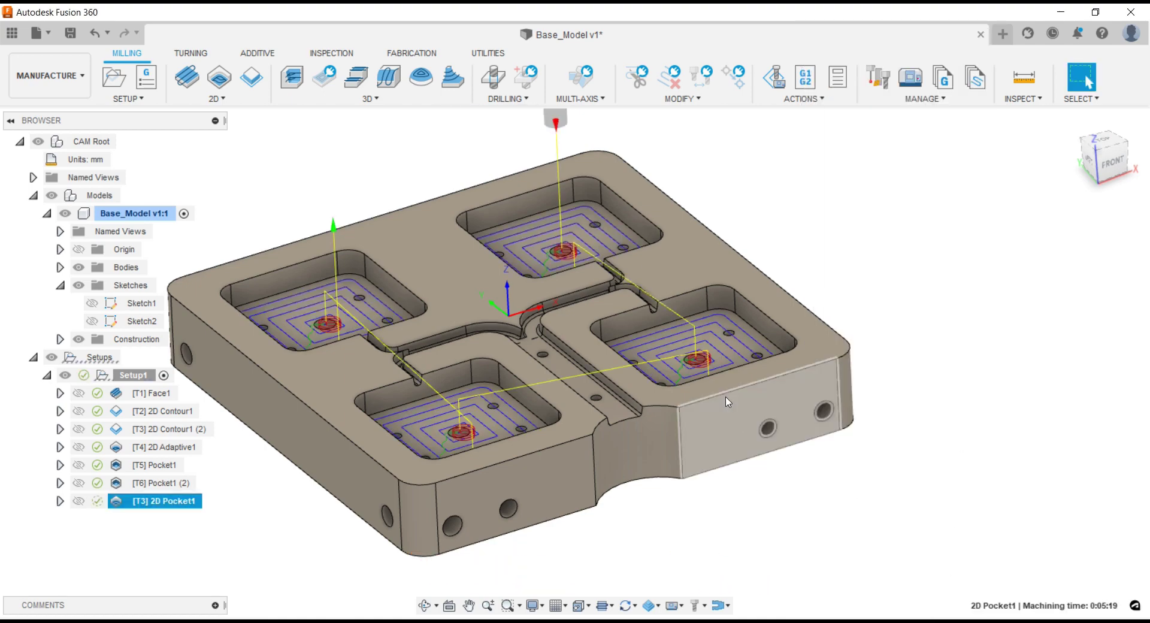
- Zoom in and out to inspect the 2D Pocket1 toolpath
{"action": "scroll", "coordinate": [707, 360], "scroll_direction": "up", "scroll_amount": 5}
{"action": "scroll", "coordinate": [711, 351], "scroll_direction": "up", "scroll_amount": 3}
{"action": "scroll", "coordinate": [711, 351], "scroll_direction": "up", "scroll_amount": 2}
{"action": "scroll", "coordinate": [840, 361], "scroll_direction": "down", "scroll_amount": 3}
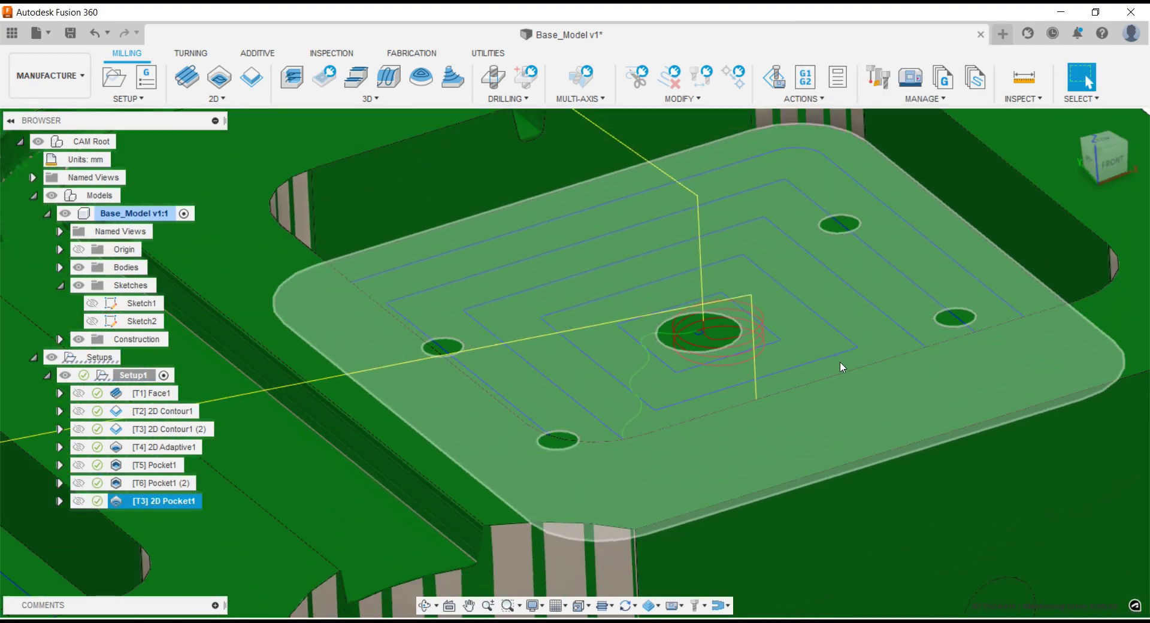
{"action": "scroll", "coordinate": [839, 361], "scroll_direction": "down", "scroll_amount": 3}
{"action": "scroll", "coordinate": [839, 360], "scroll_direction": "down", "scroll_amount": 2}
{"action": "scroll", "coordinate": [479, 336], "scroll_direction": "up", "scroll_amount": 2}
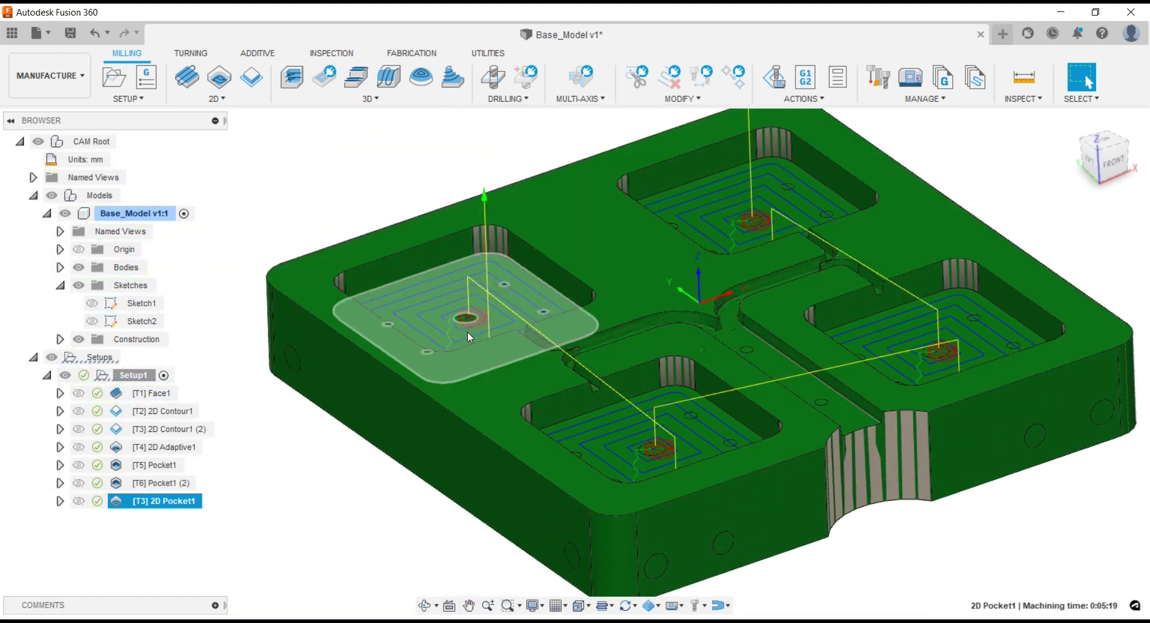
{"action": "scroll", "coordinate": [467, 332], "scroll_direction": "up", "scroll_amount": 3}
- Edit 2D Pocket1, review its Linking ramp options, and regenerate the toolpath (0:04:59)
{"action": "right_click", "coordinate": [141, 501]}
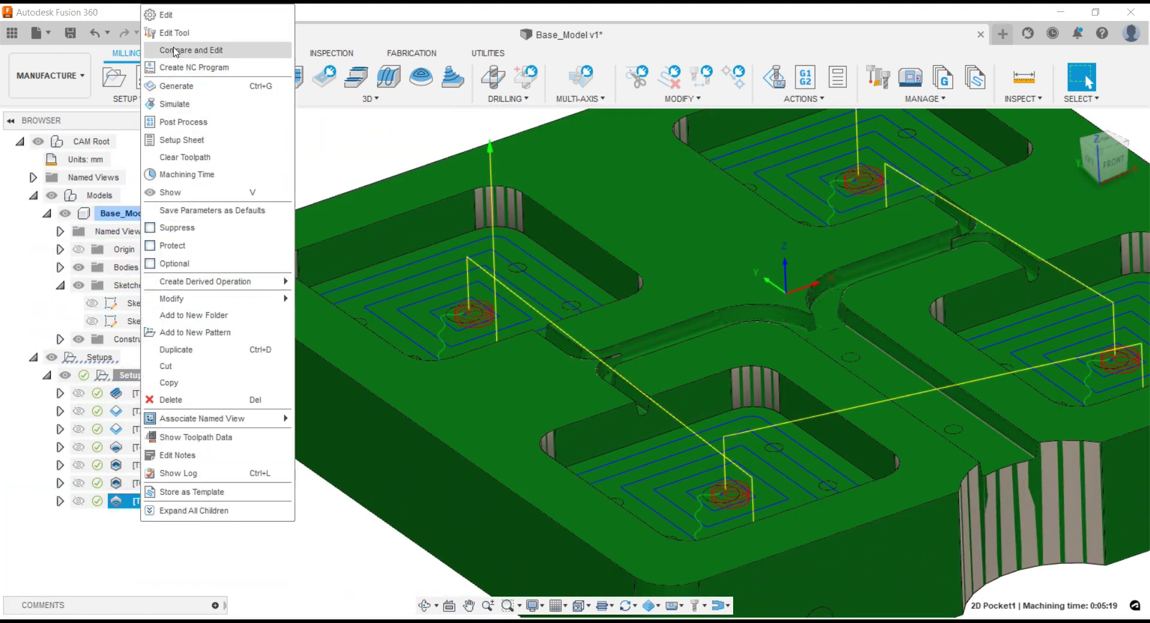
{"action": "left_click", "coordinate": [165, 15]}
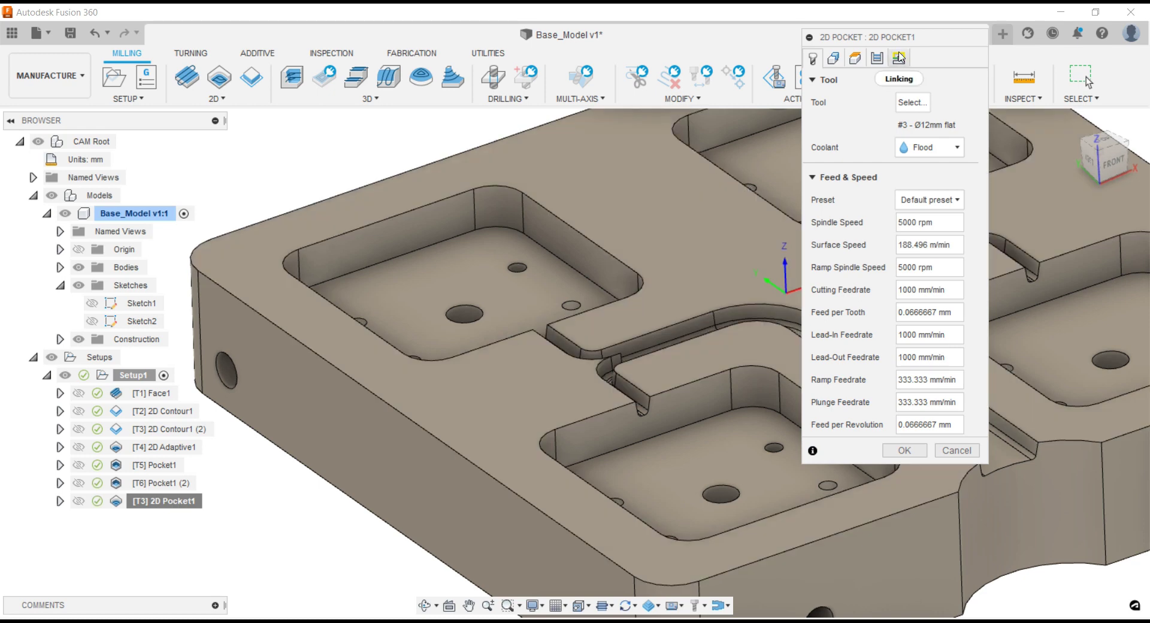
{"action": "left_click", "coordinate": [898, 58]}
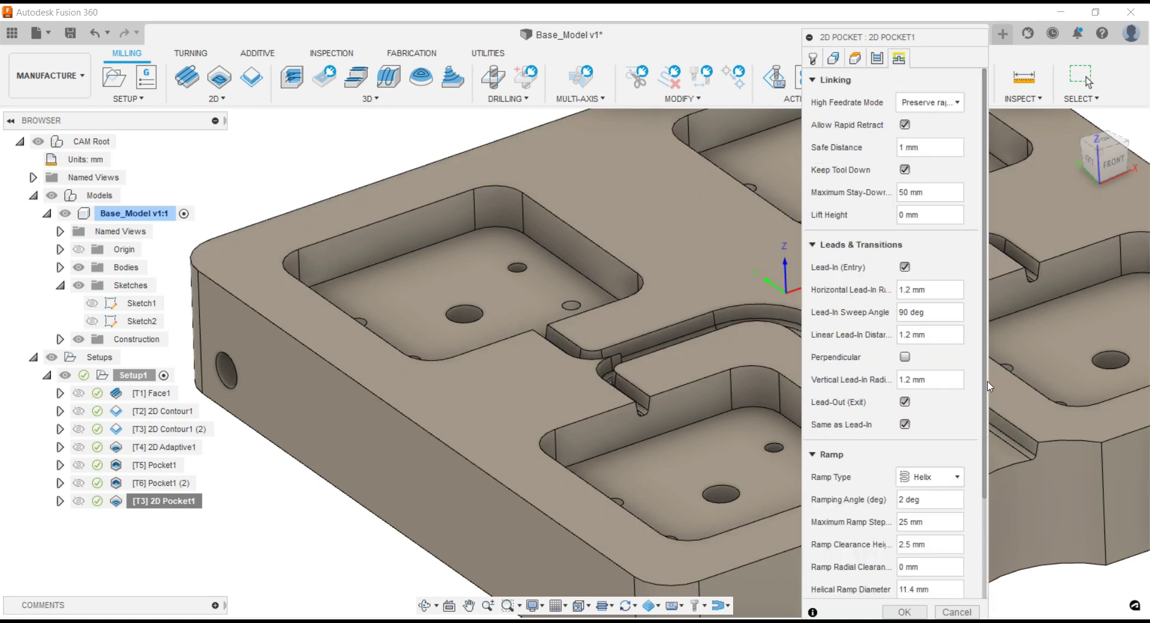
{"action": "scroll", "coordinate": [910, 464], "scroll_direction": "down", "scroll_amount": 2}
{"action": "scroll", "coordinate": [910, 464], "scroll_direction": "down", "scroll_amount": 1}
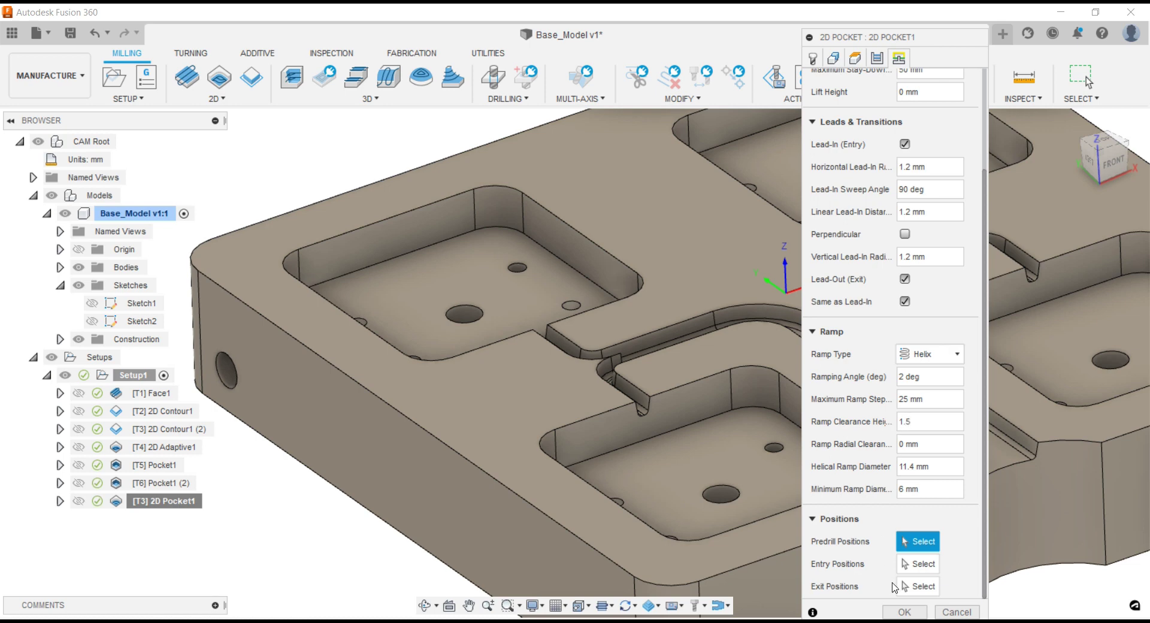
{"action": "left_click", "coordinate": [905, 612]}
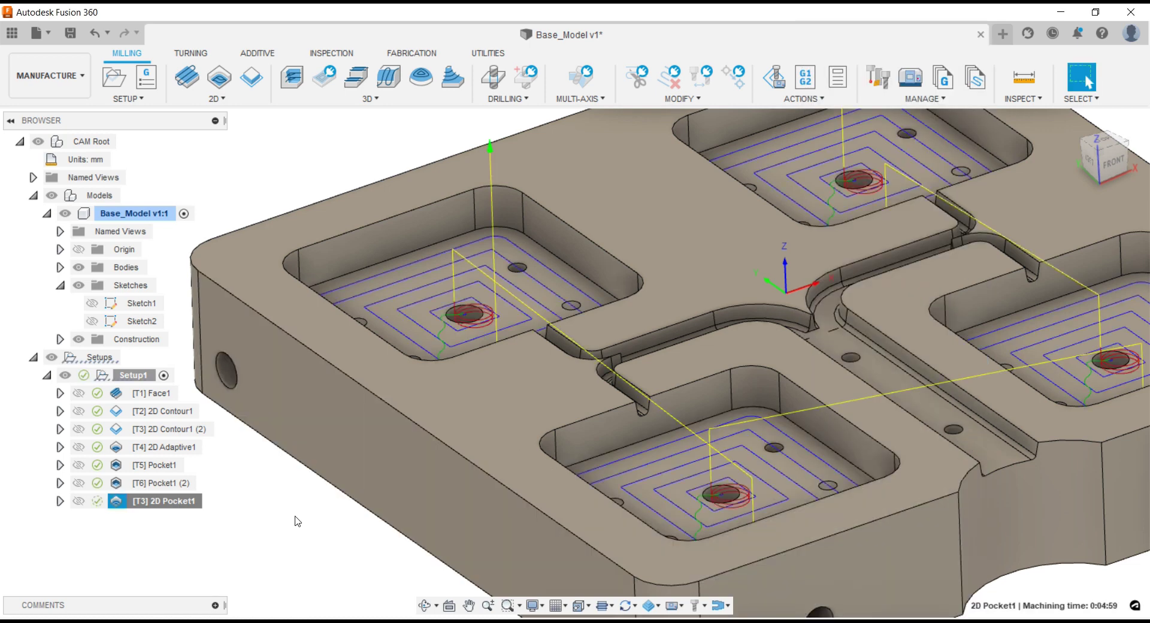
- Inspect the 2D Pocket1 toolpath, then hide it and fit the whole plate in view
{"action": "scroll", "coordinate": [376, 318], "scroll_direction": "down", "scroll_amount": 5}
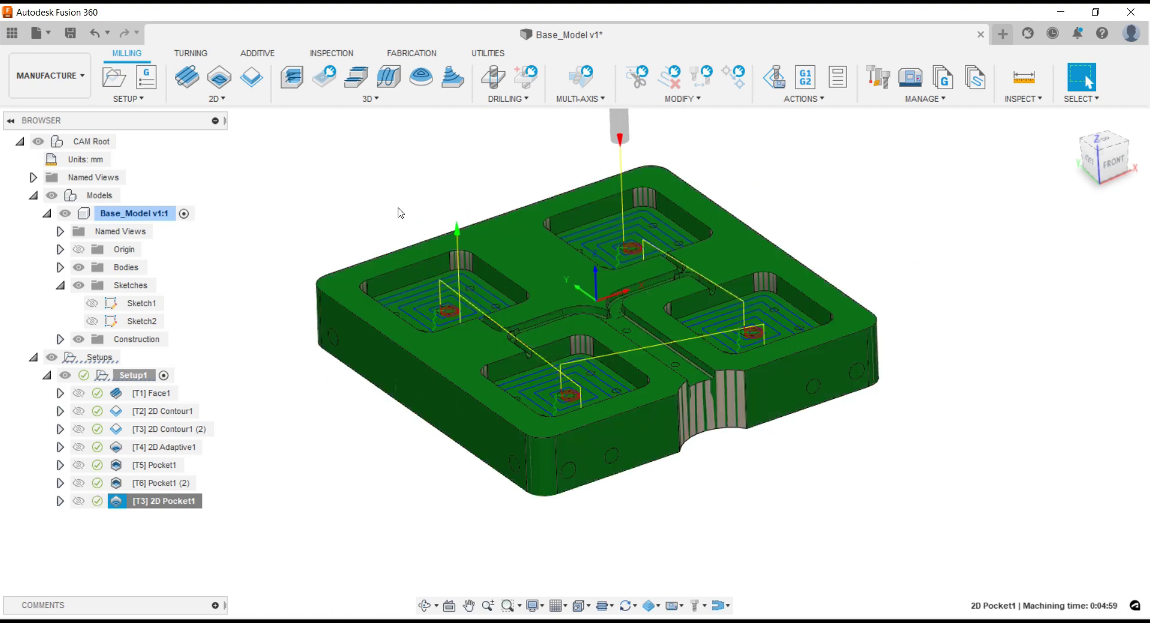
{"action": "left_click", "coordinate": [400, 212]}
{"action": "scroll", "coordinate": [400, 213], "scroll_direction": "up", "scroll_amount": 5}
{"action": "left_click", "coordinate": [79, 501]}
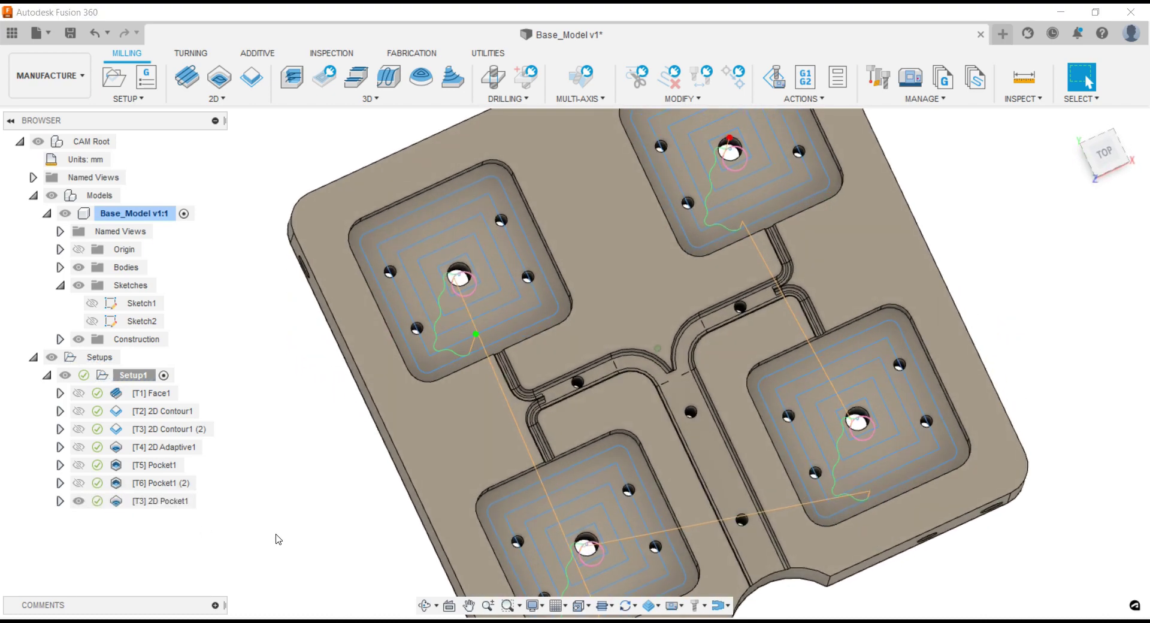
{"action": "left_click", "coordinate": [78, 501]}
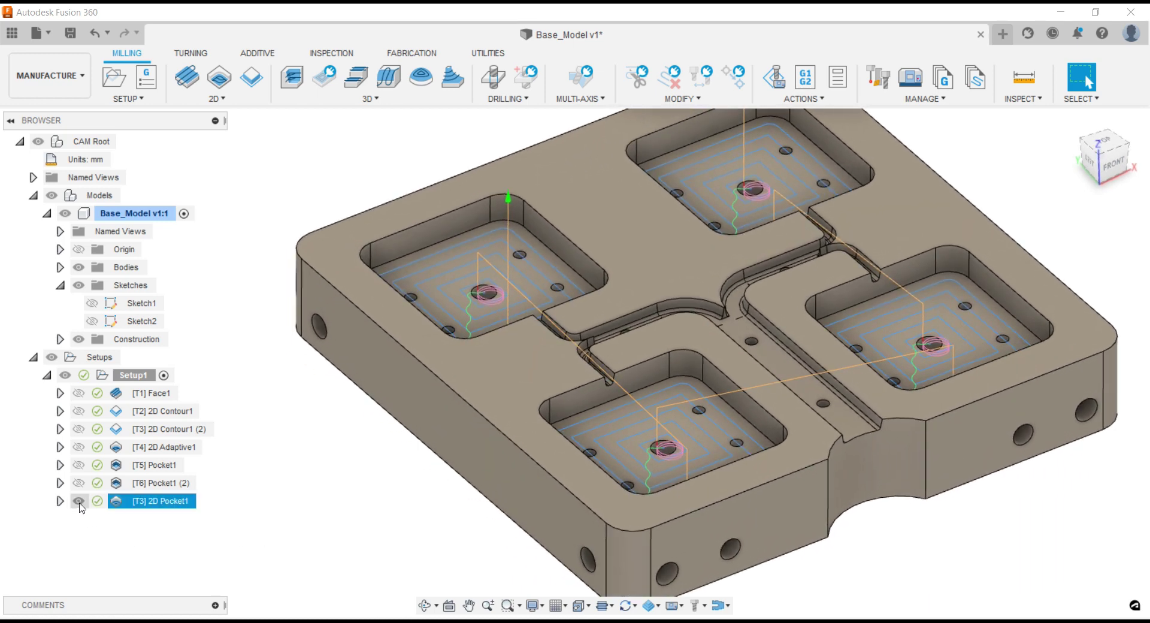
{"action": "key", "text": "F6"}
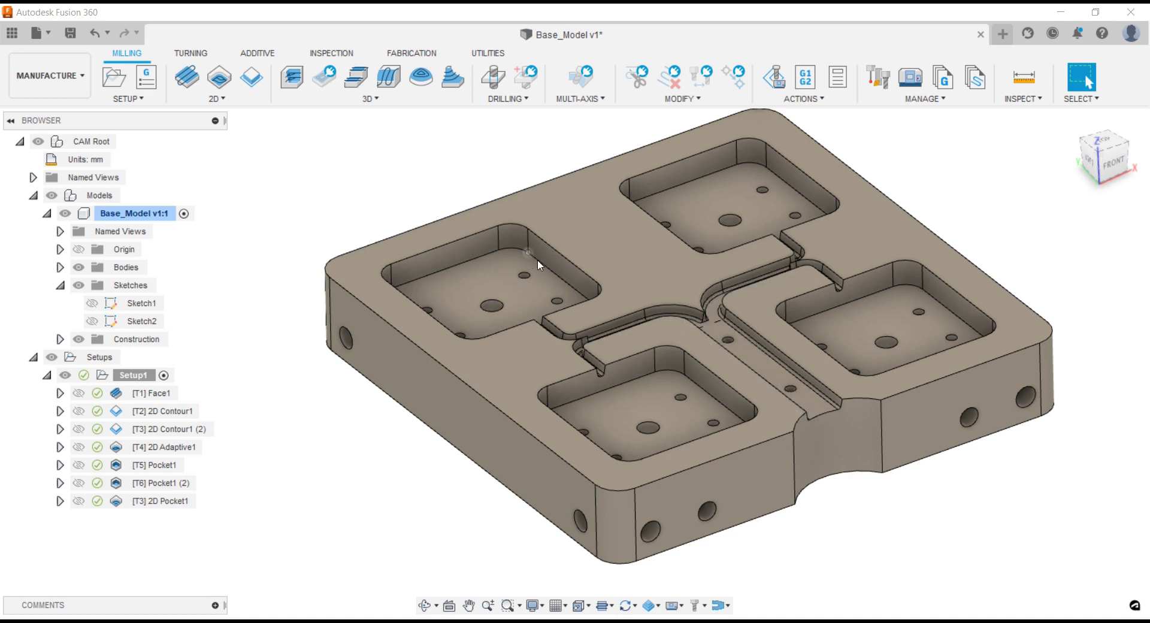
- Create a new 3D Flat operation in Setup1
{"action": "left_click", "coordinate": [377, 99]}
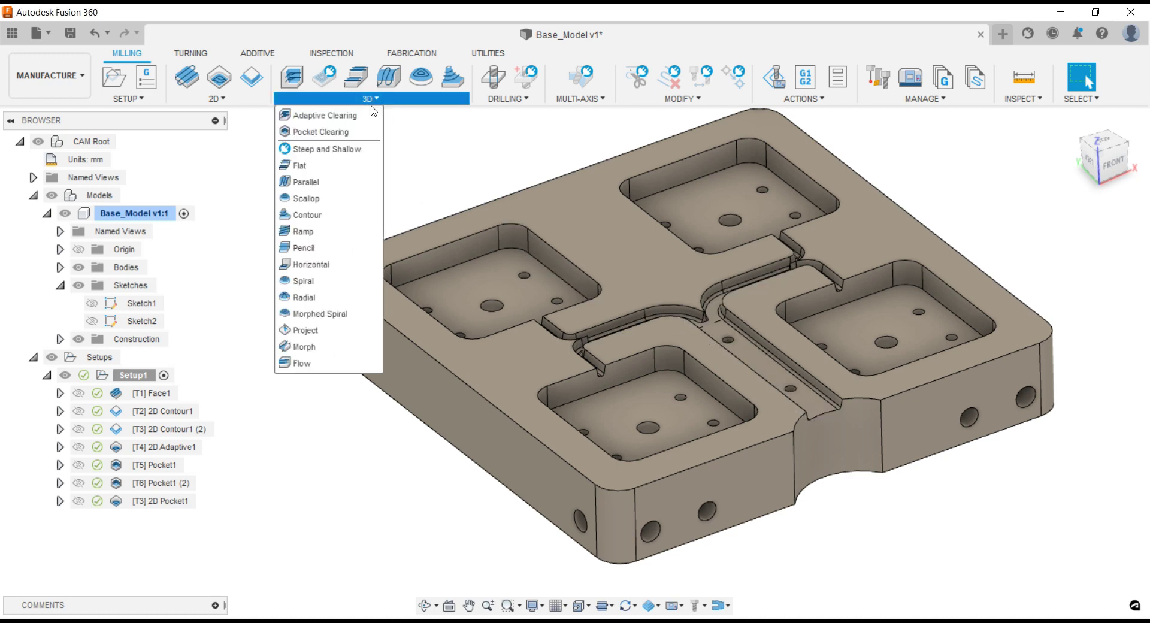
{"action": "left_click", "coordinate": [368, 166]}
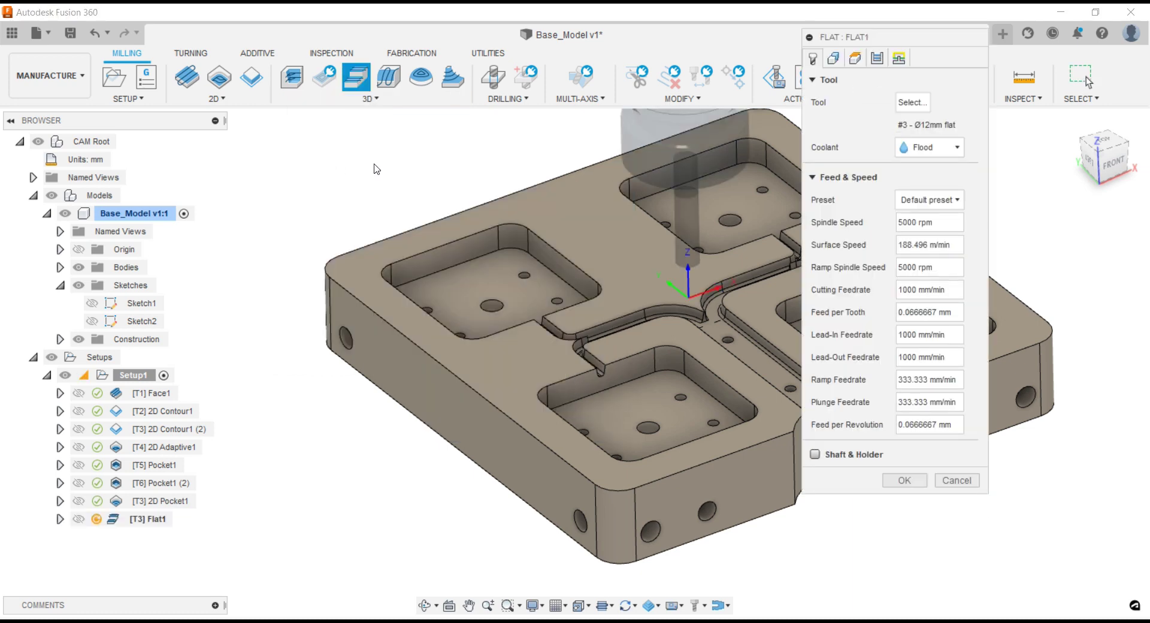
{"action": "key", "text": "F6"}
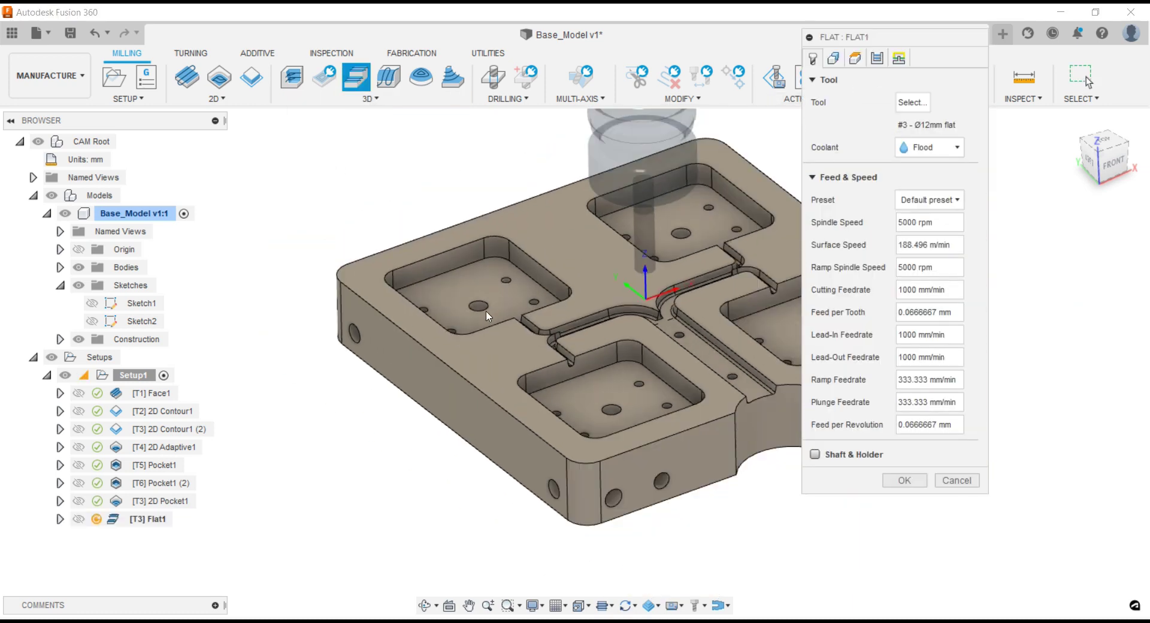
{"action": "scroll", "coordinate": [667, 329], "scroll_direction": "up", "scroll_amount": 3}
{"action": "scroll", "coordinate": [667, 329], "scroll_direction": "up", "scroll_amount": 2}
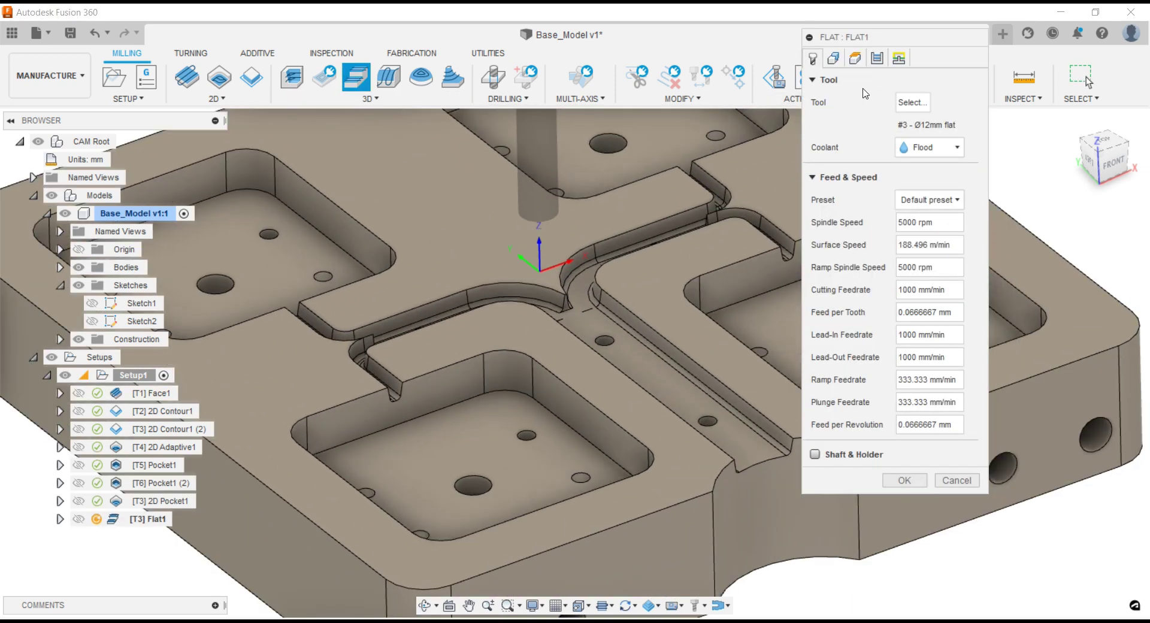
- Assign tool 7, the Ø4mm flat end mill from the Tools VMC library, to Flat1
{"action": "left_click", "coordinate": [906, 102]}
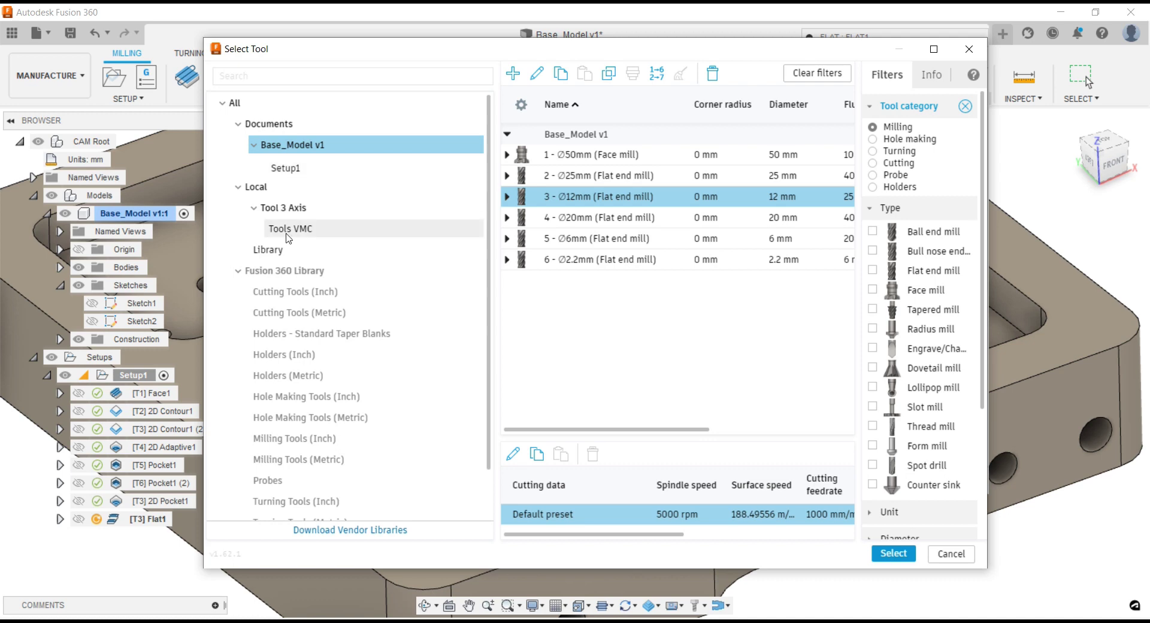
{"action": "left_click", "coordinate": [290, 228]}
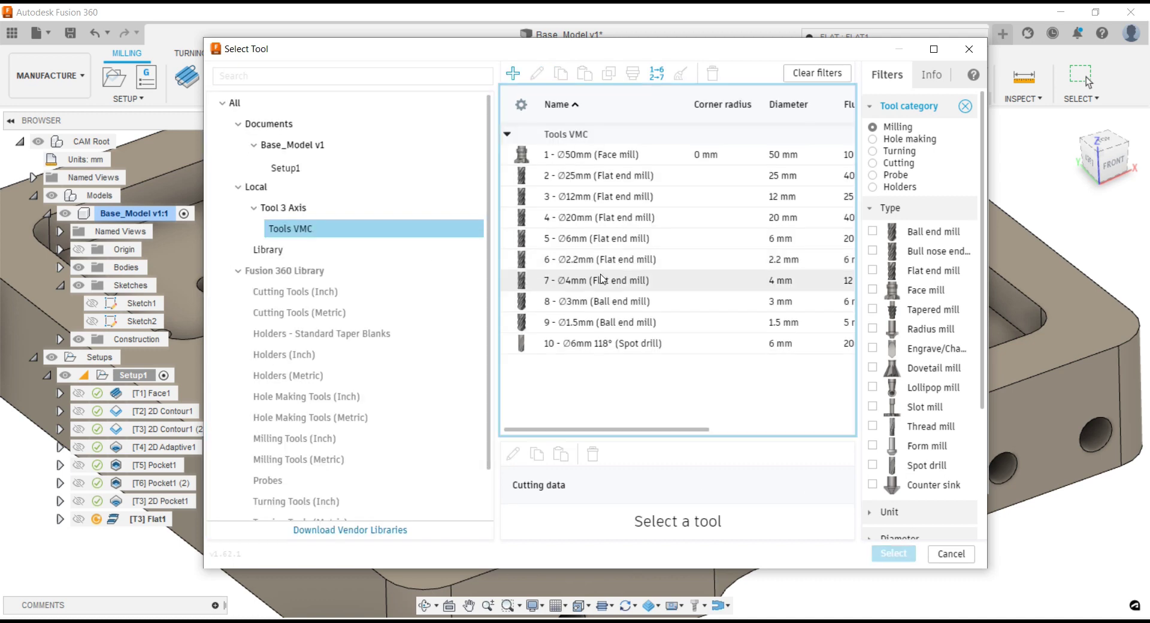
{"action": "left_click", "coordinate": [644, 279]}
{"action": "left_click", "coordinate": [903, 554]}
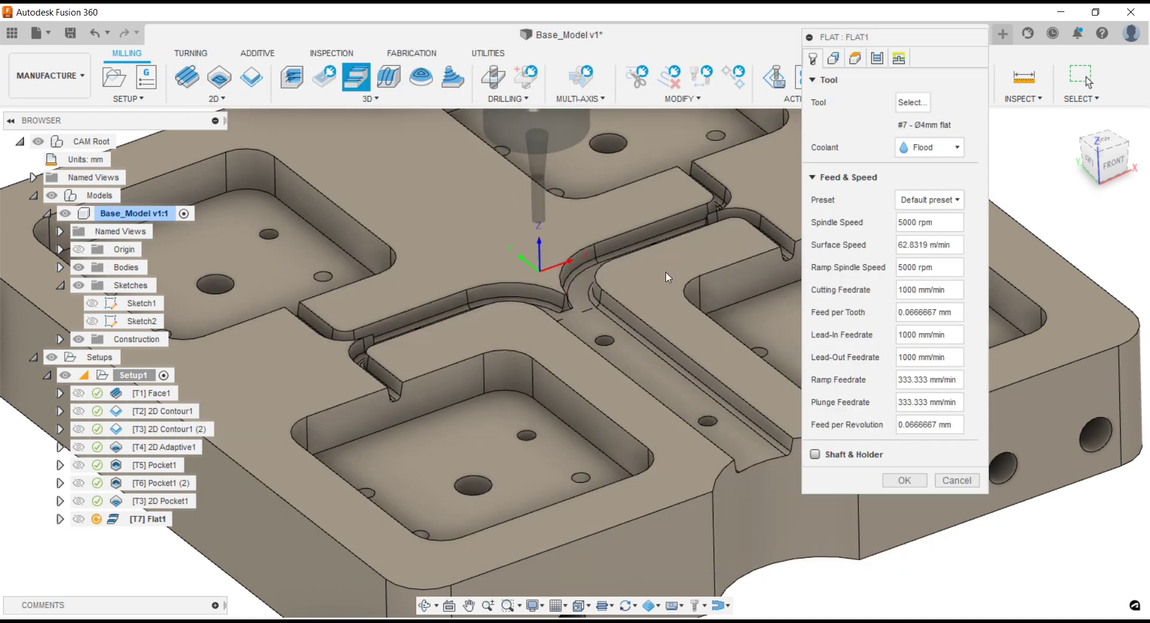
{"action": "left_click", "coordinate": [835, 62]}
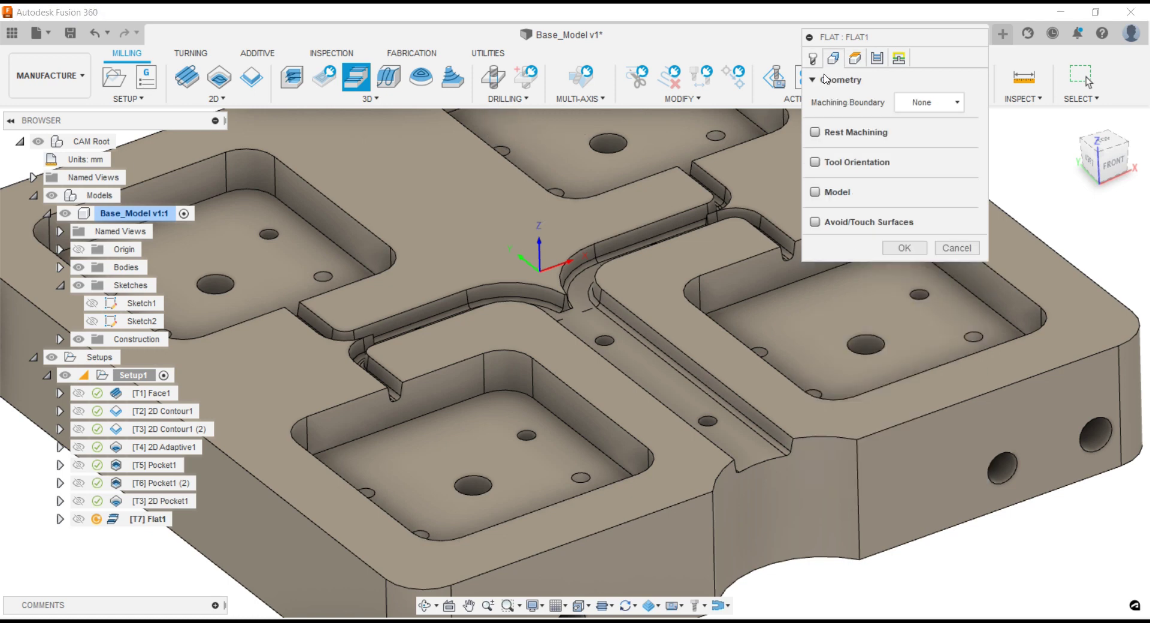
- Set the Flat1 machining boundary to Silhouette
{"action": "left_click", "coordinate": [919, 104]}
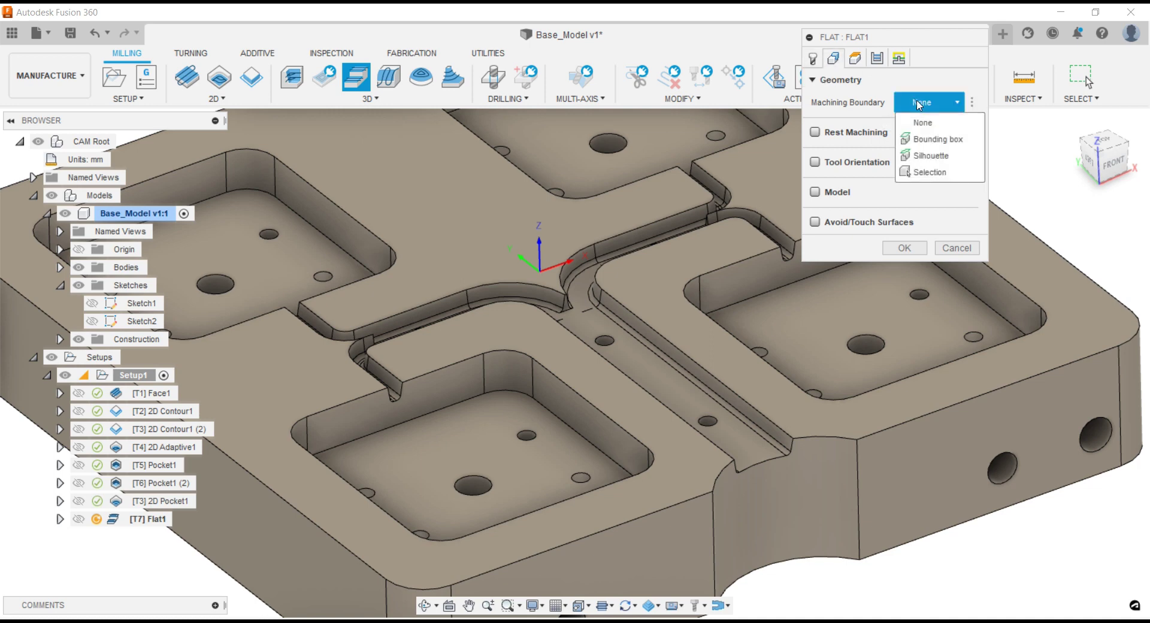
{"action": "left_click", "coordinate": [930, 172]}
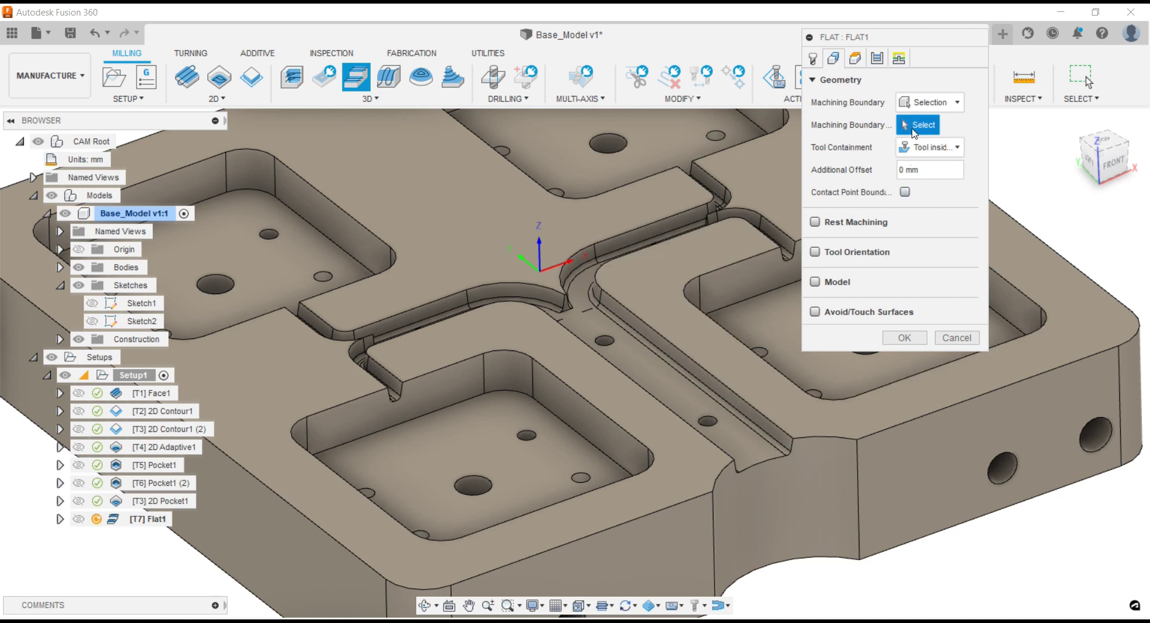
{"action": "left_click", "coordinate": [932, 102]}
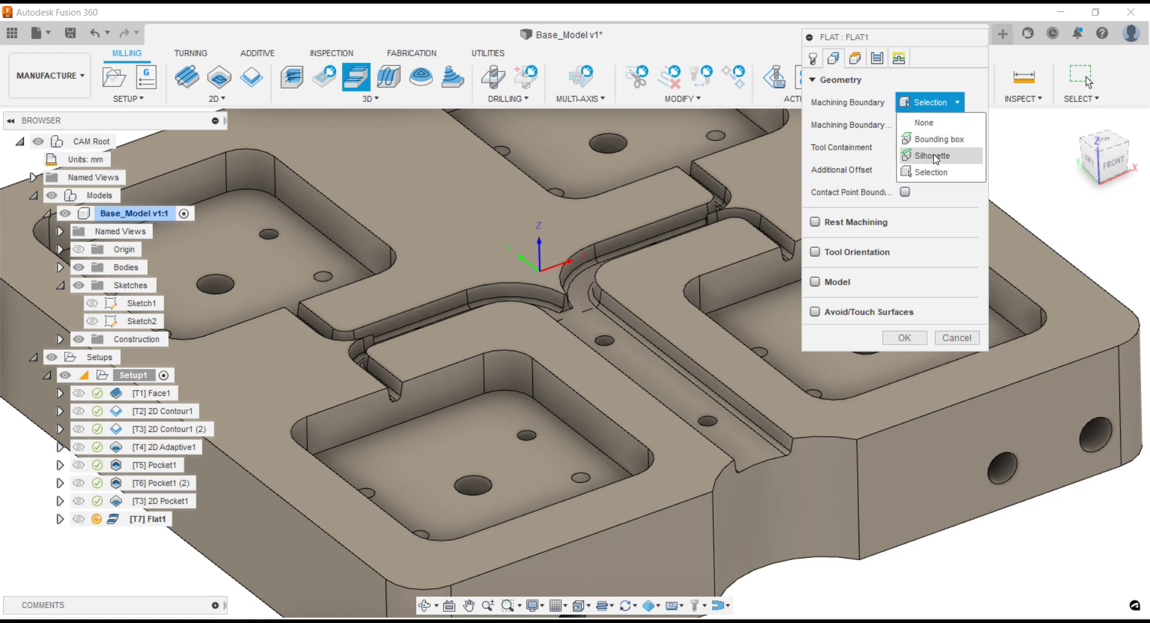
{"action": "left_click", "coordinate": [933, 156]}
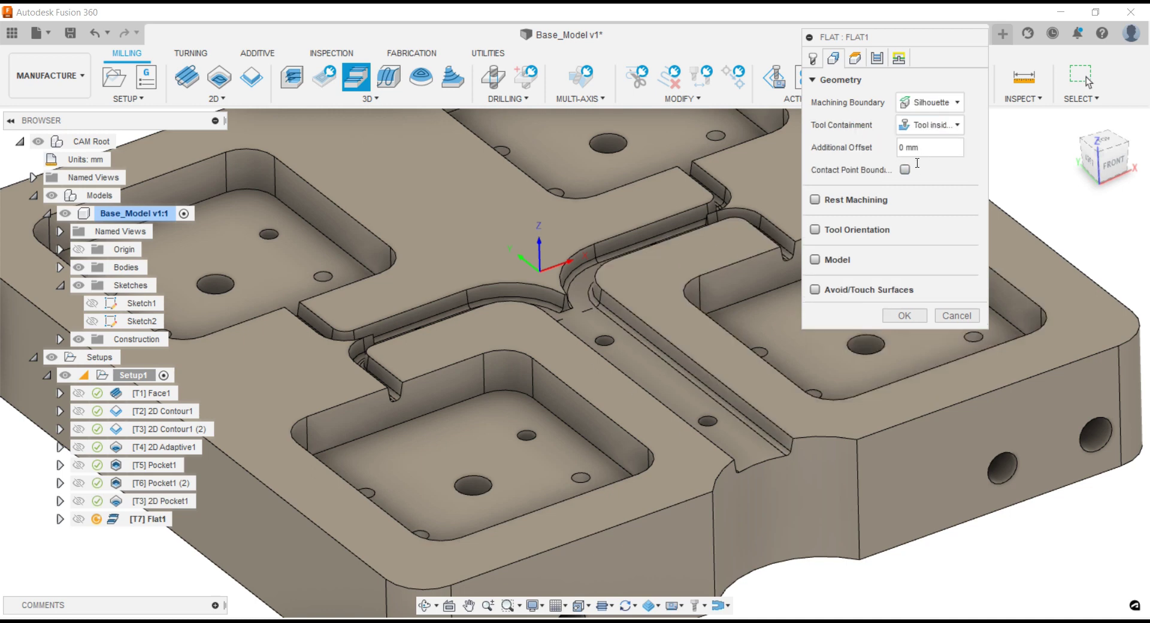
- Set the clearance offset to 50 mm and the bottom height from the T-channel floor face
{"action": "left_click", "coordinate": [854, 58]}
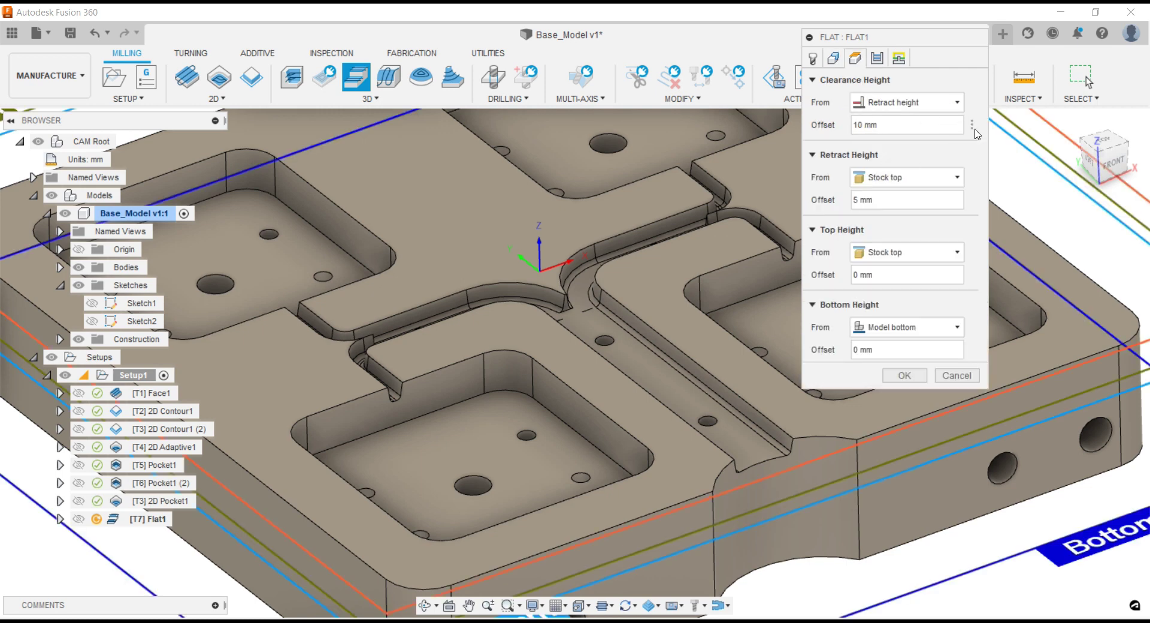
{"action": "left_click", "coordinate": [972, 124]}
{"action": "left_click", "coordinate": [992, 145]}
{"action": "type", "text": "50"}
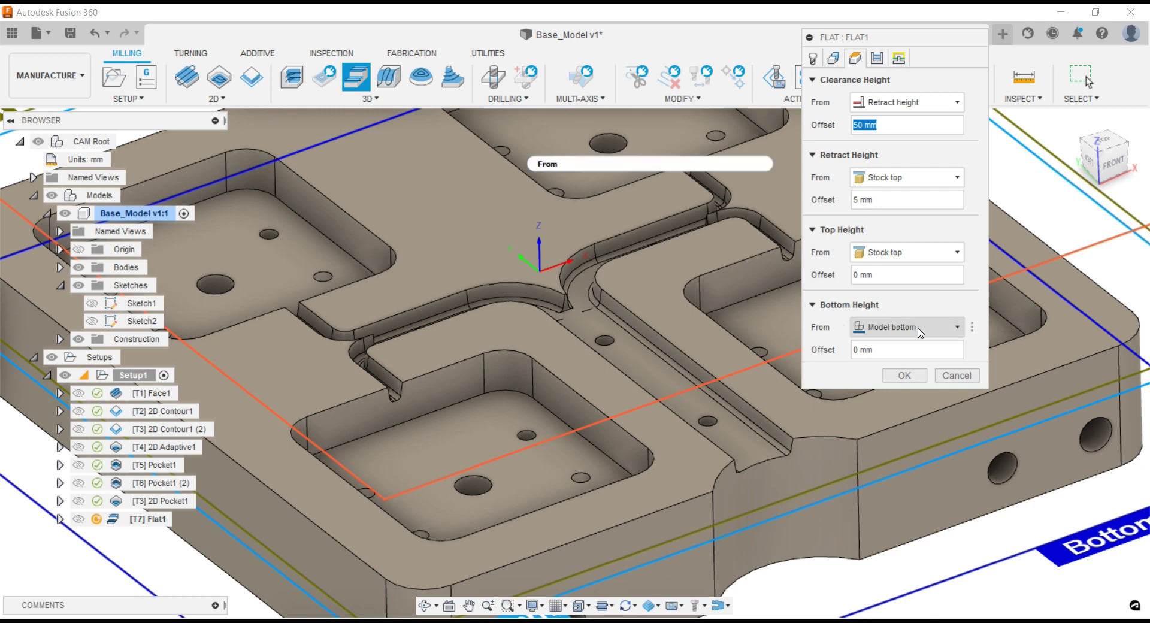
{"action": "left_click", "coordinate": [919, 333]}
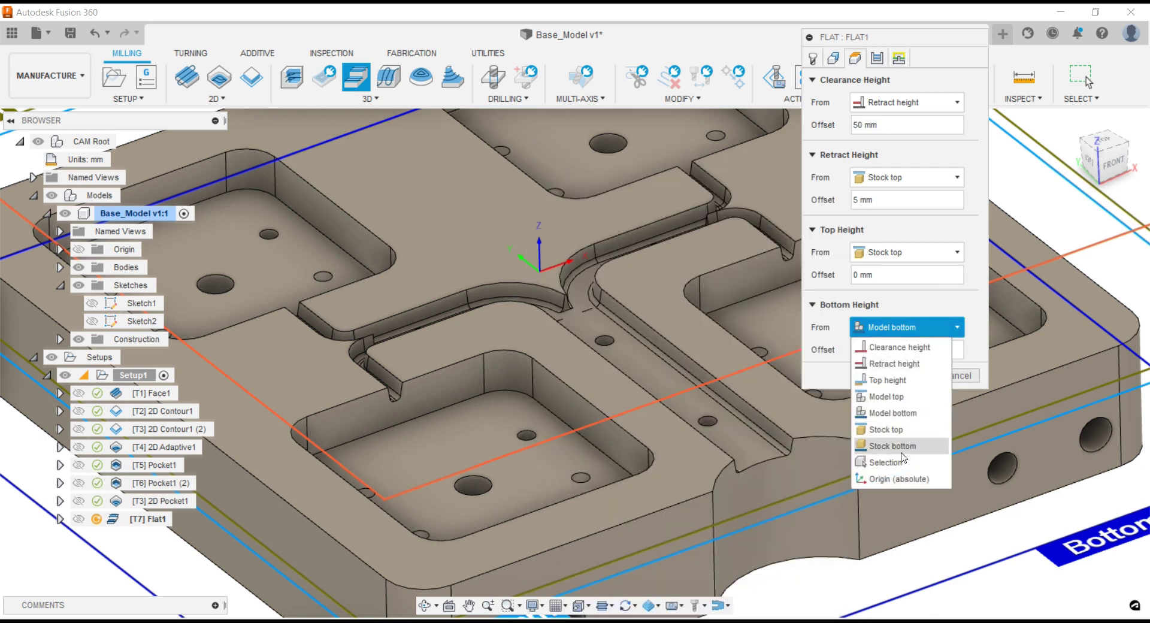
{"action": "left_click", "coordinate": [885, 462]}
{"action": "left_click", "coordinate": [752, 443]}
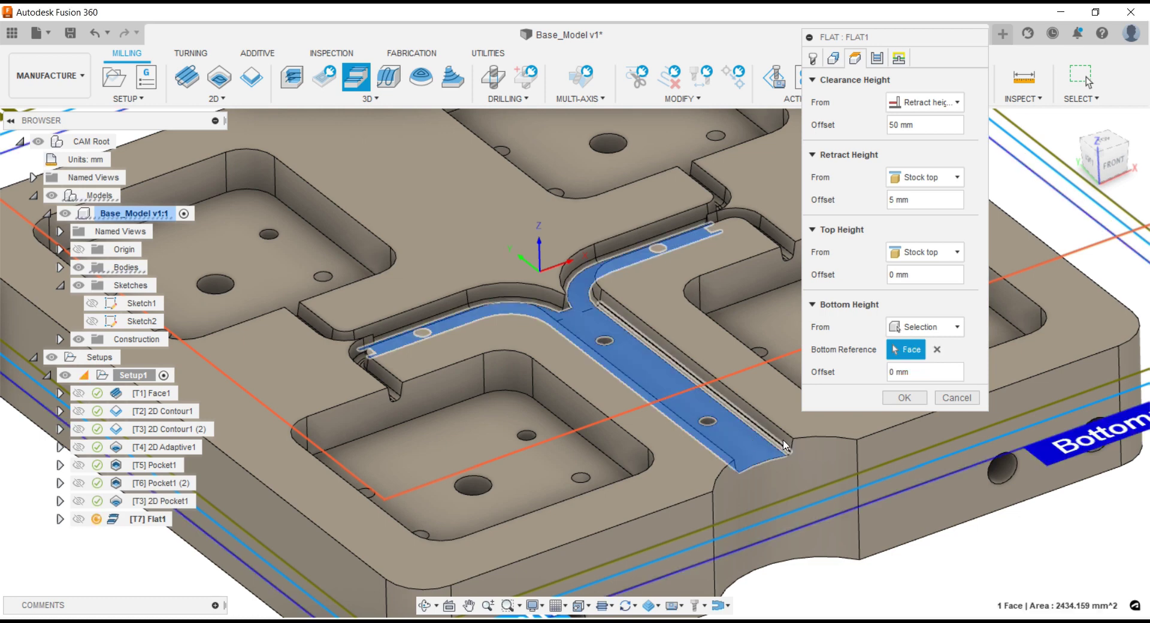
- Confirm the Flat1 dialog to compute its channel-floor toolpath, then zoom out to the whole part
{"action": "left_click", "coordinate": [898, 58]}
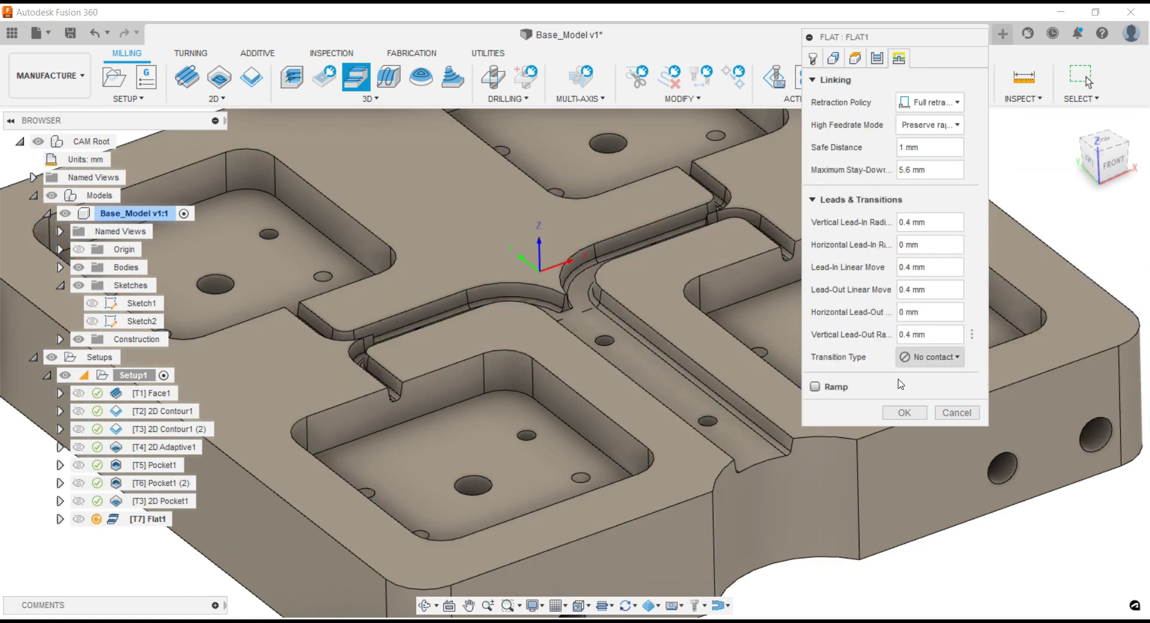
{"action": "left_click", "coordinate": [904, 413]}
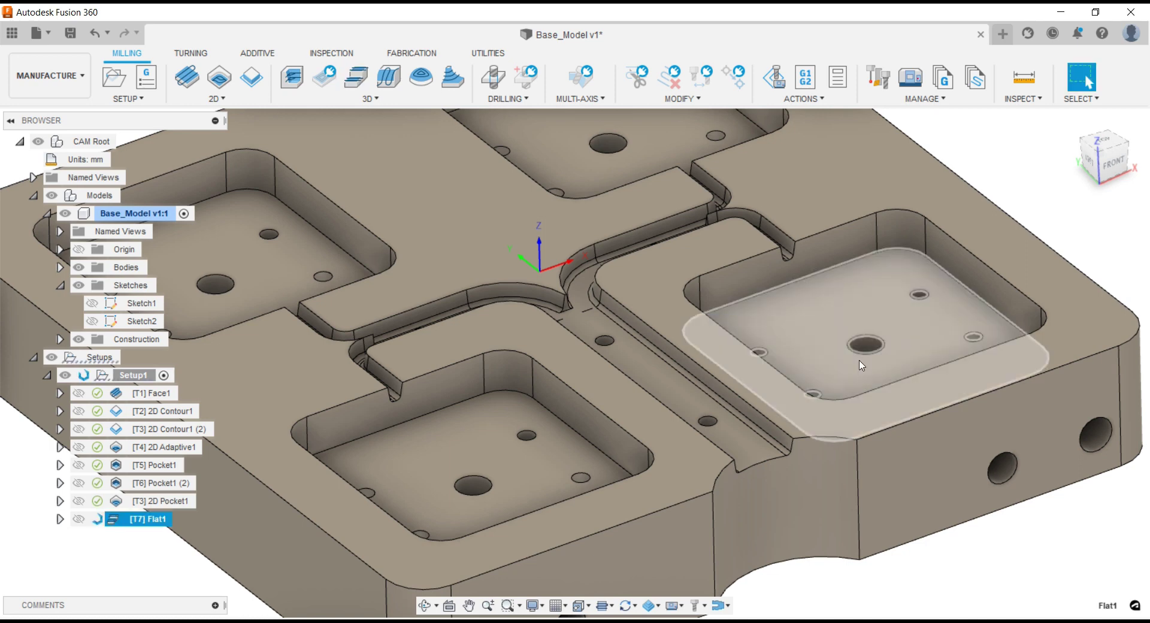
{"action": "scroll", "coordinate": [835, 347], "scroll_direction": "down", "scroll_amount": 3}
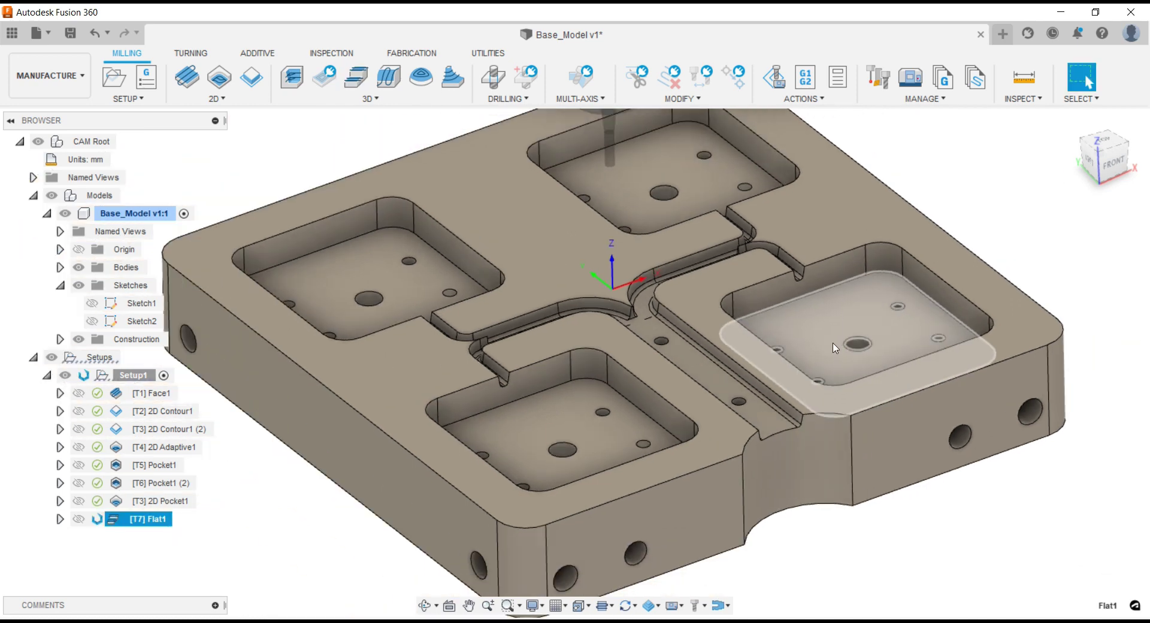
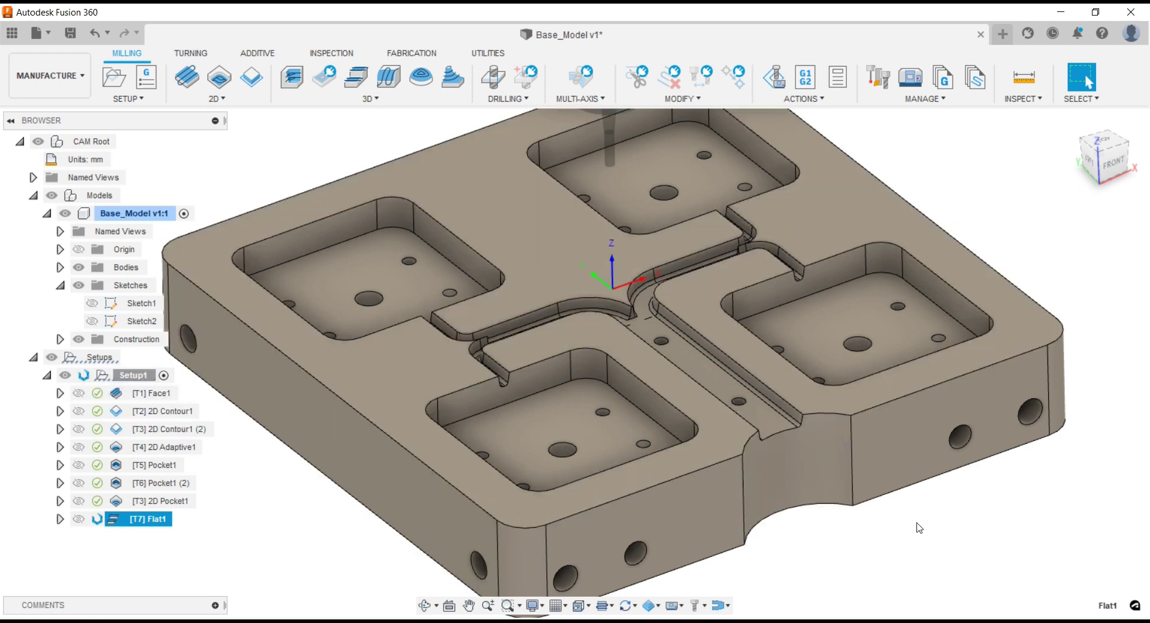
- Once Flat1 finishes generating, zoom in and out across the part to inspect its passes
{"action": "scroll", "coordinate": [919, 528], "scroll_direction": "down", "scroll_amount": 1}
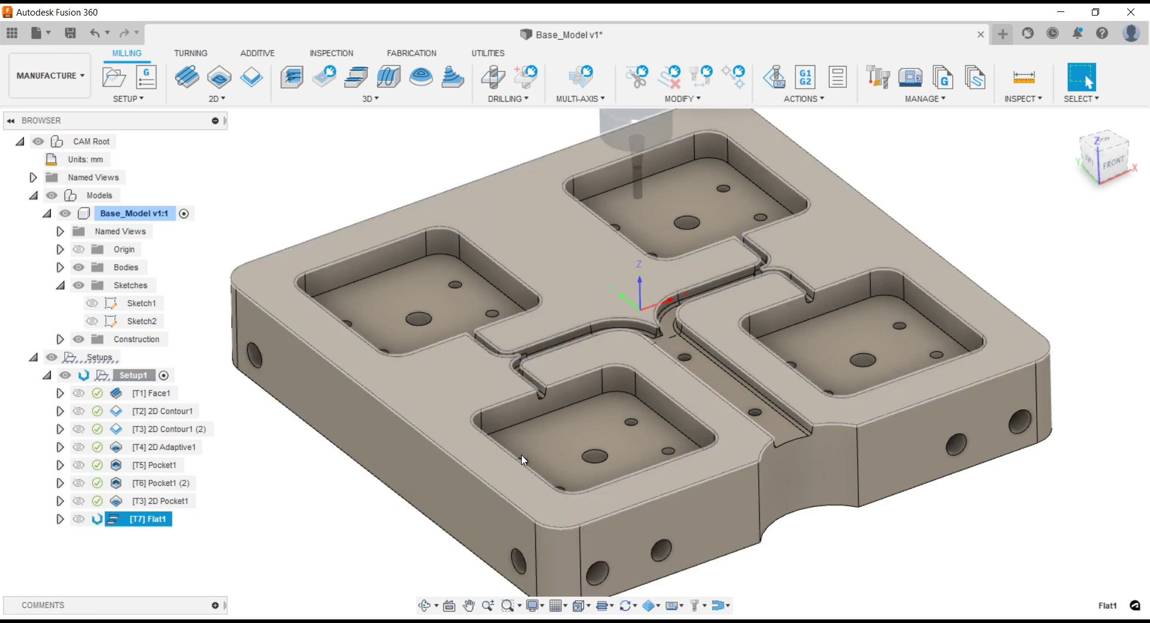
{"action": "scroll", "coordinate": [729, 446], "scroll_direction": "up", "scroll_amount": 3}
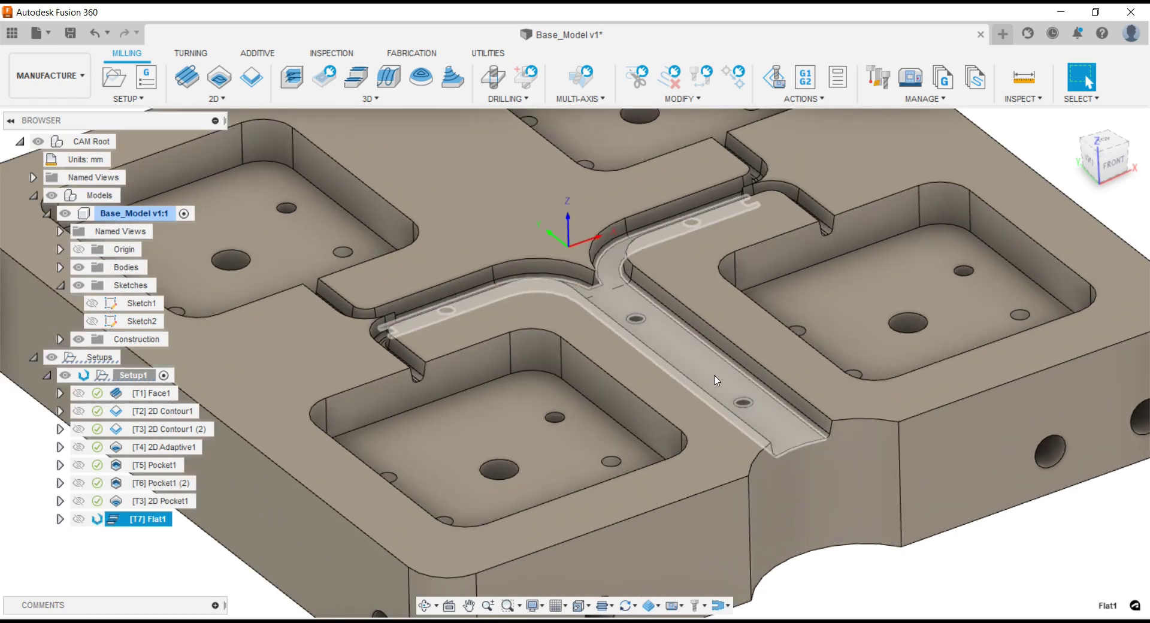
{"action": "scroll", "coordinate": [383, 330], "scroll_direction": "up", "scroll_amount": 2}
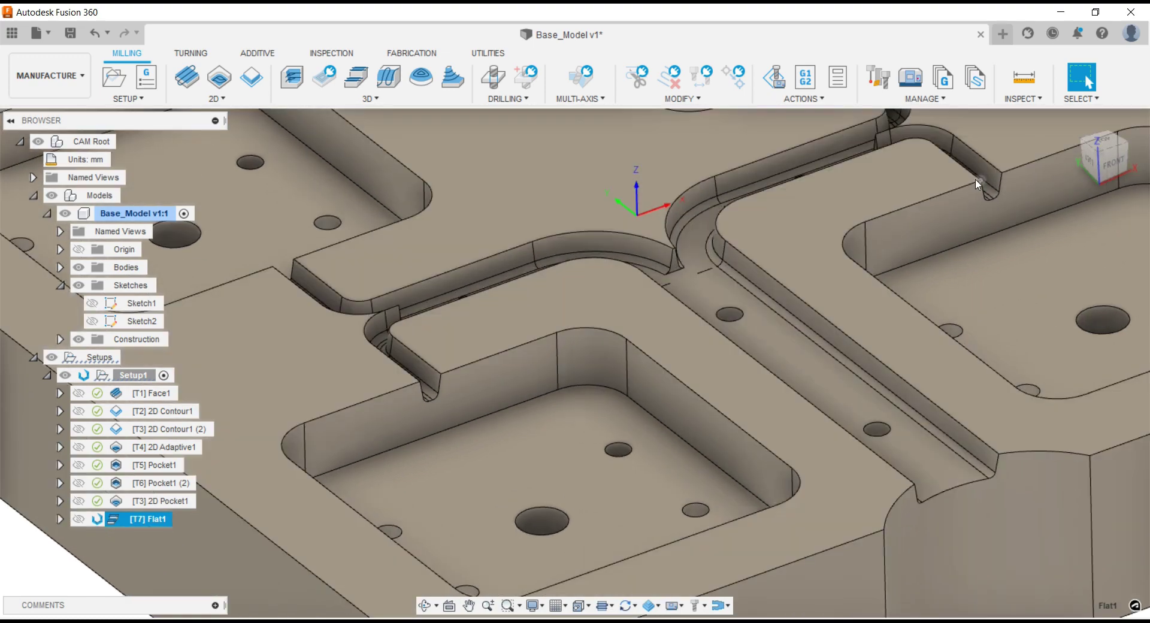
{"action": "scroll", "coordinate": [735, 343], "scroll_direction": "down", "scroll_amount": 3}
{"action": "scroll", "coordinate": [736, 343], "scroll_direction": "down", "scroll_amount": 3}
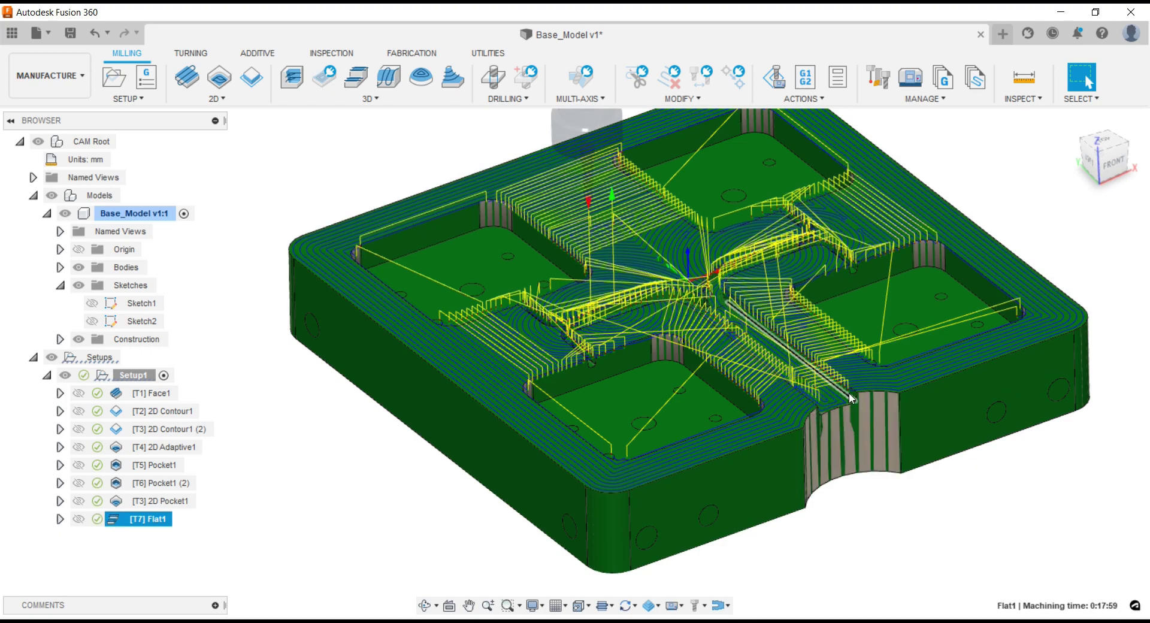
{"action": "scroll", "coordinate": [849, 393], "scroll_direction": "up", "scroll_amount": 5}
{"action": "scroll", "coordinate": [860, 357], "scroll_direction": "up", "scroll_amount": 3}
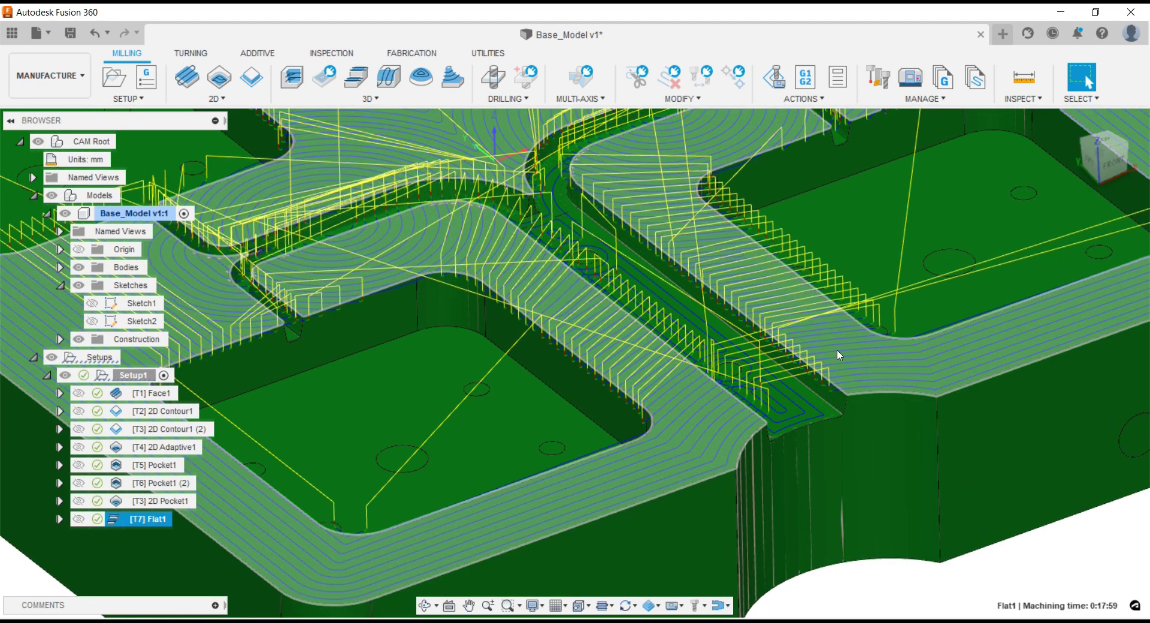
{"action": "scroll", "coordinate": [836, 349], "scroll_direction": "down", "scroll_amount": 5}
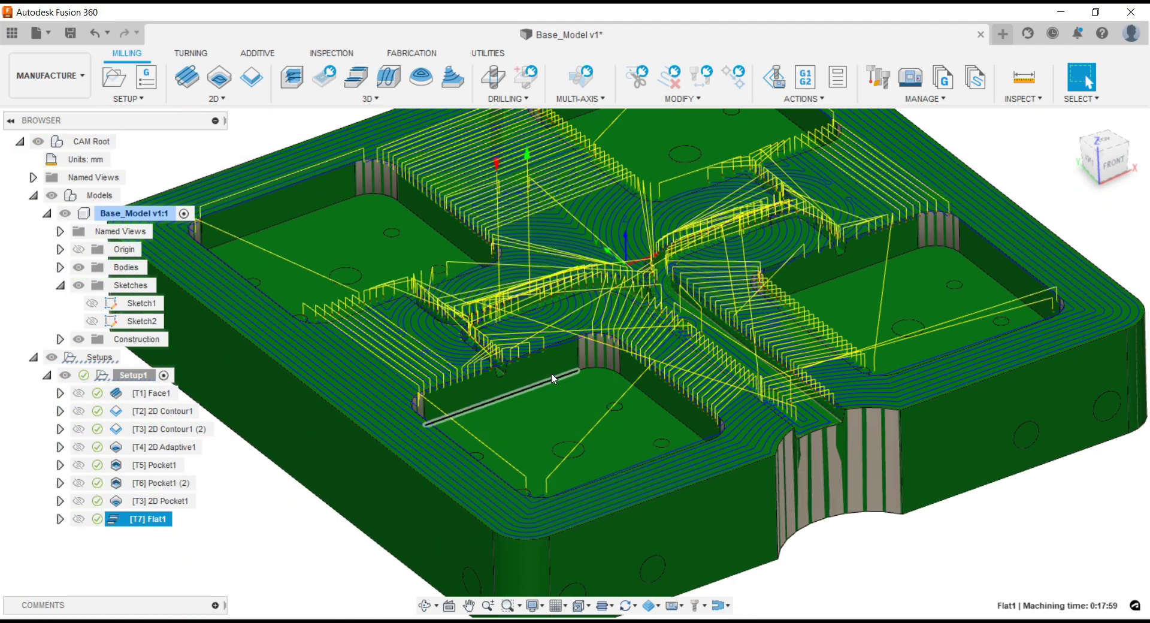
- Set Flat1's machining boundary to the Sketch1 channel outline and regenerate the toolpath
{"action": "right_click", "coordinate": [131, 518]}
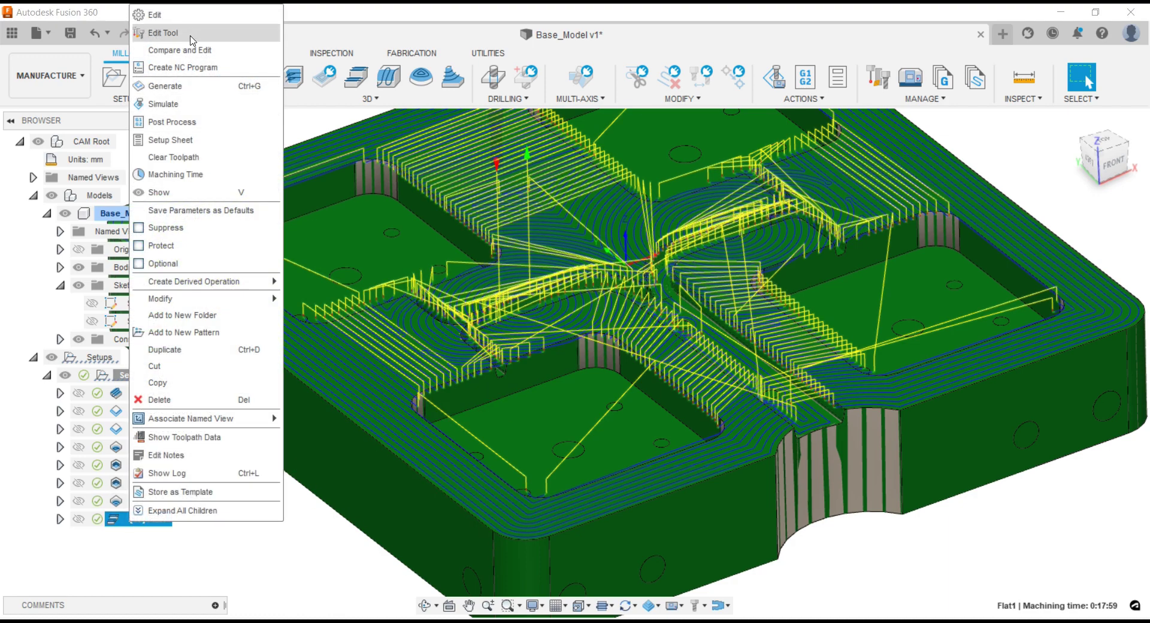
{"action": "left_click", "coordinate": [190, 15]}
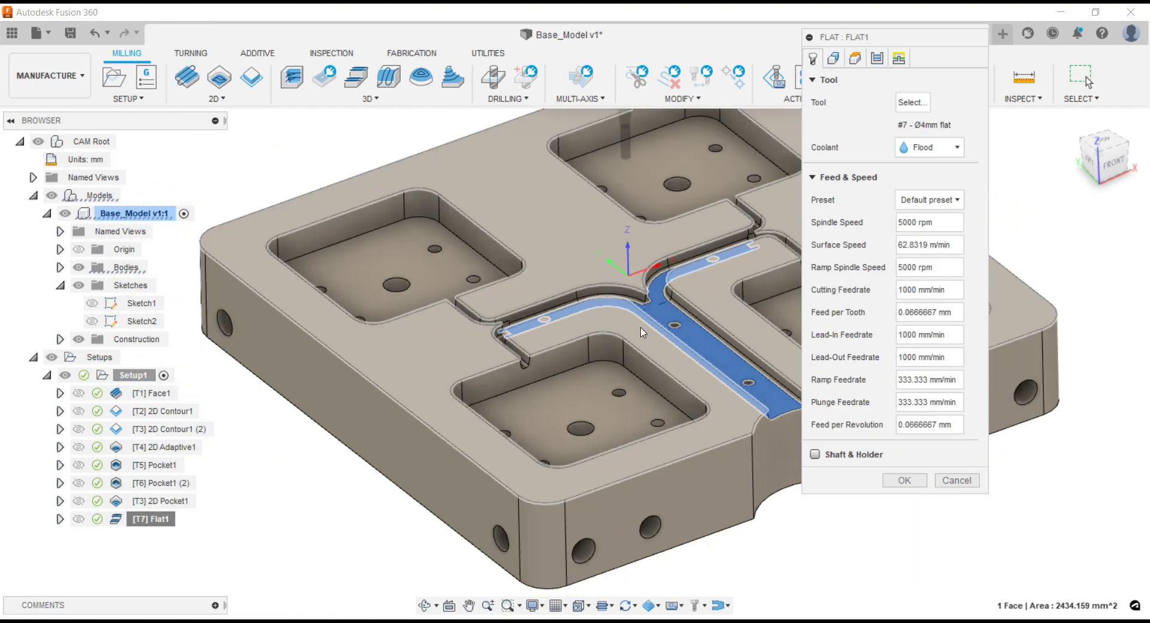
{"action": "scroll", "coordinate": [642, 332], "scroll_direction": "down", "scroll_amount": 3}
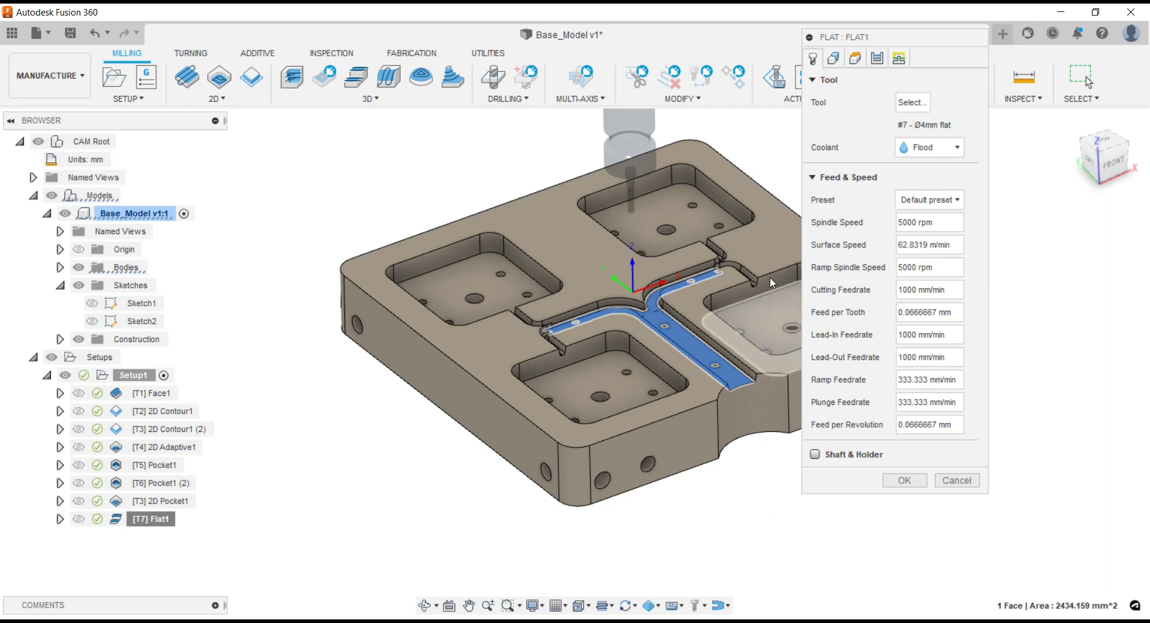
{"action": "left_click", "coordinate": [834, 58]}
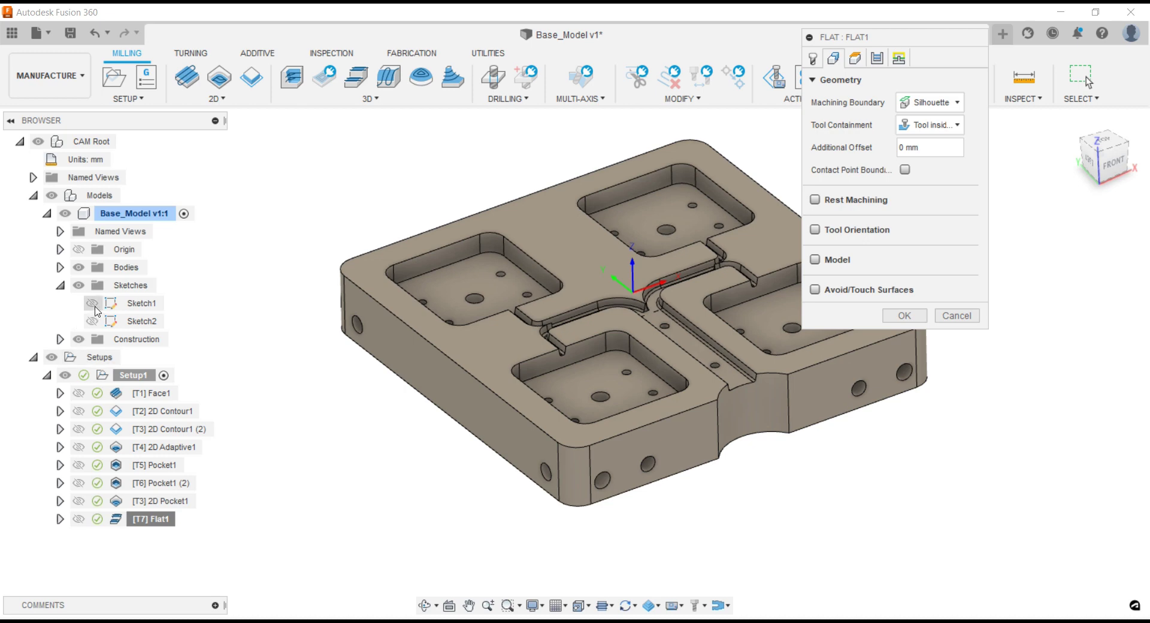
{"action": "left_click", "coordinate": [92, 303]}
{"action": "left_click", "coordinate": [927, 104]}
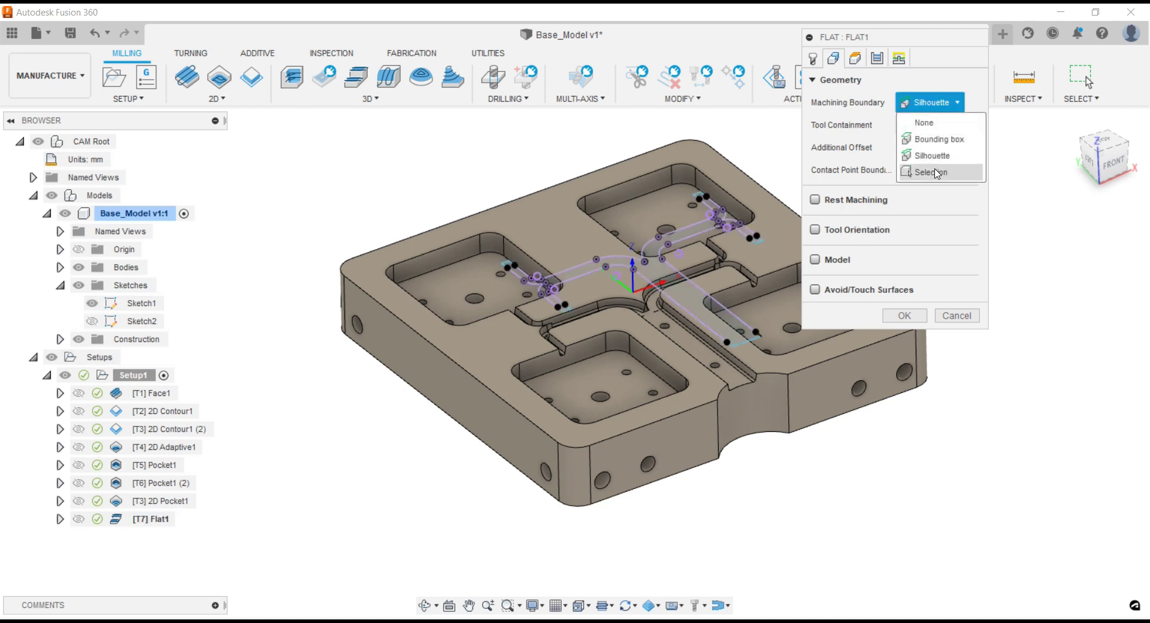
{"action": "left_click", "coordinate": [936, 173]}
{"action": "left_click", "coordinate": [694, 239]}
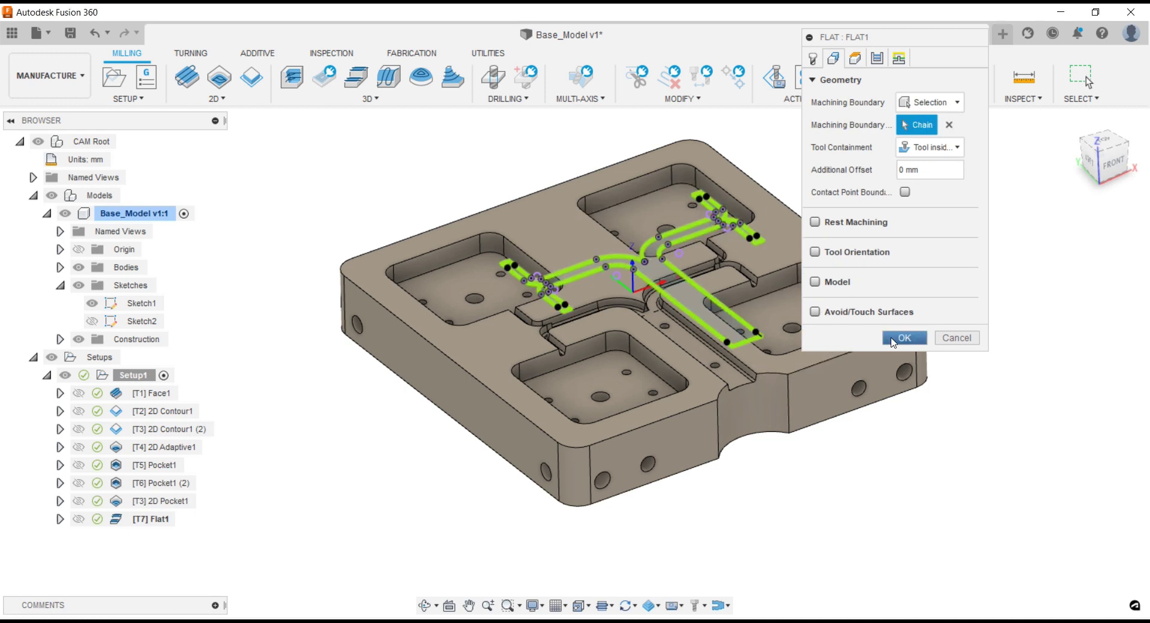
{"action": "left_click", "coordinate": [901, 338]}
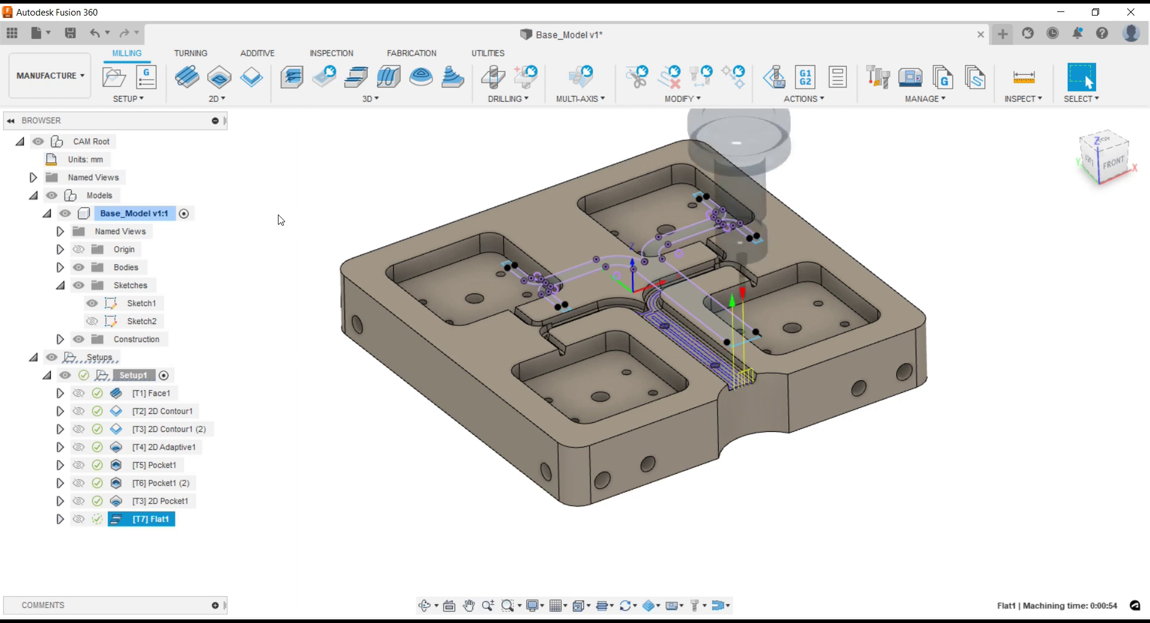
- Hide Sketch1 and redisplay the Flat1 toolpath, now confined to the channel floor
{"action": "left_click", "coordinate": [92, 303]}
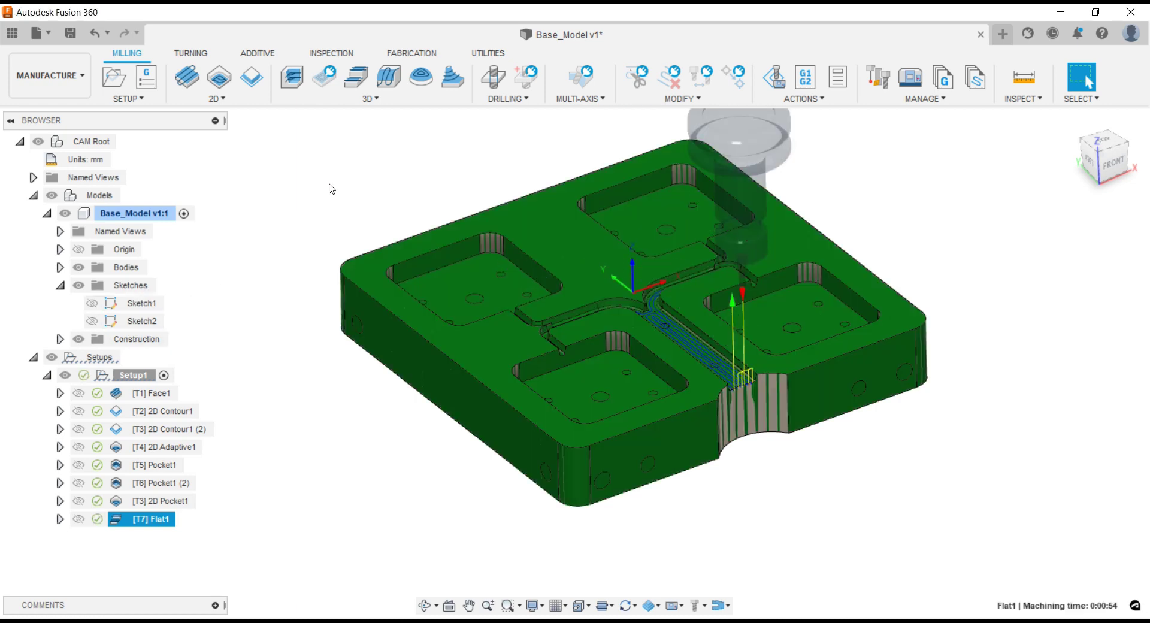
{"action": "left_click", "coordinate": [331, 188]}
{"action": "left_click", "coordinate": [79, 518]}
{"action": "scroll", "coordinate": [842, 515], "scroll_direction": "up", "scroll_amount": 1}
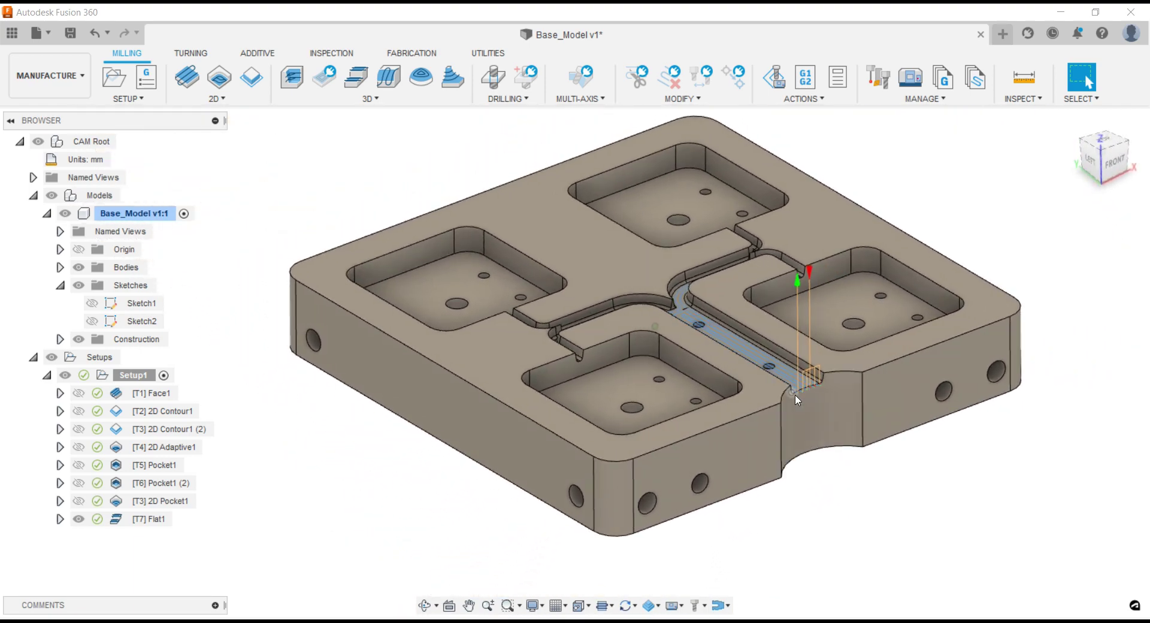
{"action": "scroll", "coordinate": [796, 400], "scroll_direction": "up", "scroll_amount": 3}
{"action": "scroll", "coordinate": [838, 392], "scroll_direction": "up", "scroll_amount": 3}
{"action": "scroll", "coordinate": [827, 395], "scroll_direction": "up", "scroll_amount": 2}
{"action": "scroll", "coordinate": [815, 398], "scroll_direction": "up", "scroll_amount": 2}
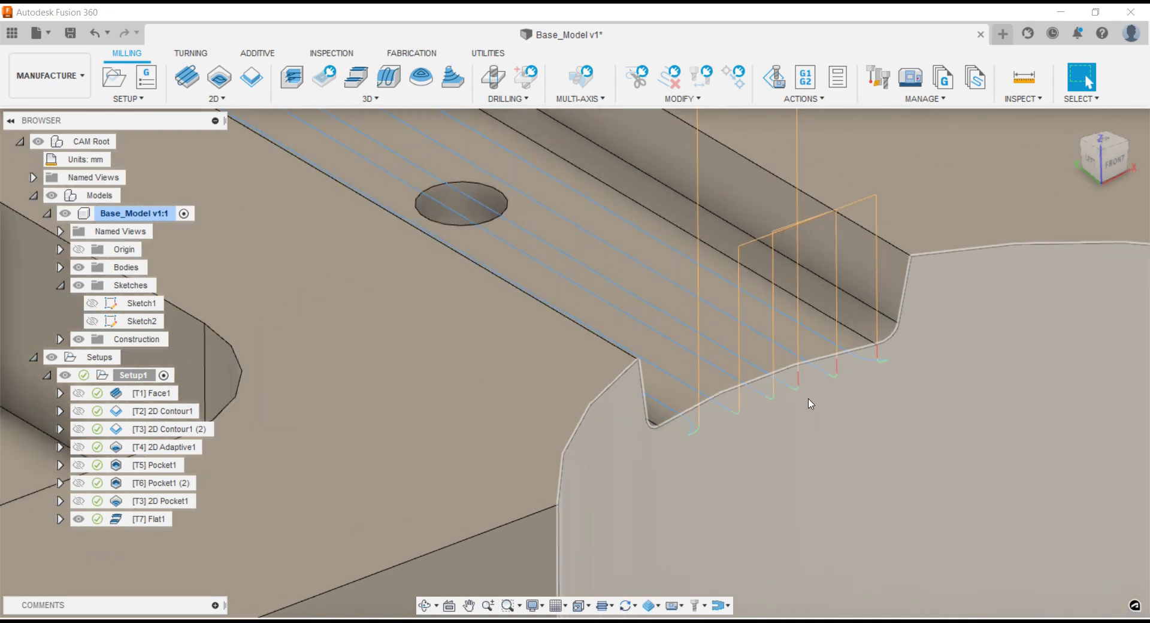
{"action": "scroll", "coordinate": [809, 402], "scroll_direction": "up", "scroll_amount": 2}
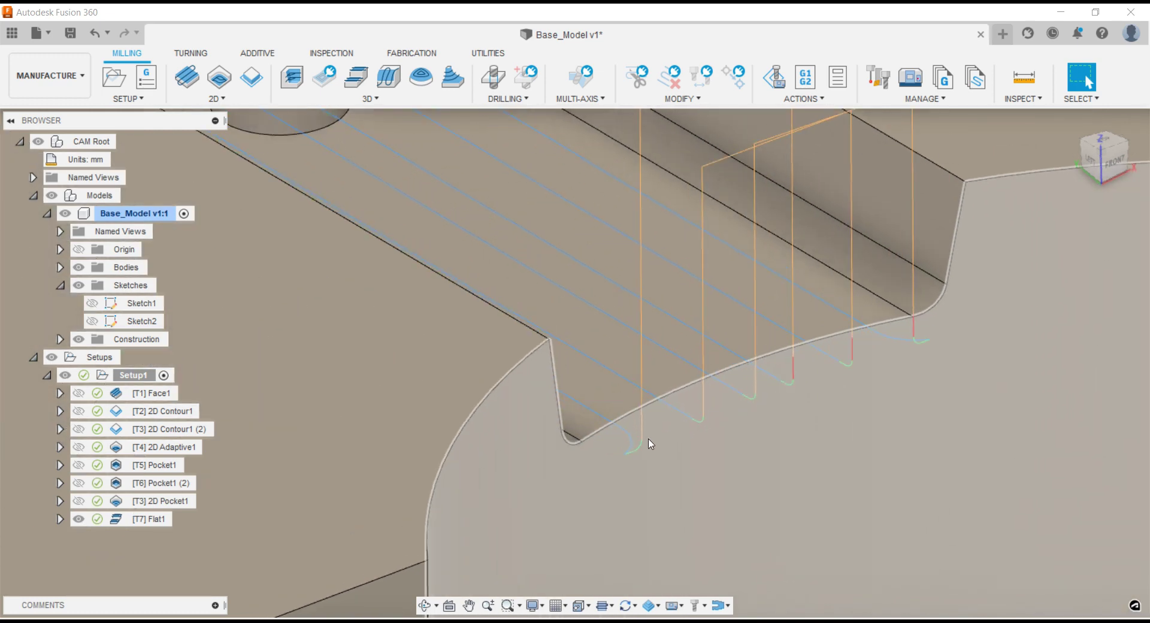
{"action": "scroll", "coordinate": [775, 413], "scroll_direction": "down", "scroll_amount": 3}
{"action": "scroll", "coordinate": [775, 411], "scroll_direction": "down", "scroll_amount": 3}
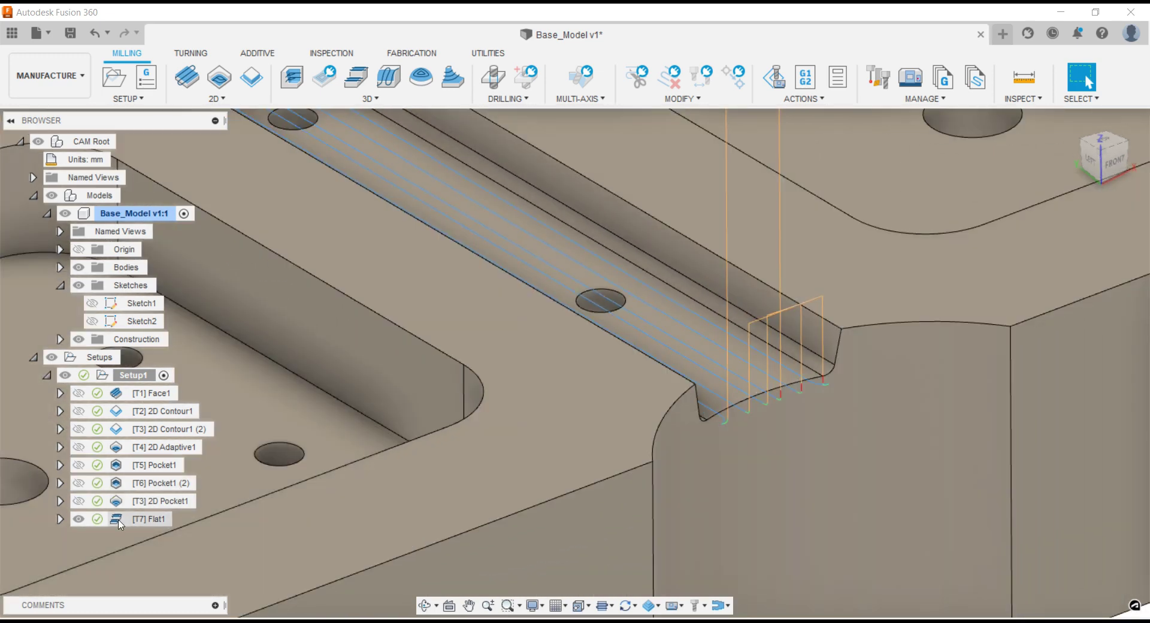
- Review Flat1's Linking settings and accept them unchanged
{"action": "right_click", "coordinate": [150, 519]}
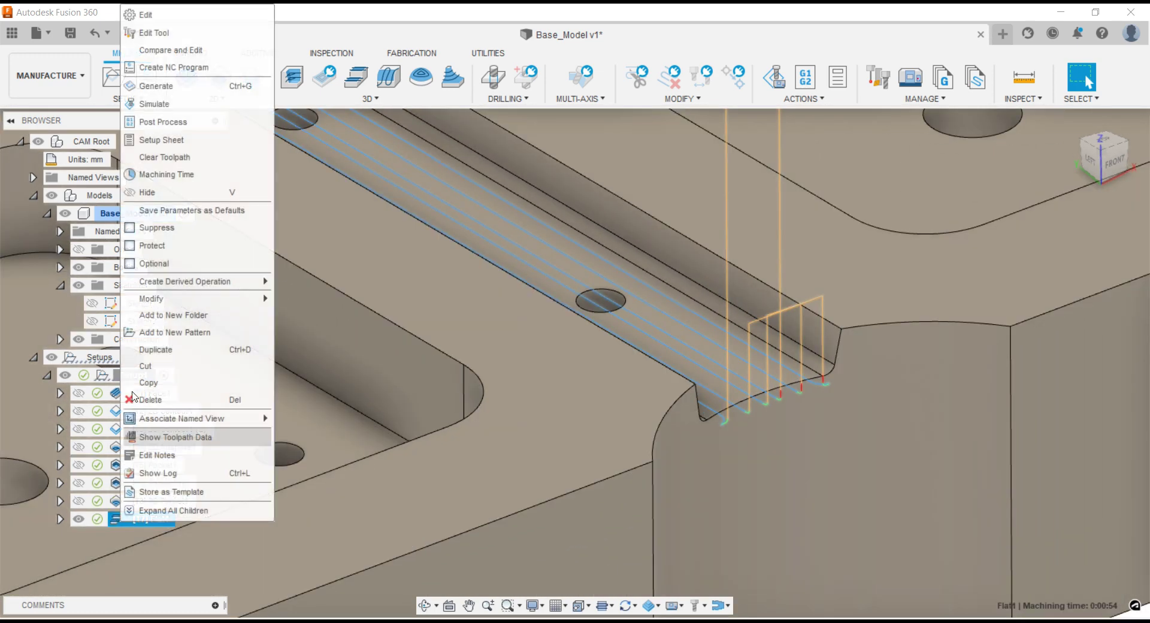
{"action": "left_click", "coordinate": [146, 15]}
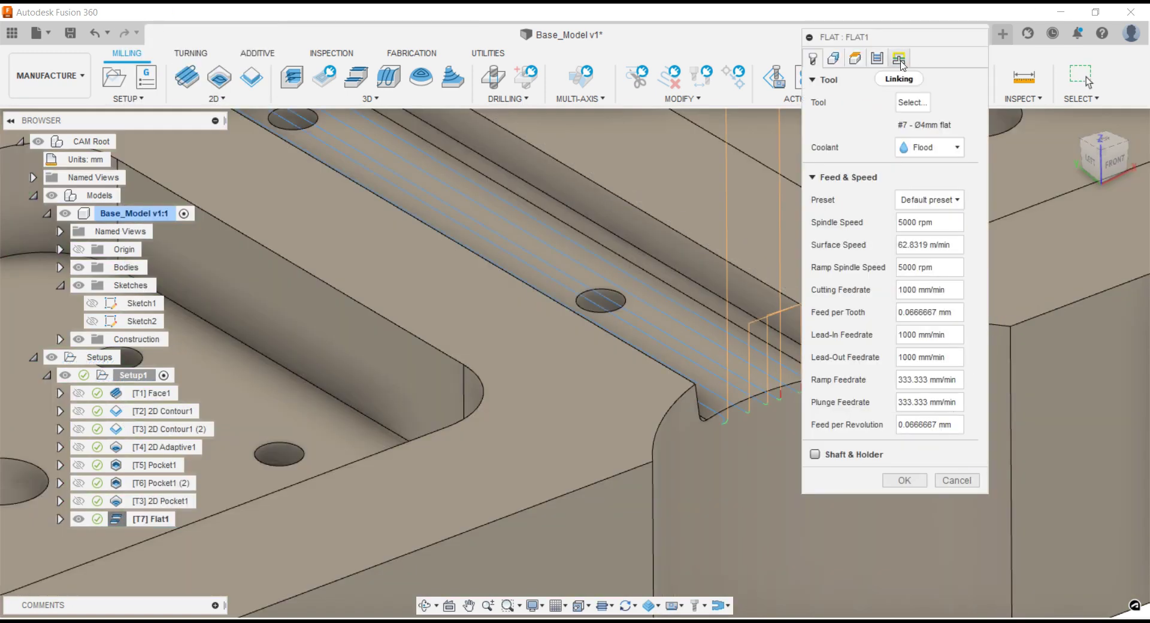
{"action": "left_click", "coordinate": [900, 60]}
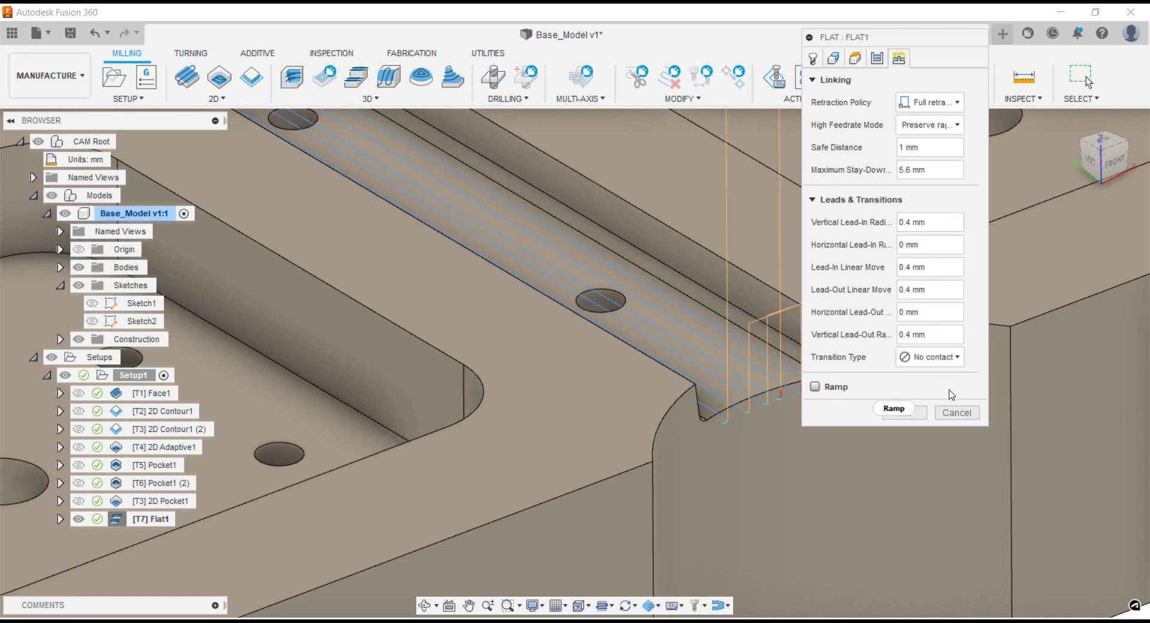
{"action": "left_click", "coordinate": [955, 412]}
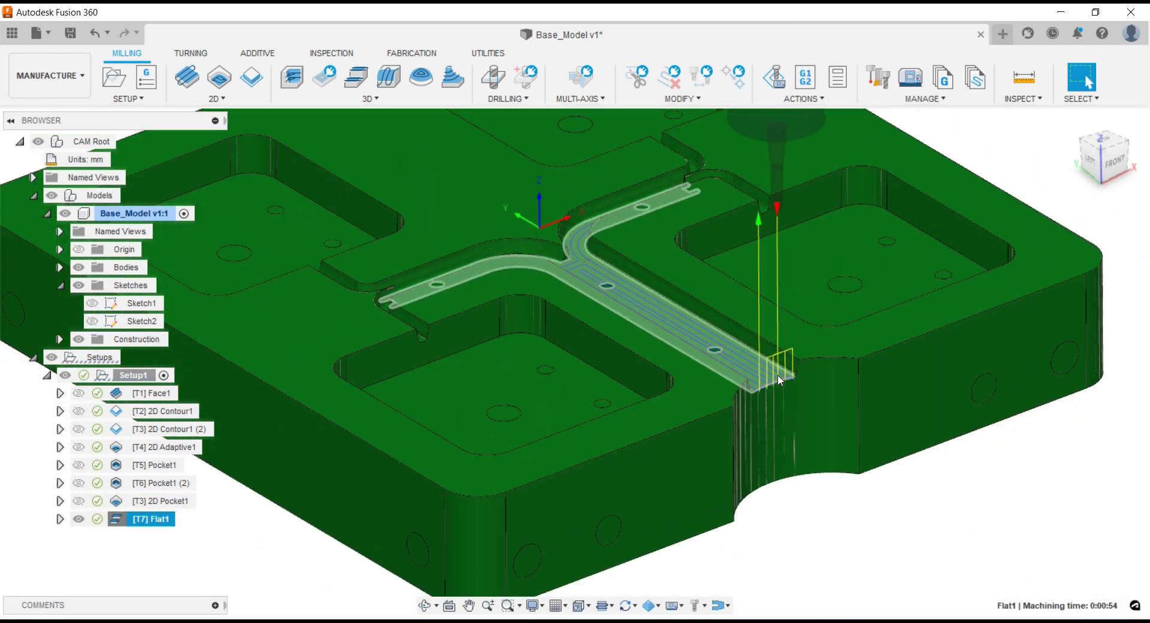
- Toggle the Flat1 toolpath display, fit the whole part, and list the 3D strategies
{"action": "scroll", "coordinate": [777, 375], "scroll_direction": "down", "scroll_amount": 5}
{"action": "left_click", "coordinate": [431, 523]}
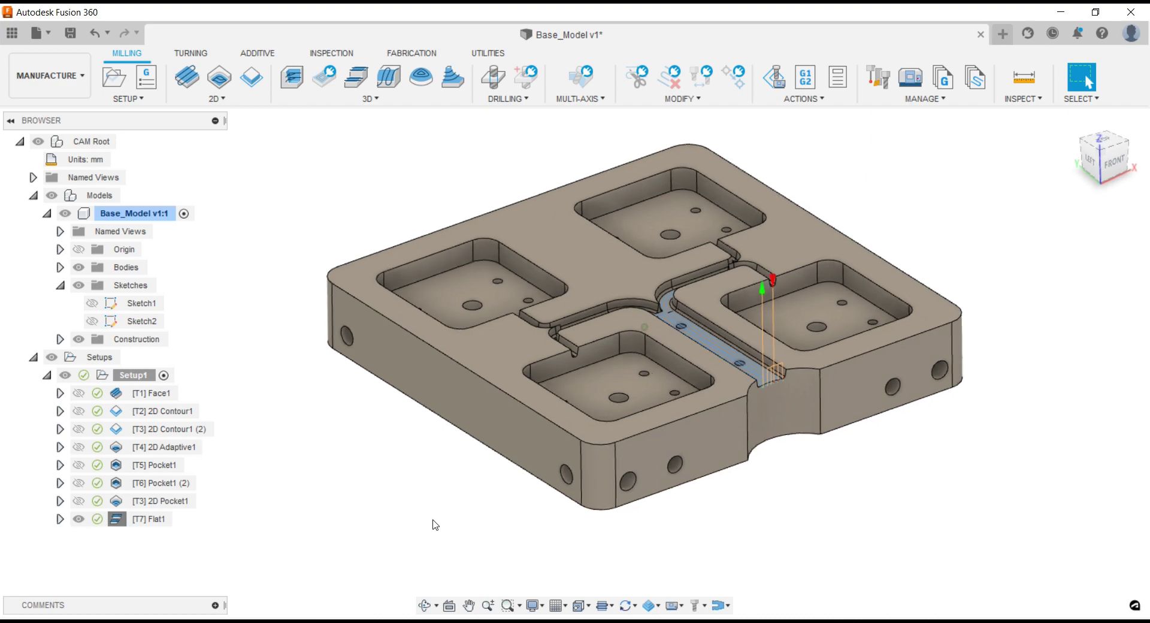
{"action": "scroll", "coordinate": [449, 506], "scroll_direction": "up", "scroll_amount": 5}
{"action": "left_click", "coordinate": [151, 519]}
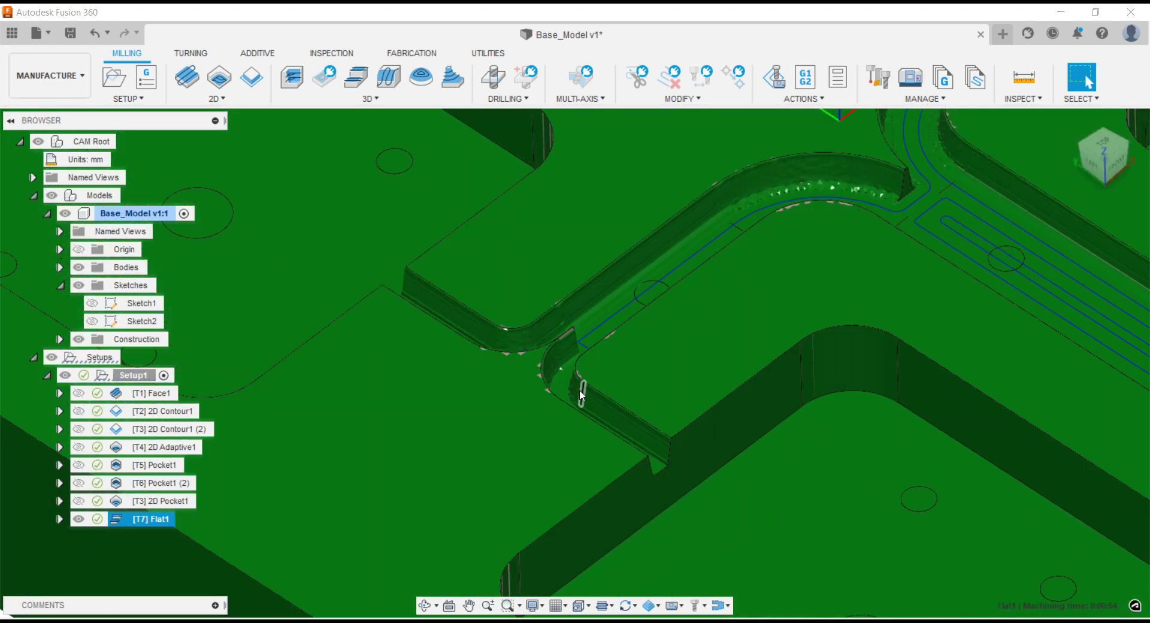
{"action": "scroll", "coordinate": [573, 382], "scroll_direction": "down", "scroll_amount": 5}
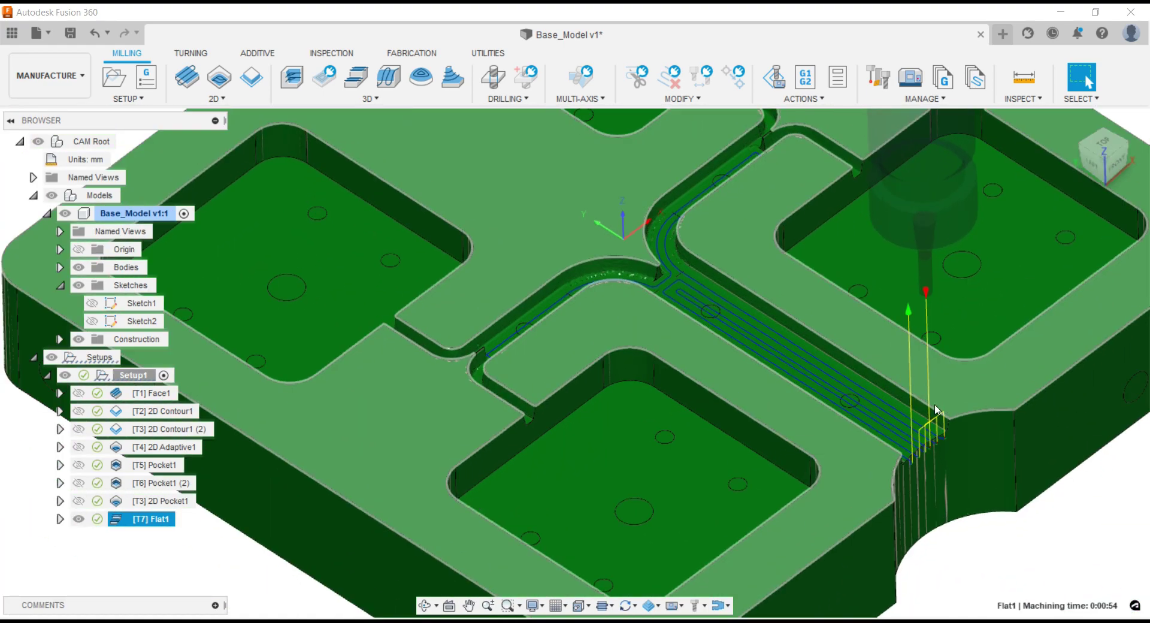
{"action": "left_click", "coordinate": [240, 550]}
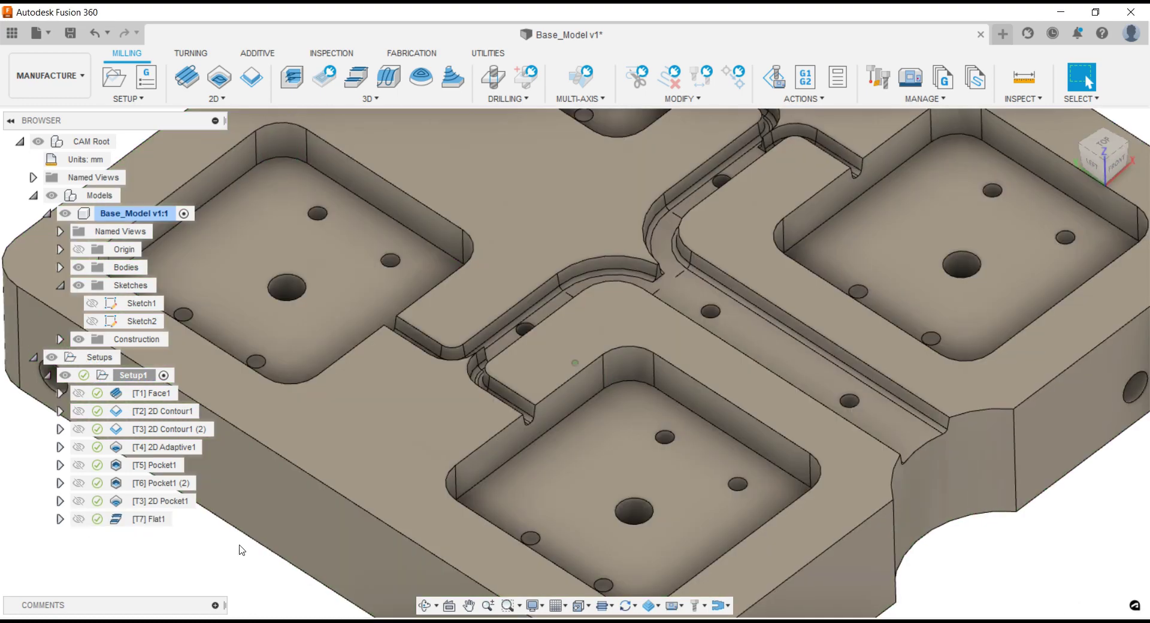
{"action": "key", "text": "F6"}
{"action": "left_click", "coordinate": [388, 102]}
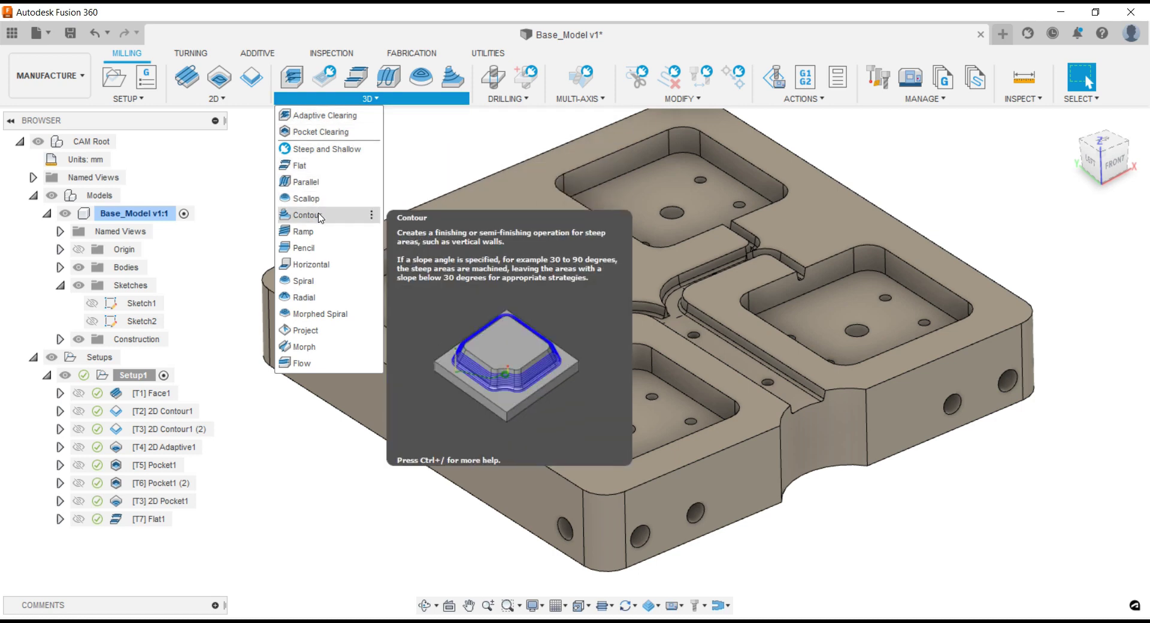
- Start a 3D Contour operation using the #8 Ø3mm ball end mill, then go to Geometry
{"action": "left_click", "coordinate": [320, 218]}
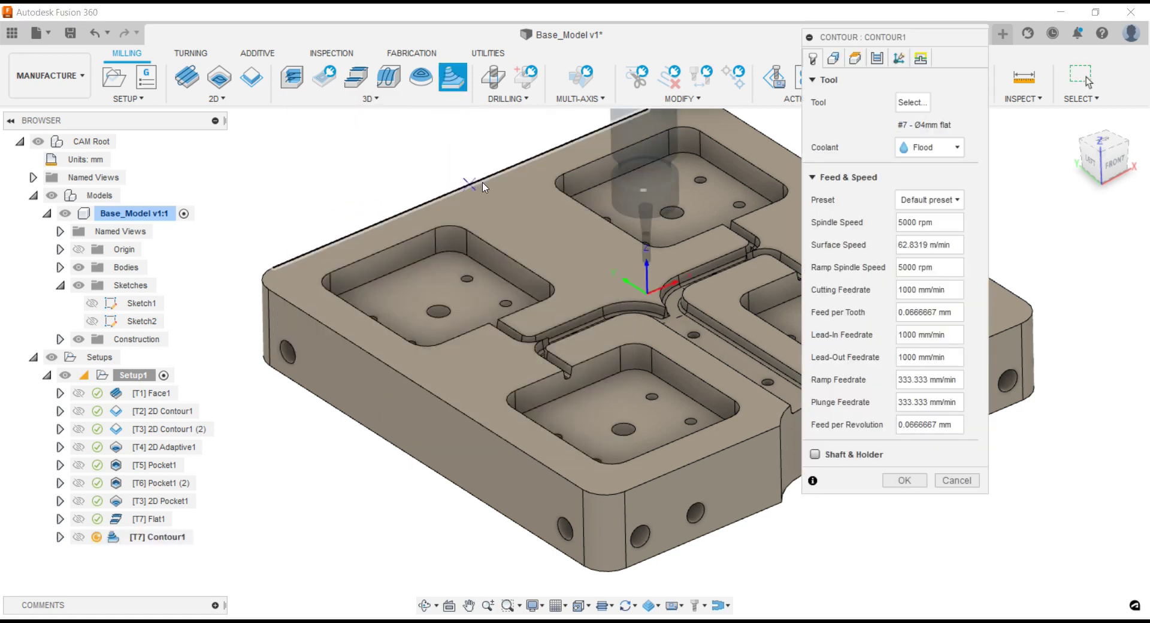
{"action": "left_click", "coordinate": [911, 103]}
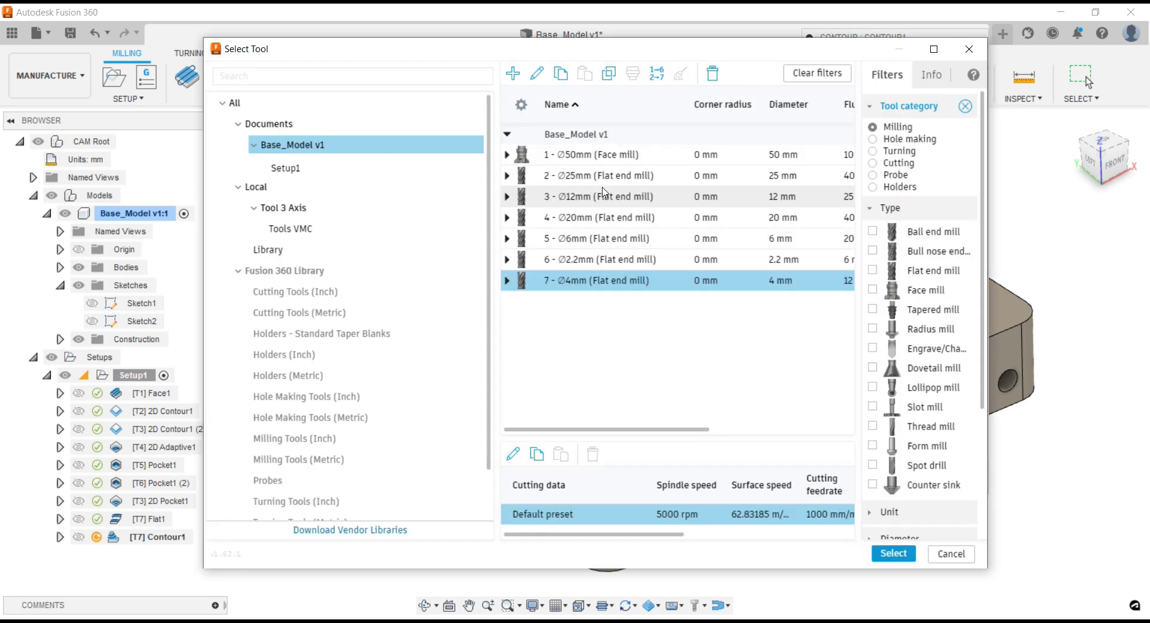
{"action": "left_click", "coordinate": [365, 230]}
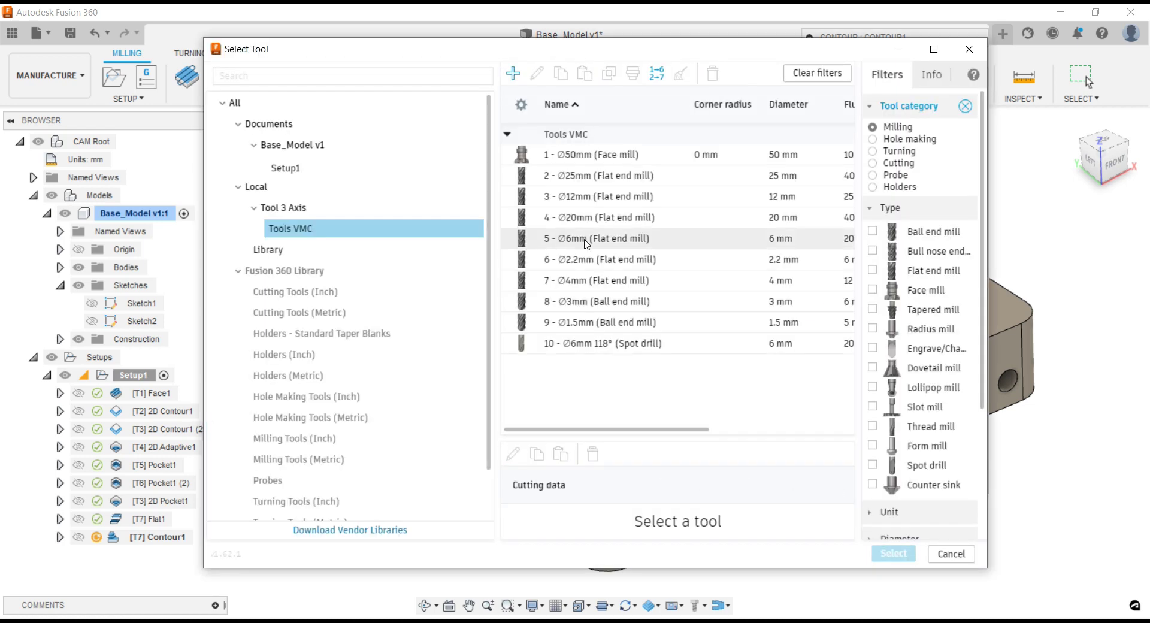
{"action": "left_click", "coordinate": [588, 301]}
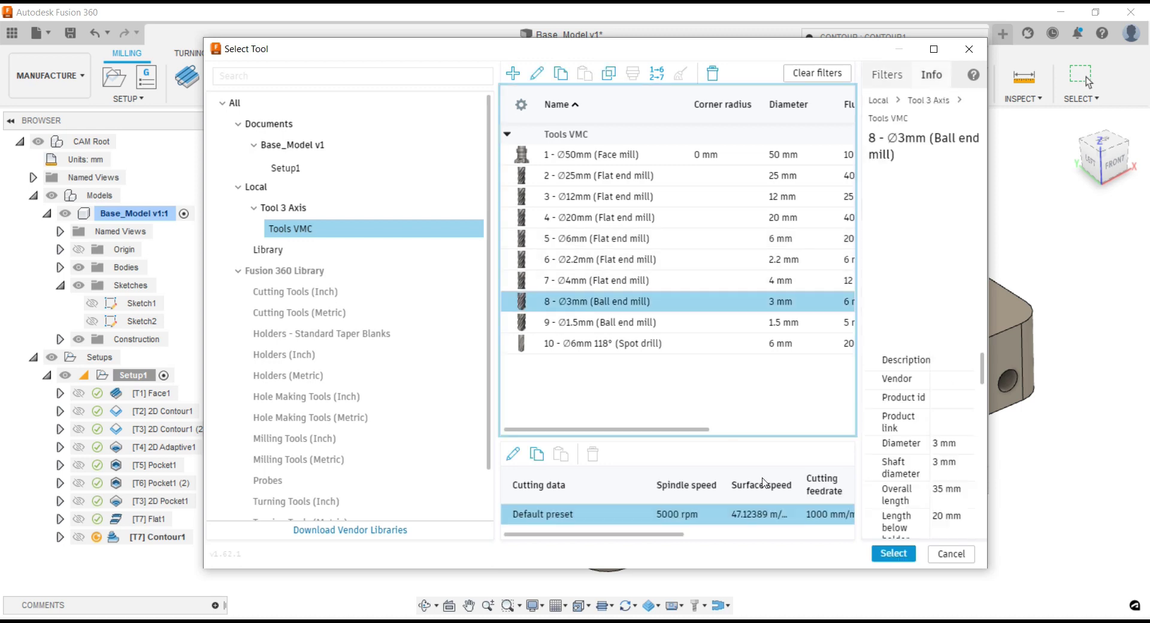
{"action": "left_click", "coordinate": [892, 552]}
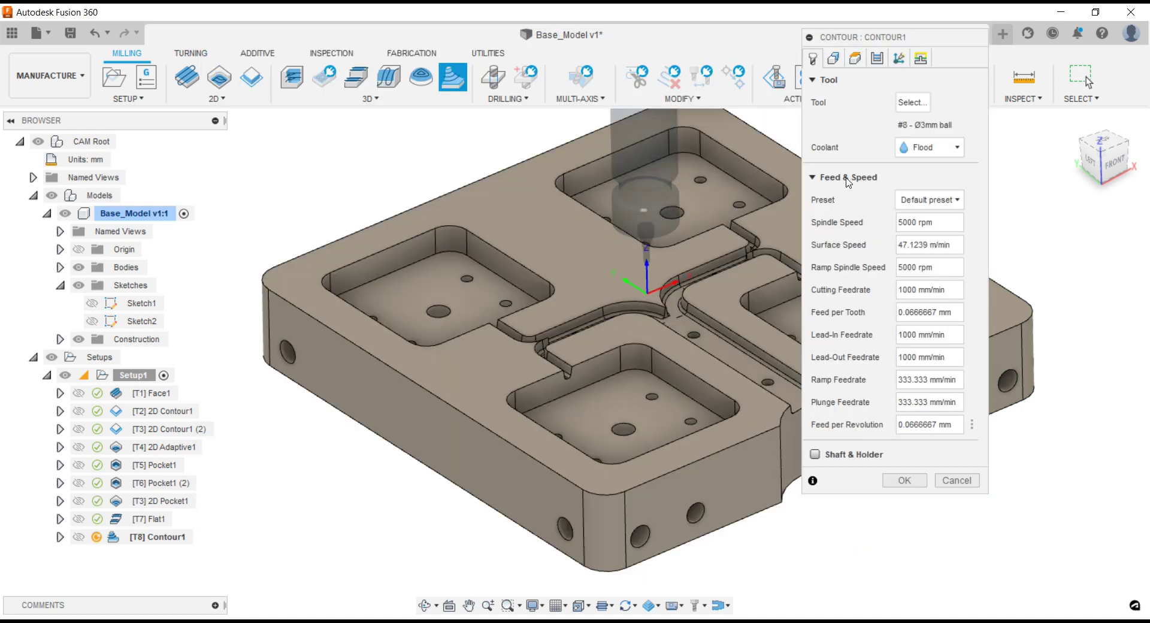
{"action": "left_click", "coordinate": [832, 58]}
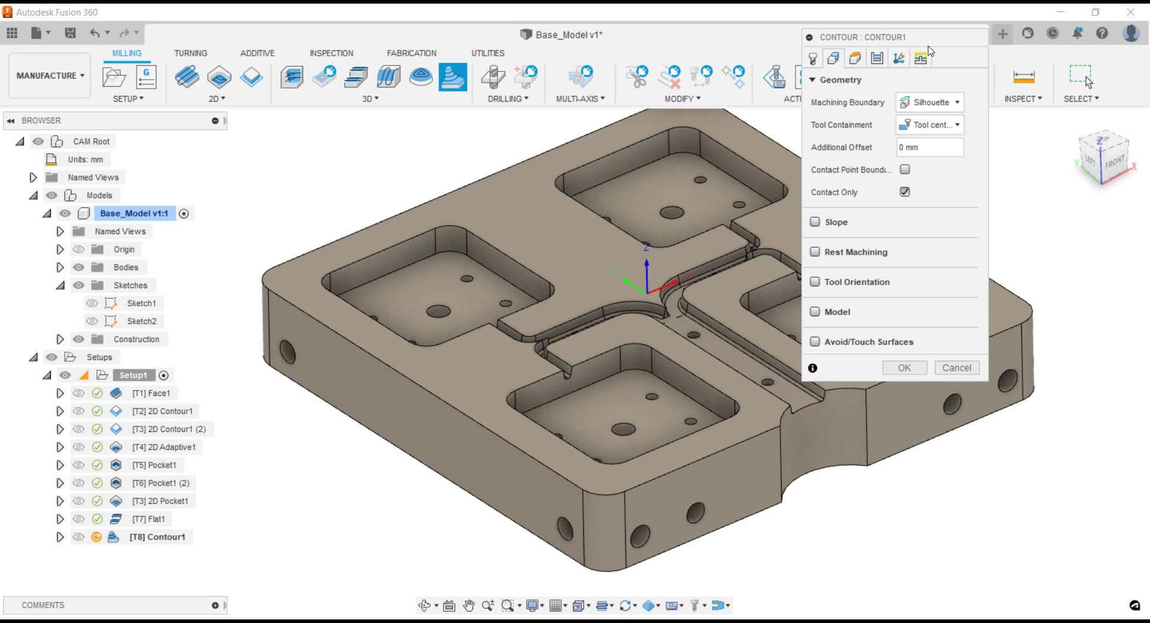
{"action": "left_click_drag", "start_coordinate": [916, 38], "coordinate": [1040, 172]}
{"action": "scroll", "coordinate": [791, 209], "scroll_direction": "up", "scroll_amount": 2}
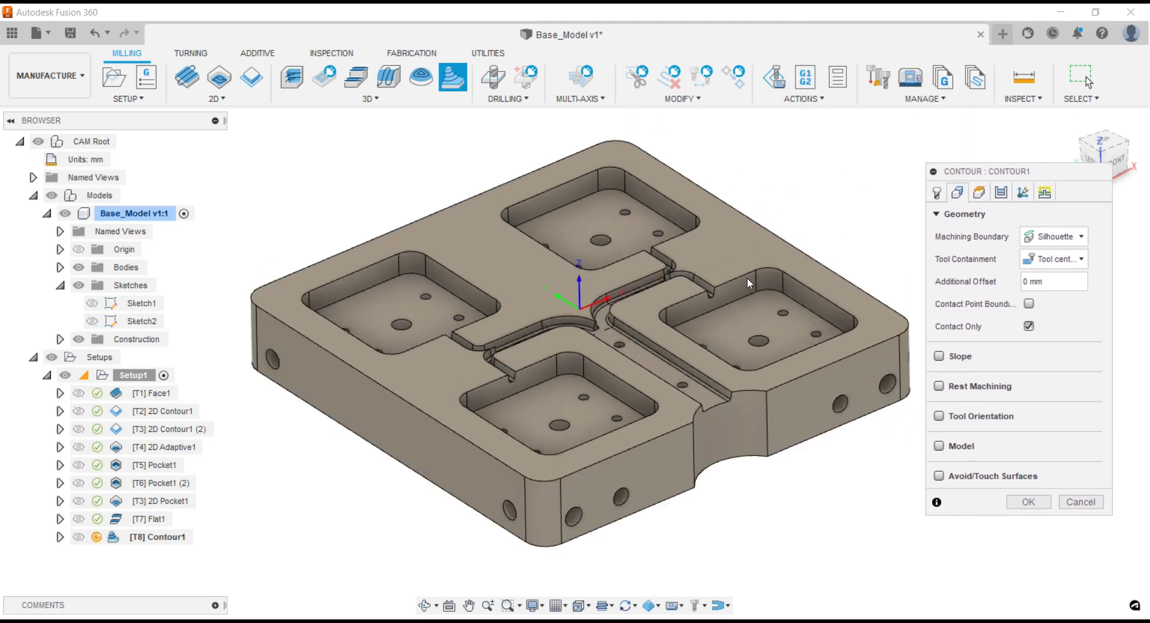
{"action": "scroll", "coordinate": [791, 209], "scroll_direction": "up", "scroll_amount": 2}
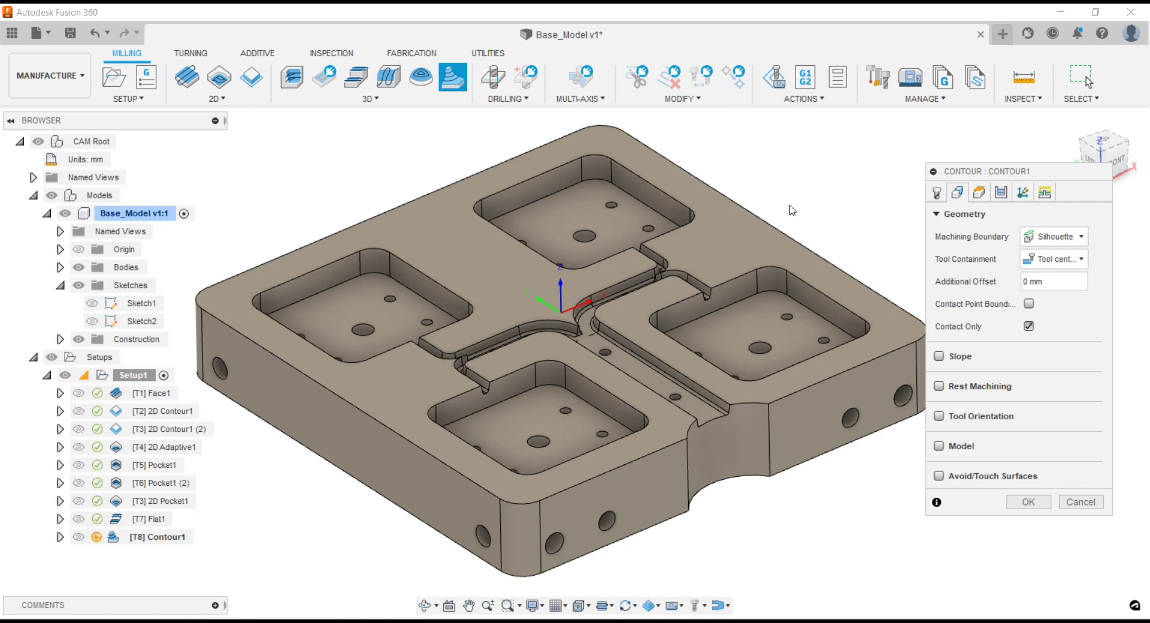
{"action": "left_click_drag", "start_coordinate": [984, 175], "coordinate": [956, 129]}
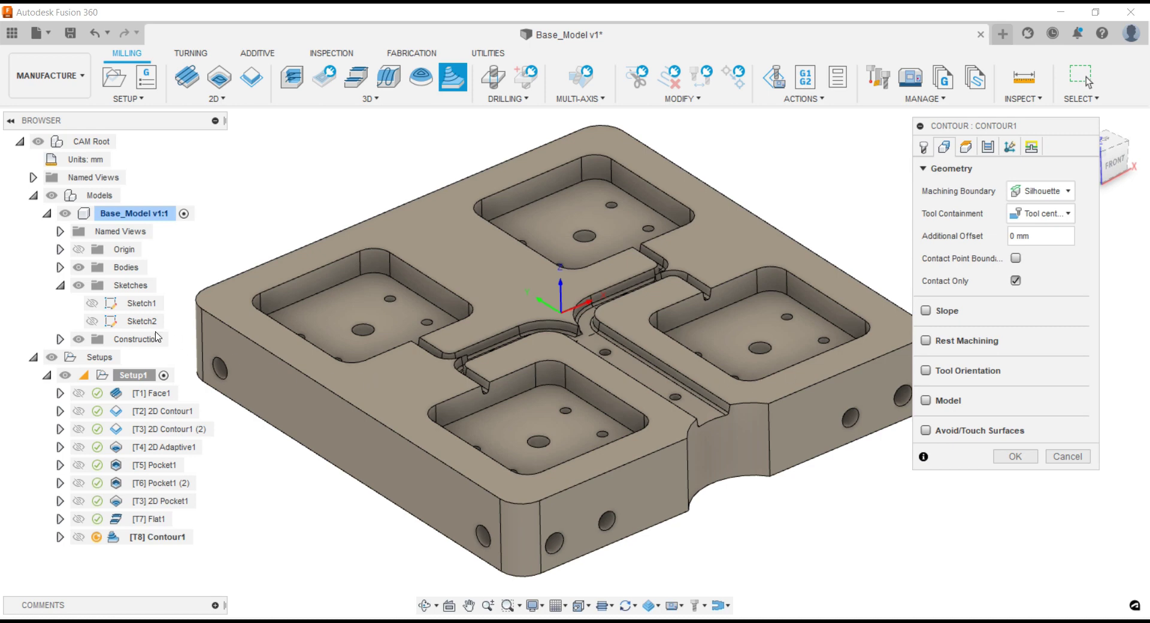
- Show Sketch1 and set the contour's machining boundary to Bounding box
{"action": "left_click", "coordinate": [92, 304]}
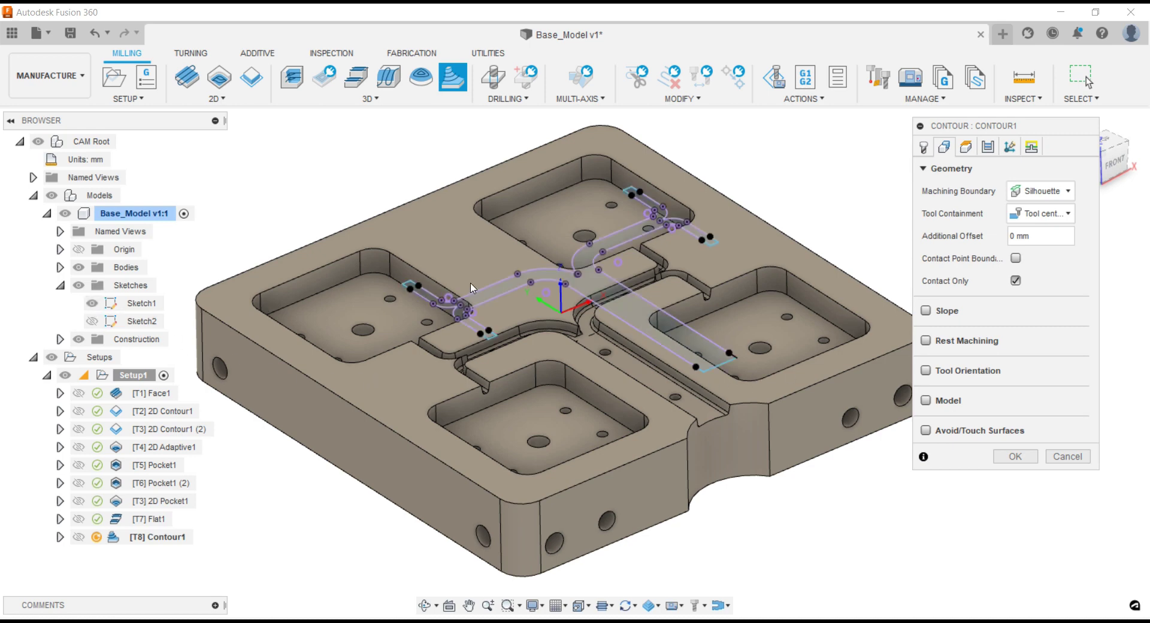
{"action": "left_click", "coordinate": [1066, 192]}
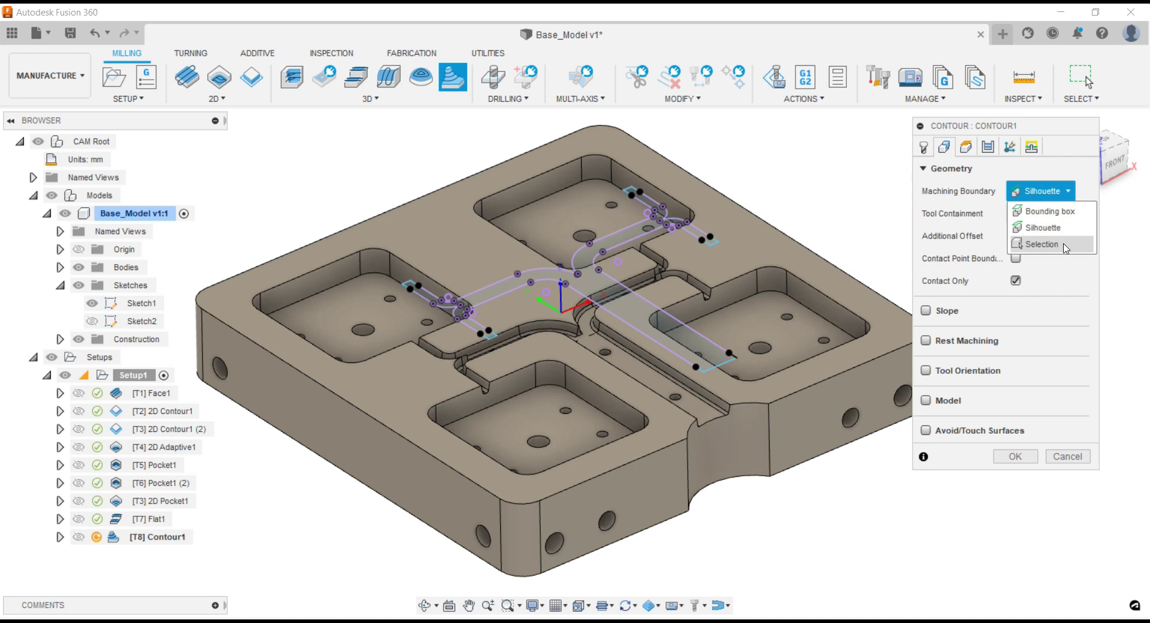
{"action": "left_click", "coordinate": [1042, 243]}
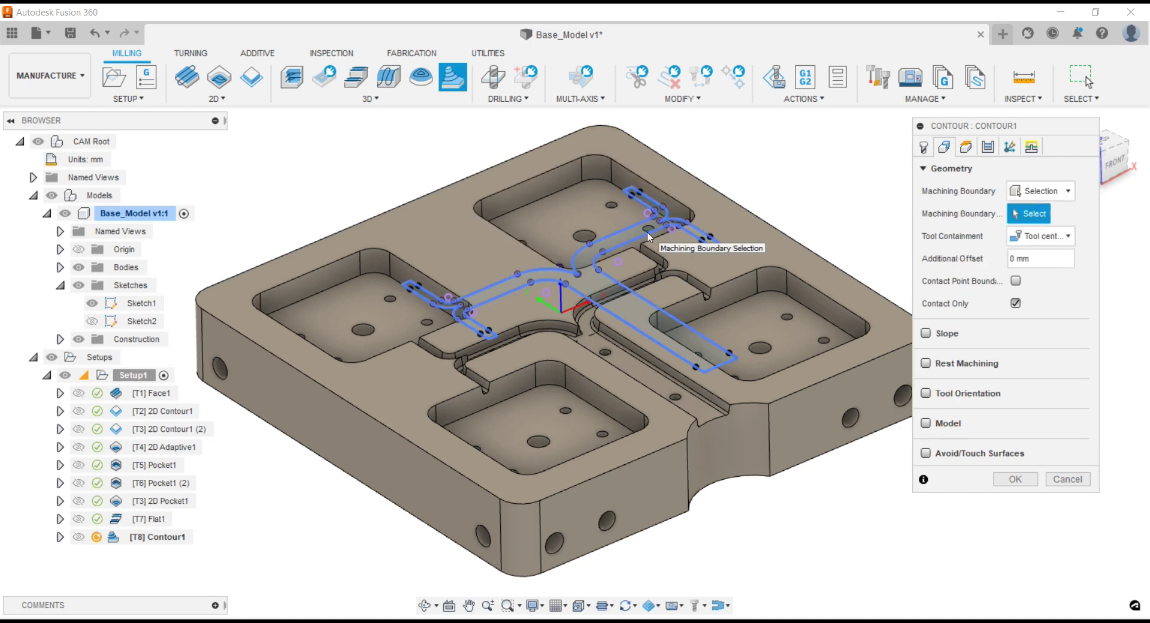
{"action": "left_click", "coordinate": [648, 235]}
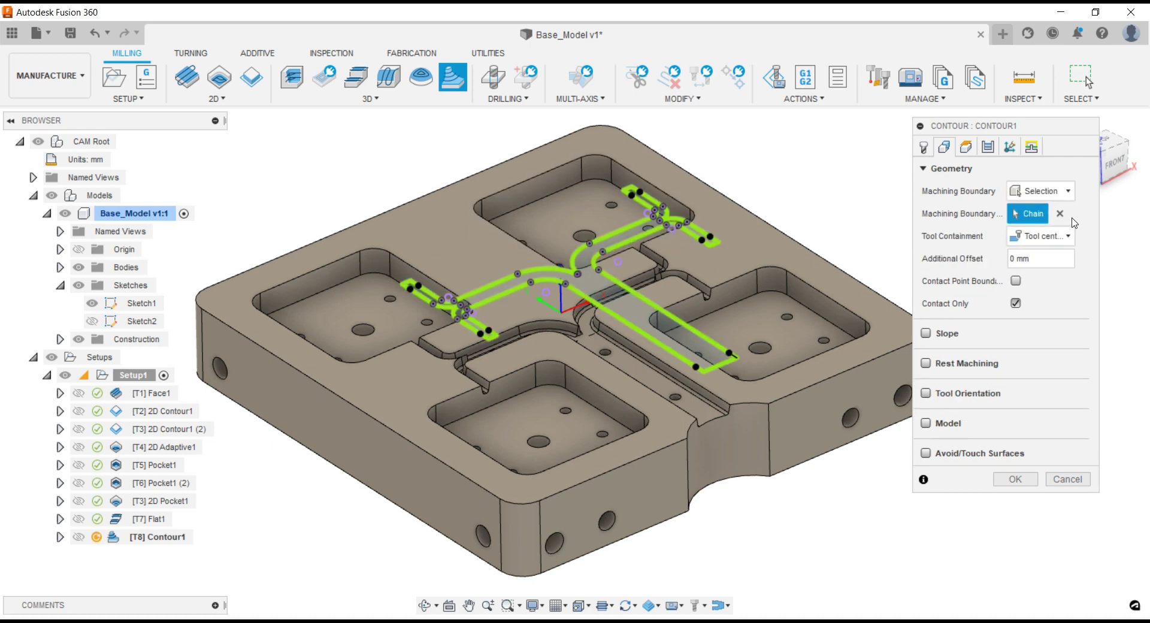
{"action": "left_click", "coordinate": [1051, 190]}
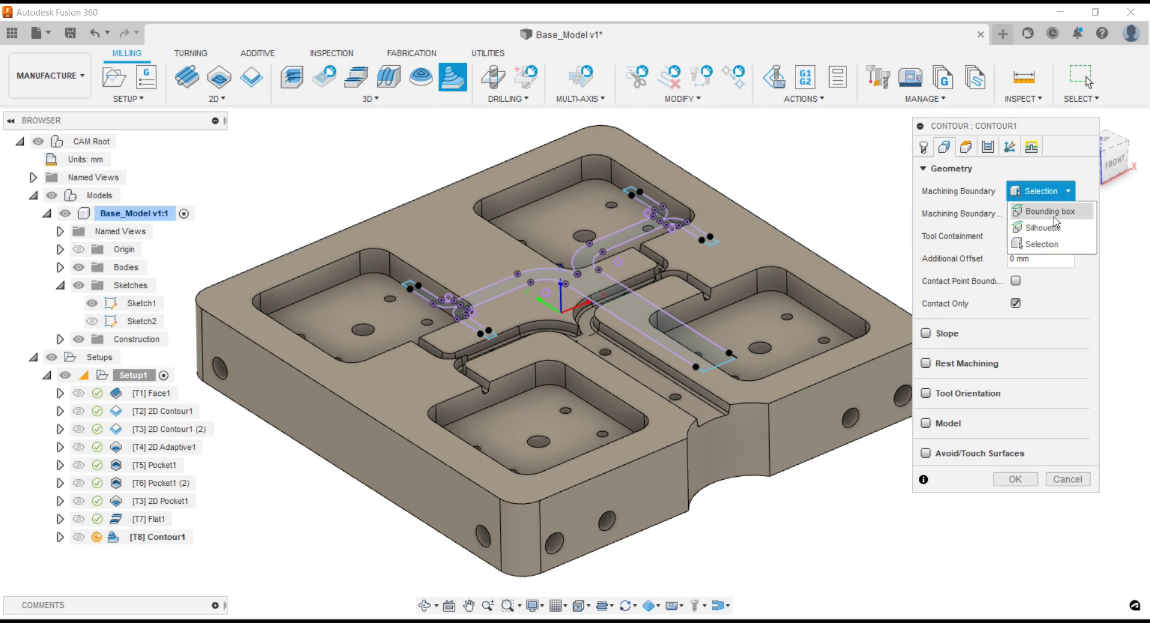
{"action": "left_click", "coordinate": [1053, 212]}
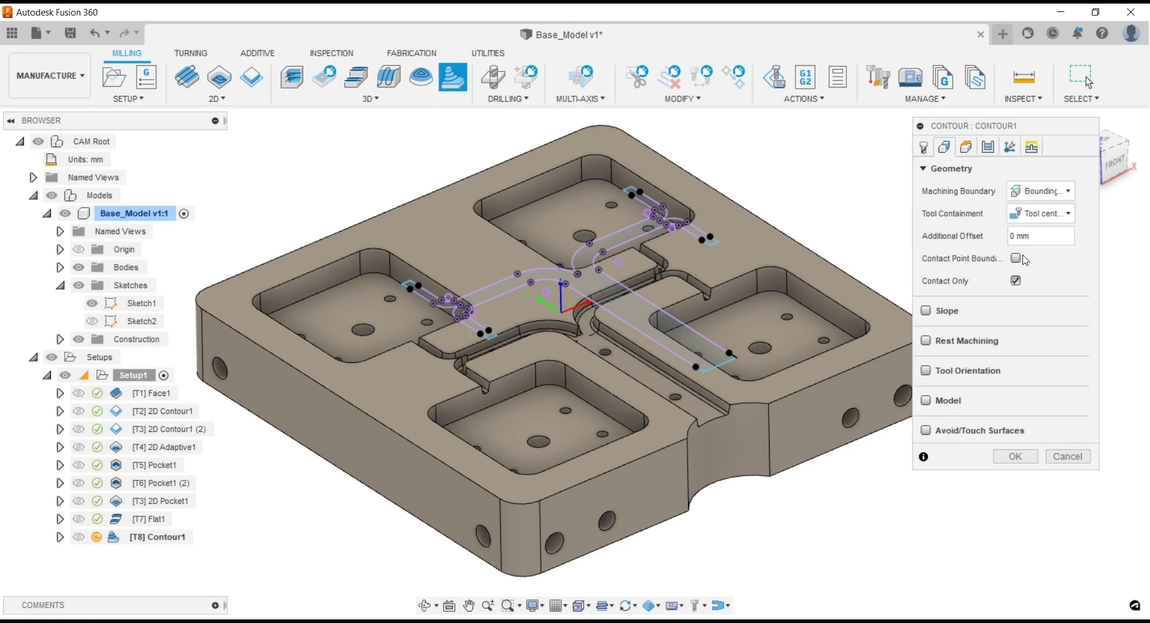
- Enable Avoid/Touch Surfaces with the surface mode set to Touch
{"action": "left_click", "coordinate": [932, 430]}
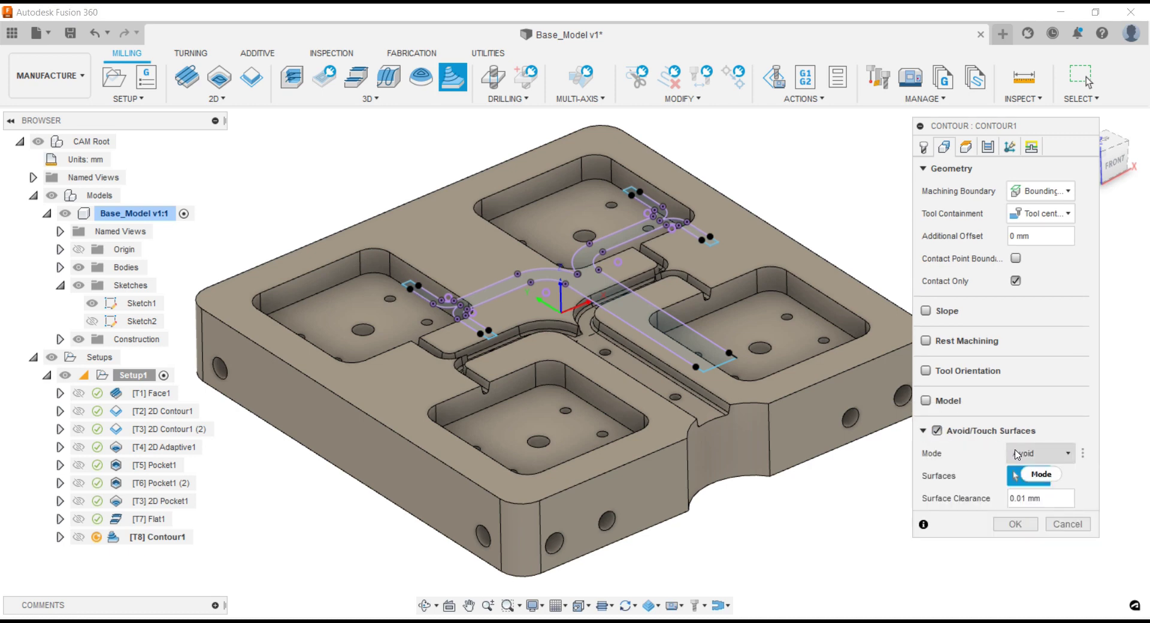
{"action": "scroll", "coordinate": [755, 419], "scroll_direction": "down", "scroll_amount": 1}
{"action": "scroll", "coordinate": [862, 416], "scroll_direction": "up", "scroll_amount": 2}
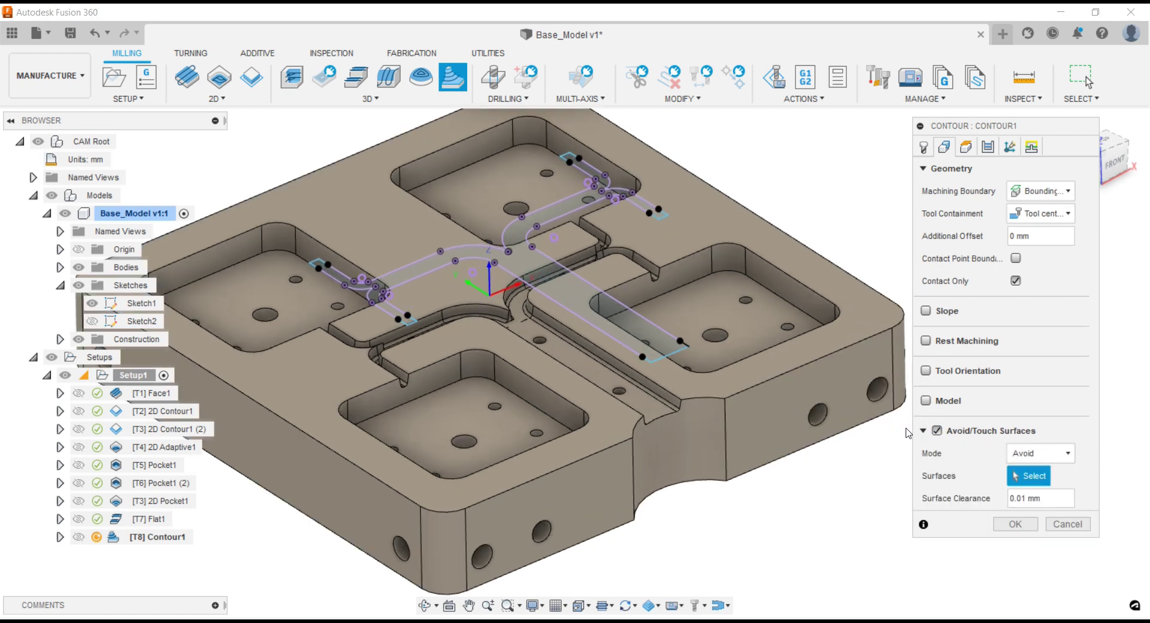
{"action": "left_click", "coordinate": [1040, 453]}
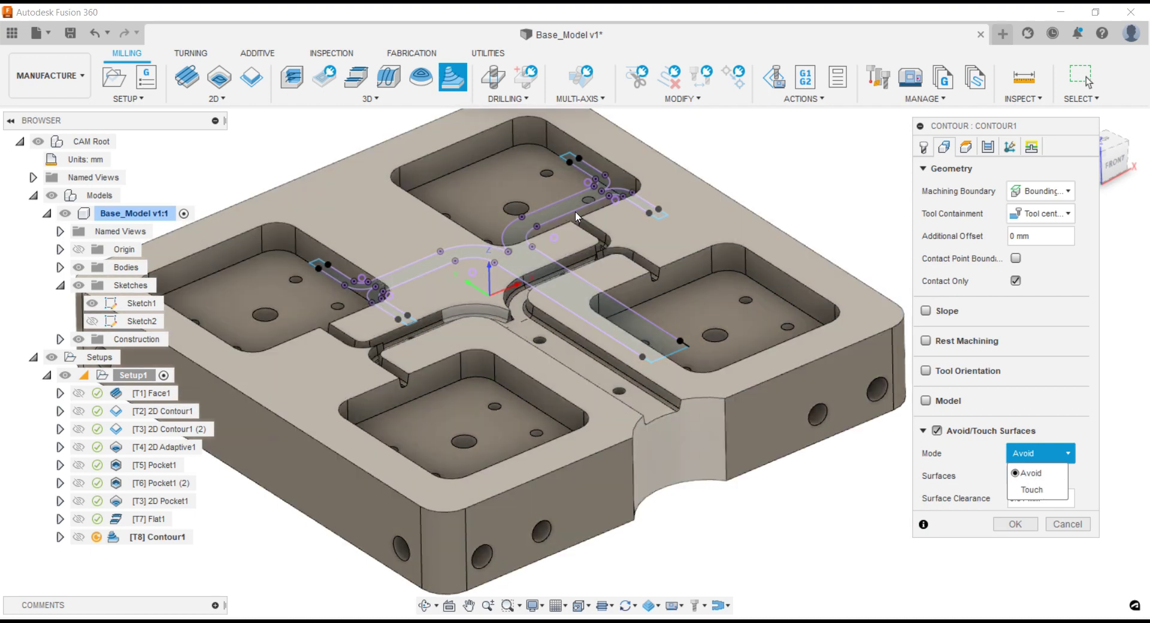
{"action": "left_click", "coordinate": [1034, 489]}
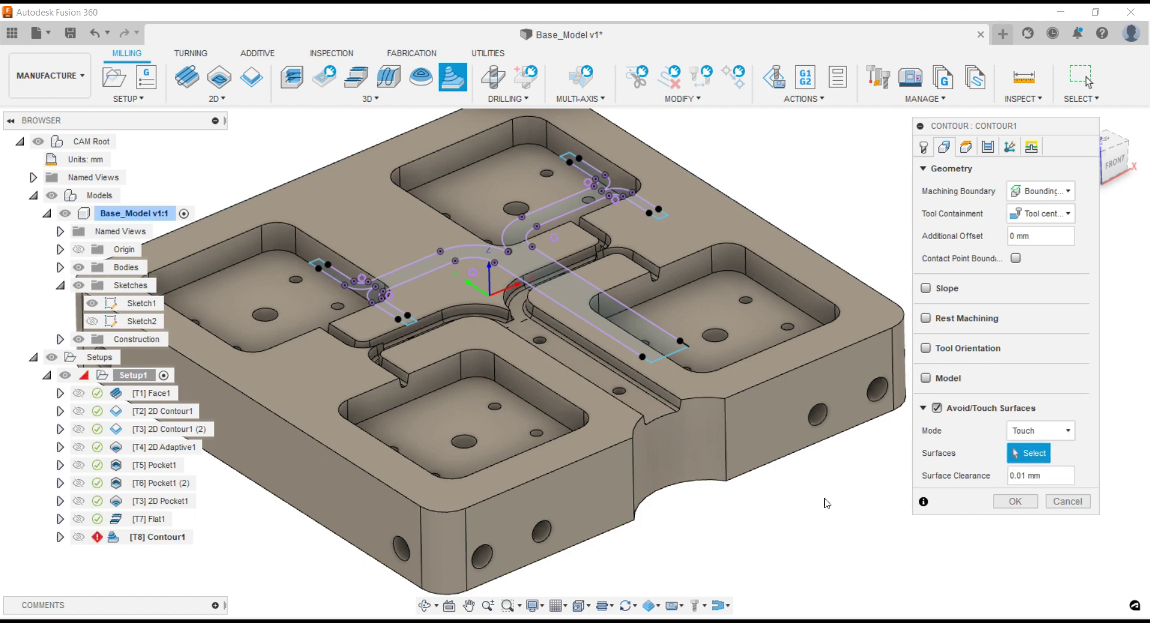
- Select the first slot walls, curved corner walls and floor faces as touch surfaces
{"action": "scroll", "coordinate": [676, 422], "scroll_direction": "up", "scroll_amount": 3}
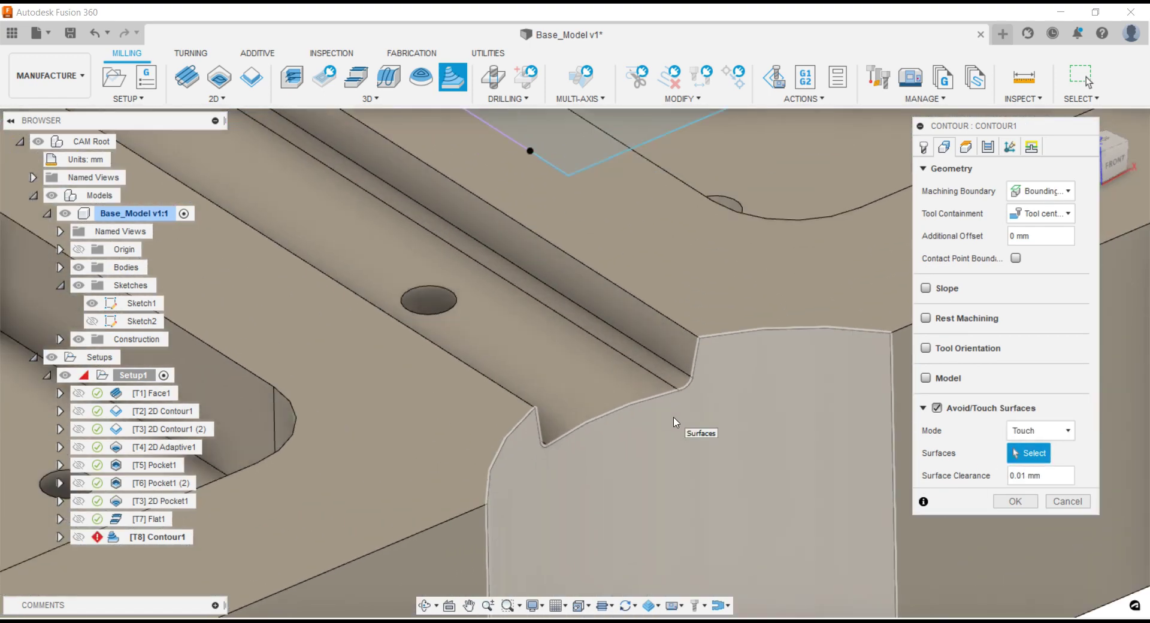
{"action": "scroll", "coordinate": [675, 389], "scroll_direction": "up", "scroll_amount": 2}
{"action": "left_click", "coordinate": [678, 349]}
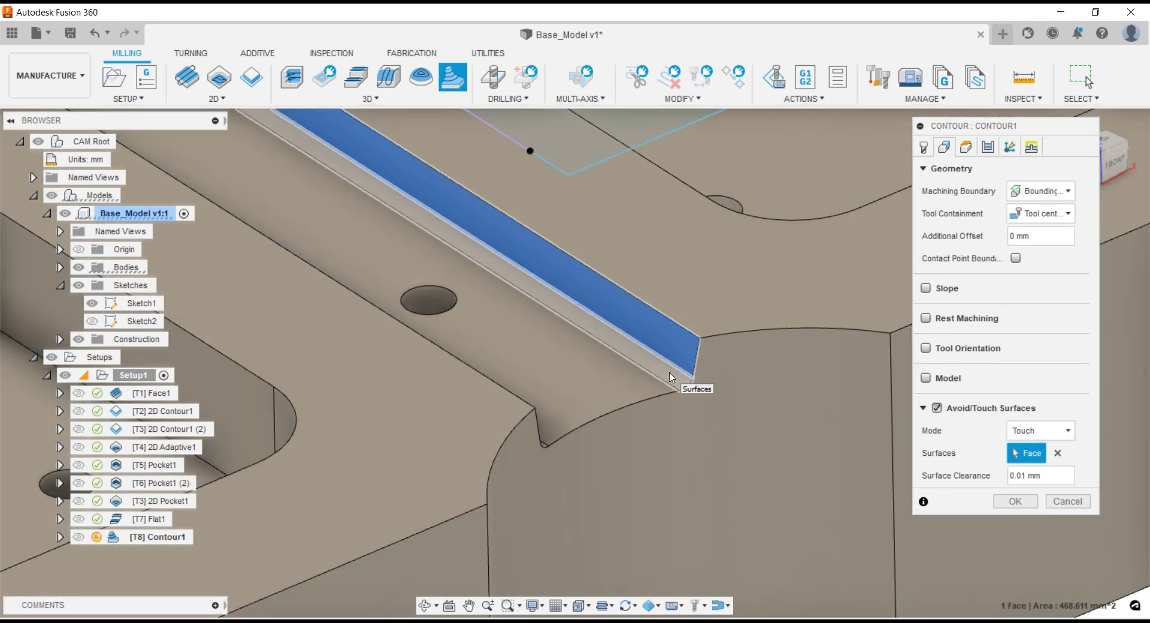
{"action": "left_click", "coordinate": [671, 377]}
{"action": "scroll", "coordinate": [667, 378], "scroll_direction": "down", "scroll_amount": 1}
{"action": "scroll", "coordinate": [665, 380], "scroll_direction": "down", "scroll_amount": 2}
{"action": "scroll", "coordinate": [659, 384], "scroll_direction": "down", "scroll_amount": 2}
{"action": "scroll", "coordinate": [653, 386], "scroll_direction": "down", "scroll_amount": 1}
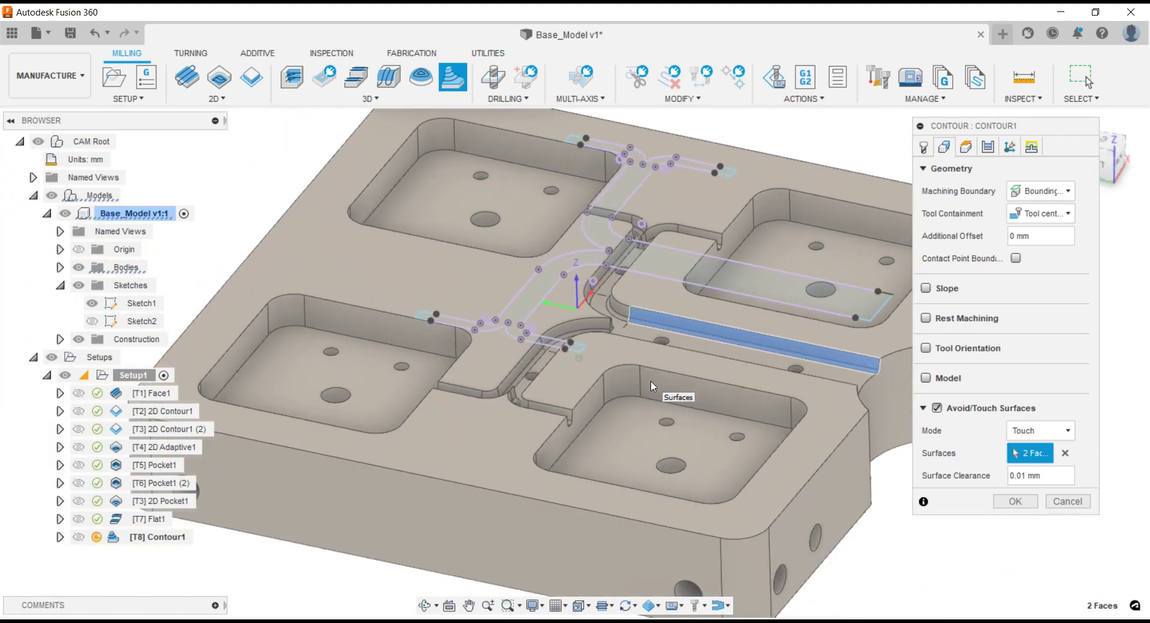
{"action": "scroll", "coordinate": [650, 382], "scroll_direction": "up", "scroll_amount": 1}
{"action": "scroll", "coordinate": [659, 387], "scroll_direction": "up", "scroll_amount": 2}
{"action": "scroll", "coordinate": [683, 398], "scroll_direction": "up", "scroll_amount": 2}
{"action": "left_click", "coordinate": [691, 405]}
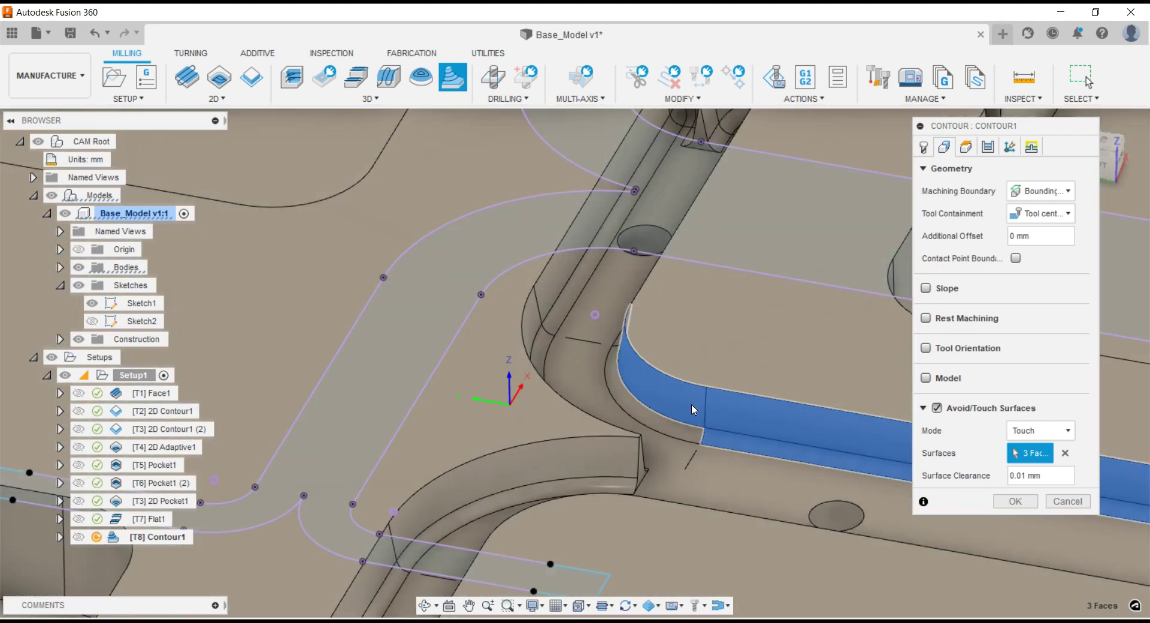
{"action": "left_click", "coordinate": [674, 426]}
{"action": "scroll", "coordinate": [675, 426], "scroll_direction": "up", "scroll_amount": 2}
{"action": "scroll", "coordinate": [674, 425], "scroll_direction": "up", "scroll_amount": 2}
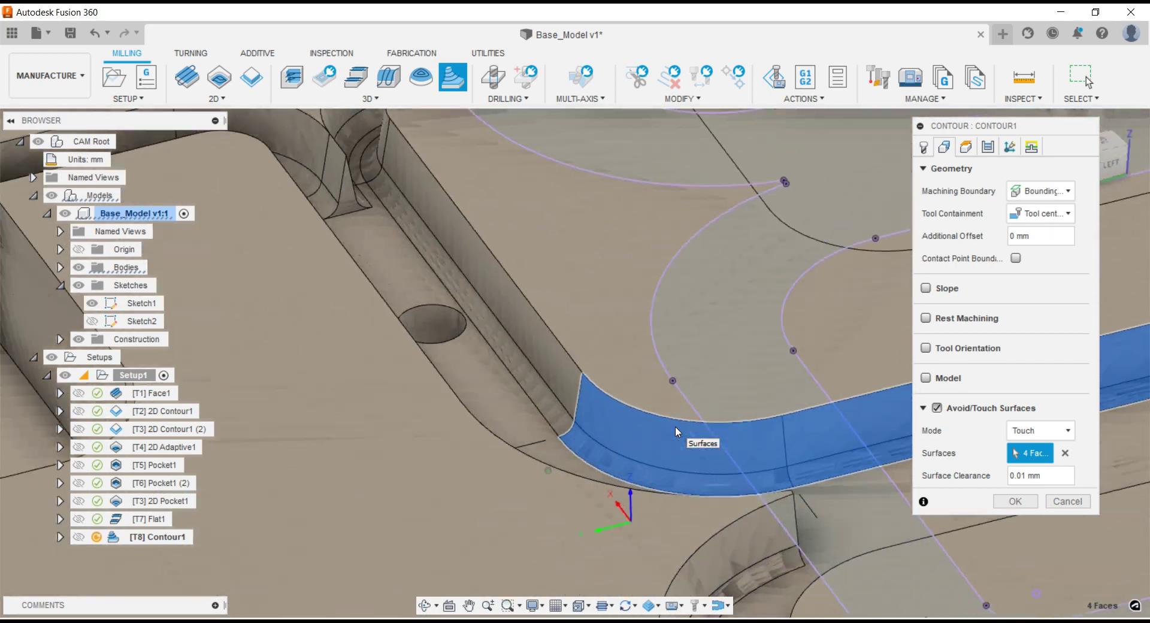
{"action": "scroll", "coordinate": [674, 425], "scroll_direction": "up", "scroll_amount": 2}
{"action": "left_click", "coordinate": [533, 427]}
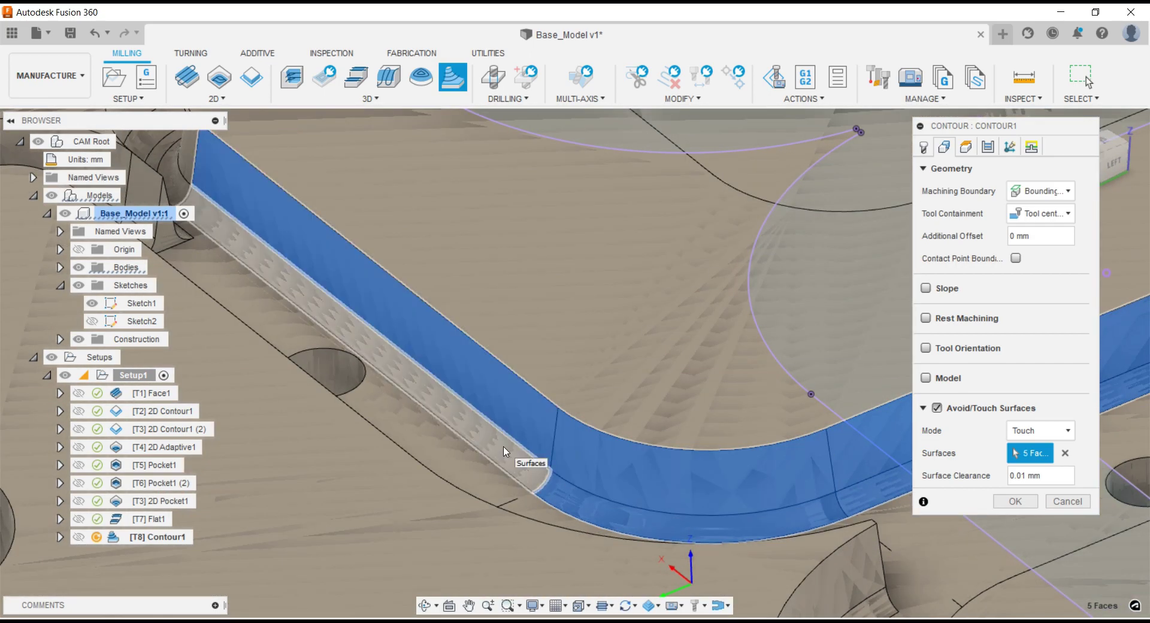
{"action": "scroll", "coordinate": [504, 452], "scroll_direction": "down", "scroll_amount": 2}
{"action": "scroll", "coordinate": [700, 456], "scroll_direction": "down", "scroll_amount": 1}
{"action": "scroll", "coordinate": [512, 368], "scroll_direction": "up", "scroll_amount": 2}
{"action": "left_click", "coordinate": [513, 369]}
{"action": "scroll", "coordinate": [512, 376], "scroll_direction": "up", "scroll_amount": 2}
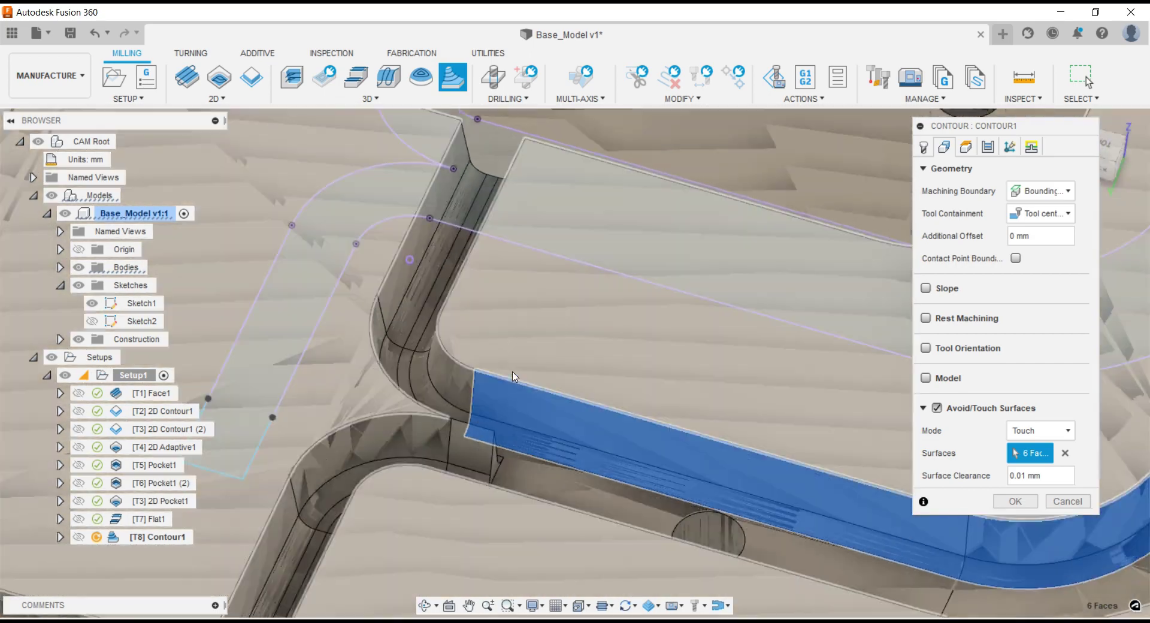
{"action": "scroll", "coordinate": [512, 376], "scroll_direction": "up", "scroll_amount": 2}
{"action": "left_click", "coordinate": [520, 424]}
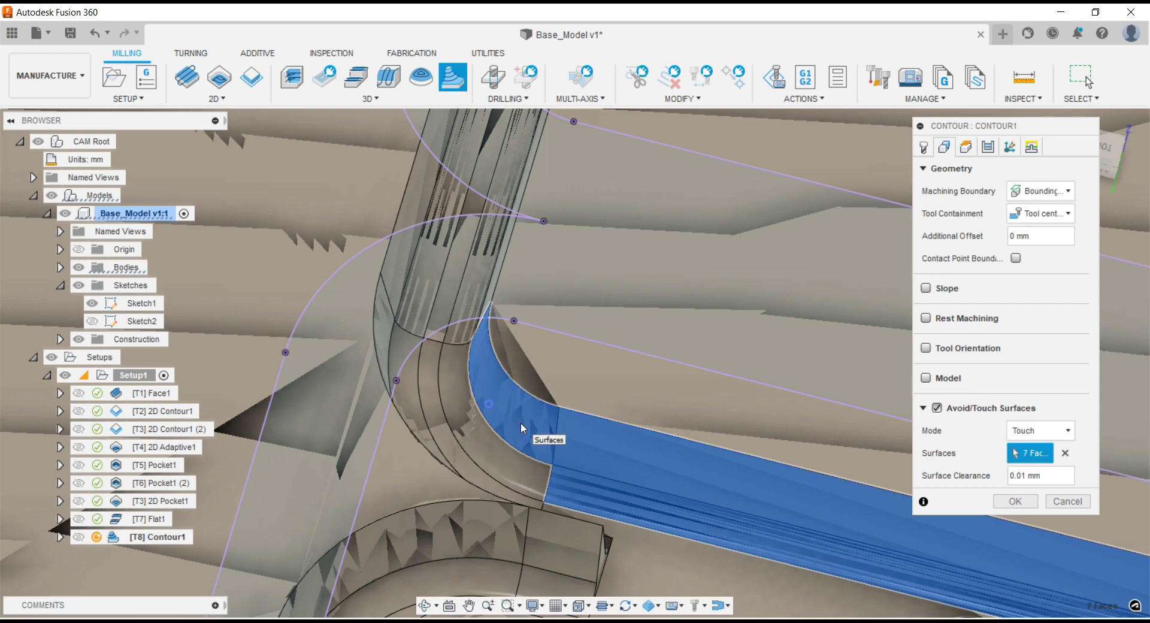
{"action": "left_click", "coordinate": [497, 450]}
{"action": "scroll", "coordinate": [503, 348], "scroll_direction": "down", "scroll_amount": 2}
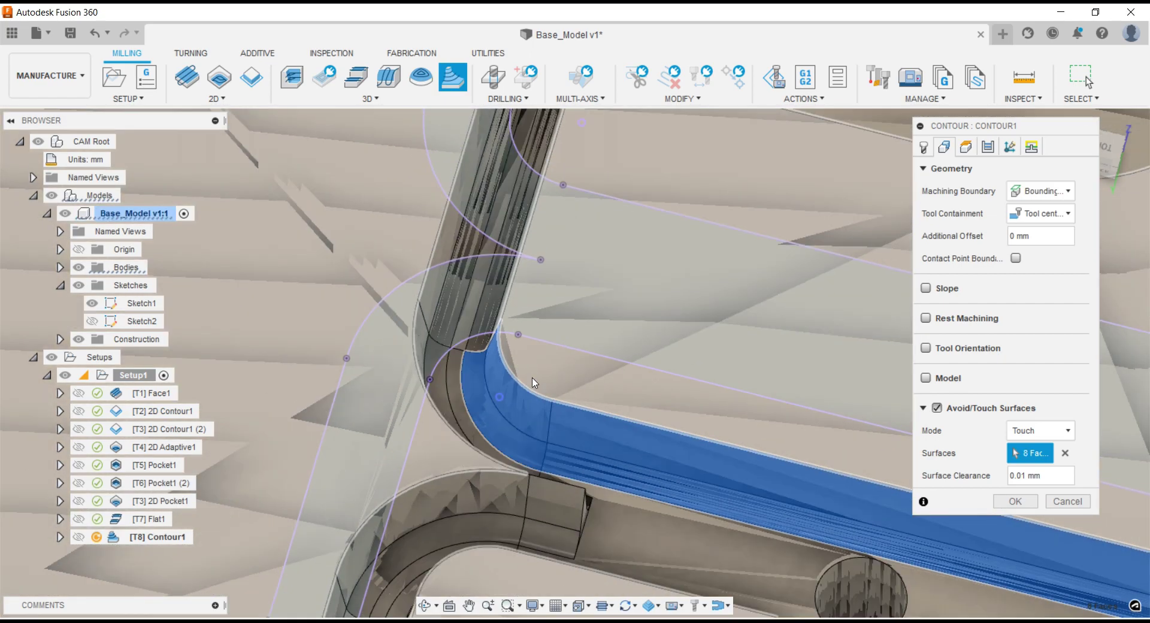
{"action": "scroll", "coordinate": [532, 381], "scroll_direction": "down", "scroll_amount": 2}
- Add the remaining channel walls and corner fillets, bringing the selection to 20 faces
{"action": "middle_click_drag", "start_coordinate": [531, 381], "coordinate": [435, 201], "text": "shift"}
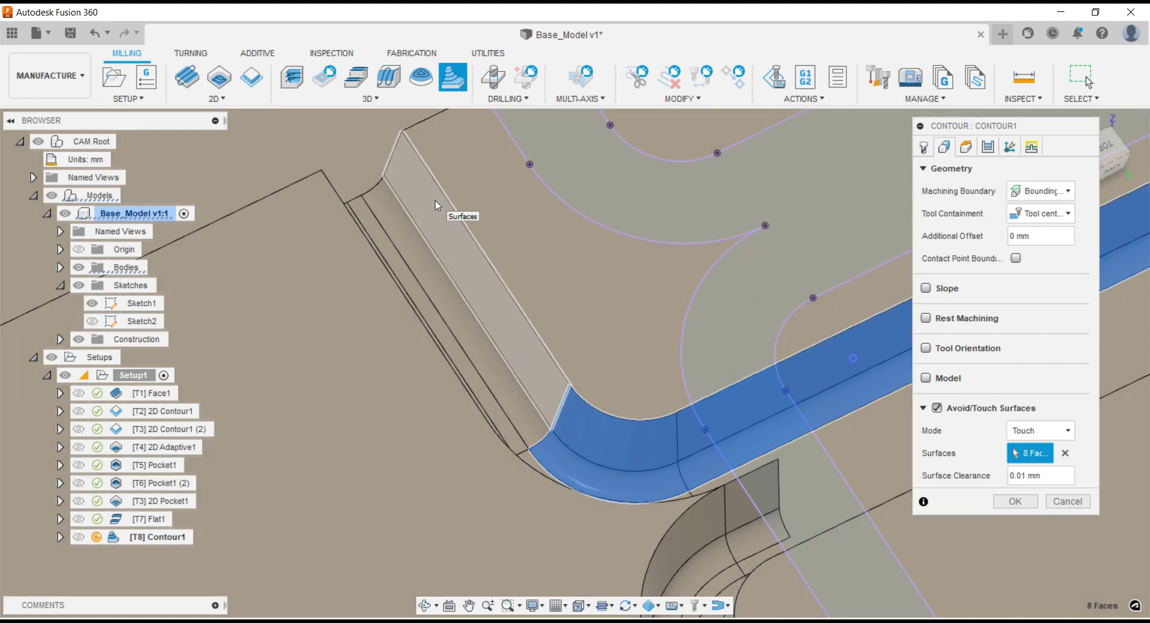
{"action": "left_click", "coordinate": [435, 204]}
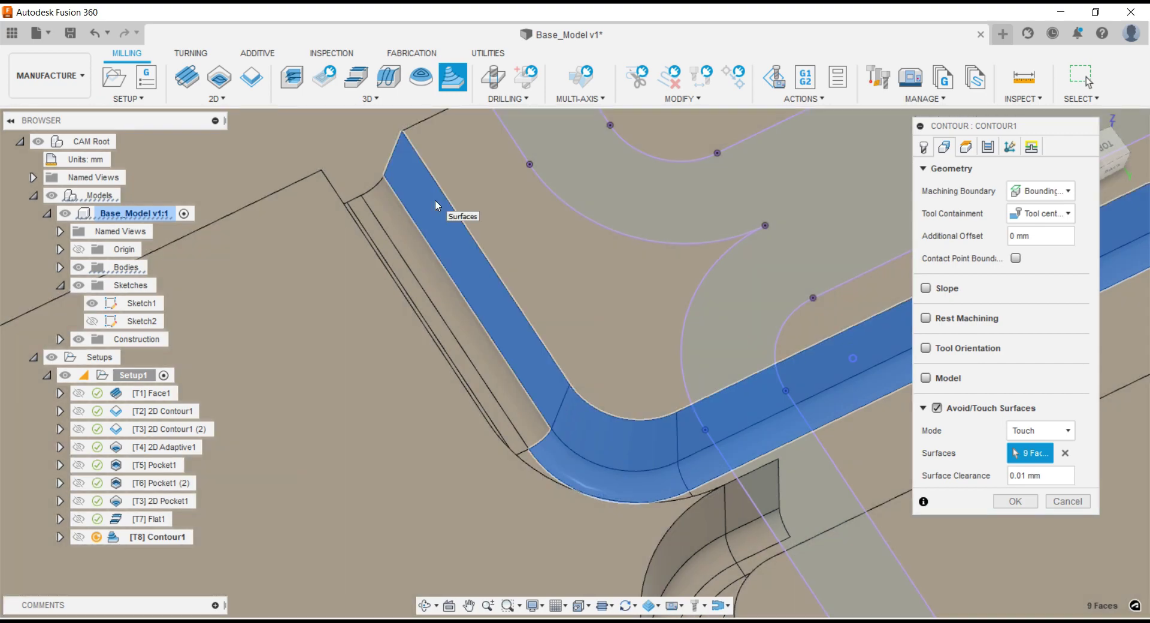
{"action": "left_click", "coordinate": [395, 221]}
{"action": "scroll", "coordinate": [407, 263], "scroll_direction": "down", "scroll_amount": 3}
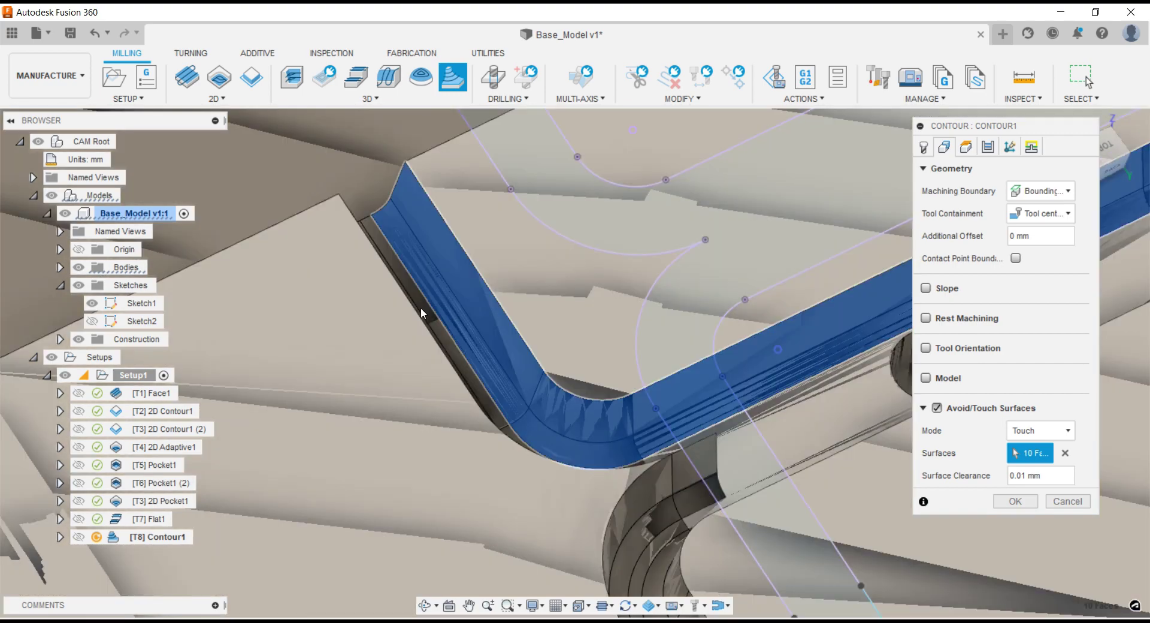
{"action": "mouse_move", "coordinate": [421, 307]}
{"action": "middle_mouse_down", "text": "shift"}
{"action": "mouse_move", "coordinate": [390, 249]}
{"action": "mouse_move", "coordinate": [608, 429]}
{"action": "middle_mouse_up", "text": "shift"}
{"action": "scroll", "coordinate": [391, 250], "scroll_direction": "down", "scroll_amount": 3}
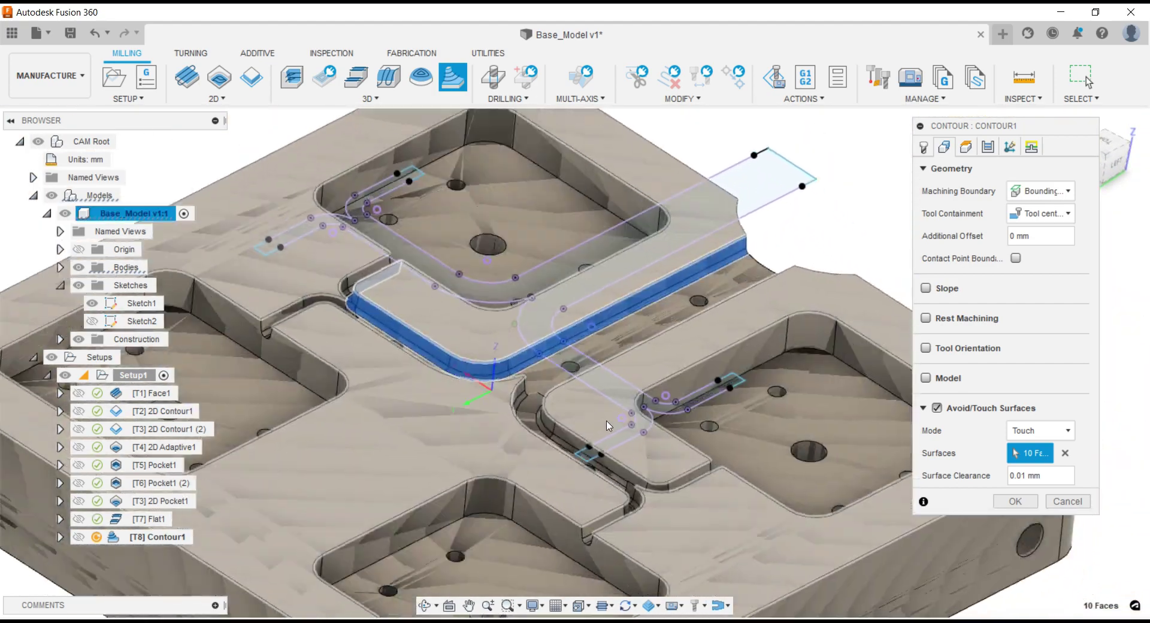
{"action": "scroll", "coordinate": [608, 431], "scroll_direction": "up", "scroll_amount": 3}
{"action": "scroll", "coordinate": [606, 467], "scroll_direction": "up", "scroll_amount": 2}
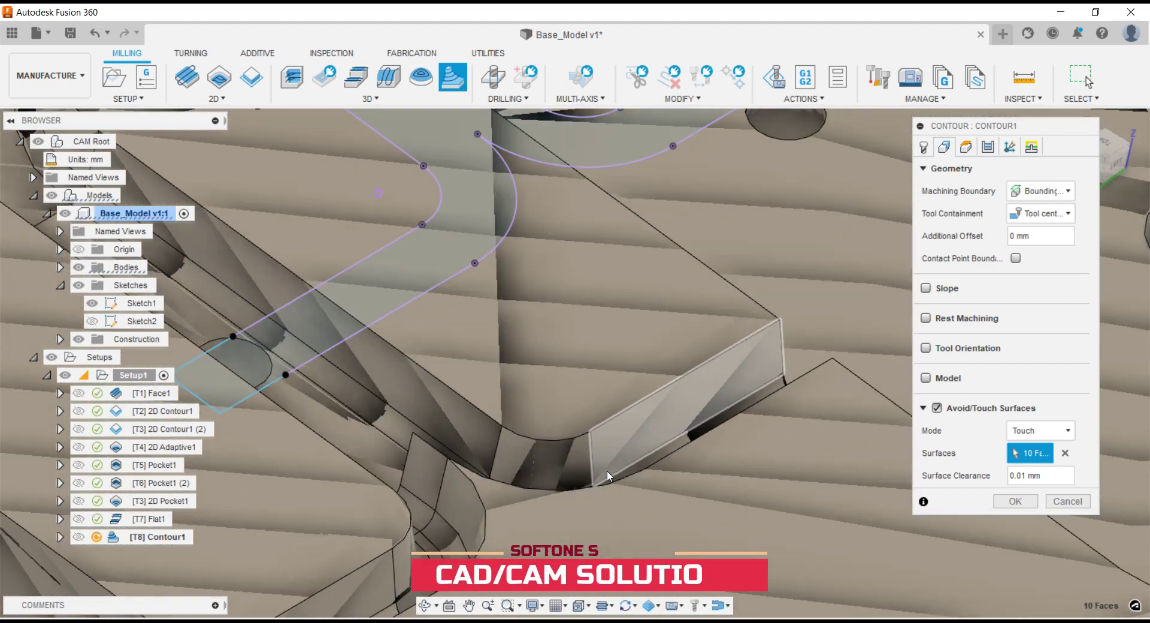
{"action": "middle_click_drag", "start_coordinate": [607, 473], "coordinate": [616, 477], "text": "shift"}
{"action": "scroll", "coordinate": [609, 477], "scroll_direction": "up", "scroll_amount": 3}
{"action": "scroll", "coordinate": [669, 354], "scroll_direction": "up", "scroll_amount": 2}
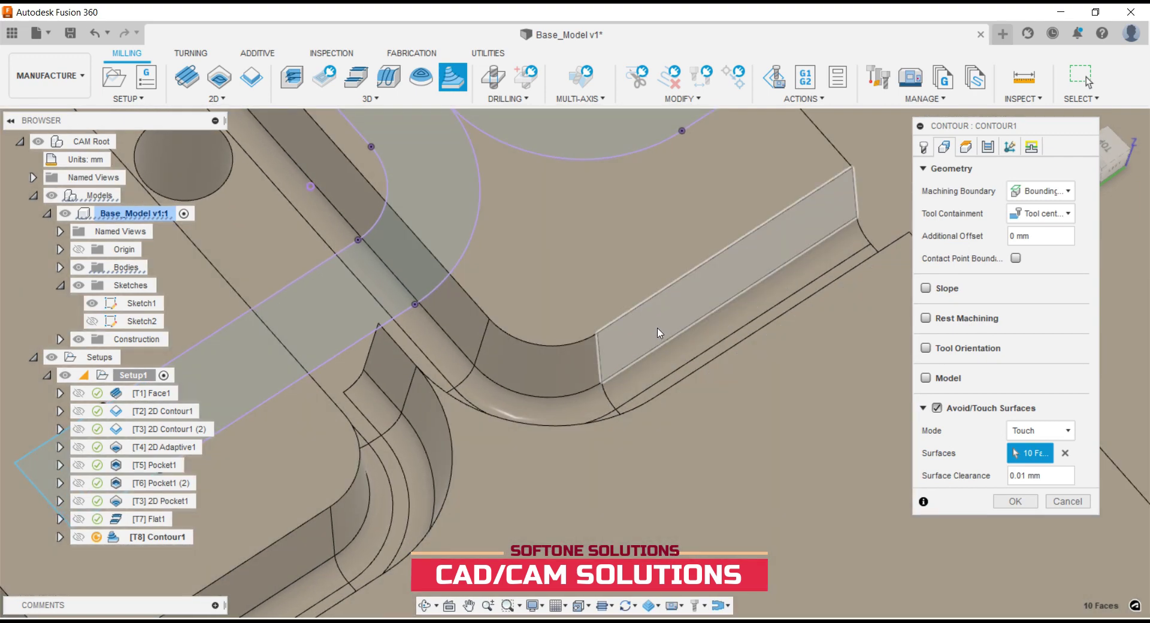
{"action": "left_click", "coordinate": [666, 352]}
{"action": "left_click", "coordinate": [664, 362]}
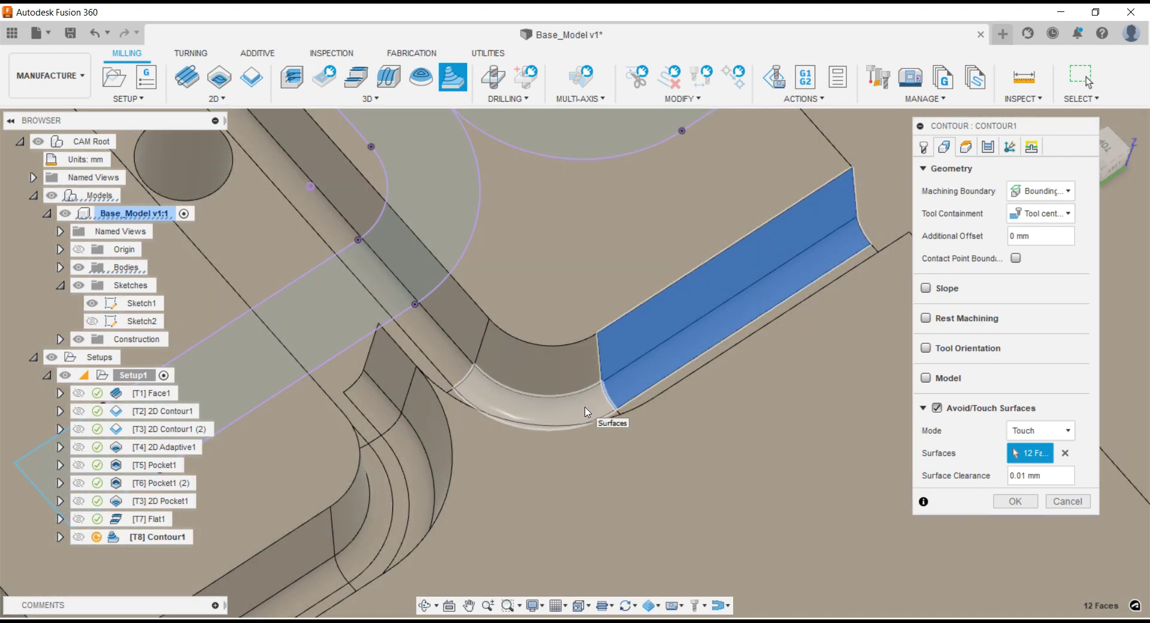
{"action": "left_click", "coordinate": [587, 412]}
{"action": "left_click", "coordinate": [539, 359]}
{"action": "left_click", "coordinate": [476, 328]}
{"action": "scroll", "coordinate": [476, 328], "scroll_direction": "down", "scroll_amount": 2}
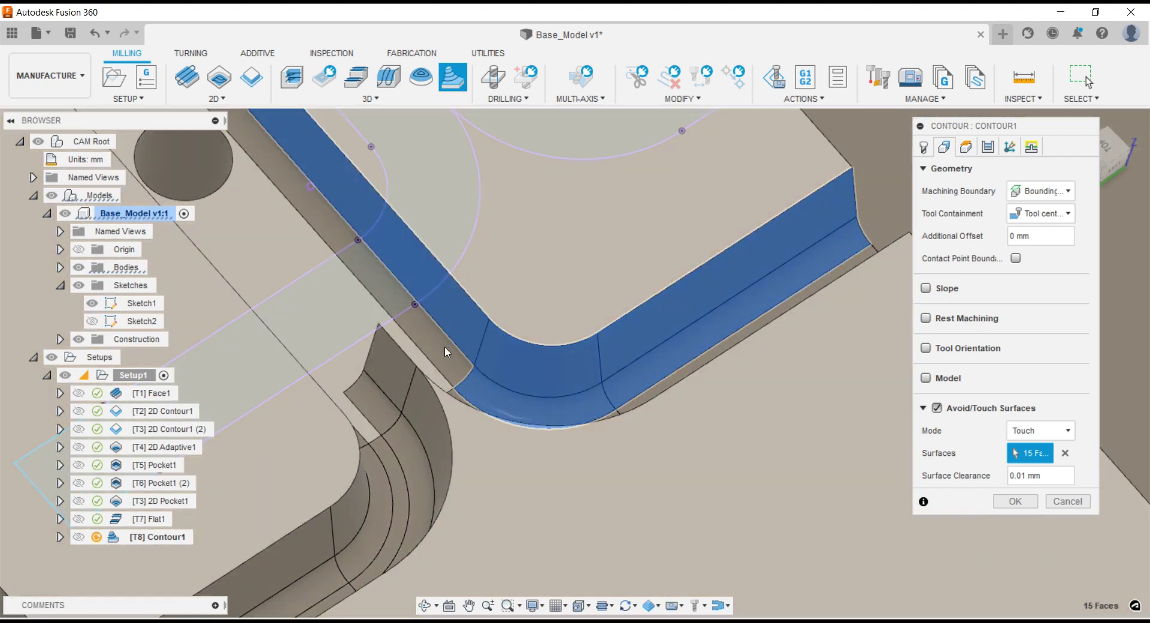
{"action": "left_click", "coordinate": [444, 346]}
{"action": "mouse_move", "coordinate": [444, 346]}
{"action": "middle_mouse_down", "text": "shift"}
{"action": "mouse_move", "coordinate": [666, 486]}
{"action": "mouse_move", "coordinate": [655, 480]}
{"action": "middle_mouse_up", "text": "shift"}
{"action": "scroll", "coordinate": [639, 506], "scroll_direction": "up", "scroll_amount": 3}
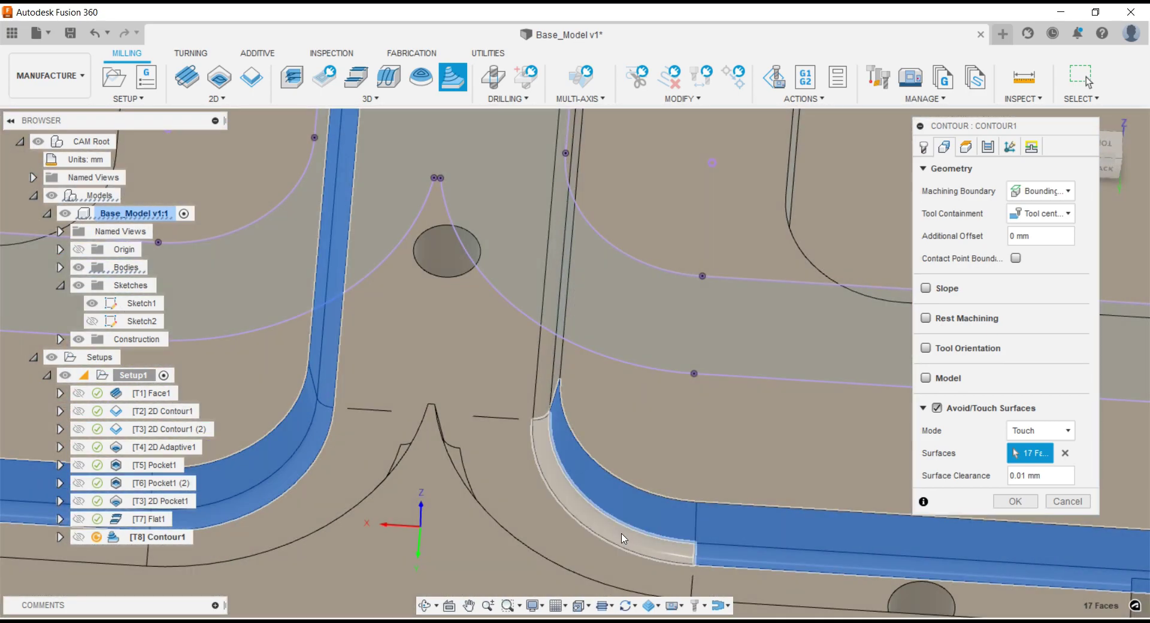
{"action": "left_click", "coordinate": [620, 533]}
{"action": "scroll", "coordinate": [620, 533], "scroll_direction": "up", "scroll_amount": 2}
{"action": "middle_click_drag", "start_coordinate": [620, 533], "coordinate": [539, 434], "text": "shift"}
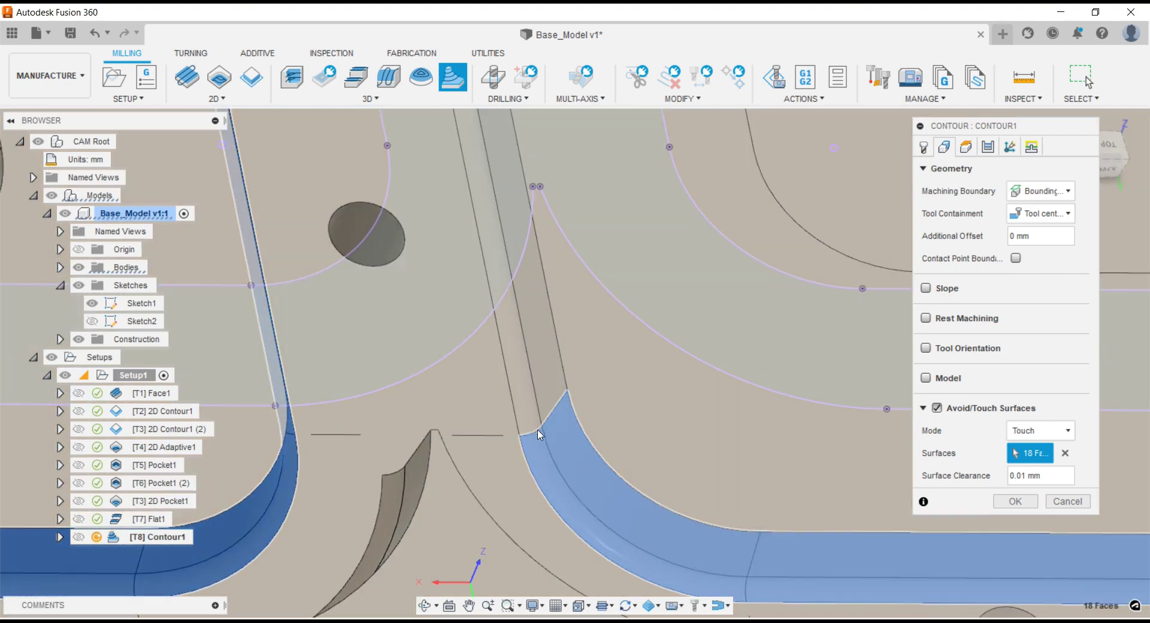
{"action": "left_click", "coordinate": [539, 432]}
{"action": "scroll", "coordinate": [604, 502], "scroll_direction": "down", "scroll_amount": 2}
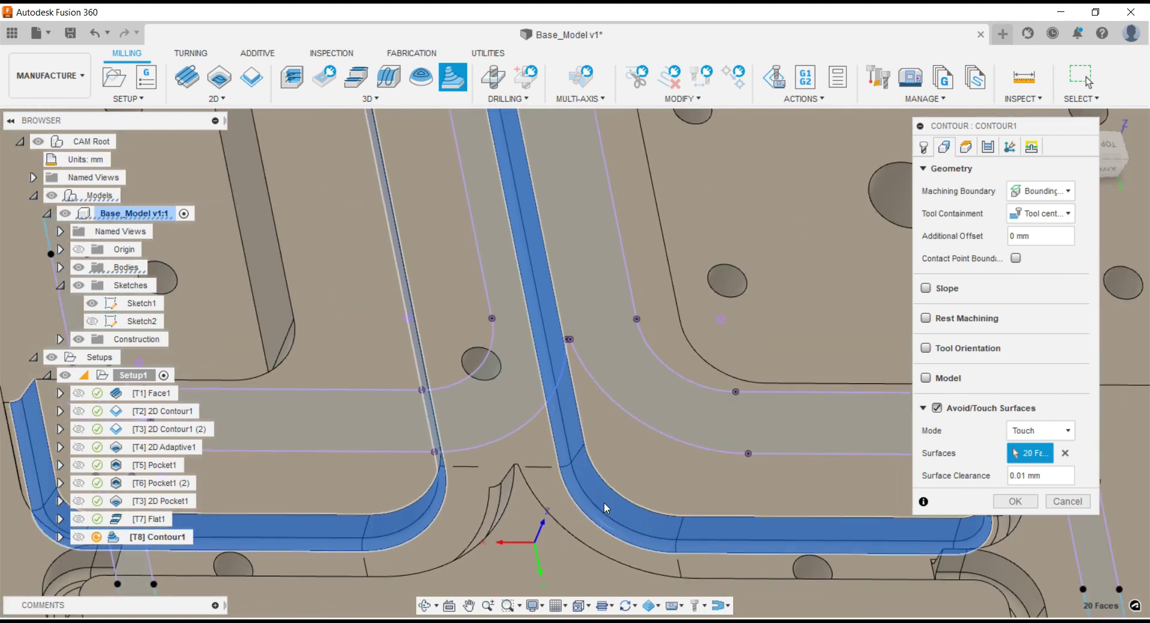
{"action": "scroll", "coordinate": [603, 503], "scroll_direction": "down", "scroll_amount": 3}
{"action": "scroll", "coordinate": [603, 503], "scroll_direction": "up", "scroll_amount": 2}
{"action": "mouse_move", "coordinate": [603, 503]}
{"action": "middle_mouse_down", "text": "shift"}
{"action": "mouse_move", "coordinate": [554, 307]}
{"action": "mouse_move", "coordinate": [834, 303]}
{"action": "middle_mouse_up", "text": "shift"}
{"action": "scroll", "coordinate": [555, 308], "scroll_direction": "down", "scroll_amount": 3}
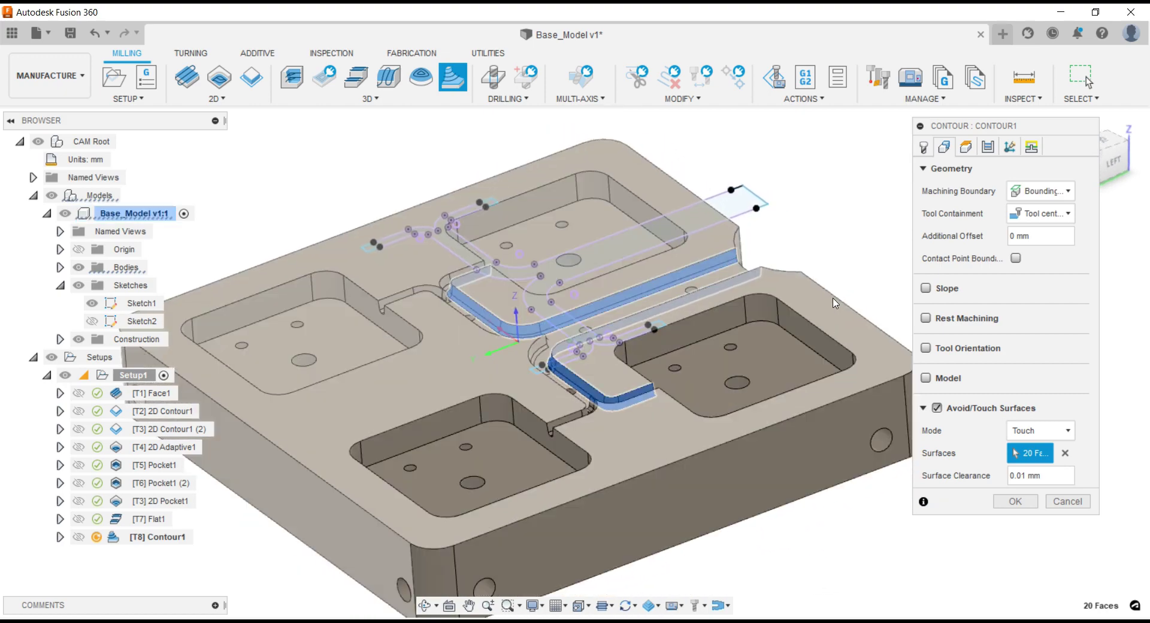
- Set the contour's clearance height offset to 50 mm
{"action": "left_click", "coordinate": [965, 147]}
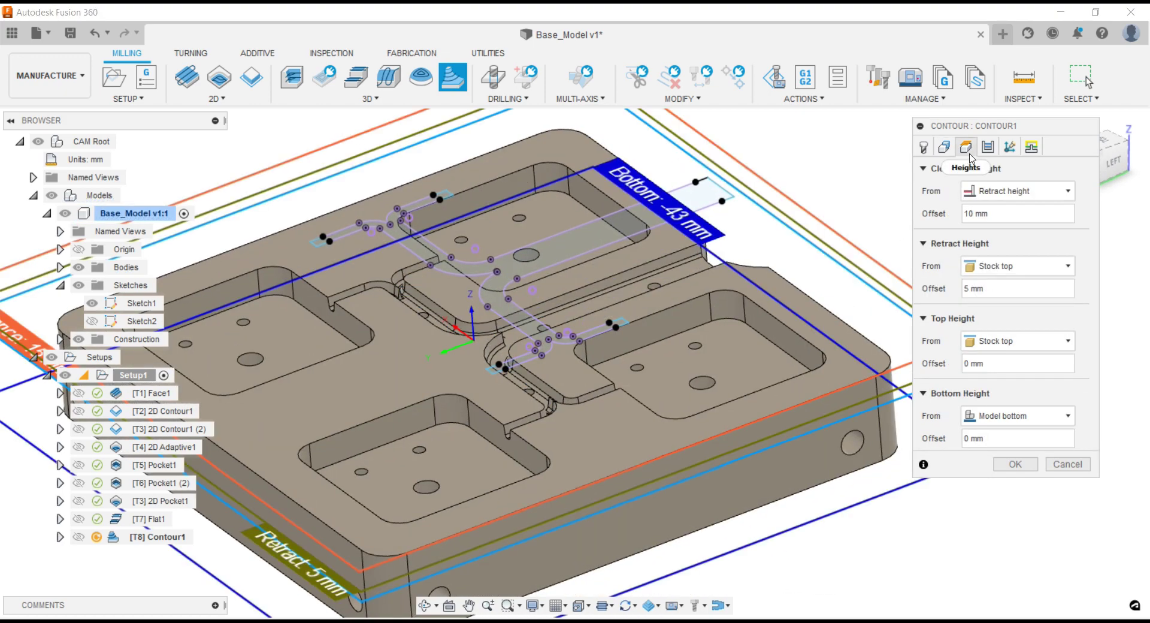
{"action": "left_click", "coordinate": [1082, 214]}
{"action": "left_click", "coordinate": [1083, 239]}
{"action": "type", "text": "50"}
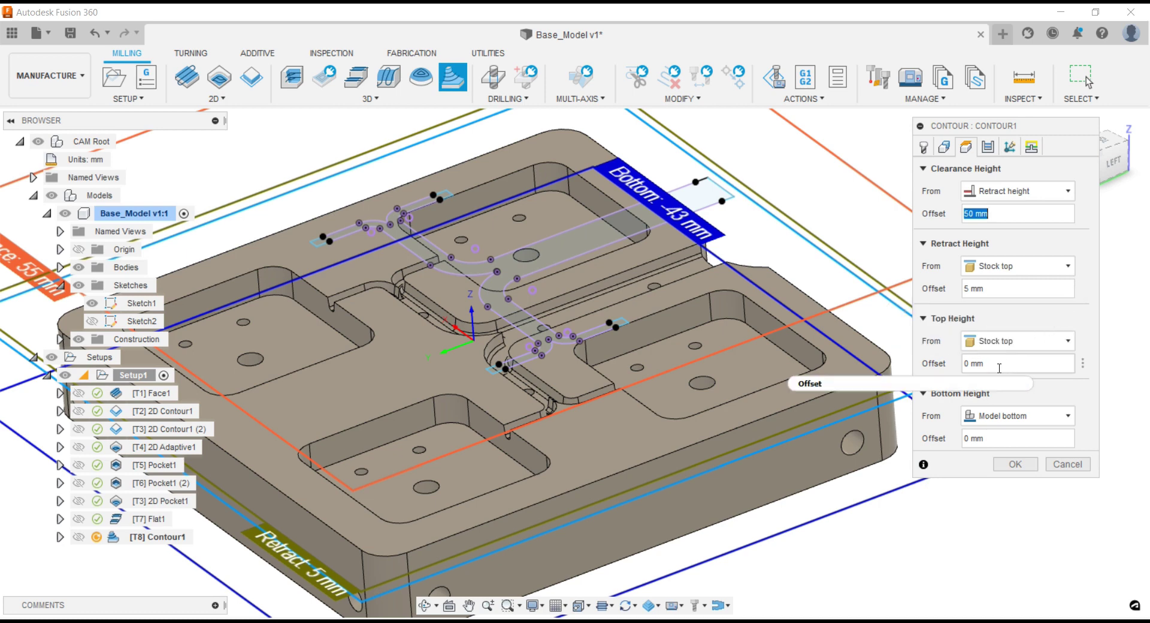
- Set maximum stepdown 0.12 and cusp height 0.002 mm, and enable smoothing and stock to leave
{"action": "left_click", "coordinate": [1031, 147]}
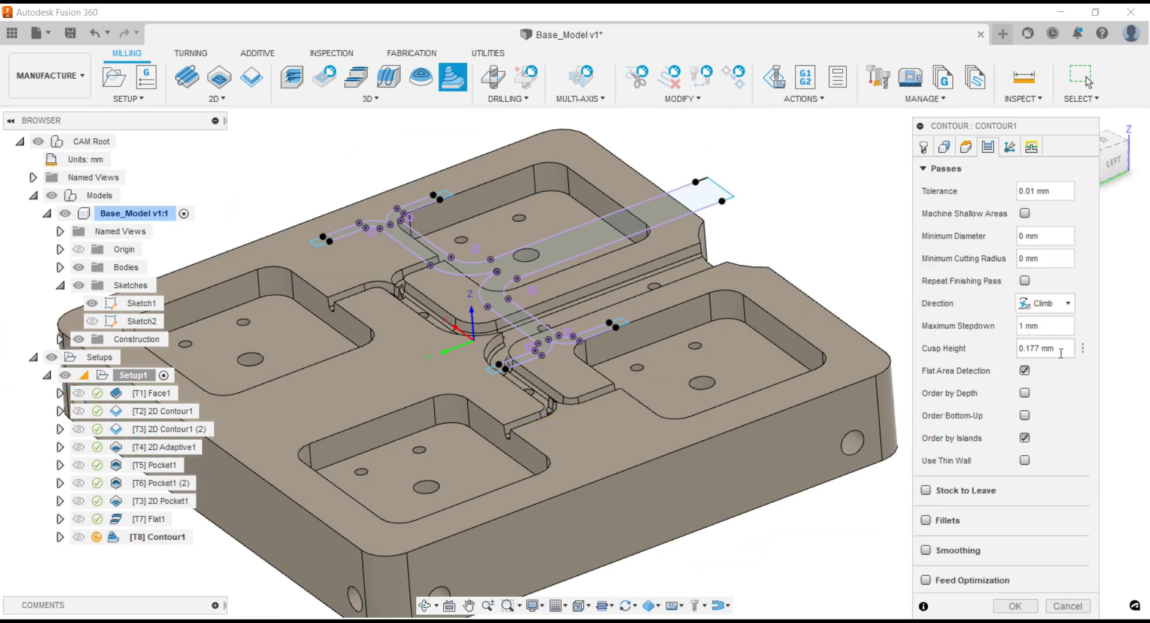
{"action": "left_click", "coordinate": [1049, 326]}
{"action": "type", "text": "0.12"}
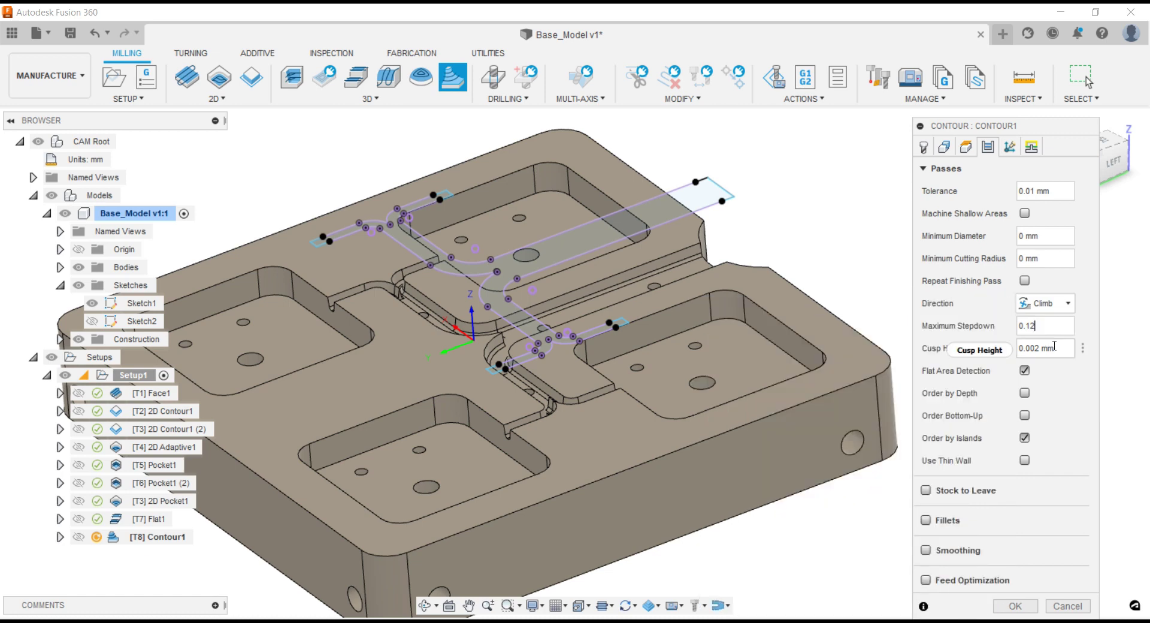
{"action": "left_click", "coordinate": [924, 549]}
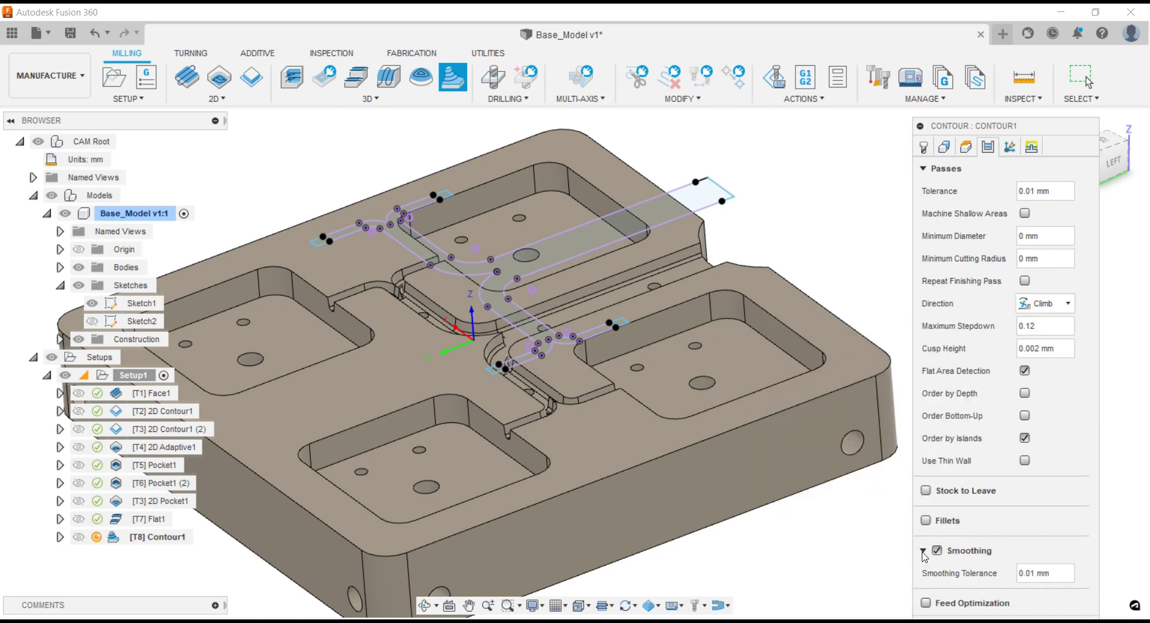
{"action": "left_click", "coordinate": [925, 490]}
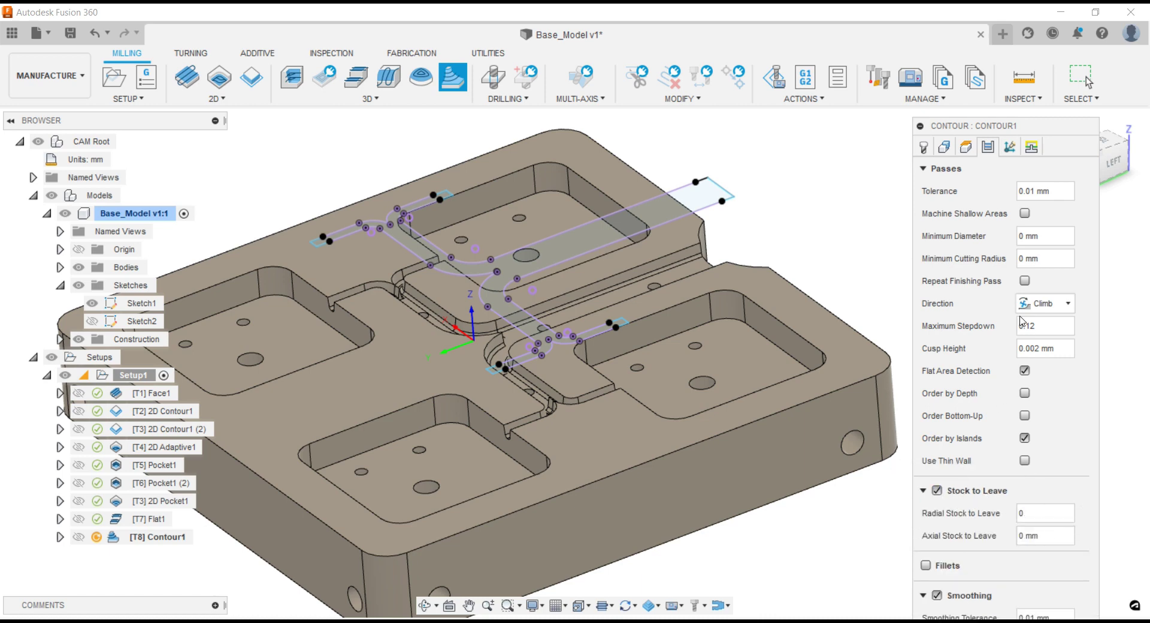
{"action": "left_click", "coordinate": [1030, 146]}
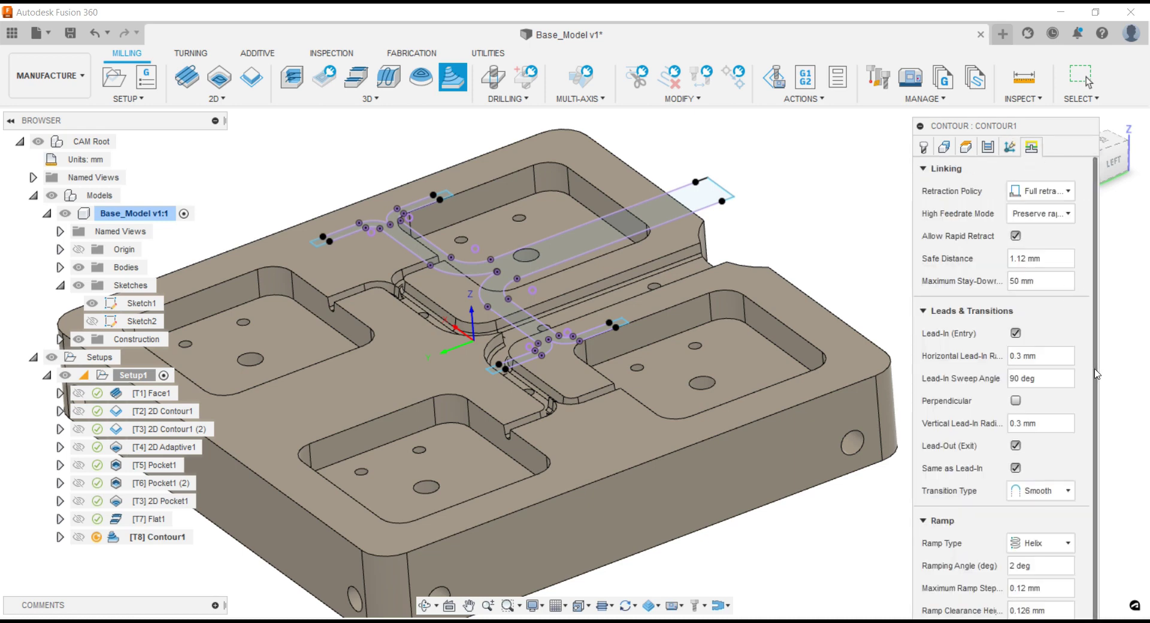
- Set the contour's ramp type to Plunge and accept the operation to generate its toolpath
{"action": "scroll", "coordinate": [1096, 371], "scroll_direction": "down", "scroll_amount": 1}
{"action": "left_click", "coordinate": [1047, 510]}
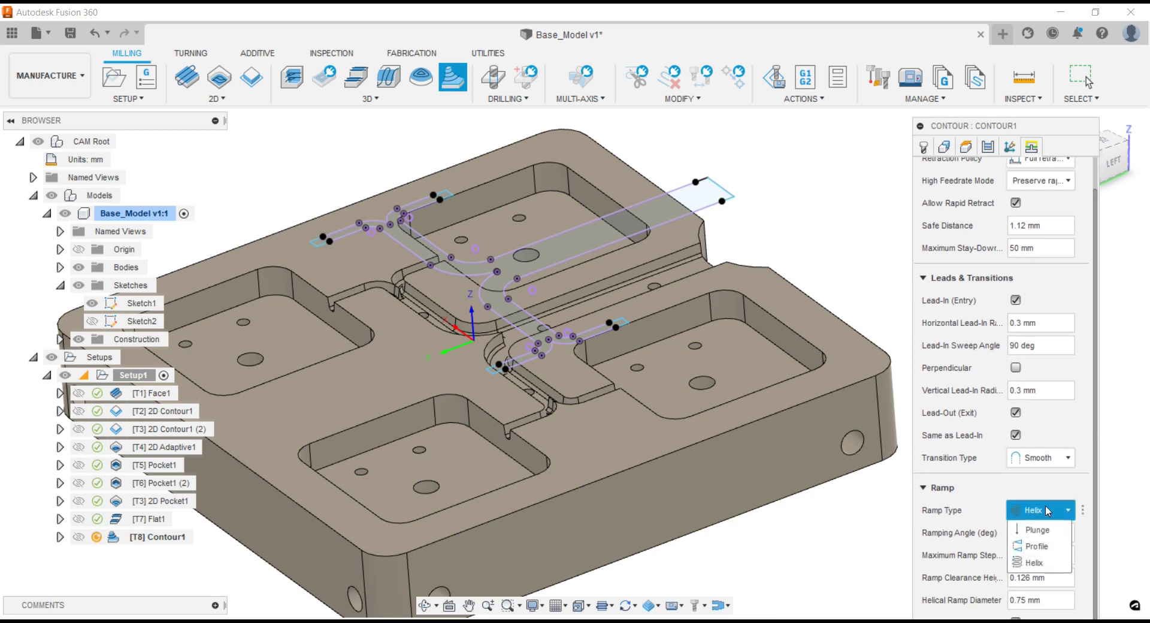
{"action": "left_click", "coordinate": [1042, 530]}
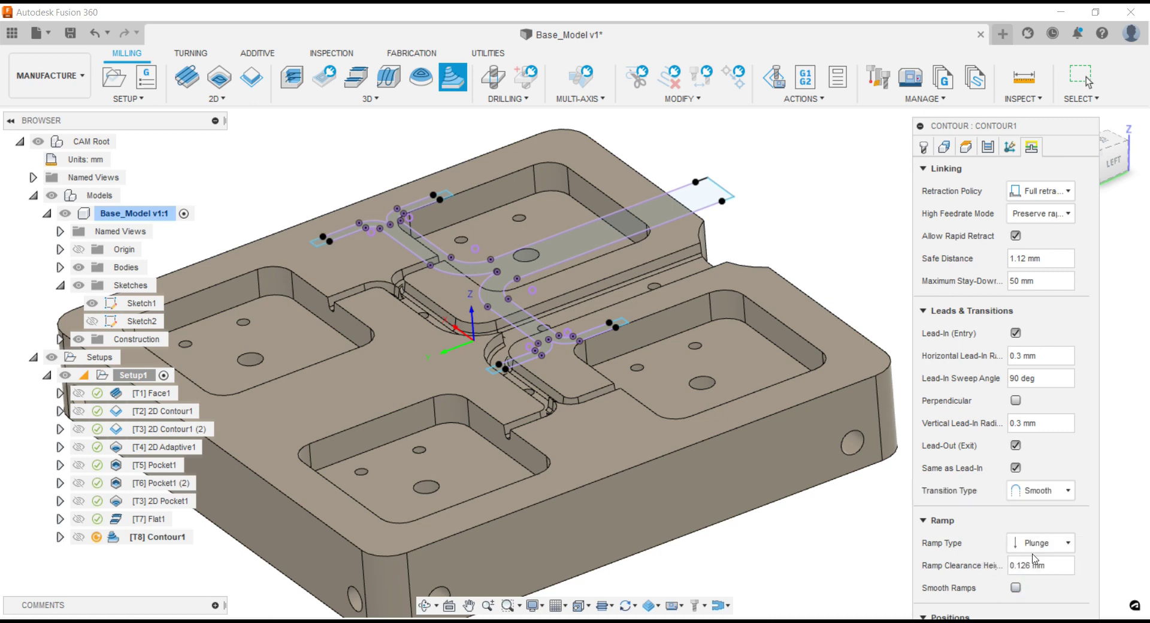
{"action": "left_click", "coordinate": [1041, 543]}
{"action": "left_click", "coordinate": [1042, 567]}
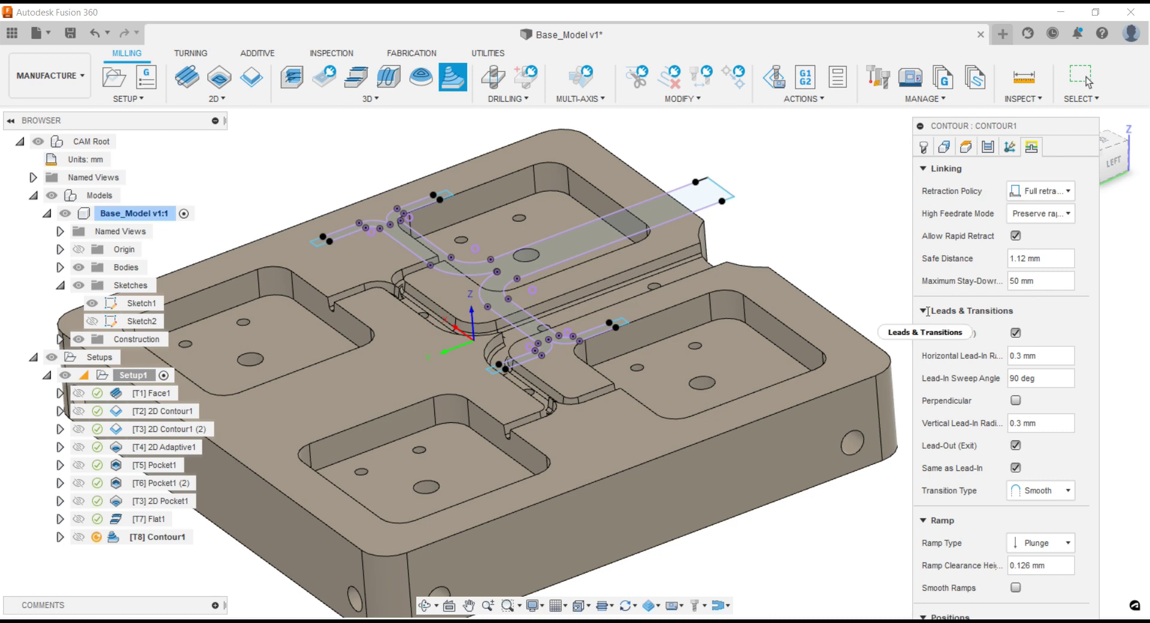
{"action": "left_click_drag", "start_coordinate": [1031, 123], "coordinate": [950, 53]}
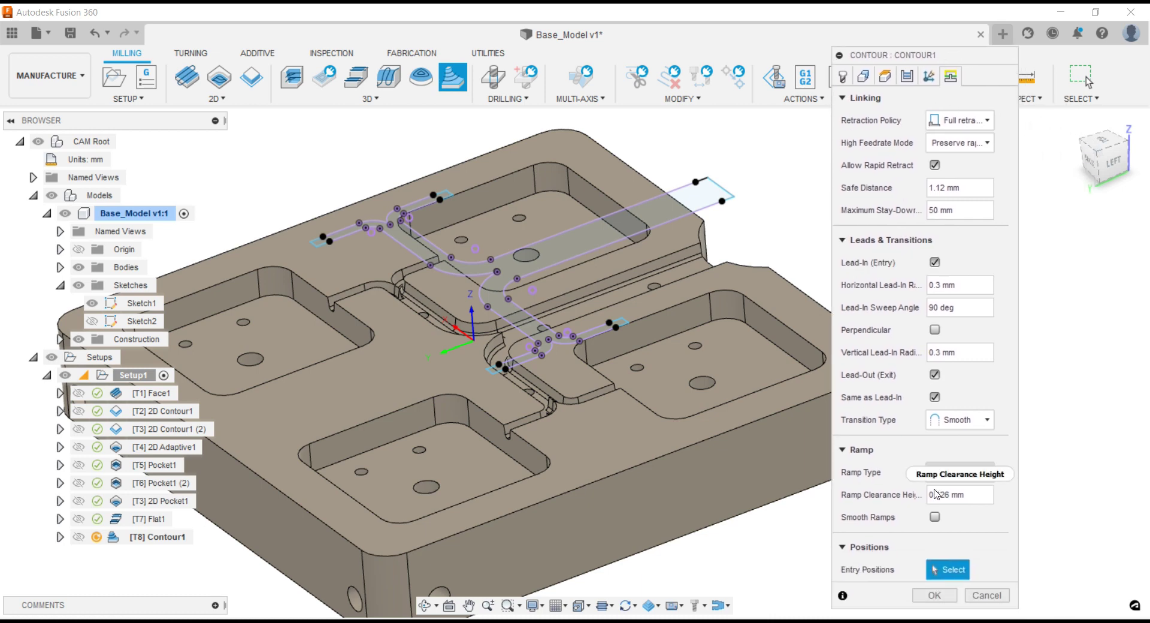
{"action": "left_click", "coordinate": [934, 595]}
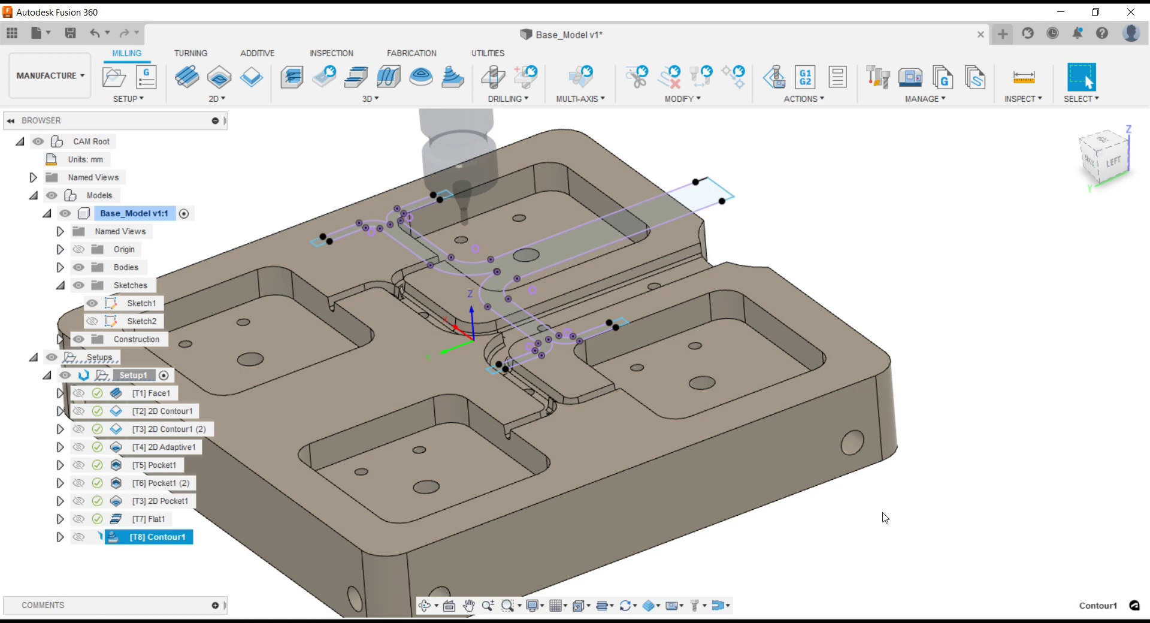
- Hide Sketch1, zoom around the slot to inspect the Contour1 passes, then return home
{"action": "scroll", "coordinate": [884, 517], "scroll_direction": "down", "scroll_amount": 2}
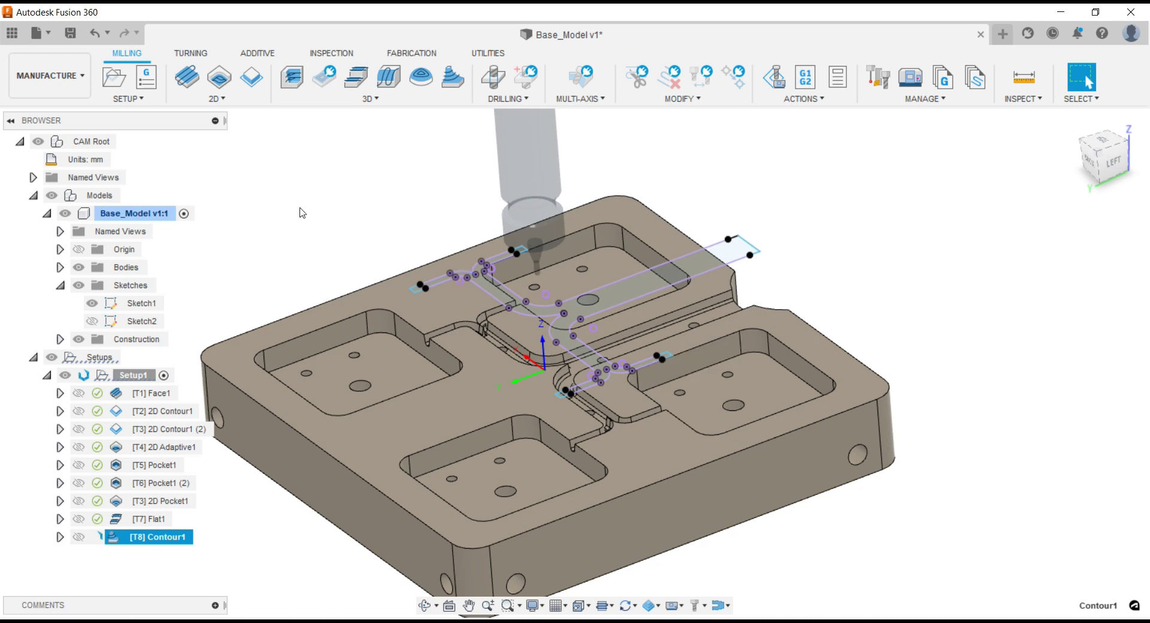
{"action": "left_click", "coordinate": [98, 304]}
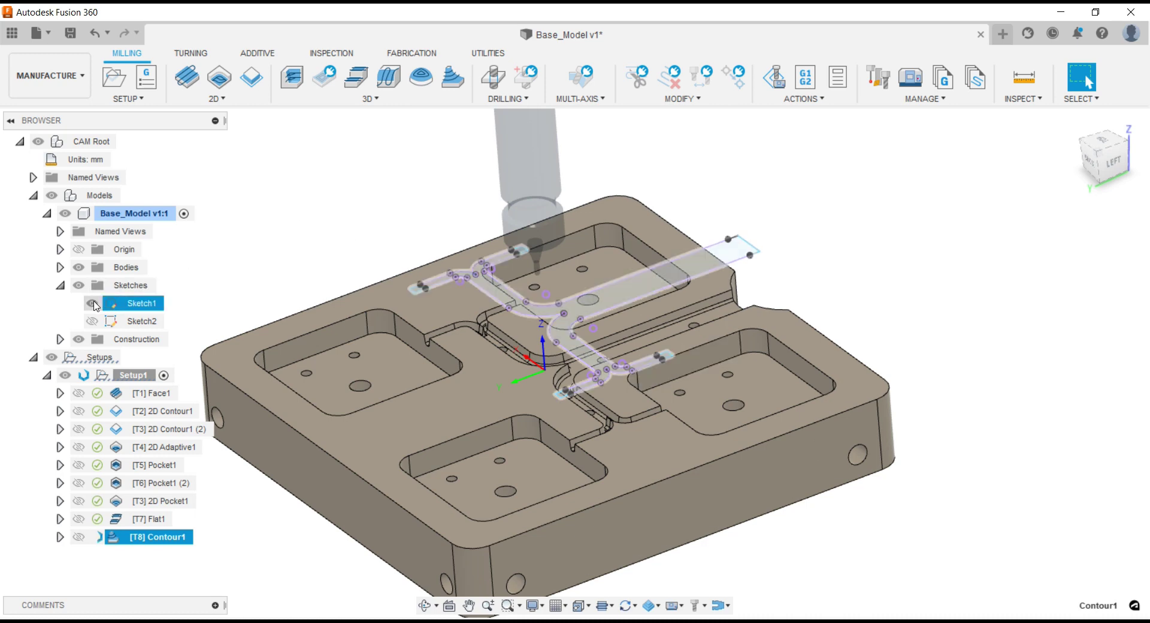
{"action": "left_click", "coordinate": [92, 303]}
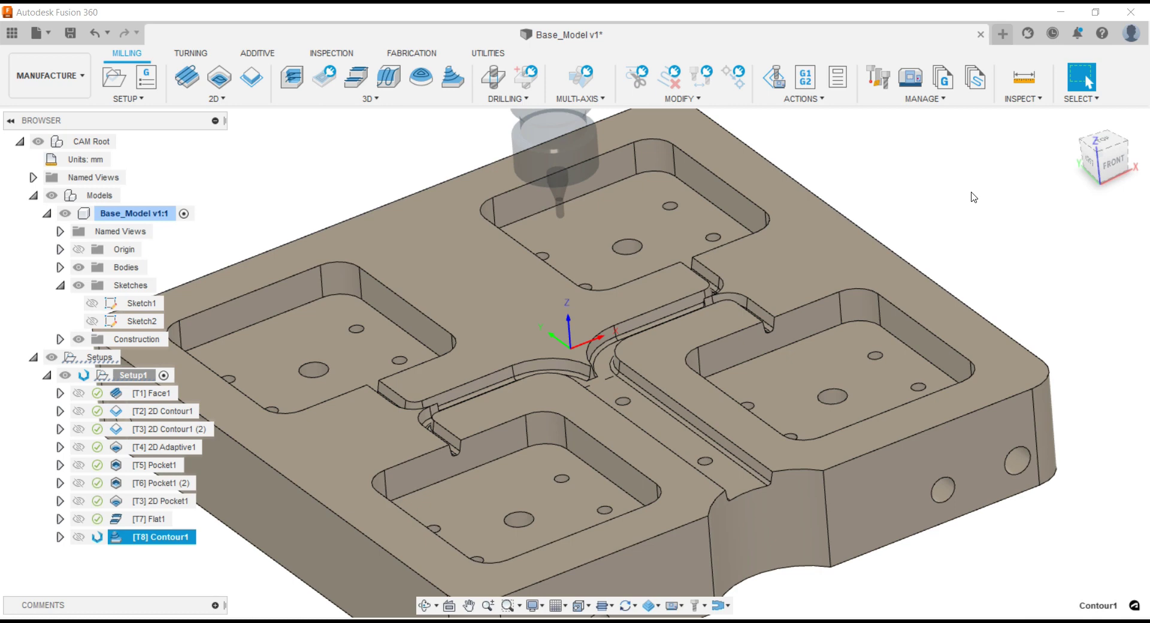
{"action": "scroll", "coordinate": [679, 320], "scroll_direction": "up", "scroll_amount": 3}
{"action": "scroll", "coordinate": [680, 320], "scroll_direction": "up", "scroll_amount": 3}
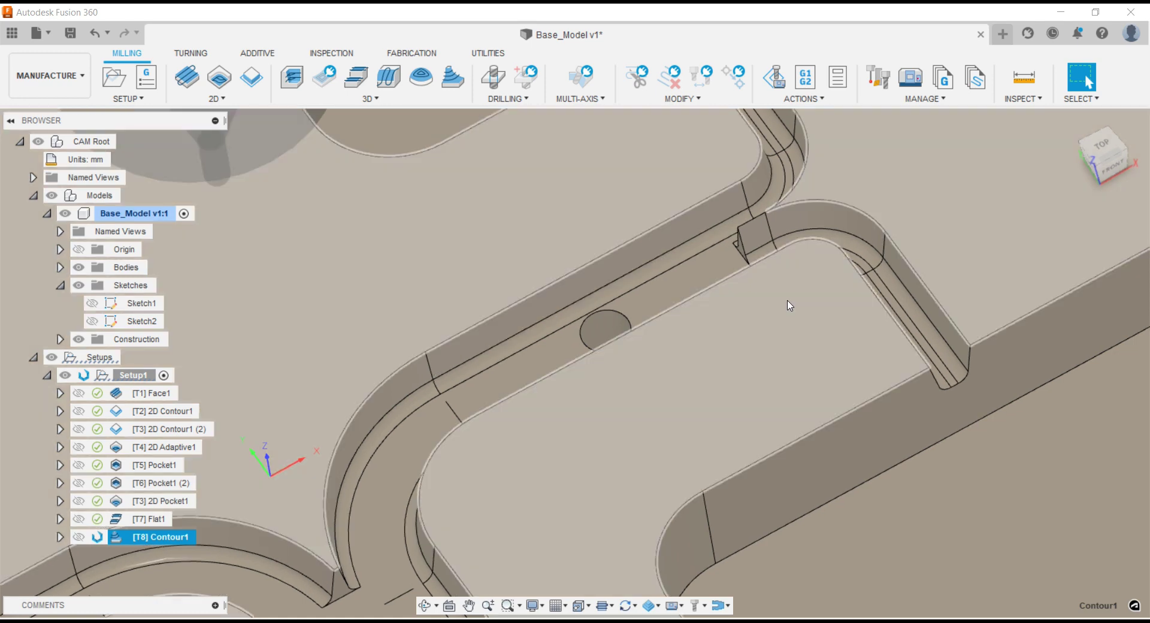
{"action": "scroll", "coordinate": [867, 293], "scroll_direction": "up", "scroll_amount": 3}
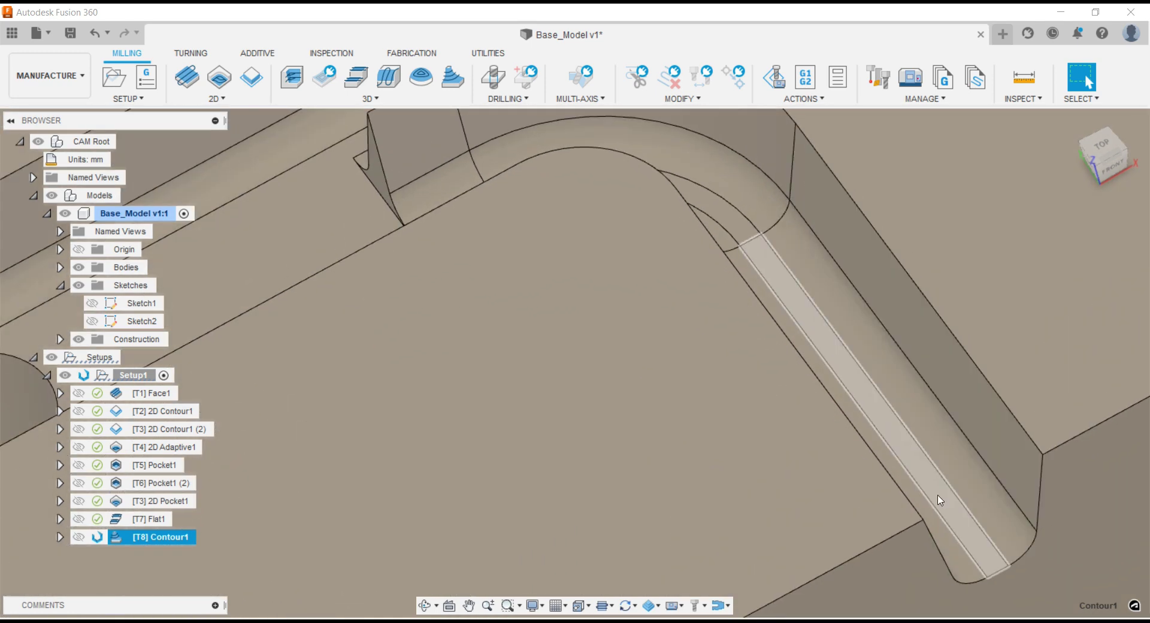
{"action": "scroll", "coordinate": [782, 300], "scroll_direction": "down", "scroll_amount": 2}
{"action": "scroll", "coordinate": [782, 300], "scroll_direction": "down", "scroll_amount": 3}
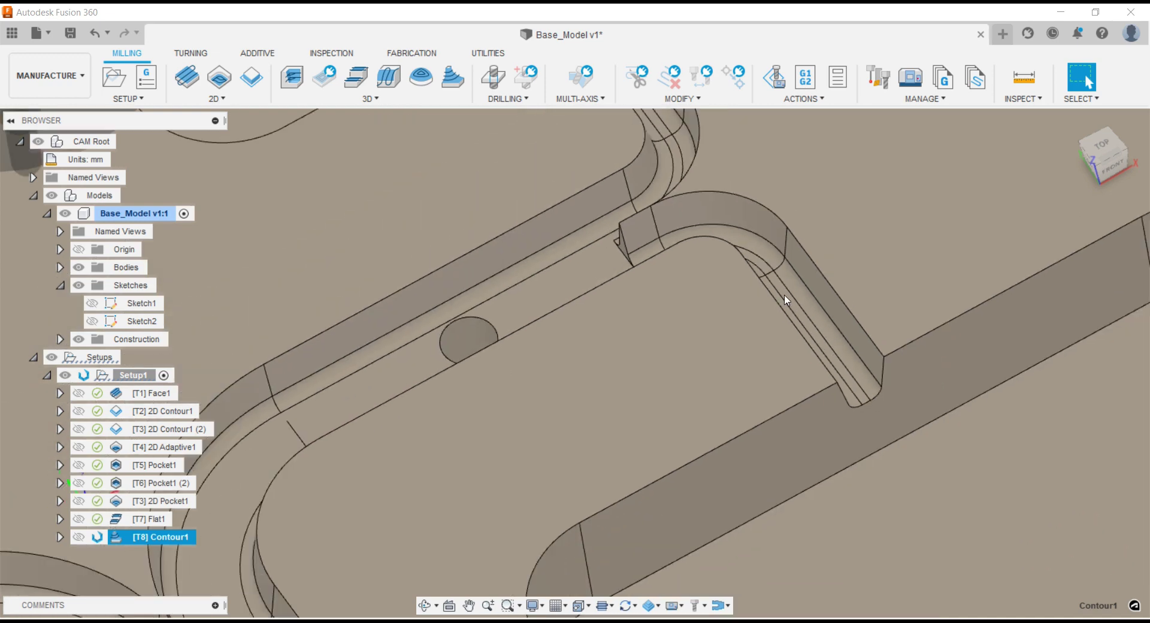
{"action": "scroll", "coordinate": [783, 299], "scroll_direction": "down", "scroll_amount": 3}
{"action": "scroll", "coordinate": [785, 299], "scroll_direction": "down", "scroll_amount": 2}
{"action": "scroll", "coordinate": [788, 299], "scroll_direction": "down", "scroll_amount": 2}
{"action": "key", "text": "F6"}
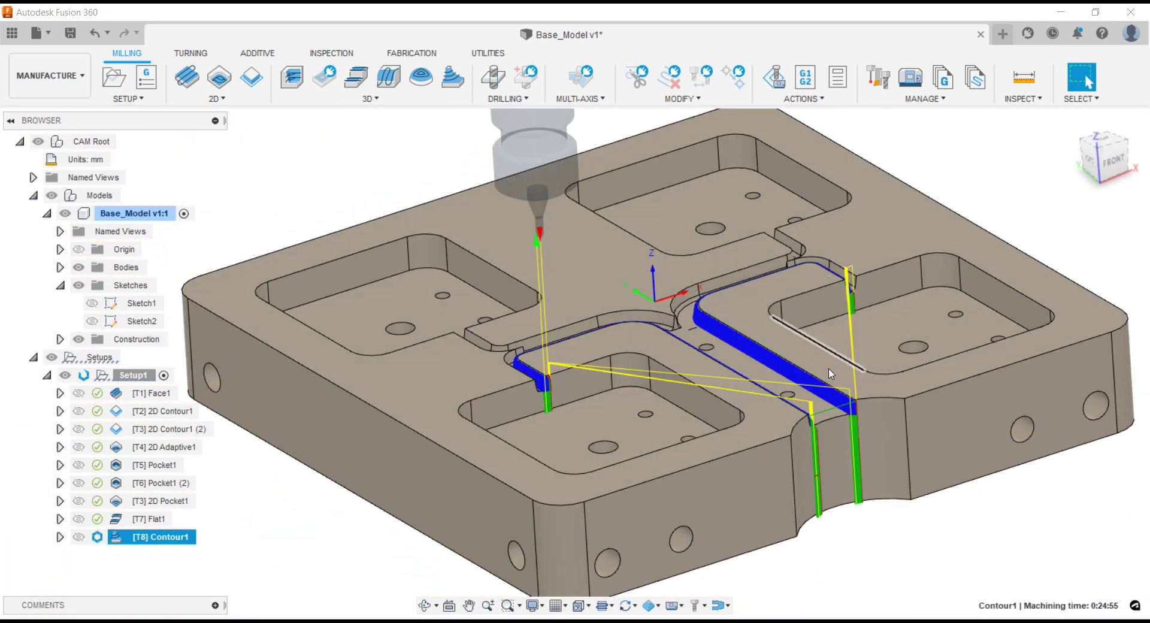
- Zoom the view and reopen Contour1's settings for editing
{"action": "scroll", "coordinate": [851, 440], "scroll_direction": "up", "scroll_amount": 1}
{"action": "scroll", "coordinate": [851, 440], "scroll_direction": "up", "scroll_amount": 2}
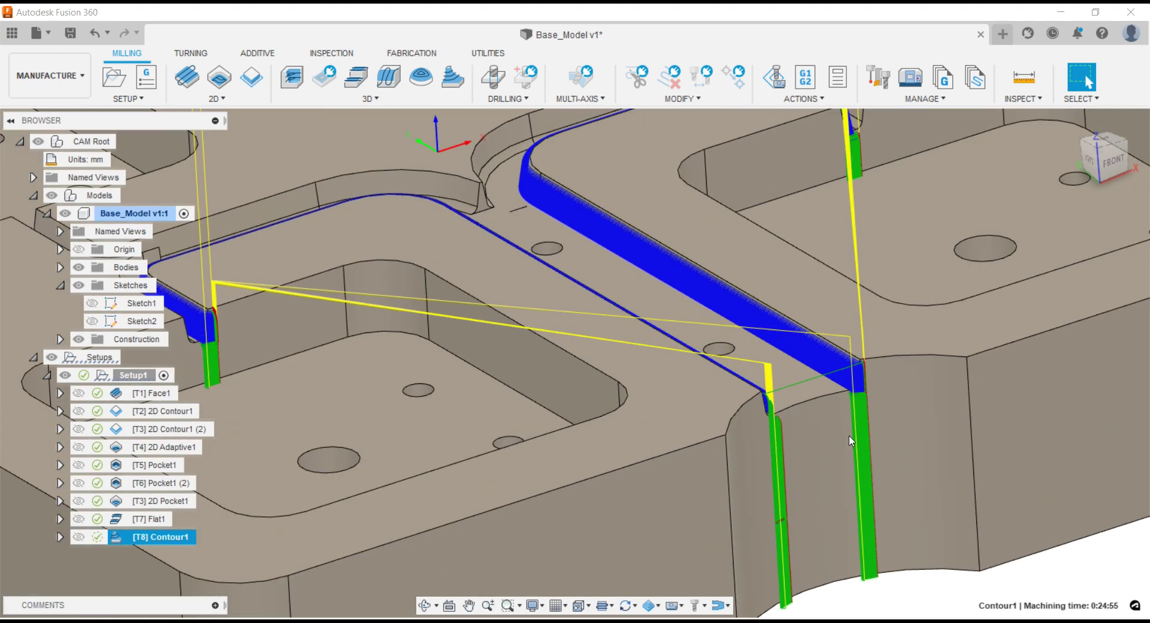
{"action": "scroll", "coordinate": [851, 437], "scroll_direction": "up", "scroll_amount": 2}
{"action": "scroll", "coordinate": [863, 372], "scroll_direction": "up", "scroll_amount": 2}
{"action": "scroll", "coordinate": [865, 358], "scroll_direction": "up", "scroll_amount": 1}
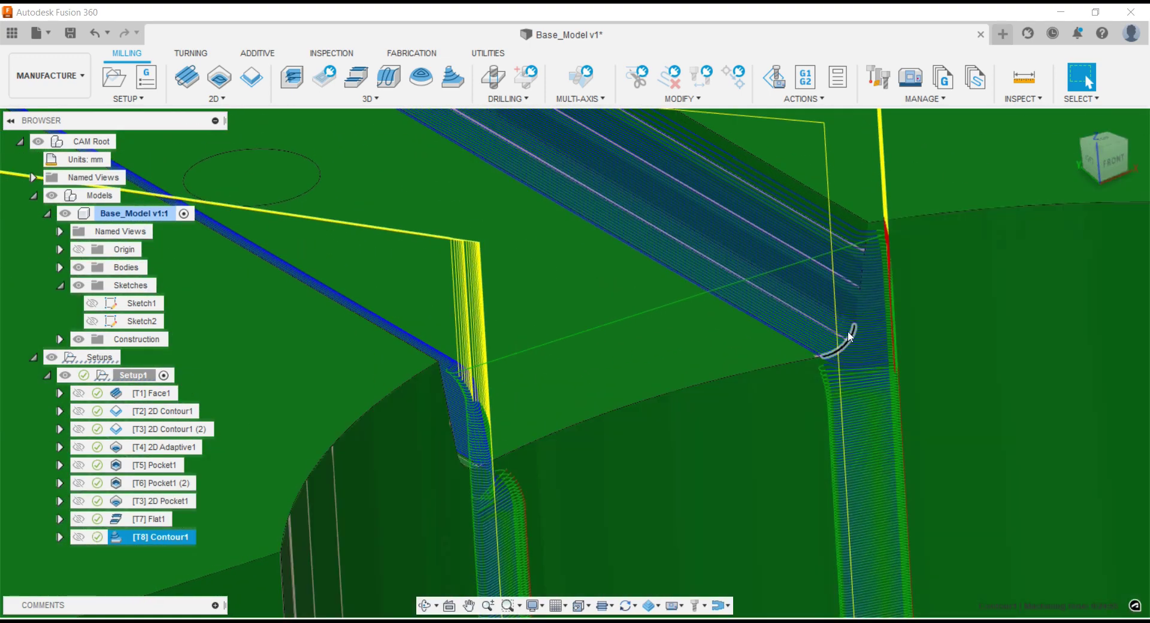
{"action": "scroll", "coordinate": [861, 335], "scroll_direction": "down", "scroll_amount": 2}
{"action": "scroll", "coordinate": [868, 363], "scroll_direction": "down", "scroll_amount": 2}
{"action": "scroll", "coordinate": [870, 376], "scroll_direction": "down", "scroll_amount": 3}
{"action": "scroll", "coordinate": [871, 374], "scroll_direction": "down", "scroll_amount": 3}
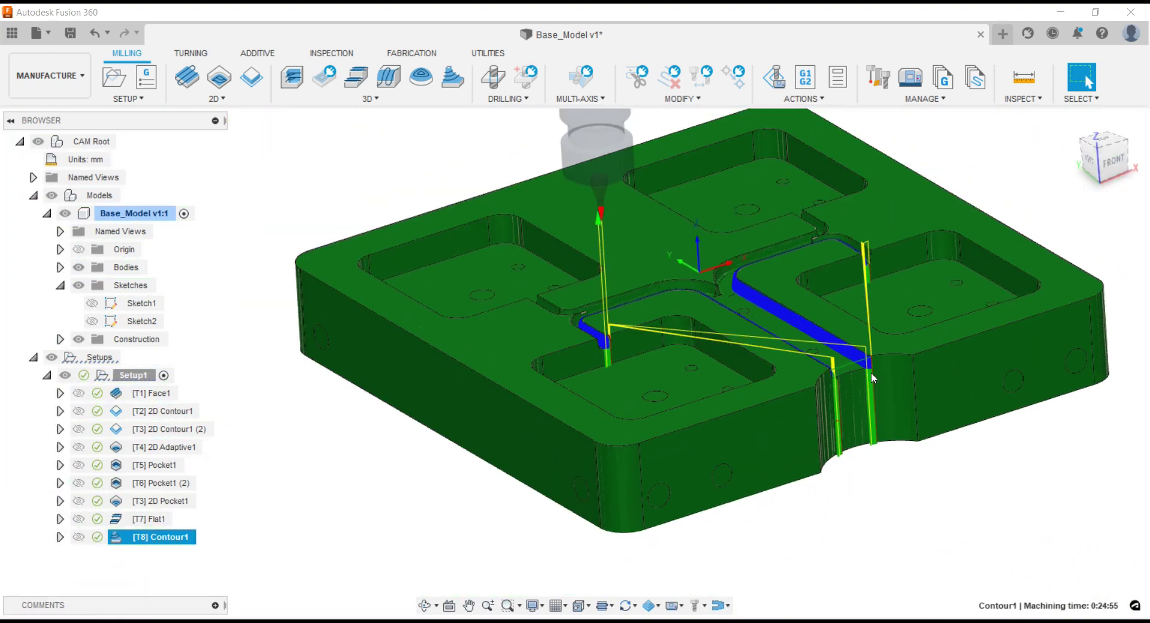
{"action": "scroll", "coordinate": [699, 318], "scroll_direction": "up", "scroll_amount": 1}
{"action": "scroll", "coordinate": [699, 315], "scroll_direction": "up", "scroll_amount": 2}
{"action": "scroll", "coordinate": [683, 329], "scroll_direction": "up", "scroll_amount": 2}
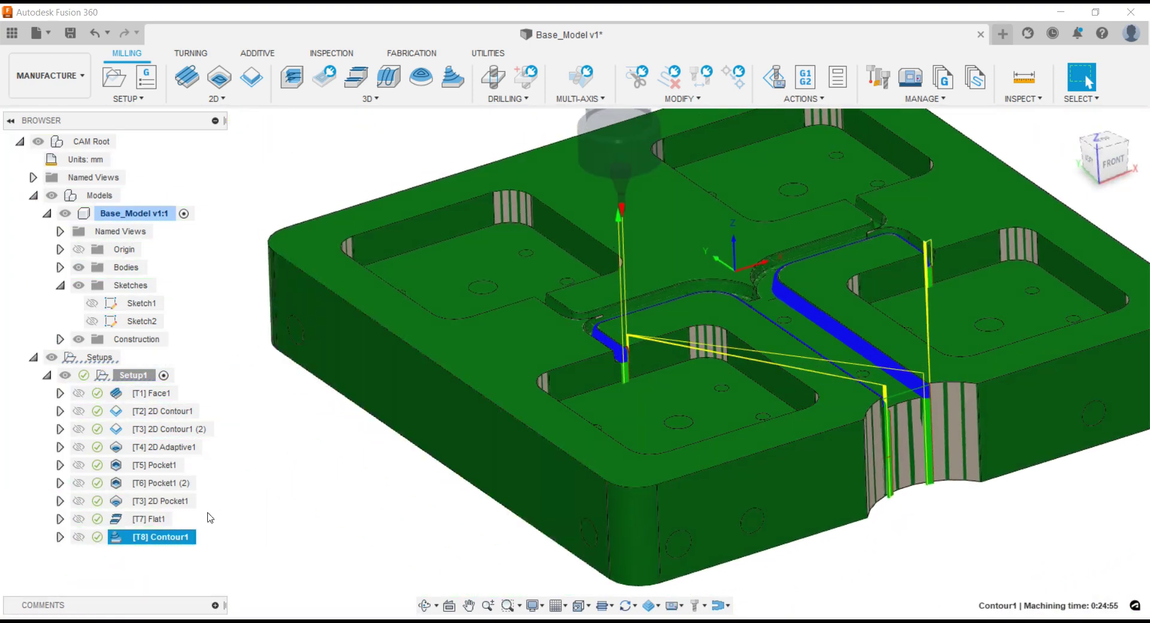
{"action": "right_click", "coordinate": [126, 536]}
{"action": "left_click", "coordinate": [155, 27]}
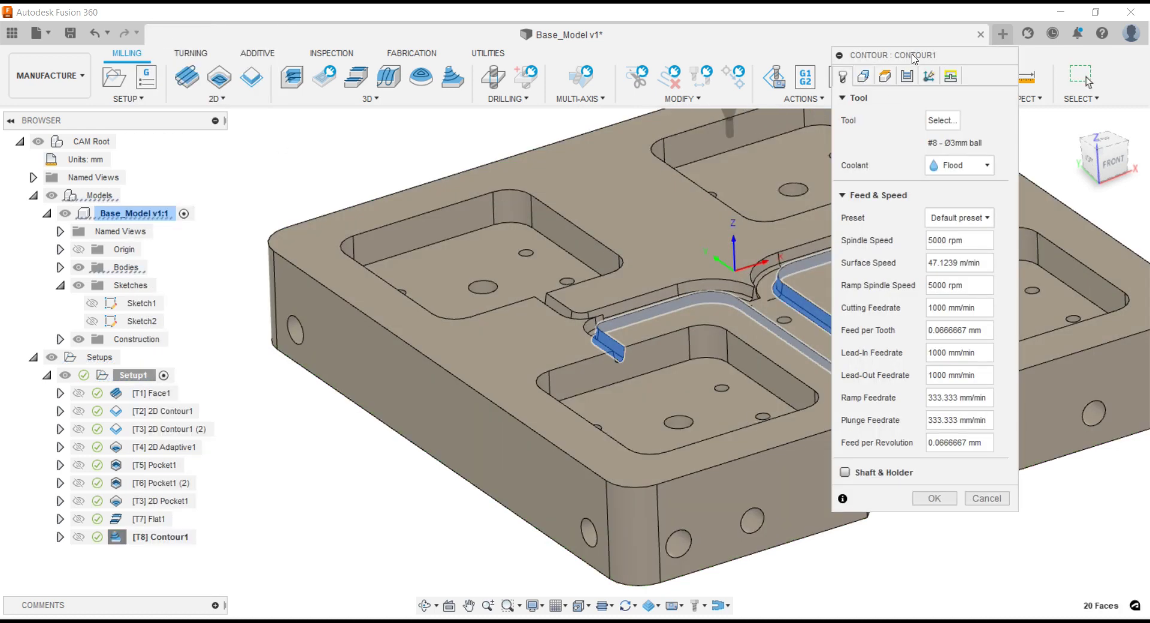
{"action": "left_click_drag", "start_coordinate": [915, 58], "coordinate": [299, 60]}
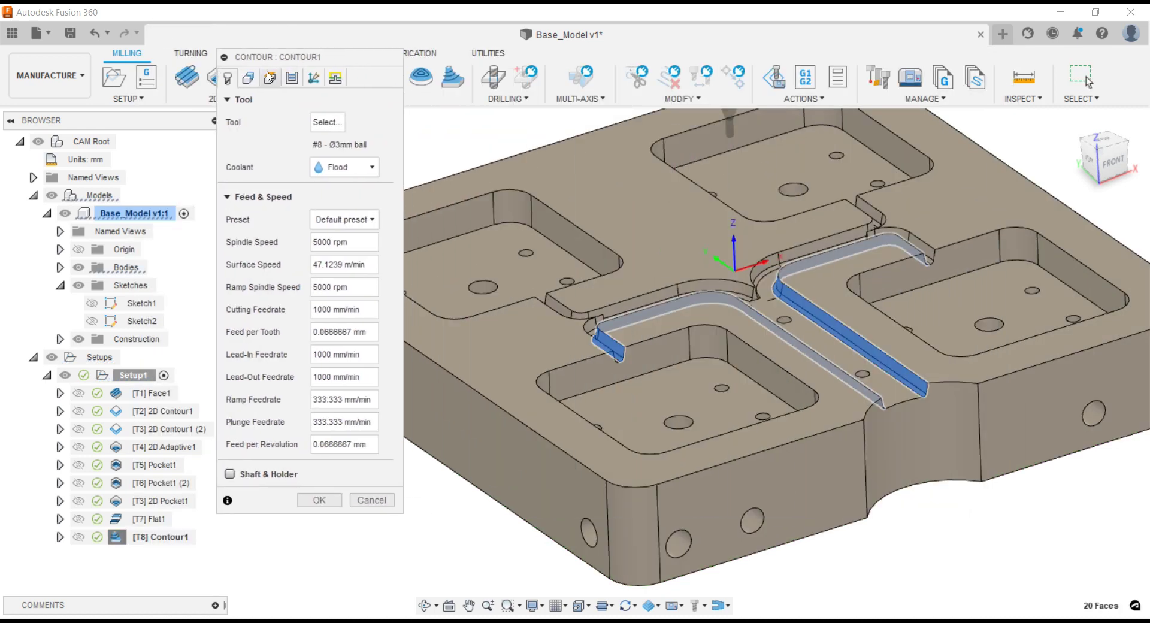
- Set Contour1's bottom height from the T-shaped channel floor face and regenerate the toolpath
{"action": "left_click", "coordinate": [279, 82]}
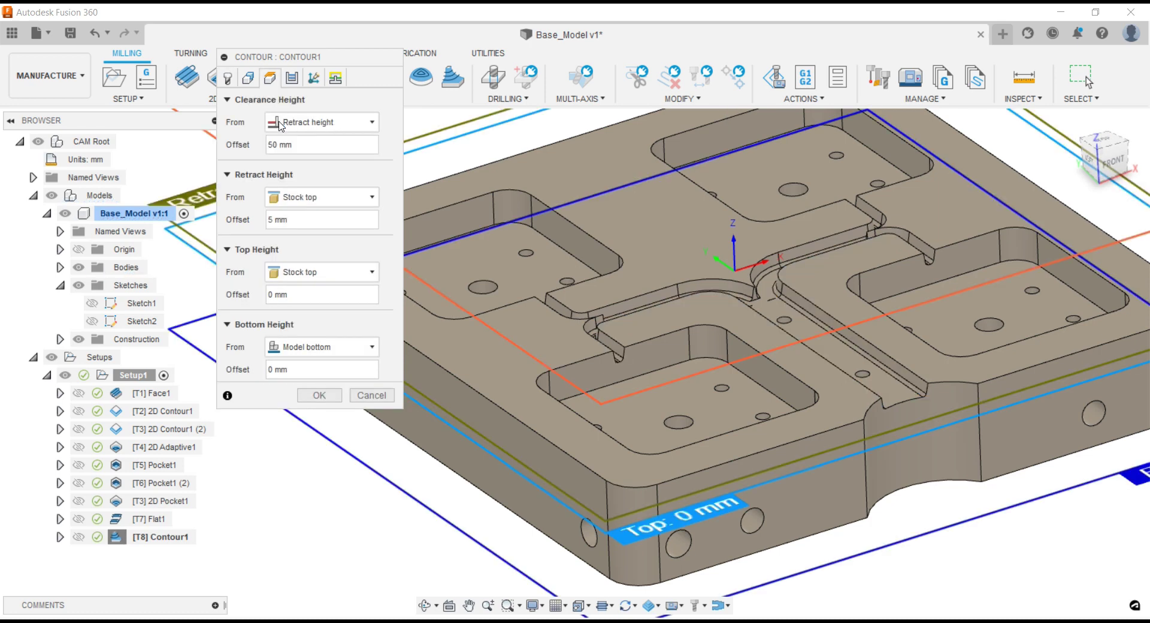
{"action": "left_click", "coordinate": [371, 347]}
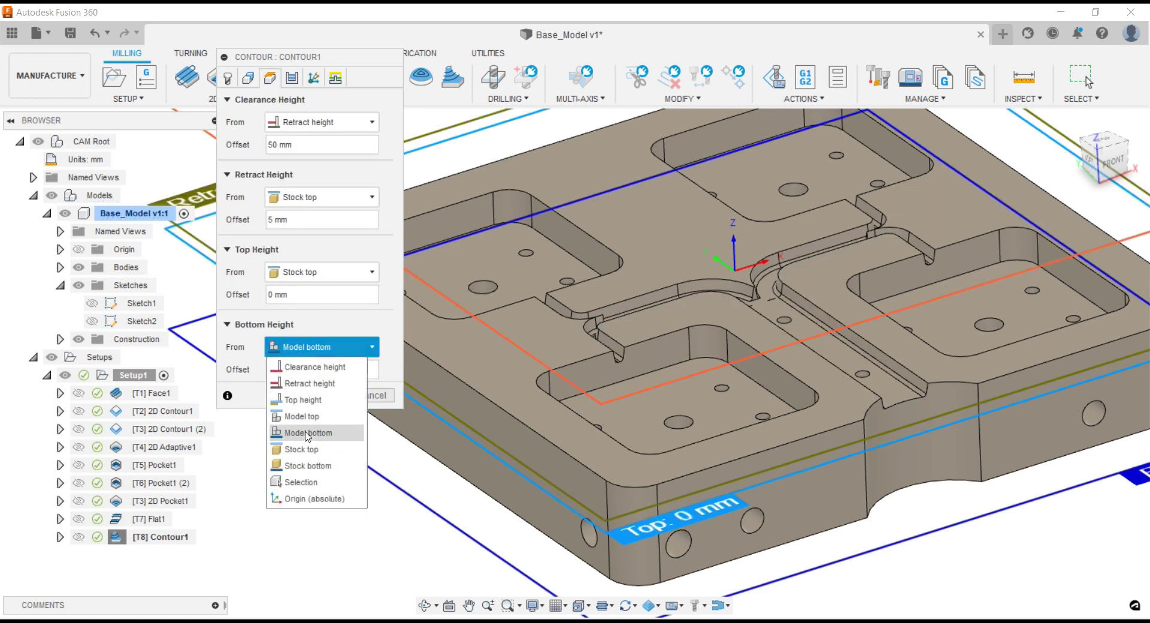
{"action": "left_click", "coordinate": [305, 482]}
{"action": "left_click", "coordinate": [831, 354]}
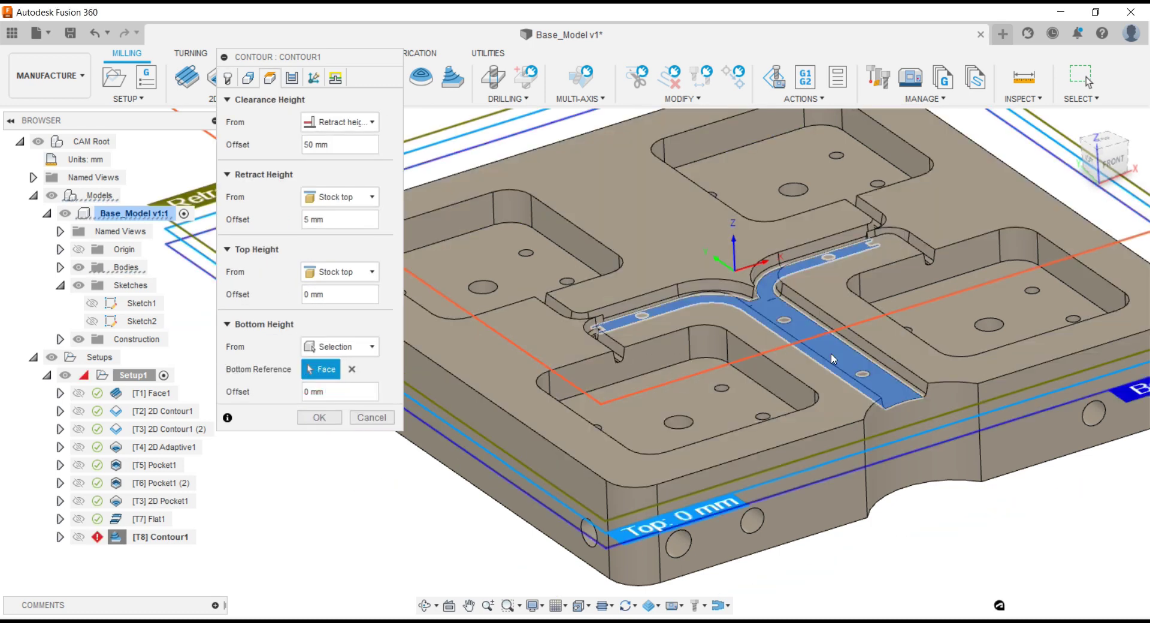
{"action": "left_click", "coordinate": [326, 422]}
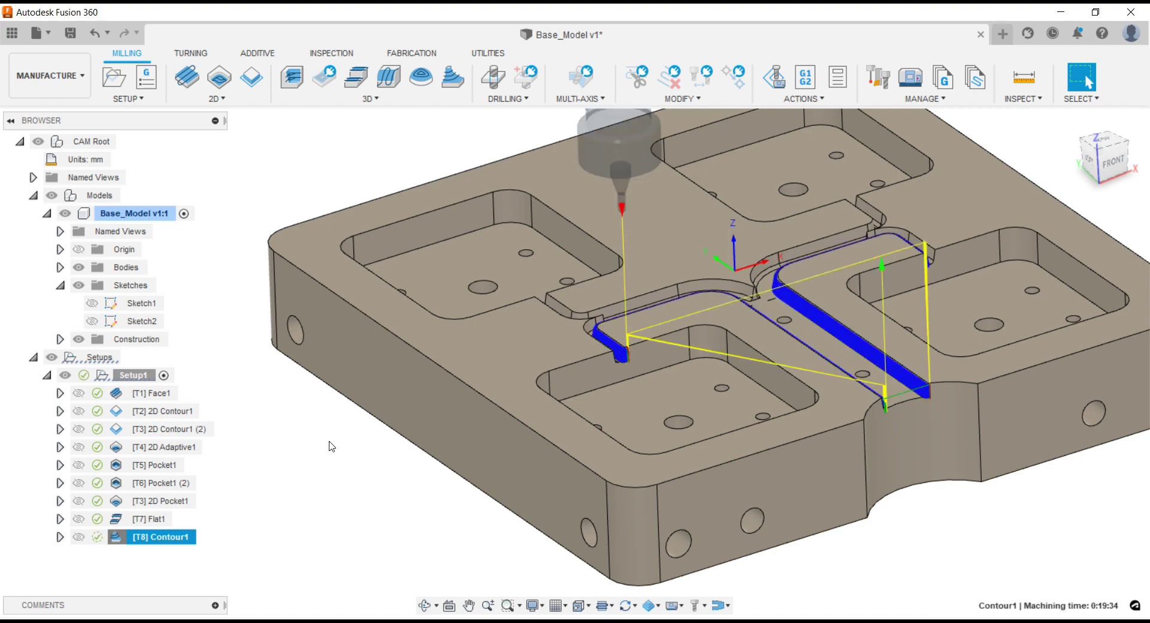
{"action": "scroll", "coordinate": [988, 524], "scroll_direction": "up", "scroll_amount": 3}
{"action": "scroll", "coordinate": [861, 510], "scroll_direction": "up", "scroll_amount": 2}
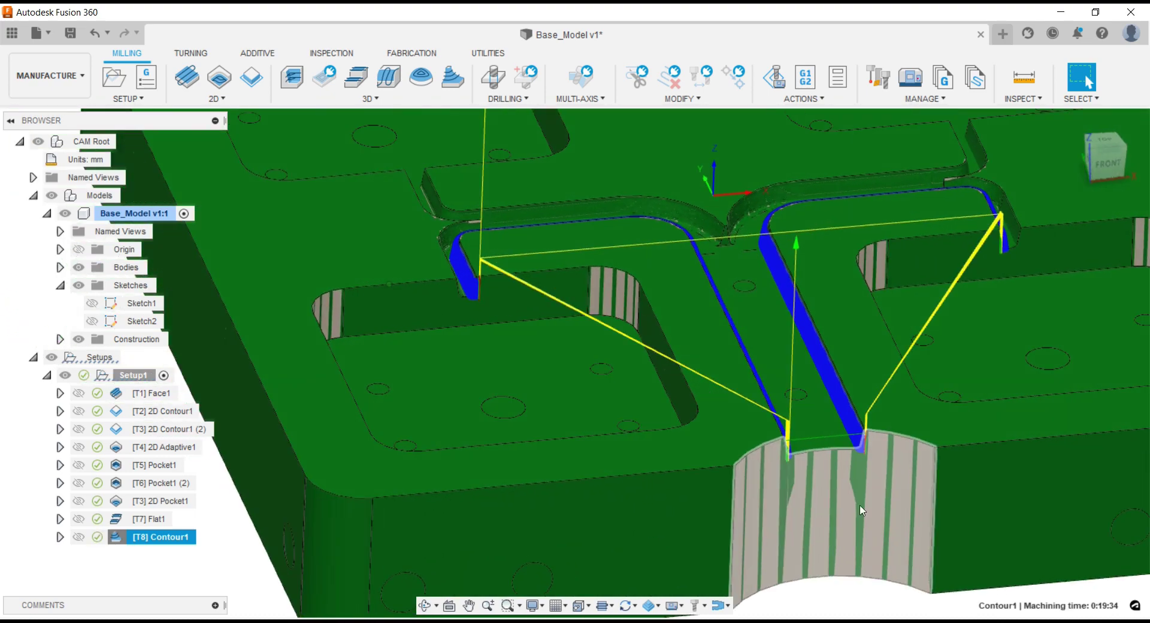
{"action": "middle_click_drag", "start_coordinate": [861, 511], "coordinate": [632, 515], "text": "shift"}
{"action": "scroll", "coordinate": [678, 537], "scroll_direction": "up", "scroll_amount": 3}
{"action": "scroll", "coordinate": [677, 537], "scroll_direction": "up", "scroll_amount": 3}
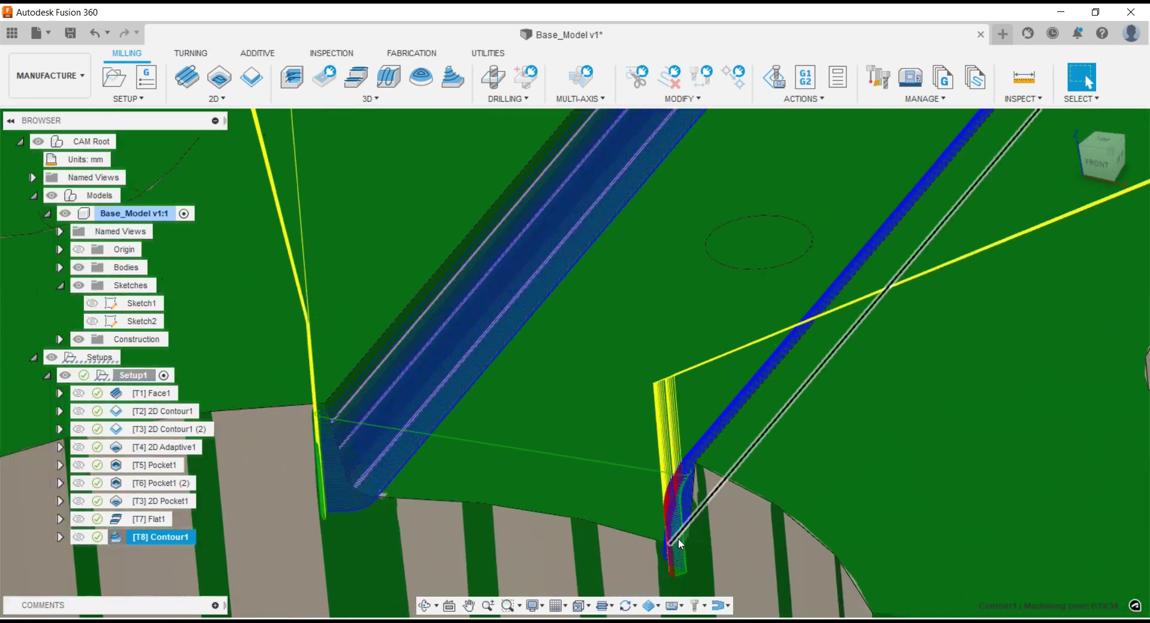
{"action": "scroll", "coordinate": [678, 537], "scroll_direction": "down", "scroll_amount": 3}
{"action": "scroll", "coordinate": [667, 479], "scroll_direction": "down", "scroll_amount": 3}
{"action": "scroll", "coordinate": [689, 490], "scroll_direction": "down", "scroll_amount": 3}
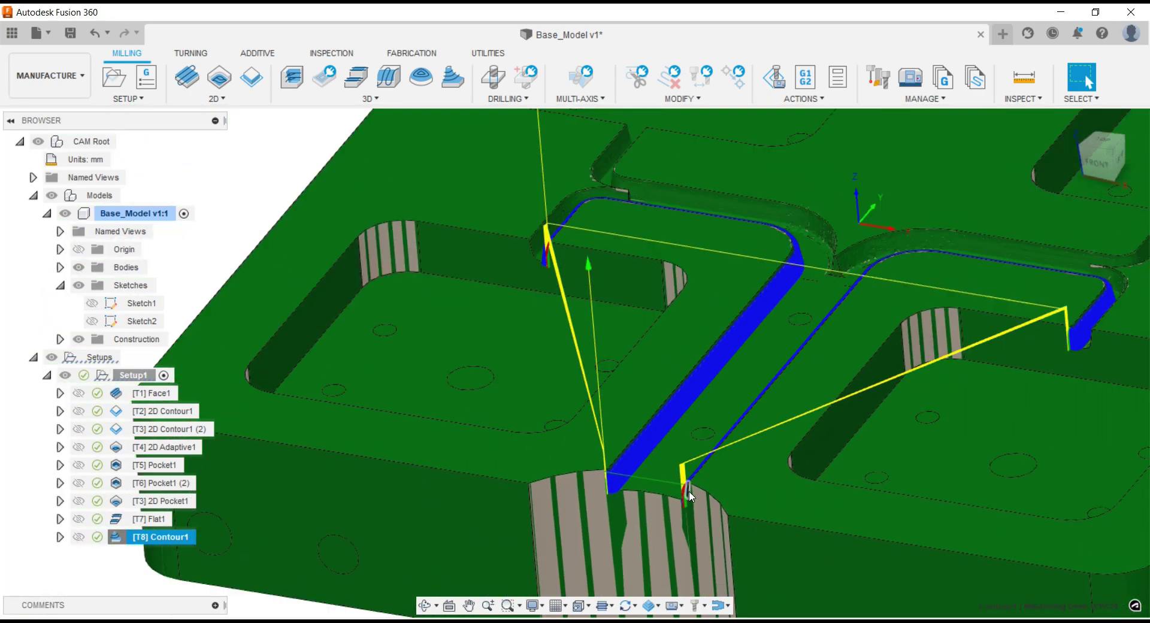
{"action": "mouse_move", "coordinate": [689, 491]}
{"action": "middle_mouse_down", "text": "shift"}
{"action": "mouse_move", "coordinate": [689, 436]}
{"action": "mouse_move", "coordinate": [645, 353]}
{"action": "mouse_move", "coordinate": [562, 347]}
{"action": "middle_mouse_up", "text": "shift"}
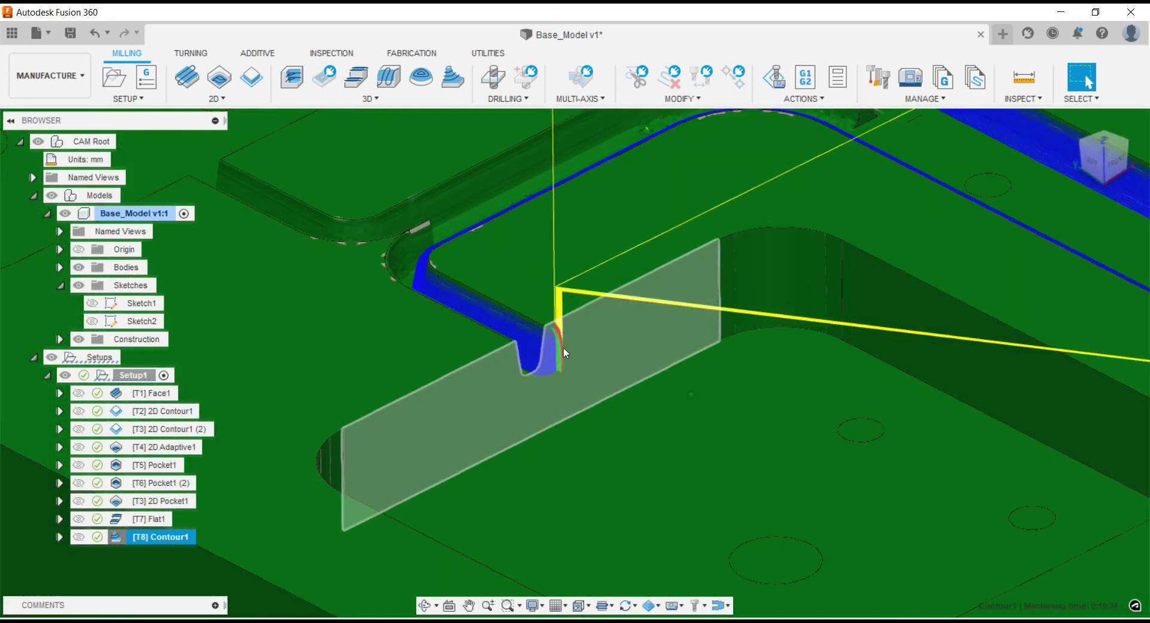
{"action": "scroll", "coordinate": [563, 346], "scroll_direction": "up", "scroll_amount": 2}
{"action": "scroll", "coordinate": [551, 340], "scroll_direction": "up", "scroll_amount": 2}
{"action": "scroll", "coordinate": [546, 315], "scroll_direction": "down", "scroll_amount": 1}
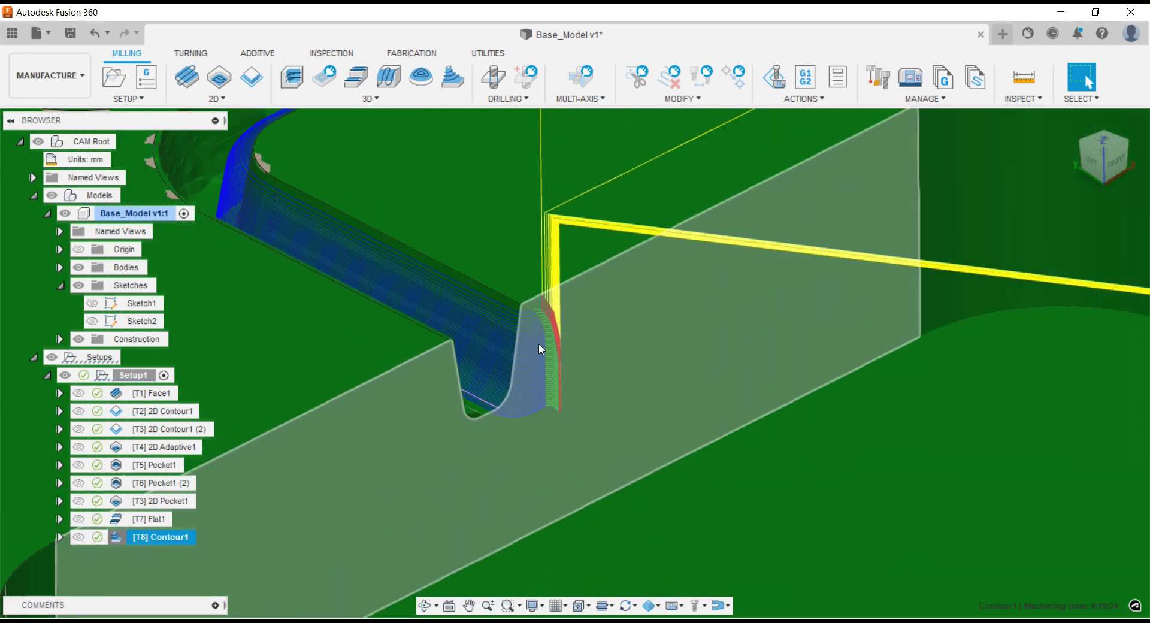
{"action": "scroll", "coordinate": [539, 349], "scroll_direction": "down", "scroll_amount": 3}
{"action": "scroll", "coordinate": [448, 308], "scroll_direction": "down", "scroll_amount": 3}
{"action": "middle_click_drag", "start_coordinate": [429, 285], "coordinate": [637, 311], "text": "shift"}
{"action": "scroll", "coordinate": [829, 353], "scroll_direction": "up", "scroll_amount": 2}
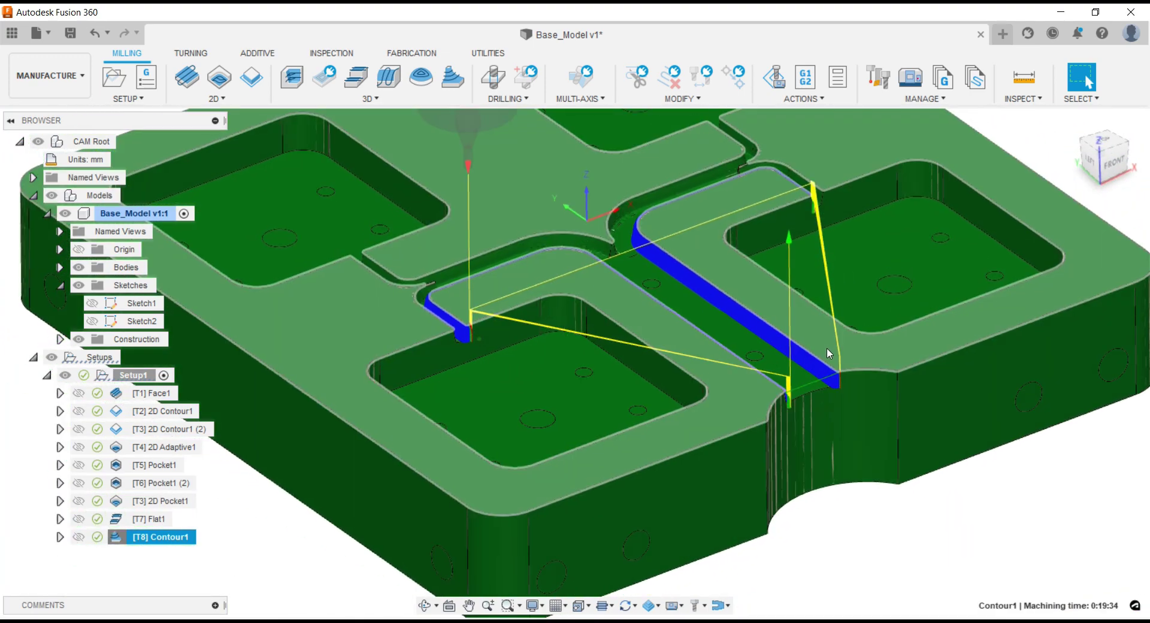
{"action": "scroll", "coordinate": [662, 357], "scroll_direction": "down", "scroll_amount": 5}
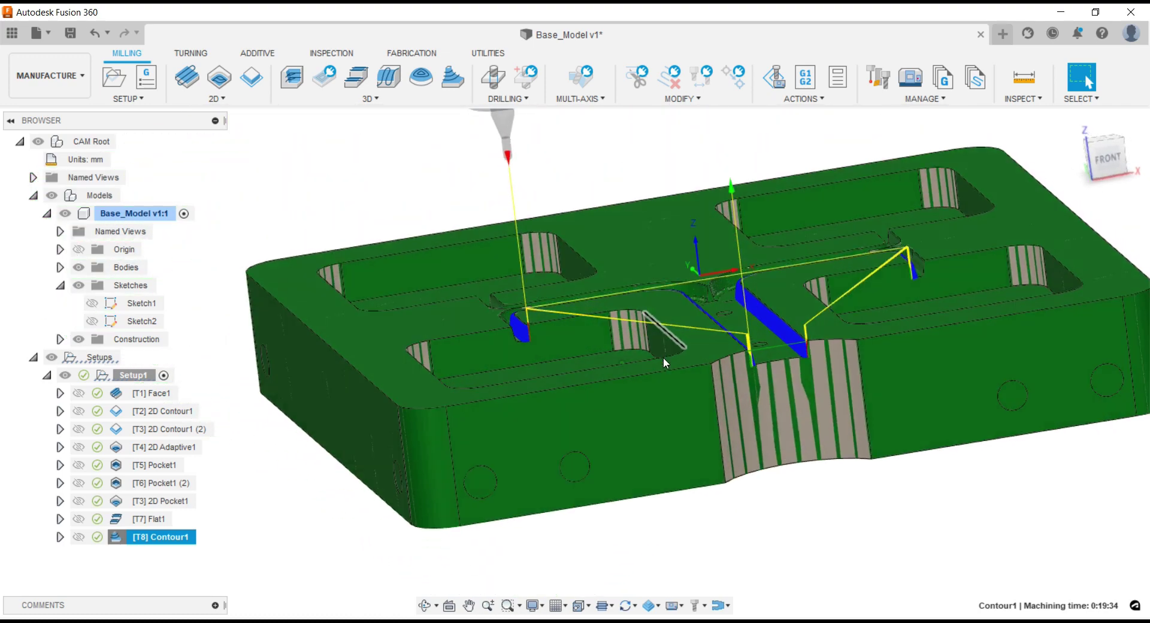
{"action": "middle_click_drag", "start_coordinate": [663, 357], "coordinate": [720, 322], "text": "shift"}
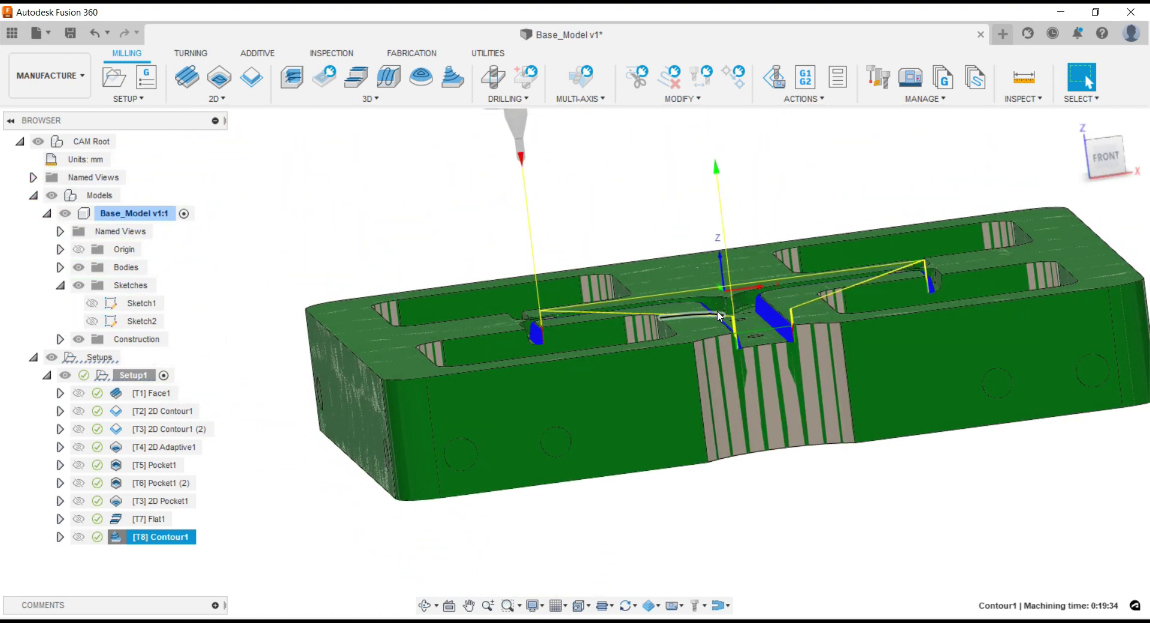
- Change Contour1's cutting direction from climb to Both ways and regenerate it
{"action": "right_click", "coordinate": [141, 537]}
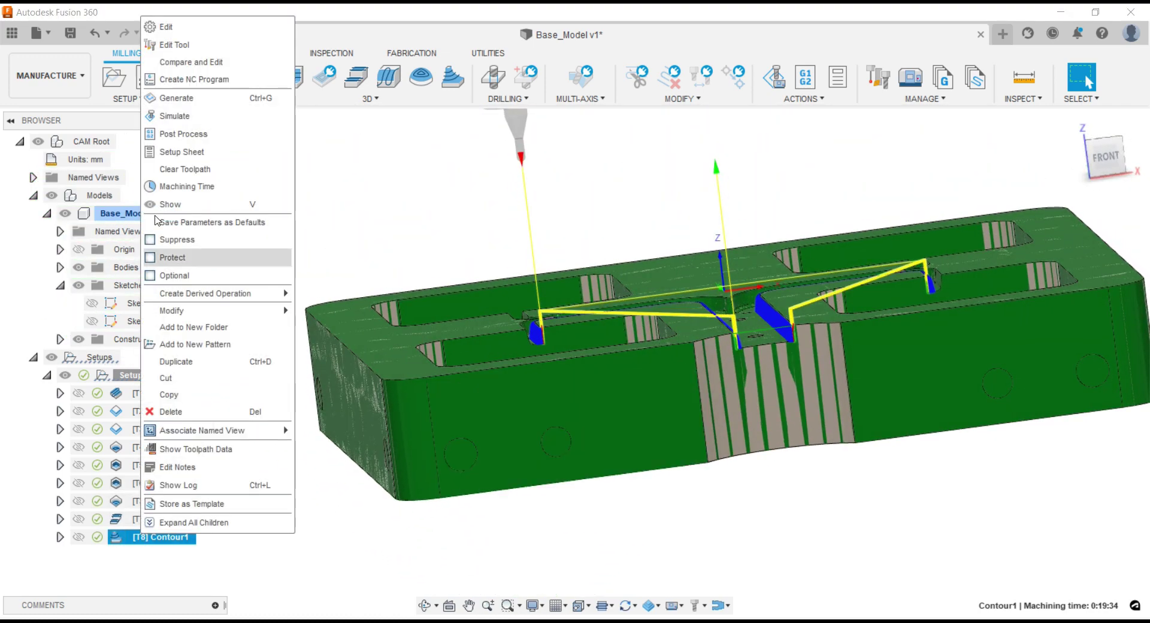
{"action": "left_click", "coordinate": [317, 22]}
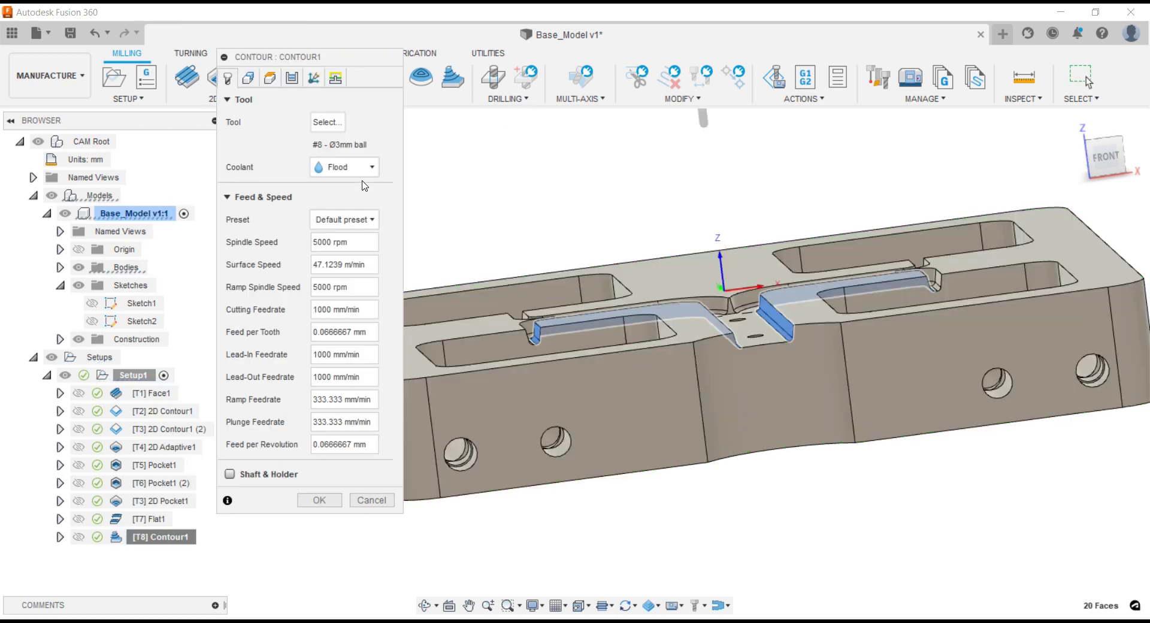
{"action": "left_click", "coordinate": [291, 79]}
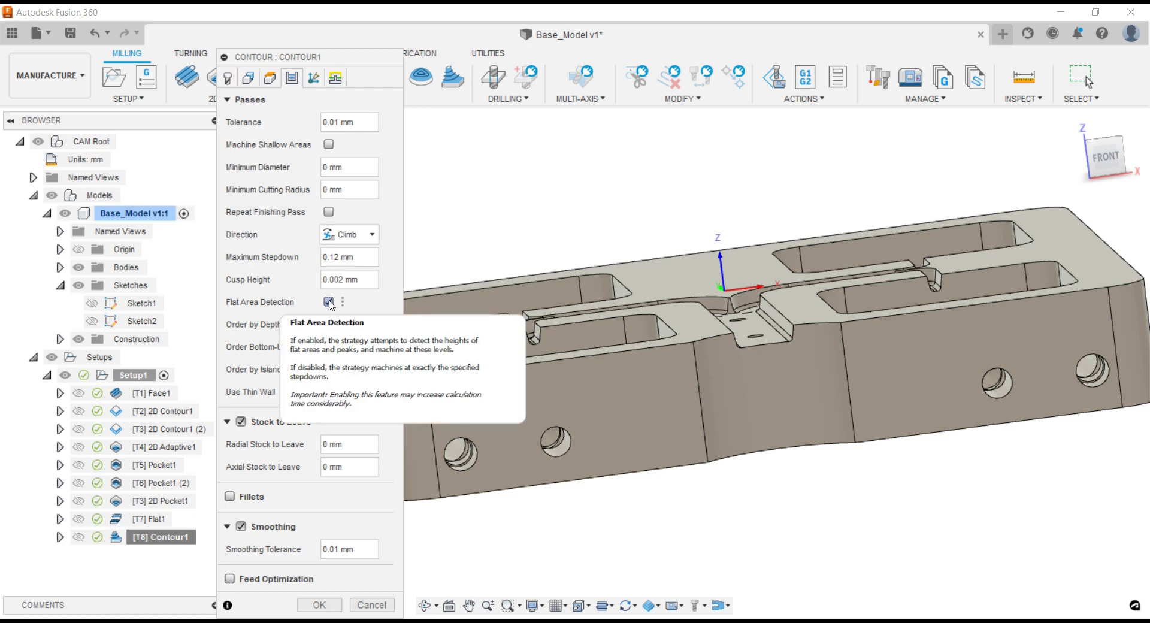
{"action": "left_click", "coordinate": [357, 235]}
{"action": "left_click", "coordinate": [361, 290]}
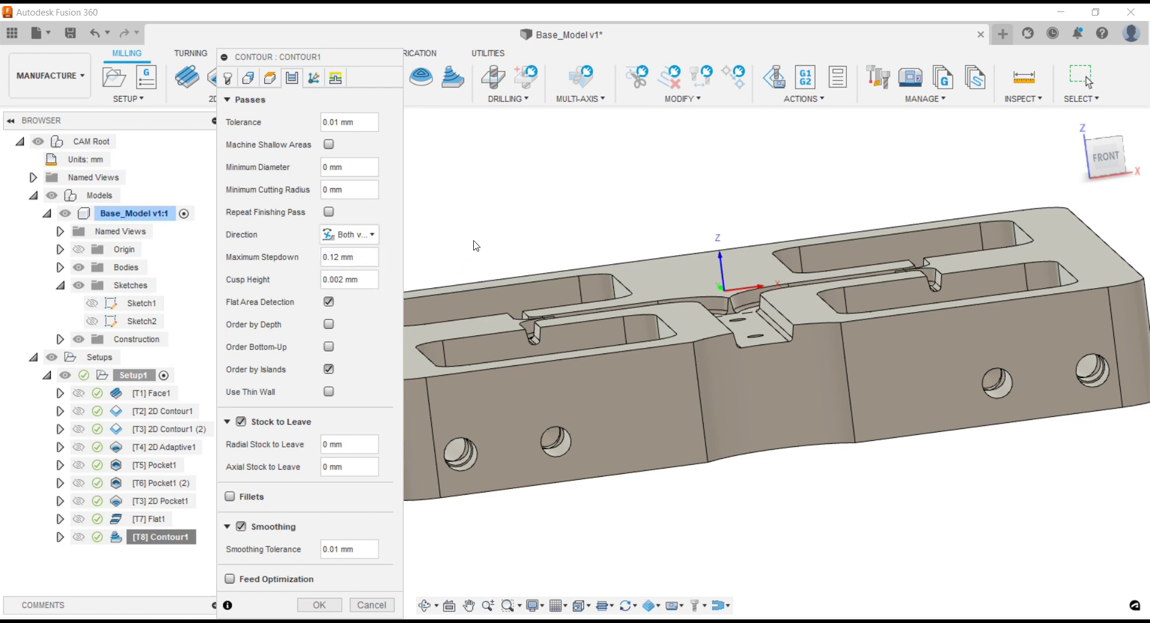
{"action": "left_click", "coordinate": [319, 604]}
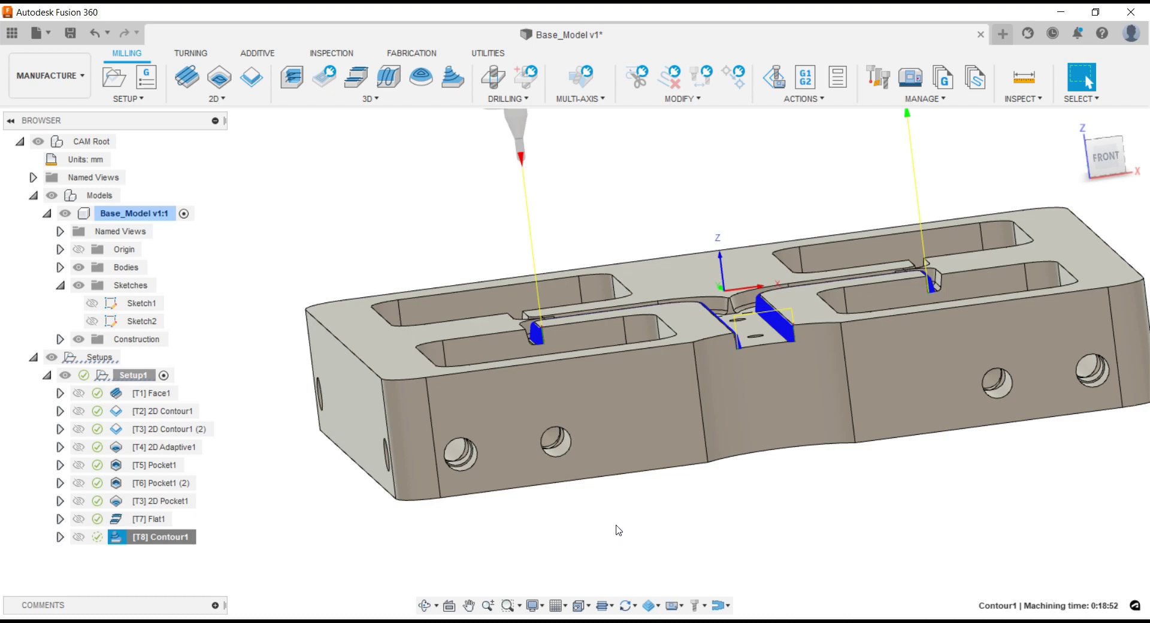
- Show the Contour1 toolpath and zoom and orbit to inspect it along the T-shaped channel
{"action": "scroll", "coordinate": [719, 531], "scroll_direction": "up", "scroll_amount": 3}
{"action": "scroll", "coordinate": [719, 531], "scroll_direction": "up", "scroll_amount": 2}
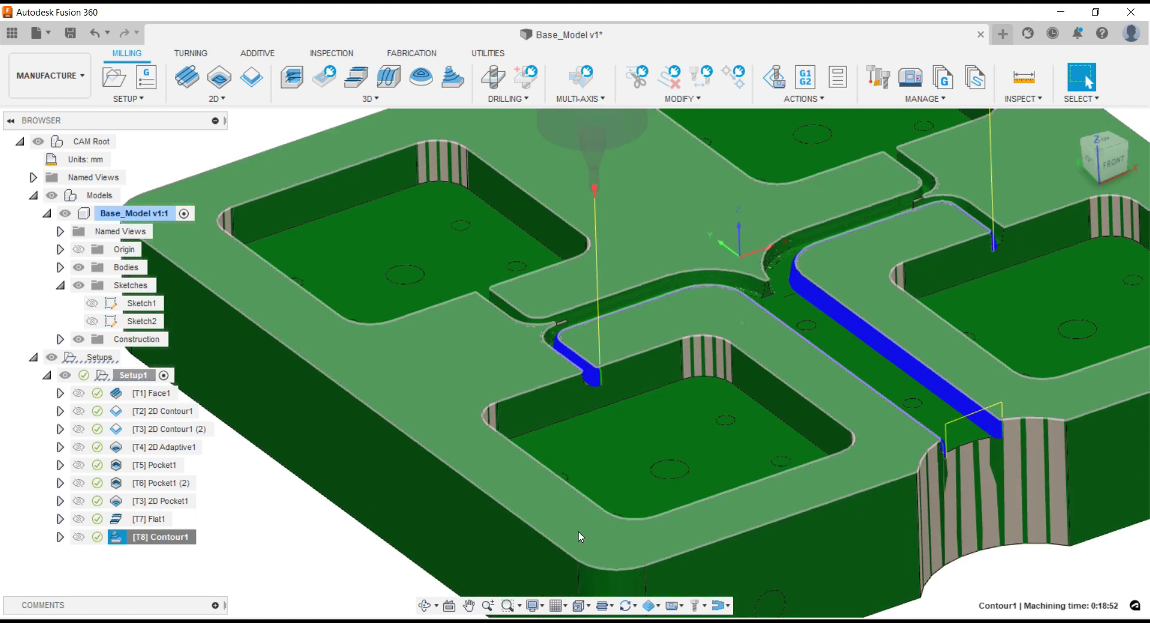
{"action": "scroll", "coordinate": [578, 535], "scroll_direction": "down", "scroll_amount": 3}
{"action": "scroll", "coordinate": [275, 535], "scroll_direction": "down", "scroll_amount": 2}
{"action": "left_click", "coordinate": [217, 551]}
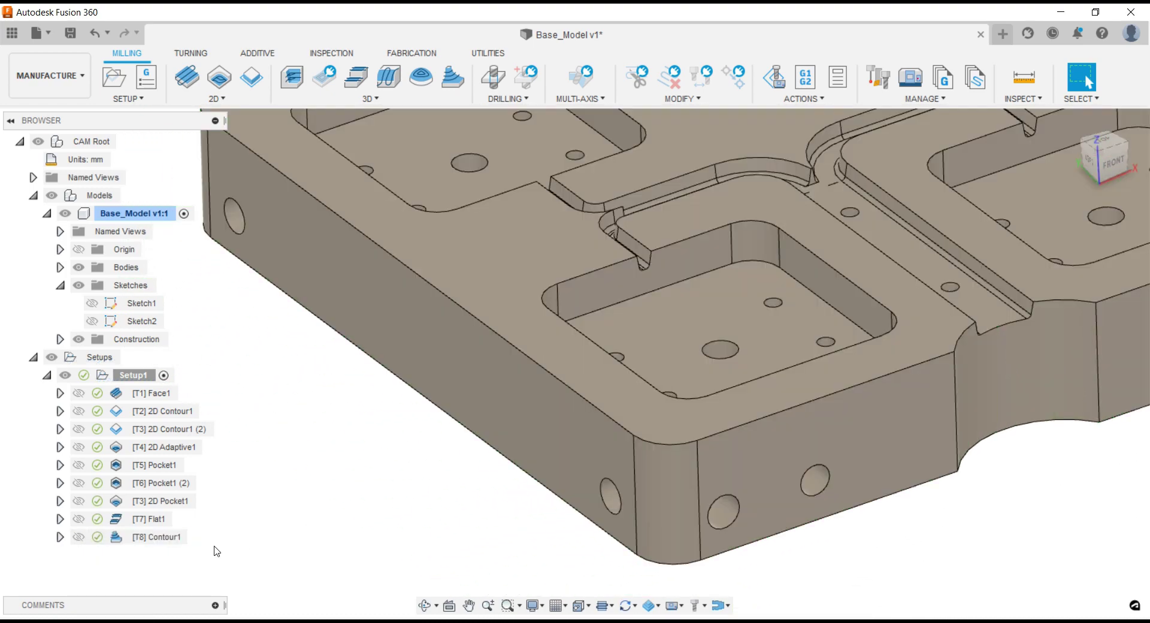
{"action": "left_click", "coordinate": [85, 542]}
{"action": "scroll", "coordinate": [993, 400], "scroll_direction": "up", "scroll_amount": 3}
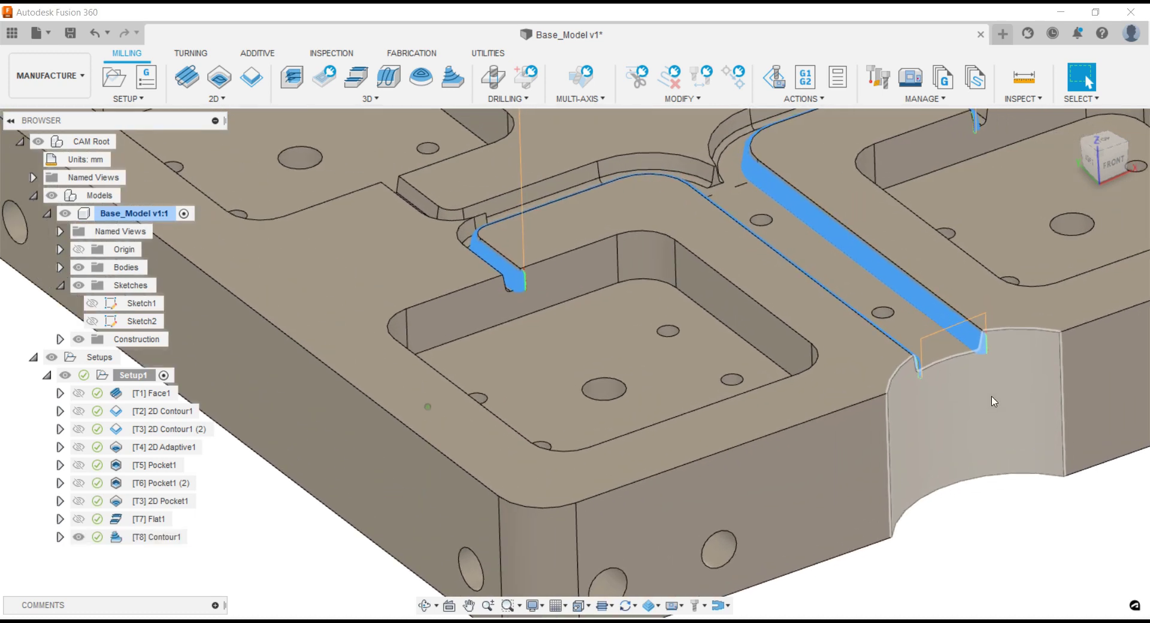
{"action": "scroll", "coordinate": [1000, 334], "scroll_direction": "up", "scroll_amount": 3}
{"action": "scroll", "coordinate": [982, 334], "scroll_direction": "up", "scroll_amount": 2}
{"action": "scroll", "coordinate": [961, 331], "scroll_direction": "up", "scroll_amount": 2}
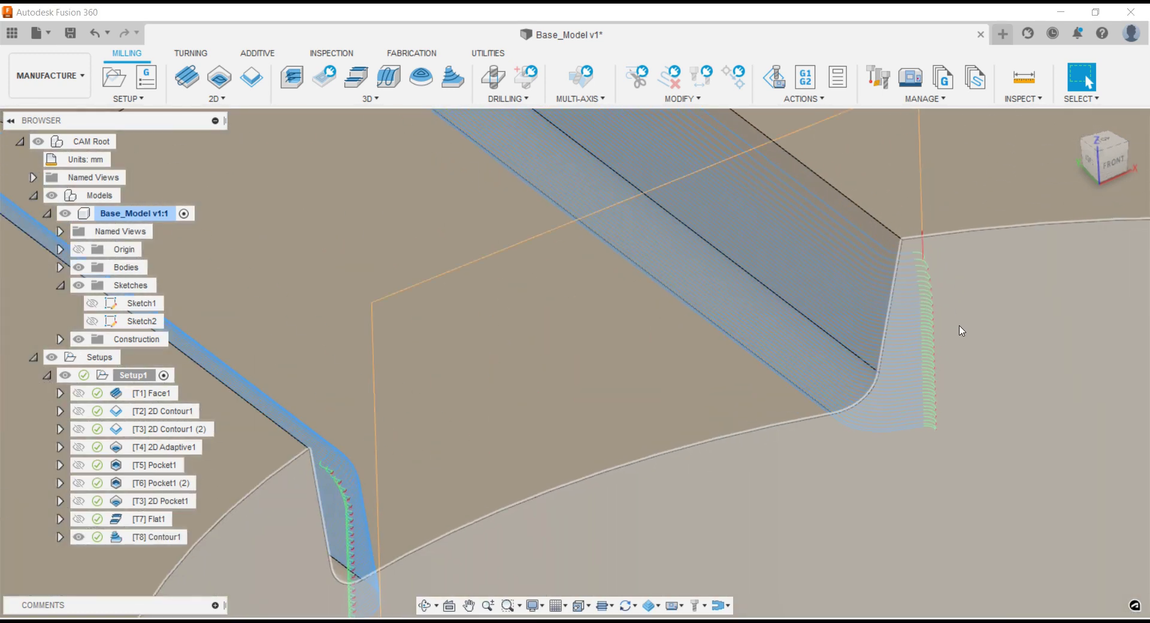
{"action": "scroll", "coordinate": [960, 335], "scroll_direction": "up", "scroll_amount": 1}
{"action": "scroll", "coordinate": [958, 348], "scroll_direction": "down", "scroll_amount": 3}
{"action": "scroll", "coordinate": [954, 361], "scroll_direction": "down", "scroll_amount": 3}
{"action": "scroll", "coordinate": [875, 359], "scroll_direction": "down", "scroll_amount": 3}
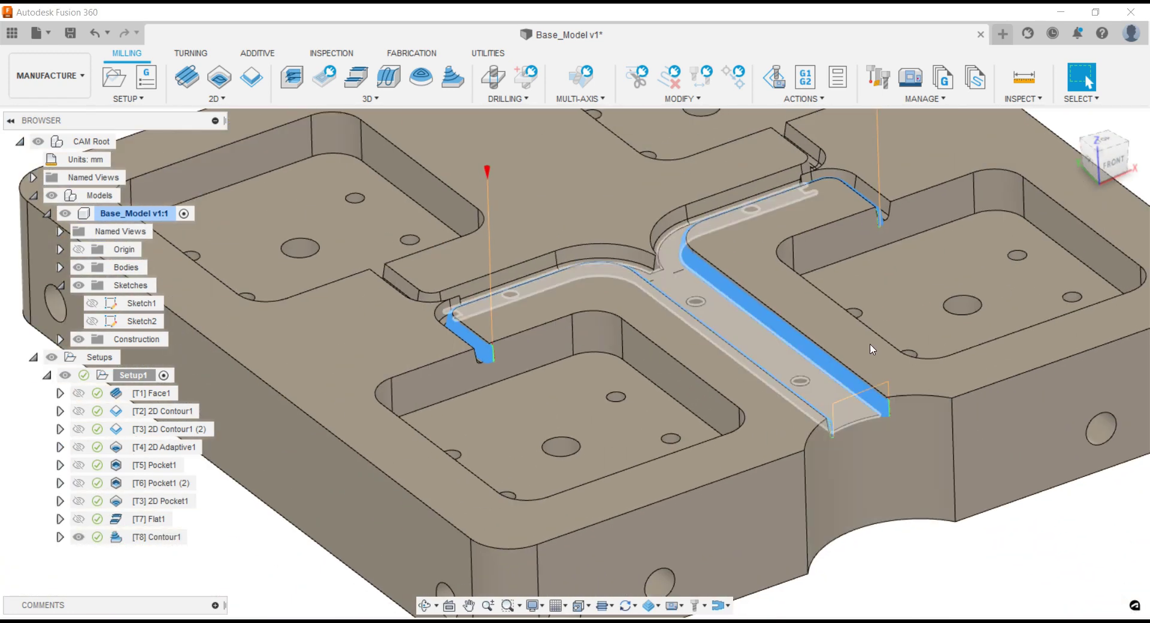
{"action": "middle_click_drag", "start_coordinate": [925, 211], "coordinate": [805, 245], "text": "shift"}
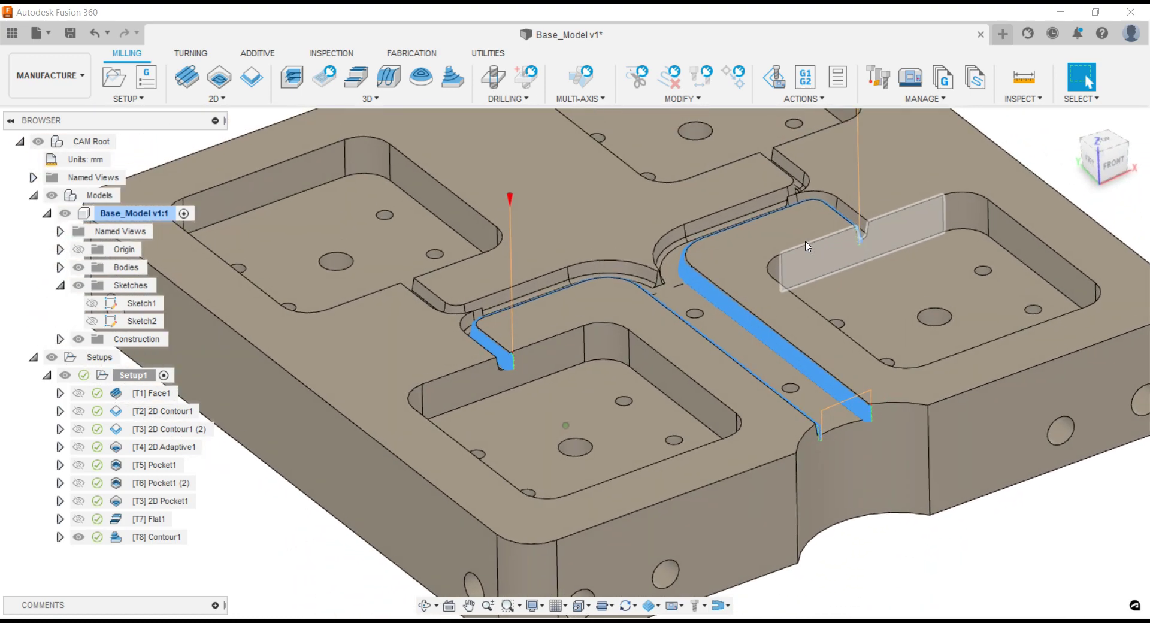
{"action": "scroll", "coordinate": [805, 245], "scroll_direction": "down", "scroll_amount": 3}
{"action": "scroll", "coordinate": [805, 246], "scroll_direction": "down", "scroll_amount": 1}
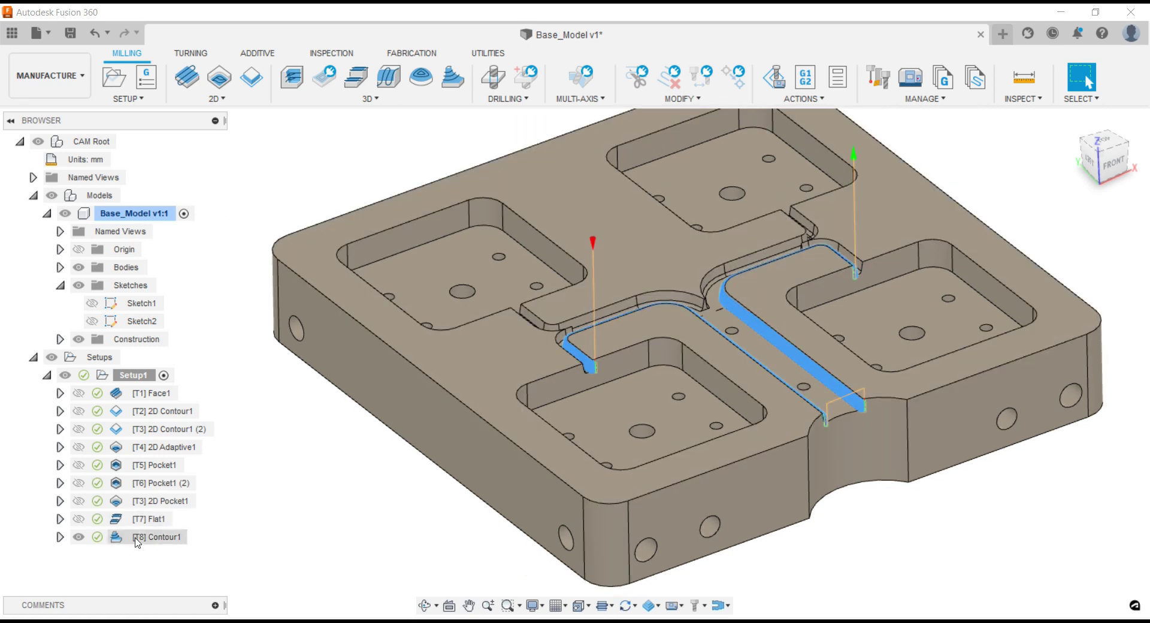
- Collapse the Models group and duplicate Contour1 as Contour1 (2)
{"action": "left_click", "coordinate": [35, 197]}
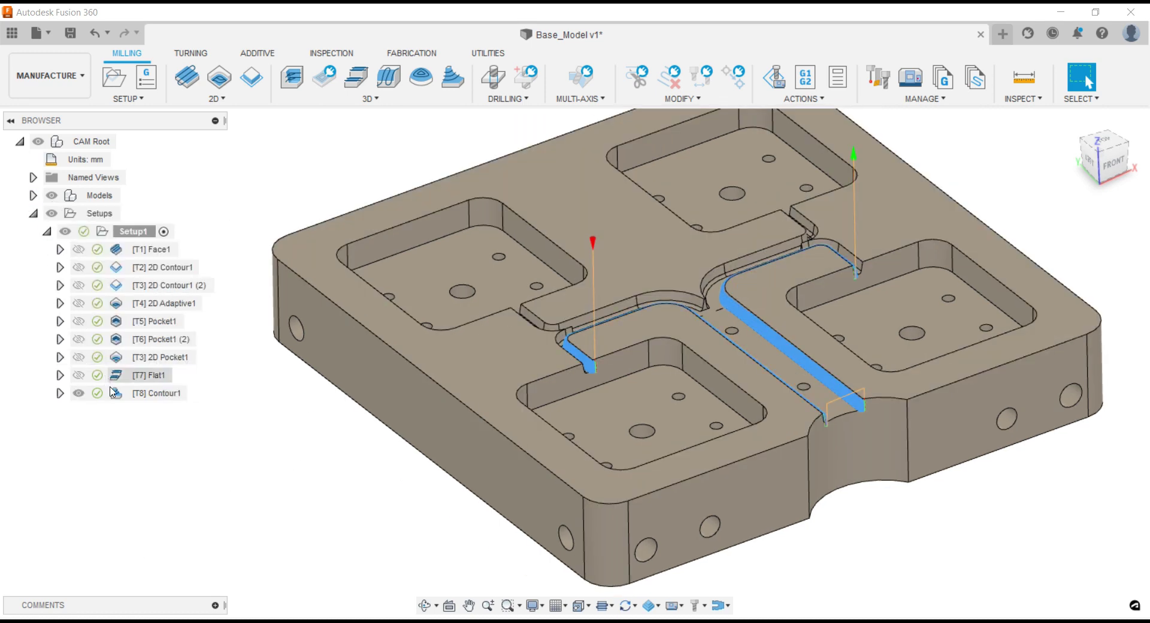
{"action": "right_click", "coordinate": [127, 397]}
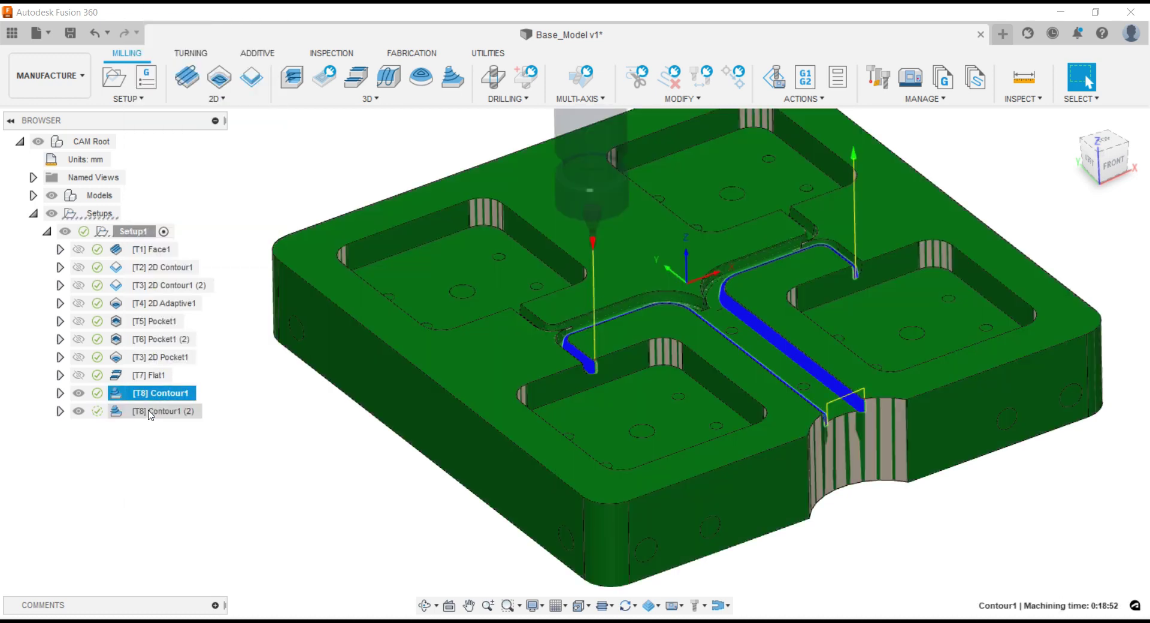
{"action": "left_click", "coordinate": [150, 412]}
- In Contour1 (2)'s Geometry settings, clear the 20 existing touch surfaces
{"action": "right_click", "coordinate": [151, 413]}
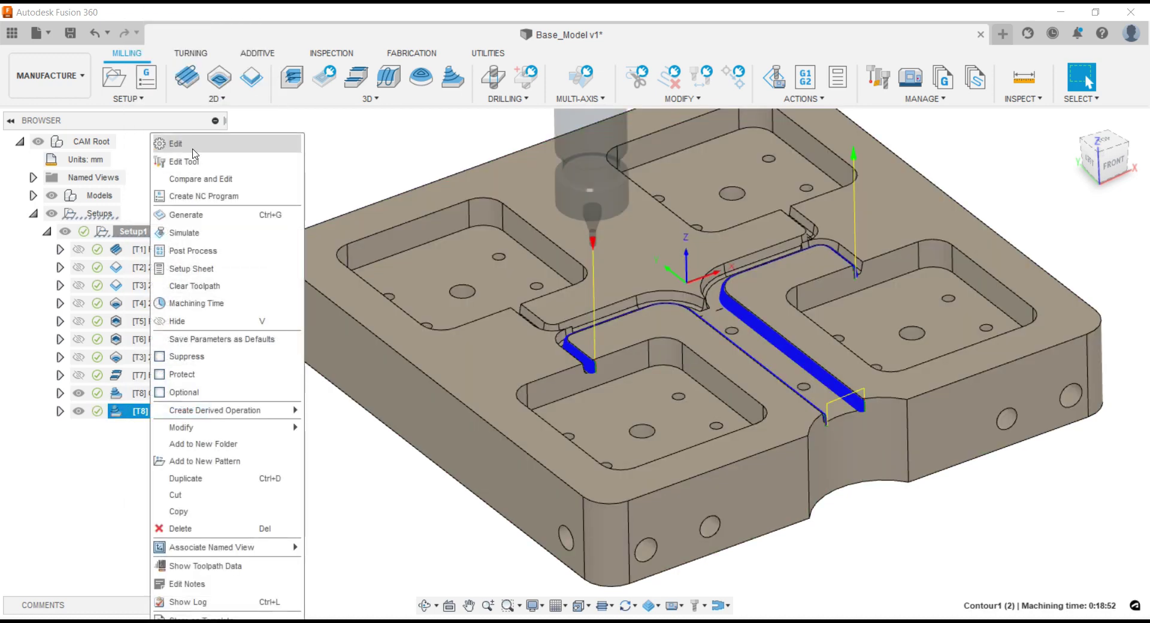
{"action": "left_click", "coordinate": [193, 143]}
{"action": "left_click", "coordinate": [248, 78]}
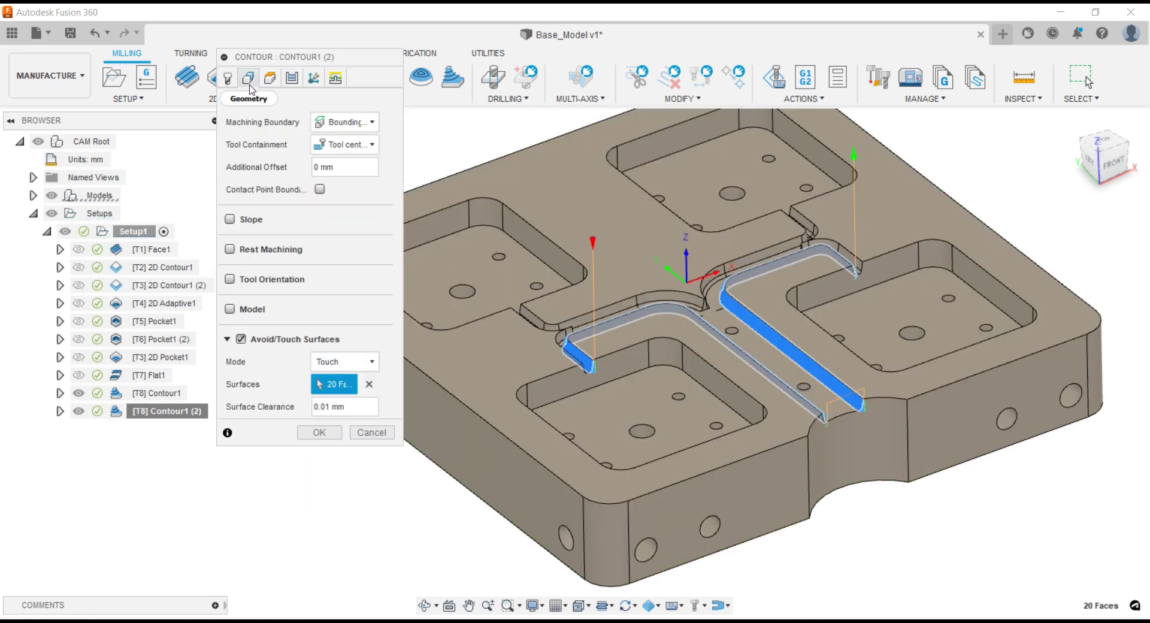
{"action": "left_click", "coordinate": [368, 384]}
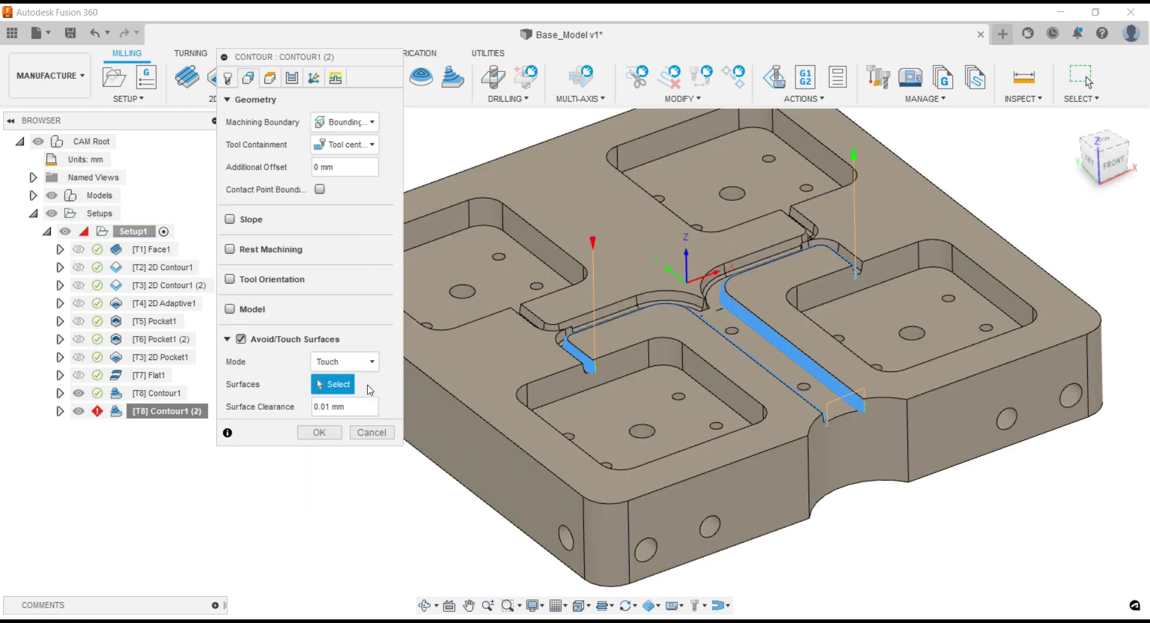
- Select the slot wall, lower wall strip, corner fillets and straight wall as touch surfaces
{"action": "scroll", "coordinate": [429, 440], "scroll_direction": "up", "scroll_amount": 5}
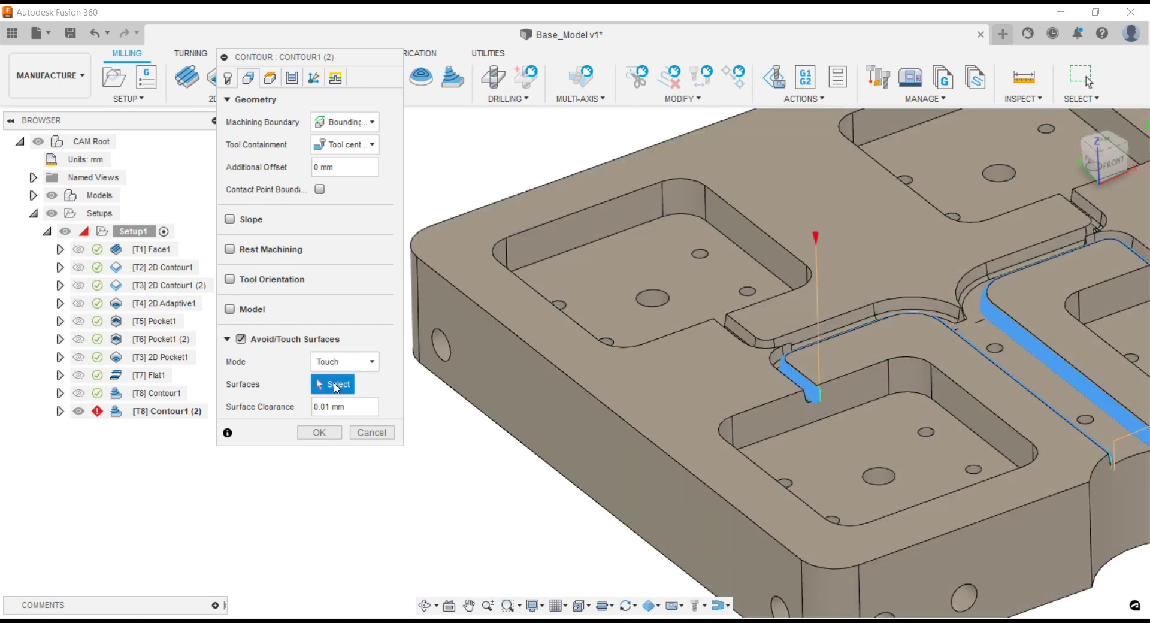
{"action": "scroll", "coordinate": [803, 326], "scroll_direction": "up", "scroll_amount": 4}
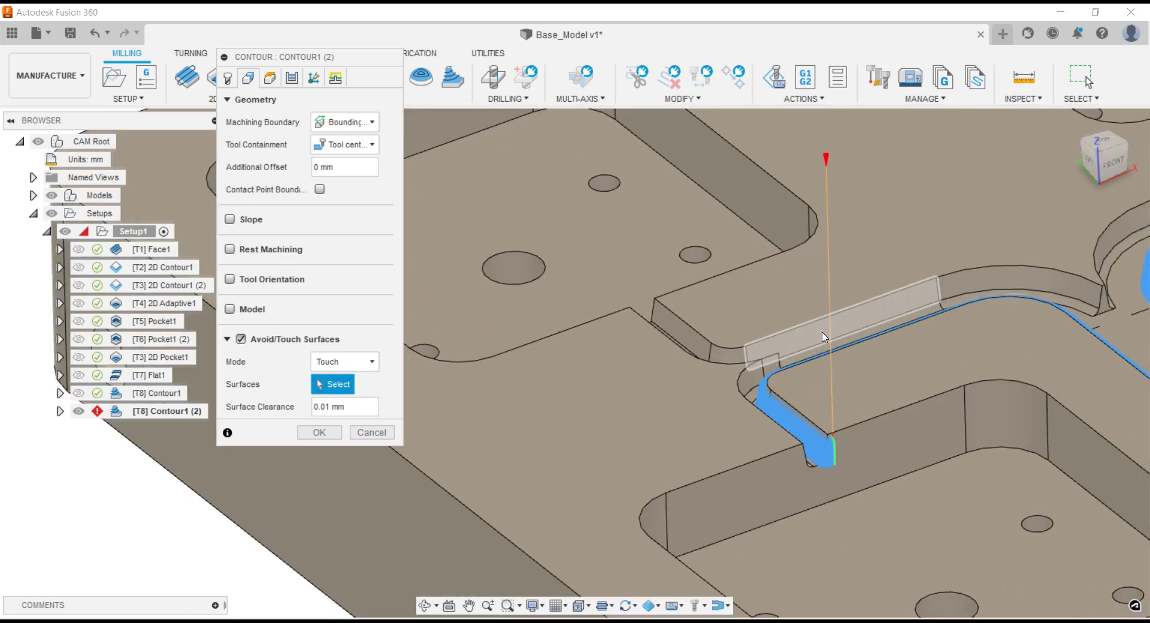
{"action": "scroll", "coordinate": [823, 337], "scroll_direction": "up", "scroll_amount": 3}
{"action": "middle_click_drag", "start_coordinate": [779, 350], "coordinate": [713, 369], "text": "shift"}
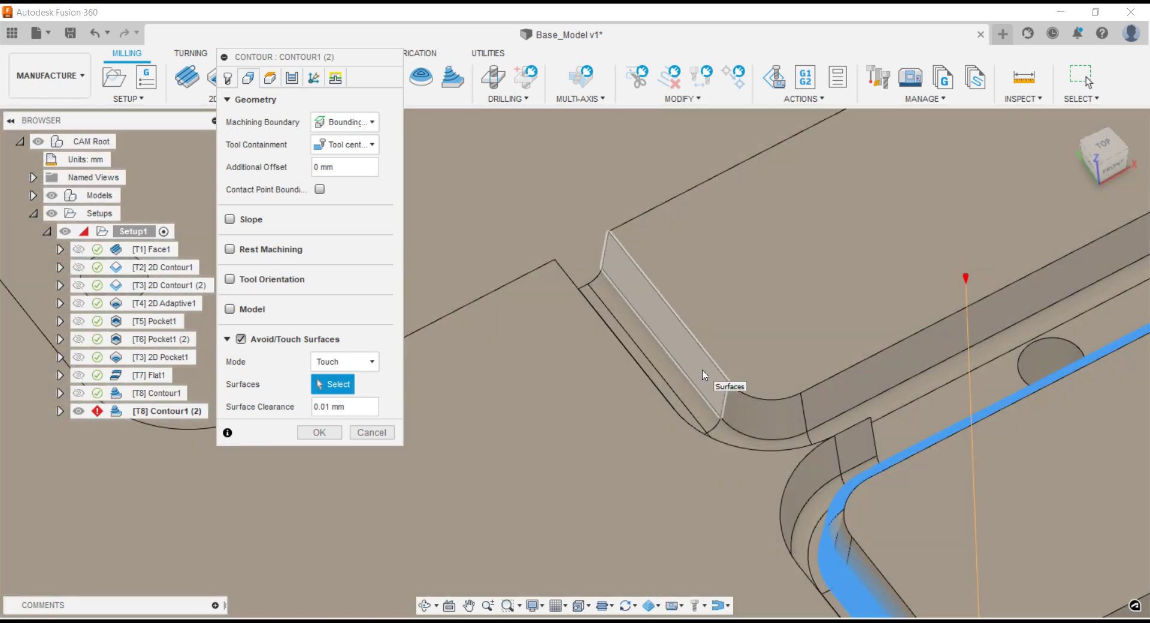
{"action": "left_click", "coordinate": [703, 371]}
{"action": "left_click", "coordinate": [693, 397]}
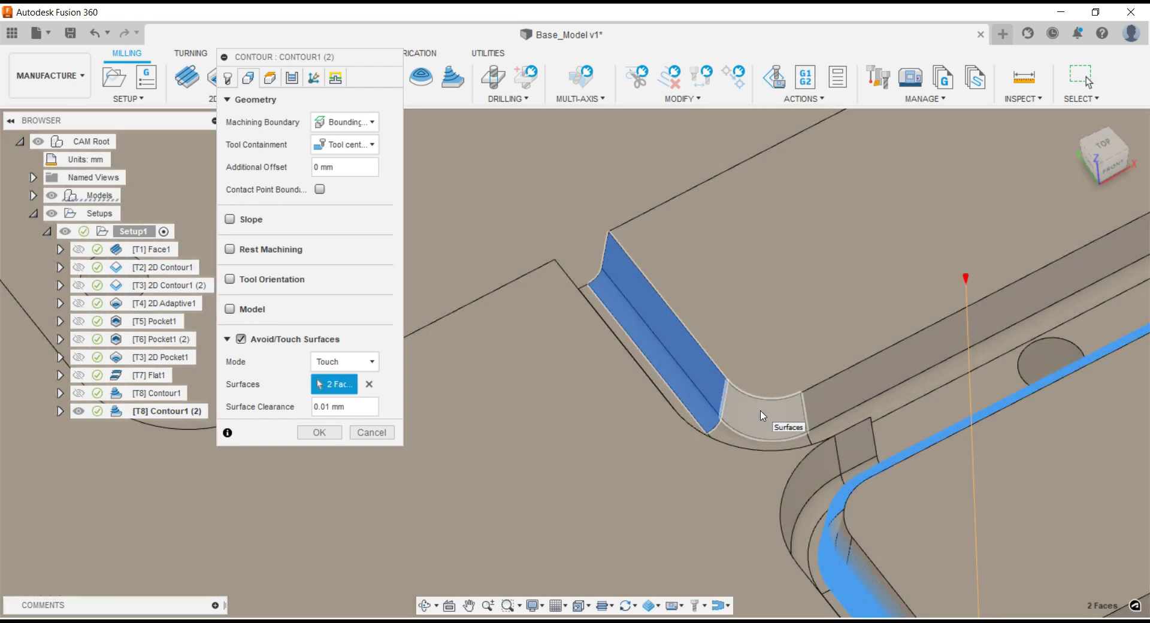
{"action": "left_click", "coordinate": [752, 423]}
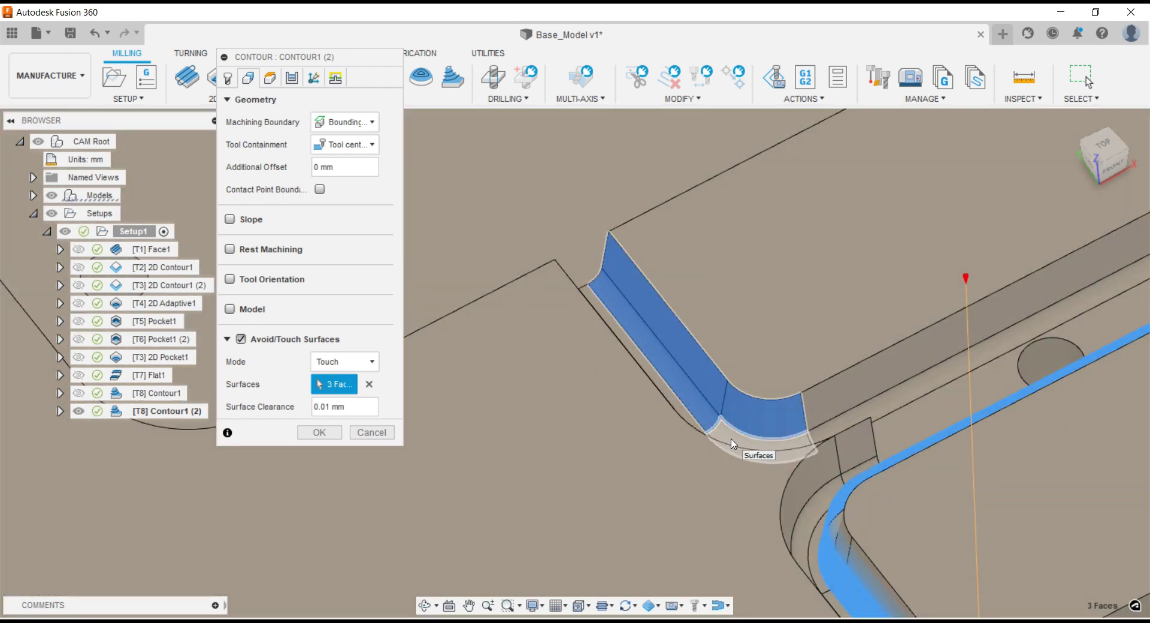
{"action": "left_click", "coordinate": [756, 449]}
{"action": "left_click", "coordinate": [865, 403]}
{"action": "scroll", "coordinate": [868, 403], "scroll_direction": "down", "scroll_amount": 3}
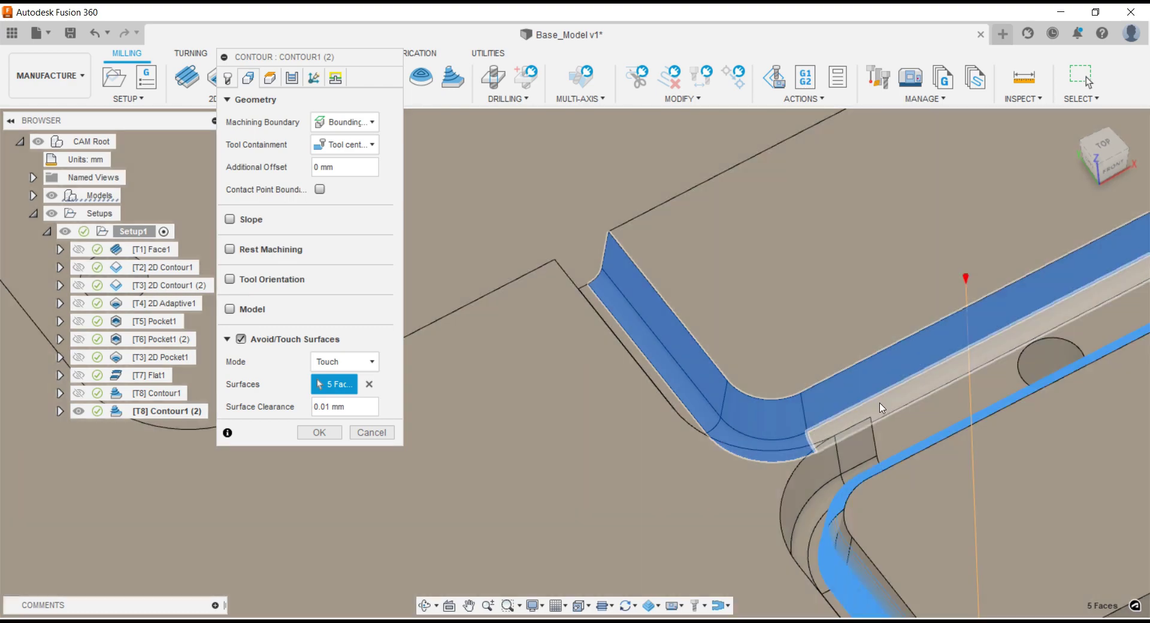
{"action": "left_click", "coordinate": [785, 412]}
- Add the curved wall and inner strip faces, leaving out the channel's small end face
{"action": "middle_click_drag", "start_coordinate": [785, 412], "coordinate": [929, 329], "text": "shift"}
{"action": "scroll", "coordinate": [929, 328], "scroll_direction": "up", "scroll_amount": 4}
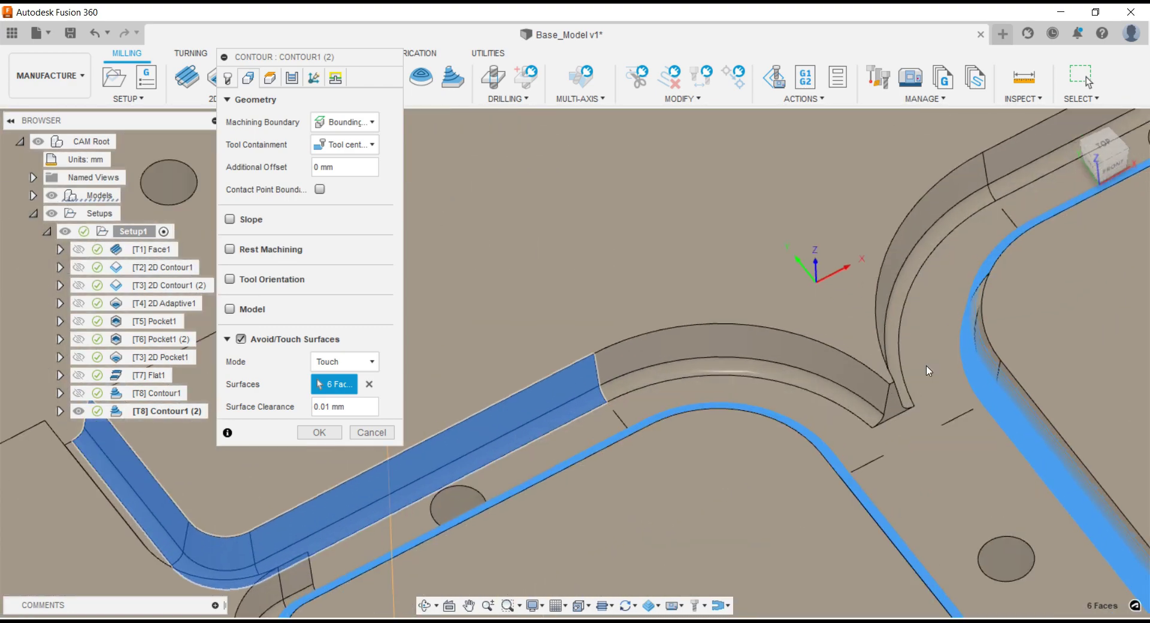
{"action": "left_click", "coordinate": [687, 368]}
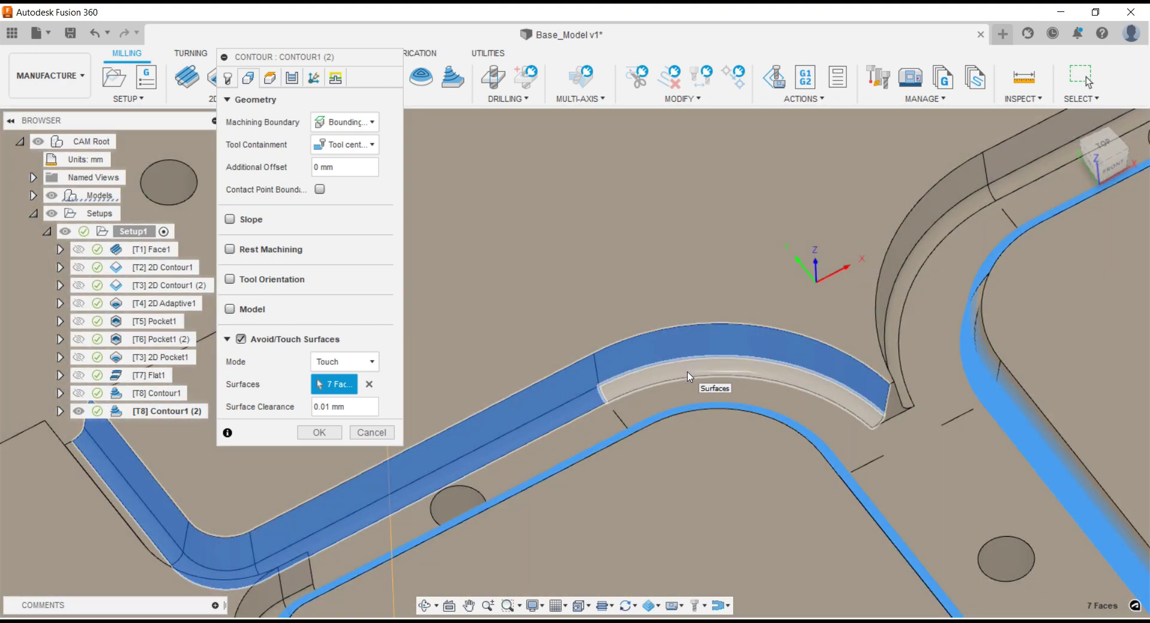
{"action": "left_click", "coordinate": [687, 372]}
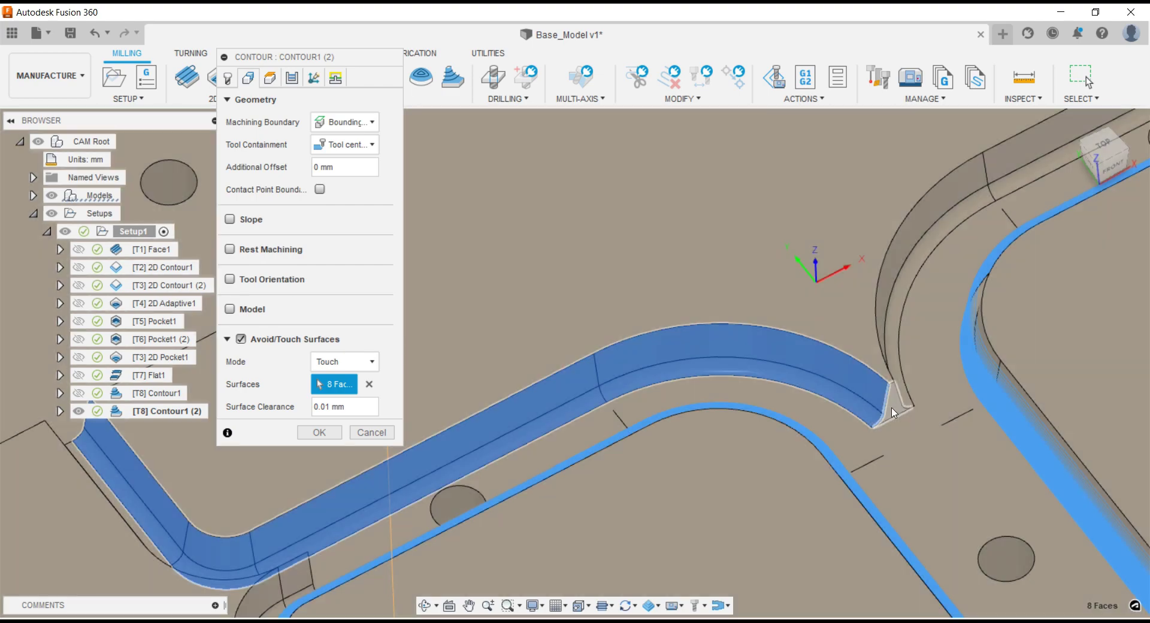
{"action": "left_click", "coordinate": [892, 412]}
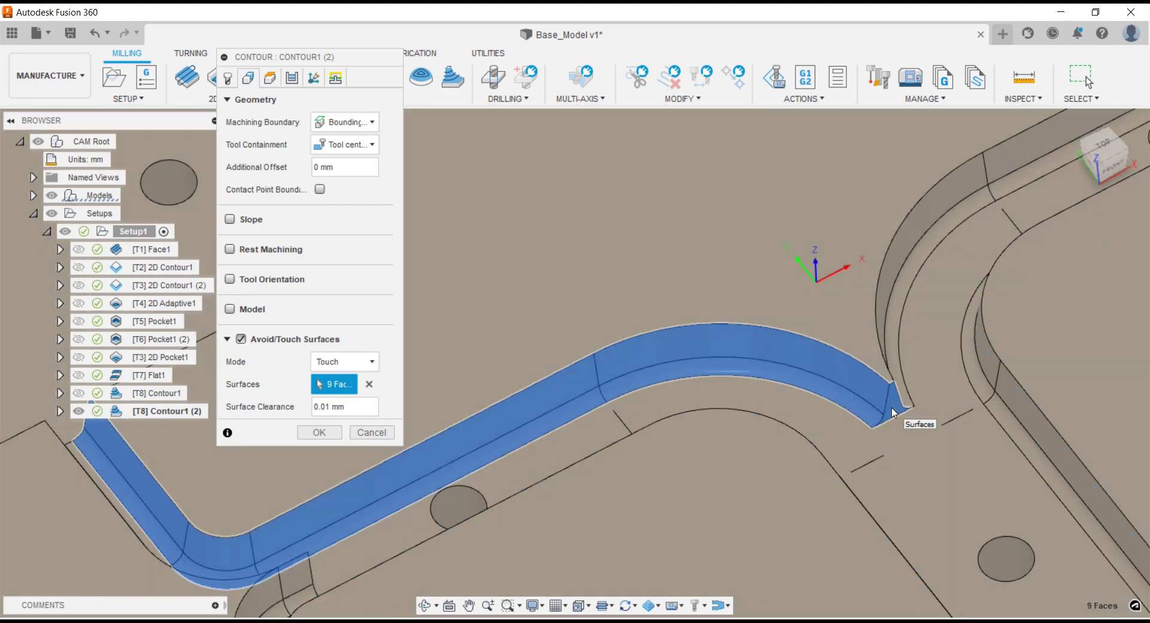
{"action": "scroll", "coordinate": [727, 374], "scroll_direction": "down", "scroll_amount": 2}
{"action": "scroll", "coordinate": [707, 377], "scroll_direction": "down", "scroll_amount": 3}
{"action": "middle_click_drag", "start_coordinate": [692, 371], "coordinate": [686, 423], "text": "shift"}
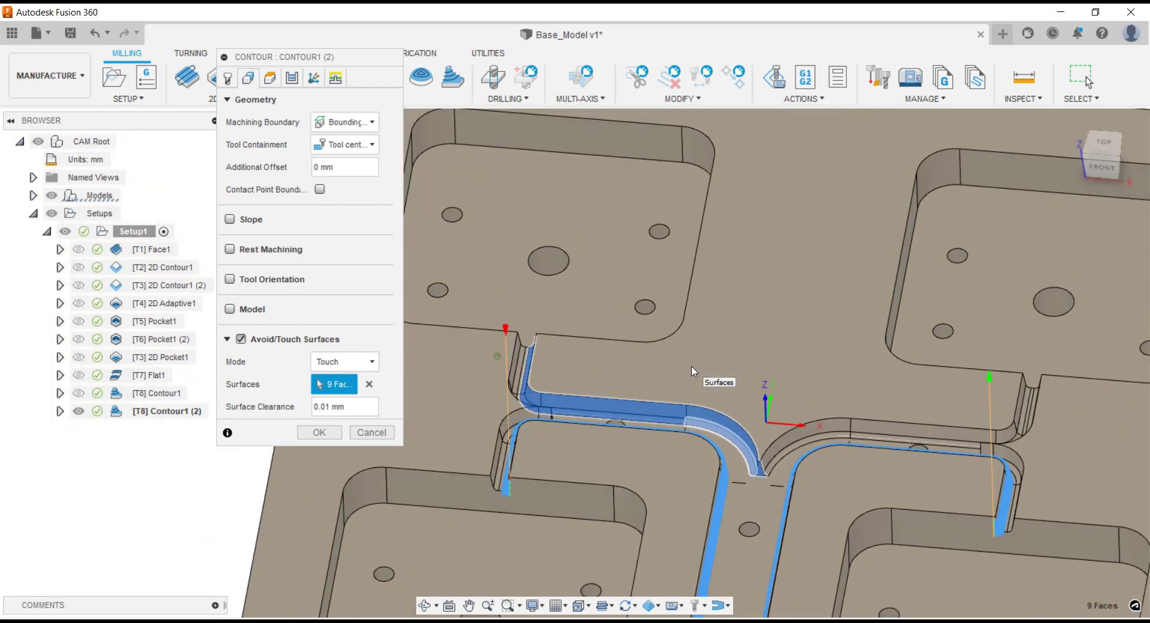
{"action": "scroll", "coordinate": [684, 423], "scroll_direction": "up", "scroll_amount": 1}
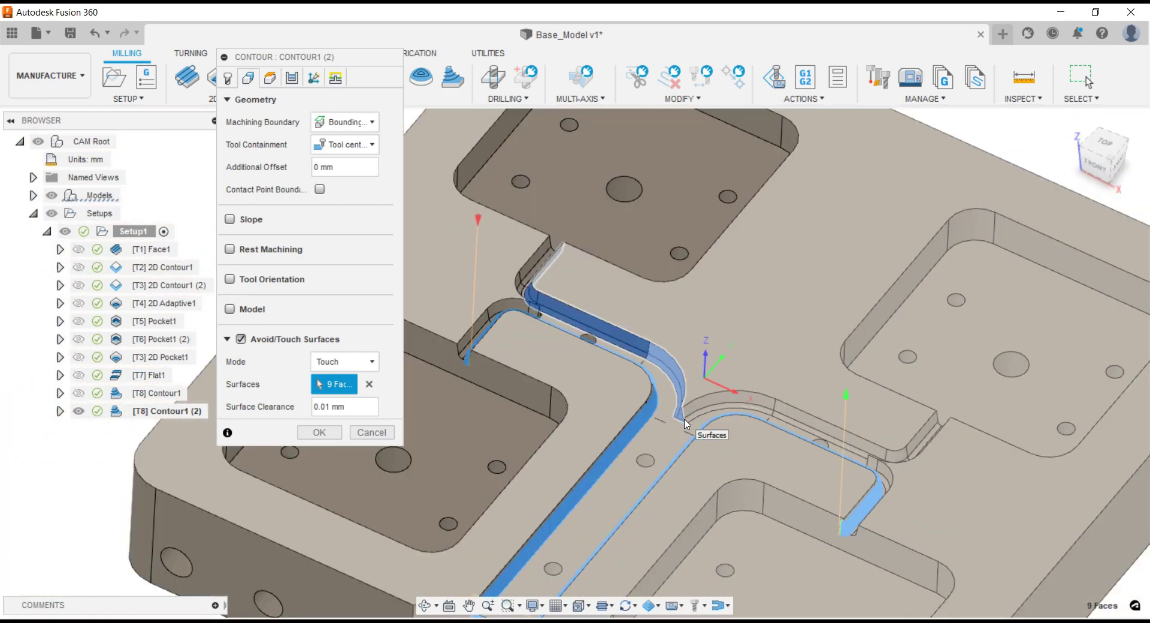
{"action": "scroll", "coordinate": [683, 422], "scroll_direction": "up", "scroll_amount": 2}
{"action": "scroll", "coordinate": [679, 419], "scroll_direction": "up", "scroll_amount": 2}
{"action": "scroll", "coordinate": [674, 413], "scroll_direction": "up", "scroll_amount": 2}
{"action": "left_click", "coordinate": [671, 412]}
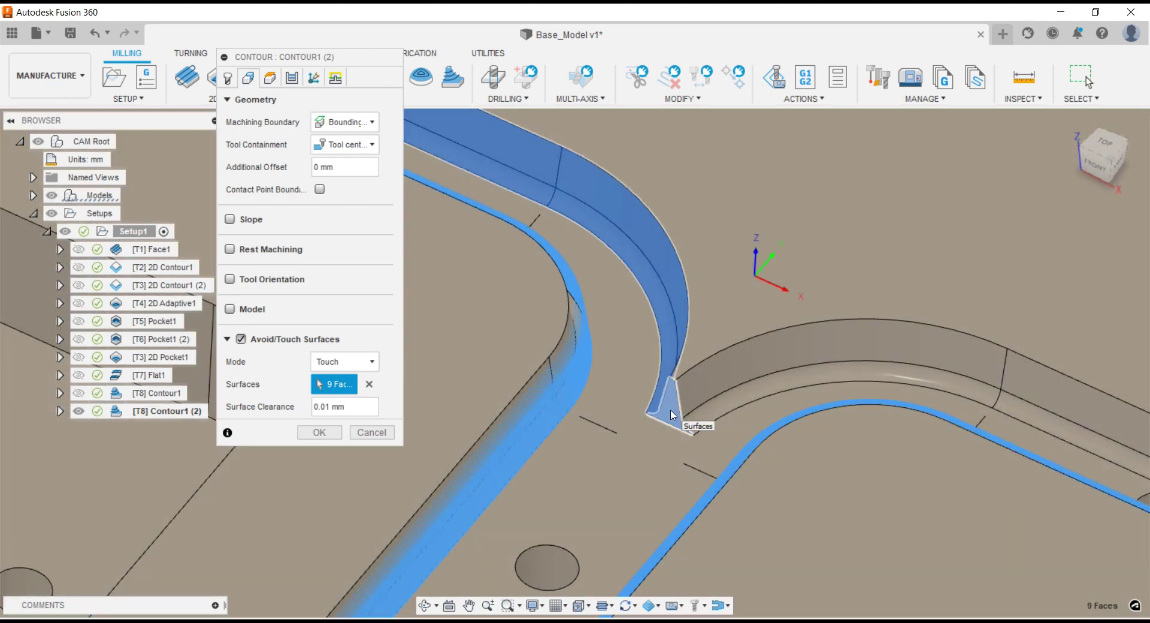
- Add the remaining curved-wall and corner fillet faces, bringing the touch surfaces to 16
{"action": "left_click", "coordinate": [932, 348]}
{"action": "left_click", "coordinate": [898, 392]}
{"action": "left_click", "coordinate": [1016, 386]}
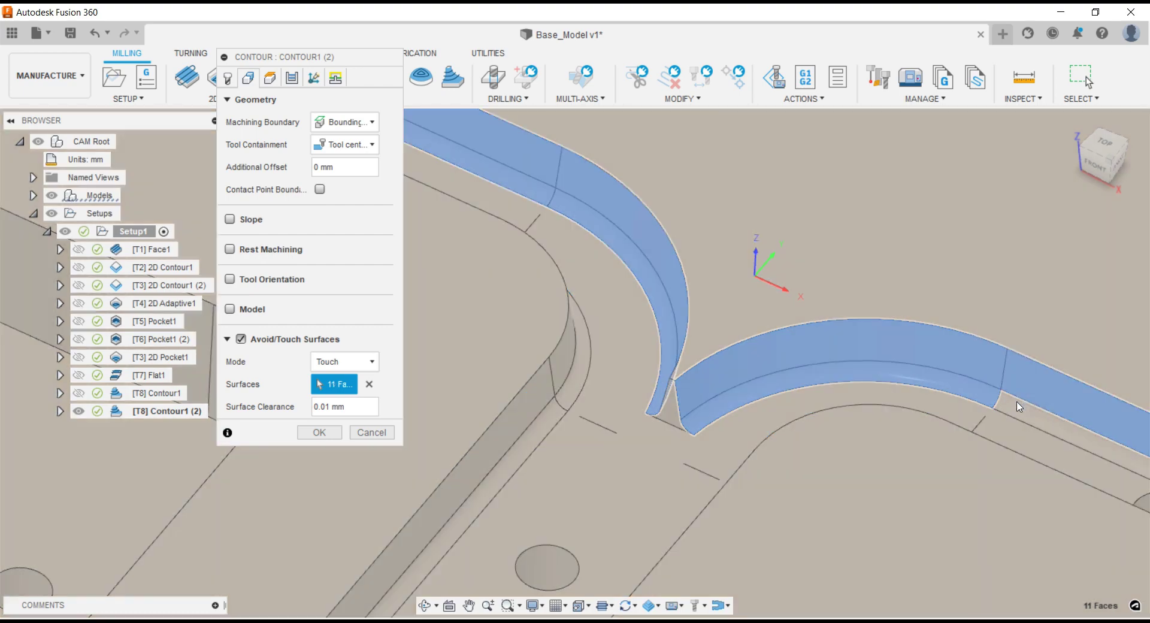
{"action": "left_click", "coordinate": [1018, 406]}
{"action": "scroll", "coordinate": [1000, 419], "scroll_direction": "down", "scroll_amount": 5}
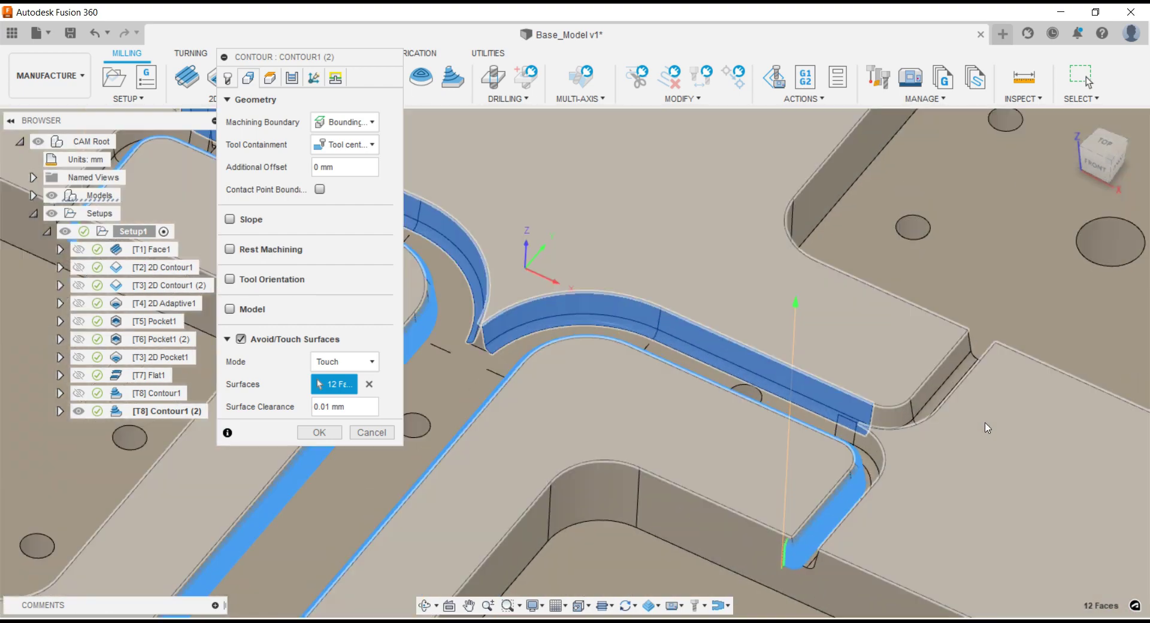
{"action": "scroll", "coordinate": [987, 427], "scroll_direction": "up", "scroll_amount": 2}
{"action": "scroll", "coordinate": [909, 441], "scroll_direction": "up", "scroll_amount": 2}
{"action": "scroll", "coordinate": [819, 446], "scroll_direction": "up", "scroll_amount": 2}
{"action": "scroll", "coordinate": [788, 547], "scroll_direction": "up", "scroll_amount": 2}
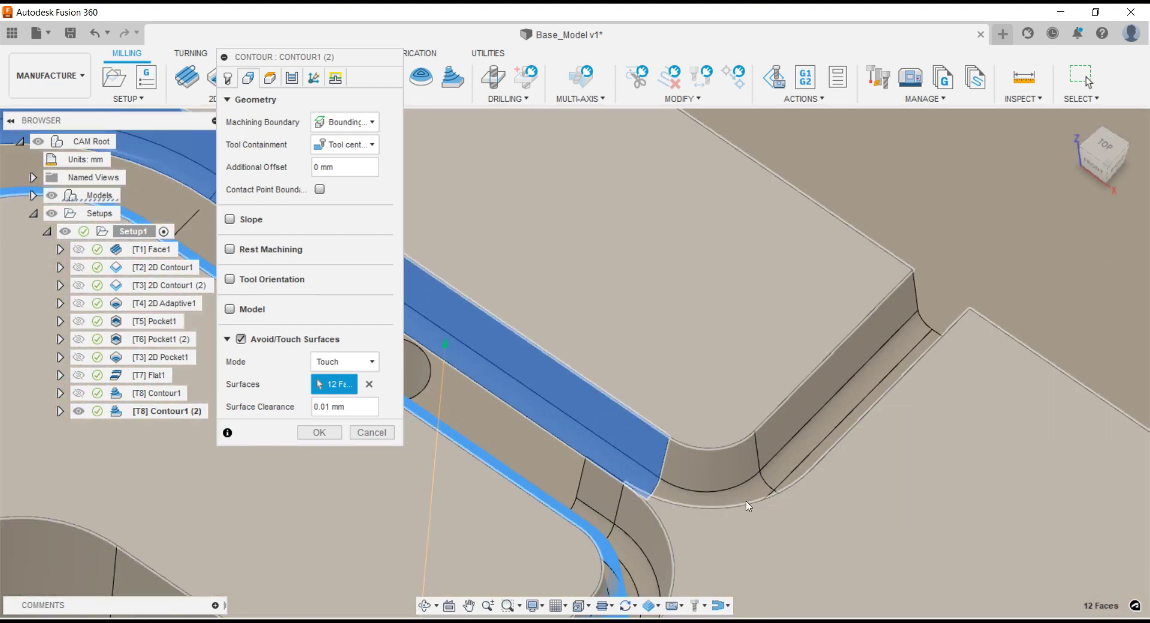
{"action": "left_click", "coordinate": [743, 473]}
{"action": "left_click", "coordinate": [767, 497]}
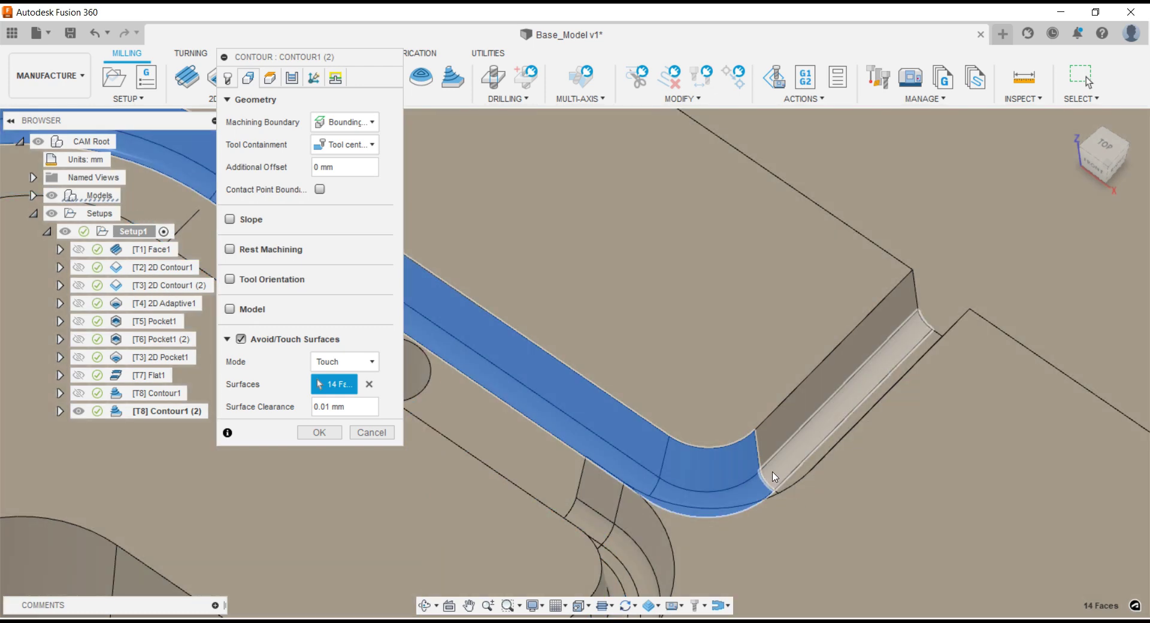
{"action": "left_click", "coordinate": [774, 470]}
{"action": "left_click", "coordinate": [775, 444]}
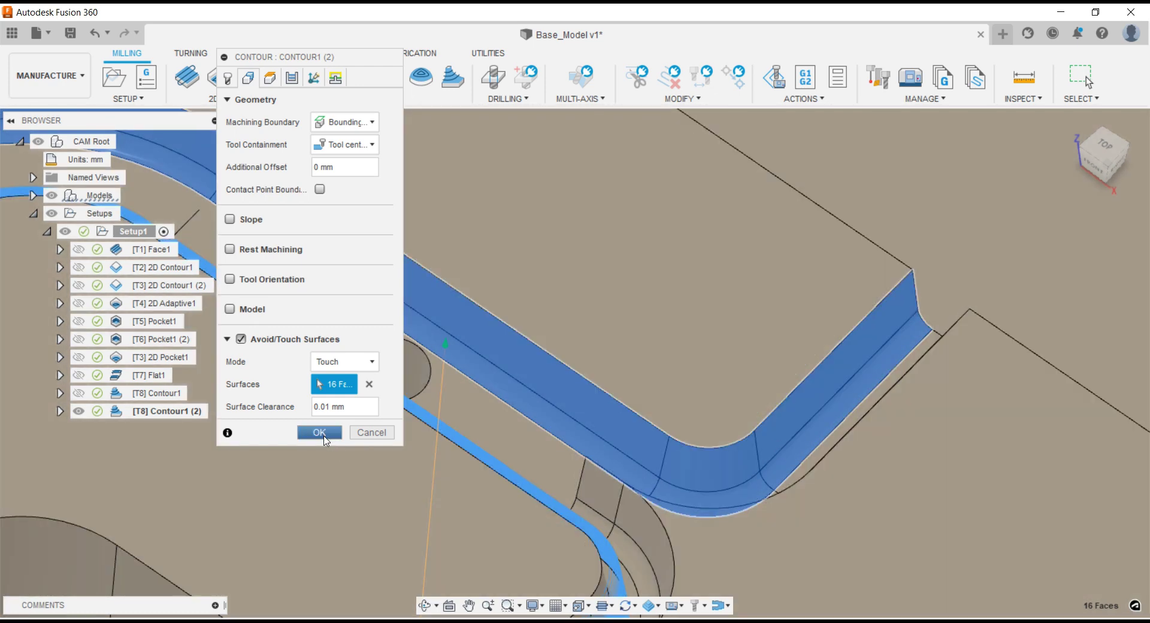
- Generate the Contour1 (2) toolpath and zoom to inspect its 0:09:48 passes along the S-shaped channel
{"action": "left_click", "coordinate": [319, 432]}
{"action": "scroll", "coordinate": [778, 359], "scroll_direction": "down", "scroll_amount": 2}
{"action": "scroll", "coordinate": [898, 342], "scroll_direction": "down", "scroll_amount": 2}
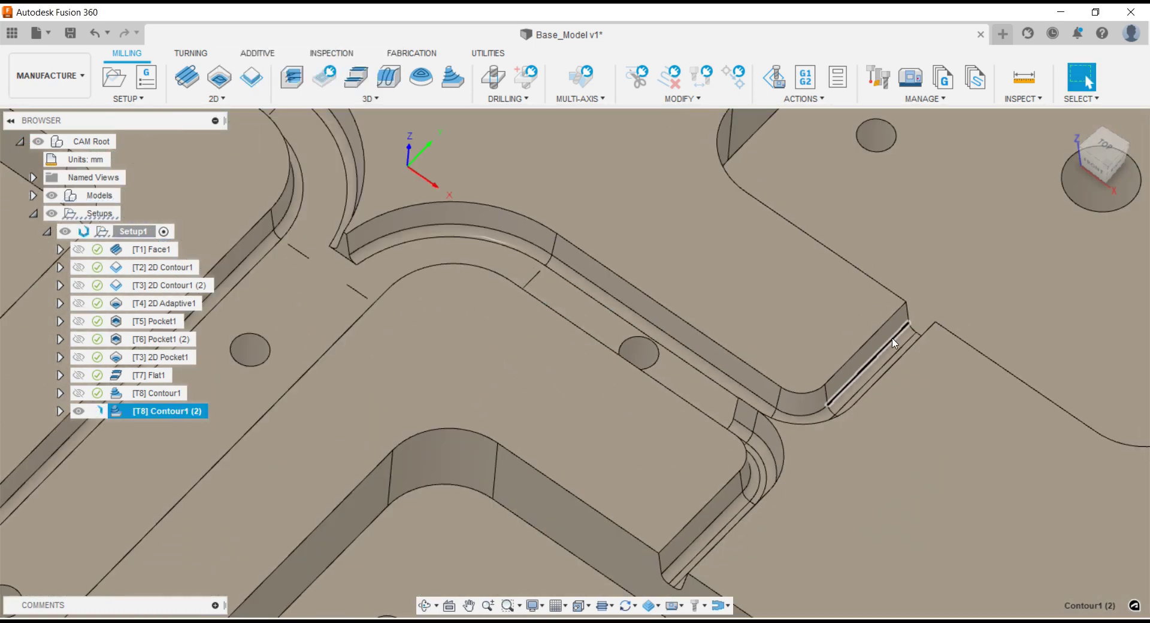
{"action": "scroll", "coordinate": [883, 343], "scroll_direction": "down", "scroll_amount": 2}
{"action": "scroll", "coordinate": [882, 344], "scroll_direction": "down", "scroll_amount": 2}
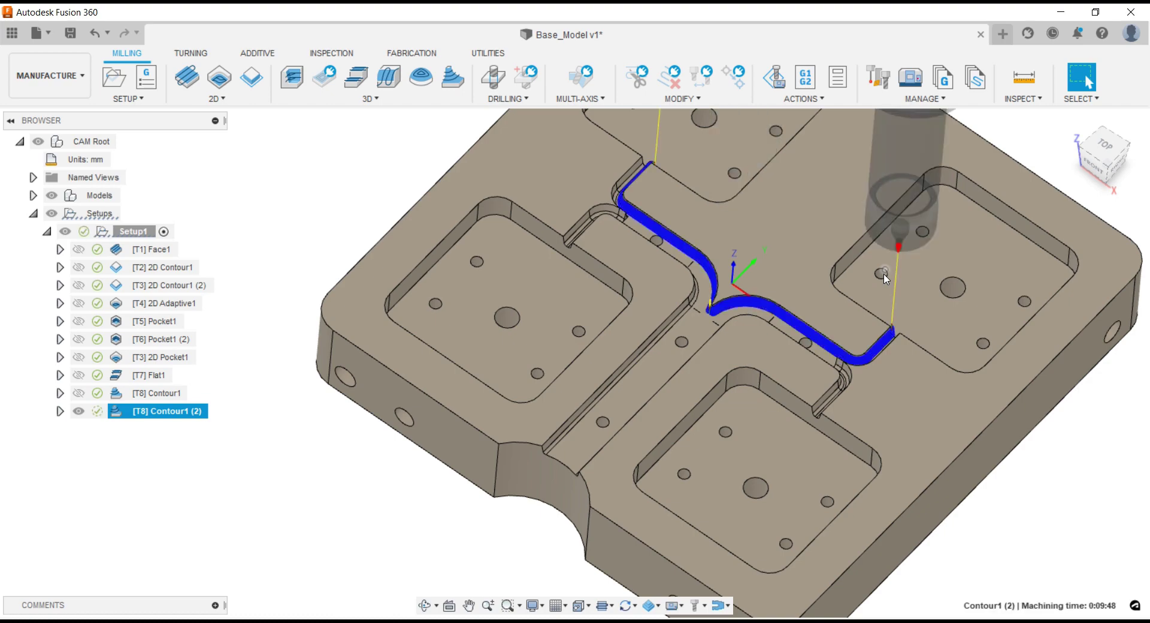
{"action": "scroll", "coordinate": [794, 358], "scroll_direction": "up", "scroll_amount": 2}
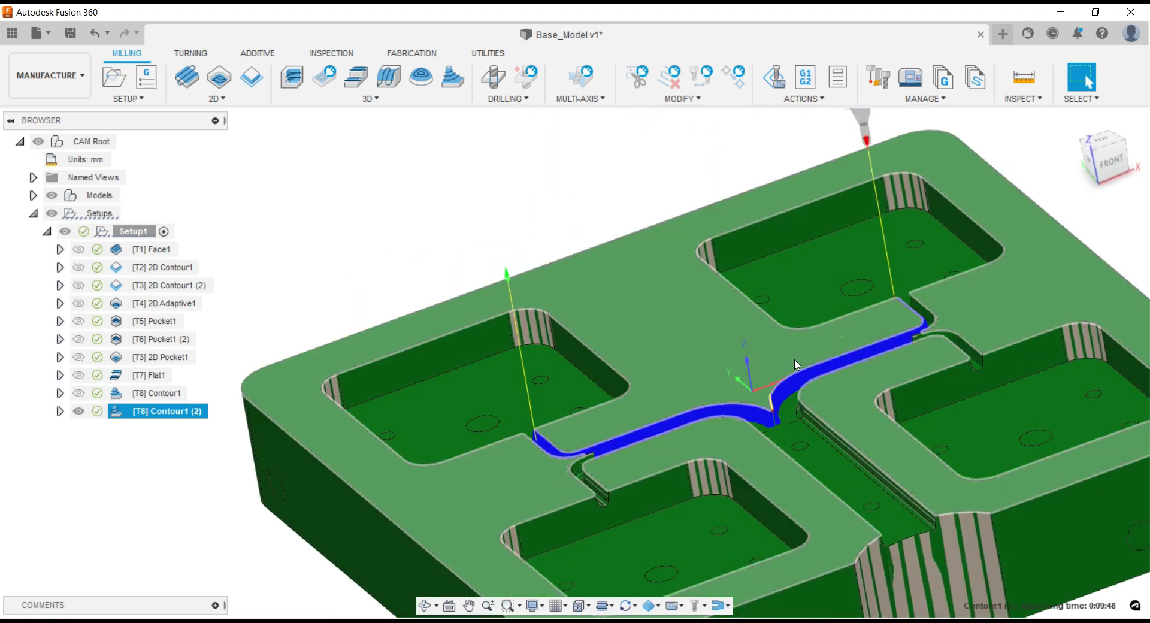
{"action": "scroll", "coordinate": [788, 415], "scroll_direction": "up", "scroll_amount": 2}
{"action": "scroll", "coordinate": [770, 427], "scroll_direction": "up", "scroll_amount": 2}
{"action": "scroll", "coordinate": [770, 428], "scroll_direction": "up", "scroll_amount": 2}
{"action": "scroll", "coordinate": [774, 407], "scroll_direction": "up", "scroll_amount": 2}
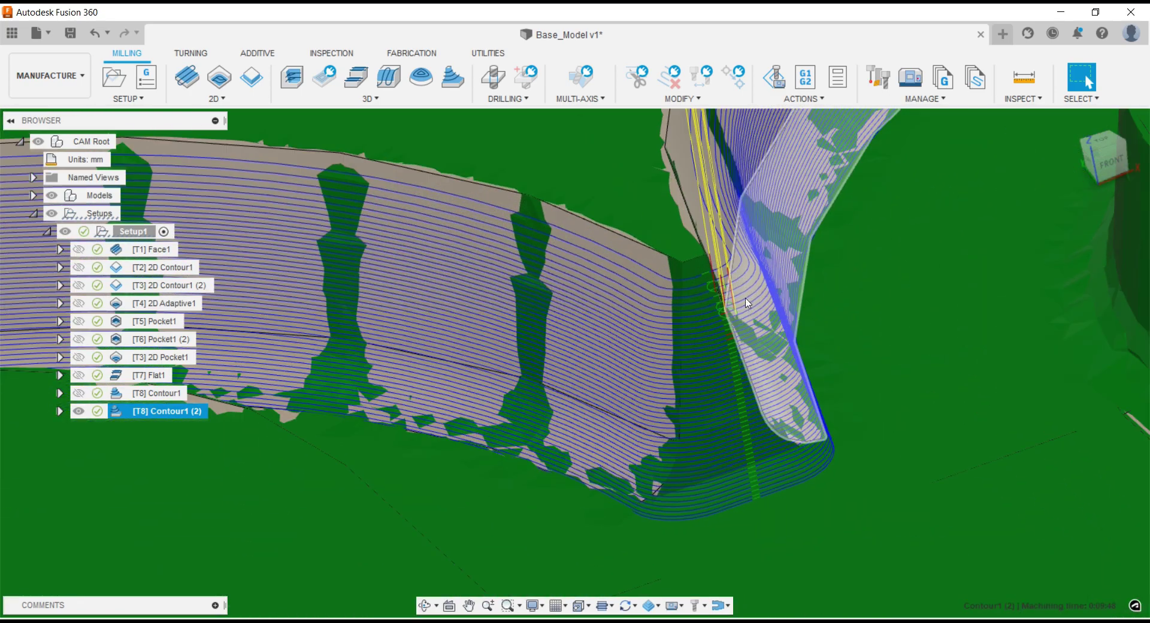
{"action": "scroll", "coordinate": [747, 302], "scroll_direction": "up", "scroll_amount": 2}
{"action": "scroll", "coordinate": [748, 302], "scroll_direction": "down", "scroll_amount": 2}
{"action": "scroll", "coordinate": [768, 397], "scroll_direction": "down", "scroll_amount": 2}
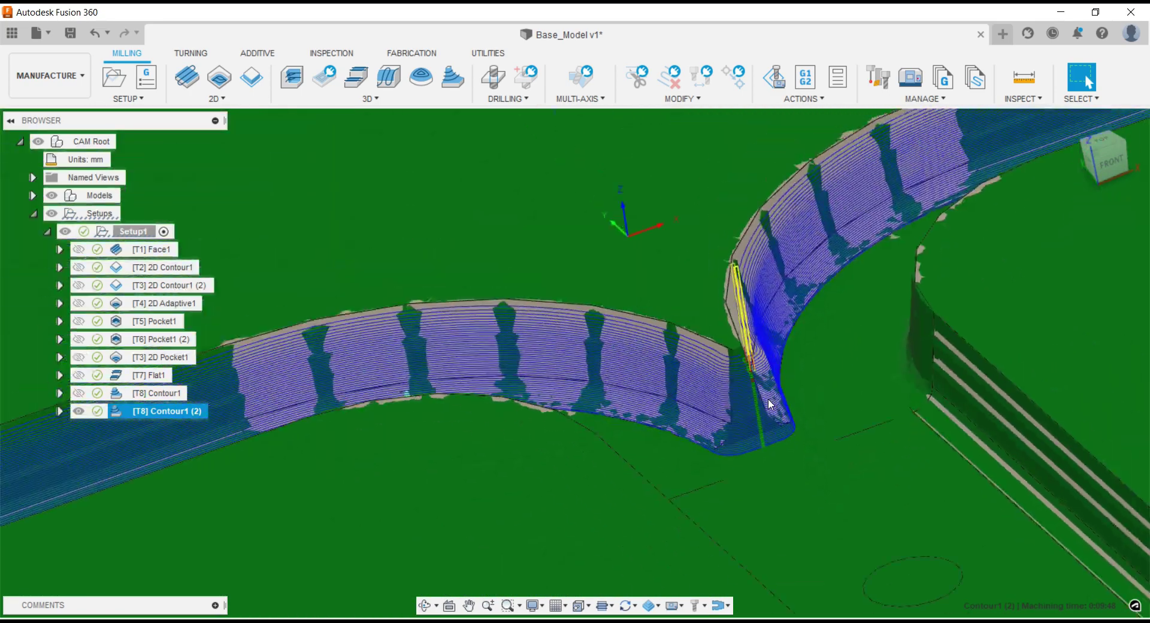
{"action": "scroll", "coordinate": [770, 364], "scroll_direction": "down", "scroll_amount": 2}
{"action": "scroll", "coordinate": [771, 348], "scroll_direction": "down", "scroll_amount": 2}
{"action": "scroll", "coordinate": [609, 325], "scroll_direction": "down", "scroll_amount": 3}
{"action": "scroll", "coordinate": [613, 325], "scroll_direction": "up", "scroll_amount": 1}
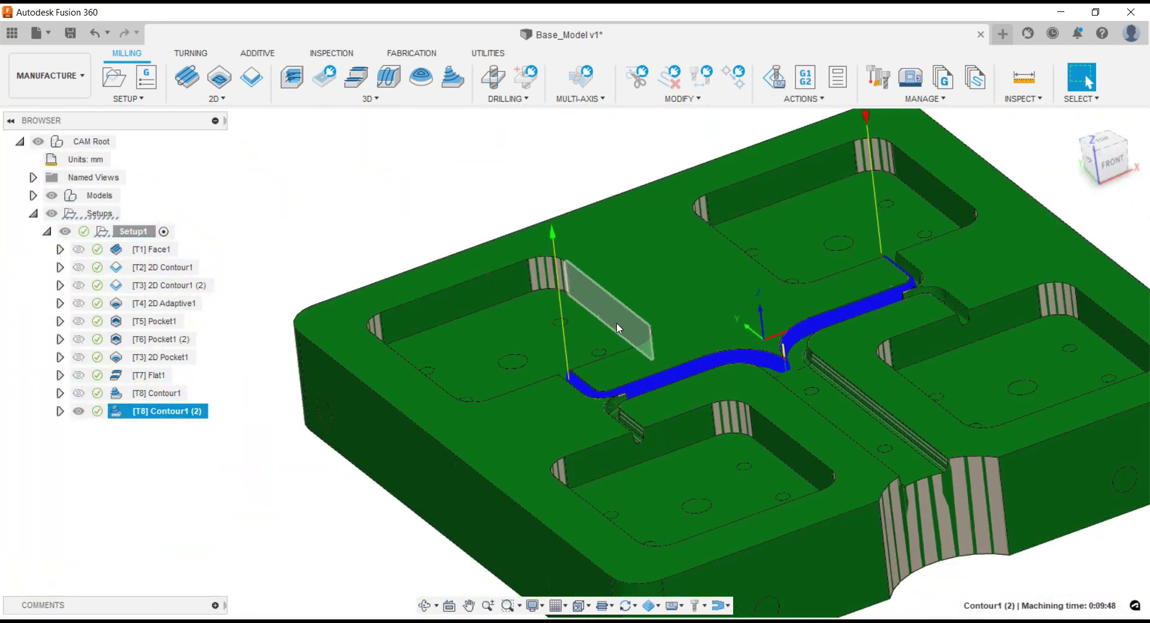
{"action": "scroll", "coordinate": [613, 326], "scroll_direction": "up", "scroll_amount": 1}
{"action": "scroll", "coordinate": [616, 322], "scroll_direction": "up", "scroll_amount": 2}
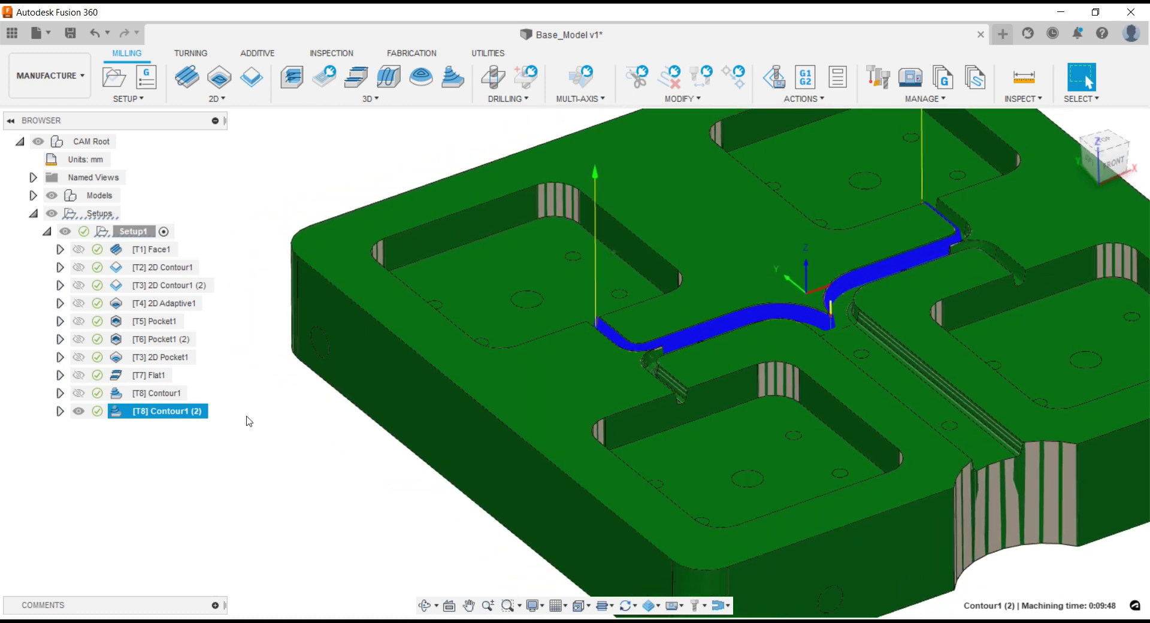
- Duplicate the Contour1 (2) operation to create Contour1 (3)
{"action": "right_click", "coordinate": [166, 421]}
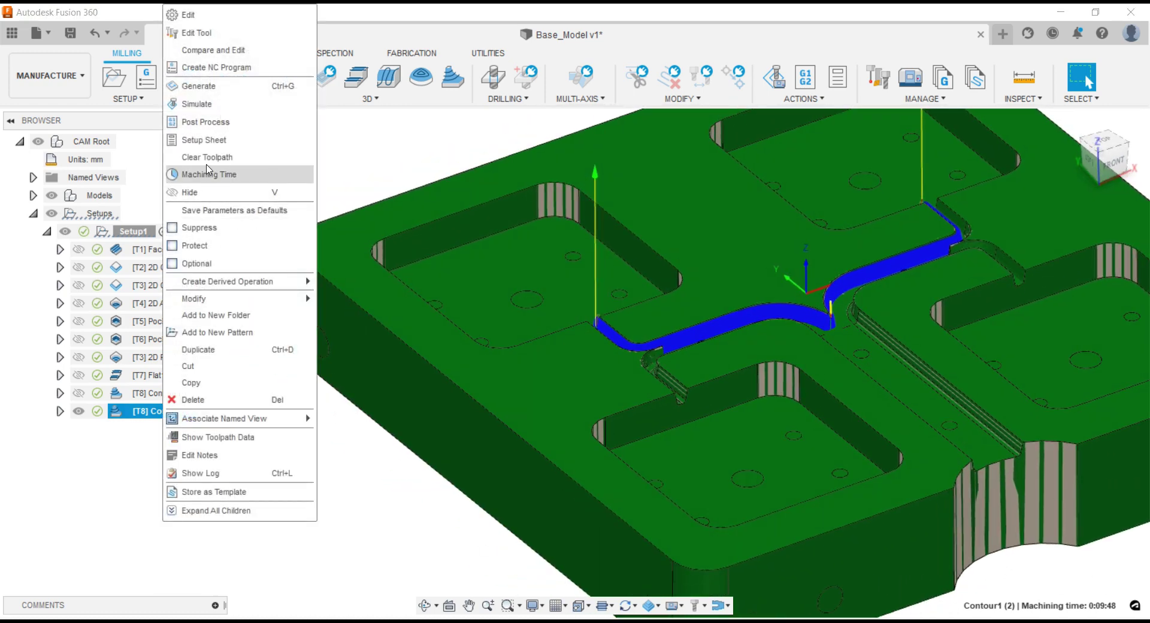
{"action": "left_click", "coordinate": [208, 352]}
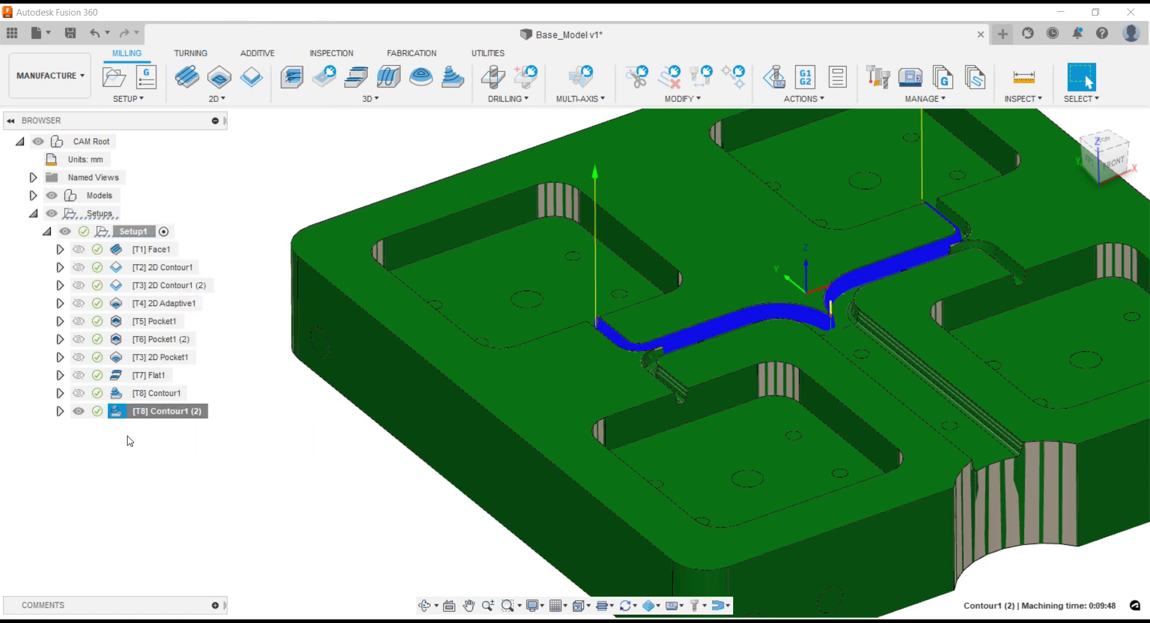
{"action": "left_click", "coordinate": [136, 432]}
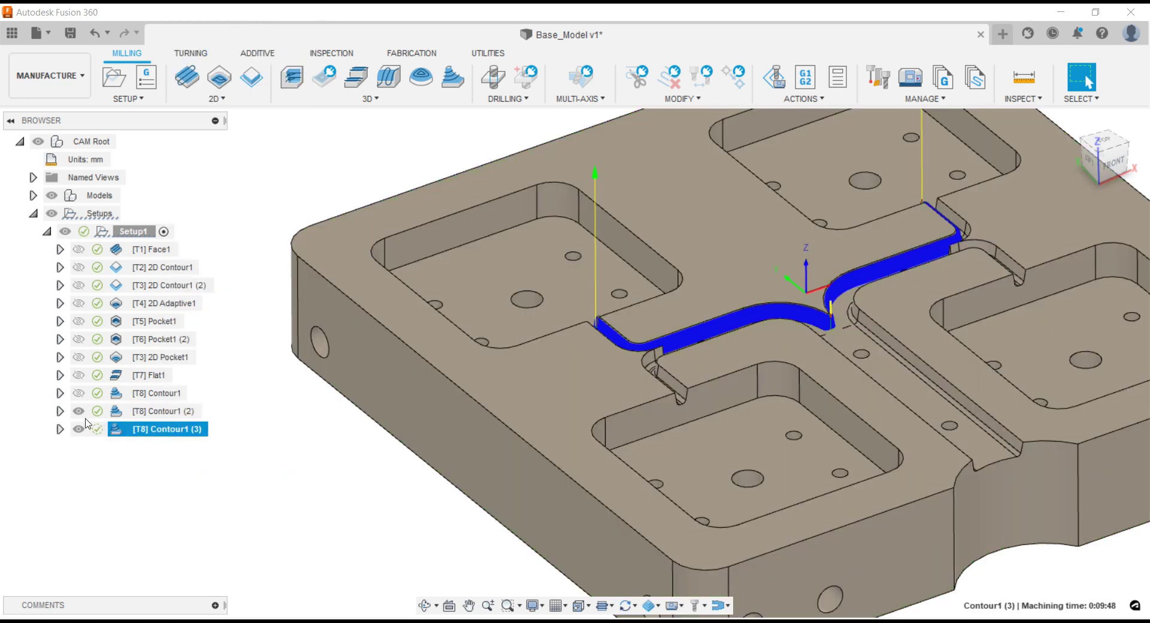
{"action": "left_click", "coordinate": [105, 416], "text": "ctrl"}
{"action": "left_click", "coordinate": [231, 458]}
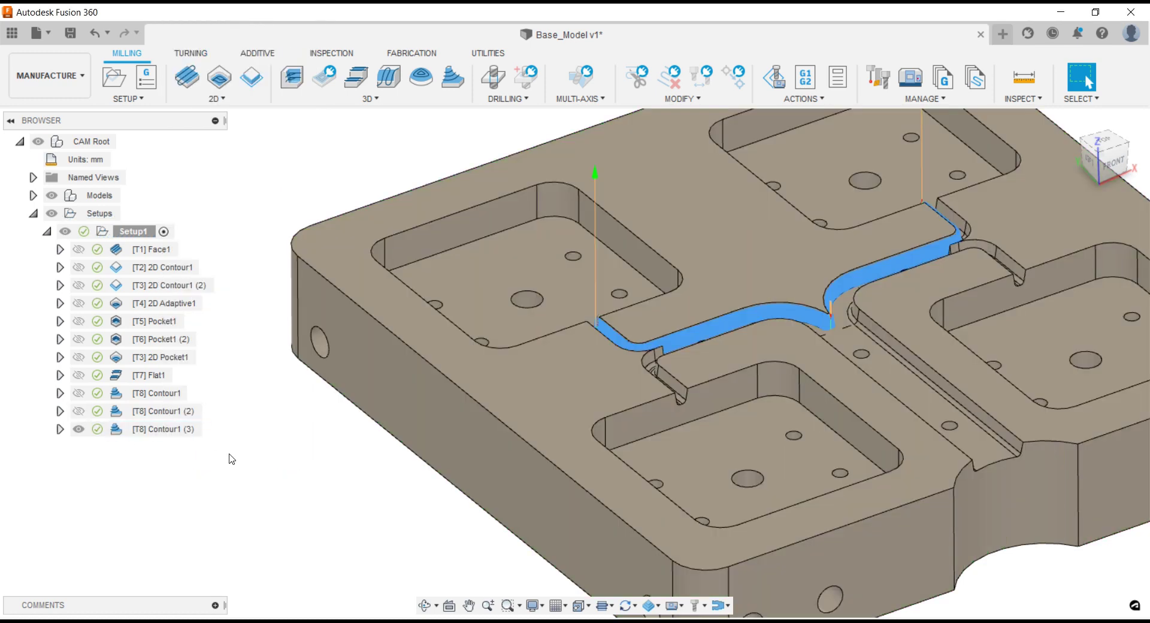
- Edit Contour1 (3) and clear its copied touch surfaces in the Geometry settings
{"action": "right_click", "coordinate": [145, 436]}
{"action": "left_click", "coordinate": [180, 14]}
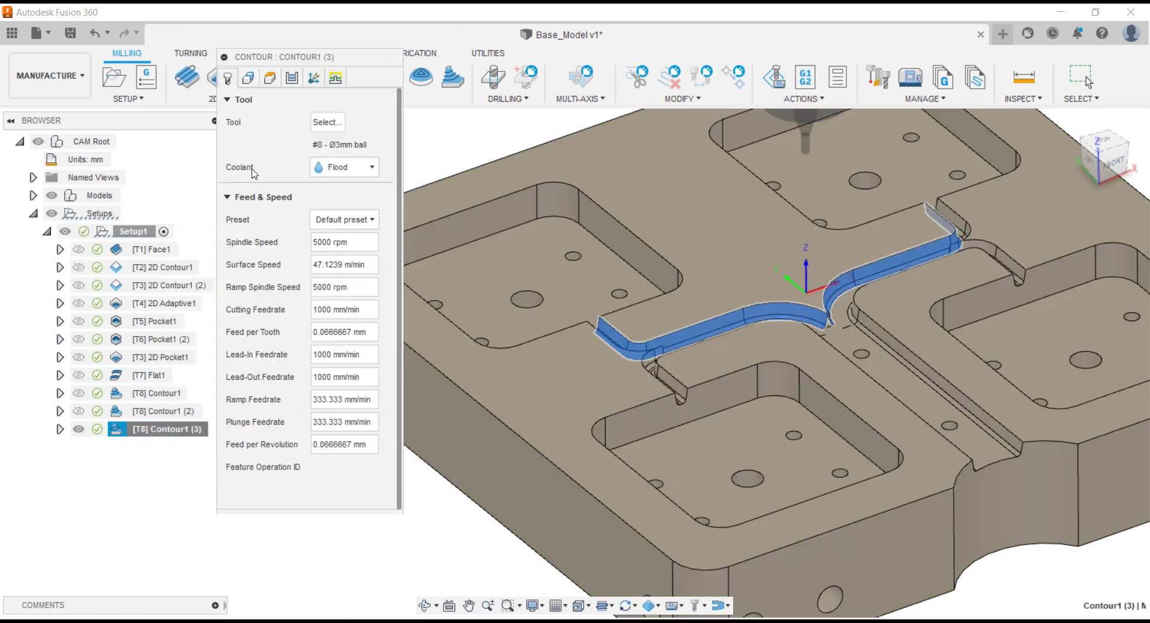
{"action": "left_click", "coordinate": [249, 78]}
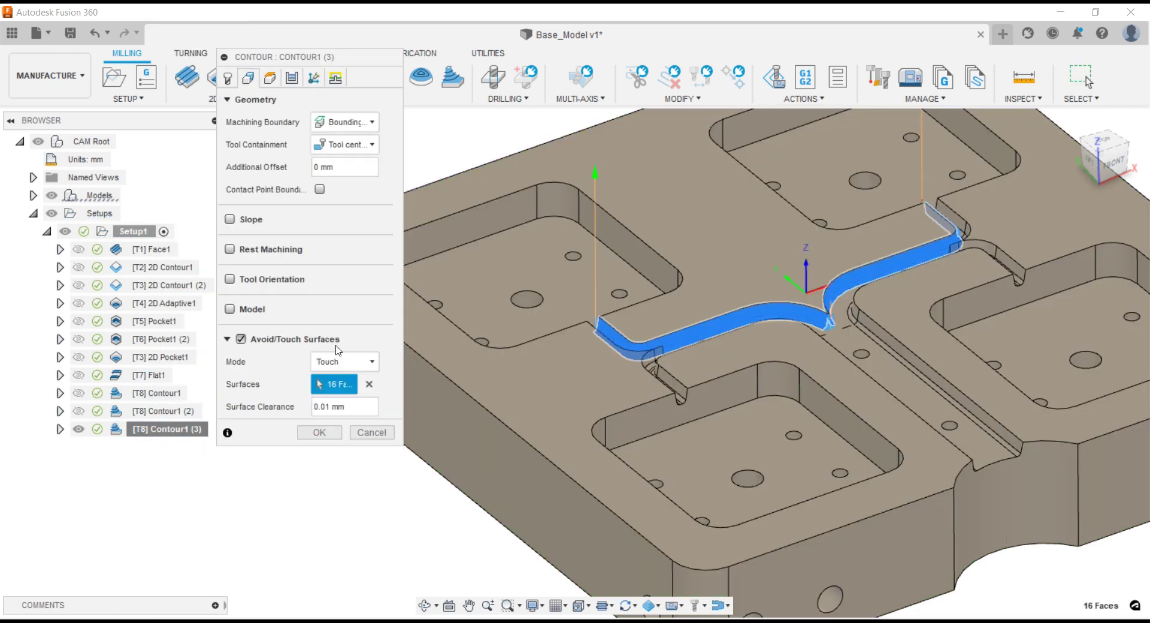
{"action": "left_click", "coordinate": [369, 384]}
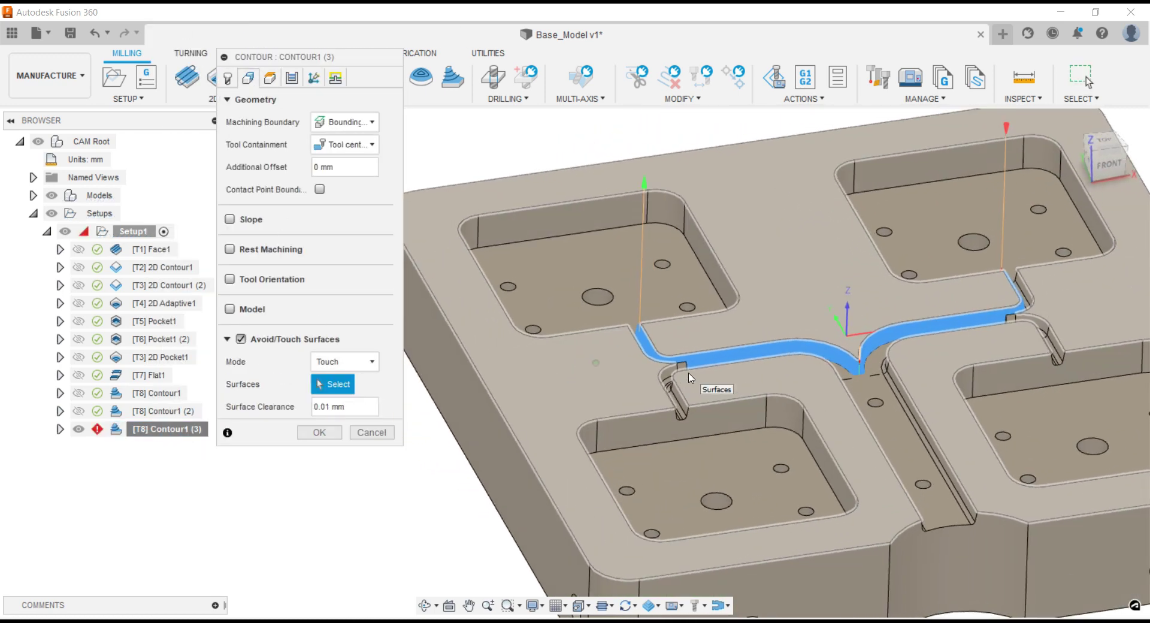
- Pick the slot's wall, end, curved and upper straight faces as touch surfaces
{"action": "scroll", "coordinate": [689, 377], "scroll_direction": "up", "scroll_amount": 3}
{"action": "scroll", "coordinate": [689, 377], "scroll_direction": "up", "scroll_amount": 2}
{"action": "scroll", "coordinate": [689, 389], "scroll_direction": "up", "scroll_amount": 2}
{"action": "scroll", "coordinate": [688, 413], "scroll_direction": "up", "scroll_amount": 3}
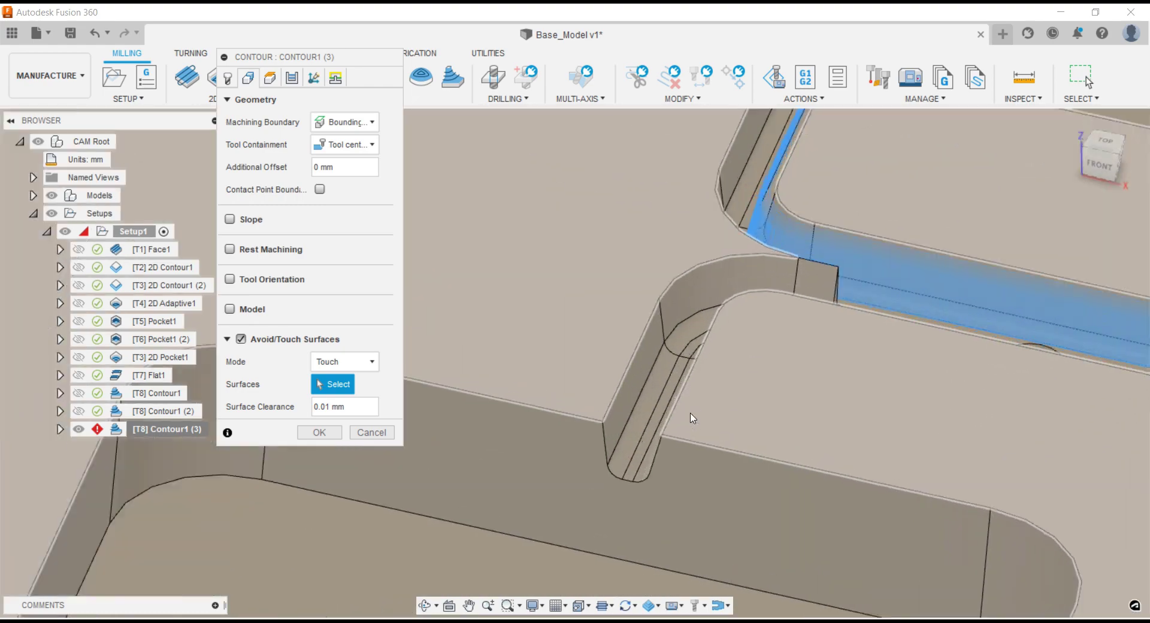
{"action": "scroll", "coordinate": [659, 437], "scroll_direction": "up", "scroll_amount": 3}
{"action": "left_click", "coordinate": [607, 461]}
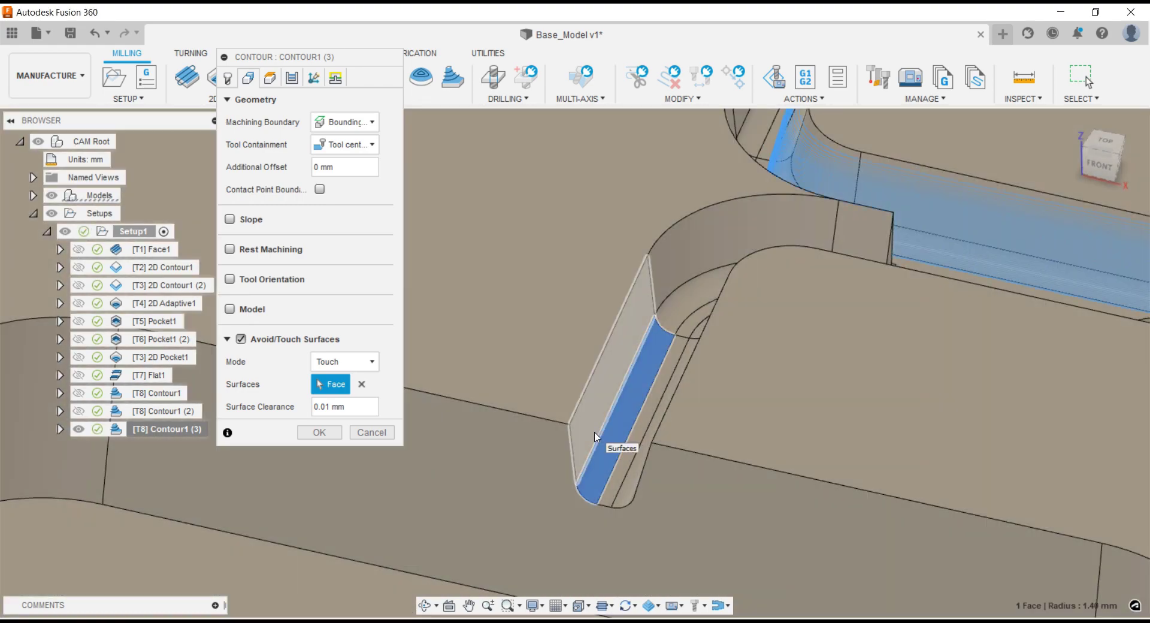
{"action": "left_click", "coordinate": [606, 443]}
{"action": "left_click", "coordinate": [671, 276]}
{"action": "left_click", "coordinate": [692, 302]}
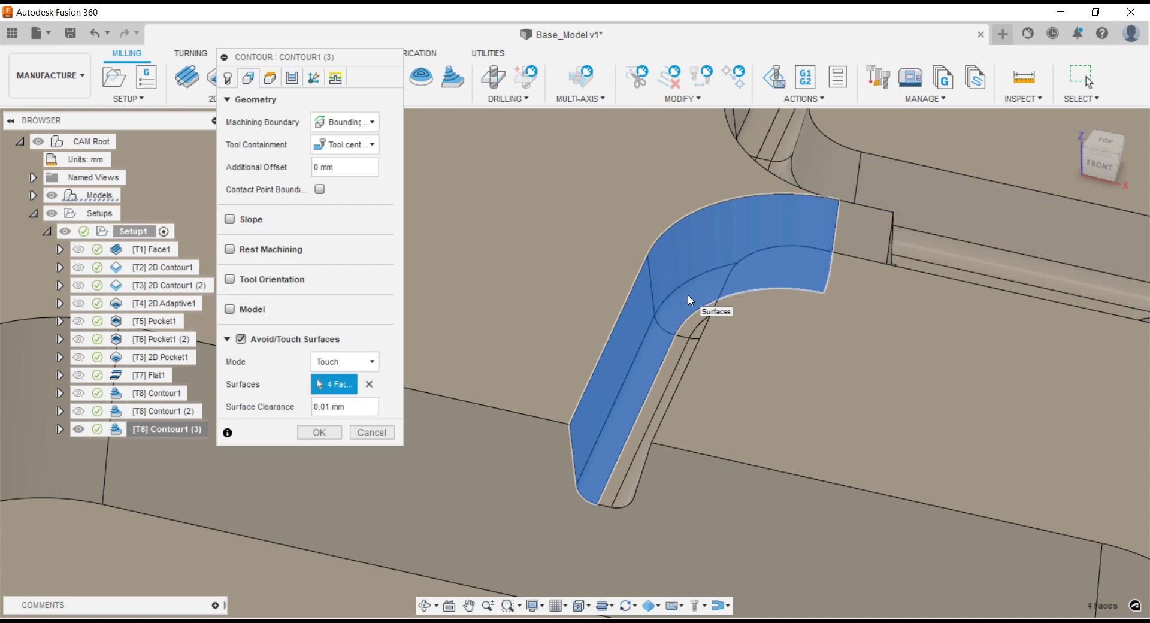
{"action": "middle_click_drag", "start_coordinate": [693, 303], "coordinate": [694, 303], "text": "shift"}
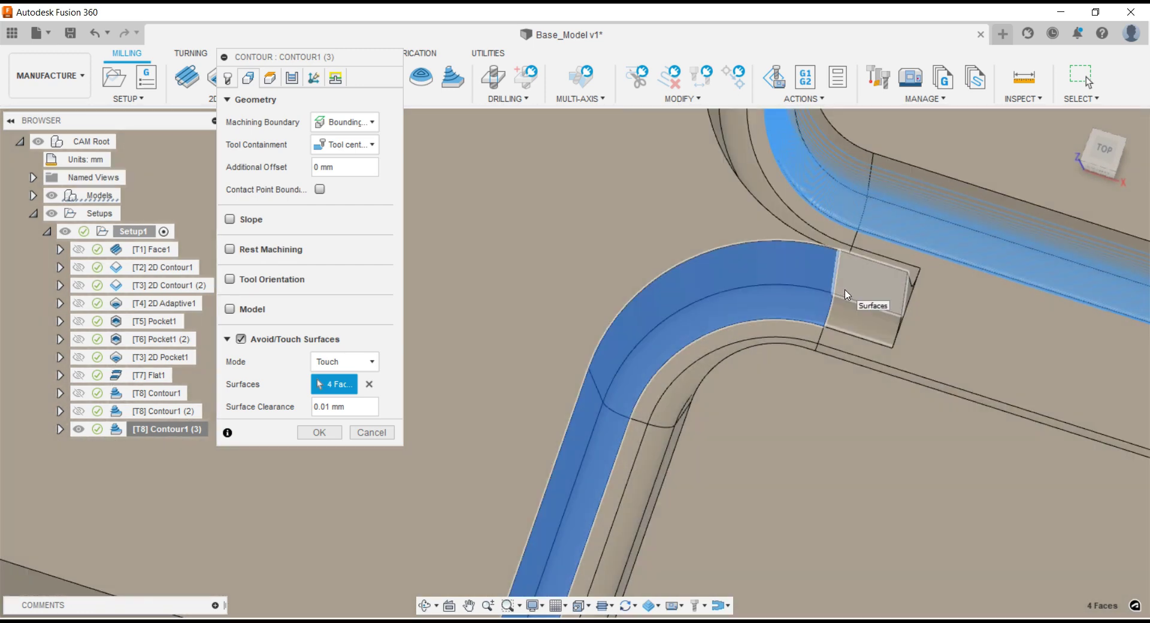
{"action": "left_click", "coordinate": [847, 298]}
{"action": "mouse_move", "coordinate": [852, 316]}
{"action": "middle_mouse_down", "text": "shift"}
{"action": "mouse_move", "coordinate": [890, 324]}
{"action": "mouse_move", "coordinate": [868, 363]}
{"action": "middle_mouse_up", "text": "shift"}
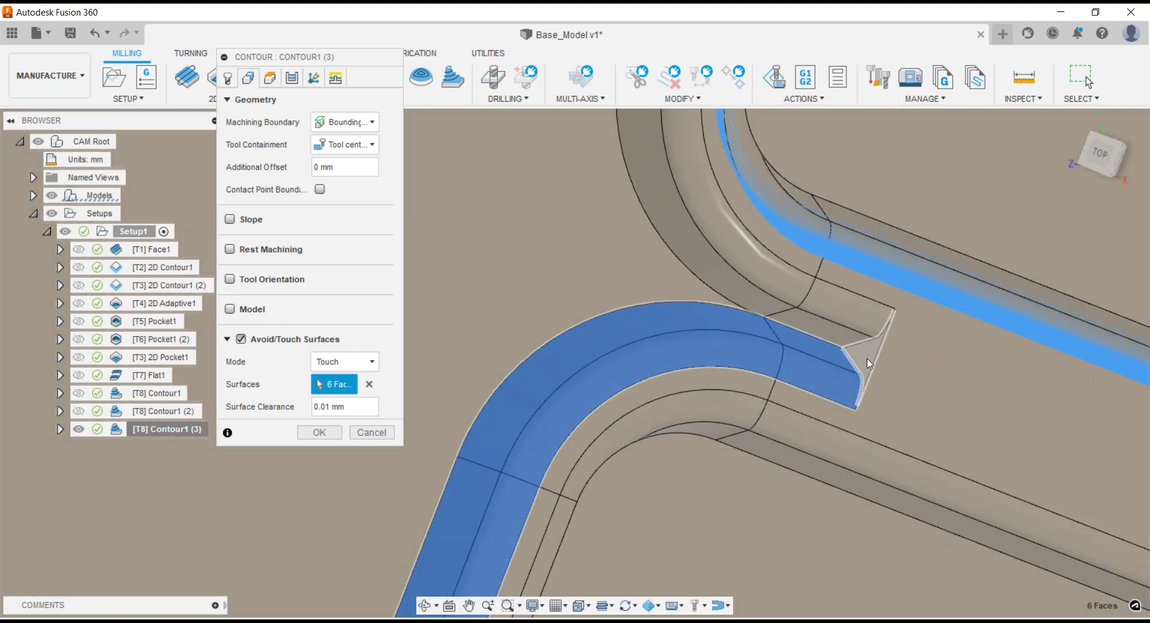
{"action": "left_click", "coordinate": [865, 359]}
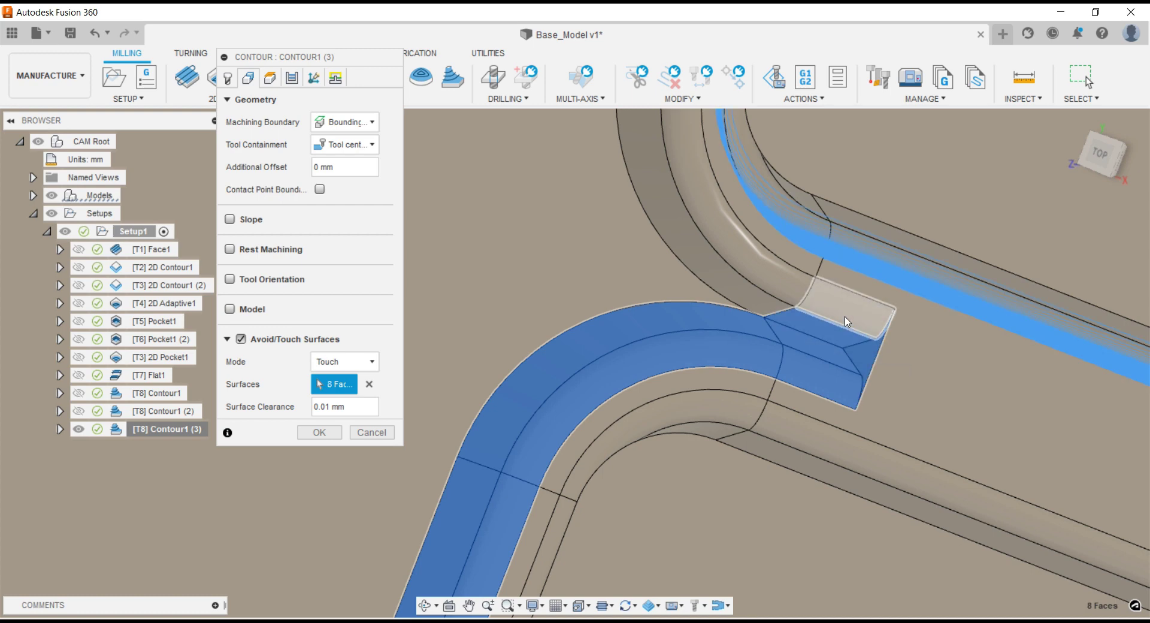
{"action": "left_click", "coordinate": [838, 312]}
{"action": "left_click", "coordinate": [796, 290]}
{"action": "left_click", "coordinate": [762, 302]}
{"action": "scroll", "coordinate": [678, 261], "scroll_direction": "down", "scroll_amount": 4}
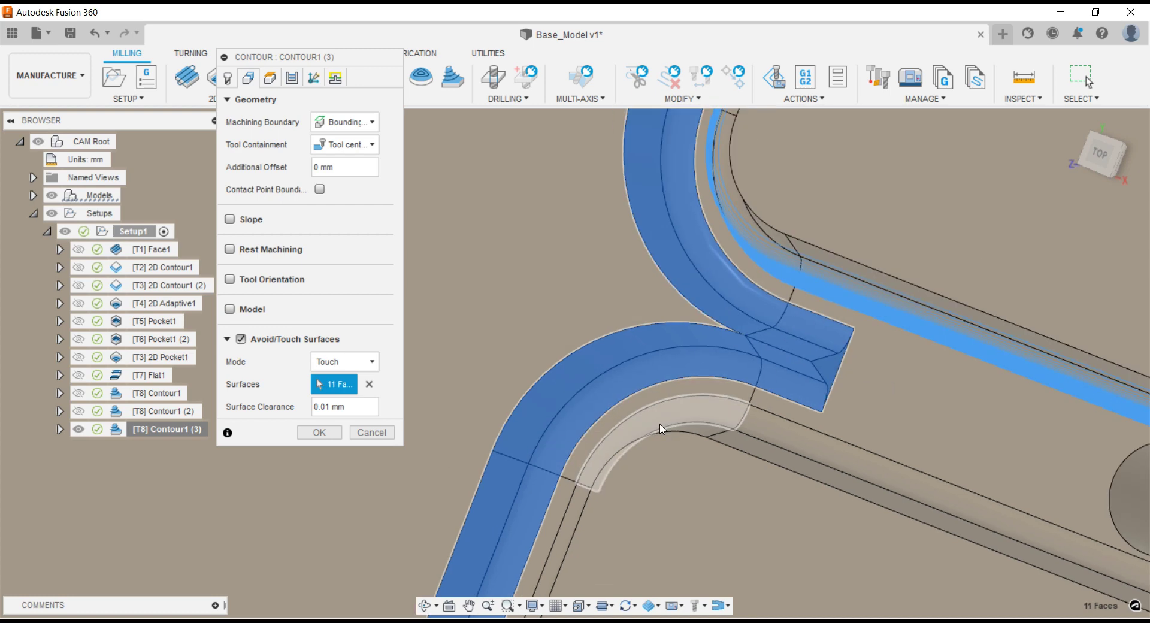
{"action": "scroll", "coordinate": [678, 262], "scroll_direction": "down", "scroll_amount": 5}
{"action": "left_click", "coordinate": [695, 239]}
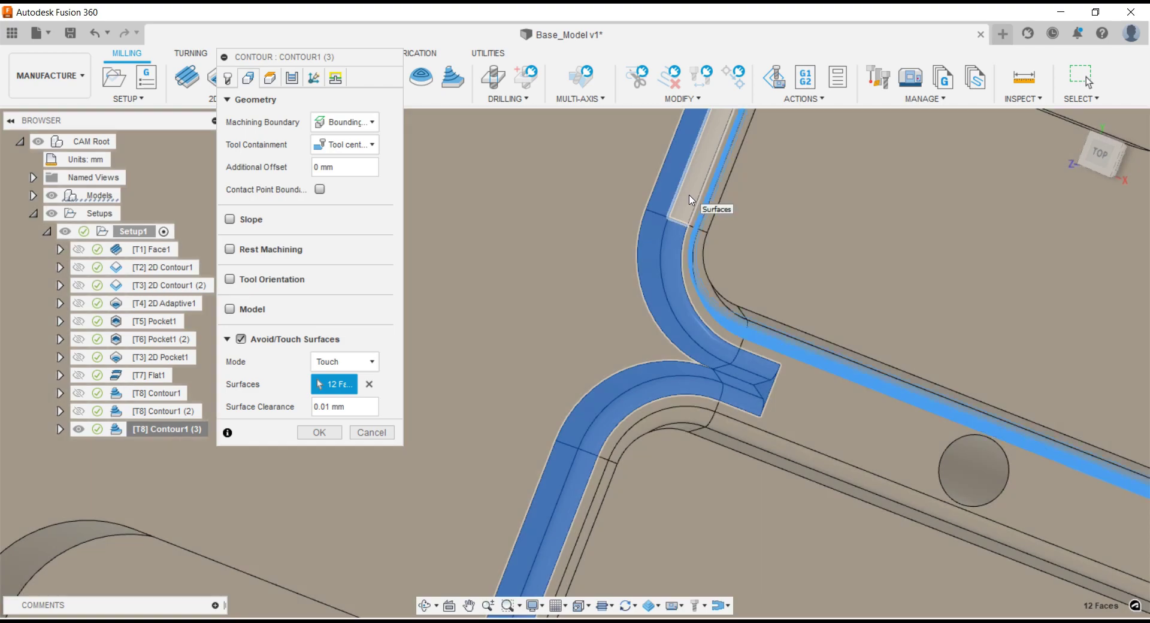
{"action": "left_click", "coordinate": [698, 207]}
- Add the remaining end faces, fillets and curved strips, reaching 26 touch faces
{"action": "mouse_move", "coordinate": [650, 371]}
{"action": "middle_mouse_down"}
{"action": "mouse_move", "coordinate": [611, 311]}
{"action": "mouse_move", "coordinate": [633, 298]}
{"action": "mouse_move", "coordinate": [778, 359]}
{"action": "middle_mouse_up"}
{"action": "scroll", "coordinate": [816, 380], "scroll_direction": "up", "scroll_amount": 5}
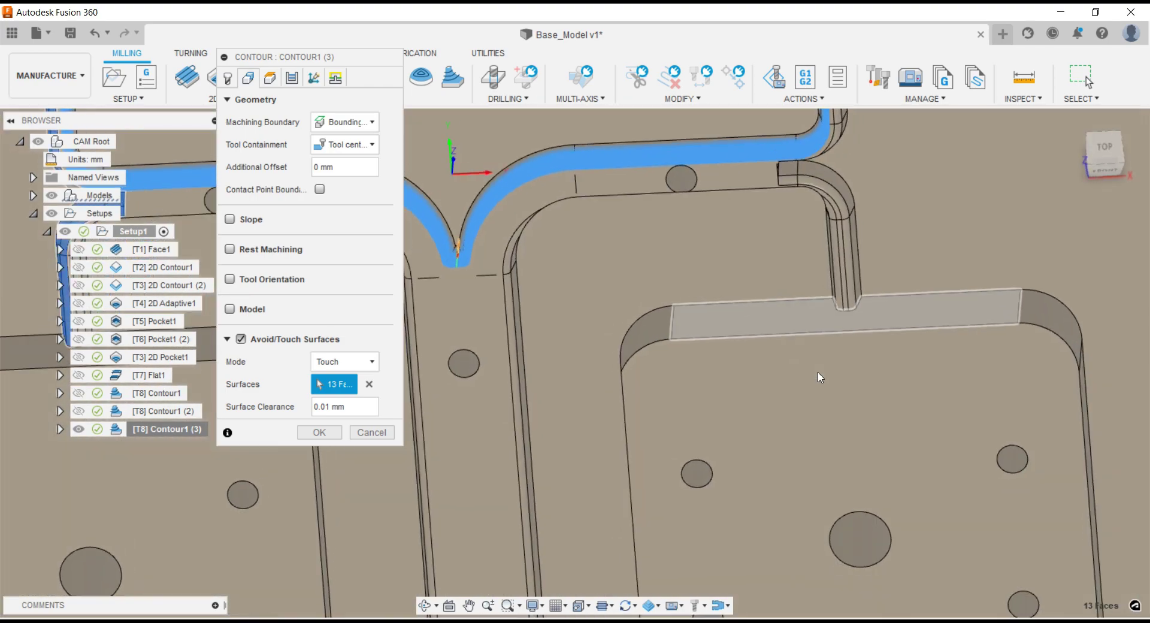
{"action": "scroll", "coordinate": [821, 377], "scroll_direction": "up", "scroll_amount": 3}
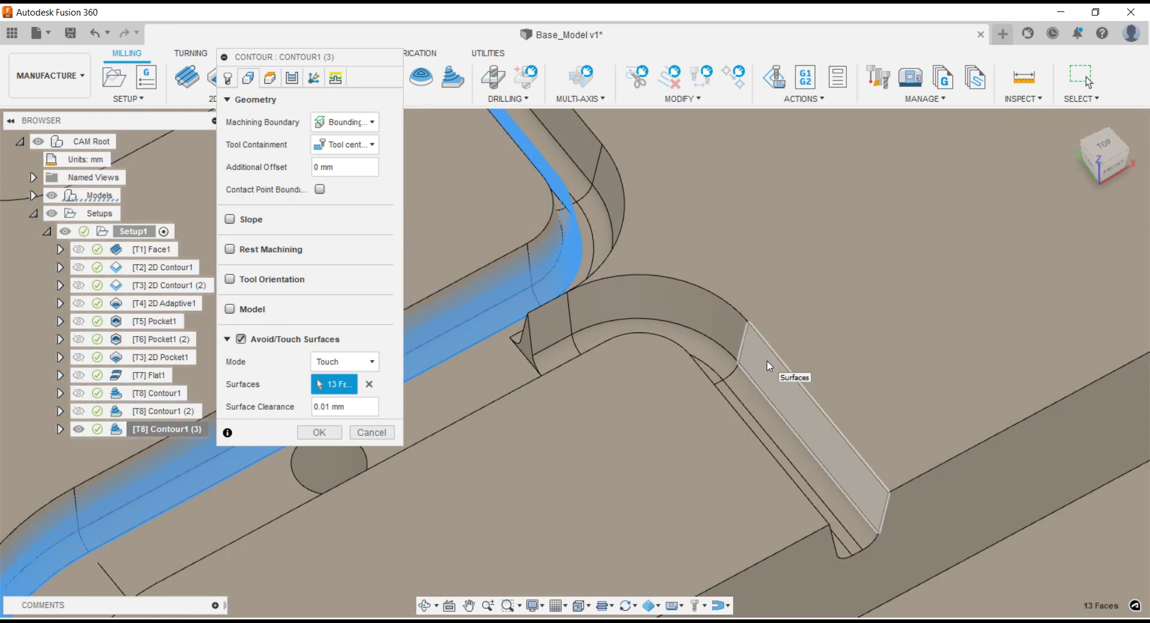
{"action": "left_click", "coordinate": [751, 374]}
{"action": "left_click", "coordinate": [734, 378]}
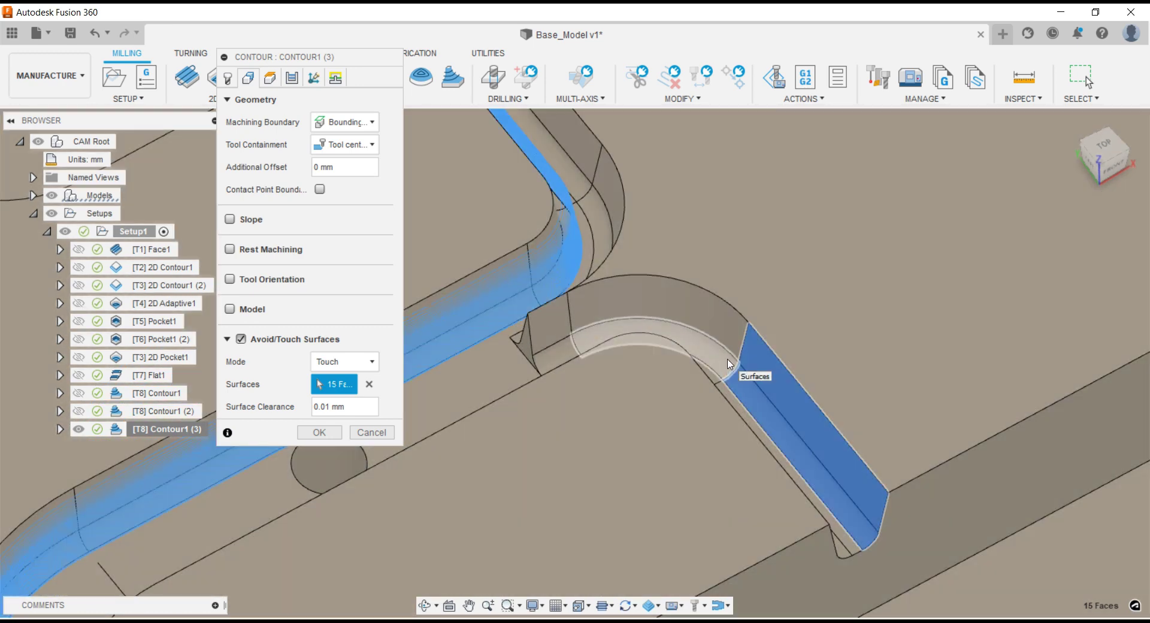
{"action": "left_click", "coordinate": [727, 369]}
{"action": "left_click", "coordinate": [725, 329]}
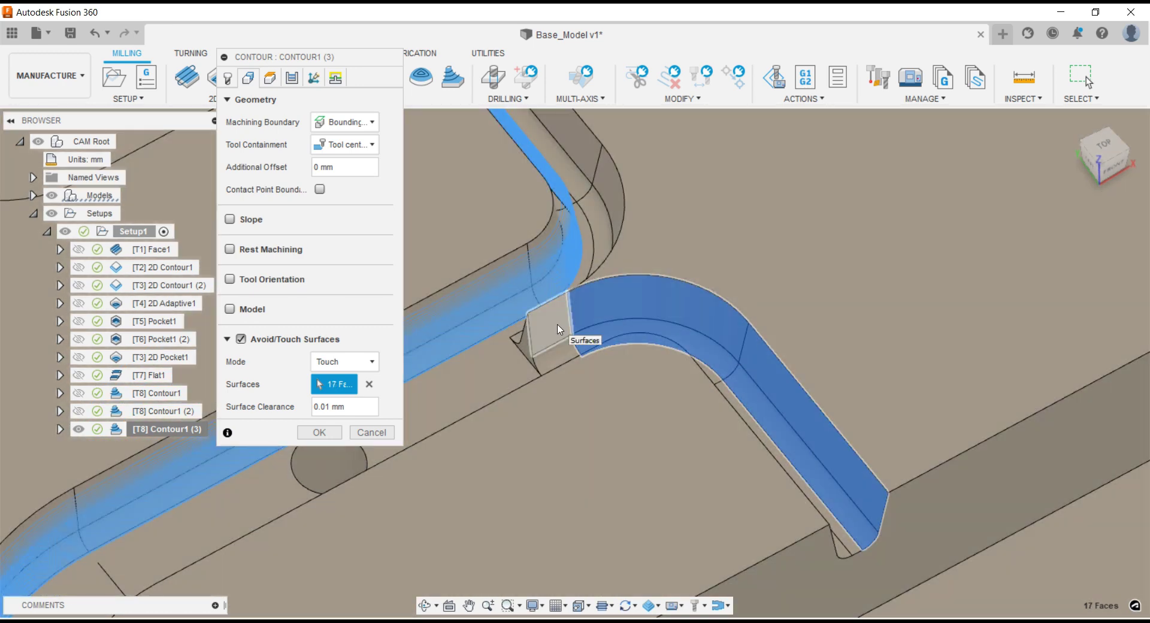
{"action": "left_click", "coordinate": [557, 329]}
{"action": "left_click", "coordinate": [583, 359]}
{"action": "scroll", "coordinate": [585, 365], "scroll_direction": "up", "scroll_amount": 3}
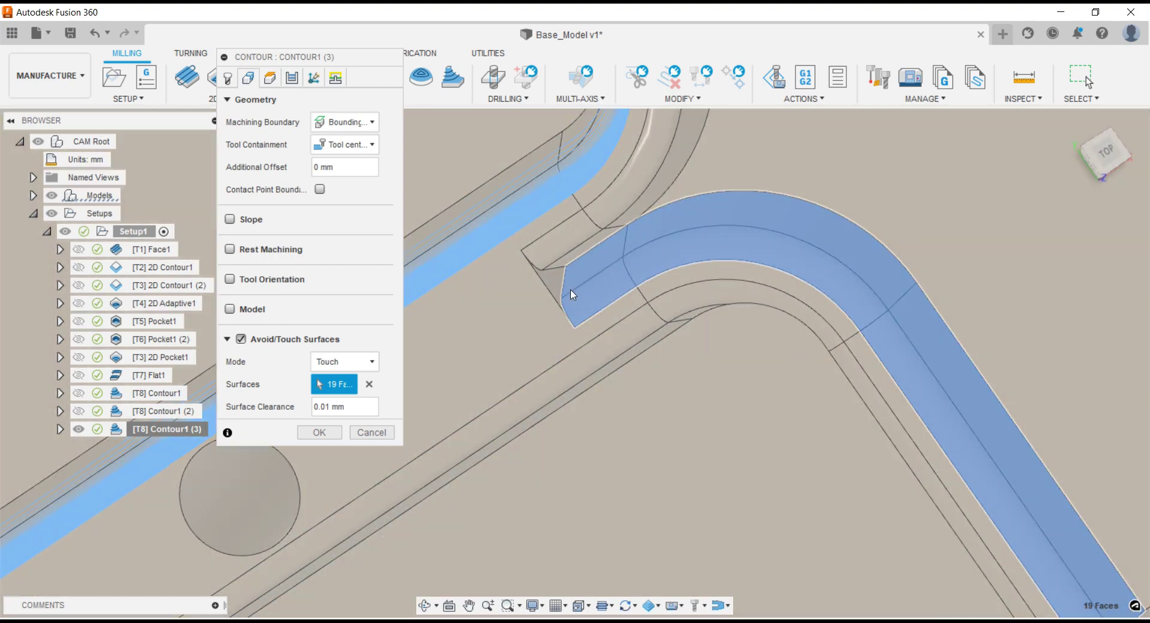
{"action": "left_click", "coordinate": [557, 282]}
{"action": "scroll", "coordinate": [561, 258], "scroll_direction": "up", "scroll_amount": 2}
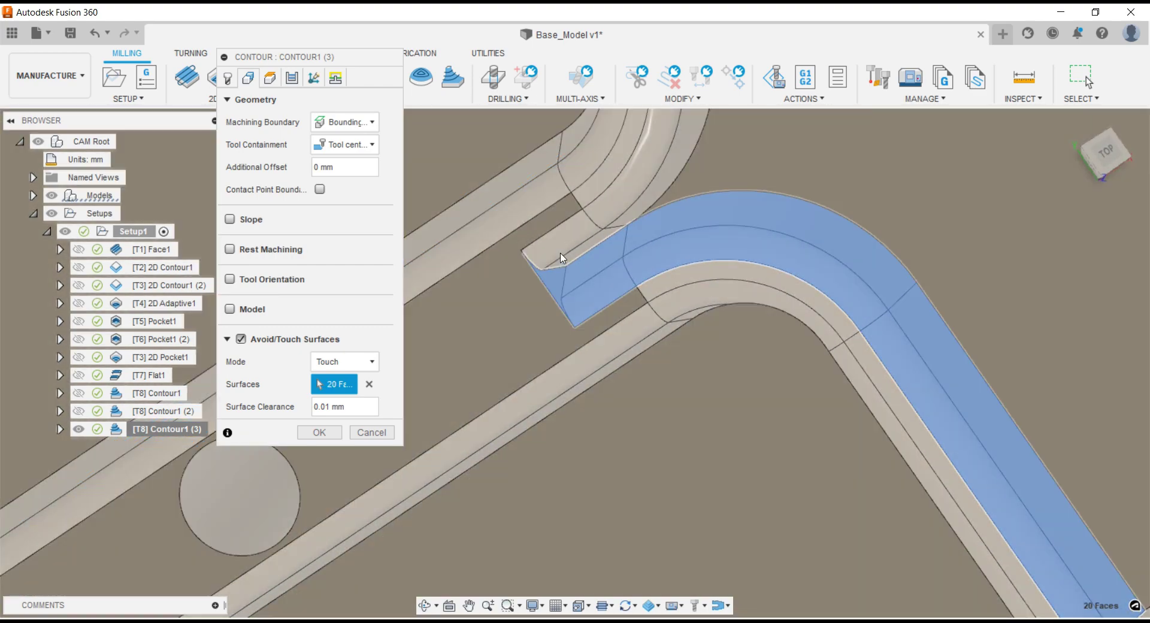
{"action": "left_click", "coordinate": [561, 257]}
{"action": "left_click", "coordinate": [644, 201]}
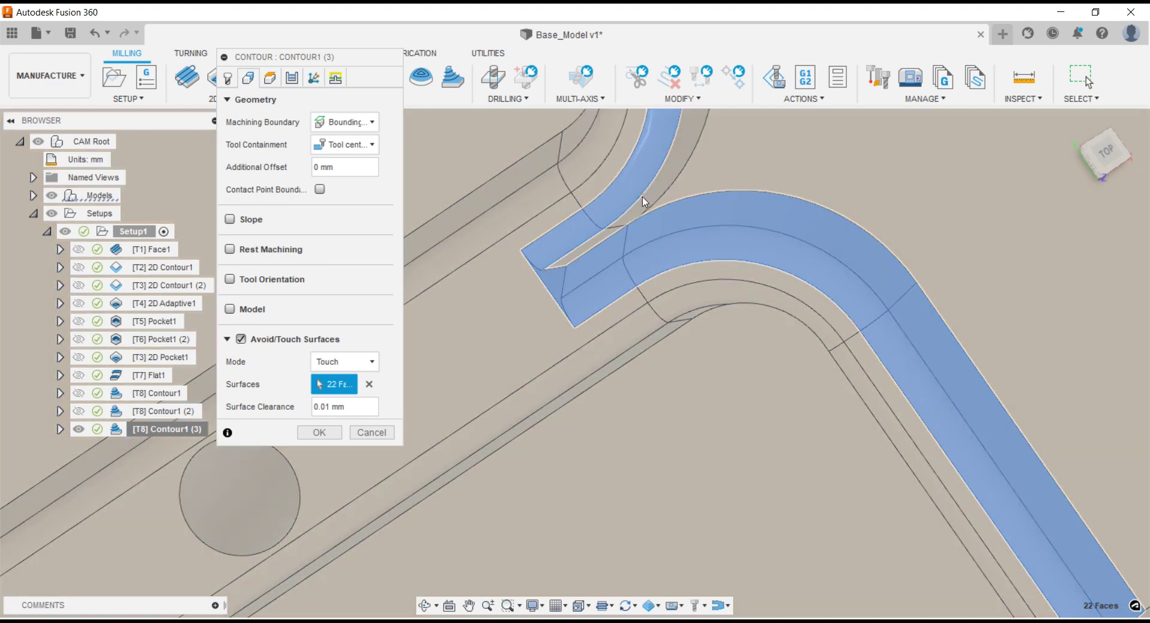
{"action": "left_click", "coordinate": [619, 229]}
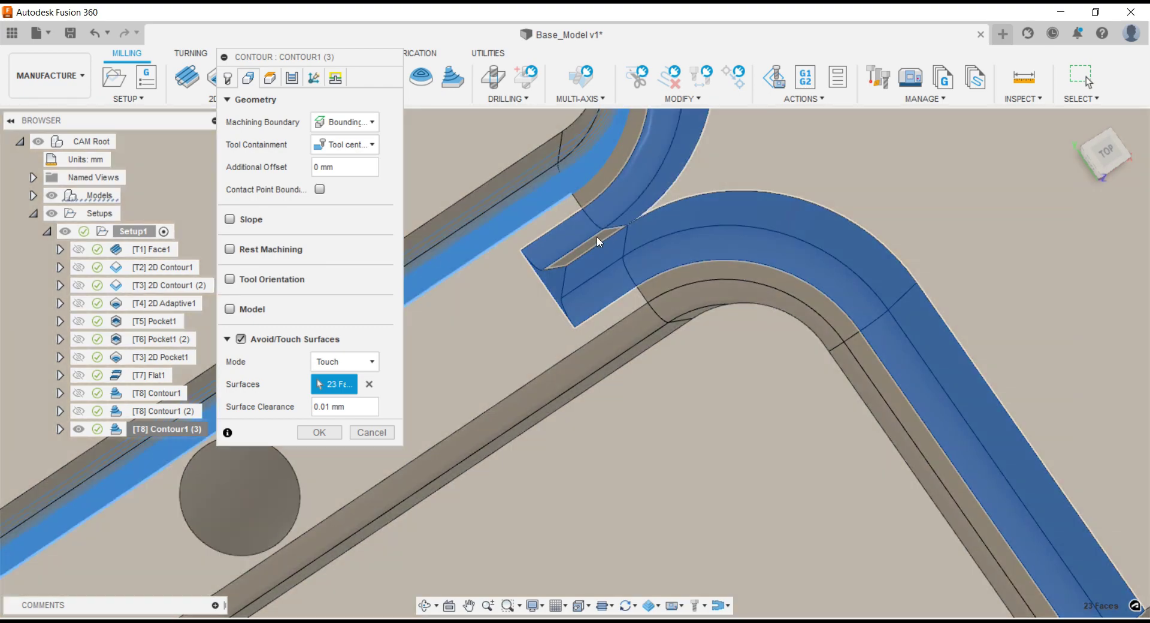
{"action": "scroll", "coordinate": [661, 360], "scroll_direction": "down", "scroll_amount": 4}
{"action": "scroll", "coordinate": [662, 359], "scroll_direction": "up", "scroll_amount": 5}
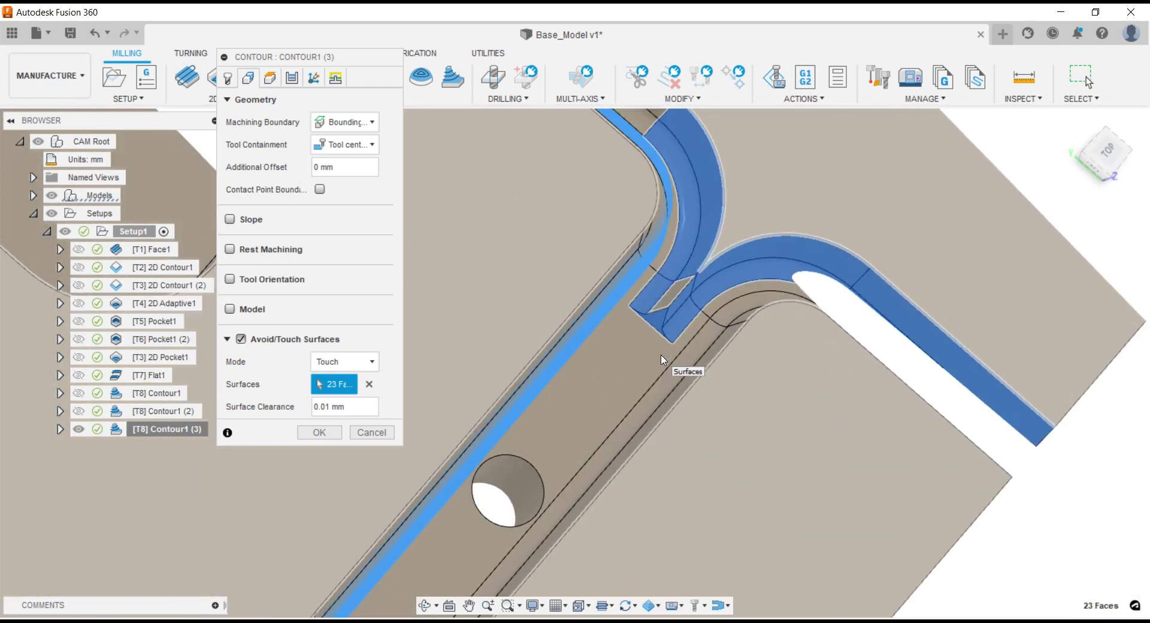
{"action": "scroll", "coordinate": [661, 359], "scroll_direction": "down", "scroll_amount": 2}
{"action": "scroll", "coordinate": [749, 360], "scroll_direction": "up", "scroll_amount": 3}
{"action": "left_click", "coordinate": [801, 387]}
{"action": "scroll", "coordinate": [798, 433], "scroll_direction": "up", "scroll_amount": 2}
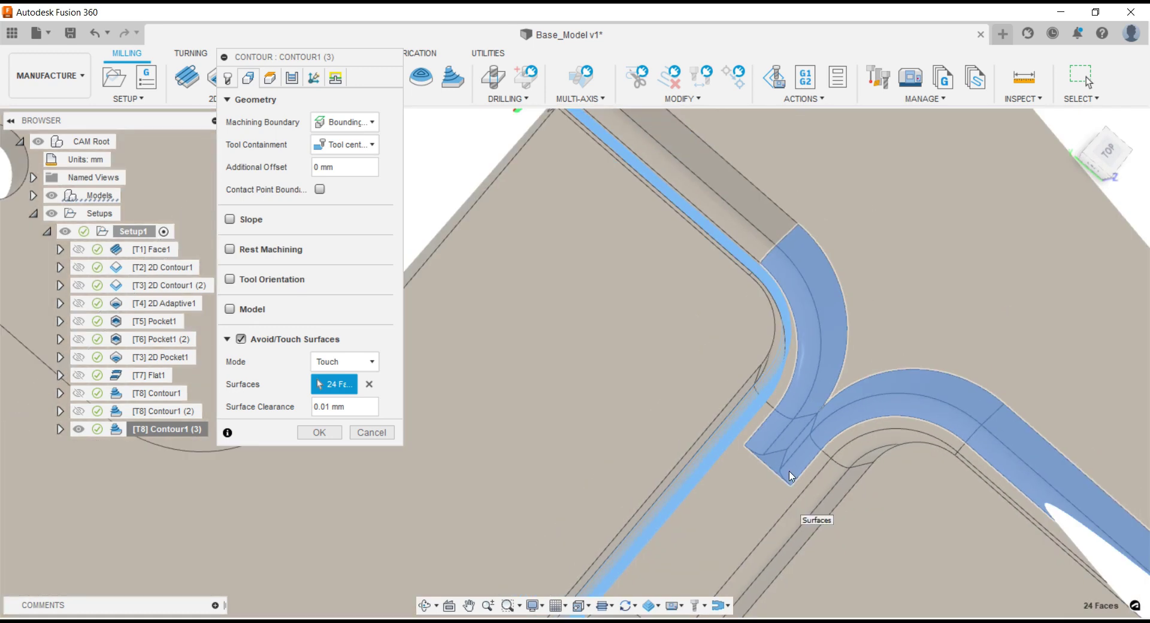
{"action": "left_click", "coordinate": [740, 235]}
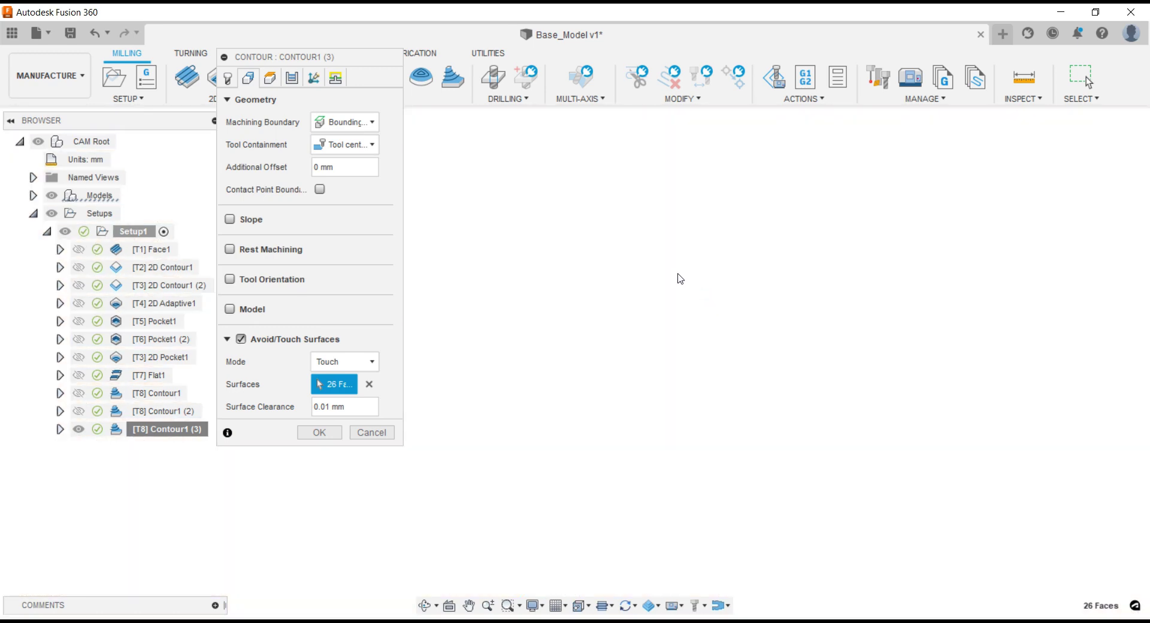
- Confirm Contour1 (3), save the design as Base_Model v2, and switch to Design
{"action": "left_click", "coordinate": [330, 432]}
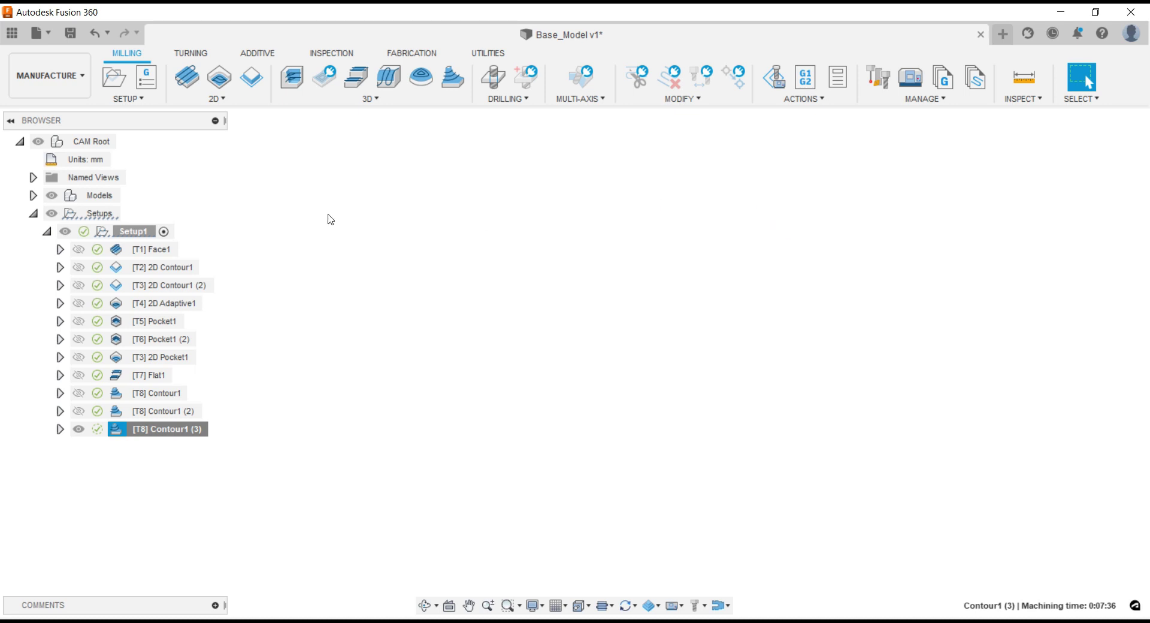
{"action": "left_click", "coordinate": [67, 37]}
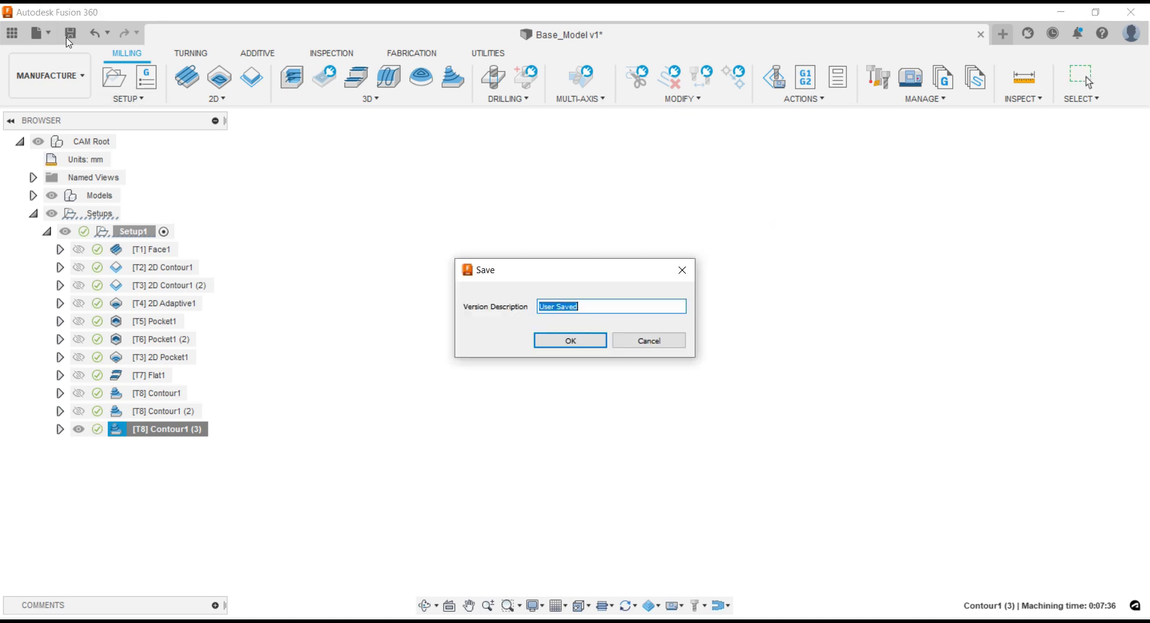
{"action": "left_click", "coordinate": [570, 339]}
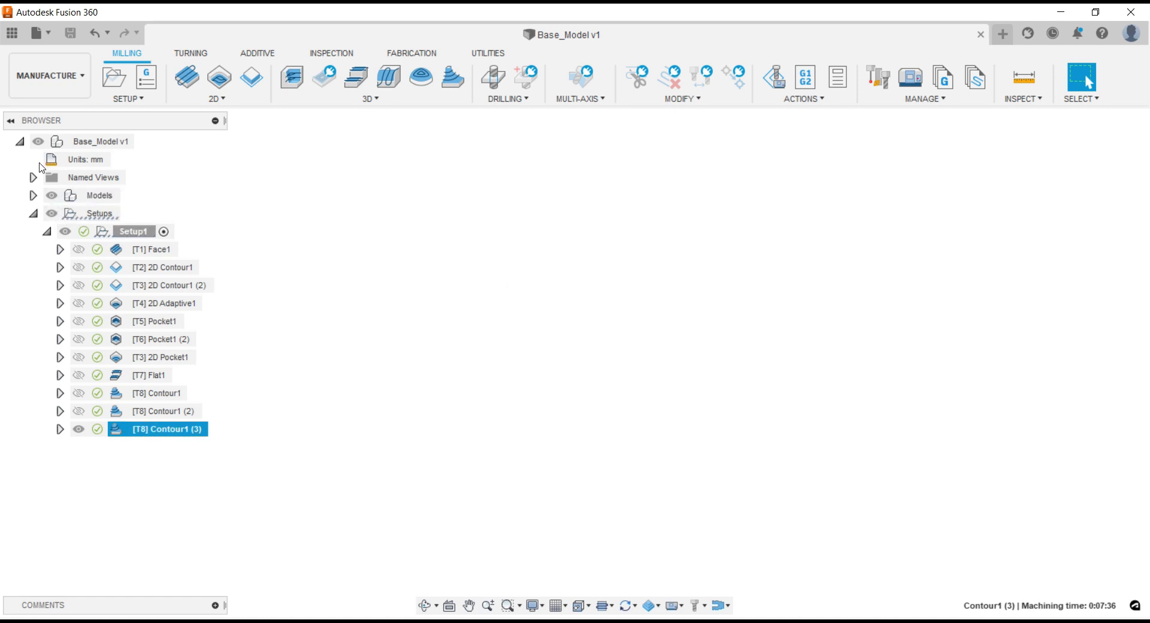
{"action": "left_click", "coordinate": [50, 76]}
{"action": "left_click", "coordinate": [30, 114]}
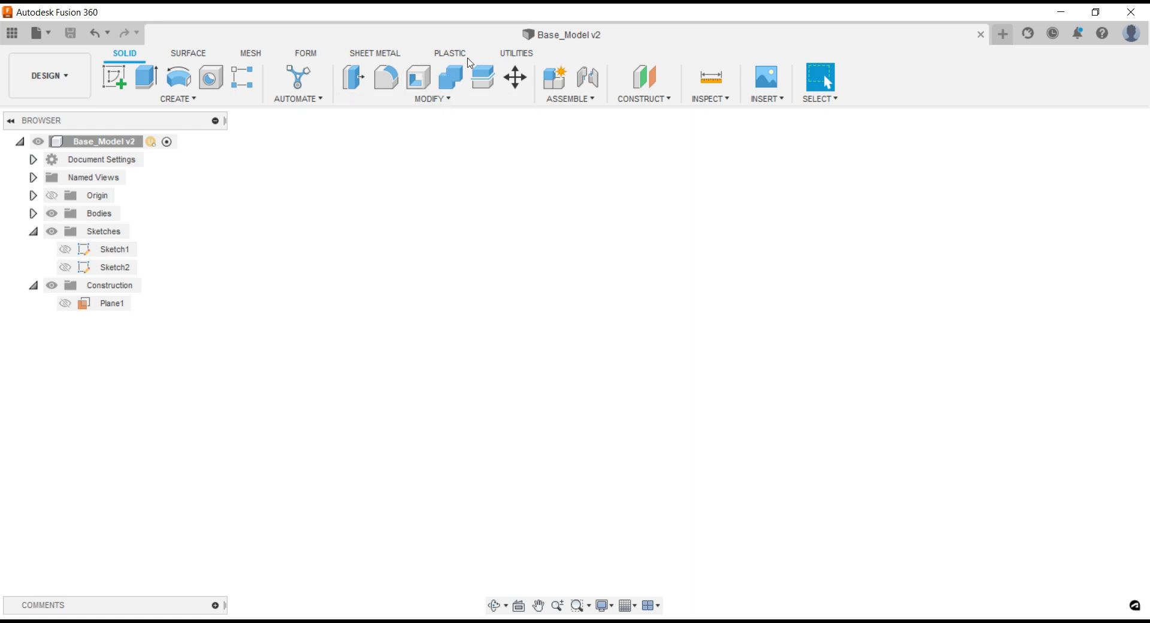
- Close Base_Model and reopen it from the Tutorial CAM 3X project in the Data Panel
{"action": "left_click", "coordinate": [519, 54]}
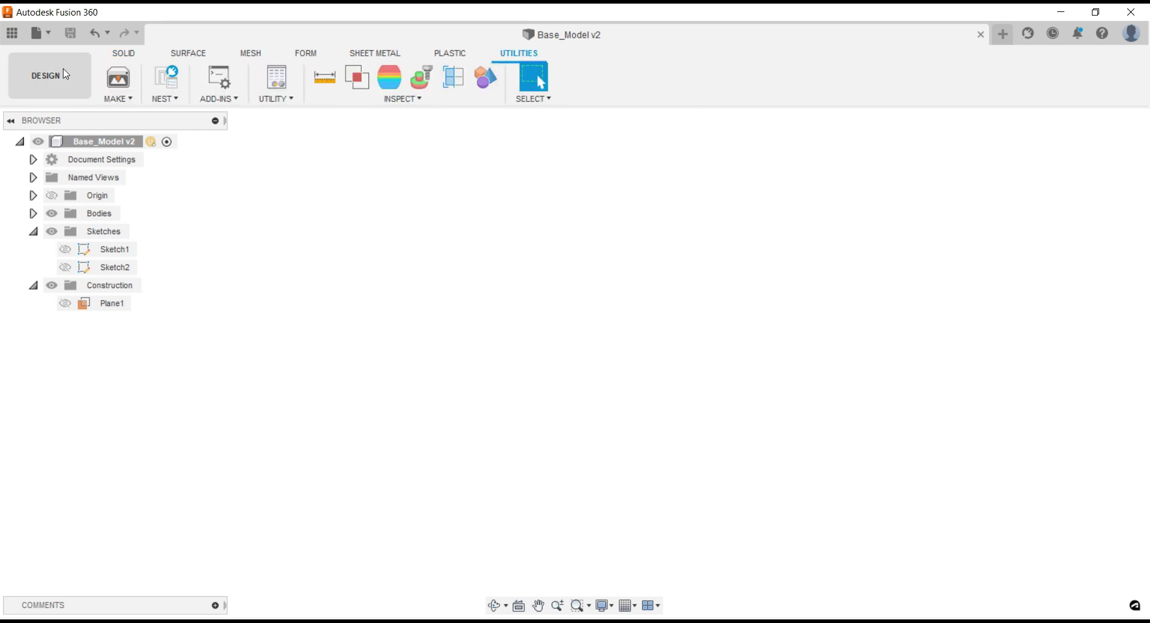
{"action": "left_click", "coordinate": [979, 36]}
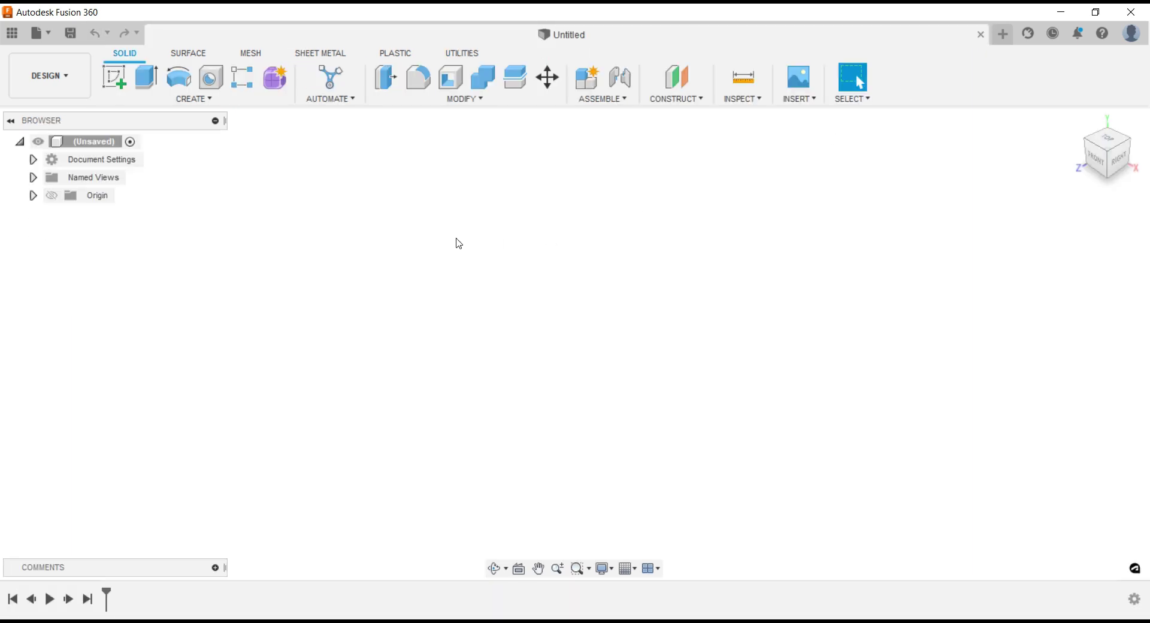
{"action": "left_click", "coordinate": [12, 33]}
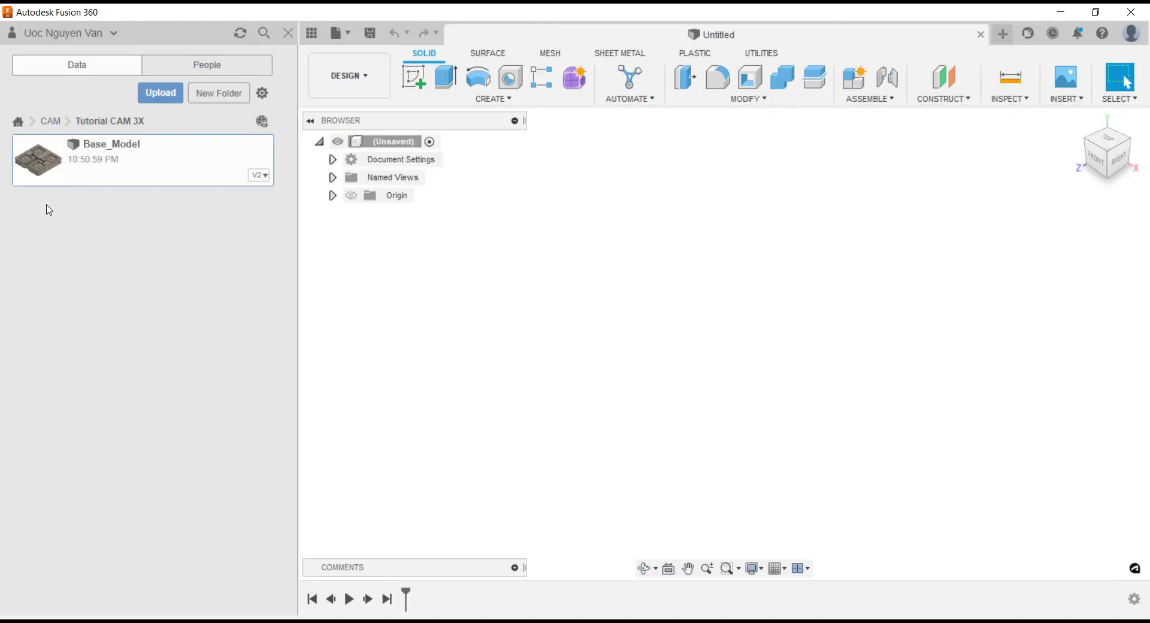
{"action": "right_click", "coordinate": [90, 161]}
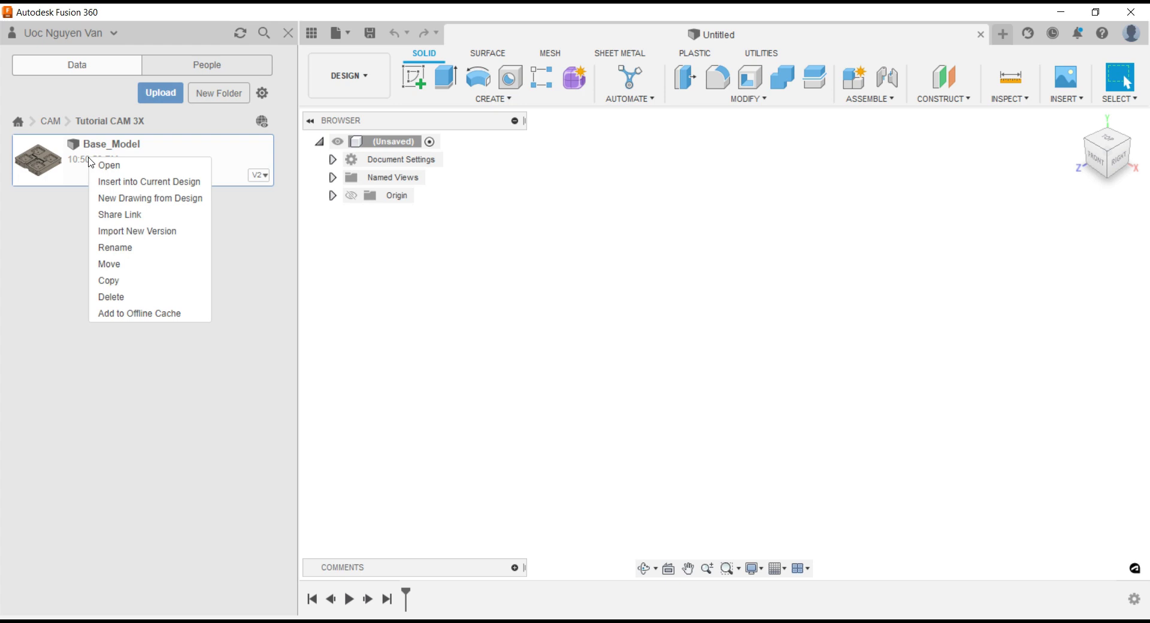
{"action": "left_click", "coordinate": [103, 165]}
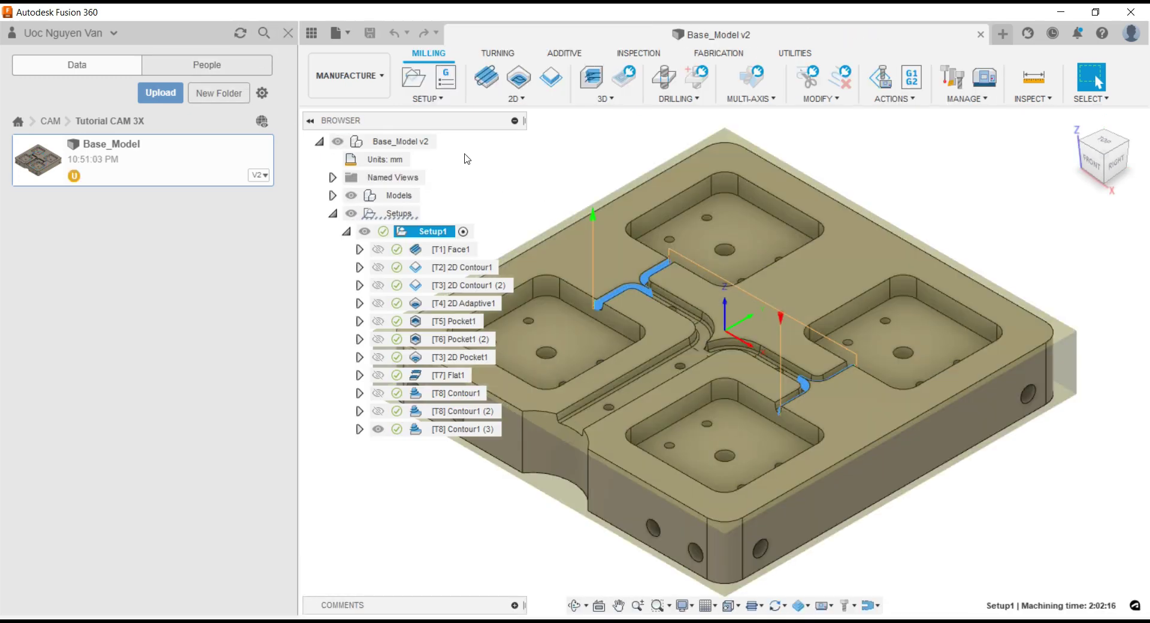
- Preview the [T8] Contour1 (3) toolpath and zoom out to the whole part
{"action": "left_click", "coordinate": [288, 33]}
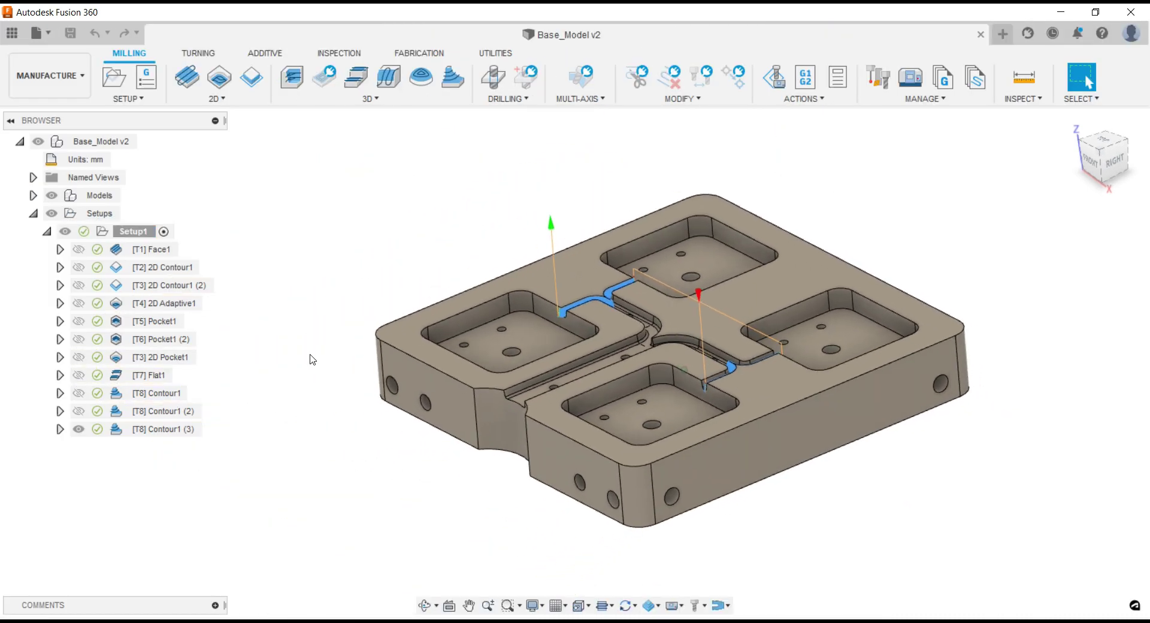
{"action": "left_click", "coordinate": [166, 428]}
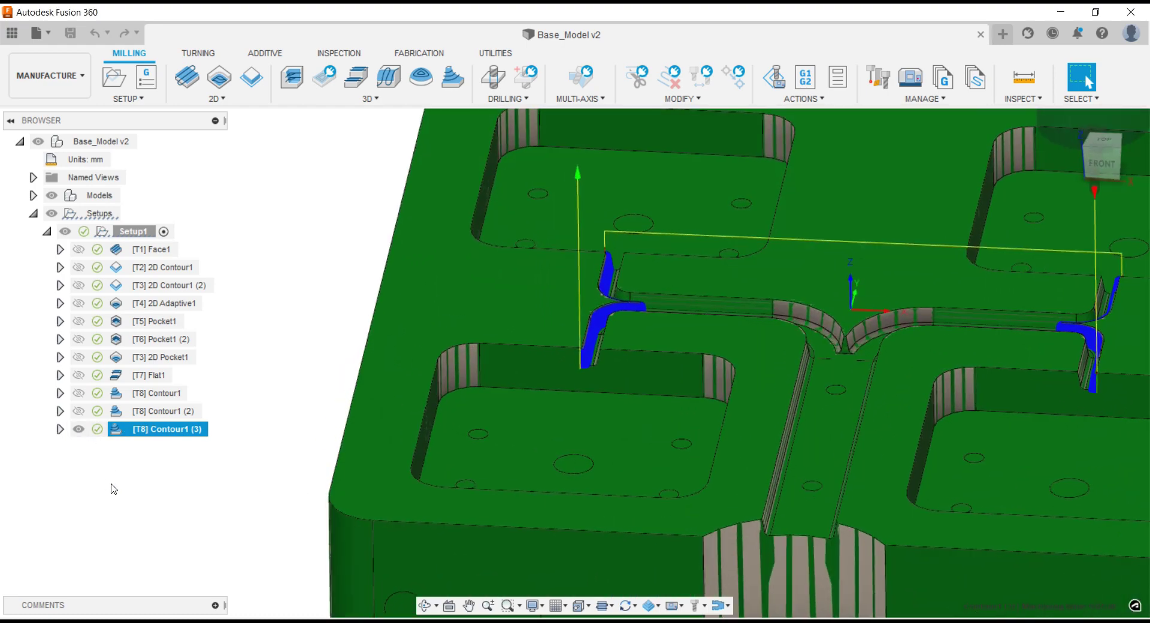
{"action": "left_click", "coordinate": [114, 489]}
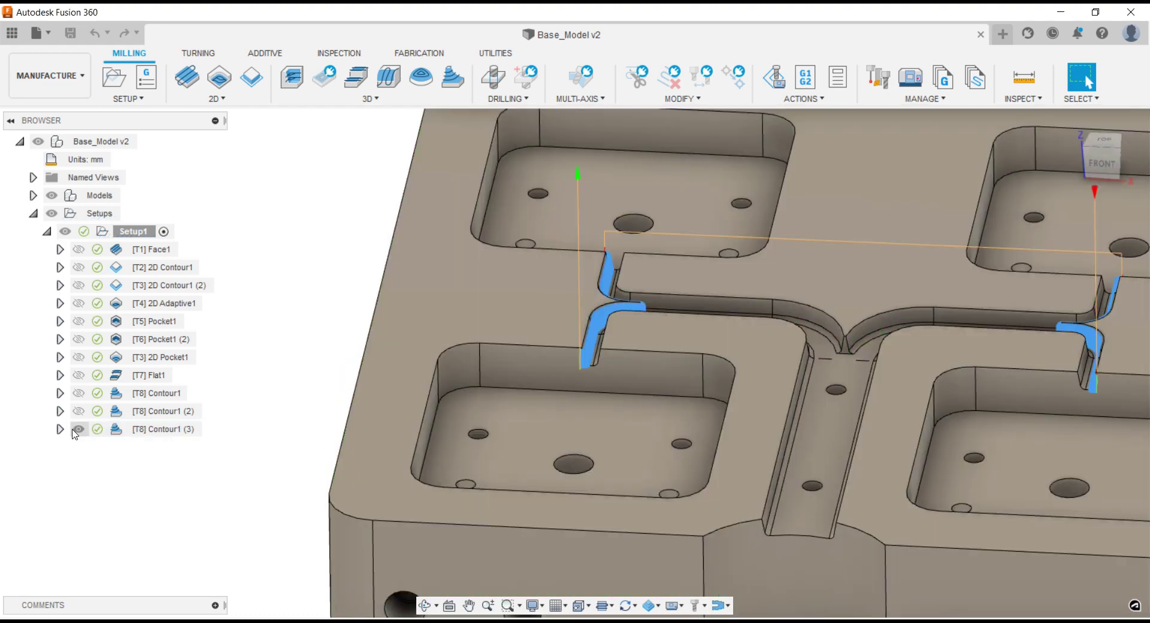
{"action": "scroll", "coordinate": [635, 305], "scroll_direction": "up", "scroll_amount": 5}
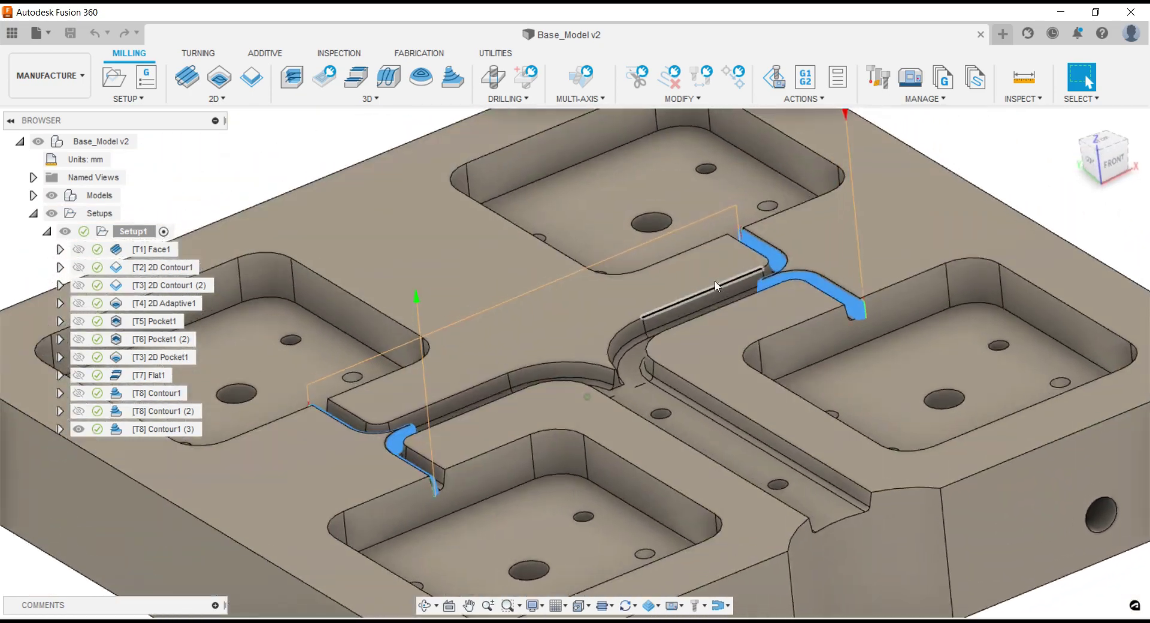
{"action": "scroll", "coordinate": [854, 254], "scroll_direction": "down", "scroll_amount": 2}
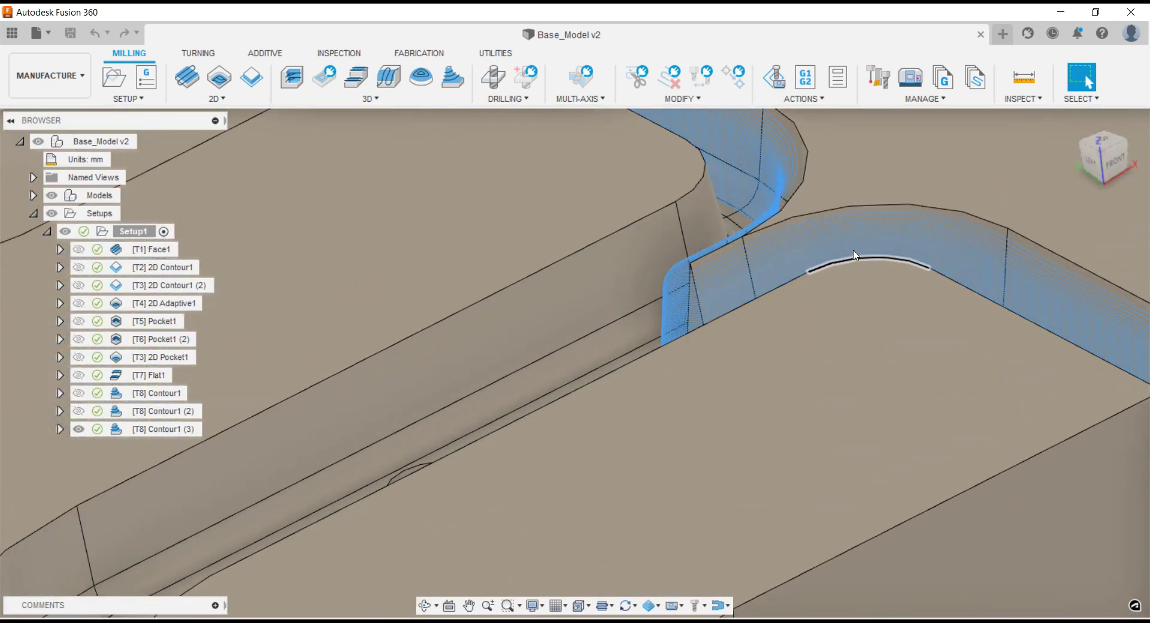
{"action": "scroll", "coordinate": [852, 254], "scroll_direction": "down", "scroll_amount": 2}
{"action": "scroll", "coordinate": [849, 252], "scroll_direction": "down", "scroll_amount": 2}
{"action": "scroll", "coordinate": [846, 251], "scroll_direction": "down", "scroll_amount": 2}
{"action": "scroll", "coordinate": [778, 263], "scroll_direction": "down", "scroll_amount": 2}
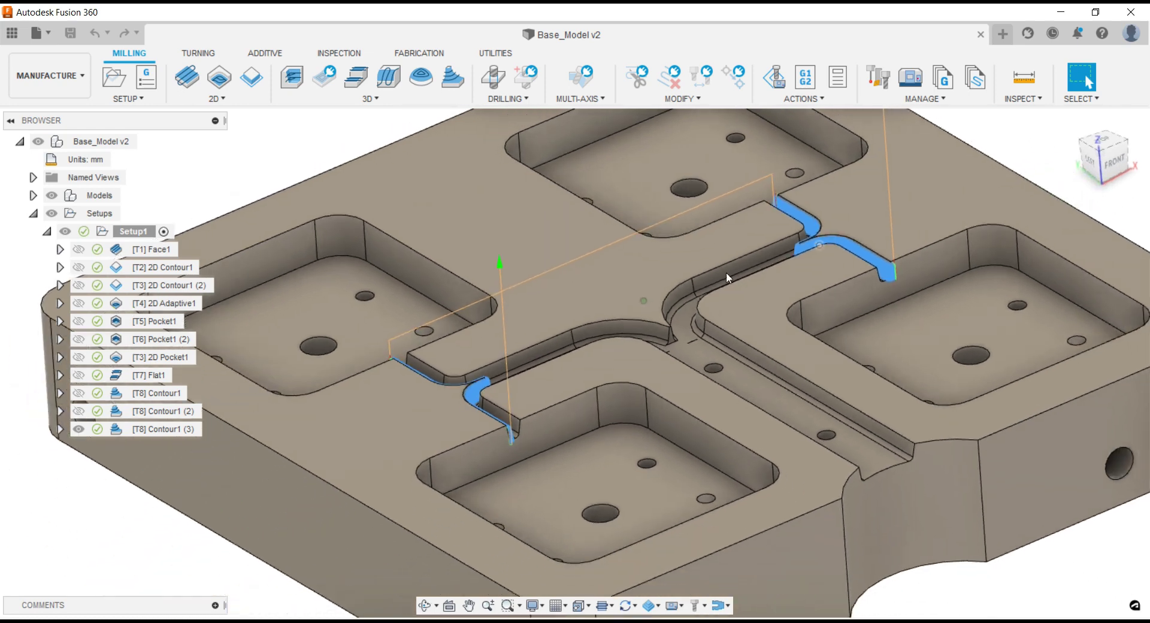
{"action": "scroll", "coordinate": [726, 272], "scroll_direction": "down", "scroll_amount": 2}
{"action": "scroll", "coordinate": [669, 284], "scroll_direction": "up", "scroll_amount": 1}
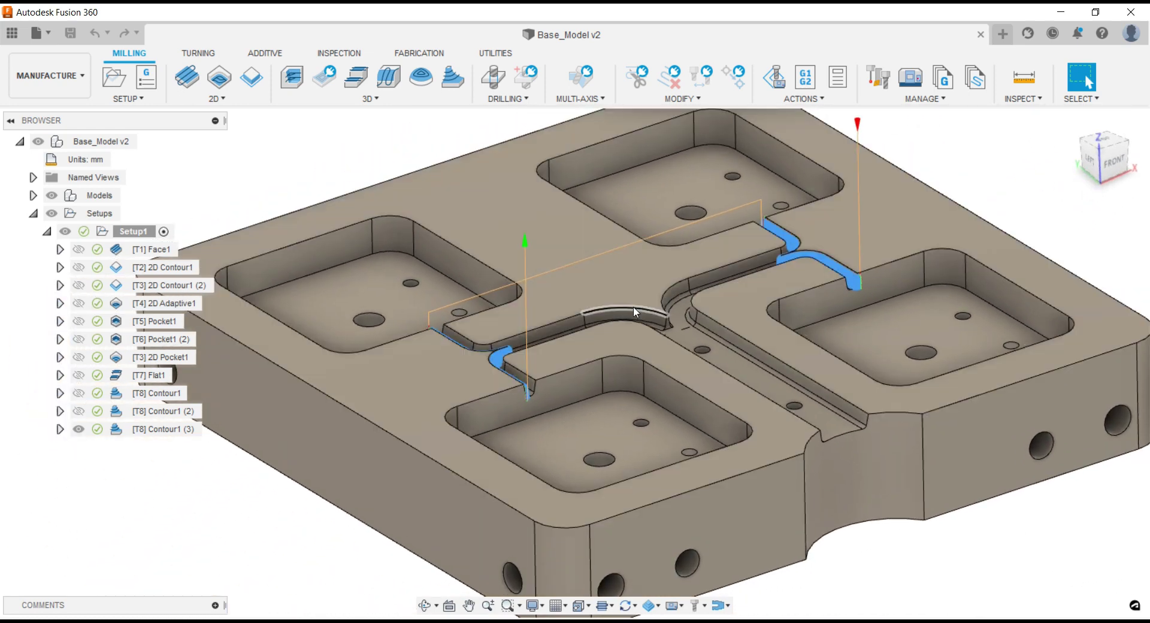
- Show all three [T8] Contour toolpaths and zoom into the slots to inspect them
{"action": "left_click", "coordinate": [79, 410]}
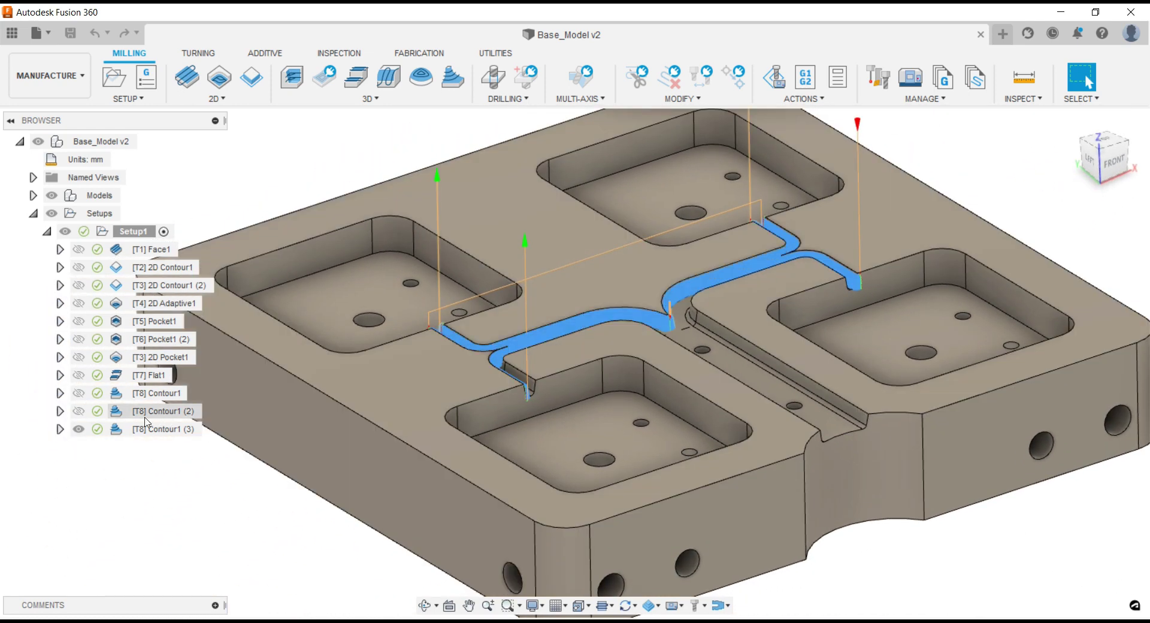
{"action": "left_click", "coordinate": [79, 393]}
{"action": "left_click", "coordinate": [78, 393]}
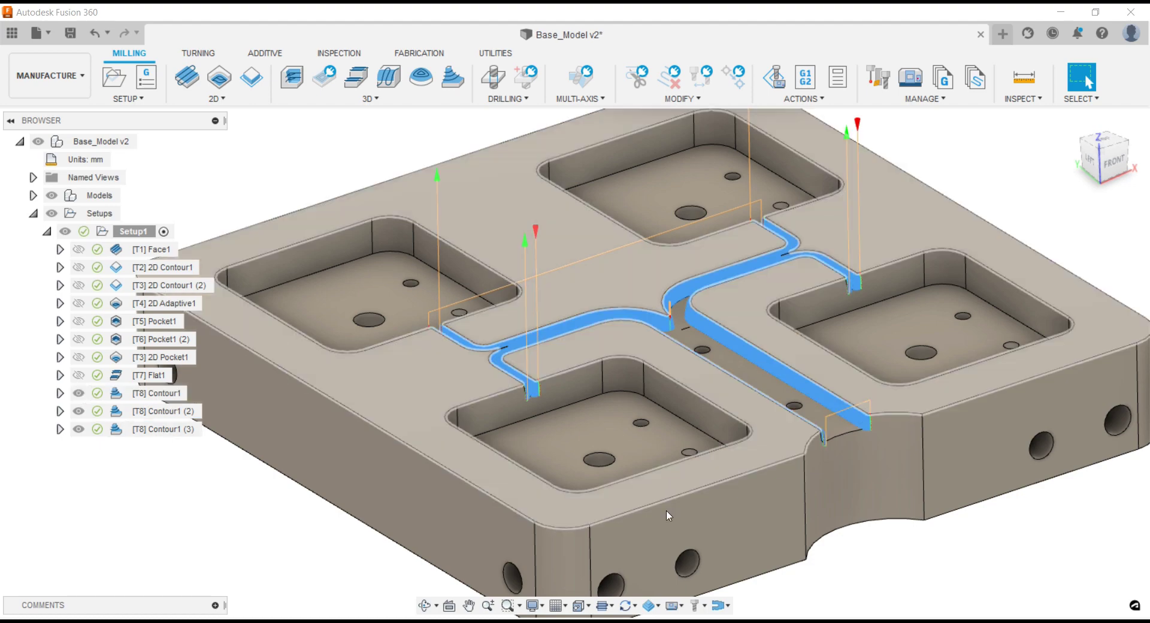
{"action": "scroll", "coordinate": [925, 548], "scroll_direction": "up", "scroll_amount": 1}
{"action": "scroll", "coordinate": [926, 550], "scroll_direction": "up", "scroll_amount": 1}
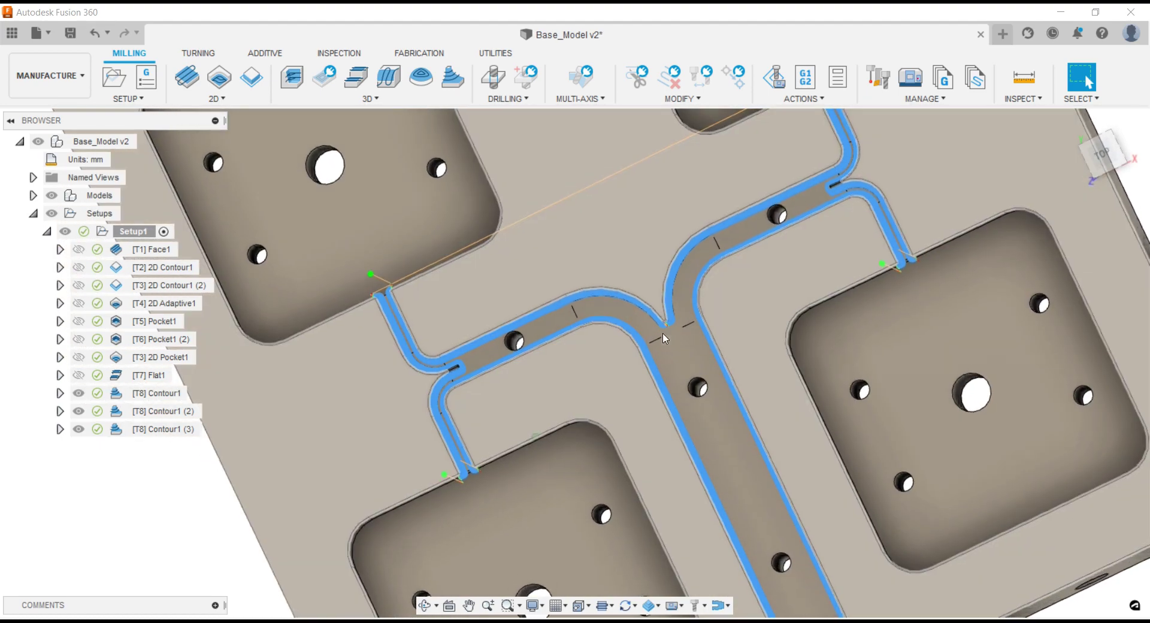
{"action": "scroll", "coordinate": [419, 369], "scroll_direction": "up", "scroll_amount": 2}
{"action": "scroll", "coordinate": [419, 370], "scroll_direction": "up", "scroll_amount": 2}
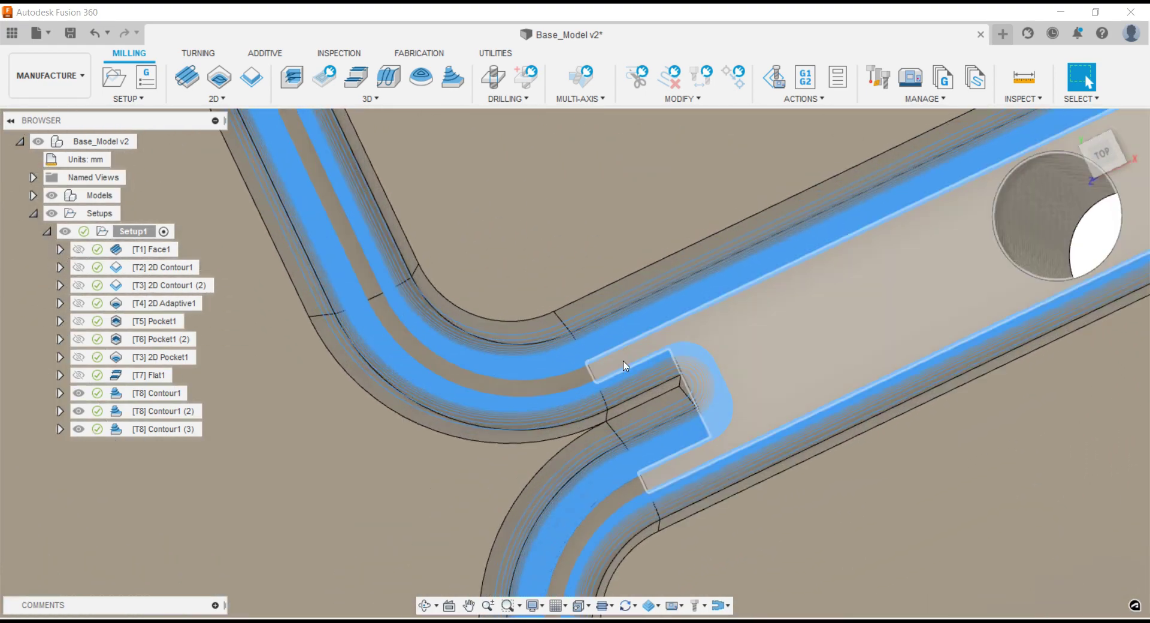
{"action": "scroll", "coordinate": [659, 347], "scroll_direction": "up", "scroll_amount": 1}
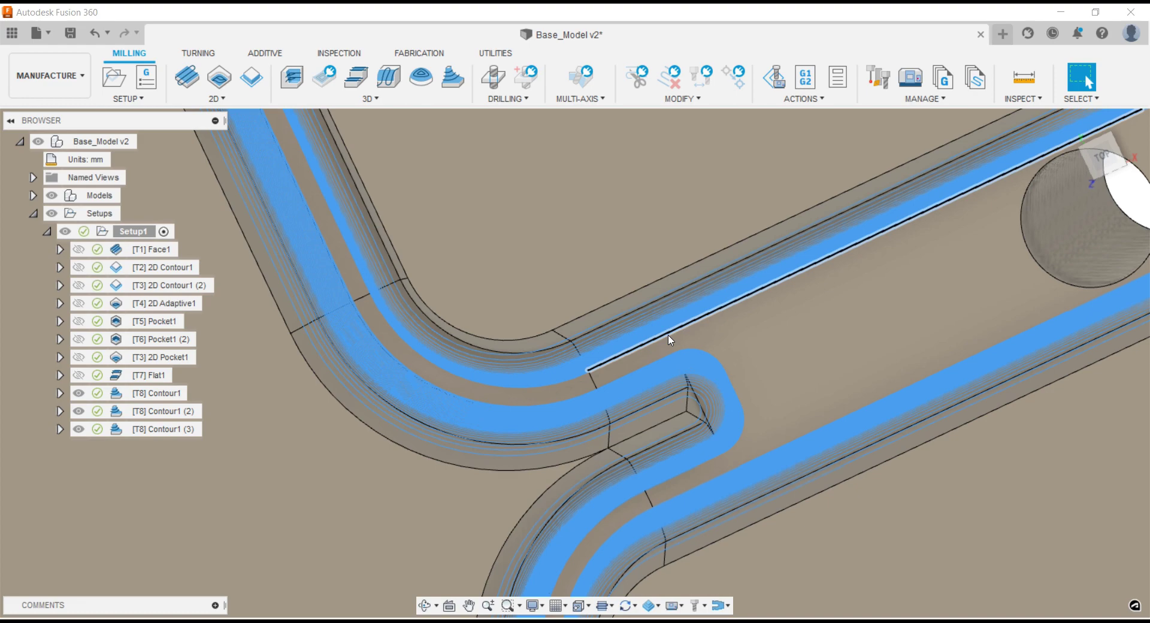
{"action": "scroll", "coordinate": [669, 340], "scroll_direction": "down", "scroll_amount": 5}
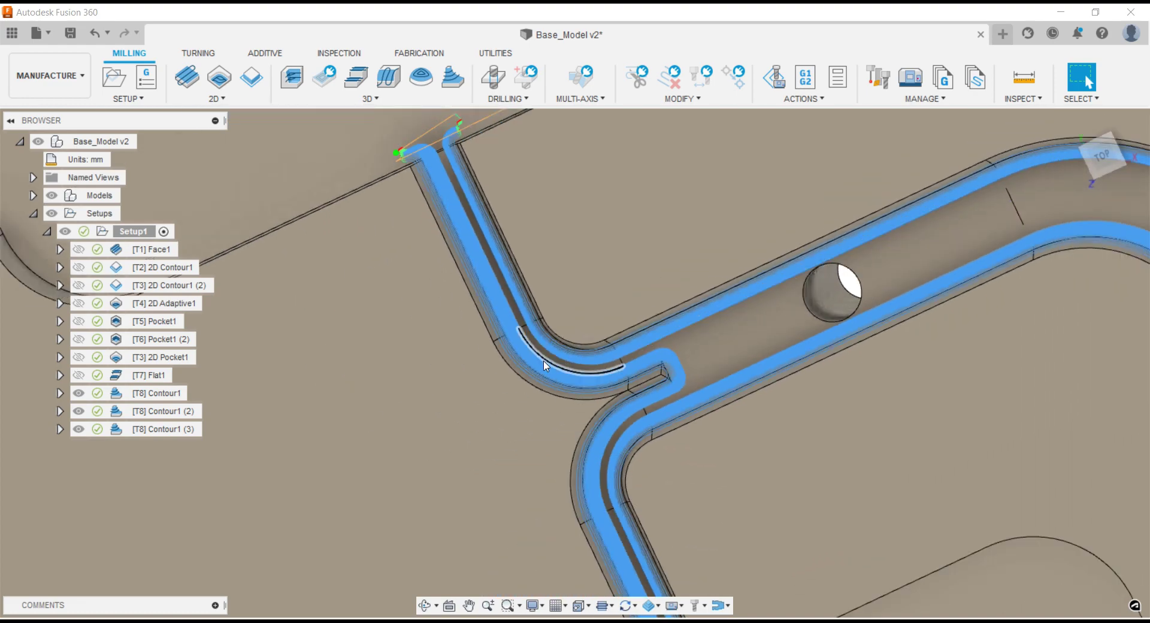
{"action": "scroll", "coordinate": [617, 344], "scroll_direction": "down", "scroll_amount": 3}
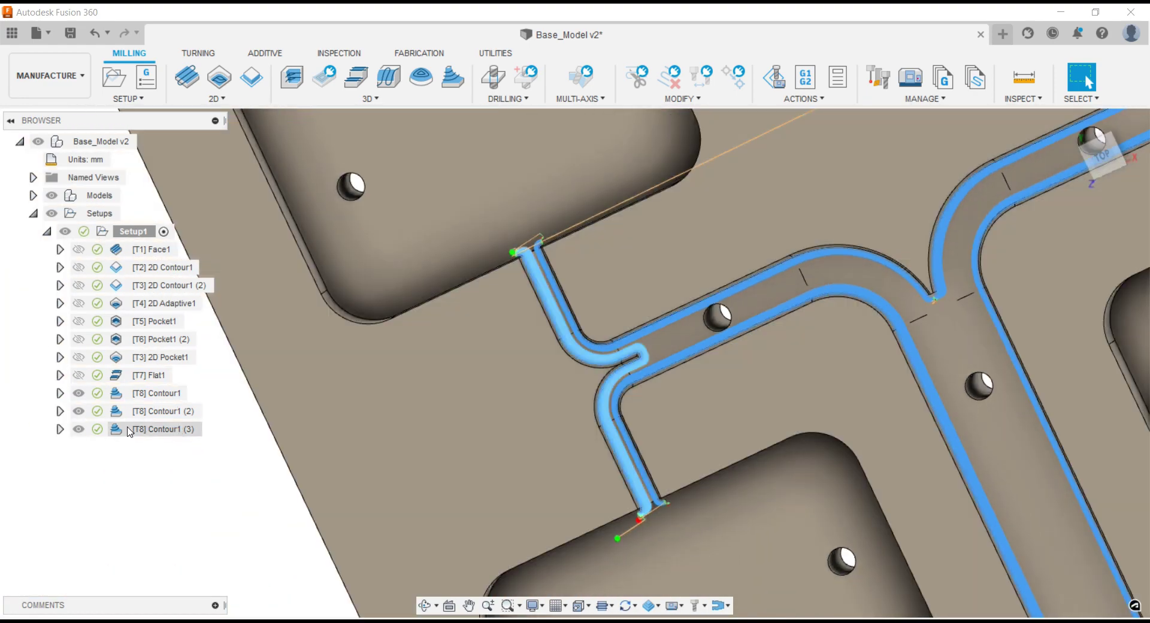
{"action": "scroll", "coordinate": [652, 343], "scroll_direction": "up", "scroll_amount": 2}
{"action": "scroll", "coordinate": [653, 342], "scroll_direction": "up", "scroll_amount": 2}
{"action": "scroll", "coordinate": [654, 346], "scroll_direction": "up", "scroll_amount": 2}
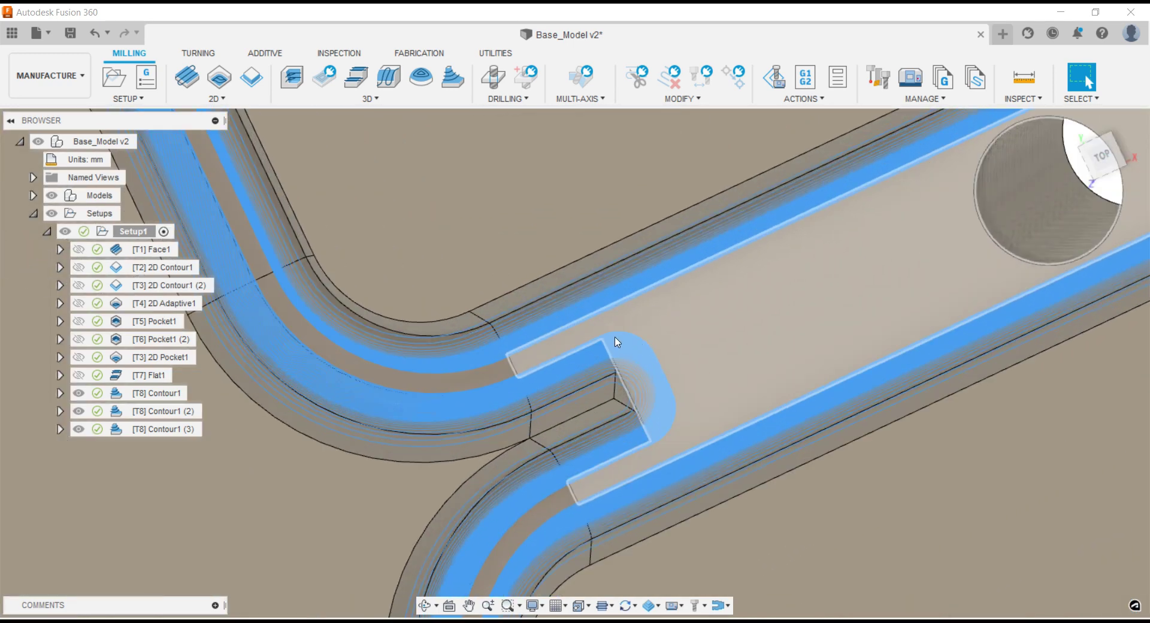
- Select [T7] Flat1, then hide the [T8] Contour1, Contour1 (2) and Contour1 (3) toolpaths
{"action": "left_click", "coordinate": [87, 378]}
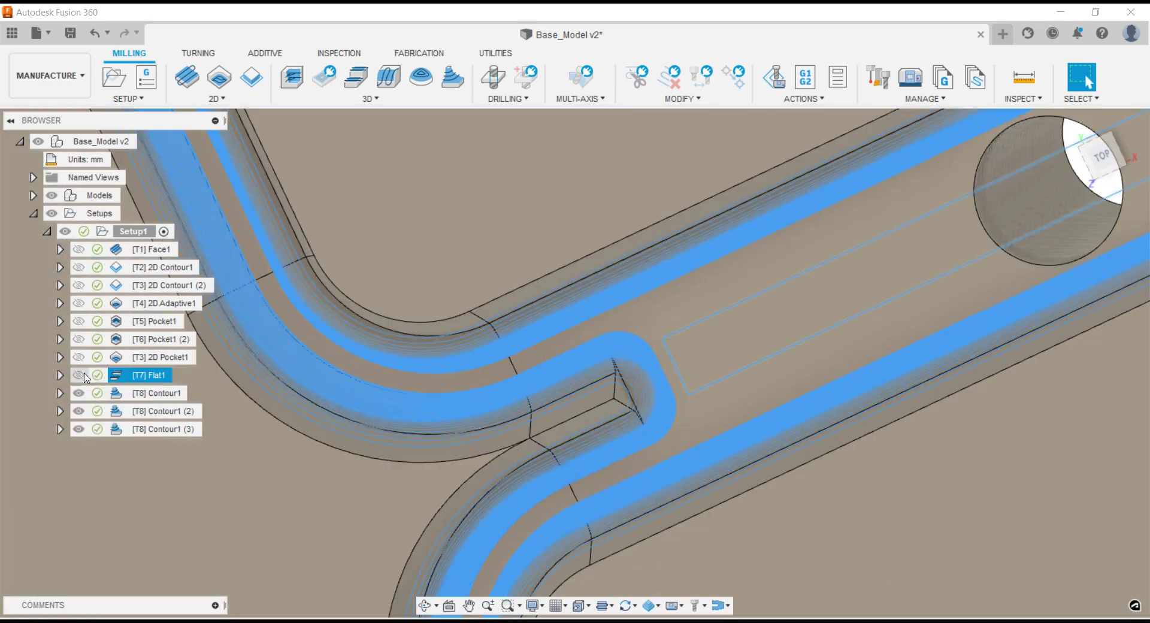
{"action": "left_click", "coordinate": [80, 375]}
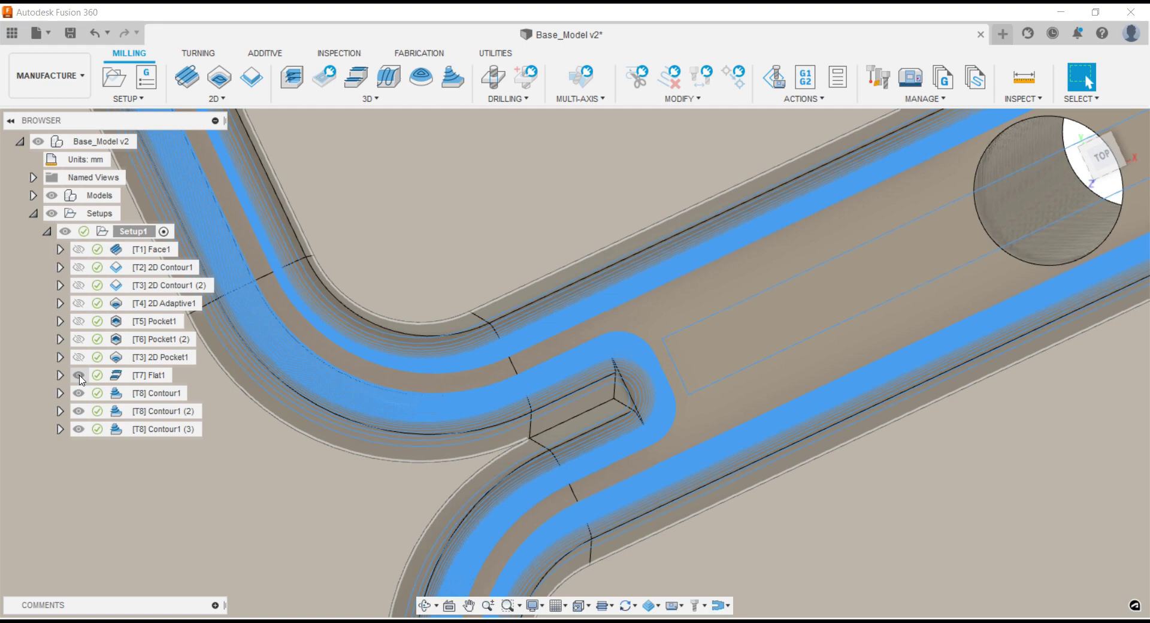
{"action": "left_click", "coordinate": [78, 393]}
{"action": "left_click", "coordinate": [78, 411]}
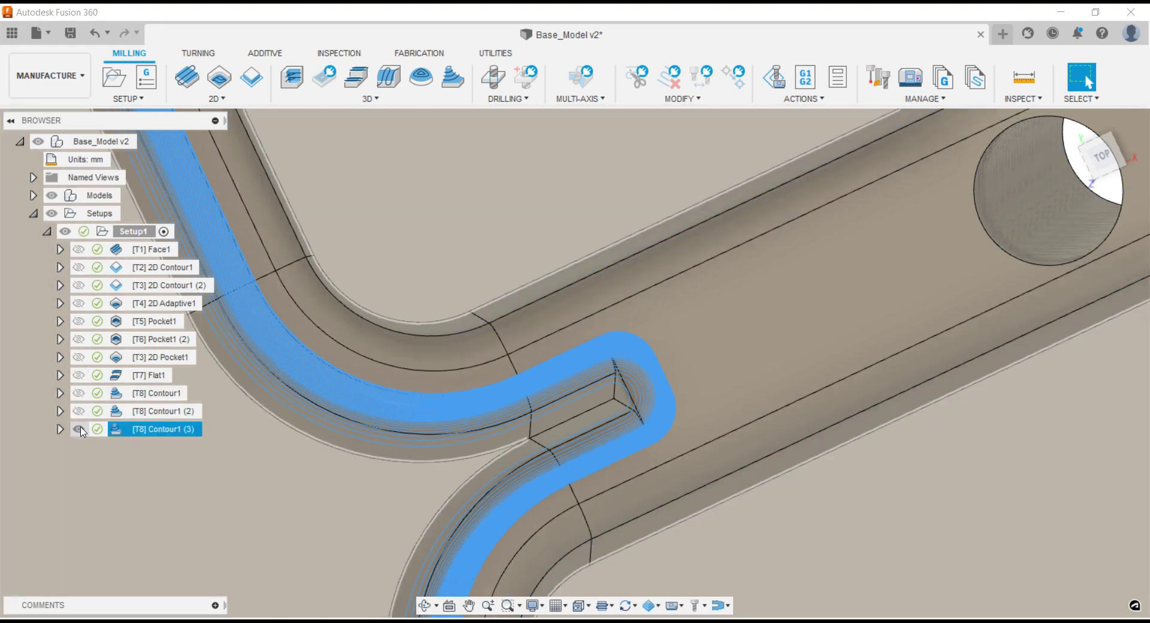
{"action": "left_click", "coordinate": [78, 429]}
{"action": "scroll", "coordinate": [655, 327], "scroll_direction": "down", "scroll_amount": 3}
{"action": "scroll", "coordinate": [598, 305], "scroll_direction": "down", "scroll_amount": 5}
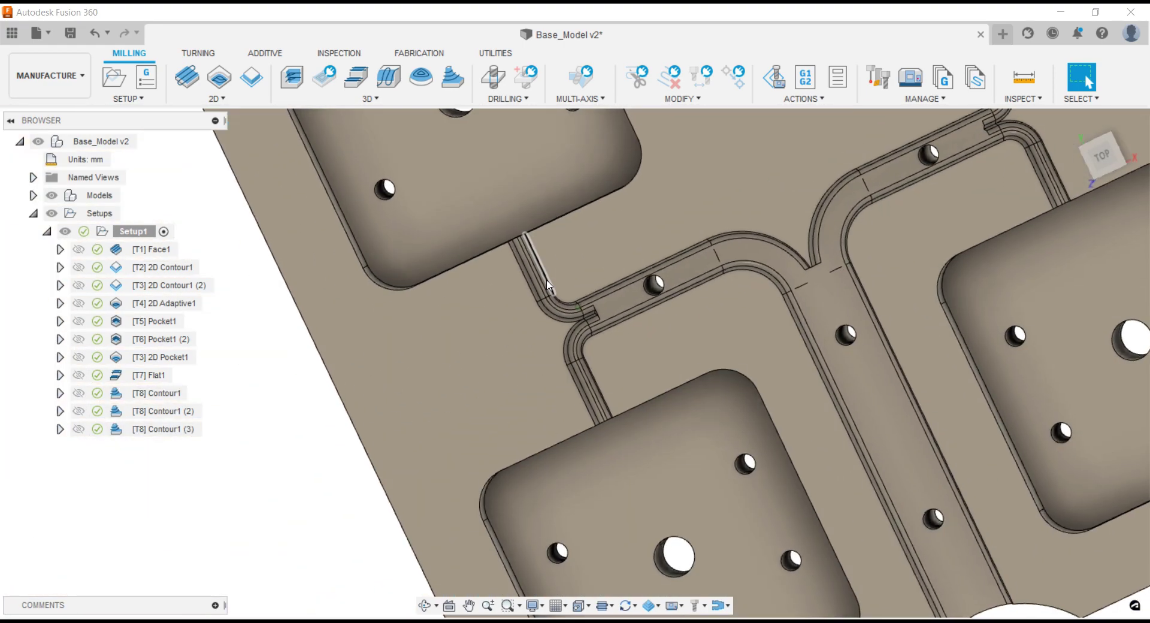
- Orbit and zoom around the bare plate, then open the workspace dropdown
{"action": "middle_click_drag", "start_coordinate": [545, 285], "coordinate": [547, 285], "text": "shift"}
{"action": "scroll", "coordinate": [546, 285], "scroll_direction": "down", "scroll_amount": 3}
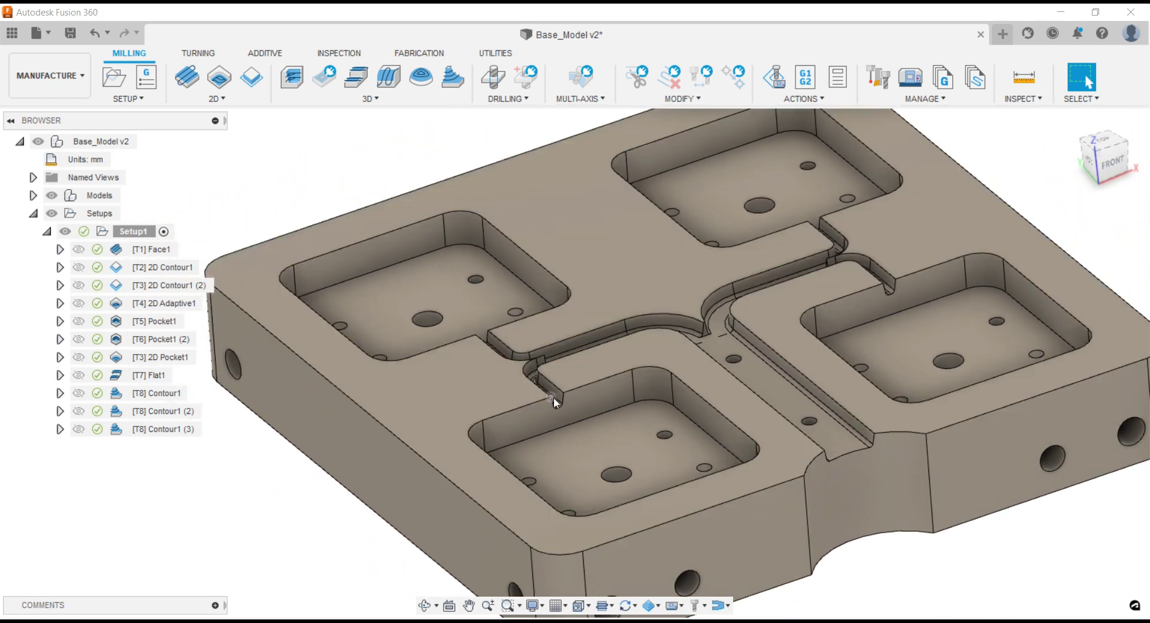
{"action": "scroll", "coordinate": [553, 397], "scroll_direction": "down", "scroll_amount": 2}
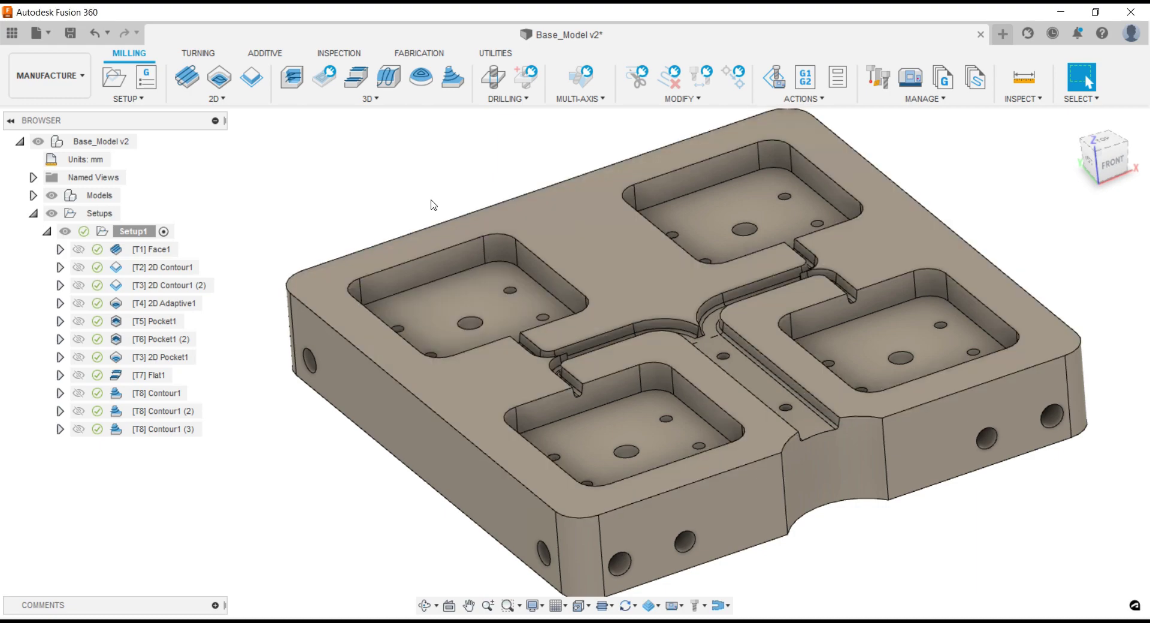
{"action": "scroll", "coordinate": [434, 204], "scroll_direction": "up", "scroll_amount": 3}
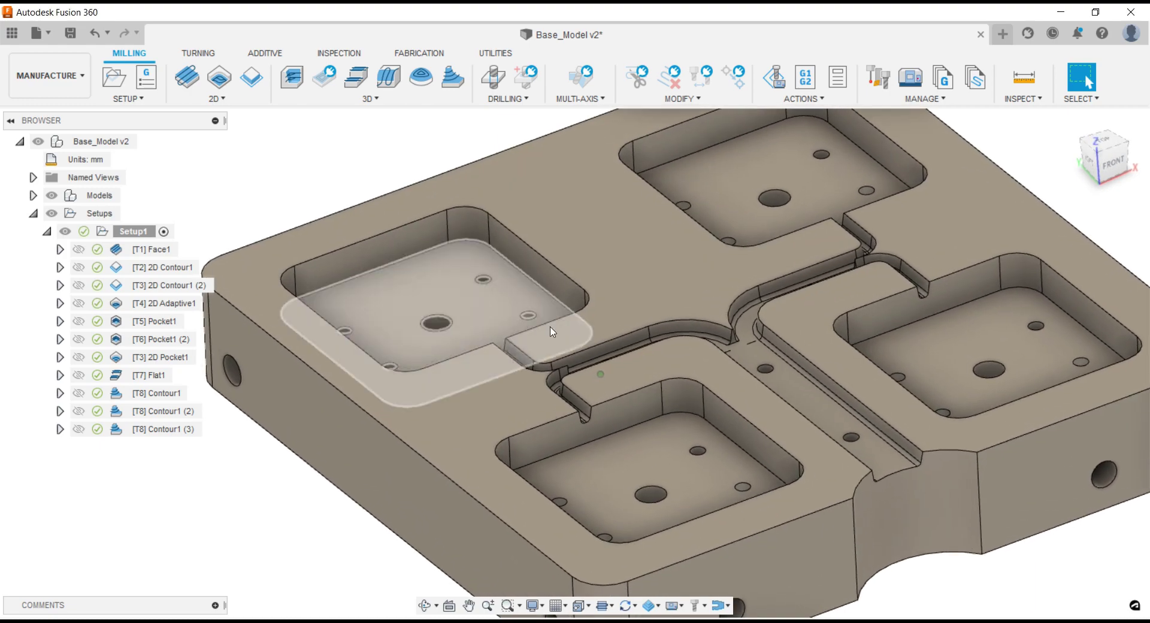
{"action": "scroll", "coordinate": [576, 407], "scroll_direction": "up", "scroll_amount": 3}
{"action": "scroll", "coordinate": [577, 409], "scroll_direction": "up", "scroll_amount": 3}
{"action": "scroll", "coordinate": [584, 415], "scroll_direction": "up", "scroll_amount": 3}
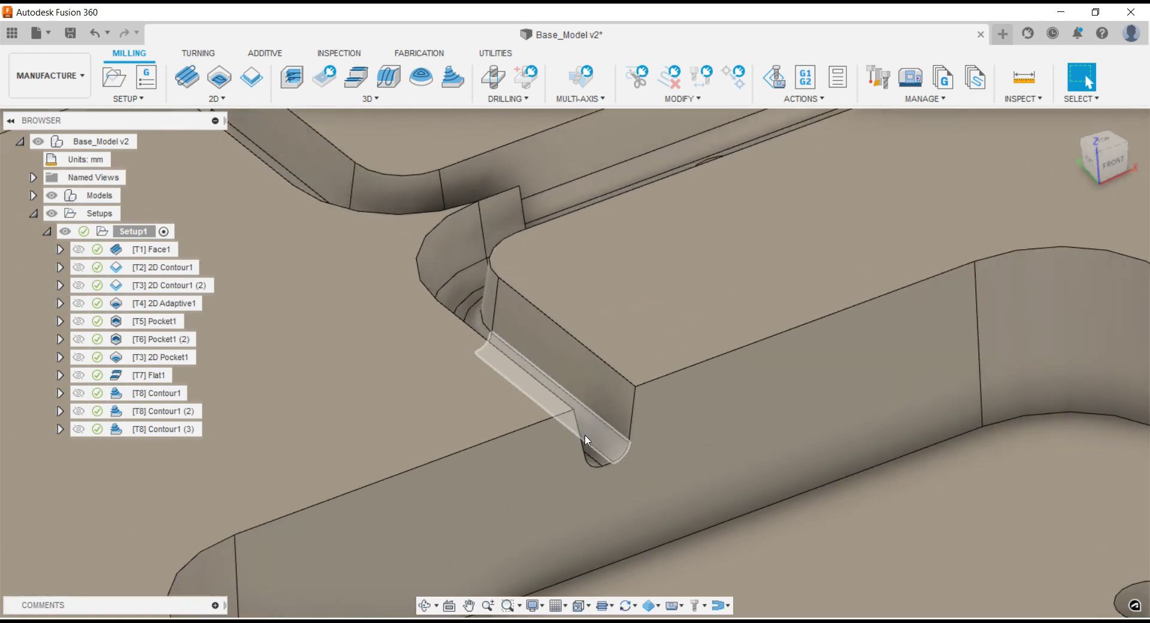
{"action": "scroll", "coordinate": [585, 456], "scroll_direction": "down", "scroll_amount": 3}
{"action": "scroll", "coordinate": [569, 417], "scroll_direction": "down", "scroll_amount": 3}
{"action": "scroll", "coordinate": [570, 371], "scroll_direction": "down", "scroll_amount": 3}
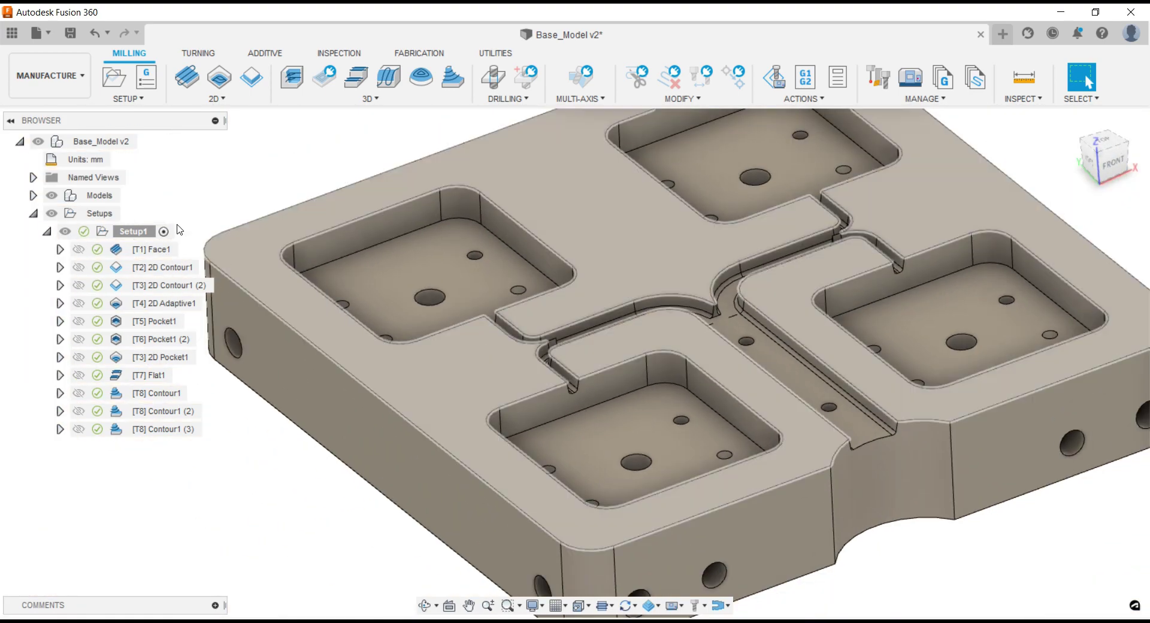
{"action": "left_click", "coordinate": [32, 84]}
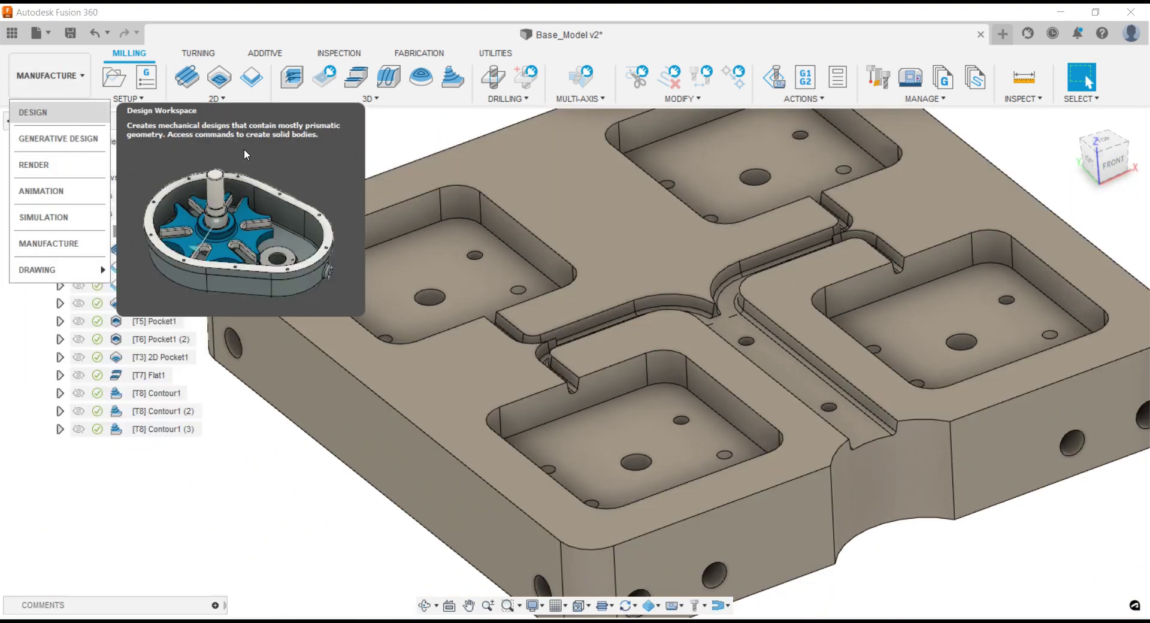
- Switch to Design and start a new sketch on construction plane Plane1
{"action": "left_click", "coordinate": [42, 112]}
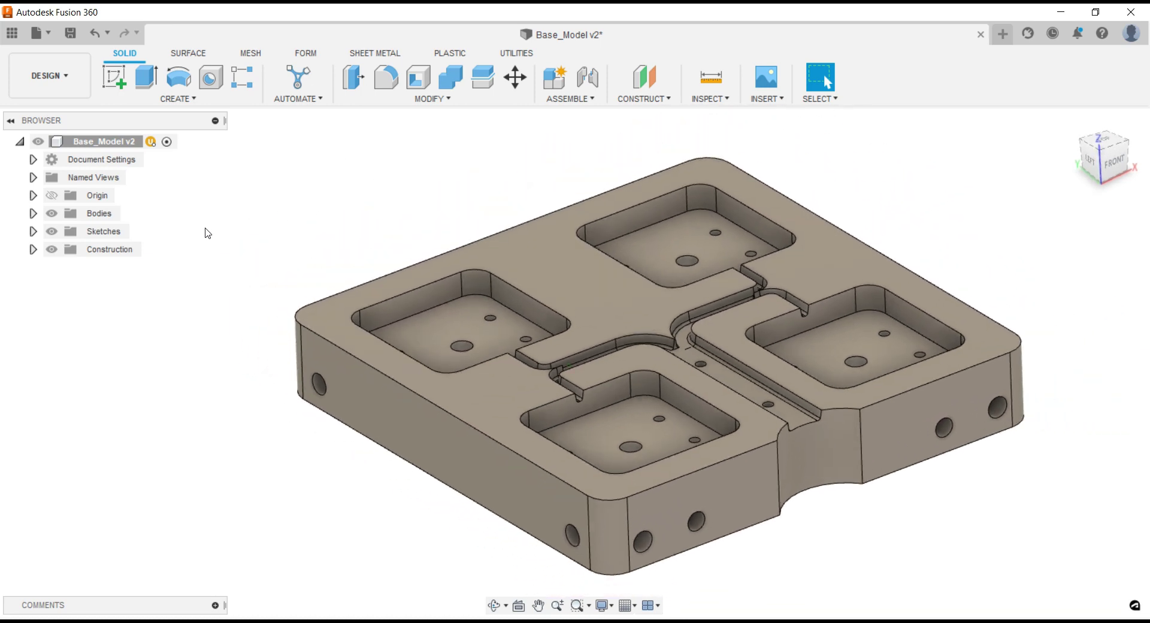
{"action": "left_click", "coordinate": [34, 249]}
{"action": "left_click", "coordinate": [61, 273]}
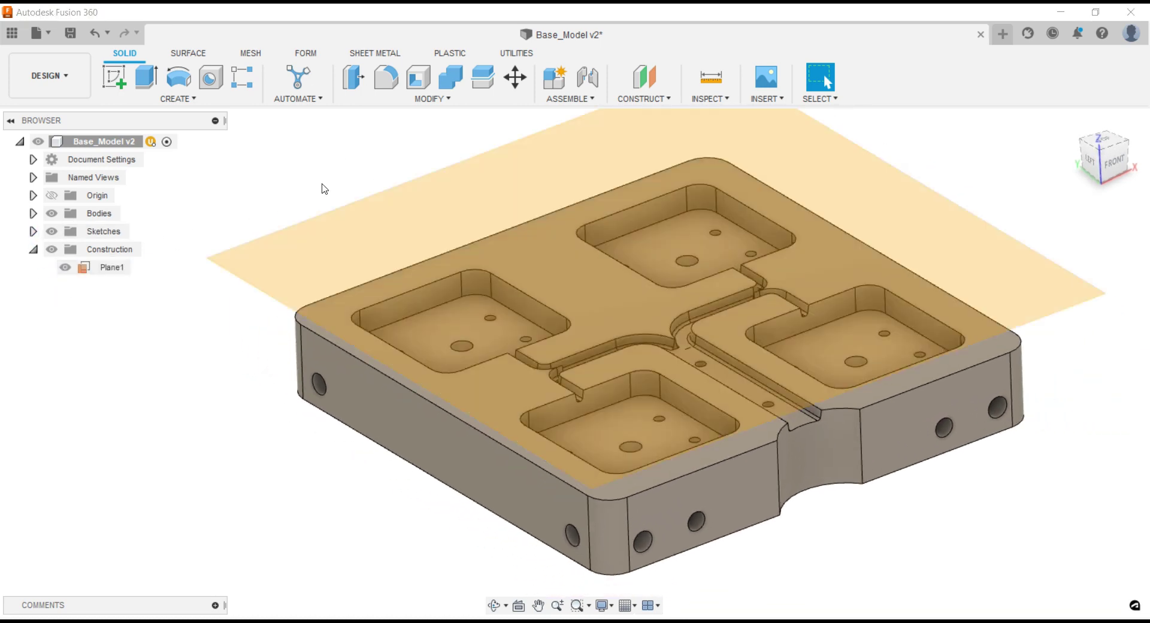
{"action": "left_click", "coordinate": [380, 205]}
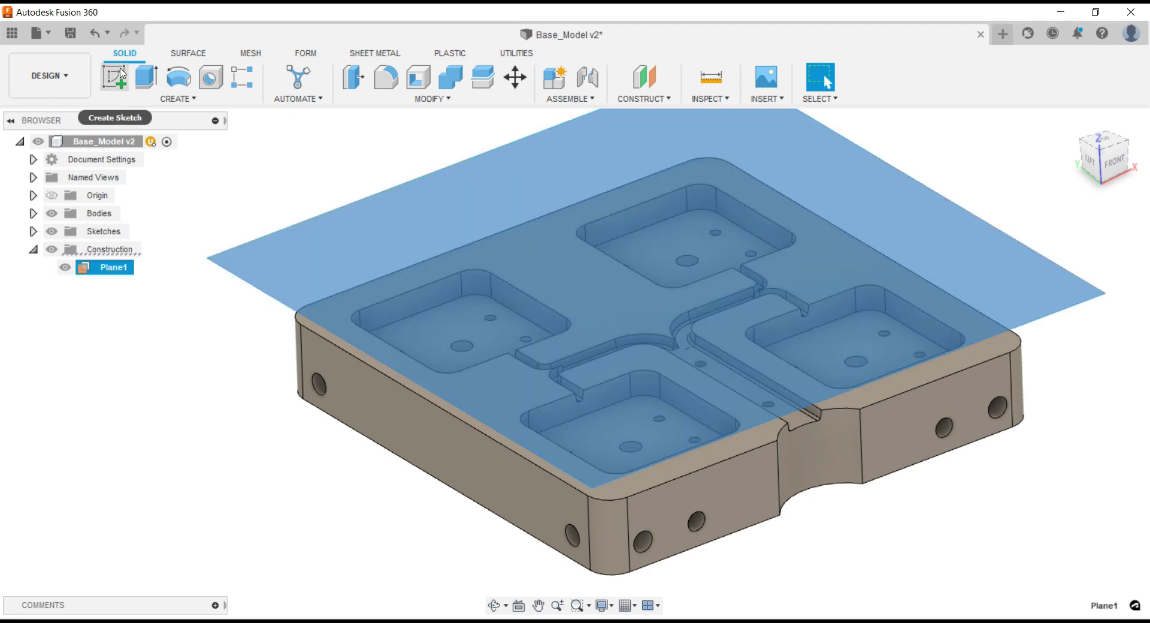
{"action": "left_click", "coordinate": [120, 77]}
{"action": "scroll", "coordinate": [412, 354], "scroll_direction": "up", "scroll_amount": 3}
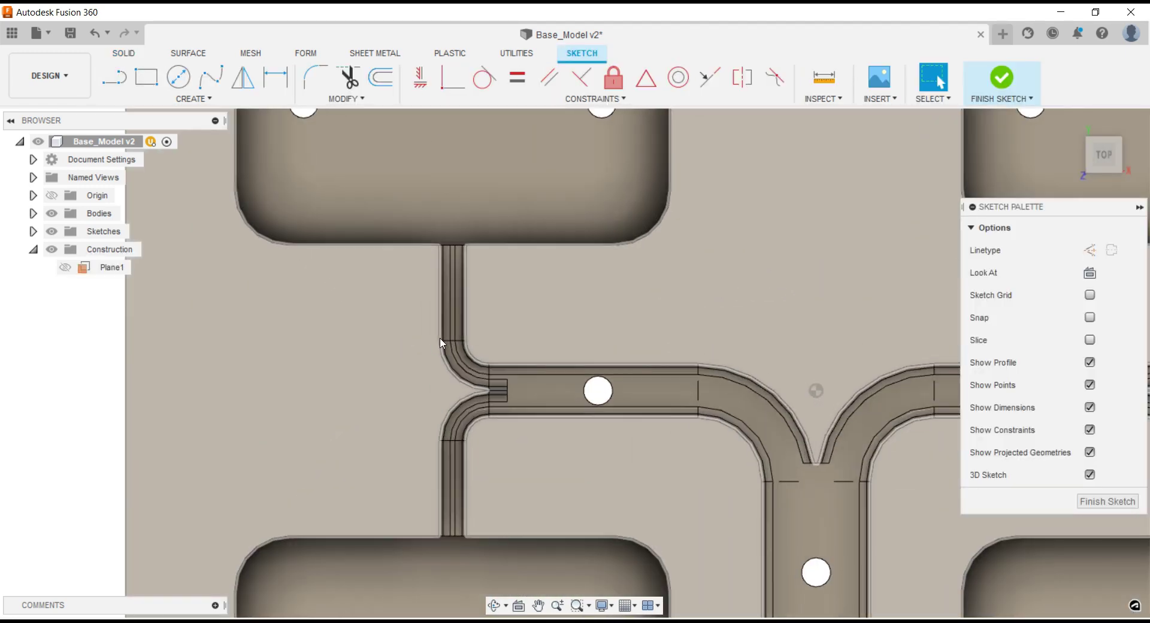
{"action": "scroll", "coordinate": [442, 342], "scroll_direction": "up", "scroll_amount": 3}
{"action": "scroll", "coordinate": [464, 274], "scroll_direction": "down", "scroll_amount": 1}
{"action": "scroll", "coordinate": [465, 274], "scroll_direction": "up", "scroll_amount": 1}
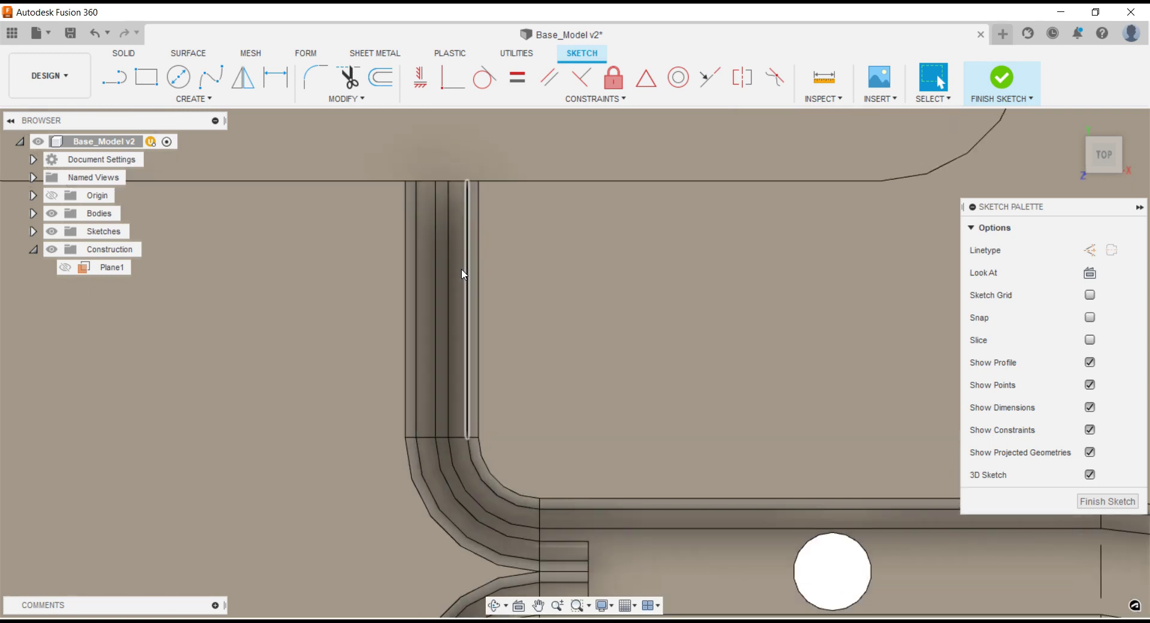
{"action": "scroll", "coordinate": [419, 239], "scroll_direction": "up", "scroll_amount": 2}
{"action": "scroll", "coordinate": [408, 194], "scroll_direction": "up", "scroll_amount": 2}
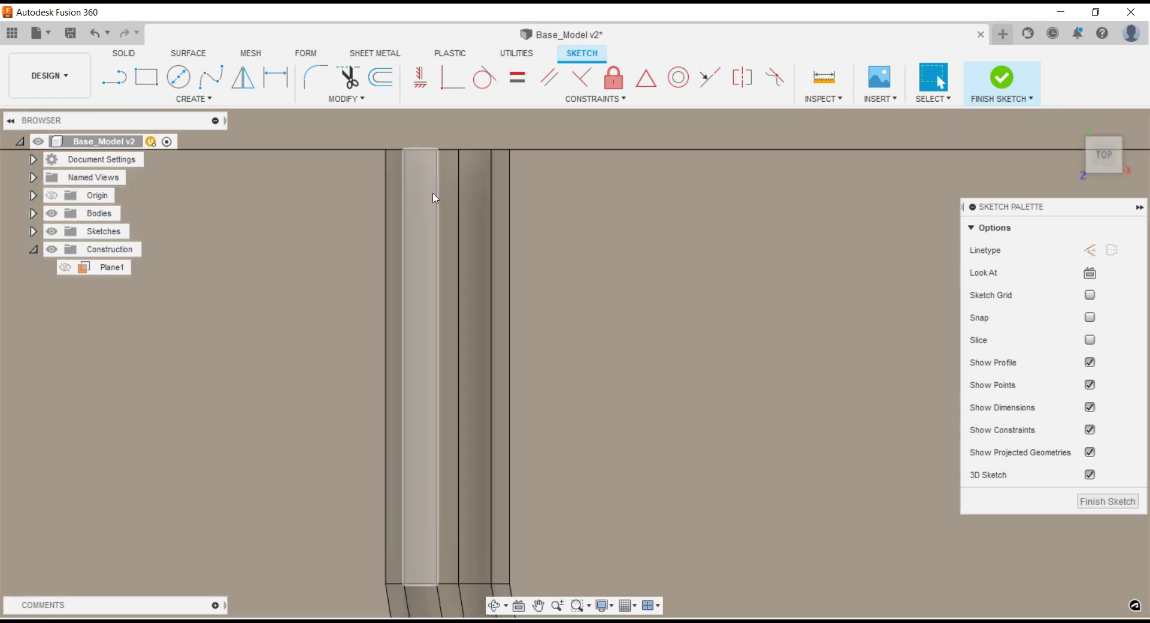
{"action": "left_click", "coordinate": [225, 100]}
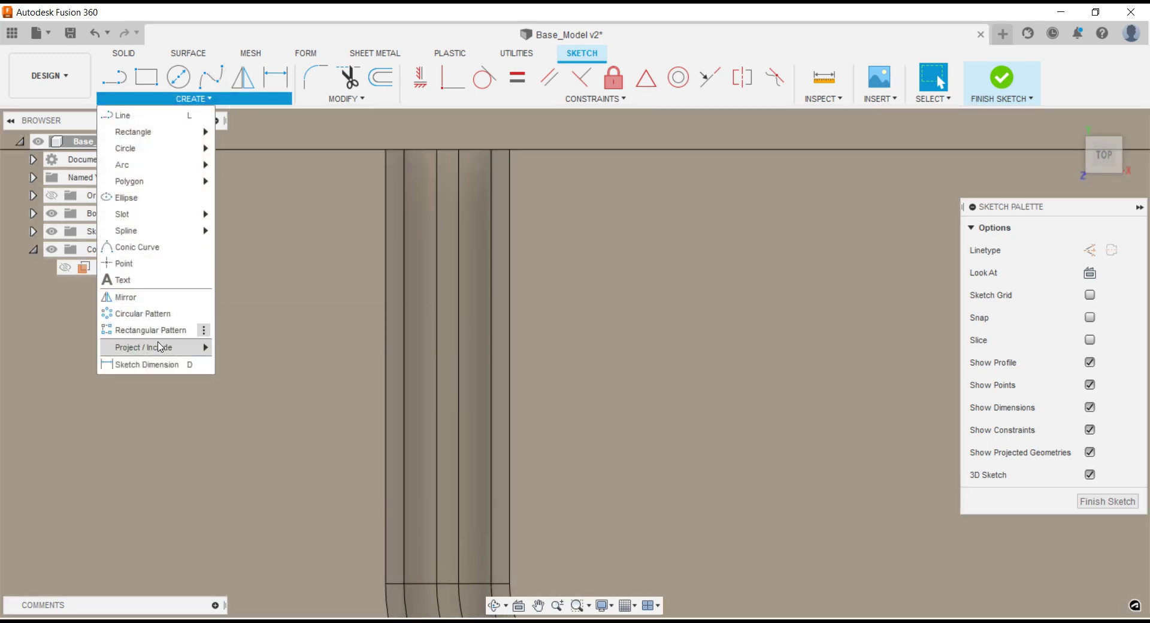
- Start projecting into the sketch and pick both edges of the narrow channel strip
{"action": "mouse_move", "coordinate": [144, 347]}
{"action": "left_click", "coordinate": [233, 346]}
{"action": "left_click", "coordinate": [449, 292]}
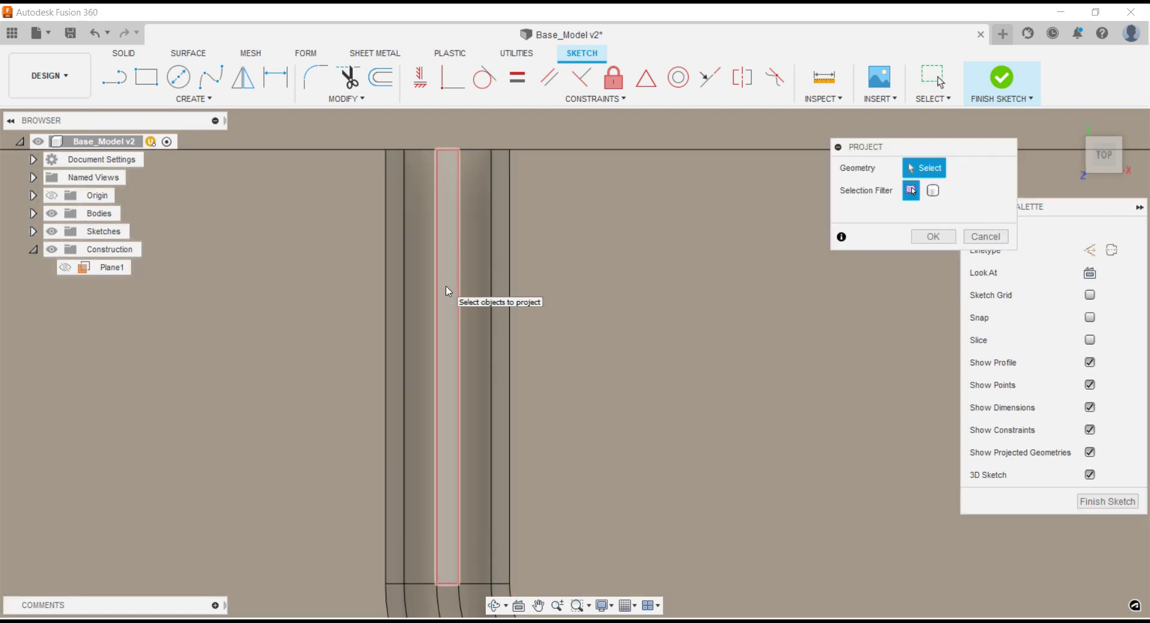
{"action": "scroll", "coordinate": [421, 188], "scroll_direction": "down", "scroll_amount": 2}
{"action": "scroll", "coordinate": [433, 174], "scroll_direction": "down", "scroll_amount": 2}
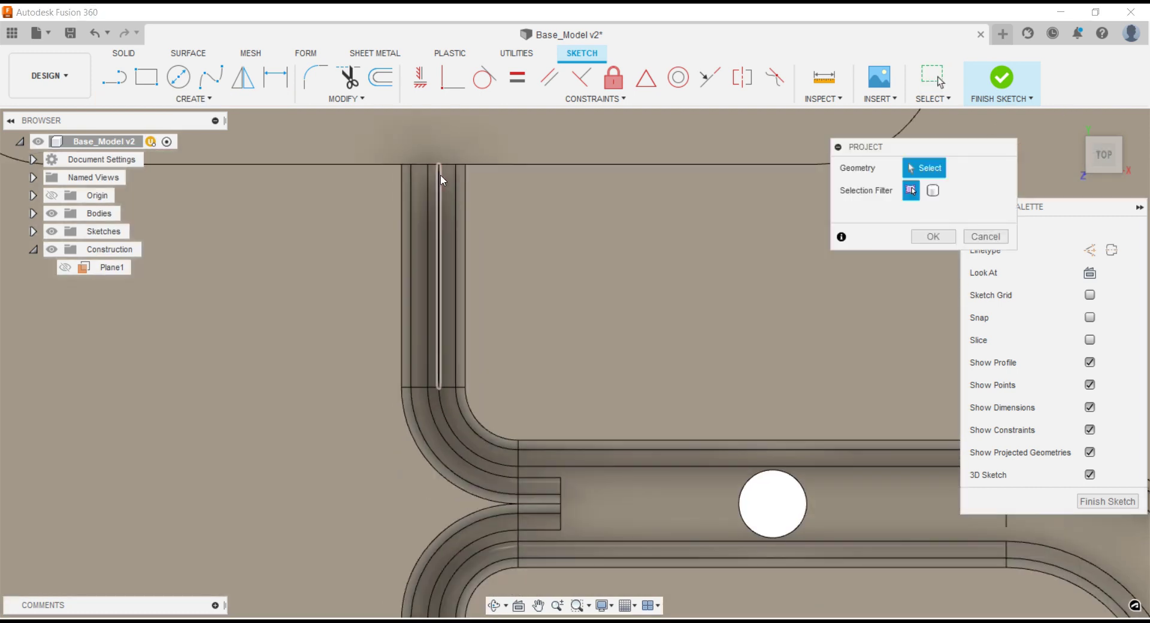
{"action": "scroll", "coordinate": [446, 251], "scroll_direction": "up", "scroll_amount": 2}
{"action": "scroll", "coordinate": [449, 293], "scroll_direction": "up", "scroll_amount": 1}
{"action": "scroll", "coordinate": [449, 317], "scroll_direction": "down", "scroll_amount": 2}
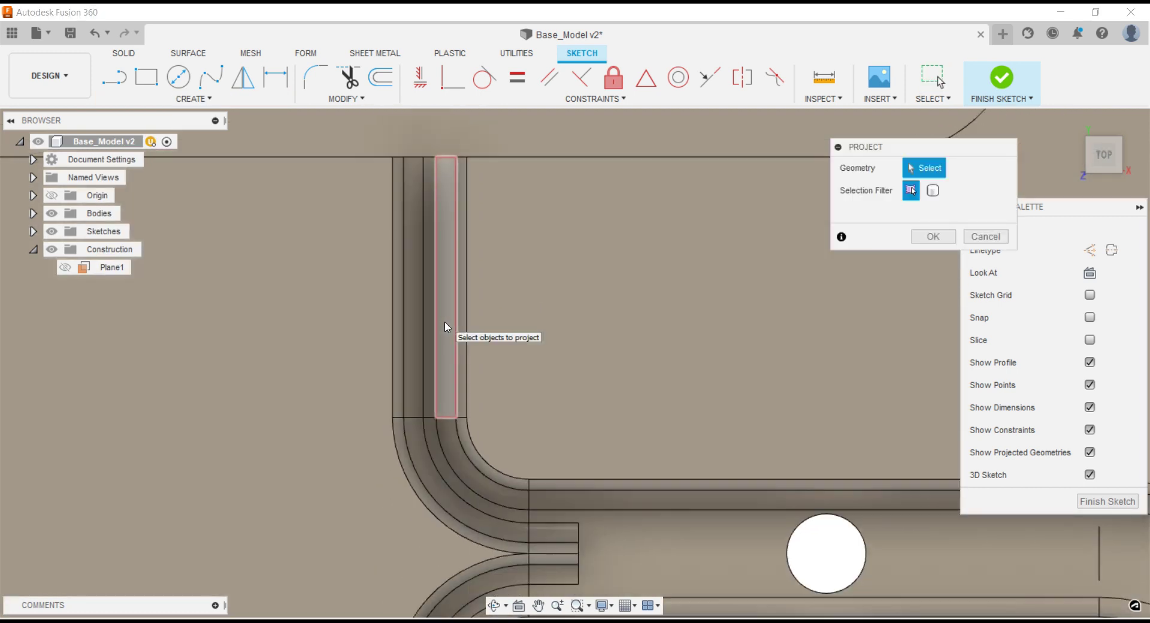
{"action": "left_click", "coordinate": [436, 271]}
{"action": "left_click", "coordinate": [427, 210]}
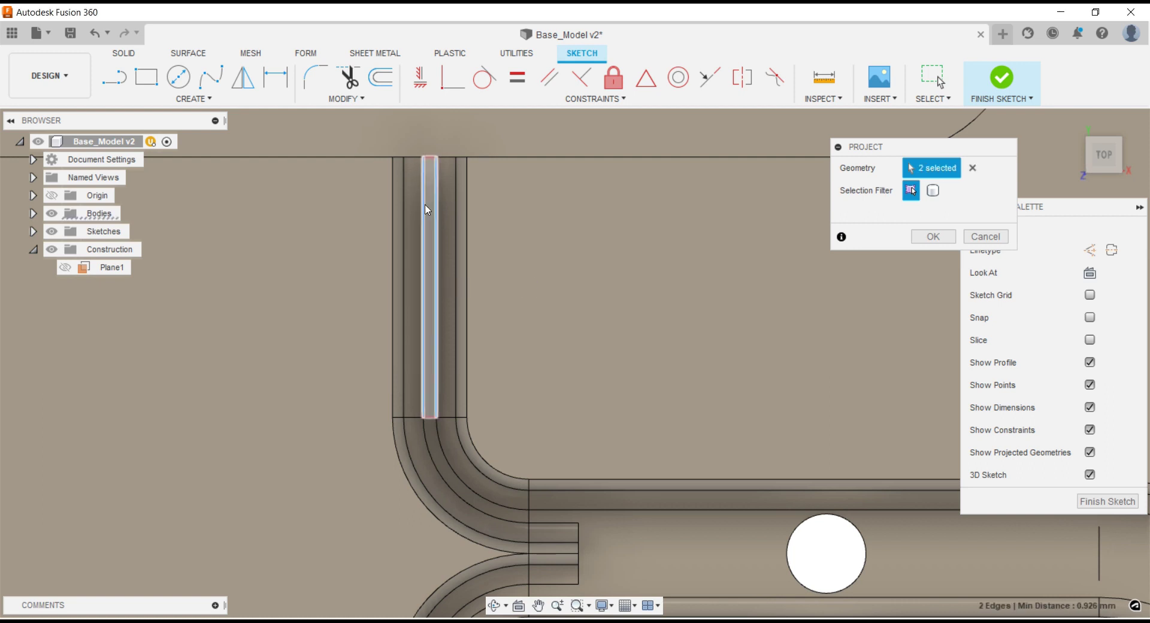
- Add the corner curve edge to the projection, keeping only the edge and not the curved face
{"action": "scroll", "coordinate": [430, 157], "scroll_direction": "up", "scroll_amount": 2}
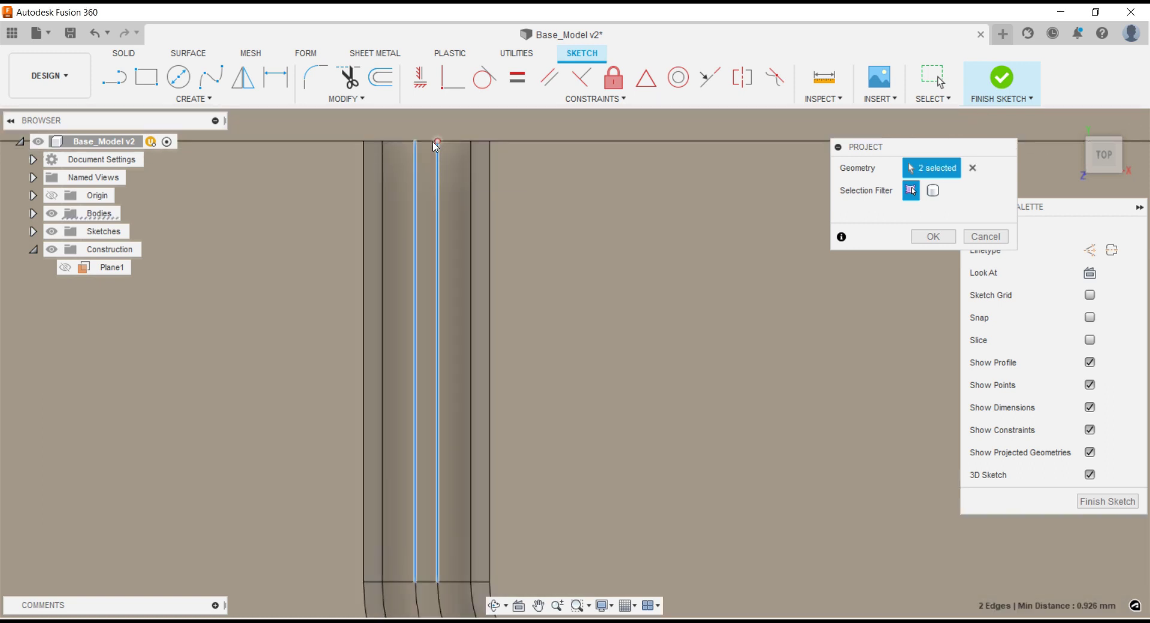
{"action": "scroll", "coordinate": [426, 251], "scroll_direction": "down", "scroll_amount": 3}
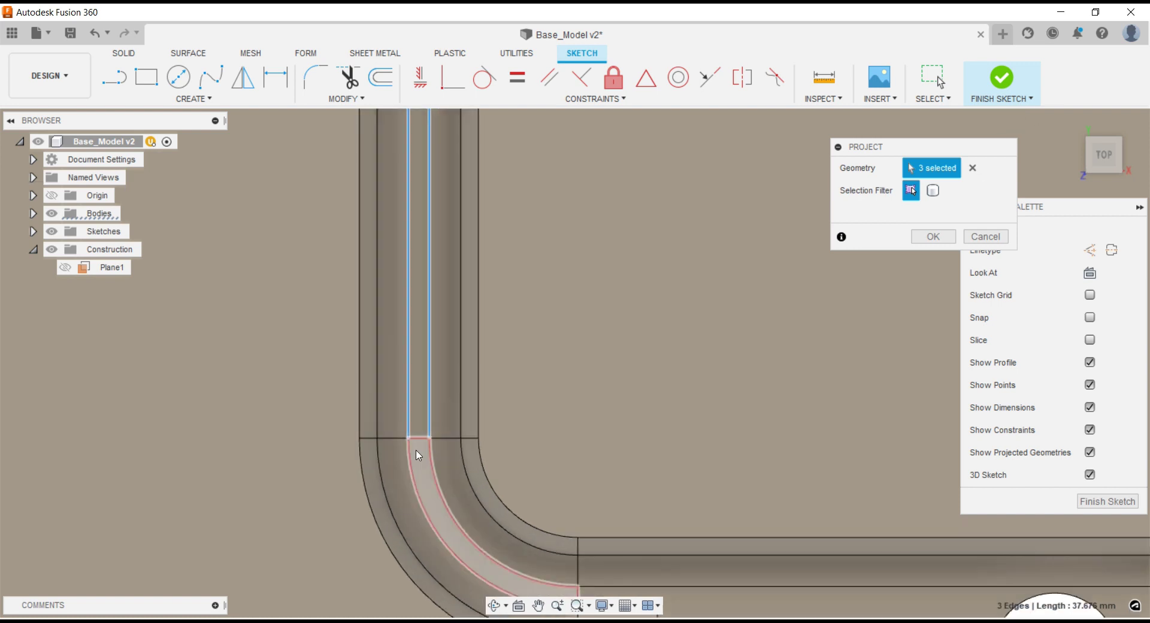
{"action": "left_click", "coordinate": [409, 463]}
{"action": "left_click", "coordinate": [431, 467]}
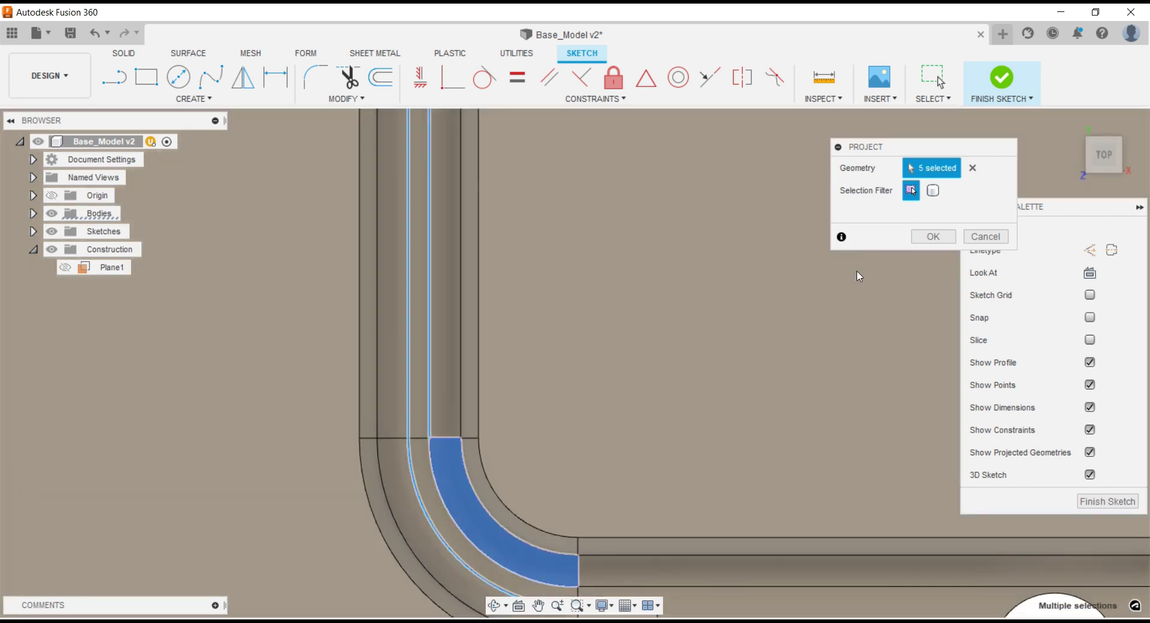
{"action": "left_click", "coordinate": [462, 495]}
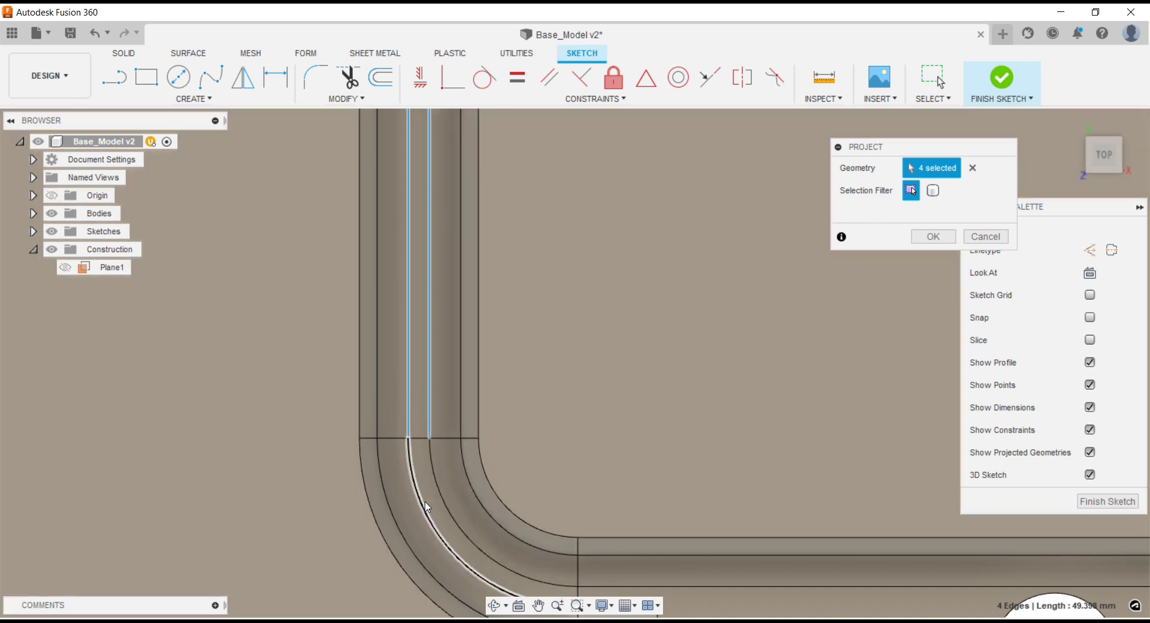
- At the junction beside the circle, project the curved, straight and bottom channel edges
{"action": "middle_click_drag", "start_coordinate": [448, 486], "coordinate": [405, 269]}
{"action": "scroll", "coordinate": [500, 464], "scroll_direction": "down", "scroll_amount": 2}
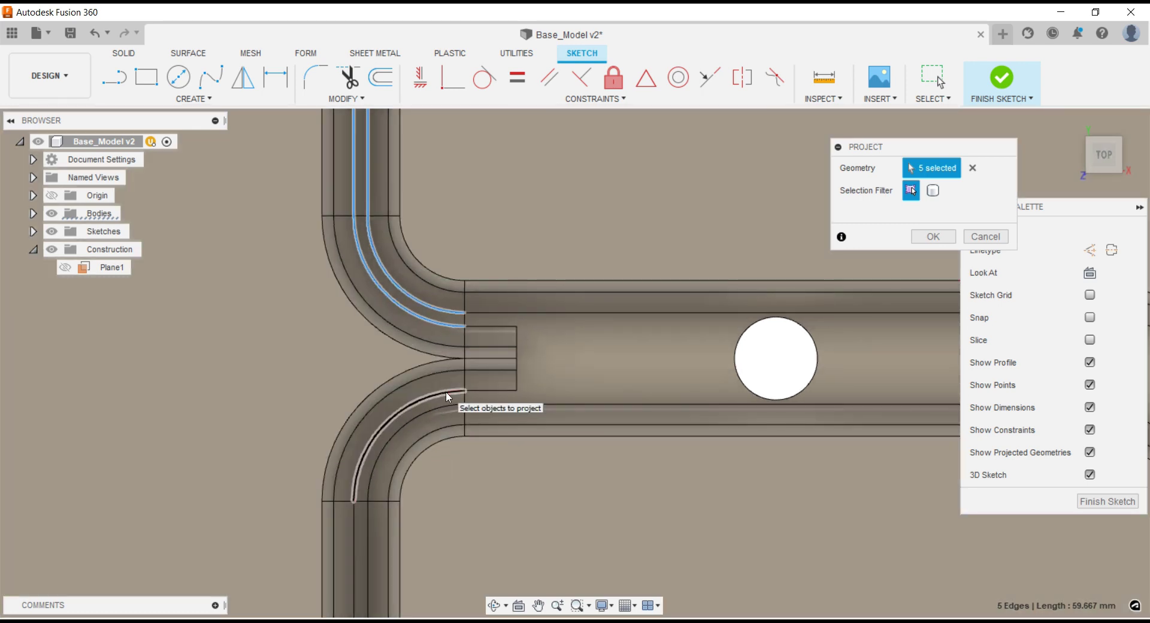
{"action": "left_click", "coordinate": [446, 391]}
{"action": "left_click", "coordinate": [376, 478]}
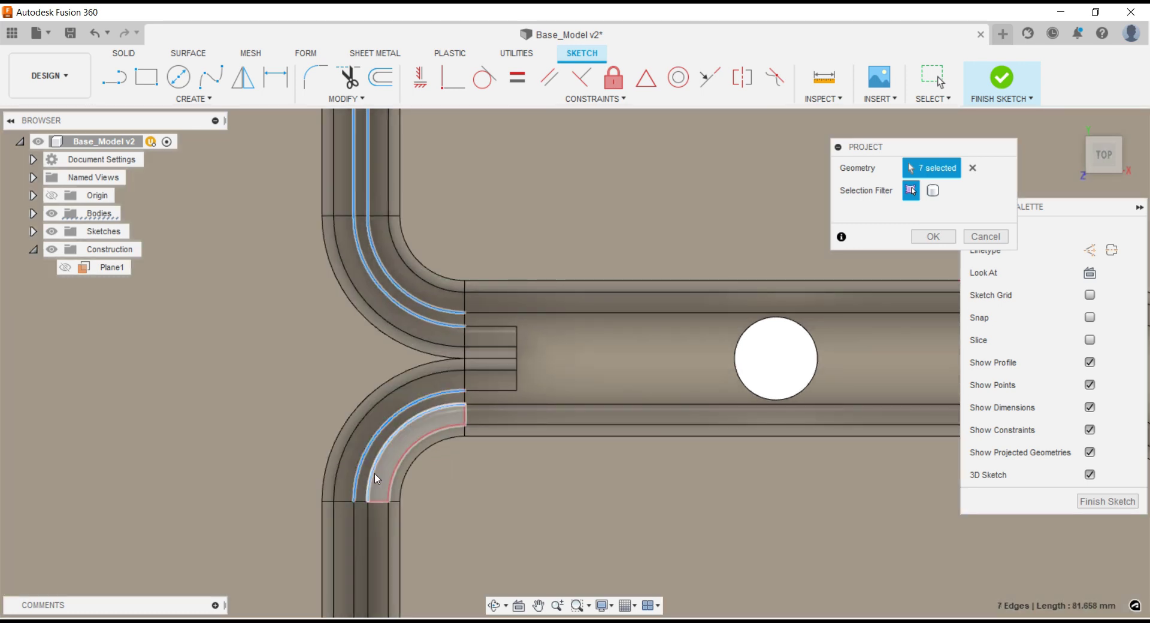
{"action": "left_click", "coordinate": [356, 515]}
{"action": "left_click", "coordinate": [368, 524]}
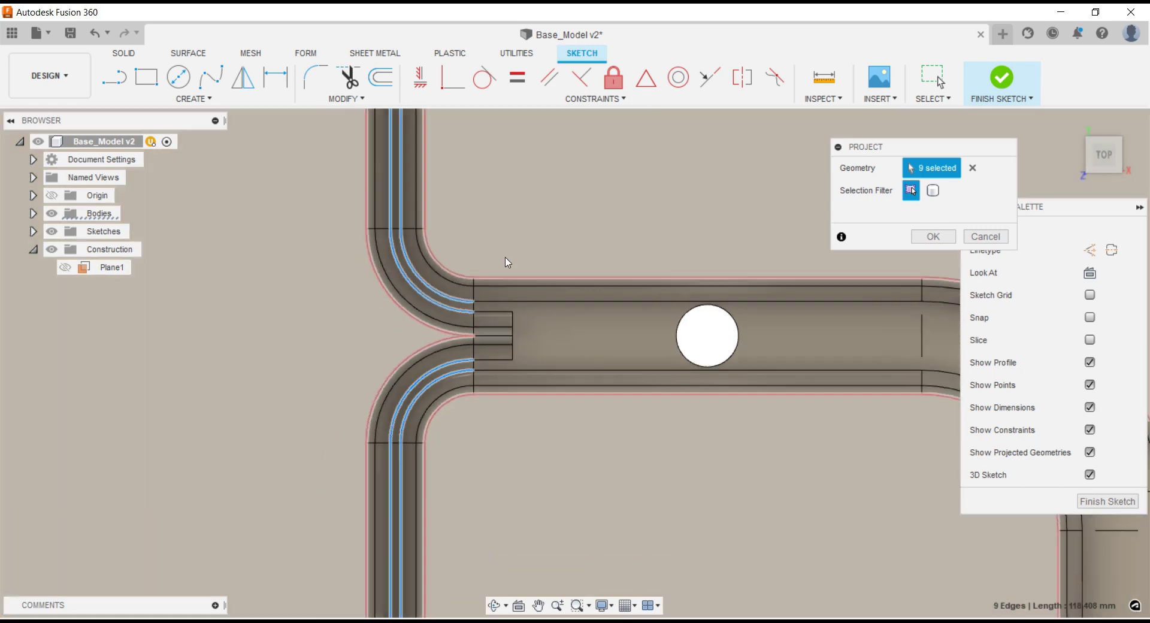
{"action": "scroll", "coordinate": [505, 300], "scroll_direction": "down", "scroll_amount": 3}
{"action": "scroll", "coordinate": [456, 458], "scroll_direction": "up", "scroll_amount": 3}
{"action": "scroll", "coordinate": [456, 457], "scroll_direction": "up", "scroll_amount": 3}
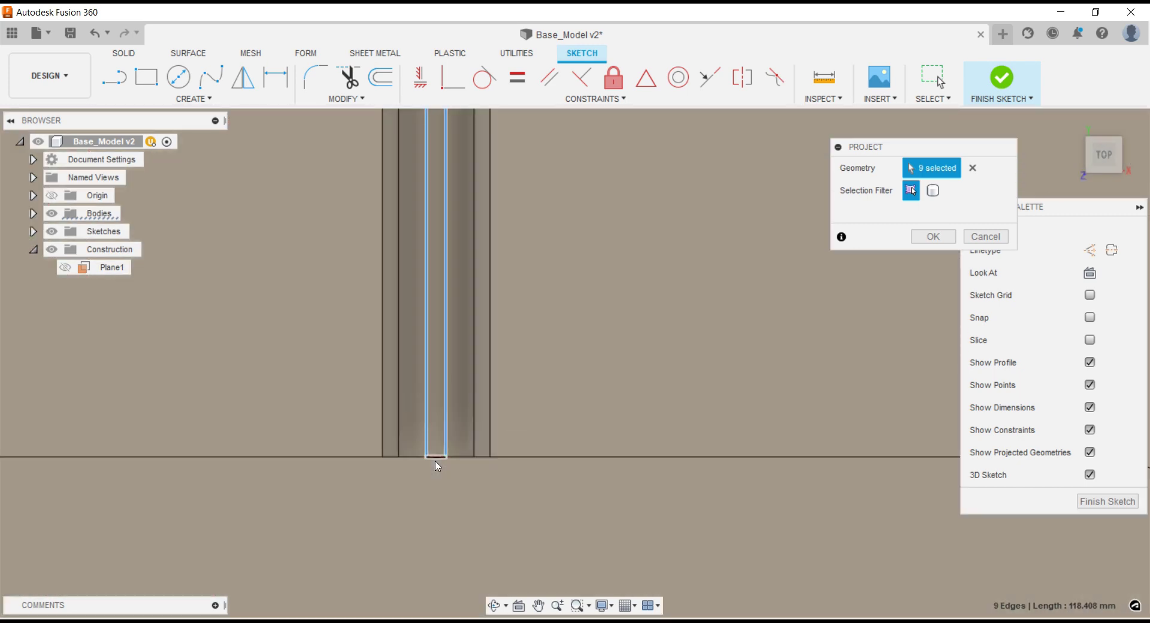
{"action": "left_click", "coordinate": [438, 462]}
{"action": "scroll", "coordinate": [413, 479], "scroll_direction": "down", "scroll_amount": 3}
{"action": "scroll", "coordinate": [467, 303], "scroll_direction": "up", "scroll_amount": 2}
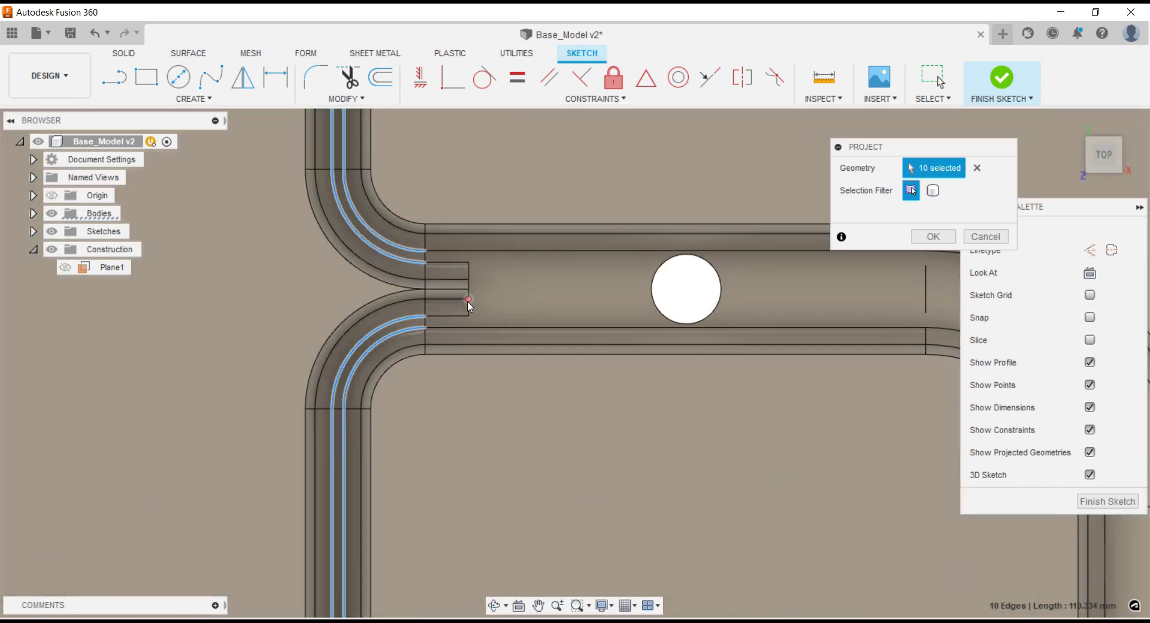
{"action": "scroll", "coordinate": [469, 304], "scroll_direction": "up", "scroll_amount": 2}
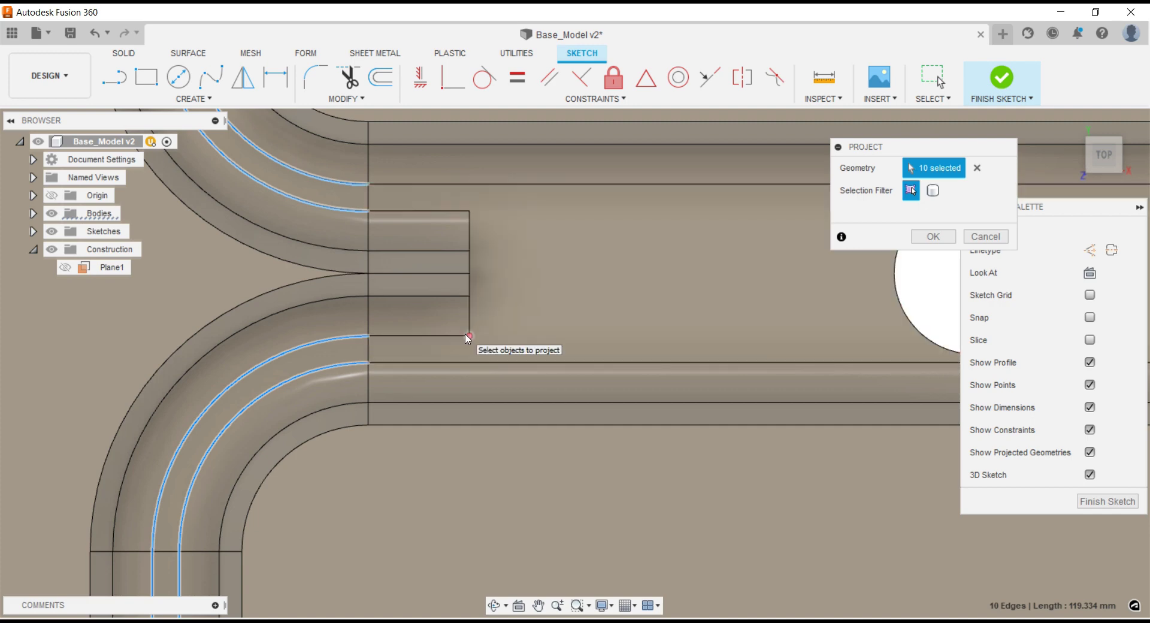
- Project the channel end edges and the small rectangle at the channel end
{"action": "left_click", "coordinate": [495, 284]}
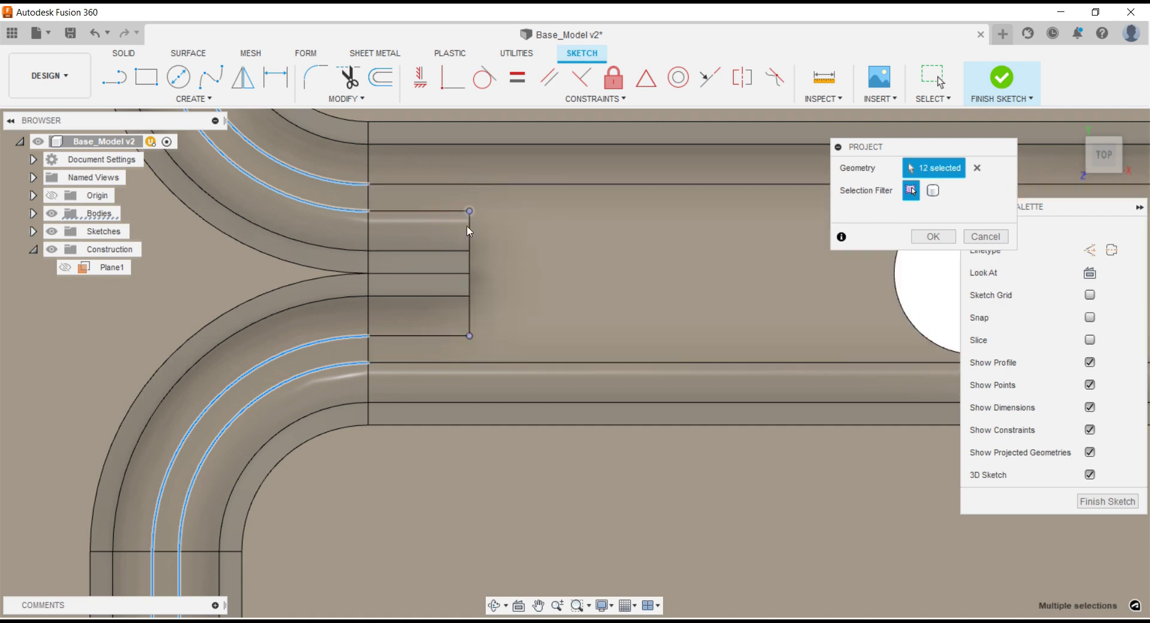
{"action": "scroll", "coordinate": [469, 230], "scroll_direction": "down", "scroll_amount": 3}
{"action": "scroll", "coordinate": [336, 341], "scroll_direction": "down", "scroll_amount": 2}
{"action": "scroll", "coordinate": [383, 338], "scroll_direction": "down", "scroll_amount": 2}
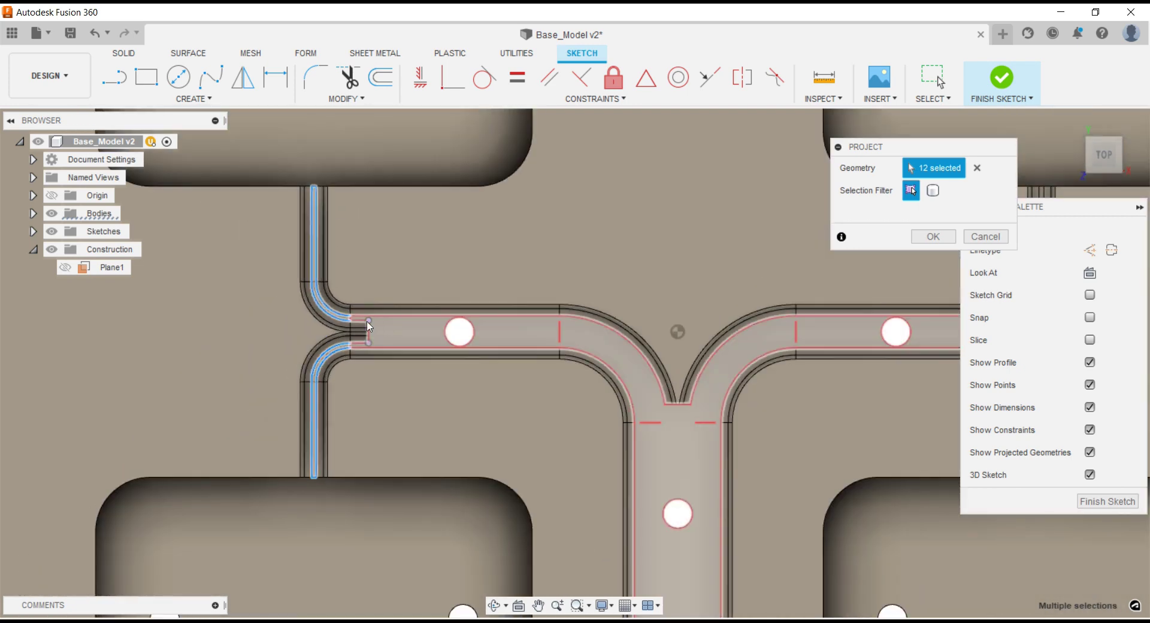
{"action": "scroll", "coordinate": [368, 326], "scroll_direction": "up", "scroll_amount": 4}
{"action": "scroll", "coordinate": [367, 325], "scroll_direction": "up", "scroll_amount": 1}
{"action": "left_click", "coordinate": [370, 398]}
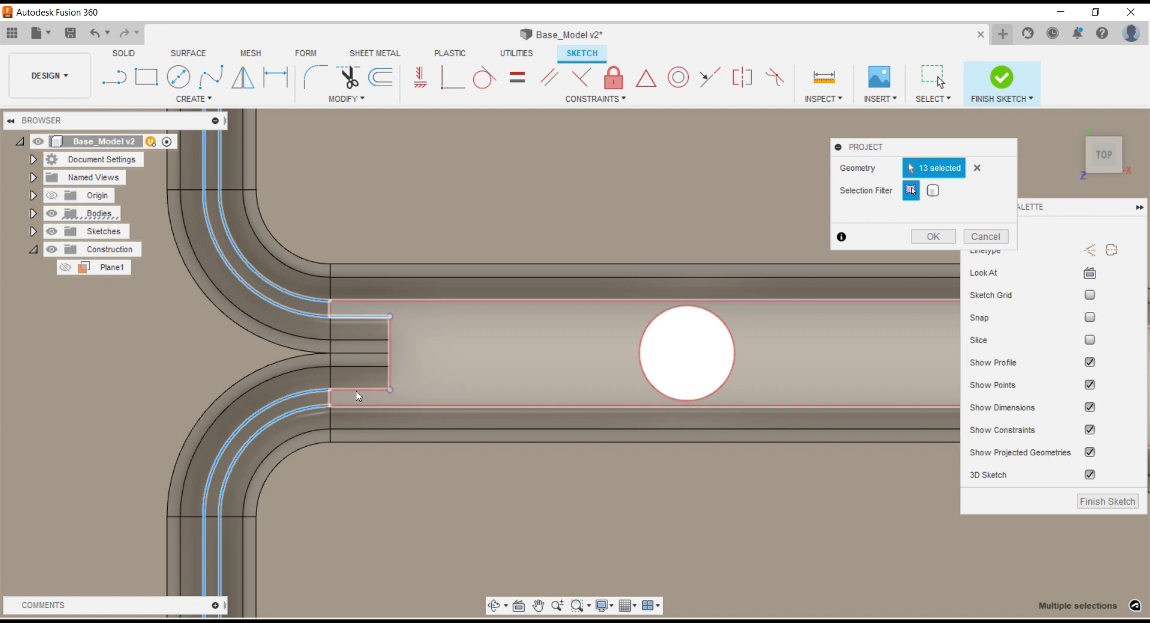
{"action": "left_click", "coordinate": [351, 383]}
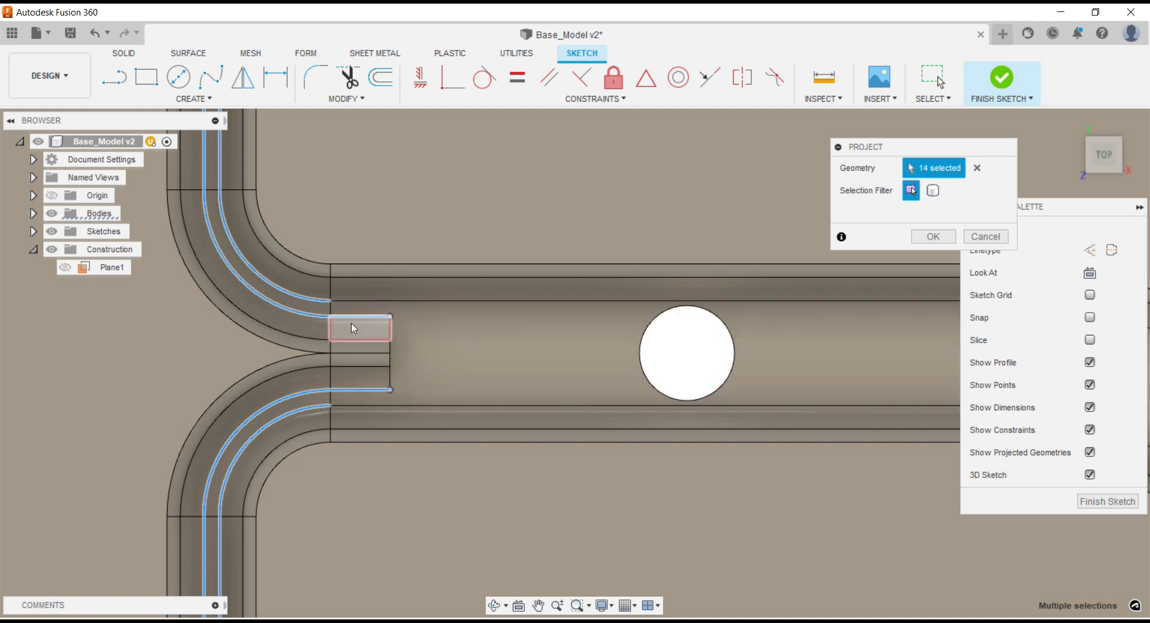
{"action": "scroll", "coordinate": [351, 336], "scroll_direction": "down", "scroll_amount": 3}
{"action": "scroll", "coordinate": [350, 322], "scroll_direction": "down", "scroll_amount": 2}
{"action": "scroll", "coordinate": [682, 323], "scroll_direction": "up", "scroll_amount": 3}
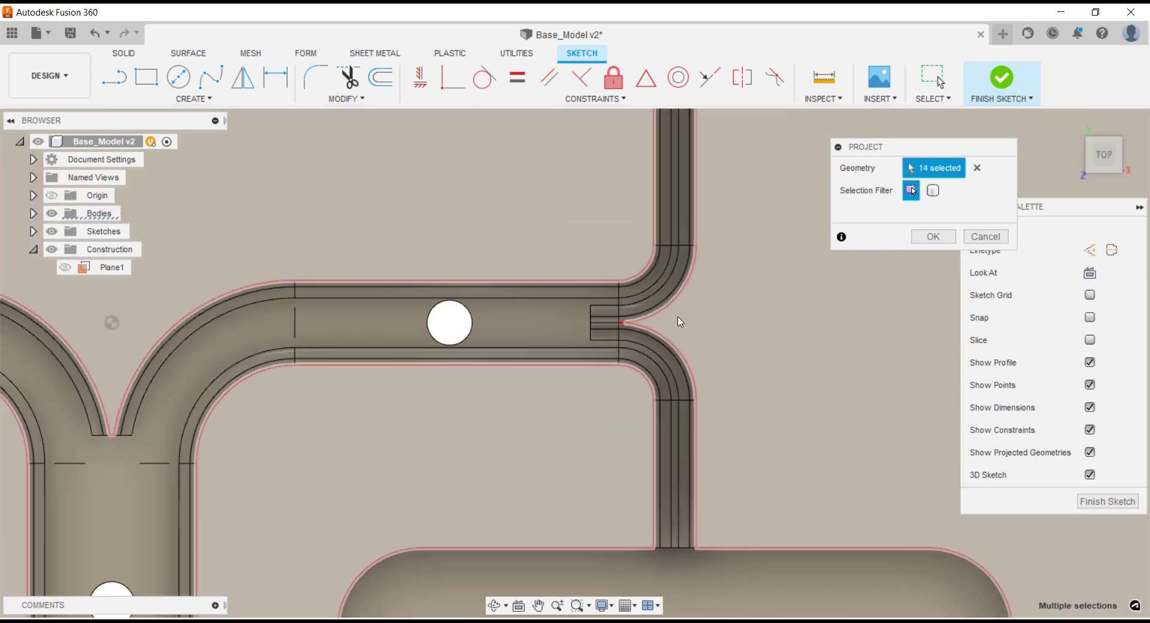
{"action": "scroll", "coordinate": [659, 327], "scroll_direction": "up", "scroll_amount": 2}
{"action": "scroll", "coordinate": [599, 321], "scroll_direction": "up", "scroll_amount": 2}
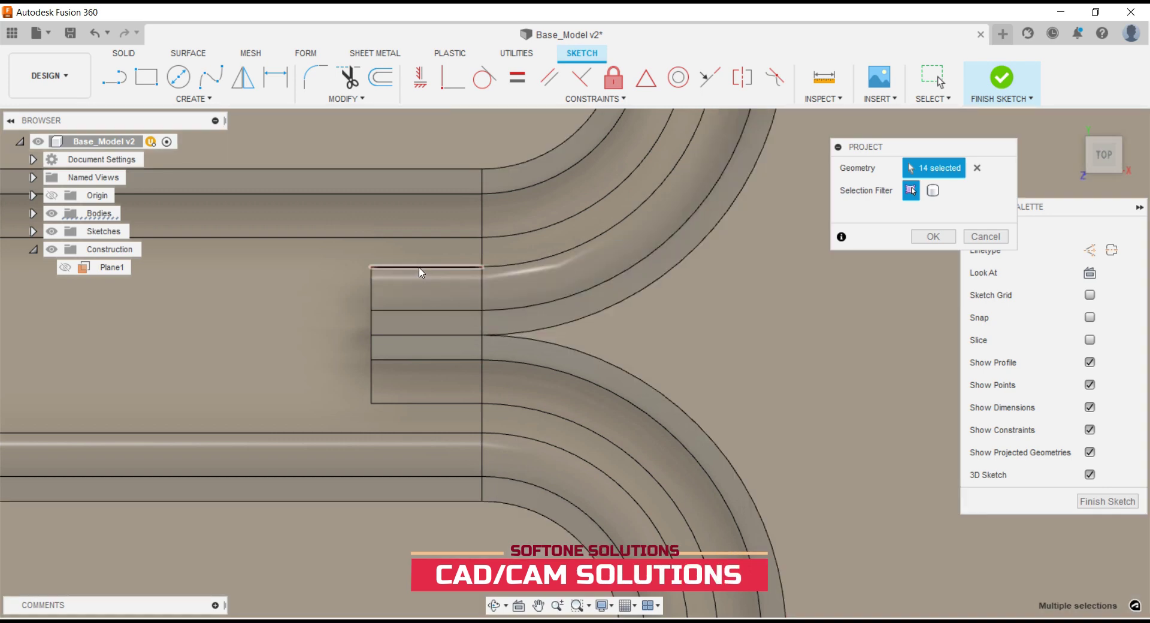
- Project the upper and lower straight and curved edges at the right junction
{"action": "left_click", "coordinate": [443, 269]}
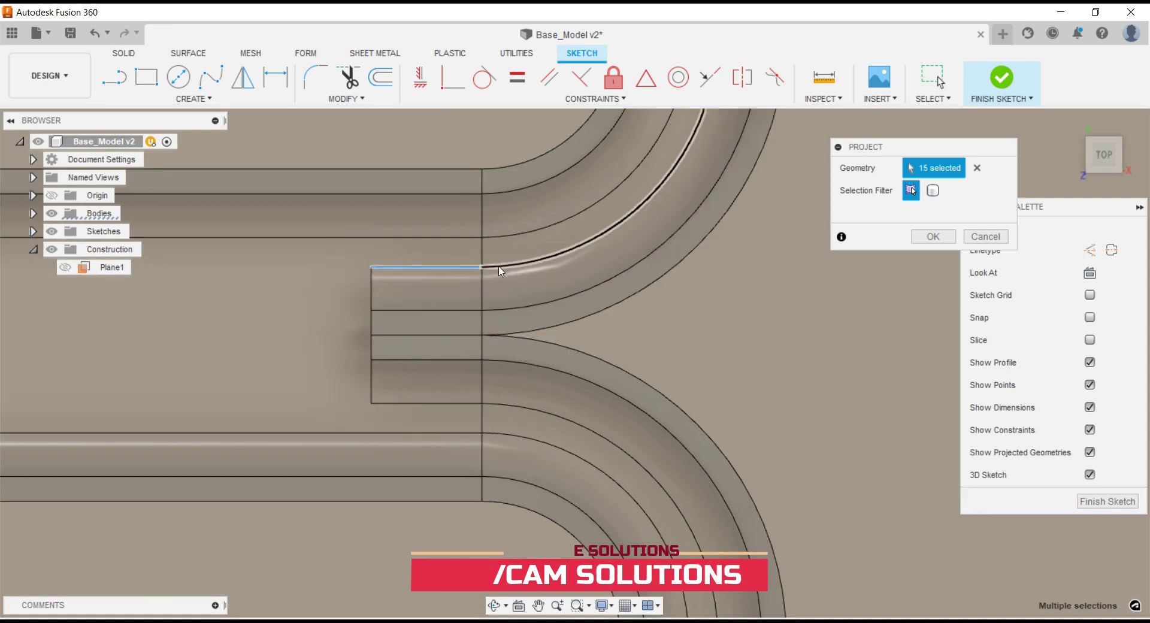
{"action": "left_click", "coordinate": [501, 269]}
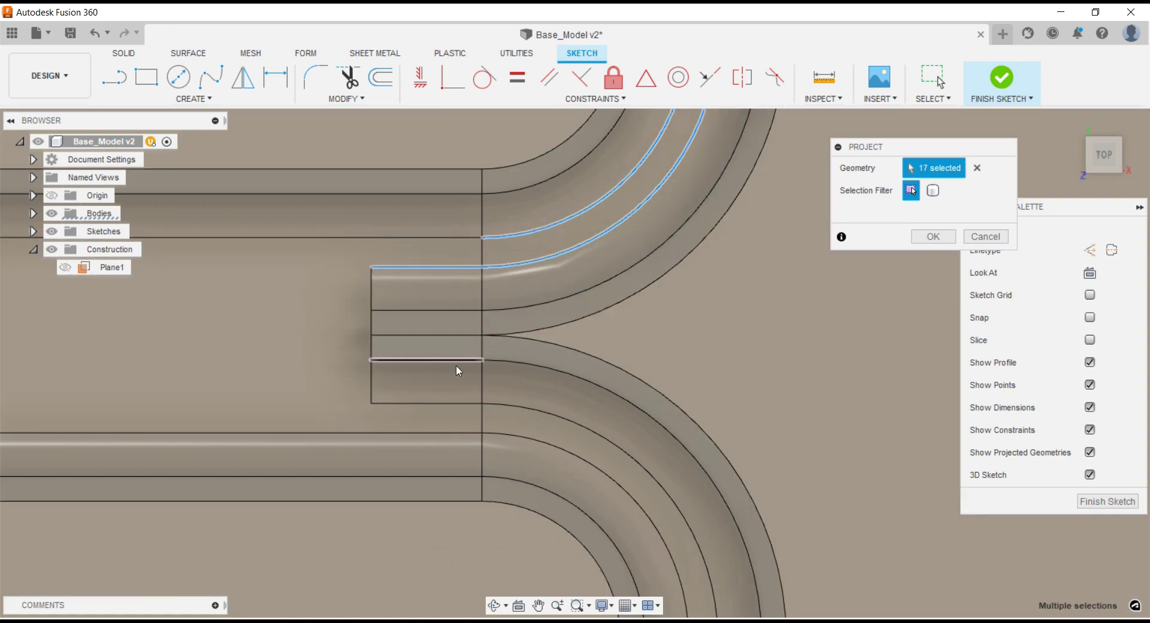
{"action": "left_click", "coordinate": [457, 404]}
{"action": "left_click", "coordinate": [492, 411]}
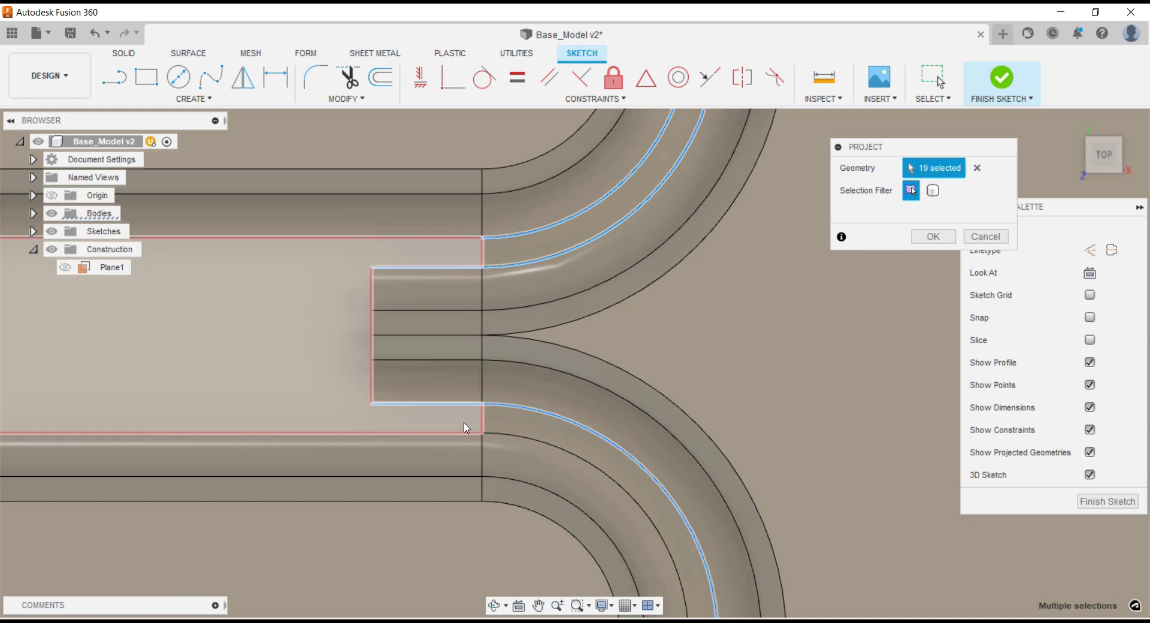
{"action": "scroll", "coordinate": [518, 351], "scroll_direction": "down", "scroll_amount": 3}
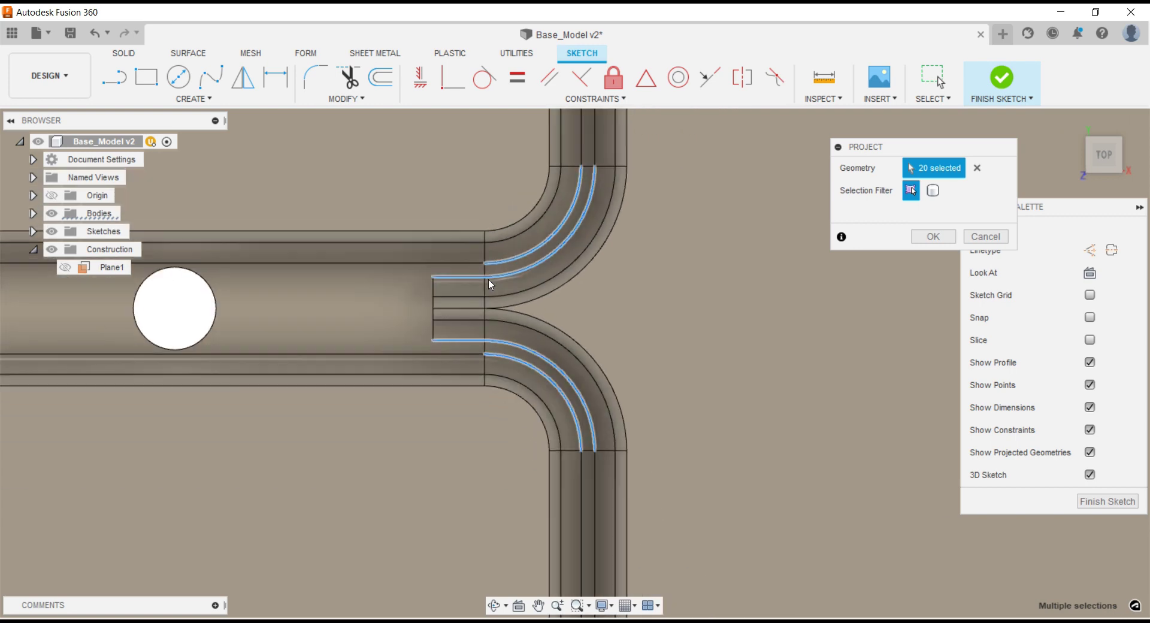
- Project the two vertical lines and the bottom closing edge of the lower branch
{"action": "left_click", "coordinate": [586, 479]}
{"action": "left_click", "coordinate": [595, 476]}
{"action": "scroll", "coordinate": [596, 476], "scroll_direction": "down", "scroll_amount": 1}
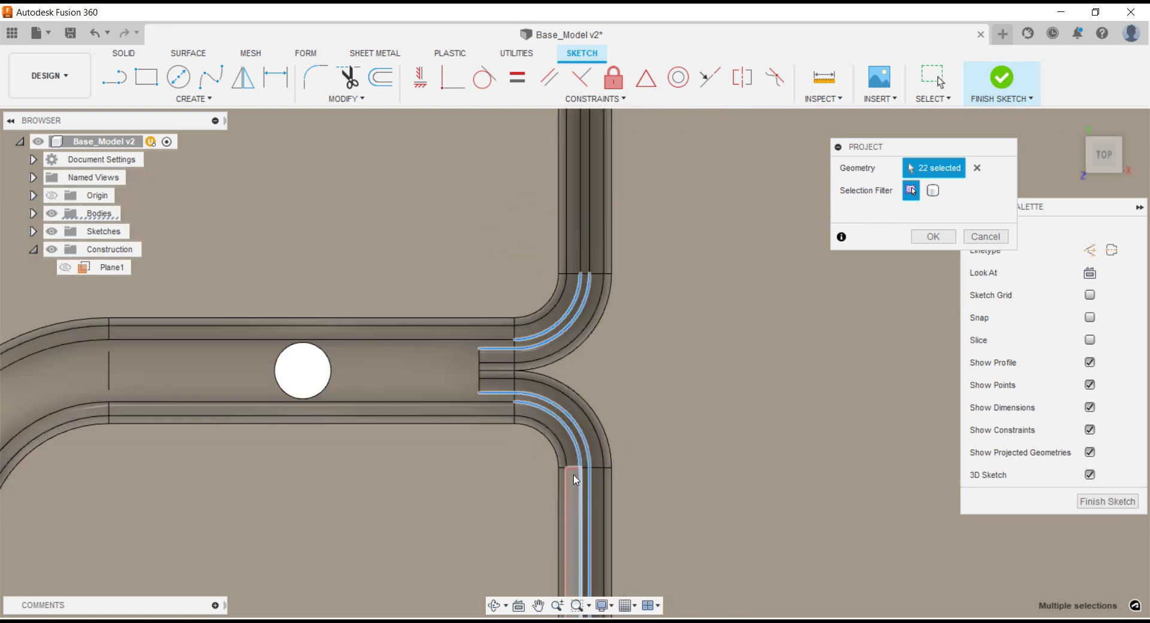
{"action": "scroll", "coordinate": [567, 446], "scroll_direction": "down", "scroll_amount": 2}
{"action": "scroll", "coordinate": [577, 562], "scroll_direction": "up", "scroll_amount": 2}
{"action": "scroll", "coordinate": [576, 563], "scroll_direction": "up", "scroll_amount": 4}
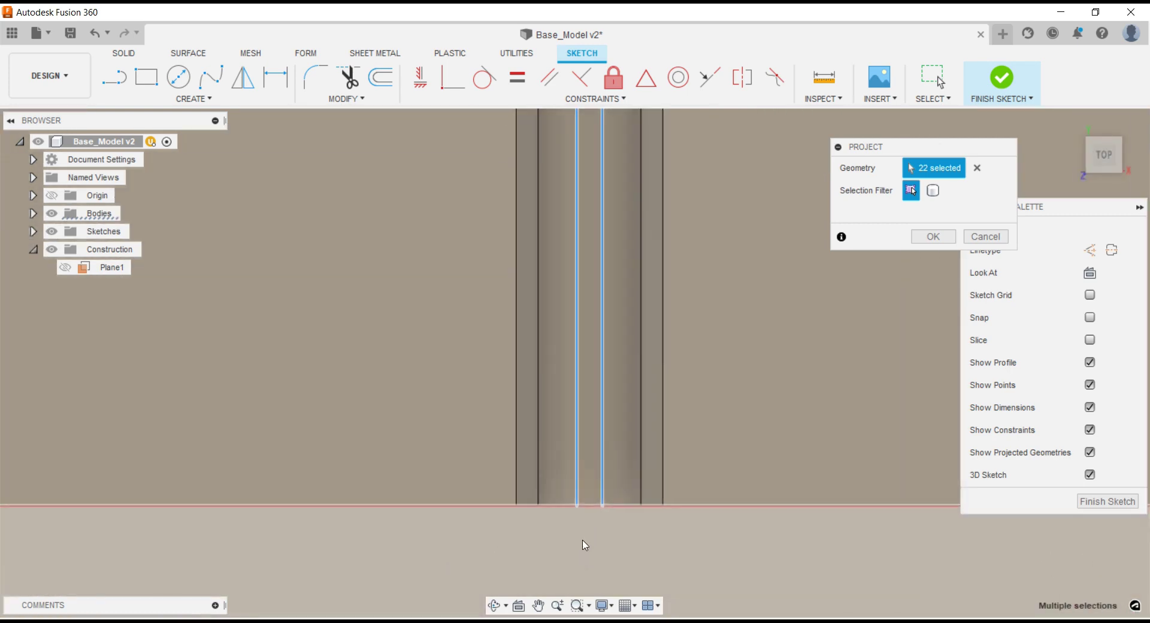
{"action": "left_click", "coordinate": [592, 511]}
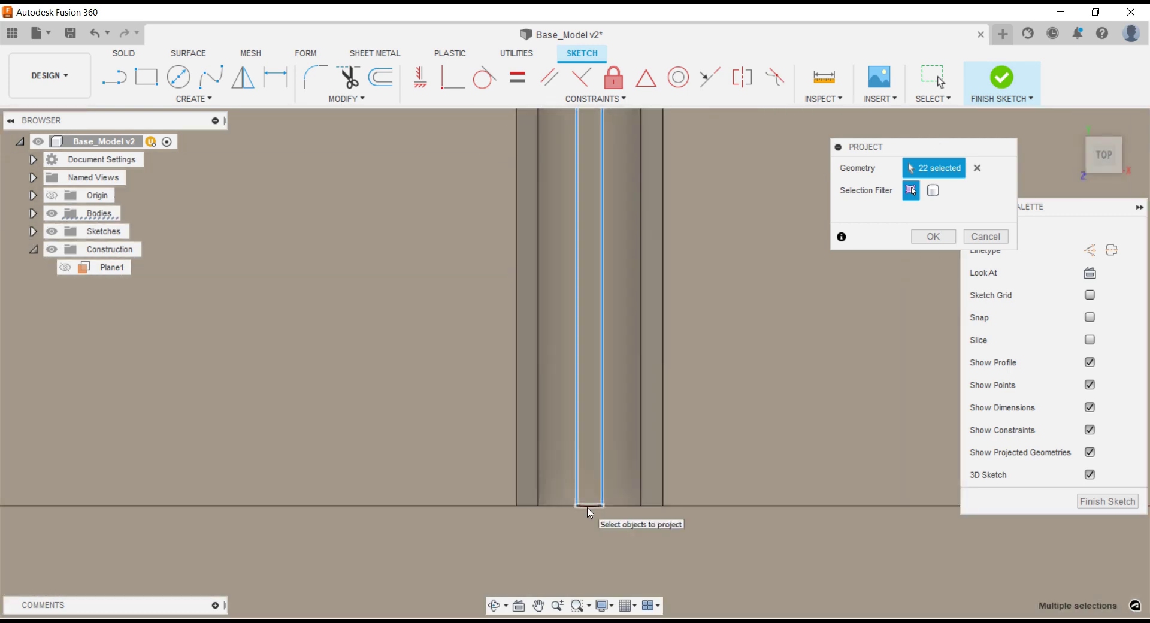
{"action": "scroll", "coordinate": [544, 547], "scroll_direction": "down", "scroll_amount": 2}
{"action": "scroll", "coordinate": [542, 548], "scroll_direction": "down", "scroll_amount": 2}
{"action": "scroll", "coordinate": [542, 547], "scroll_direction": "down", "scroll_amount": 2}
{"action": "scroll", "coordinate": [570, 300], "scroll_direction": "up", "scroll_amount": 2}
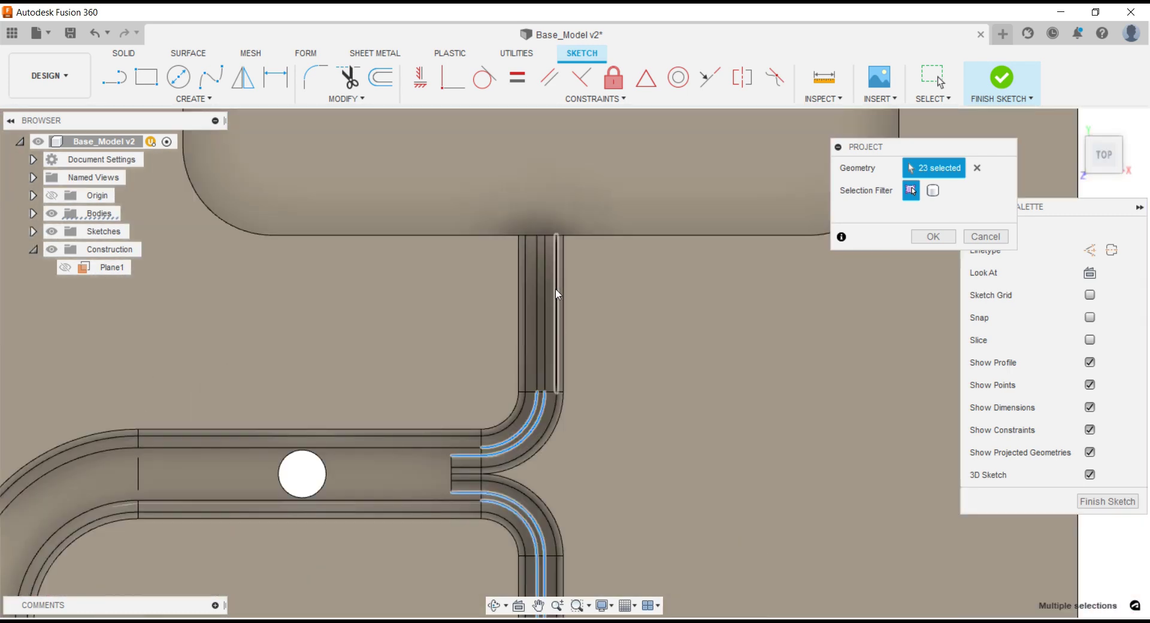
{"action": "scroll", "coordinate": [555, 289], "scroll_direction": "up", "scroll_amount": 3}
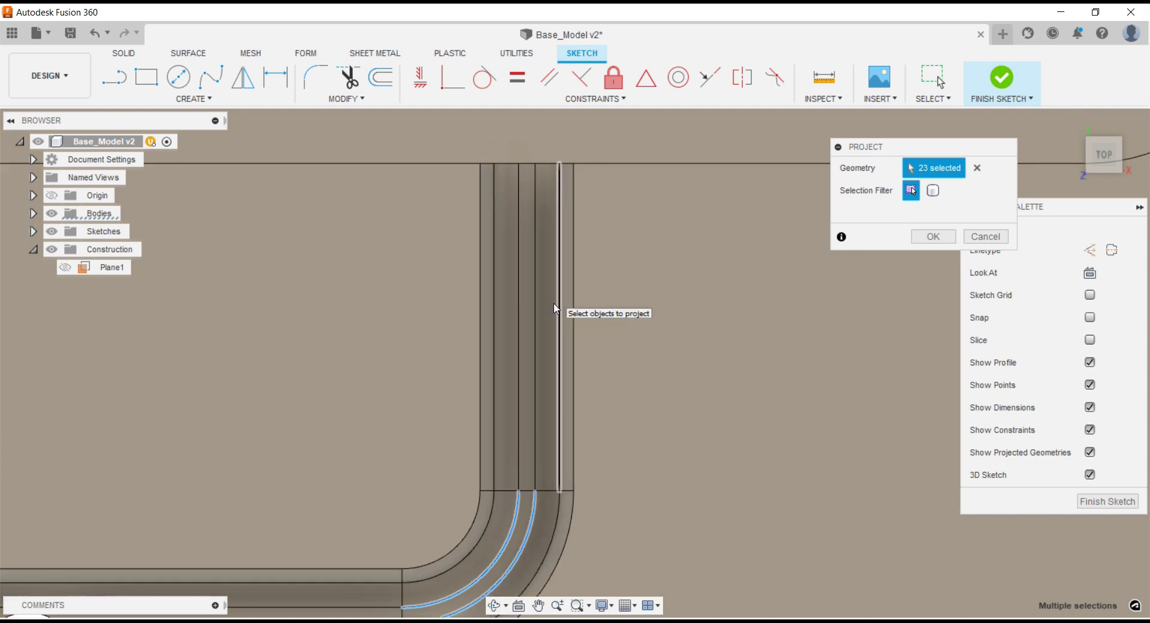
- Project the upper branch's two long lines and short top edge, then confirm all 26 edges
{"action": "left_click", "coordinate": [520, 390]}
{"action": "left_click", "coordinate": [534, 390]}
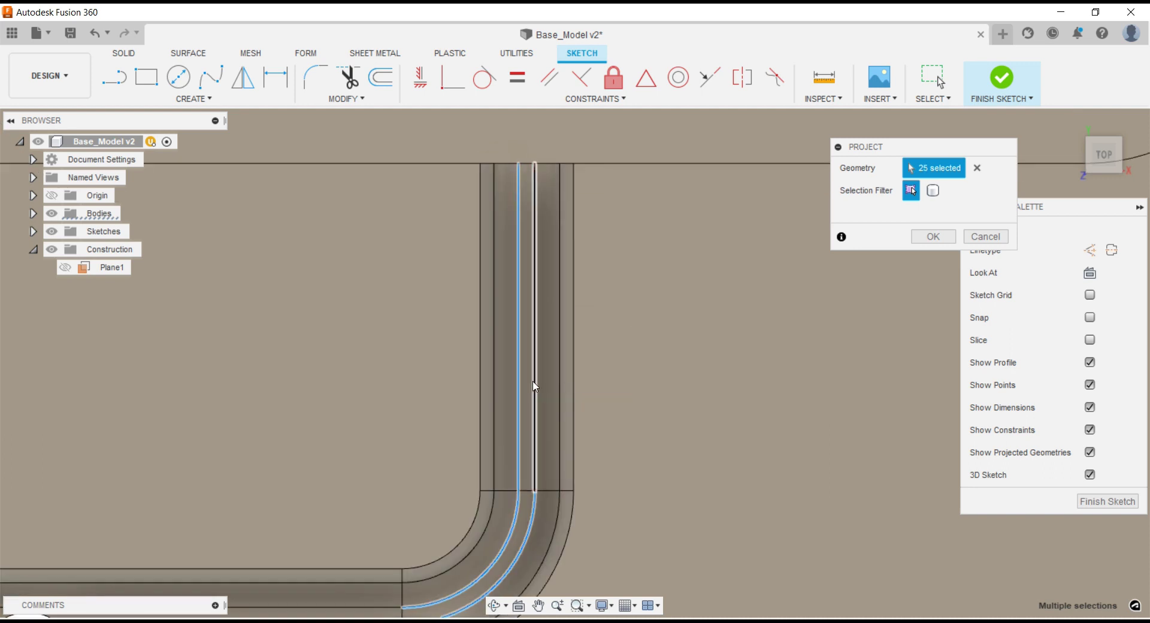
{"action": "left_click", "coordinate": [529, 168]}
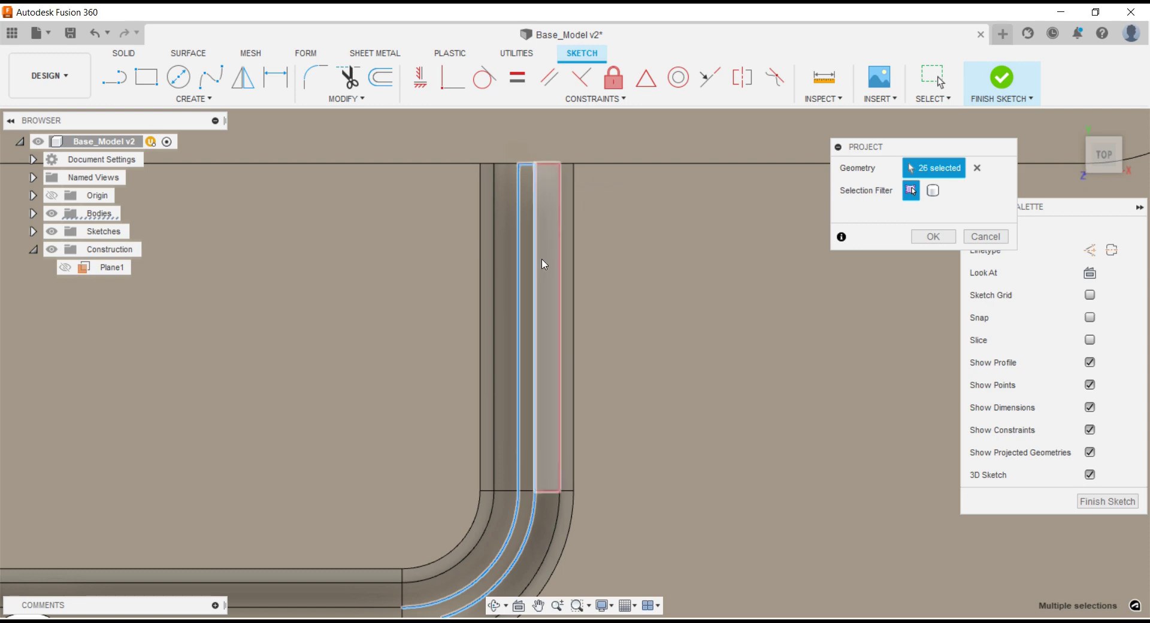
{"action": "scroll", "coordinate": [703, 235], "scroll_direction": "down", "scroll_amount": 3}
{"action": "scroll", "coordinate": [706, 236], "scroll_direction": "down", "scroll_amount": 2}
{"action": "scroll", "coordinate": [707, 237], "scroll_direction": "down", "scroll_amount": 1}
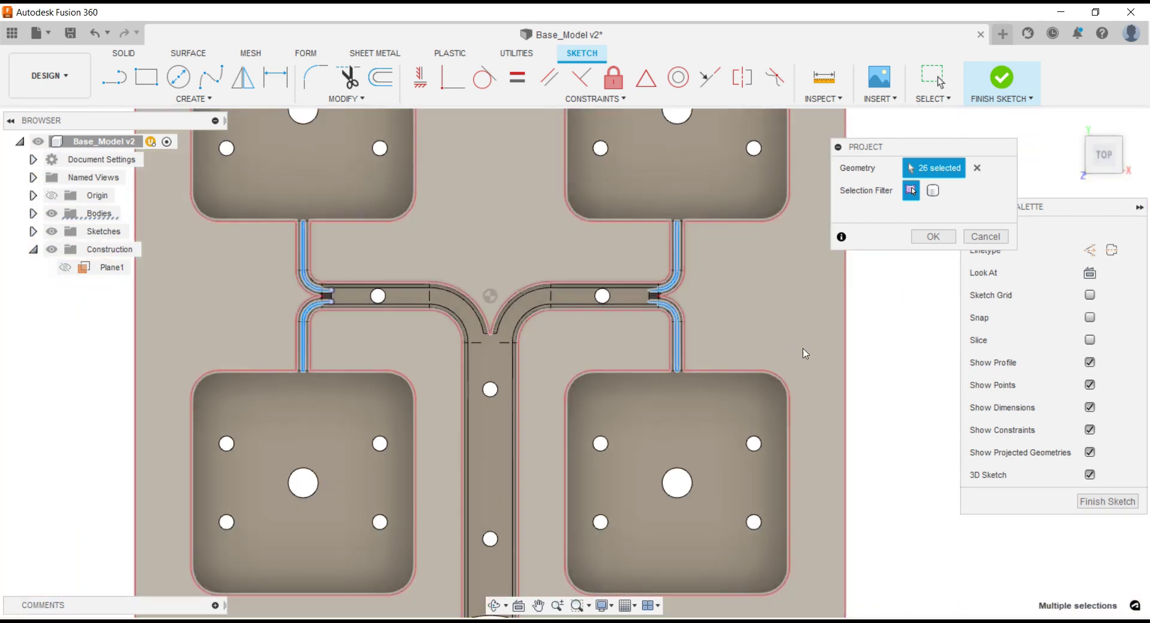
{"action": "left_click", "coordinate": [932, 236]}
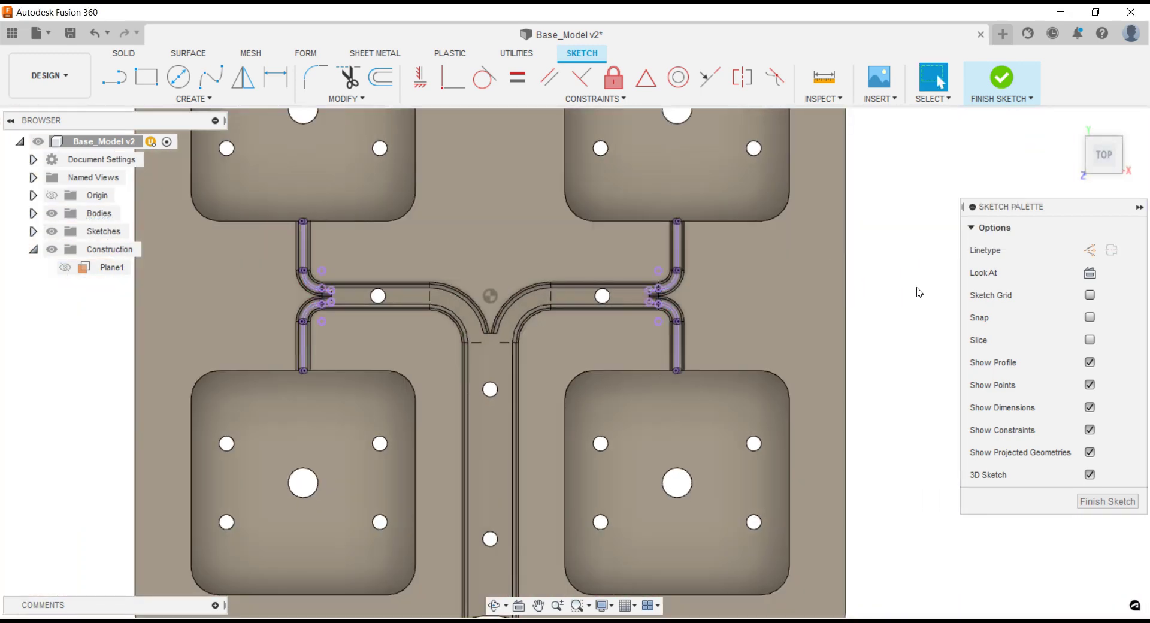
- Hide the model bodies so only the sketch lines are visible
{"action": "left_click", "coordinate": [51, 213]}
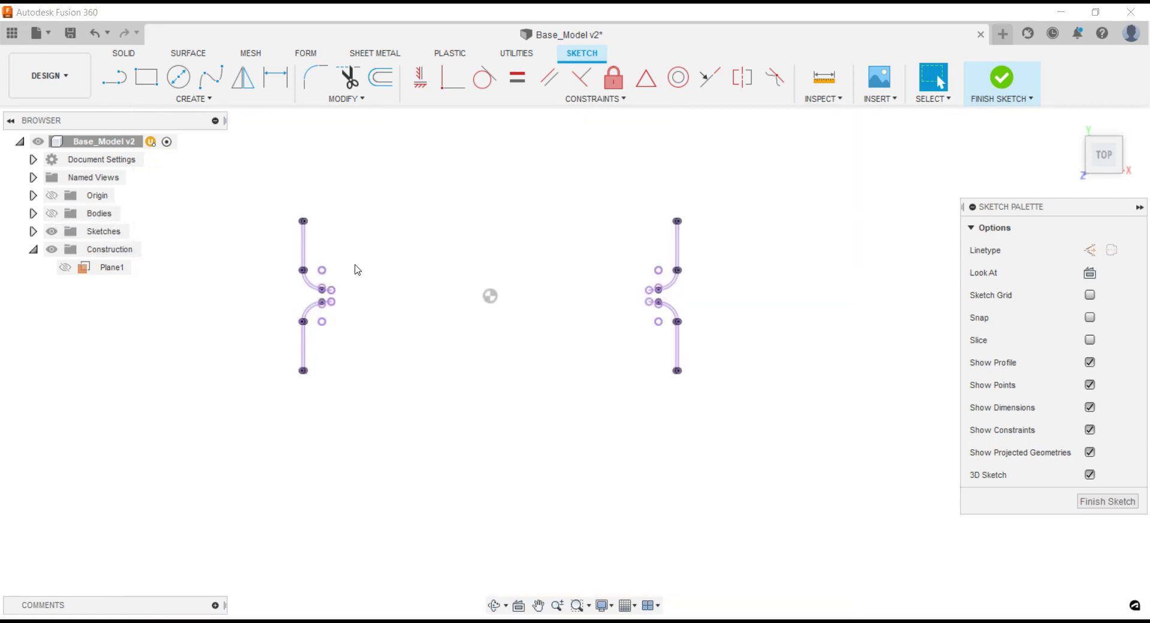
{"action": "scroll", "coordinate": [320, 240], "scroll_direction": "up", "scroll_amount": 1}
{"action": "scroll", "coordinate": [316, 252], "scroll_direction": "up", "scroll_amount": 1}
{"action": "scroll", "coordinate": [330, 299], "scroll_direction": "up", "scroll_amount": 1}
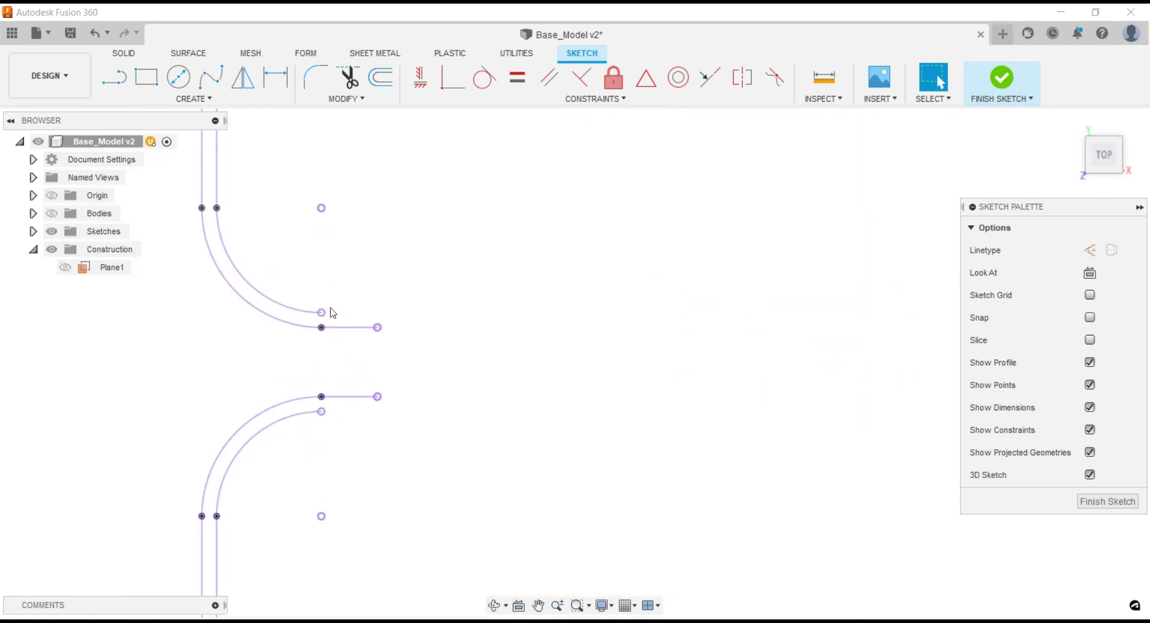
- Draw the left closing lines, including a 3.5 mm horizontal line at the lower arc's end
{"action": "left_click", "coordinate": [113, 76]}
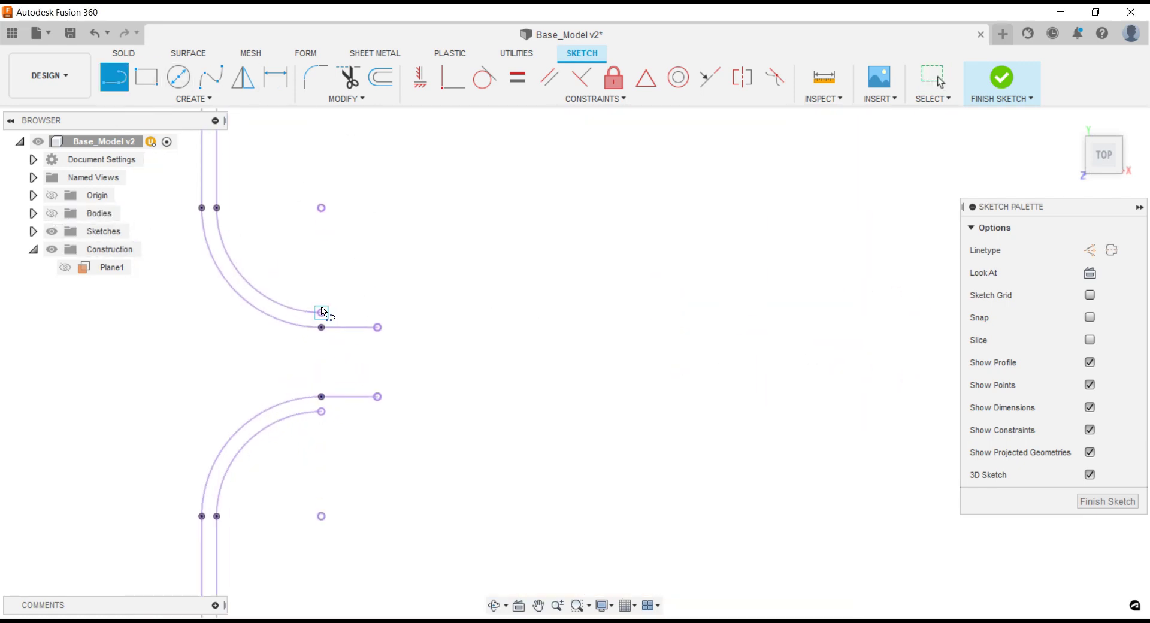
{"action": "left_click_drag", "start_coordinate": [321, 312], "coordinate": [359, 319]}
{"action": "scroll", "coordinate": [397, 317], "scroll_direction": "up", "scroll_amount": 3}
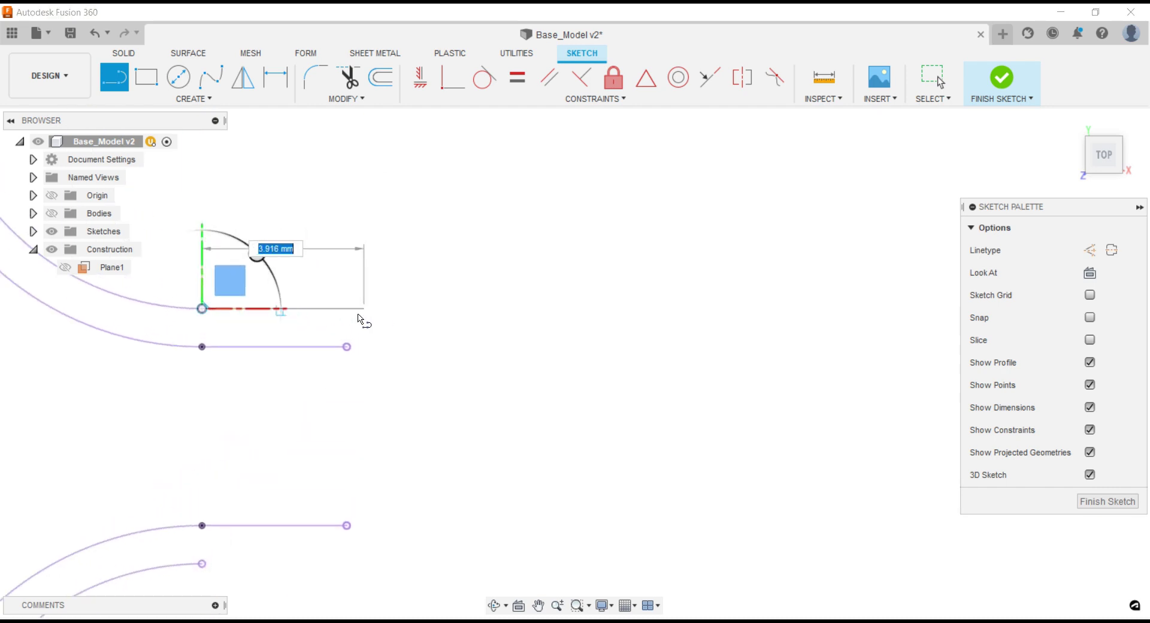
{"action": "left_click", "coordinate": [347, 309]}
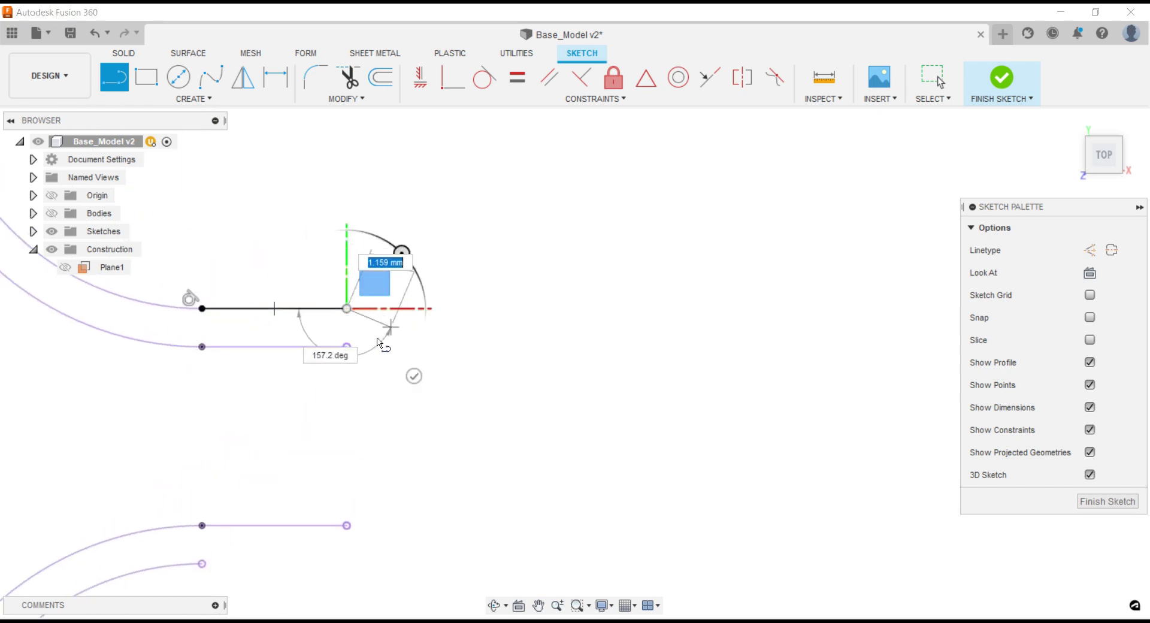
{"action": "left_click", "coordinate": [346, 346]}
{"action": "scroll", "coordinate": [457, 390], "scroll_direction": "down", "scroll_amount": 2}
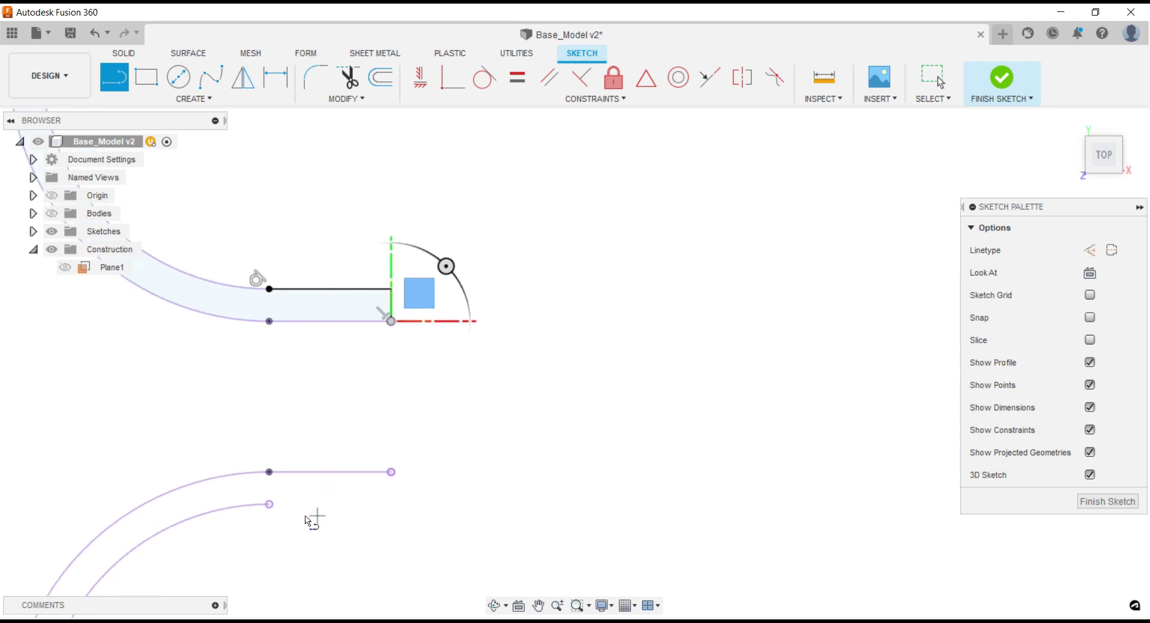
{"action": "left_click", "coordinate": [274, 509]}
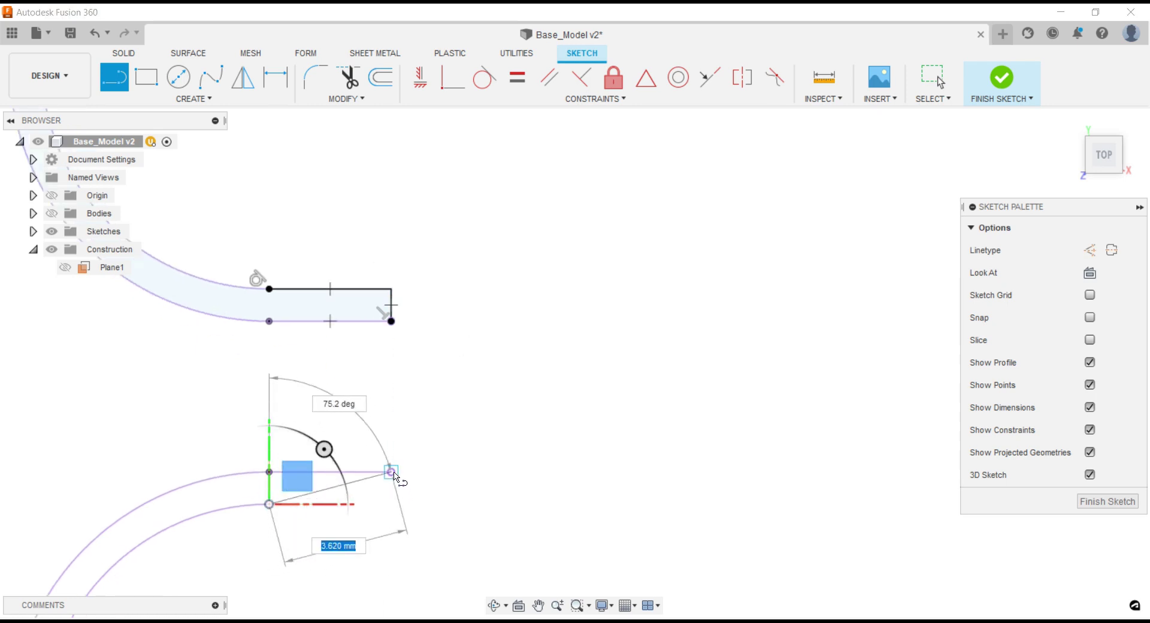
{"action": "left_click", "coordinate": [391, 504]}
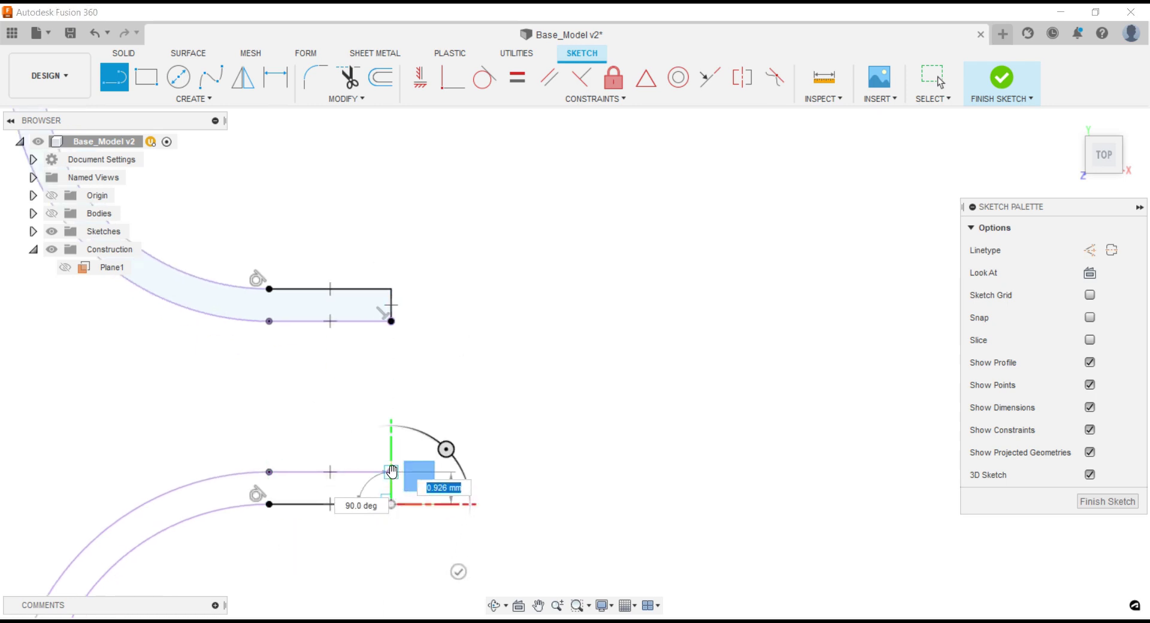
{"action": "scroll", "coordinate": [396, 379], "scroll_direction": "down", "scroll_amount": 3}
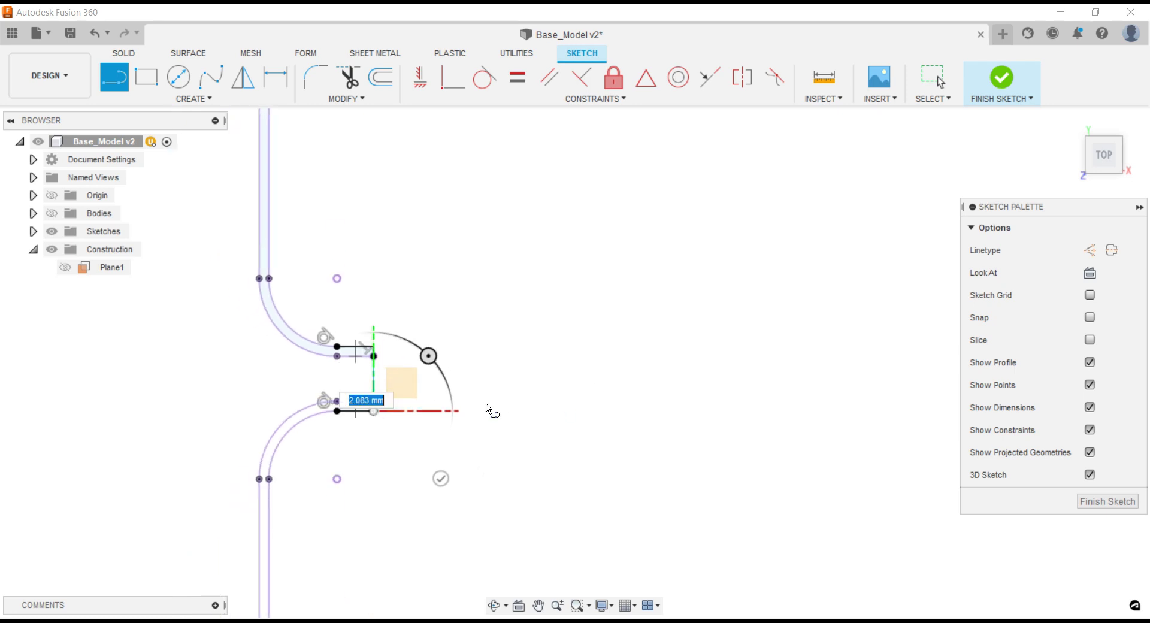
{"action": "scroll", "coordinate": [455, 412], "scroll_direction": "up", "scroll_amount": 5}
{"action": "key", "text": "Escape"}
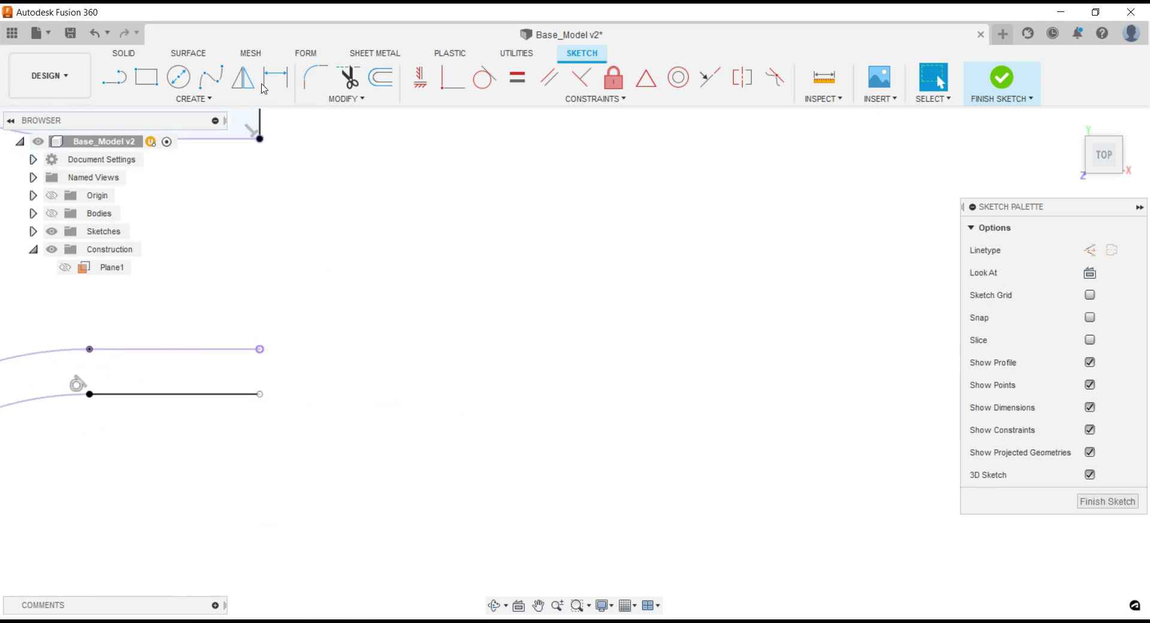
- Draw a vertical line closing the left profile between the two remaining endpoints
{"action": "left_click", "coordinate": [113, 87]}
{"action": "left_click", "coordinate": [261, 350]}
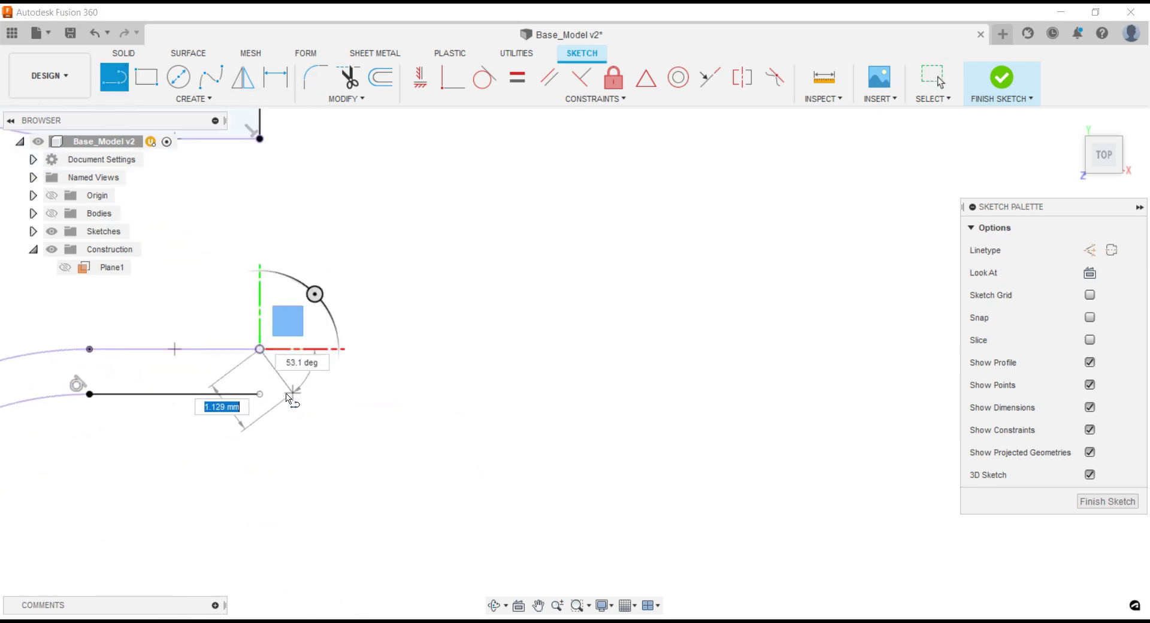
{"action": "left_click", "coordinate": [259, 394]}
{"action": "scroll", "coordinate": [473, 383], "scroll_direction": "down", "scroll_amount": 3}
{"action": "scroll", "coordinate": [369, 358], "scroll_direction": "down", "scroll_amount": 3}
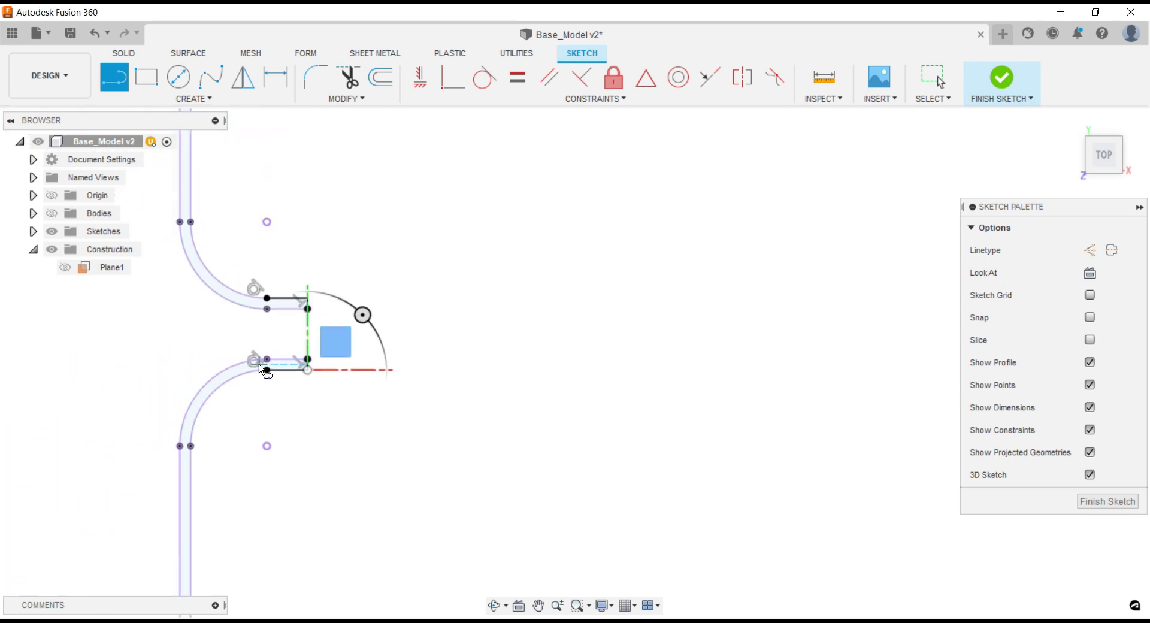
{"action": "scroll", "coordinate": [855, 374], "scroll_direction": "up", "scroll_amount": 3}
{"action": "scroll", "coordinate": [853, 374], "scroll_direction": "up", "scroll_amount": 3}
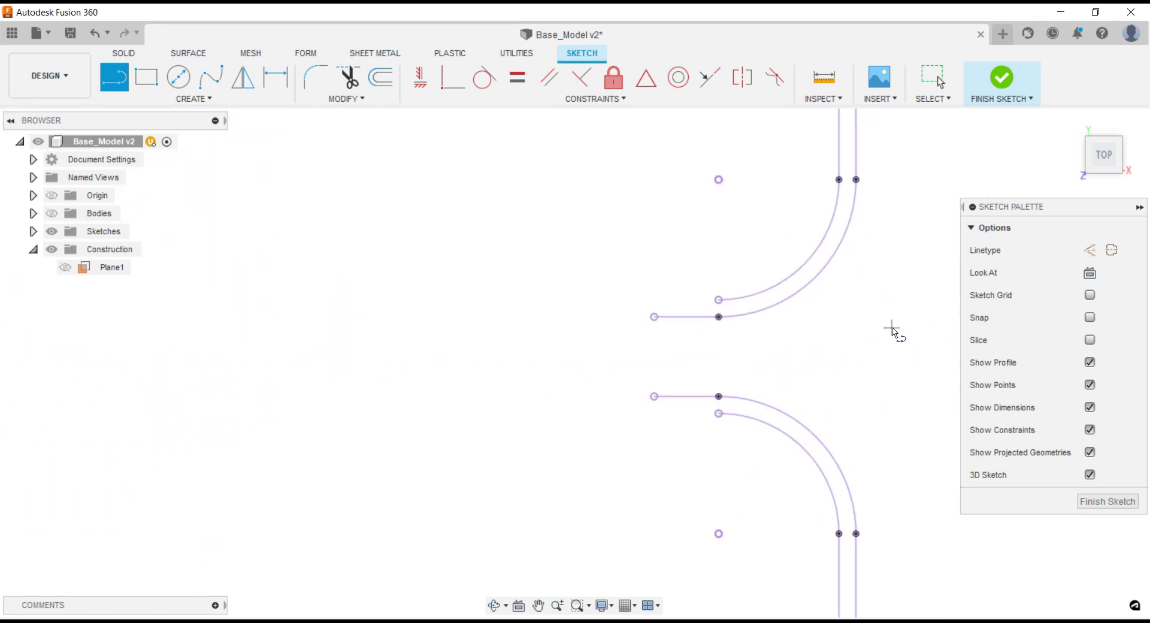
{"action": "scroll", "coordinate": [886, 335], "scroll_direction": "up", "scroll_amount": 2}
- Draw closing lines at the upper and lower right channel ends
{"action": "left_click", "coordinate": [645, 278]}
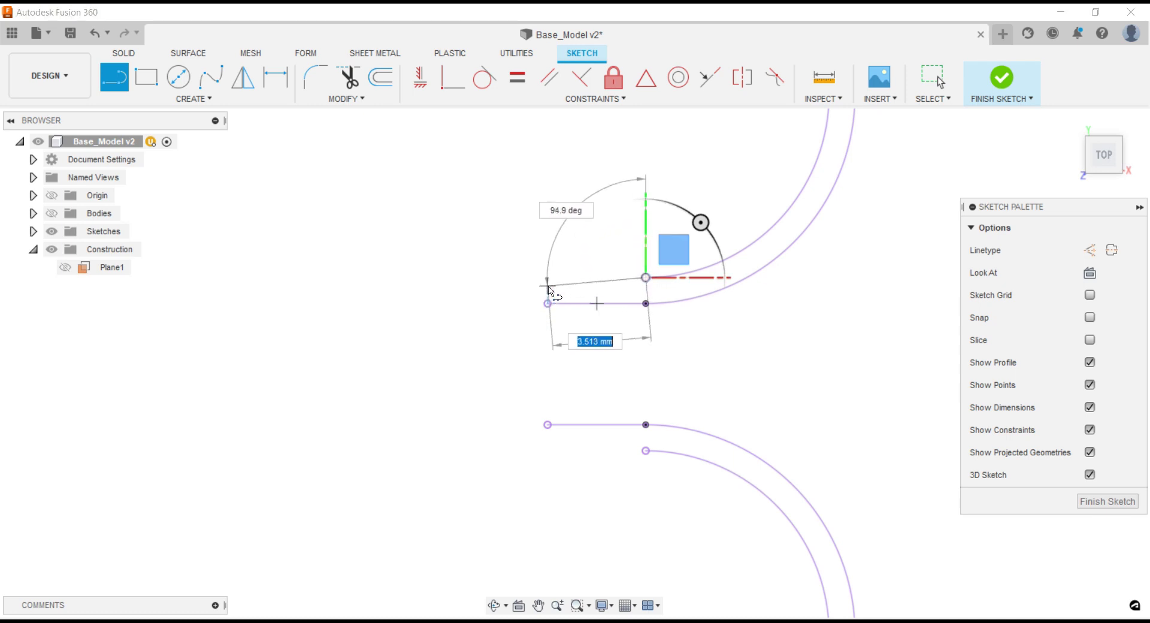
{"action": "left_click", "coordinate": [548, 304]}
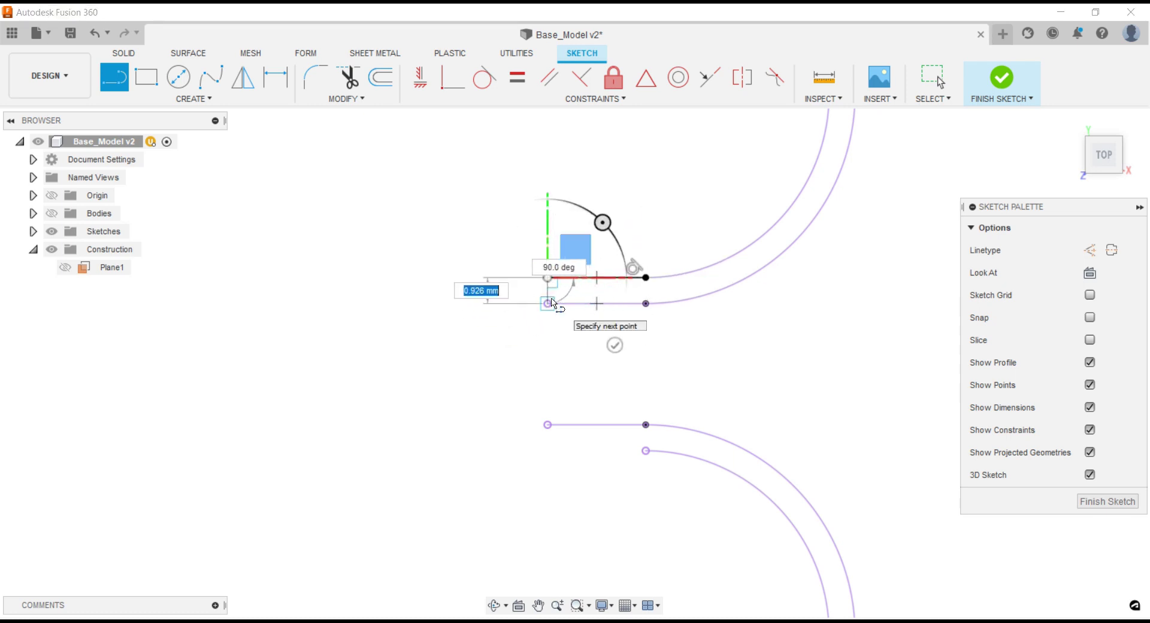
{"action": "left_click", "coordinate": [552, 304]}
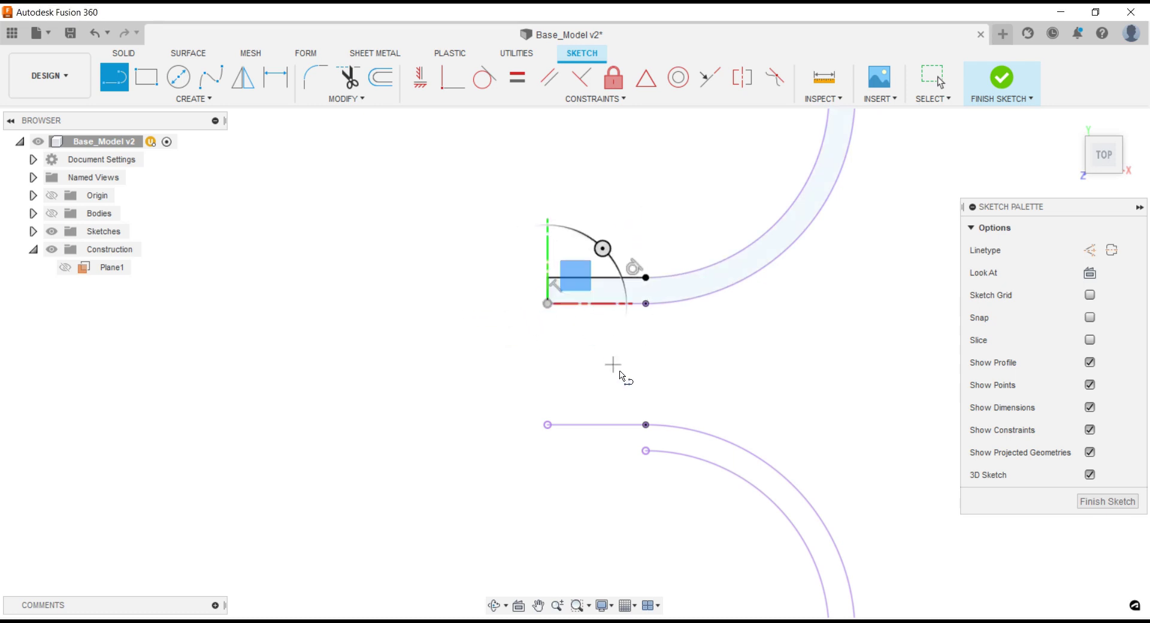
{"action": "left_click", "coordinate": [644, 451]}
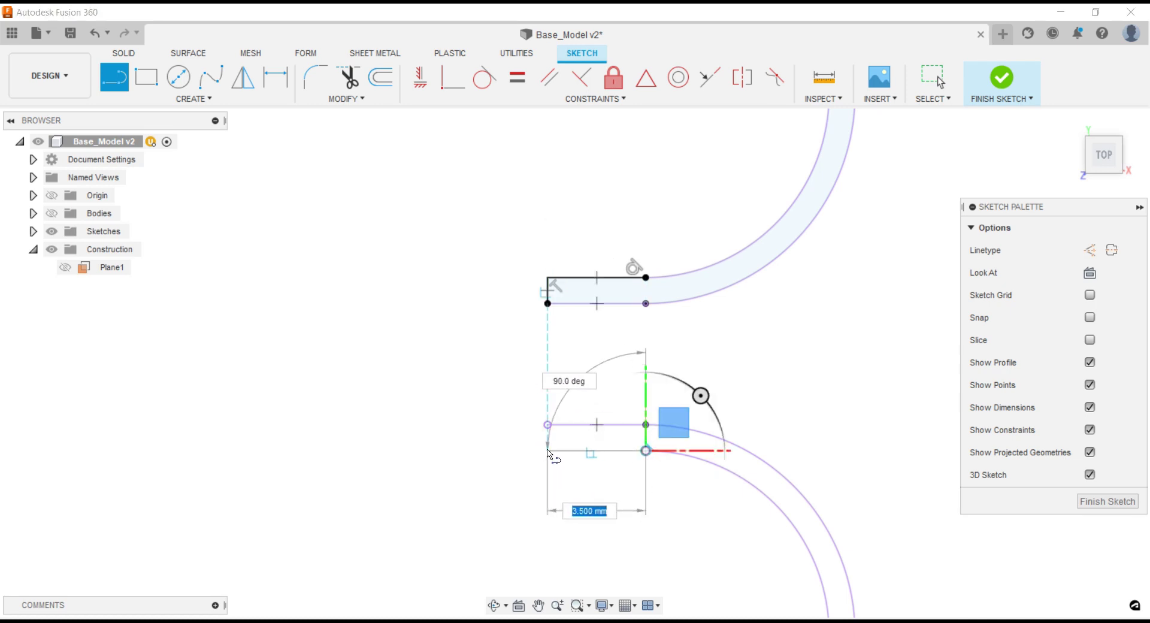
{"action": "scroll", "coordinate": [566, 457], "scroll_direction": "up", "scroll_amount": 3}
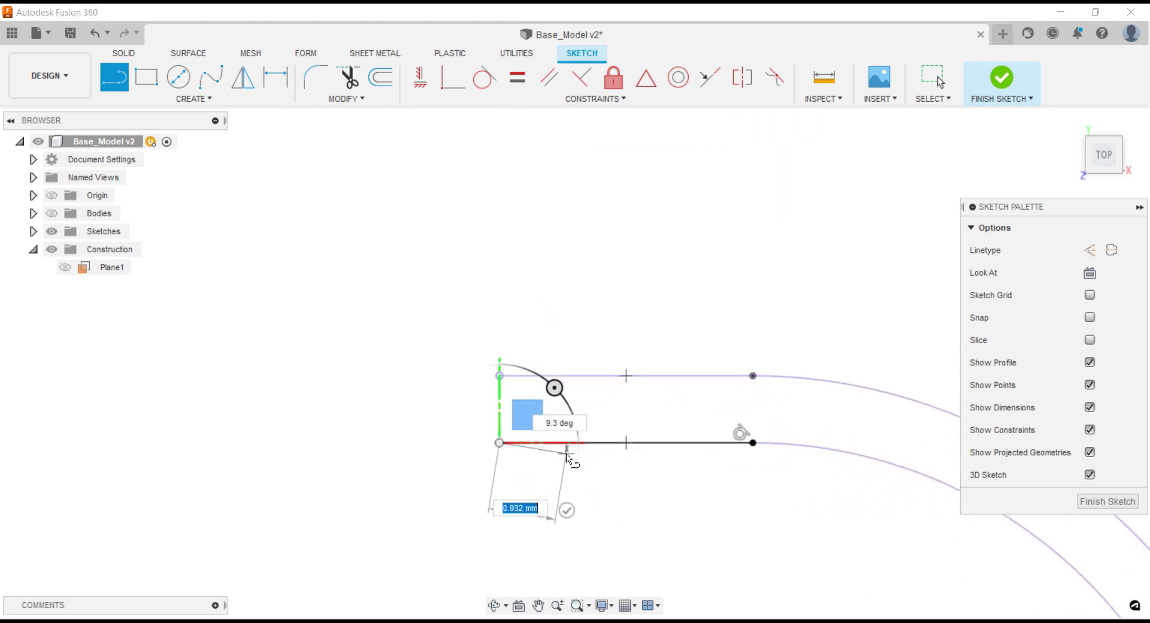
{"action": "scroll", "coordinate": [566, 458], "scroll_direction": "up", "scroll_amount": 1}
{"action": "left_click", "coordinate": [484, 357]}
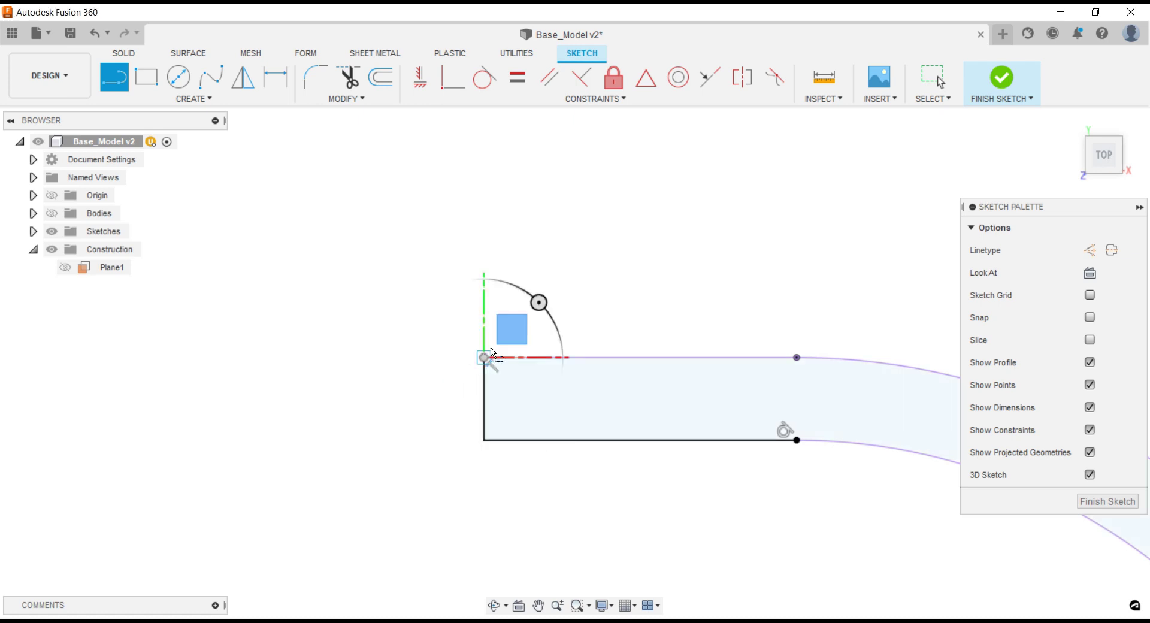
- Finish the Plane1 sketch
{"action": "scroll", "coordinate": [773, 395], "scroll_direction": "down", "scroll_amount": 2}
{"action": "scroll", "coordinate": [725, 365], "scroll_direction": "down", "scroll_amount": 3}
{"action": "scroll", "coordinate": [676, 372], "scroll_direction": "down", "scroll_amount": 3}
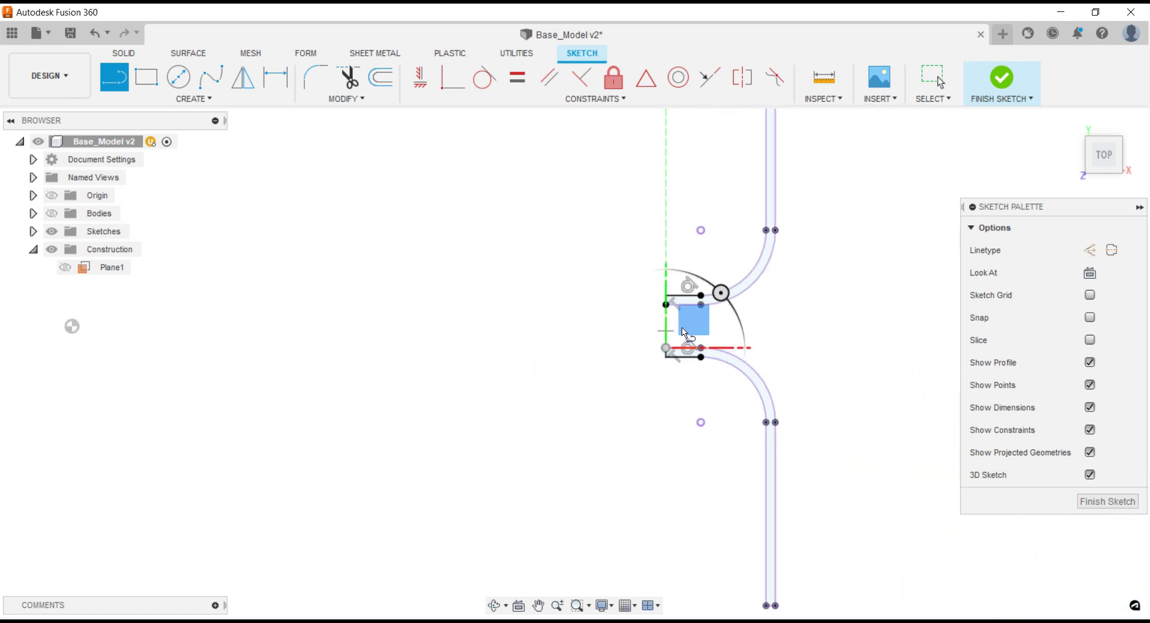
{"action": "left_click", "coordinate": [1094, 502]}
- Show the part bodies again and switch from Design to the Manufacture workspace
{"action": "scroll", "coordinate": [748, 365], "scroll_direction": "down", "scroll_amount": 3}
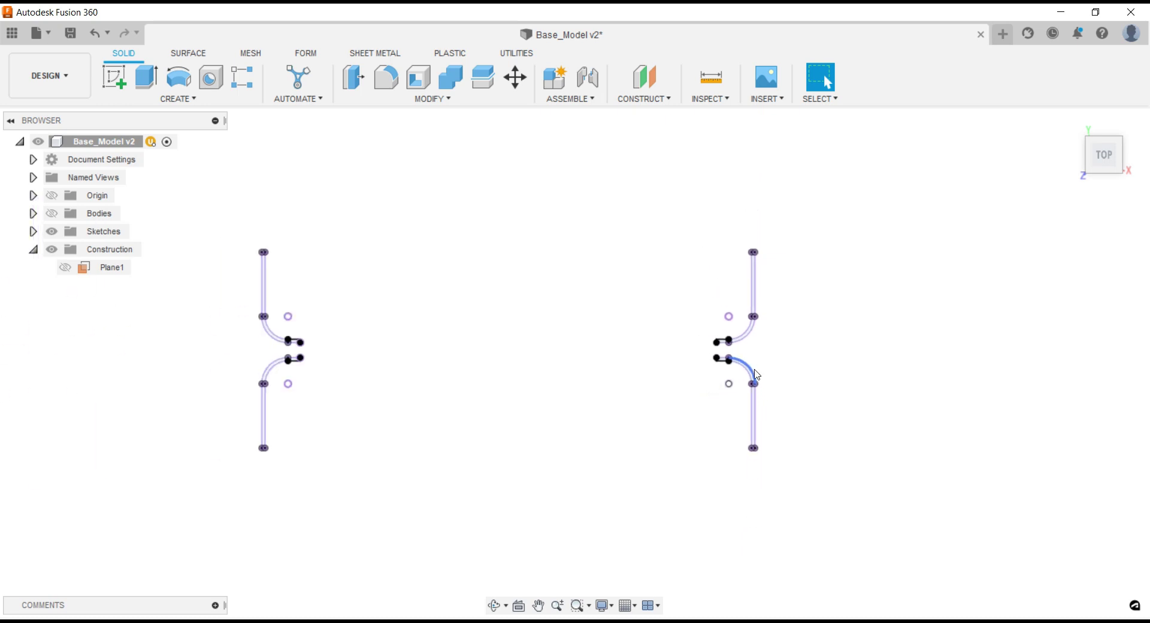
{"action": "scroll", "coordinate": [734, 350], "scroll_direction": "down", "scroll_amount": 2}
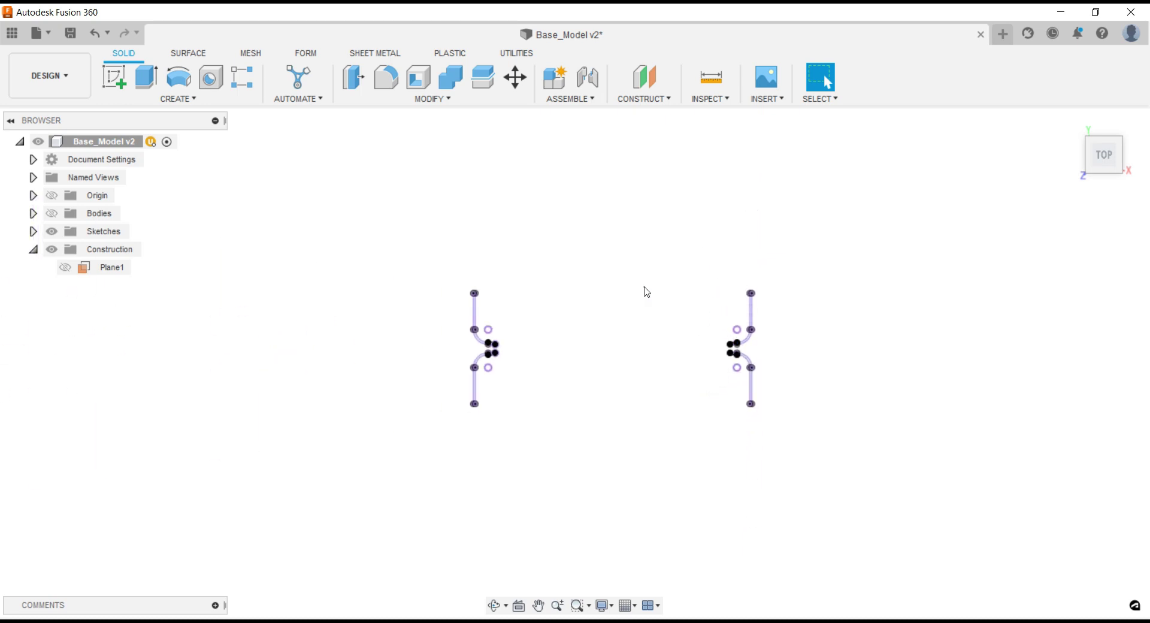
{"action": "left_click", "coordinate": [51, 216]}
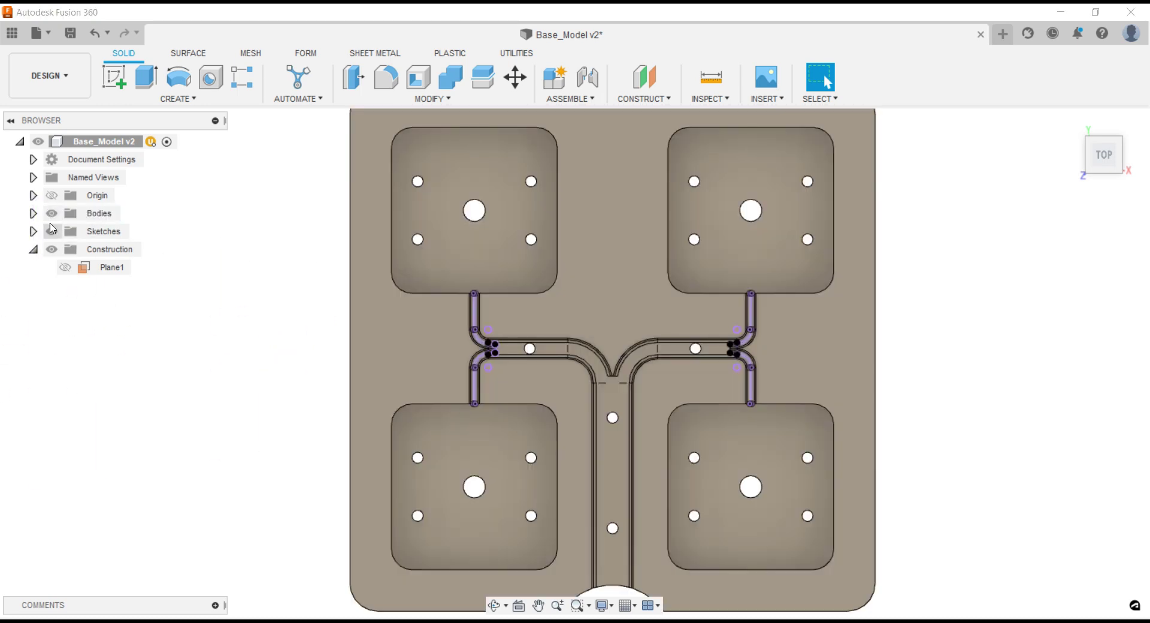
{"action": "left_click", "coordinate": [50, 75]}
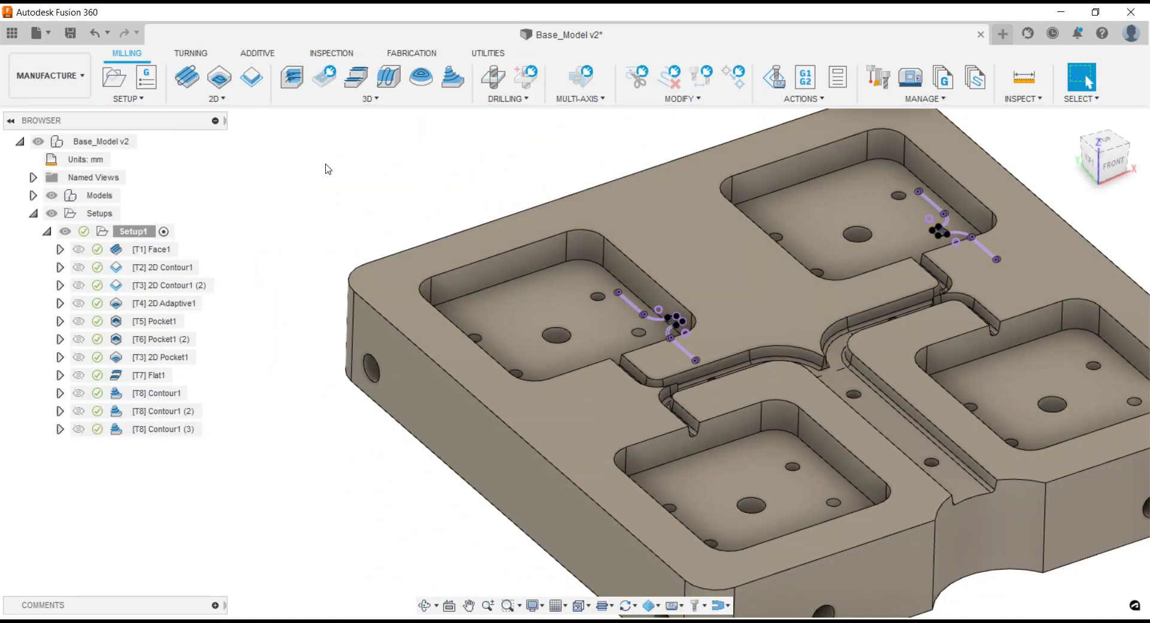
- Create a 3D Scallop toolpath in Setup1 and open the Select Tool library for its cutter
{"action": "left_click", "coordinate": [383, 102]}
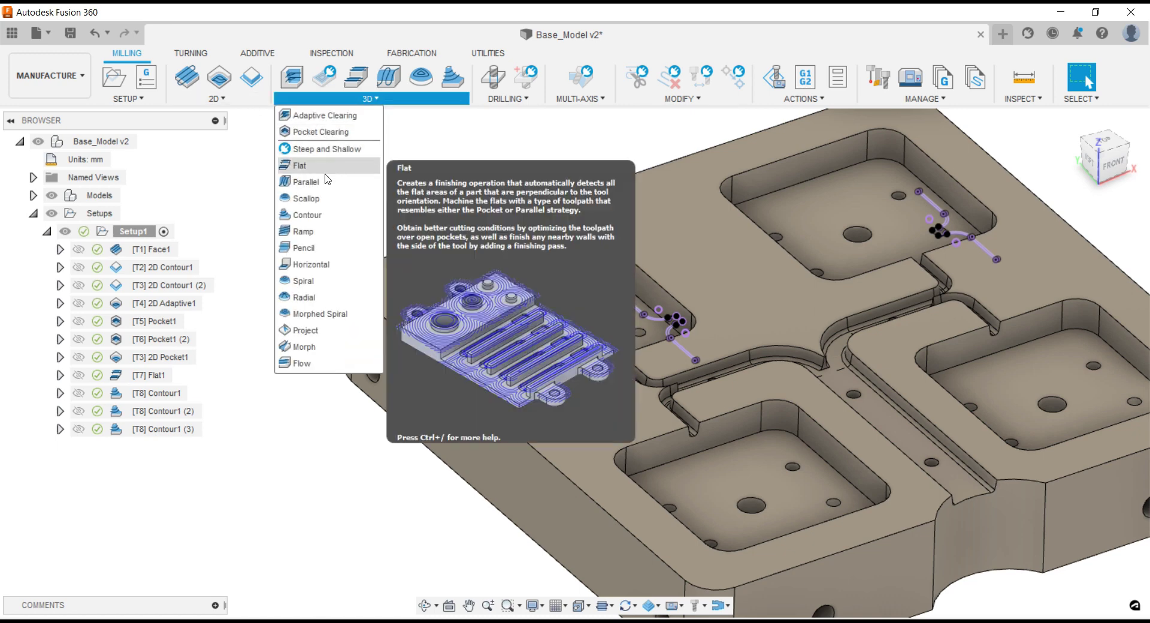
{"action": "left_click", "coordinate": [359, 191]}
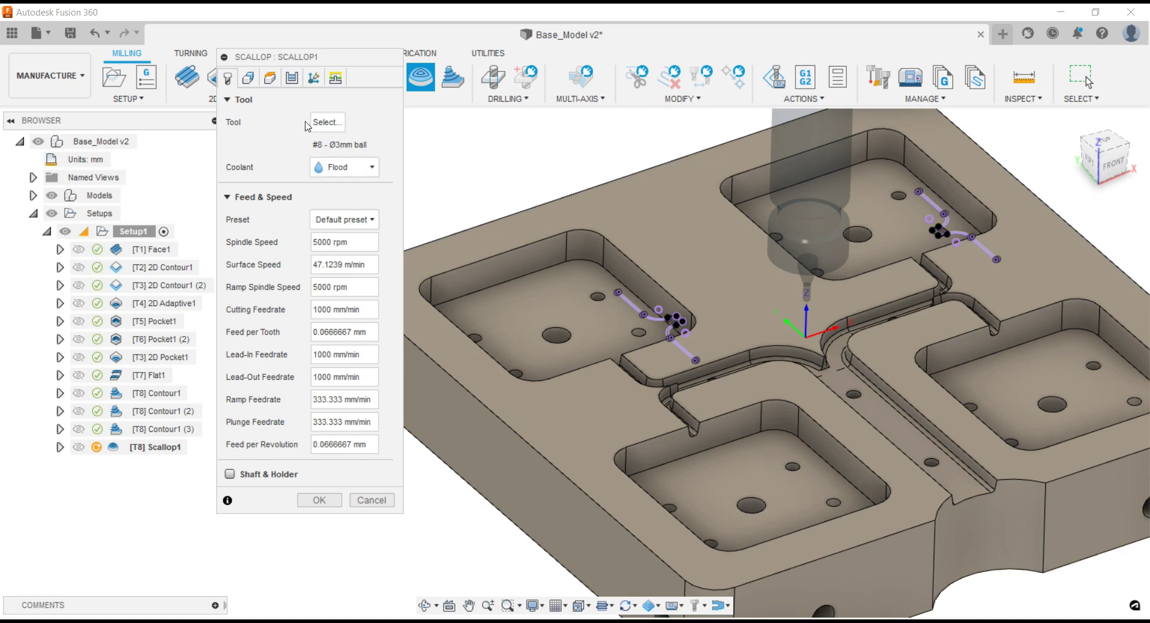
{"action": "left_click", "coordinate": [324, 124]}
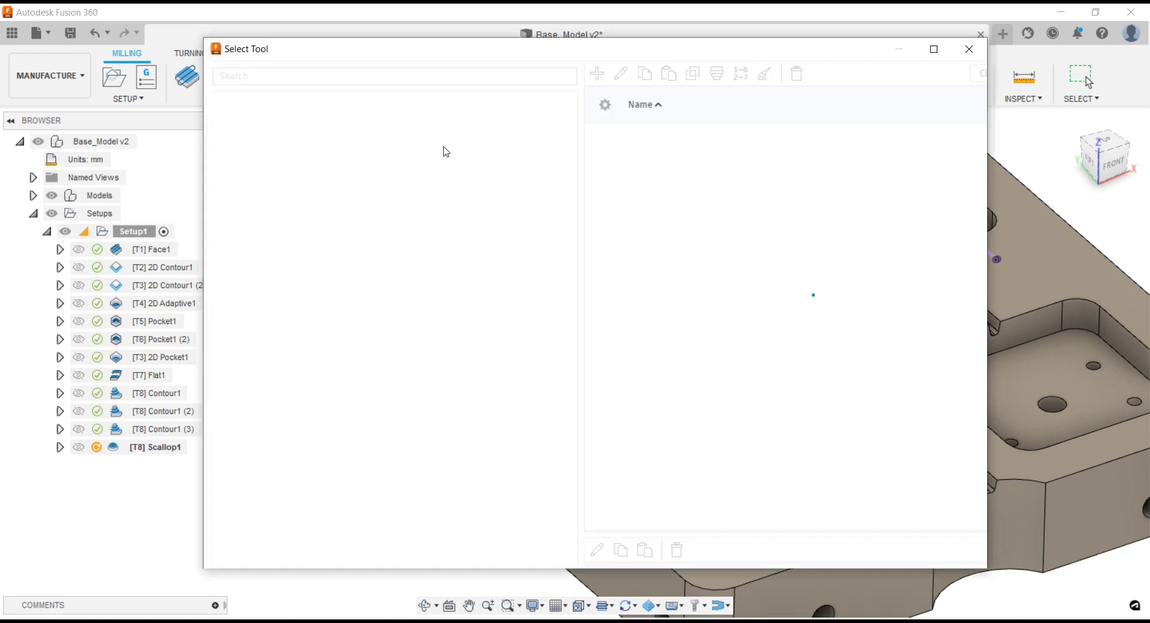
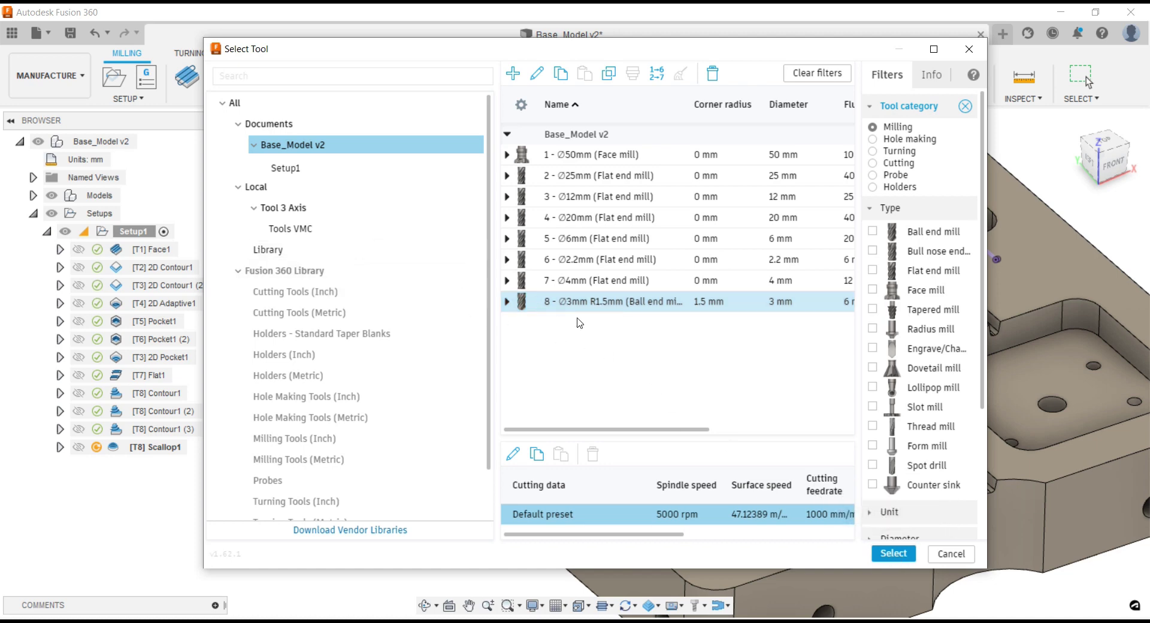
- Assign tool #8, the Ø3 mm R1.5 ball end mill, to Scallop1 and view the slot up close
{"action": "left_click", "coordinate": [893, 553]}
{"action": "scroll", "coordinate": [685, 364], "scroll_direction": "up", "scroll_amount": 2}
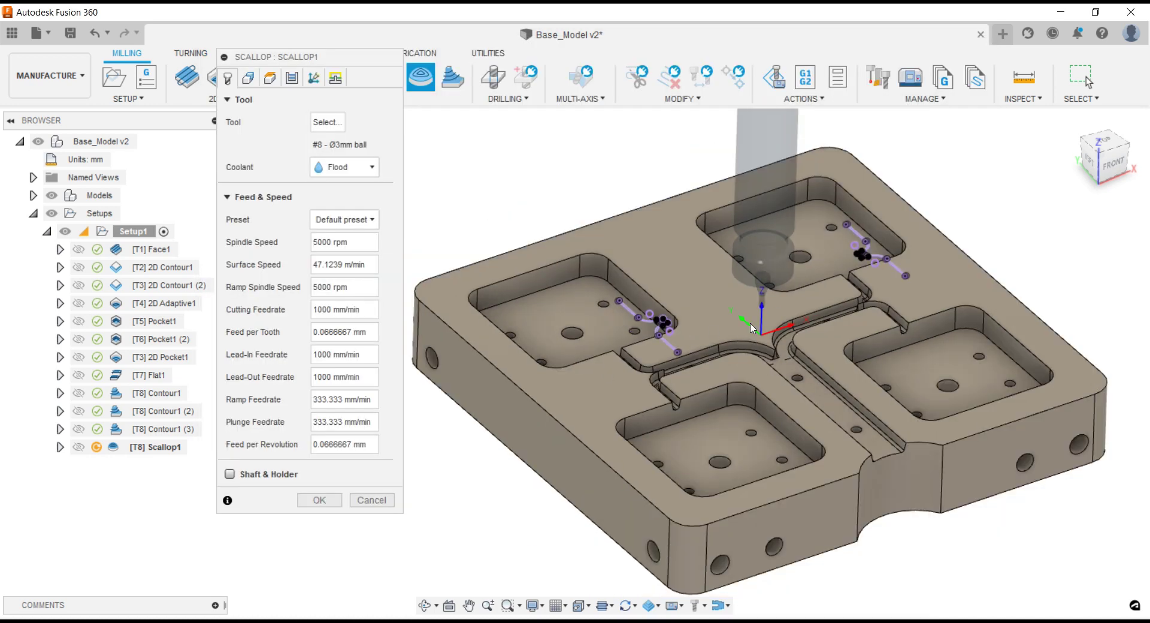
{"action": "scroll", "coordinate": [685, 364], "scroll_direction": "up", "scroll_amount": 3}
{"action": "scroll", "coordinate": [680, 377], "scroll_direction": "up", "scroll_amount": 2}
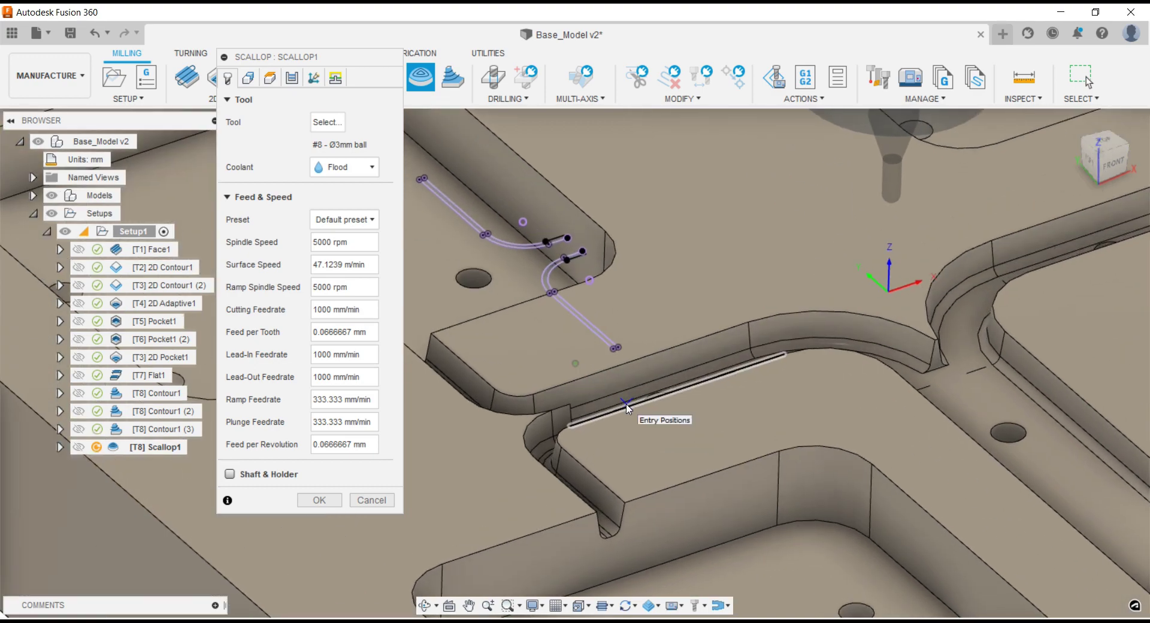
{"action": "scroll", "coordinate": [628, 408], "scroll_direction": "up", "scroll_amount": 2}
{"action": "mouse_move", "coordinate": [628, 408]}
{"action": "middle_mouse_down", "text": "shift"}
{"action": "mouse_move", "coordinate": [617, 403]}
{"action": "mouse_move", "coordinate": [656, 409]}
{"action": "middle_mouse_up", "text": "shift"}
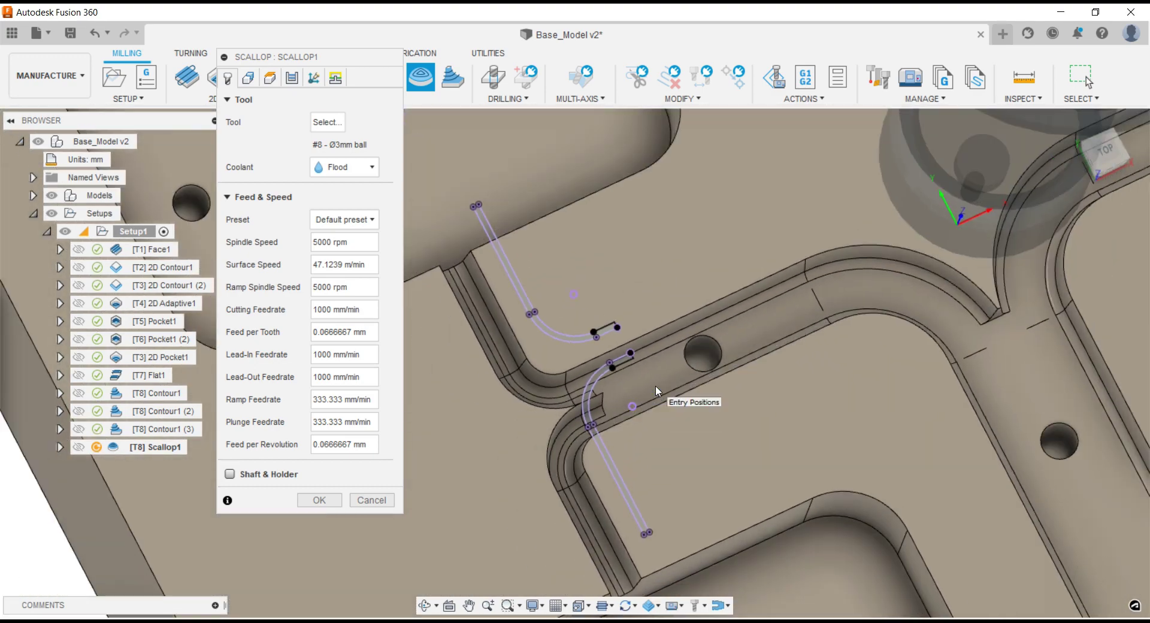
- Set Scallop1's machining boundary to Selection using the four sketch chains at the channel bends
{"action": "left_click", "coordinate": [249, 81]}
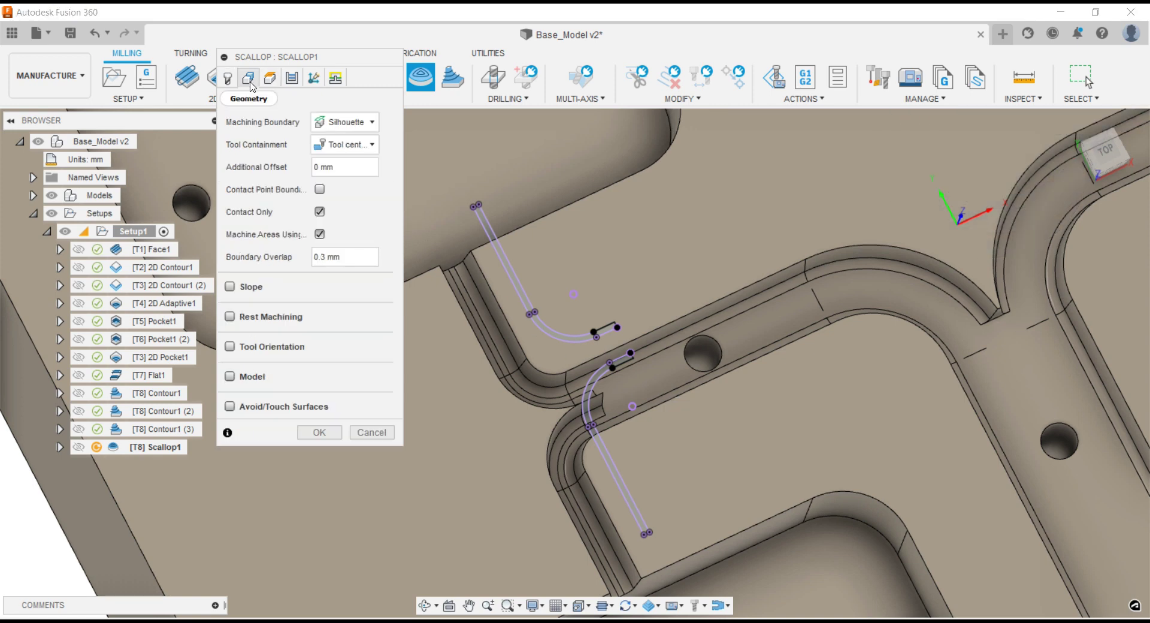
{"action": "left_click", "coordinate": [350, 121]}
{"action": "left_click", "coordinate": [346, 175]}
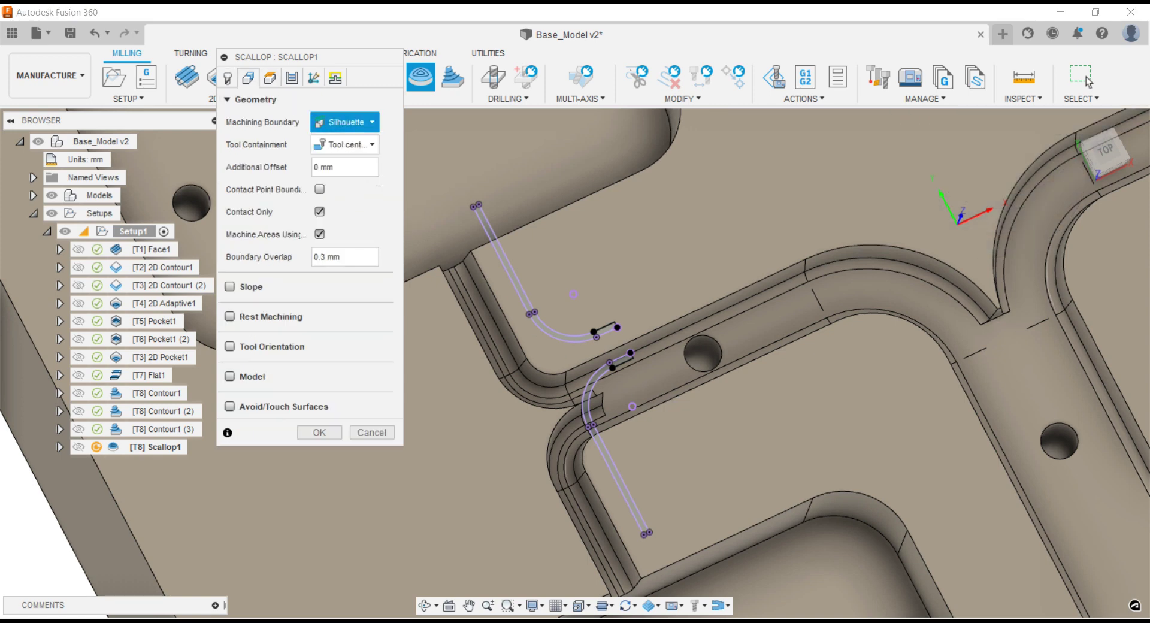
{"action": "left_click", "coordinate": [483, 211]}
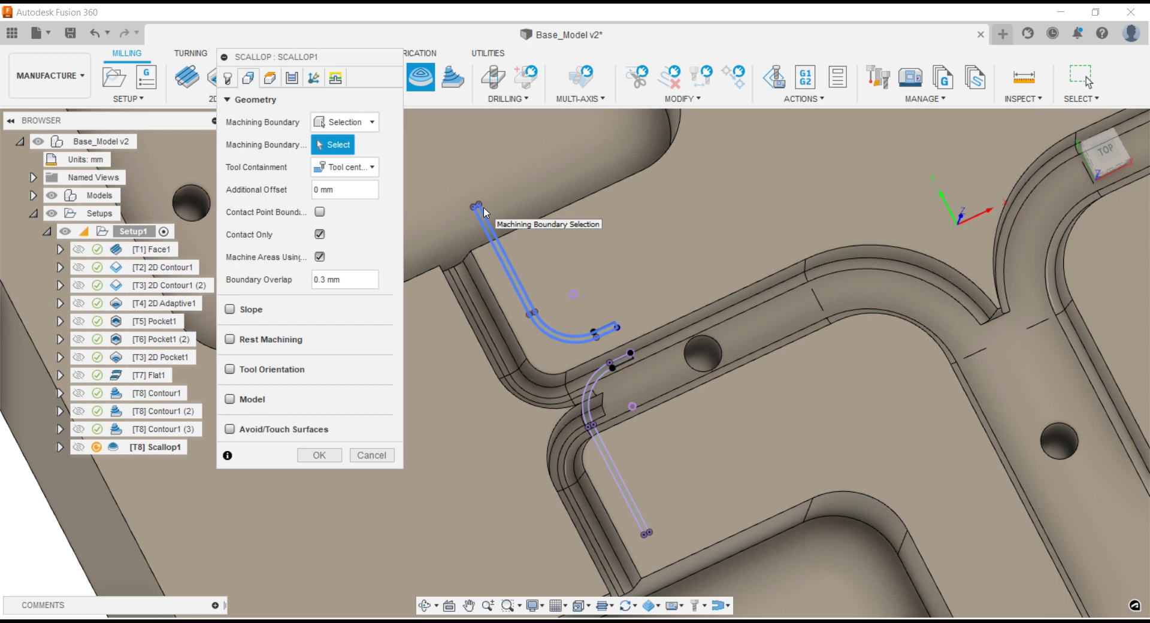
{"action": "left_click", "coordinate": [485, 209]}
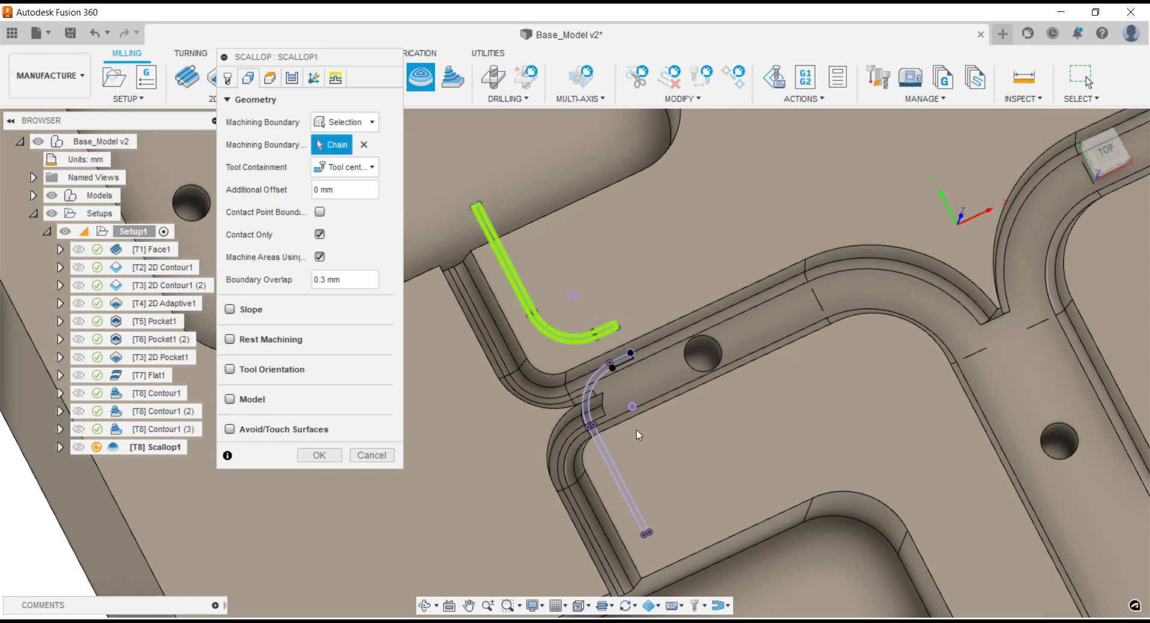
{"action": "left_click", "coordinate": [605, 374]}
{"action": "scroll", "coordinate": [605, 374], "scroll_direction": "down", "scroll_amount": 5}
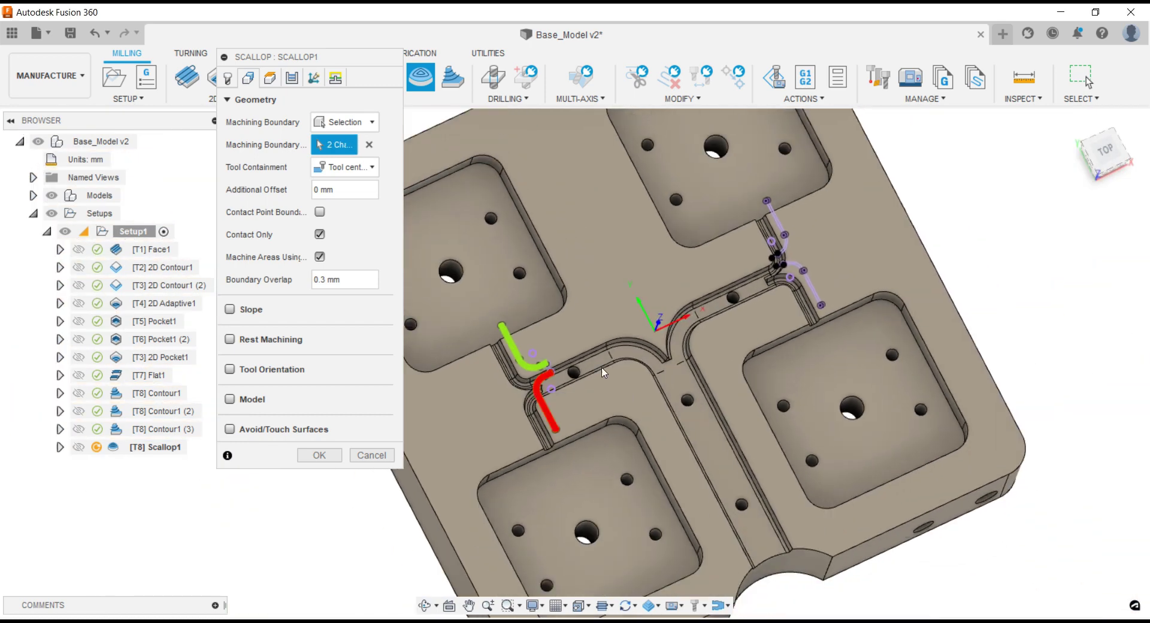
{"action": "scroll", "coordinate": [732, 228], "scroll_direction": "up", "scroll_amount": 5}
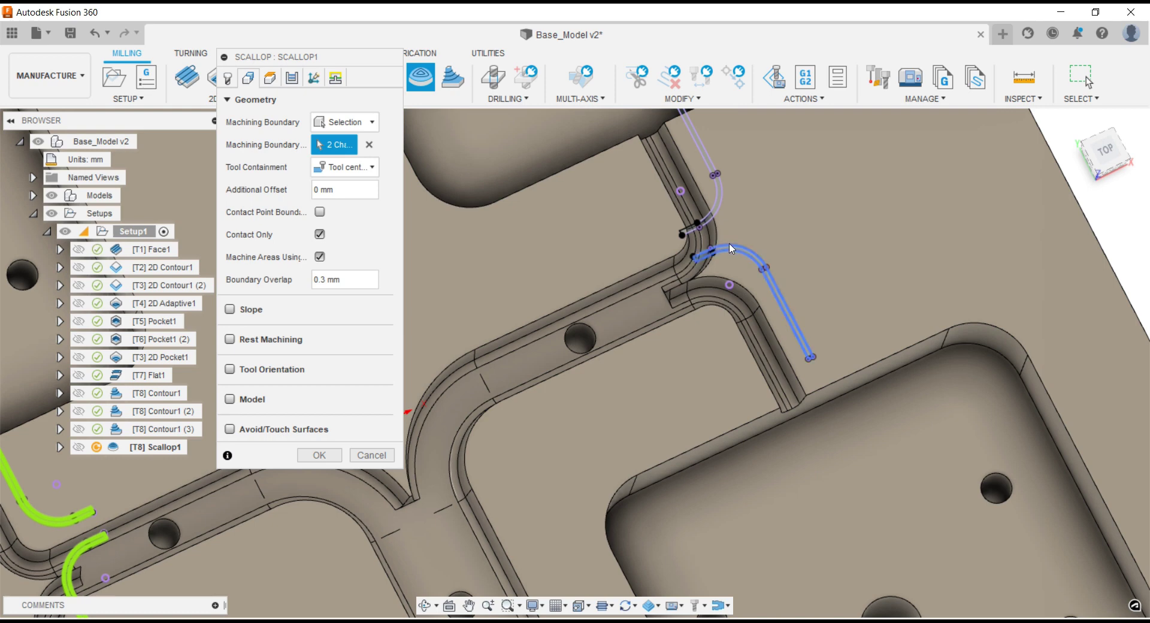
{"action": "left_click", "coordinate": [730, 248]}
{"action": "left_click", "coordinate": [718, 221]}
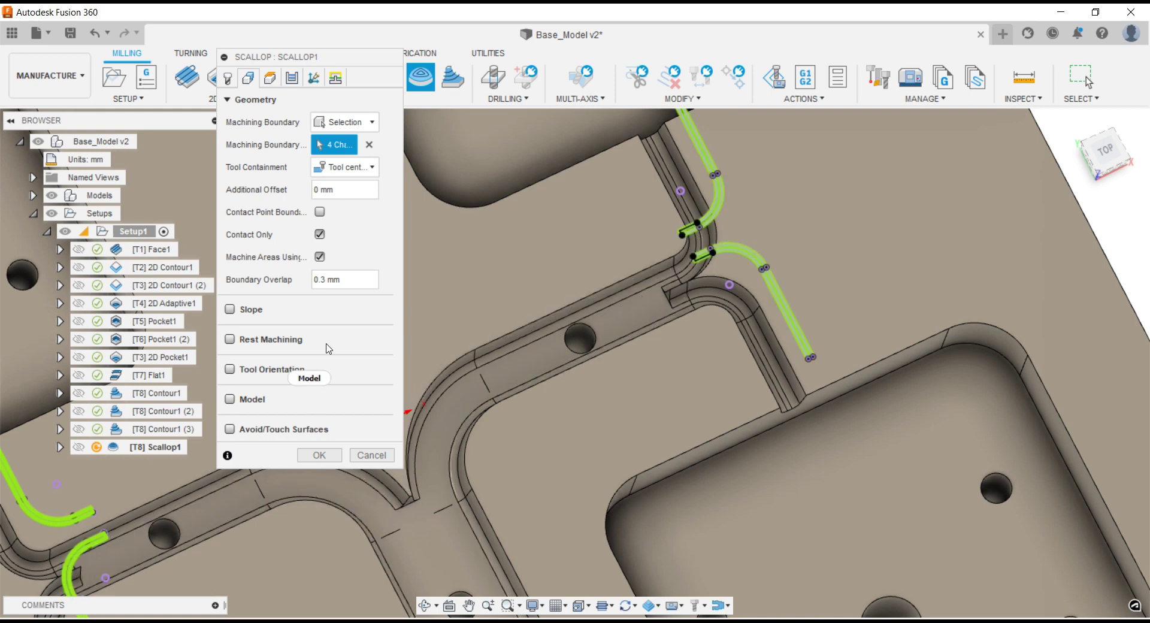
{"action": "left_click", "coordinate": [271, 79]}
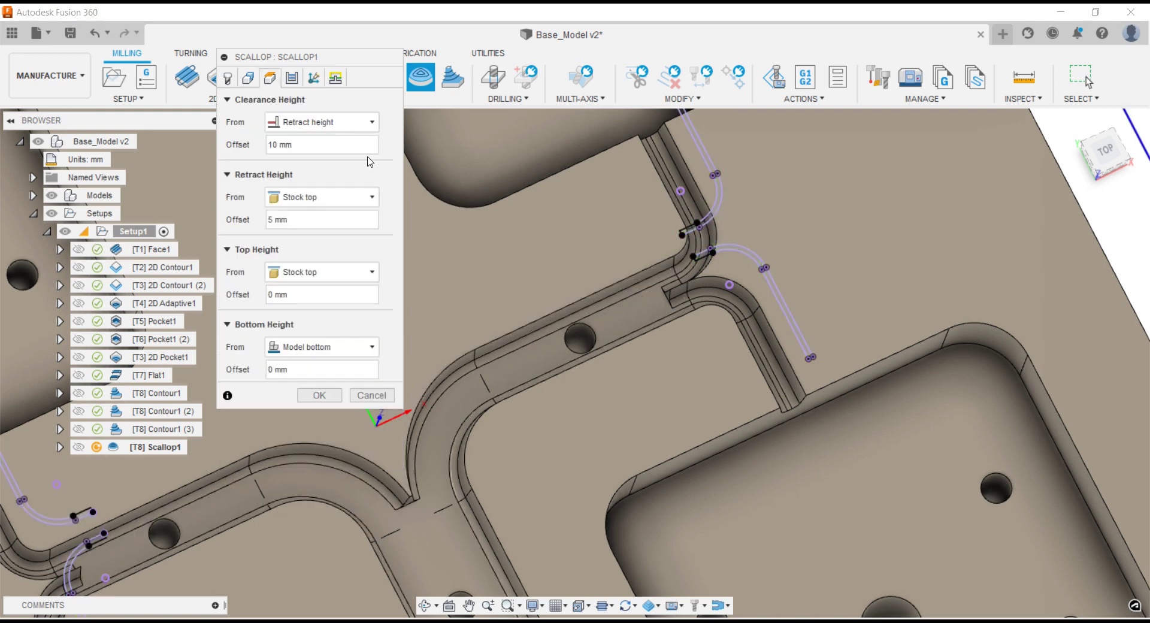
- Set clearance offset to 50 mm, retract offset to 10 mm, and bottom height from the channel floor
{"action": "left_click", "coordinate": [387, 145]}
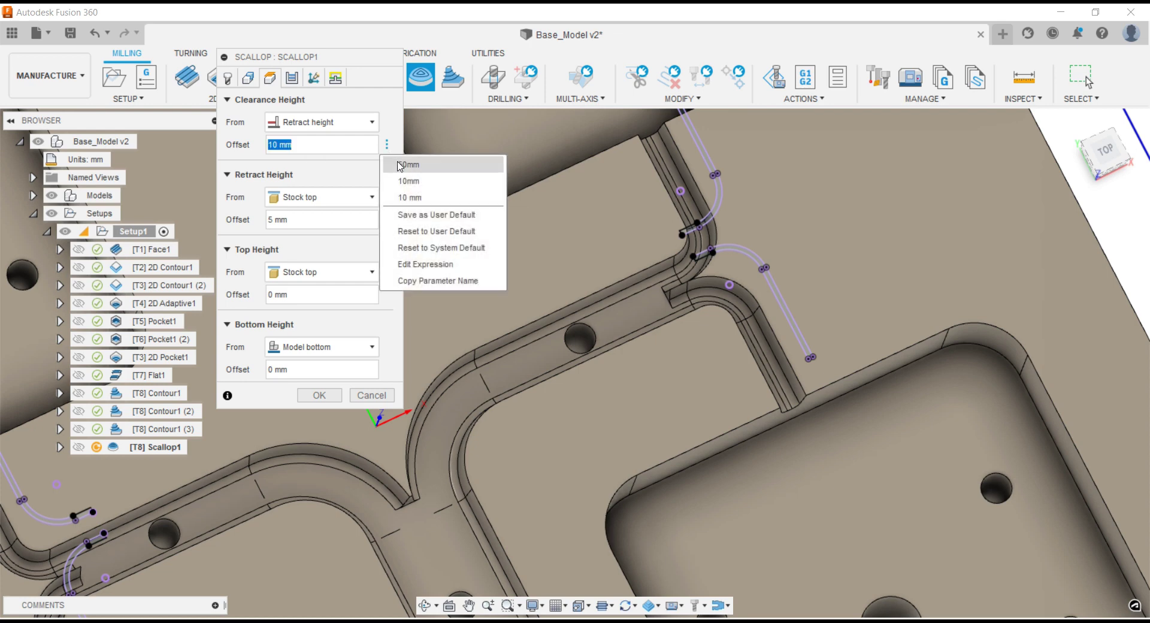
{"action": "left_click", "coordinate": [403, 160]}
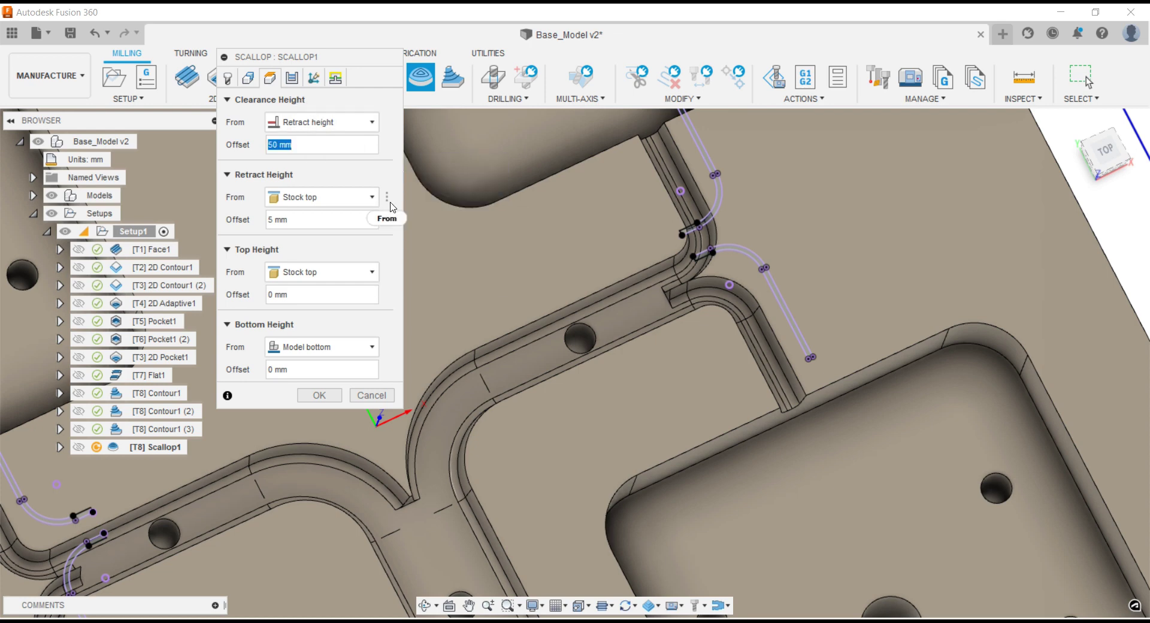
{"action": "left_click", "coordinate": [338, 222]}
{"action": "left_click", "coordinate": [387, 222]}
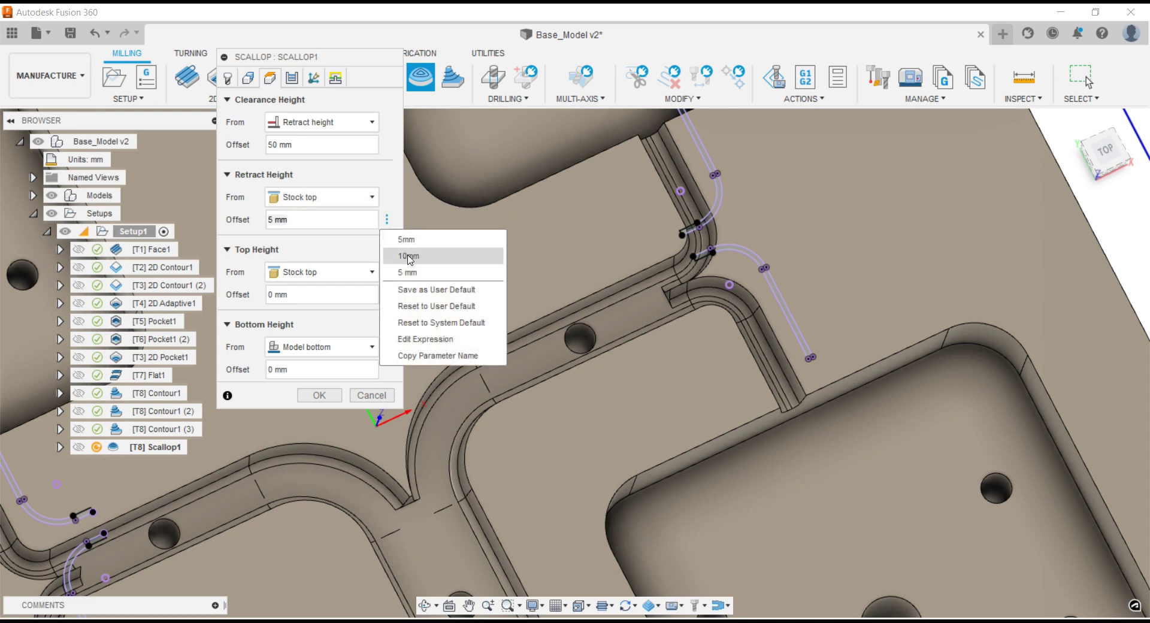
{"action": "left_click", "coordinate": [410, 258]}
{"action": "left_click", "coordinate": [330, 348]}
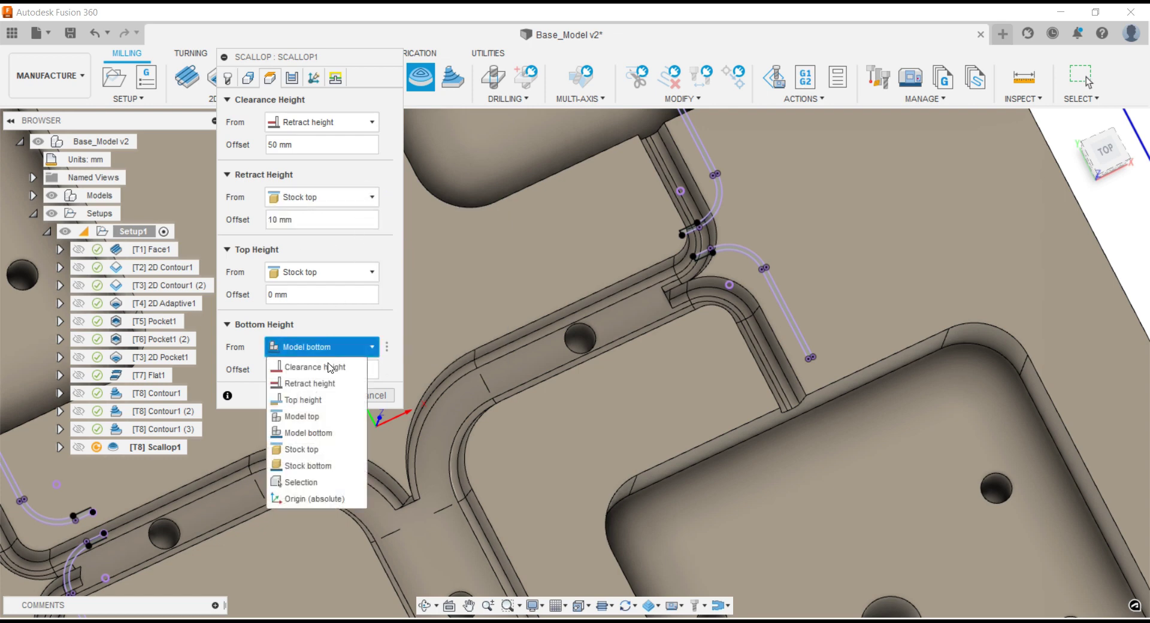
{"action": "left_click", "coordinate": [322, 482]}
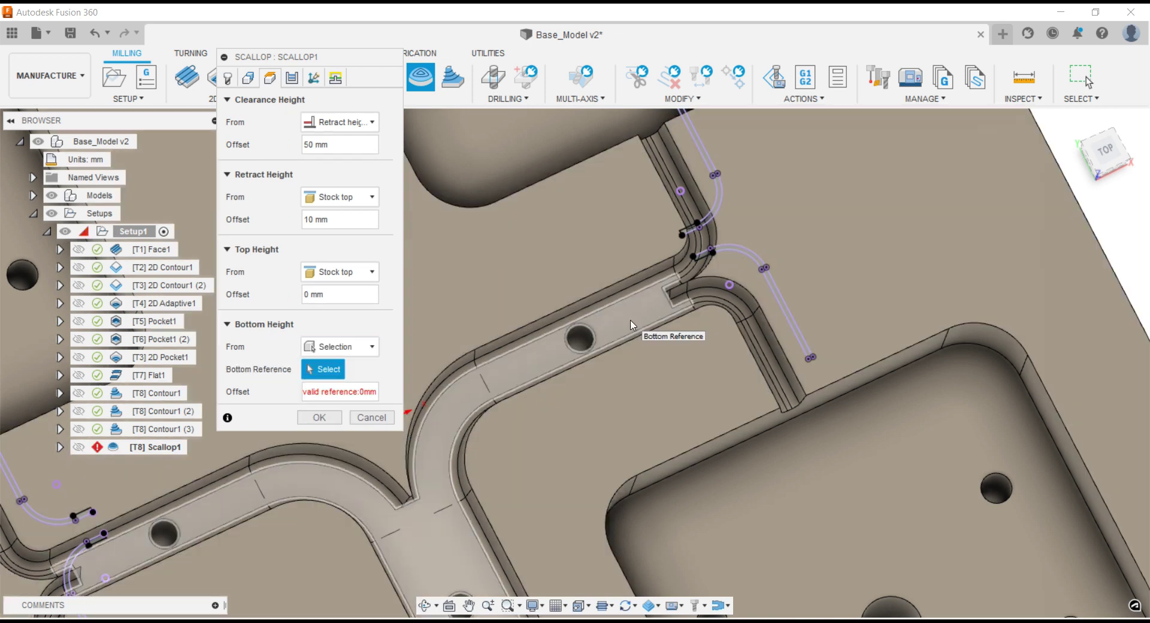
{"action": "left_click", "coordinate": [569, 333]}
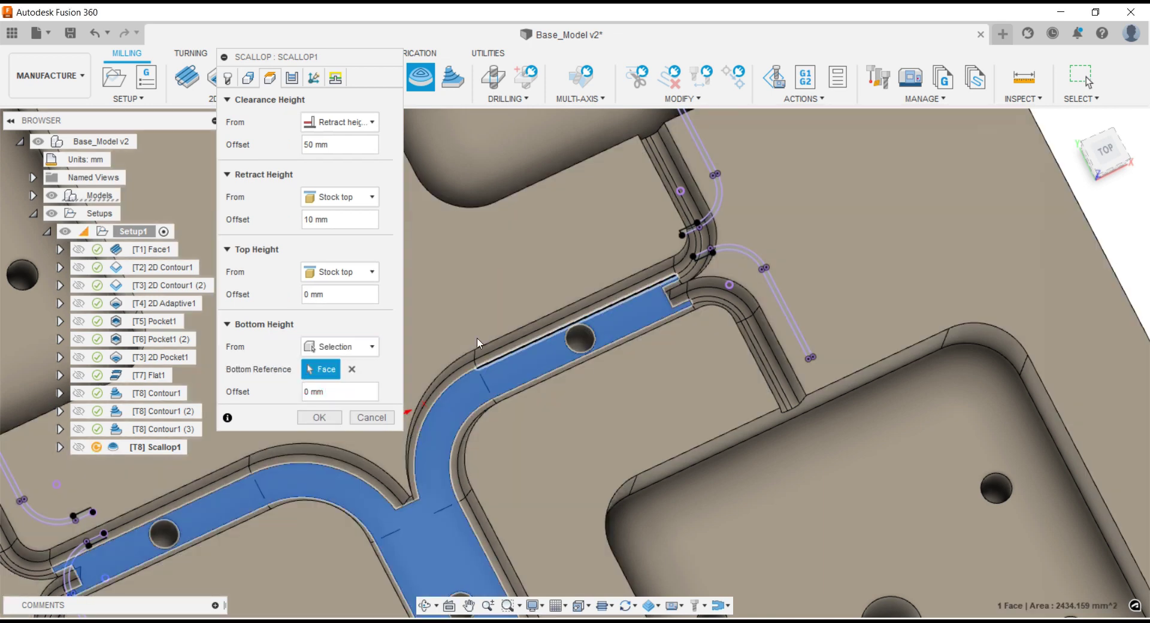
- Enable smoothing on the Passes tab and accept the Scallop1 toolpath
{"action": "left_click", "coordinate": [291, 78]}
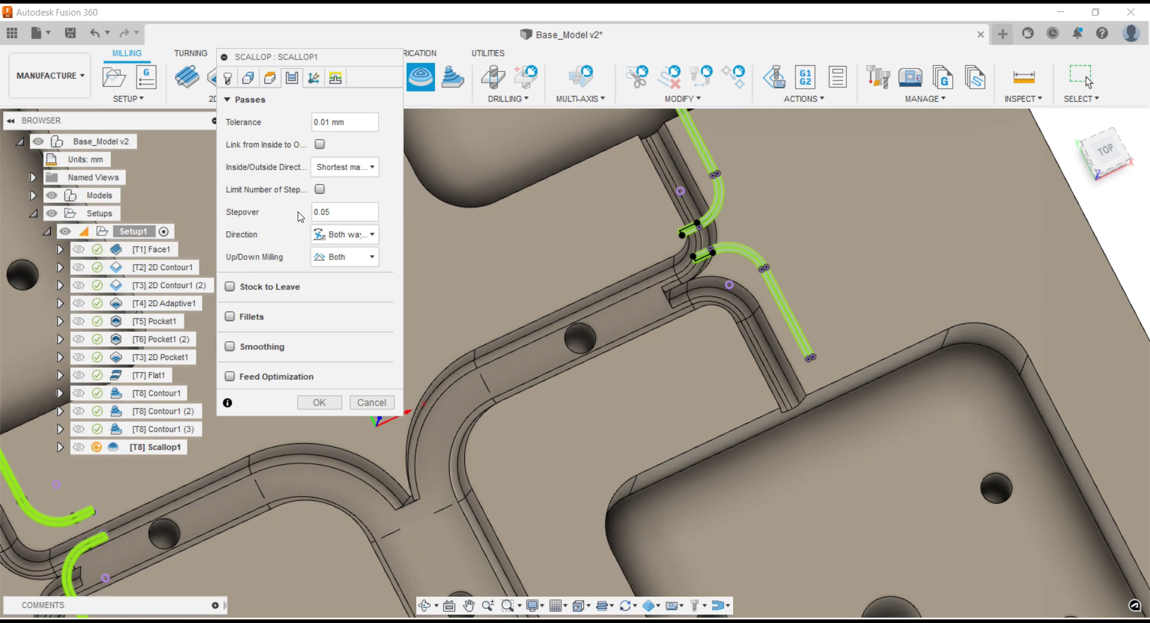
{"action": "left_click", "coordinate": [230, 345]}
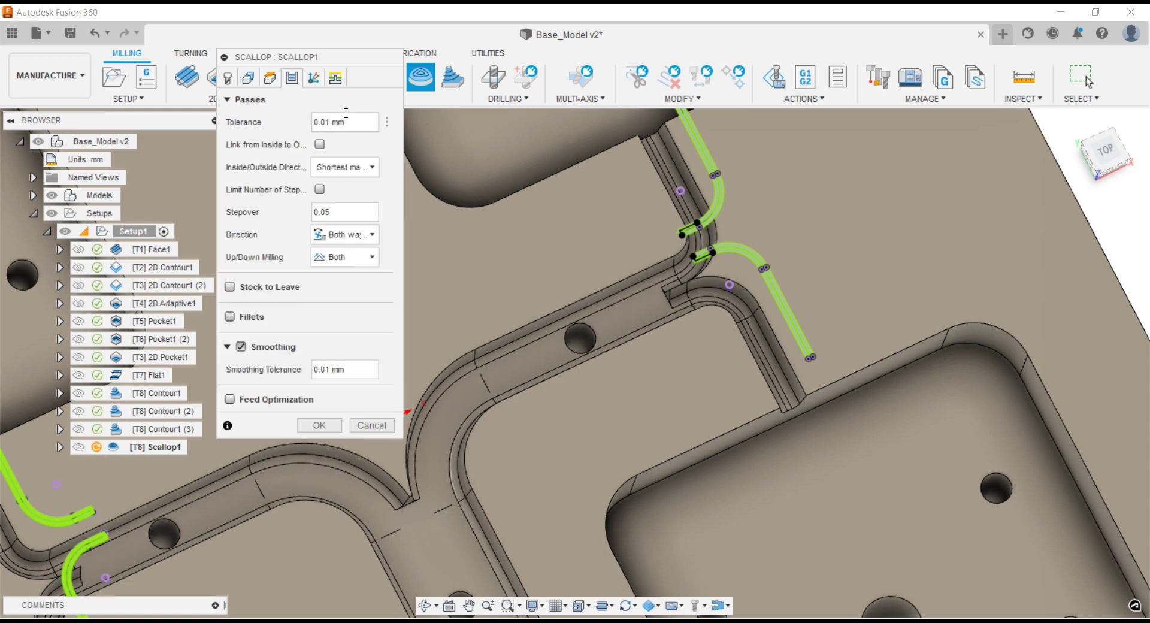
{"action": "left_click", "coordinate": [335, 79]}
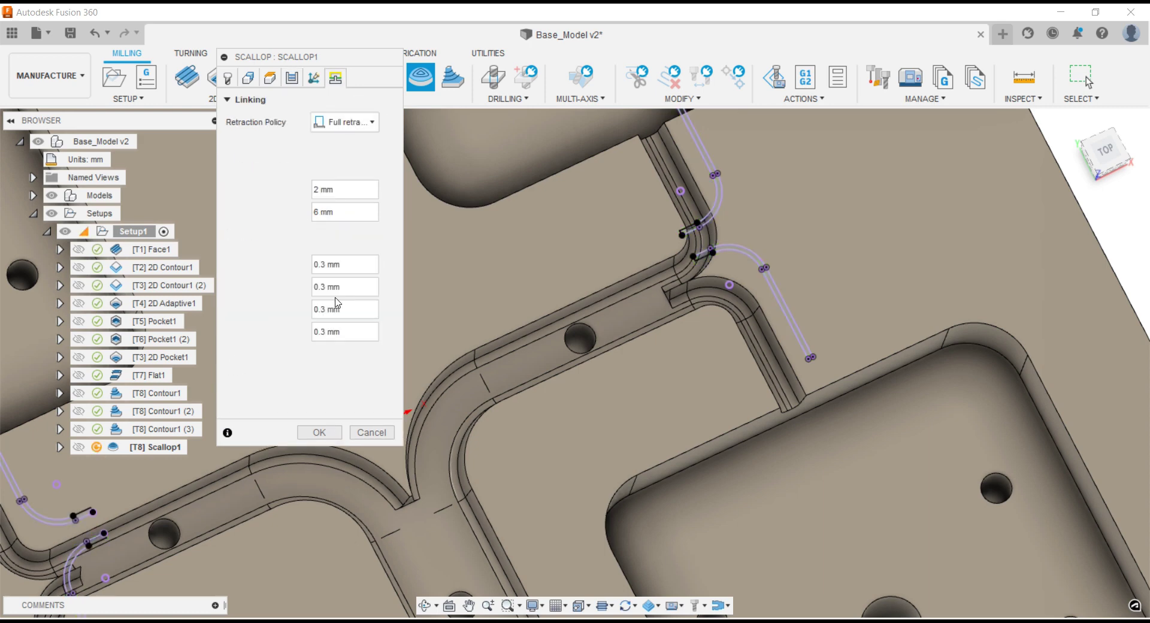
{"action": "left_click", "coordinate": [319, 432]}
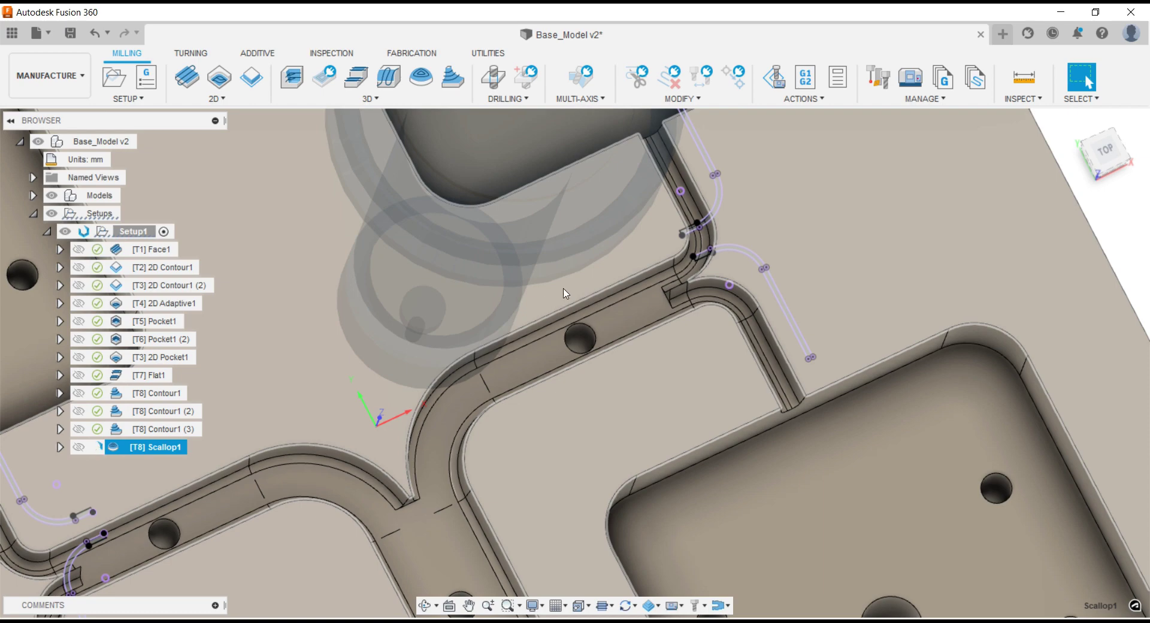
{"action": "scroll", "coordinate": [697, 262], "scroll_direction": "down", "scroll_amount": 4}
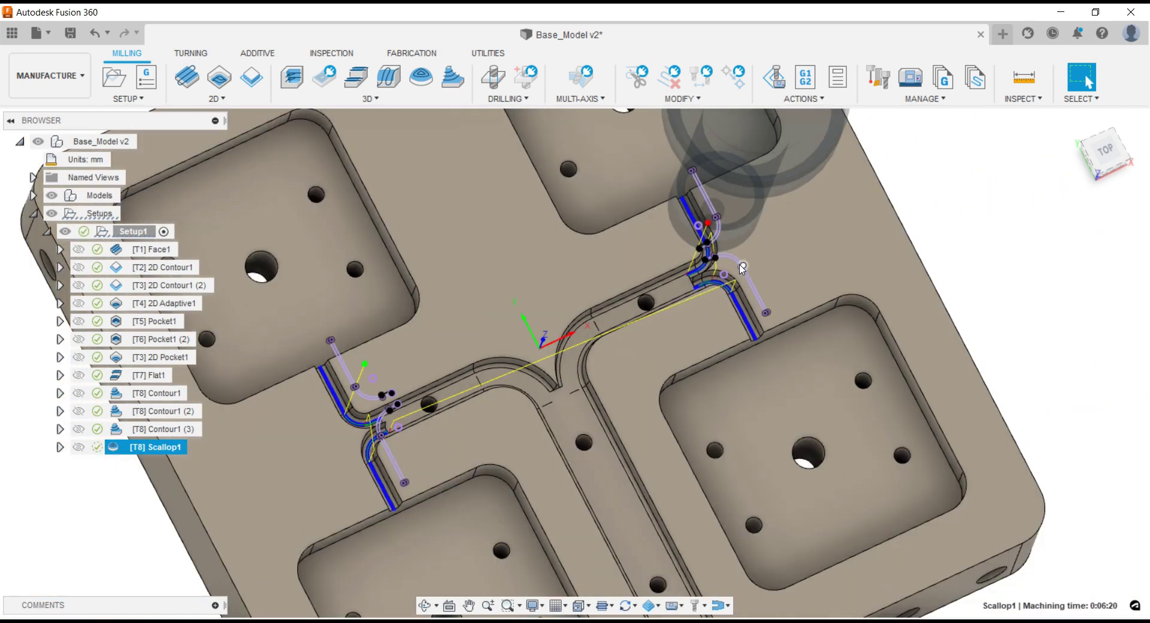
{"action": "scroll", "coordinate": [667, 269], "scroll_direction": "up", "scroll_amount": 3}
{"action": "scroll", "coordinate": [650, 307], "scroll_direction": "up", "scroll_amount": 3}
{"action": "scroll", "coordinate": [653, 314], "scroll_direction": "up", "scroll_amount": 2}
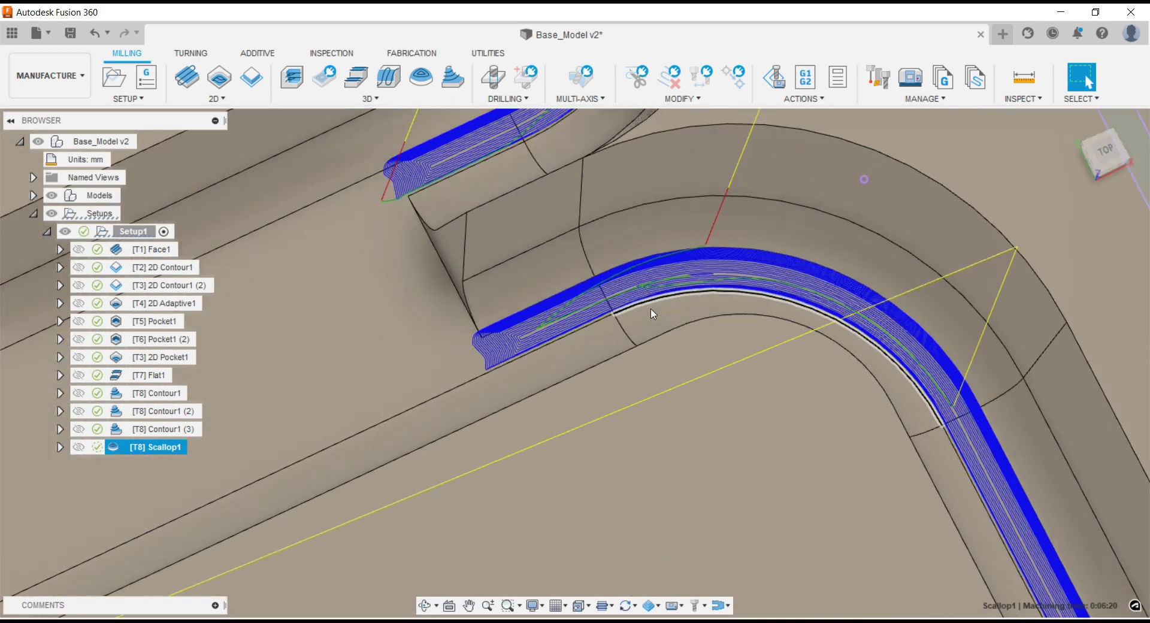
{"action": "scroll", "coordinate": [641, 308], "scroll_direction": "down", "scroll_amount": 3}
{"action": "scroll", "coordinate": [638, 303], "scroll_direction": "down", "scroll_amount": 2}
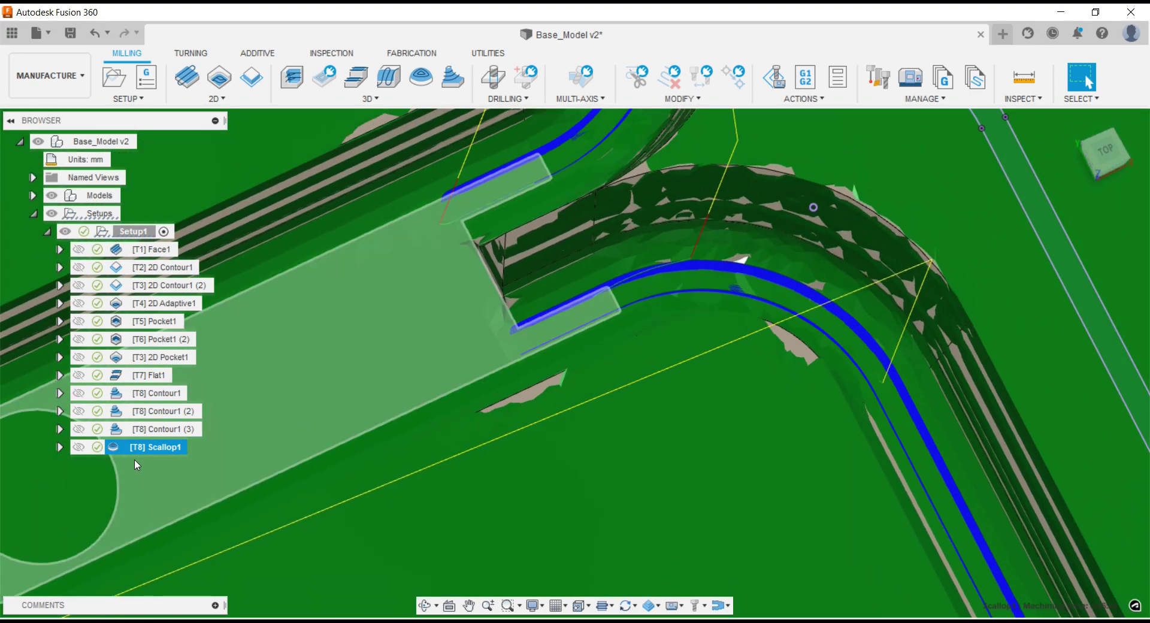
{"action": "scroll", "coordinate": [629, 302], "scroll_direction": "down", "scroll_amount": 3}
{"action": "scroll", "coordinate": [618, 311], "scroll_direction": "down", "scroll_amount": 3}
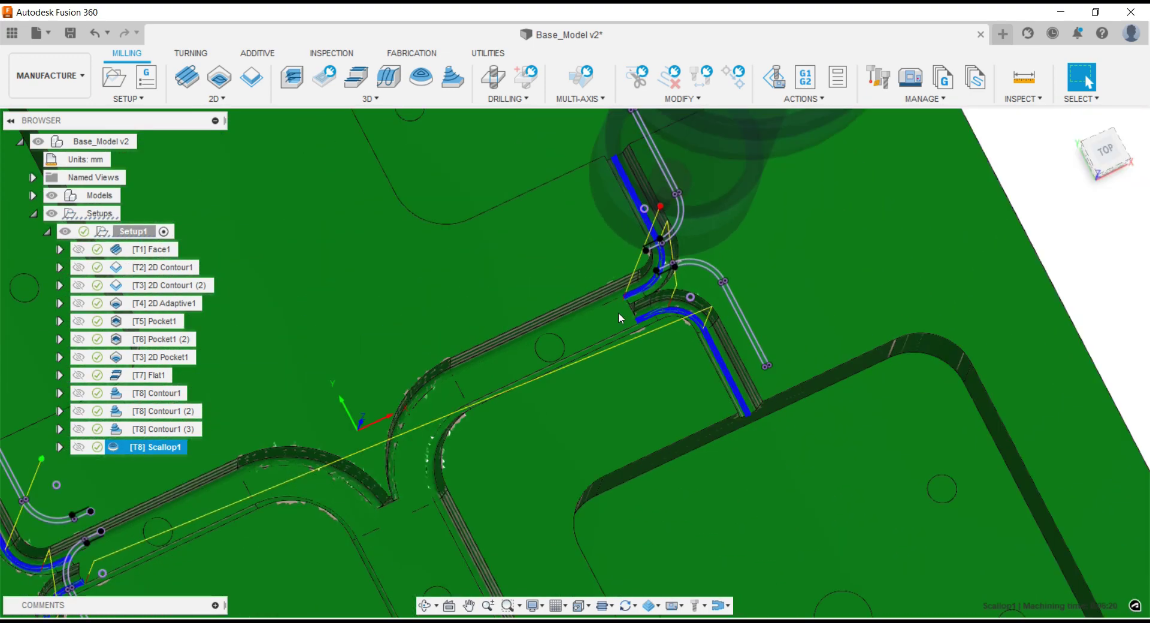
{"action": "scroll", "coordinate": [618, 312], "scroll_direction": "down", "scroll_amount": 1}
{"action": "left_click", "coordinate": [978, 280]}
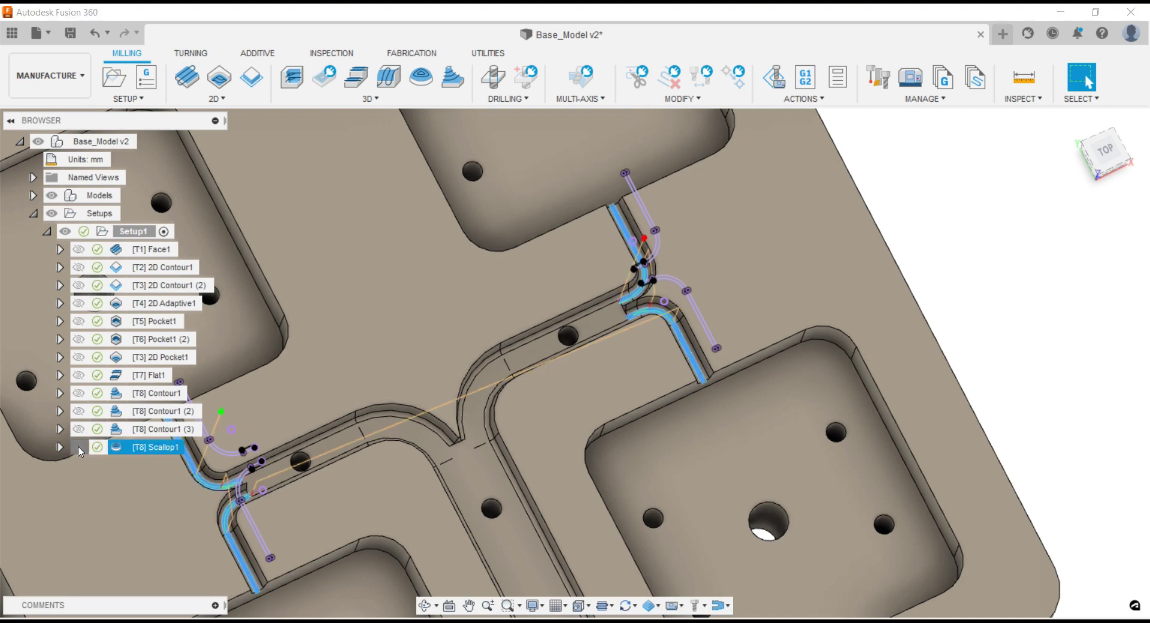
{"action": "scroll", "coordinate": [720, 322], "scroll_direction": "up", "scroll_amount": 2}
{"action": "scroll", "coordinate": [658, 306], "scroll_direction": "up", "scroll_amount": 2}
{"action": "scroll", "coordinate": [606, 301], "scroll_direction": "up", "scroll_amount": 2}
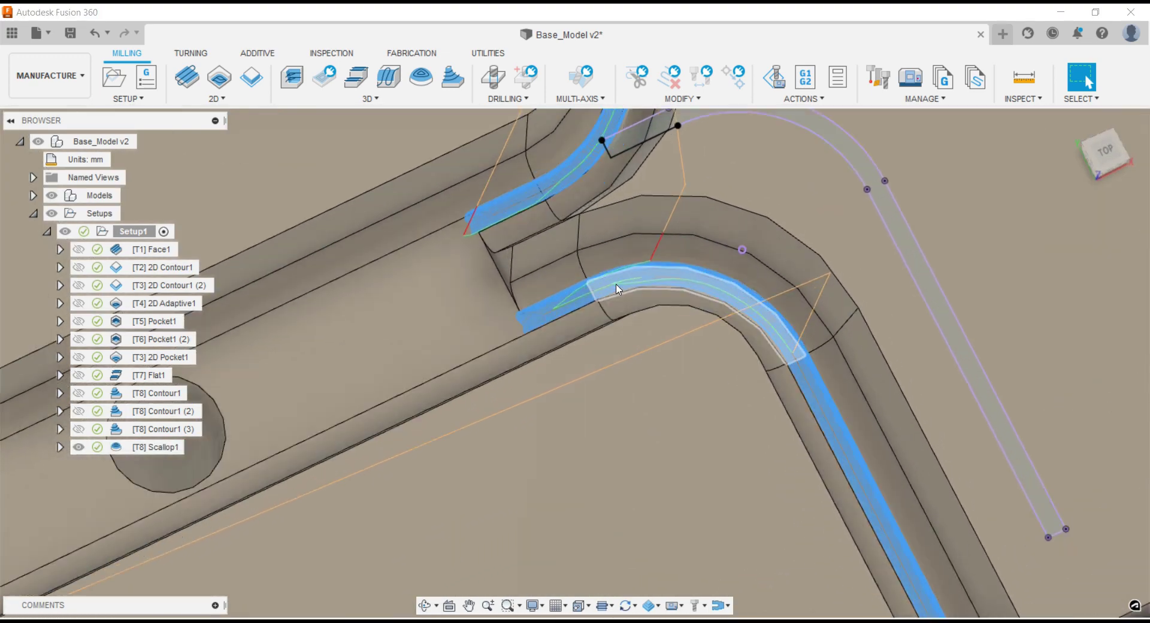
{"action": "scroll", "coordinate": [617, 264], "scroll_direction": "up", "scroll_amount": 2}
{"action": "scroll", "coordinate": [618, 264], "scroll_direction": "up", "scroll_amount": 2}
{"action": "scroll", "coordinate": [618, 266], "scroll_direction": "down", "scroll_amount": 3}
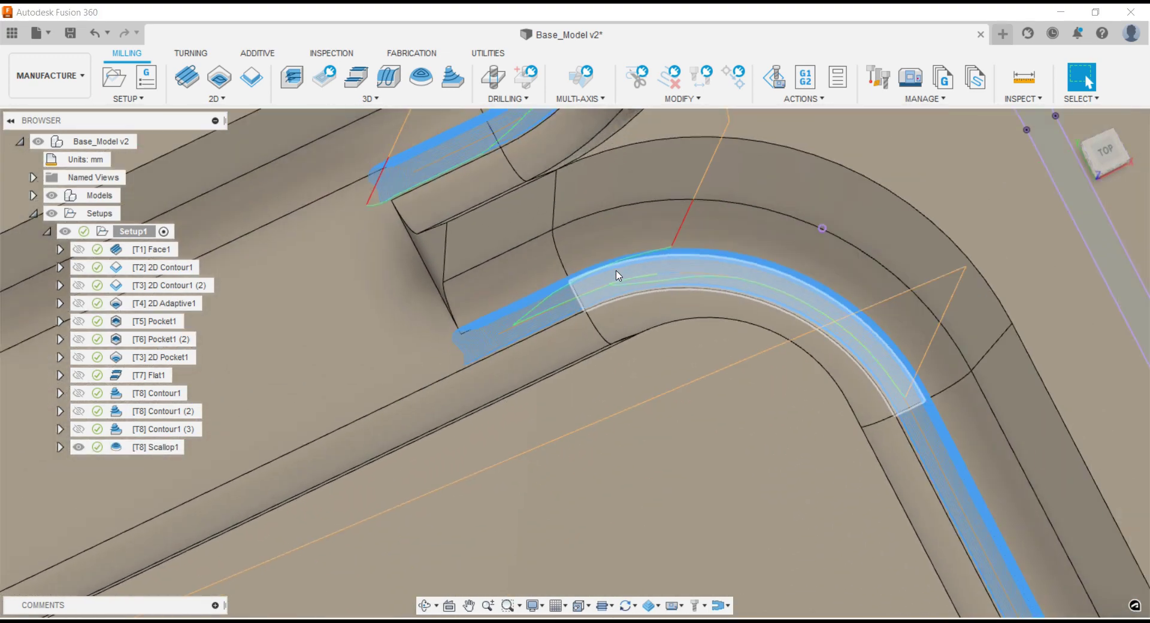
{"action": "scroll", "coordinate": [618, 274], "scroll_direction": "down", "scroll_amount": 1}
{"action": "scroll", "coordinate": [618, 276], "scroll_direction": "down", "scroll_amount": 2}
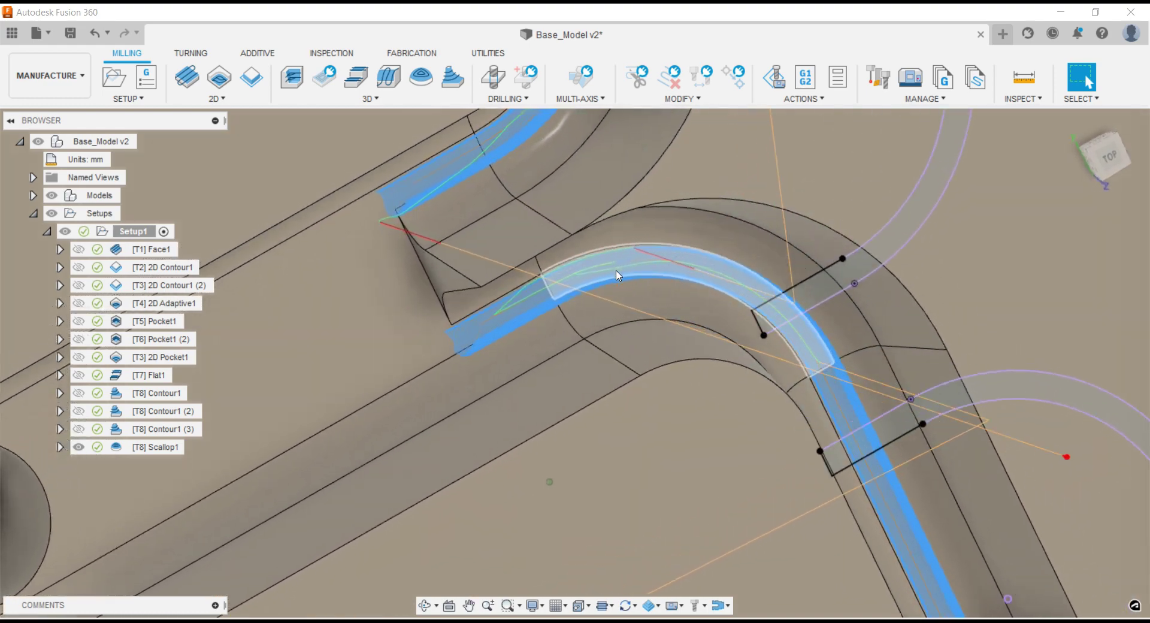
{"action": "scroll", "coordinate": [618, 275], "scroll_direction": "up", "scroll_amount": 3}
{"action": "scroll", "coordinate": [618, 275], "scroll_direction": "up", "scroll_amount": 1}
{"action": "scroll", "coordinate": [618, 276], "scroll_direction": "up", "scroll_amount": 2}
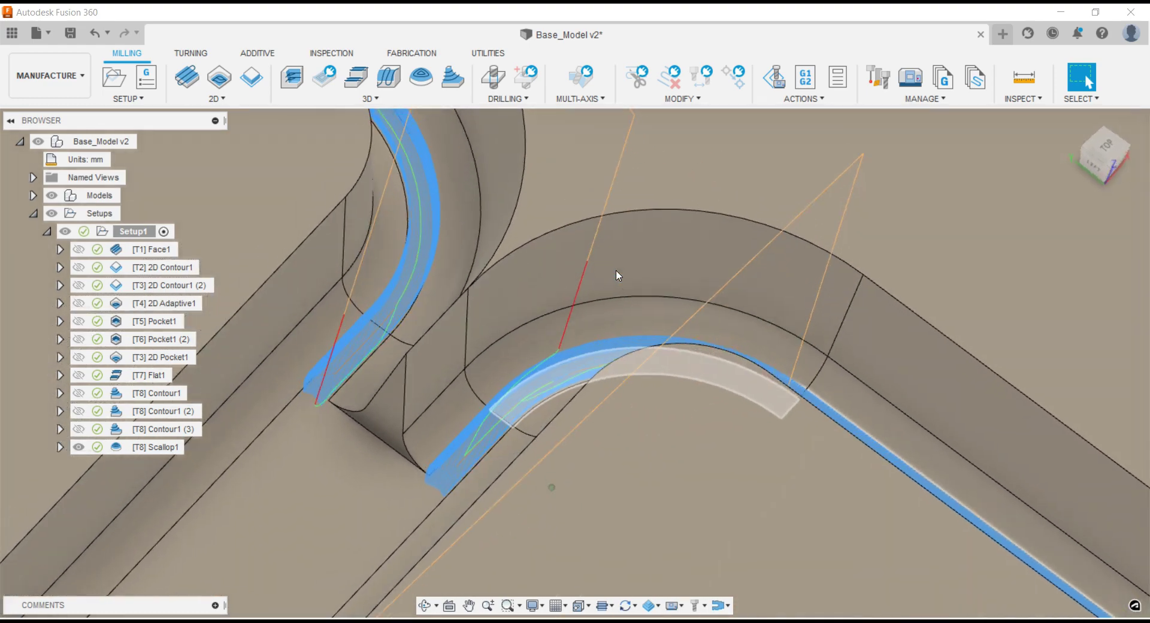
{"action": "scroll", "coordinate": [564, 333], "scroll_direction": "up", "scroll_amount": 1}
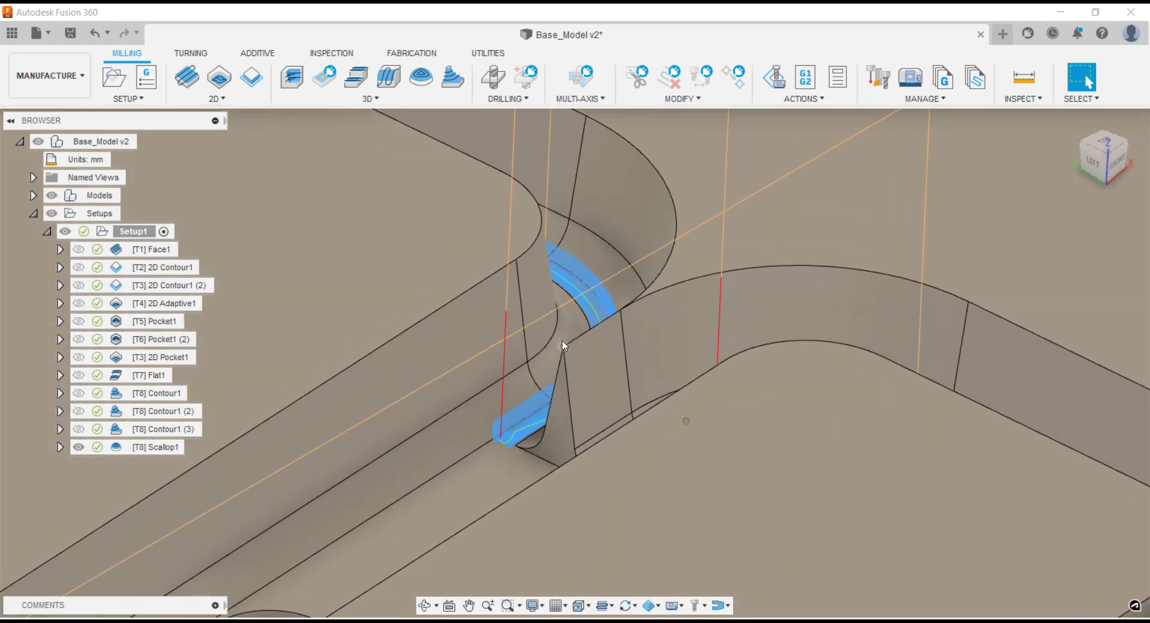
{"action": "scroll", "coordinate": [570, 411], "scroll_direction": "up", "scroll_amount": 2}
{"action": "scroll", "coordinate": [577, 431], "scroll_direction": "up", "scroll_amount": 2}
{"action": "scroll", "coordinate": [578, 434], "scroll_direction": "up", "scroll_amount": 1}
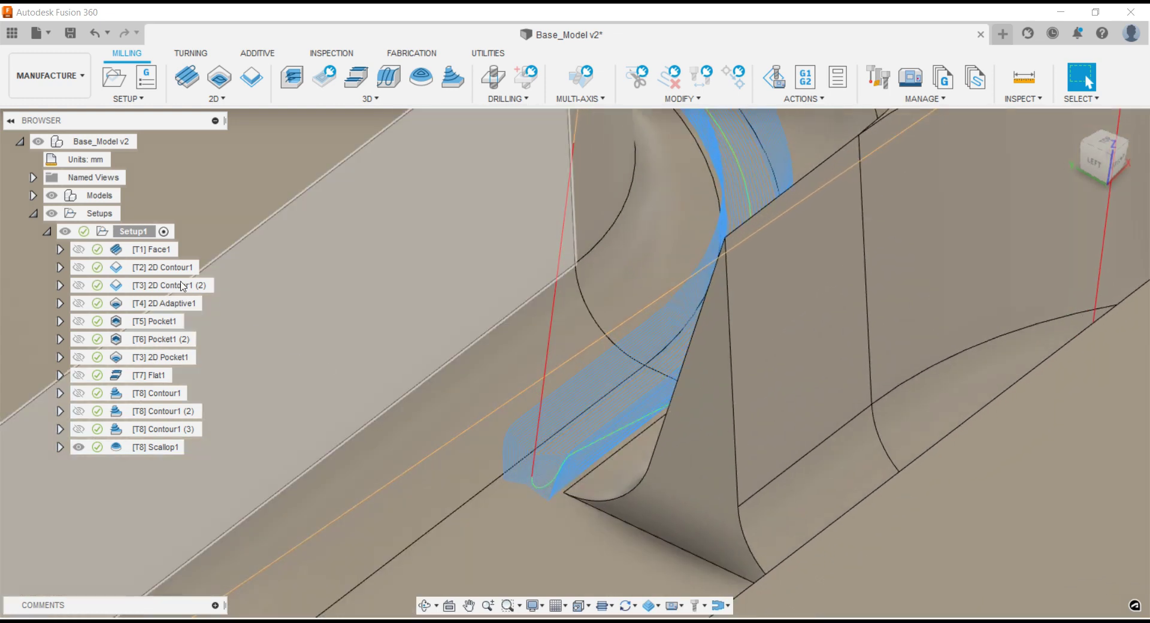
- Edit Scallop1 to set Tool Containment to Tool center on boundary, and bring up the tool library
{"action": "right_click", "coordinate": [114, 447]}
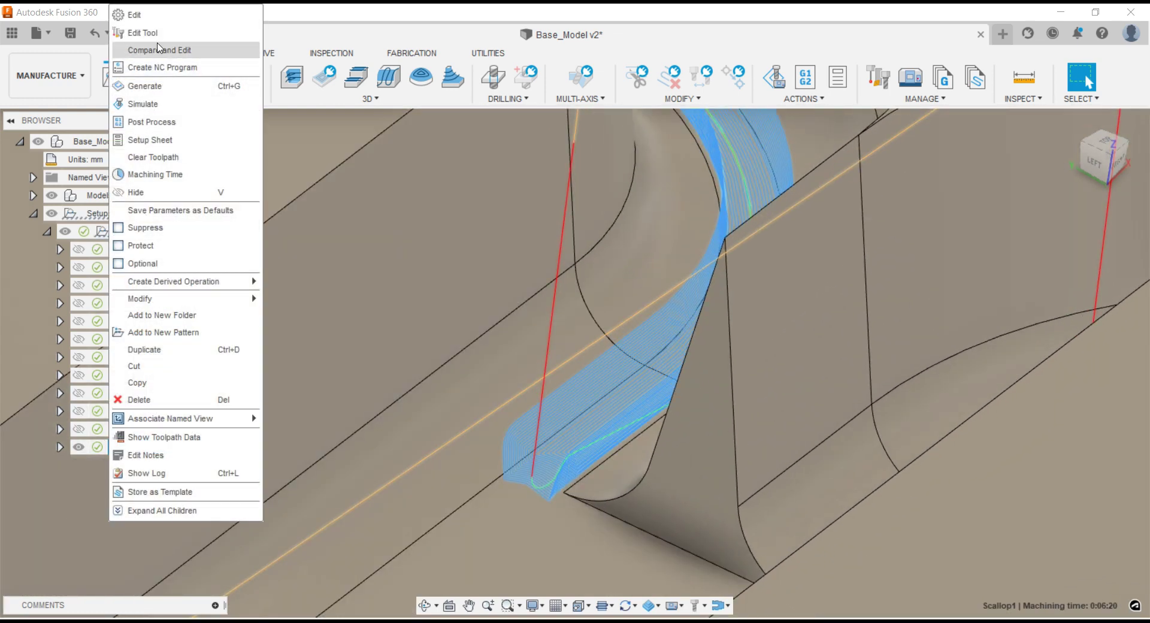
{"action": "left_click", "coordinate": [133, 14]}
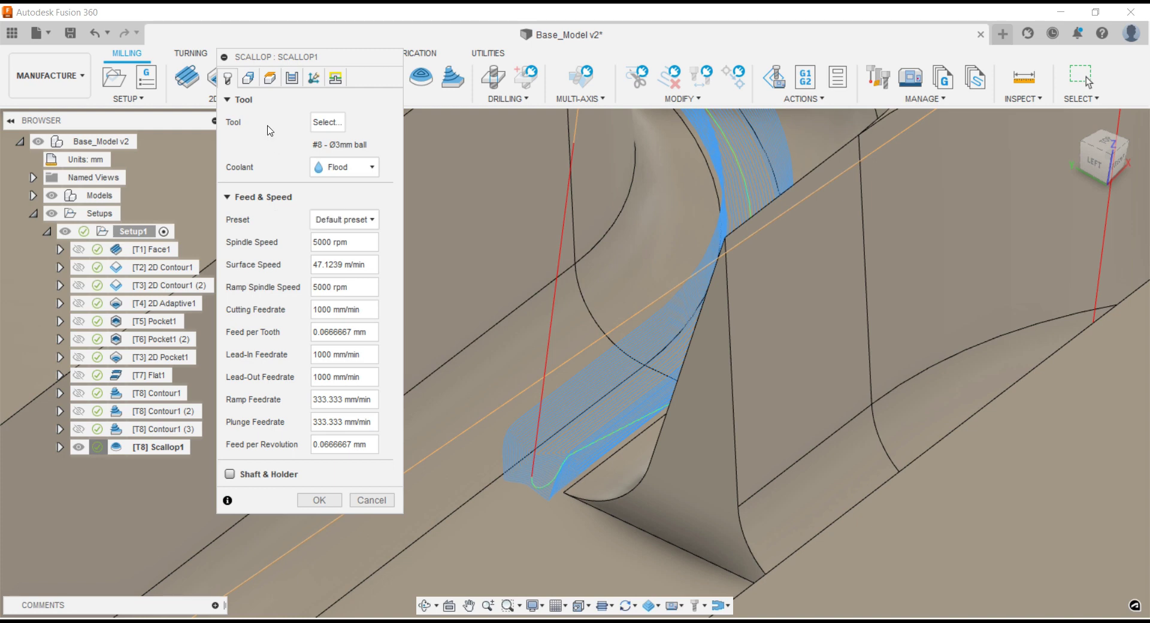
{"action": "left_click", "coordinate": [250, 79]}
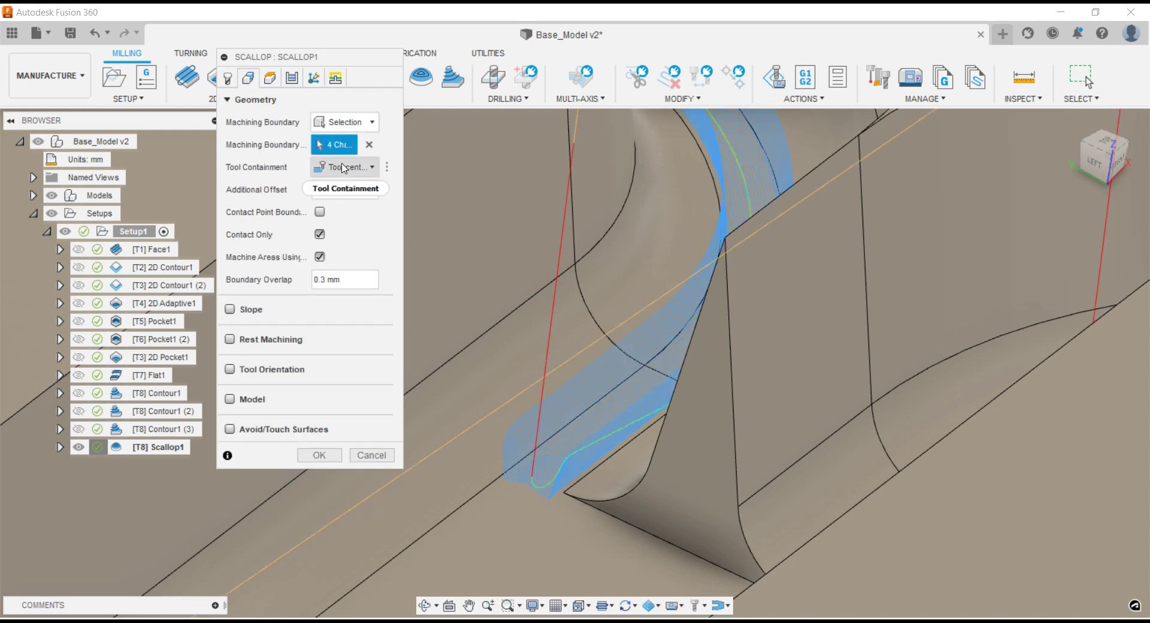
{"action": "left_click", "coordinate": [345, 167]}
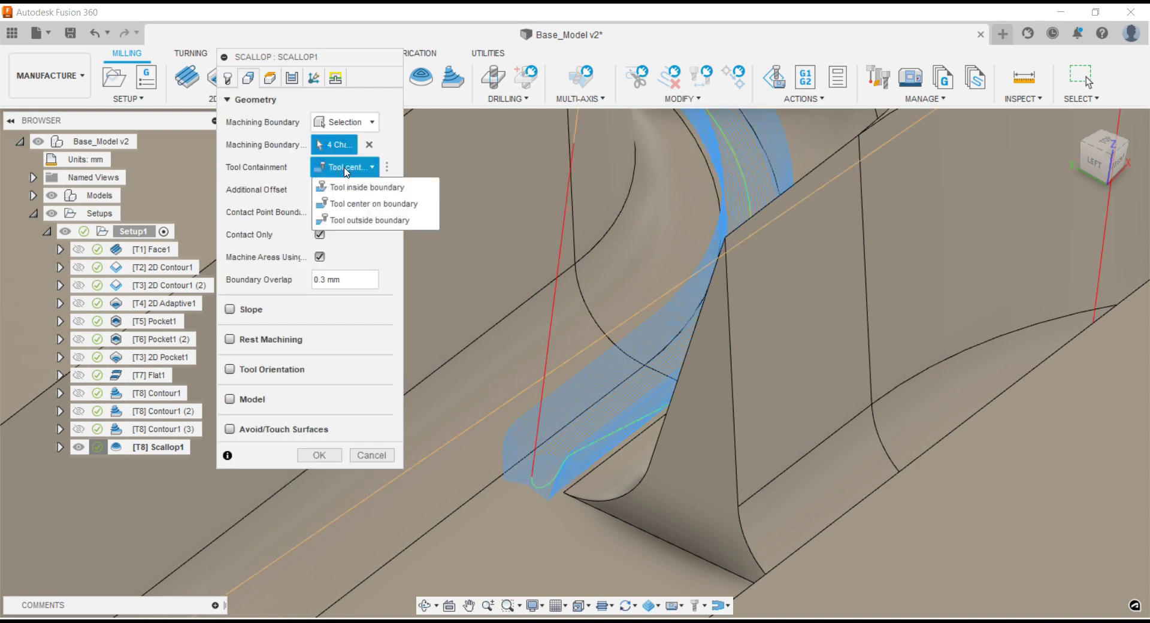
{"action": "left_click", "coordinate": [358, 204]}
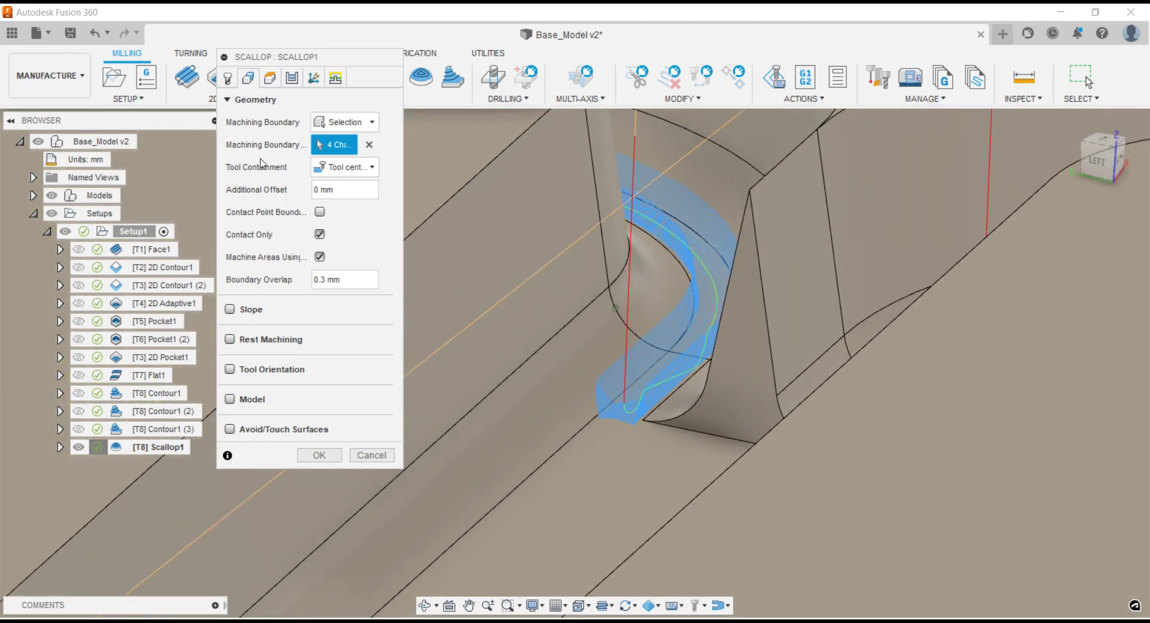
{"action": "left_click", "coordinate": [230, 78]}
{"action": "left_click", "coordinate": [326, 115]}
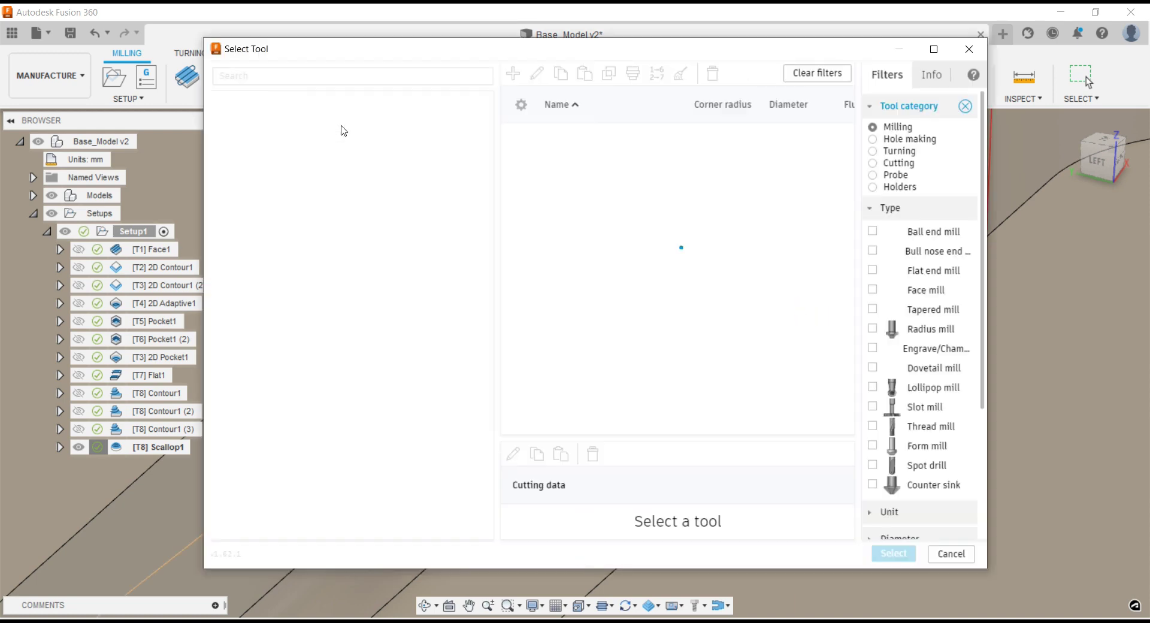
- Swap Scallop1 to tool #9, the Ø1.5 mm ball end mill from Tools VMC, and regenerate
{"action": "left_click", "coordinate": [292, 230]}
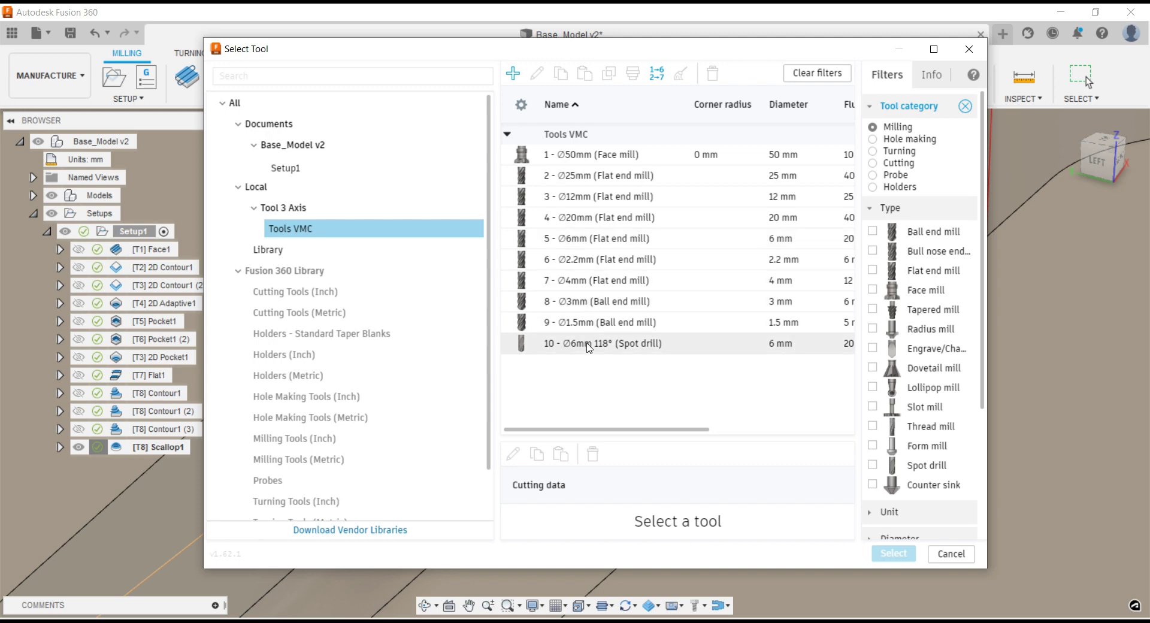
{"action": "left_click", "coordinate": [586, 323]}
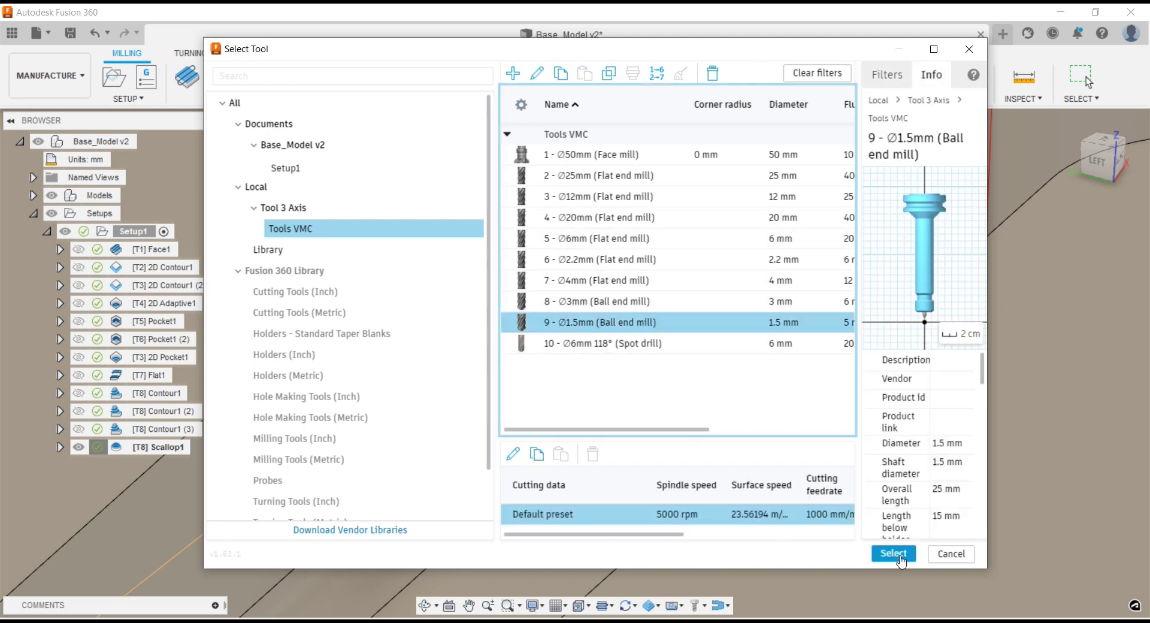
{"action": "left_click", "coordinate": [910, 557]}
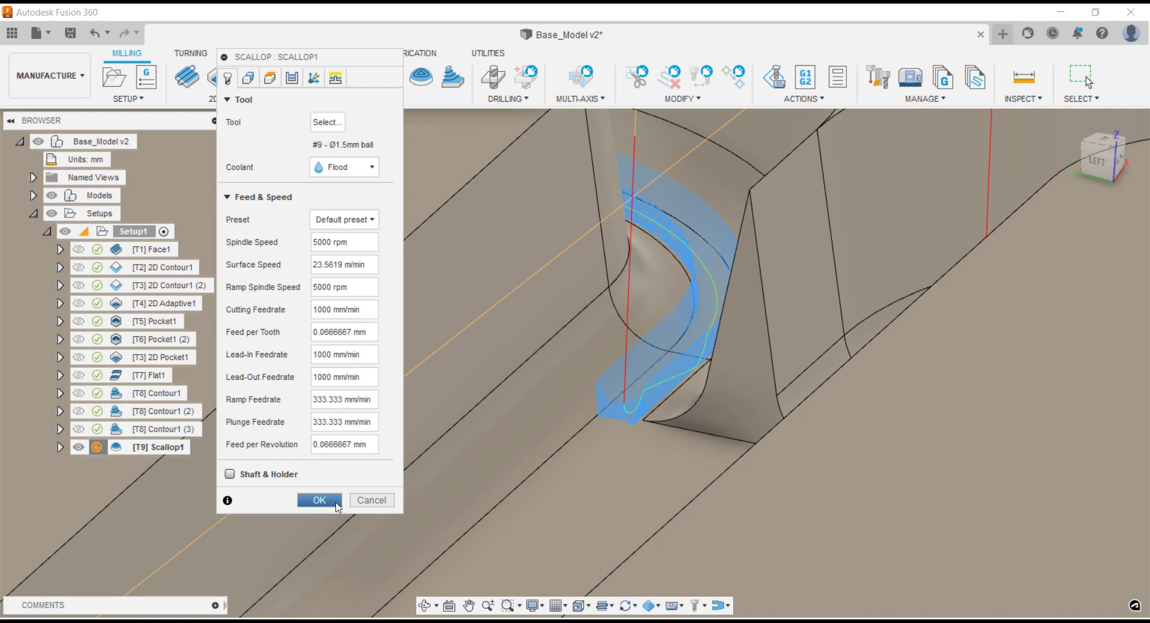
{"action": "left_click", "coordinate": [330, 505]}
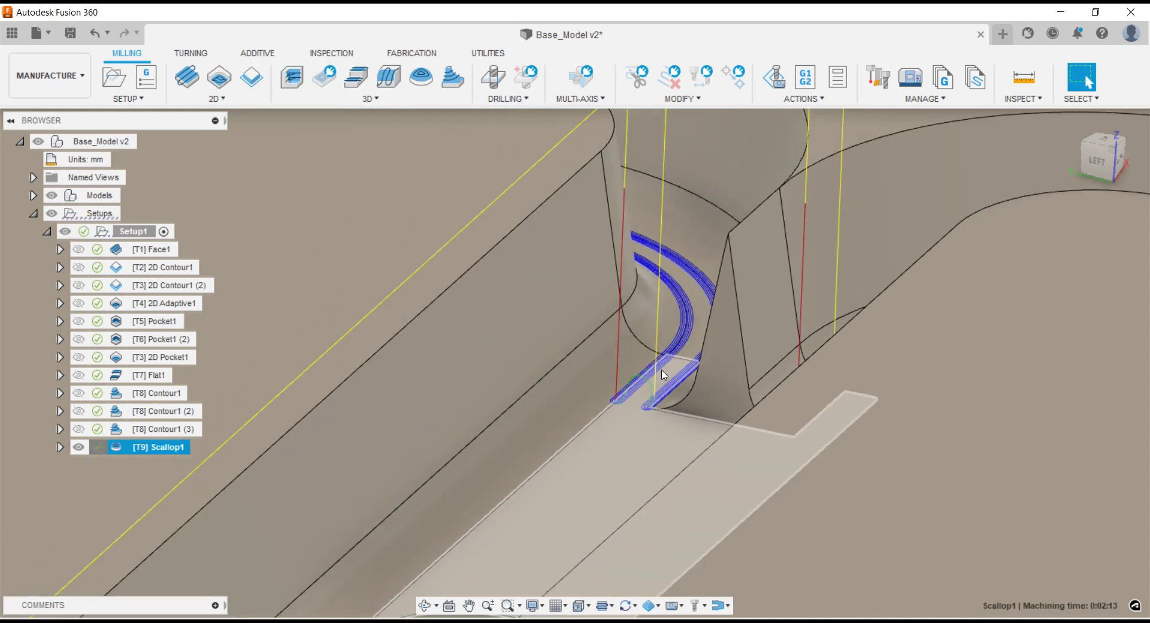
- Deselect Scallop1 and orbit toward the channel junction to inspect the 1.5 mm scallop path
{"action": "scroll", "coordinate": [663, 371], "scroll_direction": "down", "scroll_amount": 3}
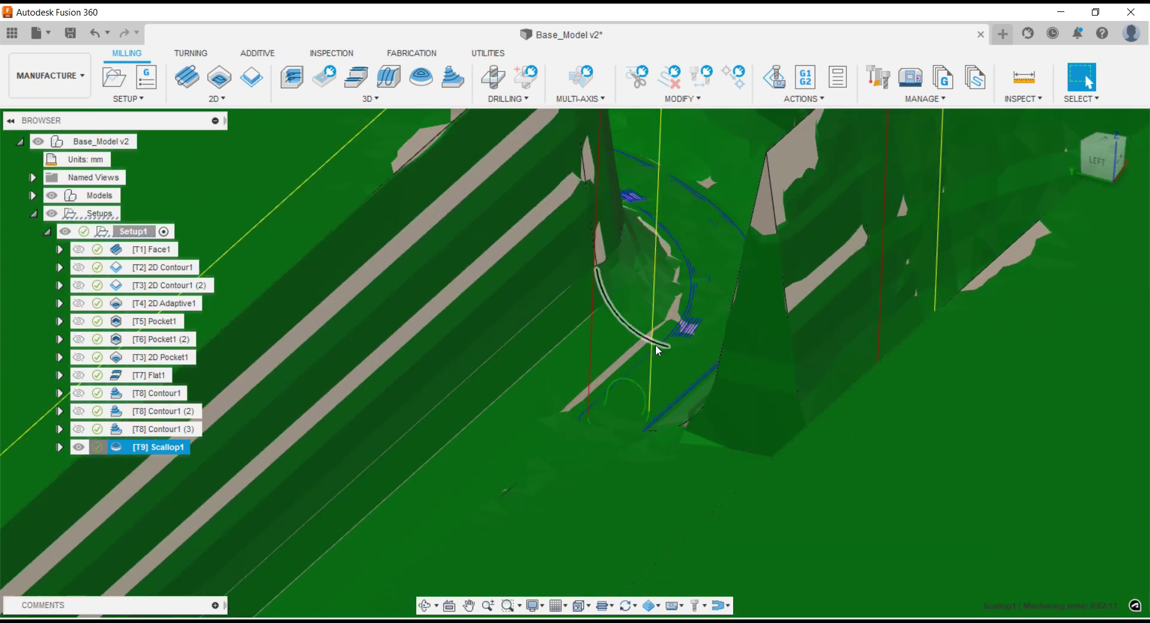
{"action": "scroll", "coordinate": [664, 354], "scroll_direction": "down", "scroll_amount": 3}
{"action": "scroll", "coordinate": [667, 335], "scroll_direction": "down", "scroll_amount": 3}
{"action": "scroll", "coordinate": [669, 316], "scroll_direction": "down", "scroll_amount": 2}
{"action": "scroll", "coordinate": [668, 316], "scroll_direction": "down", "scroll_amount": 2}
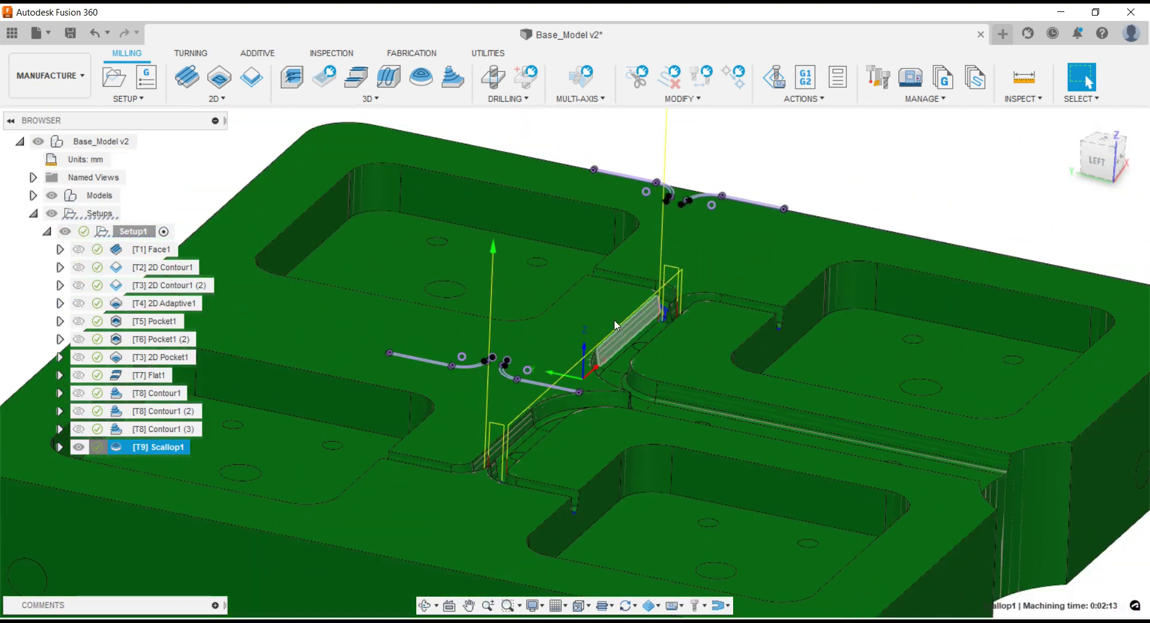
{"action": "left_click", "coordinate": [216, 177]}
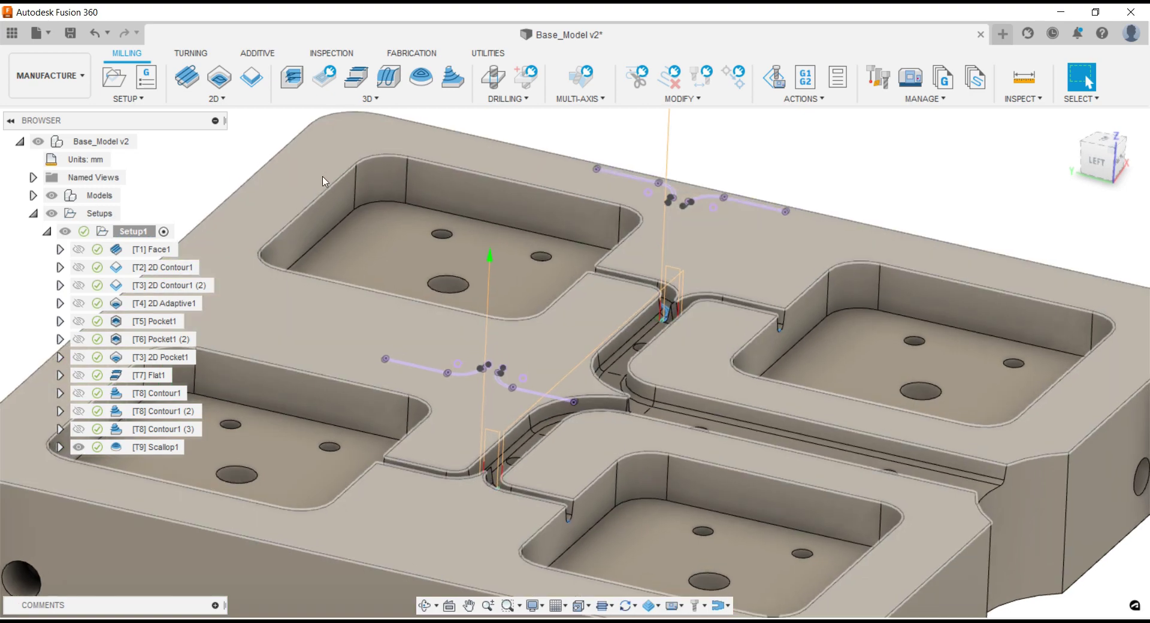
{"action": "middle_click_drag", "start_coordinate": [216, 177], "coordinate": [440, 207], "text": "shift"}
{"action": "scroll", "coordinate": [557, 273], "scroll_direction": "up", "scroll_amount": 8}
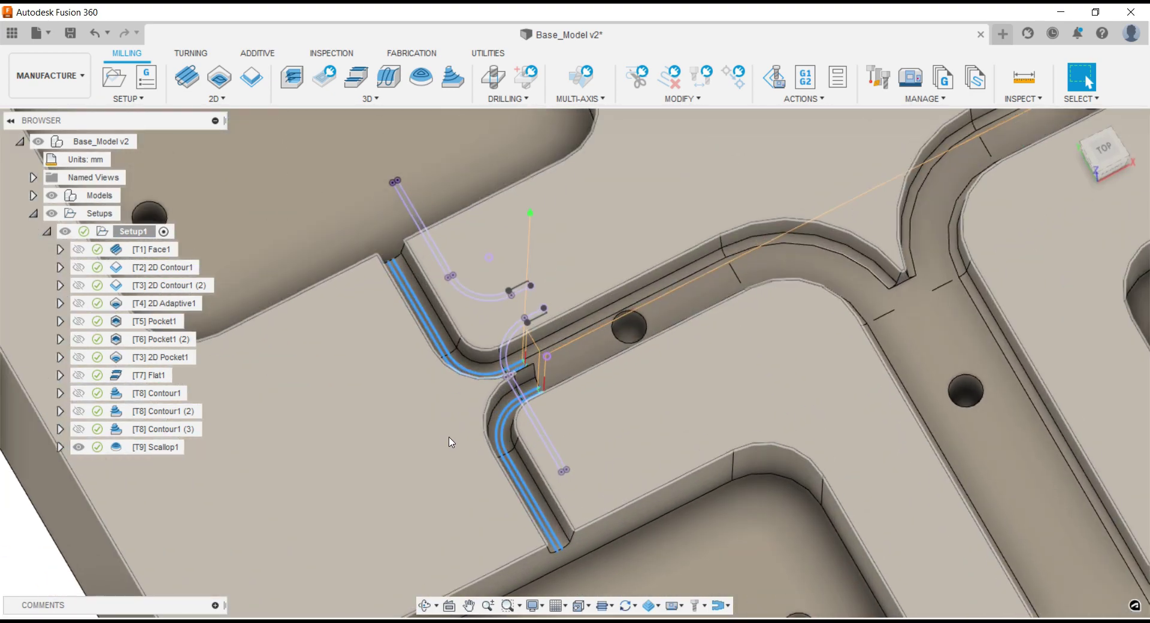
{"action": "scroll", "coordinate": [557, 273], "scroll_direction": "up", "scroll_amount": 2}
{"action": "scroll", "coordinate": [556, 276], "scroll_direction": "up", "scroll_amount": 2}
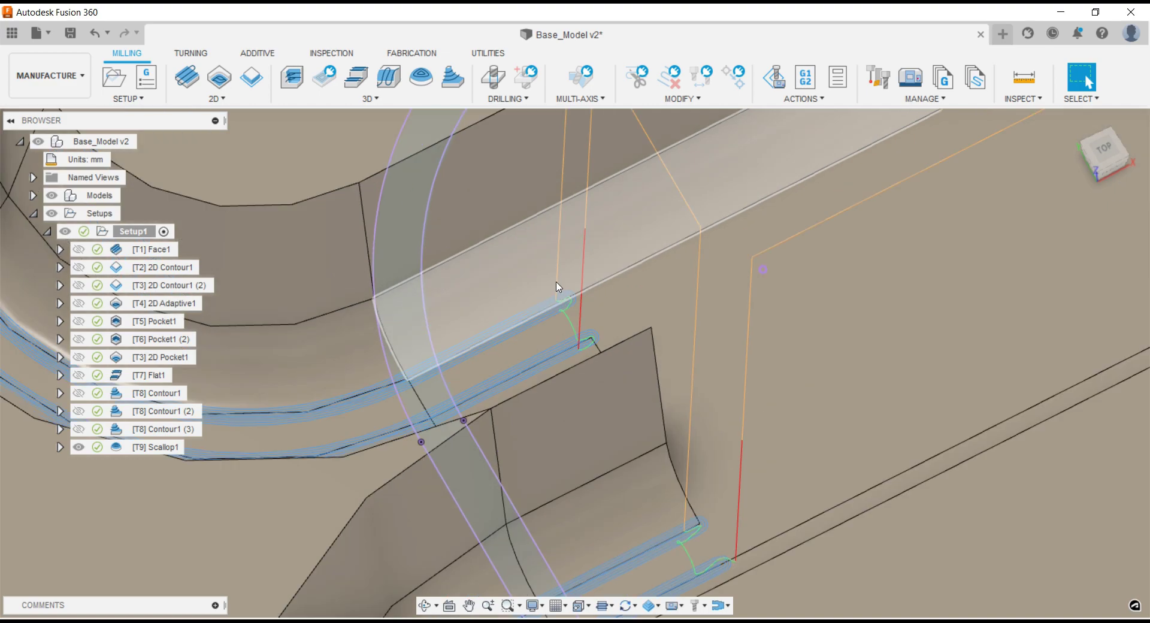
{"action": "scroll", "coordinate": [556, 279], "scroll_direction": "up", "scroll_amount": 2}
{"action": "scroll", "coordinate": [556, 284], "scroll_direction": "up", "scroll_amount": 2}
{"action": "scroll", "coordinate": [557, 286], "scroll_direction": "down", "scroll_amount": 2}
{"action": "scroll", "coordinate": [676, 443], "scroll_direction": "down", "scroll_amount": 2}
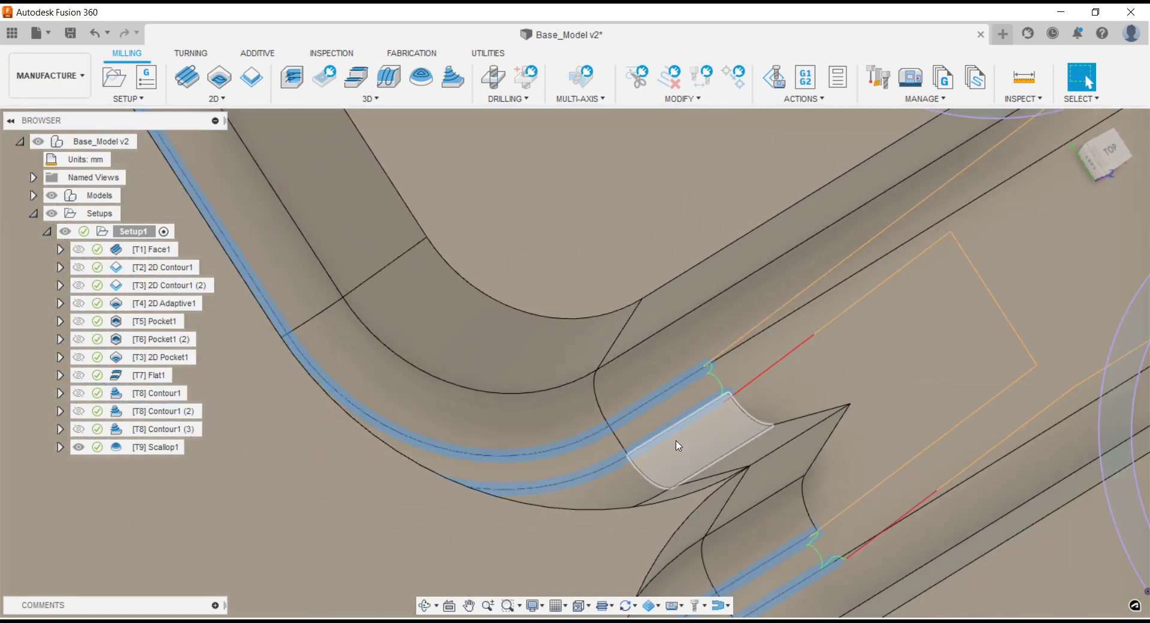
{"action": "scroll", "coordinate": [675, 443], "scroll_direction": "down", "scroll_amount": 3}
{"action": "scroll", "coordinate": [676, 444], "scroll_direction": "down", "scroll_amount": 2}
{"action": "scroll", "coordinate": [677, 444], "scroll_direction": "up", "scroll_amount": 2}
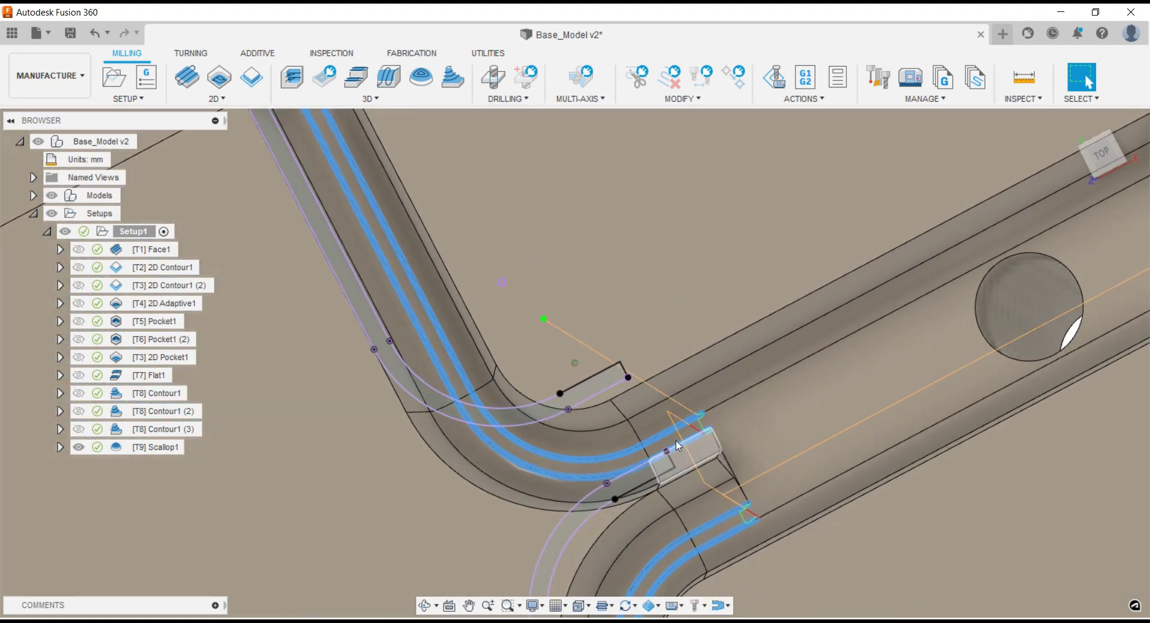
{"action": "scroll", "coordinate": [677, 444], "scroll_direction": "up", "scroll_amount": 1}
{"action": "scroll", "coordinate": [677, 444], "scroll_direction": "up", "scroll_amount": 2}
- Tilt the view over the channel and select Scallop1 in the browser
{"action": "middle_click_drag", "start_coordinate": [676, 439], "coordinate": [402, 279], "text": "shift"}
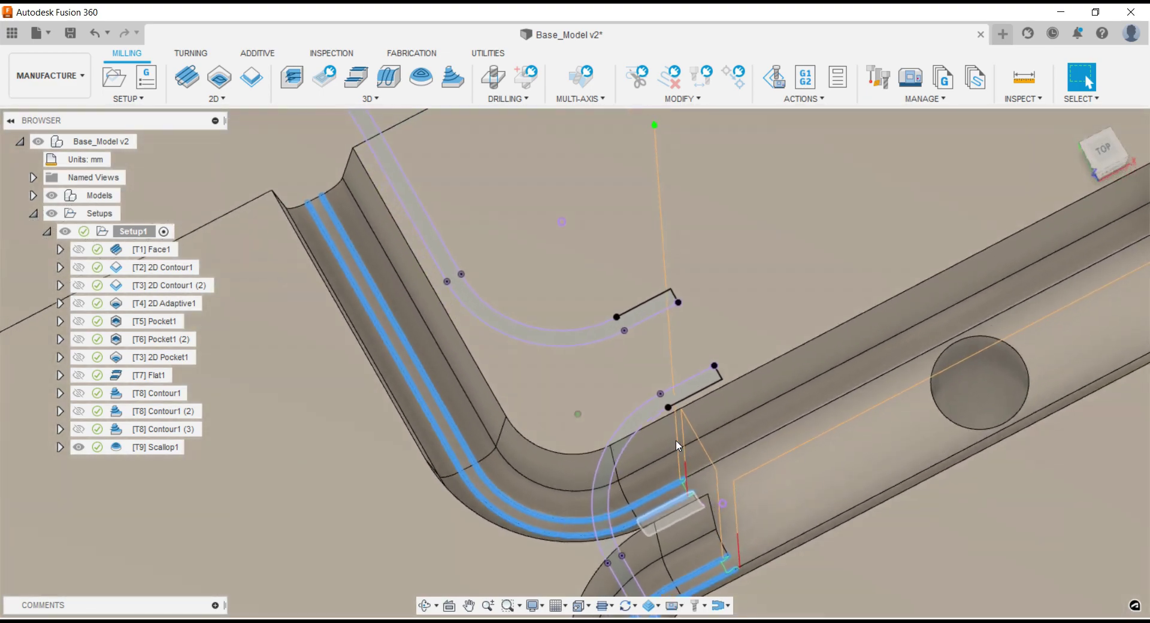
{"action": "scroll", "coordinate": [401, 275], "scroll_direction": "up", "scroll_amount": 4}
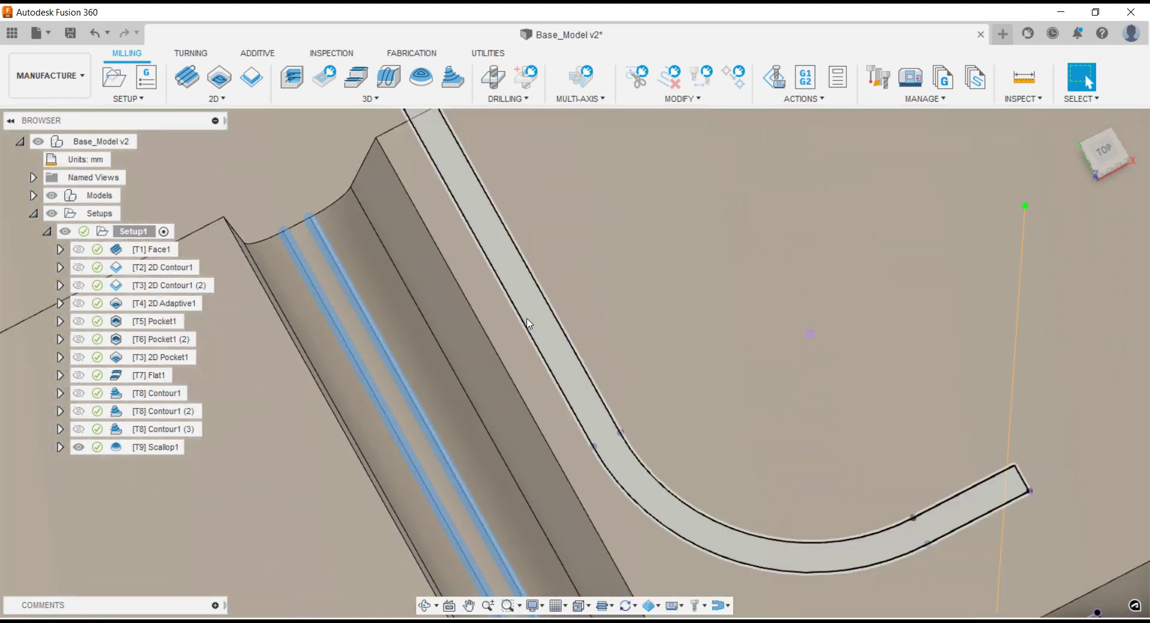
{"action": "scroll", "coordinate": [385, 287], "scroll_direction": "down", "scroll_amount": 2}
{"action": "scroll", "coordinate": [359, 251], "scroll_direction": "up", "scroll_amount": 1}
{"action": "scroll", "coordinate": [356, 236], "scroll_direction": "up", "scroll_amount": 2}
{"action": "scroll", "coordinate": [366, 245], "scroll_direction": "up", "scroll_amount": 2}
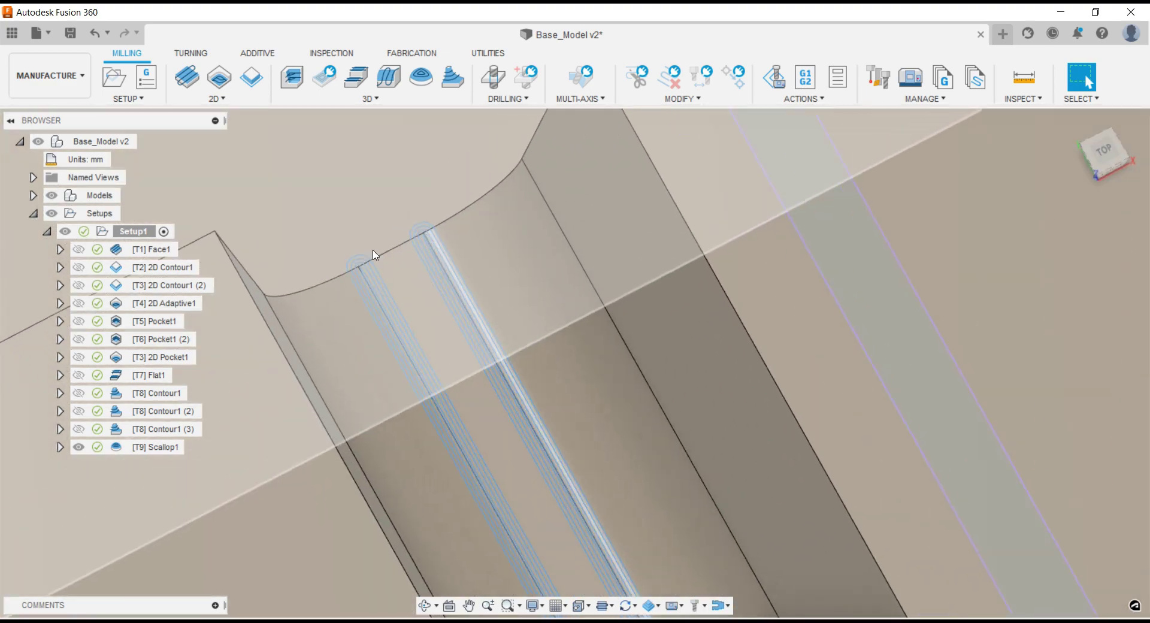
{"action": "scroll", "coordinate": [374, 254], "scroll_direction": "up", "scroll_amount": 2}
{"action": "left_click", "coordinate": [139, 454]}
- Edit Scallop1 to uncheck Contact Only (0.15 mm overlap) and regenerate it to 0:03:32
{"action": "right_click", "coordinate": [138, 454]}
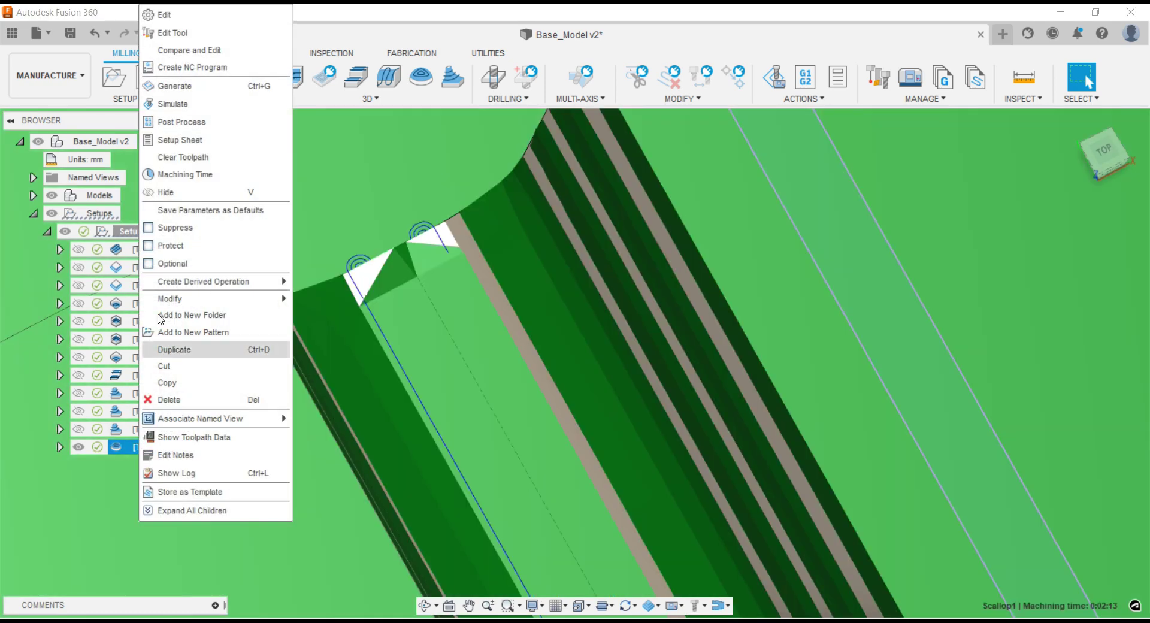
{"action": "left_click", "coordinate": [164, 14]}
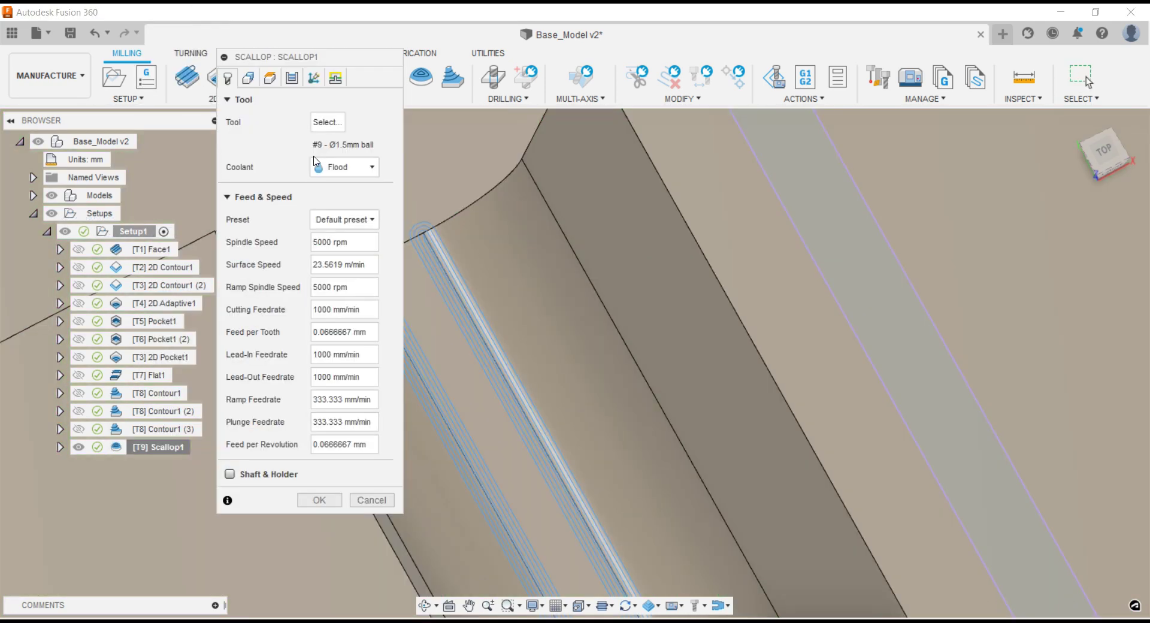
{"action": "left_click", "coordinate": [249, 84]}
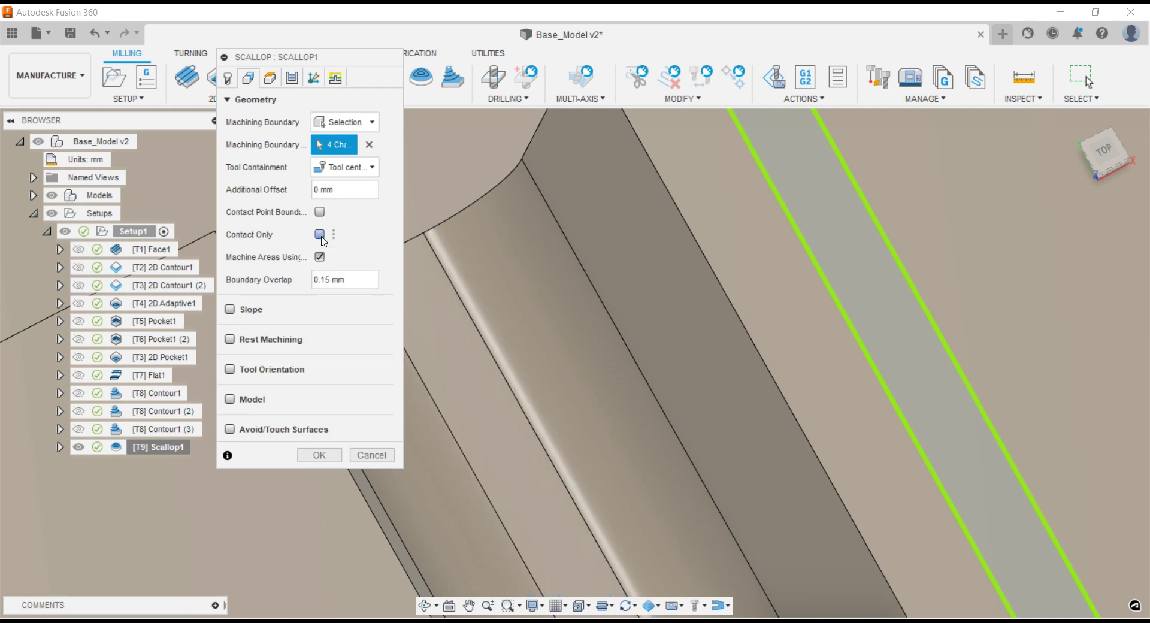
{"action": "left_click", "coordinate": [321, 235]}
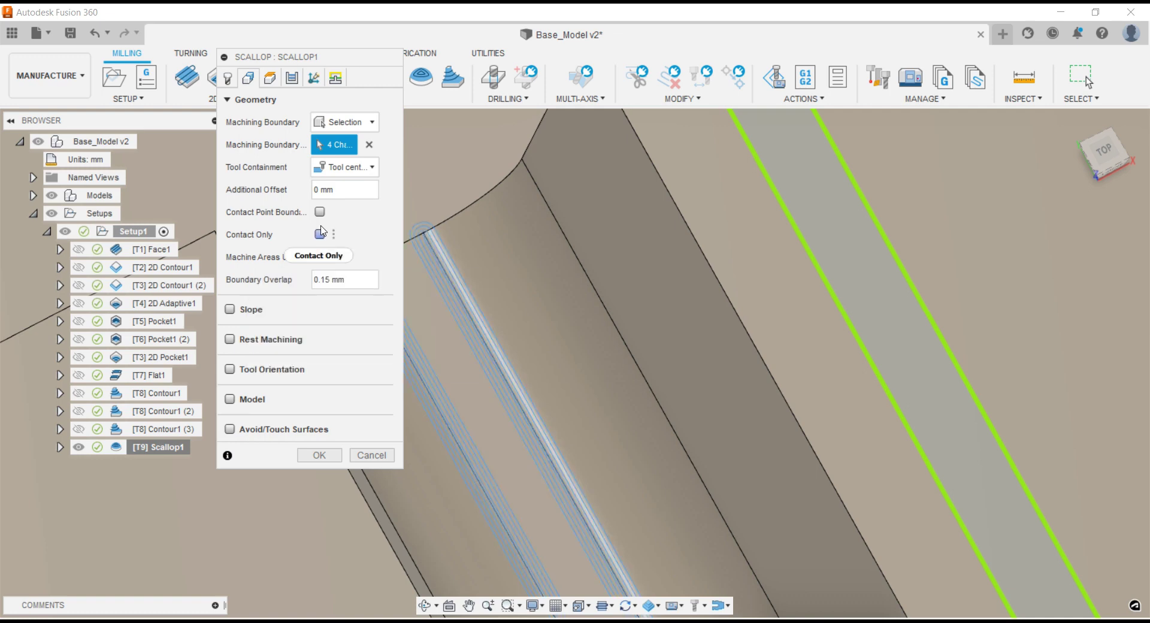
{"action": "left_click", "coordinate": [270, 78]}
{"action": "left_click", "coordinate": [291, 78]}
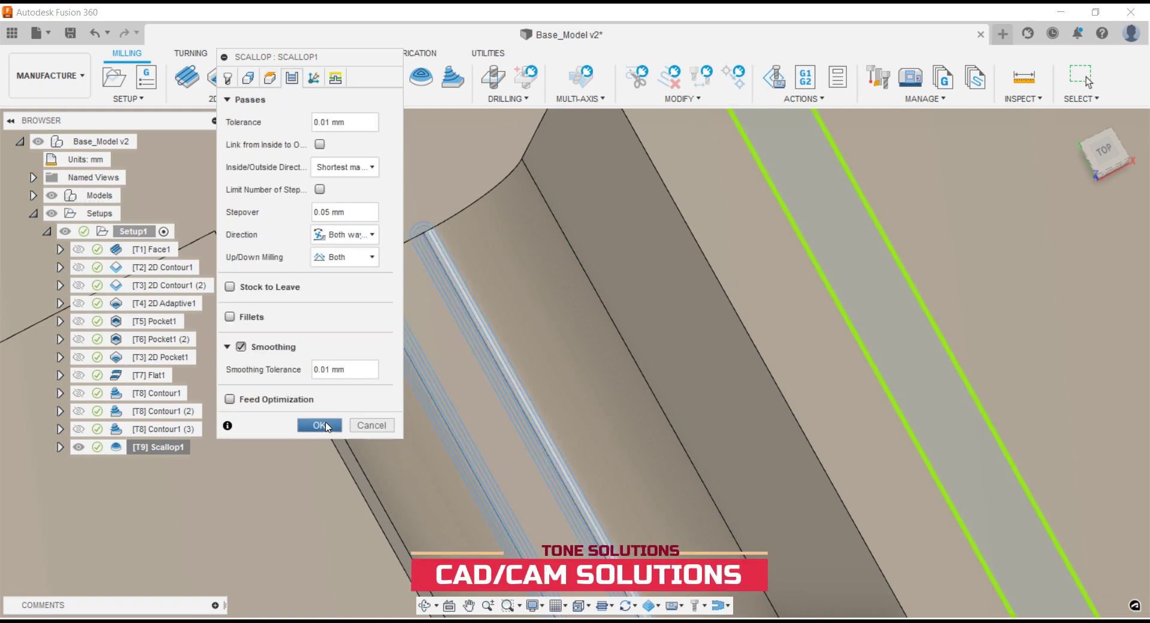
{"action": "left_click", "coordinate": [320, 425]}
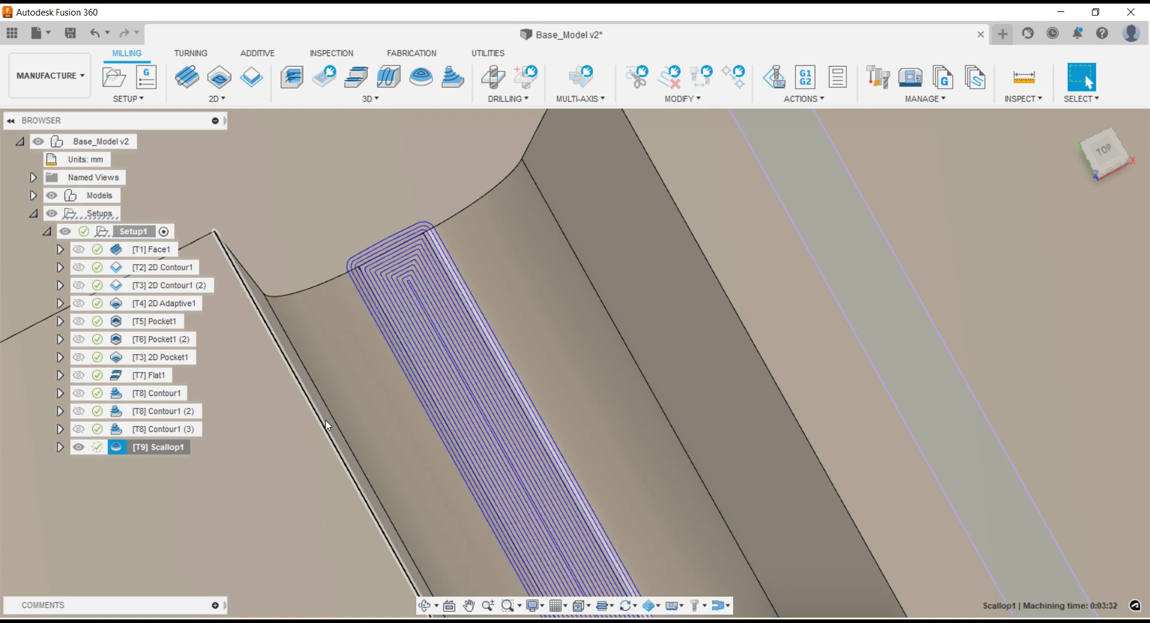
- Hide the model and stock so only the Scallop1 toolpath is visible
{"action": "scroll", "coordinate": [618, 436], "scroll_direction": "down", "scroll_amount": 5}
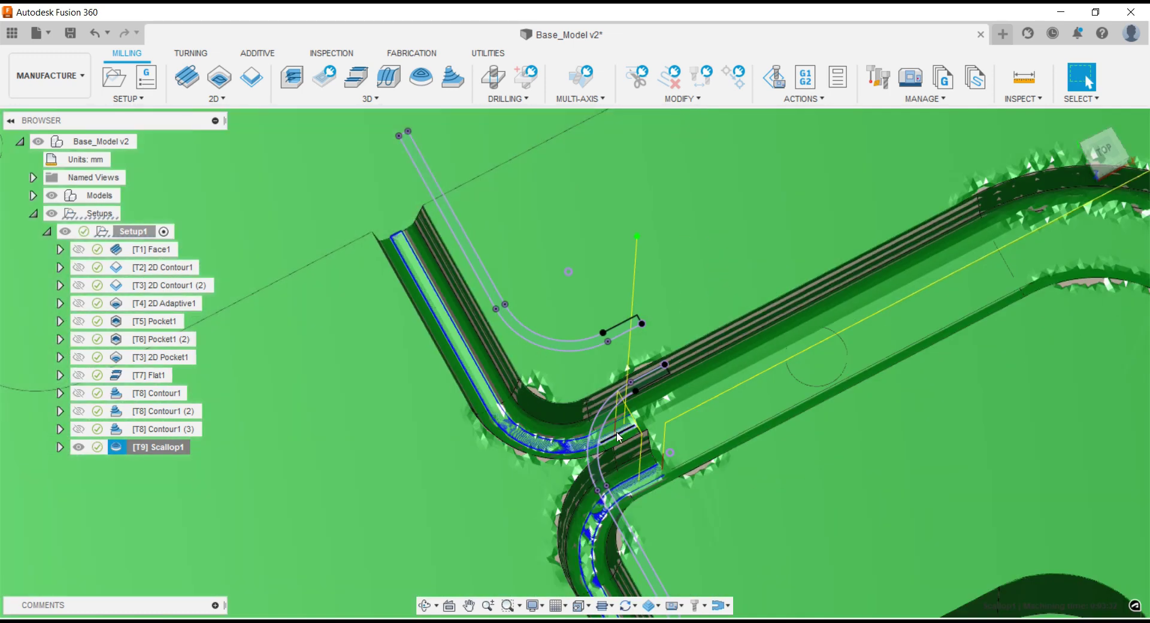
{"action": "scroll", "coordinate": [618, 436], "scroll_direction": "up", "scroll_amount": 2}
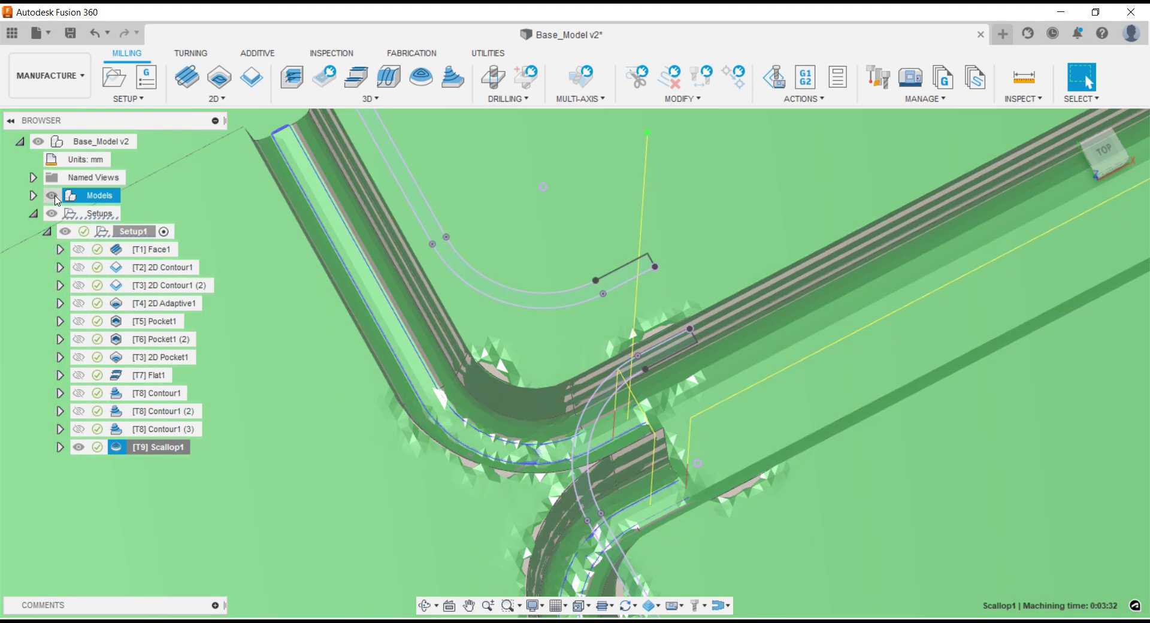
{"action": "left_click", "coordinate": [52, 196]}
{"action": "scroll", "coordinate": [544, 357], "scroll_direction": "down", "scroll_amount": 3}
{"action": "scroll", "coordinate": [543, 358], "scroll_direction": "down", "scroll_amount": 2}
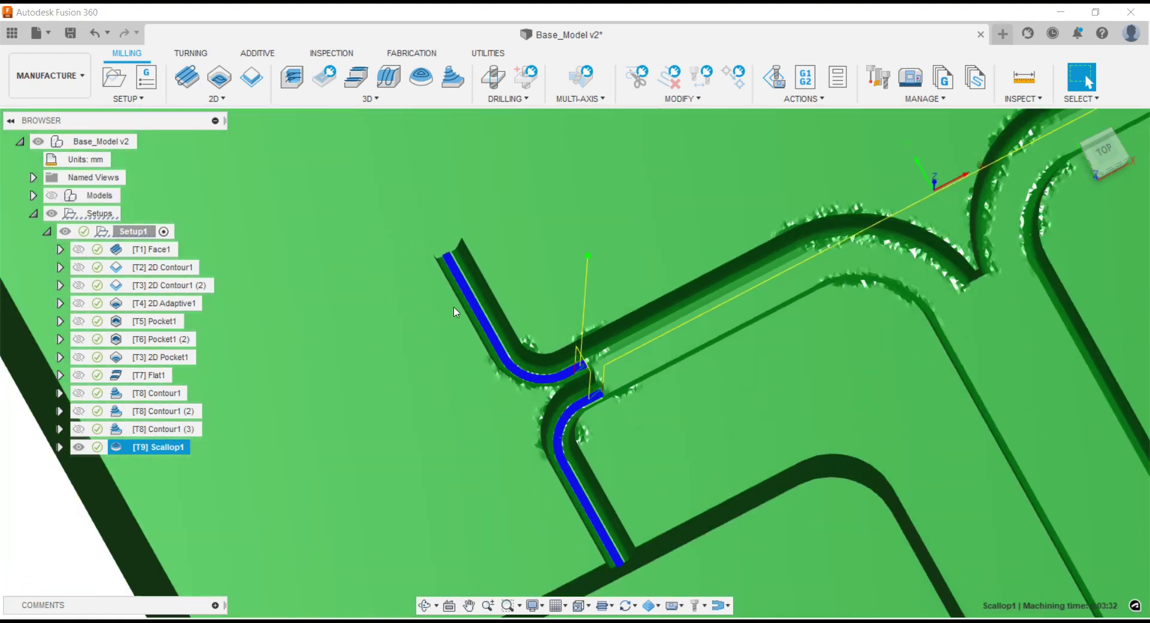
{"action": "scroll", "coordinate": [415, 371], "scroll_direction": "down", "scroll_amount": 2}
{"action": "left_click", "coordinate": [258, 521]}
- Inspect the dense Scallop1 passes from an angled front view, then show the part model again
{"action": "scroll", "coordinate": [556, 391], "scroll_direction": "up", "scroll_amount": 2}
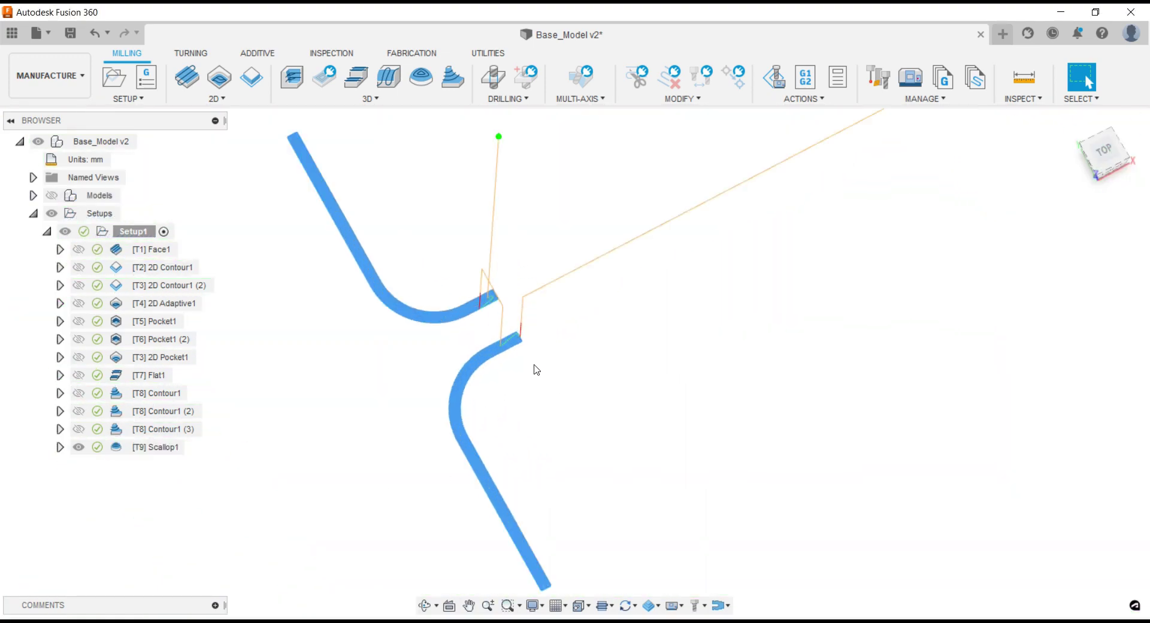
{"action": "scroll", "coordinate": [534, 369], "scroll_direction": "up", "scroll_amount": 3}
{"action": "scroll", "coordinate": [508, 351], "scroll_direction": "up", "scroll_amount": 3}
{"action": "scroll", "coordinate": [519, 350], "scroll_direction": "down", "scroll_amount": 3}
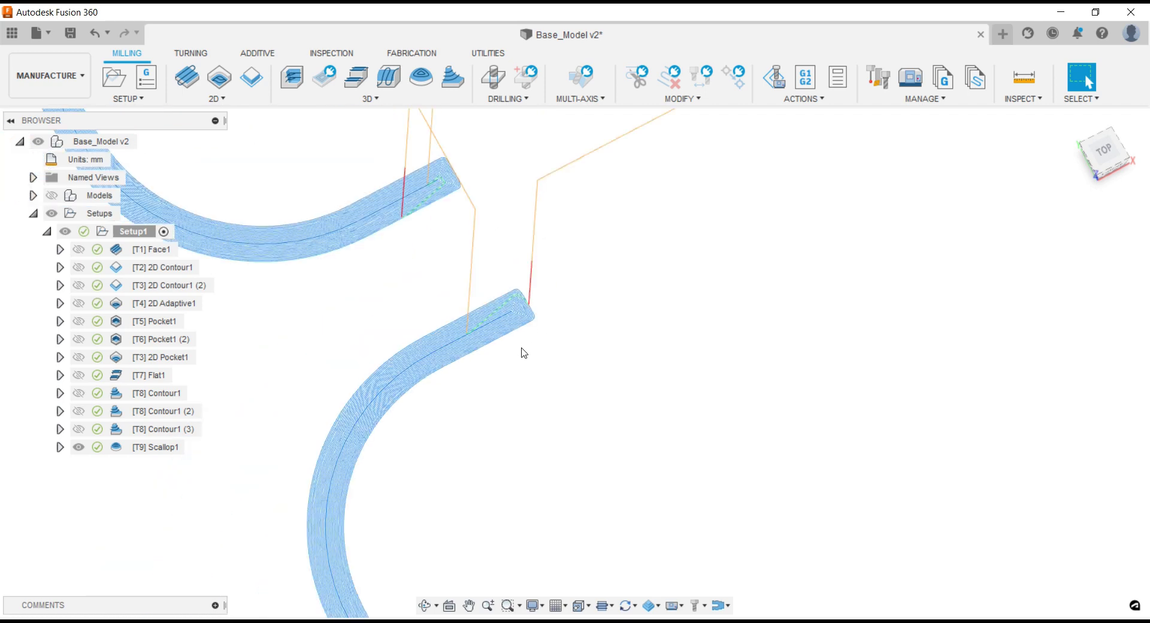
{"action": "middle_click_drag", "start_coordinate": [521, 351], "coordinate": [524, 352], "text": "shift"}
{"action": "scroll", "coordinate": [446, 450], "scroll_direction": "down", "scroll_amount": 3}
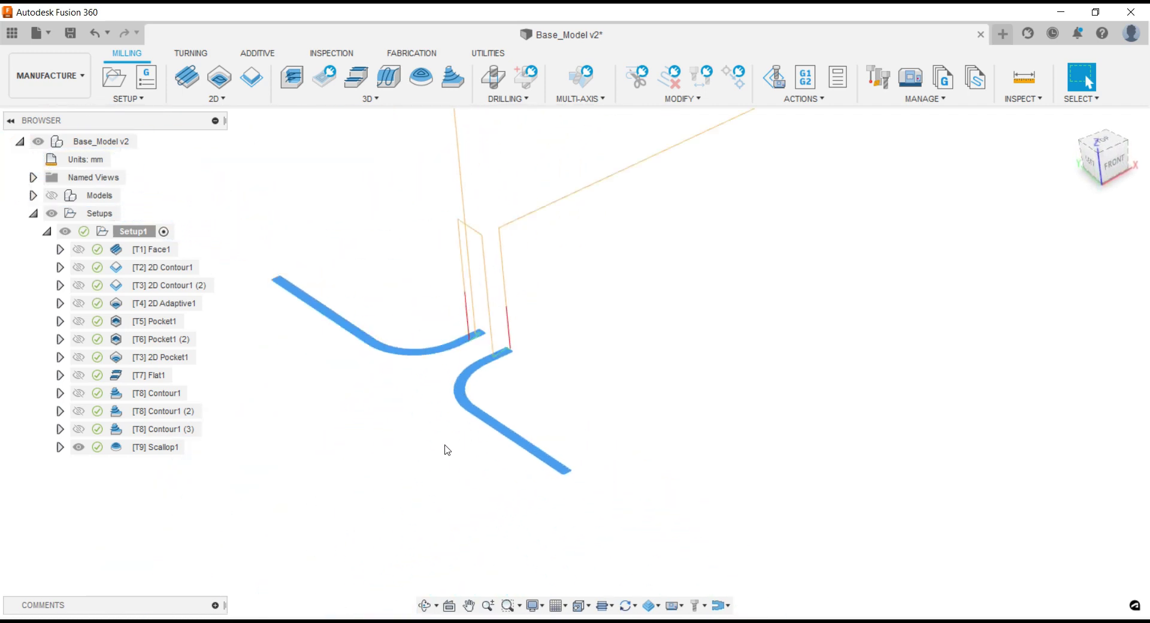
{"action": "scroll", "coordinate": [441, 443], "scroll_direction": "down", "scroll_amount": 3}
{"action": "scroll", "coordinate": [785, 282], "scroll_direction": "up", "scroll_amount": 1}
{"action": "scroll", "coordinate": [752, 349], "scroll_direction": "up", "scroll_amount": 3}
{"action": "scroll", "coordinate": [752, 349], "scroll_direction": "up", "scroll_amount": 1}
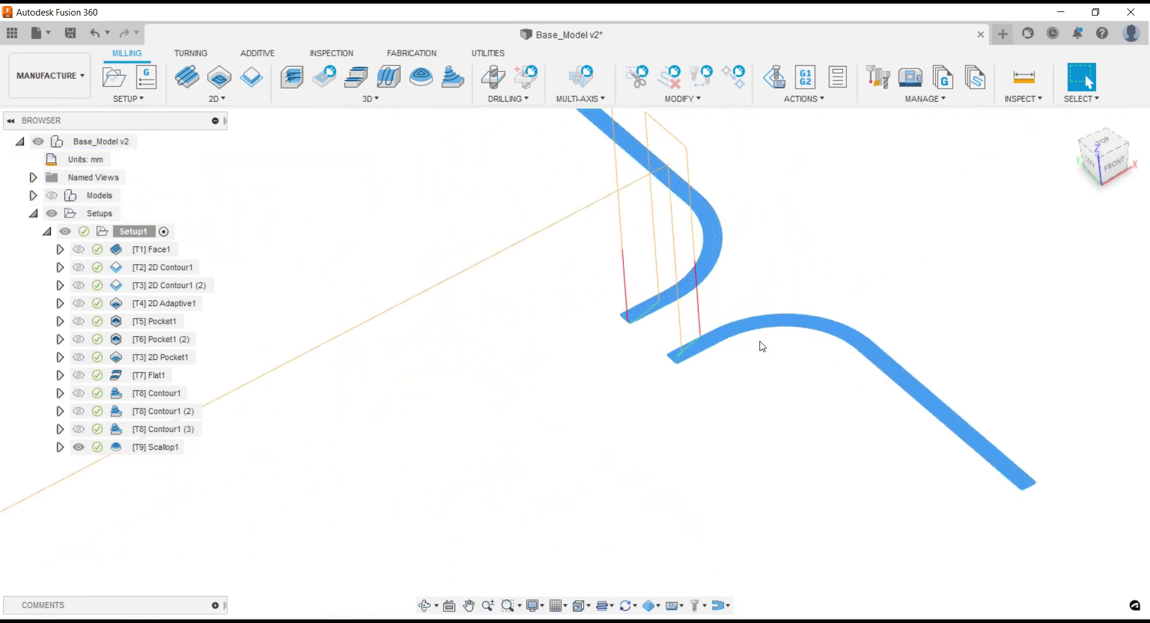
{"action": "scroll", "coordinate": [759, 344], "scroll_direction": "up", "scroll_amount": 2}
{"action": "scroll", "coordinate": [647, 328], "scroll_direction": "up", "scroll_amount": 2}
{"action": "scroll", "coordinate": [353, 442], "scroll_direction": "up", "scroll_amount": 1}
{"action": "scroll", "coordinate": [457, 424], "scroll_direction": "up", "scroll_amount": 2}
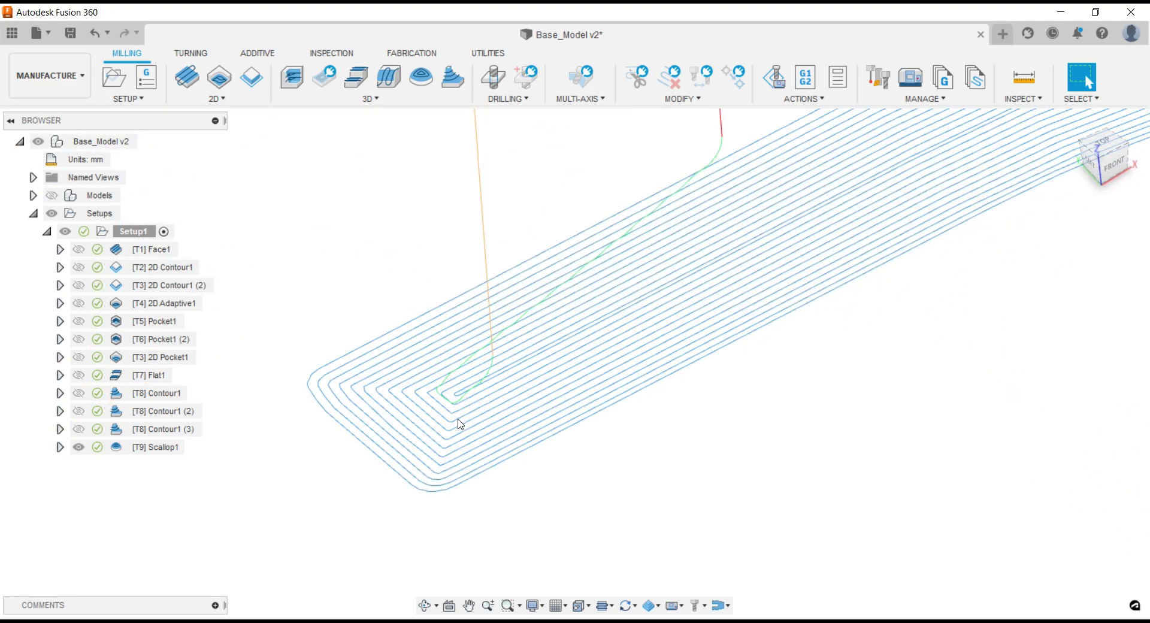
{"action": "scroll", "coordinate": [457, 423], "scroll_direction": "up", "scroll_amount": 1}
{"action": "scroll", "coordinate": [458, 424], "scroll_direction": "down", "scroll_amount": 3}
{"action": "scroll", "coordinate": [459, 424], "scroll_direction": "down", "scroll_amount": 3}
{"action": "scroll", "coordinate": [629, 359], "scroll_direction": "down", "scroll_amount": 3}
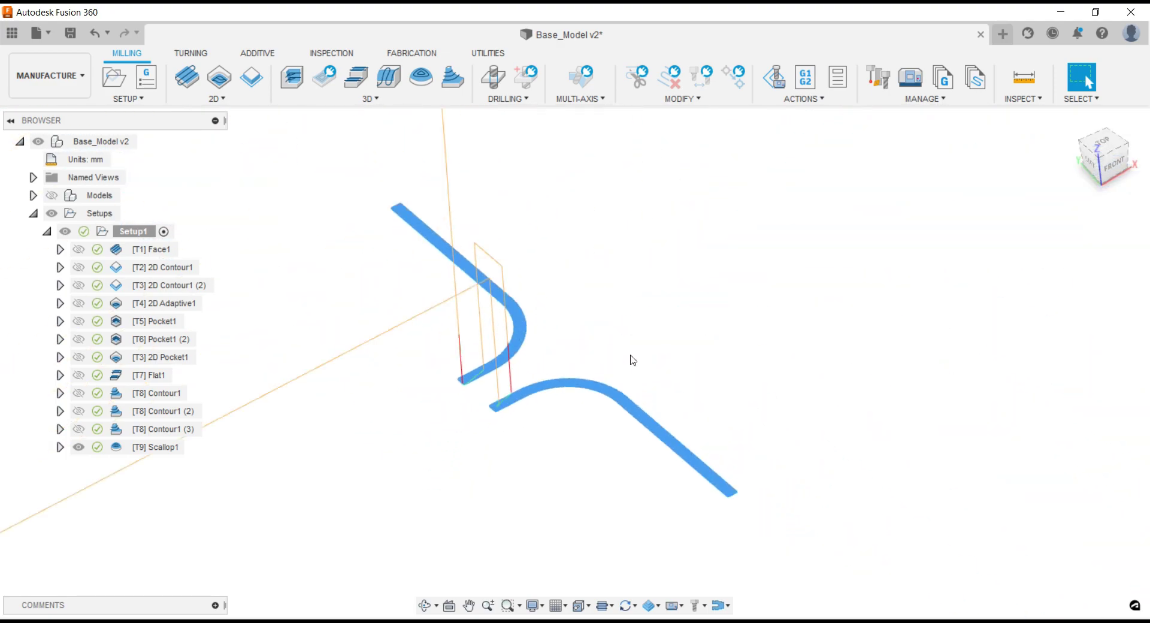
{"action": "scroll", "coordinate": [633, 346], "scroll_direction": "down", "scroll_amount": 2}
{"action": "scroll", "coordinate": [596, 354], "scroll_direction": "down", "scroll_amount": 2}
{"action": "scroll", "coordinate": [568, 364], "scroll_direction": "down", "scroll_amount": 2}
{"action": "scroll", "coordinate": [569, 368], "scroll_direction": "up", "scroll_amount": 2}
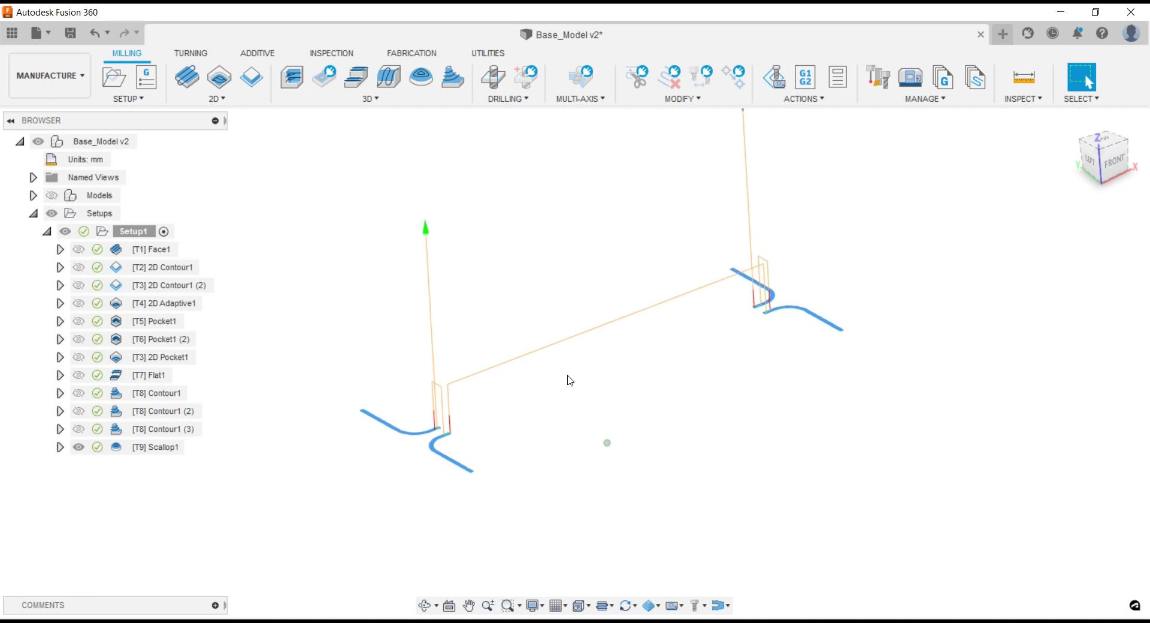
{"action": "scroll", "coordinate": [563, 389], "scroll_direction": "up", "scroll_amount": 2}
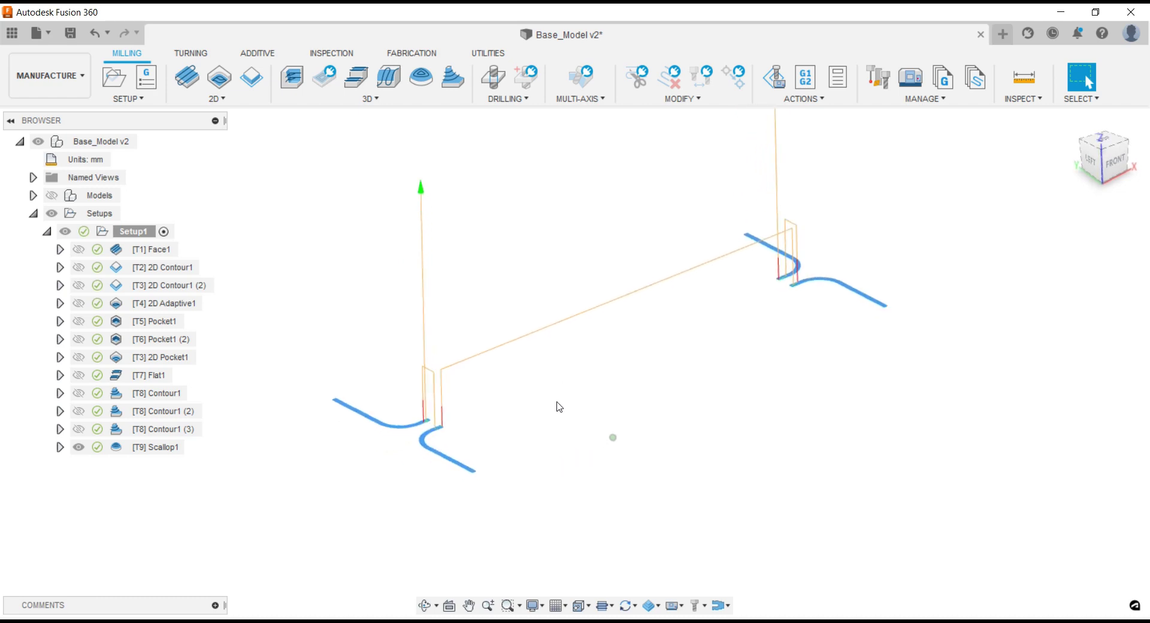
{"action": "left_click", "coordinate": [52, 195]}
{"action": "scroll", "coordinate": [552, 295], "scroll_direction": "down", "scroll_amount": 1}
{"action": "scroll", "coordinate": [553, 296], "scroll_direction": "down", "scroll_amount": 3}
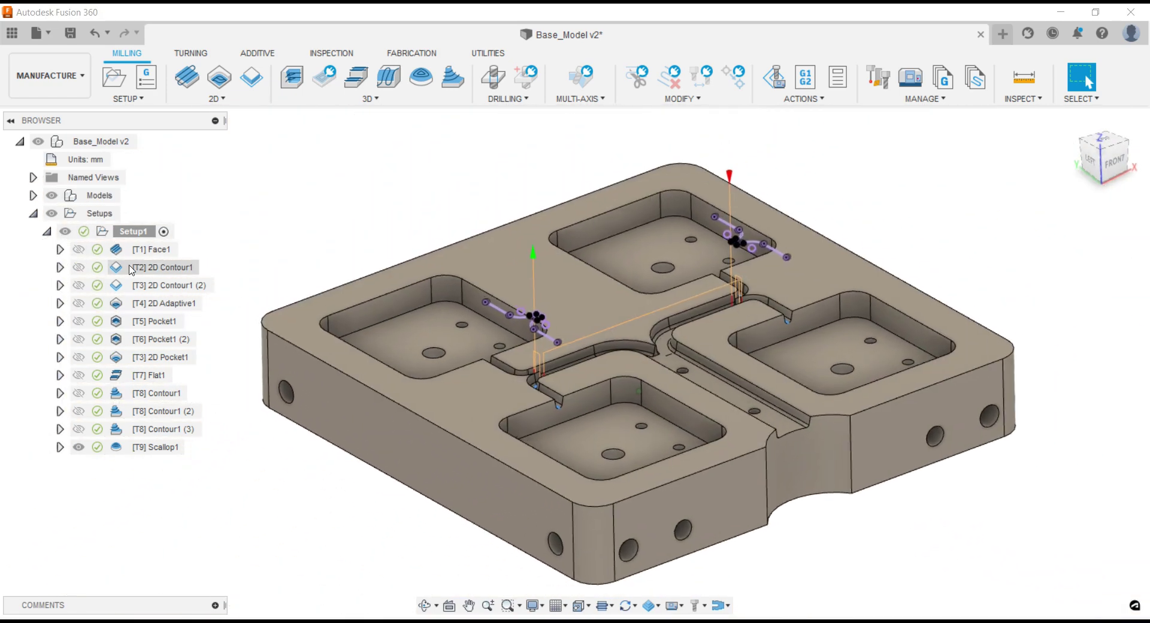
- Hide Sketch3 under Base_Model v2:1 Sketches and collapse the Models branch
{"action": "left_click", "coordinate": [33, 195]}
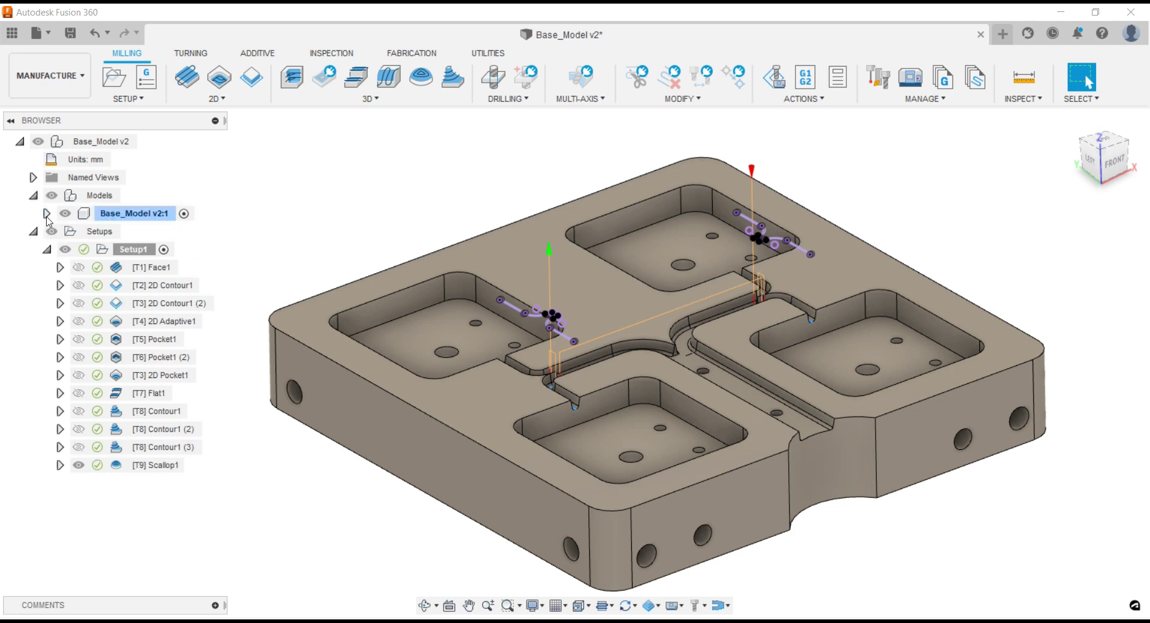
{"action": "left_click", "coordinate": [47, 214]}
{"action": "left_click", "coordinate": [61, 285]}
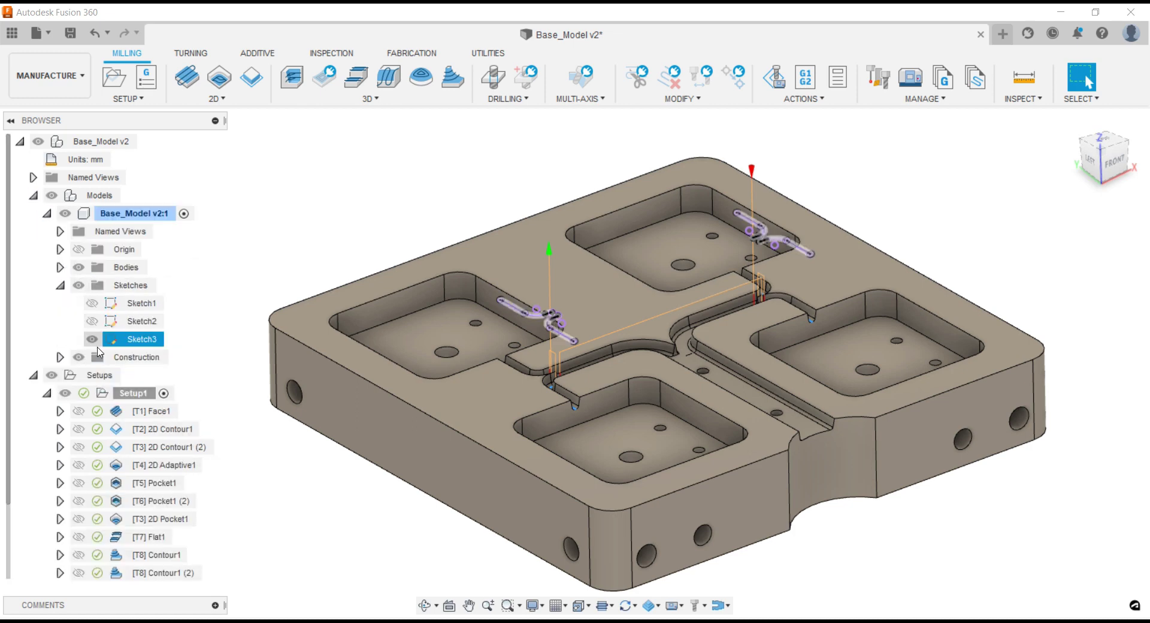
{"action": "left_click", "coordinate": [92, 340]}
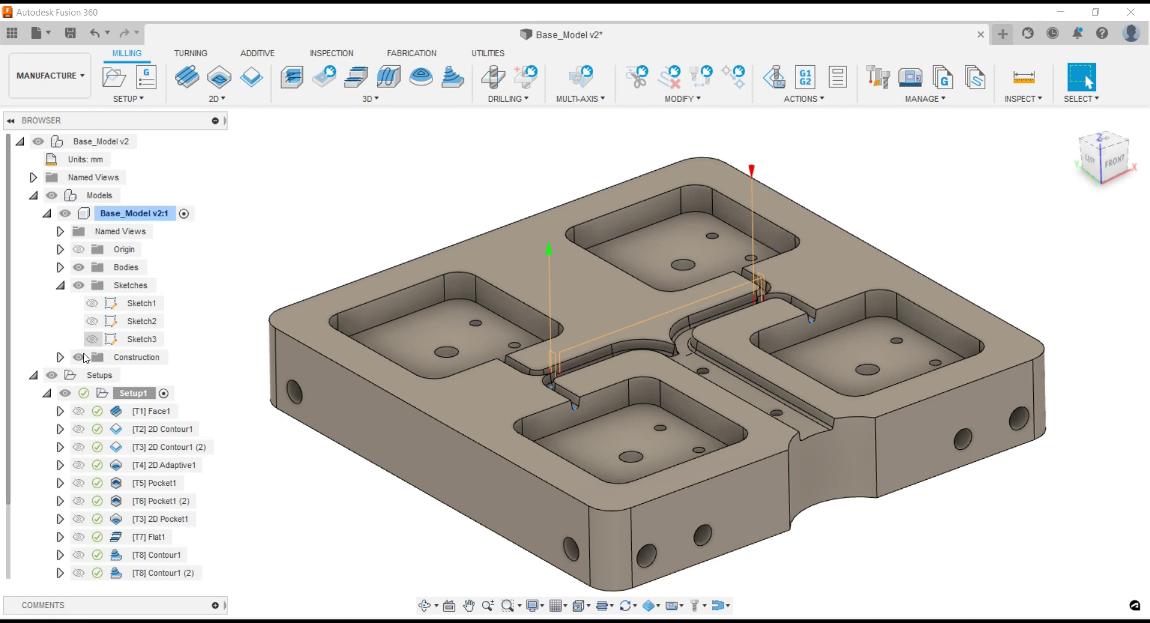
{"action": "left_click", "coordinate": [34, 195]}
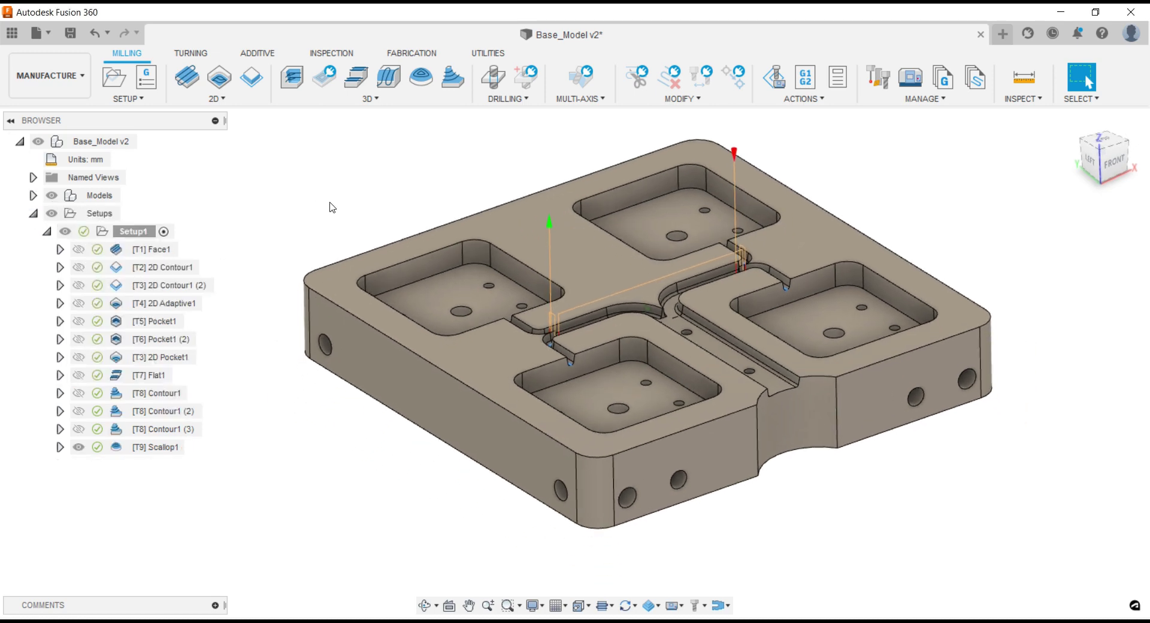
- Preview the Scallop1 toolpath on the part, then clear the selection
{"action": "left_click", "coordinate": [149, 447]}
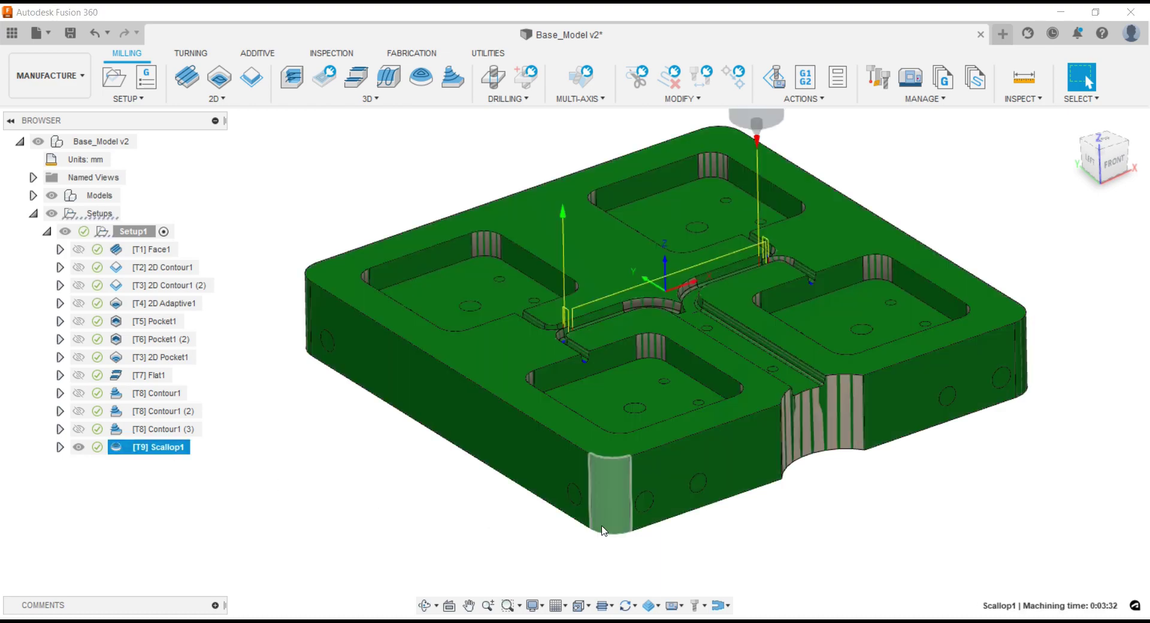
{"action": "scroll", "coordinate": [710, 551], "scroll_direction": "up", "scroll_amount": 3}
{"action": "scroll", "coordinate": [710, 551], "scroll_direction": "down", "scroll_amount": 2}
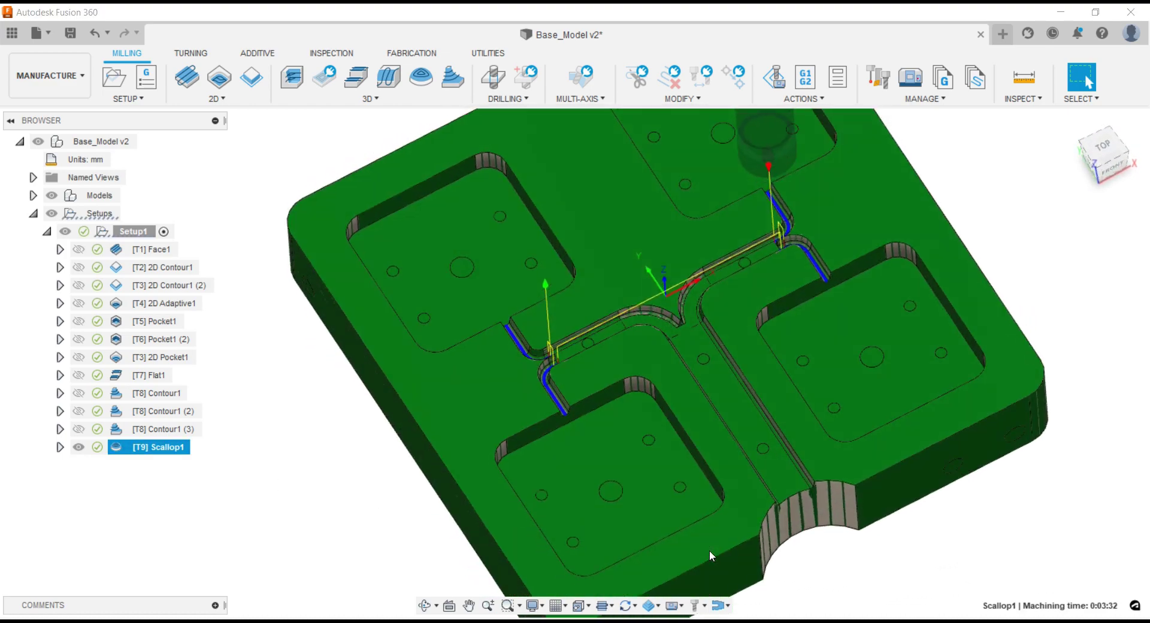
{"action": "scroll", "coordinate": [821, 458], "scroll_direction": "up", "scroll_amount": 4}
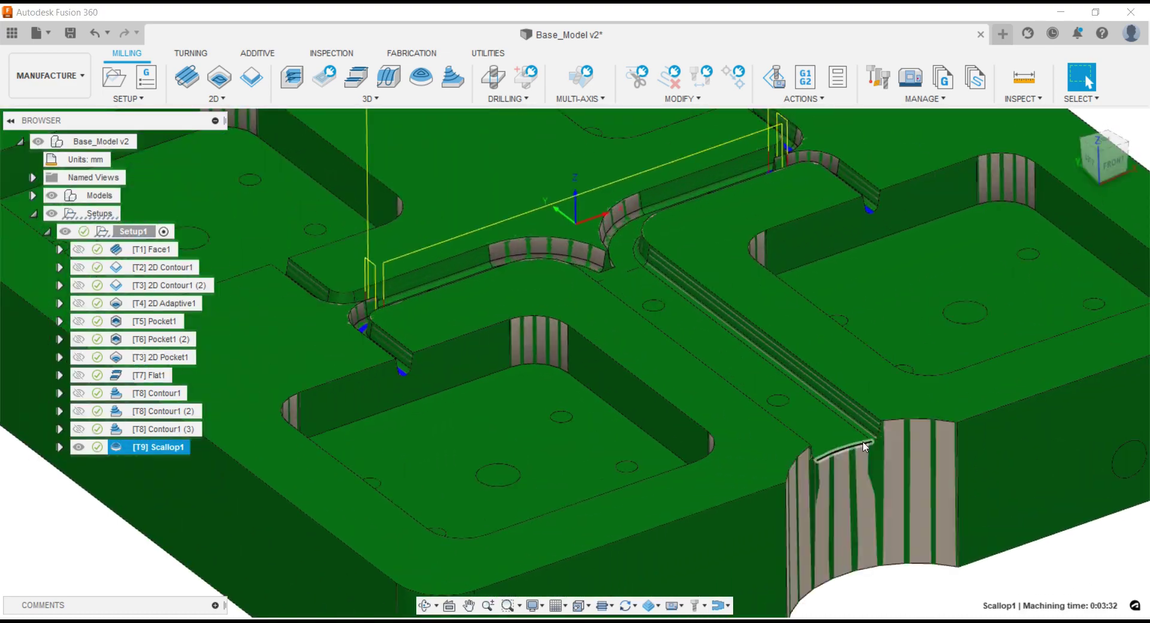
{"action": "scroll", "coordinate": [871, 439], "scroll_direction": "down", "scroll_amount": 2}
{"action": "scroll", "coordinate": [871, 438], "scroll_direction": "down", "scroll_amount": 2}
{"action": "scroll", "coordinate": [871, 439], "scroll_direction": "down", "scroll_amount": 1}
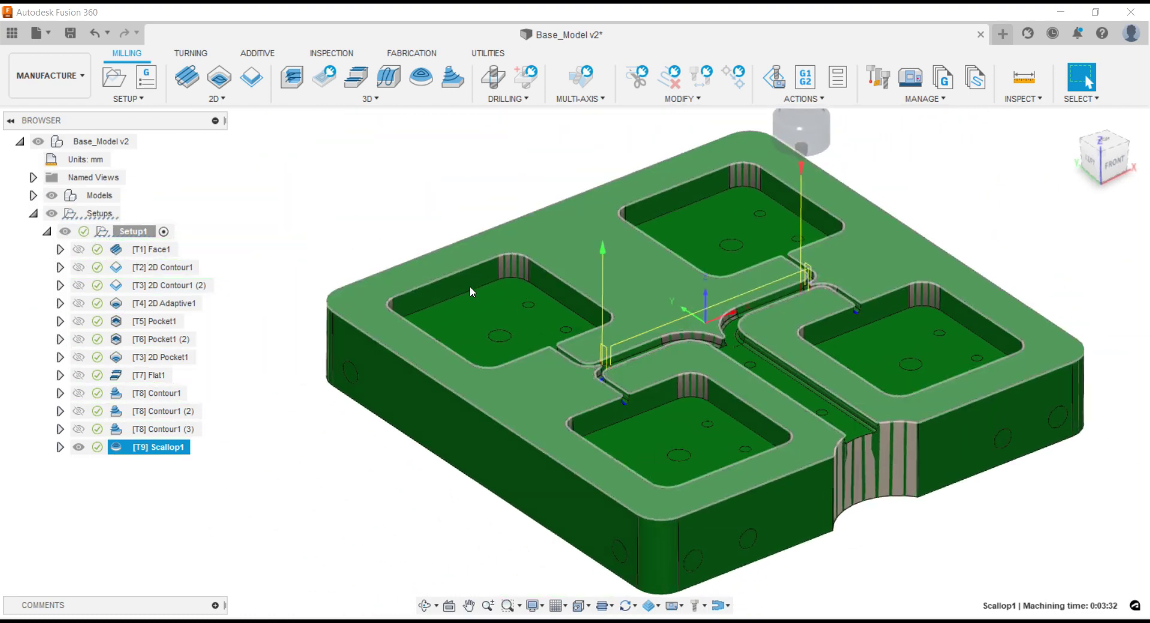
{"action": "left_click", "coordinate": [389, 198]}
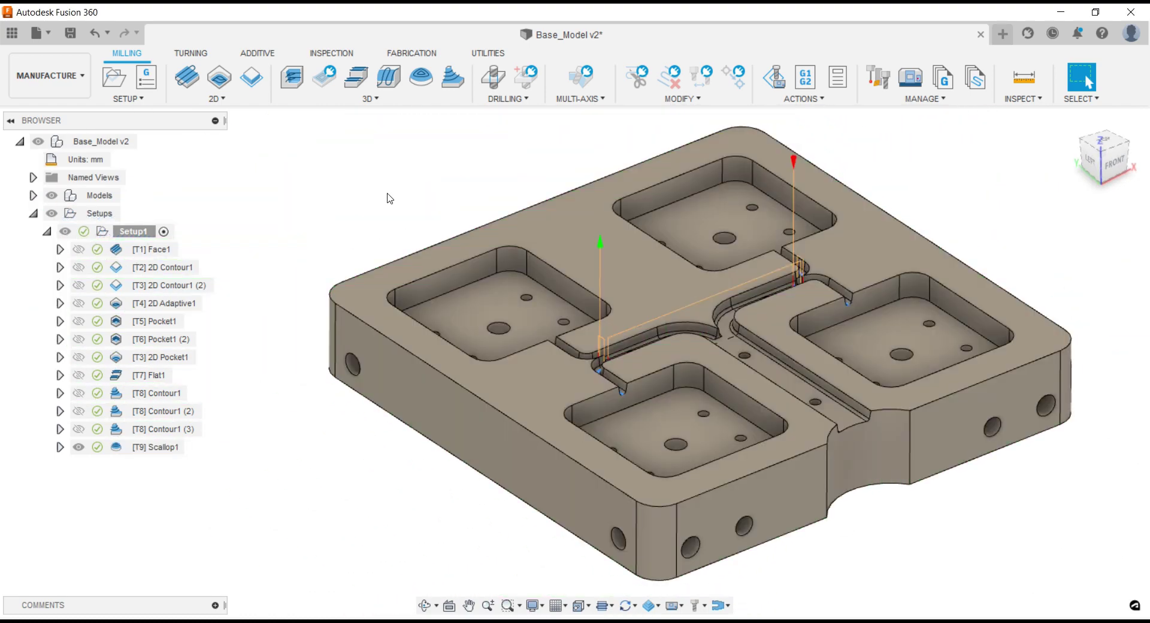
{"action": "left_click", "coordinate": [370, 99]}
- Create a Pencil toolpath whose machining boundary is the selected Sketch1 outline
{"action": "left_click", "coordinate": [328, 252]}
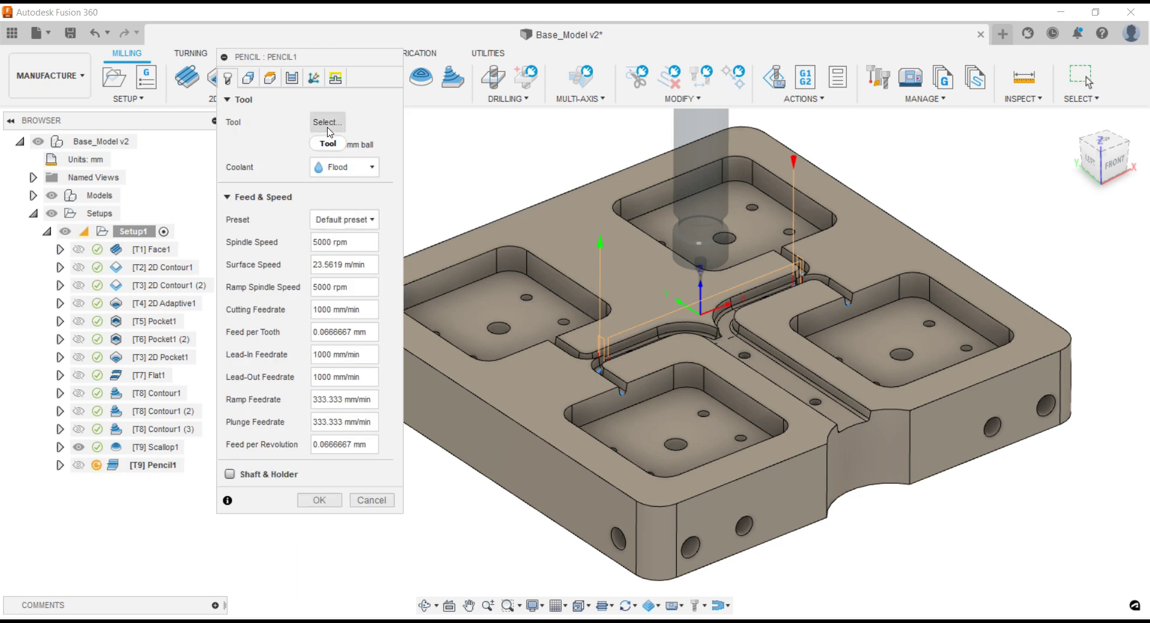
{"action": "left_click", "coordinate": [248, 83]}
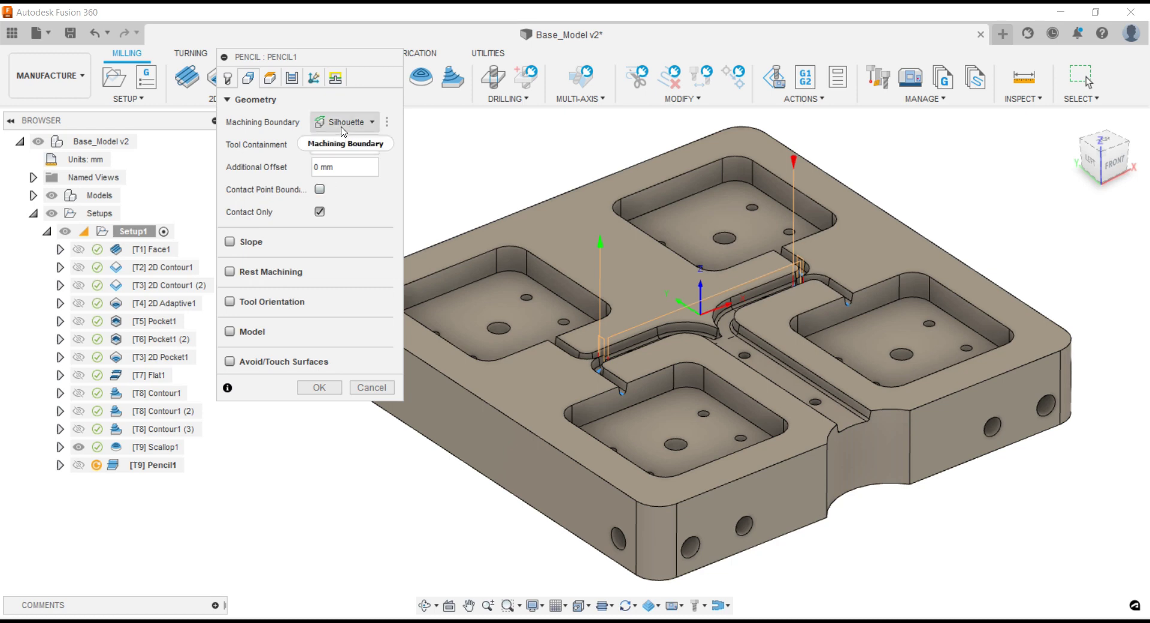
{"action": "left_click", "coordinate": [33, 196]}
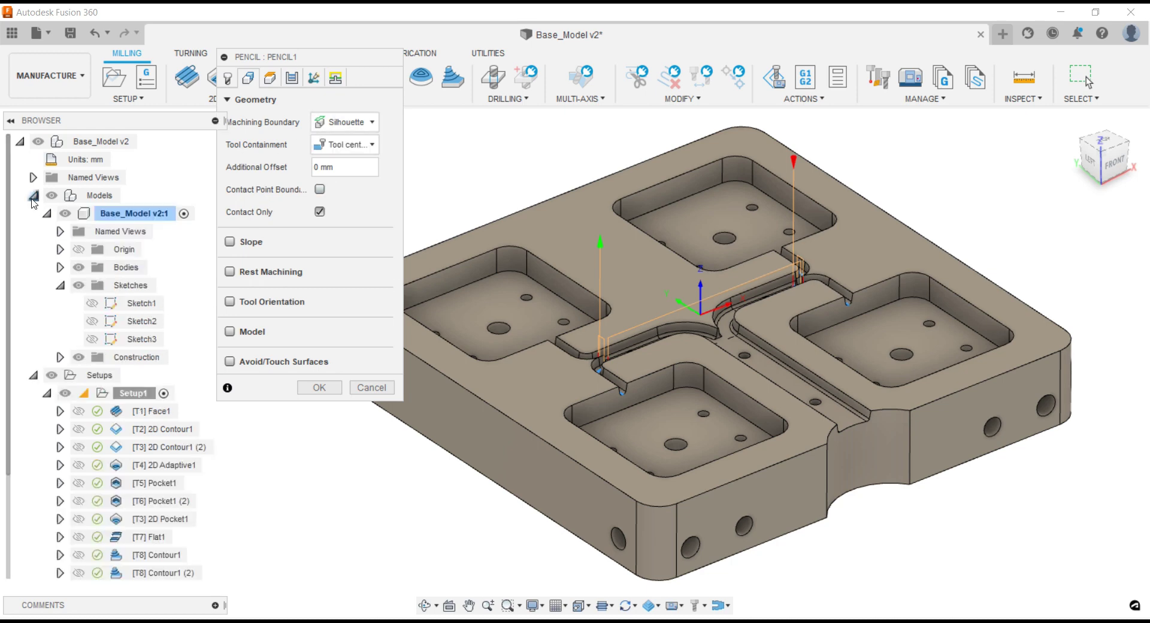
{"action": "left_click", "coordinate": [92, 303]}
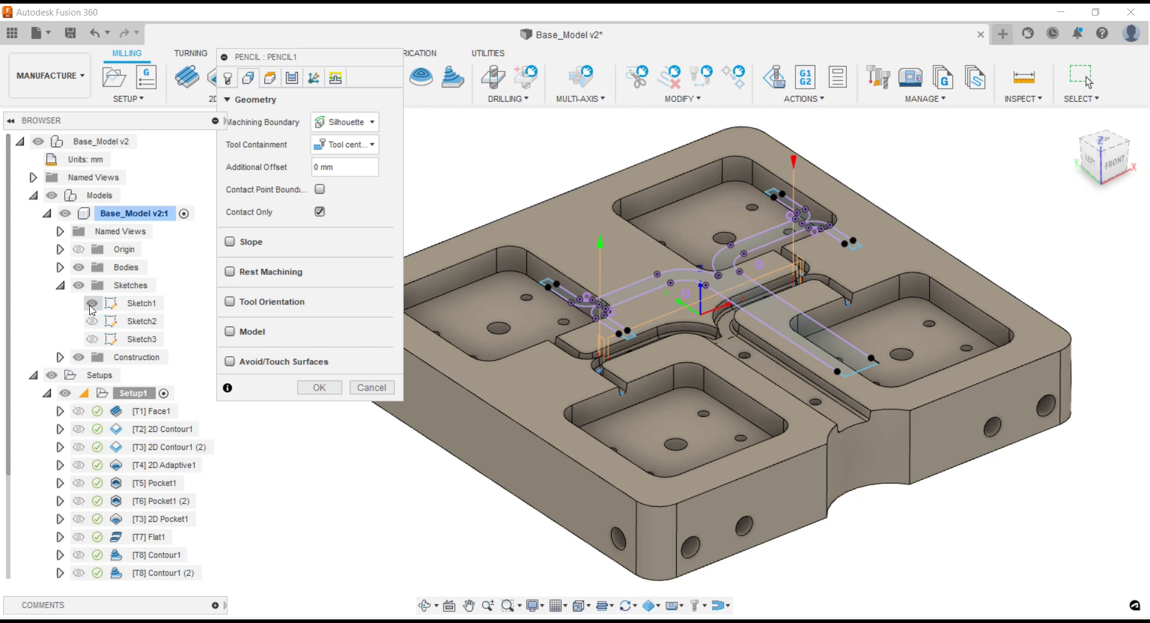
{"action": "left_click", "coordinate": [347, 122]}
{"action": "left_click", "coordinate": [352, 174]}
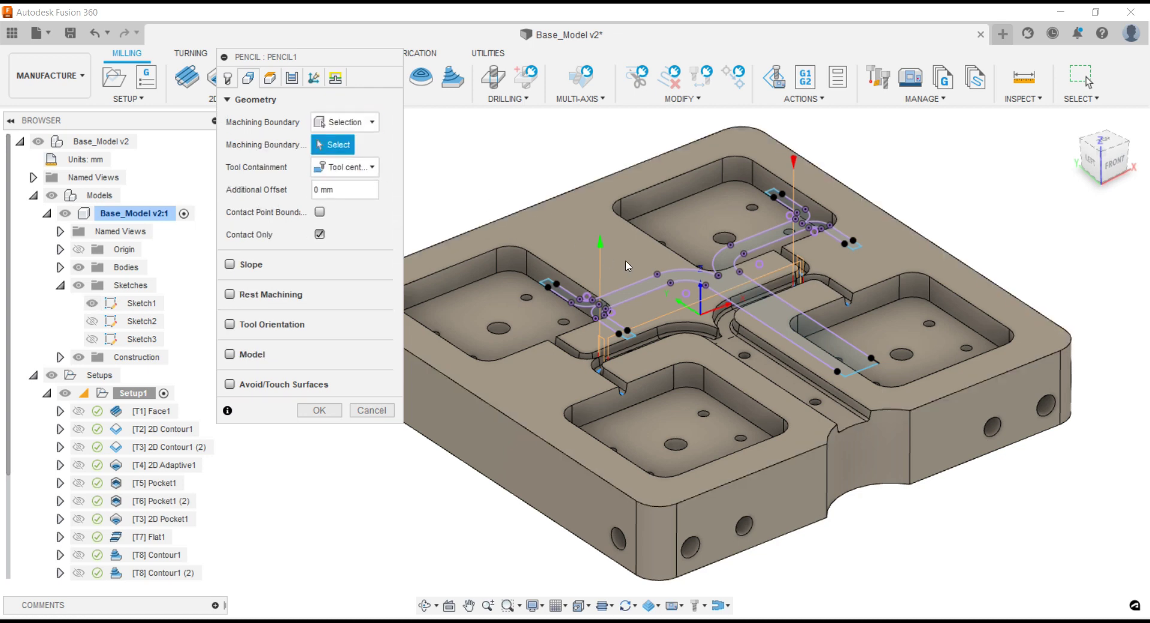
{"action": "left_click", "coordinate": [652, 278]}
{"action": "left_click", "coordinate": [270, 78]}
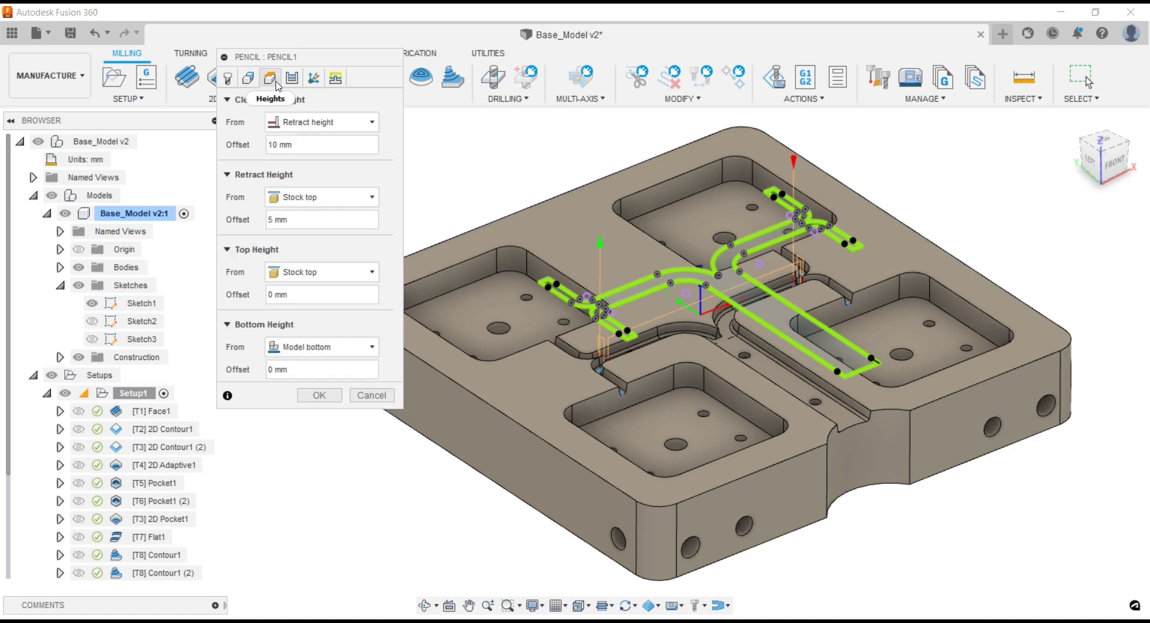
{"action": "mouse_move", "coordinate": [321, 145]}
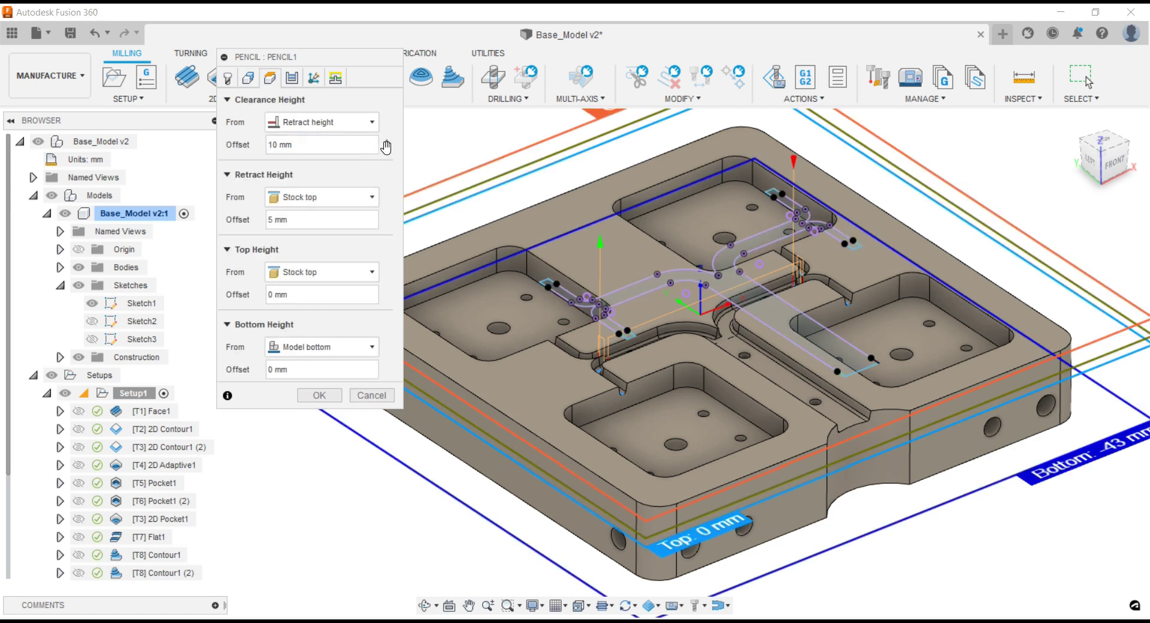
- Give Pencil1 a 50 mm clearance height offset and take its bottom height from the slot floor
{"action": "left_click", "coordinate": [386, 145]}
{"action": "left_click", "coordinate": [400, 165]}
{"action": "type", "text": "50"}
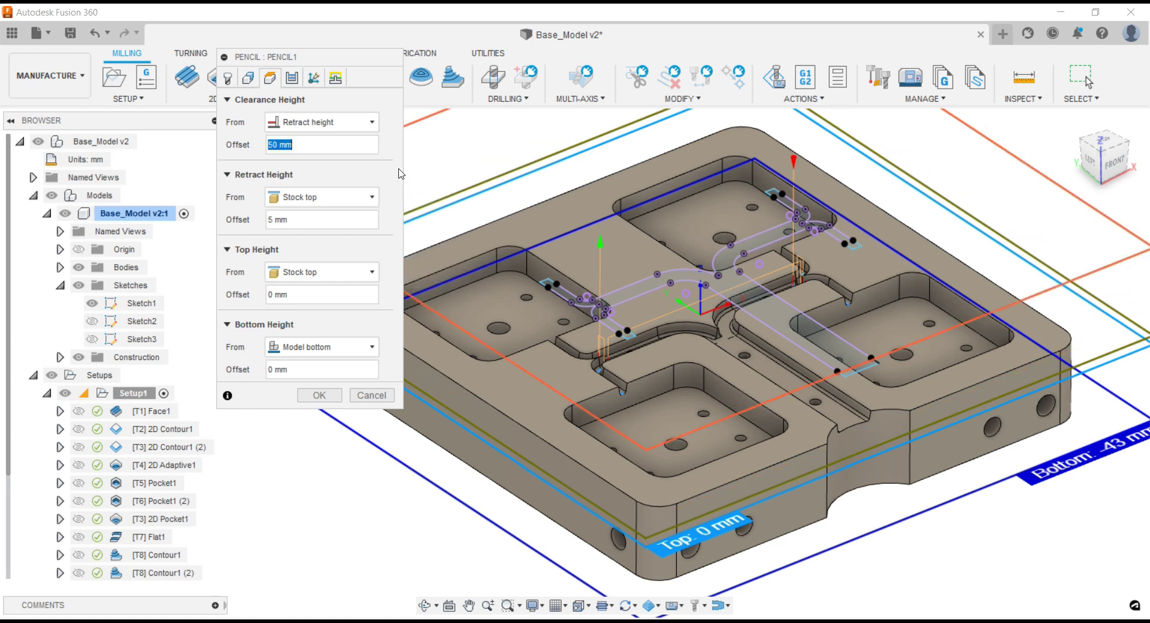
{"action": "left_click", "coordinate": [327, 347]}
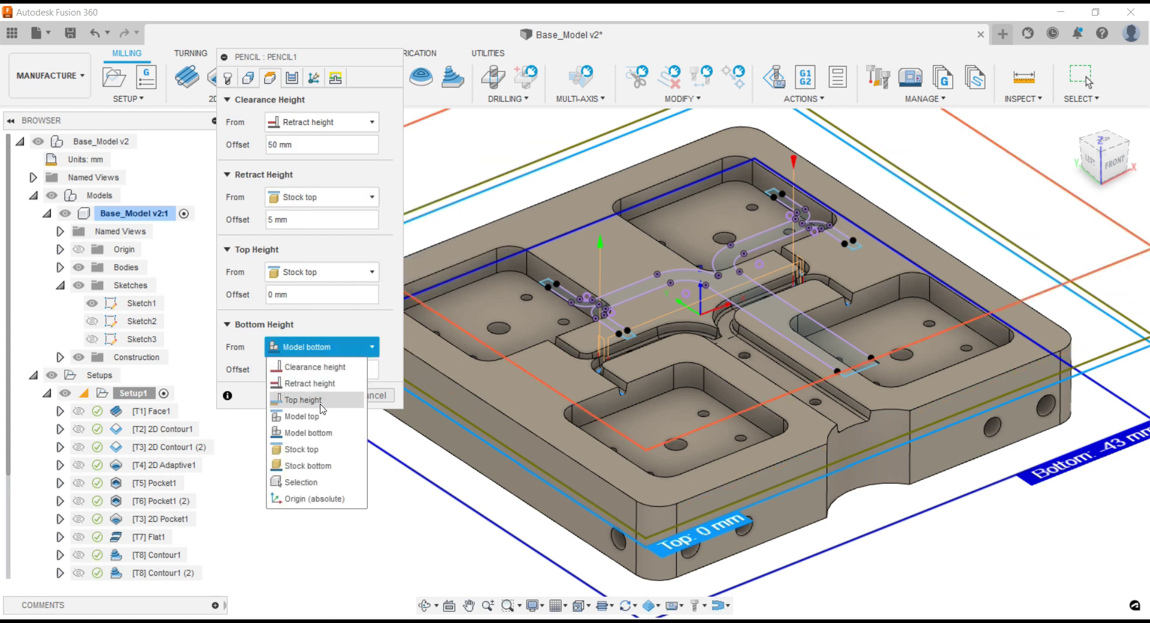
{"action": "left_click", "coordinate": [310, 482]}
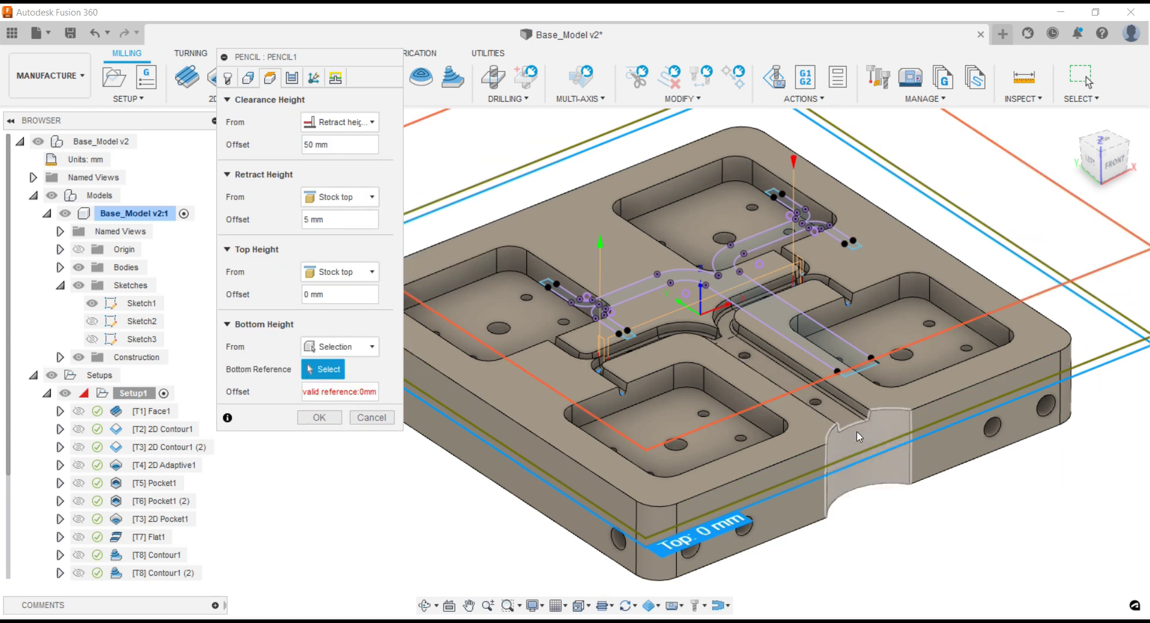
{"action": "scroll", "coordinate": [869, 422], "scroll_direction": "up", "scroll_amount": 3}
{"action": "left_click", "coordinate": [842, 416]}
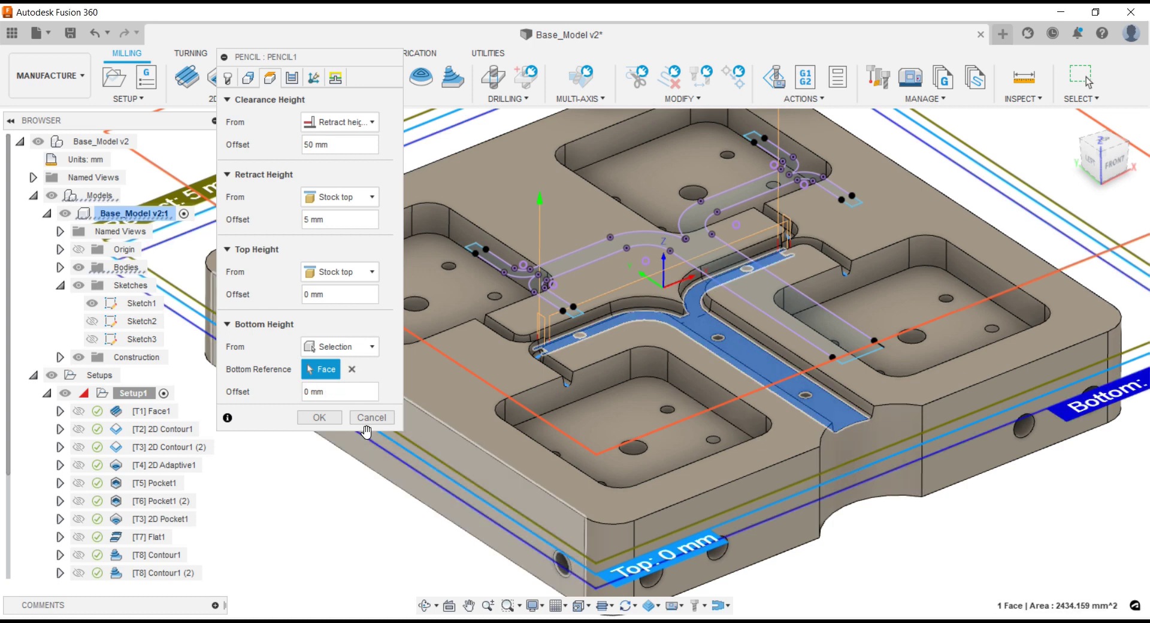
- Adjust Pencil1's passes: stepover, stepover count, 75° bitangency angle and smoothing at 0.01 mm tolerance
{"action": "left_click", "coordinate": [291, 78]}
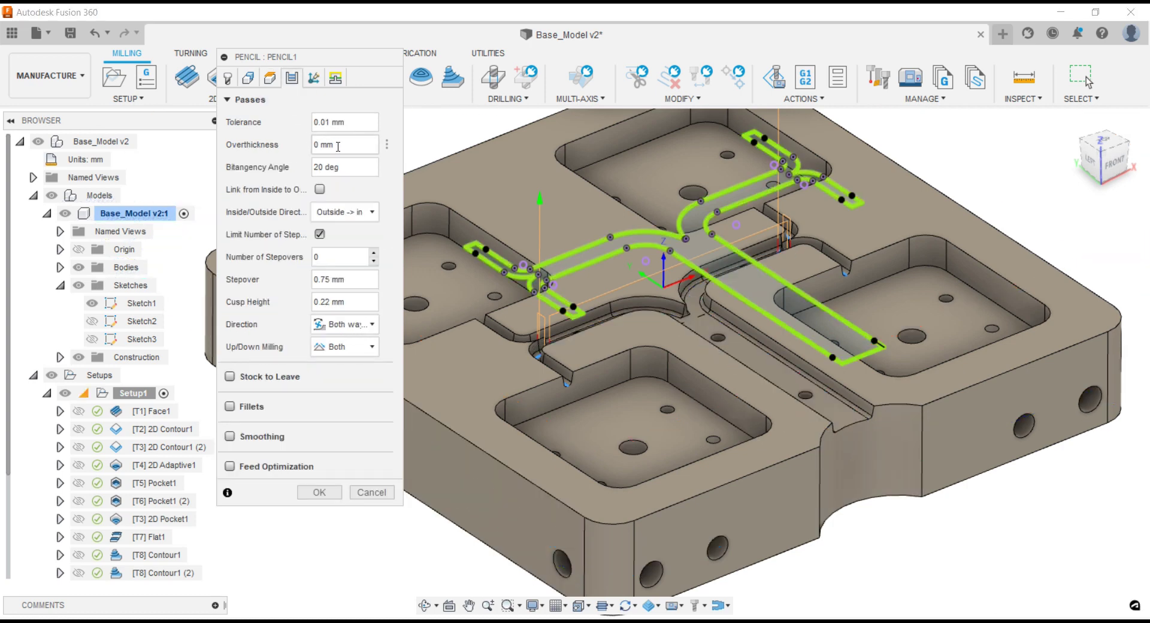
{"action": "scroll", "coordinate": [897, 488], "scroll_direction": "down", "scroll_amount": 2}
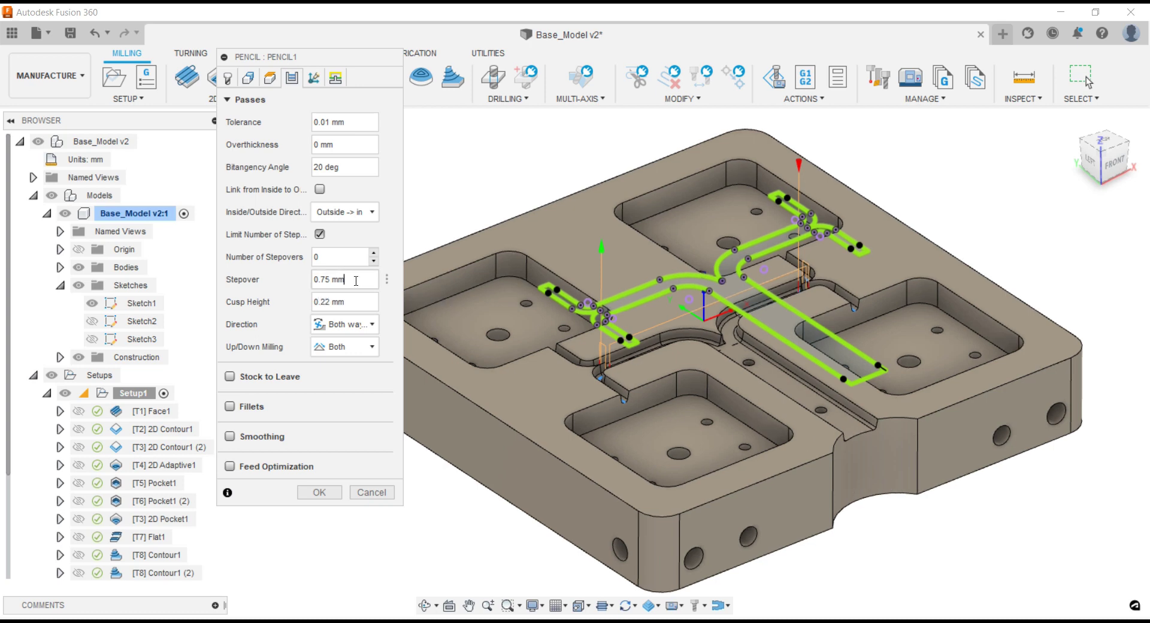
{"action": "left_click_drag", "start_coordinate": [356, 281], "coordinate": [303, 286]}
{"action": "type", "text": "0."}
{"action": "left_click", "coordinate": [335, 259]}
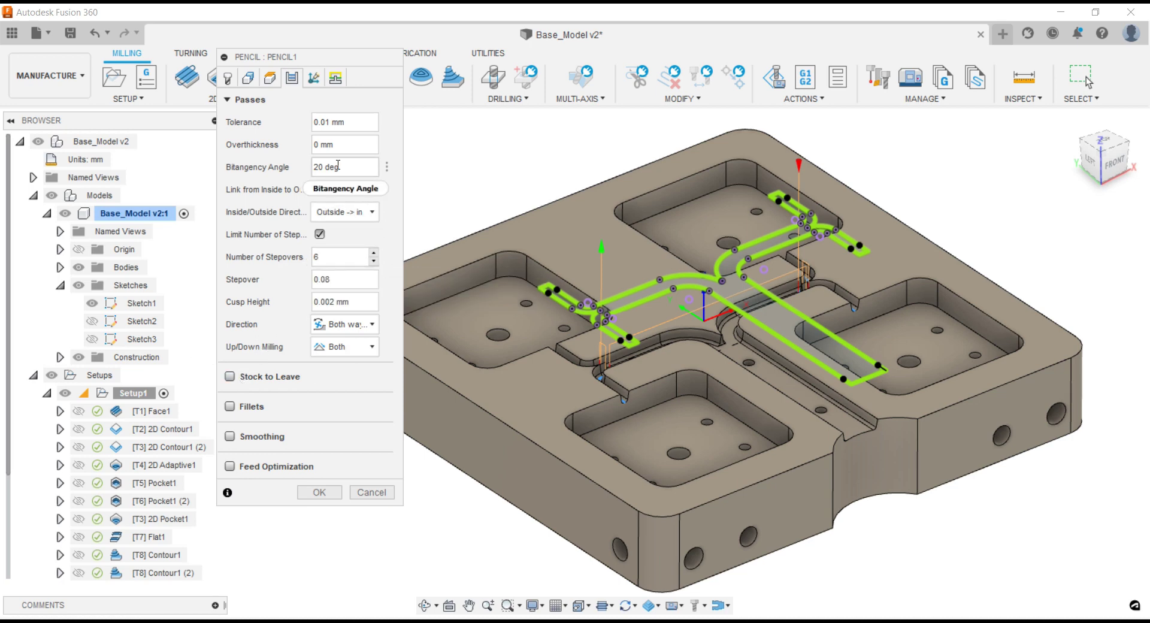
{"action": "mouse_move", "coordinate": [337, 166]}
{"action": "type", "text": "6"}
{"action": "left_click", "coordinate": [337, 165]}
{"action": "type", "text": "75"}
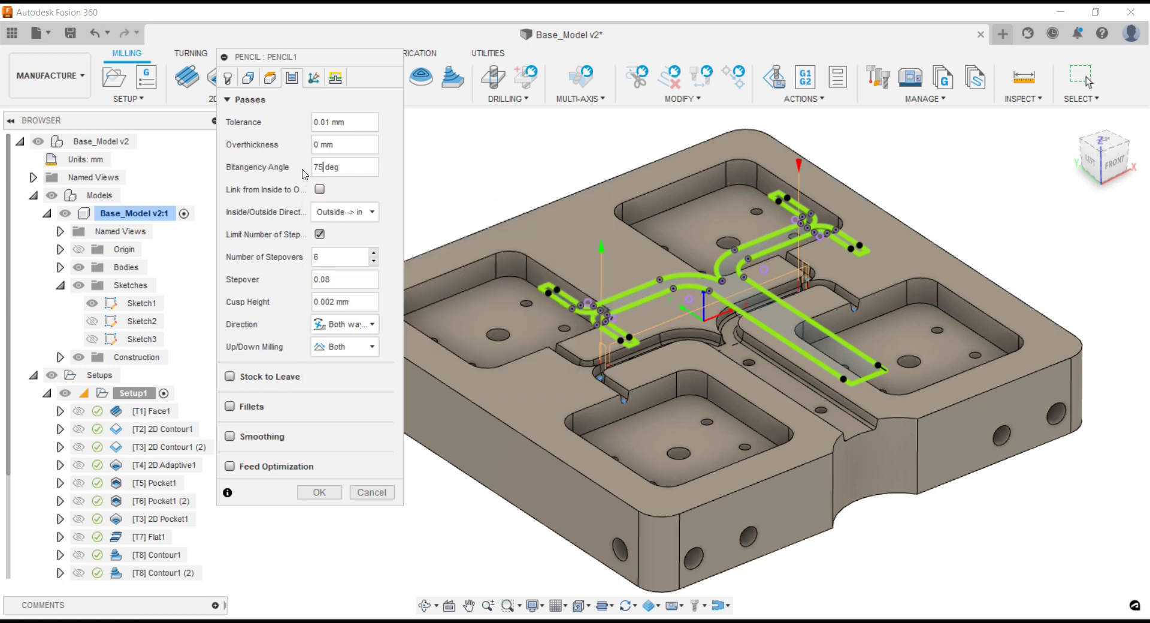
{"action": "left_click", "coordinate": [229, 436]}
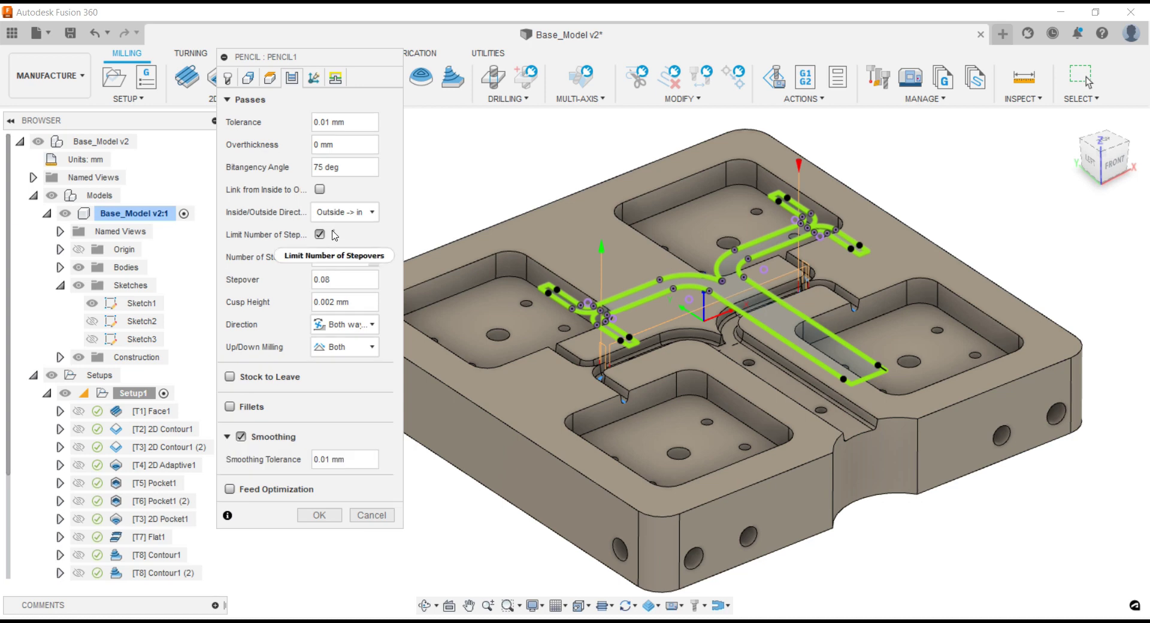
{"action": "left_click", "coordinate": [335, 78]}
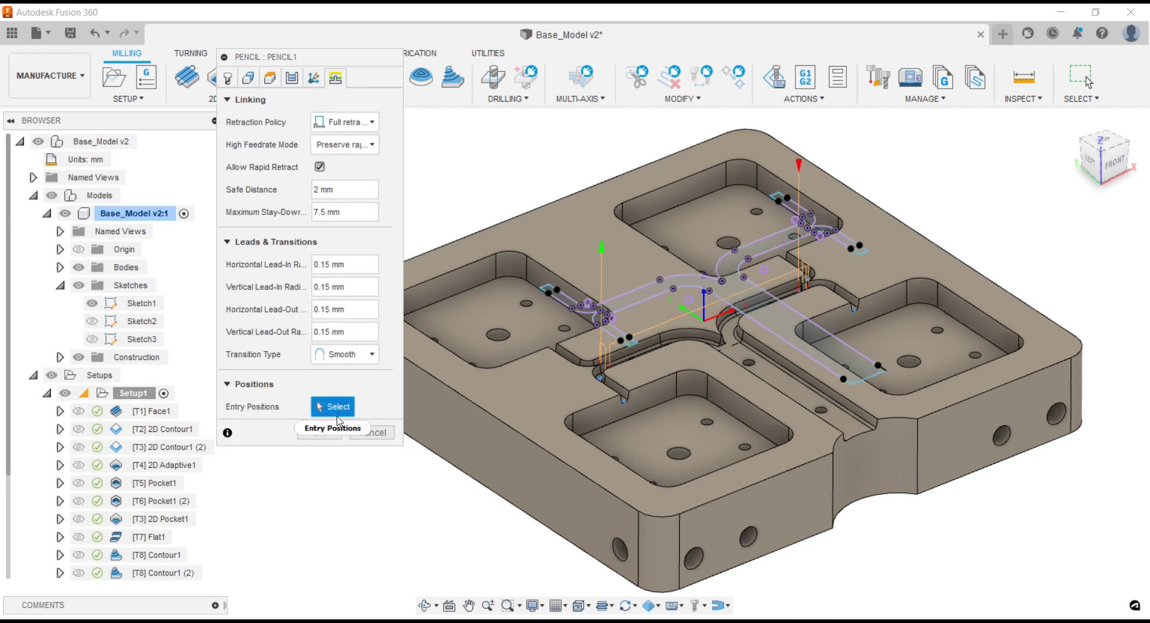
- Accept and generate Pencil1, then inspect its empty-toolpath warning in the browser
{"action": "left_click", "coordinate": [319, 432]}
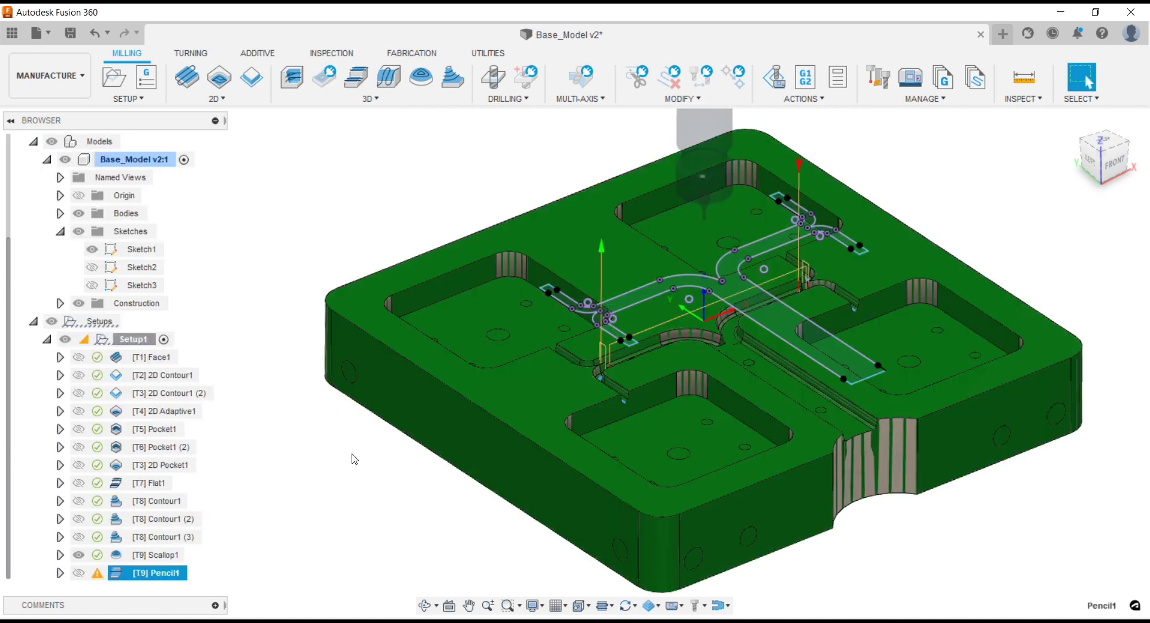
{"action": "left_click", "coordinate": [353, 458]}
{"action": "scroll", "coordinate": [846, 338], "scroll_direction": "up", "scroll_amount": 3}
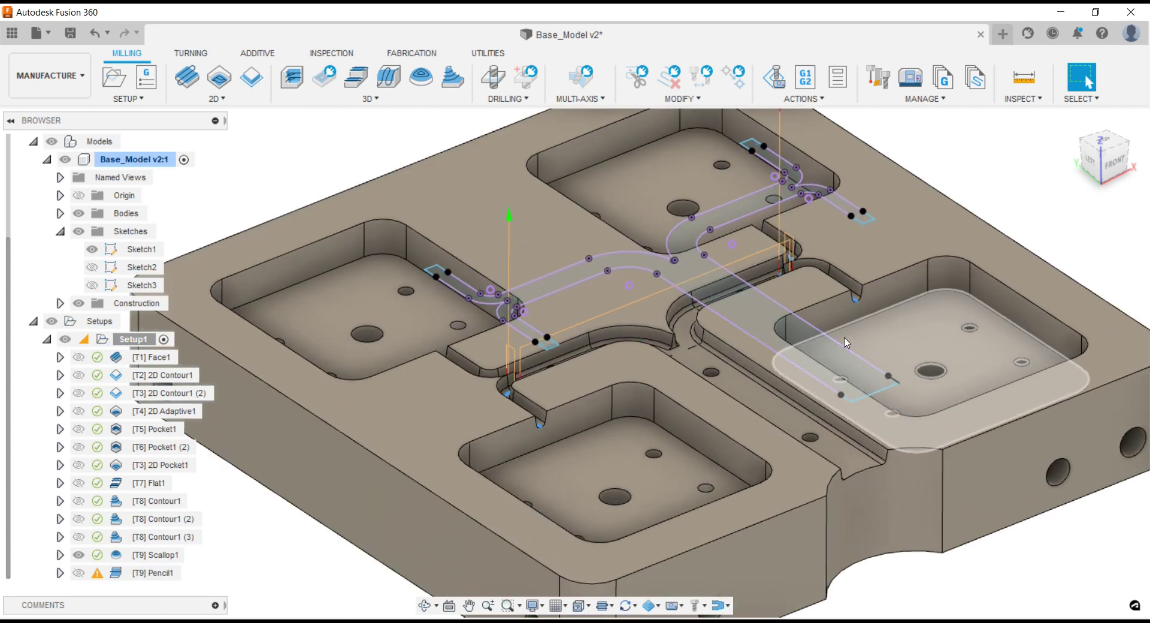
{"action": "scroll", "coordinate": [599, 389], "scroll_direction": "down", "scroll_amount": 3}
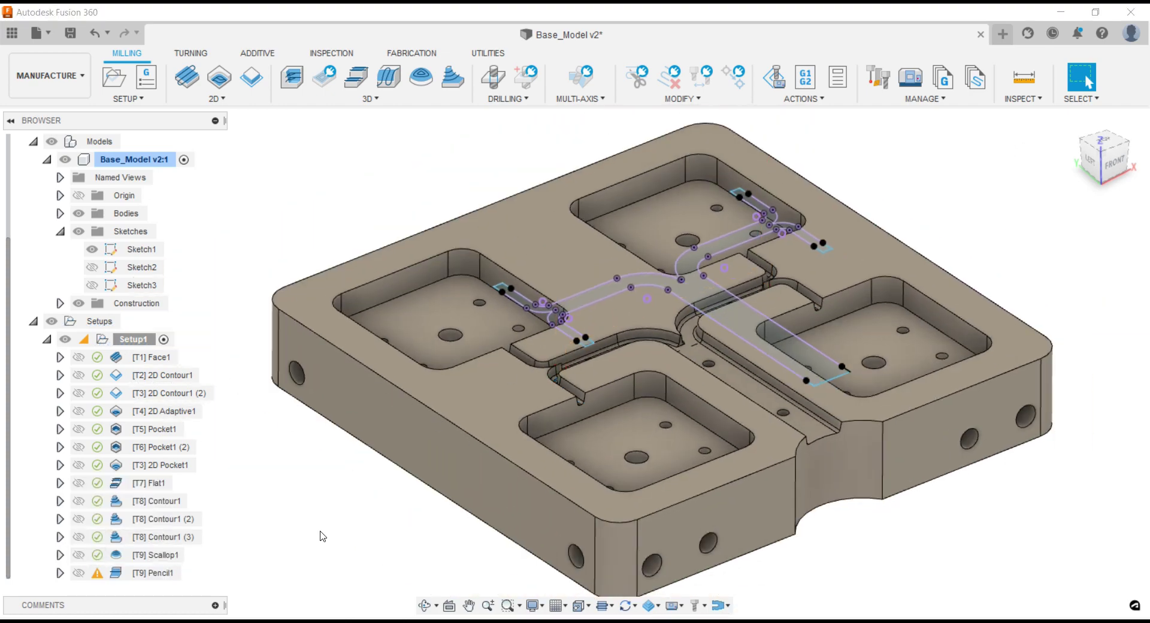
{"action": "scroll", "coordinate": [763, 378], "scroll_direction": "up", "scroll_amount": 3}
{"action": "scroll", "coordinate": [708, 374], "scroll_direction": "down", "scroll_amount": 2}
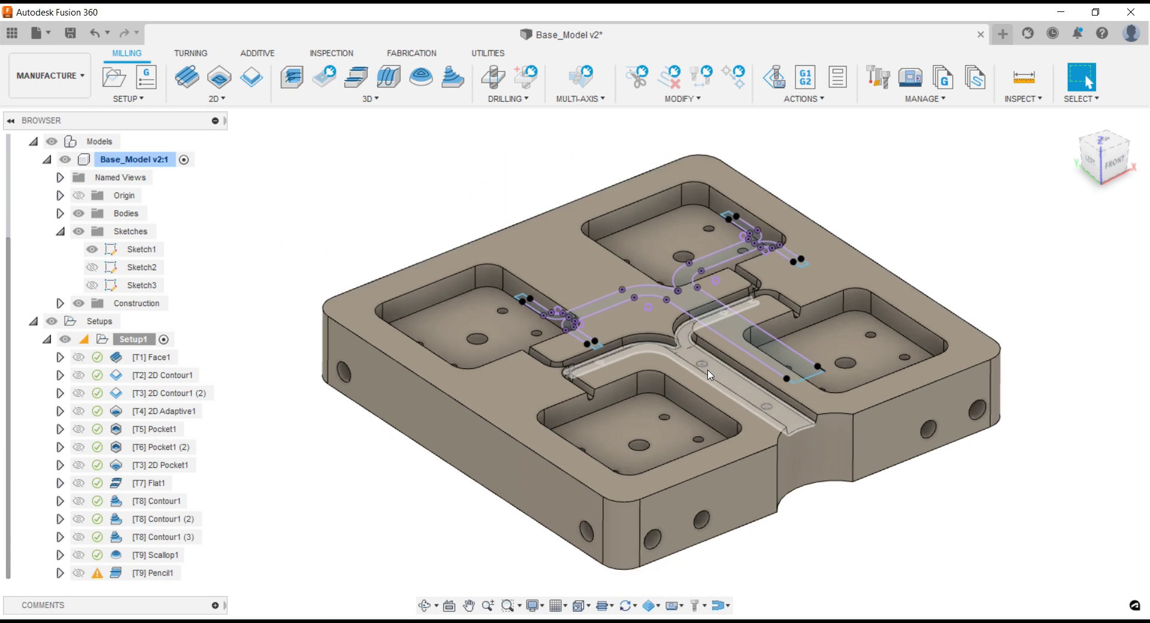
{"action": "scroll", "coordinate": [708, 375], "scroll_direction": "up", "scroll_amount": 3}
{"action": "left_click", "coordinate": [99, 574]}
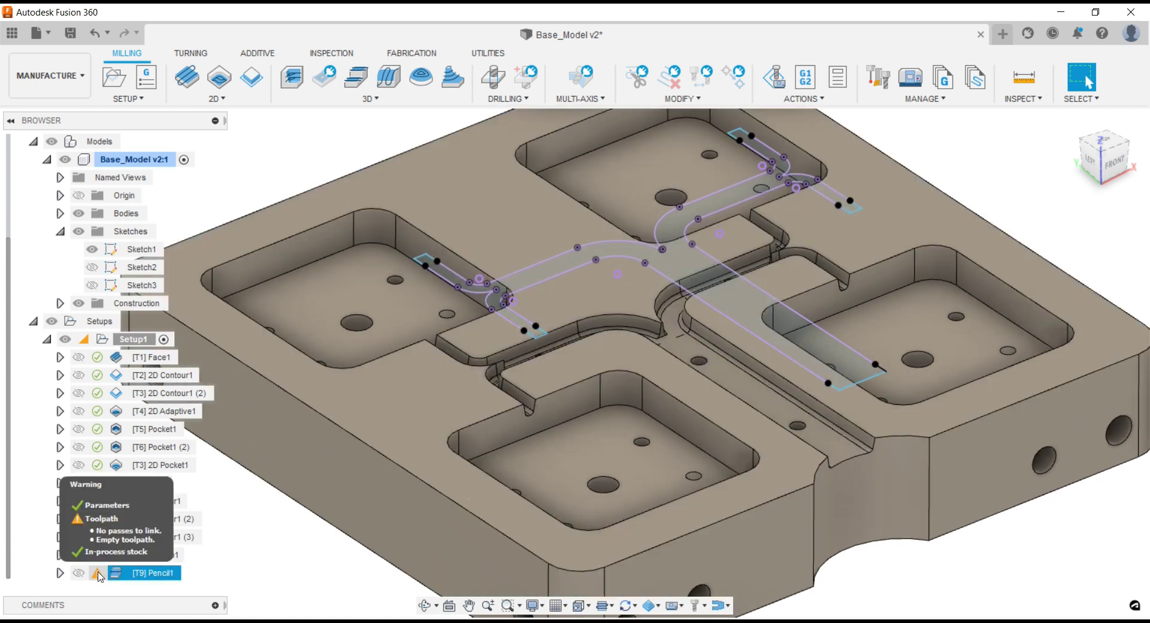
- Reopen Pencil1 for editing and set its cutting Direction to Both ways
{"action": "right_click", "coordinate": [115, 574]}
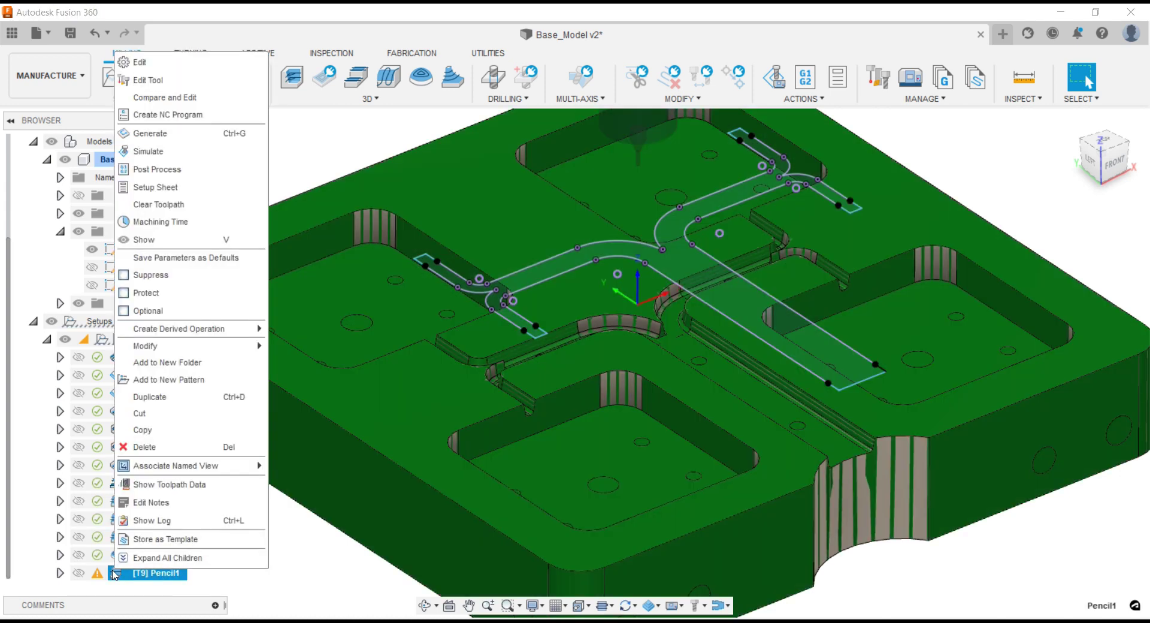
{"action": "left_click", "coordinate": [140, 62]}
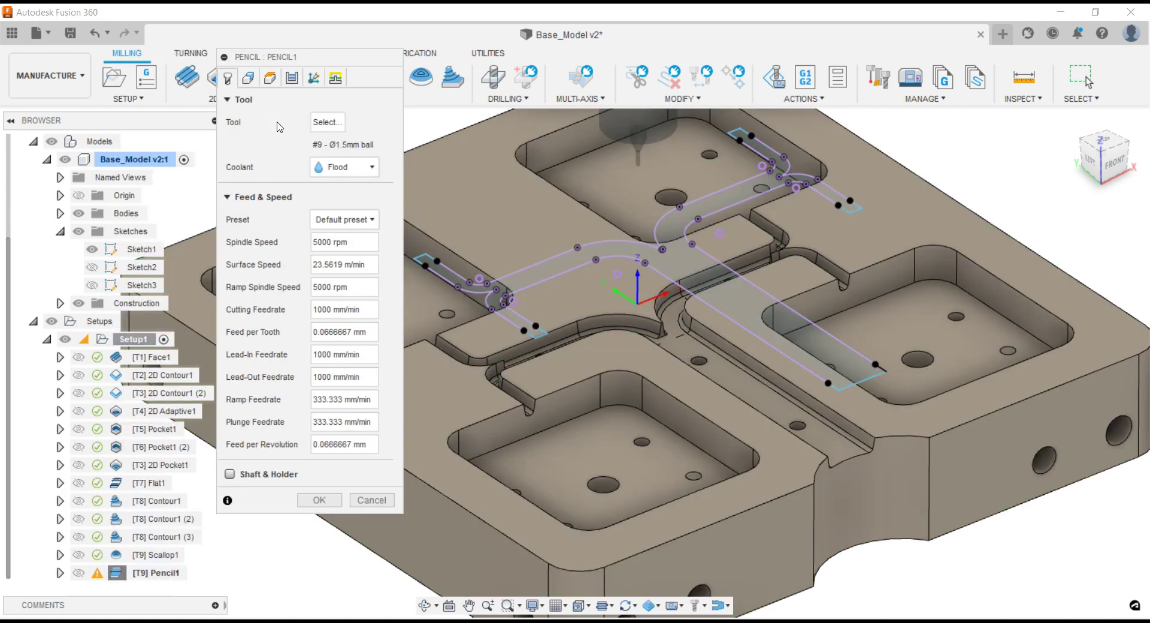
{"action": "left_click", "coordinate": [249, 79]}
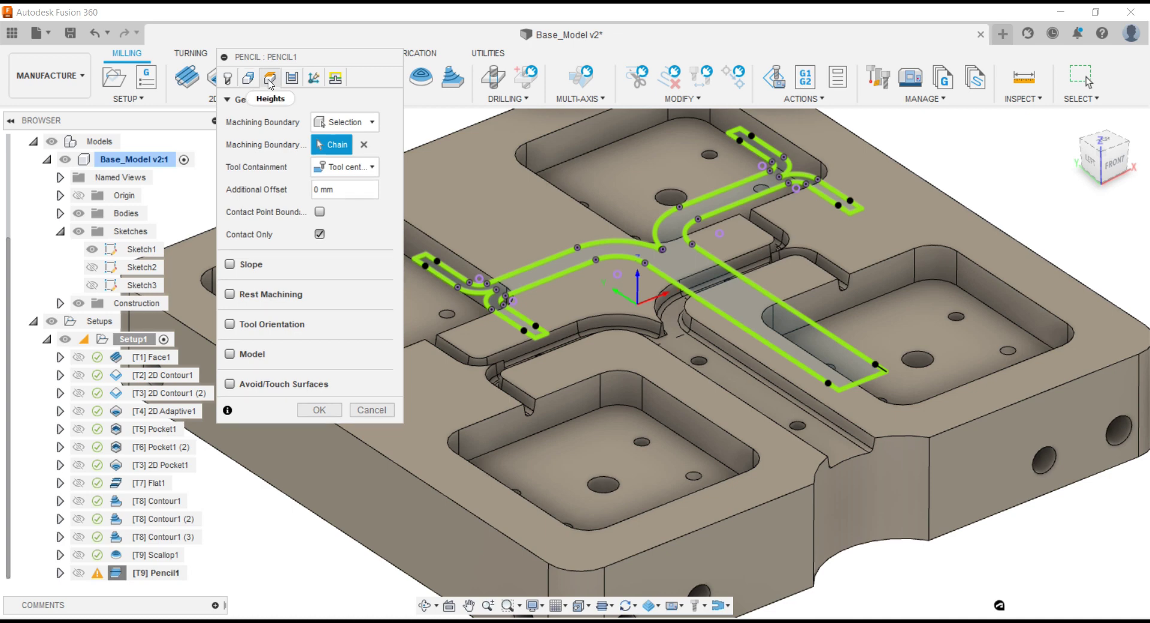
{"action": "left_click", "coordinate": [270, 78]}
{"action": "left_click", "coordinate": [292, 82]}
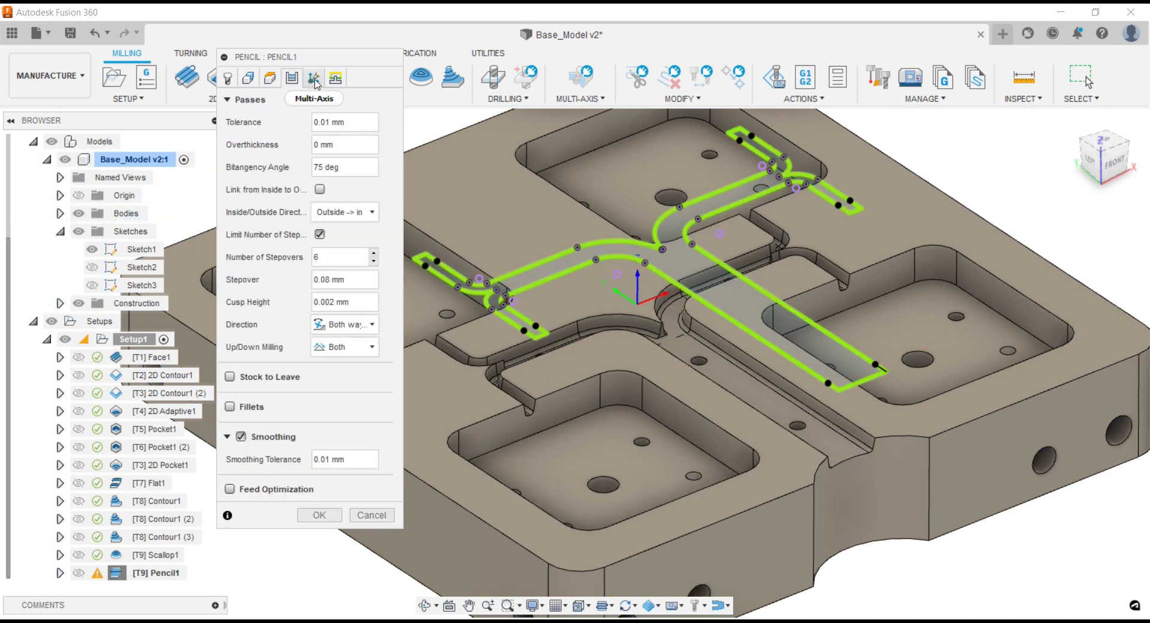
{"action": "left_click", "coordinate": [366, 324]}
{"action": "left_click", "coordinate": [362, 376]}
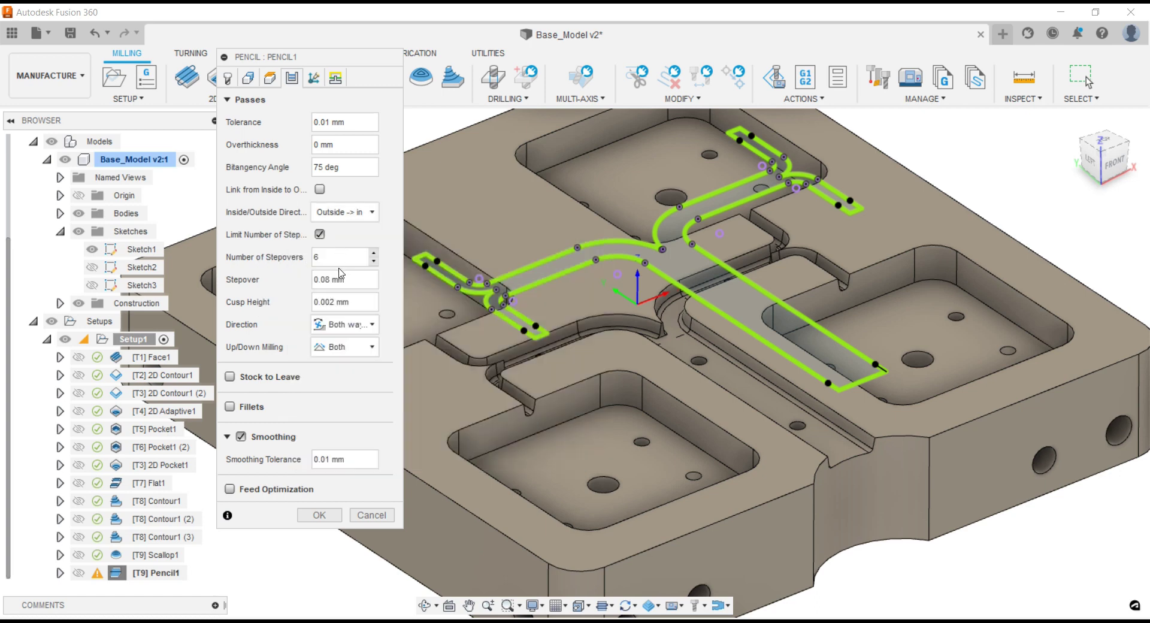
- Review the stepover count, maximum stay-down distance and the 0.08 mm stepover value
{"action": "left_click", "coordinate": [339, 258]}
{"action": "left_click", "coordinate": [313, 78]}
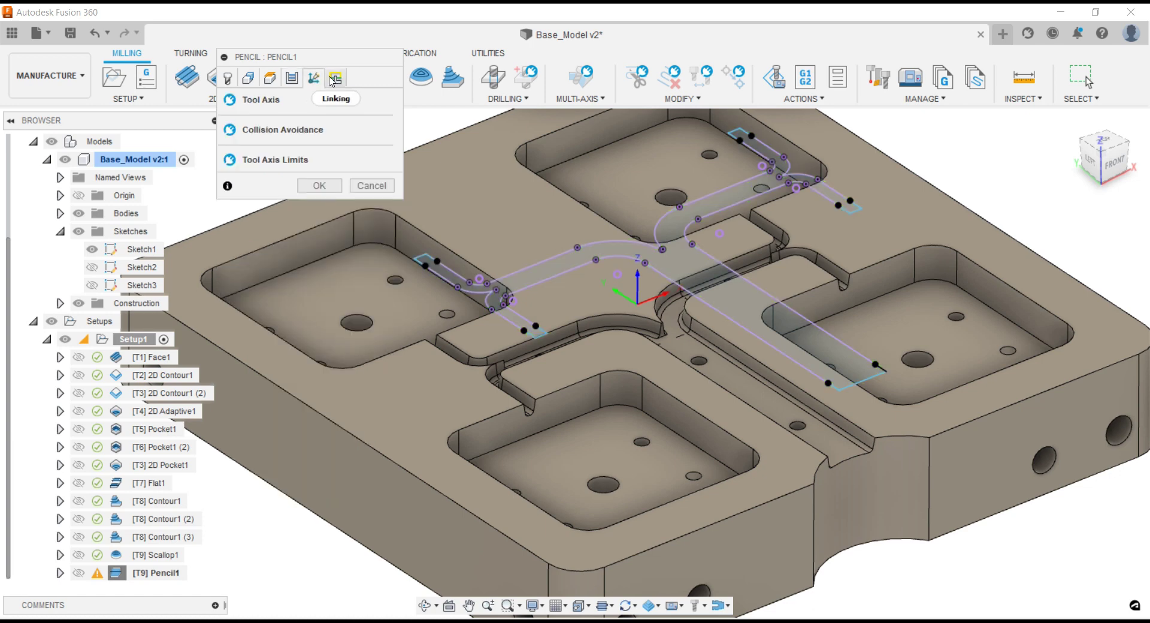
{"action": "left_click", "coordinate": [333, 79]}
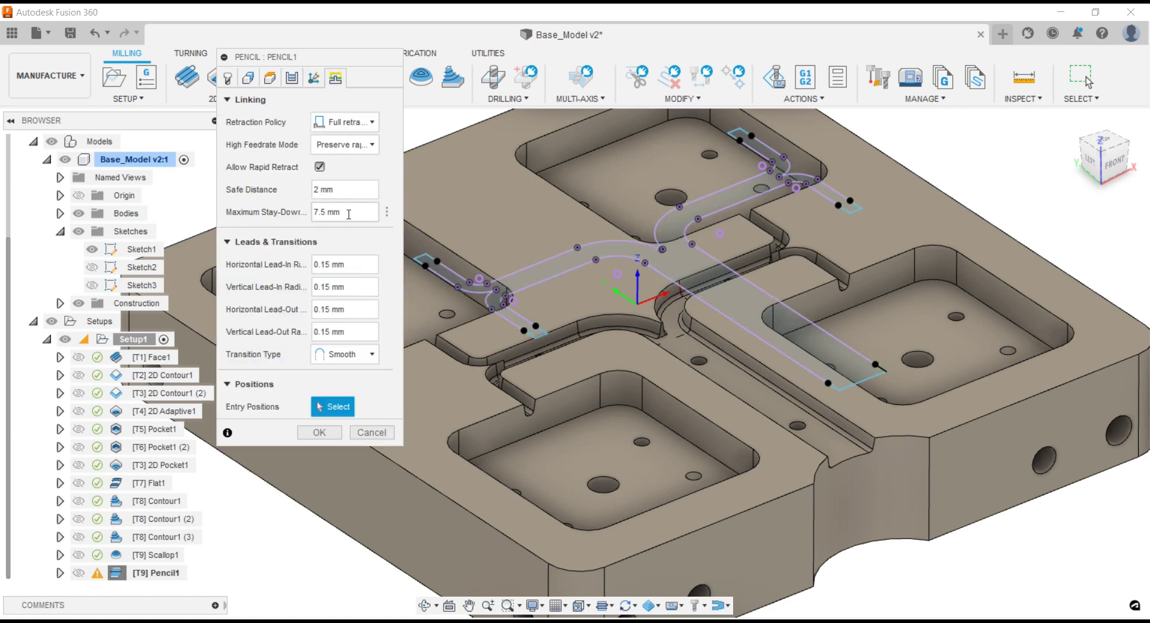
{"action": "left_click_drag", "start_coordinate": [350, 214], "coordinate": [309, 218]}
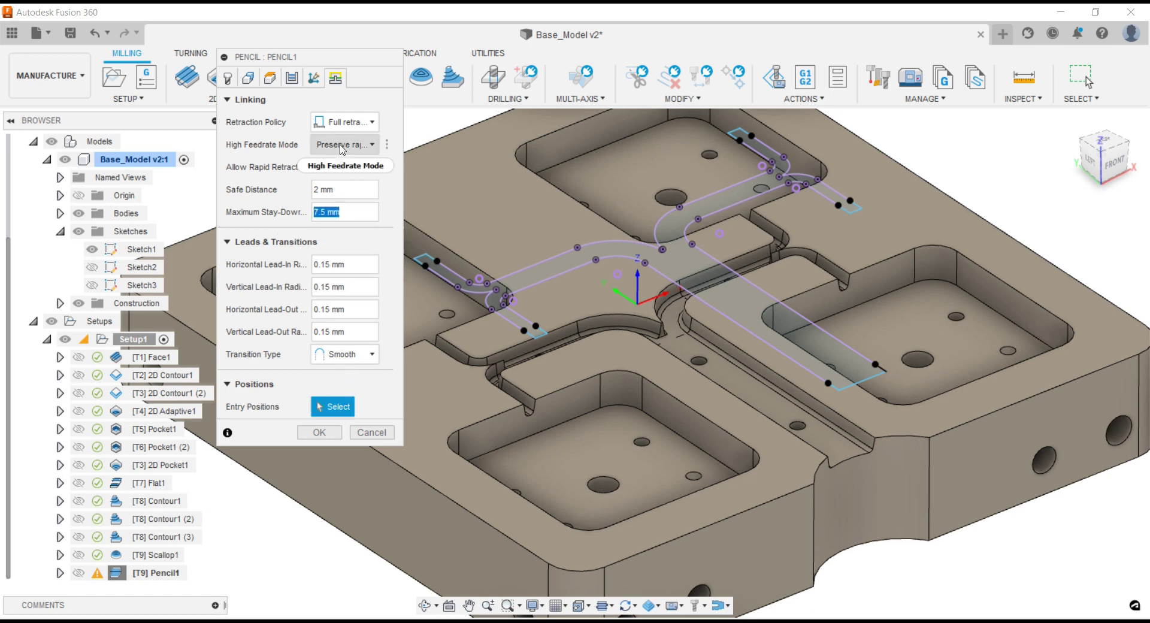
{"action": "left_click", "coordinate": [291, 78]}
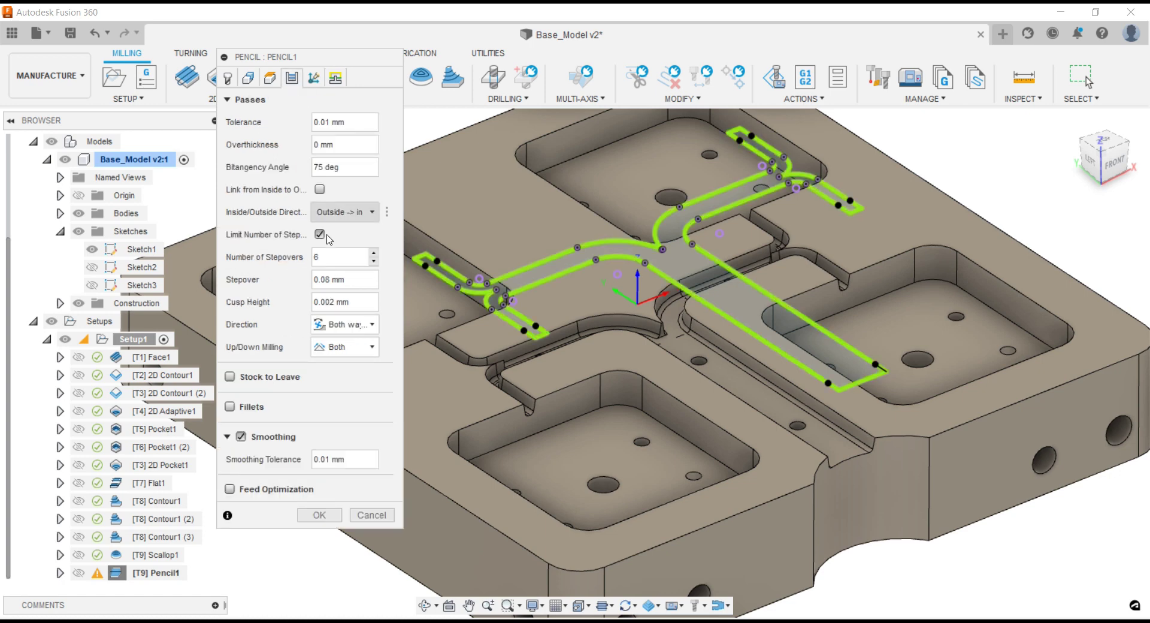
{"action": "left_click_drag", "start_coordinate": [347, 281], "coordinate": [277, 286]}
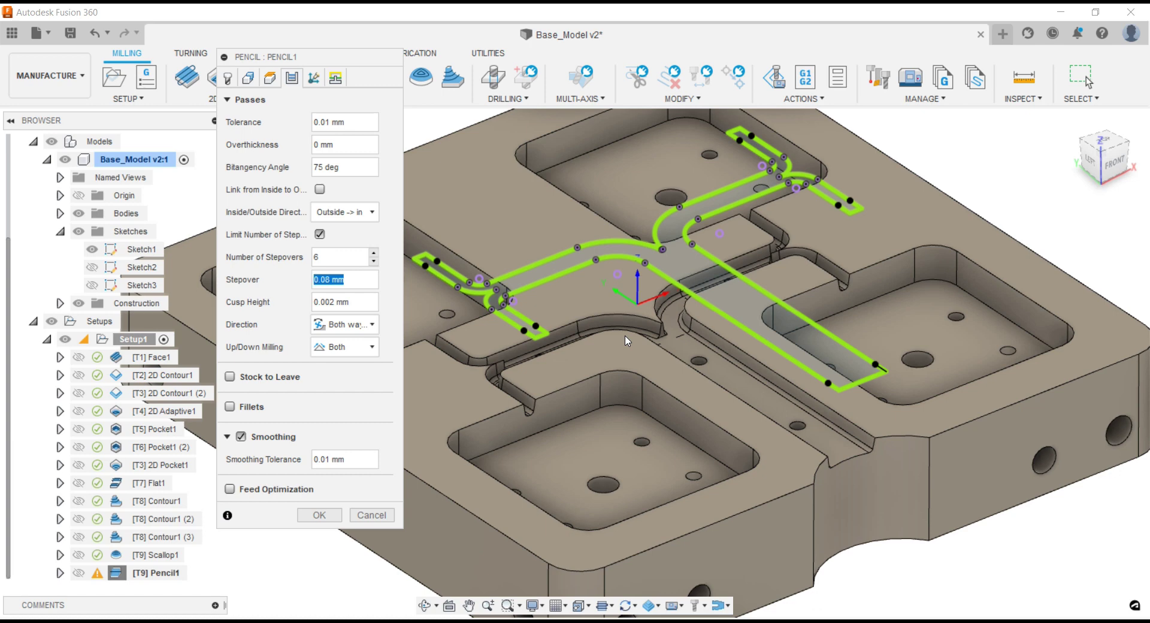
- Regenerate Pencil1, then edit its passes to a 0.75 overthickness and regenerate again
{"action": "left_click", "coordinate": [319, 514]}
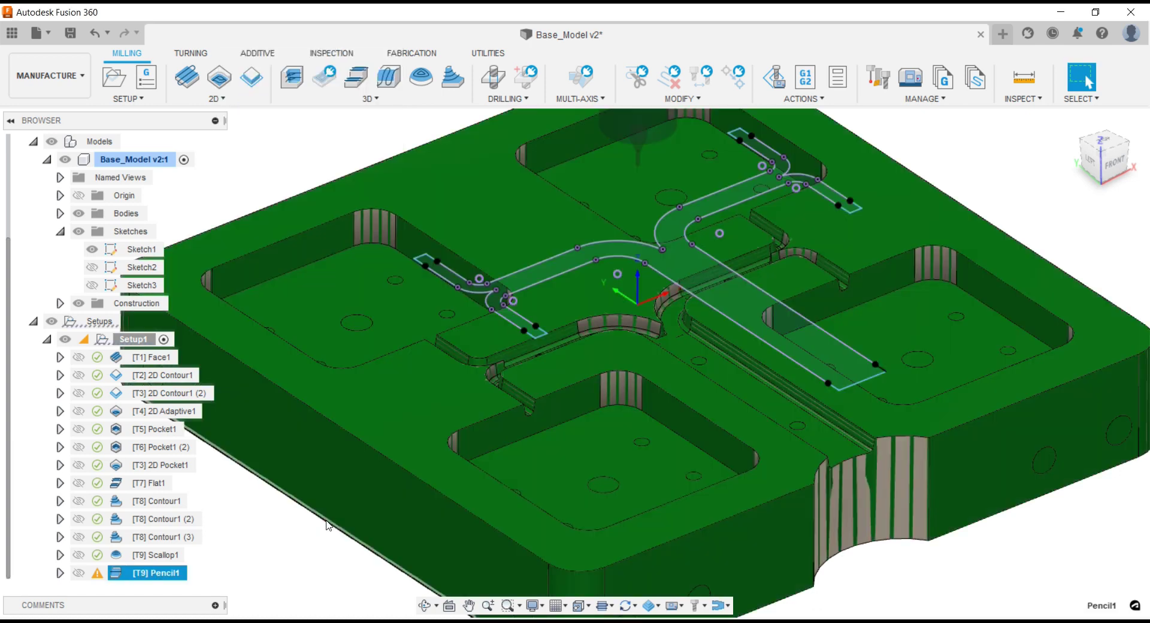
{"action": "scroll", "coordinate": [541, 331], "scroll_direction": "down", "scroll_amount": 2}
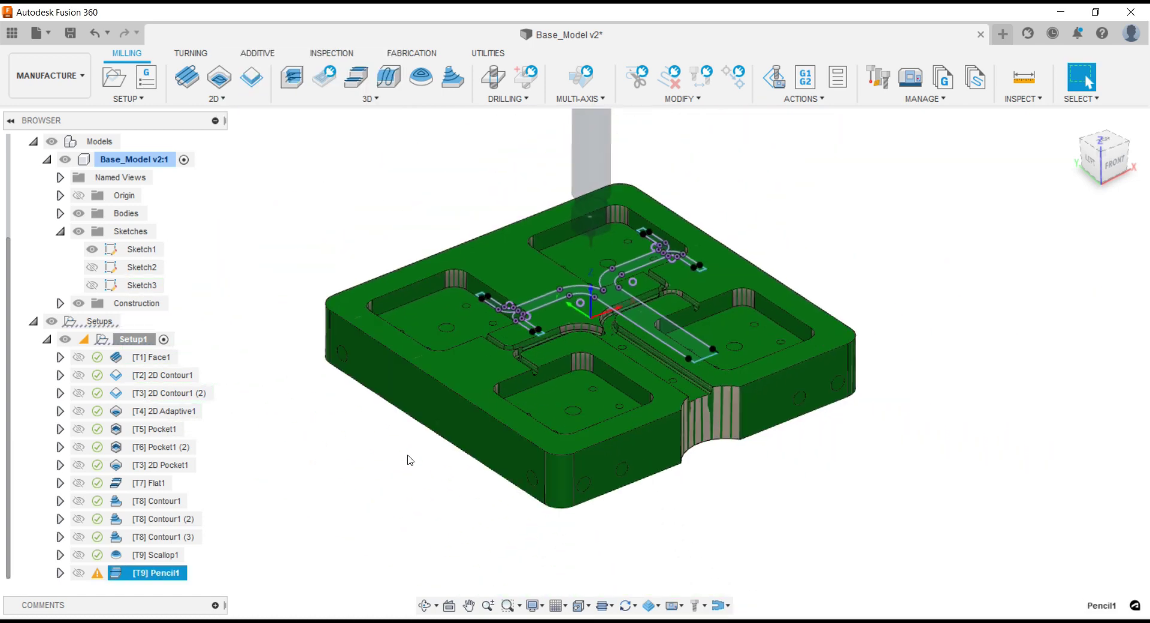
{"action": "scroll", "coordinate": [572, 308], "scroll_direction": "up", "scroll_amount": 2}
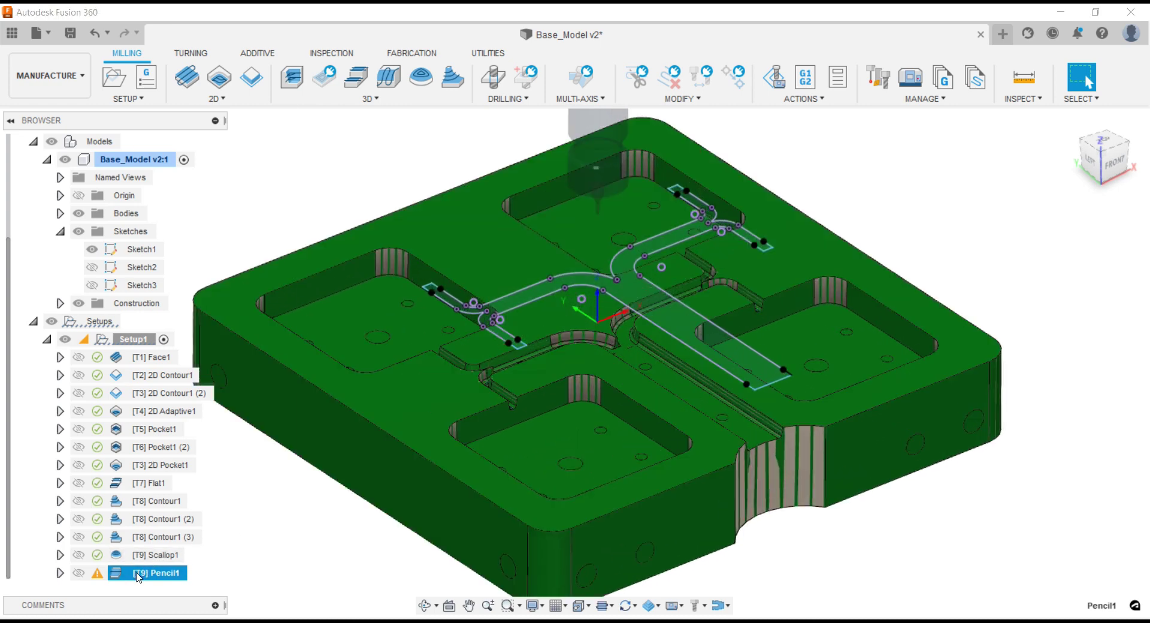
{"action": "right_click", "coordinate": [137, 576]}
{"action": "left_click", "coordinate": [159, 64]}
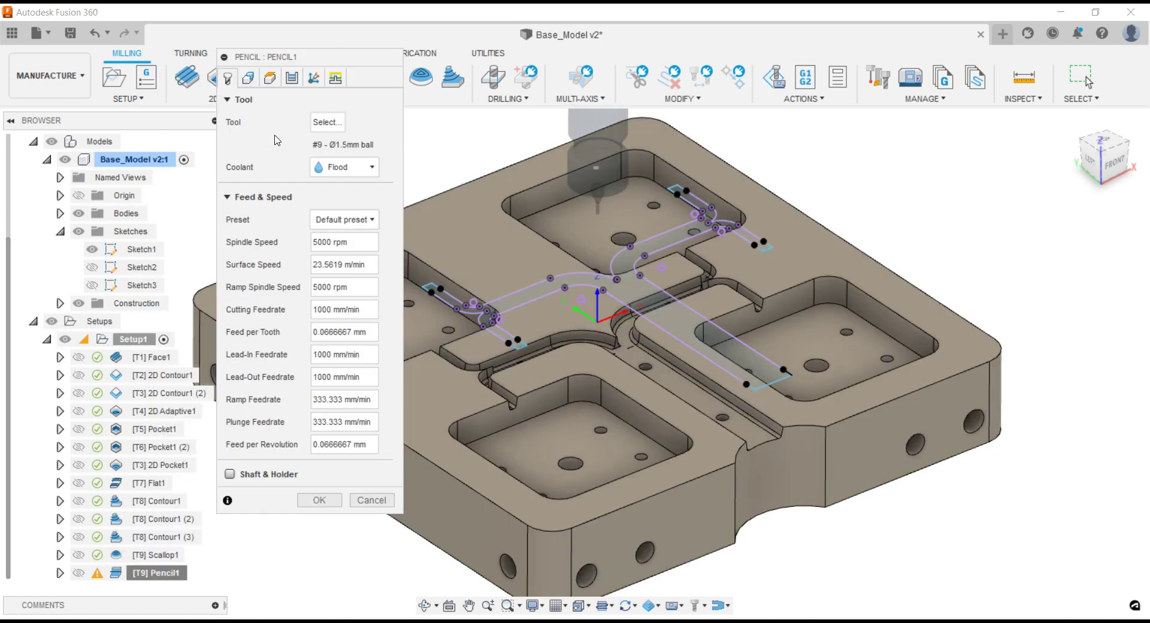
{"action": "left_click", "coordinate": [292, 78]}
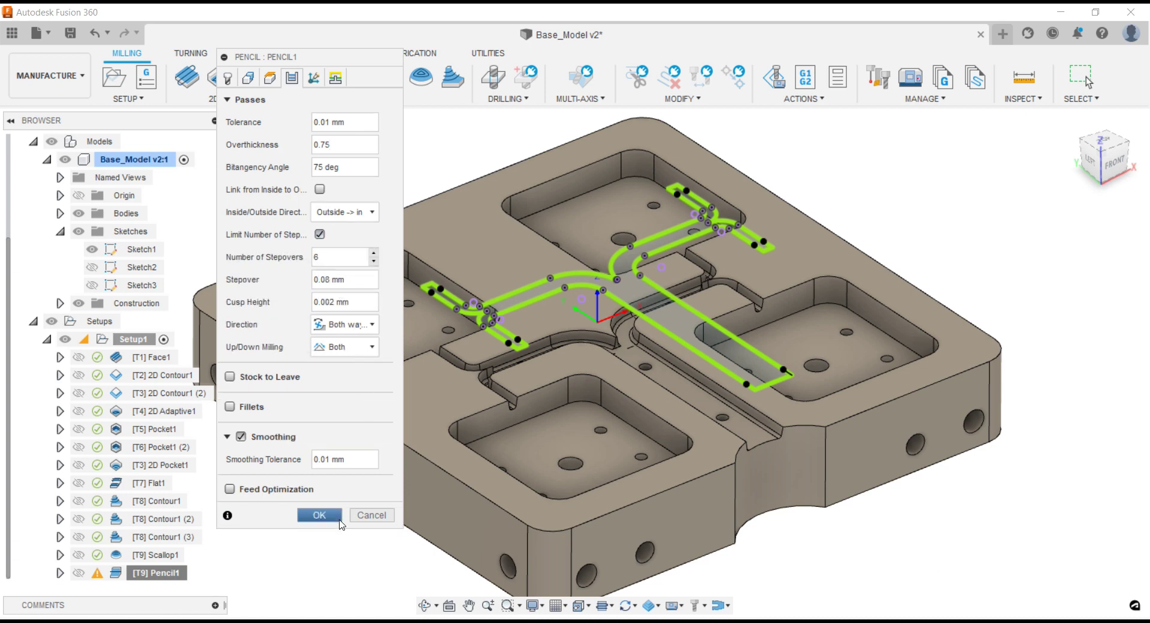
{"action": "left_click", "coordinate": [319, 515]}
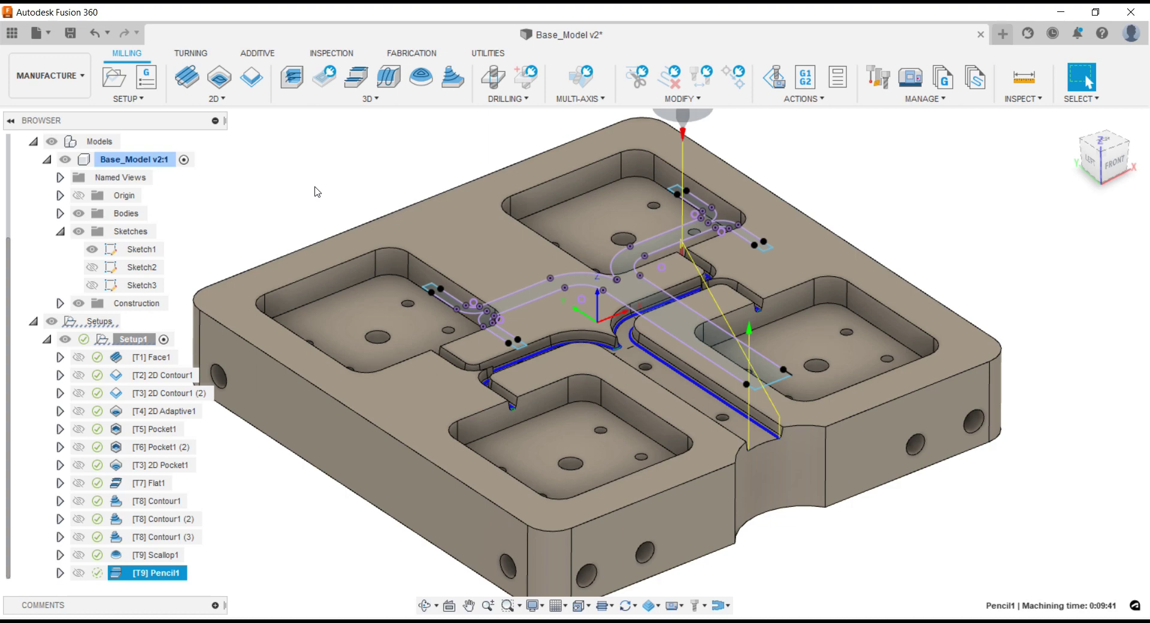
- Zoom in and out to inspect the slot and Pencil1 toolpaths on the part
{"action": "scroll", "coordinate": [781, 437], "scroll_direction": "up", "scroll_amount": 3}
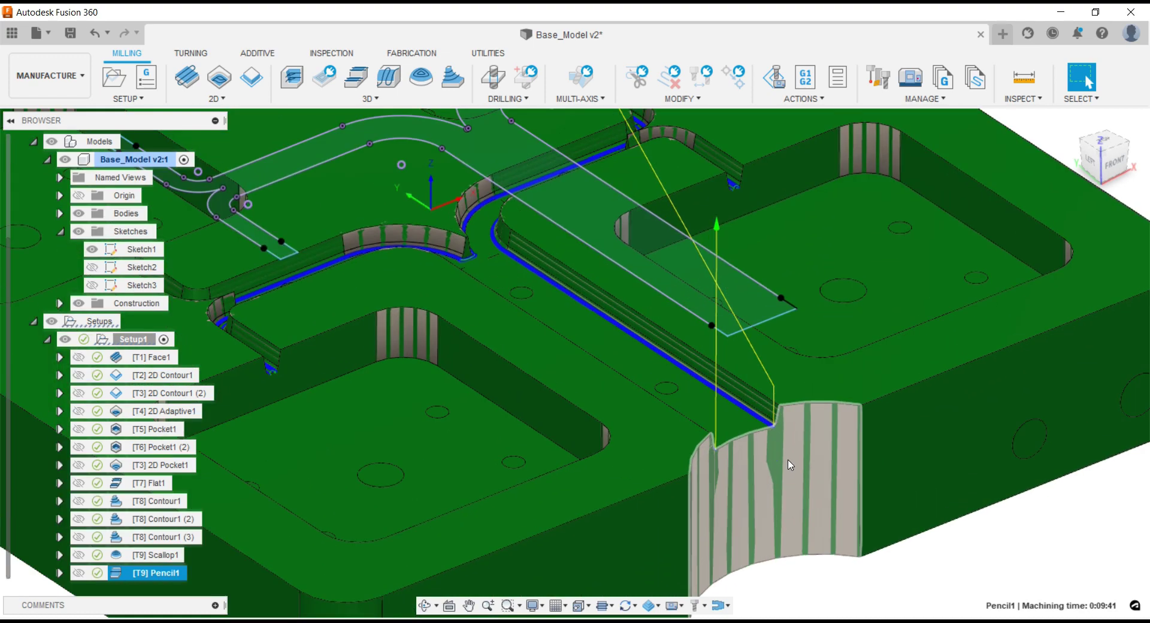
{"action": "scroll", "coordinate": [778, 419], "scroll_direction": "up", "scroll_amount": 3}
{"action": "scroll", "coordinate": [777, 411], "scroll_direction": "up", "scroll_amount": 2}
{"action": "scroll", "coordinate": [781, 408], "scroll_direction": "up", "scroll_amount": 2}
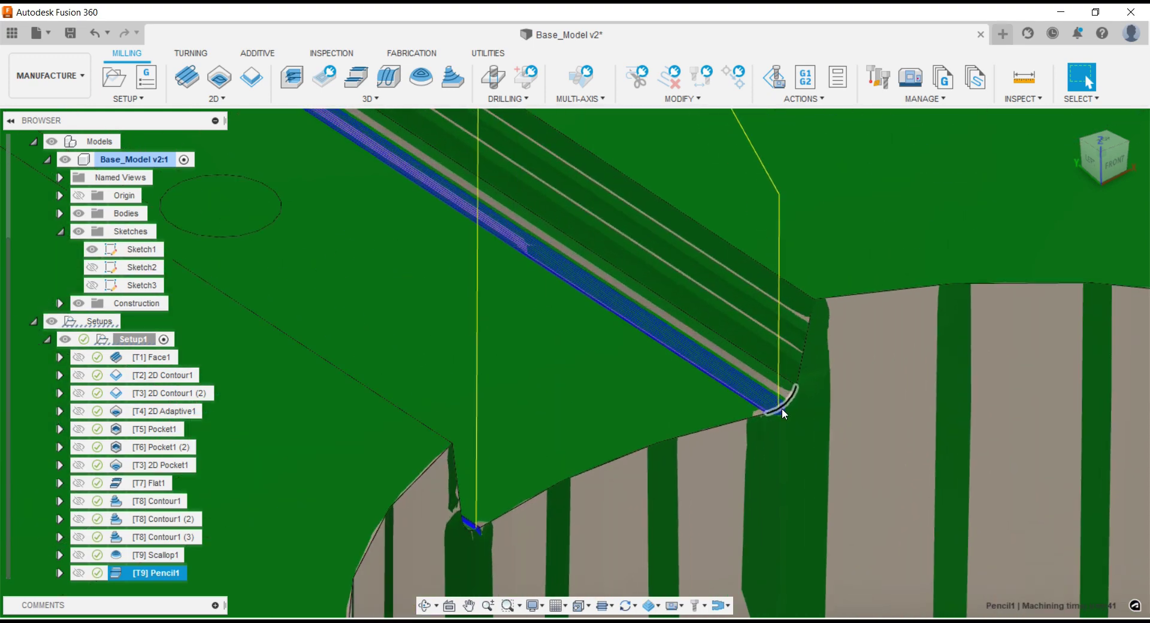
{"action": "scroll", "coordinate": [782, 408], "scroll_direction": "up", "scroll_amount": 2}
{"action": "scroll", "coordinate": [538, 449], "scroll_direction": "down", "scroll_amount": 1}
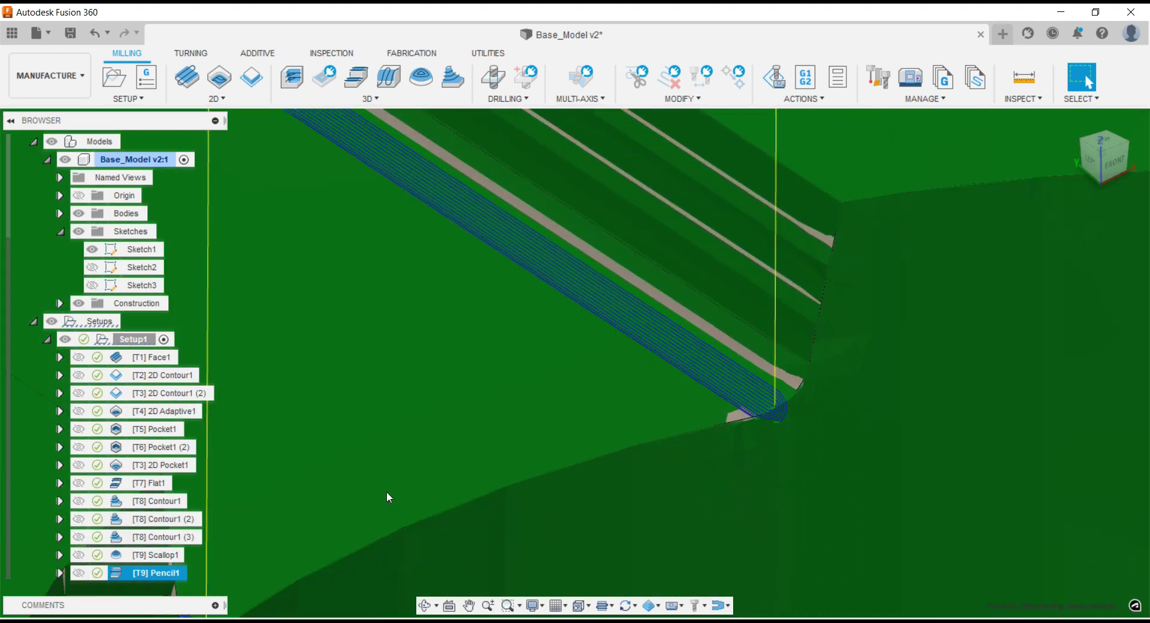
{"action": "scroll", "coordinate": [386, 491], "scroll_direction": "down", "scroll_amount": 2}
{"action": "scroll", "coordinate": [588, 311], "scroll_direction": "down", "scroll_amount": 2}
{"action": "scroll", "coordinate": [588, 311], "scroll_direction": "down", "scroll_amount": 3}
{"action": "scroll", "coordinate": [826, 505], "scroll_direction": "down", "scroll_amount": 1}
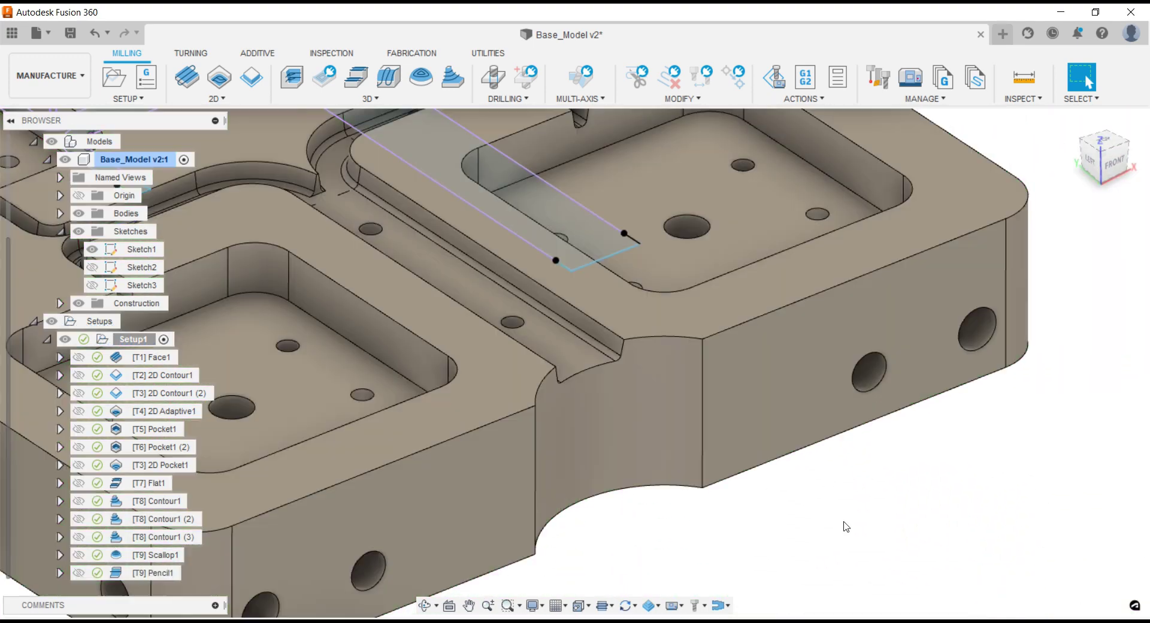
{"action": "left_click", "coordinate": [80, 581]}
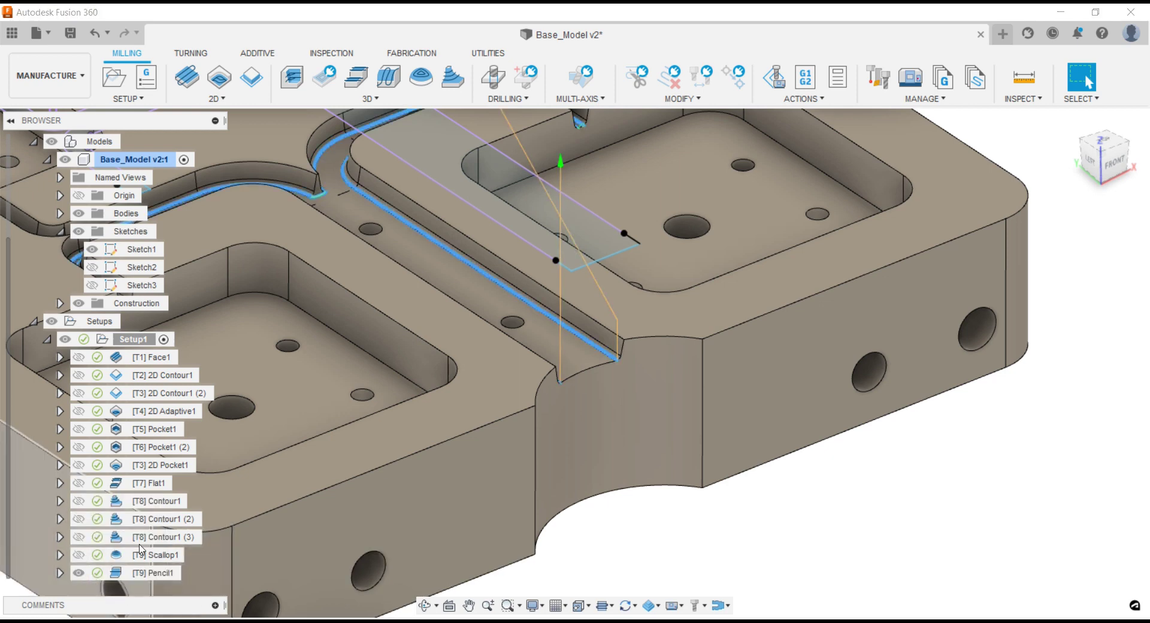
{"action": "scroll", "coordinate": [752, 503], "scroll_direction": "up", "scroll_amount": 2}
{"action": "scroll", "coordinate": [748, 500], "scroll_direction": "up", "scroll_amount": 2}
{"action": "scroll", "coordinate": [804, 376], "scroll_direction": "up", "scroll_amount": 1}
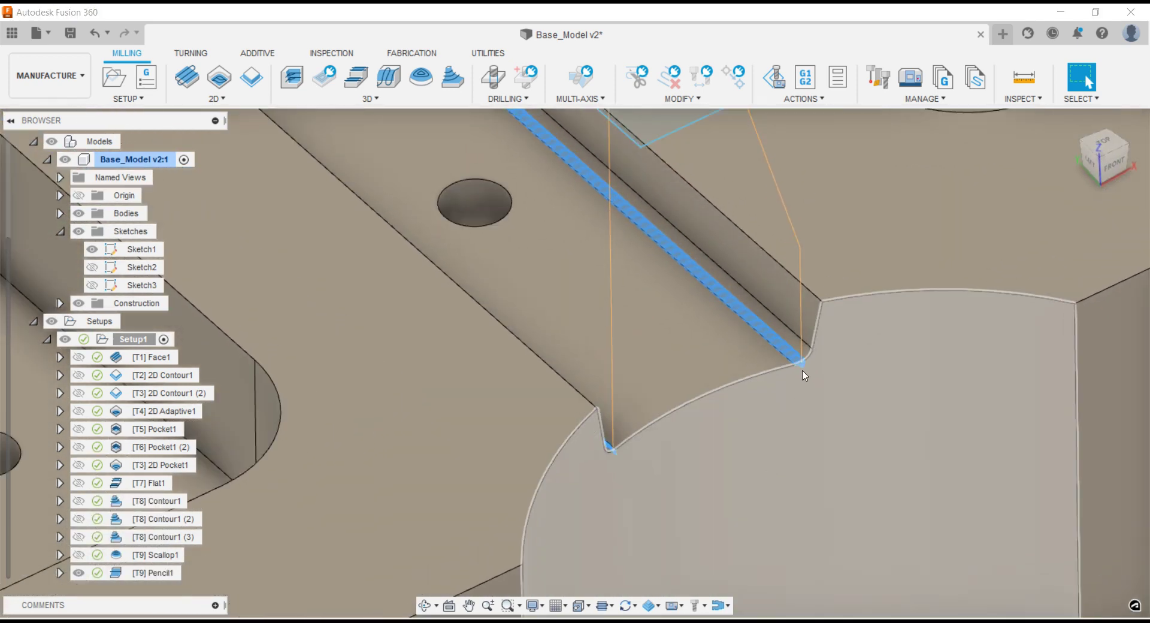
{"action": "scroll", "coordinate": [804, 371], "scroll_direction": "up", "scroll_amount": 3}
{"action": "scroll", "coordinate": [824, 377], "scroll_direction": "up", "scroll_amount": 1}
{"action": "scroll", "coordinate": [805, 399], "scroll_direction": "down", "scroll_amount": 2}
{"action": "scroll", "coordinate": [804, 401], "scroll_direction": "down", "scroll_amount": 1}
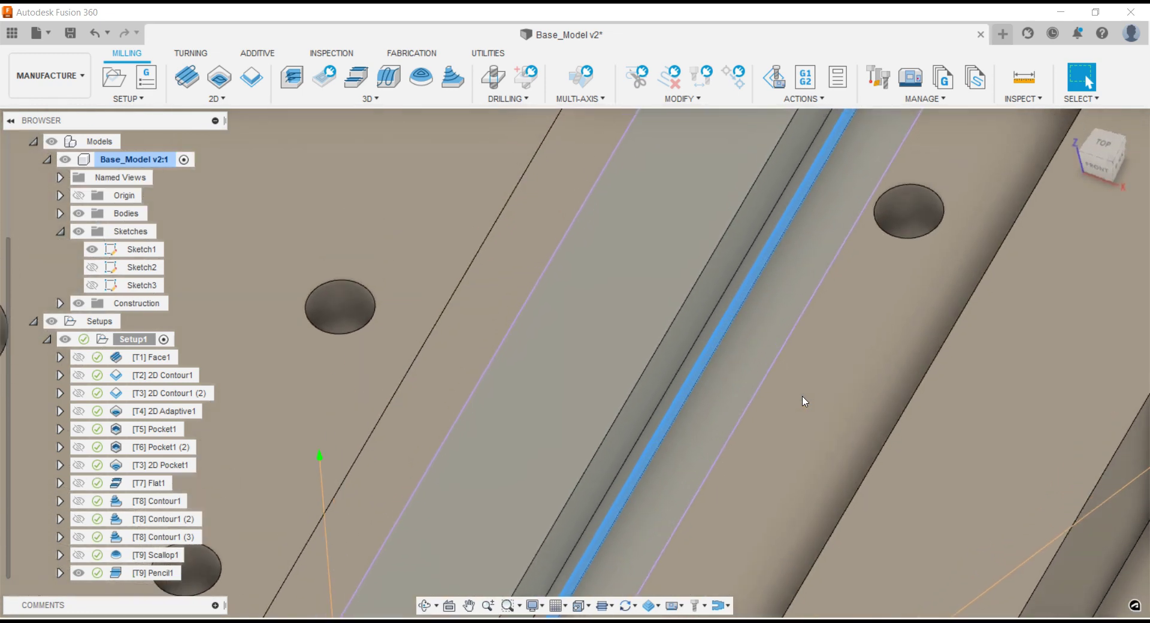
{"action": "scroll", "coordinate": [803, 398], "scroll_direction": "up", "scroll_amount": 1}
{"action": "scroll", "coordinate": [919, 392], "scroll_direction": "up", "scroll_amount": 2}
{"action": "scroll", "coordinate": [921, 395], "scroll_direction": "up", "scroll_amount": 2}
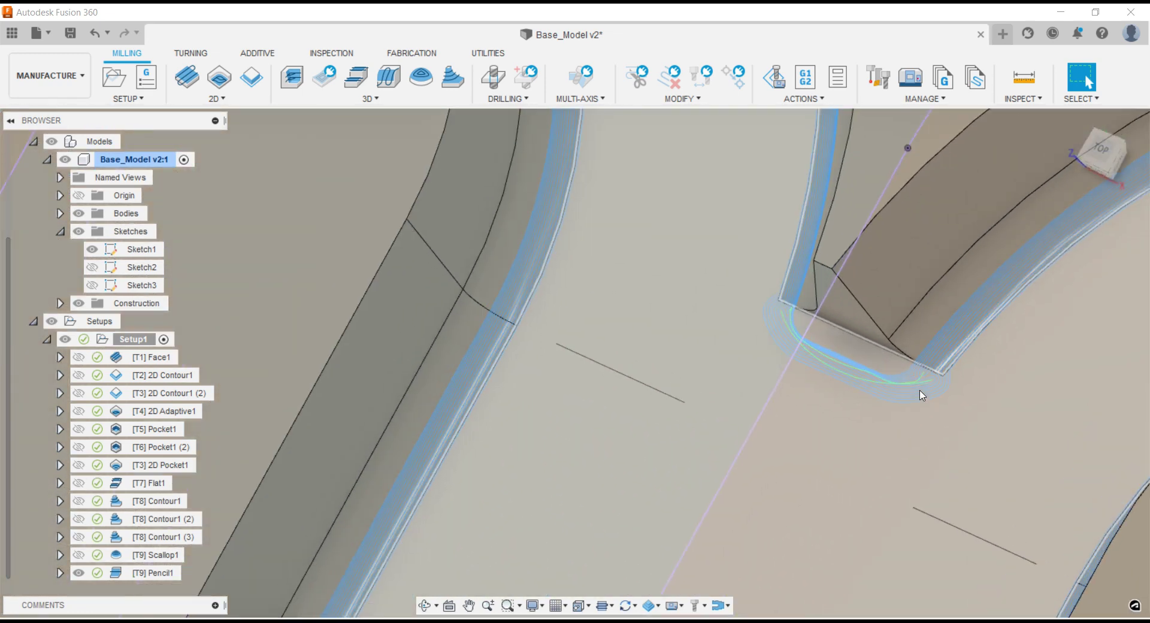
{"action": "scroll", "coordinate": [921, 395], "scroll_direction": "down", "scroll_amount": 1}
{"action": "scroll", "coordinate": [921, 395], "scroll_direction": "down", "scroll_amount": 2}
{"action": "scroll", "coordinate": [921, 395], "scroll_direction": "down", "scroll_amount": 1}
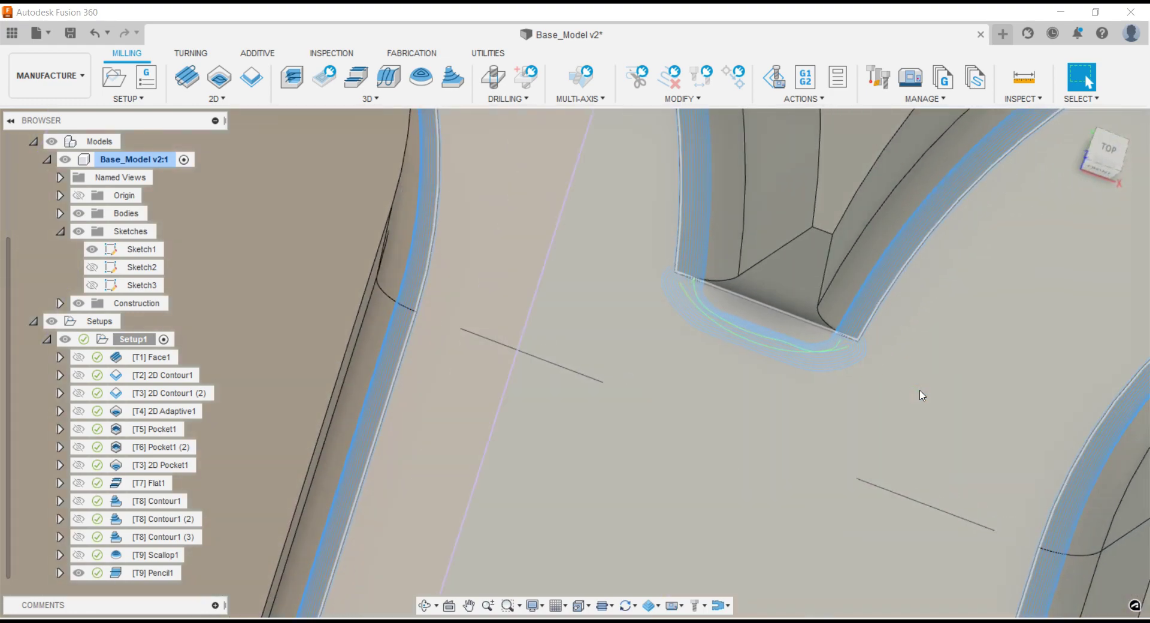
{"action": "scroll", "coordinate": [921, 395], "scroll_direction": "down", "scroll_amount": 1}
{"action": "scroll", "coordinate": [921, 395], "scroll_direction": "down", "scroll_amount": 2}
{"action": "scroll", "coordinate": [739, 199], "scroll_direction": "up", "scroll_amount": 2}
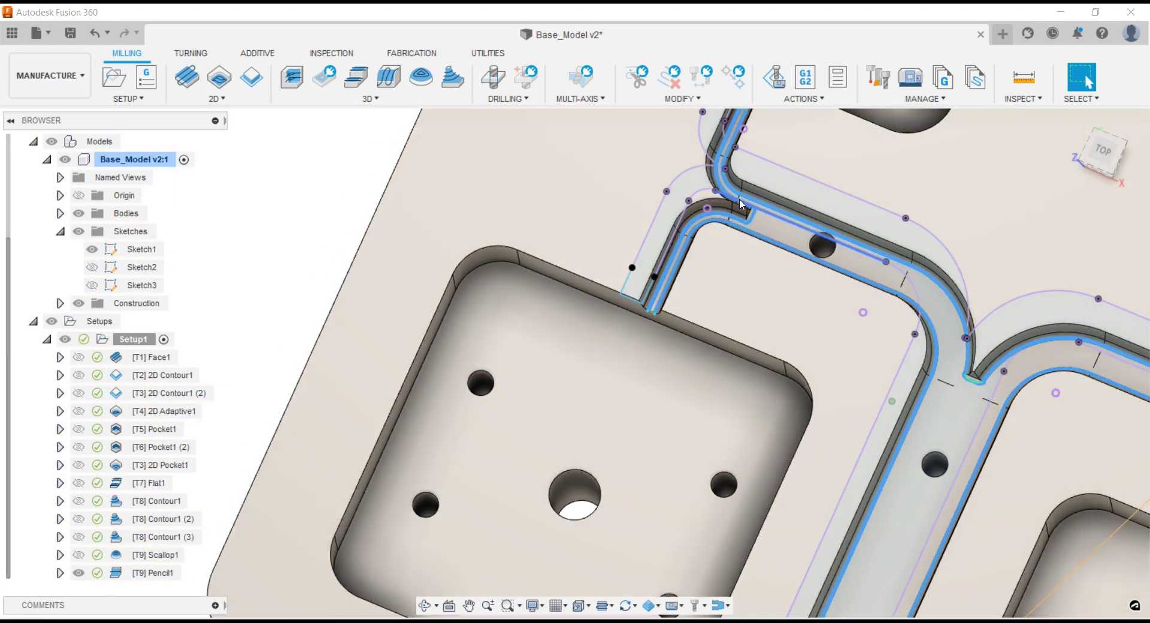
{"action": "scroll", "coordinate": [789, 205], "scroll_direction": "up", "scroll_amount": 2}
{"action": "scroll", "coordinate": [789, 205], "scroll_direction": "up", "scroll_amount": 2}
{"action": "scroll", "coordinate": [792, 206], "scroll_direction": "up", "scroll_amount": 1}
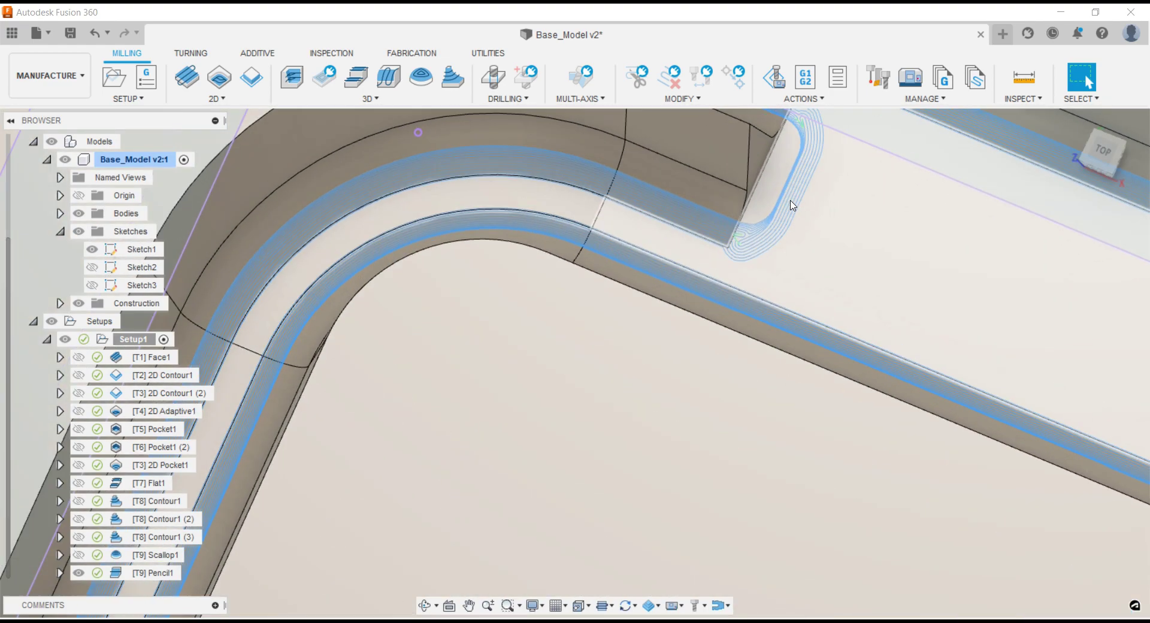
{"action": "scroll", "coordinate": [789, 205], "scroll_direction": "down", "scroll_amount": 2}
{"action": "scroll", "coordinate": [790, 205], "scroll_direction": "down", "scroll_amount": 1}
{"action": "scroll", "coordinate": [637, 282], "scroll_direction": "down", "scroll_amount": 2}
{"action": "scroll", "coordinate": [598, 253], "scroll_direction": "down", "scroll_amount": 2}
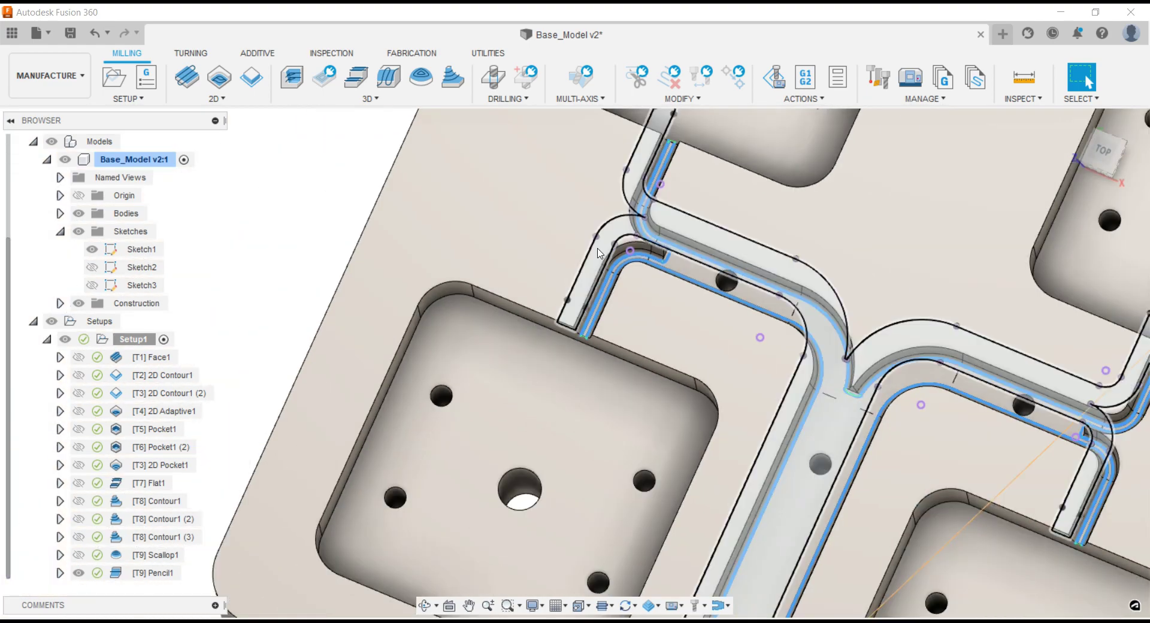
- Hide Sketch1's curves and re-examine the whole part
{"action": "key", "text": "F6"}
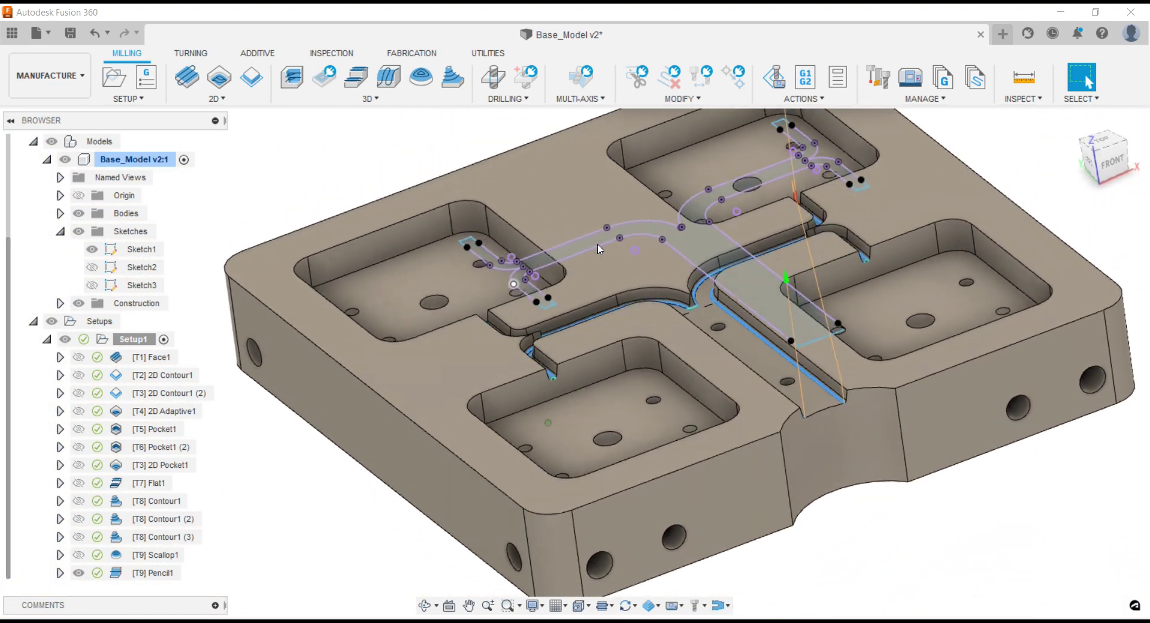
{"action": "left_click", "coordinate": [91, 250]}
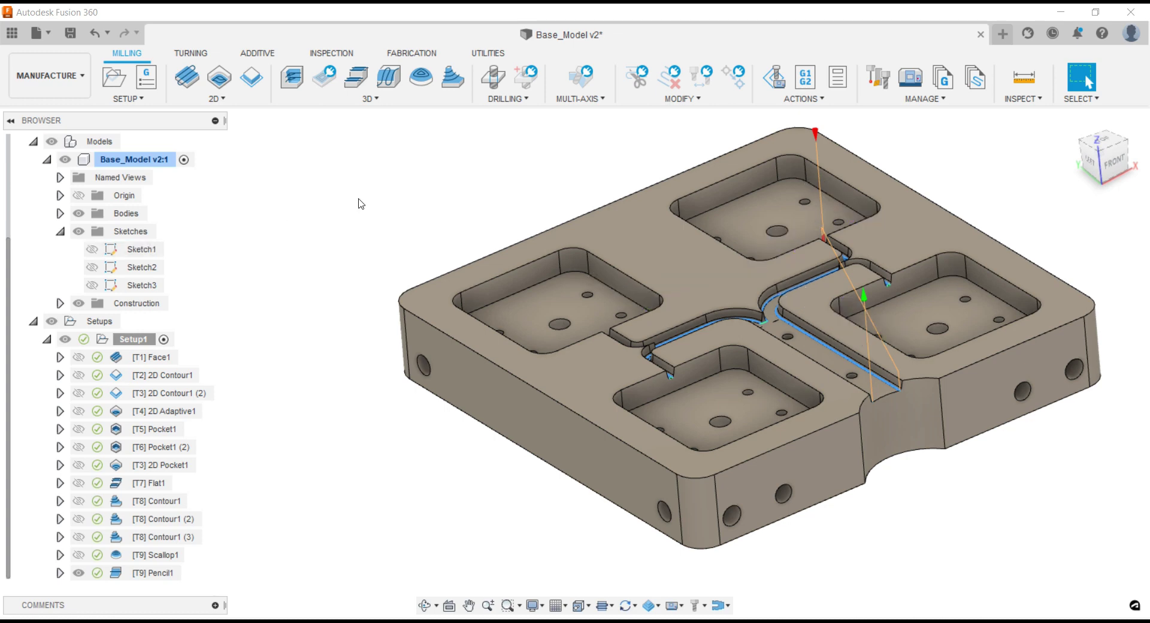
{"action": "key", "text": "F6"}
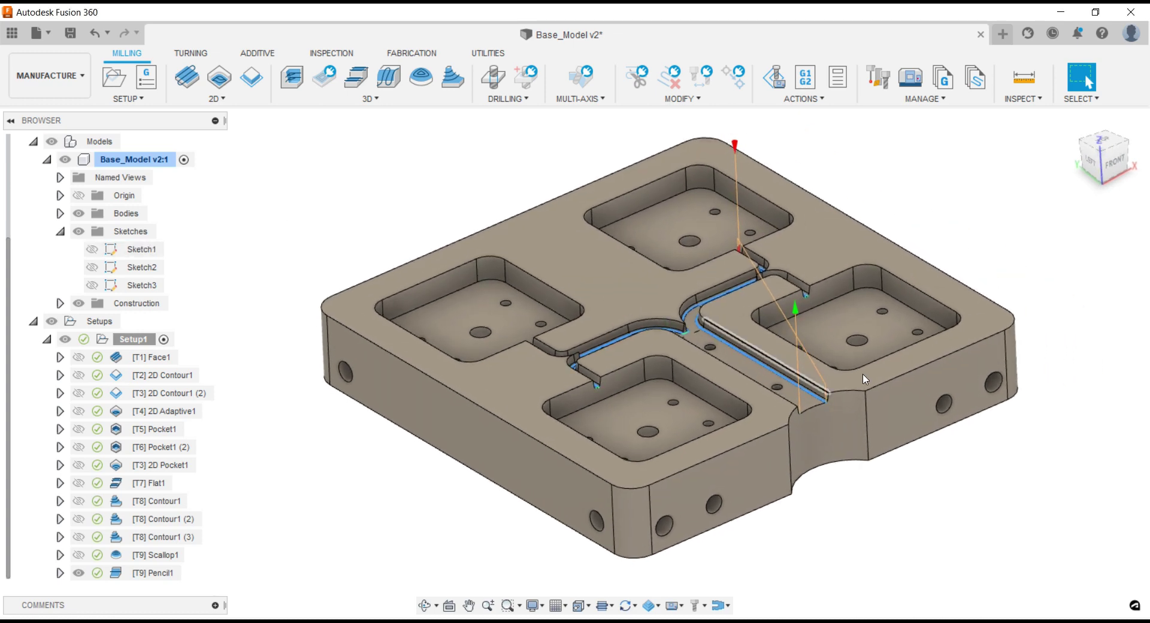
{"action": "scroll", "coordinate": [820, 400], "scroll_direction": "up", "scroll_amount": 3}
{"action": "scroll", "coordinate": [772, 414], "scroll_direction": "up", "scroll_amount": 3}
{"action": "scroll", "coordinate": [796, 442], "scroll_direction": "up", "scroll_amount": 3}
{"action": "scroll", "coordinate": [809, 444], "scroll_direction": "up", "scroll_amount": 2}
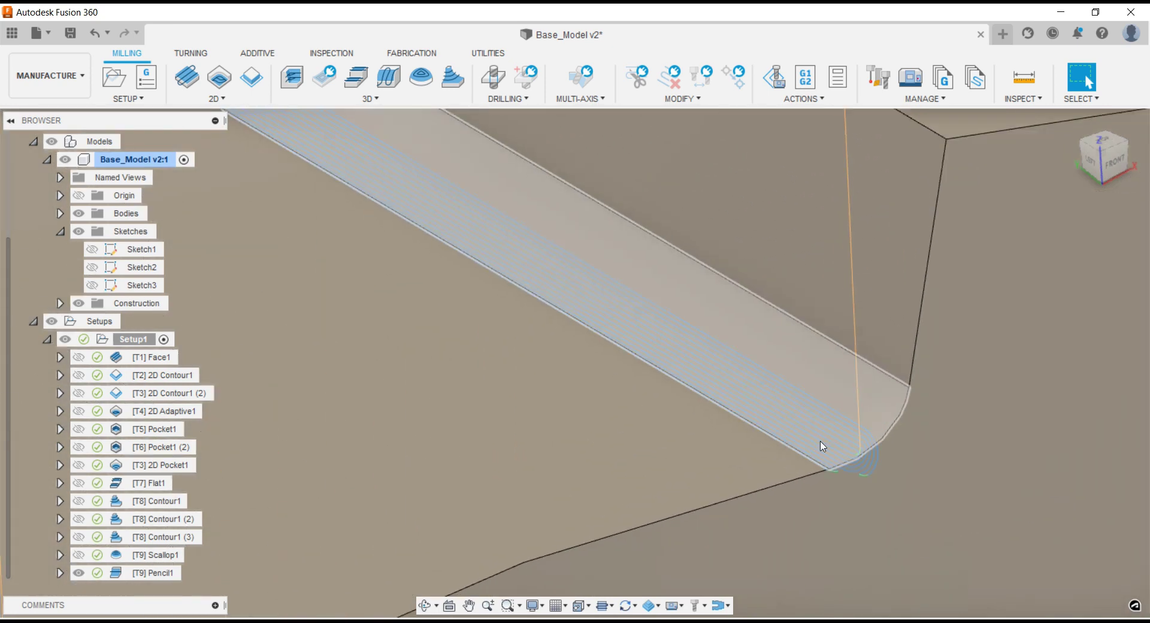
{"action": "scroll", "coordinate": [845, 448], "scroll_direction": "up", "scroll_amount": 1}
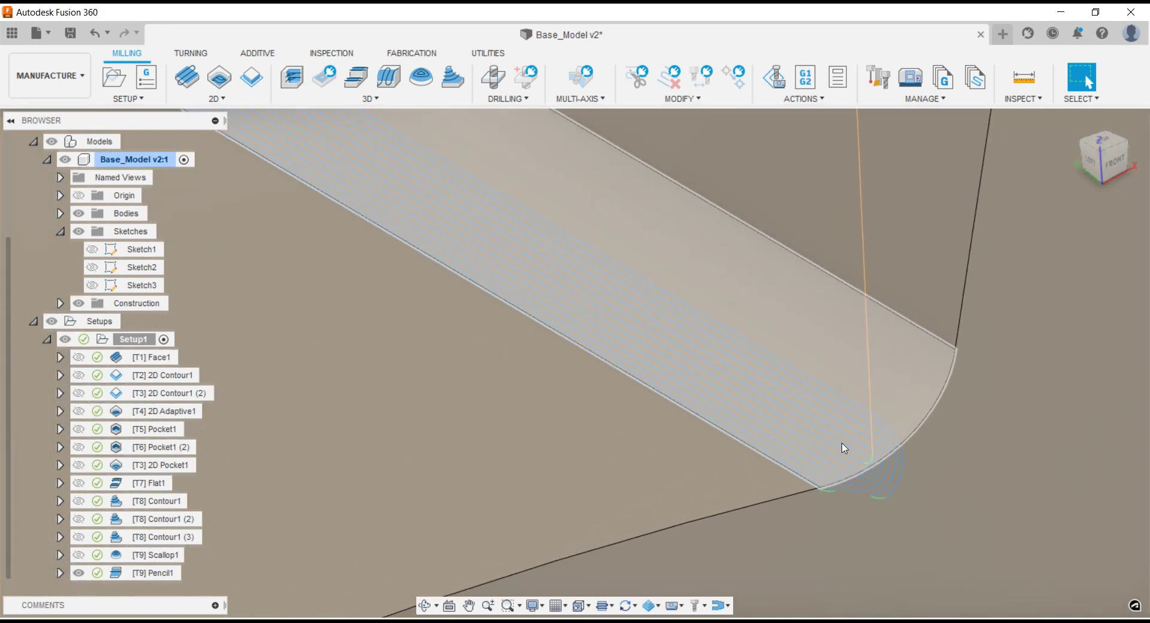
{"action": "scroll", "coordinate": [845, 448], "scroll_direction": "up", "scroll_amount": 1}
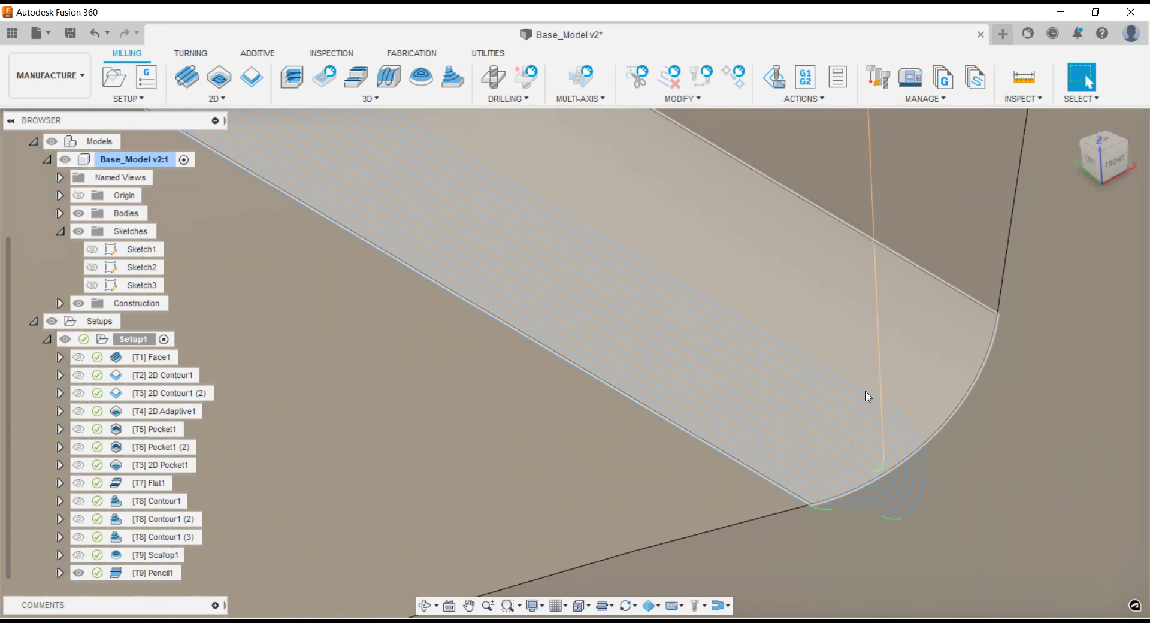
{"action": "scroll", "coordinate": [874, 393], "scroll_direction": "down", "scroll_amount": 1}
{"action": "scroll", "coordinate": [880, 390], "scroll_direction": "down", "scroll_amount": 2}
{"action": "scroll", "coordinate": [880, 390], "scroll_direction": "down", "scroll_amount": 1}
{"action": "scroll", "coordinate": [880, 390], "scroll_direction": "down", "scroll_amount": 1}
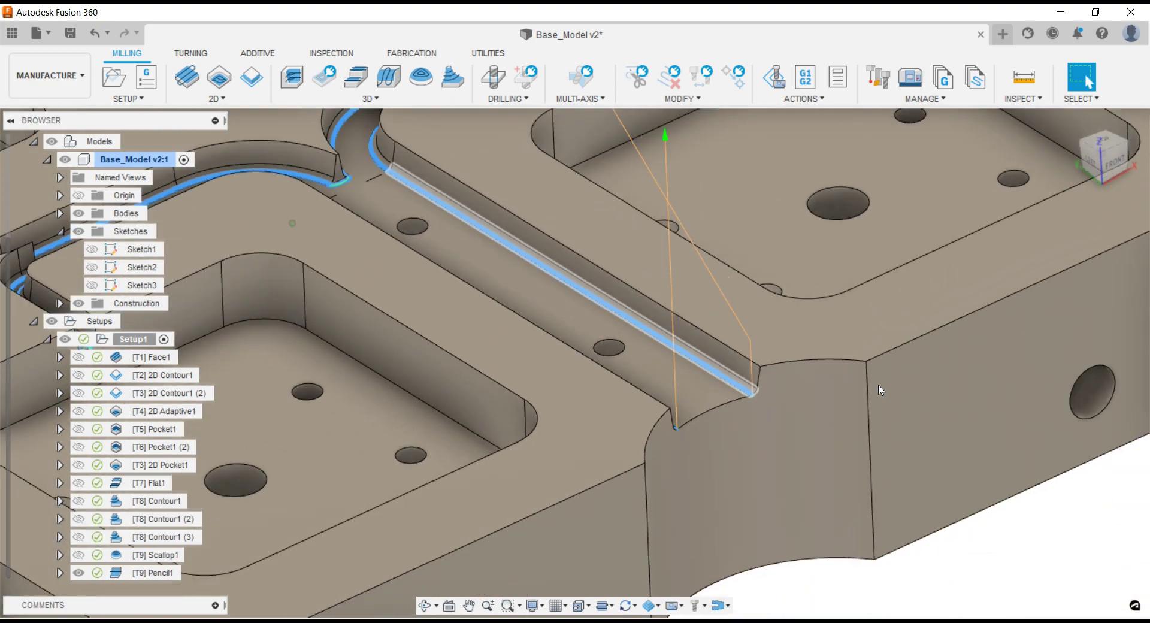
{"action": "scroll", "coordinate": [880, 390], "scroll_direction": "down", "scroll_amount": 5}
{"action": "scroll", "coordinate": [659, 473], "scroll_direction": "down", "scroll_amount": 1}
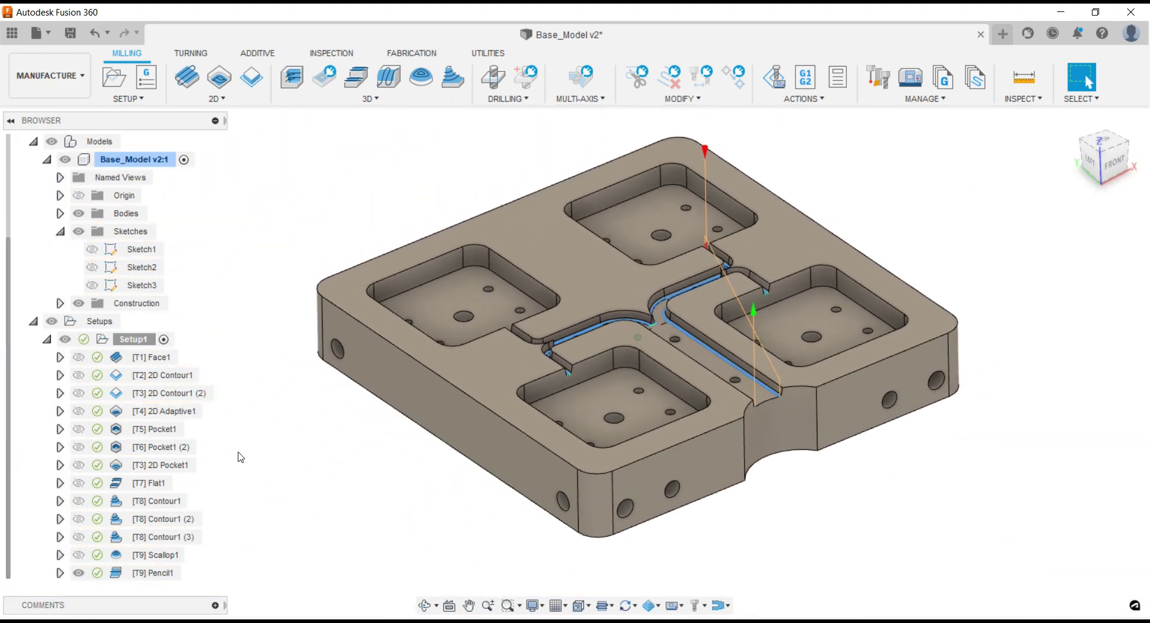
- Collapse Base_Model v2:1, preview the [T9] Pencil1 toolpath, and bring up the drilling operations list
{"action": "left_click", "coordinate": [47, 161]}
{"action": "scroll", "coordinate": [516, 304], "scroll_direction": "up", "scroll_amount": 1}
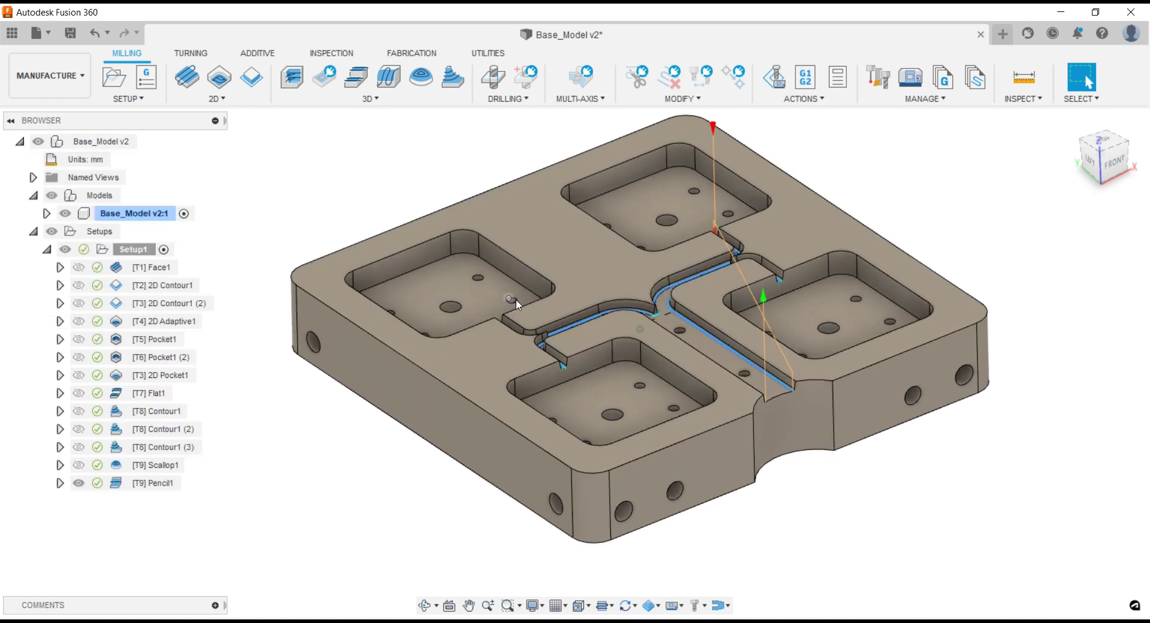
{"action": "left_click", "coordinate": [156, 482]}
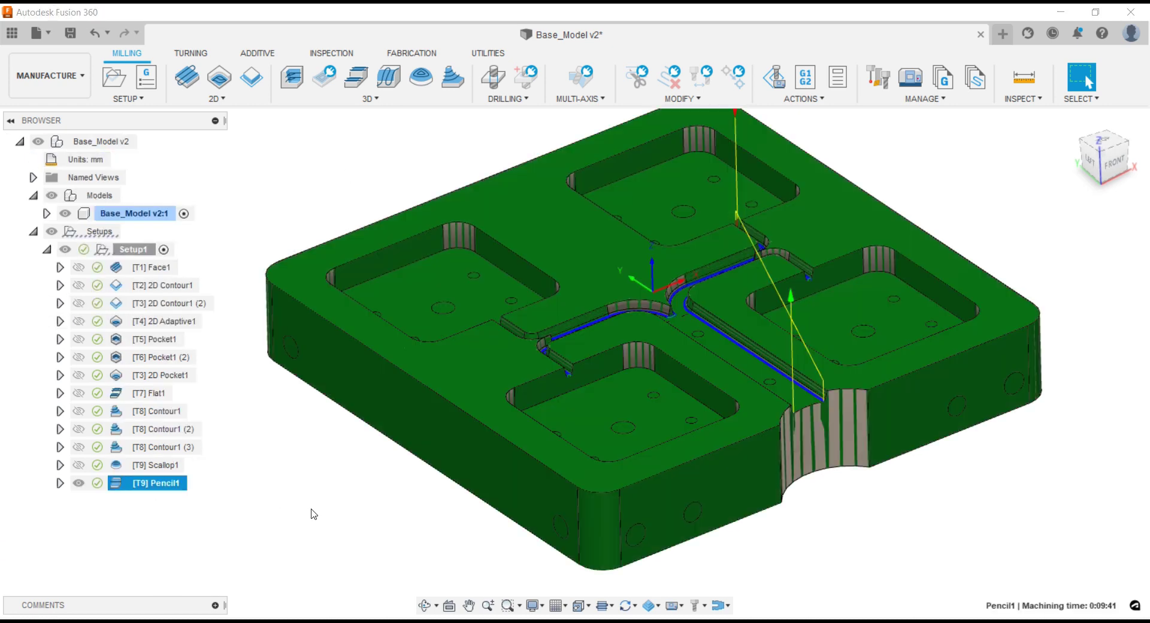
{"action": "left_click", "coordinate": [317, 514]}
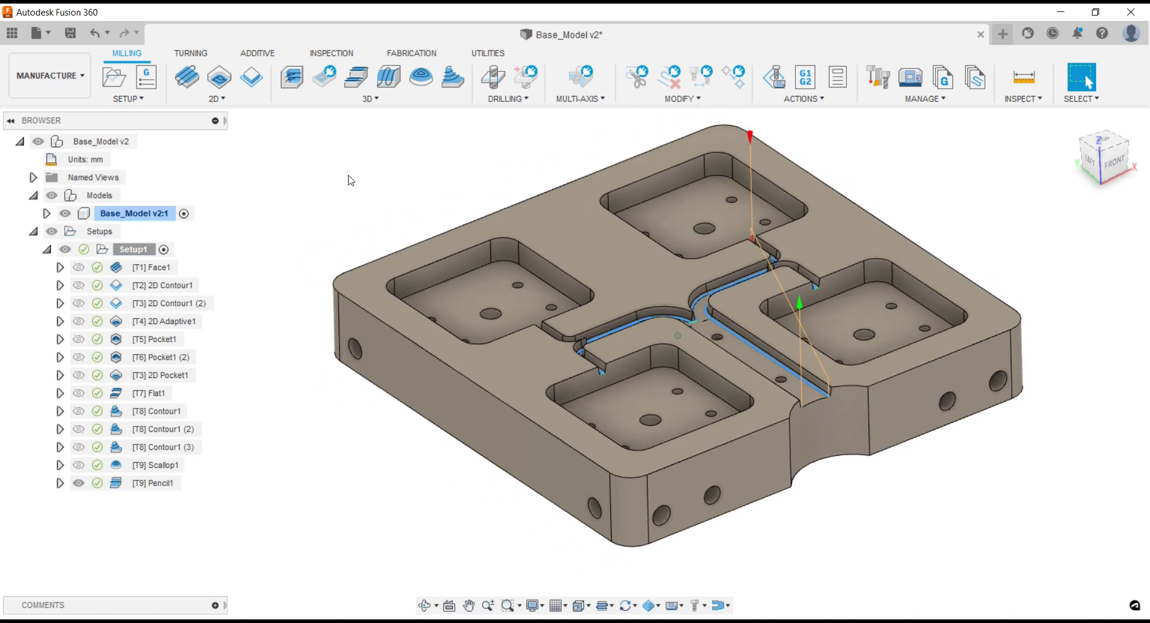
{"action": "left_click", "coordinate": [521, 98]}
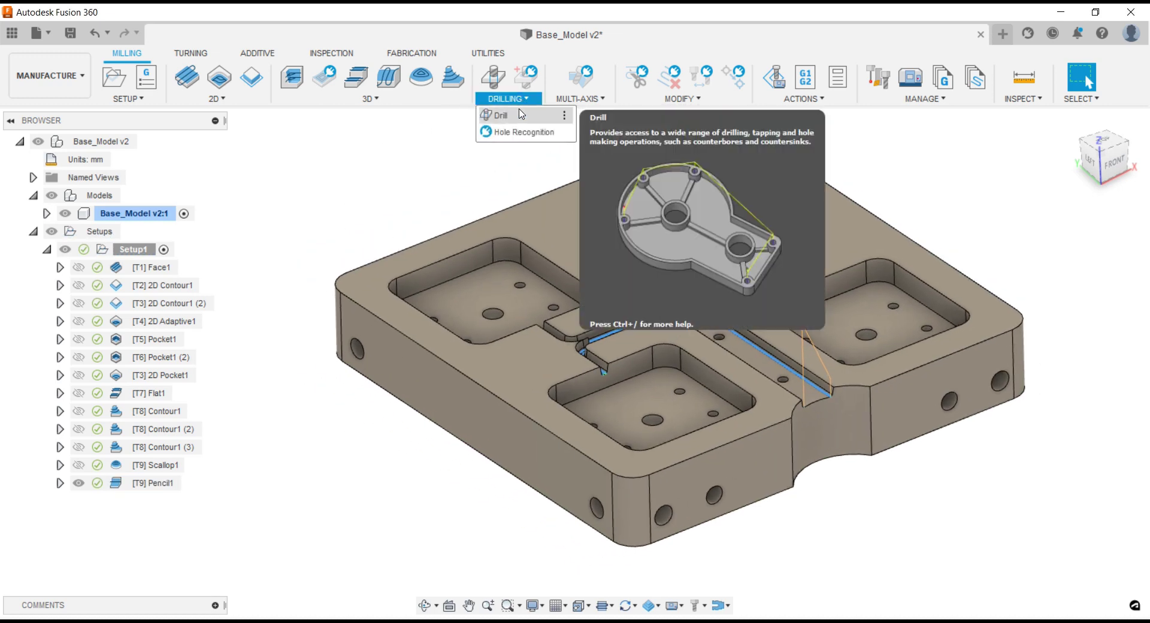
- Create a Drill operation using Tools VMC tool #10, the Ø6mm 118° spot drill
{"action": "left_click", "coordinate": [503, 114]}
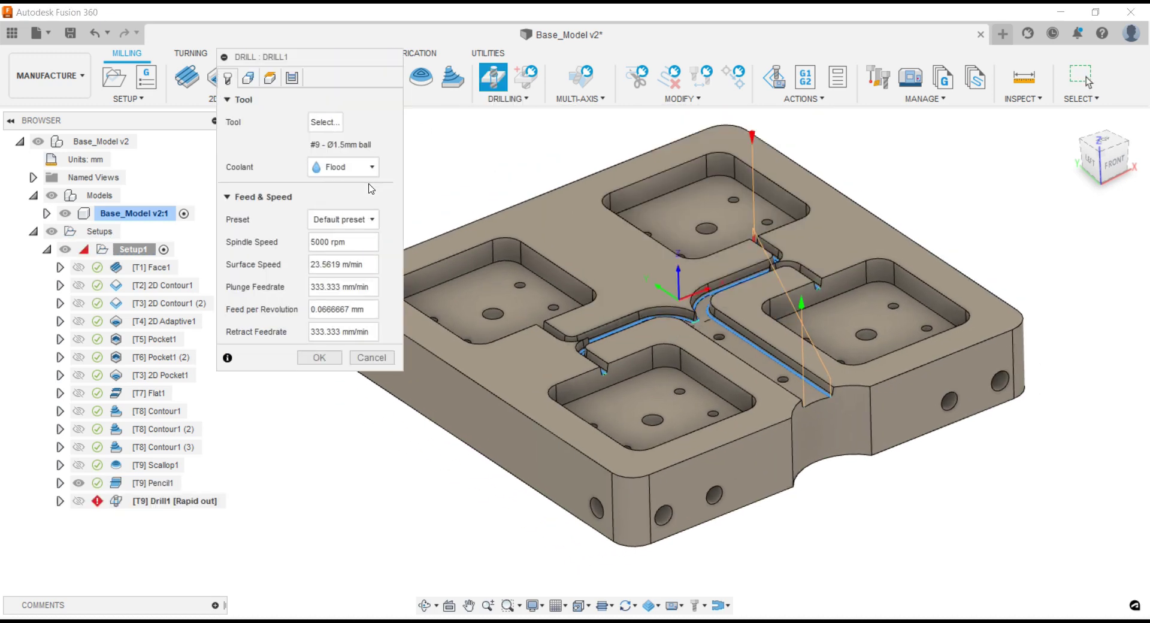
{"action": "left_click", "coordinate": [324, 122]}
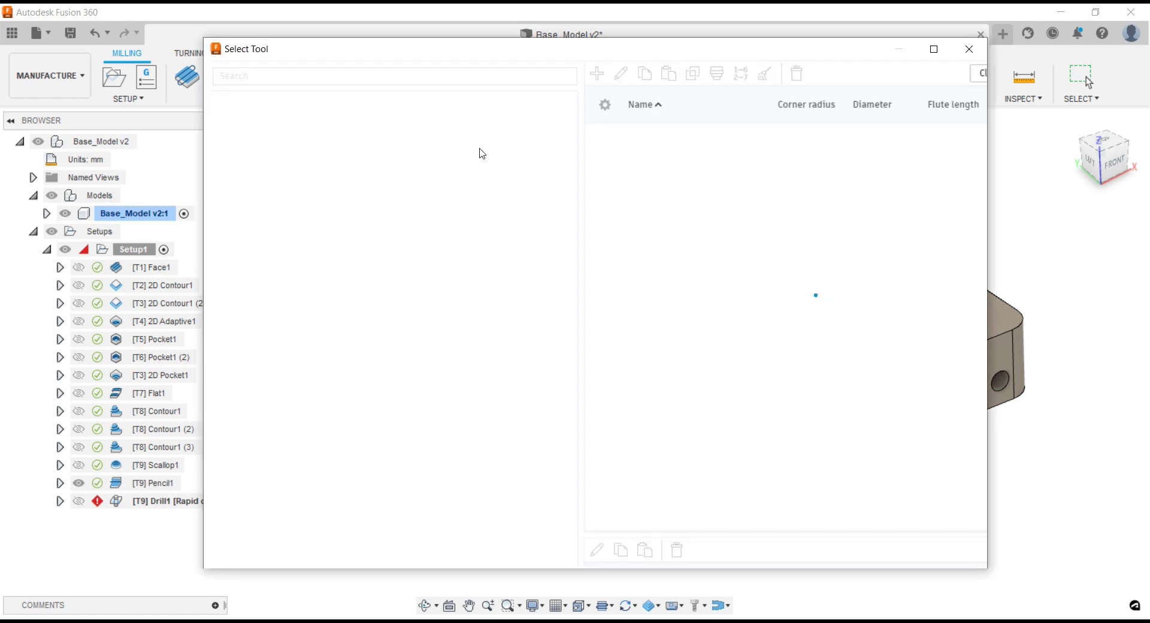
{"action": "left_click", "coordinate": [295, 228]}
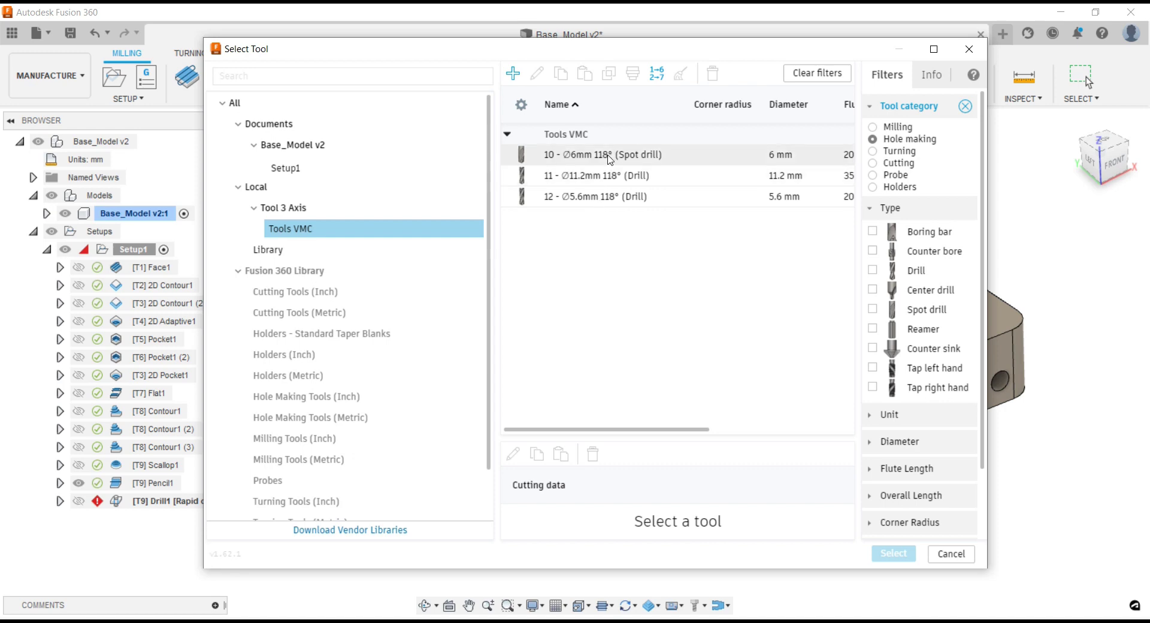
{"action": "left_click", "coordinate": [593, 155]}
{"action": "left_click", "coordinate": [893, 554]}
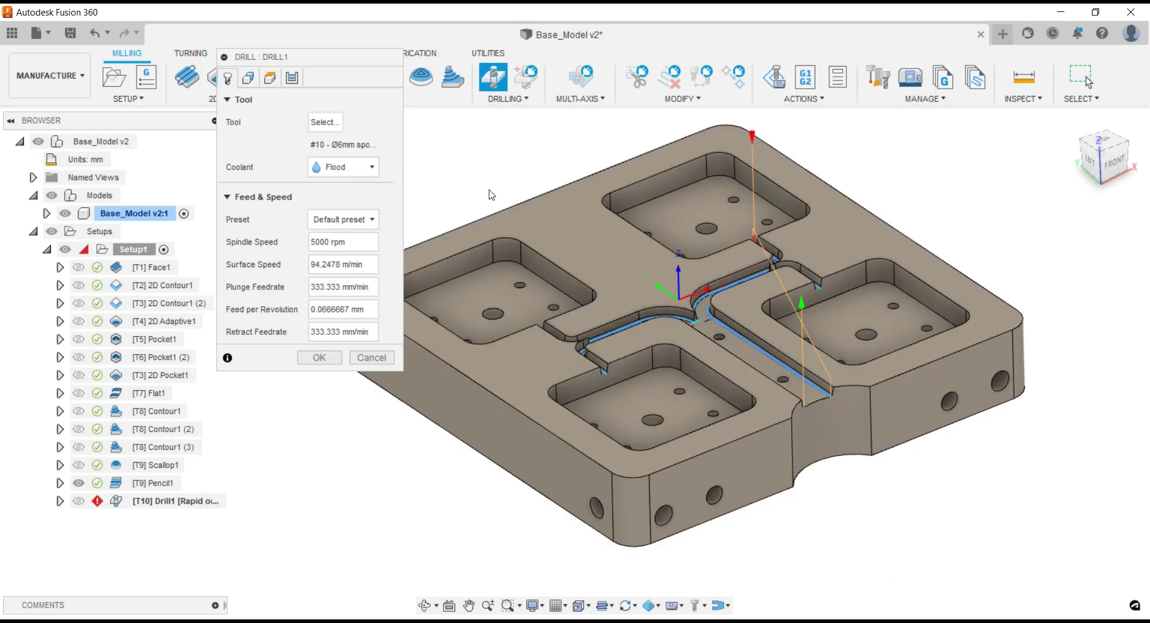
{"action": "left_click", "coordinate": [248, 77]}
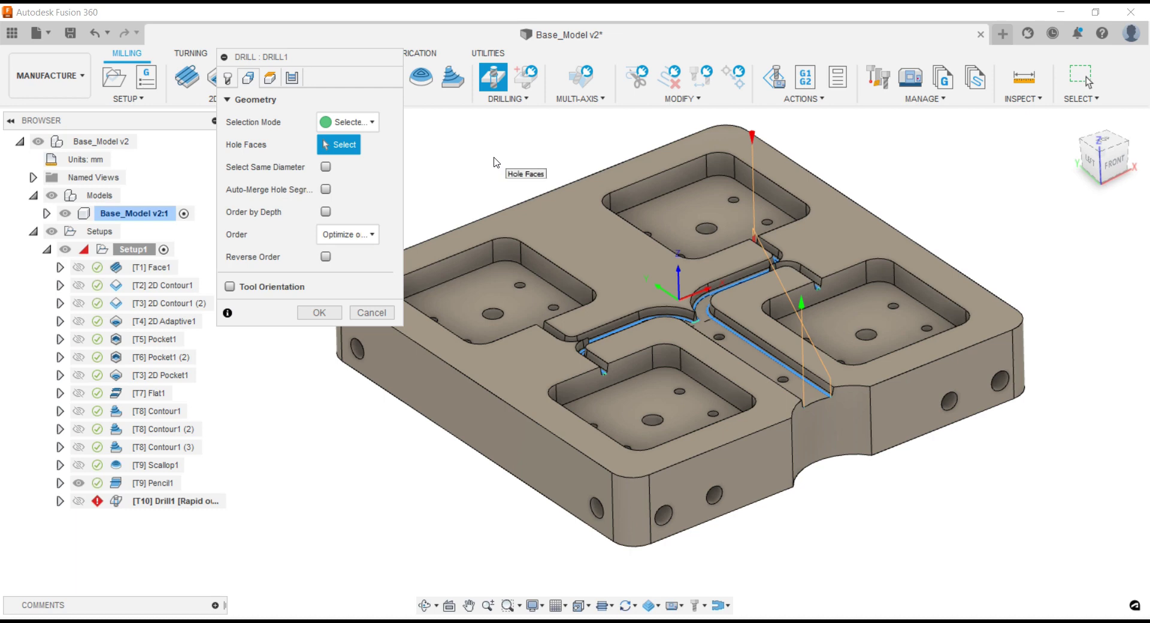
- Select holes by diameter range with a 12 mm maximum diameter
{"action": "left_click", "coordinate": [357, 122]}
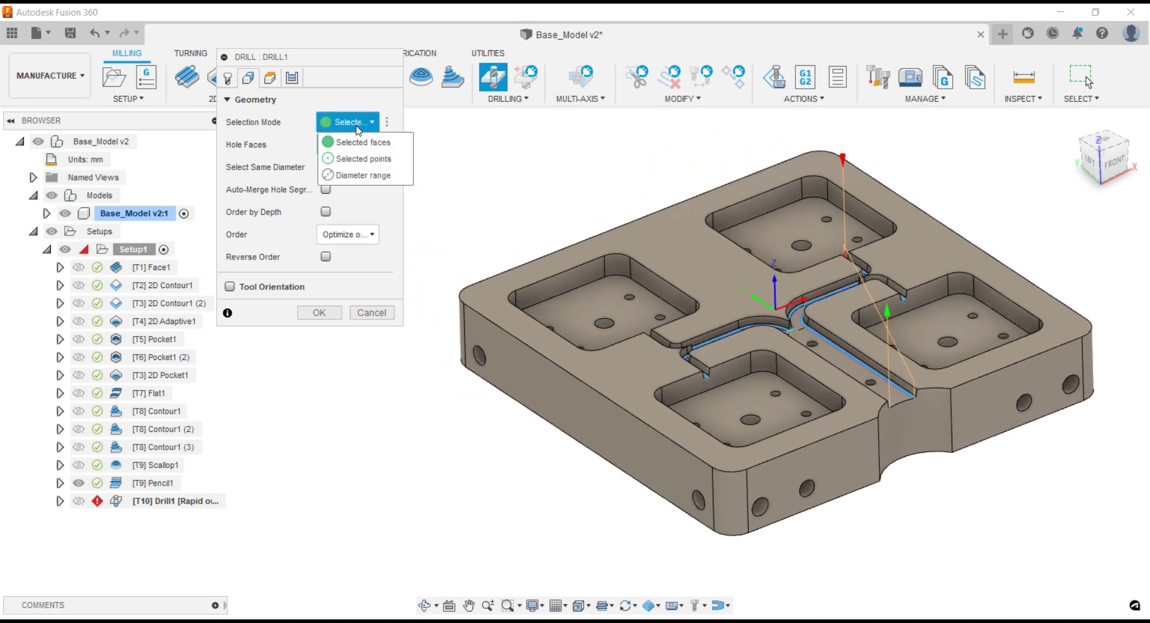
{"action": "left_click", "coordinate": [356, 175]}
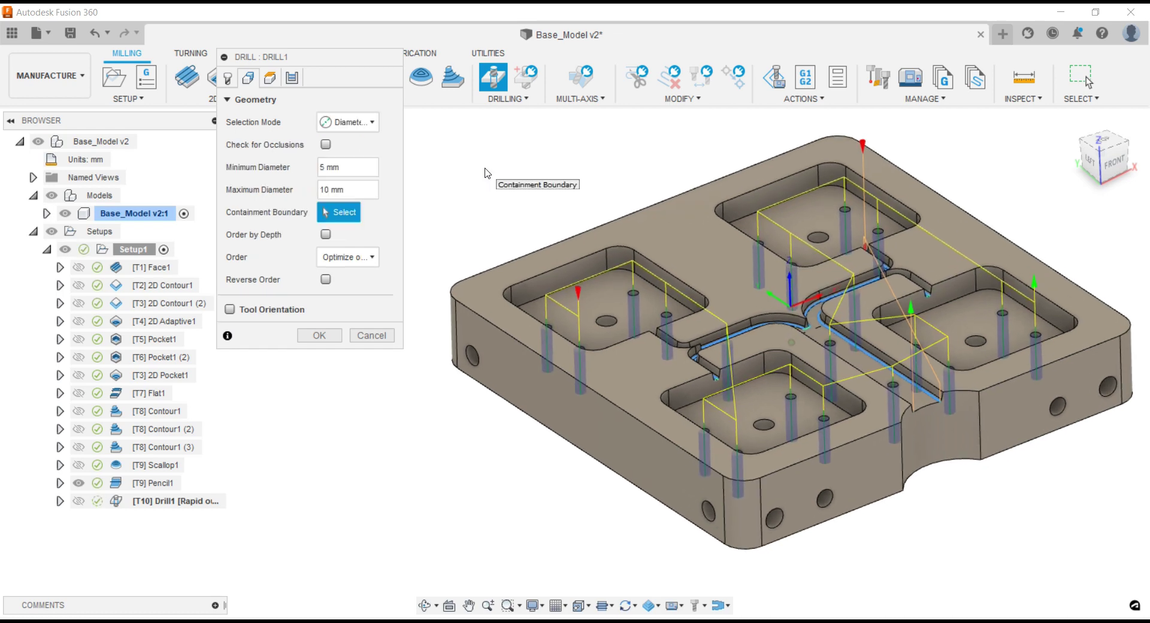
{"action": "left_click", "coordinate": [355, 190]}
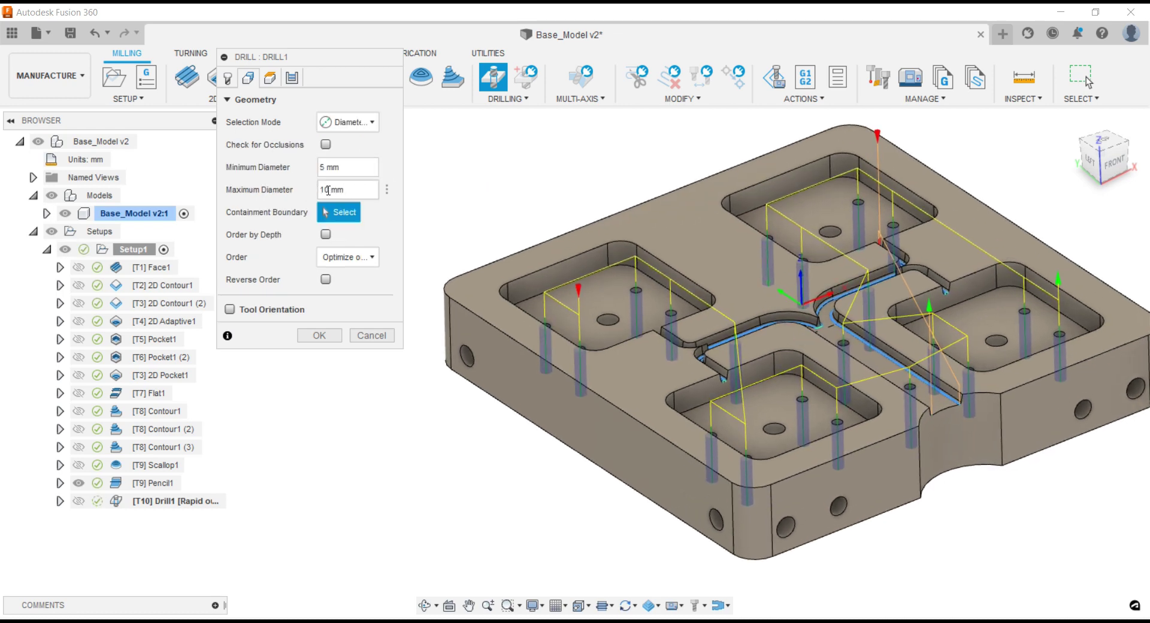
{"action": "double_click", "coordinate": [328, 191]}
{"action": "mouse_move", "coordinate": [260, 189]}
{"action": "type", "text": "12"}
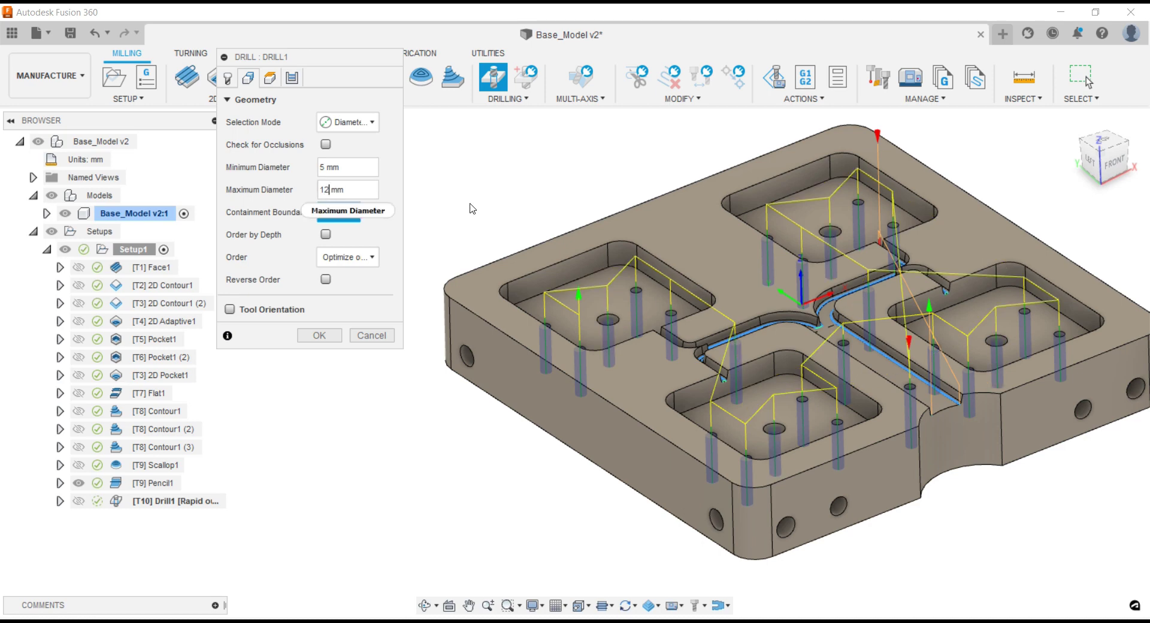
{"action": "middle_click_drag", "start_coordinate": [573, 196], "coordinate": [383, 295], "text": "shift"}
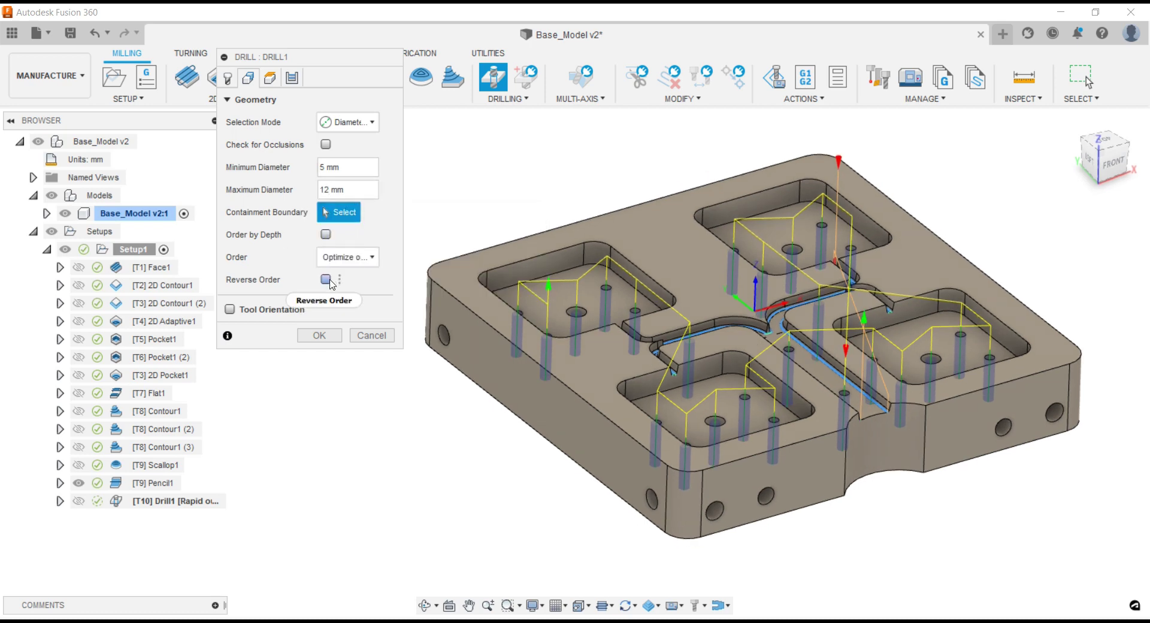
- Keep the optimized drilling order without depth ordering, and hide the [T9] Pencil1 toolpath
{"action": "left_click", "coordinate": [346, 262]}
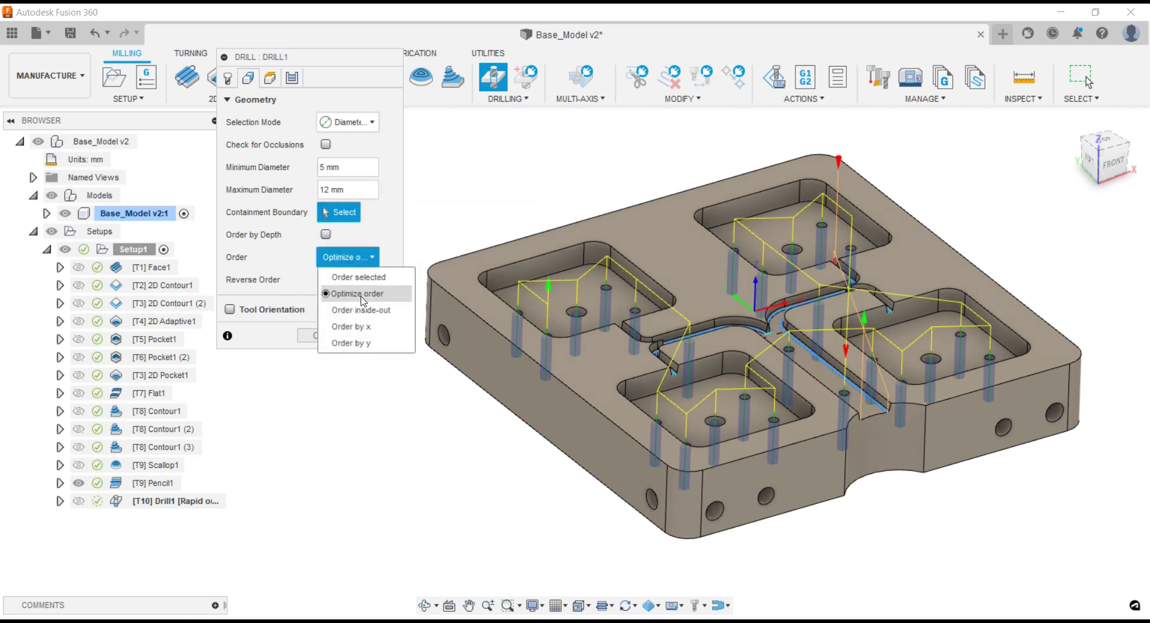
{"action": "left_click", "coordinate": [363, 299]}
{"action": "left_click", "coordinate": [325, 234]}
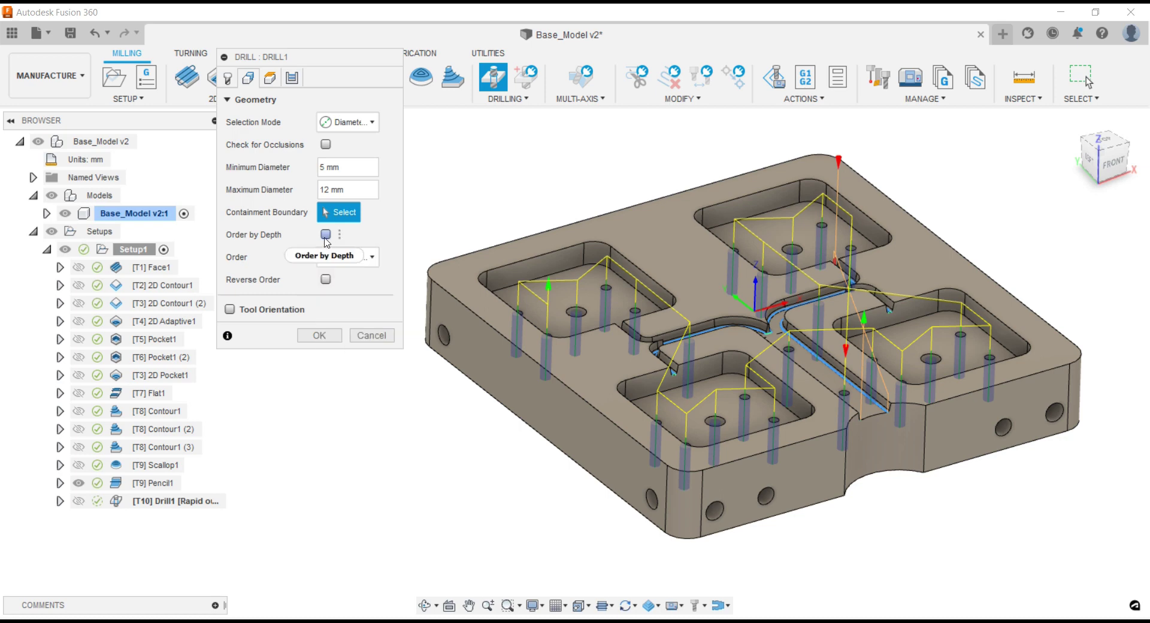
{"action": "left_click", "coordinate": [325, 235]}
{"action": "left_click", "coordinate": [325, 234]}
{"action": "left_click", "coordinate": [325, 234]}
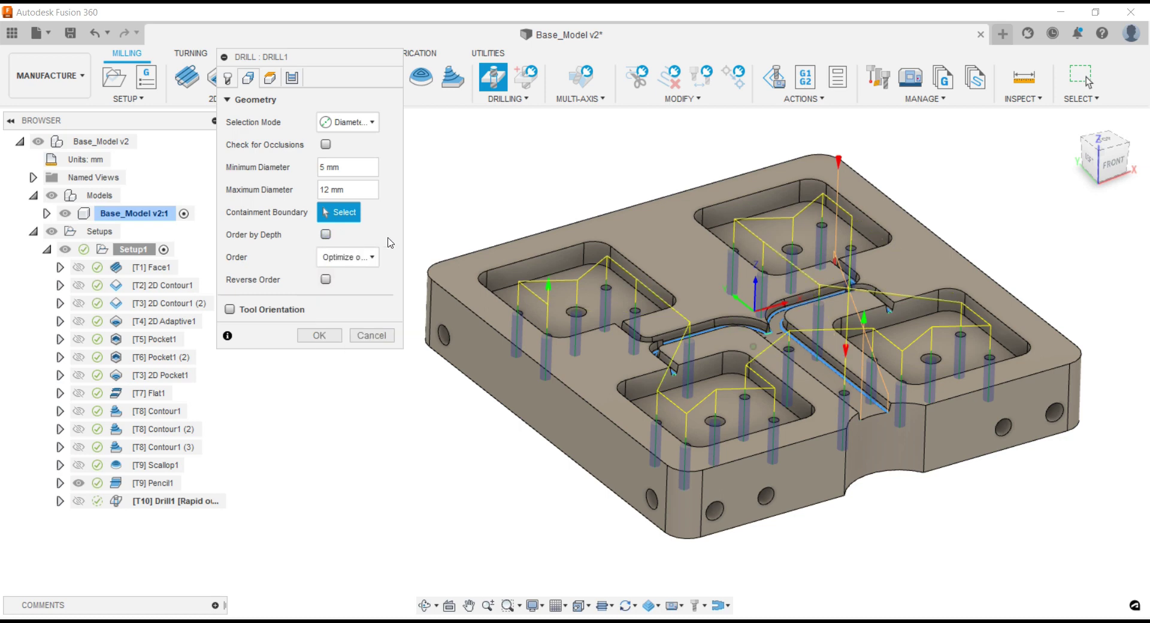
{"action": "middle_click_drag", "start_coordinate": [426, 227], "coordinate": [556, 204], "text": "shift"}
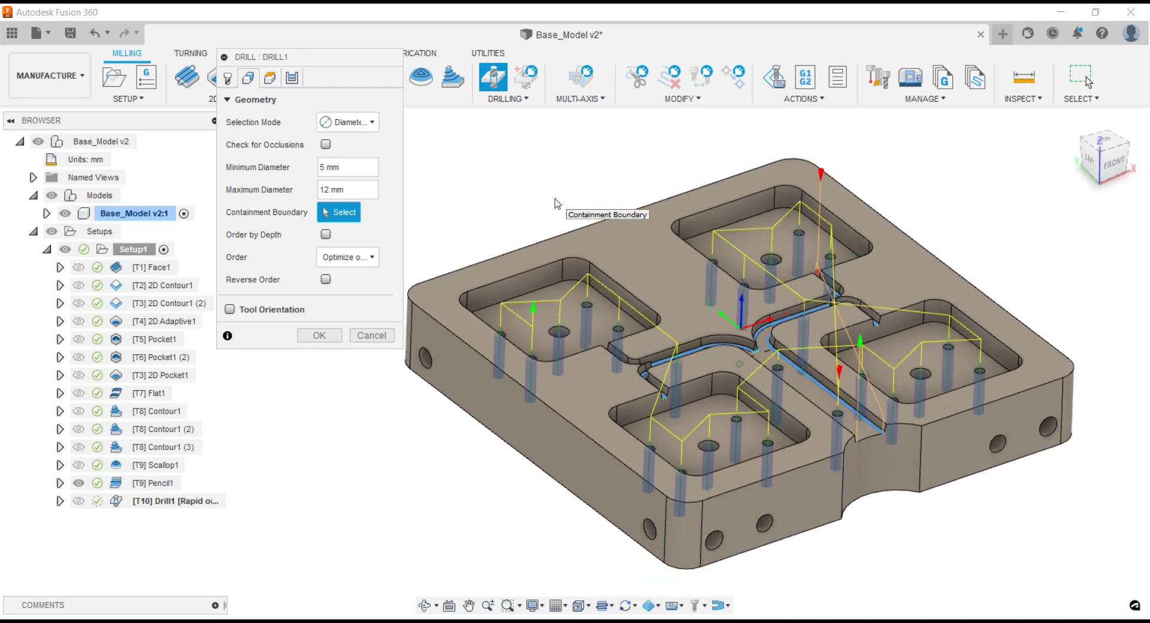
{"action": "left_click", "coordinate": [76, 486]}
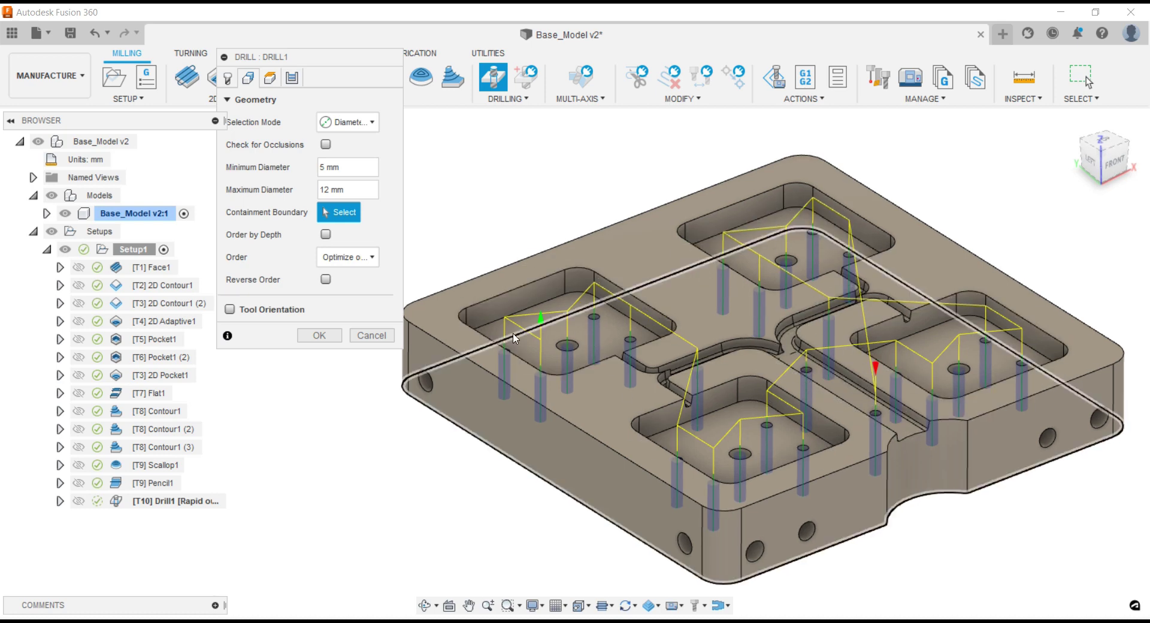
- Set Drill1 heights: 50 mm clearance offset, bottom from Hole top with -1.5 mm offset
{"action": "left_click", "coordinate": [270, 78]}
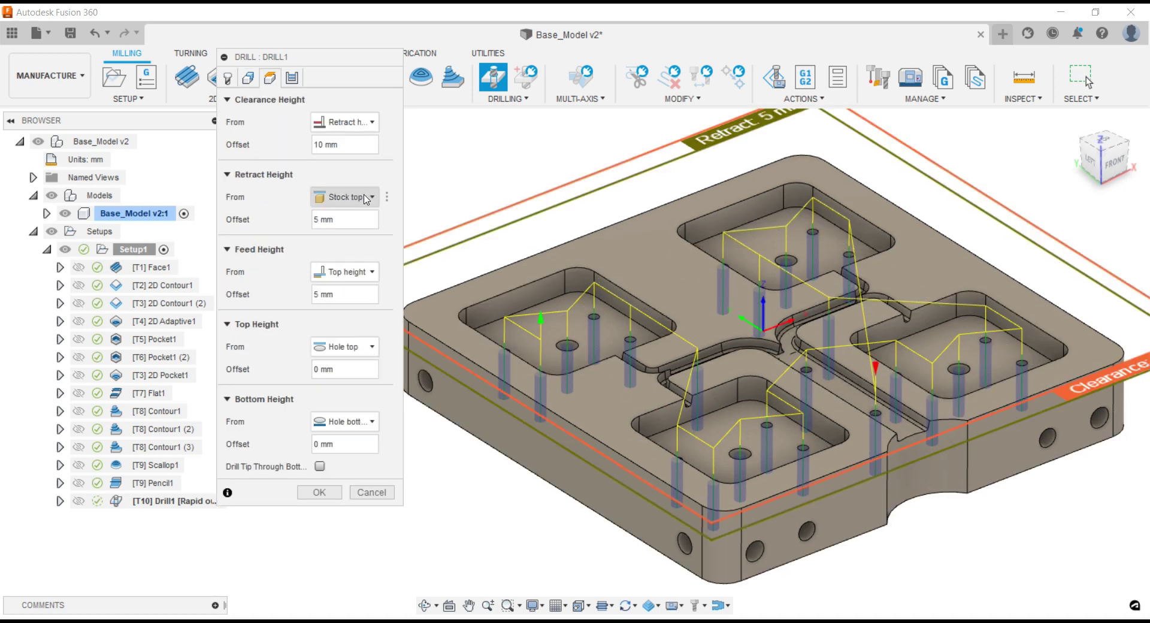
{"action": "left_click", "coordinate": [386, 146]}
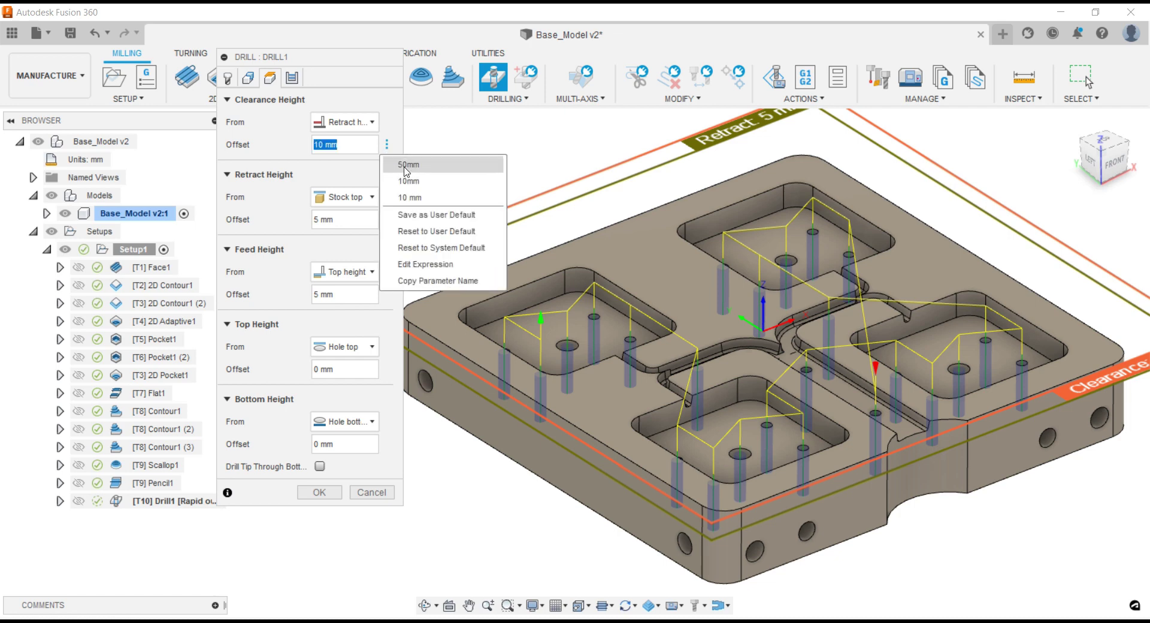
{"action": "left_click", "coordinate": [405, 176]}
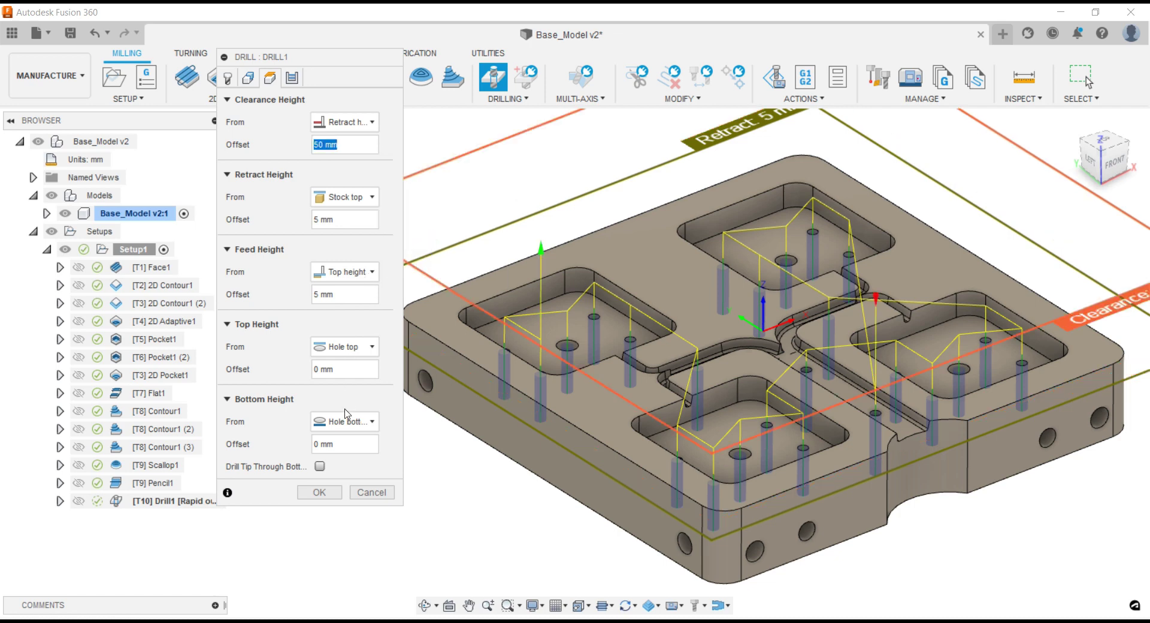
{"action": "scroll", "coordinate": [684, 316], "scroll_direction": "down", "scroll_amount": 1}
{"action": "scroll", "coordinate": [621, 354], "scroll_direction": "up", "scroll_amount": 3}
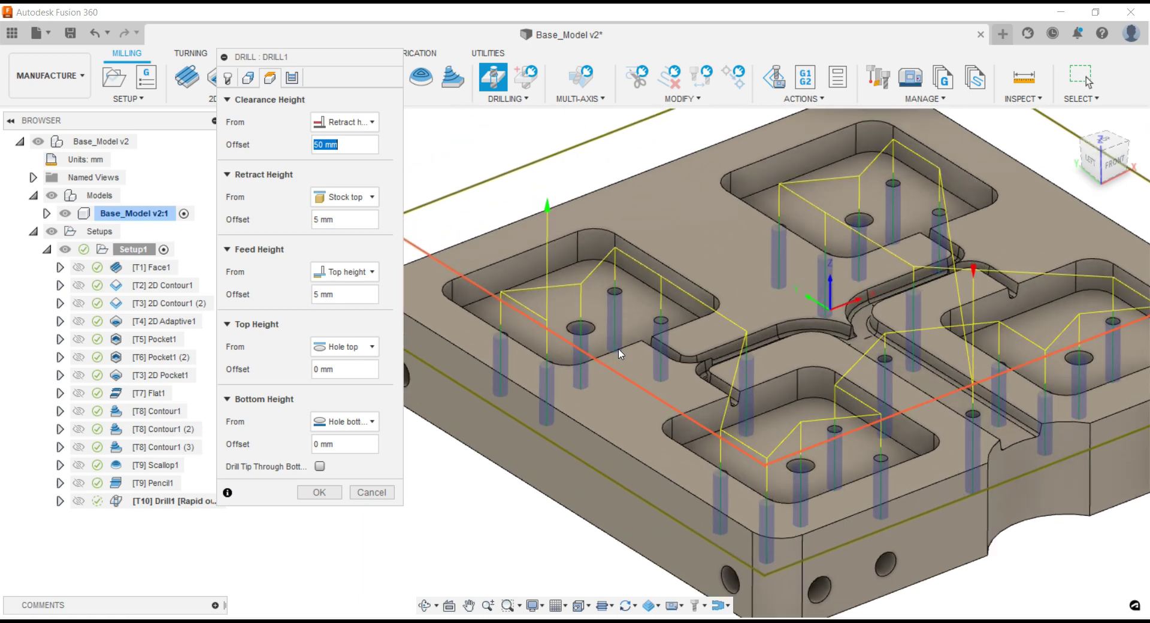
{"action": "left_click", "coordinate": [359, 422]}
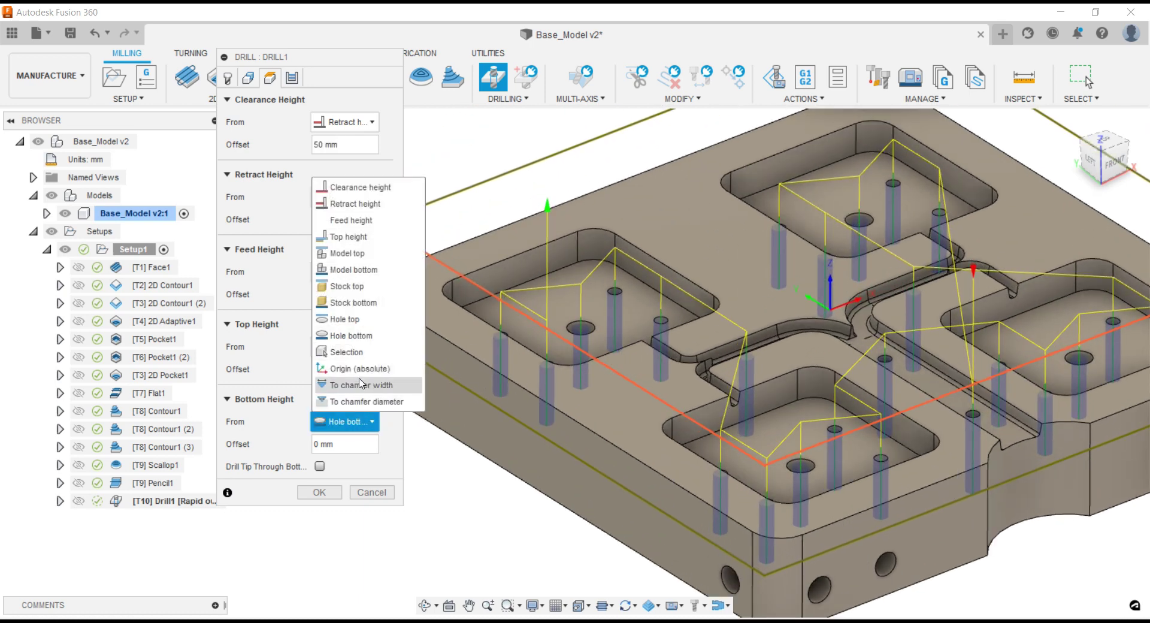
{"action": "left_click", "coordinate": [345, 319]}
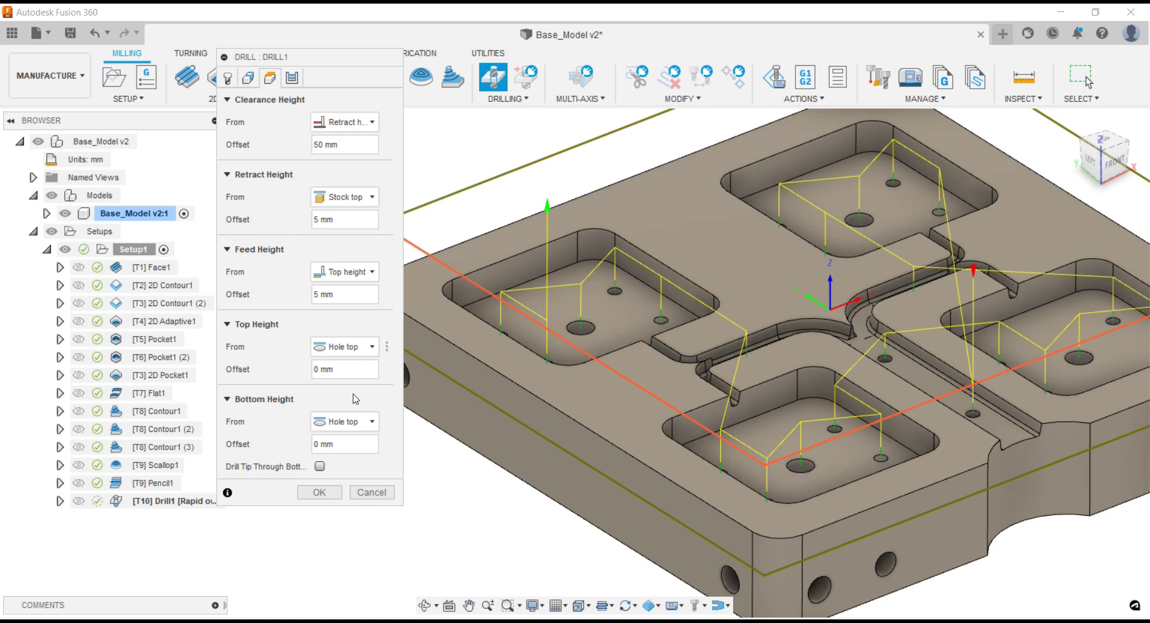
{"action": "double_click", "coordinate": [342, 443]}
{"action": "mouse_move", "coordinate": [342, 442]}
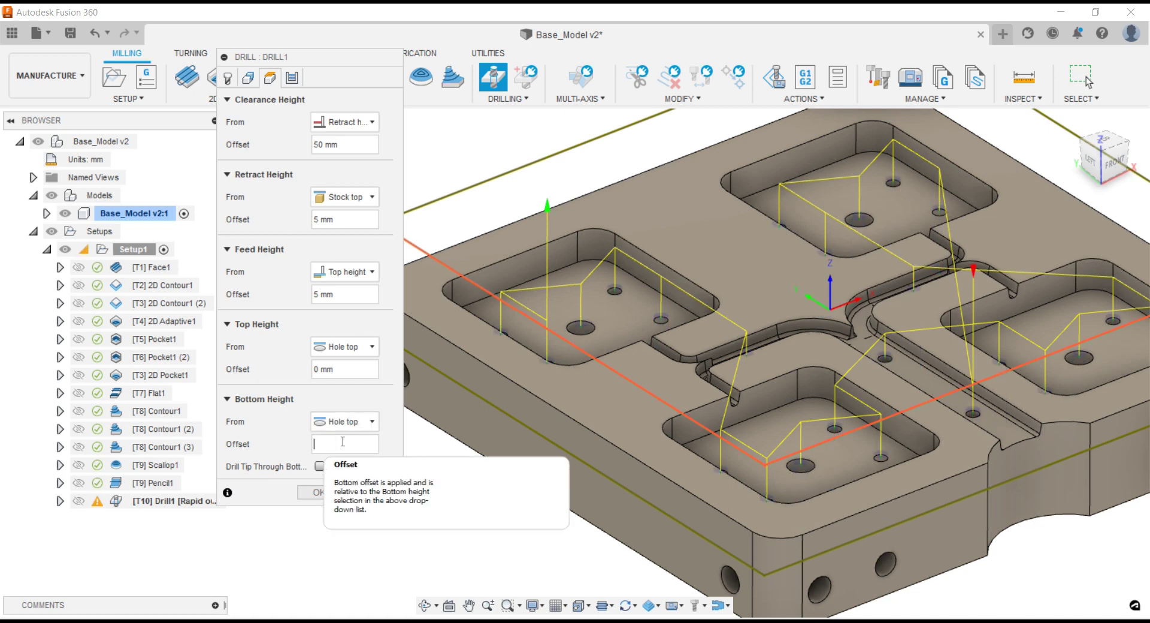
{"action": "type", "text": "-1.5"}
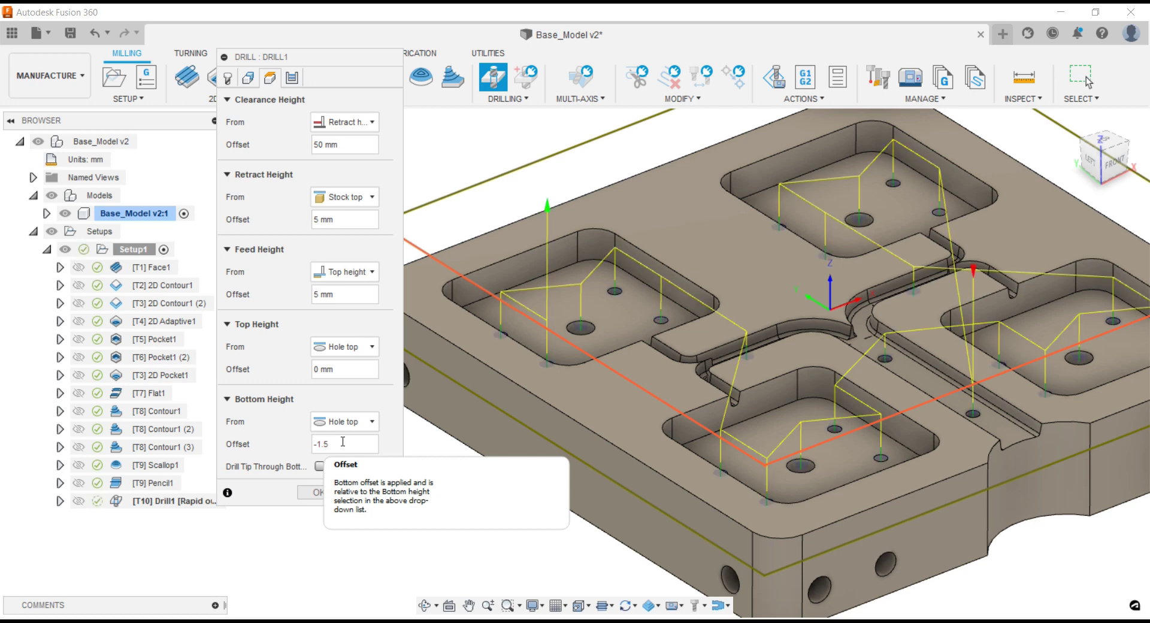
{"action": "left_click", "coordinate": [293, 79]}
- Keep the Drilling - rapid out cycle and generate the Drill1 toolpath
{"action": "left_click", "coordinate": [323, 122]}
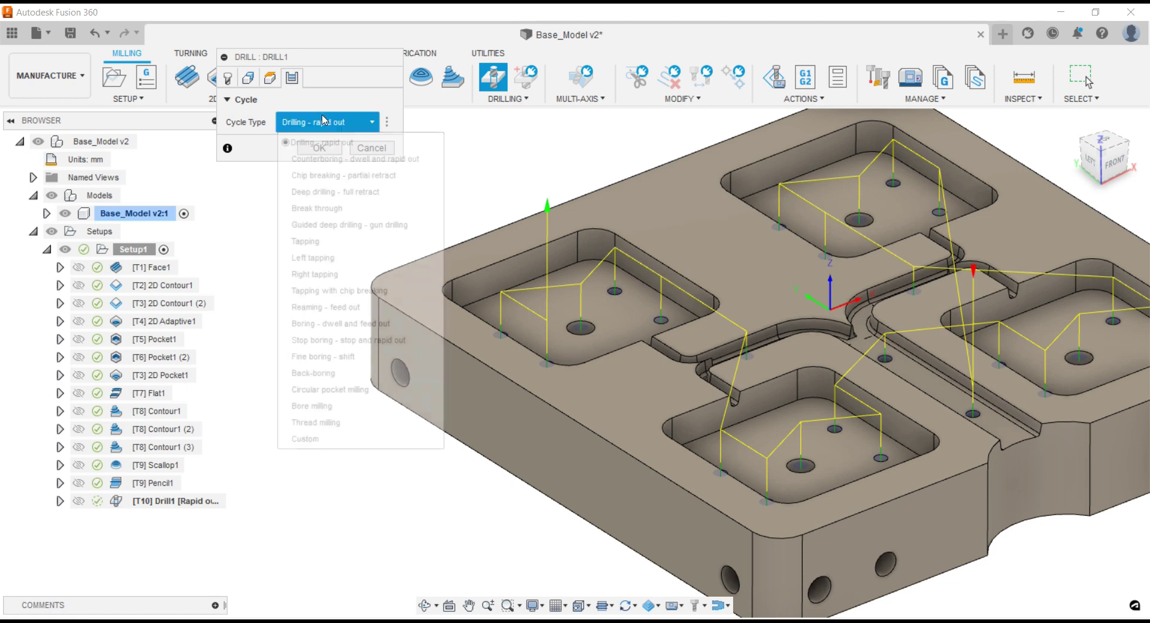
{"action": "left_click", "coordinate": [321, 144]}
{"action": "left_click", "coordinate": [316, 147]}
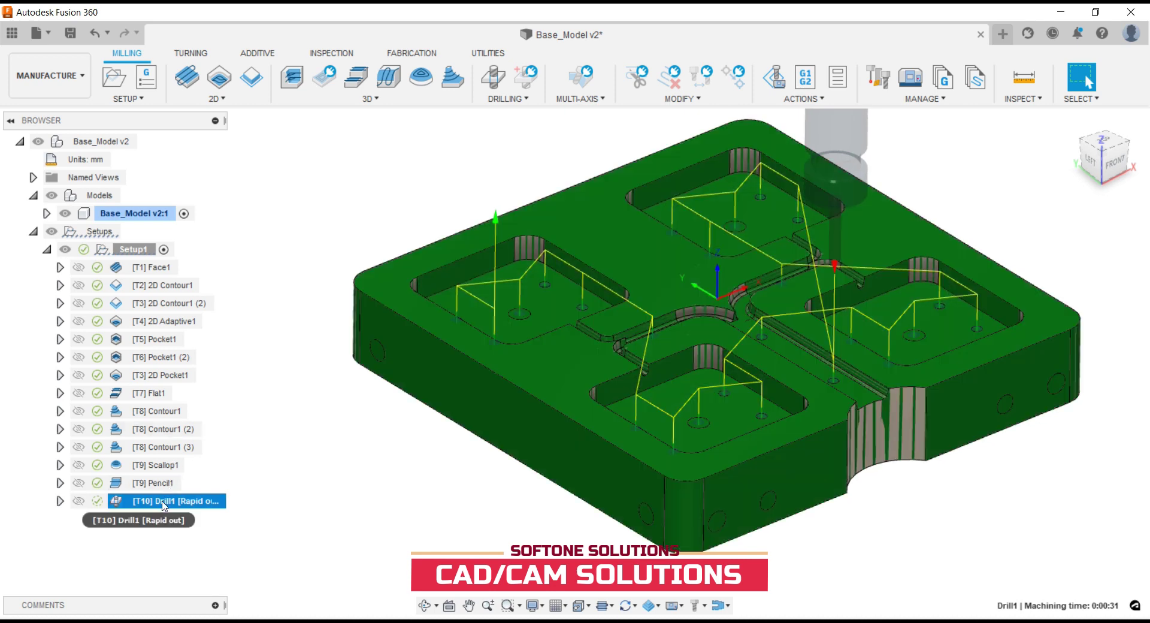
- Duplicate Drill1 and select the new Drill1 (2) copy for its actions
{"action": "right_click", "coordinate": [167, 501]}
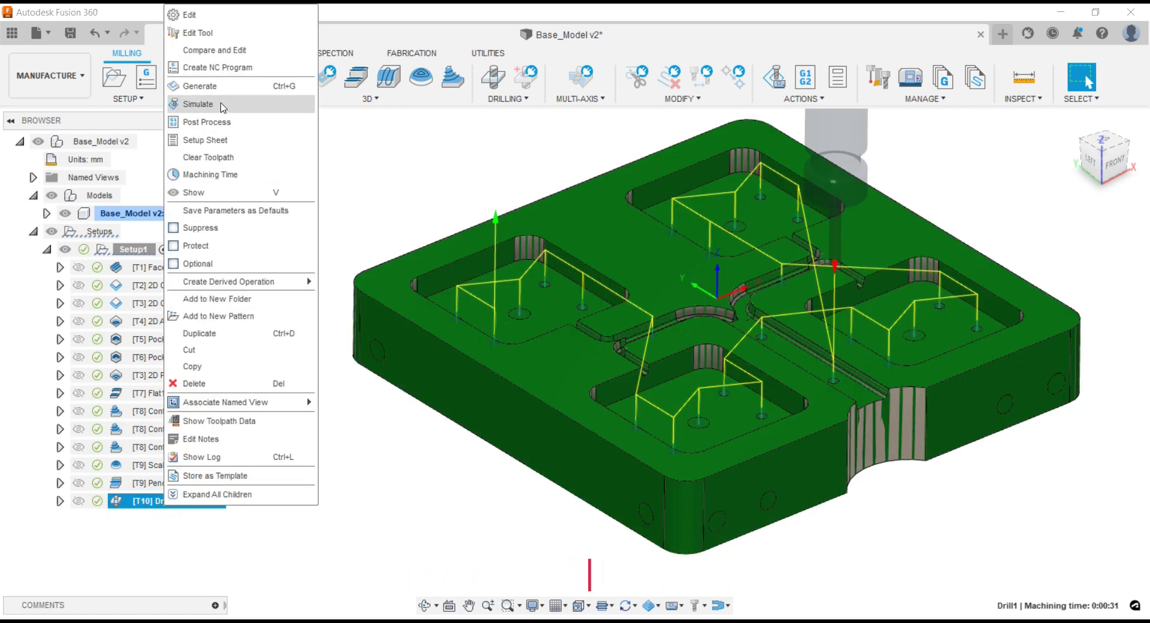
{"action": "left_click", "coordinate": [200, 350]}
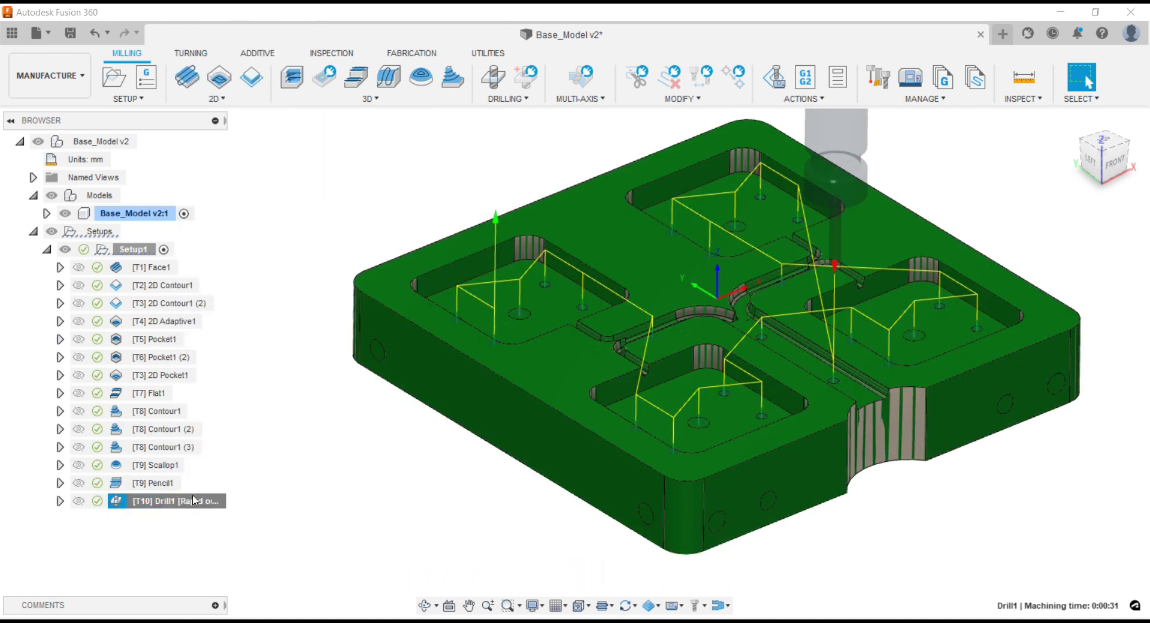
{"action": "left_click", "coordinate": [170, 519]}
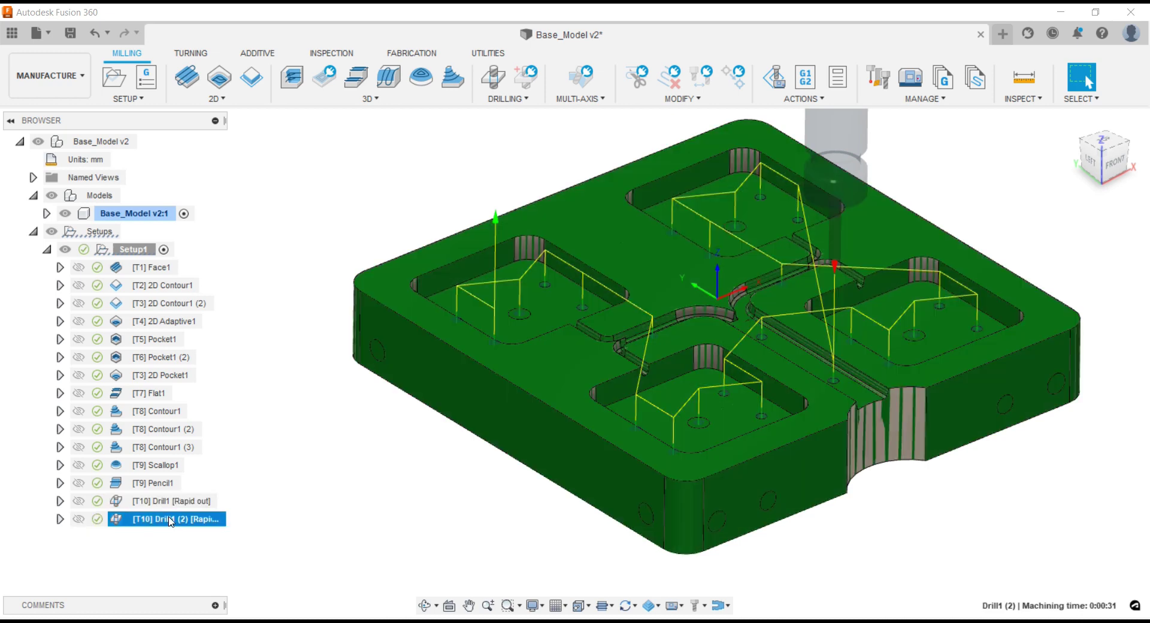
{"action": "right_click", "coordinate": [170, 518]}
- Switch Drill1 (2) to the Ø11.2mm drill from the Tools VMC library
{"action": "left_click", "coordinate": [257, 25]}
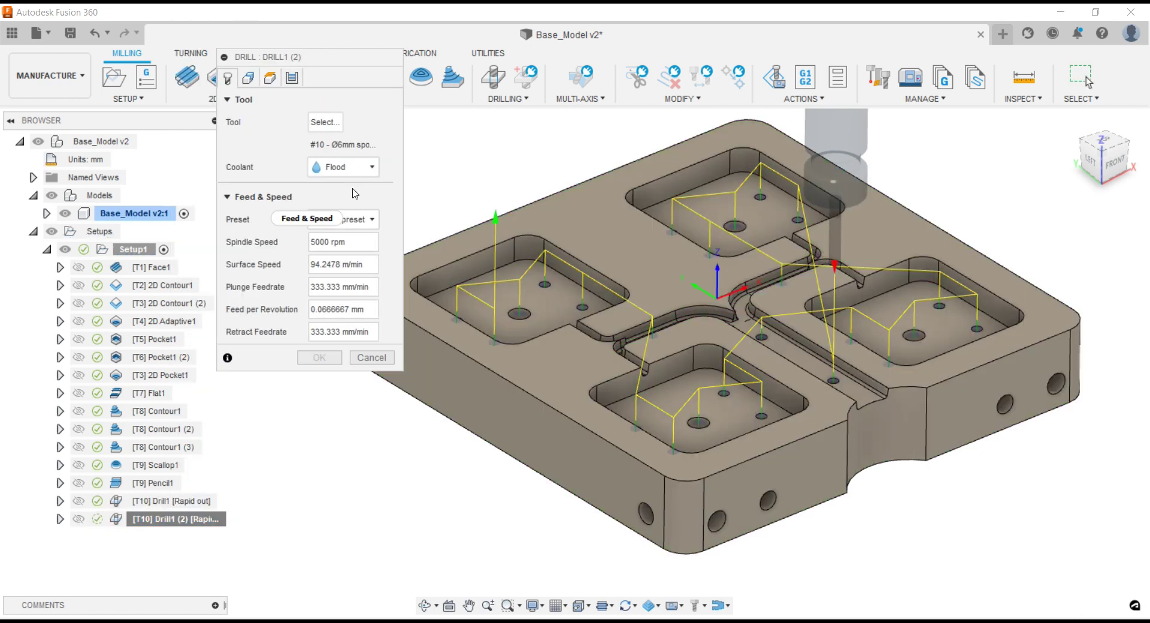
{"action": "left_click", "coordinate": [326, 124]}
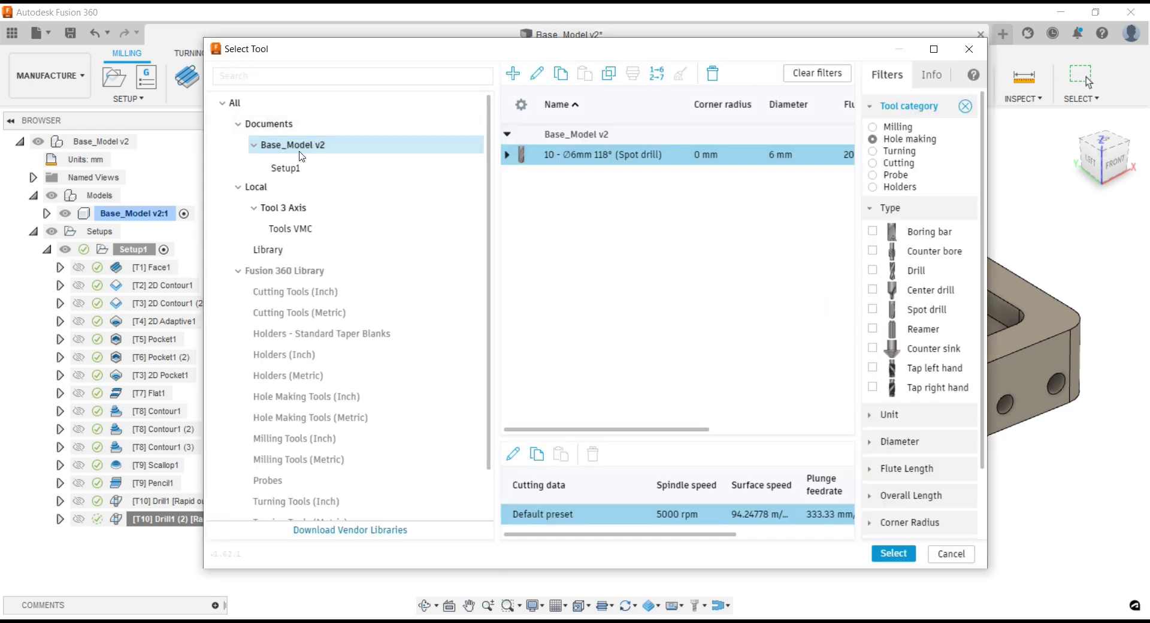
{"action": "left_click", "coordinate": [290, 230]}
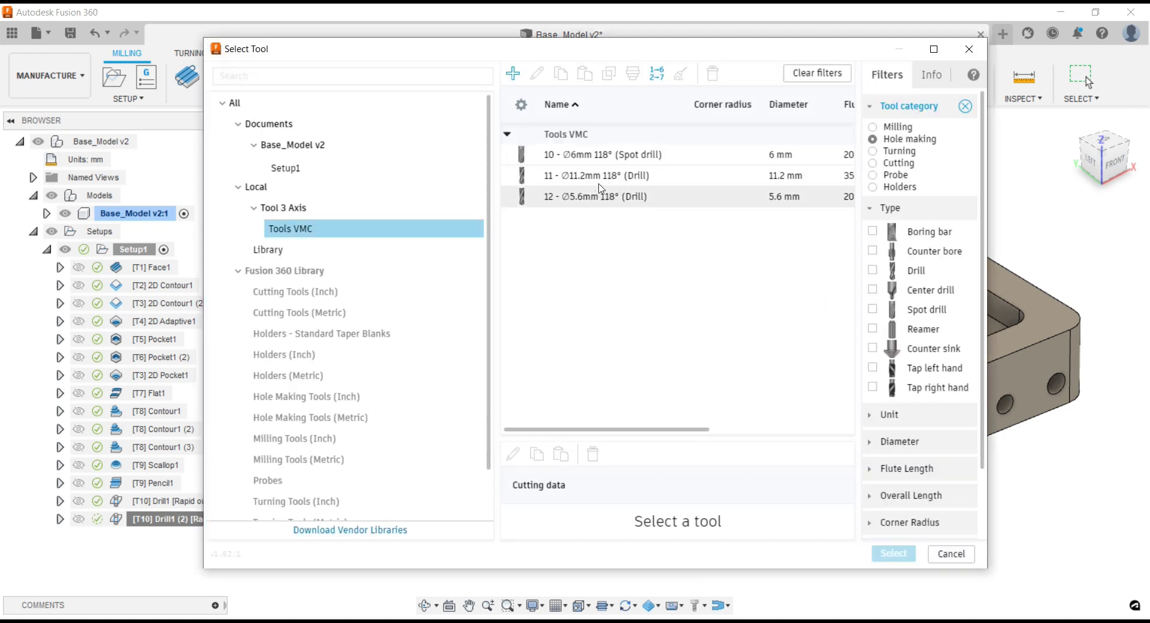
{"action": "left_click", "coordinate": [596, 174]}
{"action": "left_click", "coordinate": [892, 552]}
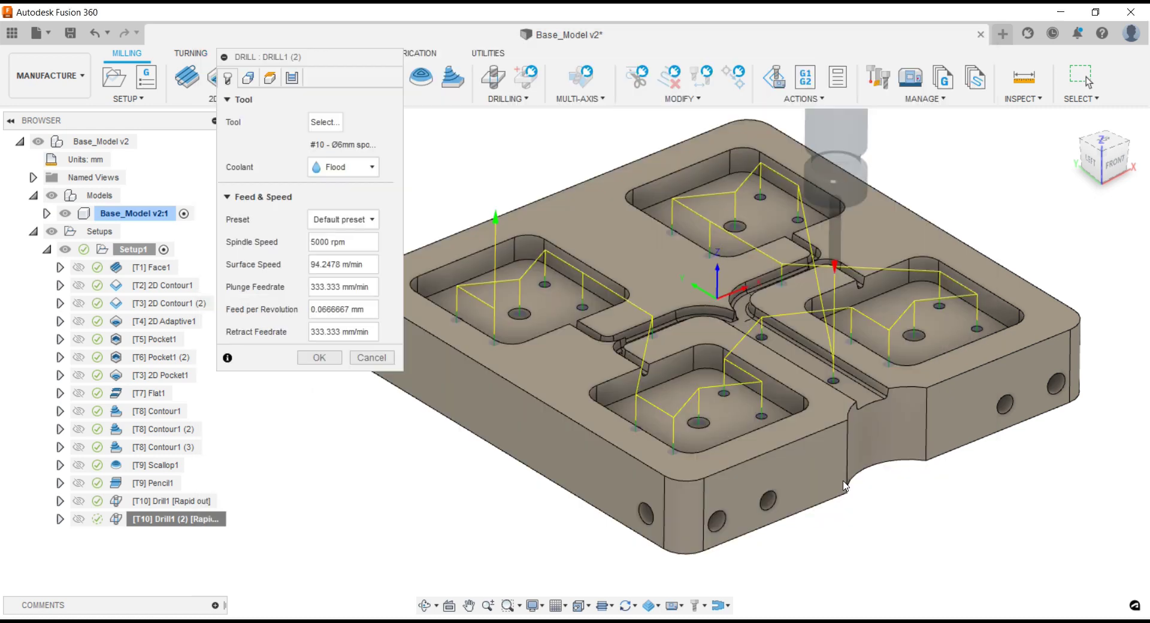
- Target holes of at least 10 mm, bottom at Hole bottom, drill tip through with 1.5 break-through
{"action": "left_click", "coordinate": [248, 78]}
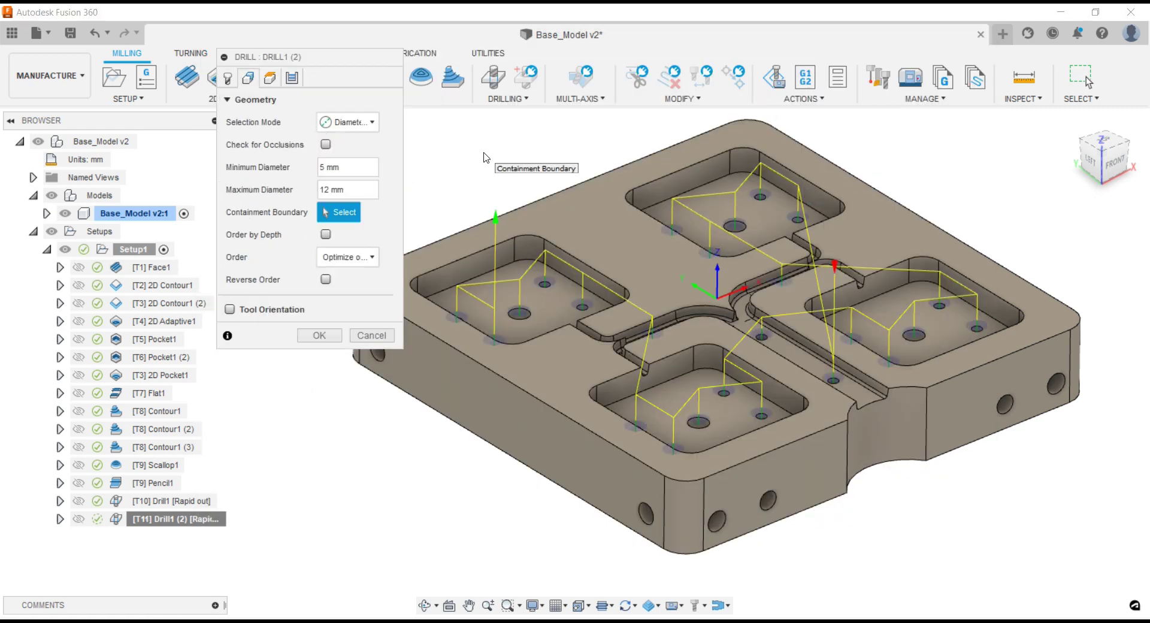
{"action": "scroll", "coordinate": [485, 157], "scroll_direction": "up", "scroll_amount": 2}
{"action": "type", "text": "10"}
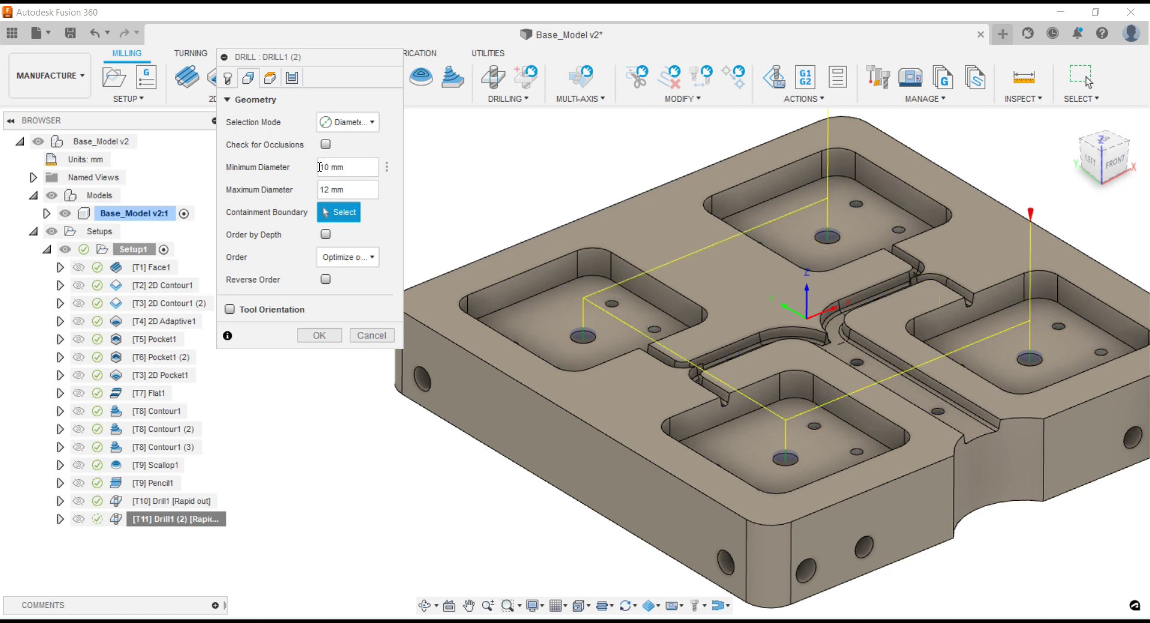
{"action": "key", "text": "F6"}
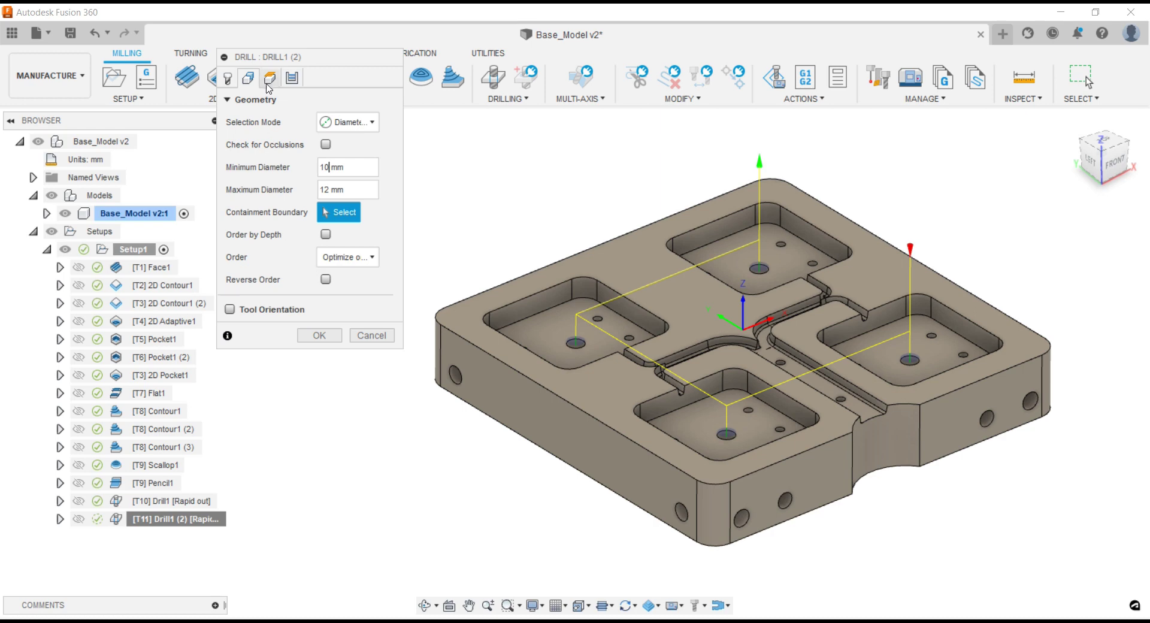
{"action": "left_click", "coordinate": [269, 79]}
{"action": "left_click", "coordinate": [352, 424]}
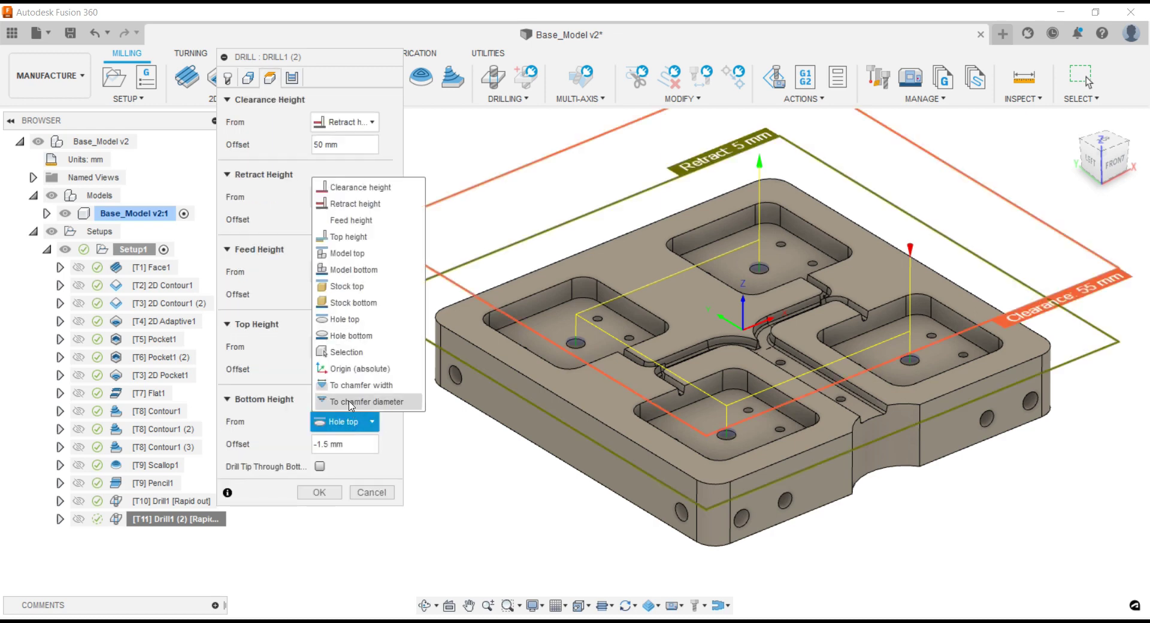
{"action": "left_click", "coordinate": [351, 337]}
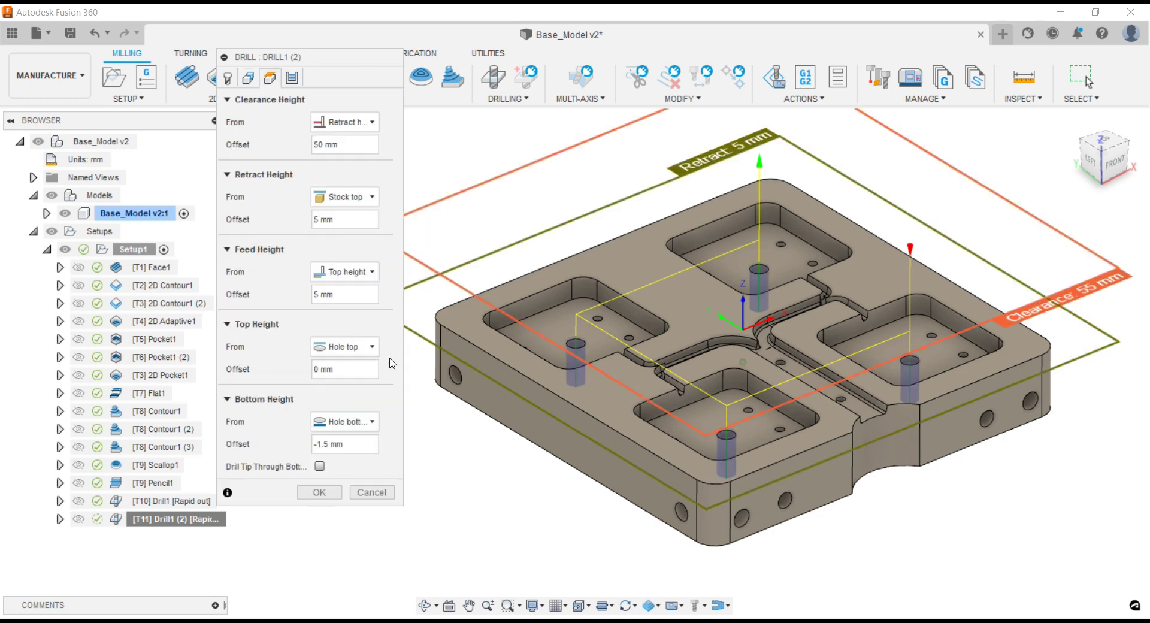
{"action": "middle_click_drag", "start_coordinate": [455, 336], "coordinate": [490, 410], "text": "shift"}
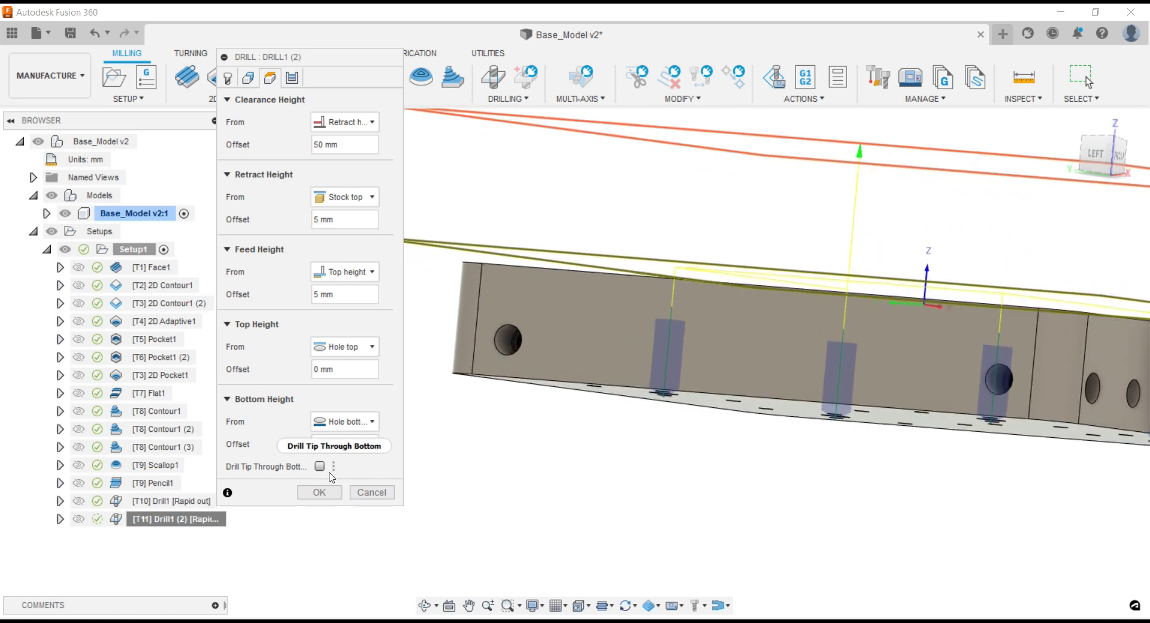
{"action": "left_click", "coordinate": [320, 467]}
{"action": "scroll", "coordinate": [500, 461], "scroll_direction": "up", "scroll_amount": 3}
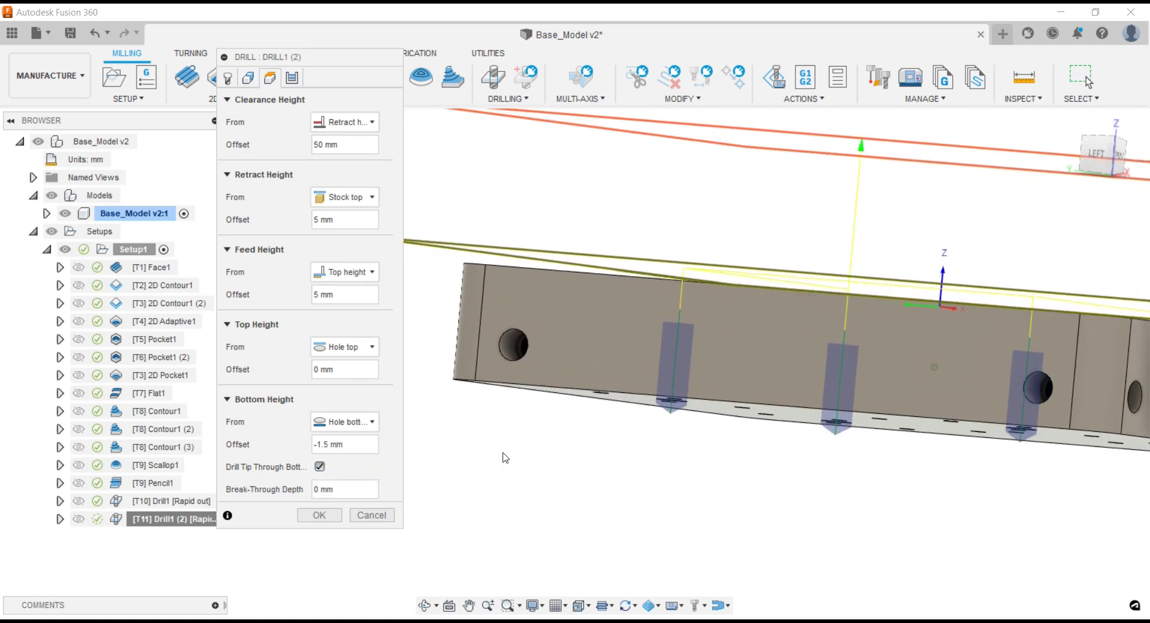
{"action": "scroll", "coordinate": [689, 434], "scroll_direction": "up", "scroll_amount": 2}
{"action": "type", "text": "1.5"}
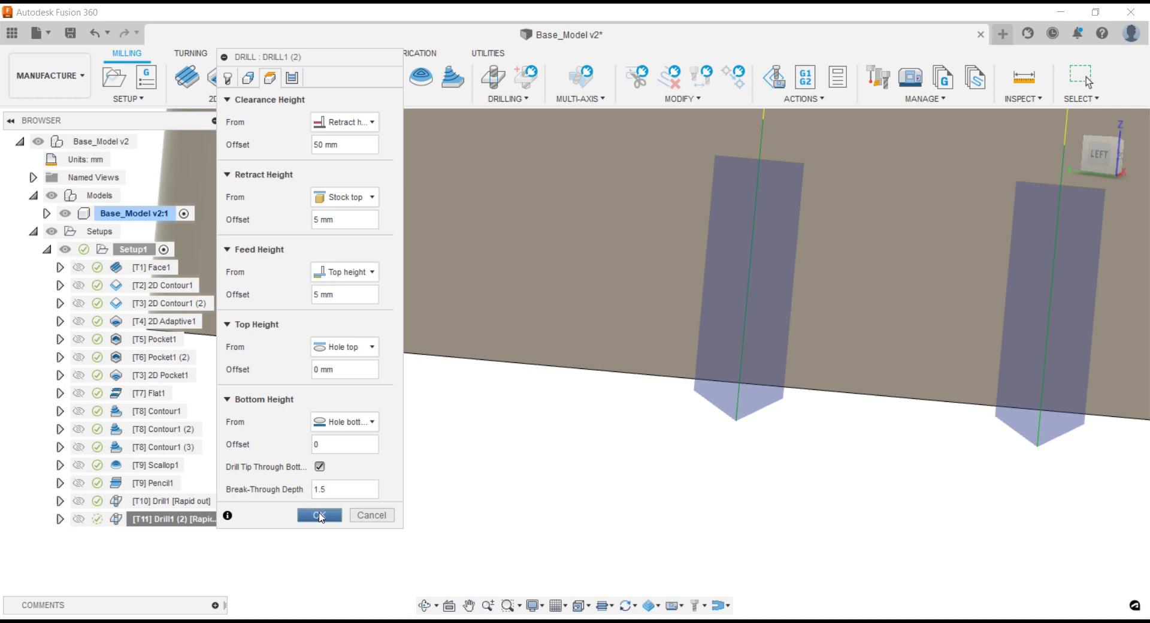
{"action": "left_click", "coordinate": [291, 77]}
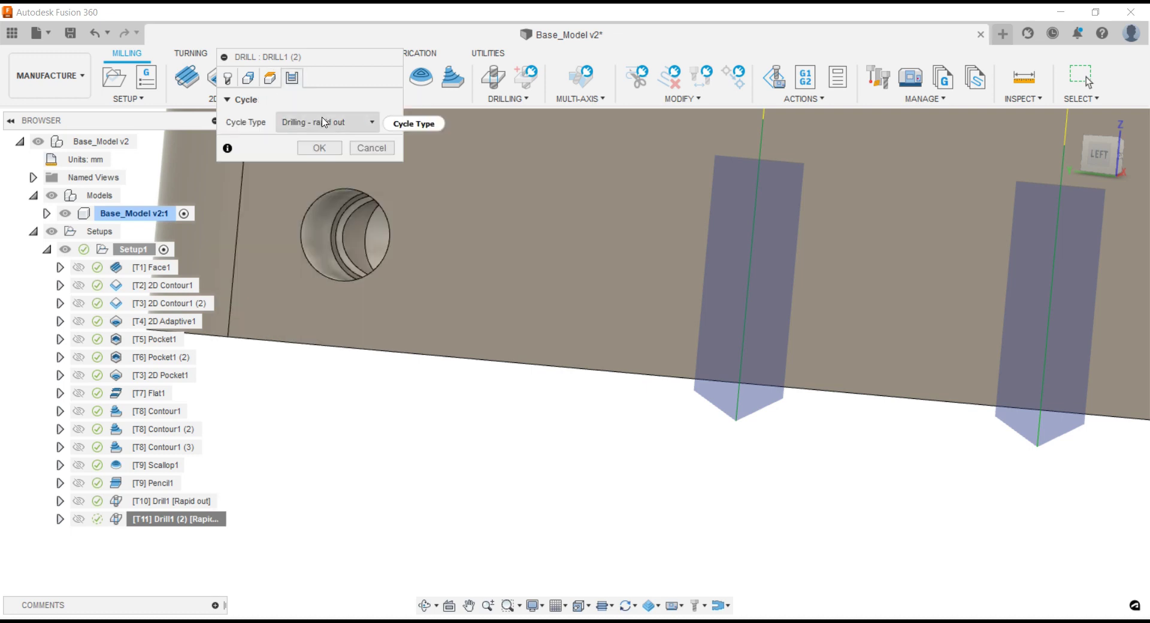
- Set the cycle to Deep drilling - full retract with 3 mm pecks and regenerate the toolpath
{"action": "left_click", "coordinate": [324, 123]}
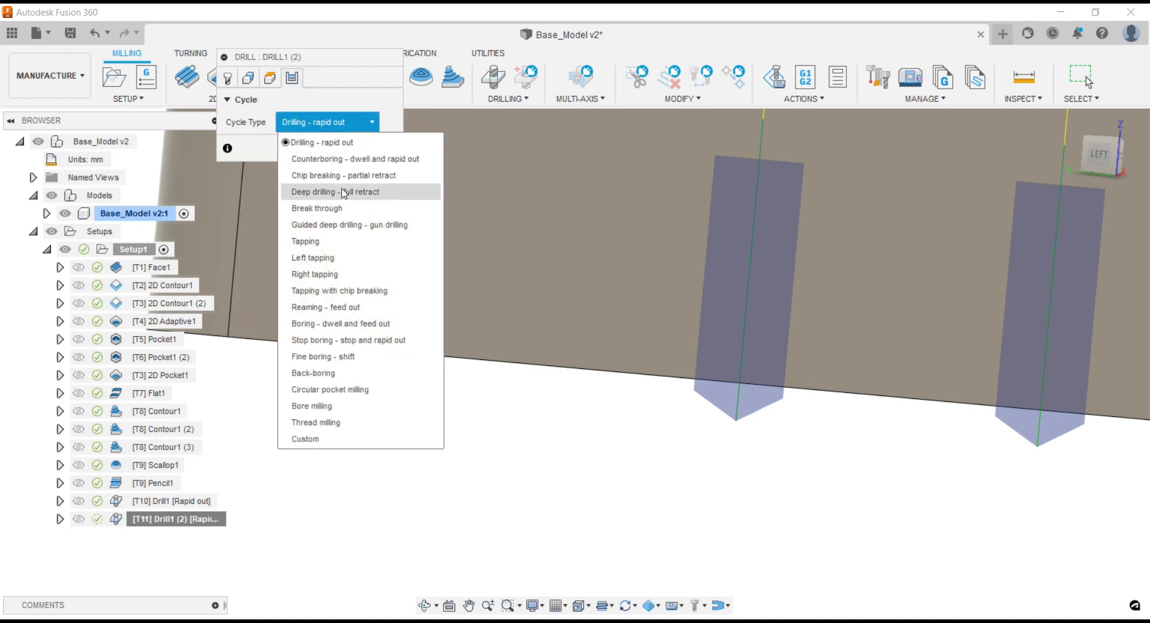
{"action": "left_click", "coordinate": [344, 193]}
{"action": "type", "text": "3"}
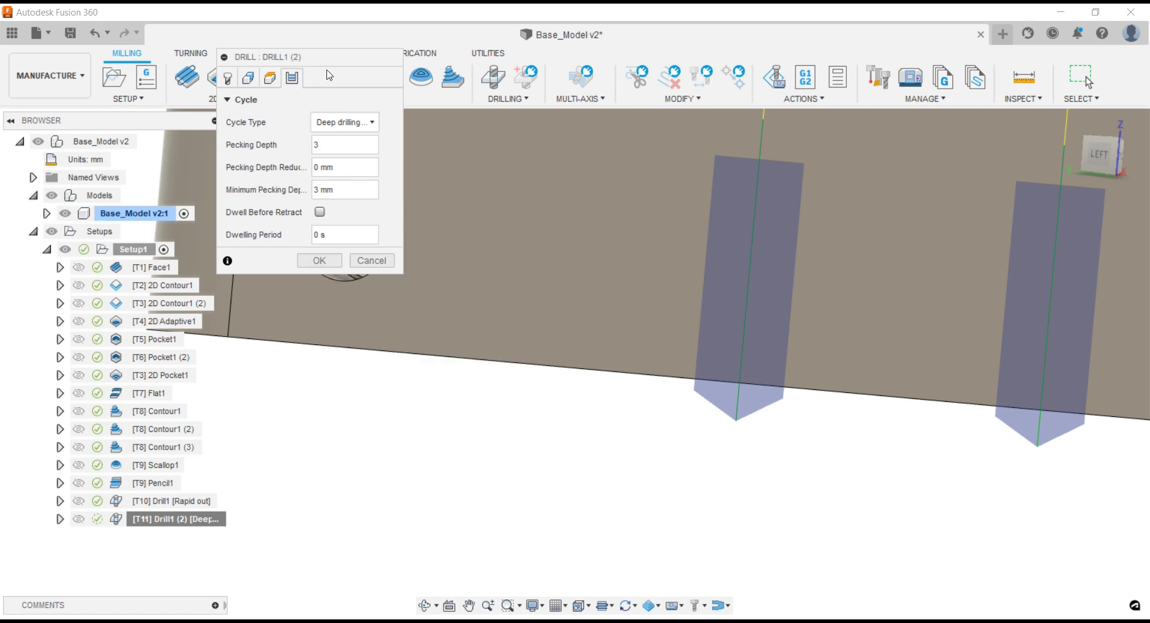
{"action": "left_click", "coordinate": [320, 261]}
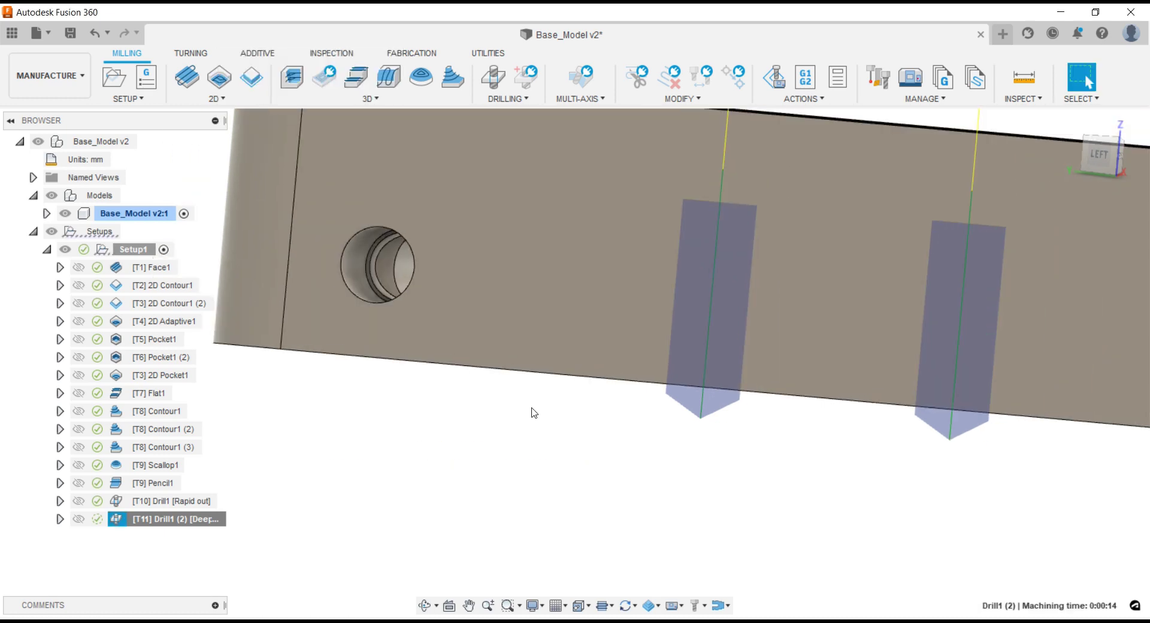
{"action": "scroll", "coordinate": [532, 419], "scroll_direction": "down", "scroll_amount": 10}
{"action": "key", "text": "F6"}
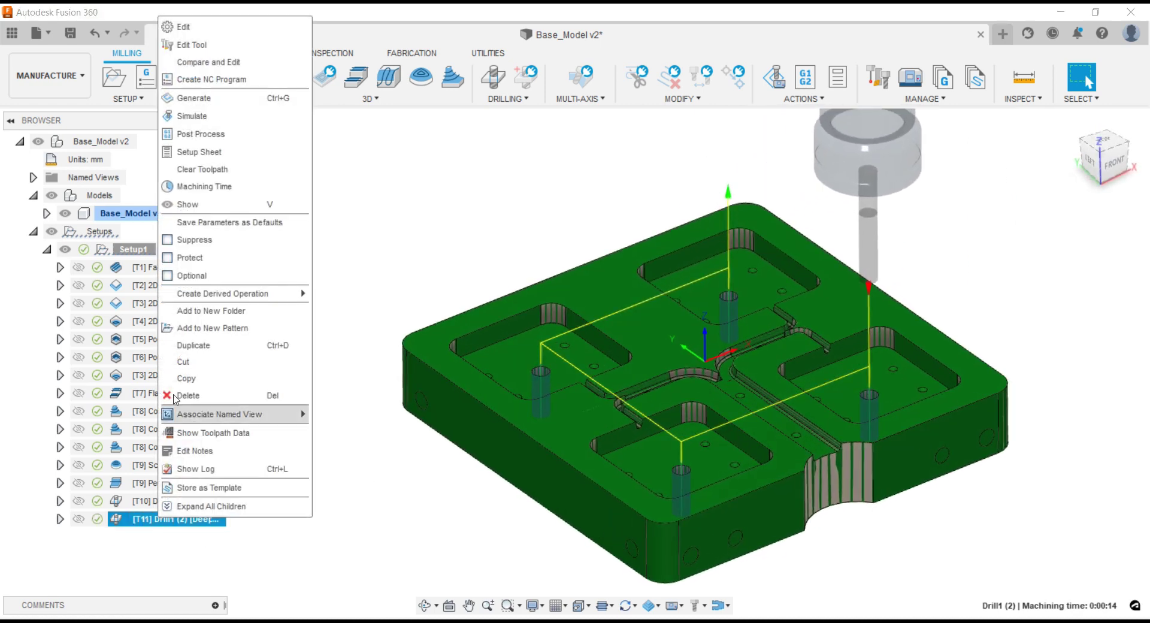
- Duplicate Drill1 (2) to create Drill1 (3) for the next hole size
{"action": "right_click", "coordinate": [158, 519]}
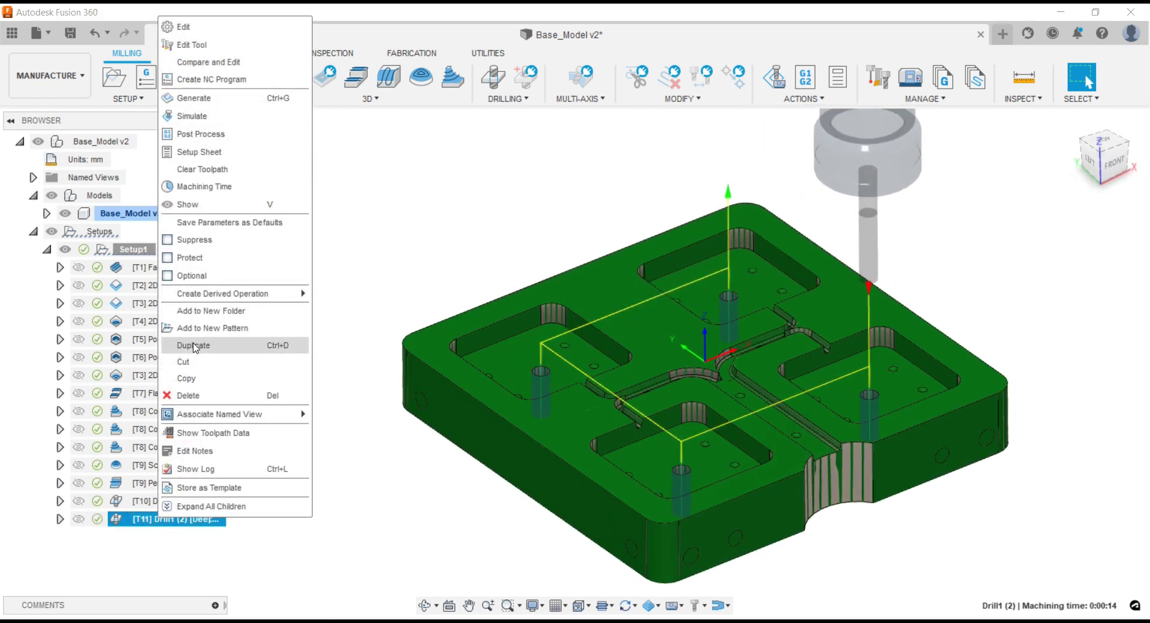
{"action": "left_click", "coordinate": [191, 520]}
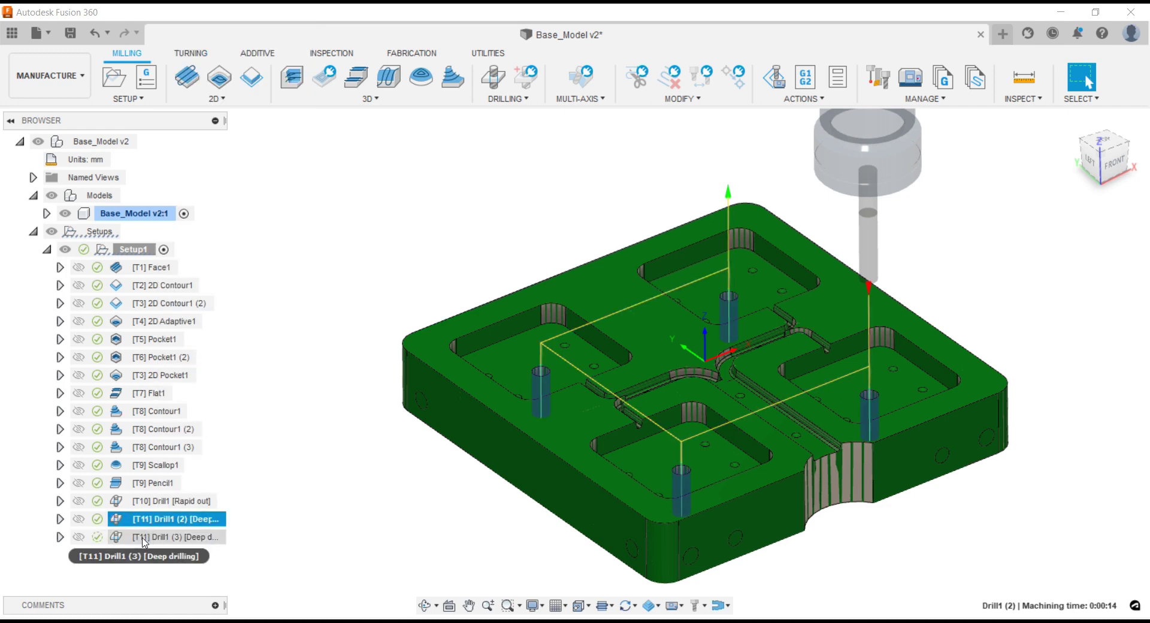
{"action": "left_click", "coordinate": [147, 537]}
{"action": "right_click", "coordinate": [146, 536]}
{"action": "left_click", "coordinate": [169, 46]}
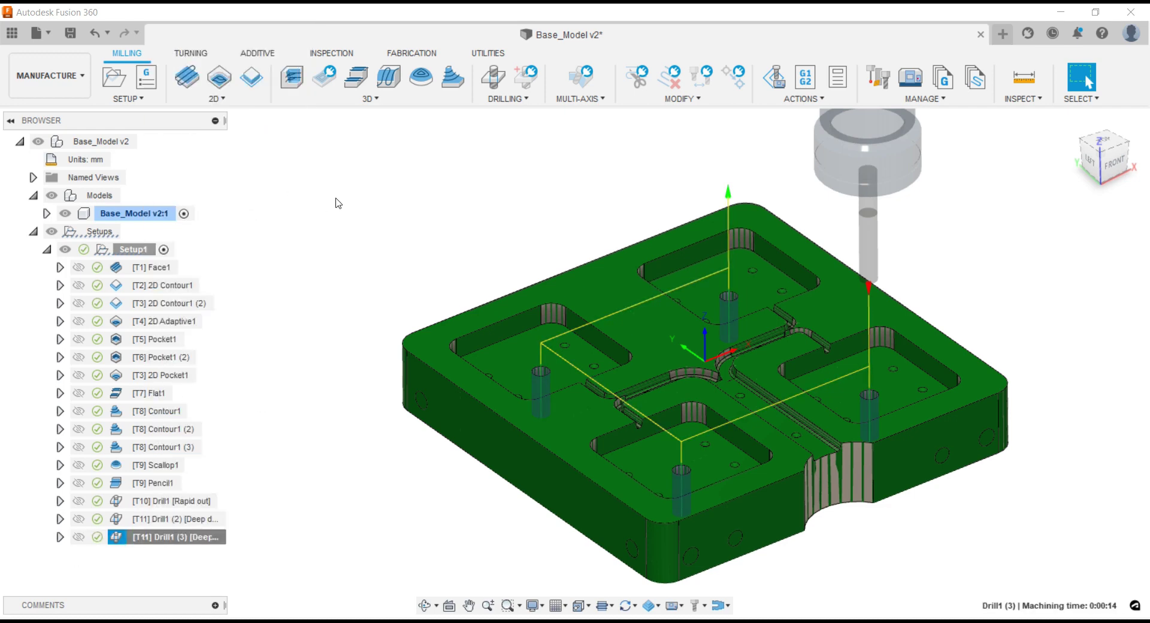
- Switch Drill1 (3) to the Ø5.6mm drill from the Tools VMC library
{"action": "left_click", "coordinate": [319, 124]}
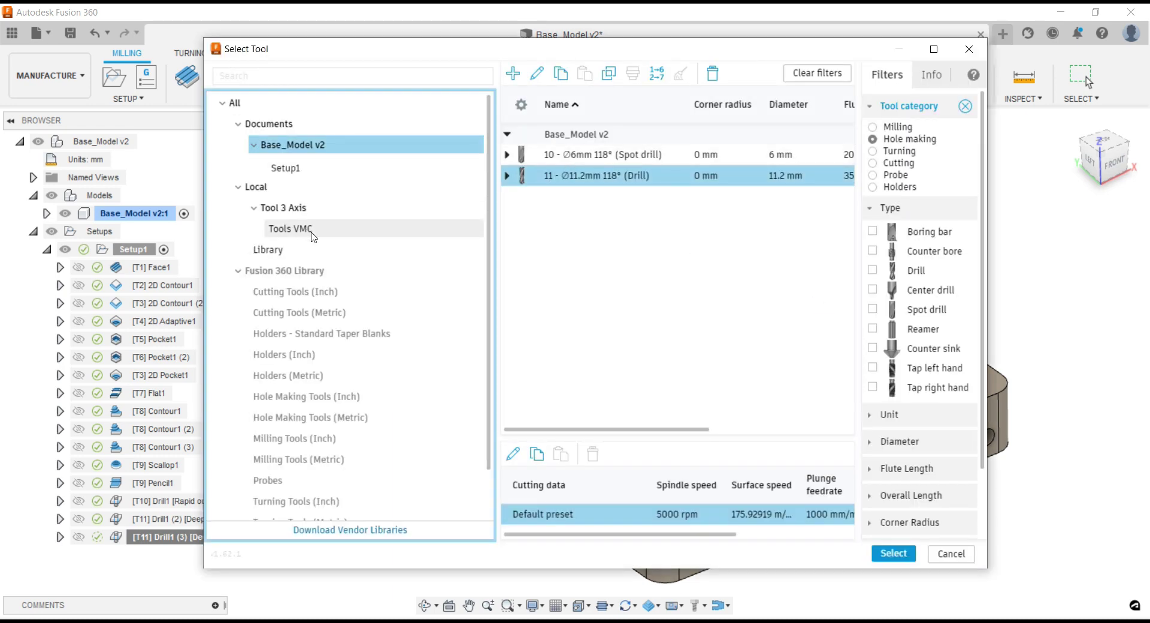
{"action": "left_click", "coordinate": [292, 228]}
{"action": "left_click", "coordinate": [599, 197]}
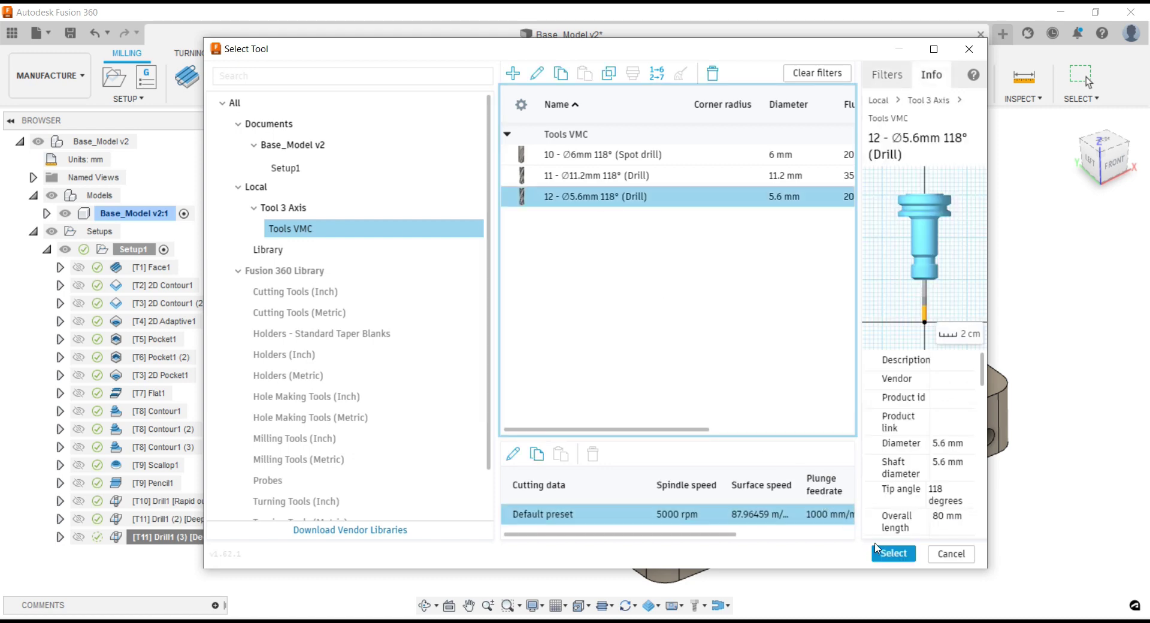
{"action": "left_click", "coordinate": [893, 554]}
- Restrict Drill1 (3) to 5–6 mm holes with 3 mm pecking depth and regenerate it
{"action": "left_click", "coordinate": [248, 77]}
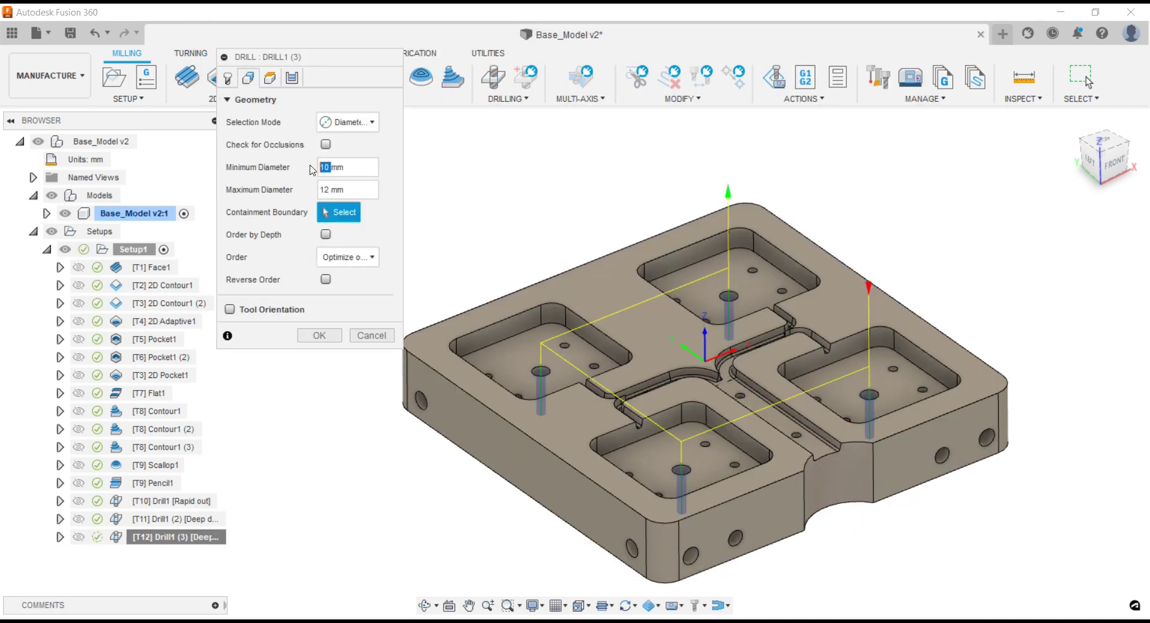
{"action": "left_click", "coordinate": [330, 191]}
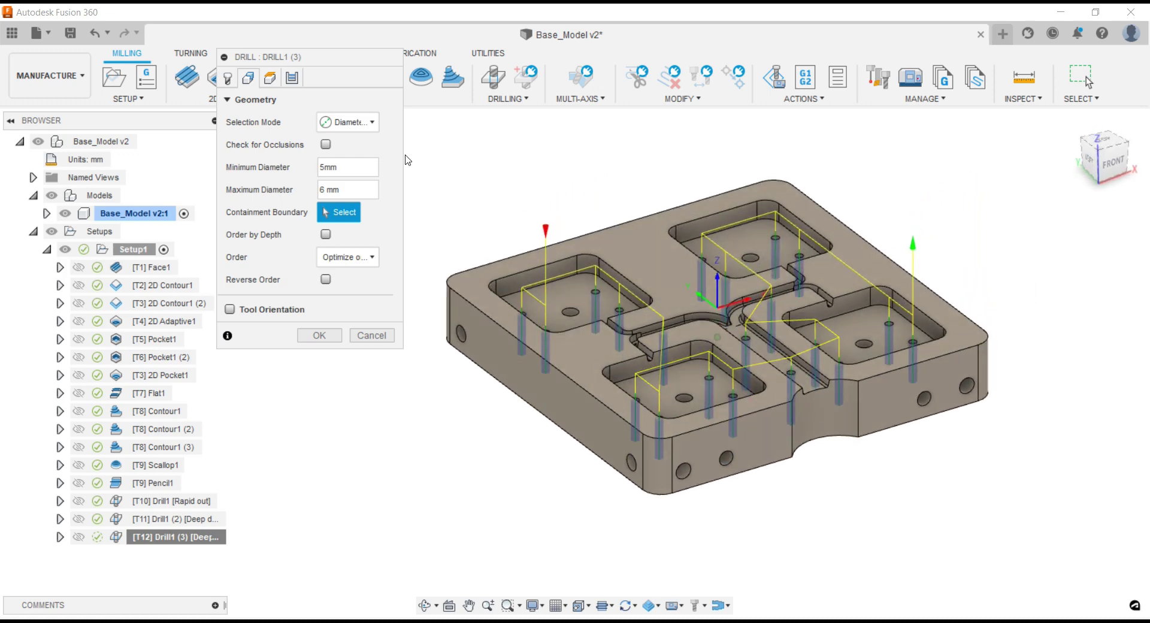
{"action": "left_click", "coordinate": [293, 77]}
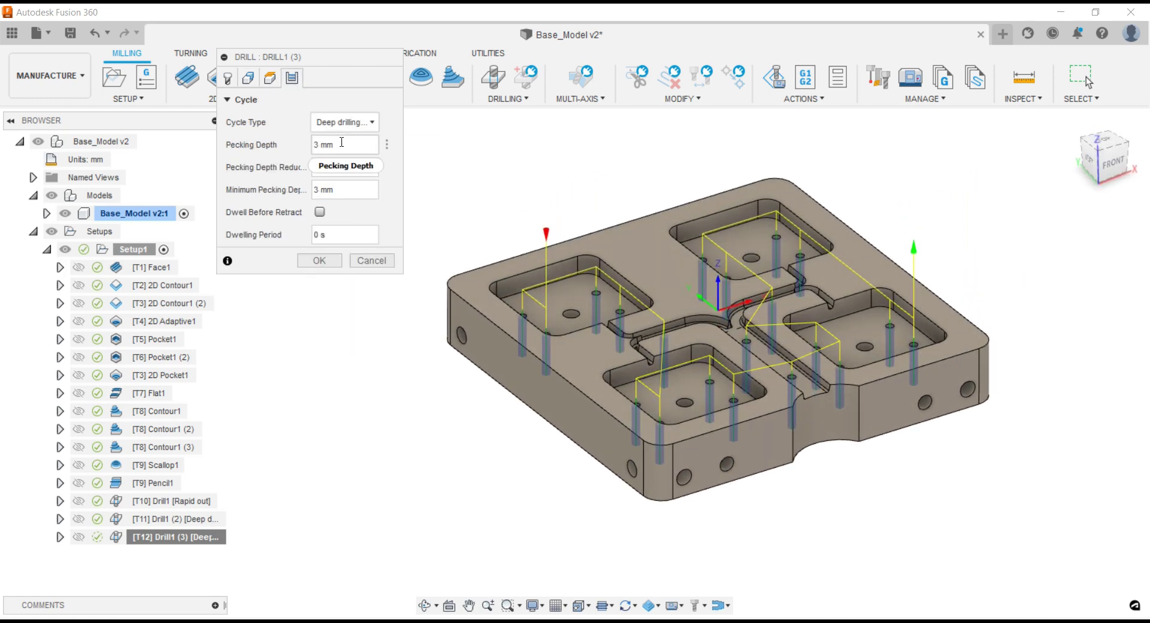
{"action": "mouse_move", "coordinate": [344, 144]}
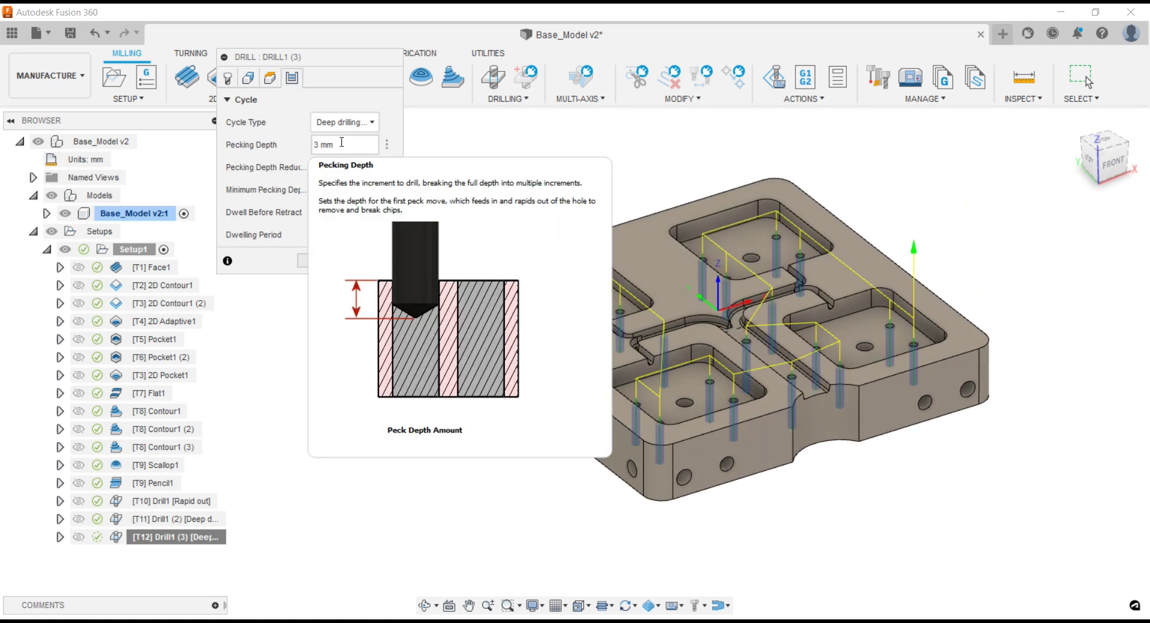
{"action": "left_click", "coordinate": [341, 141]}
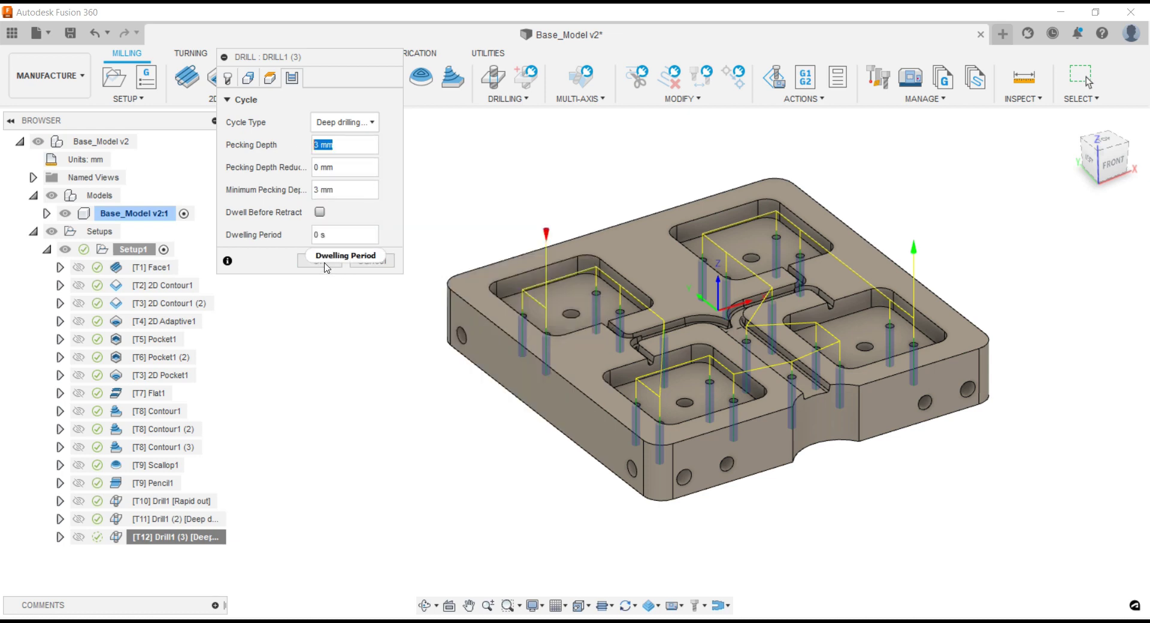
{"action": "mouse_move", "coordinate": [254, 235]}
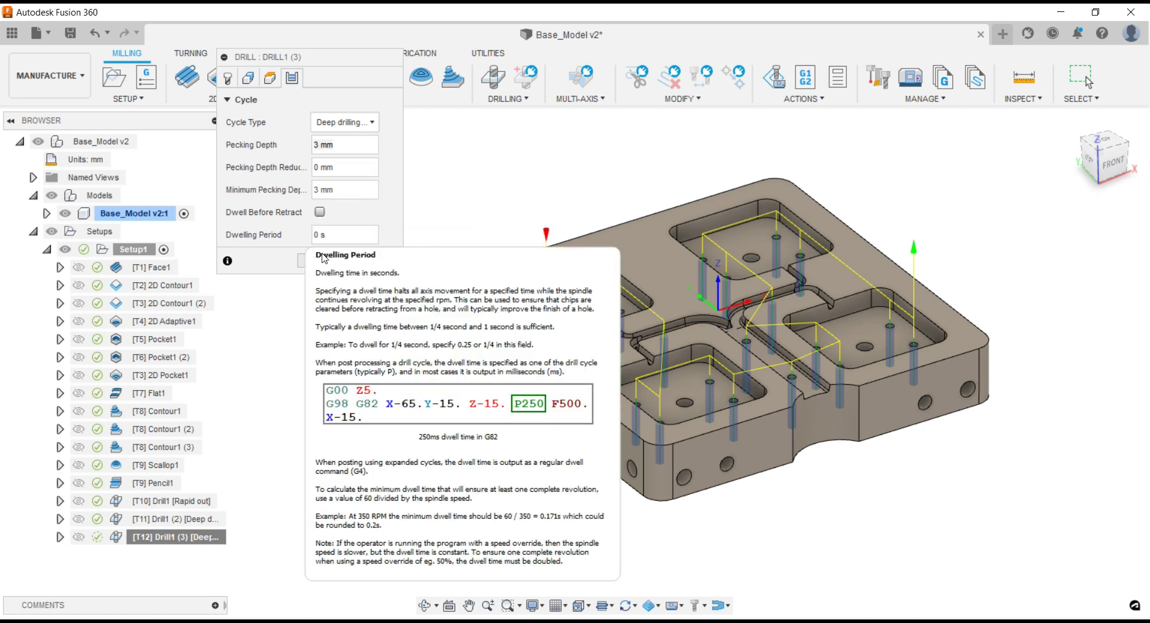
{"action": "left_click", "coordinate": [319, 261]}
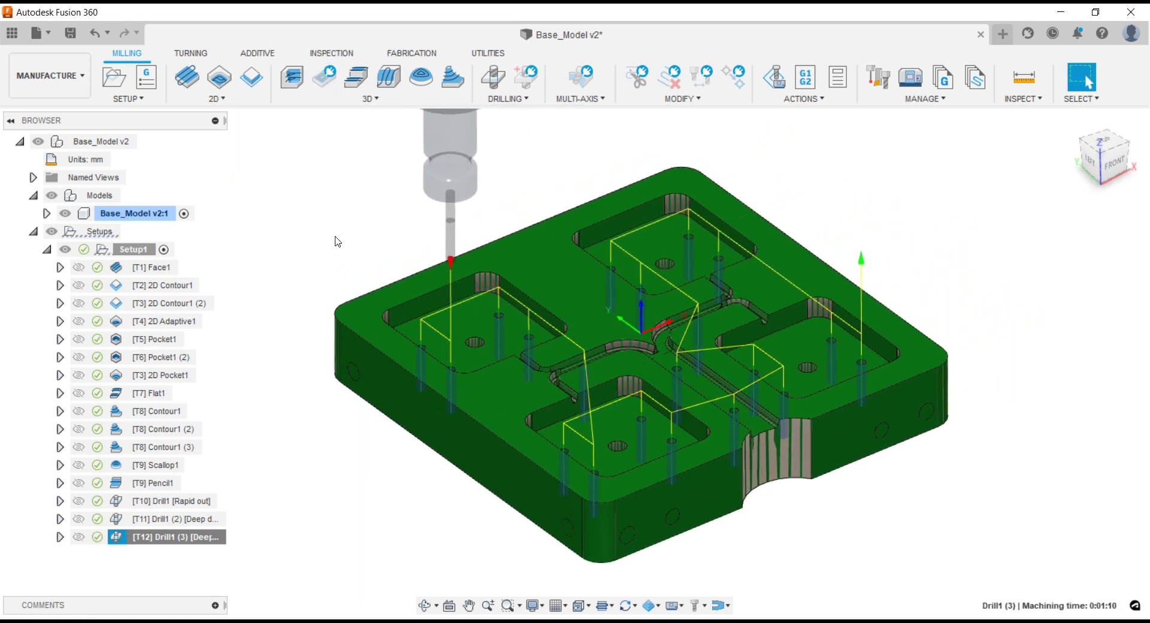
- Show the Drill1 (3) toolpath, then simulate all Setup1 operations from the uncut stock
{"action": "left_click", "coordinate": [336, 241]}
{"action": "scroll", "coordinate": [575, 257], "scroll_direction": "down", "scroll_amount": 3}
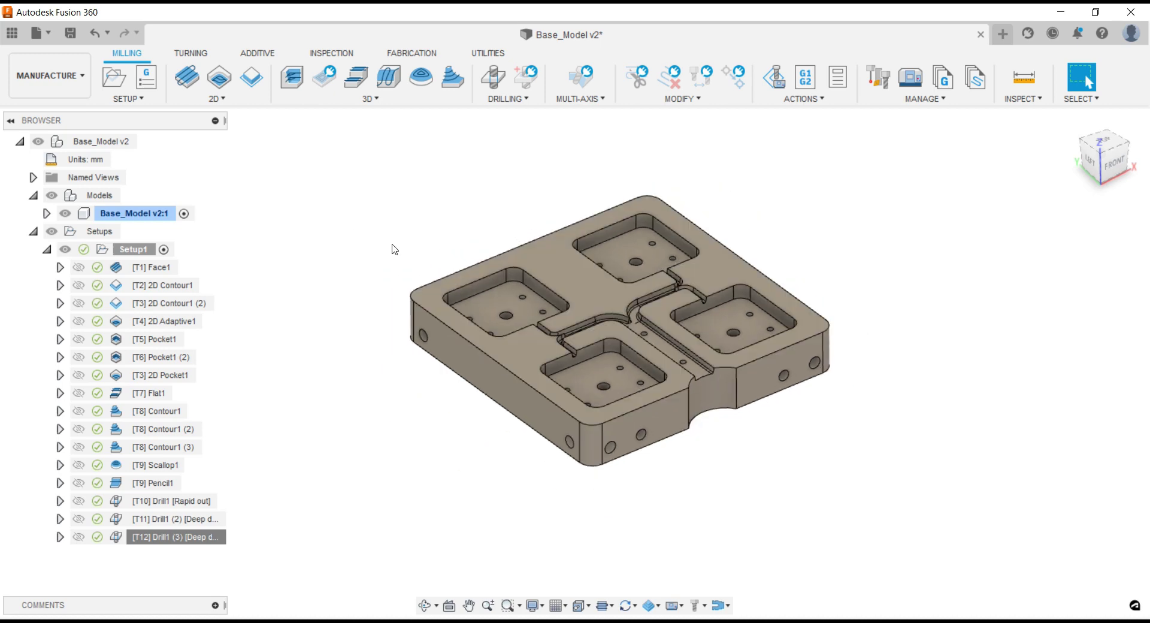
{"action": "right_click", "coordinate": [142, 256]}
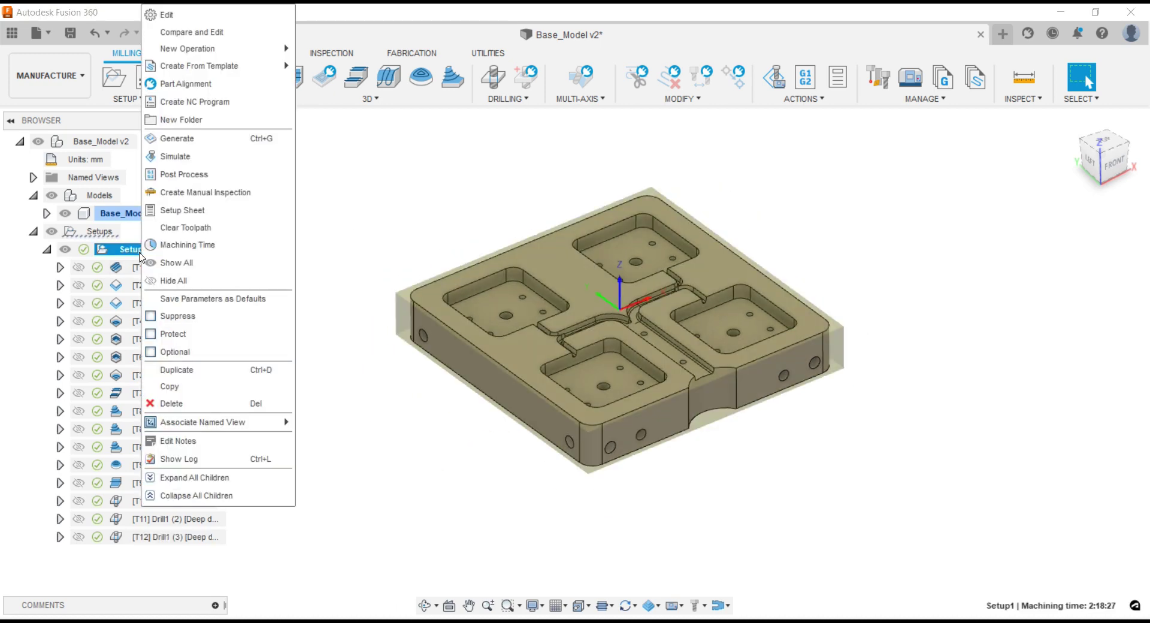
{"action": "left_click", "coordinate": [174, 537]}
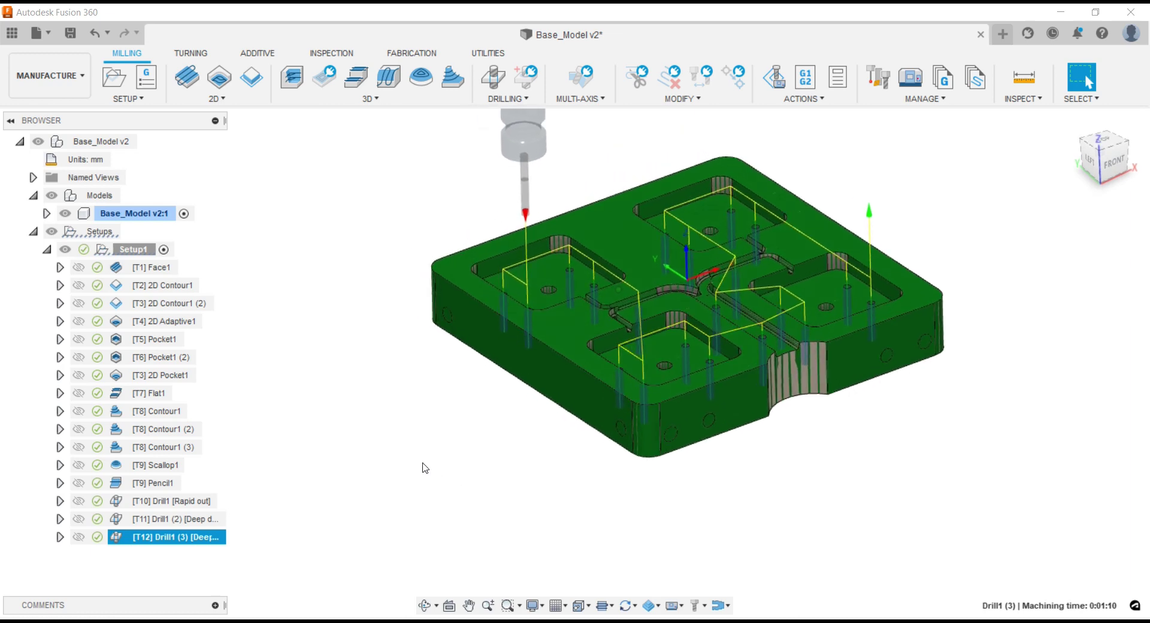
{"action": "right_click", "coordinate": [128, 246]}
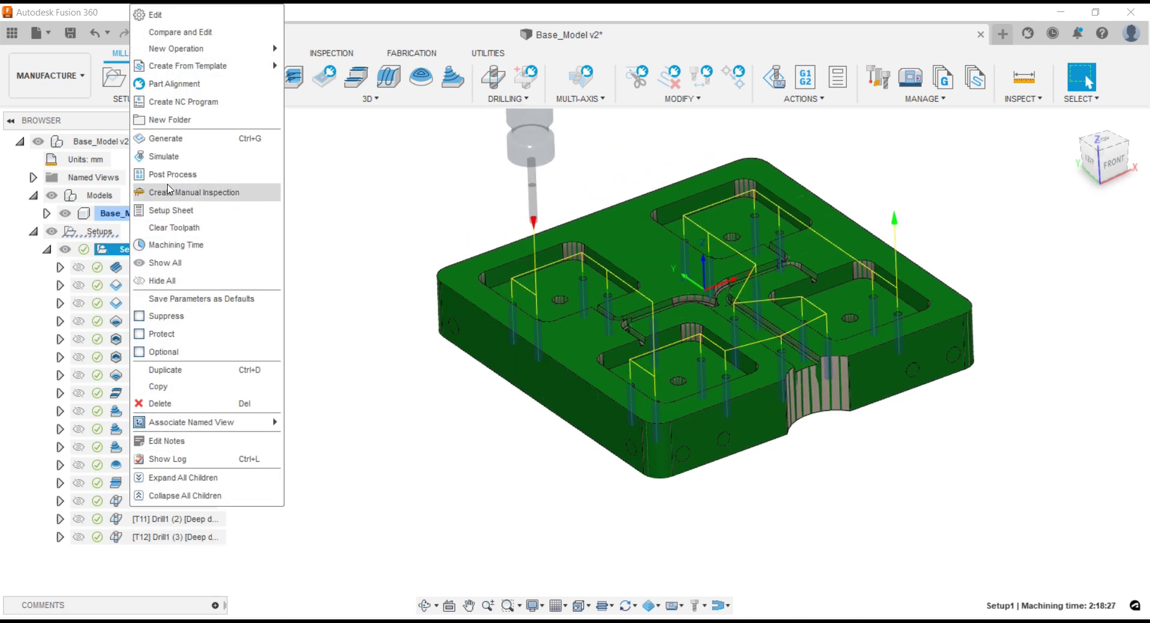
{"action": "left_click", "coordinate": [180, 157]}
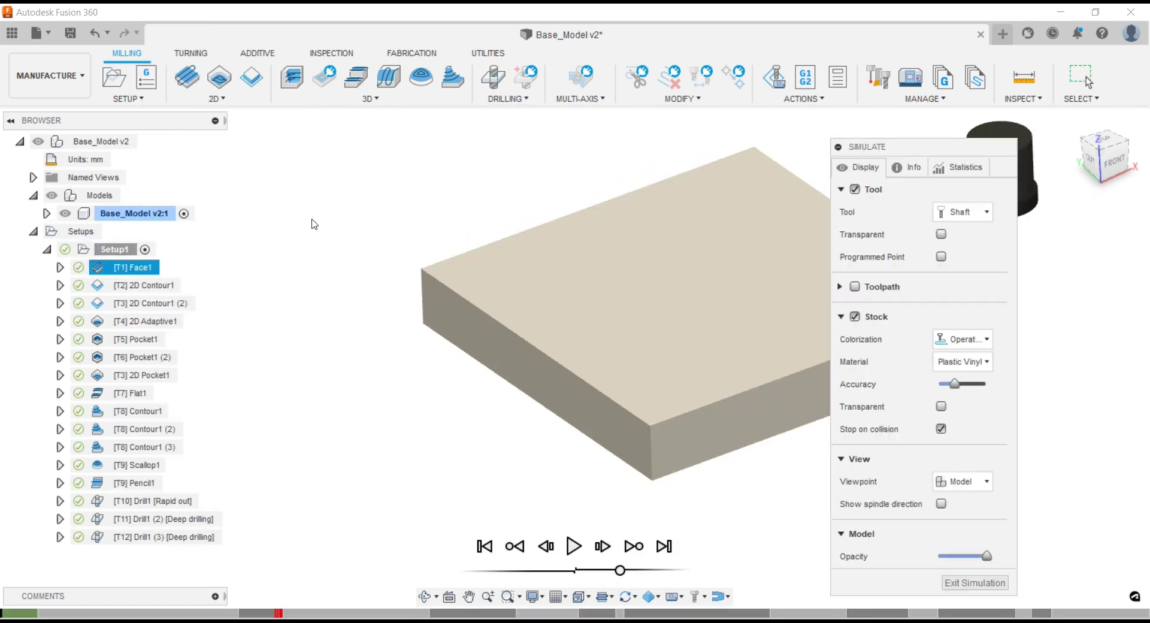
- Play the Setup1 simulation at slightly slower speed, zooming in on the pocket and slot cuts
{"action": "mouse_move", "coordinate": [911, 148]}
{"action": "left_mouse_down"}
{"action": "mouse_move", "coordinate": [1084, 119]}
{"action": "mouse_move", "coordinate": [1011, 132]}
{"action": "left_mouse_up"}
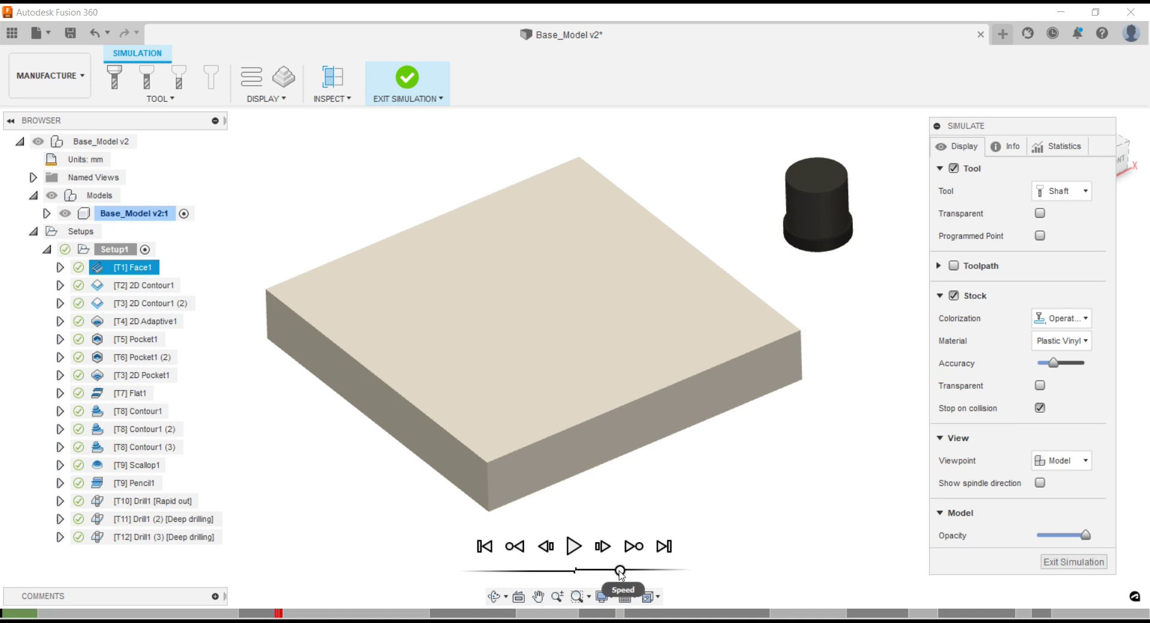
{"action": "left_click", "coordinate": [574, 546]}
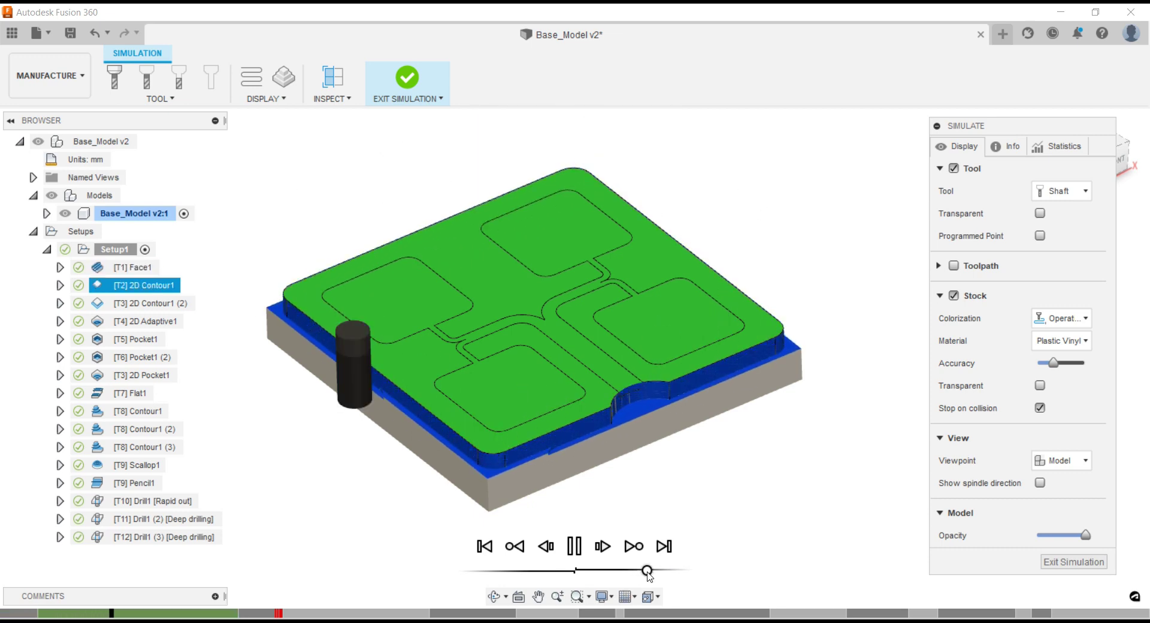
{"action": "left_click_drag", "start_coordinate": [647, 571], "coordinate": [634, 576]}
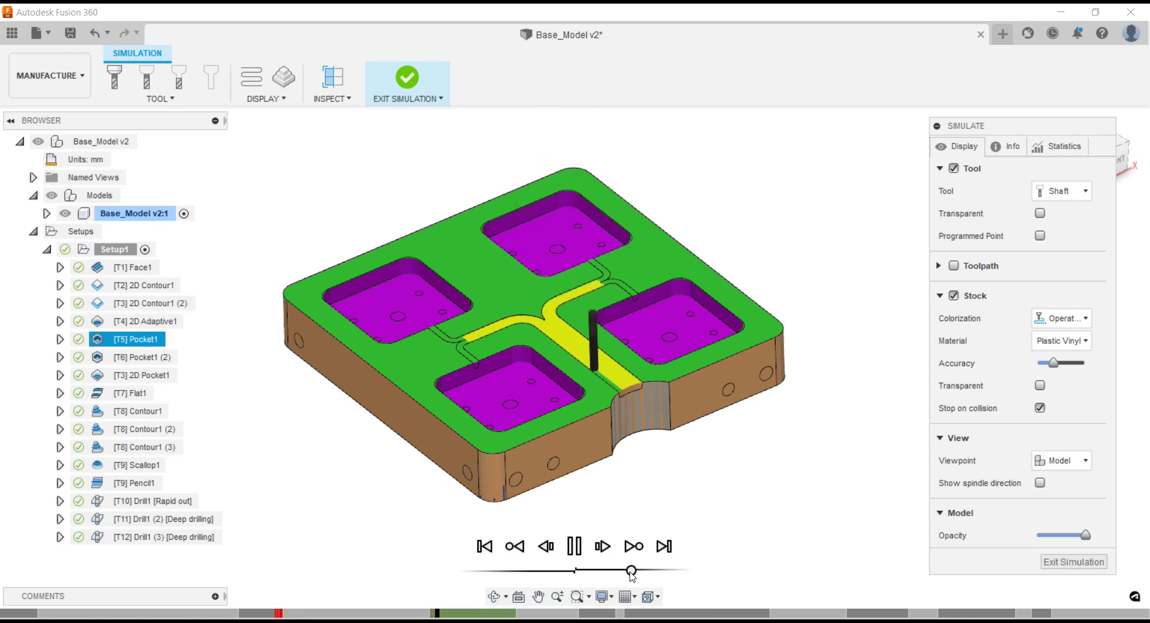
{"action": "scroll", "coordinate": [577, 422], "scroll_direction": "up", "scroll_amount": 2}
{"action": "scroll", "coordinate": [576, 419], "scroll_direction": "up", "scroll_amount": 3}
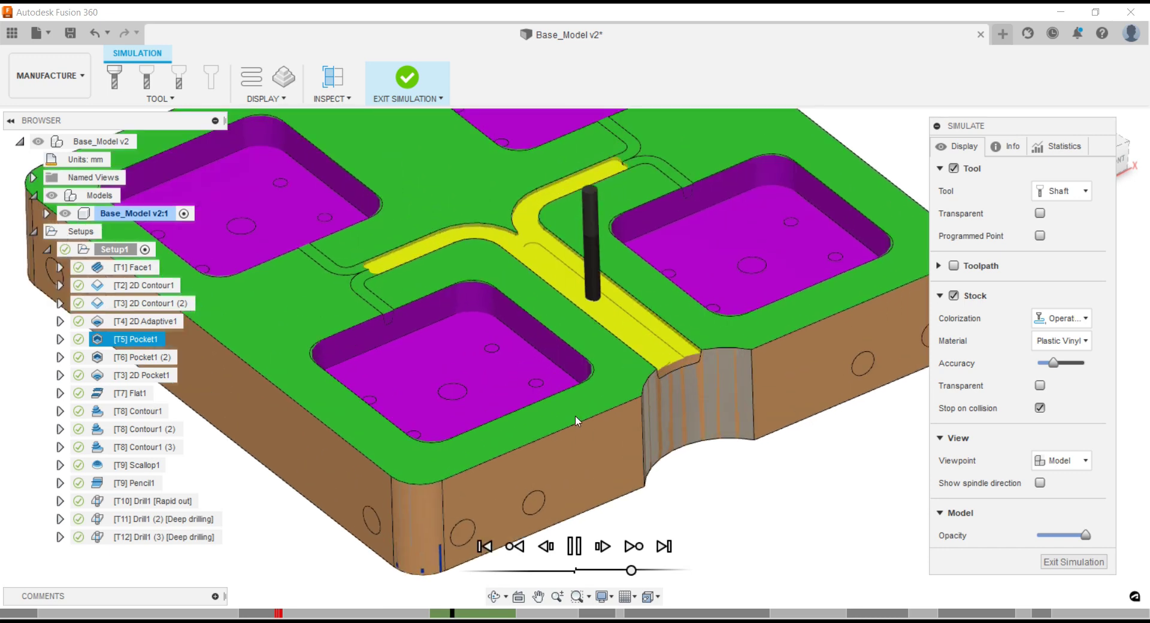
{"action": "scroll", "coordinate": [575, 420], "scroll_direction": "up", "scroll_amount": 2}
{"action": "scroll", "coordinate": [576, 425], "scroll_direction": "down", "scroll_amount": 4}
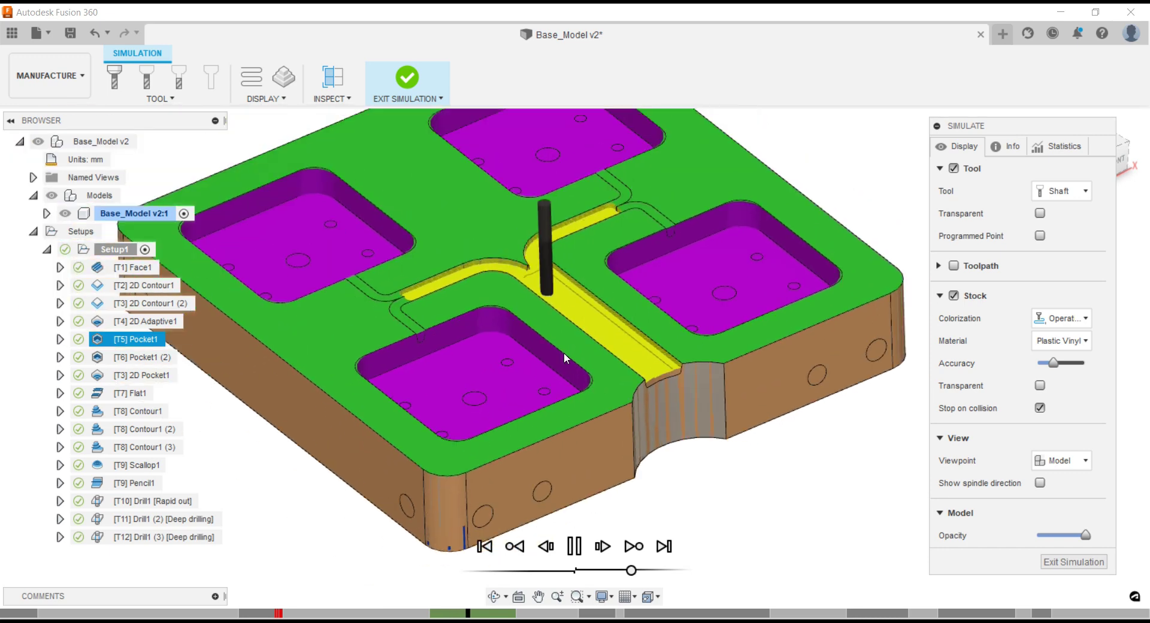
{"action": "scroll", "coordinate": [563, 352], "scroll_direction": "up", "scroll_amount": 5}
{"action": "scroll", "coordinate": [528, 282], "scroll_direction": "up", "scroll_amount": 3}
{"action": "scroll", "coordinate": [529, 281], "scroll_direction": "down", "scroll_amount": 1}
{"action": "scroll", "coordinate": [527, 282], "scroll_direction": "down", "scroll_amount": 2}
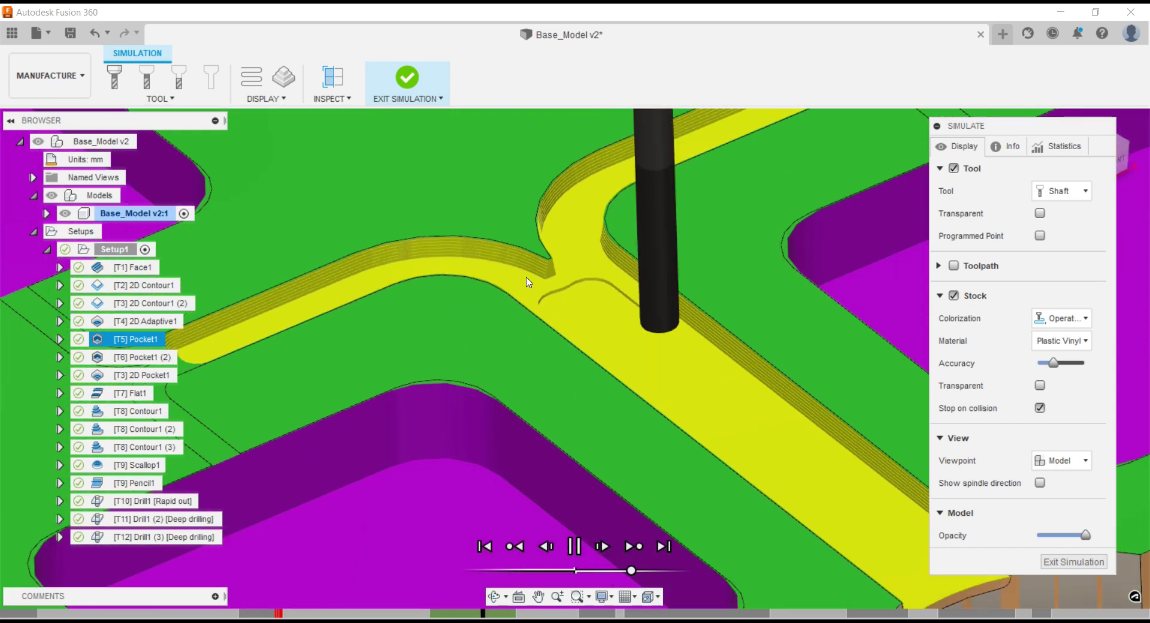
{"action": "scroll", "coordinate": [539, 299], "scroll_direction": "down", "scroll_amount": 3}
{"action": "scroll", "coordinate": [555, 327], "scroll_direction": "down", "scroll_amount": 2}
{"action": "scroll", "coordinate": [555, 324], "scroll_direction": "up", "scroll_amount": 2}
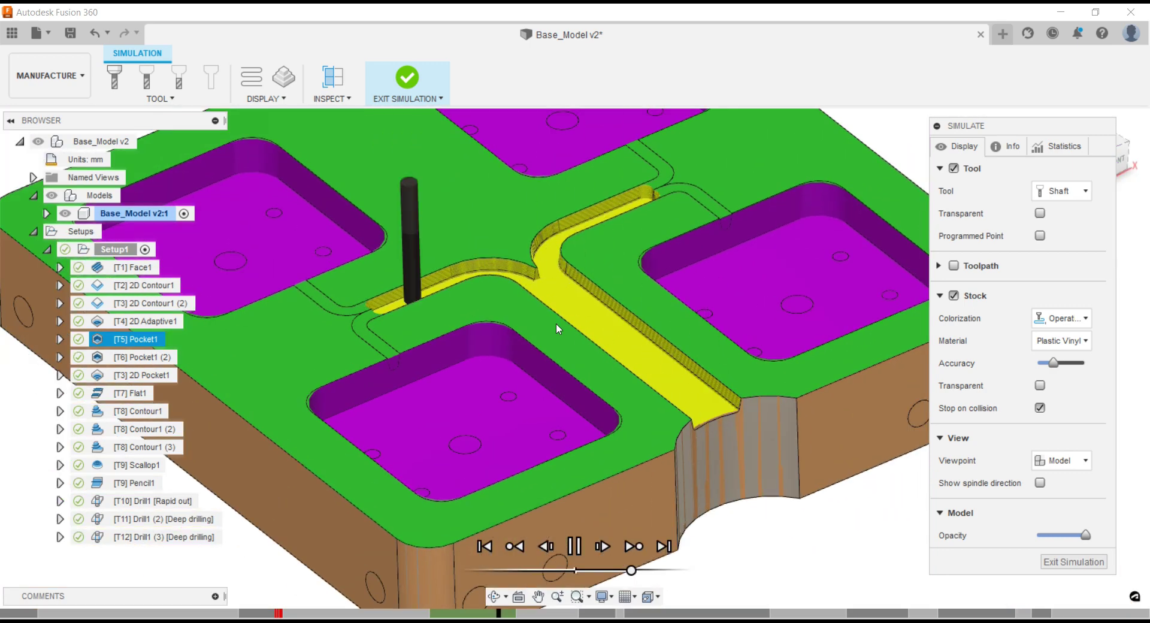
{"action": "scroll", "coordinate": [555, 323], "scroll_direction": "down", "scroll_amount": 2}
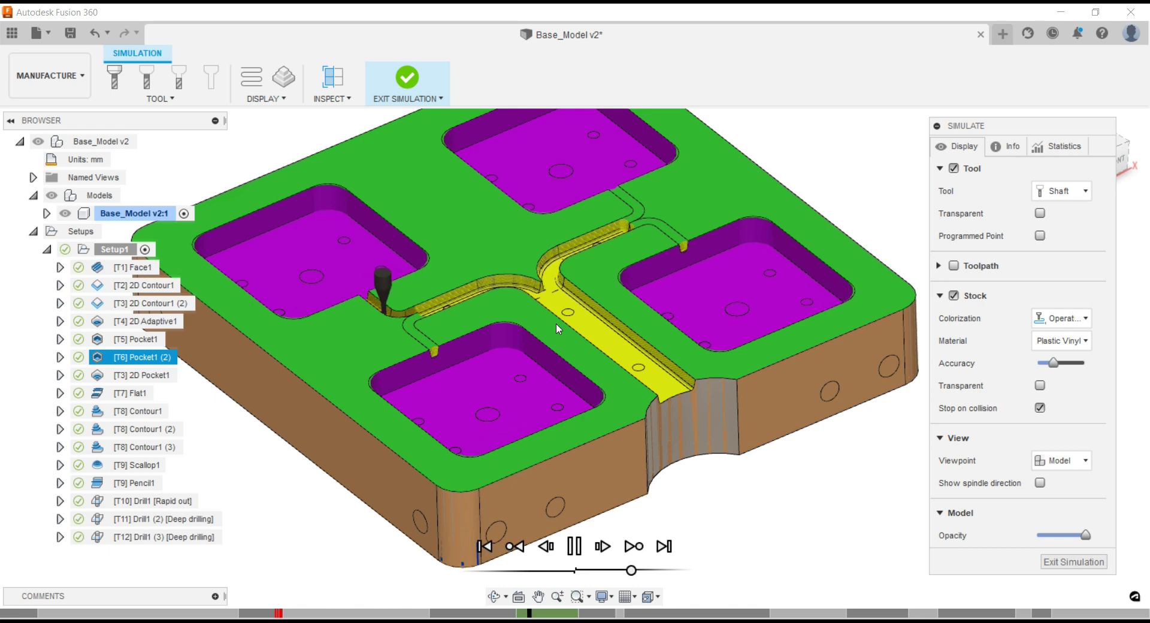
{"action": "scroll", "coordinate": [428, 320], "scroll_direction": "up", "scroll_amount": 2}
{"action": "scroll", "coordinate": [444, 315], "scroll_direction": "up", "scroll_amount": 2}
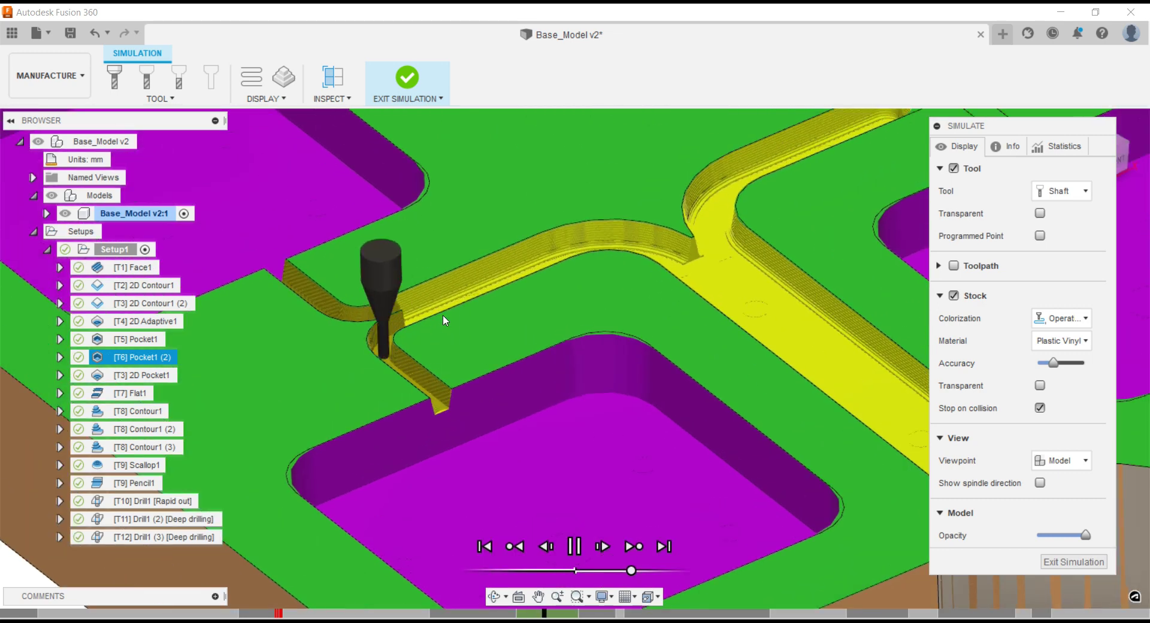
{"action": "scroll", "coordinate": [445, 371], "scroll_direction": "down", "scroll_amount": 2}
{"action": "scroll", "coordinate": [446, 368], "scroll_direction": "down", "scroll_amount": 1}
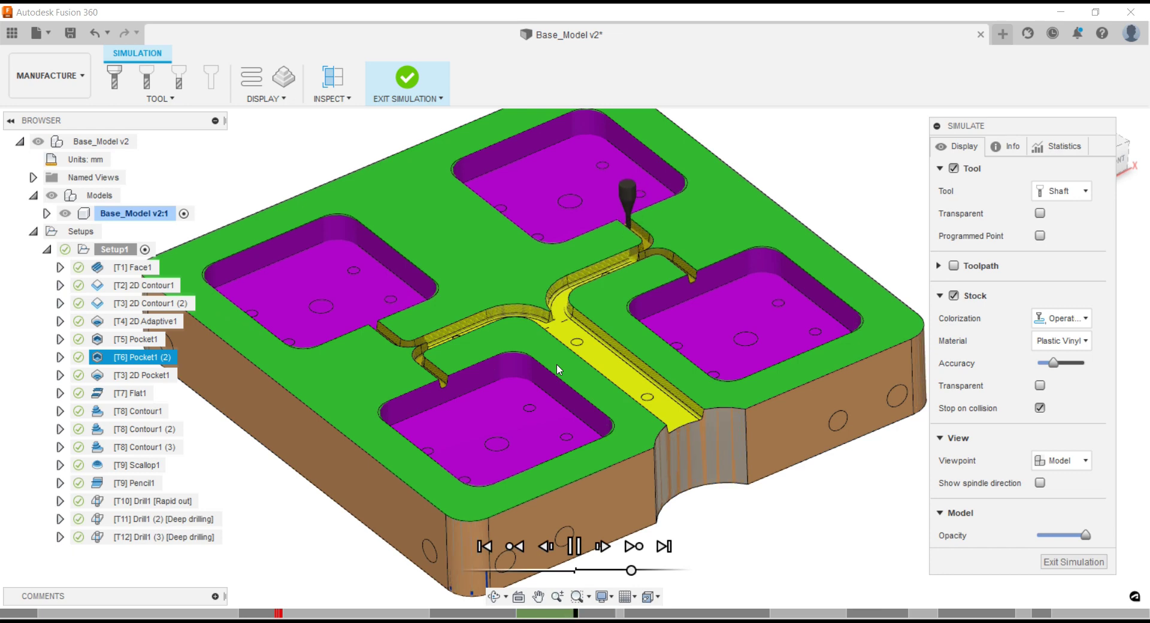
{"action": "scroll", "coordinate": [556, 364], "scroll_direction": "down", "scroll_amount": 1}
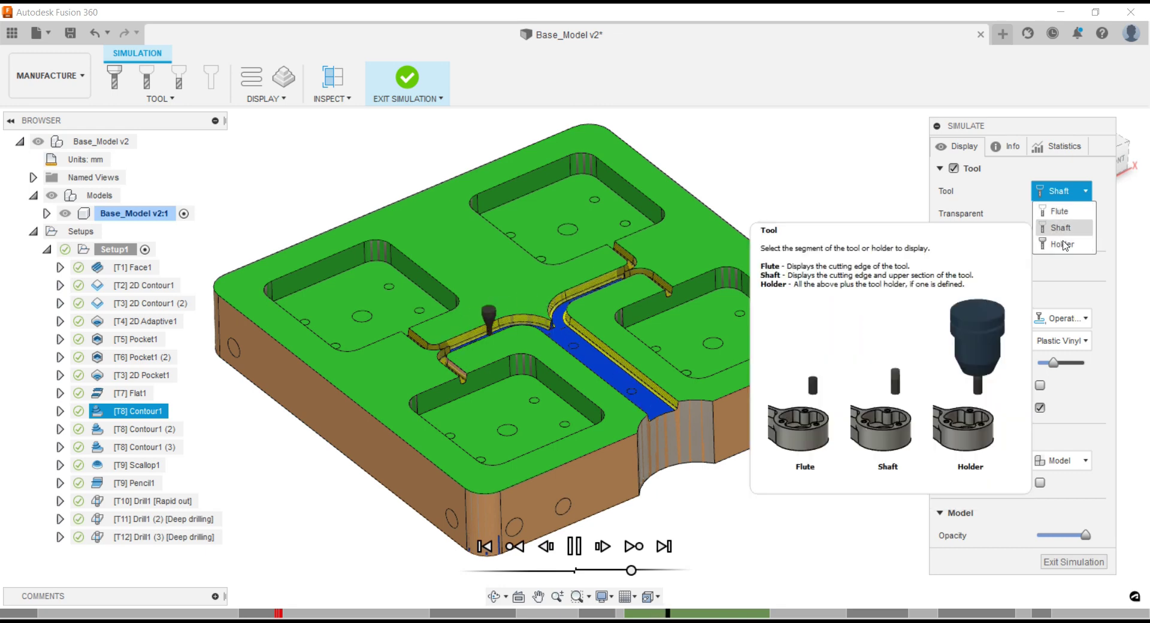
- Display the tool holder and scrub playback back to the earlier channel cut
{"action": "left_click", "coordinate": [1064, 245]}
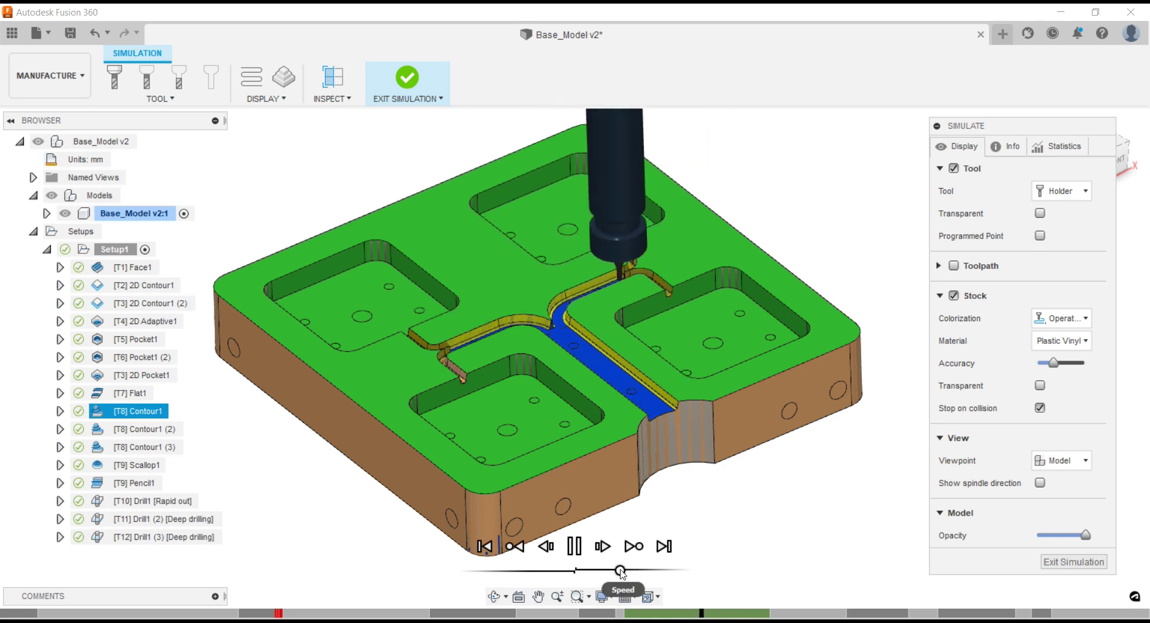
{"action": "left_click_drag", "start_coordinate": [620, 571], "coordinate": [627, 570]}
{"action": "scroll", "coordinate": [659, 436], "scroll_direction": "up", "scroll_amount": 3}
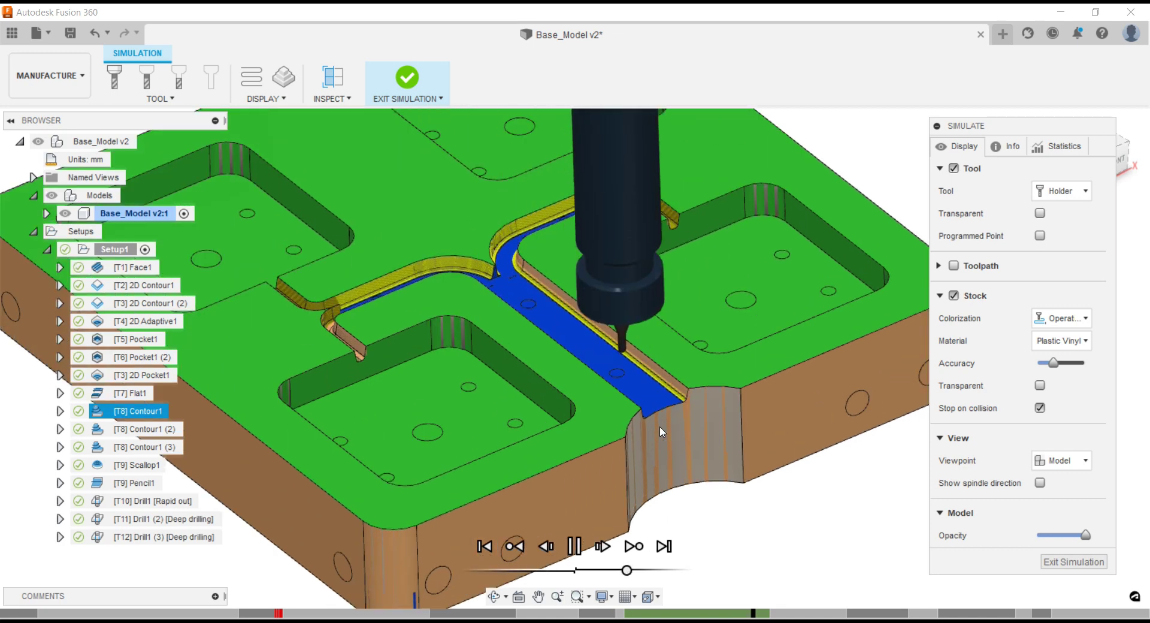
{"action": "scroll", "coordinate": [659, 425], "scroll_direction": "down", "scroll_amount": 2}
{"action": "scroll", "coordinate": [659, 426], "scroll_direction": "down", "scroll_amount": 2}
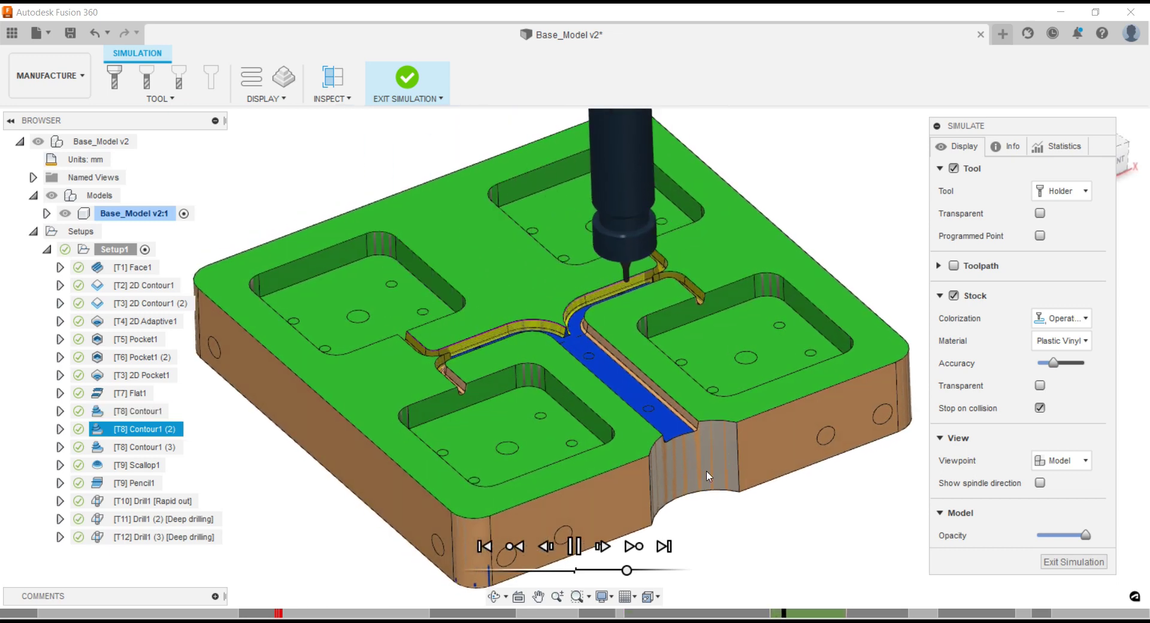
{"action": "left_click_drag", "start_coordinate": [626, 569], "coordinate": [636, 570]}
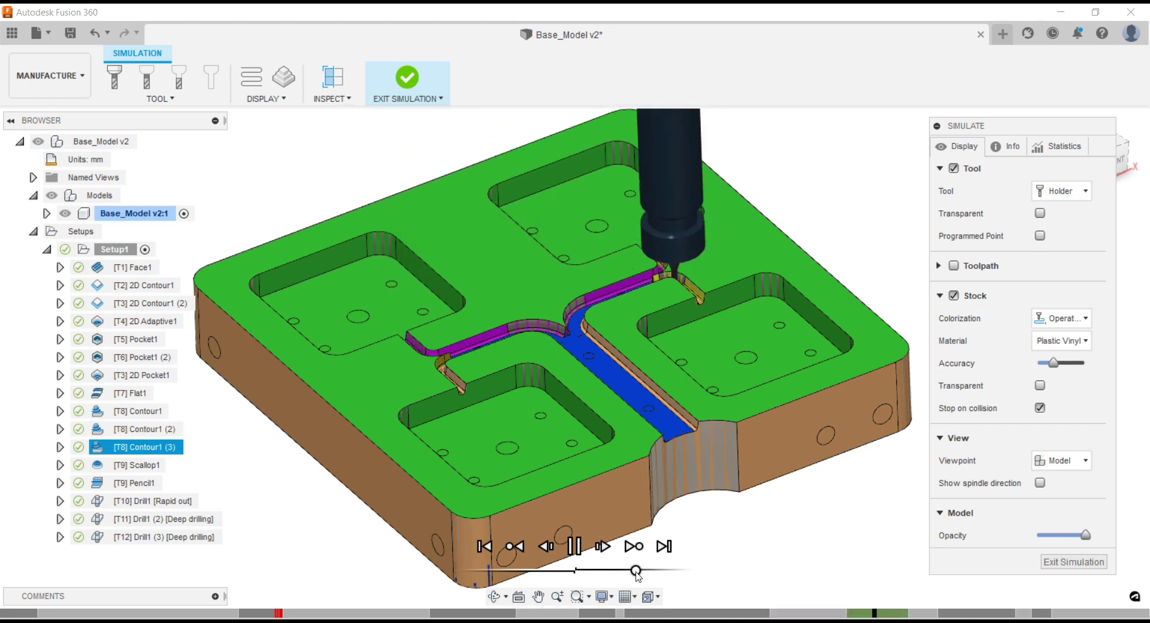
{"action": "left_click_drag", "start_coordinate": [636, 570], "coordinate": [621, 570]}
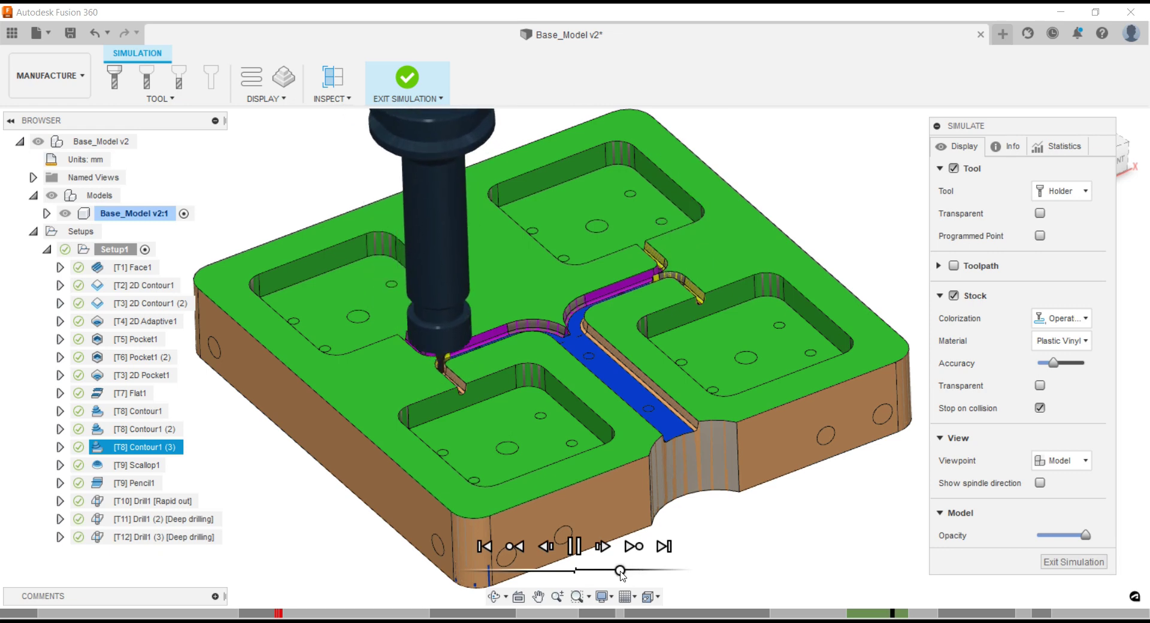
- View the part from above at faster playback while Scallop1 finishes the central slot
{"action": "middle_click_drag", "start_coordinate": [477, 382], "coordinate": [508, 367], "text": "shift"}
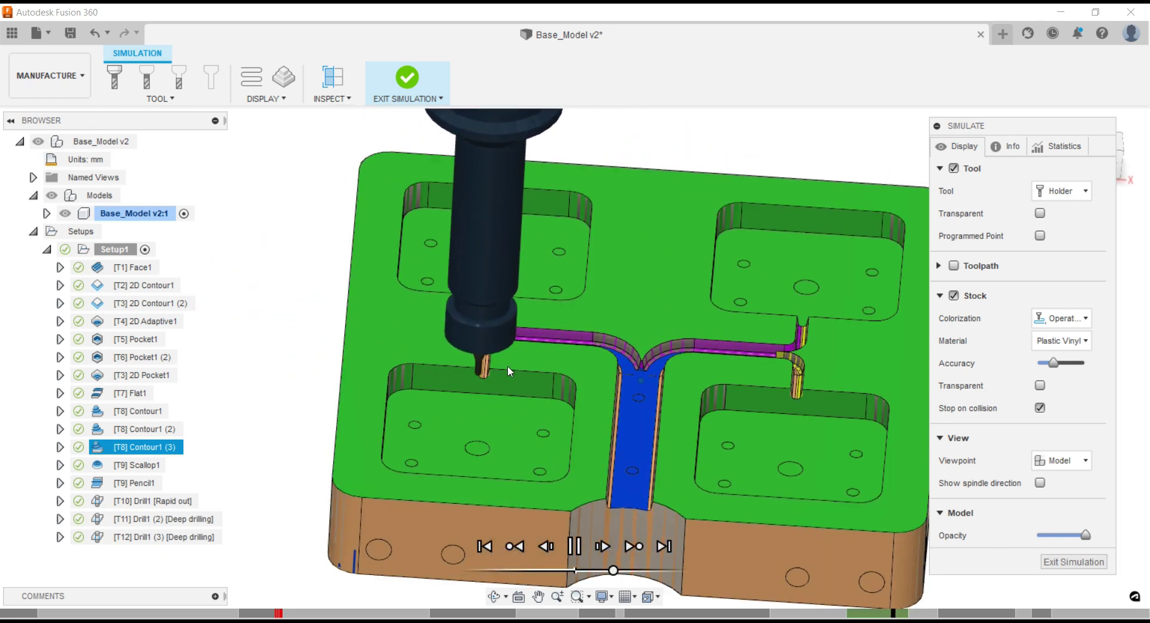
{"action": "scroll", "coordinate": [494, 337], "scroll_direction": "up", "scroll_amount": 3}
{"action": "scroll", "coordinate": [493, 327], "scroll_direction": "up", "scroll_amount": 4}
{"action": "scroll", "coordinate": [493, 327], "scroll_direction": "up", "scroll_amount": 3}
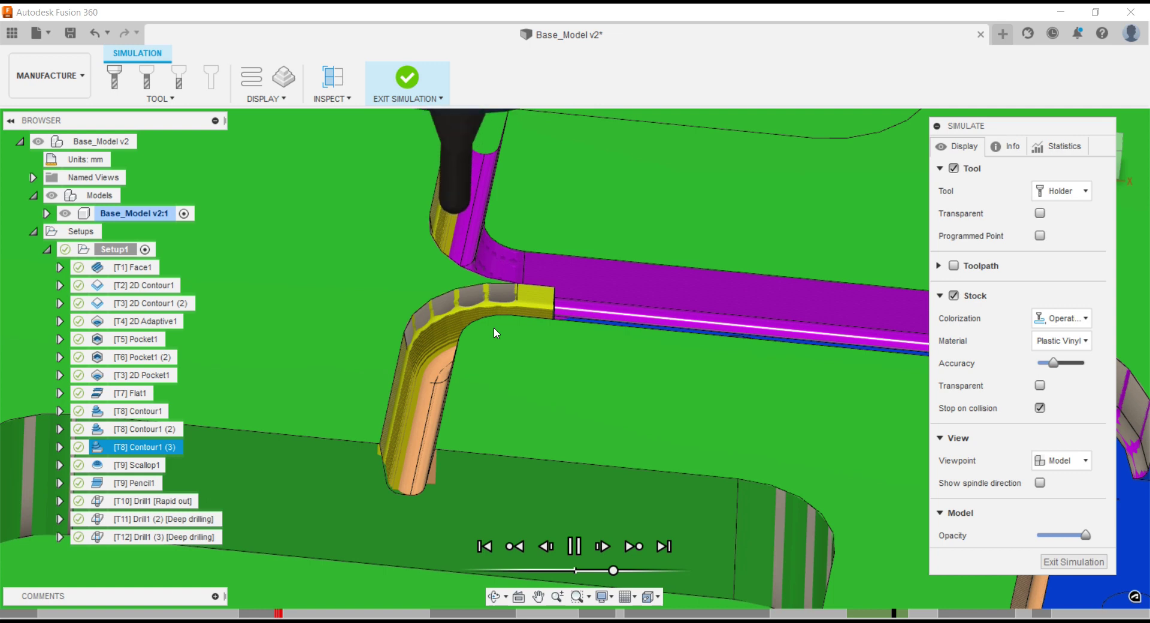
{"action": "scroll", "coordinate": [493, 327], "scroll_direction": "down", "scroll_amount": 1}
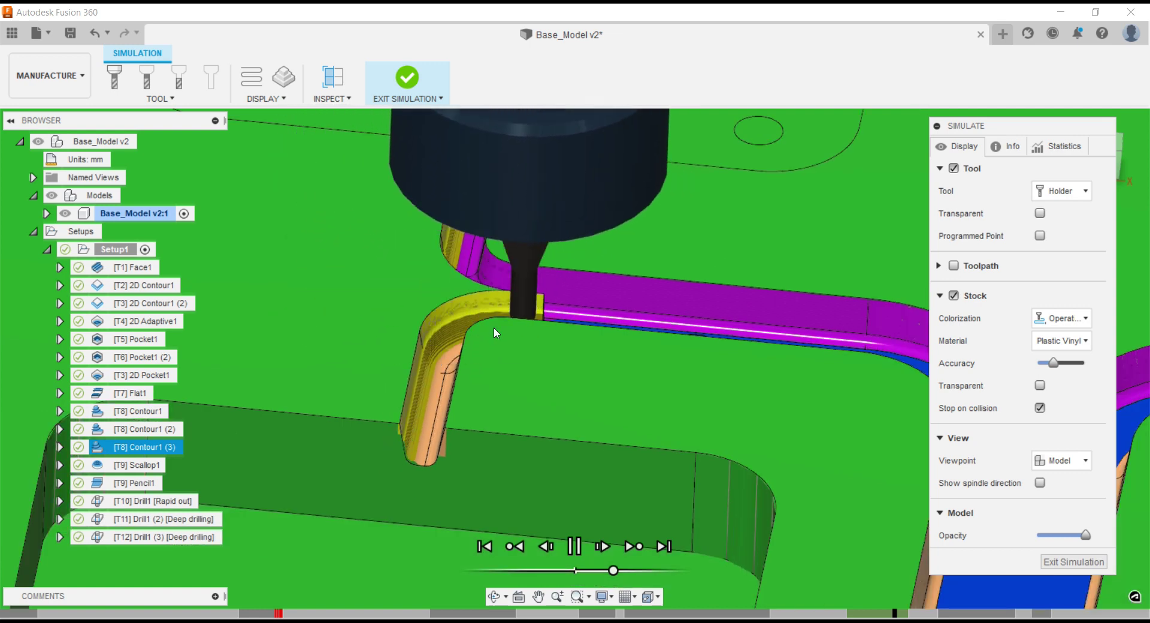
{"action": "scroll", "coordinate": [493, 327], "scroll_direction": "down", "scroll_amount": 3}
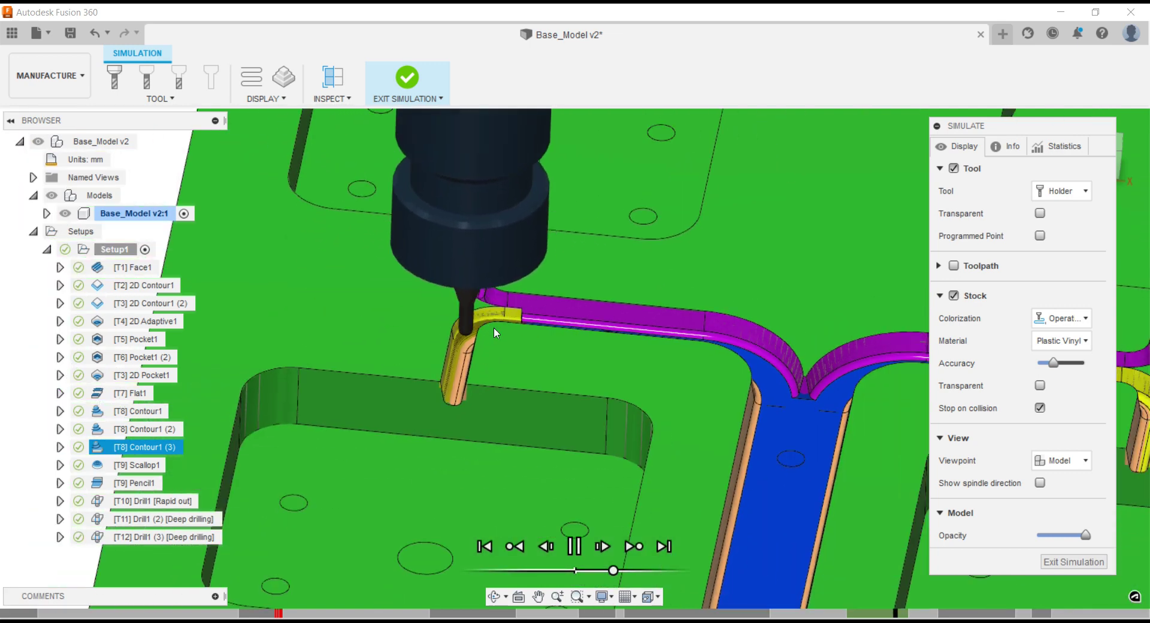
{"action": "scroll", "coordinate": [493, 327], "scroll_direction": "down", "scroll_amount": 3}
{"action": "scroll", "coordinate": [494, 327], "scroll_direction": "down", "scroll_amount": 3}
{"action": "middle_click_drag", "start_coordinate": [493, 327], "coordinate": [512, 360], "text": "shift"}
{"action": "scroll", "coordinate": [512, 359], "scroll_direction": "up", "scroll_amount": 2}
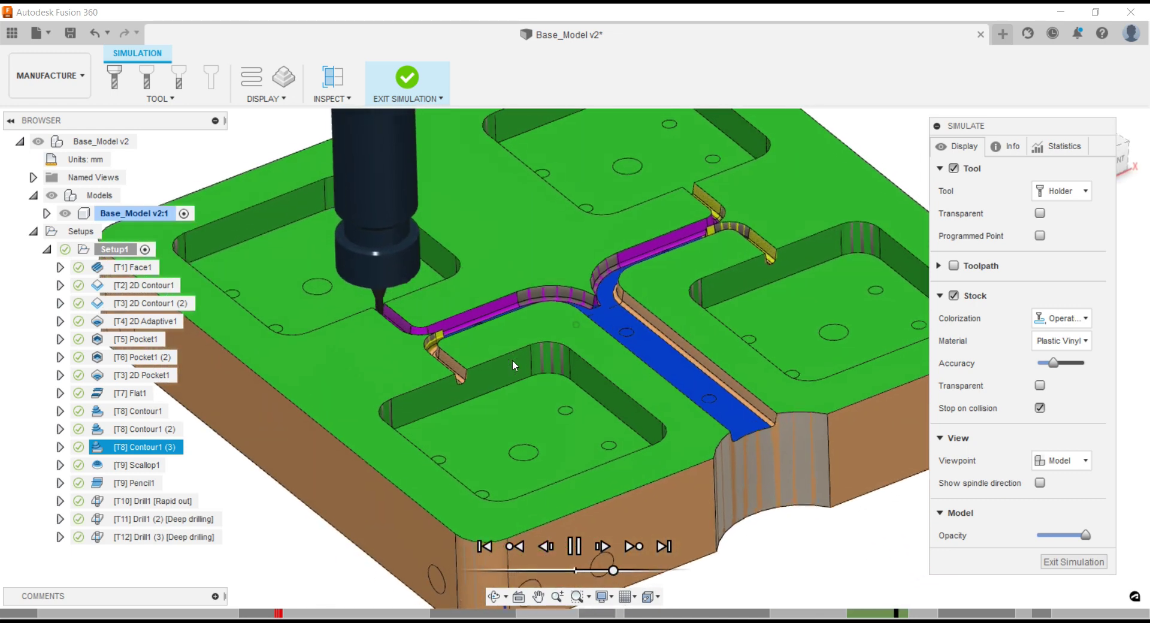
{"action": "scroll", "coordinate": [540, 448], "scroll_direction": "up", "scroll_amount": 1}
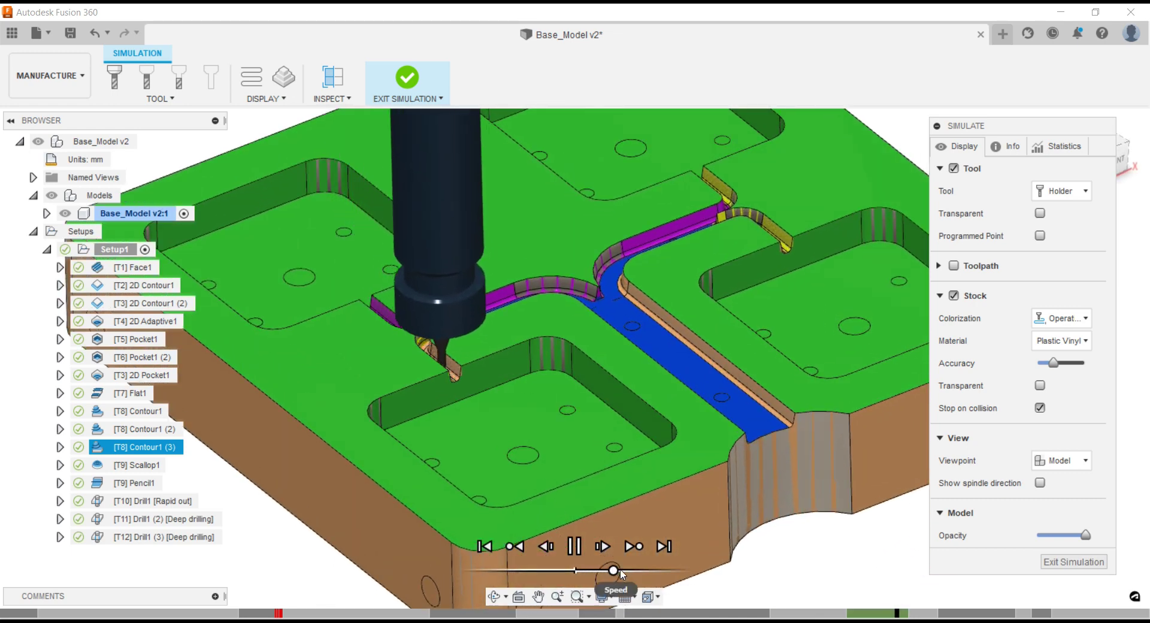
{"action": "left_click_drag", "start_coordinate": [613, 570], "coordinate": [639, 572]}
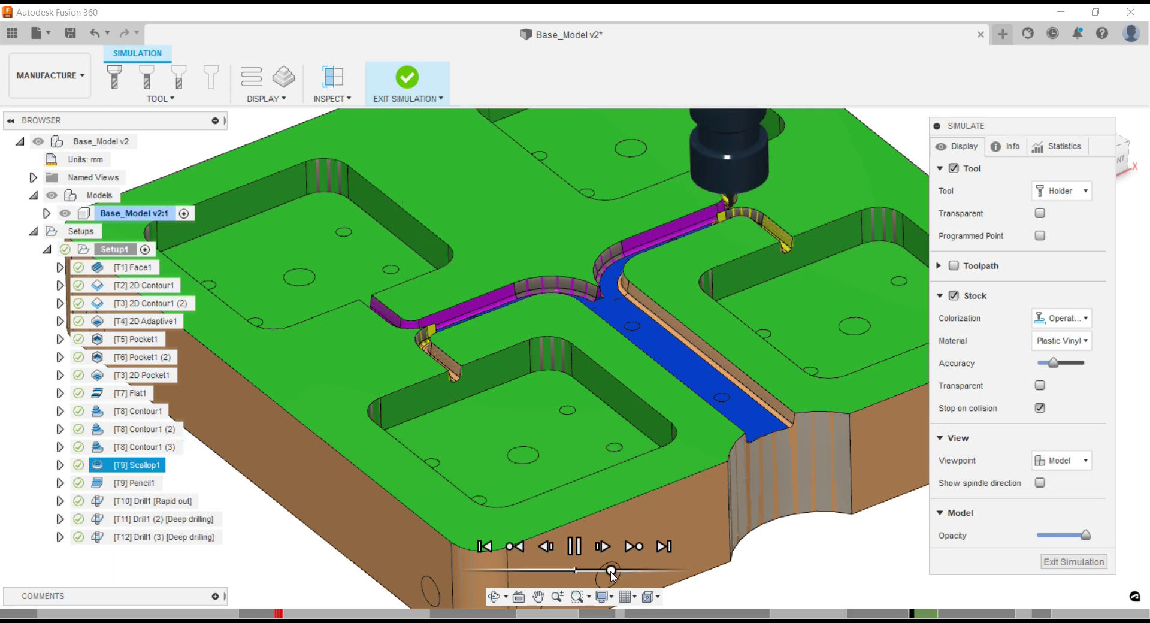
{"action": "scroll", "coordinate": [577, 425], "scroll_direction": "down", "scroll_amount": 3}
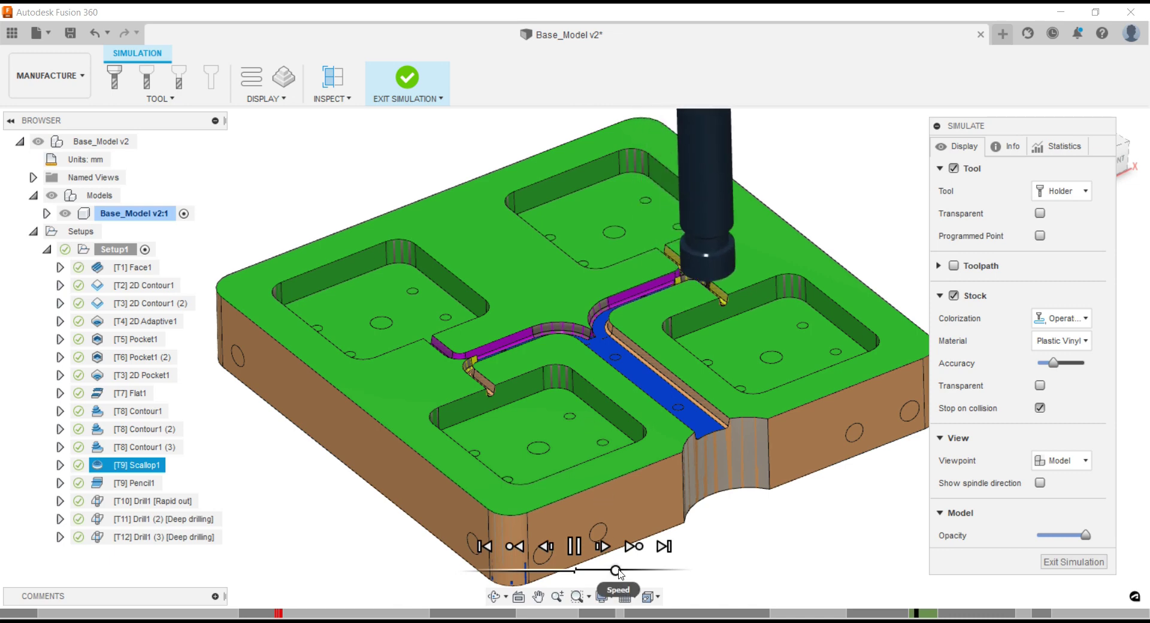
- Scrub the timeline through the slot cuts and on through all three drilling operations
{"action": "left_click_drag", "start_coordinate": [616, 569], "coordinate": [643, 573]}
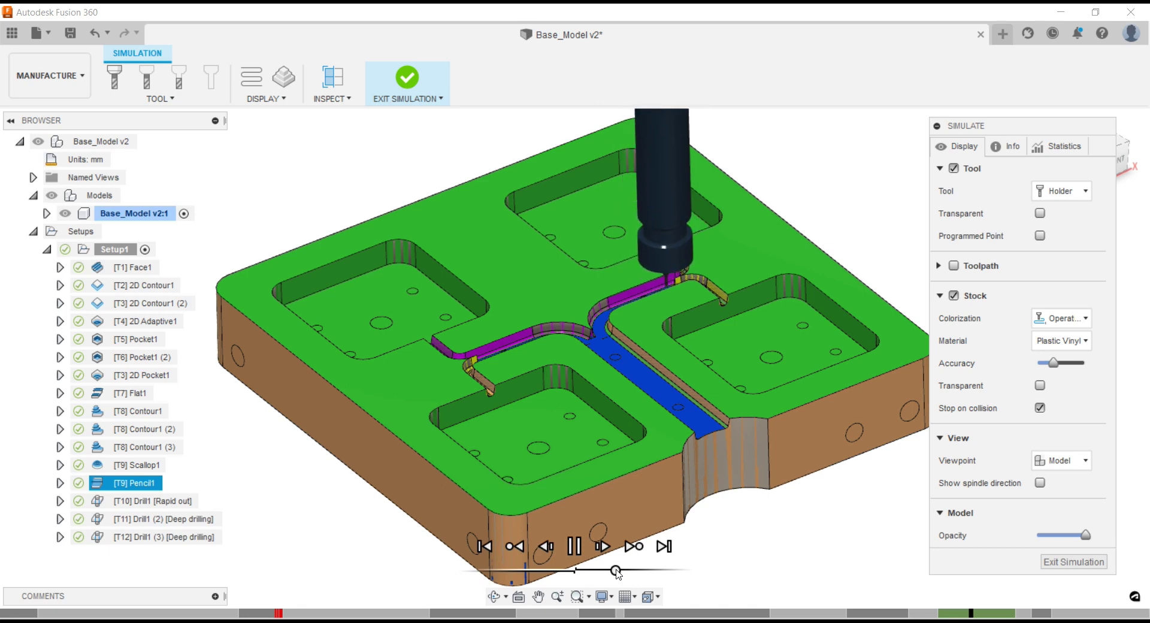
{"action": "left_click_drag", "start_coordinate": [617, 572], "coordinate": [643, 572]}
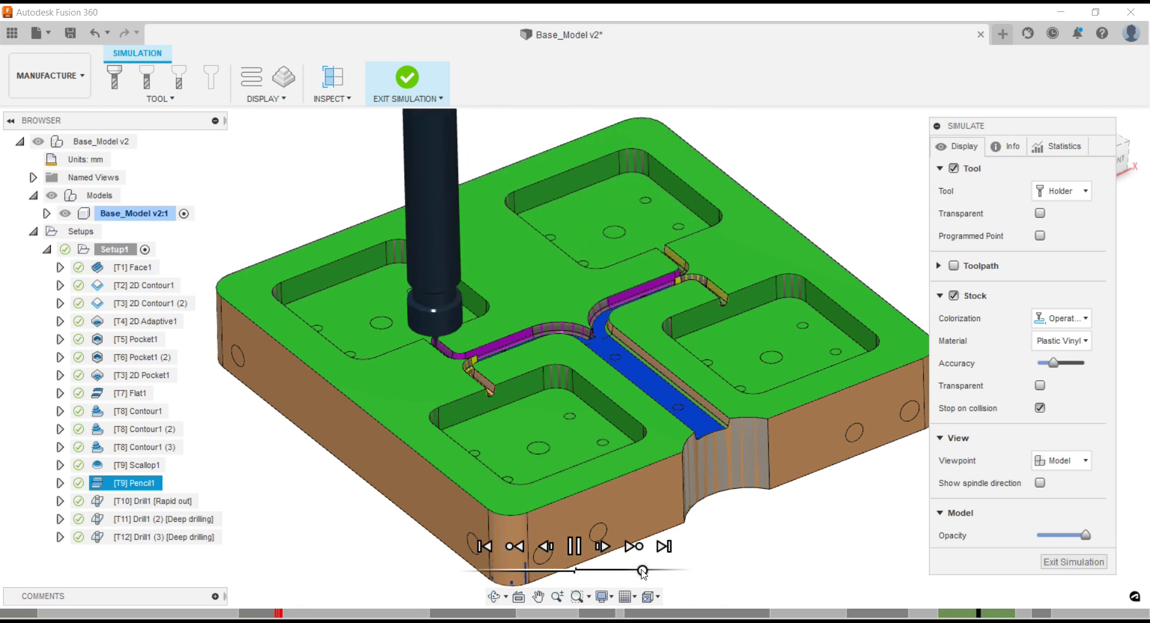
{"action": "left_click_drag", "start_coordinate": [642, 572], "coordinate": [625, 572]}
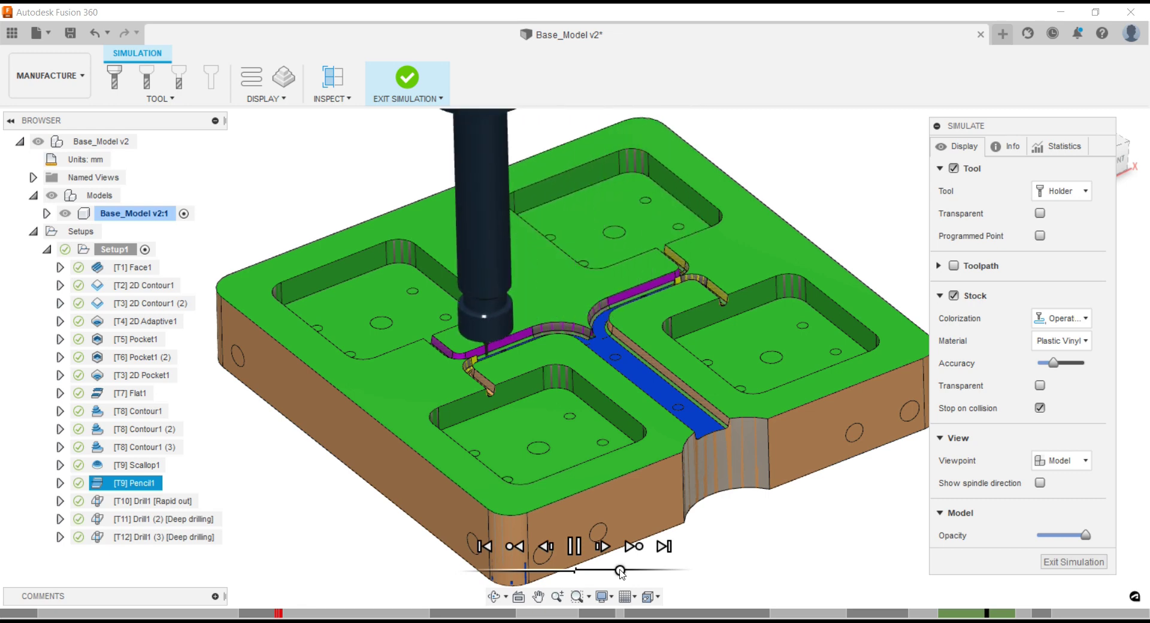
{"action": "left_click_drag", "start_coordinate": [620, 572], "coordinate": [627, 572]}
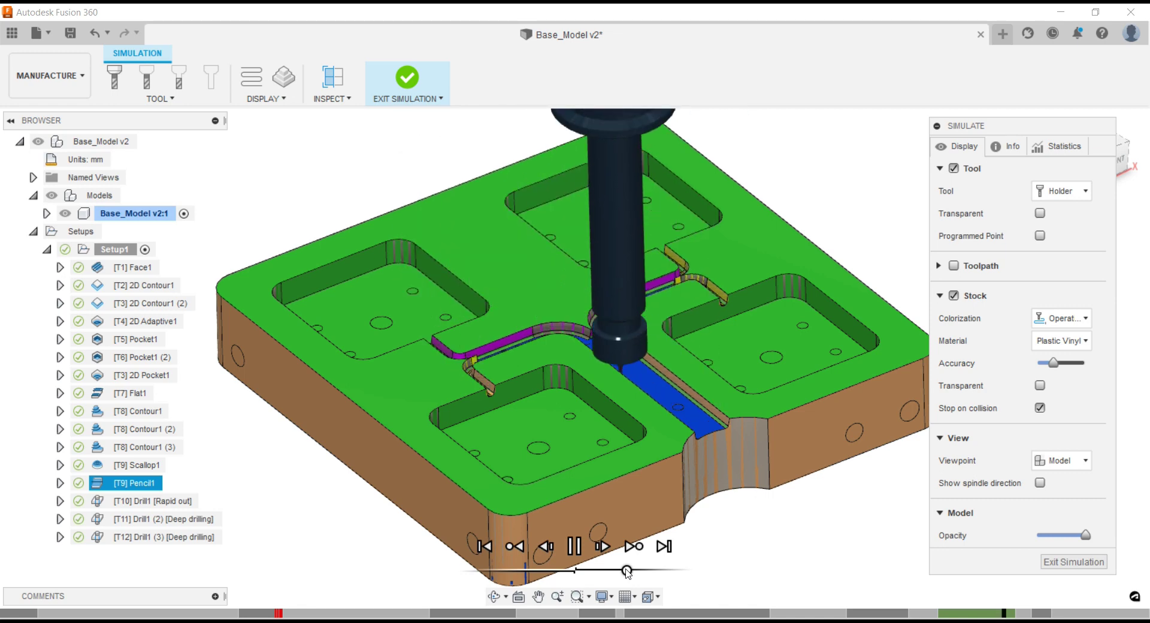
{"action": "left_click_drag", "start_coordinate": [627, 571], "coordinate": [616, 572]}
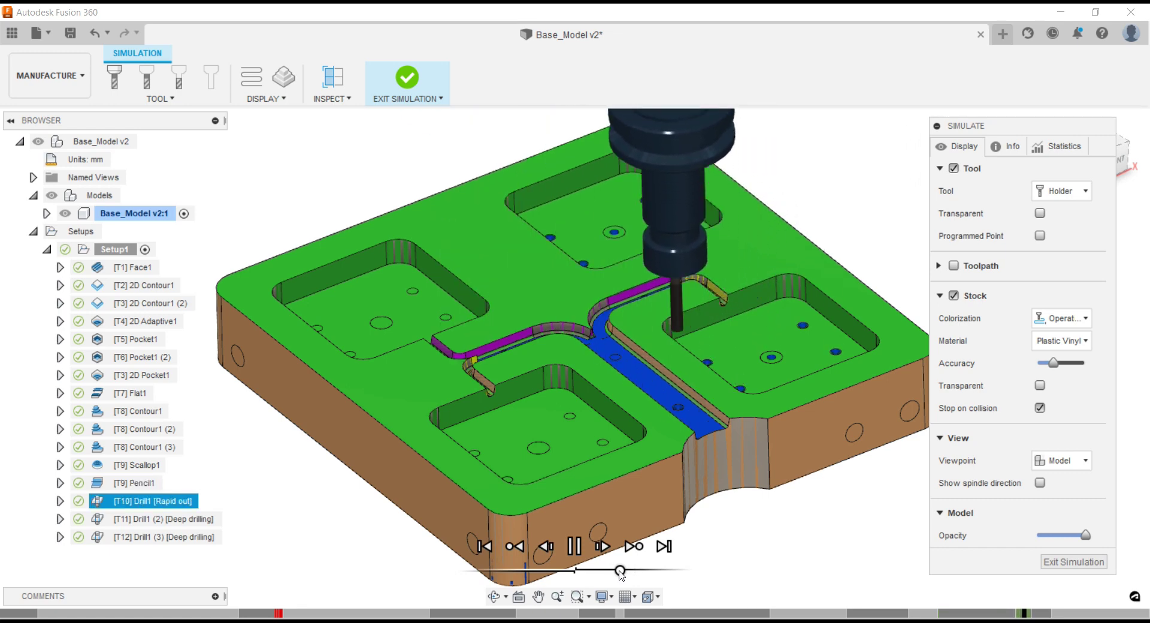
{"action": "left_click_drag", "start_coordinate": [616, 572], "coordinate": [626, 573]}
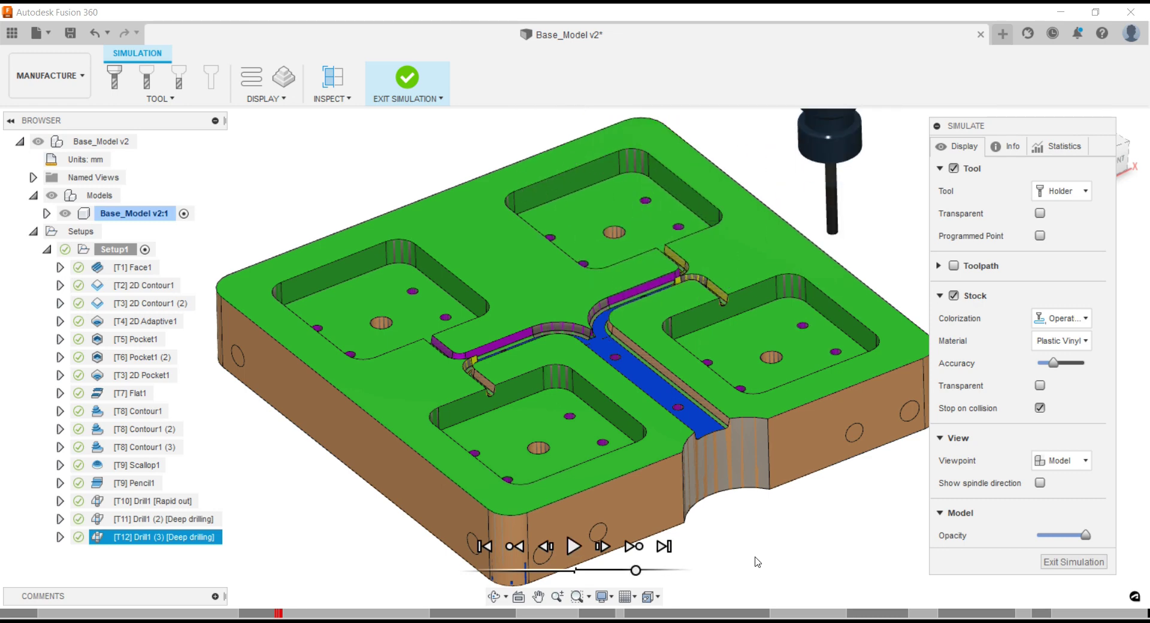
- Jump to the shaft collision in 2D Contour1 (2) and zoom and orbit to inspect it
{"action": "scroll", "coordinate": [715, 546], "scroll_direction": "up", "scroll_amount": 5}
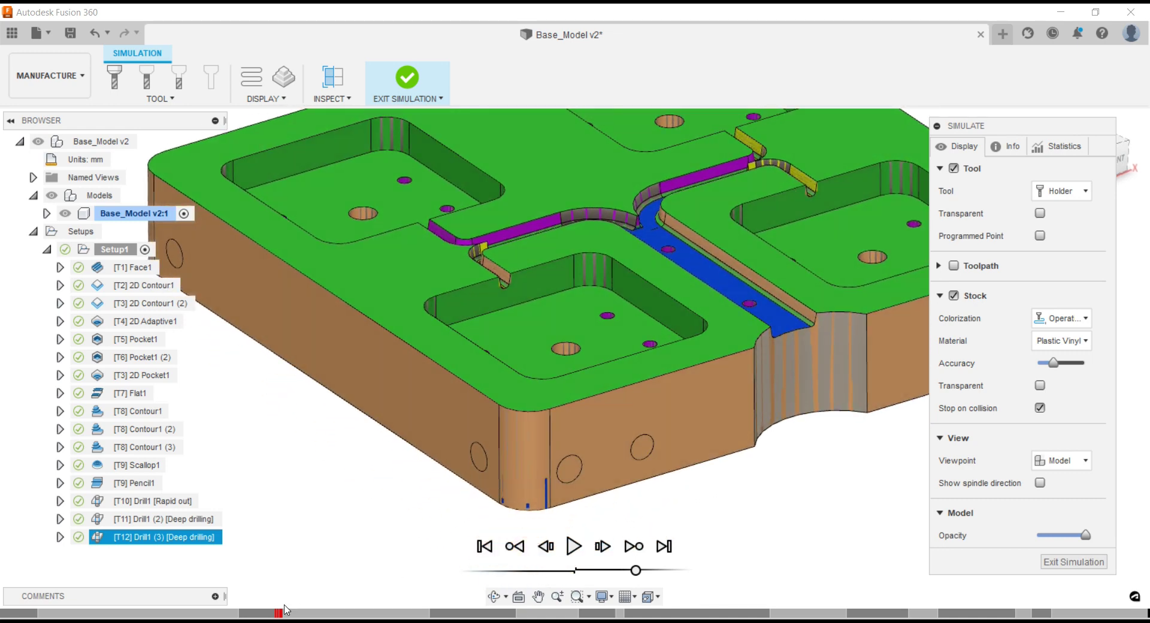
{"action": "left_click", "coordinate": [280, 612]}
{"action": "scroll", "coordinate": [486, 466], "scroll_direction": "down", "scroll_amount": 3}
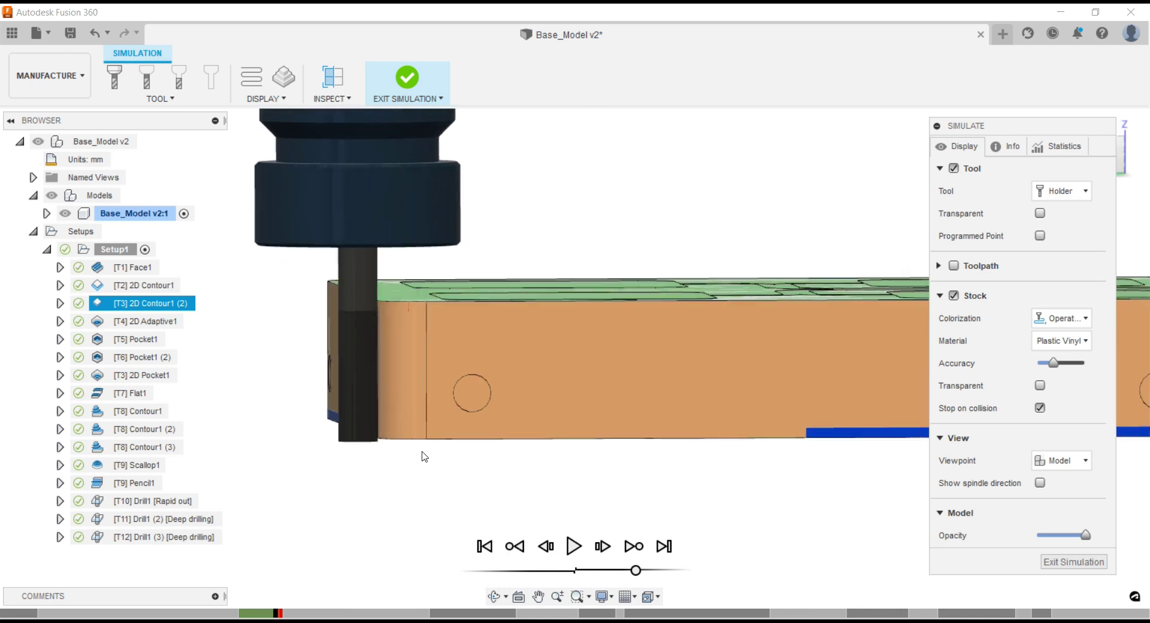
{"action": "scroll", "coordinate": [425, 424], "scroll_direction": "up", "scroll_amount": 1}
{"action": "scroll", "coordinate": [408, 354], "scroll_direction": "up", "scroll_amount": 2}
{"action": "scroll", "coordinate": [390, 315], "scroll_direction": "up", "scroll_amount": 2}
{"action": "scroll", "coordinate": [399, 306], "scroll_direction": "up", "scroll_amount": 2}
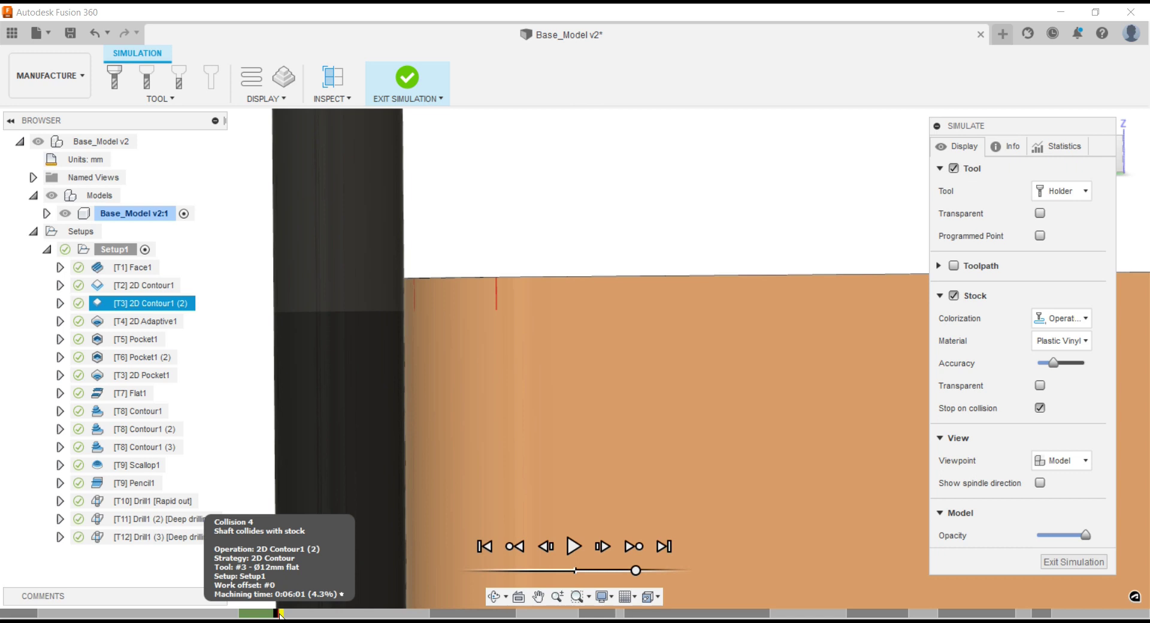
{"action": "scroll", "coordinate": [427, 305], "scroll_direction": "down", "scroll_amount": 2}
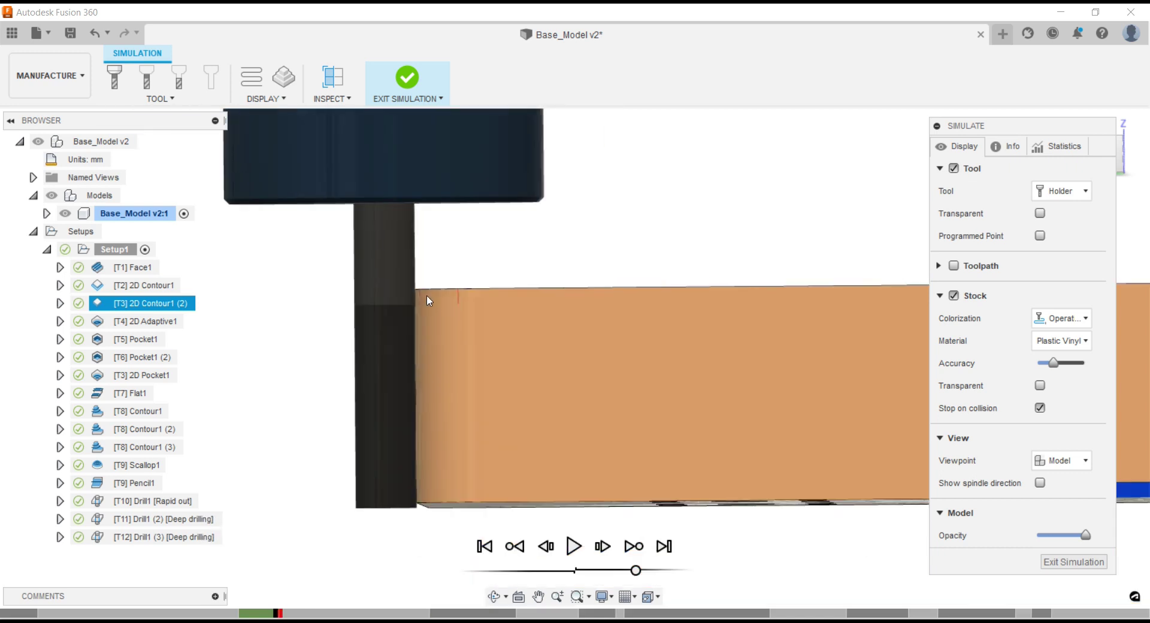
{"action": "scroll", "coordinate": [428, 299], "scroll_direction": "down", "scroll_amount": 1}
{"action": "scroll", "coordinate": [433, 296], "scroll_direction": "down", "scroll_amount": 1}
{"action": "mouse_move", "coordinate": [806, 477]}
{"action": "middle_mouse_down", "text": "shift"}
{"action": "mouse_move", "coordinate": [573, 455]}
{"action": "mouse_move", "coordinate": [593, 461]}
{"action": "middle_mouse_up", "text": "shift"}
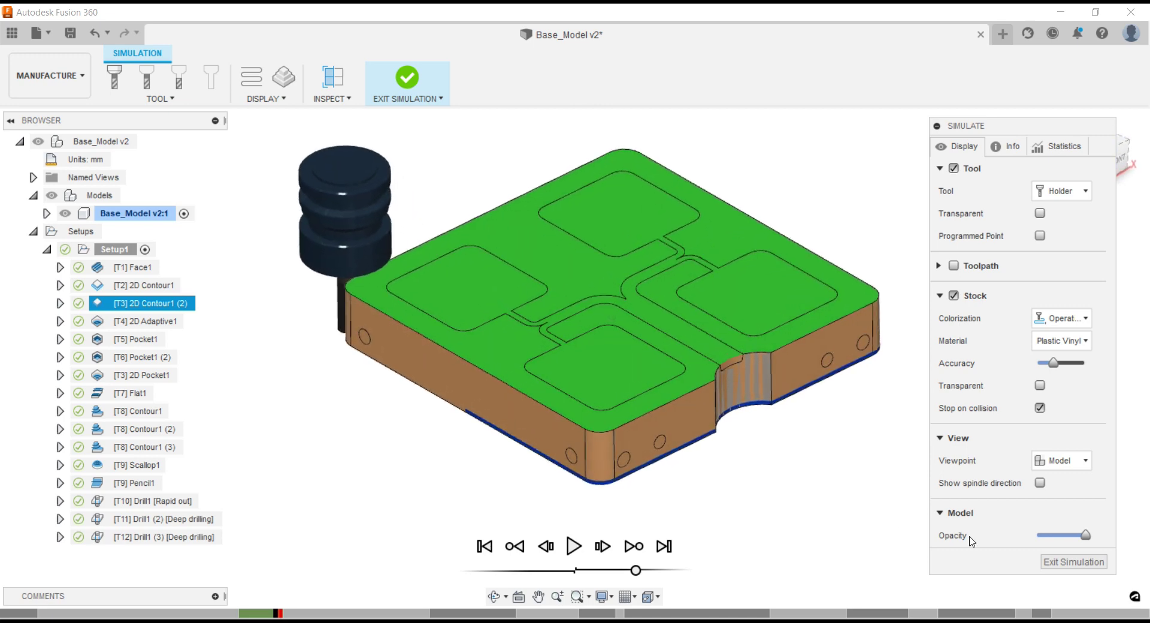
- Step through the Pocket1, Contour1 and Pencil1 markers, then exit the simulation
{"action": "left_click", "coordinate": [470, 614]}
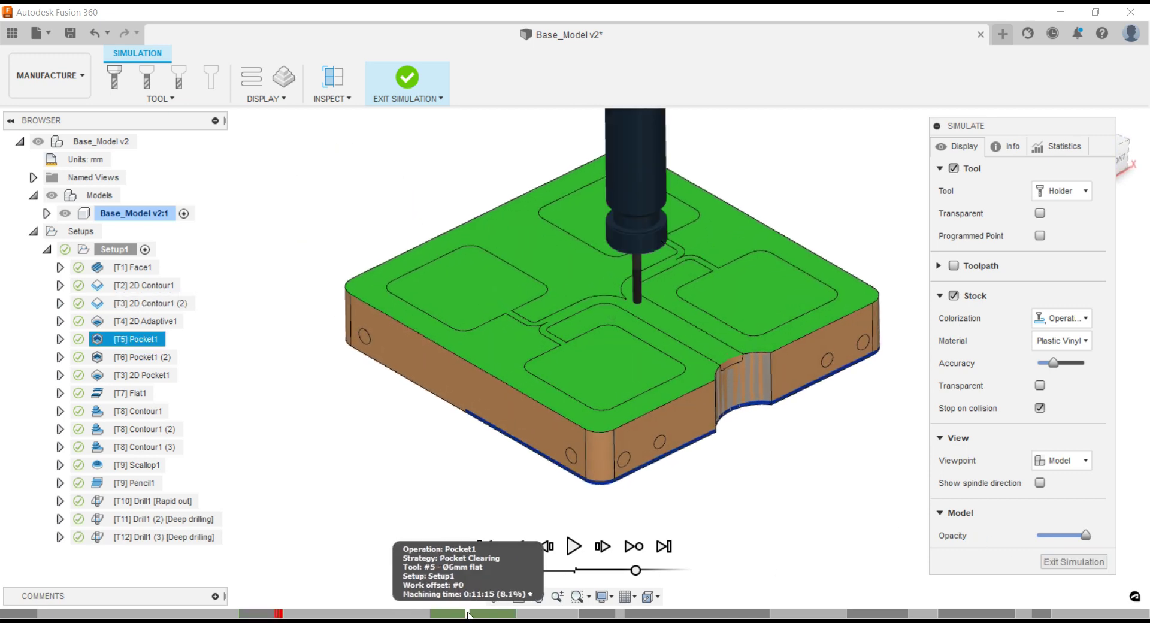
{"action": "left_click", "coordinate": [682, 615]}
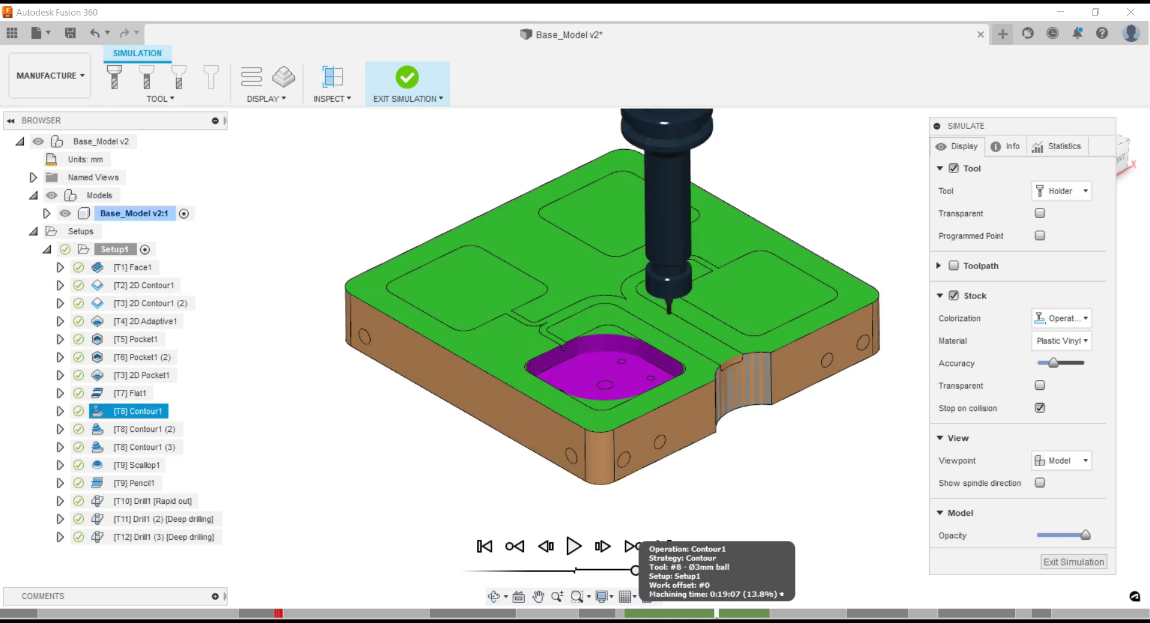
{"action": "left_click", "coordinate": [974, 614]}
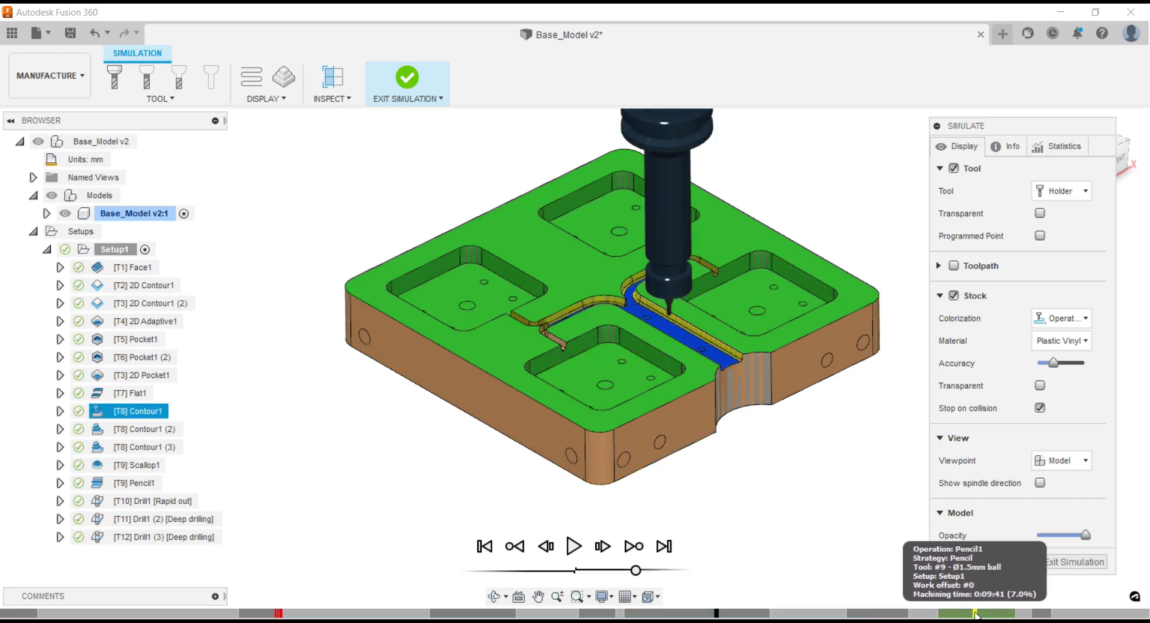
{"action": "scroll", "coordinate": [673, 258], "scroll_direction": "up", "scroll_amount": 5}
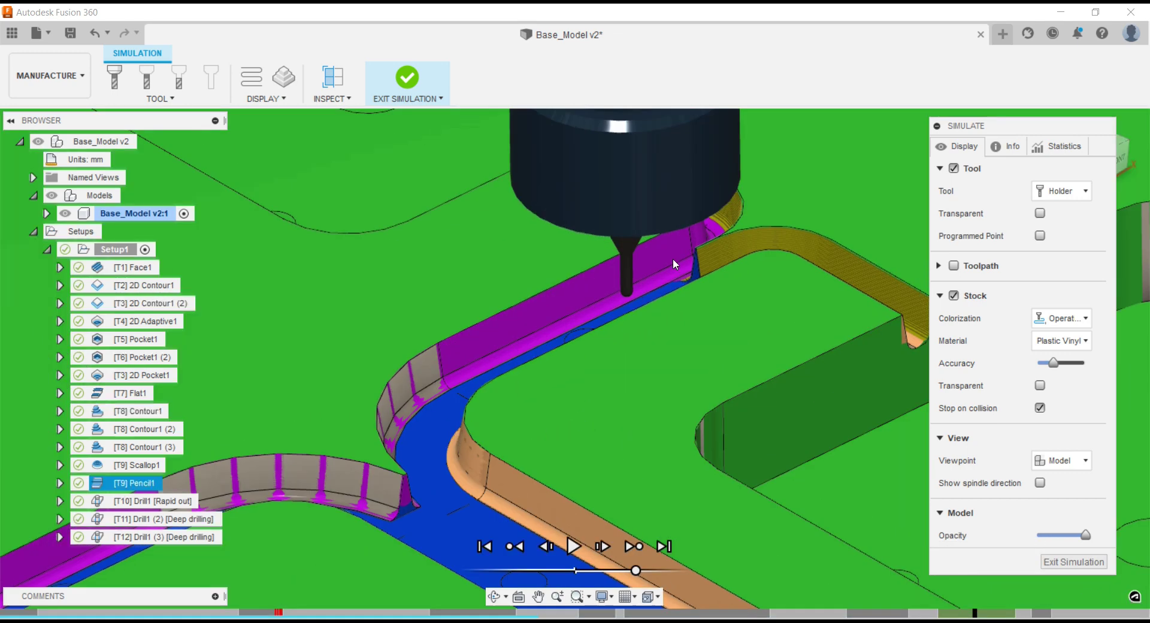
{"action": "scroll", "coordinate": [674, 258], "scroll_direction": "down", "scroll_amount": 2}
{"action": "scroll", "coordinate": [673, 258], "scroll_direction": "down", "scroll_amount": 2}
{"action": "scroll", "coordinate": [673, 257], "scroll_direction": "down", "scroll_amount": 2}
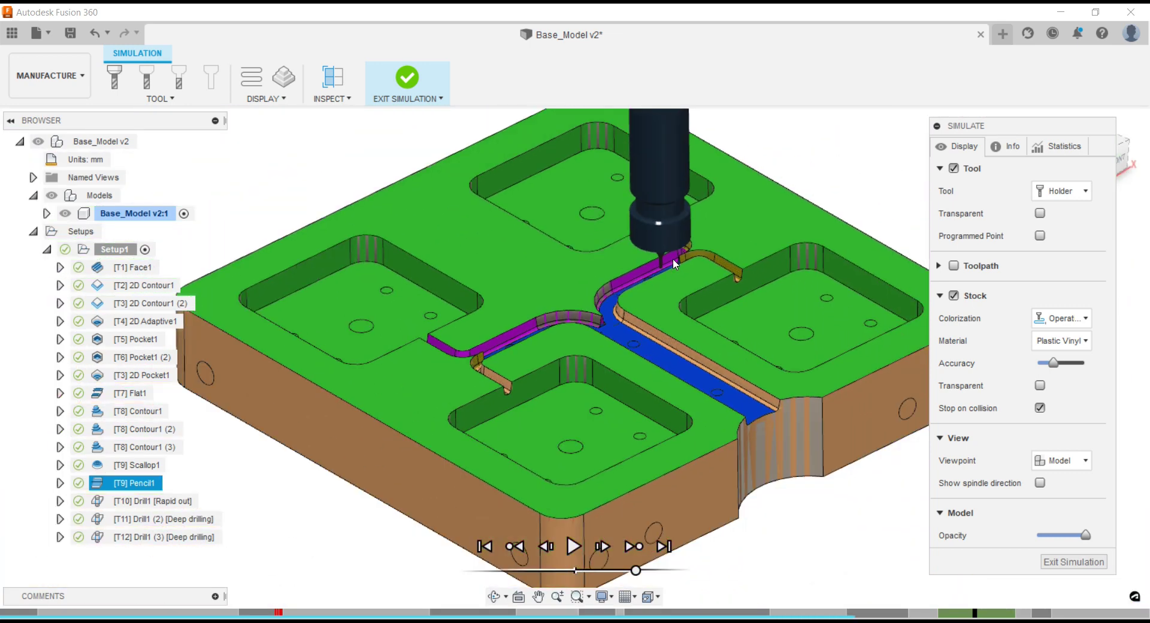
{"action": "left_click", "coordinate": [1080, 565]}
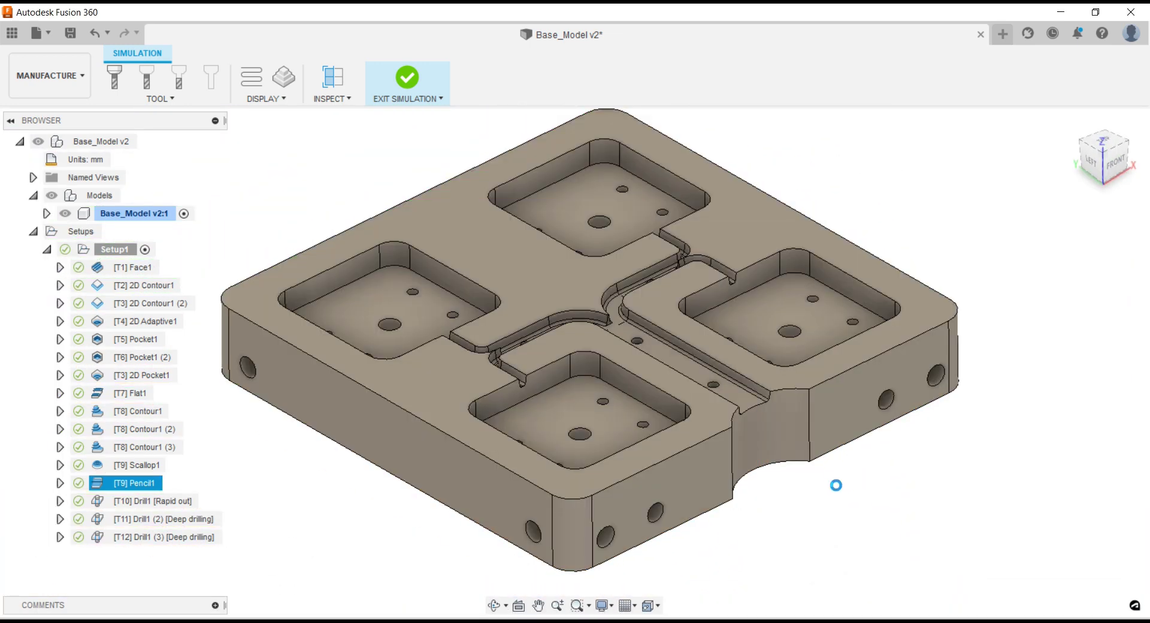
- Apply Show All to Setup1 and make it visible so every toolpath appears on the part
{"action": "left_click", "coordinate": [275, 174]}
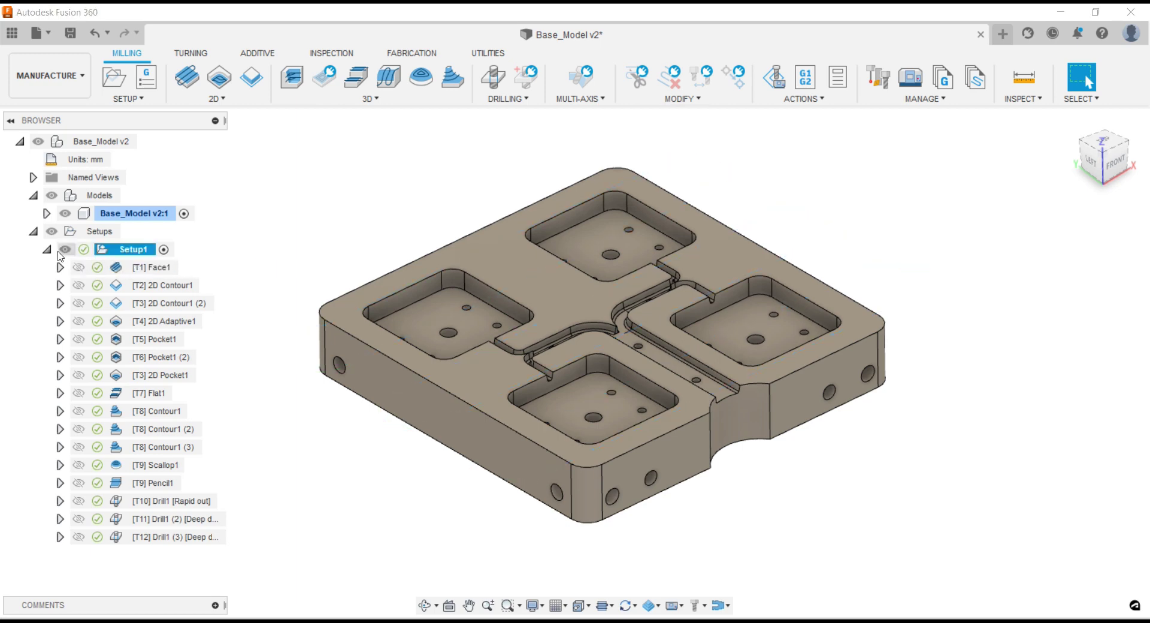
{"action": "right_click", "coordinate": [118, 253]}
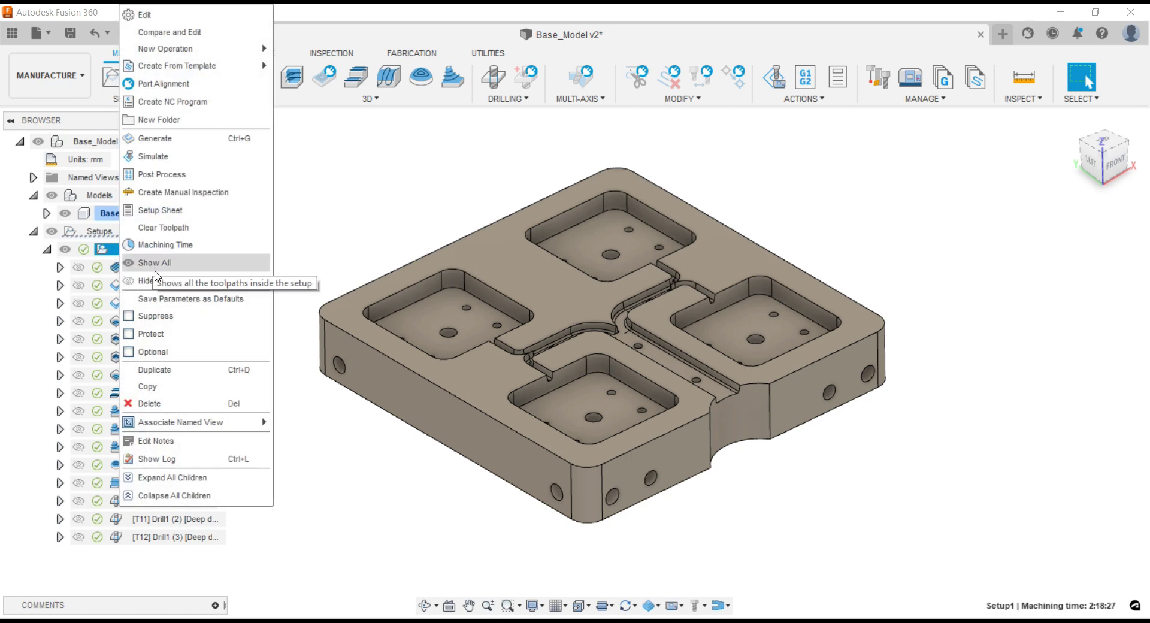
{"action": "left_click", "coordinate": [155, 279]}
{"action": "right_click", "coordinate": [142, 254]}
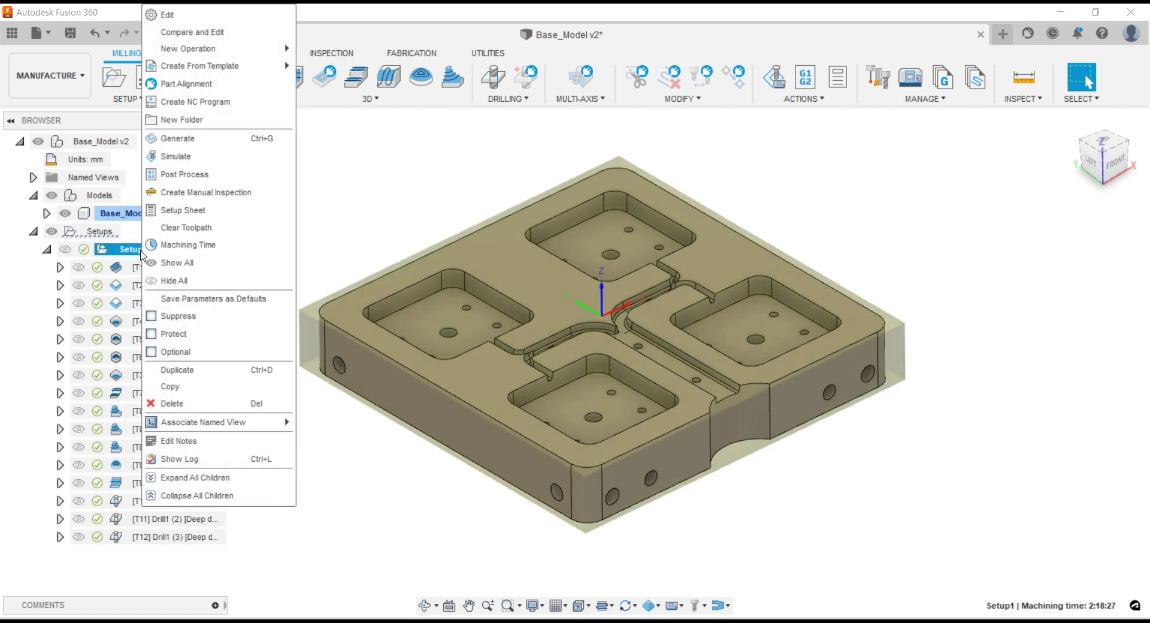
{"action": "left_click", "coordinate": [168, 264]}
{"action": "left_click", "coordinate": [67, 249]}
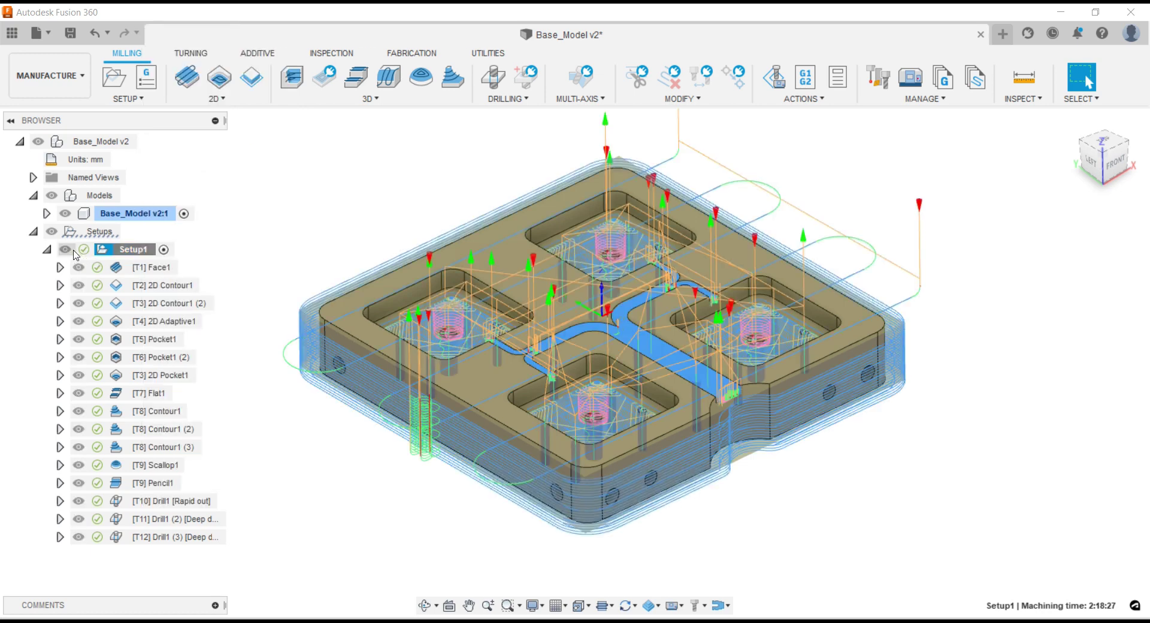
{"action": "scroll", "coordinate": [405, 204], "scroll_direction": "up", "scroll_amount": 1}
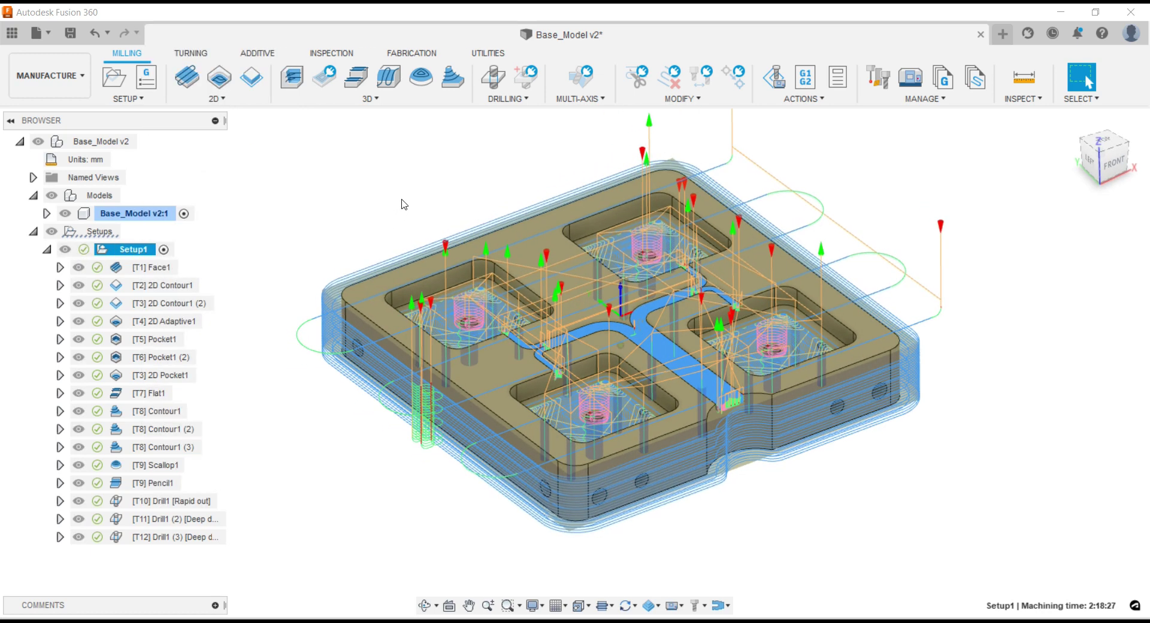
{"action": "scroll", "coordinate": [405, 204], "scroll_direction": "up", "scroll_amount": 1}
{"action": "scroll", "coordinate": [405, 204], "scroll_direction": "up", "scroll_amount": 1}
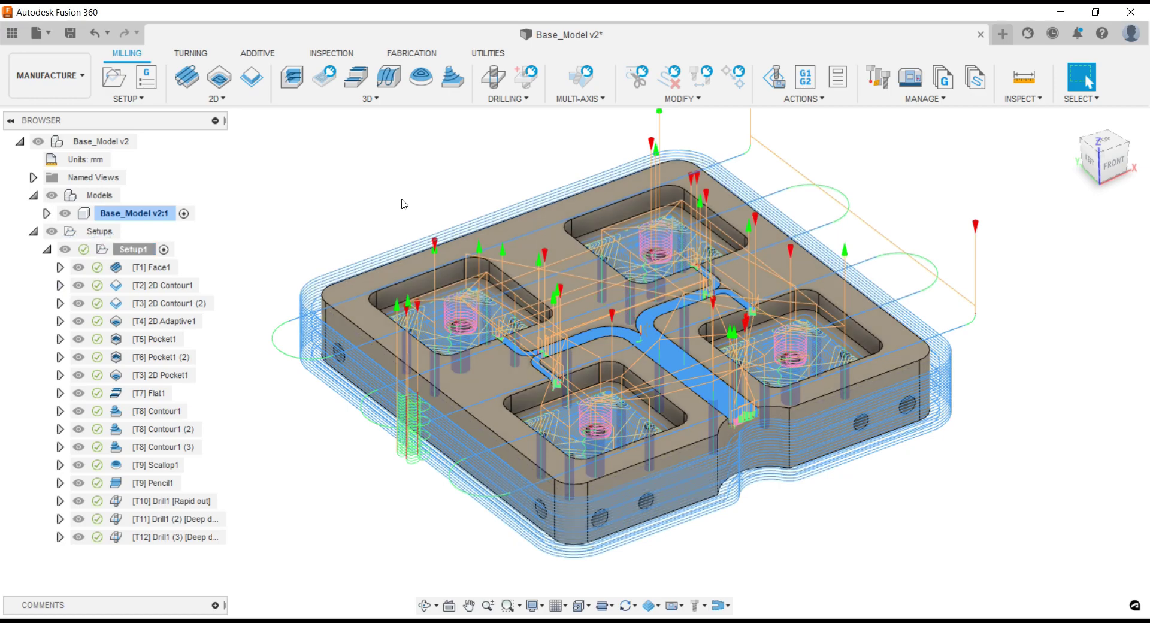
{"action": "scroll", "coordinate": [404, 204], "scroll_direction": "down", "scroll_amount": 1}
{"action": "scroll", "coordinate": [405, 204], "scroll_direction": "down", "scroll_amount": 1}
{"action": "scroll", "coordinate": [405, 205], "scroll_direction": "down", "scroll_amount": 1}
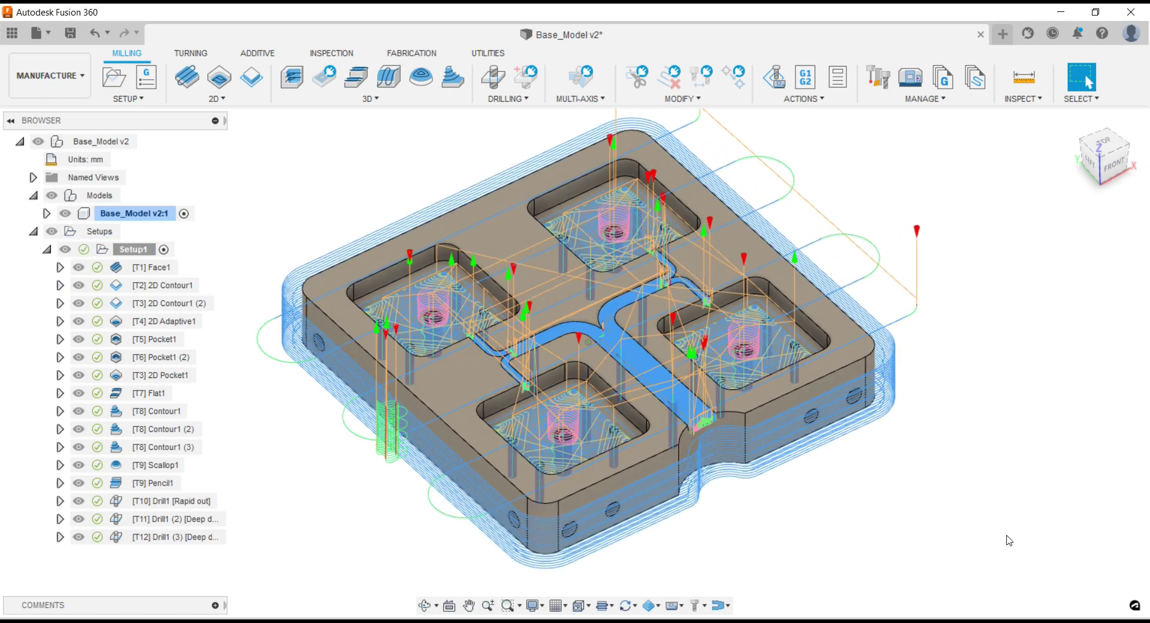